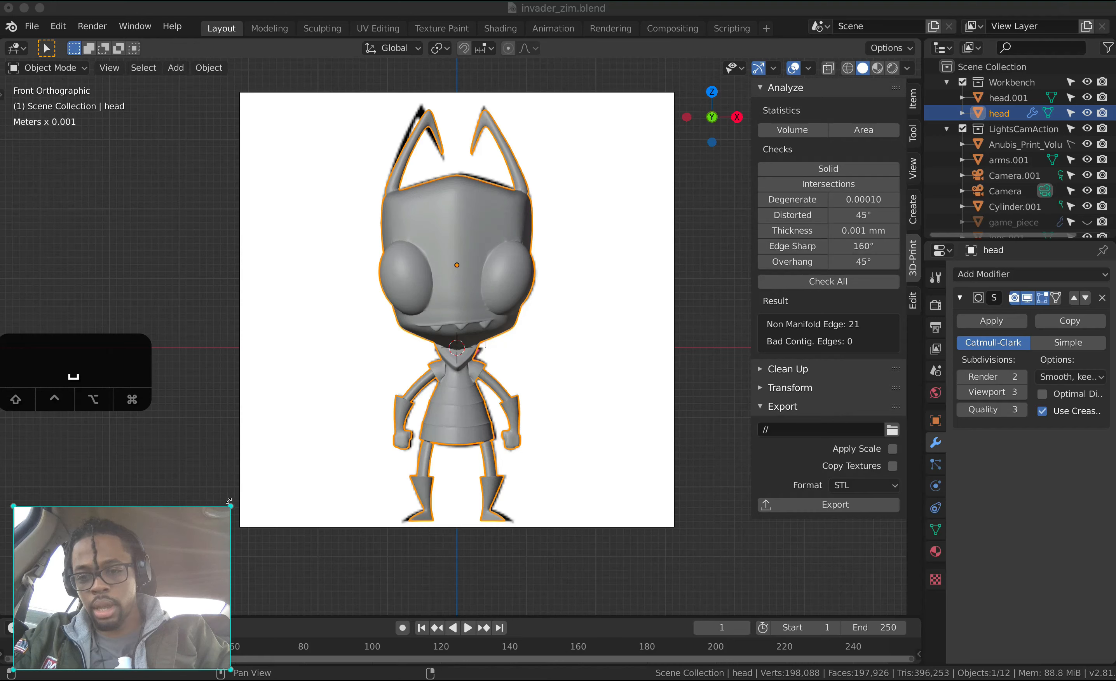
pyautogui.moveTo(228, 501); pyautogui.dragTo(595, 260)
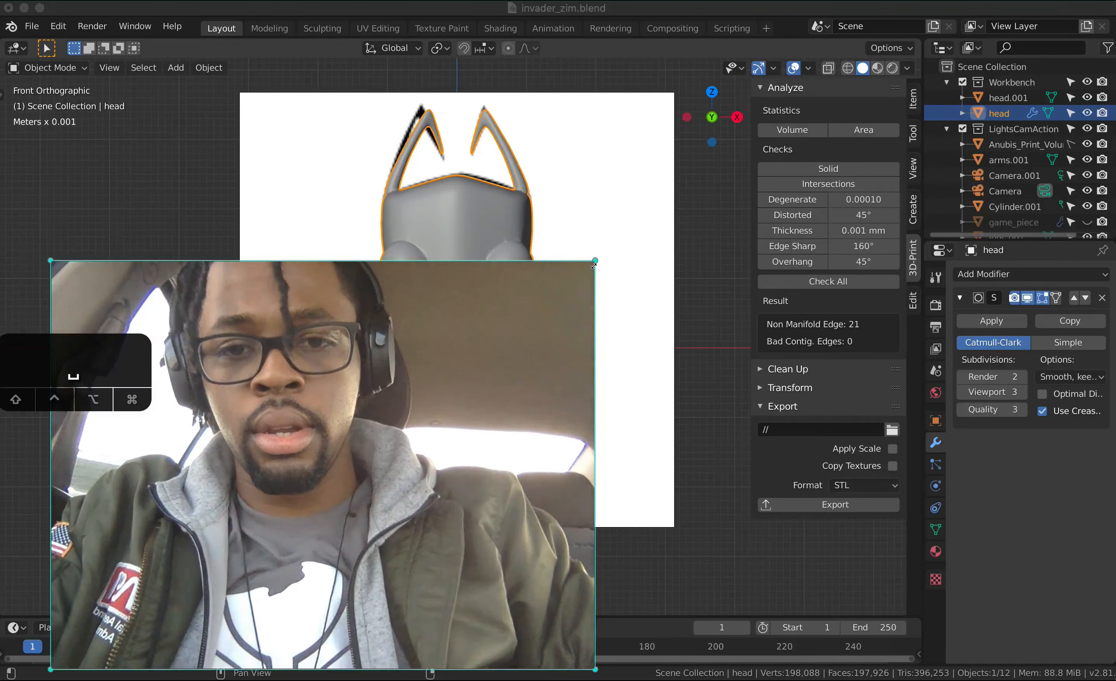
pyautogui.moveTo(595, 261); pyautogui.dragTo(324, 479)
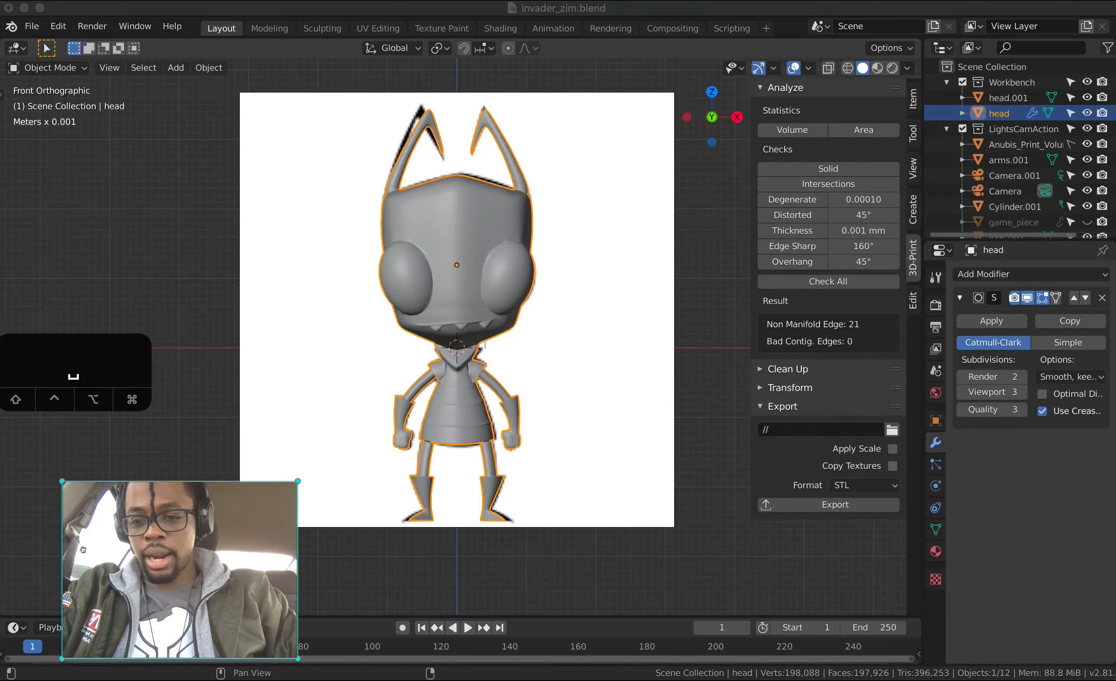
pyautogui.moveTo(189, 555); pyautogui.dragTo(189, 505)
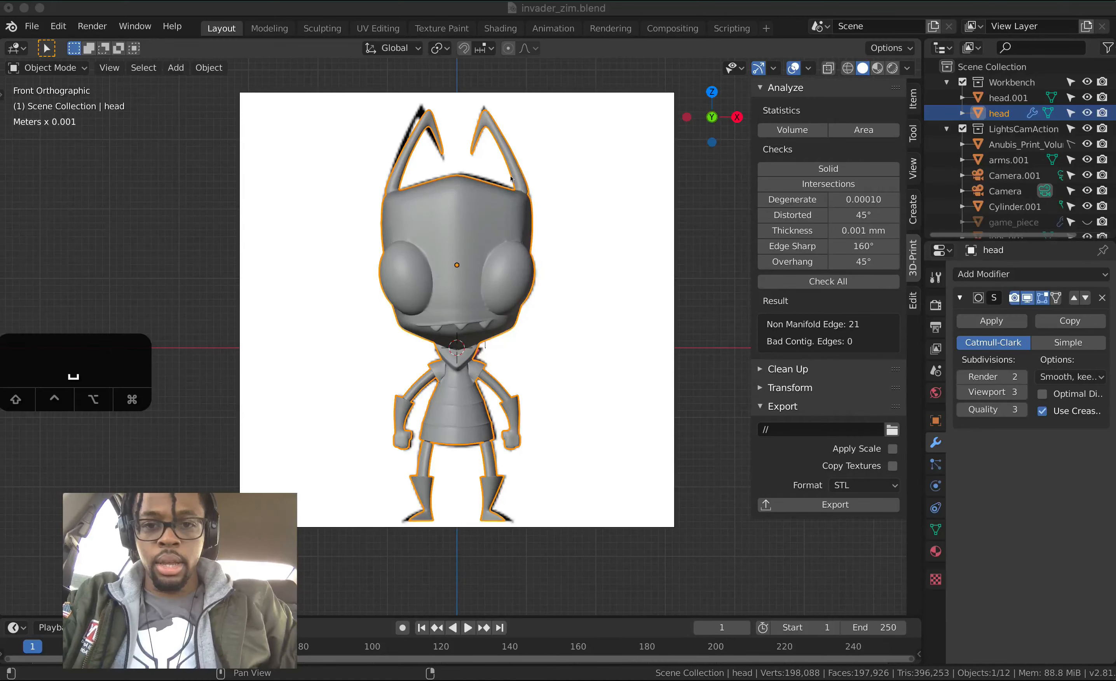
# - Look over the character against the reference image and enter Edit Mode on the head mesh
pyautogui.click(481, 243)
pyautogui.moveTo(480, 236); pyautogui.dragTo(430, 289, button='middle')
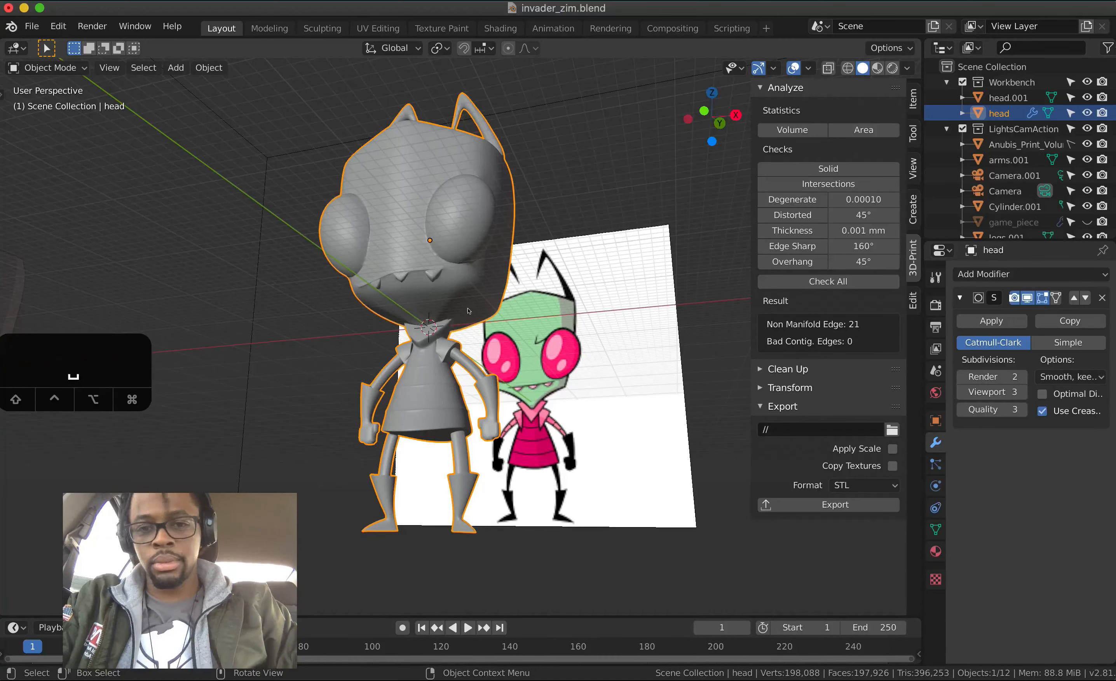
pyautogui.press('1')
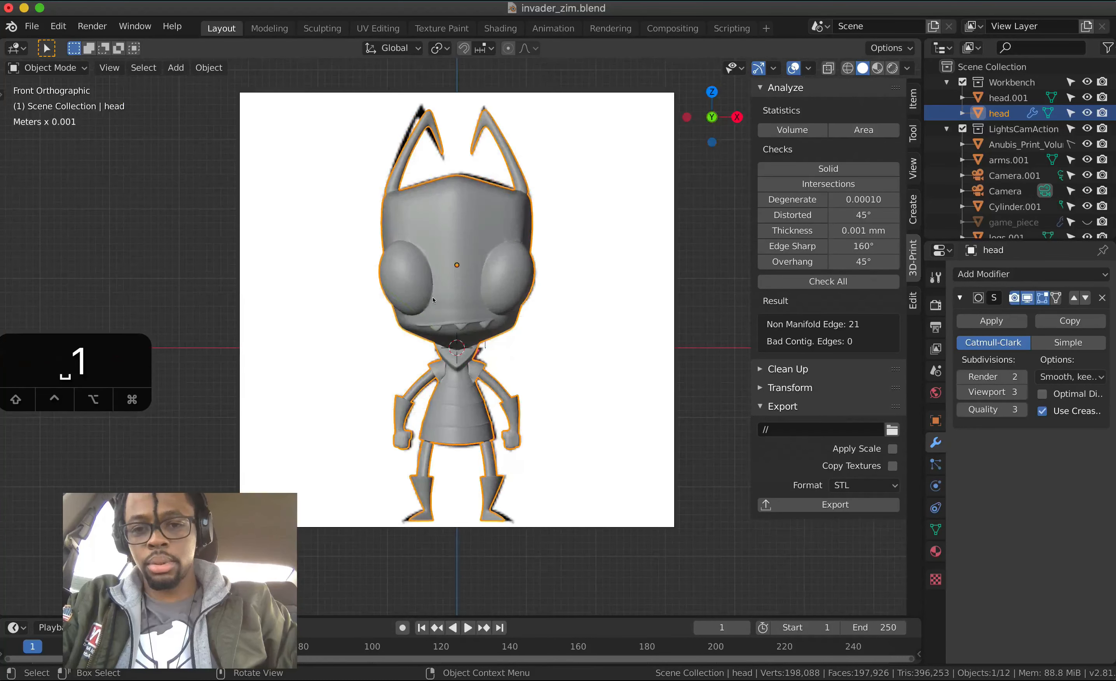
pyautogui.scroll(4, 480, 307)
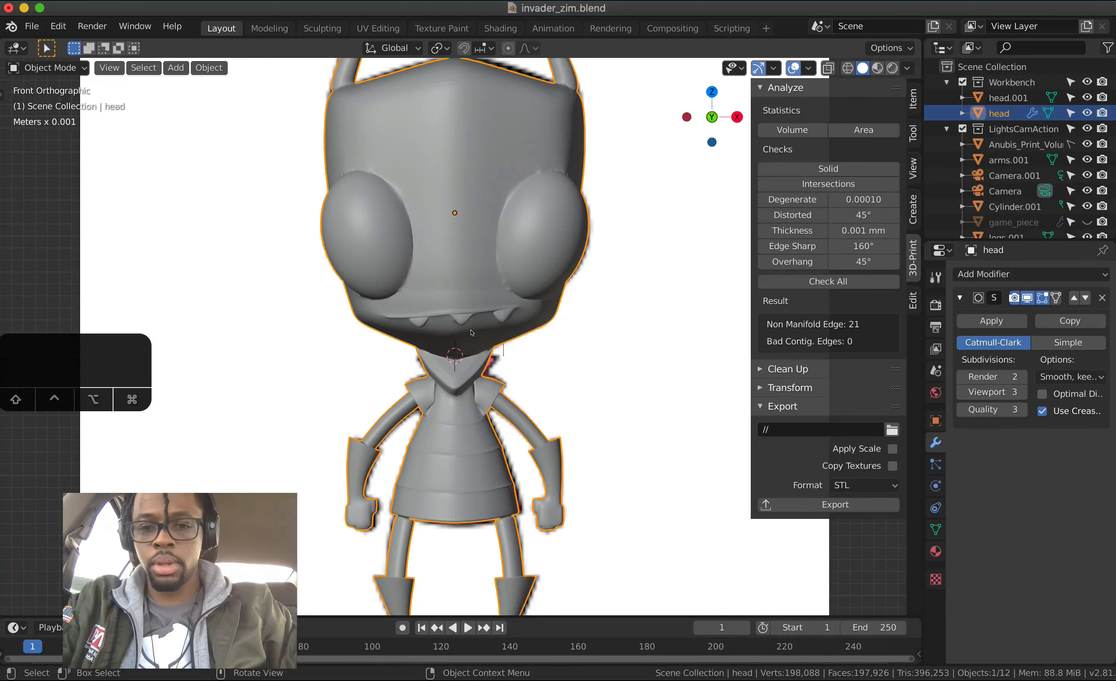
pyautogui.press('Tab')
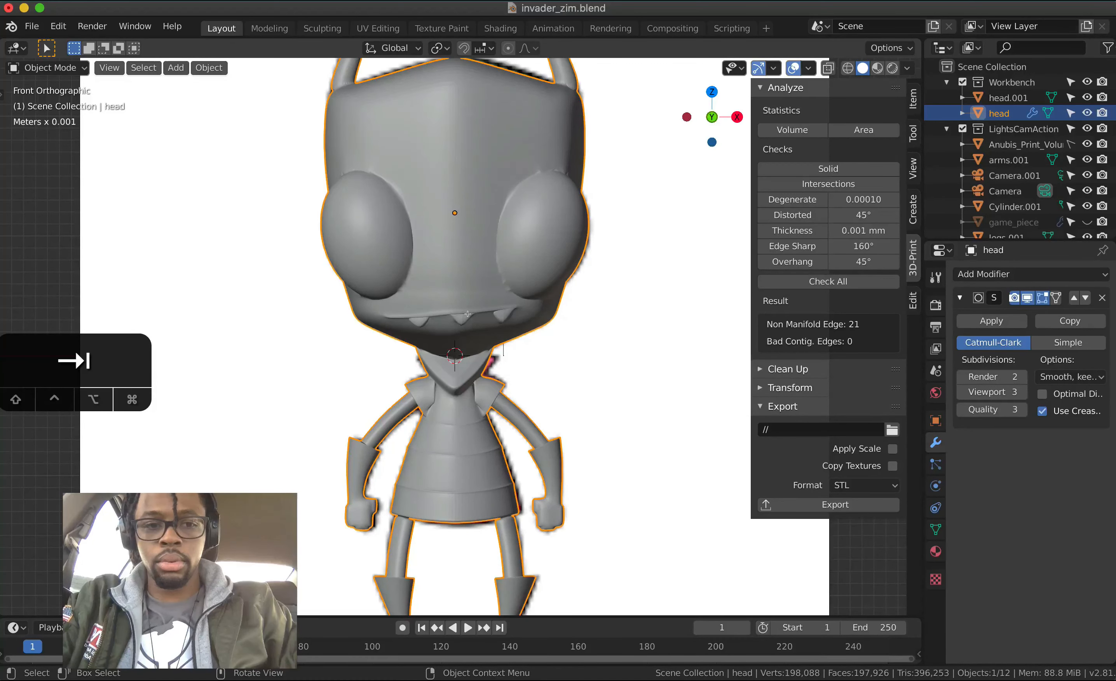
pyautogui.scroll(-3, 432, 276)
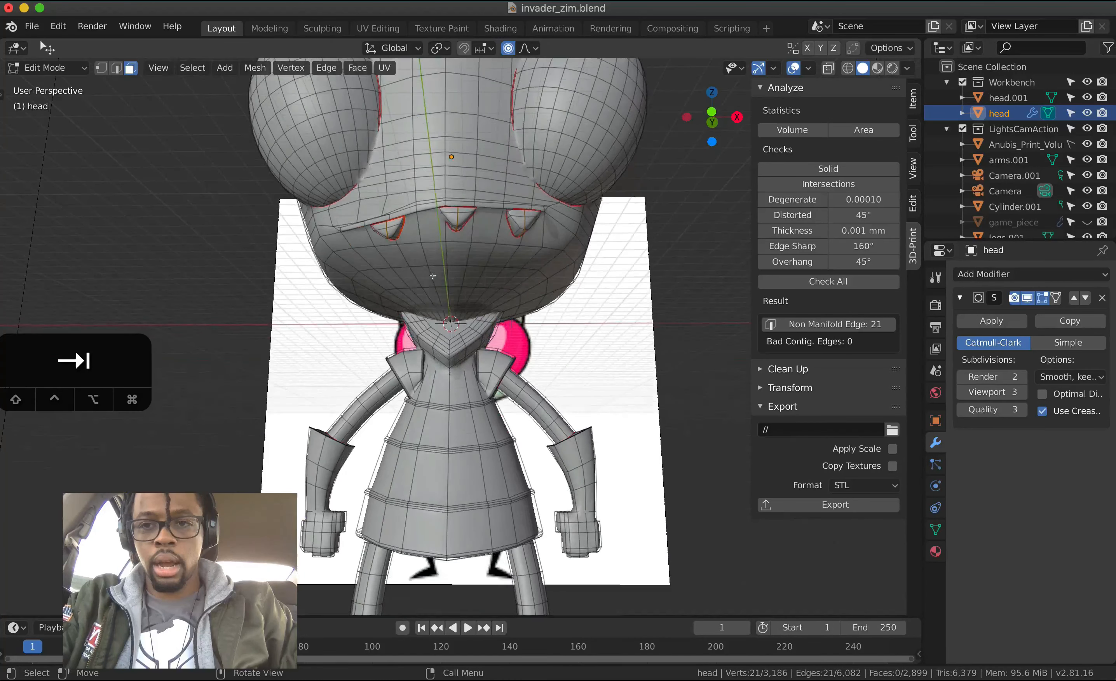
# - Select a path of faces across the chin below the teeth and keep proportional editing on
pyautogui.click(542, 404)
pyautogui.scroll(-3, 542, 404)
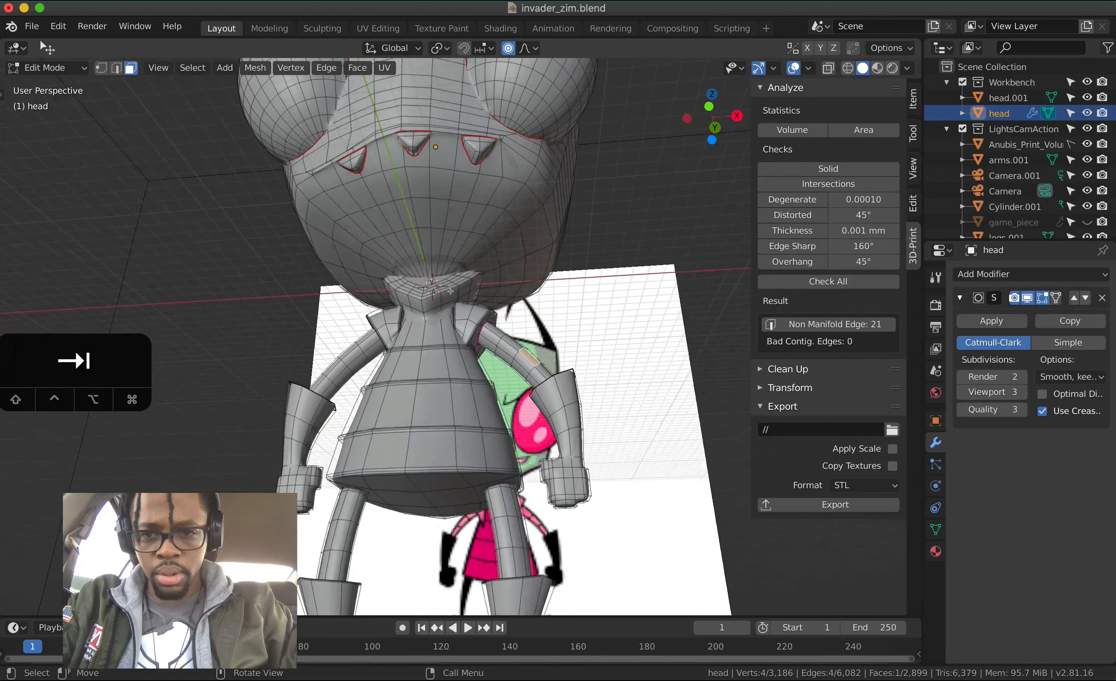
pyautogui.click(362, 221)
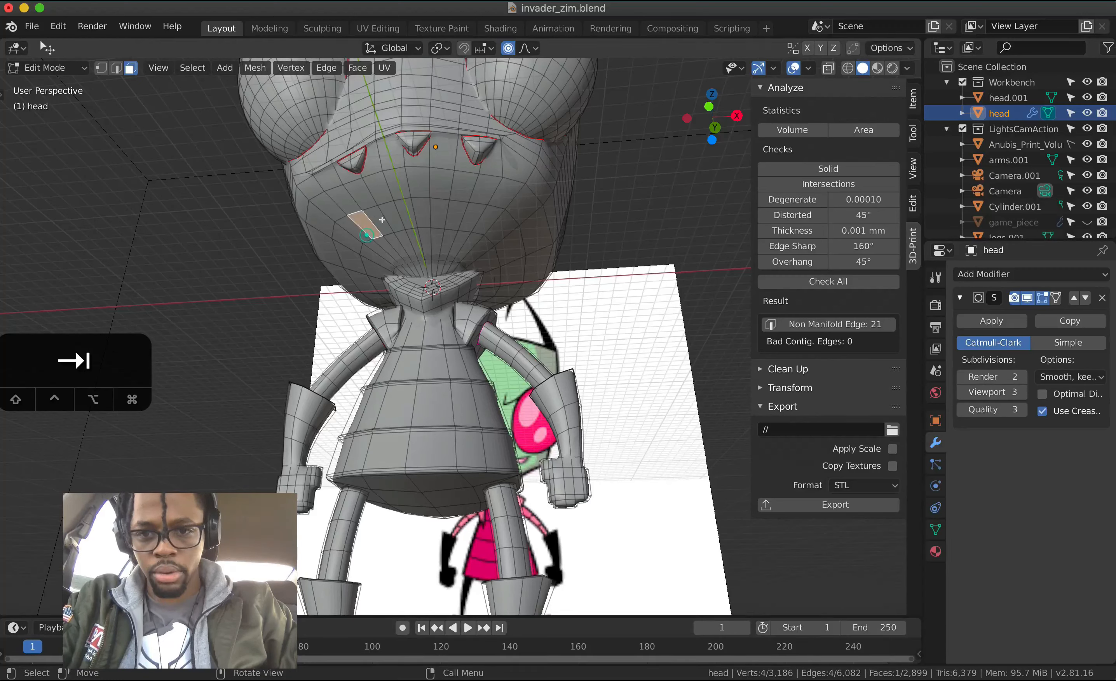
pyautogui.keyDown('ctrl'); pyautogui.click(467, 215); pyautogui.keyUp('ctrl')
pyautogui.press('1')
pyautogui.press('o')
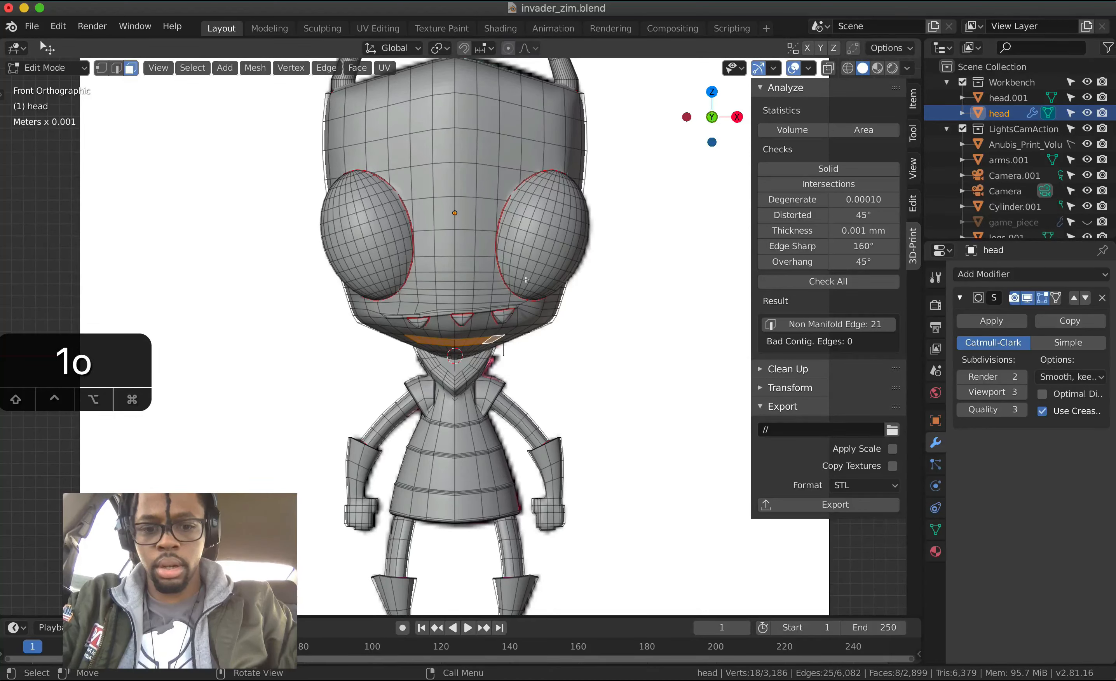
pyautogui.press('o')
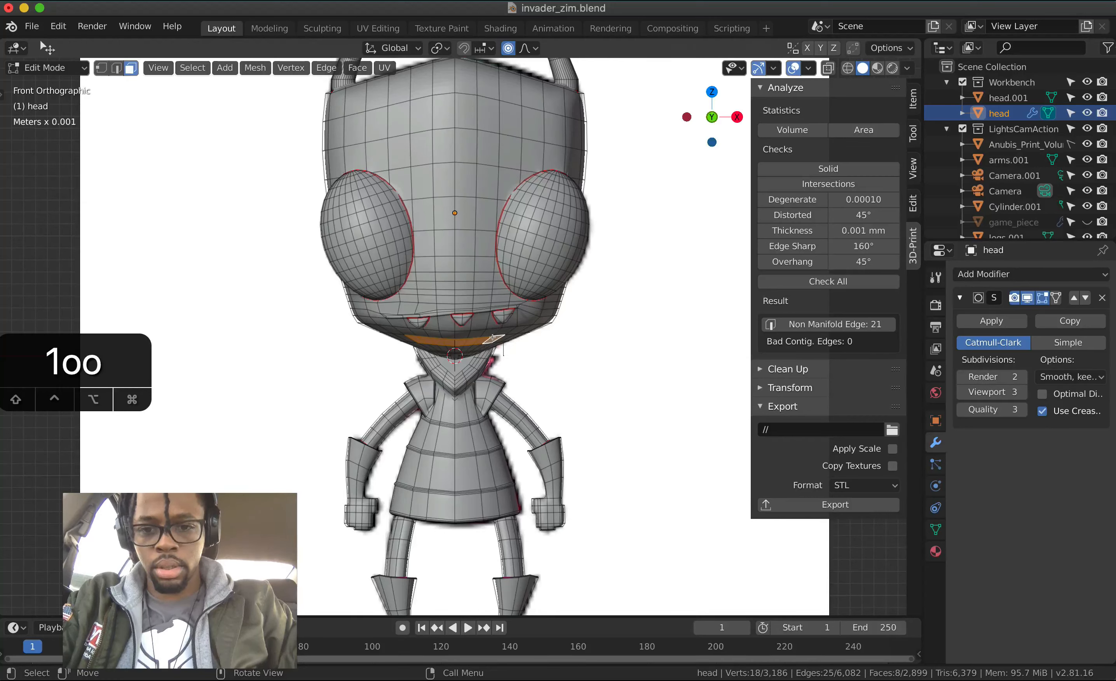
# - Try moving the selected chin faces down along Z and along Y with proportional editing
pyautogui.press('g')
pyautogui.press('z')
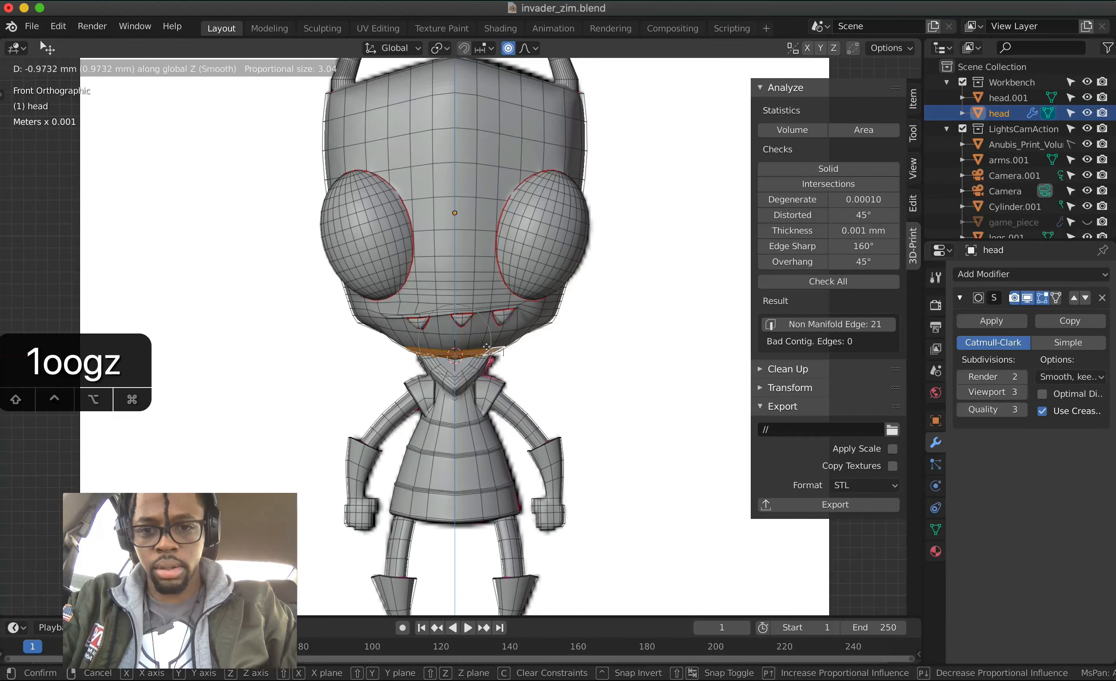
pyautogui.click(487, 343)
pyautogui.moveTo(487, 343); pyautogui.dragTo(302, 343, button='middle')
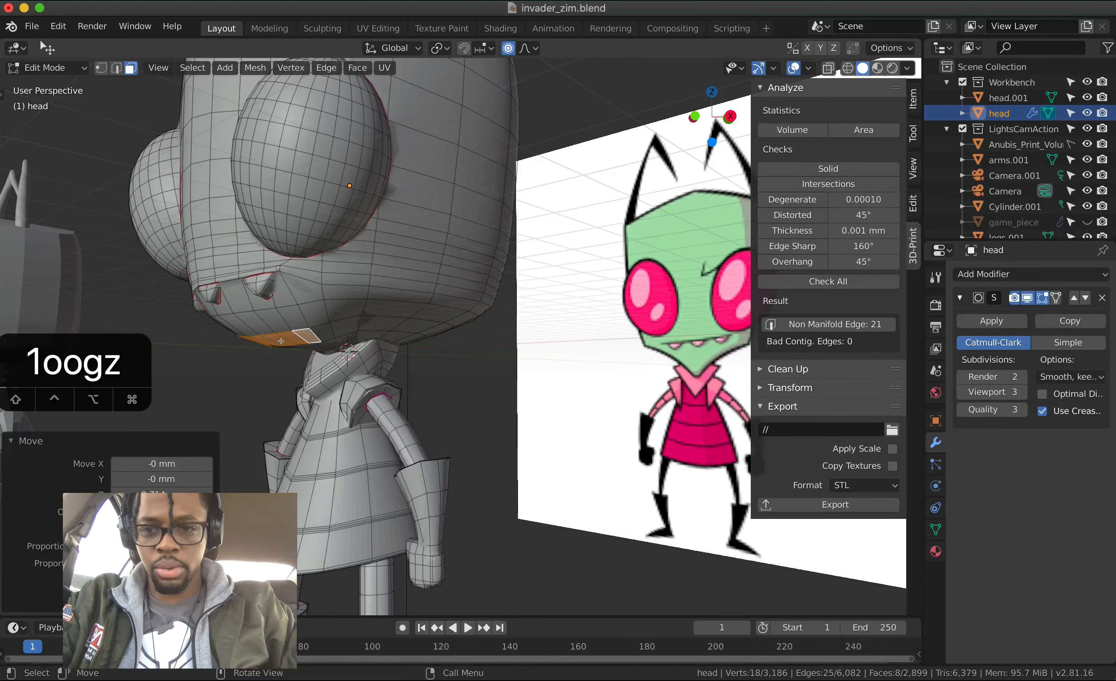
pyautogui.press('g')
pyautogui.press('y')
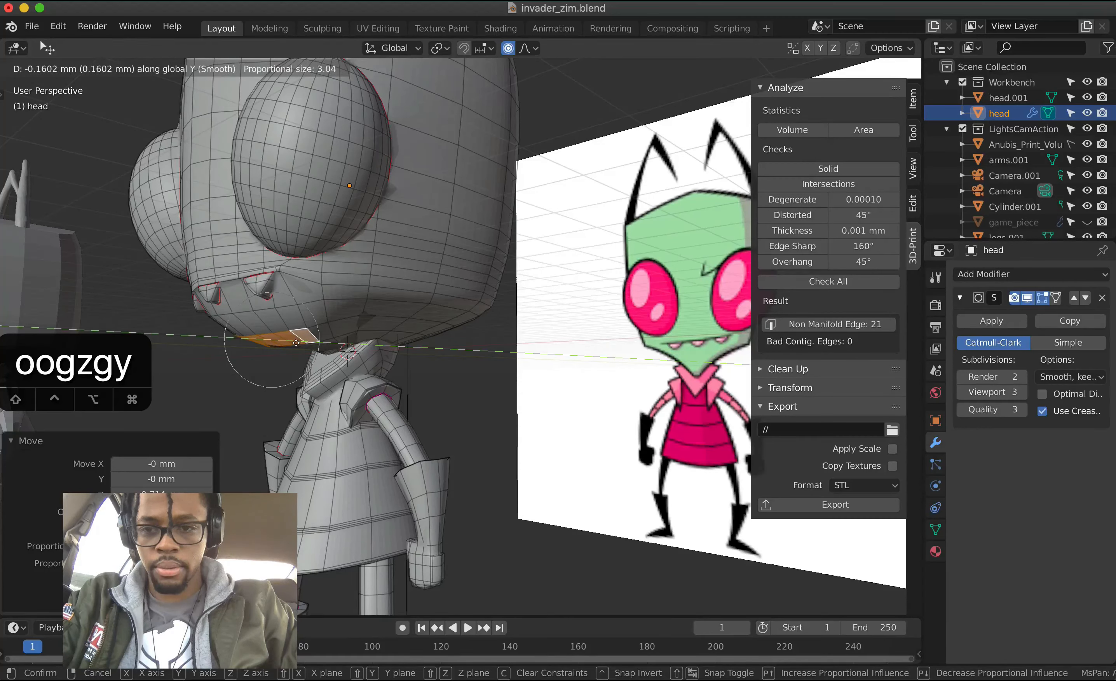
pyautogui.click(295, 342)
pyautogui.press('super+z')
pyautogui.press('super+z')
# - Move the selected chin faces about -0.415 mm along Y with smooth proportional editing and check the profile
pyautogui.moveTo(295, 343); pyautogui.dragTo(494, 307, button='middle')
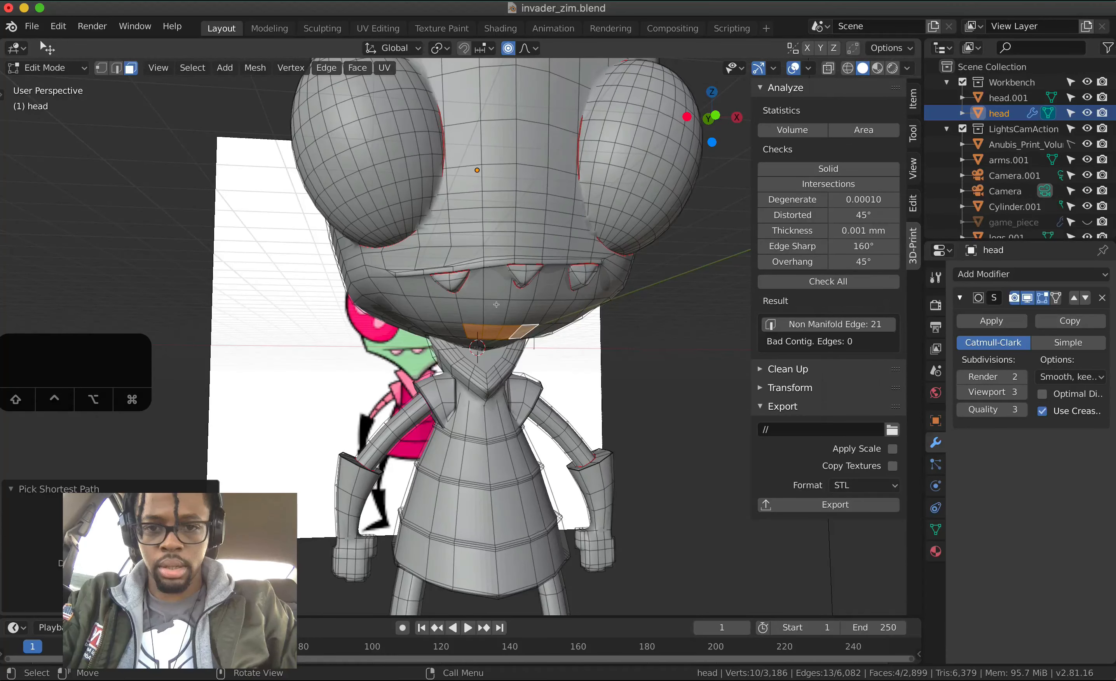
pyautogui.press('g')
pyautogui.press('y')
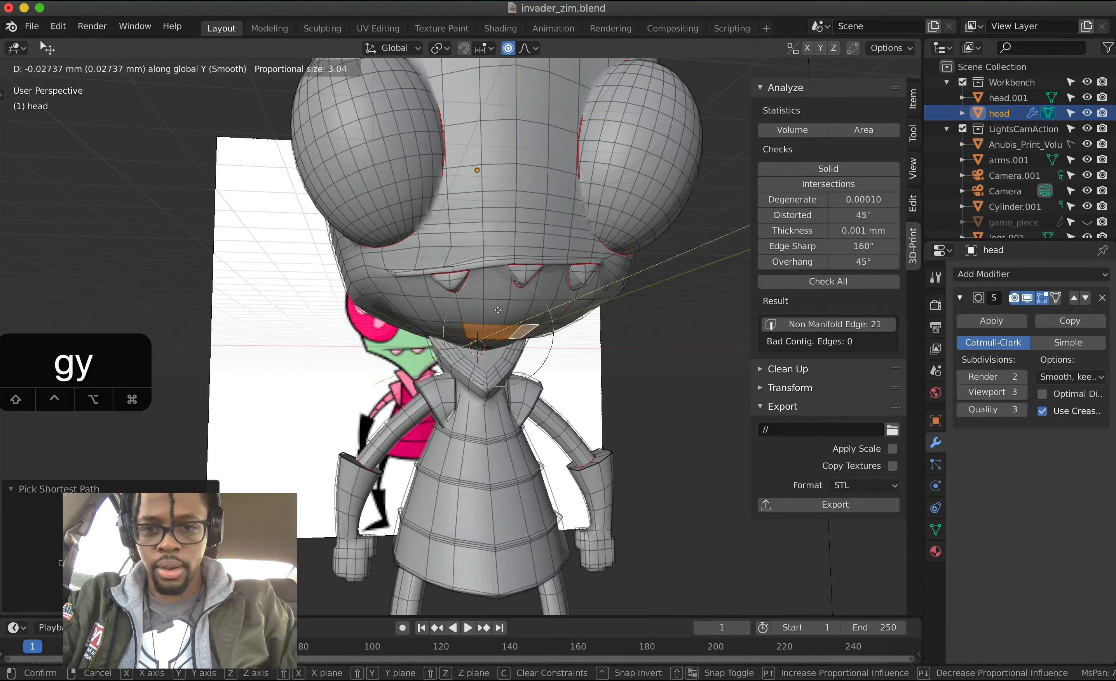
pyautogui.click(498, 310)
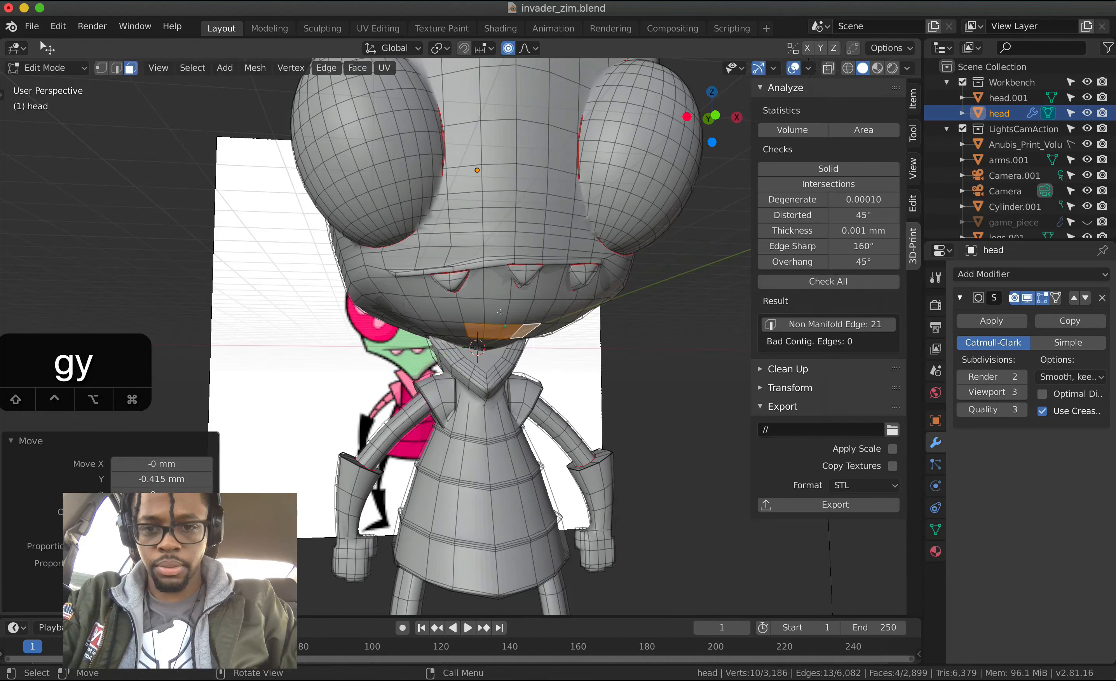
pyautogui.hscroll(10, 500, 312)
pyautogui.hscroll(15, 500, 312)
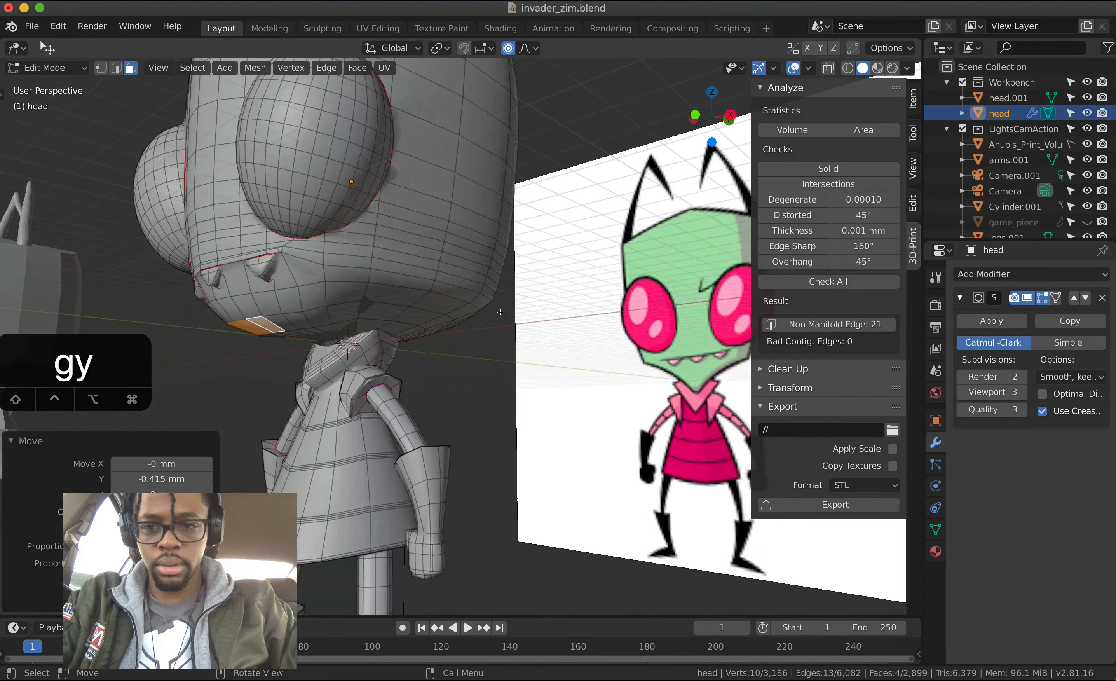
pyautogui.press('1')
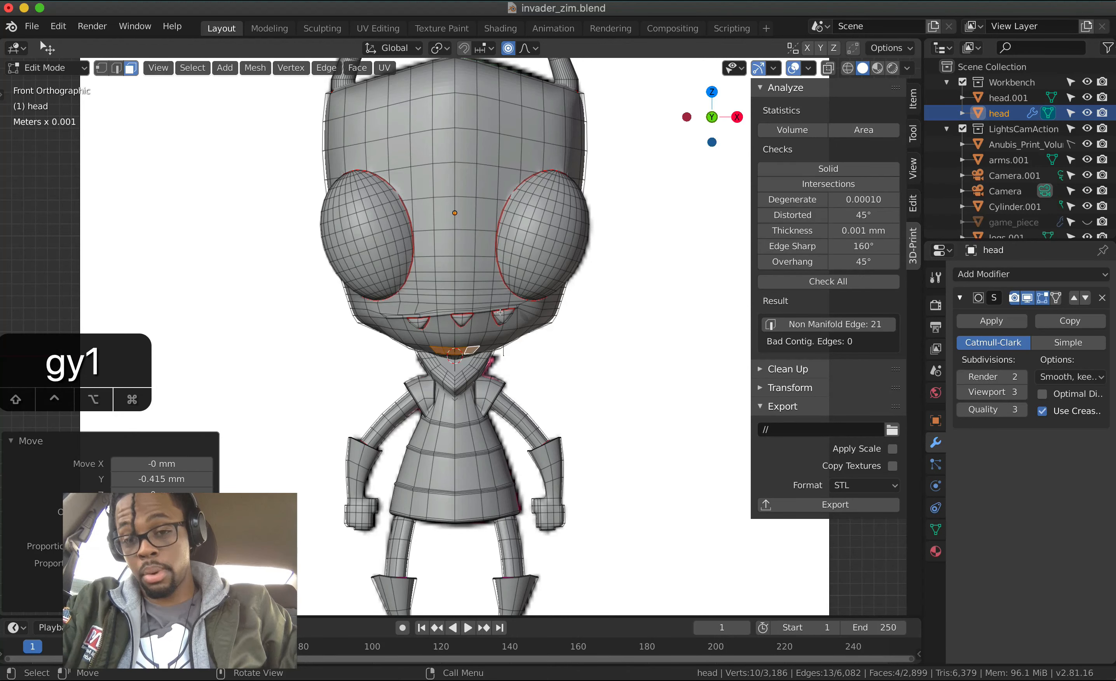
# - Select all geometry linked to a face of the gloved forearm to check it as a connected part
pyautogui.keyDown('shift'); pyautogui.scroll(-8, 436, 453); pyautogui.keyUp('shift')
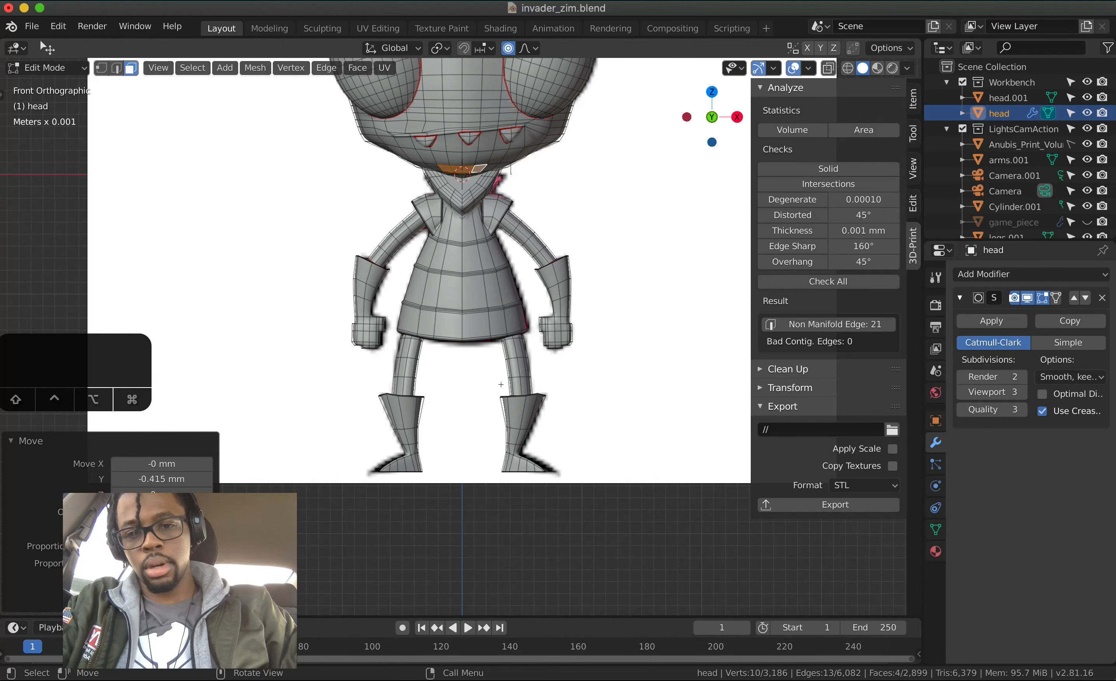
pyautogui.moveTo(501, 383); pyautogui.dragTo(573, 374, button='middle')
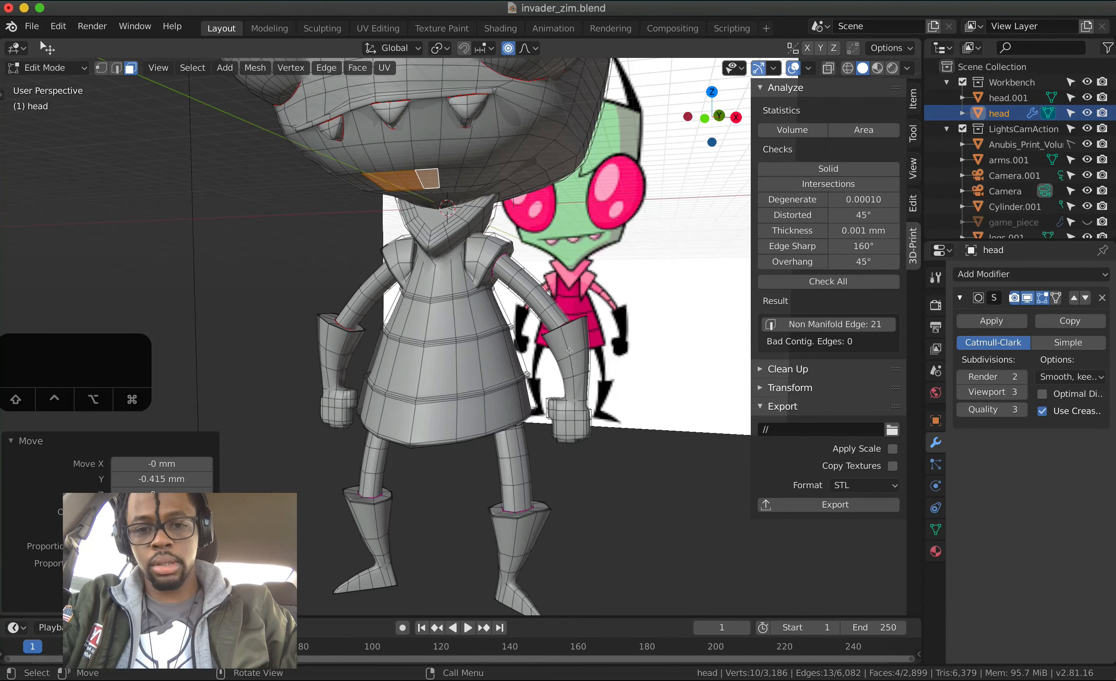
pyautogui.click(570, 355)
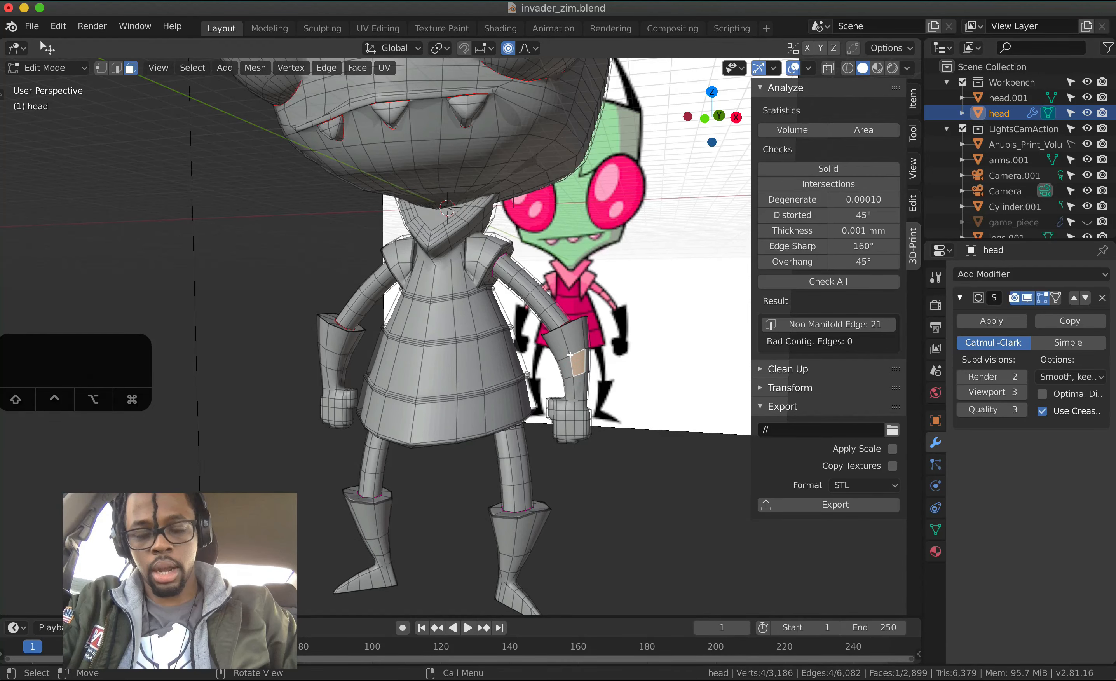
pyautogui.press('l')
pyautogui.moveTo(570, 354); pyautogui.dragTo(569, 355, button='middle')
pyautogui.keyDown('ctrl'); pyautogui.scroll(5, 570, 355); pyautogui.keyUp('ctrl')
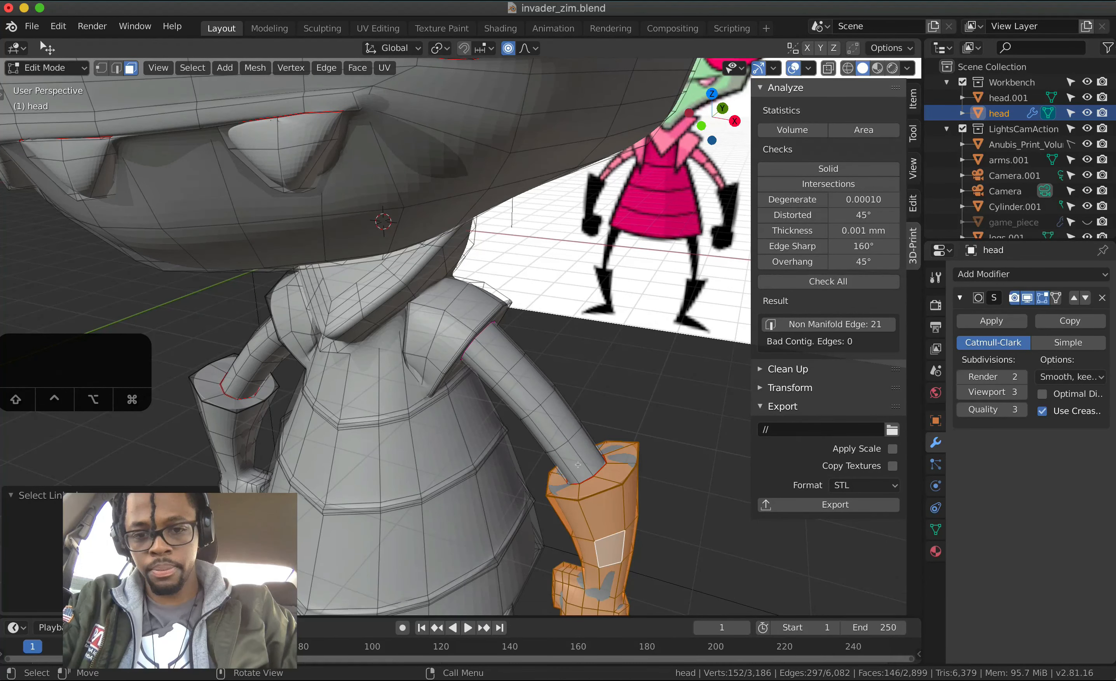
# - Add everything linked to the upper arm to the selection to check what it is connected to
pyautogui.moveTo(578, 463); pyautogui.dragTo(573, 455, button='middle')
pyautogui.scroll(-5, 472, 302)
pyautogui.keyDown('shift'); pyautogui.click(490, 261); pyautogui.keyUp('shift')
pyautogui.press('l')
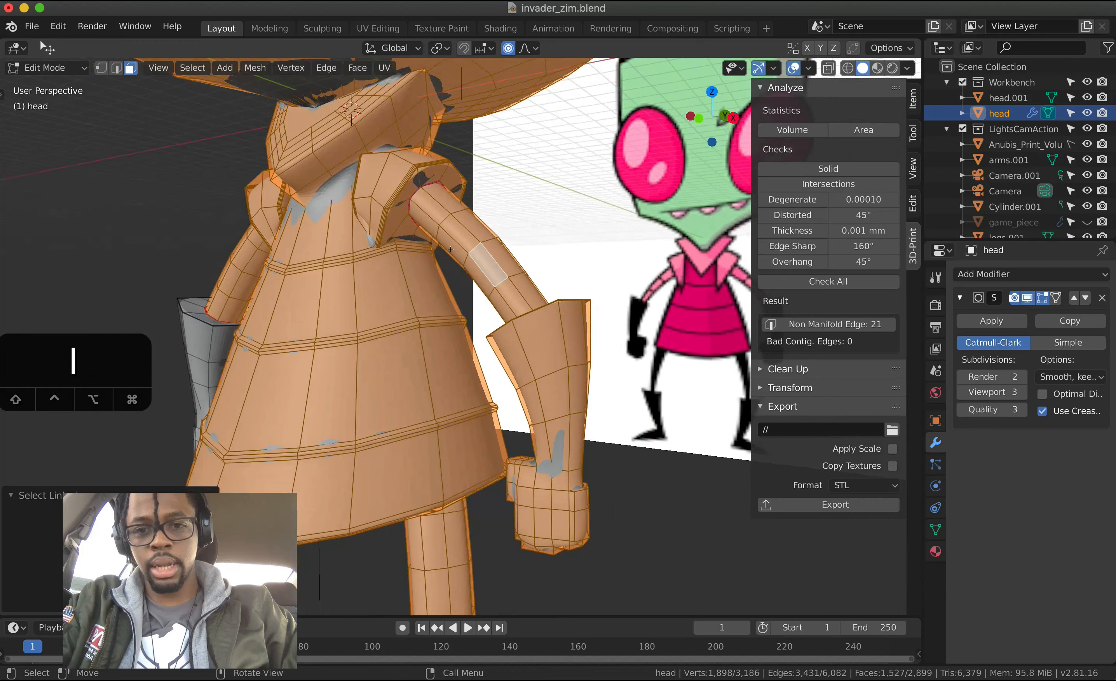
# - In edge select mode, select a path of edges around the arm where it meets the shoulder sleeve
pyautogui.keyDown('super'); pyautogui.scroll(5, 409, 102); pyautogui.keyUp('super')
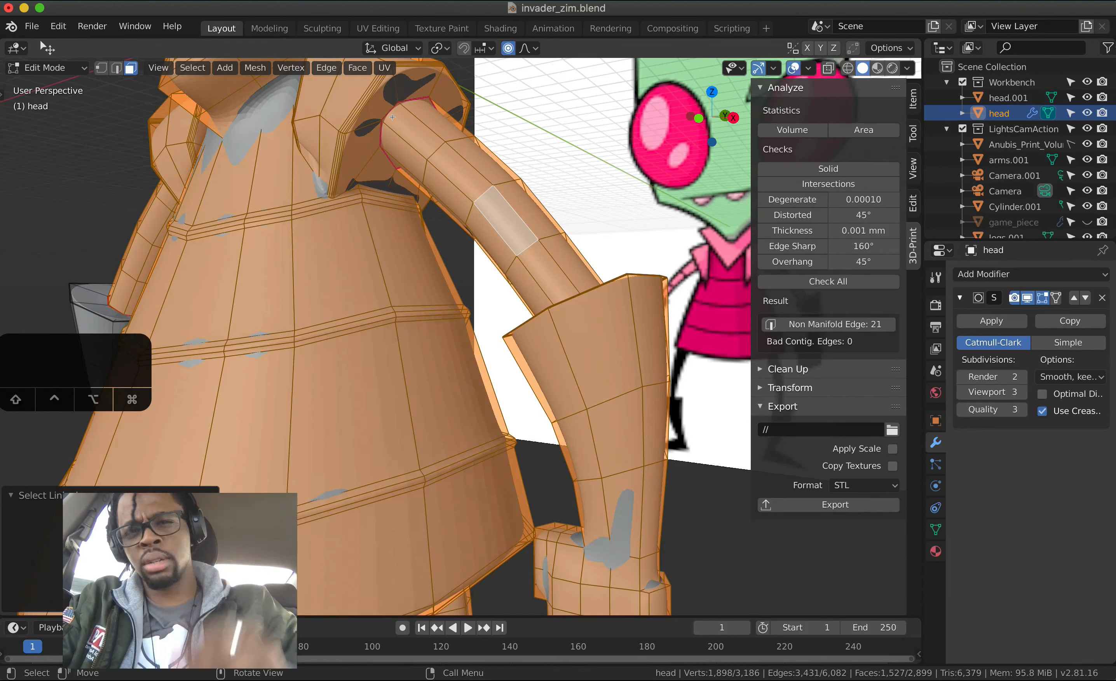
pyautogui.click(116, 68)
pyautogui.click(412, 99)
pyautogui.keyDown('ctrl'); pyautogui.click(376, 128); pyautogui.keyUp('ctrl')
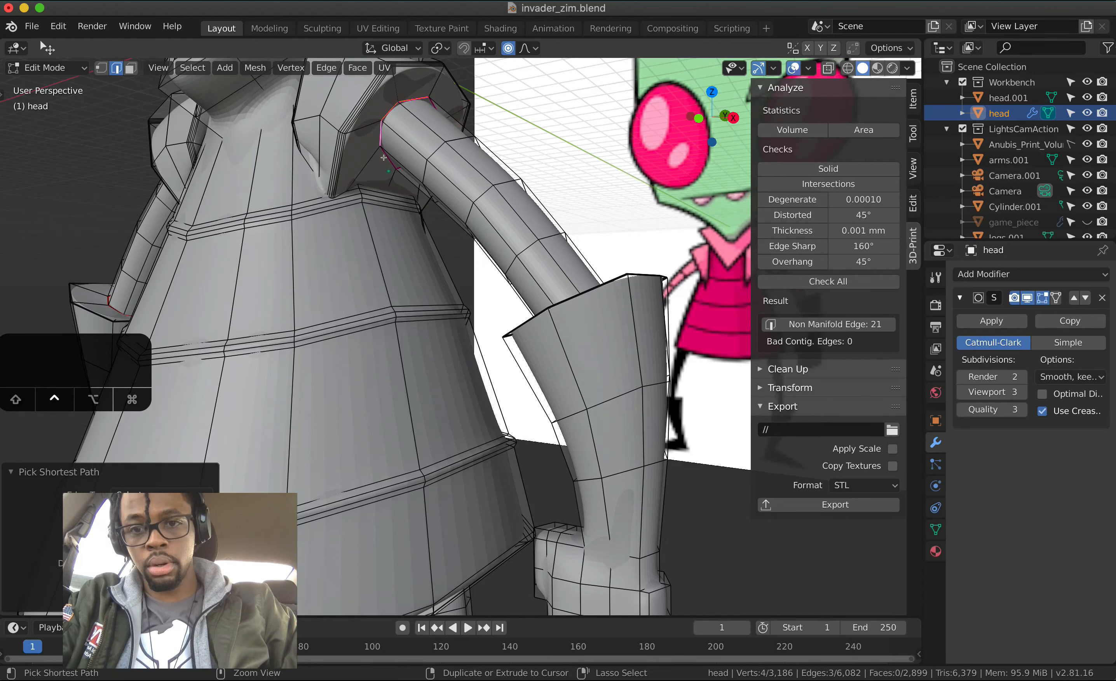
pyautogui.keyDown('ctrl'); pyautogui.click(397, 166); pyautogui.keyUp('ctrl')
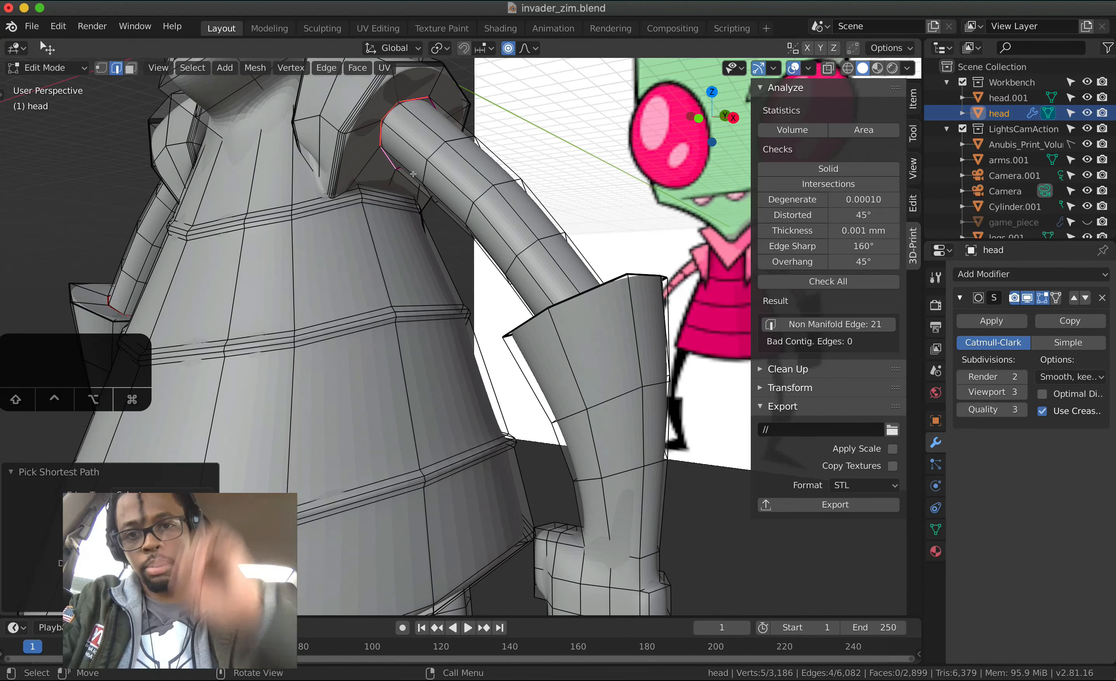
pyautogui.moveTo(412, 172); pyautogui.dragTo(374, 191, button='middle')
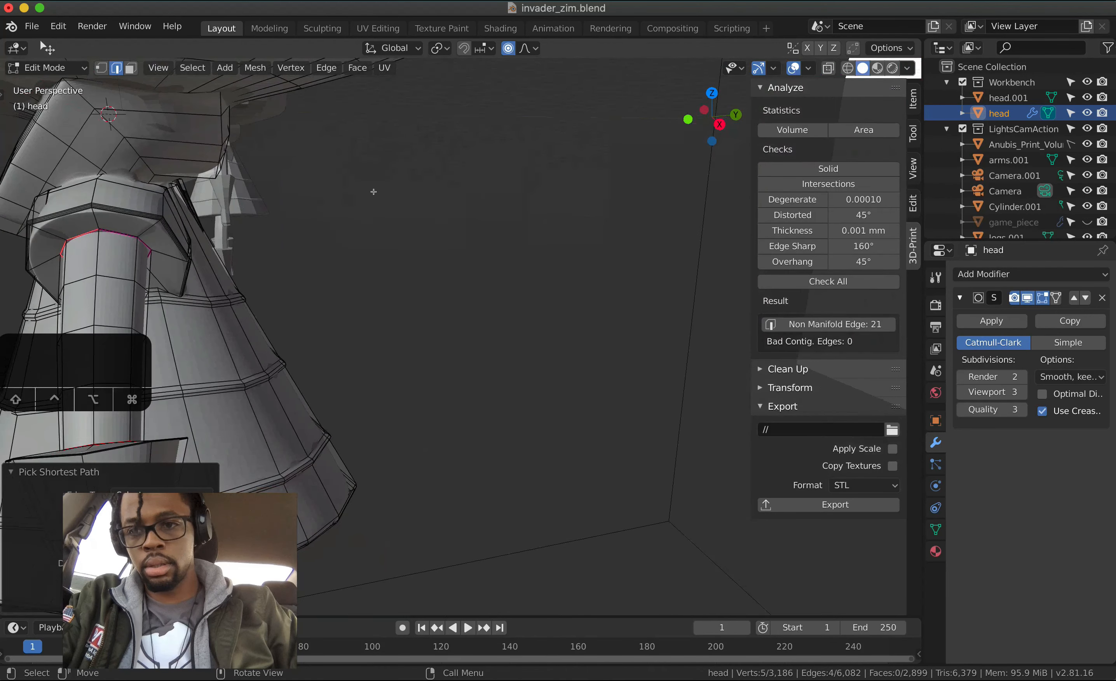
pyautogui.keyDown('ctrl'); pyautogui.click(119, 230); pyautogui.keyUp('ctrl')
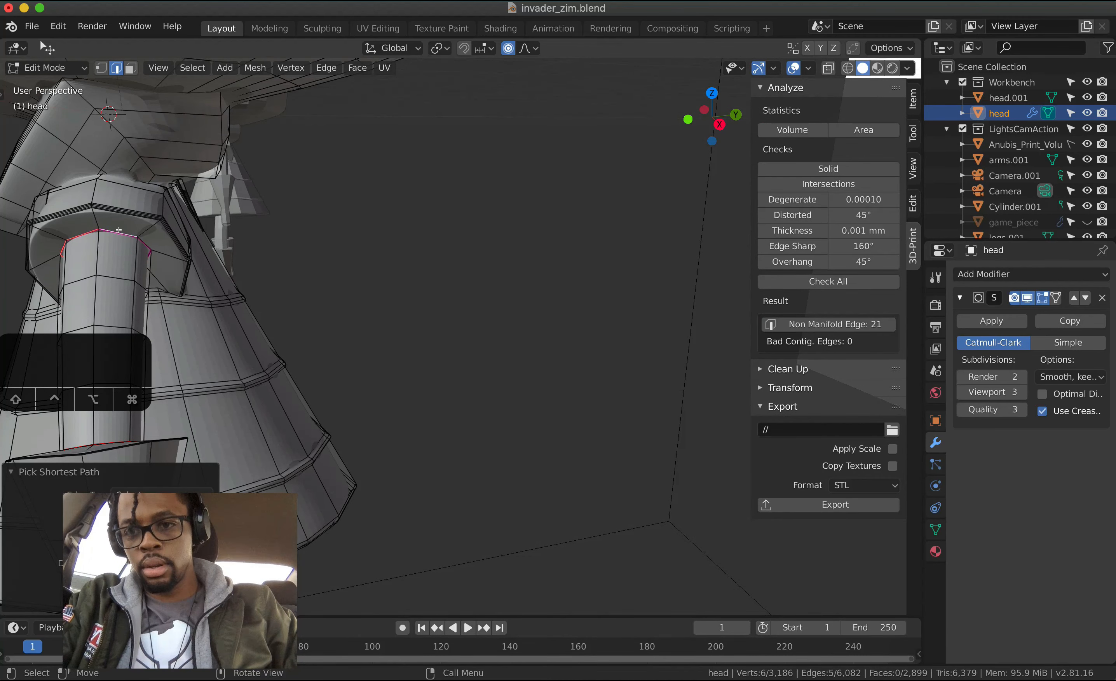
pyautogui.moveTo(119, 230); pyautogui.dragTo(153, 146, button='middle')
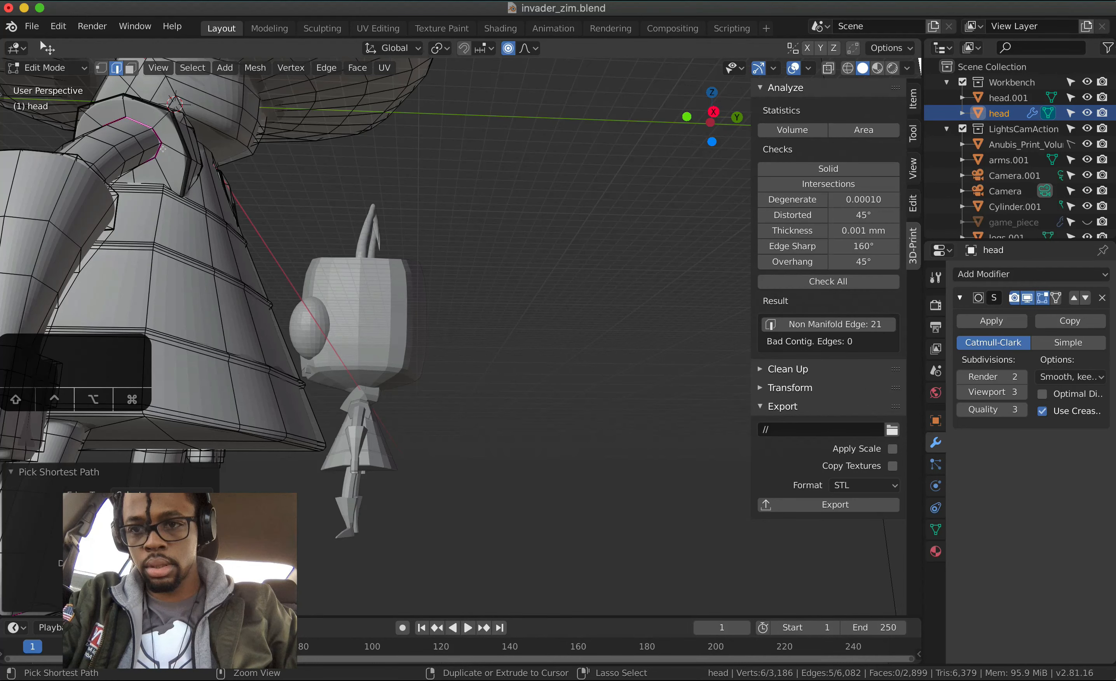
# - Redo the last edge pick on the arm loop and turn off the subdivision modifier's viewport display
pyautogui.press('super+z')
pyautogui.moveTo(163, 149); pyautogui.dragTo(172, 157, button='middle')
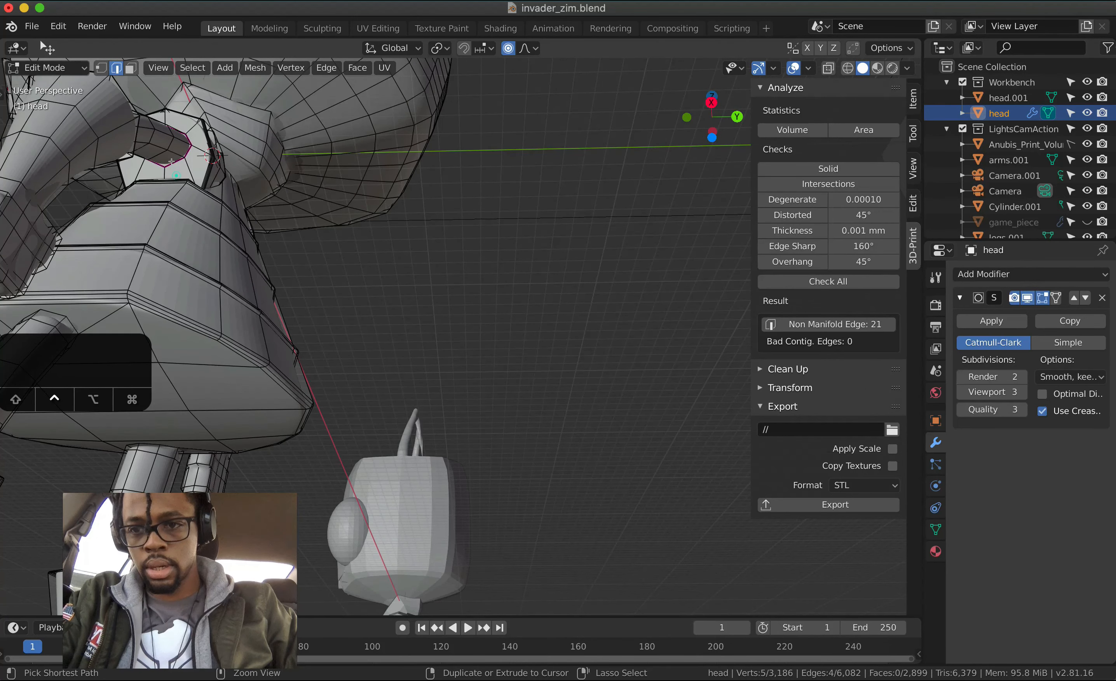
pyautogui.press('super+shift+z')
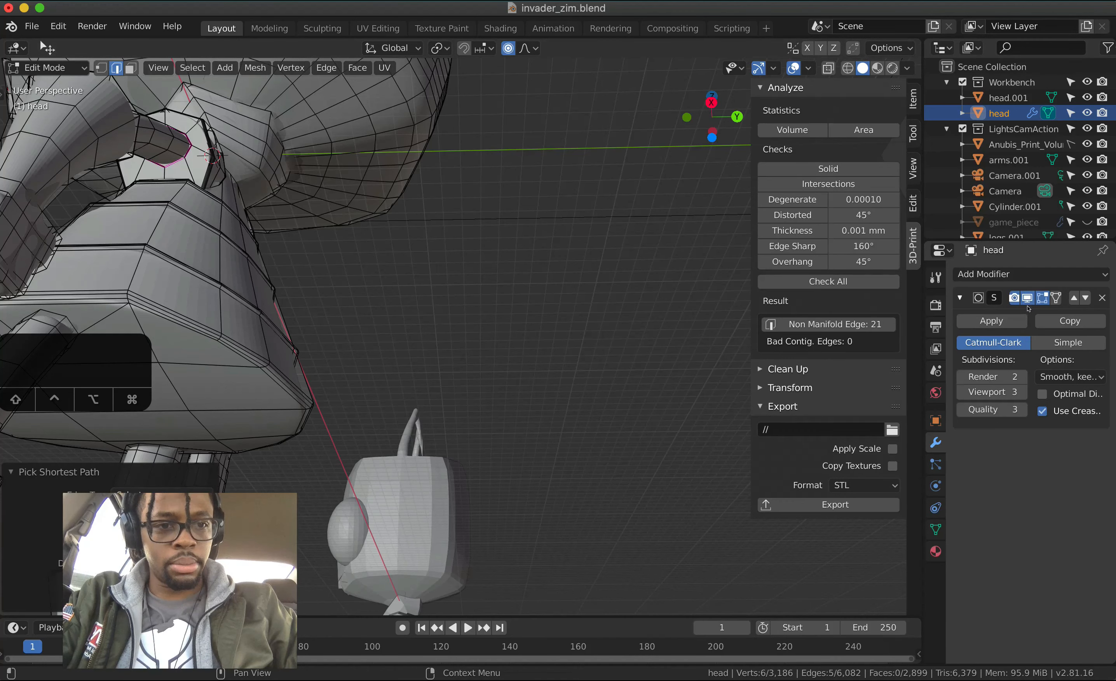
pyautogui.click(1027, 299)
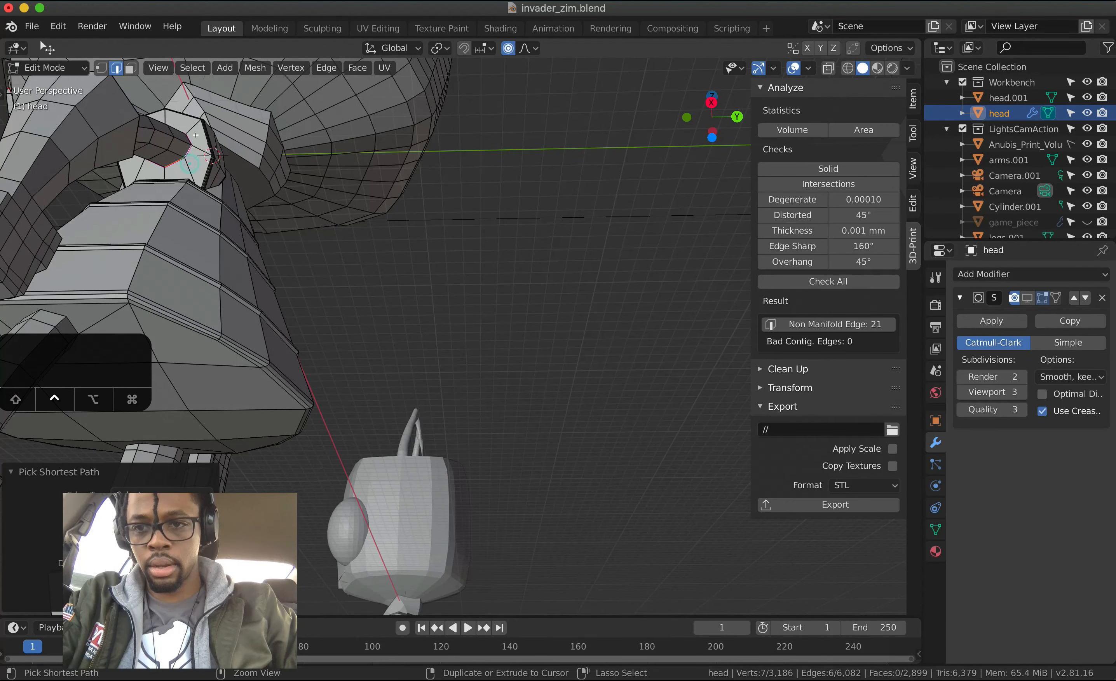
# - Complete the edge loop where the first arm meets its shoulder sleeve and mark it as a seam
pyautogui.moveTo(195, 134); pyautogui.dragTo(304, 167, button='middle')
pyautogui.keyDown('ctrl'); pyautogui.click(123, 129); pyautogui.keyUp('ctrl')
pyautogui.hotkey('ctrl', 'e')
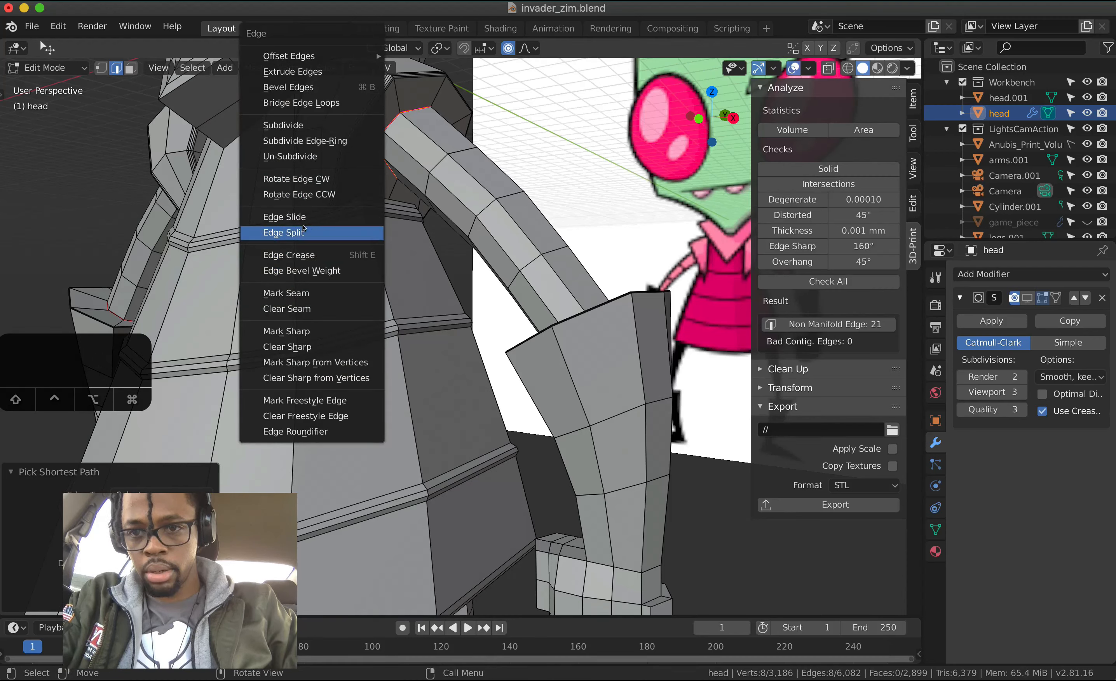
pyautogui.click(287, 294)
# - In face select mode, select everything linked to a face of the seamed upper arm to check that it is isolated
pyautogui.press('3')
pyautogui.click(462, 185)
pyautogui.press('l')
pyautogui.moveTo(415, 347); pyautogui.dragTo(426, 384, button='middle')
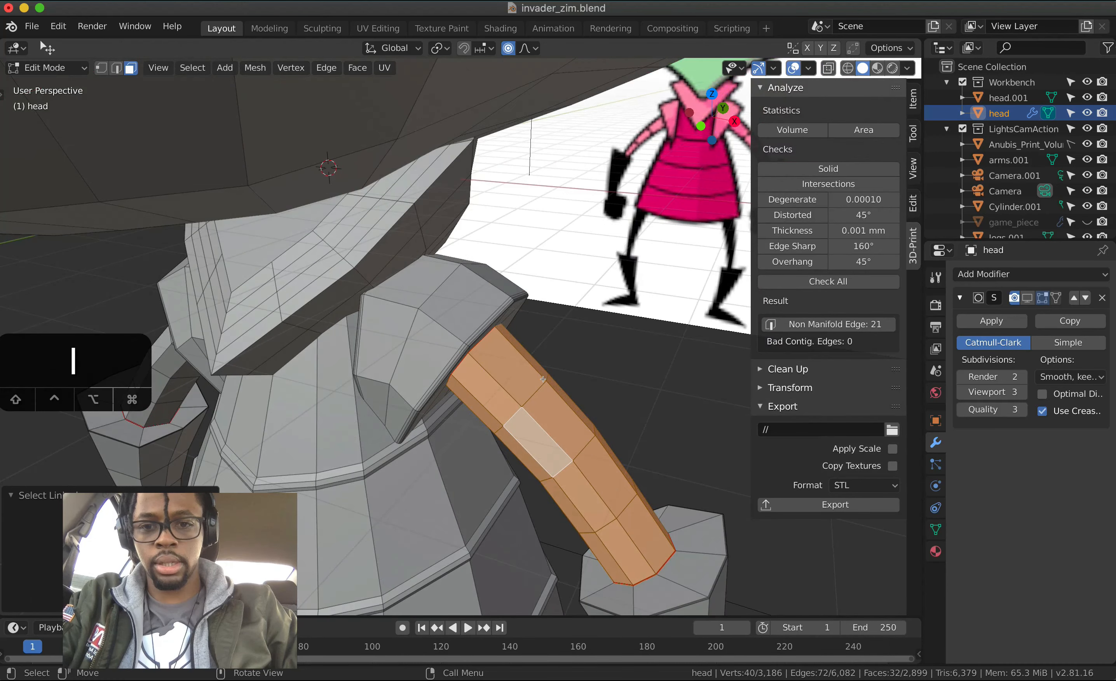
pyautogui.moveTo(543, 379); pyautogui.dragTo(586, 344, button='middle')
# - Select the edge loop where the opposite arm meets its shoulder sleeve and mark it as a seam
pyautogui.press('2')
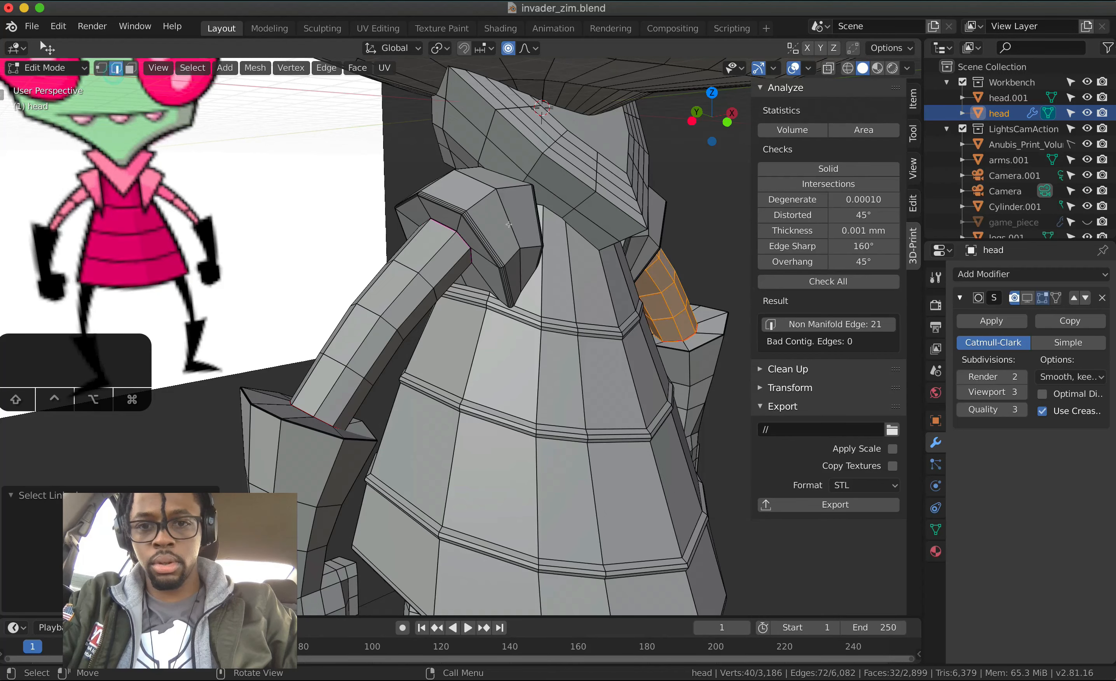
pyautogui.click(437, 220)
pyautogui.moveTo(437, 220); pyautogui.dragTo(550, 151, button='middle')
pyautogui.keyDown('ctrl'); pyautogui.click(431, 187); pyautogui.keyUp('ctrl')
pyautogui.press('super+z')
pyautogui.keyDown('ctrl'); pyautogui.click(404, 121); pyautogui.keyUp('ctrl')
pyautogui.keyDown('ctrl'); pyautogui.click(405, 149); pyautogui.keyUp('ctrl')
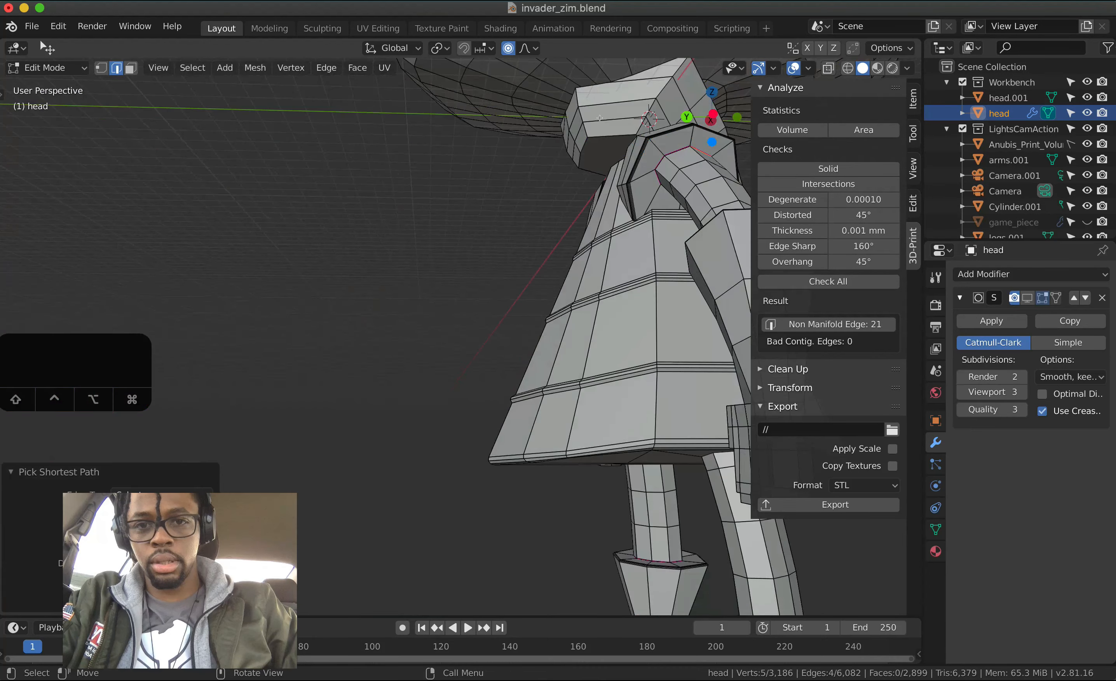
pyautogui.keyDown('ctrl'); pyautogui.click(656, 154); pyautogui.keyUp('ctrl')
pyautogui.keyDown('ctrl'); pyautogui.click(673, 149); pyautogui.keyUp('ctrl')
pyautogui.moveTo(672, 149); pyautogui.dragTo(674, 150, button='middle')
pyautogui.hotkey('ctrl', 'e')
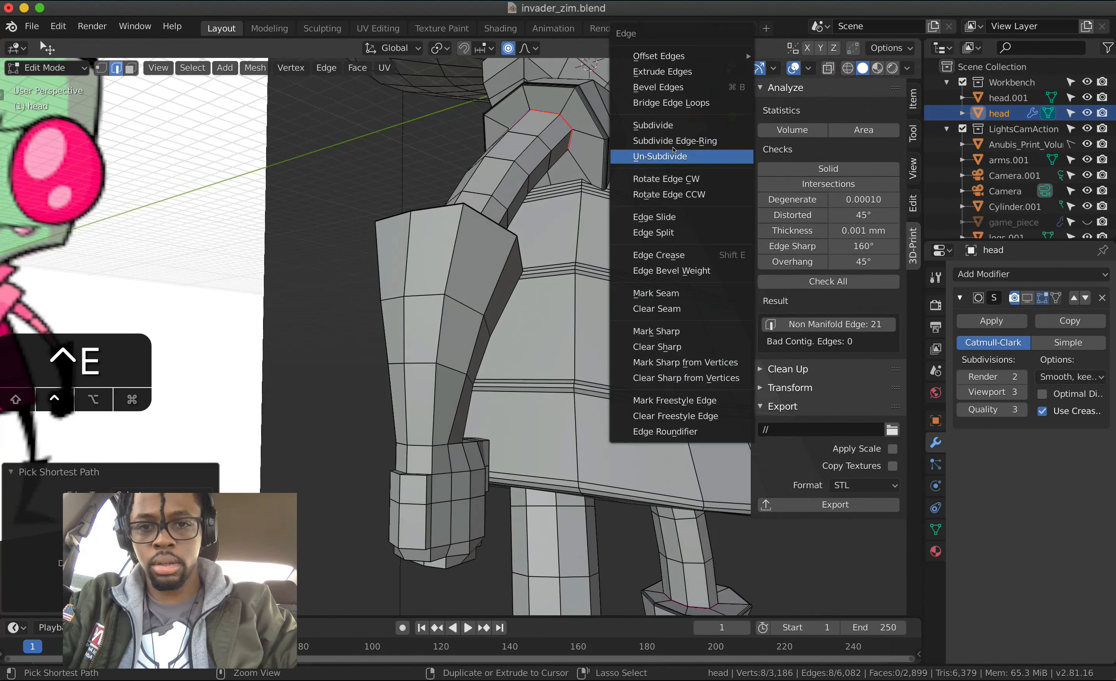
pyautogui.click(656, 293)
# - Select the edge loop around the top of one leg where it meets the dress underside and mark it as a seam
pyautogui.click(672, 238)
pyautogui.moveTo(660, 284)
pyautogui.mouseDown(button='middle')
pyautogui.moveTo(669, 248)
pyautogui.moveTo(668, 265)
pyautogui.moveTo(643, 280)
pyautogui.mouseUp(button='middle')
pyautogui.keyDown('ctrl'); pyautogui.click(669, 264); pyautogui.keyUp('ctrl')
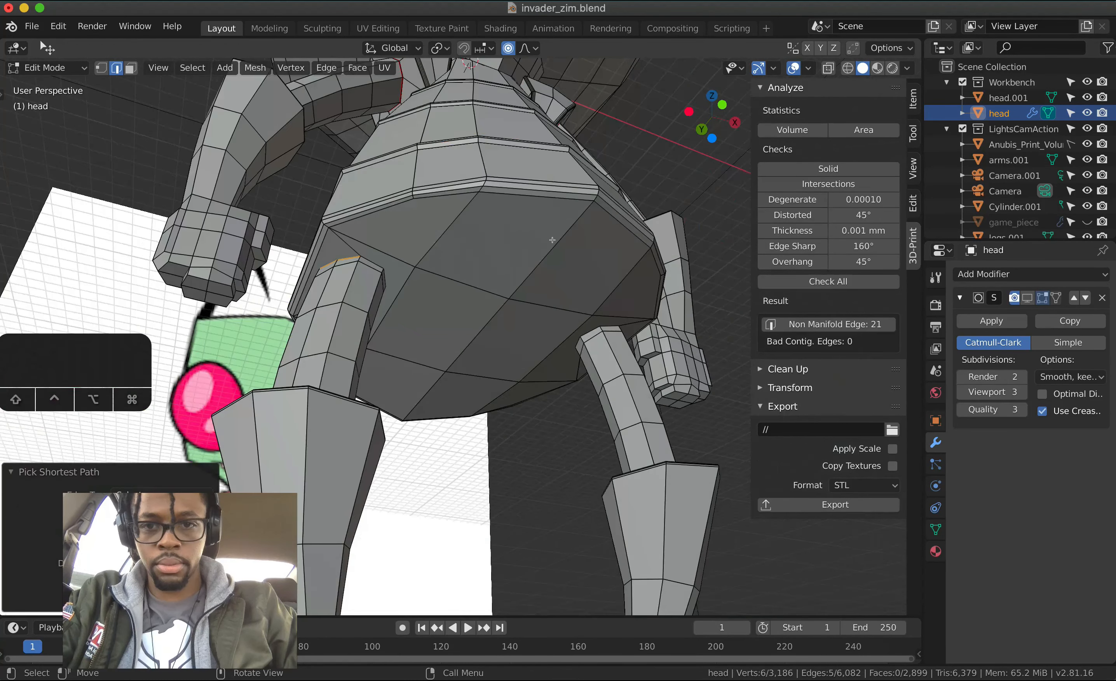
pyautogui.keyDown('ctrl'); pyautogui.click(364, 255); pyautogui.keyUp('ctrl')
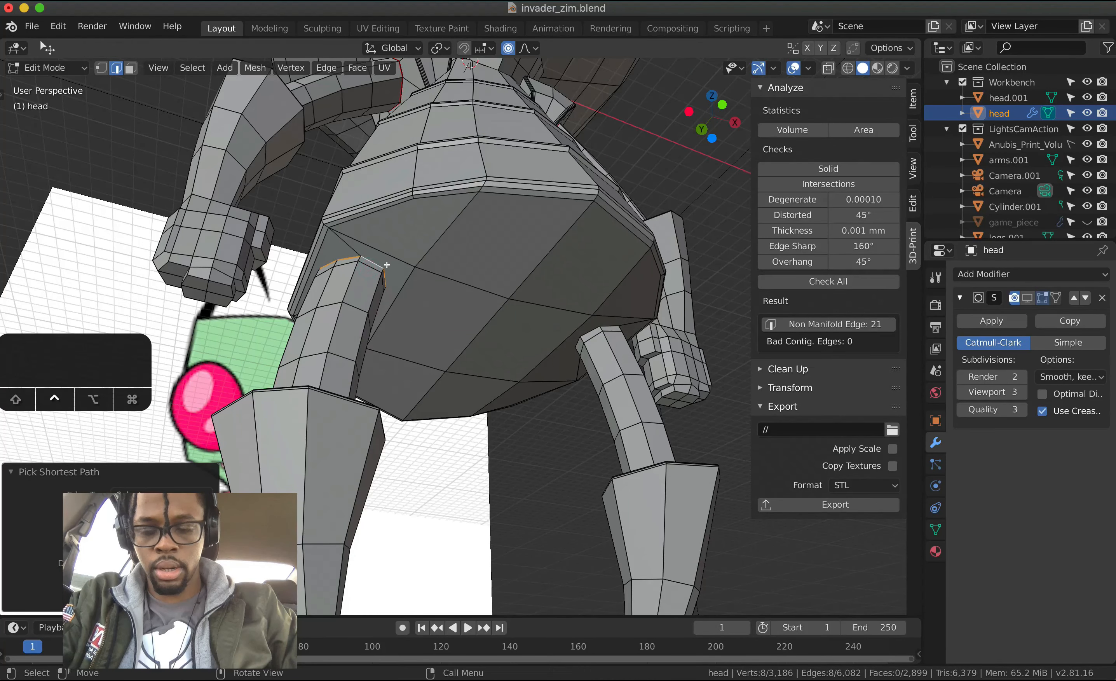
pyautogui.hotkey('ctrl', 'e')
pyautogui.click(387, 292)
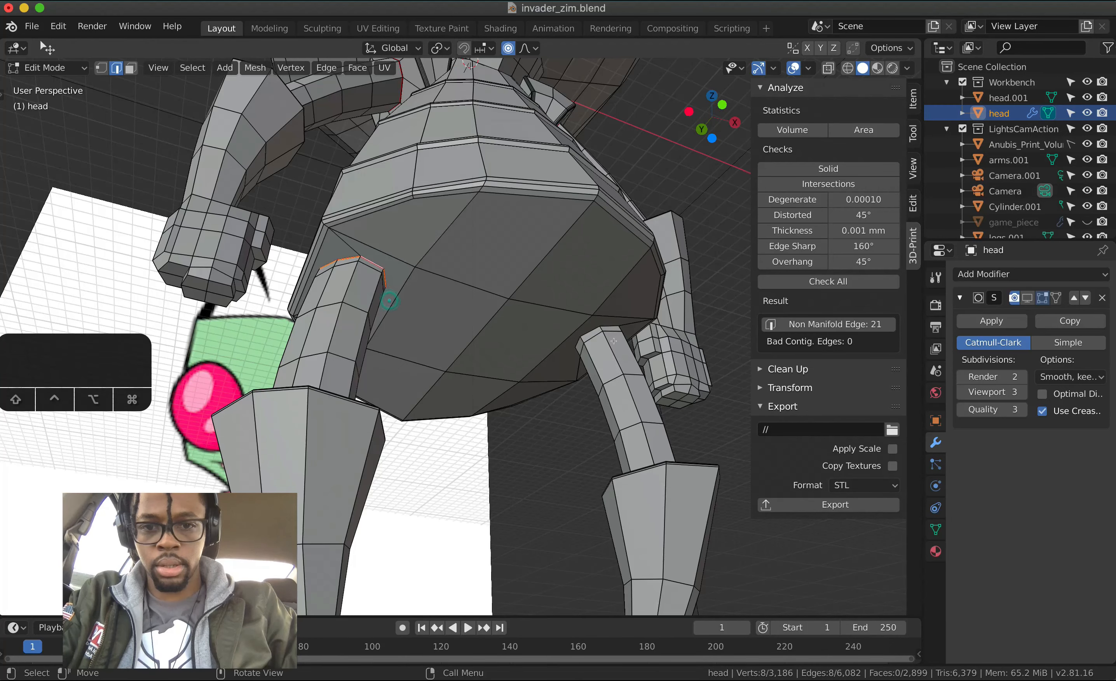
# - Select the edge loop around the top of the other leg and mark it as a seam
pyautogui.moveTo(486, 321); pyautogui.dragTo(324, 366, button='middle')
pyautogui.keyDown('ctrl'); pyautogui.click(498, 332); pyautogui.keyUp('ctrl')
pyautogui.keyDown('ctrl'); pyautogui.click(274, 383); pyautogui.keyUp('ctrl')
pyautogui.click(326, 68)
pyautogui.click(367, 292)
# - In face select mode, select the linked geometry of each leg in turn to check that the legs are separated from the dress
pyautogui.moveTo(367, 303); pyautogui.dragTo(518, 316, button='middle')
pyautogui.scroll(-5, 435, 320)
pyautogui.click(131, 69)
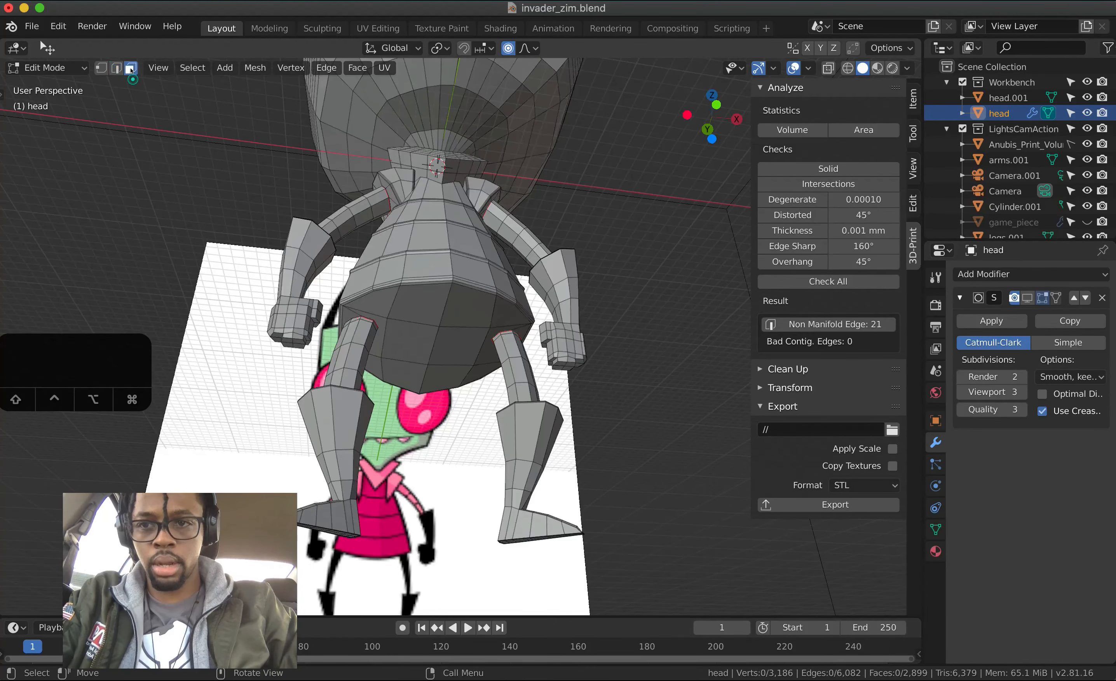
pyautogui.click(517, 373)
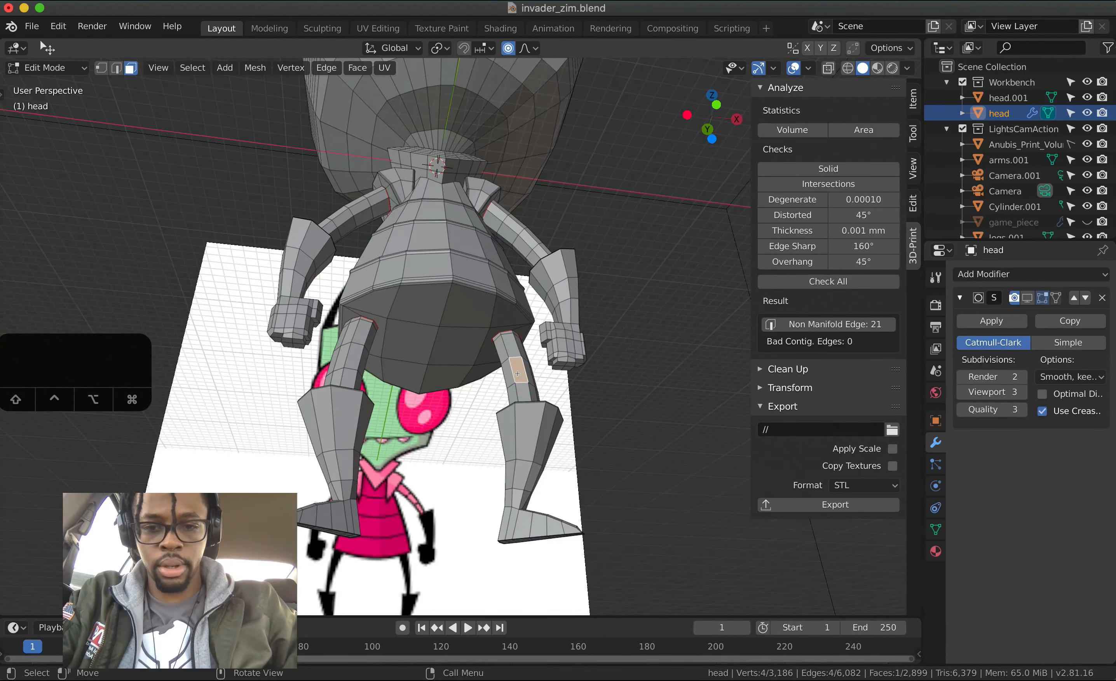
pyautogui.press('l')
pyautogui.moveTo(517, 374); pyautogui.dragTo(381, 433, button='middle')
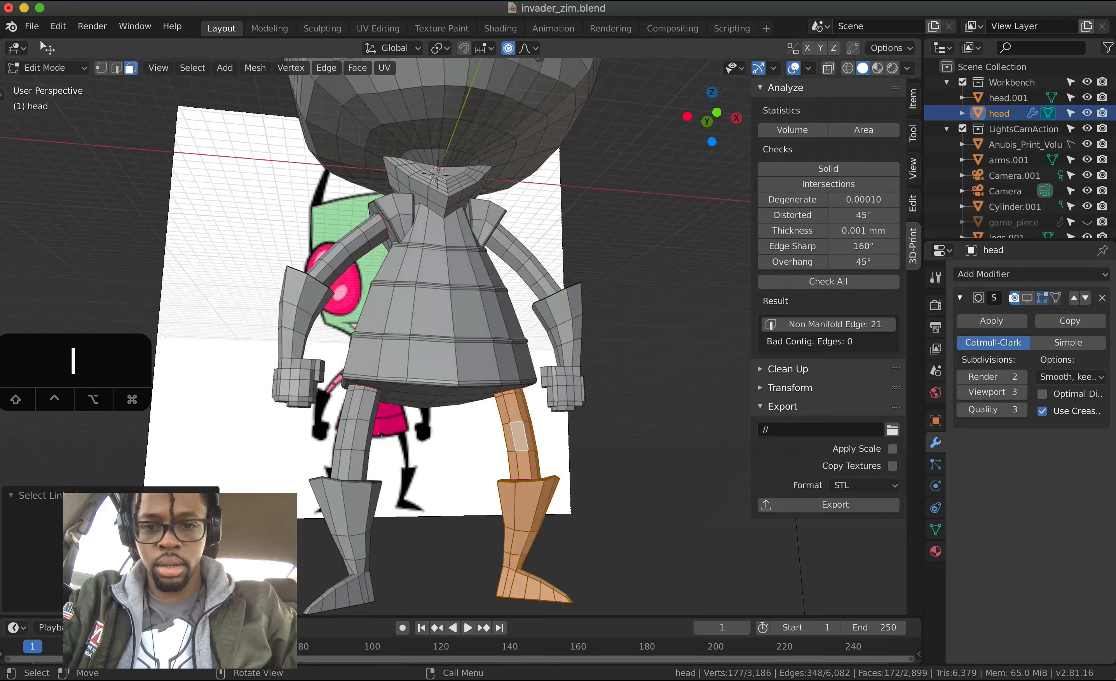
pyautogui.click(349, 427)
pyautogui.press('l')
pyautogui.keyDown('ctrl'); pyautogui.scroll(-3, 349, 428); pyautogui.keyUp('ctrl')
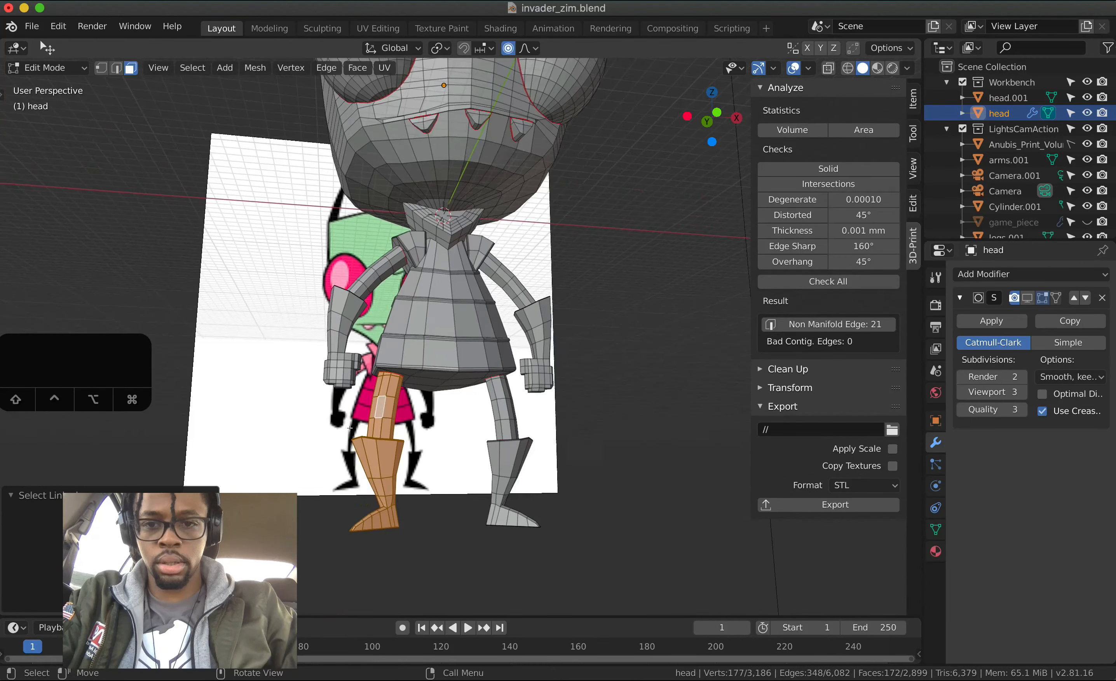
# - In edge select mode, select a path along the front and underside edges where one shoulder sleeve meets the dress
pyautogui.hscroll(10, 349, 427)
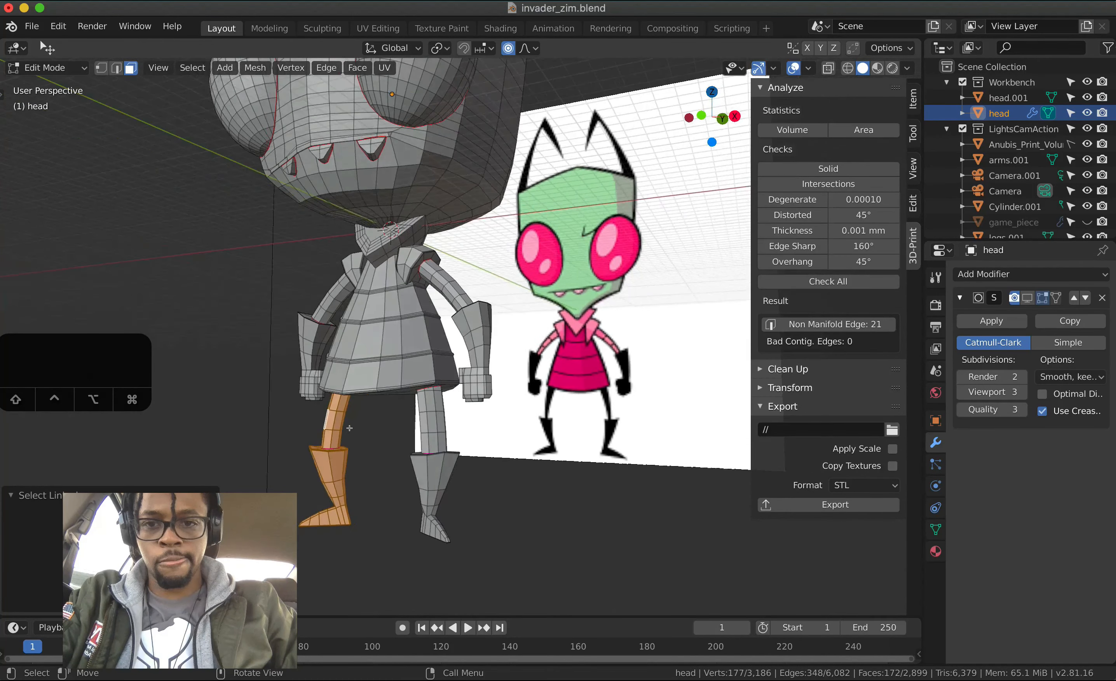
pyautogui.hscroll(-10, 349, 427)
pyautogui.hscroll(8, 349, 428)
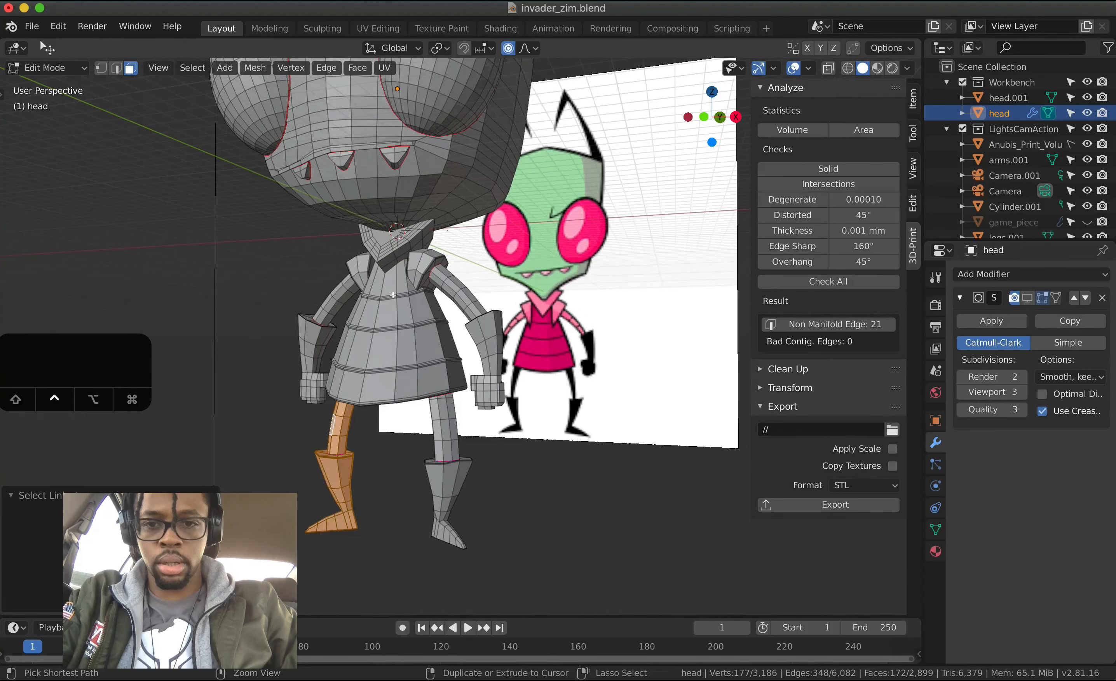
pyautogui.keyDown('ctrl'); pyautogui.scroll(5, 393, 295); pyautogui.keyUp('ctrl')
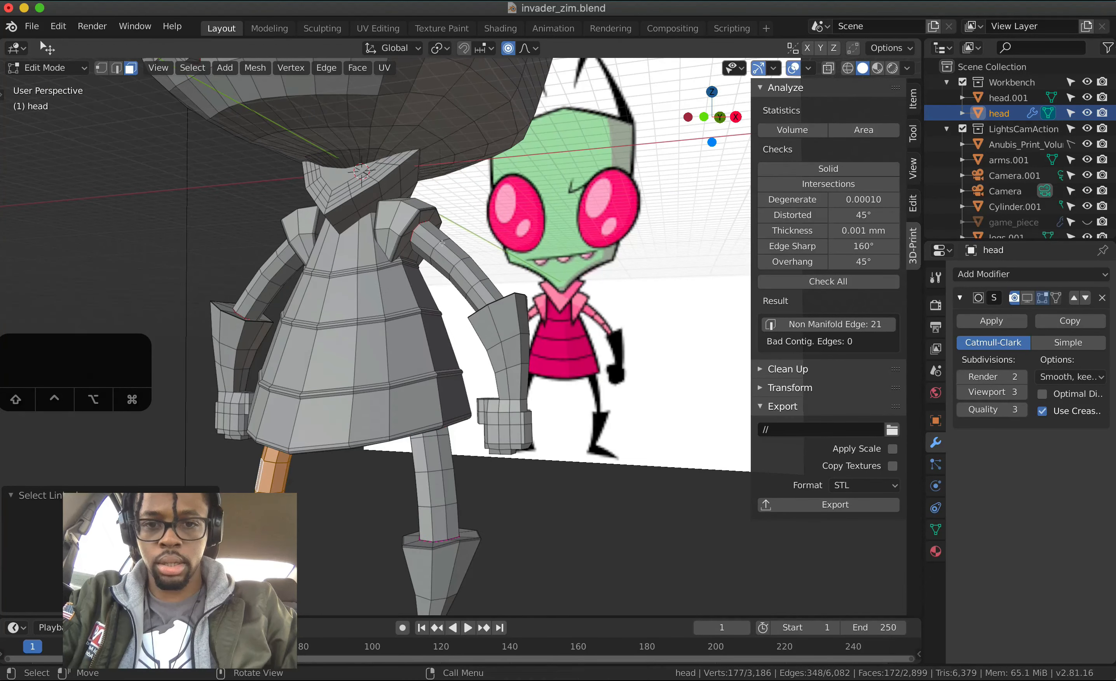
pyautogui.press('2')
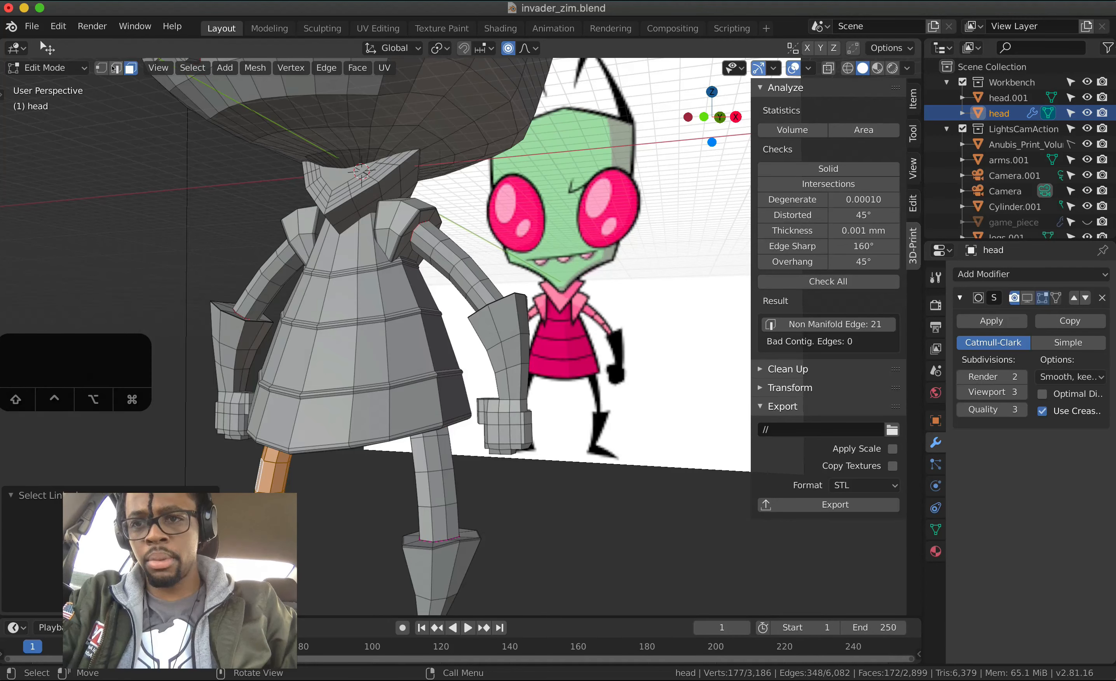
pyautogui.click(373, 249)
pyautogui.hscroll(-3, 372, 248)
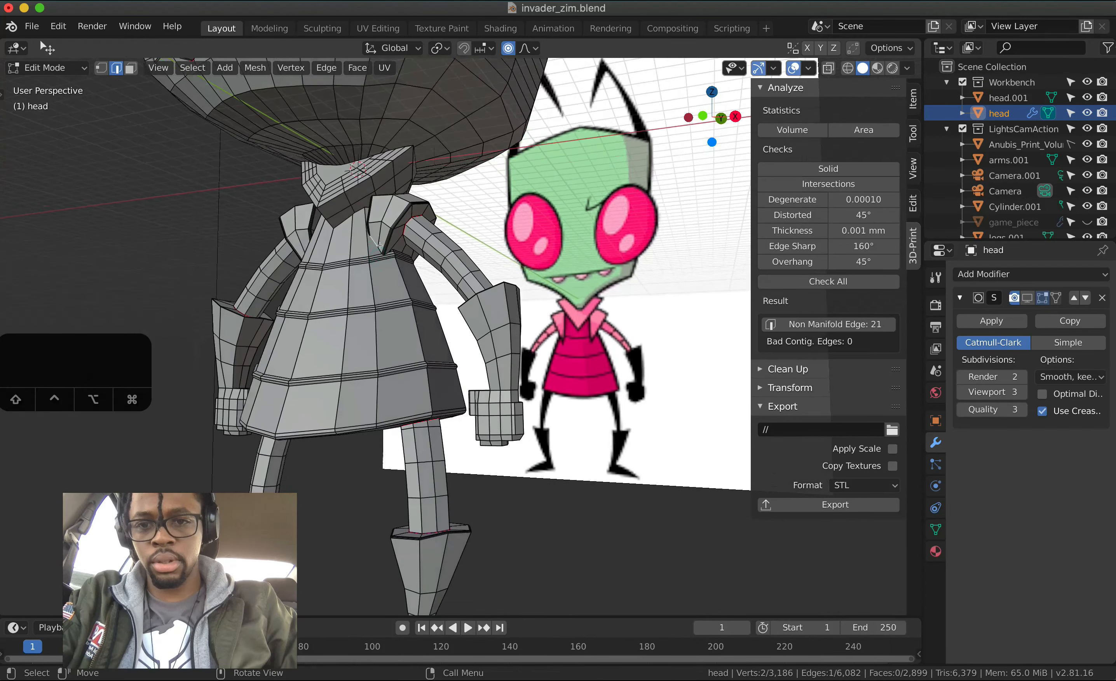
pyautogui.keyDown('ctrl'); pyautogui.click(392, 245); pyautogui.keyUp('ctrl')
pyautogui.hscroll(-6, 404, 243)
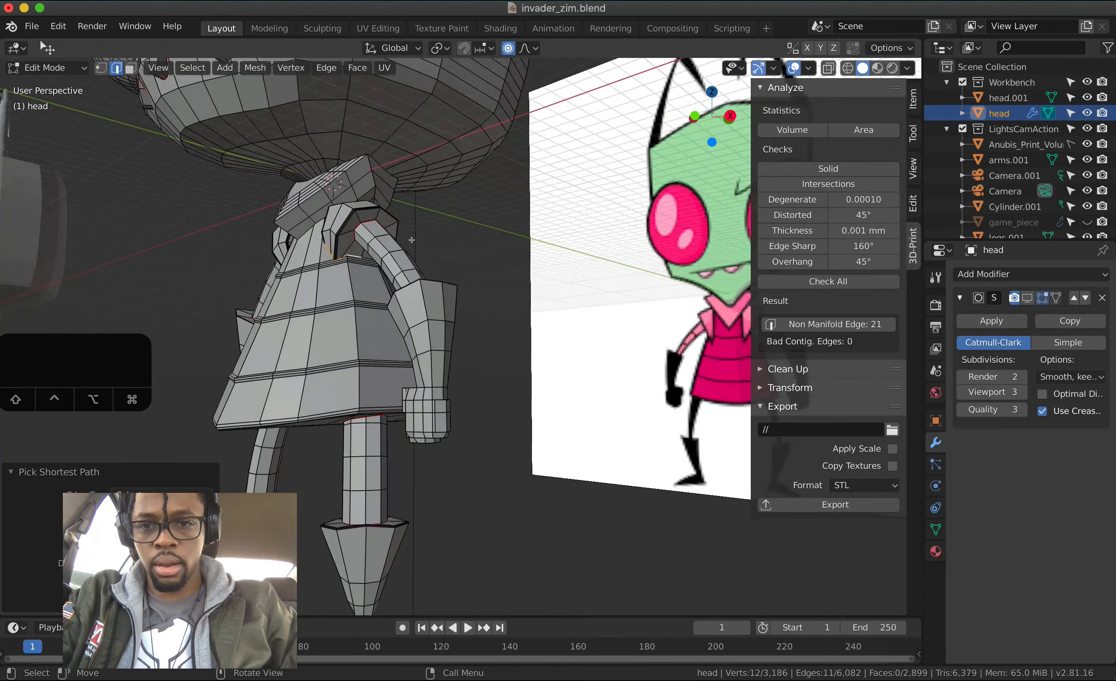
pyautogui.hscroll(6, 411, 240)
pyautogui.keyDown('ctrl'); pyautogui.click(509, 192); pyautogui.keyUp('ctrl')
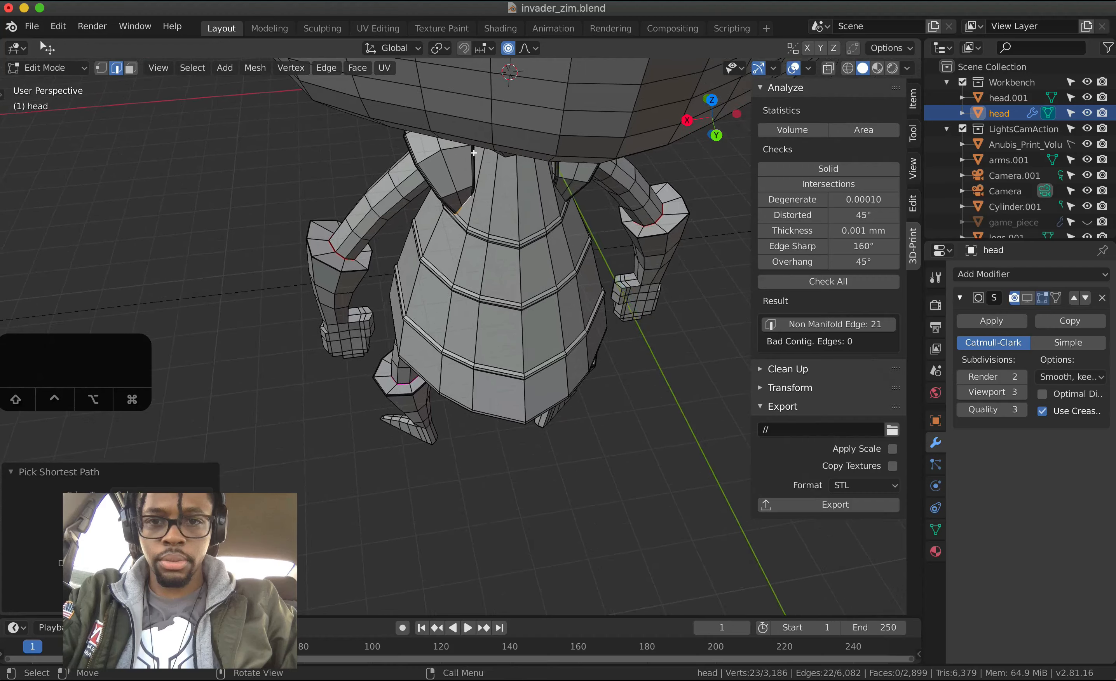
# - Extend the sleeve's edge path up its back and over to the sleeve top beside the collar
pyautogui.hscroll(6, 526, 178)
pyautogui.keyDown('ctrl'); pyautogui.click(525, 177); pyautogui.keyUp('ctrl')
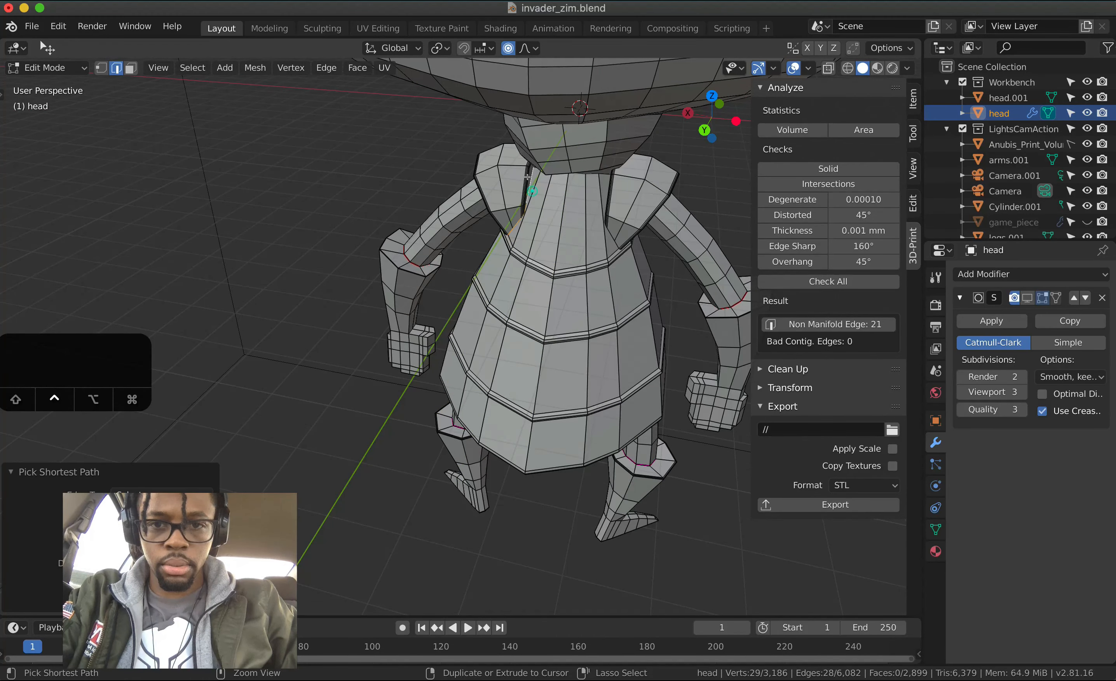
pyautogui.scroll(4, 526, 177)
pyautogui.hscroll(6, 576, 99)
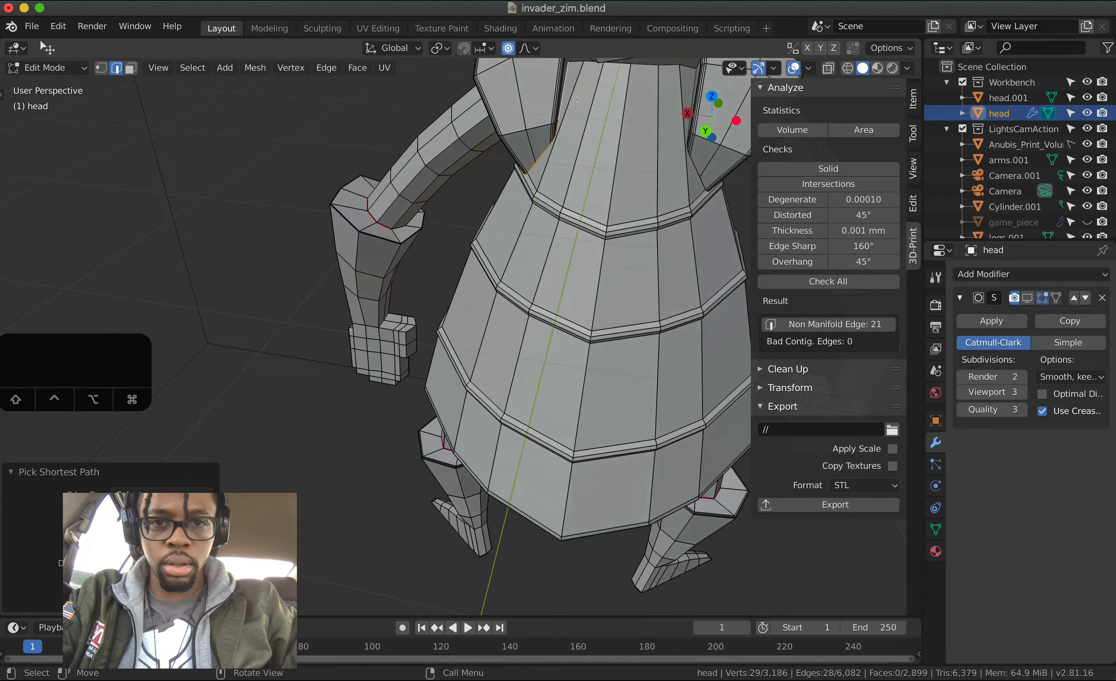
pyautogui.hscroll(10, 577, 99)
pyautogui.keyDown('ctrl'); pyautogui.click(389, 274); pyautogui.keyUp('ctrl')
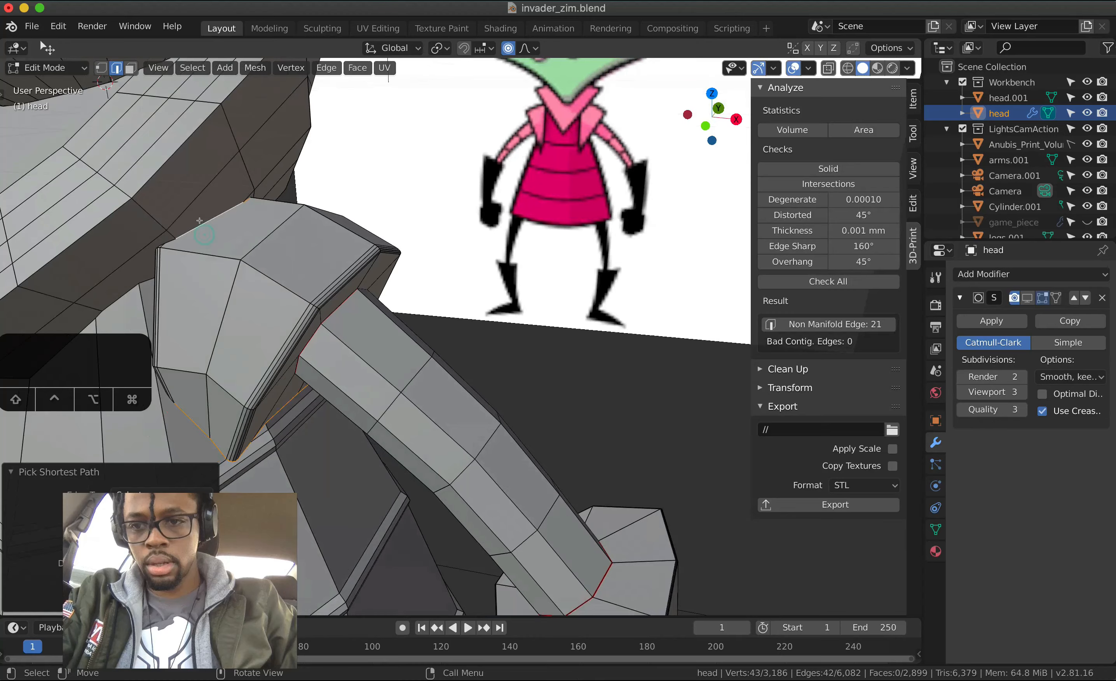
# - Close the edge loop down the front of the sleeve and mark the whole sleeve-to-dress boundary as a seam
pyautogui.hscroll(5, 388, 274)
pyautogui.hscroll(5, 388, 275)
pyautogui.hscroll(5, 388, 275)
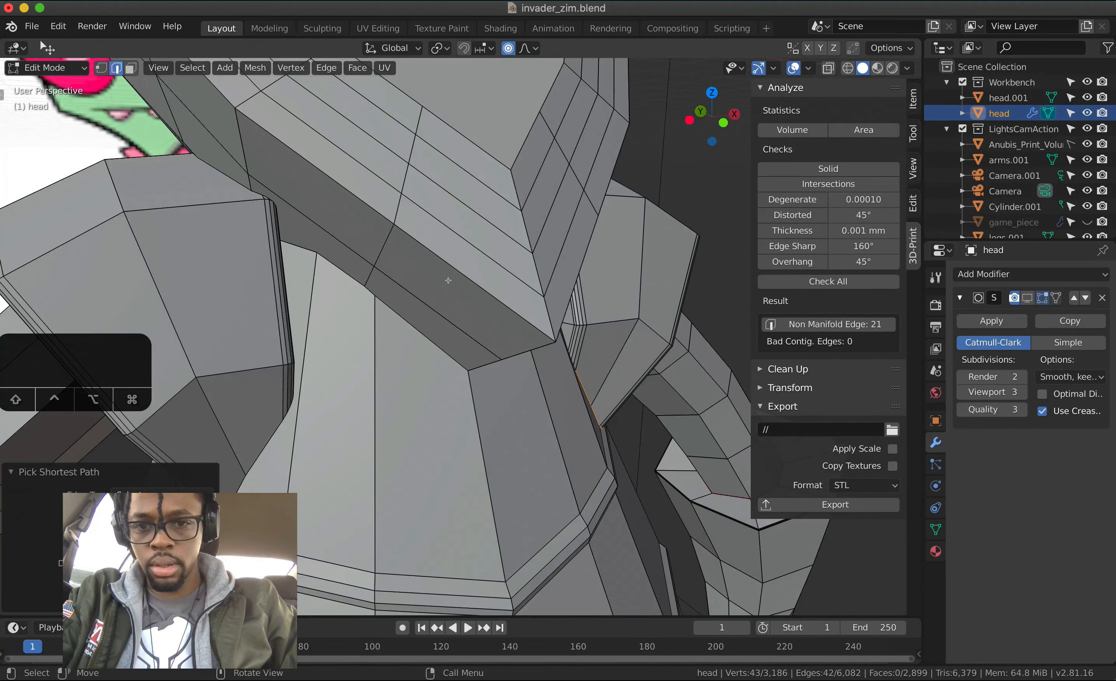
pyautogui.keyDown('ctrl'); pyautogui.click(409, 303); pyautogui.keyUp('ctrl')
pyautogui.hscroll(5, 407, 292)
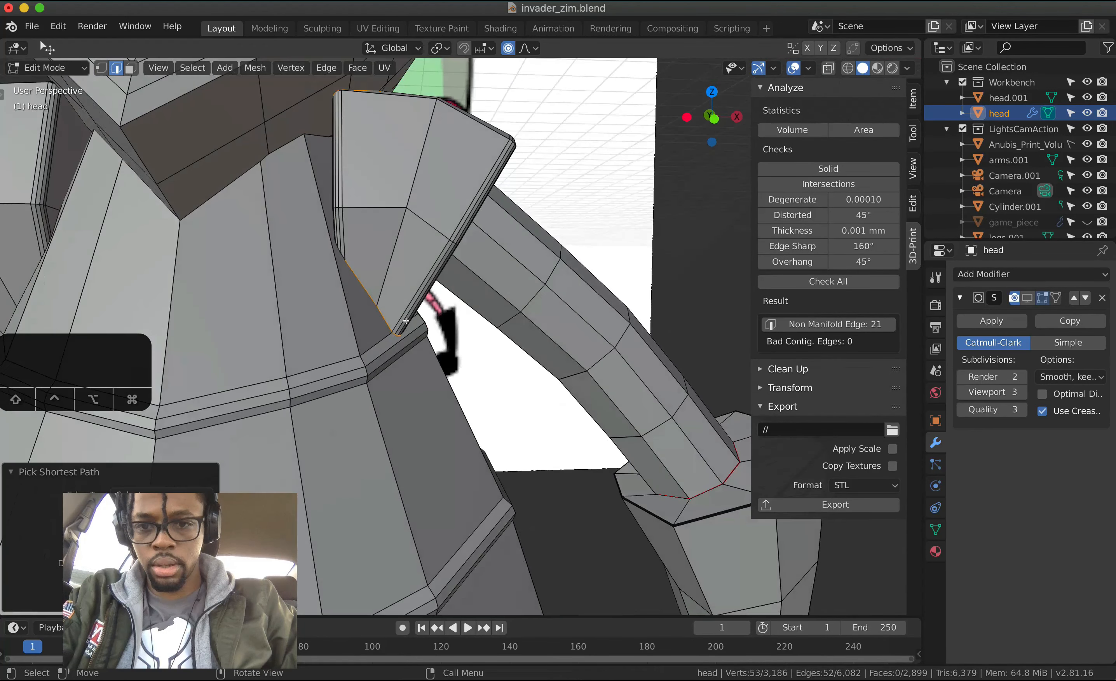
pyautogui.keyDown('ctrl'); pyautogui.click(345, 260); pyautogui.keyUp('ctrl')
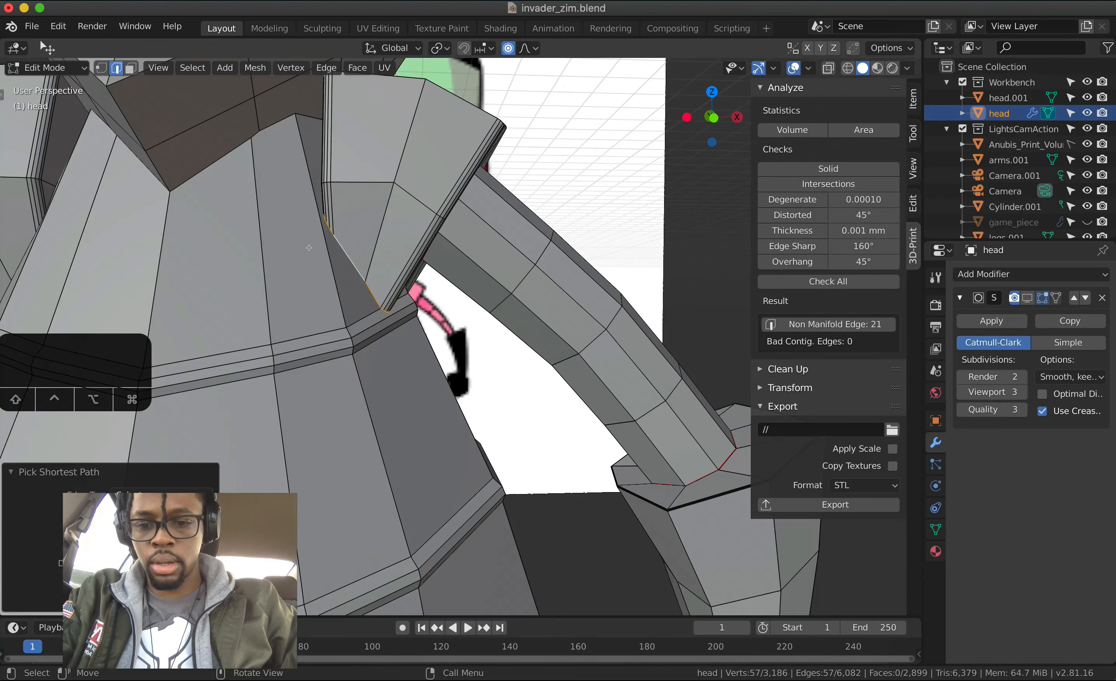
pyautogui.hotkey('ctrl', 'e')
pyautogui.click(314, 293)
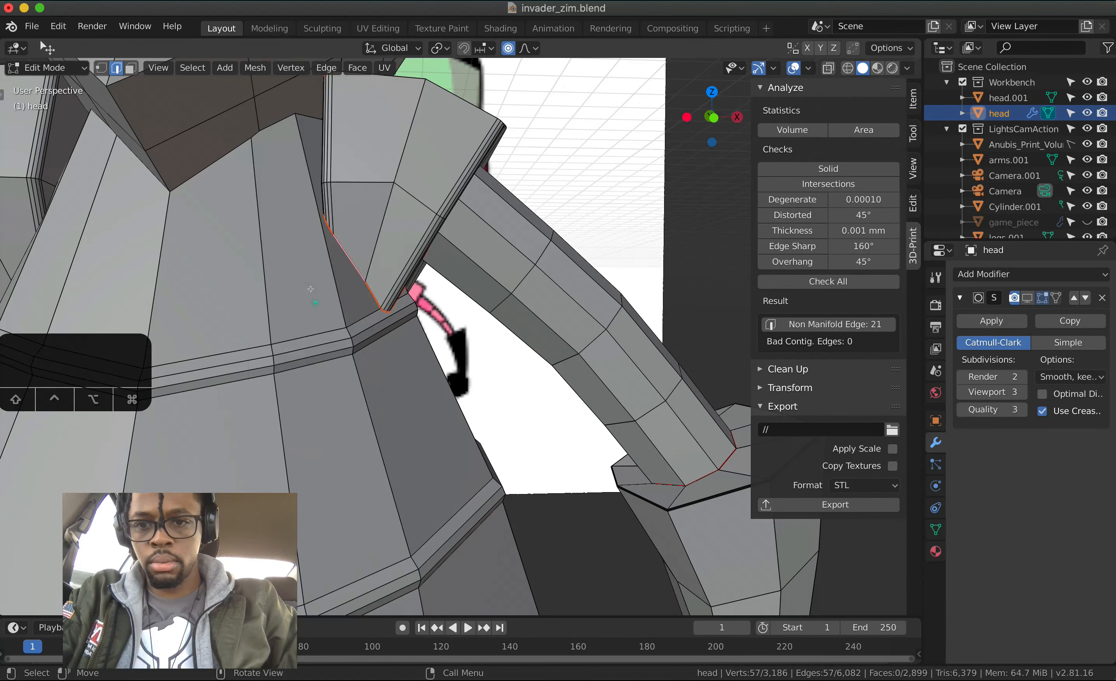
# - Select an edge path around the base of the opposite shoulder sleeve, from its front lower edge around the back to the top
pyautogui.scroll(-6, 307, 300)
pyautogui.click(311, 301)
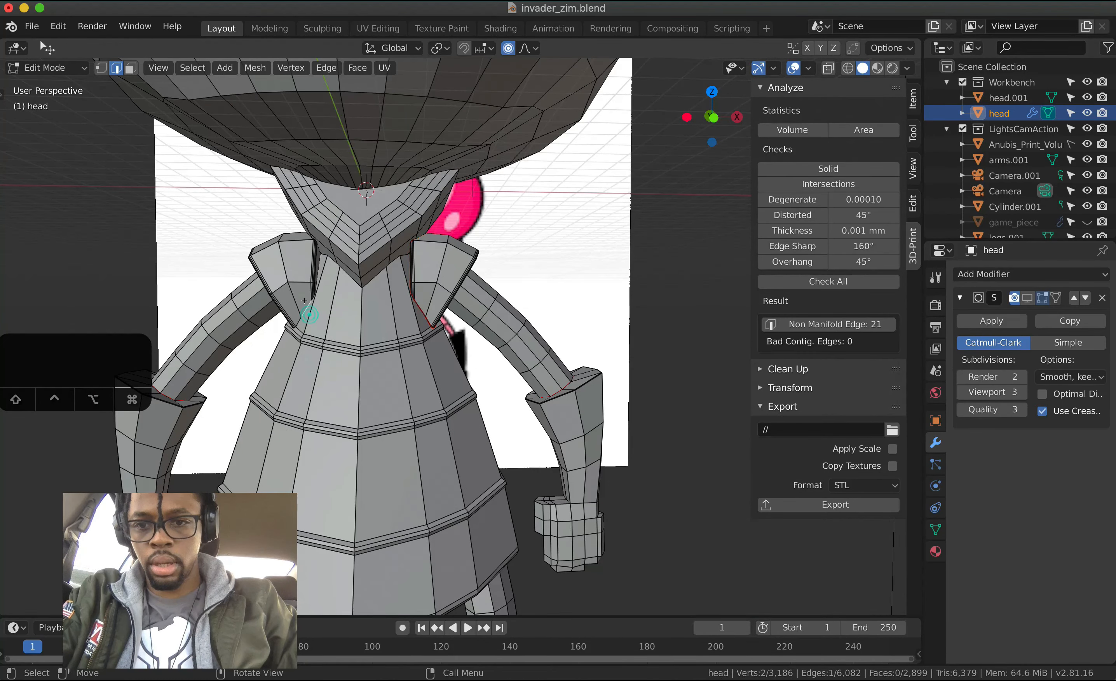
pyautogui.hscroll(-5, 311, 301)
pyautogui.hscroll(-10, 311, 301)
pyautogui.keyDown('ctrl'); pyautogui.click(616, 230); pyautogui.keyUp('ctrl')
pyautogui.keyDown('ctrl'); pyautogui.scroll(6, 617, 230); pyautogui.keyUp('ctrl')
pyautogui.keyDown('shift'); pyautogui.hscroll(5, 616, 231); pyautogui.keyUp('shift')
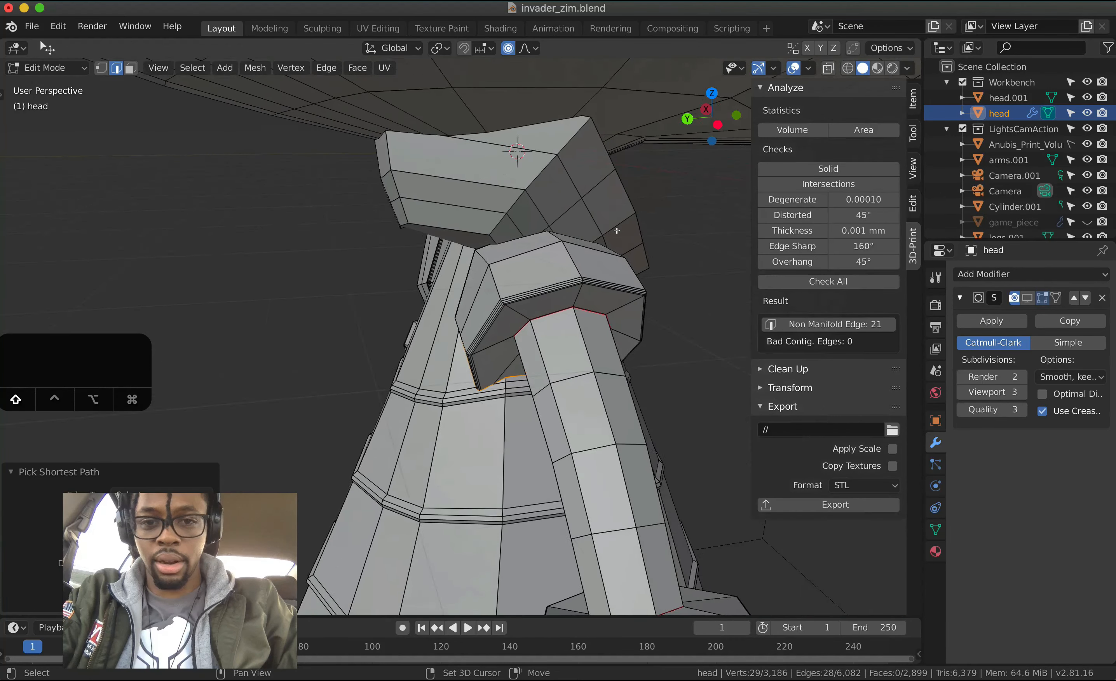
pyautogui.keyDown('shift'); pyautogui.hscroll(2, 617, 230); pyautogui.keyUp('shift')
pyautogui.keyDown('ctrl'); pyautogui.click(532, 226); pyautogui.keyUp('ctrl')
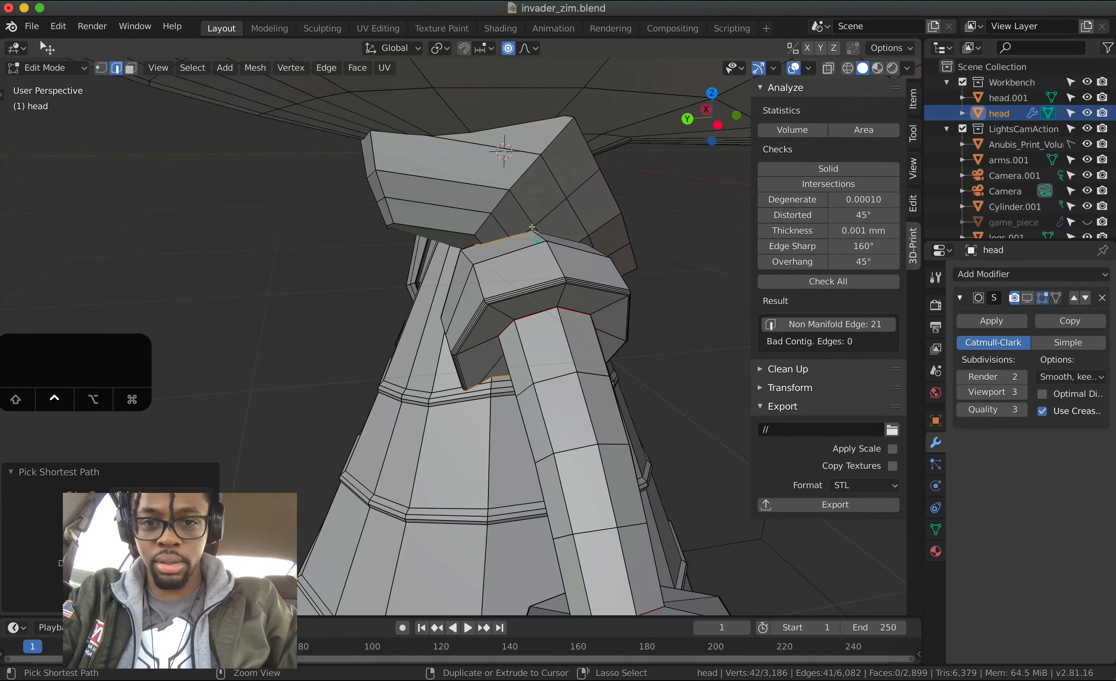
# - Close the opposite sleeve's edge loop down its front and mark the boundary with the dress as a seam
pyautogui.hscroll(-8, 464, 249)
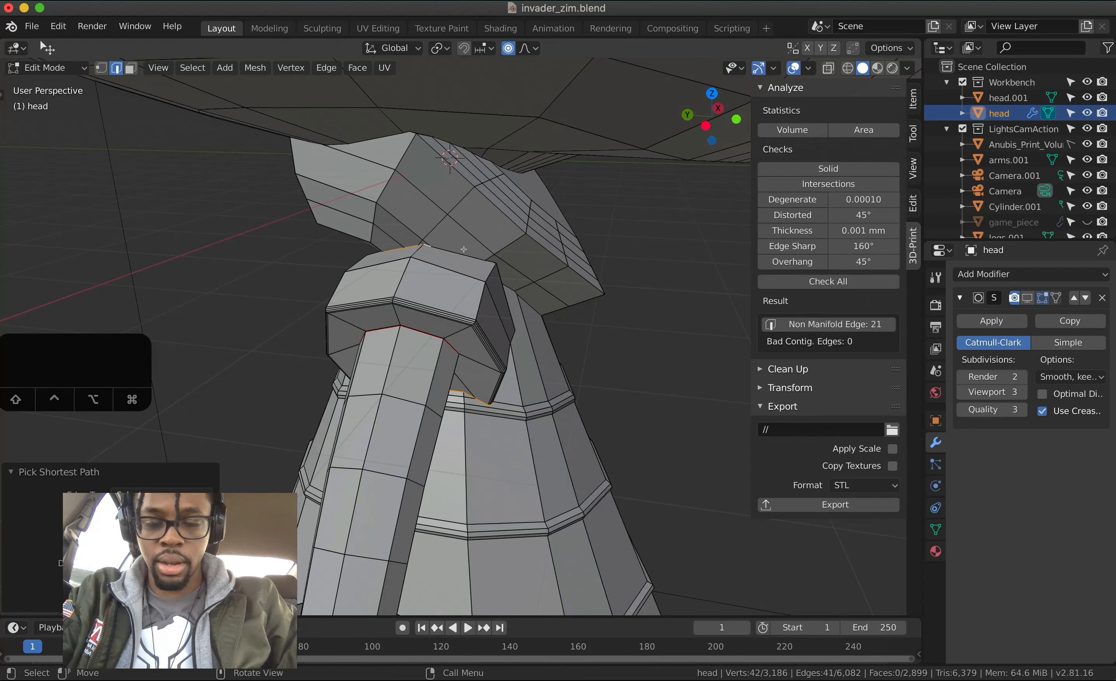
pyautogui.scroll(4, 463, 248)
pyautogui.scroll(6, 474, 290)
pyautogui.scroll(-10, 475, 290)
pyautogui.hscroll(5, 474, 290)
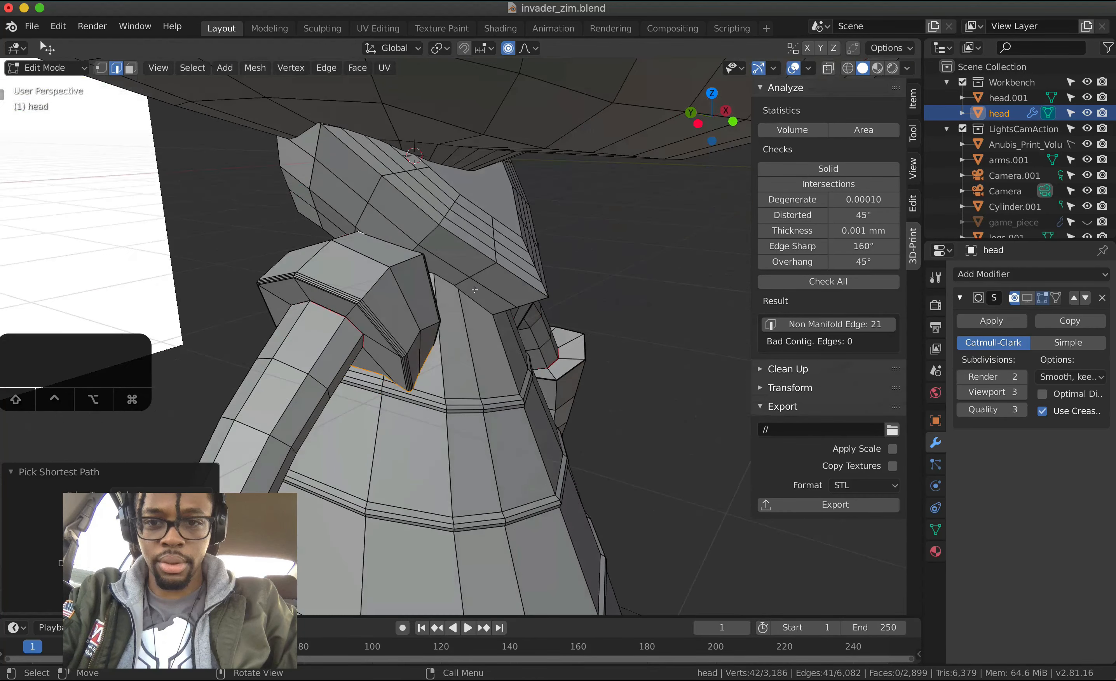
pyautogui.hscroll(8, 474, 289)
pyautogui.keyDown('ctrl'); pyautogui.click(314, 225); pyautogui.keyUp('ctrl')
pyautogui.hscroll(5, 314, 226)
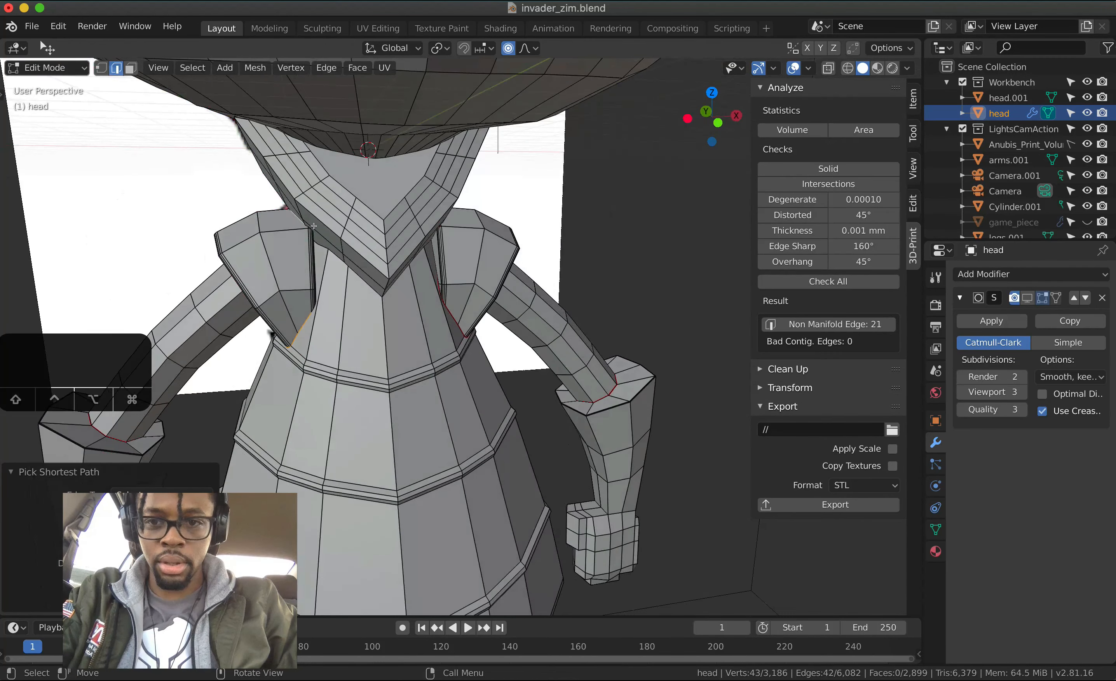
pyautogui.hscroll(5, 314, 225)
pyautogui.keyDown('ctrl'); pyautogui.click(306, 250); pyautogui.keyUp('ctrl')
pyautogui.keyDown('ctrl'); pyautogui.scroll(-5, 290, 313); pyautogui.keyUp('ctrl')
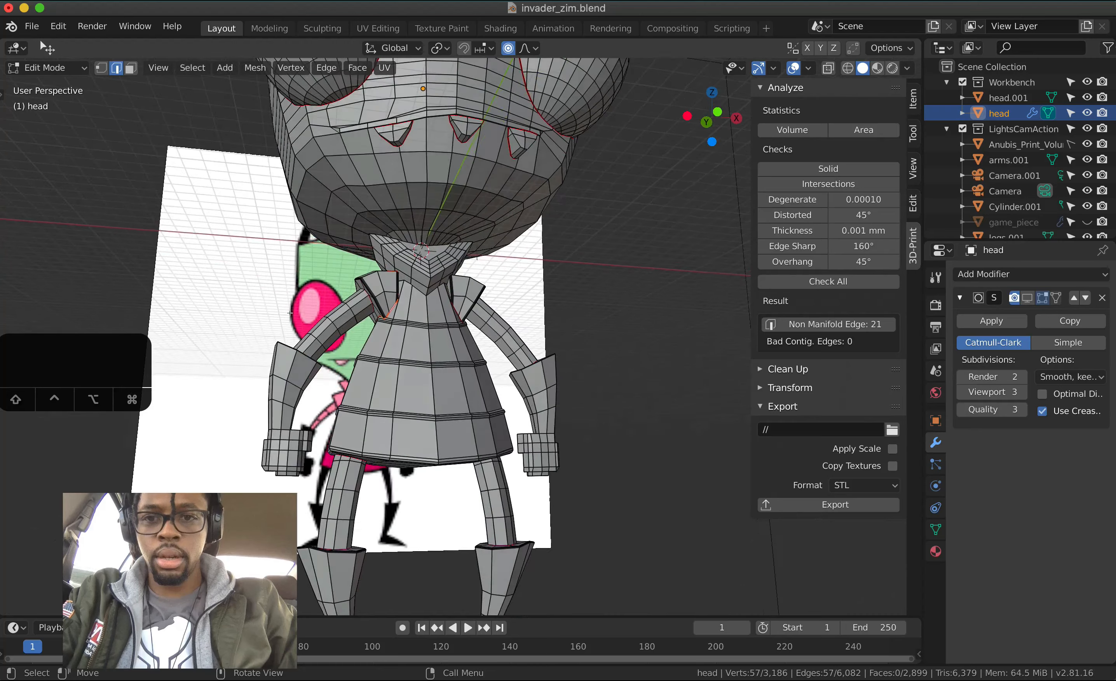
# - Switch to face selection and check the linked parts of one upper arm and its shoulder sleeve
pyautogui.hscroll(15, 289, 313)
pyautogui.hscroll(3, 290, 312)
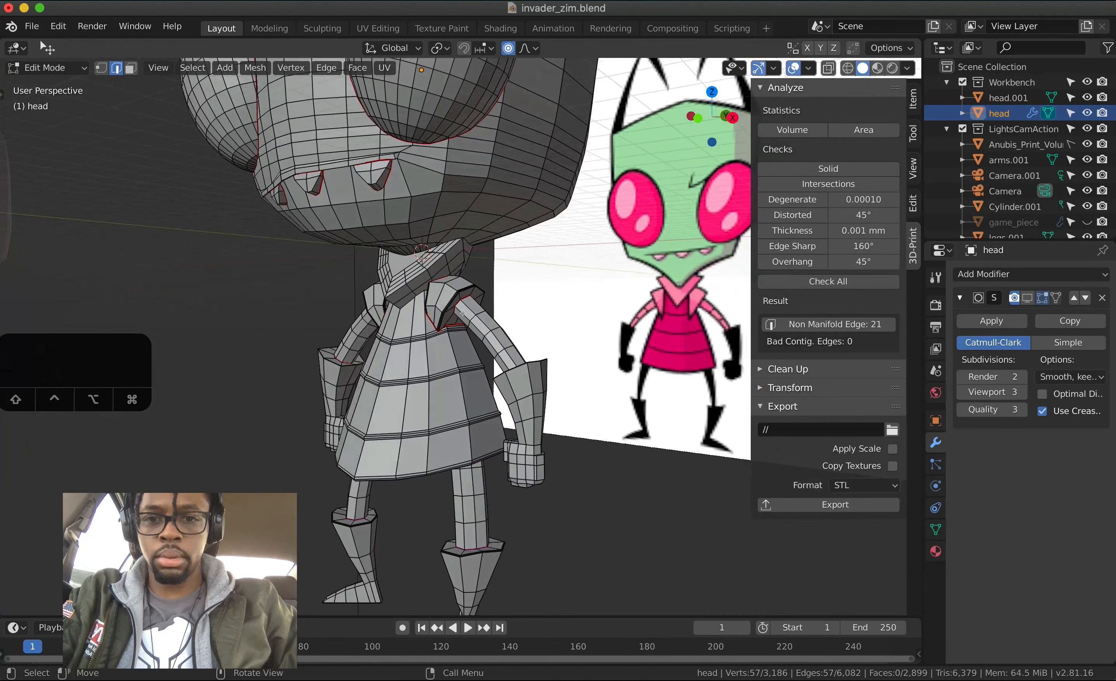
pyautogui.click(131, 67)
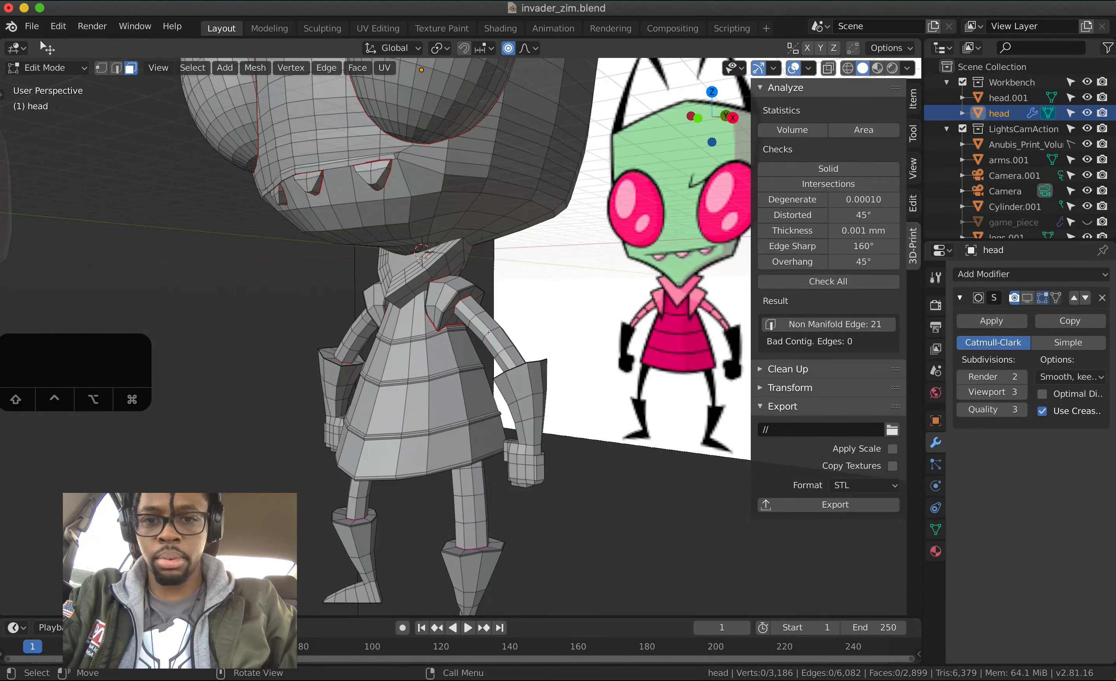
pyautogui.press('l')
pyautogui.press('k')
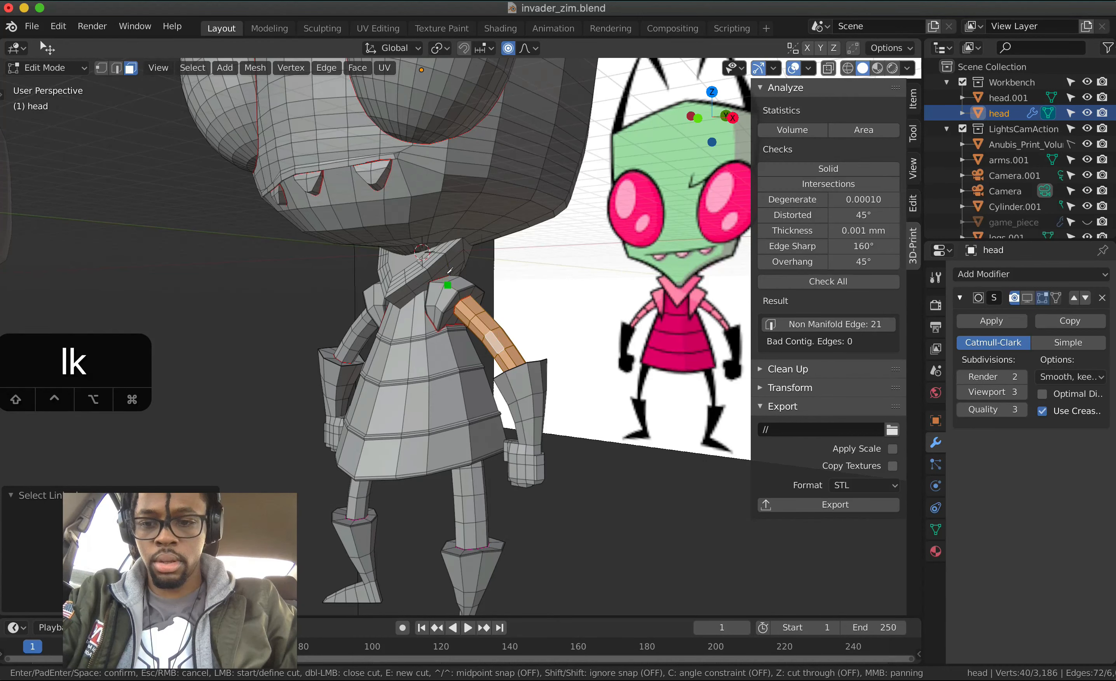
pyautogui.press('Escape')
pyautogui.press('l')
pyautogui.hscroll(1, 443, 294)
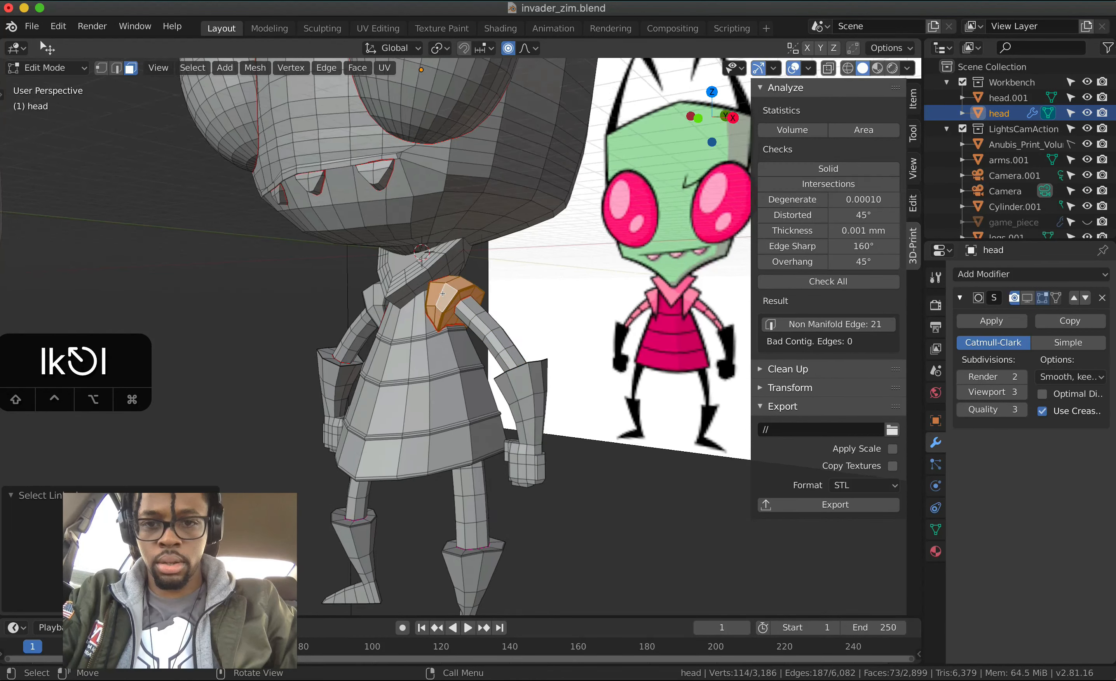
# - Check that the opposite shoulder sleeve and upper arm select as separate linked parts
pyautogui.hscroll(-10, 442, 293)
pyautogui.click(374, 298)
pyautogui.press('l')
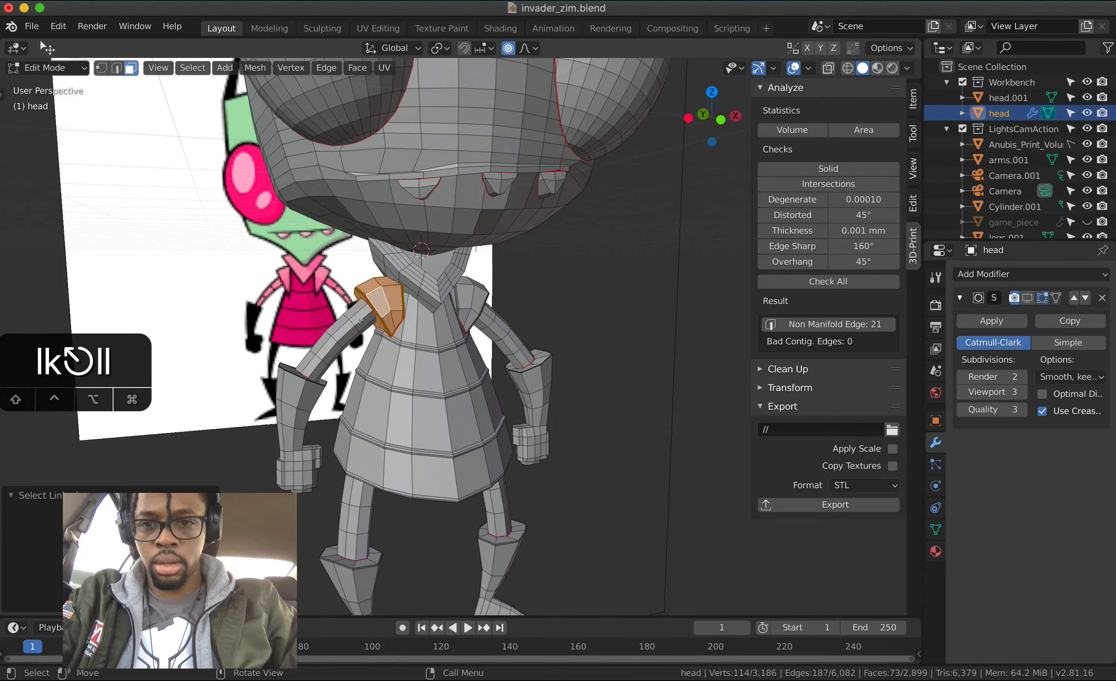
pyautogui.click(344, 331)
pyautogui.press('l')
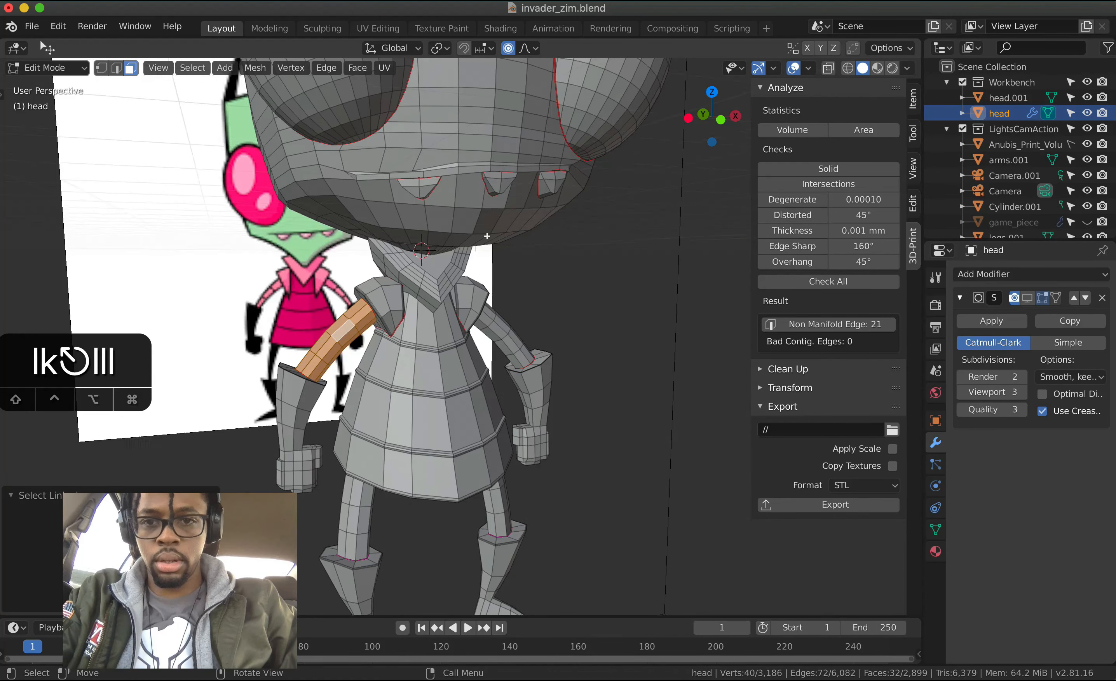
# - Check the linked-part selection of a front tooth and of one eye
pyautogui.scroll(3, 406, 152)
pyautogui.click(407, 152)
pyautogui.press('l')
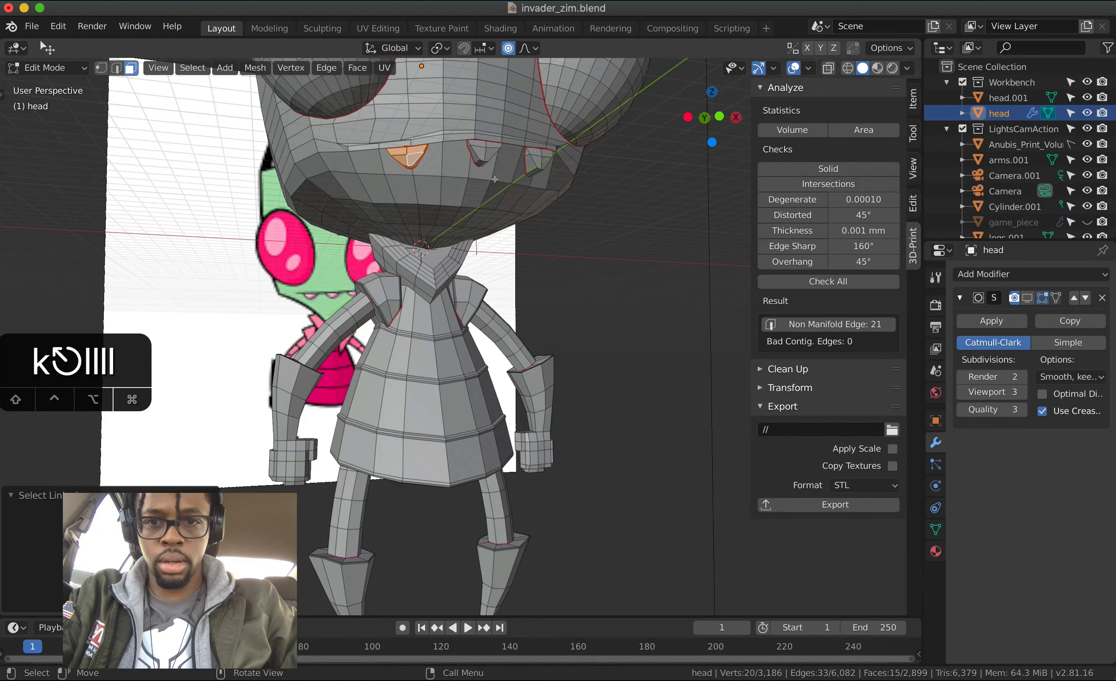
pyautogui.click(541, 158)
pyautogui.click(576, 72)
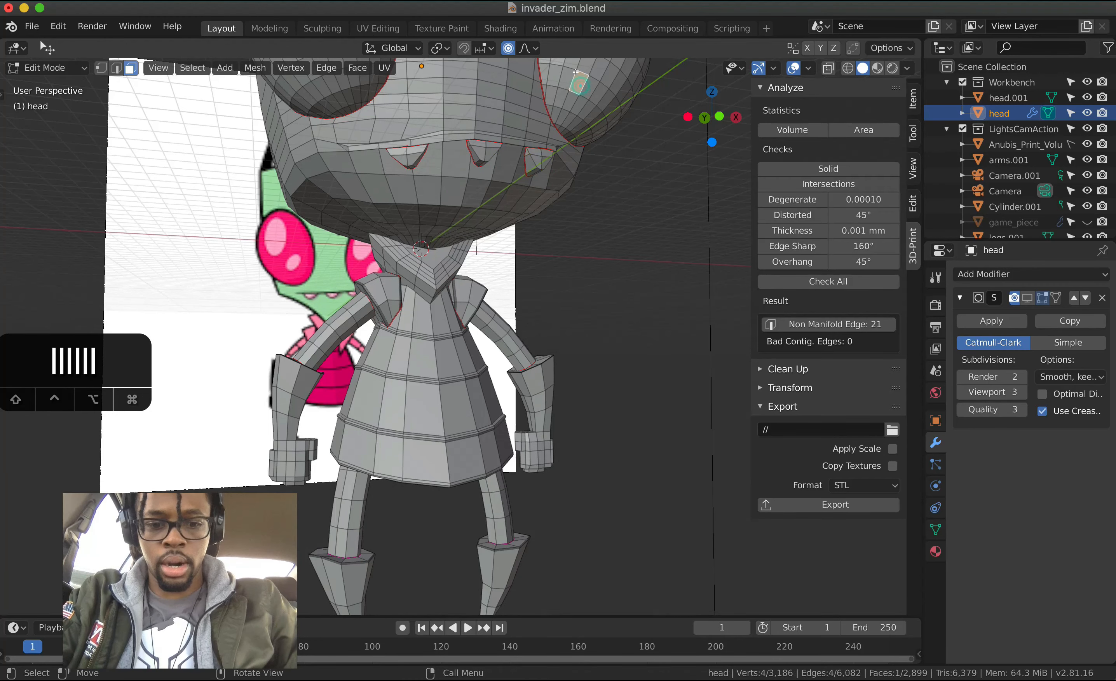
pyautogui.press('l')
pyautogui.keyDown('shift'); pyautogui.scroll(5, 575, 72); pyautogui.keyUp('shift')
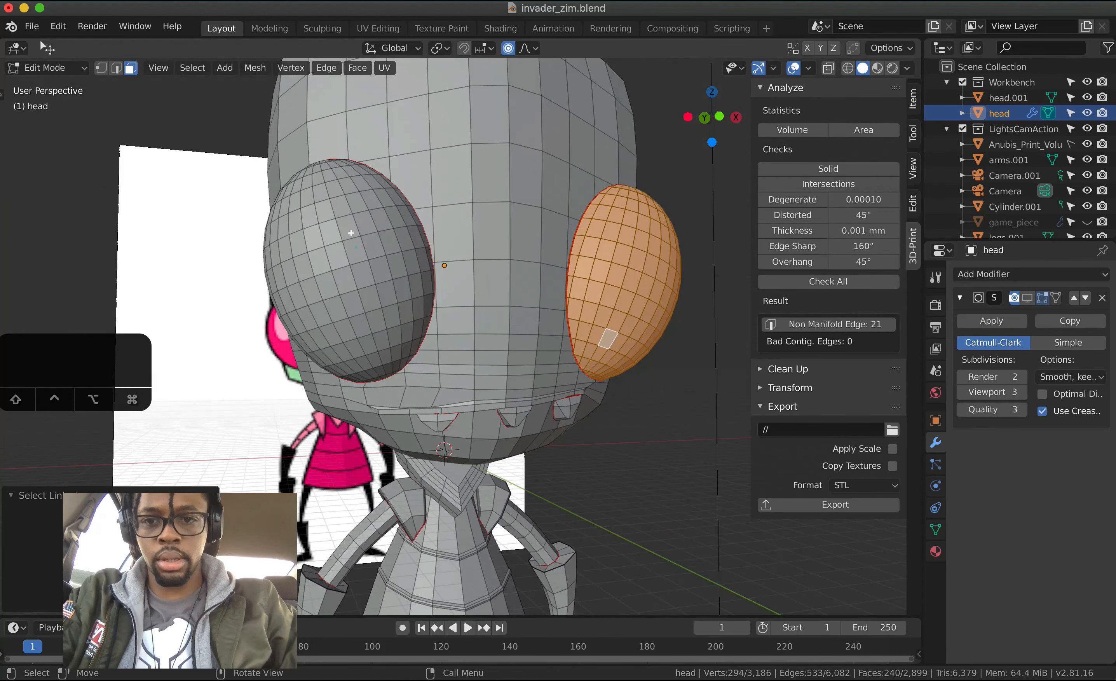
# - Check the linked-part selection of one antenna on top of the head
pyautogui.click(355, 247)
pyautogui.keyDown('ctrl'); pyautogui.scroll(-10, 351, 233); pyautogui.keyUp('ctrl')
pyautogui.hscroll(5, 351, 233)
pyautogui.click(409, 220)
pyautogui.press('l')
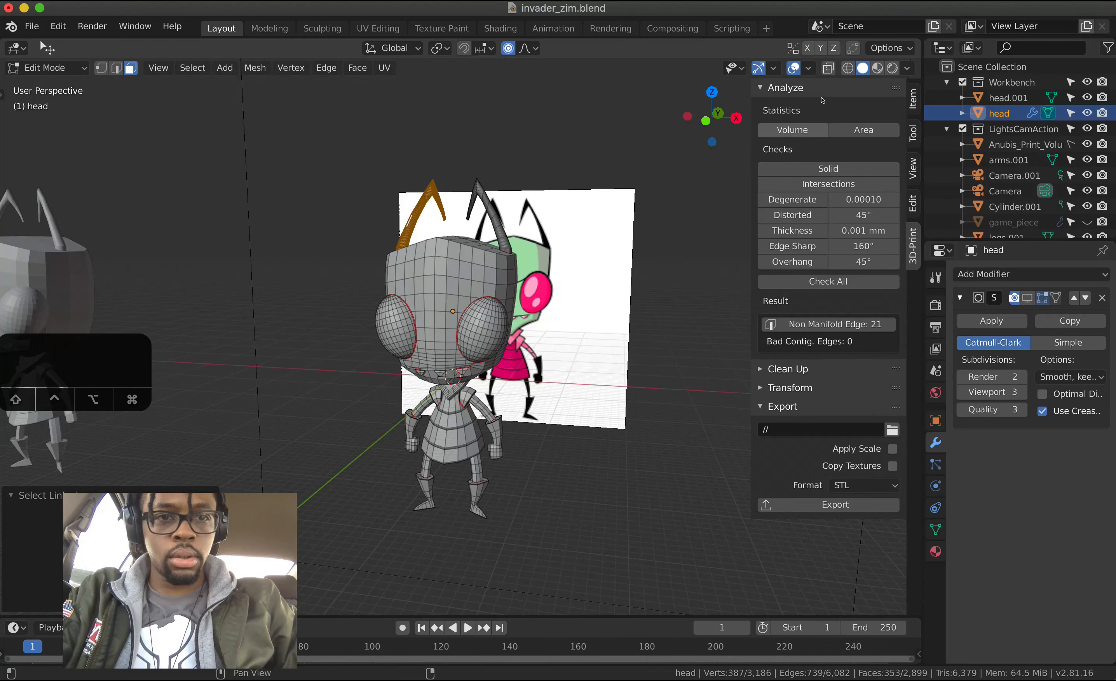
# - Switch the viewport to Material Preview shading and view the whole character
pyautogui.click(877, 68)
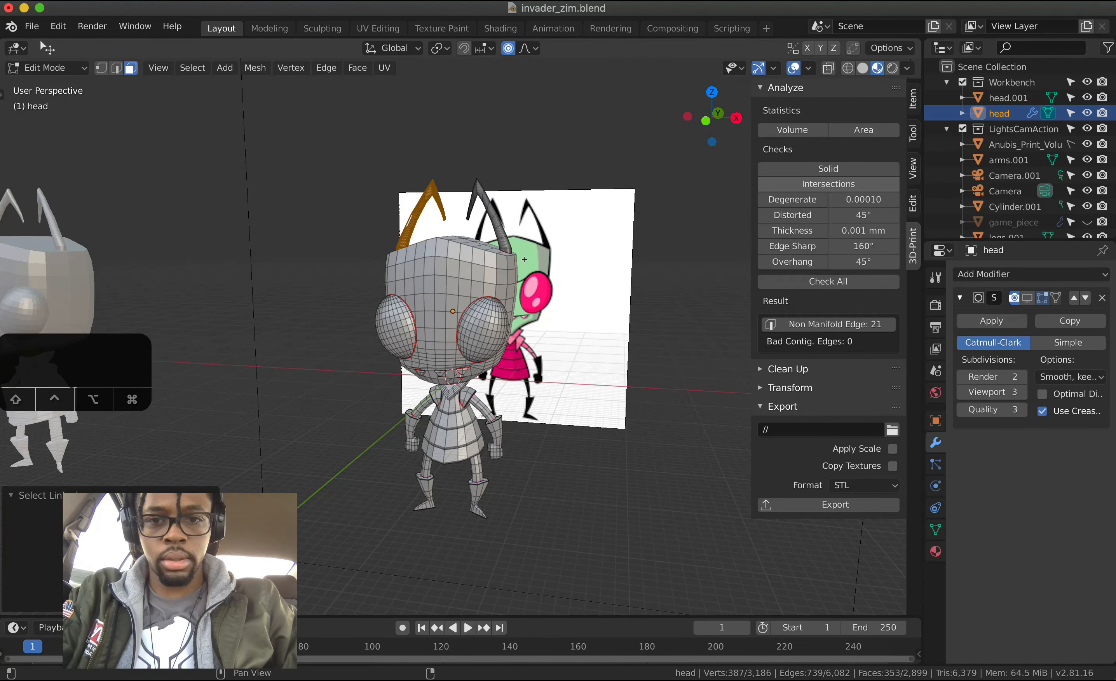
pyautogui.moveTo(524, 259); pyautogui.dragTo(473, 359, button='middle')
pyautogui.scroll(3, 473, 358)
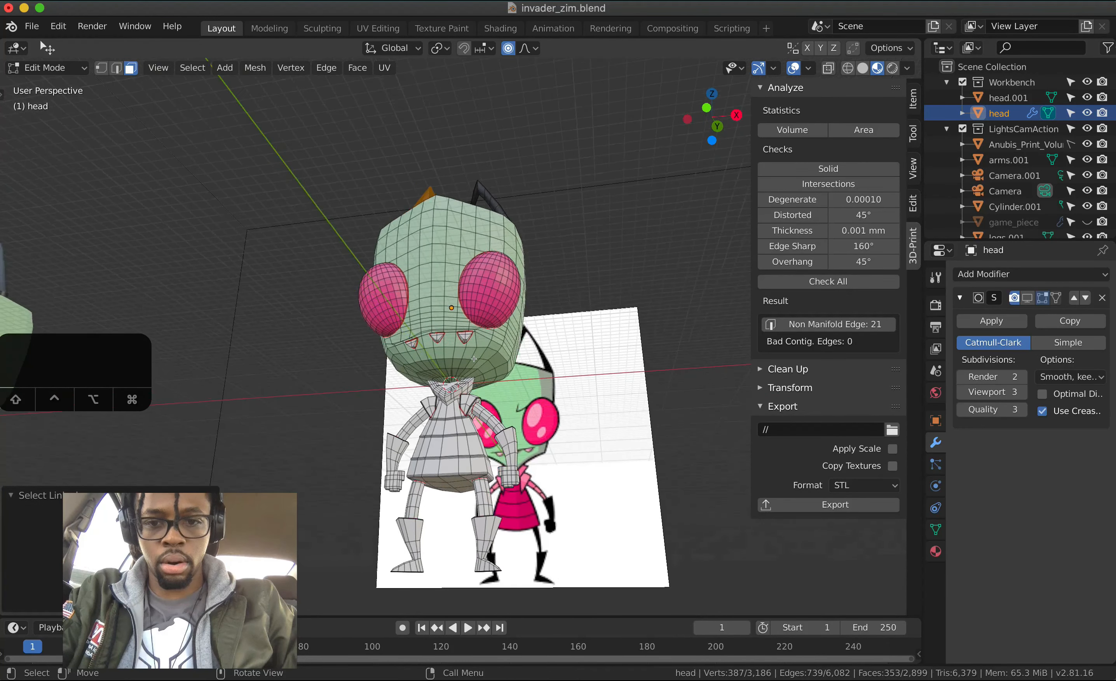
pyautogui.moveTo(473, 359); pyautogui.dragTo(454, 400, button='middle')
# - Select both legs with their boots as linked parts
pyautogui.click(476, 534)
pyautogui.press('l')
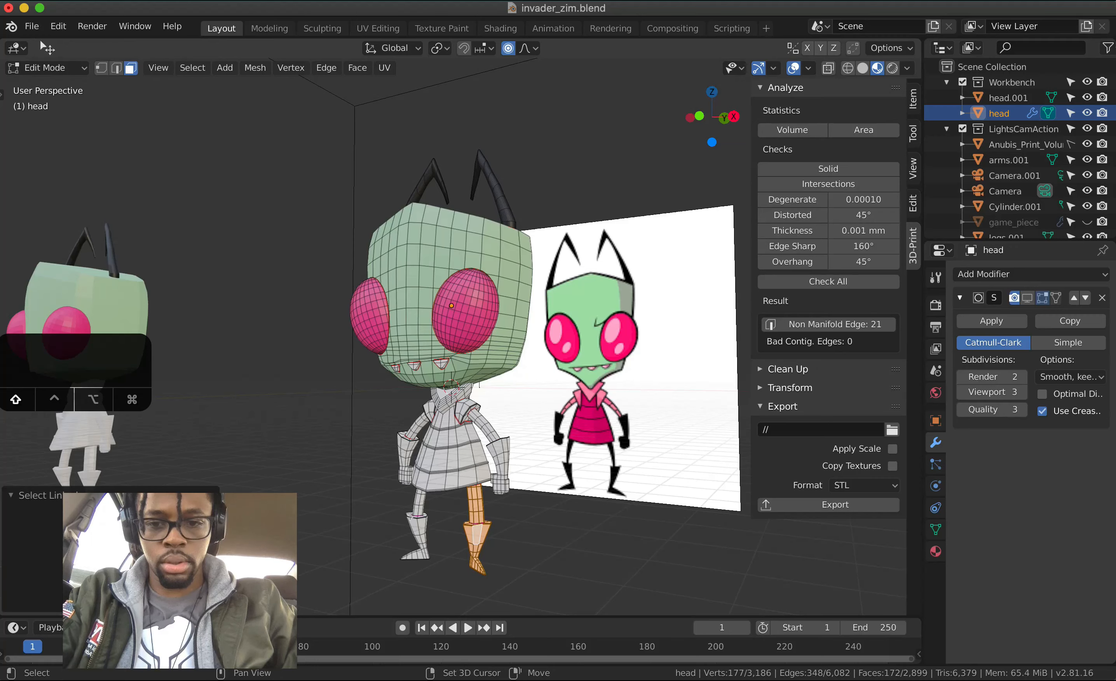
pyautogui.keyDown('shift'); pyautogui.click(410, 518); pyautogui.keyUp('shift')
pyautogui.press('l')
pyautogui.moveTo(410, 517); pyautogui.dragTo(412, 504, button='middle')
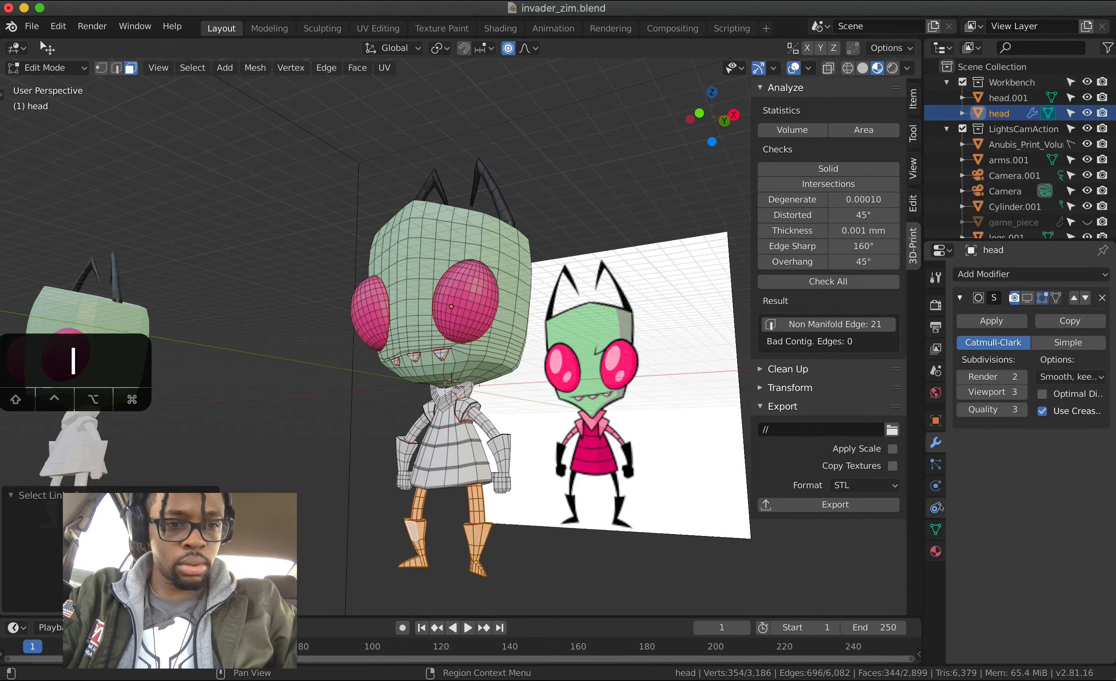
# - Assign the Black material to the selected legs and boots
pyautogui.click(935, 546)
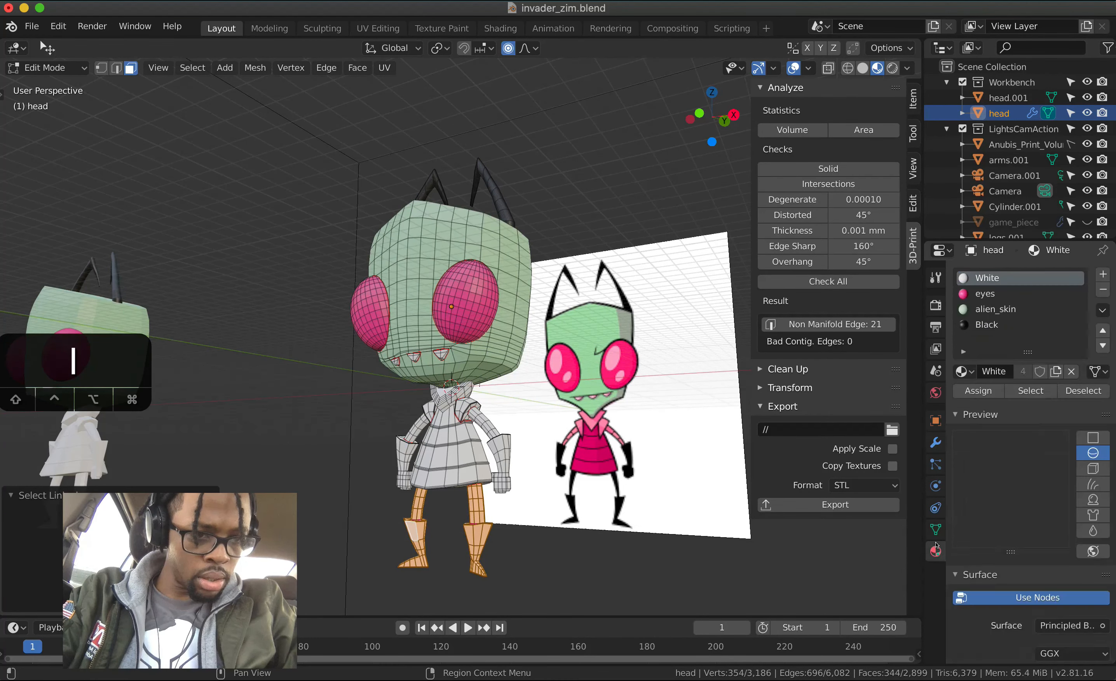
pyautogui.click(984, 323)
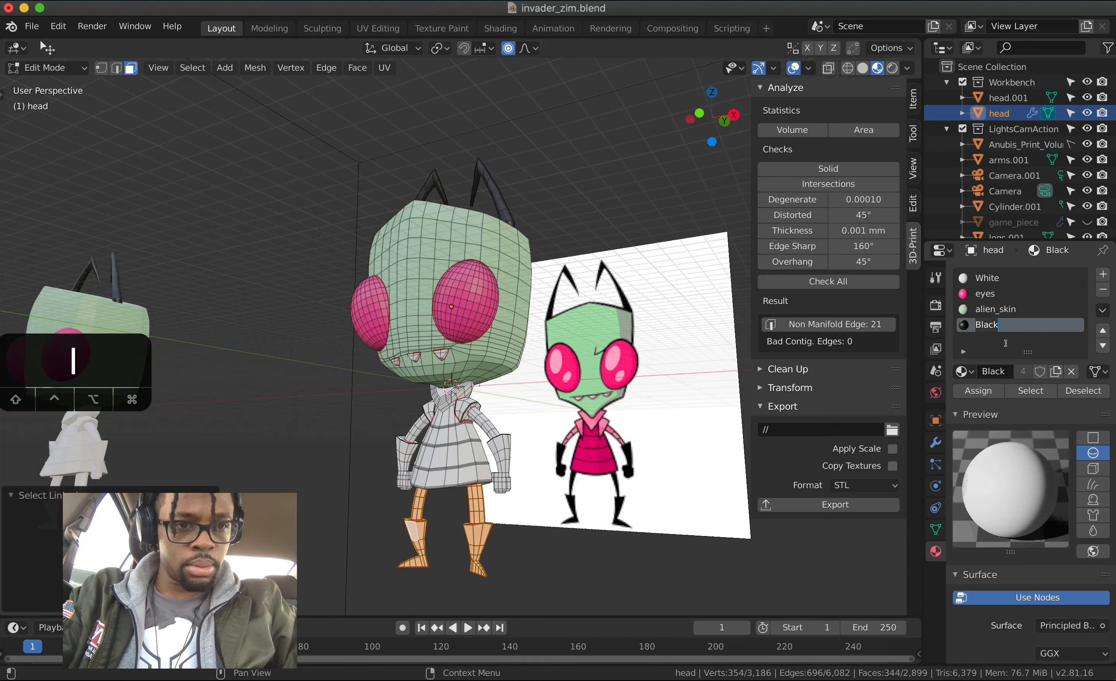
pyautogui.click(975, 393)
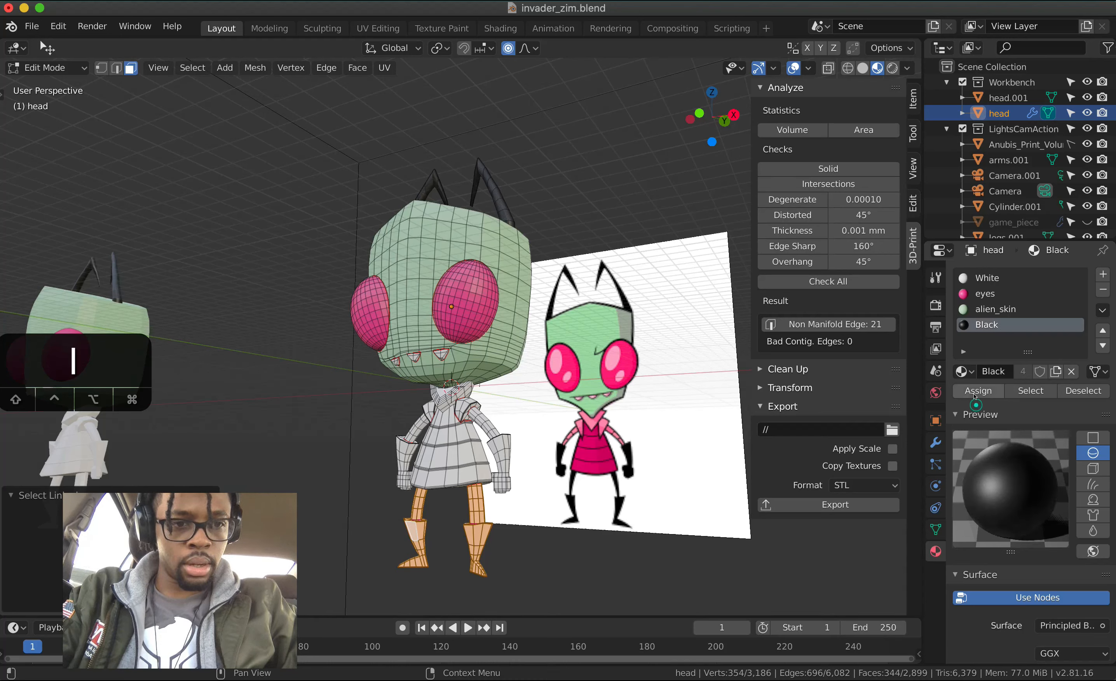
pyautogui.click(976, 393)
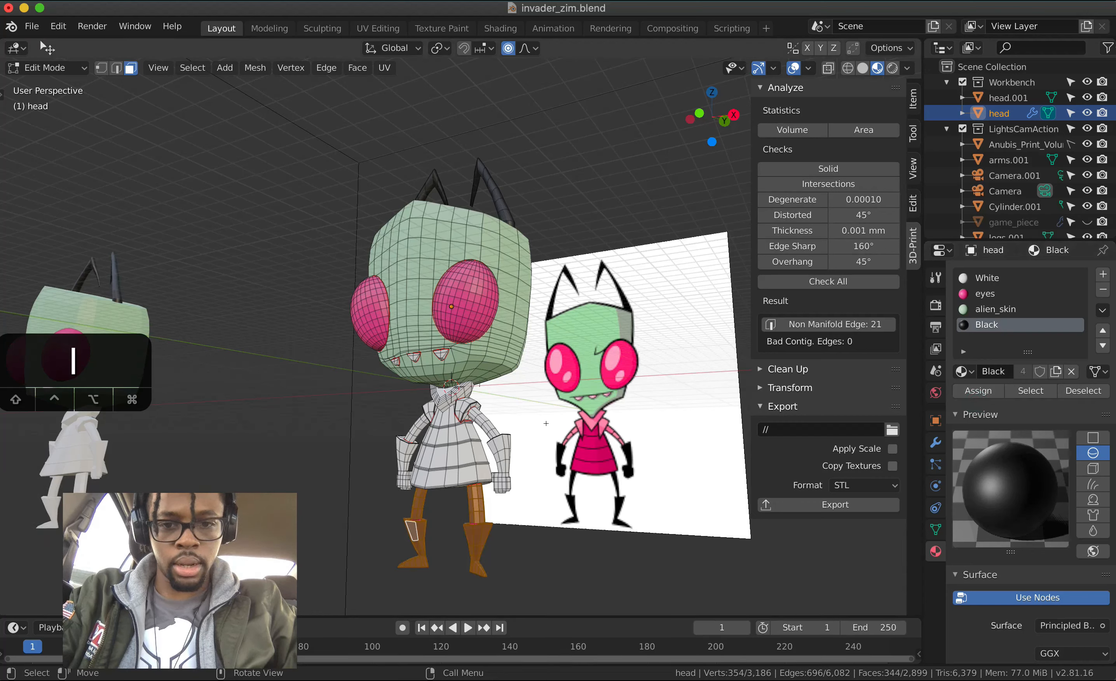
# - Select both gloves with their hands as linked parts and assign them the Black material
pyautogui.click(509, 460)
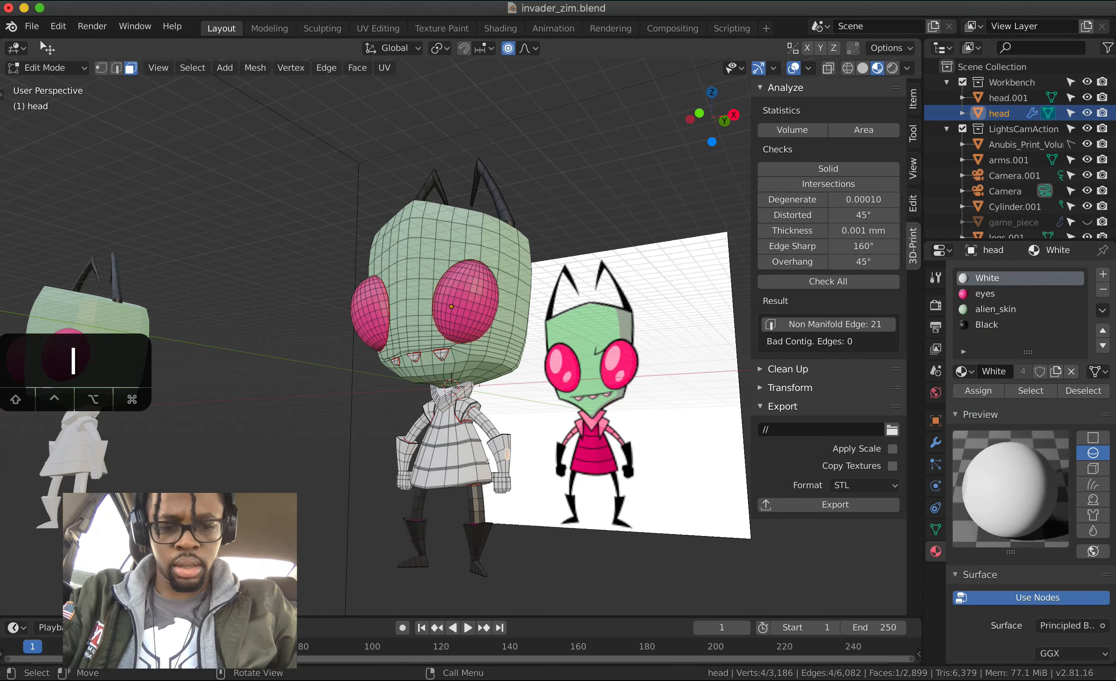
pyautogui.press('l')
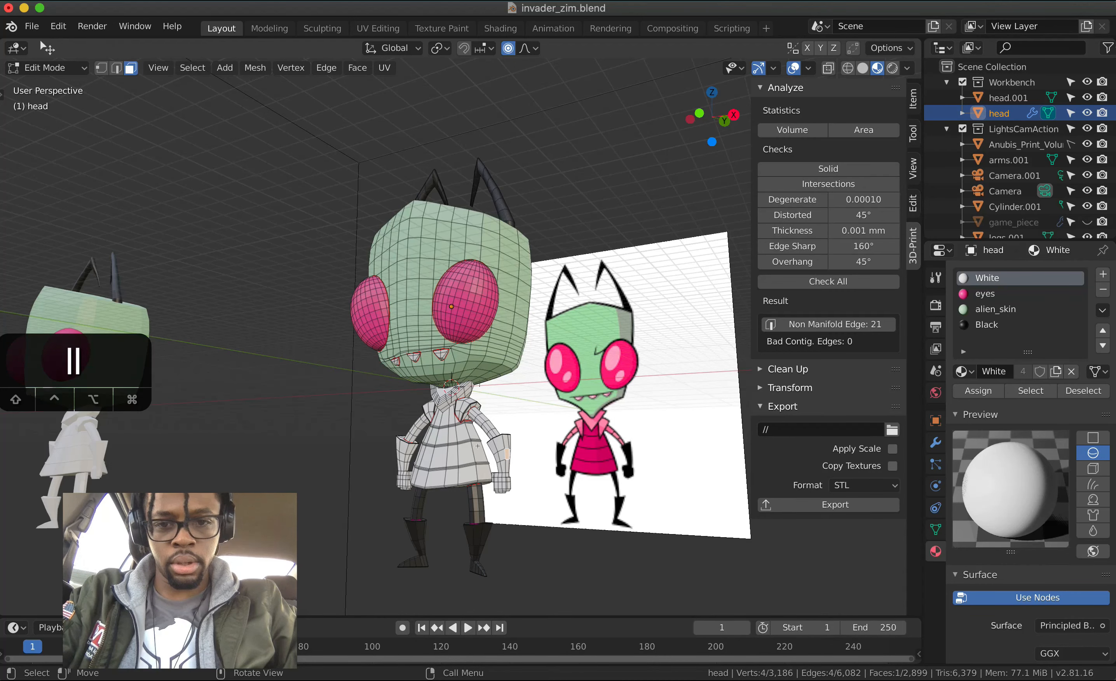
pyautogui.moveTo(487, 451)
pyautogui.mouseDown(button='middle')
pyautogui.moveTo(478, 446)
pyautogui.moveTo(497, 447)
pyautogui.mouseUp(button='middle')
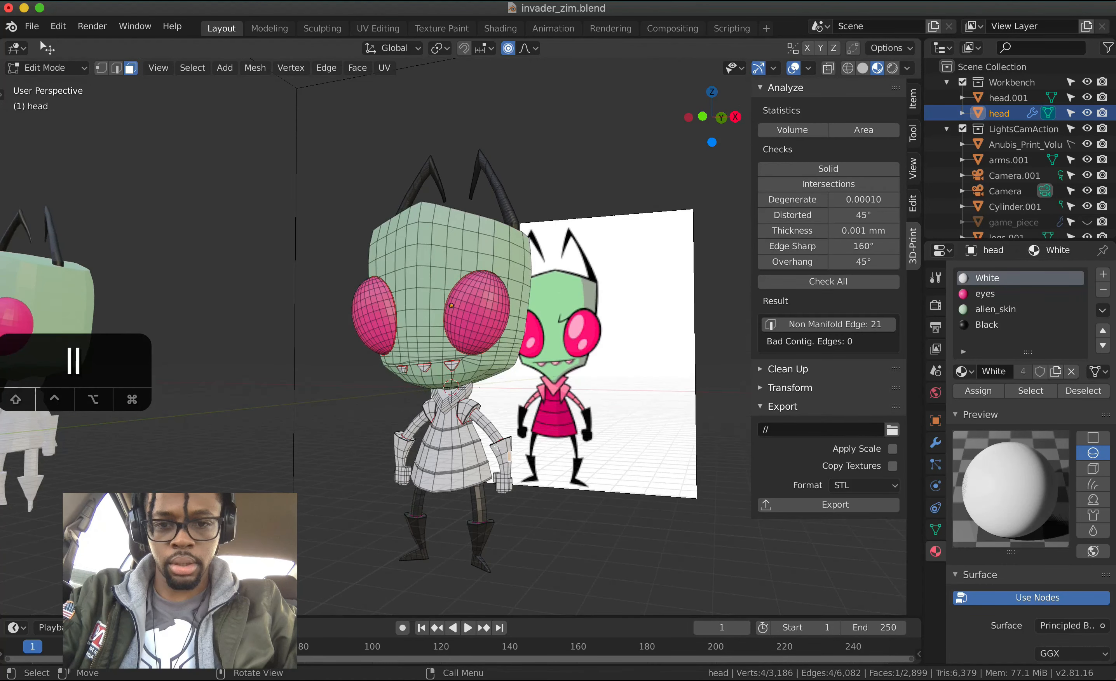
pyautogui.press('l')
pyautogui.keyDown('shift'); pyautogui.click(404, 451); pyautogui.keyUp('shift')
pyautogui.press('l')
pyautogui.click(986, 324)
pyautogui.click(978, 391)
# - Switch to edge selection, clear the selection and box-select the center-front edges of the dress's three upper trim bands
pyautogui.scroll(4, 490, 457)
pyautogui.moveTo(481, 486); pyautogui.dragTo(481, 453, button='middle')
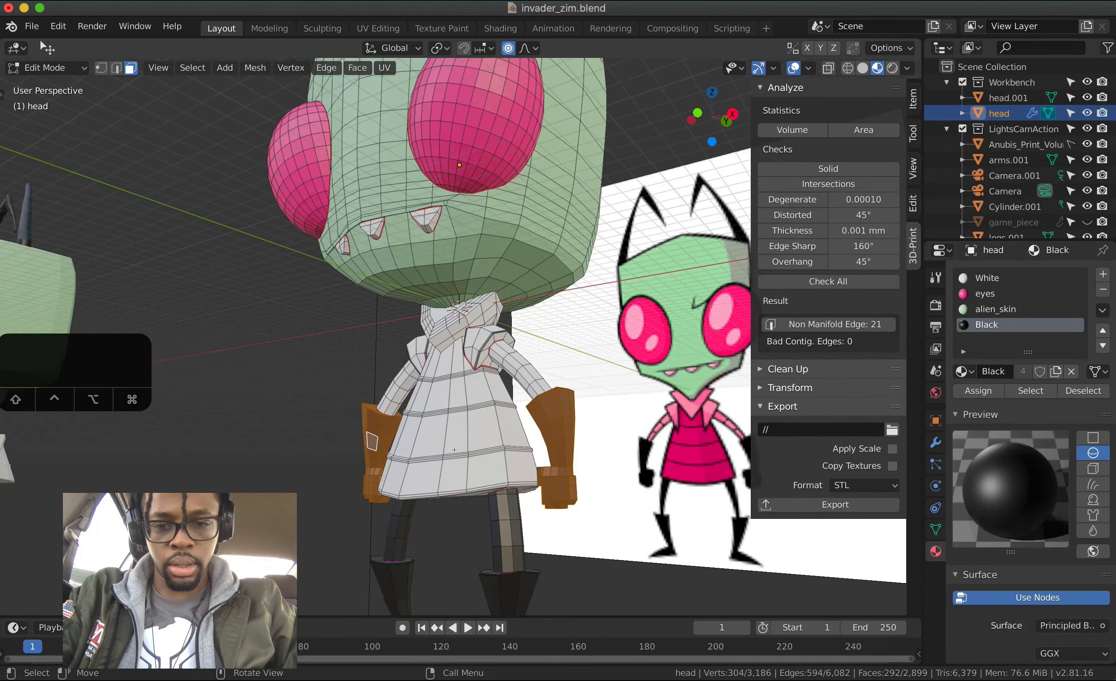
pyautogui.scroll(6, 458, 450)
pyautogui.moveTo(451, 501); pyautogui.dragTo(453, 463, button='middle')
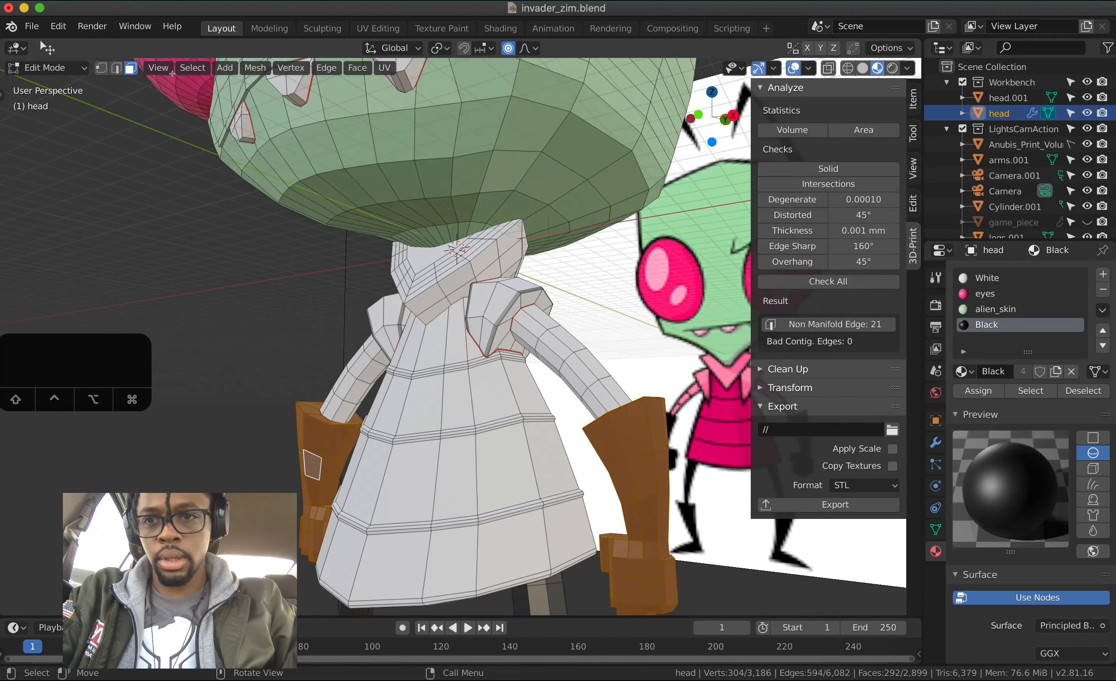
pyautogui.click(116, 67)
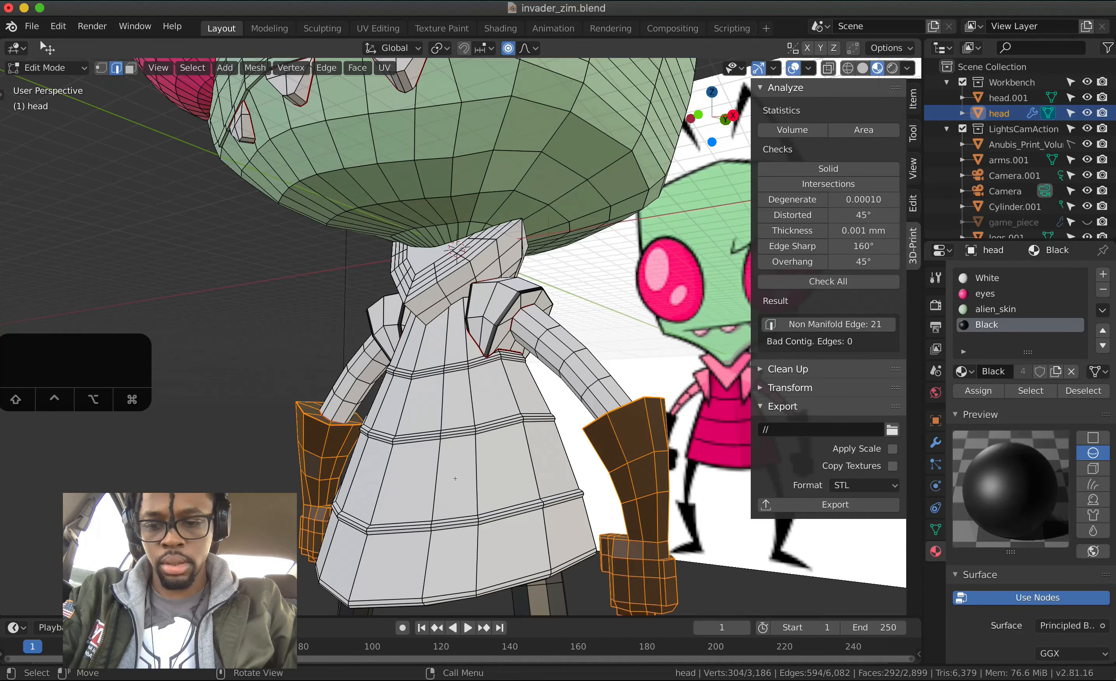
pyautogui.hotkey('alt', 'a')
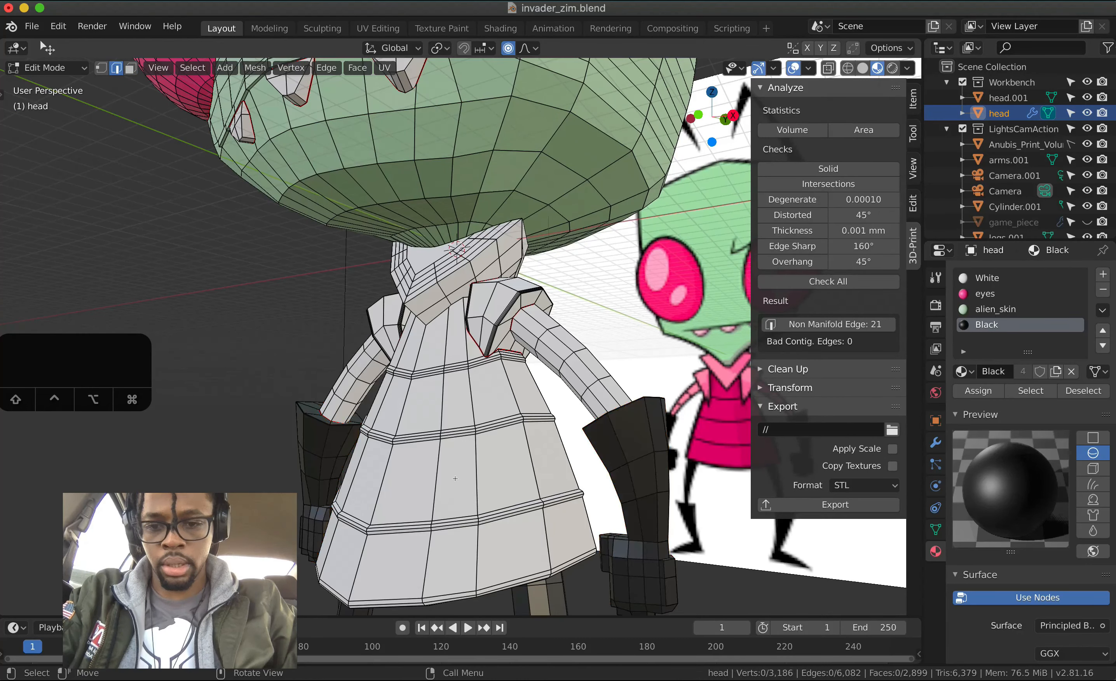
pyautogui.press('b')
pyautogui.moveTo(463, 530); pyautogui.dragTo(449, 411)
pyautogui.press('b')
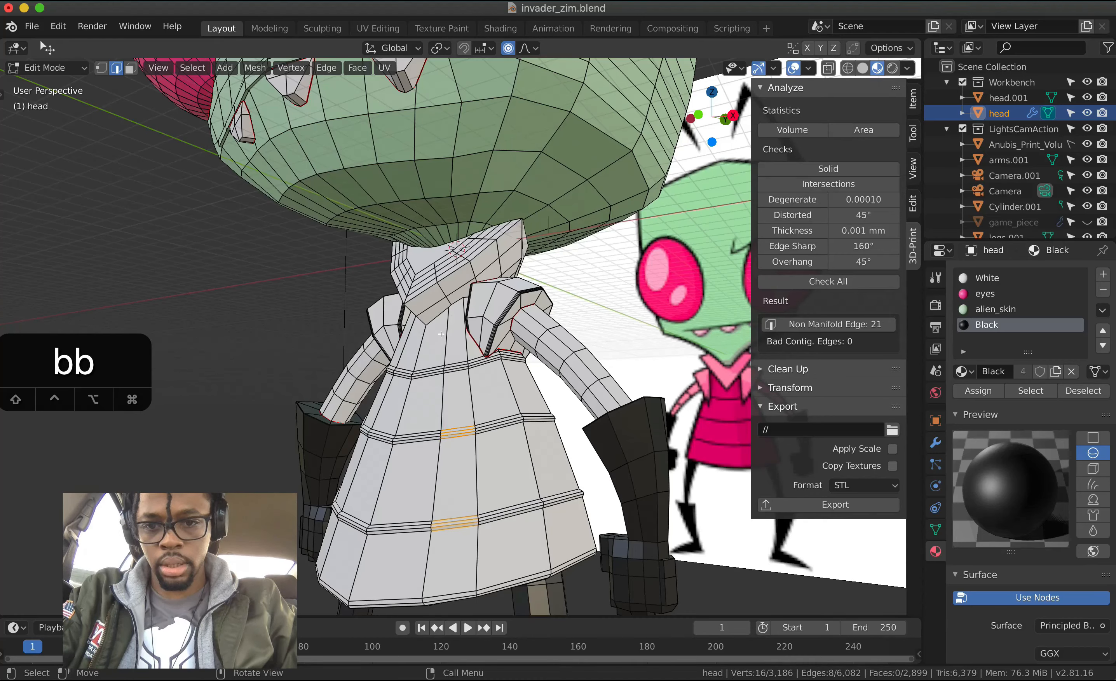
pyautogui.press('b')
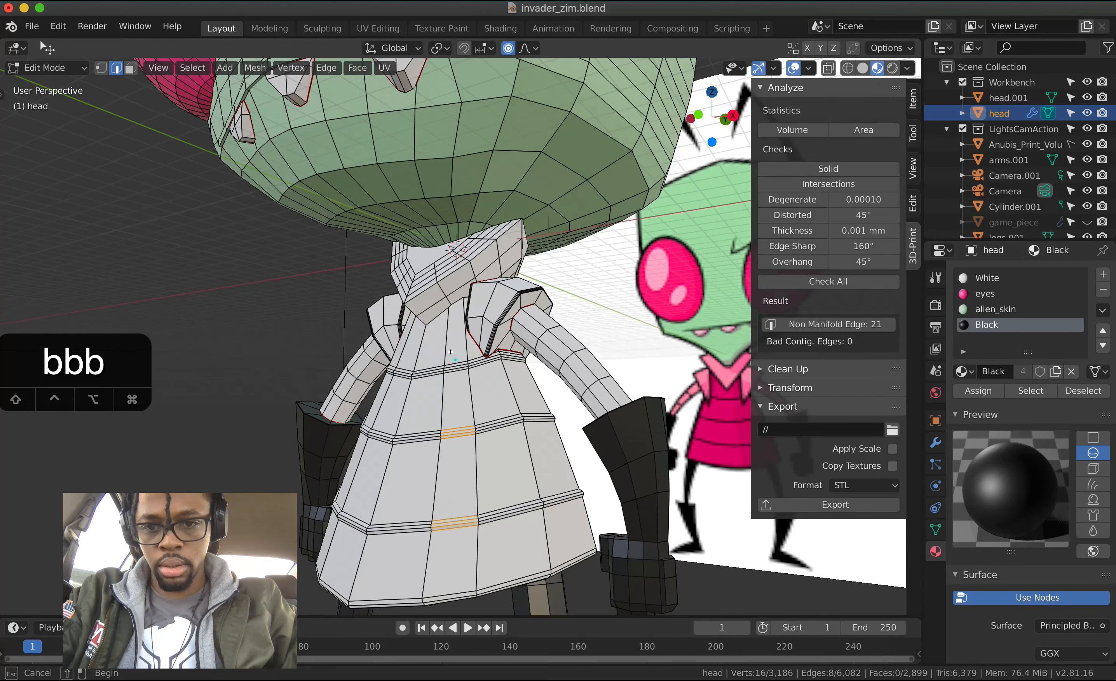
pyautogui.moveTo(450, 346); pyautogui.dragTo(481, 422)
pyautogui.keyDown('ctrl'); pyautogui.scroll(-2, 281, 514); pyautogui.keyUp('ctrl')
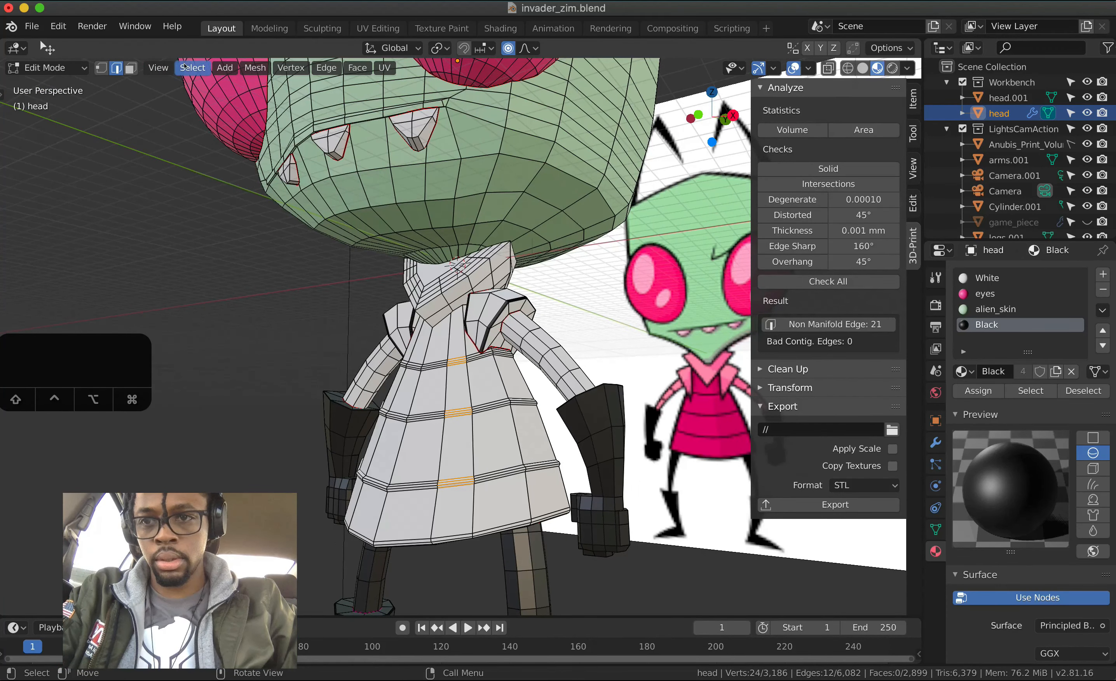
# - Switch to face selection and select a single face on the dress's uppermost trim band
pyautogui.click(186, 73)
pyautogui.moveTo(449, 366); pyautogui.dragTo(472, 368, button='middle')
pyautogui.press('3')
pyautogui.click(464, 360)
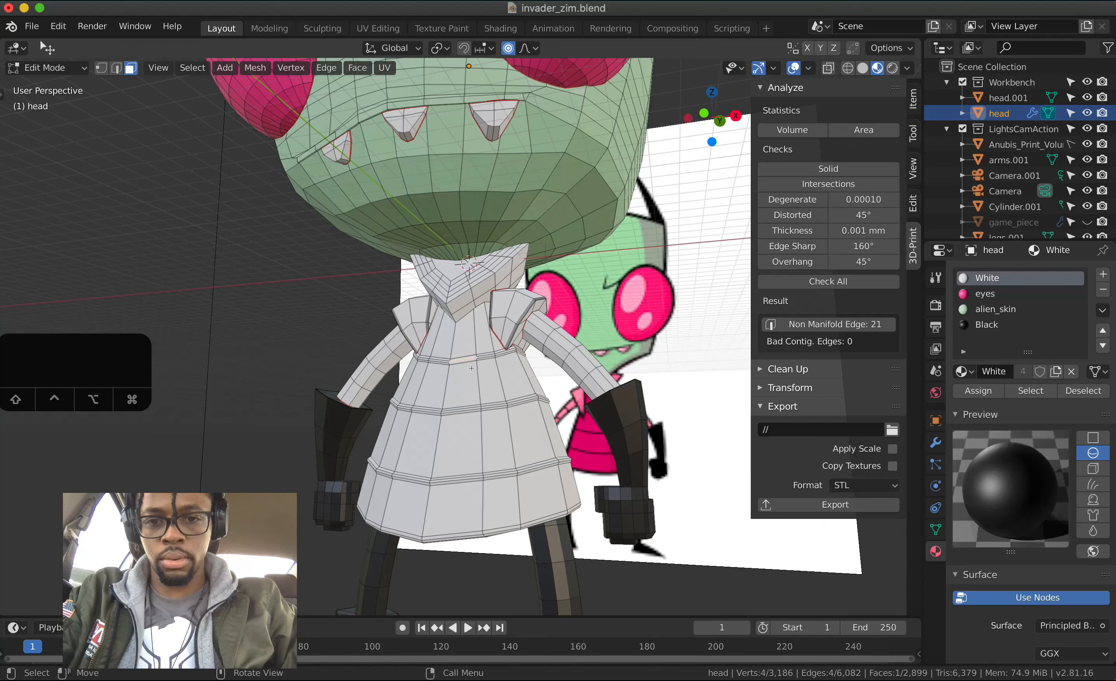
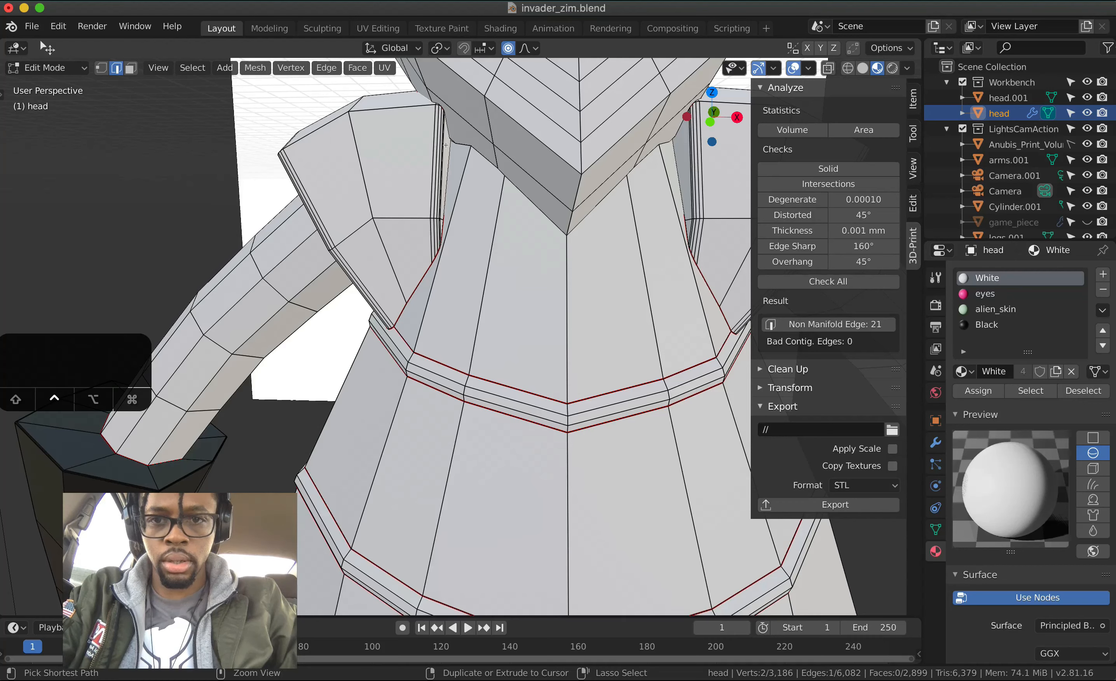
# - Extend the edge path along the sleeve-to-dress boundary from beside the collar down the front and mark it as a seam
pyautogui.keyDown('ctrl'); pyautogui.click(446, 145); pyautogui.keyUp('ctrl')
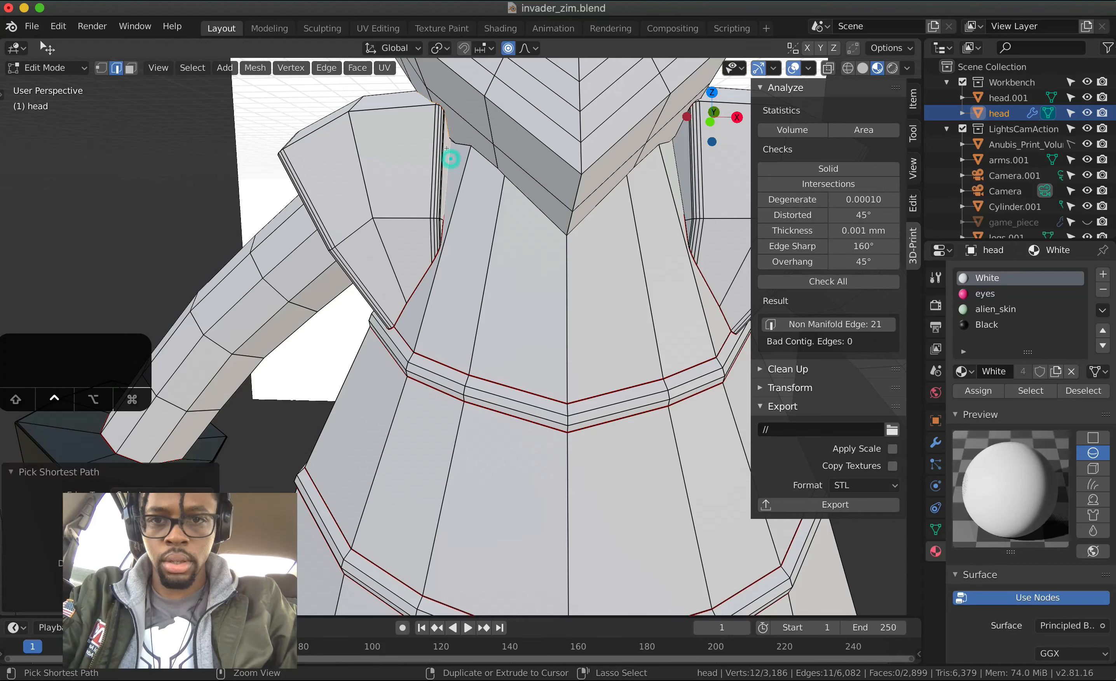
pyautogui.keyDown('ctrl'); pyautogui.click(422, 266); pyautogui.keyUp('ctrl')
pyautogui.hotkey('ctrl', 'e')
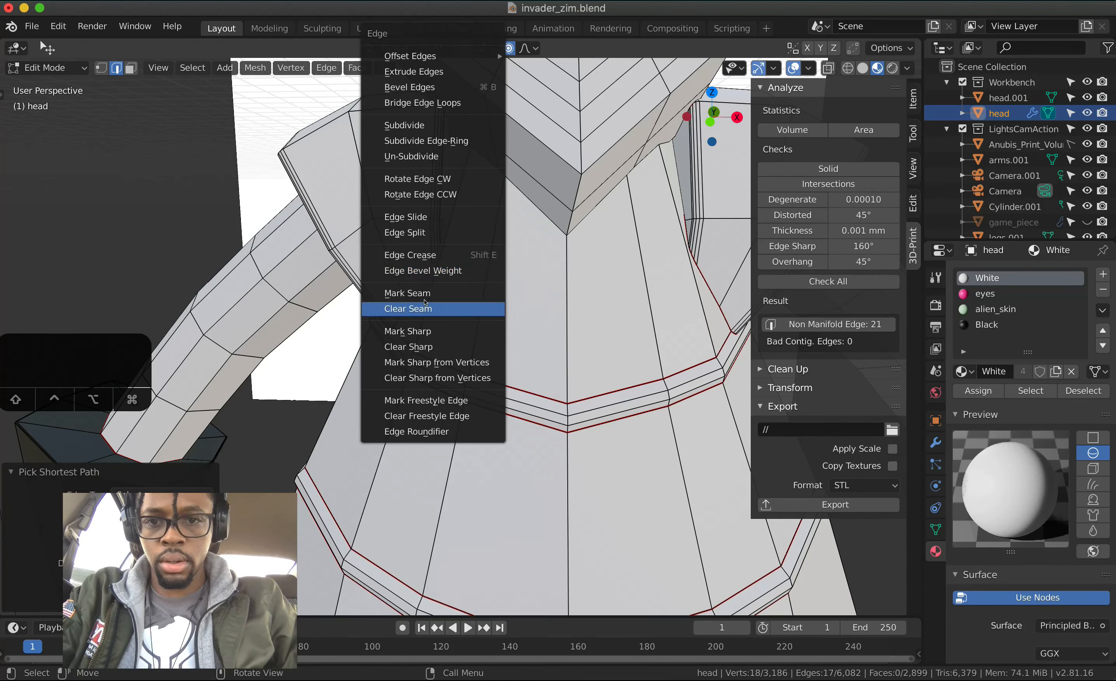
pyautogui.click(422, 291)
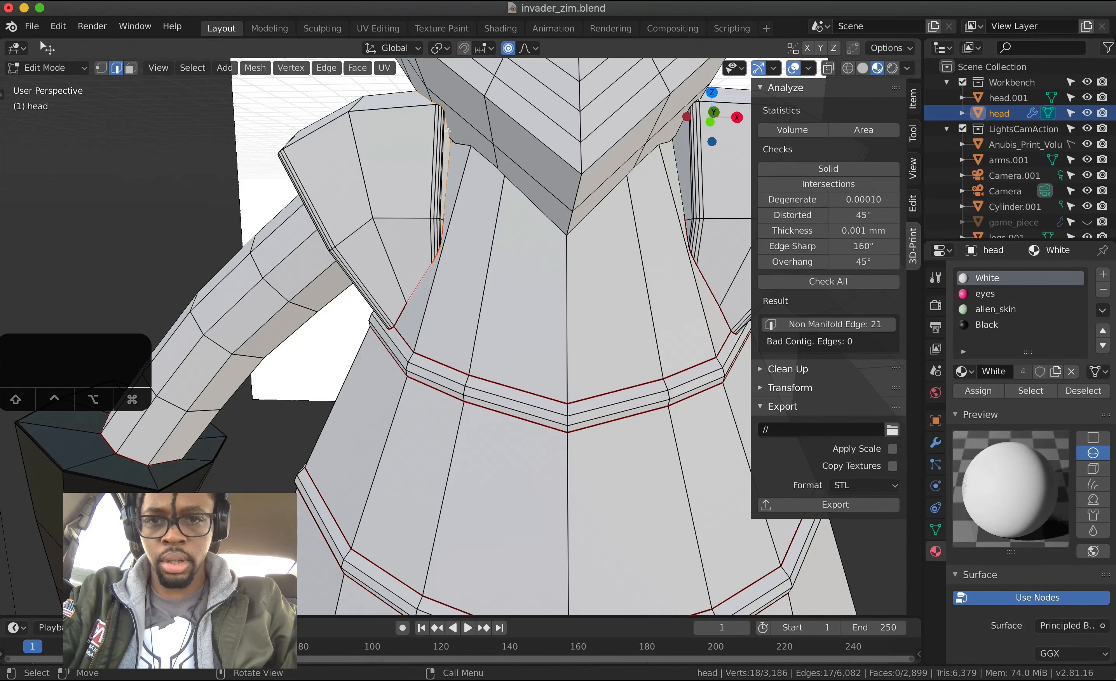
pyautogui.click(460, 145)
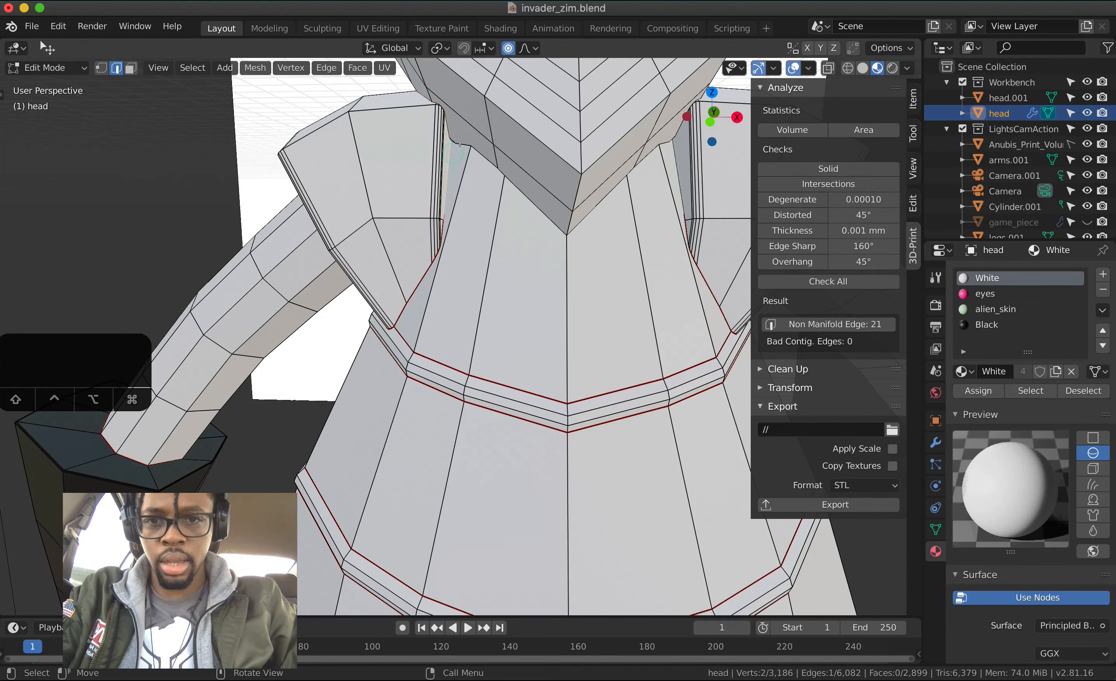
pyautogui.moveTo(460, 146); pyautogui.dragTo(435, 97, button='middle')
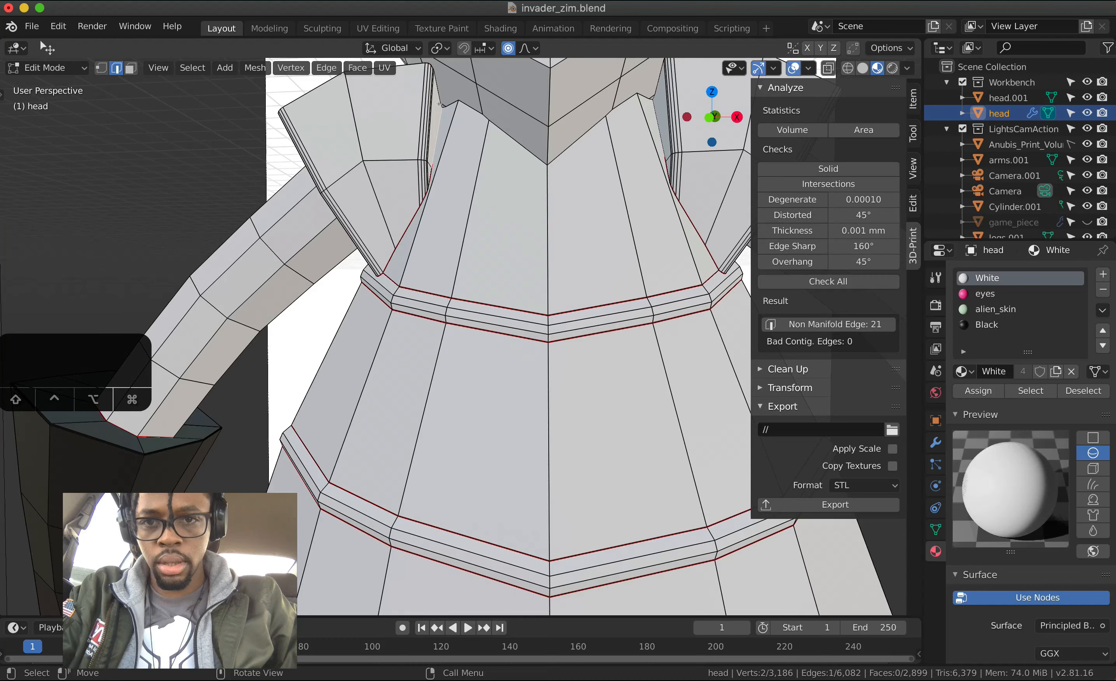
# - Select the edge path along the collar-to-dress boundary from beside the sleeve down to the collar's front point
pyautogui.click(447, 116)
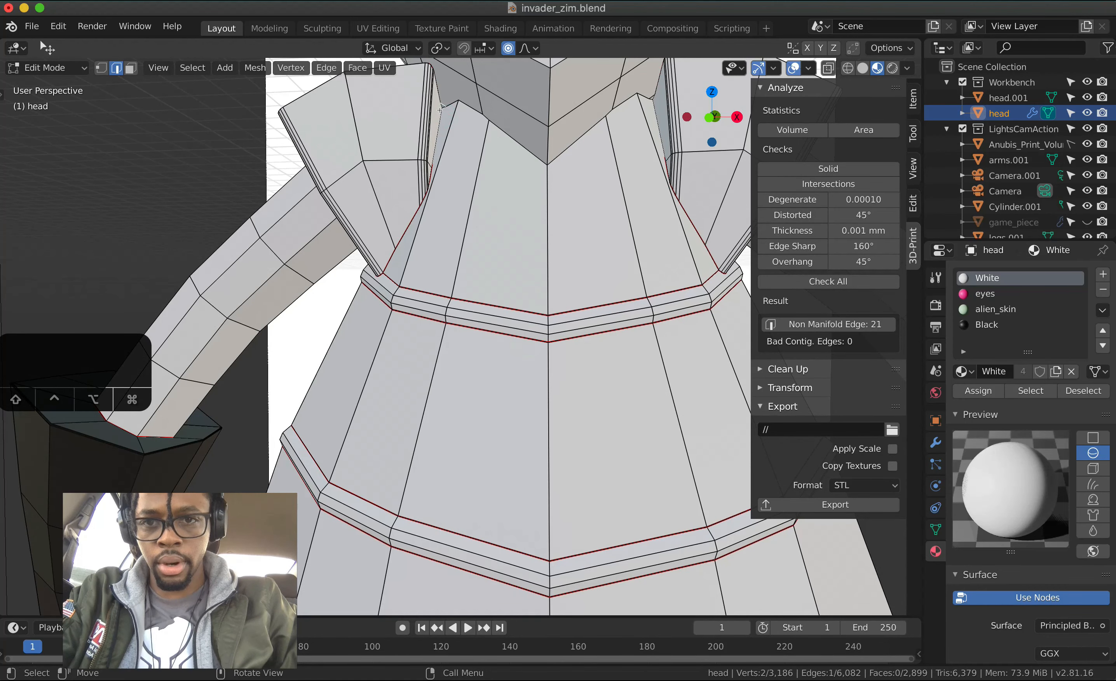
pyautogui.scroll(6, 439, 109)
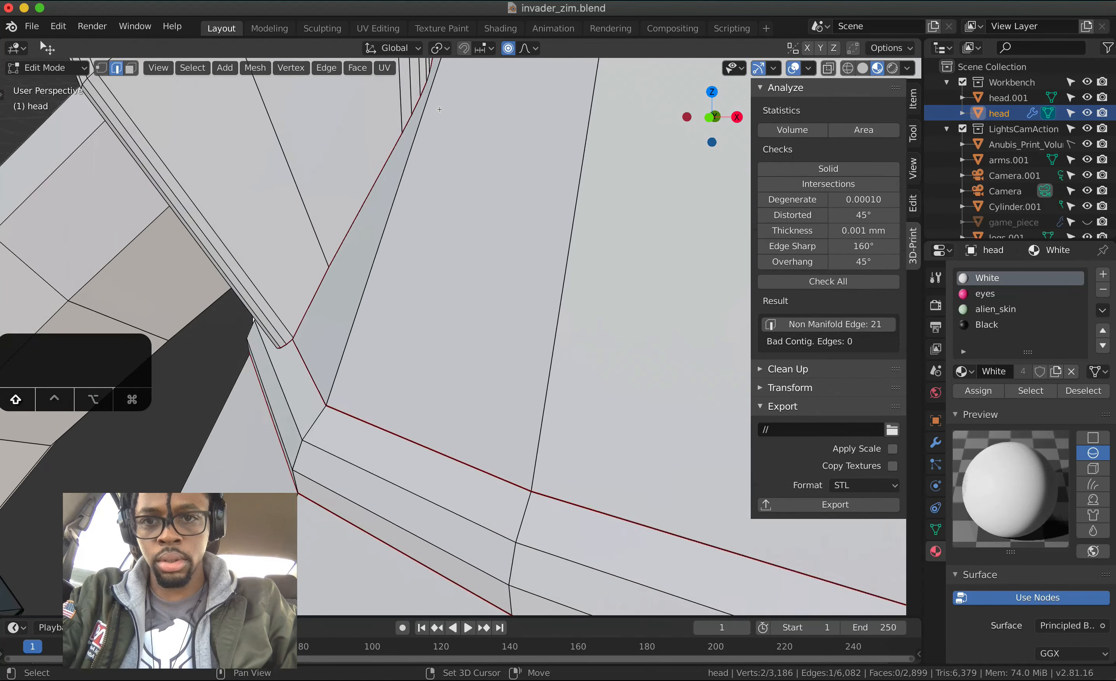
pyautogui.keyDown('shift'); pyautogui.scroll(10, 439, 109); pyautogui.keyUp('shift')
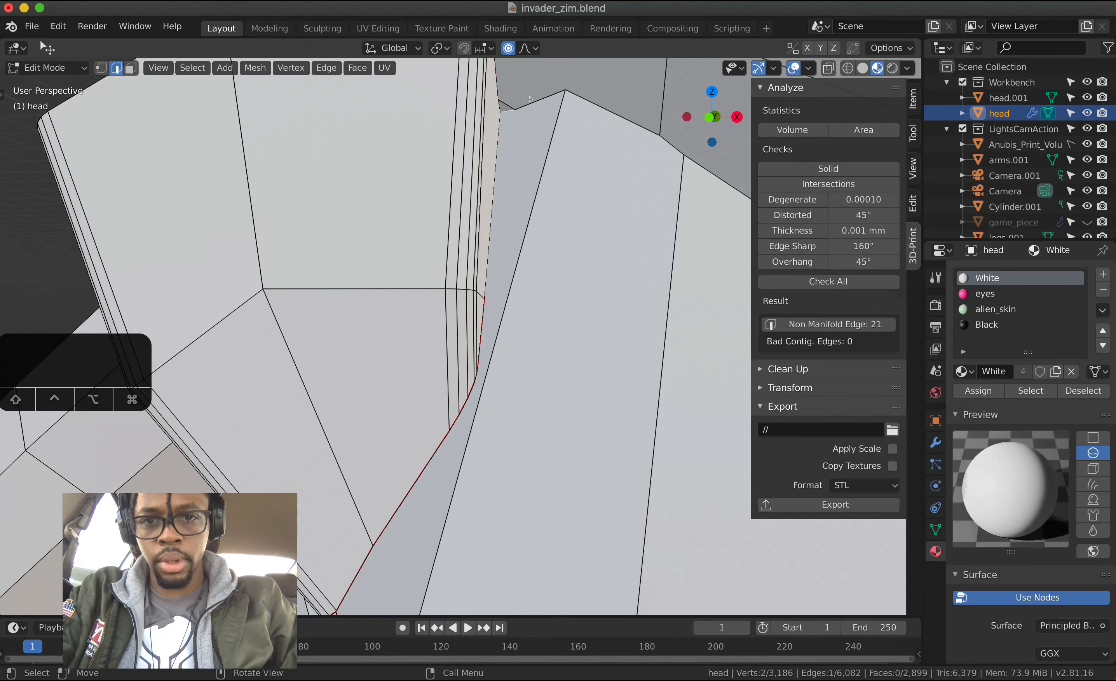
pyautogui.keyDown('ctrl'); pyautogui.click(532, 98); pyautogui.keyUp('ctrl')
pyautogui.press('Home')
pyautogui.scroll(10, 535, 291)
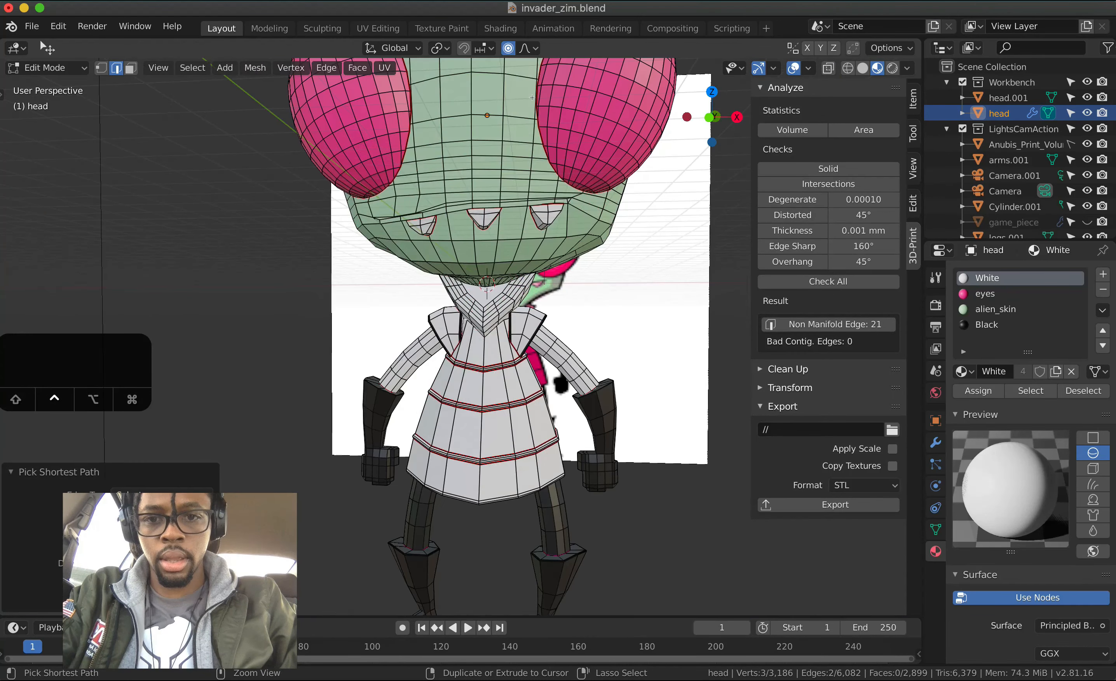
pyautogui.keyDown('ctrl'); pyautogui.click(515, 303); pyautogui.keyUp('ctrl')
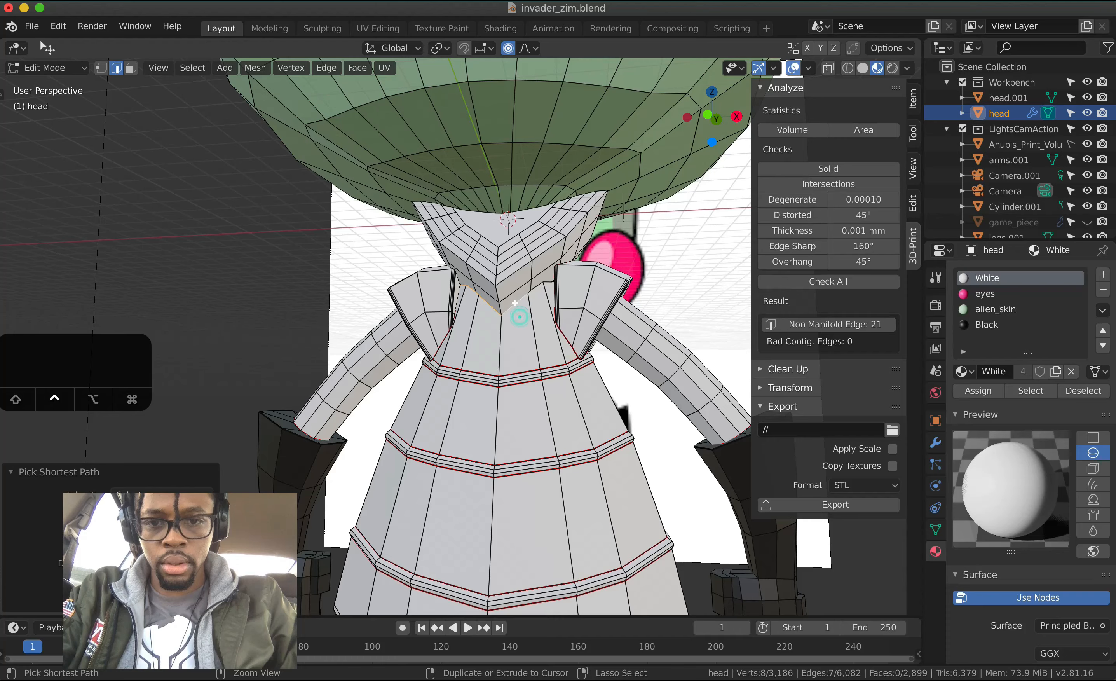
# - Extend the edge path up the other half of the collar-to-dress boundary and mark it as a seam
pyautogui.moveTo(515, 303); pyautogui.dragTo(494, 275, button='middle')
pyautogui.keyDown('ctrl'); pyautogui.scroll(2, 494, 277); pyautogui.keyUp('ctrl')
pyautogui.hscroll(-3, 493, 276)
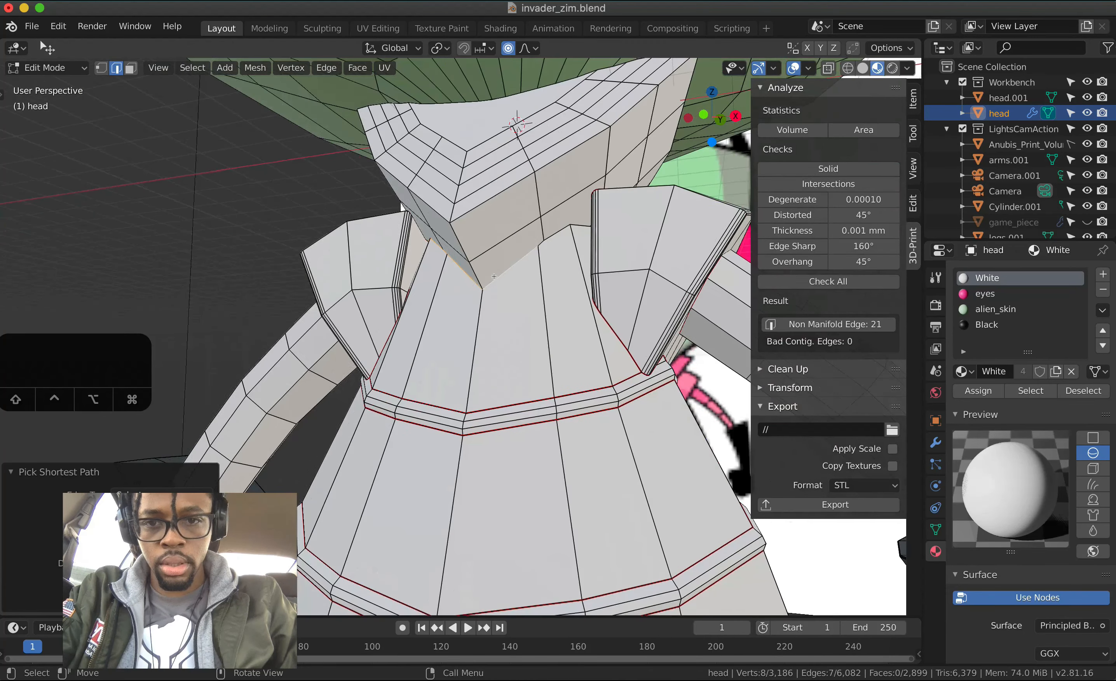
pyautogui.hscroll(-4, 534, 249)
pyautogui.keyDown('ctrl'); pyautogui.scroll(6, 534, 249); pyautogui.keyUp('ctrl')
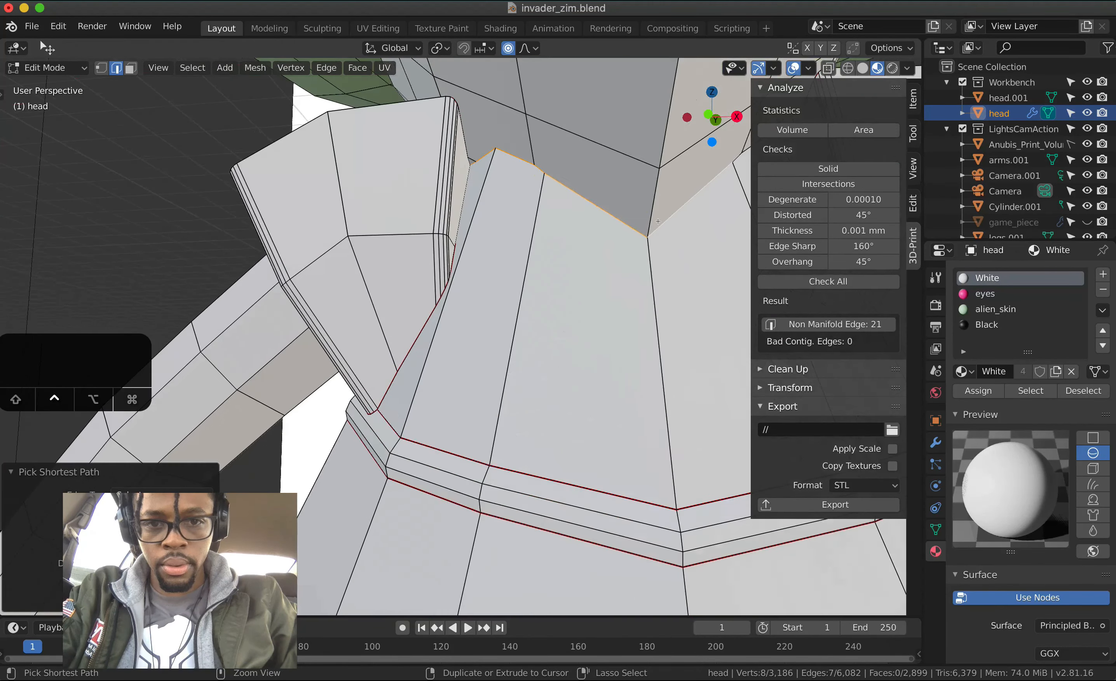
pyautogui.hscroll(-5, 719, 190)
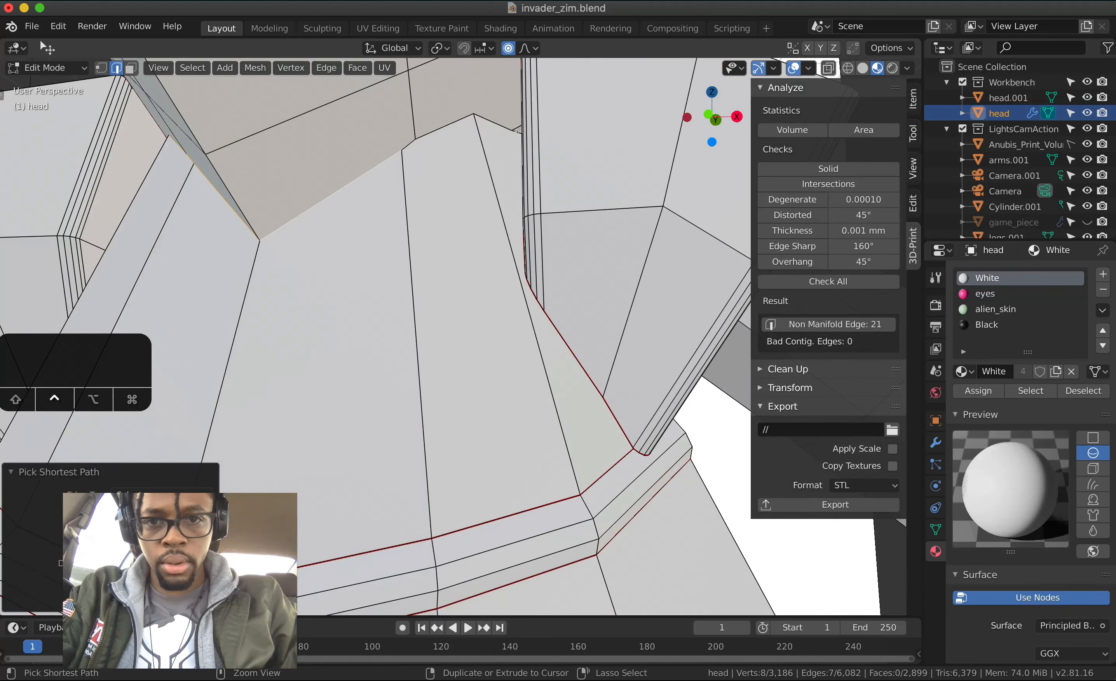
pyautogui.keyDown('ctrl'); pyautogui.click(517, 132); pyautogui.keyUp('ctrl')
pyautogui.hotkey('ctrl', 'z')
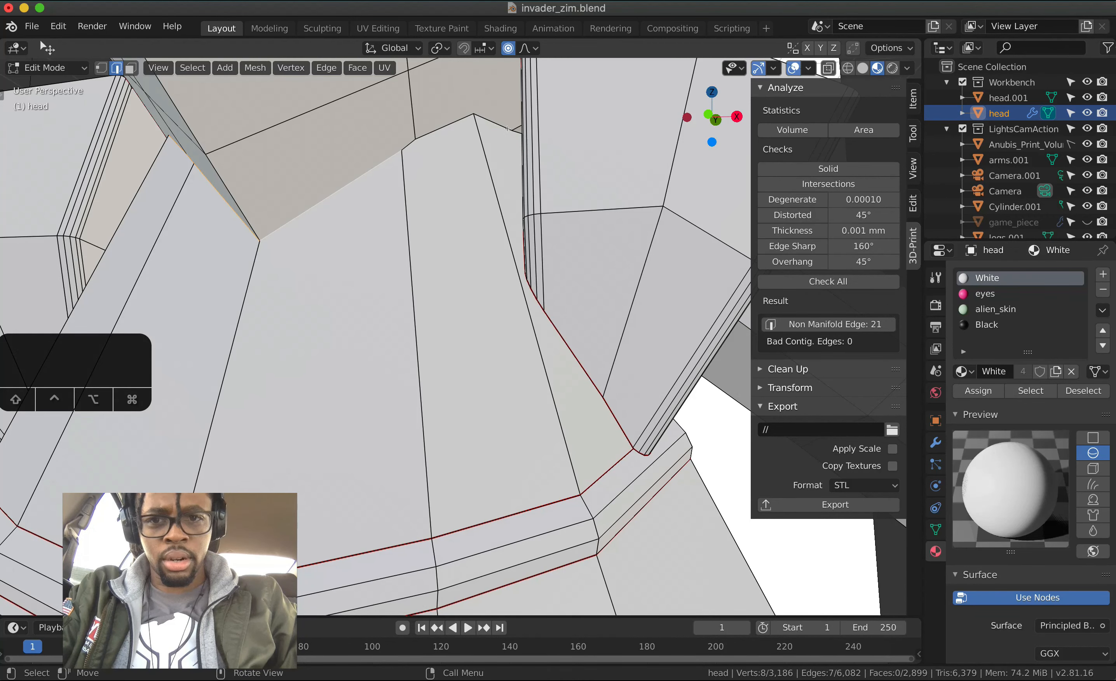
pyautogui.scroll(-5, 507, 129)
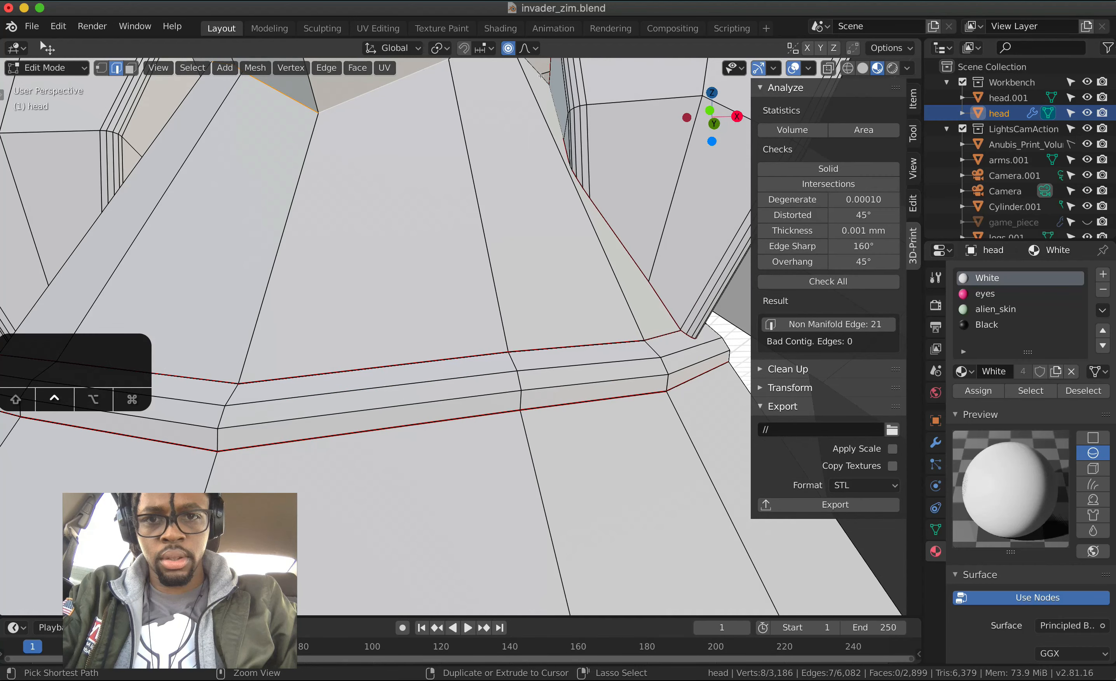
pyautogui.keyDown('ctrl'); pyautogui.click(541, 74); pyautogui.keyUp('ctrl')
pyautogui.hotkey('ctrl', 'e')
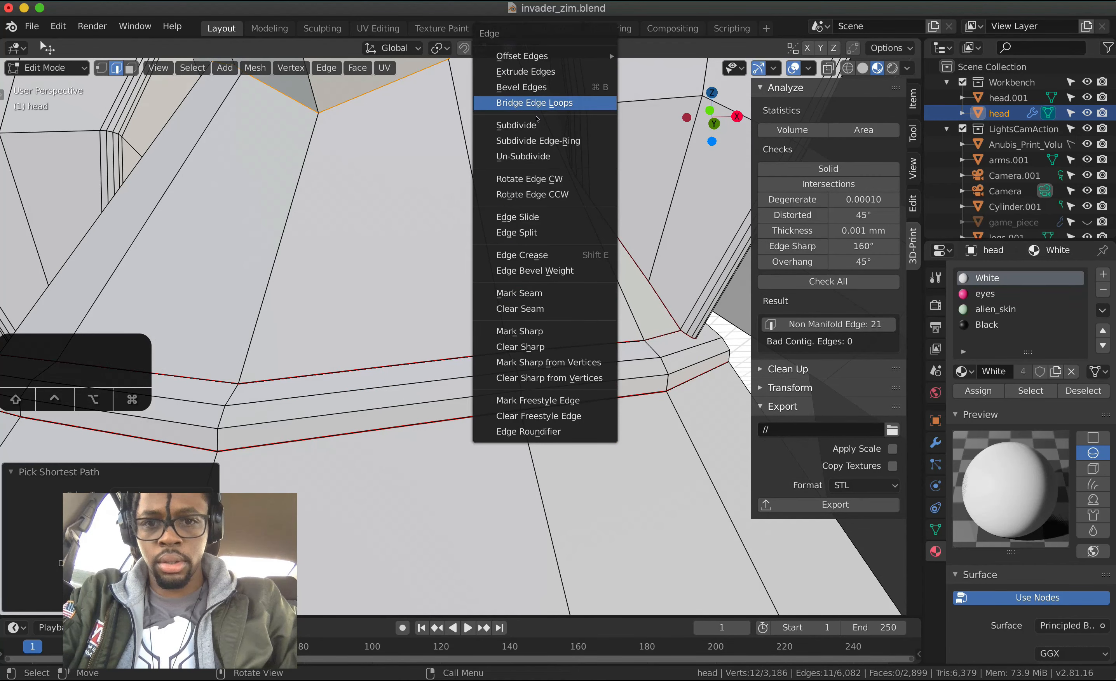
pyautogui.click(544, 292)
pyautogui.keyDown('ctrl'); pyautogui.scroll(-5, 540, 284); pyautogui.keyUp('ctrl')
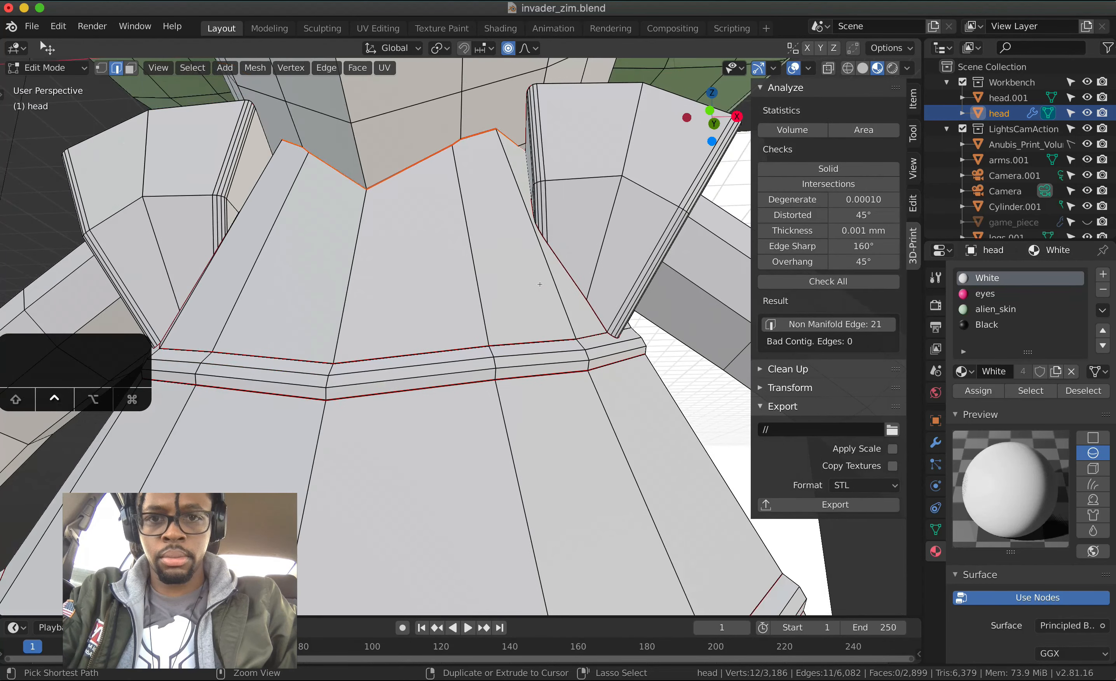
pyautogui.keyDown('ctrl'); pyautogui.scroll(-5, 540, 284); pyautogui.keyUp('ctrl')
# - Switch to face selection and check the seam separation by selecting the dress's upper section and the collar as linked parts
pyautogui.click(127, 71)
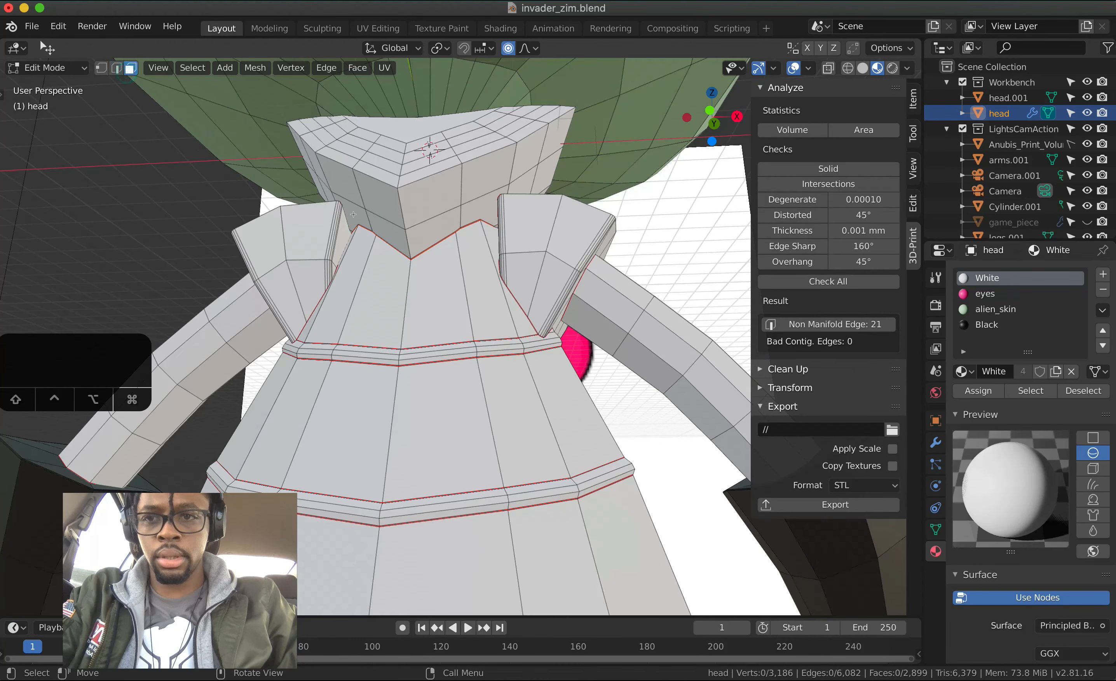
pyautogui.click(450, 266)
pyautogui.press('l')
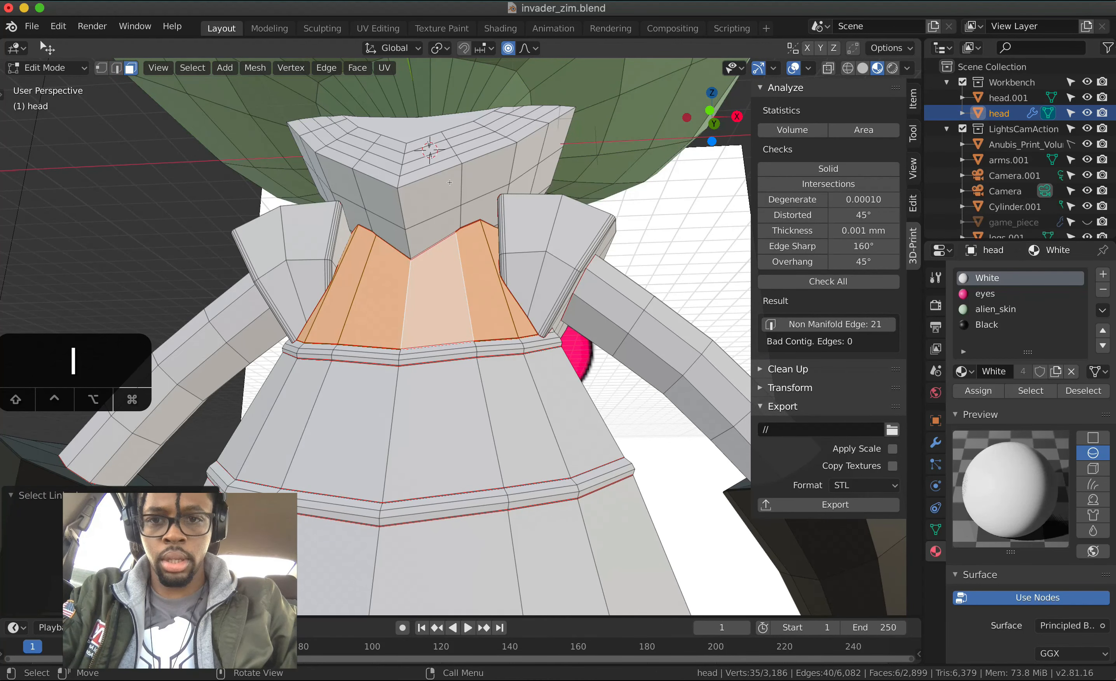
pyautogui.click(450, 183)
pyautogui.press('l')
pyautogui.scroll(-2, 450, 182)
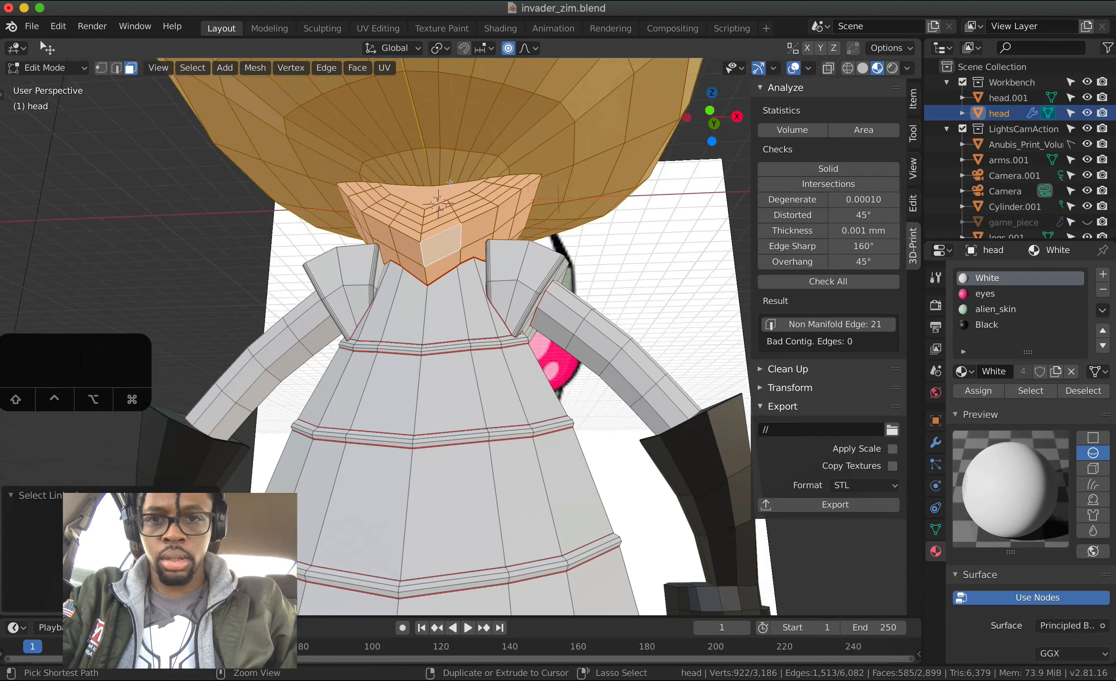
pyautogui.click(411, 175)
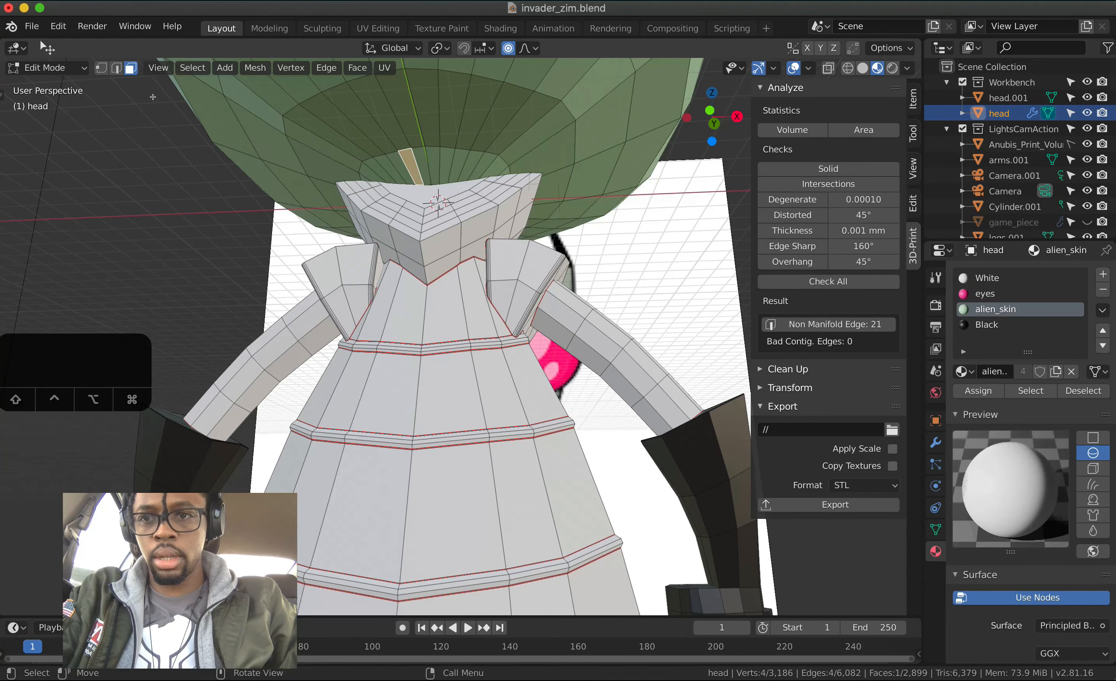
pyautogui.click(466, 235)
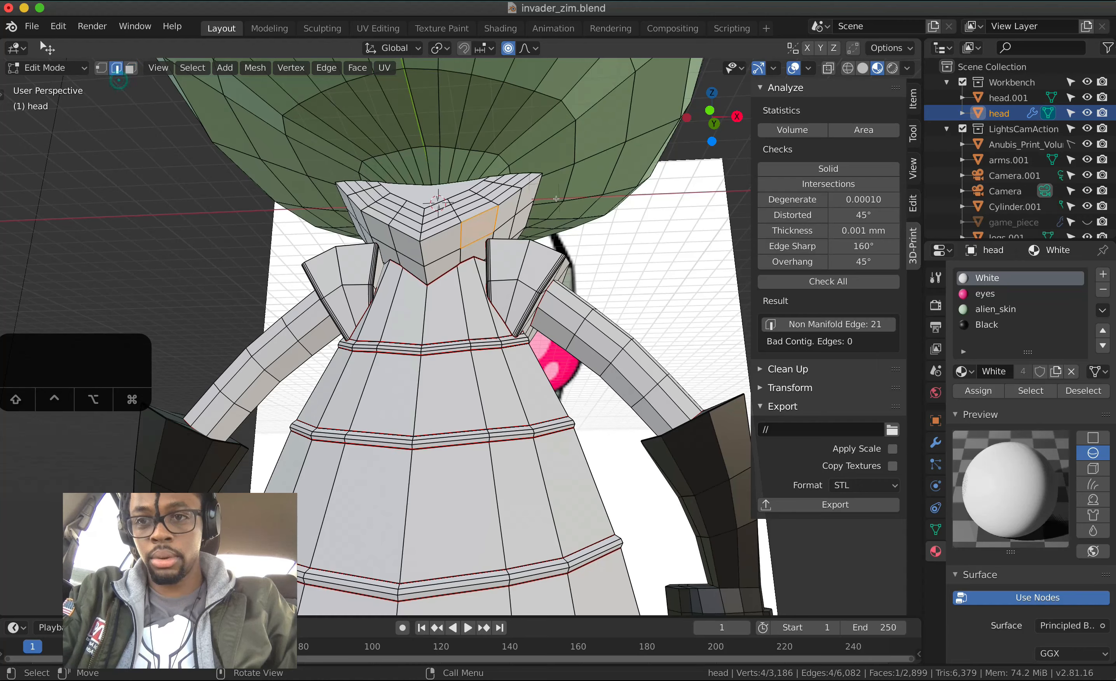
# - Switch to edge selection and select the edge path along the collar-to-head boundary from the front around one side to the back
pyautogui.click(116, 68)
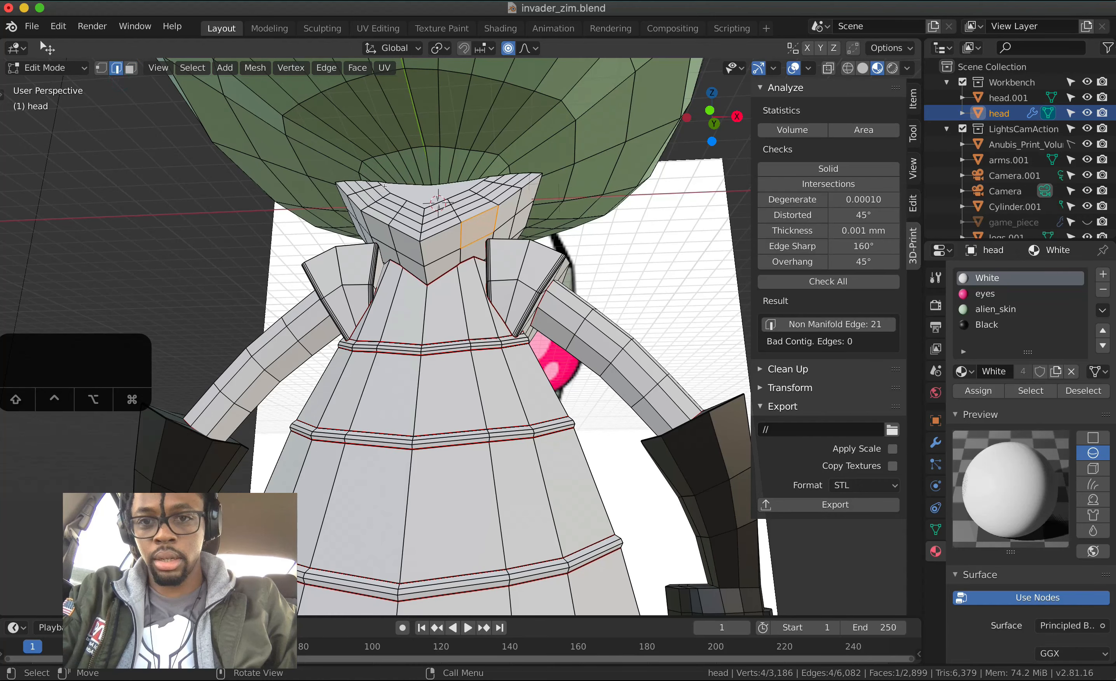
pyautogui.keyDown('ctrl'); pyautogui.click(450, 180); pyautogui.keyUp('ctrl')
pyautogui.moveTo(452, 180); pyautogui.dragTo(451, 180, button='middle')
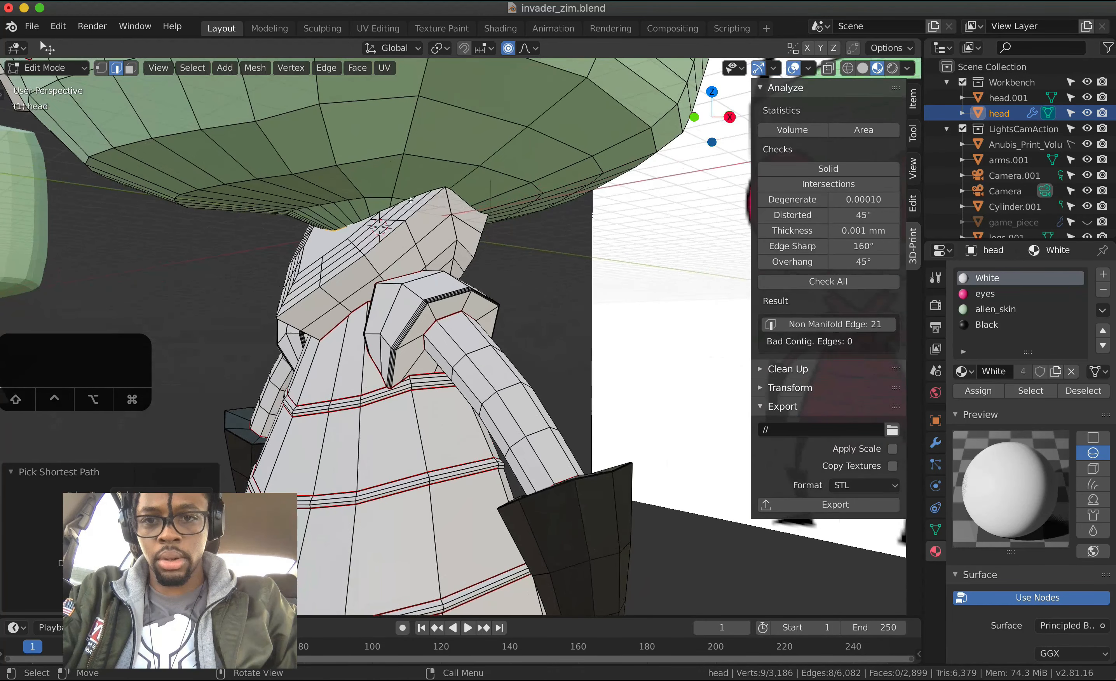
pyautogui.keyDown('ctrl'); pyautogui.click(380, 204); pyautogui.keyUp('ctrl')
pyautogui.moveTo(380, 204); pyautogui.dragTo(558, 215, button='middle')
pyautogui.keyDown('ctrl'); pyautogui.click(387, 218); pyautogui.keyUp('ctrl')
pyautogui.keyDown('ctrl'); pyautogui.click(427, 219); pyautogui.keyUp('ctrl')
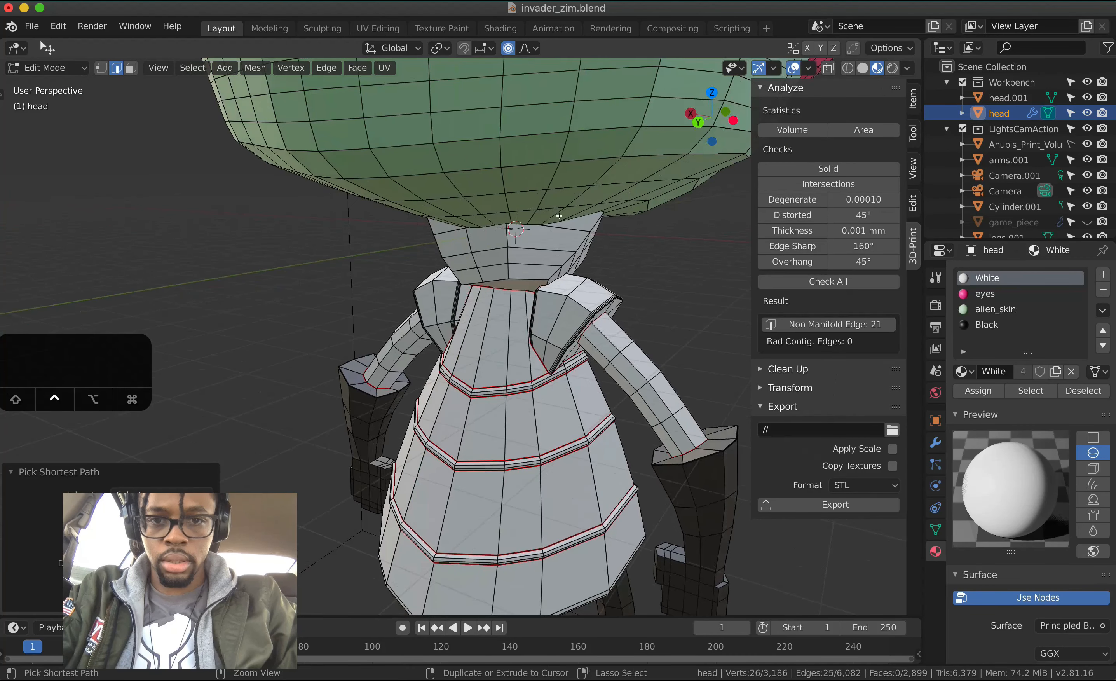
# - Extend the edge path around the rest of the collar-to-head boundary and mark it as a seam
pyautogui.keyDown('ctrl'); pyautogui.click(559, 220); pyautogui.keyUp('ctrl')
pyautogui.press('super+z')
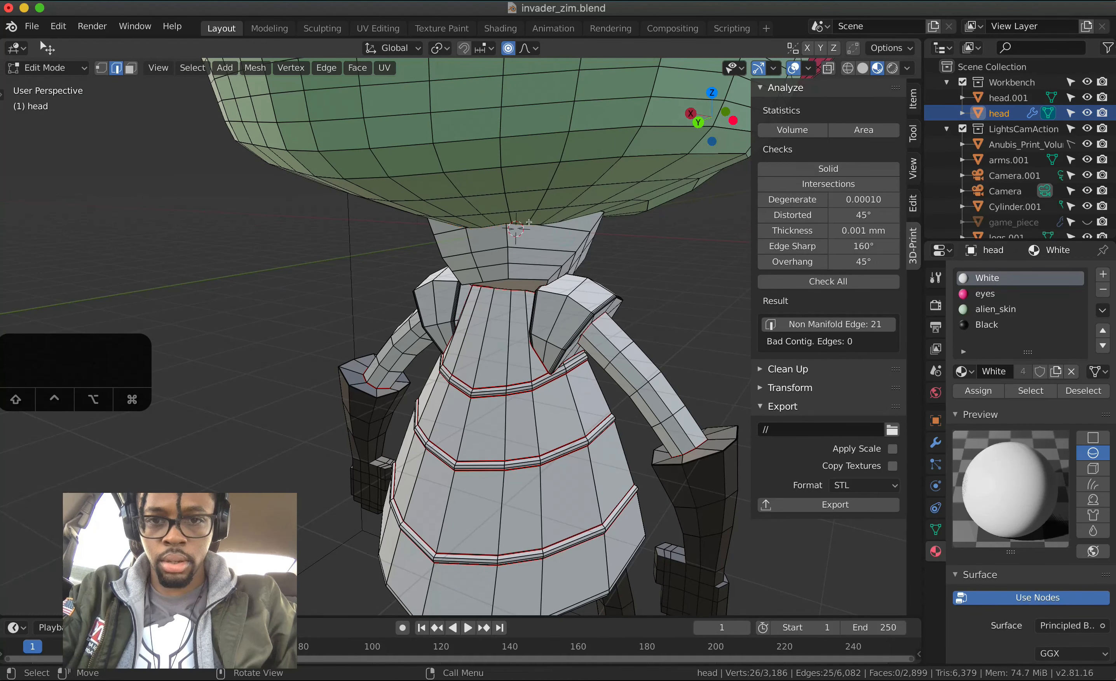
pyautogui.keyDown('ctrl'); pyautogui.click(565, 217); pyautogui.keyUp('ctrl')
pyautogui.moveTo(565, 217); pyautogui.dragTo(457, 389, button='middle')
pyautogui.keyDown('ctrl'); pyautogui.click(523, 231); pyautogui.keyUp('ctrl')
pyautogui.hotkey('ctrl', 'e')
pyautogui.click(553, 294)
# - Switch to face selection and select the dress's three trim bands as linked parts
pyautogui.click(131, 67)
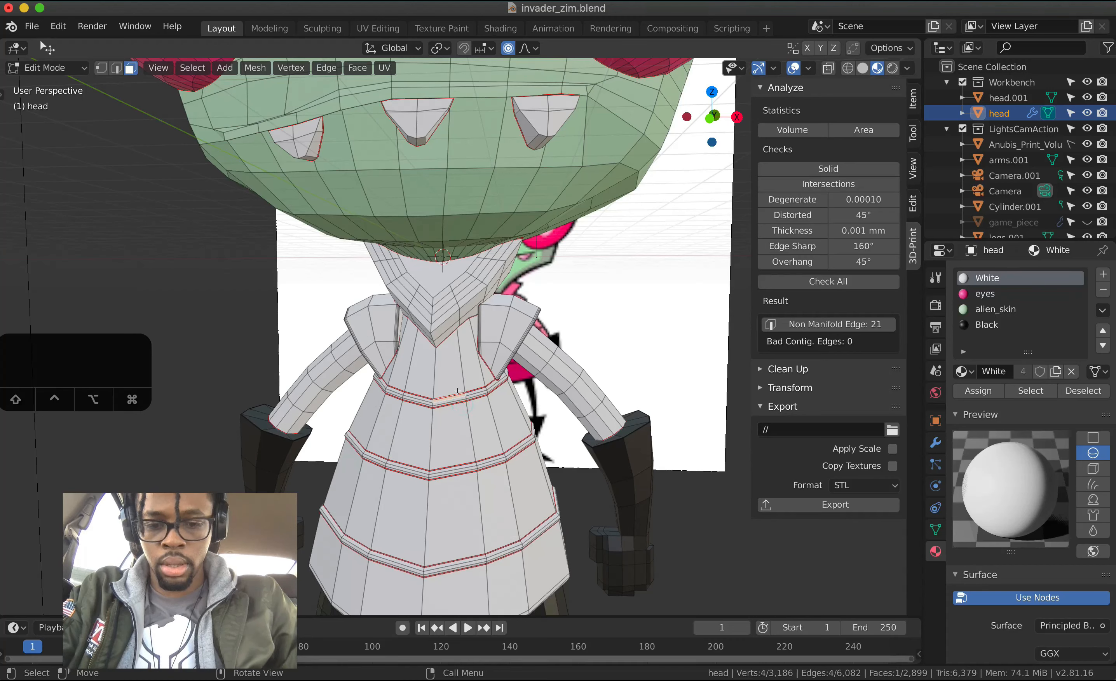
pyautogui.press('l')
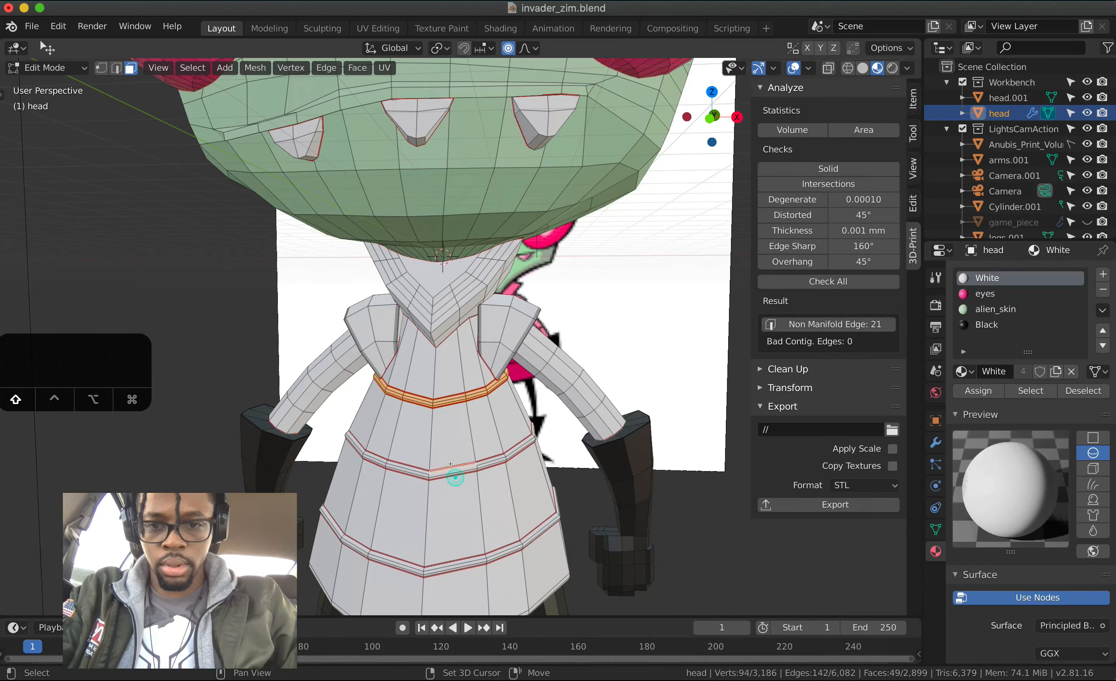
pyautogui.press('l')
pyautogui.keyDown('shift'); pyautogui.click(458, 561); pyautogui.keyUp('shift')
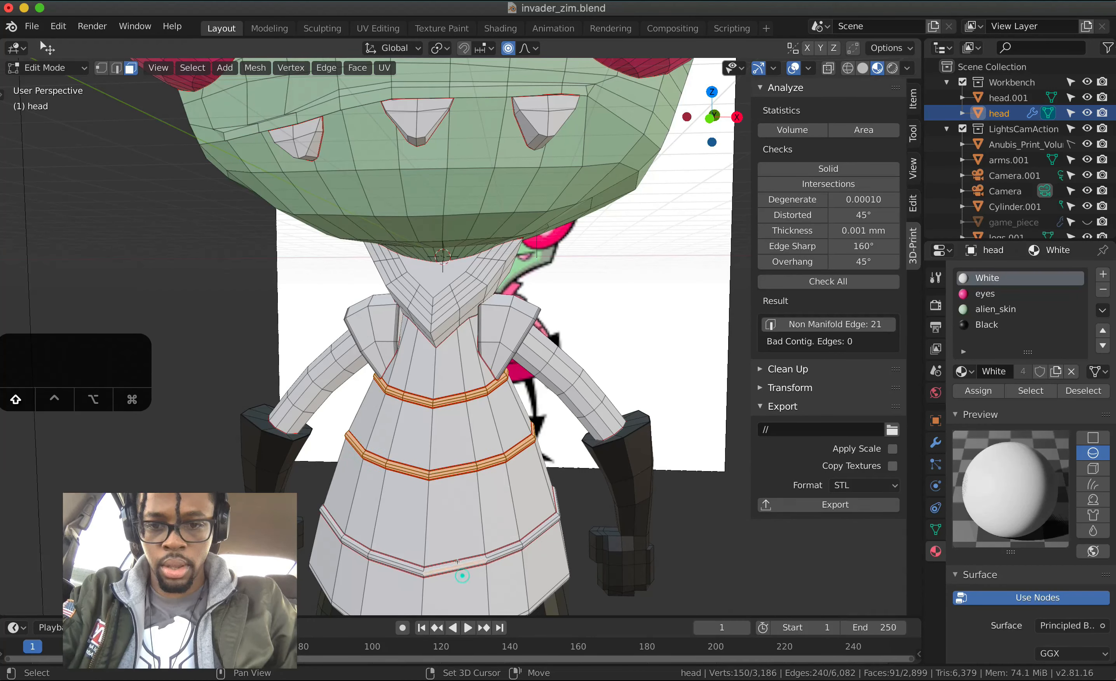
pyautogui.press('l')
pyautogui.hscroll(10, 457, 561)
pyautogui.hscroll(10, 457, 562)
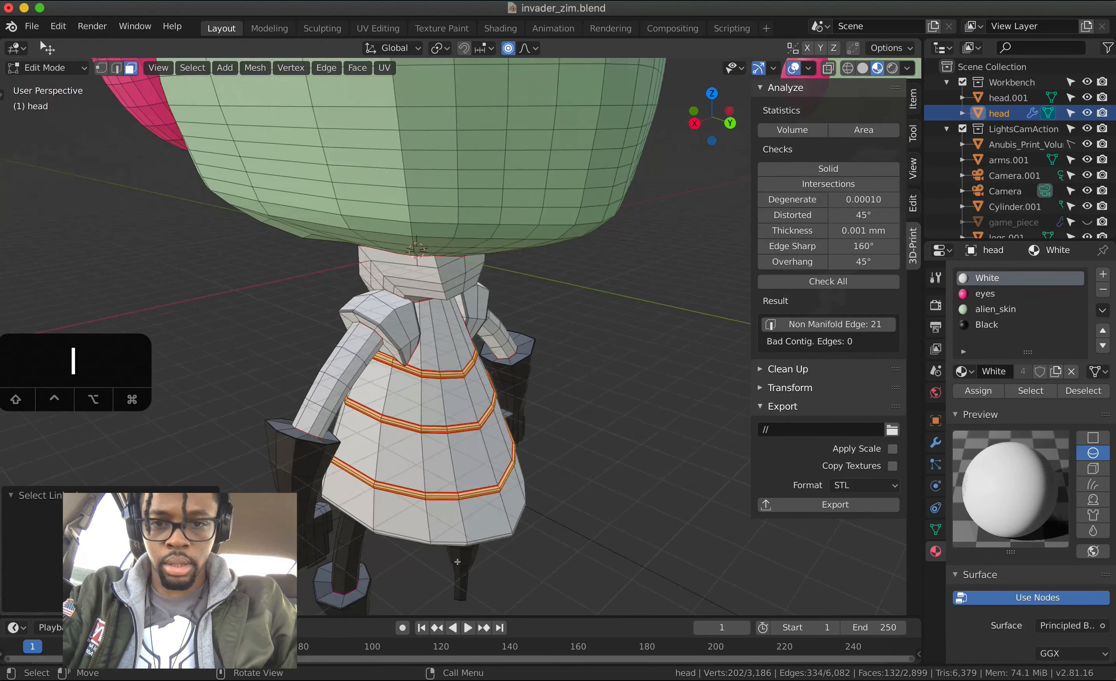
pyautogui.hscroll(-12, 458, 561)
# - Assign the Black material to the selected trim bands and save the file
pyautogui.click(978, 324)
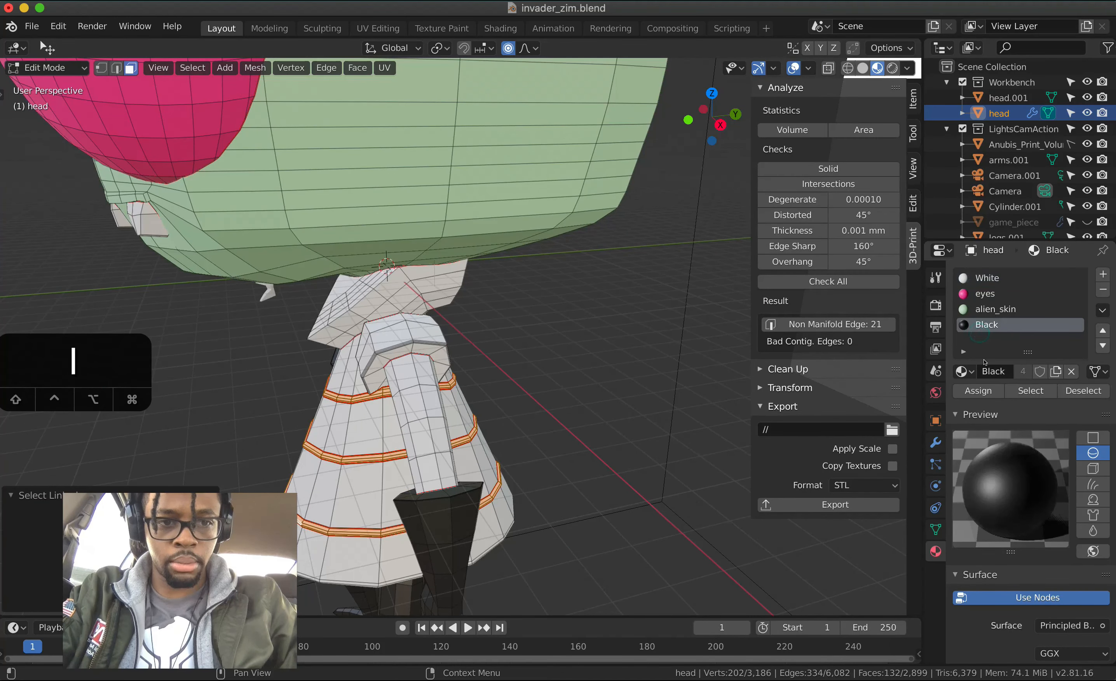
pyautogui.click(978, 391)
pyautogui.keyDown('ctrl'); pyautogui.scroll(-5, 599, 424); pyautogui.keyUp('ctrl')
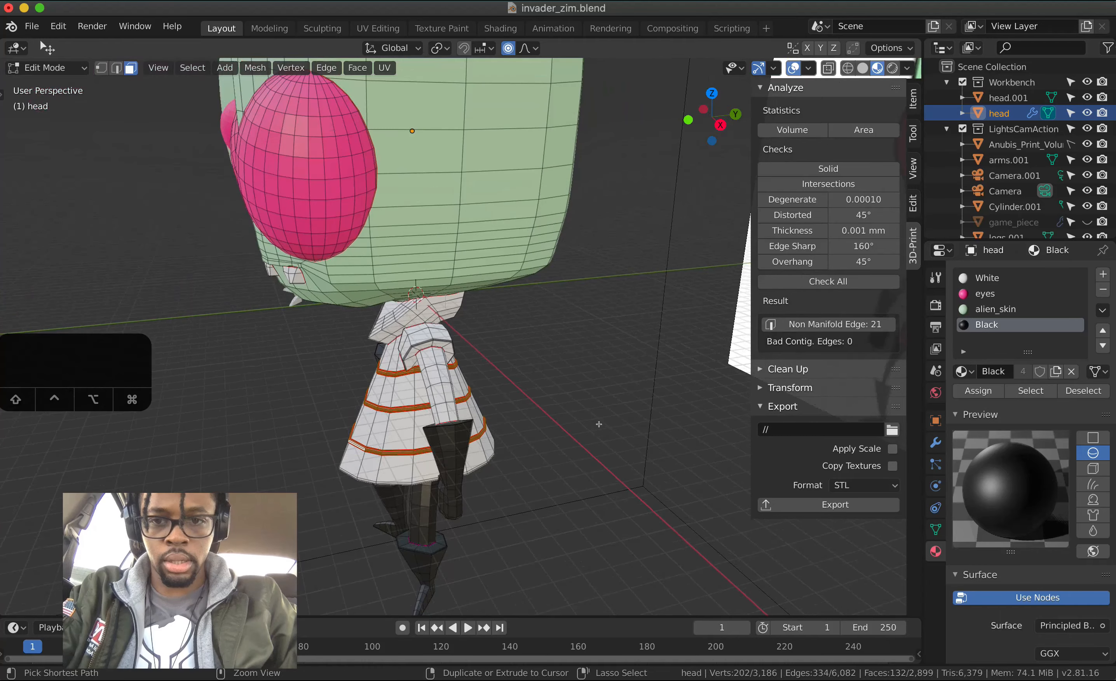
pyautogui.hscroll(-10, 599, 424)
pyautogui.keyDown('ctrl'); pyautogui.scroll(-3, 599, 423); pyautogui.keyUp('ctrl')
pyautogui.scroll(-5, 599, 424)
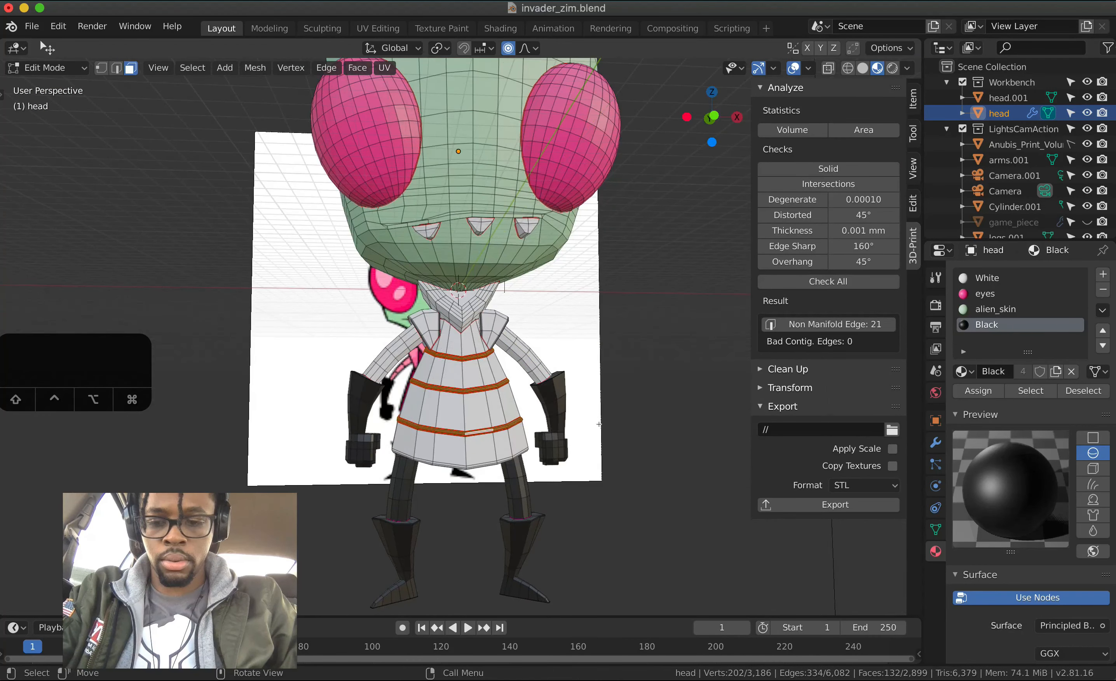
pyautogui.press('super+s')
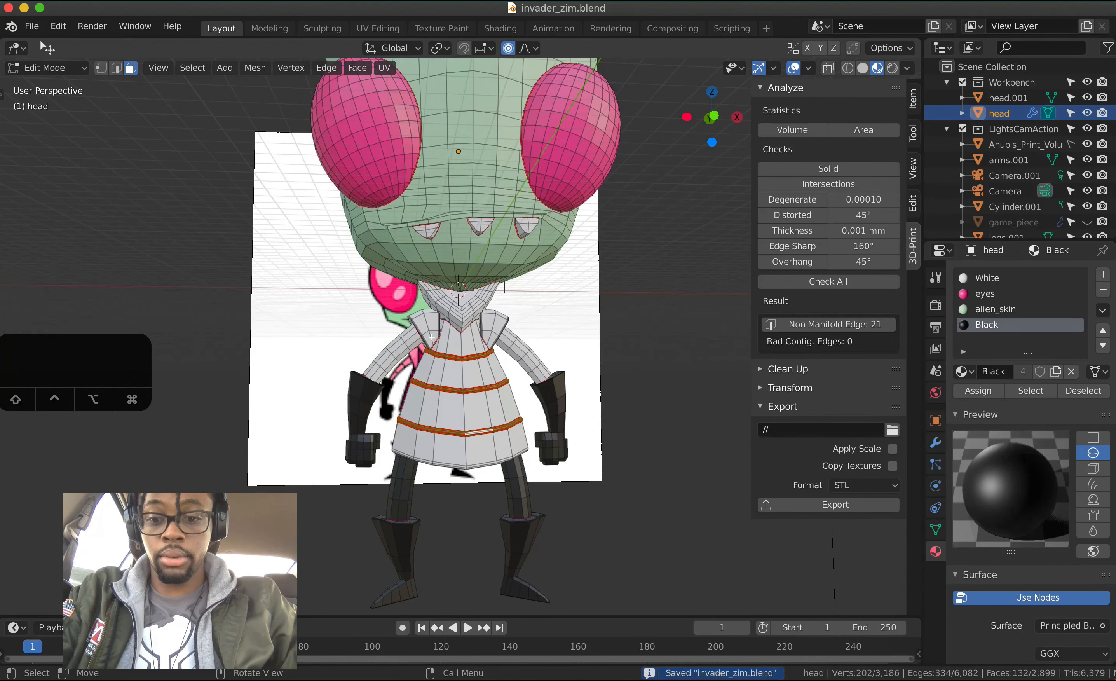
# - Switch to Chrome and open the HTML_COLORS page at html-color-codes.info/colors-from-image/
pyautogui.press('super+space')
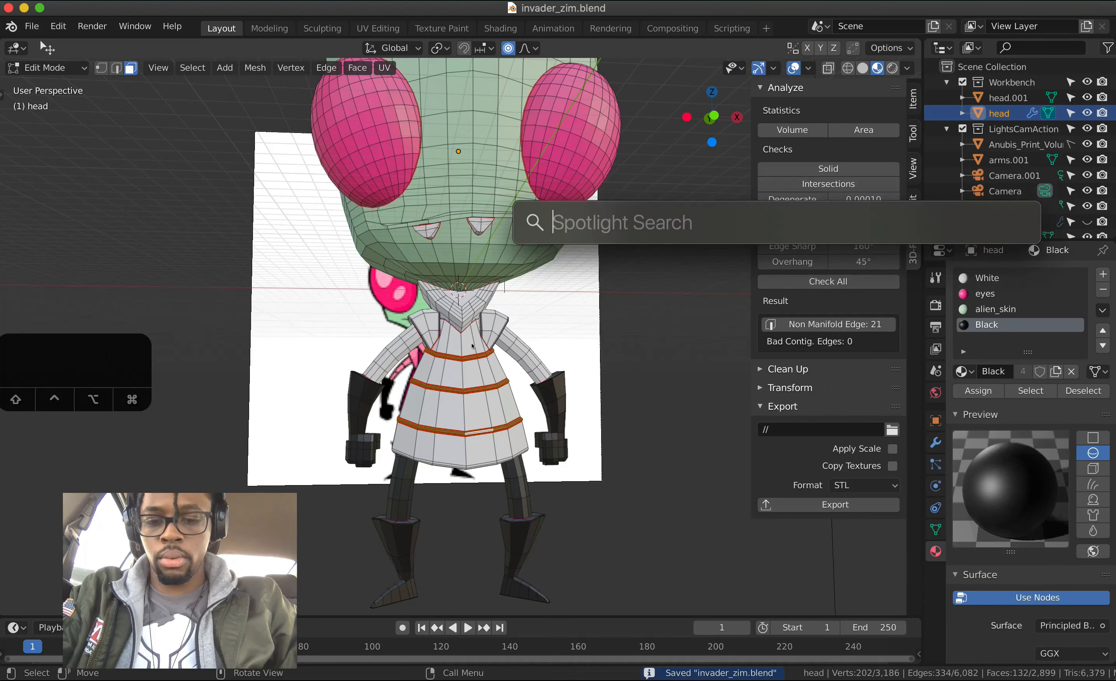
pyautogui.write('chrome')
pyautogui.press('Return')
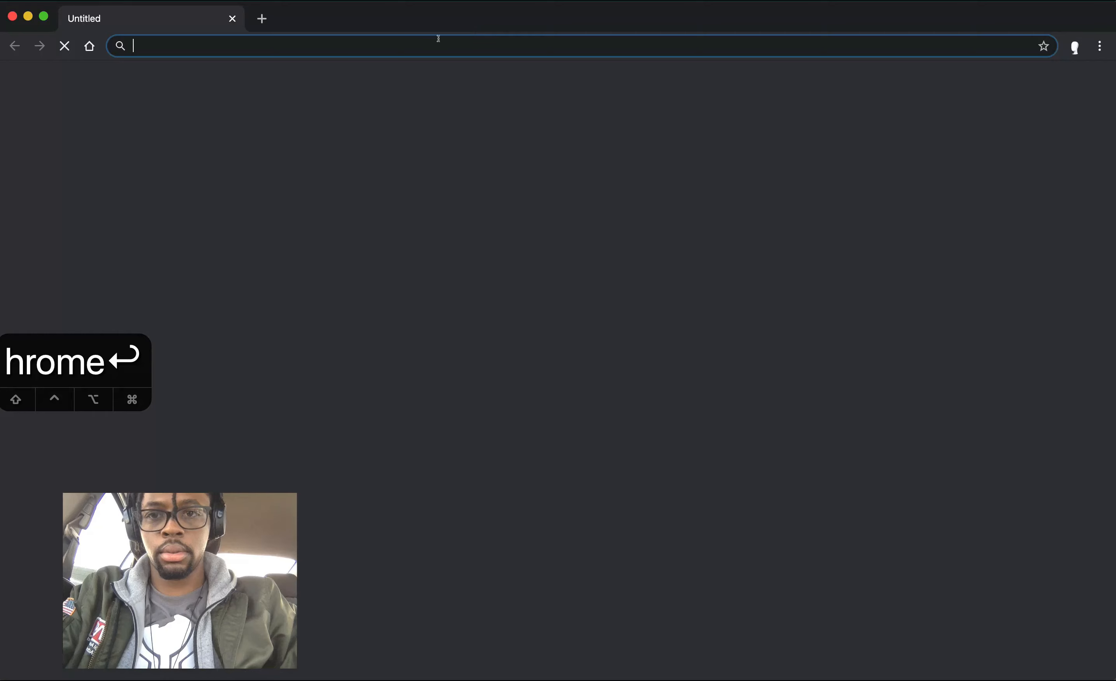
pyautogui.write('html')
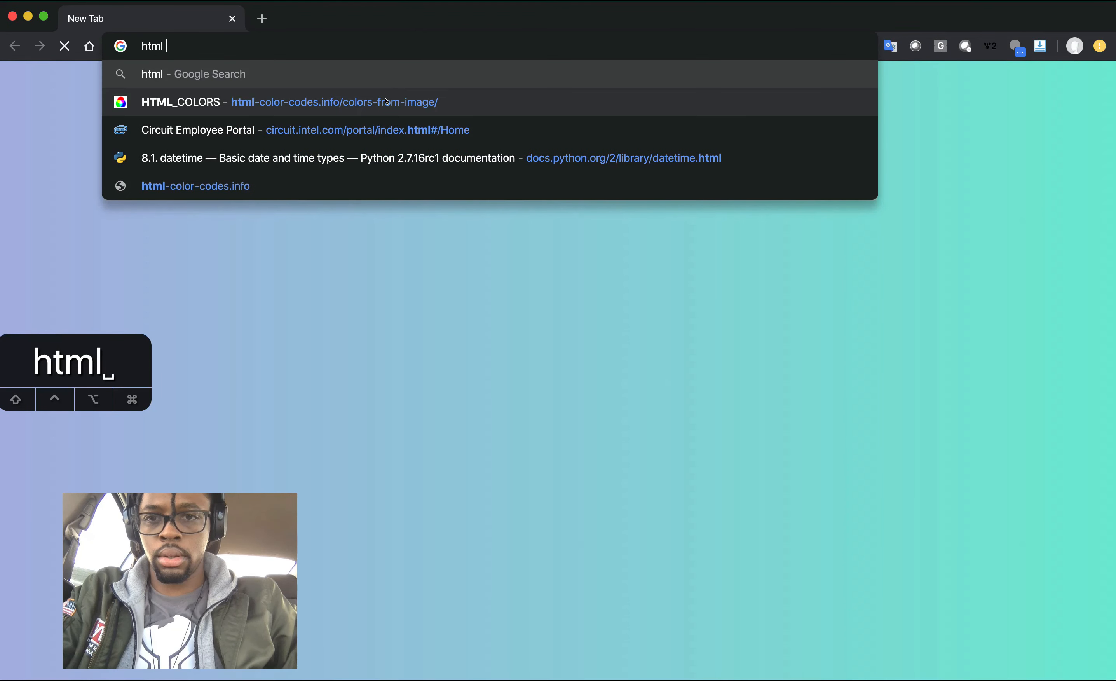
pyautogui.click(454, 102)
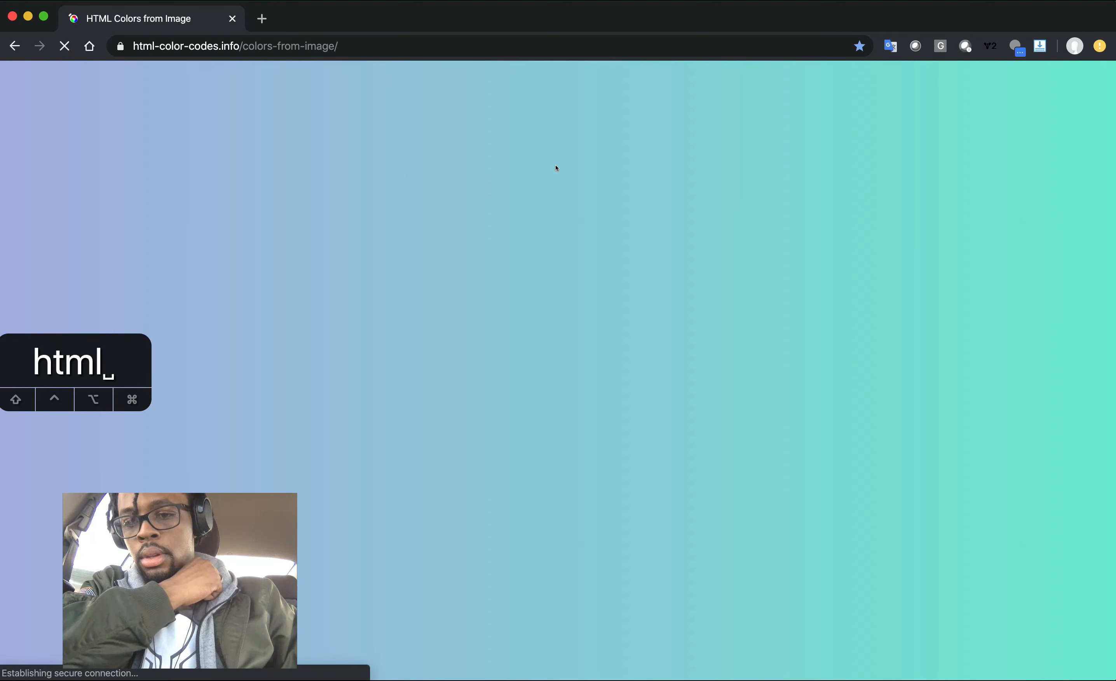
# - Upload invader_zim.png from the WTF folder inside the Desktop's Blender folder to the color picker page
pyautogui.scroll(-4, 472, 351)
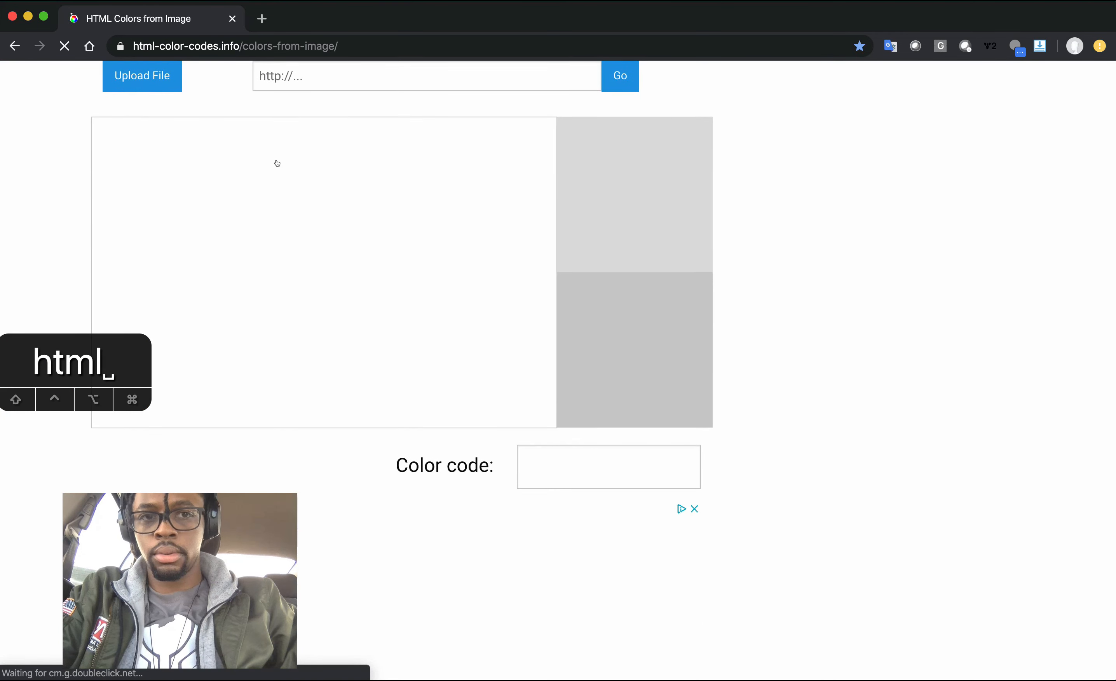
pyautogui.click(363, 133)
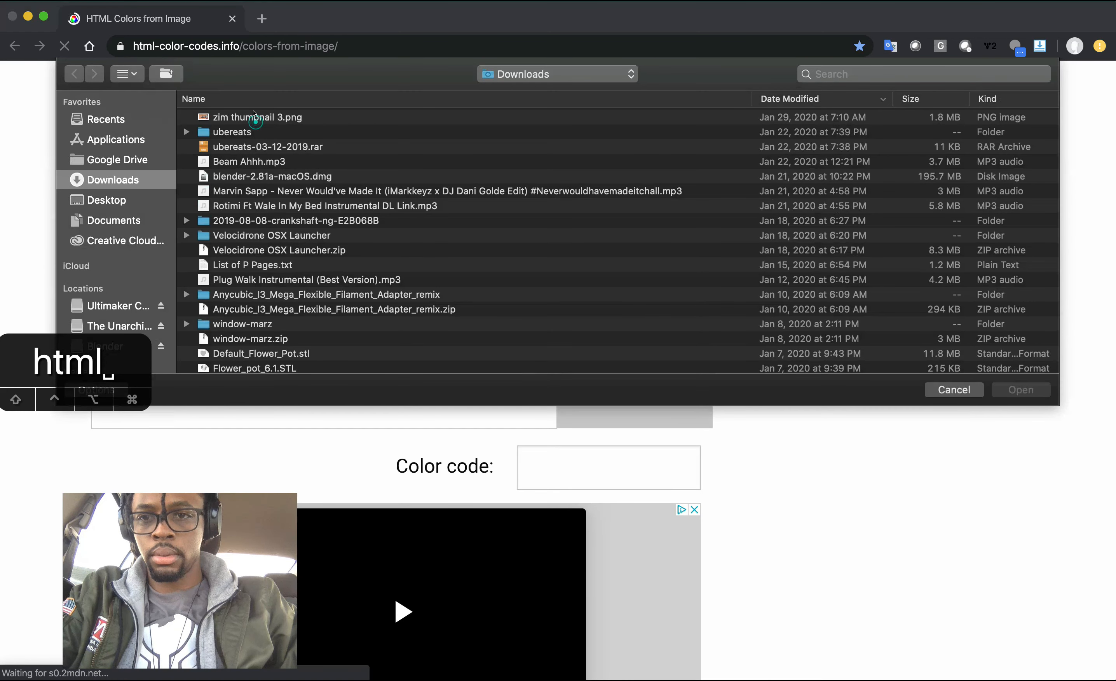
pyautogui.doubleClick(255, 117)
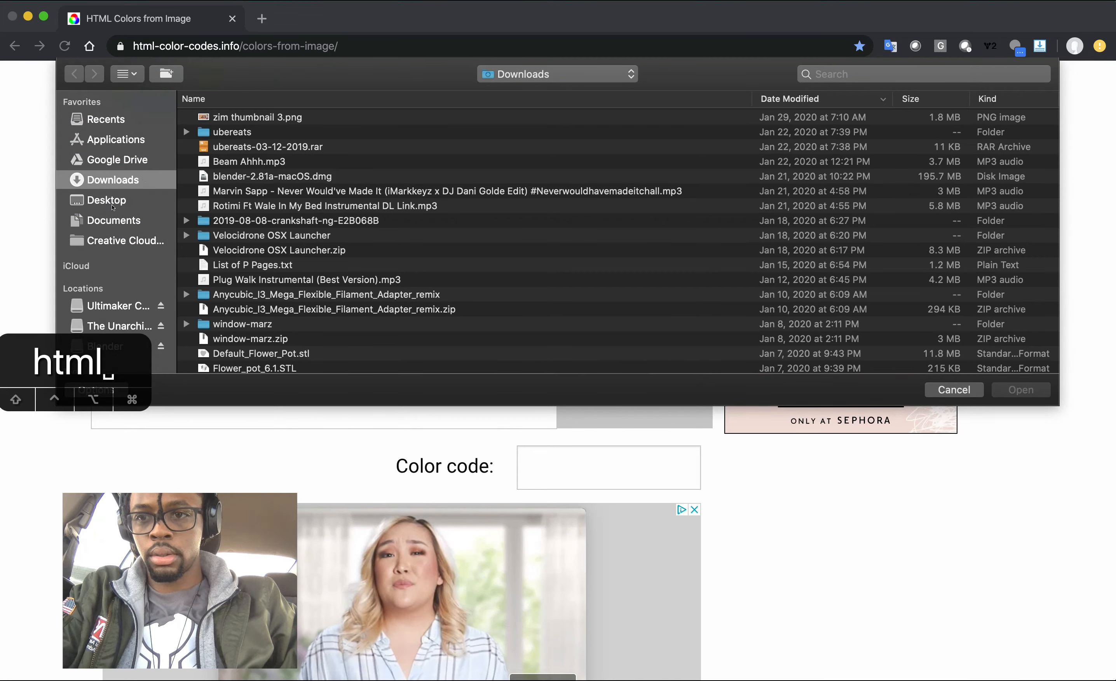
pyautogui.click(113, 208)
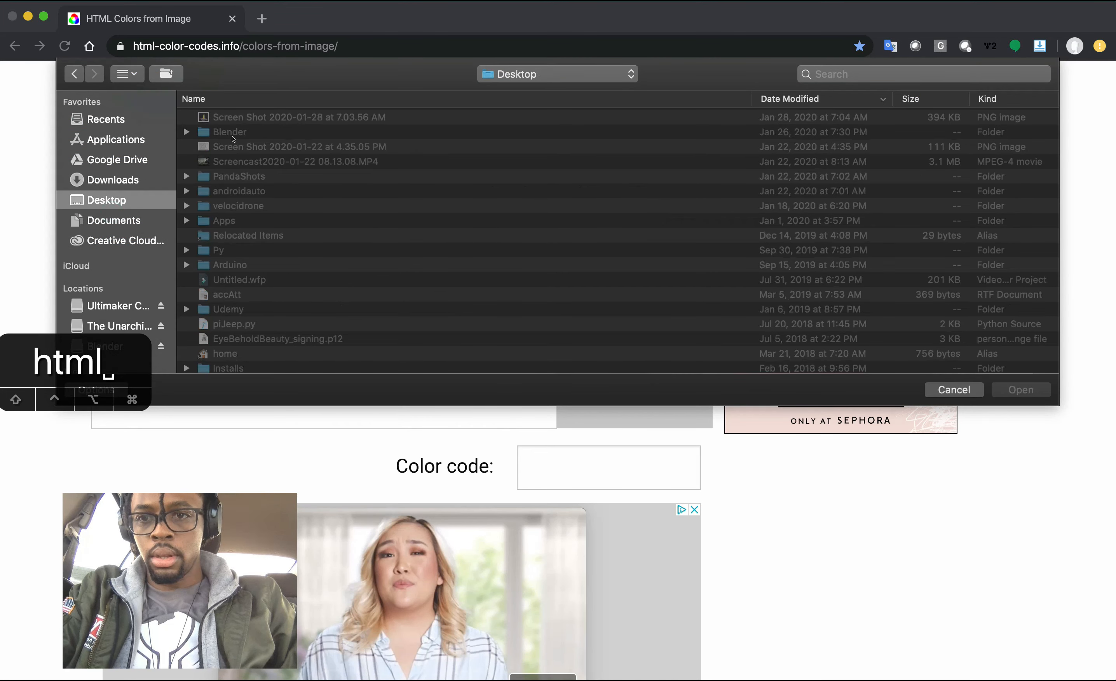
pyautogui.doubleClick(232, 133)
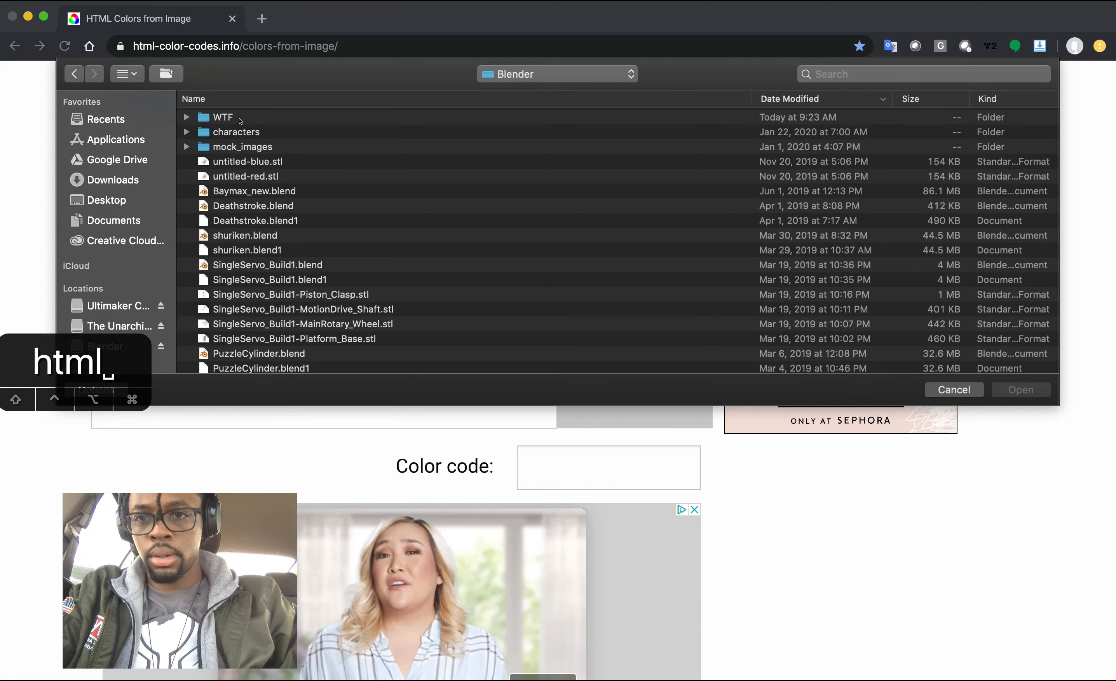
pyautogui.doubleClick(286, 121)
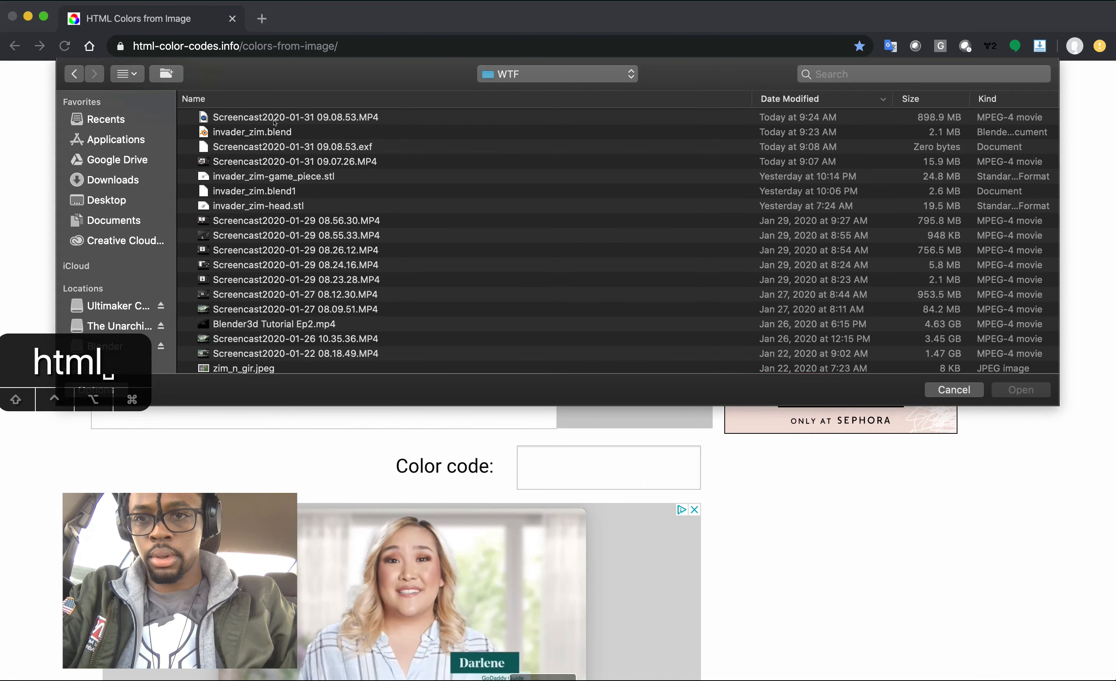
pyautogui.scroll(-2, 276, 148)
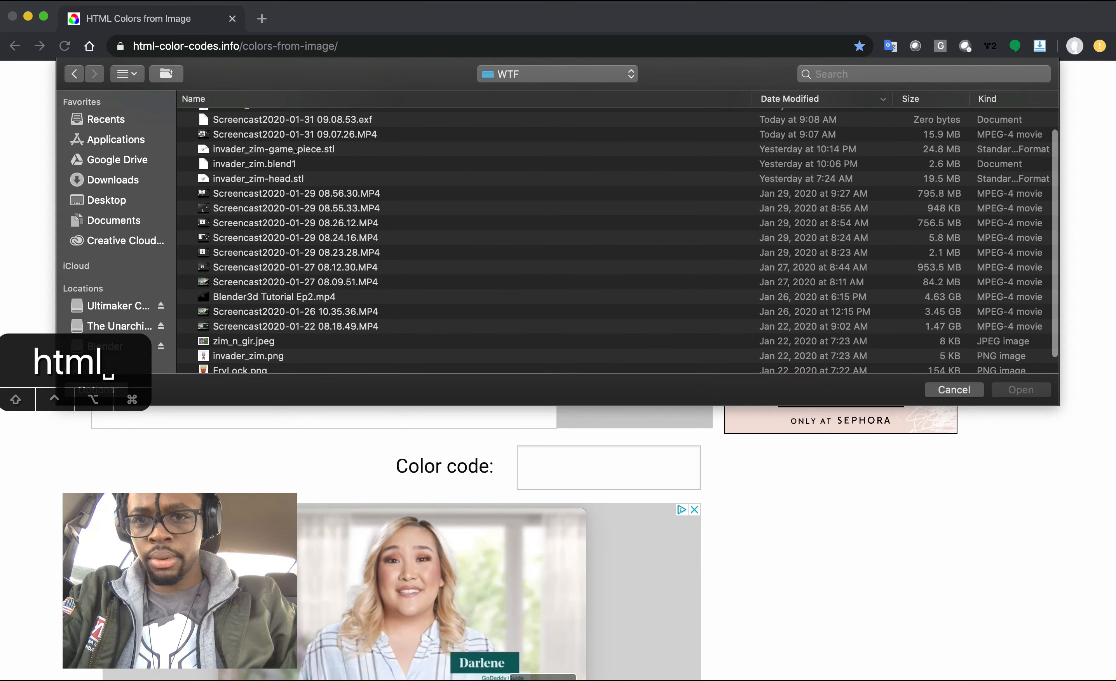
pyautogui.scroll(-2, 293, 296)
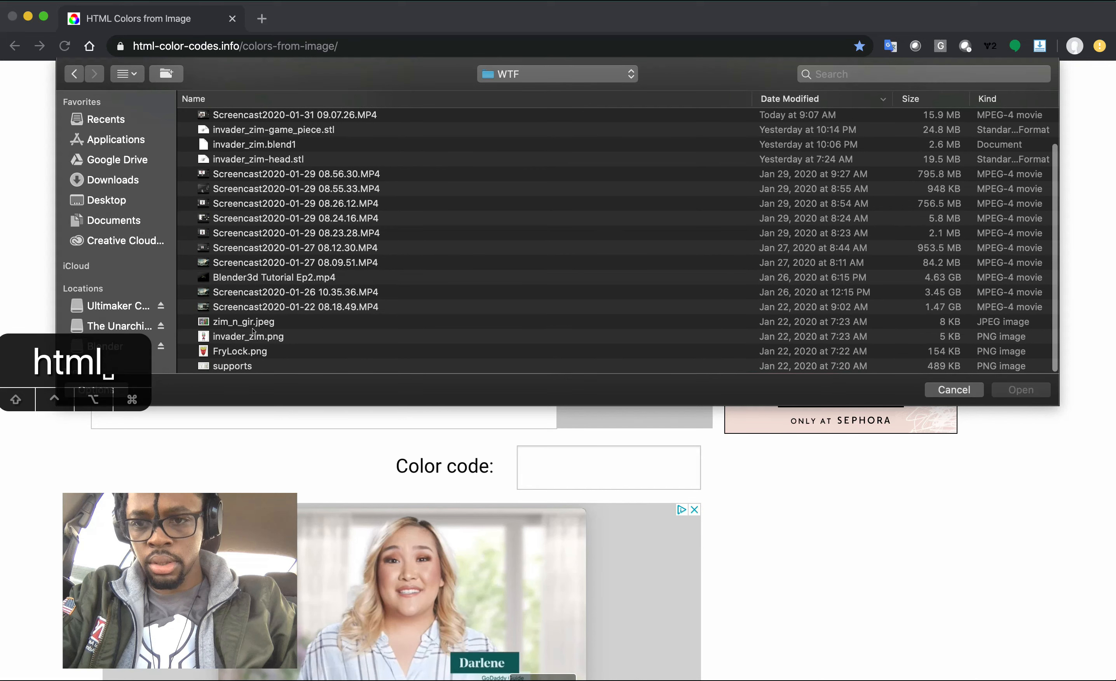
pyautogui.scroll(1, 259, 324)
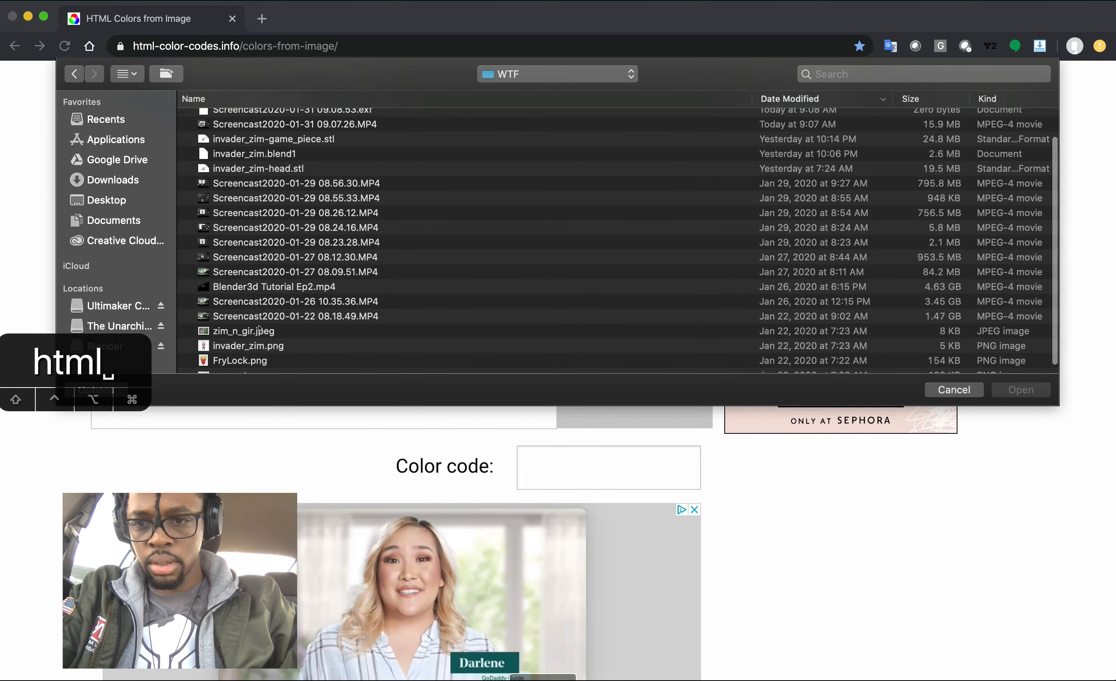
pyautogui.doubleClick(256, 345)
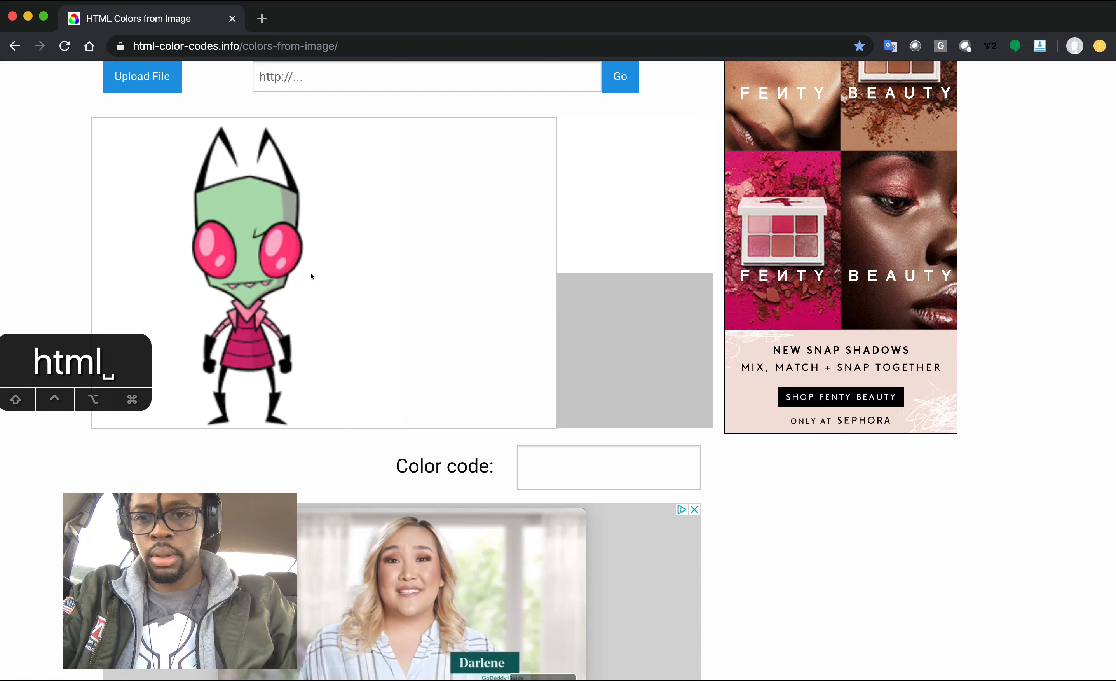
# - Sample the collar's pink in the uploaded image, select its color code F77DAC, and switch back to Blender
pyautogui.click(248, 312)
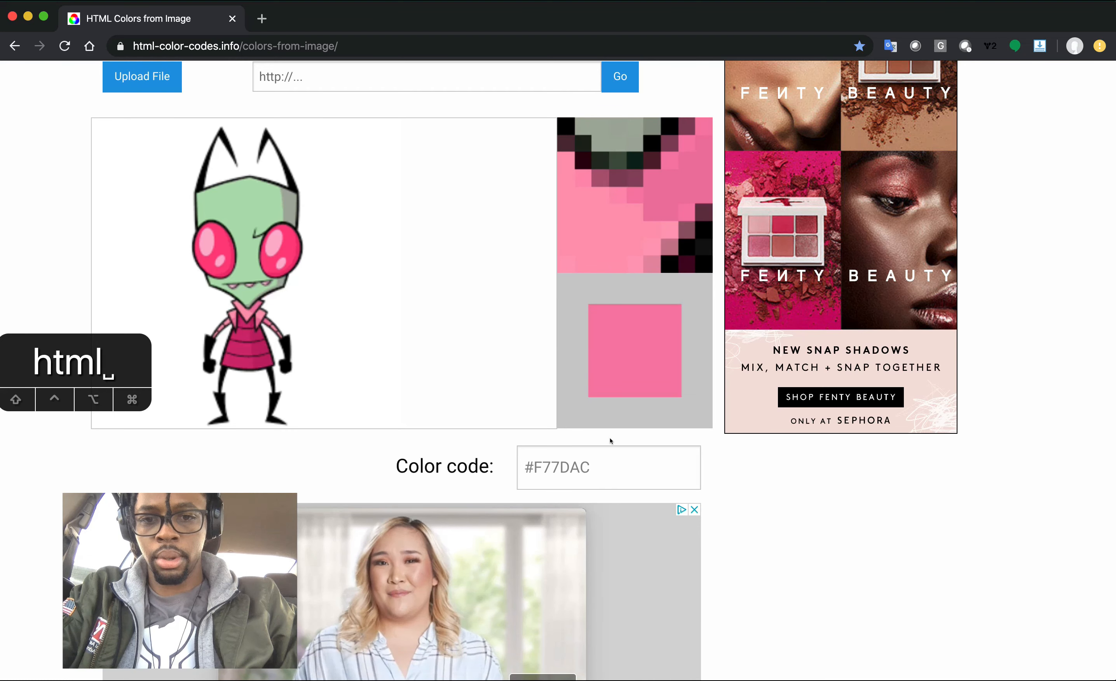
pyautogui.doubleClick(576, 466)
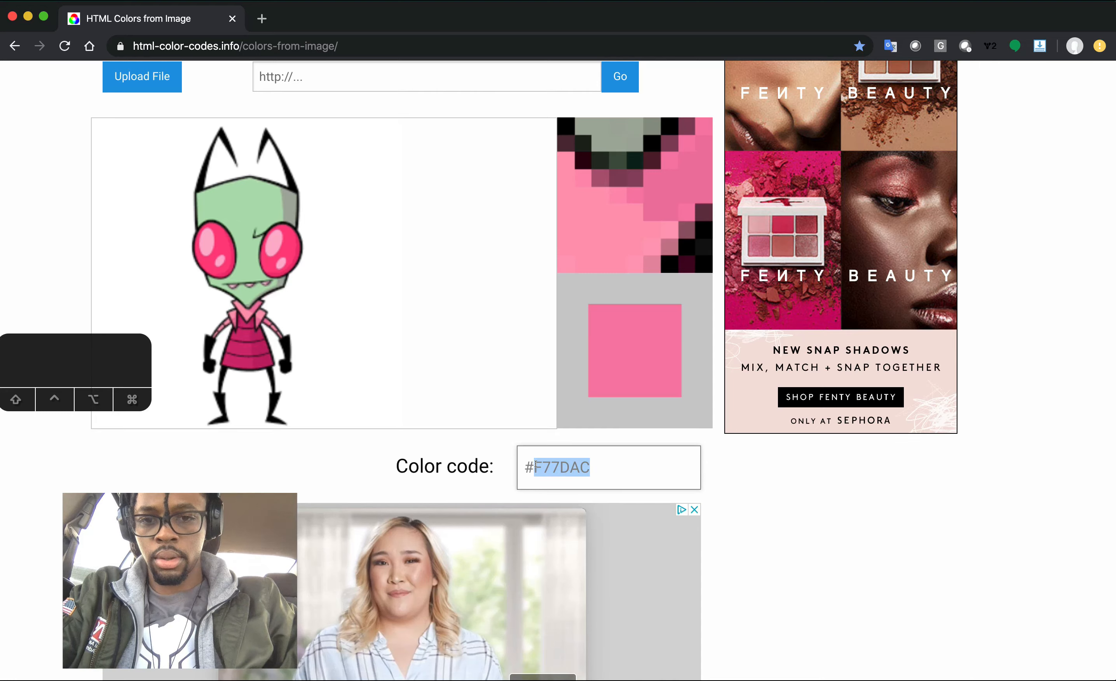
pyautogui.hotkey('ctrl', 'Up')
pyautogui.click(404, 297)
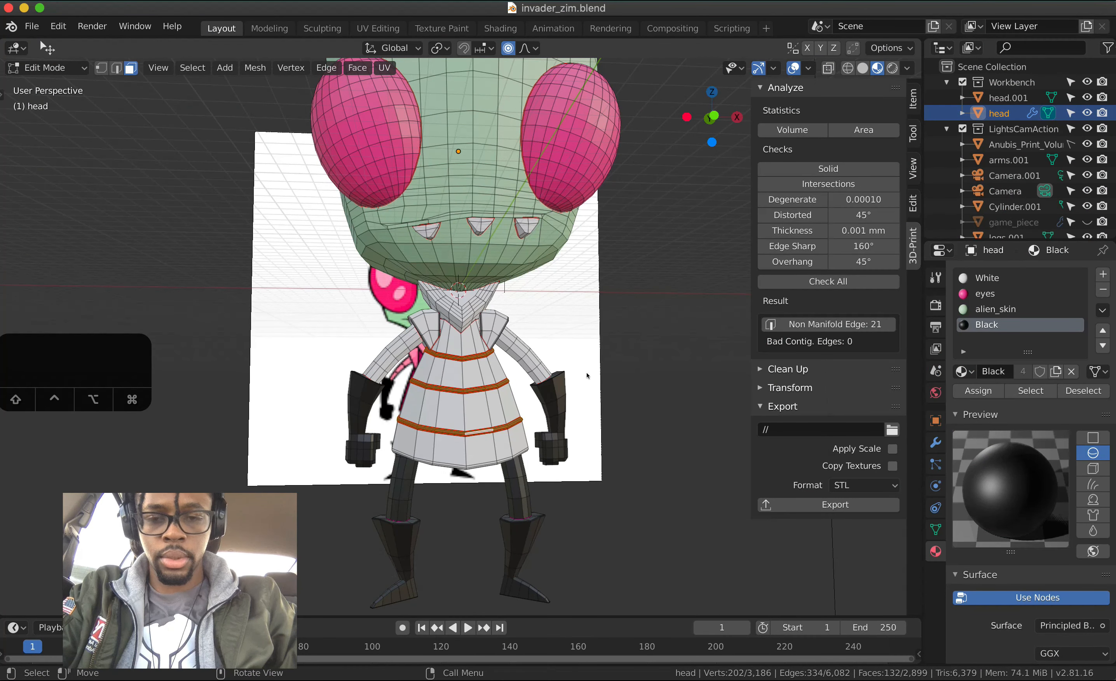
# - Select the collar, both shoulder puffs and both sleeves as linked parts
pyautogui.moveTo(587, 376); pyautogui.dragTo(453, 339, button='middle')
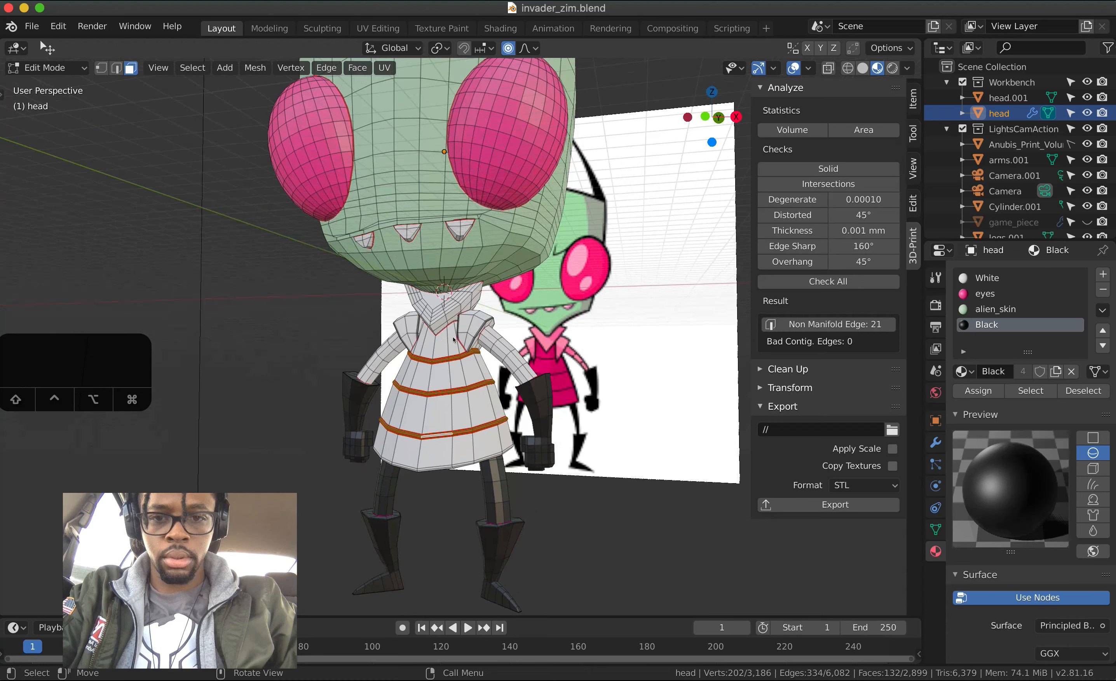
pyautogui.click(442, 308)
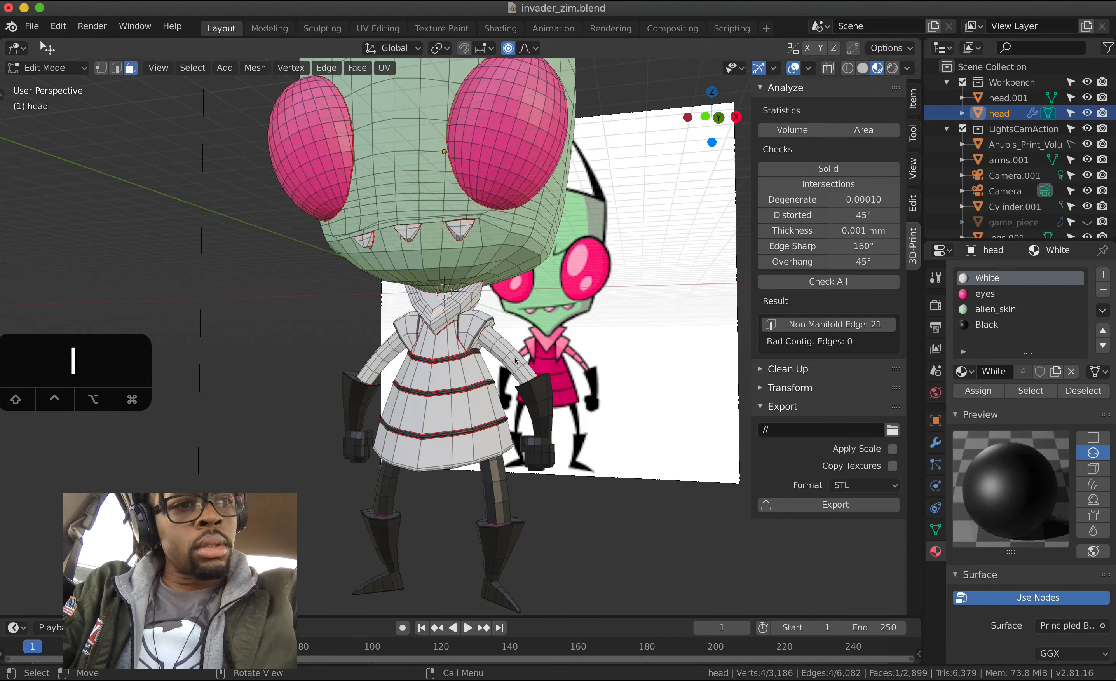
pyautogui.hotkey('ctrl', 'l')
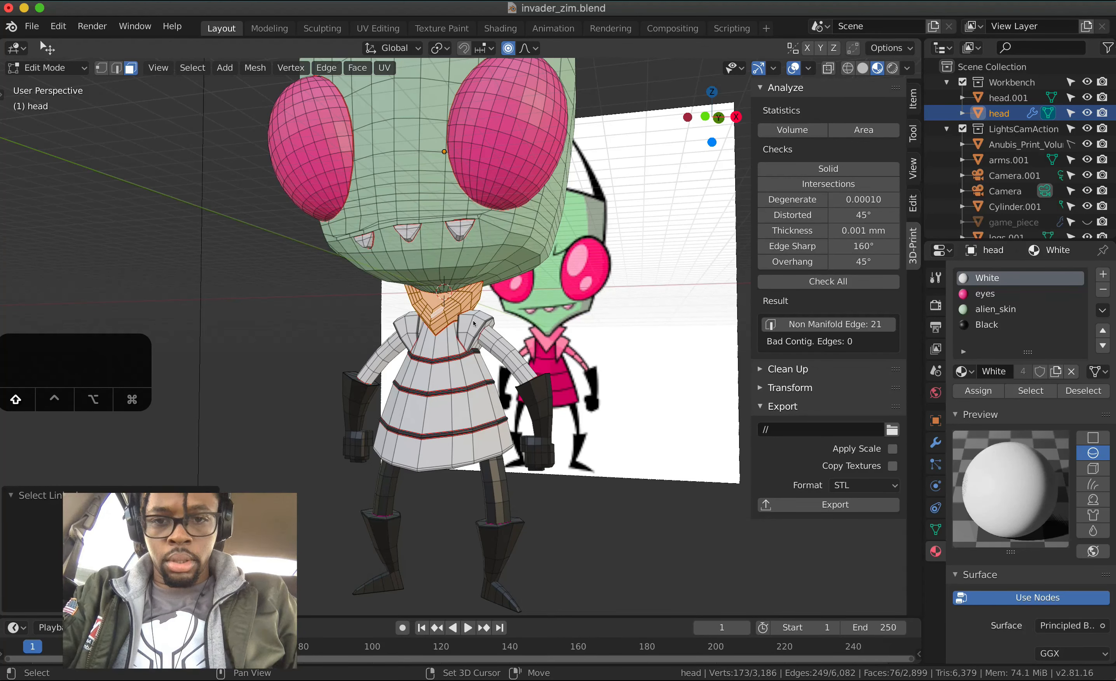
pyautogui.press('l')
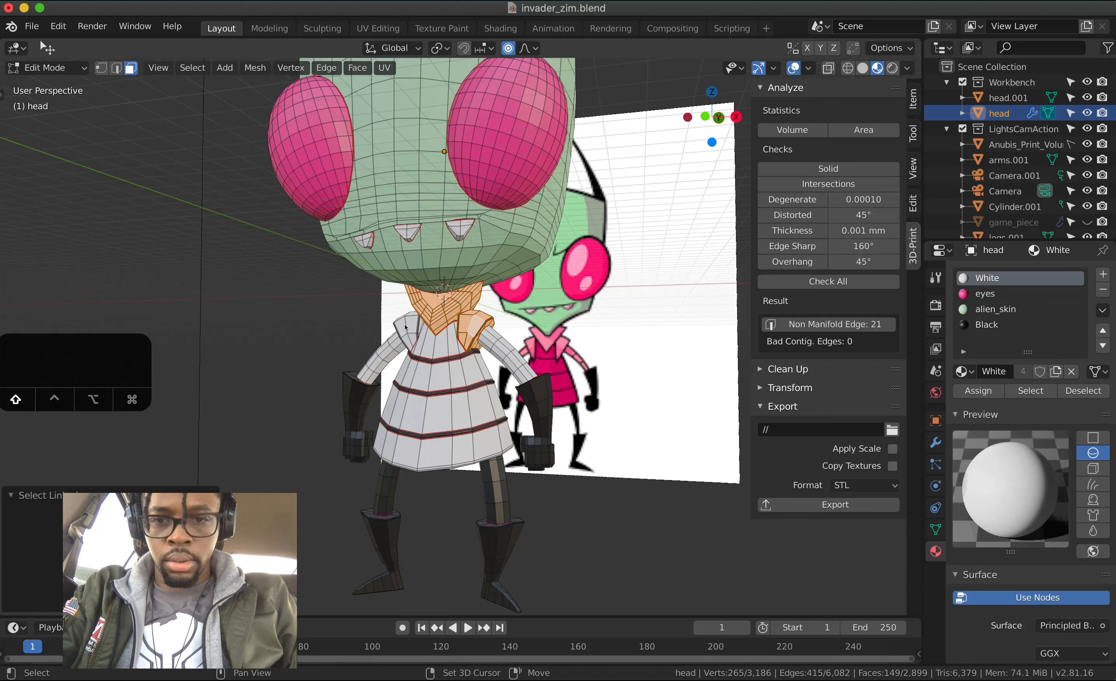
pyautogui.press('l')
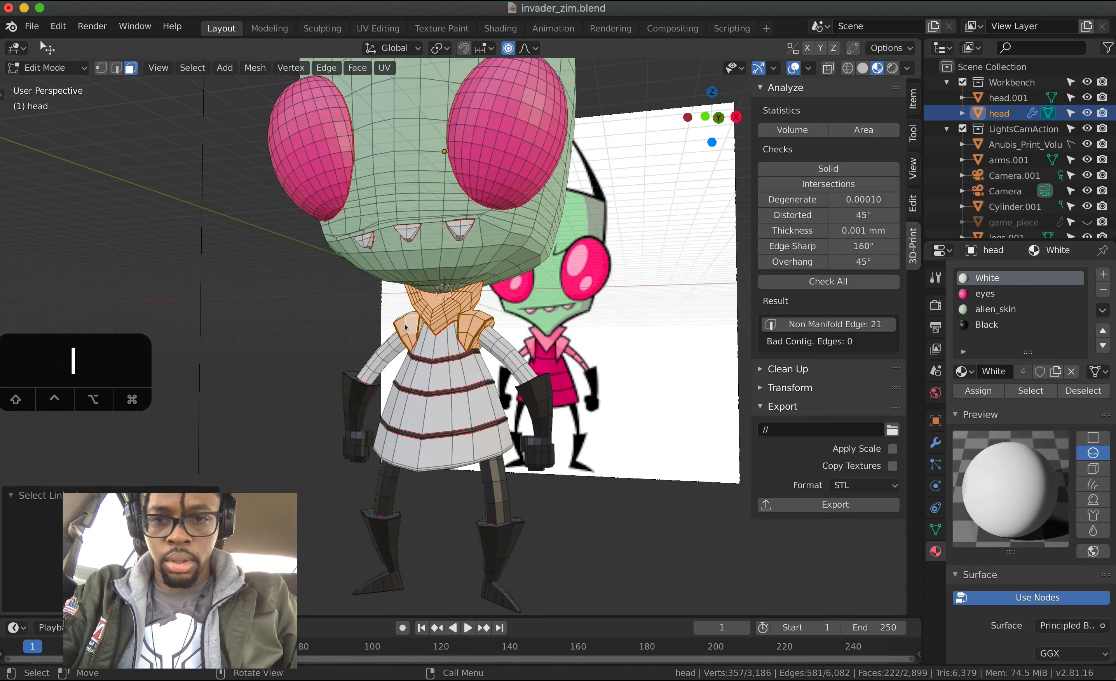
pyautogui.keyDown('shift'); pyautogui.click(503, 350); pyautogui.keyUp('shift')
pyautogui.press('l')
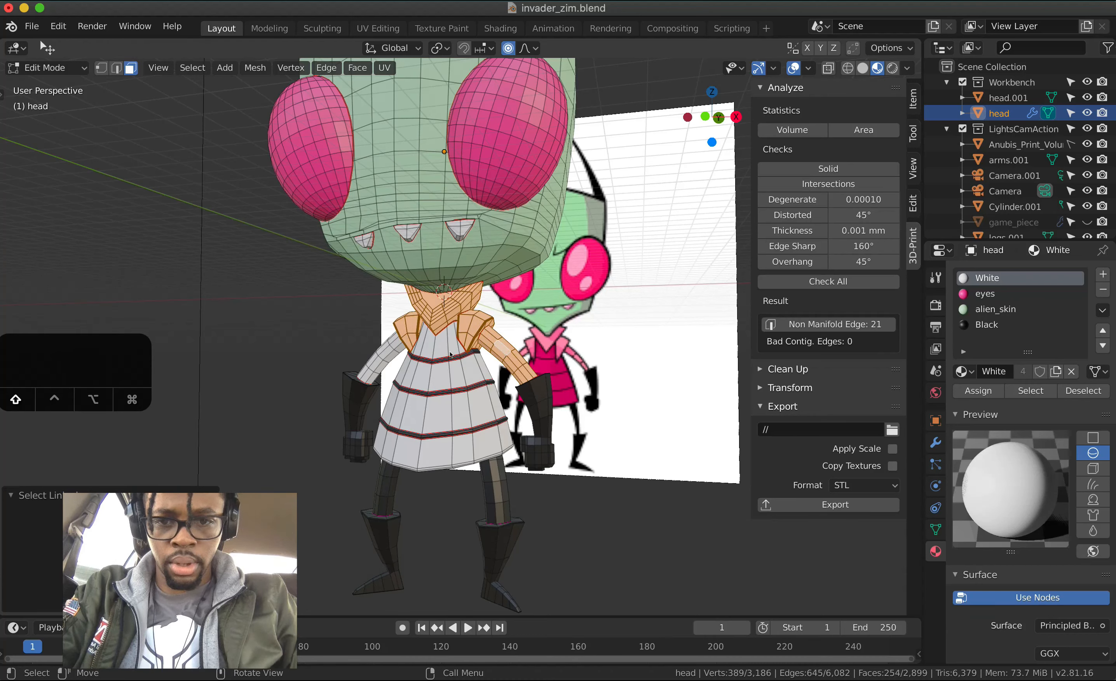
pyautogui.keyDown('shift'); pyautogui.click(382, 353); pyautogui.keyUp('shift')
pyautogui.press('l')
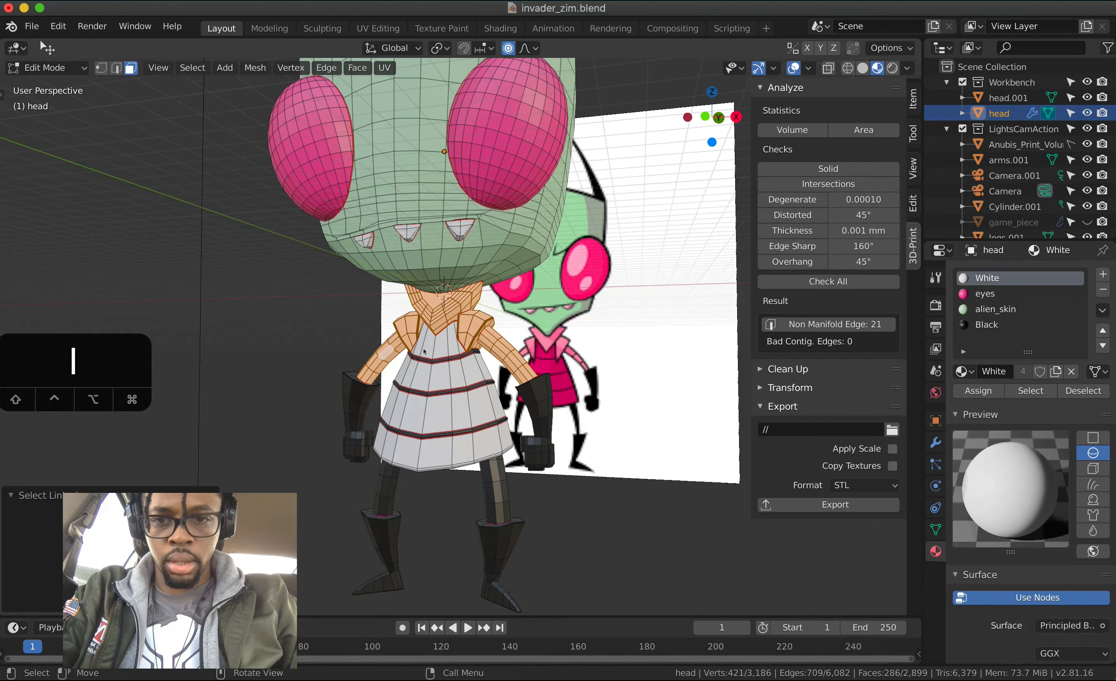
# - Add a material slot to the head object and create a new material in it
pyautogui.hscroll(5, 640, 324)
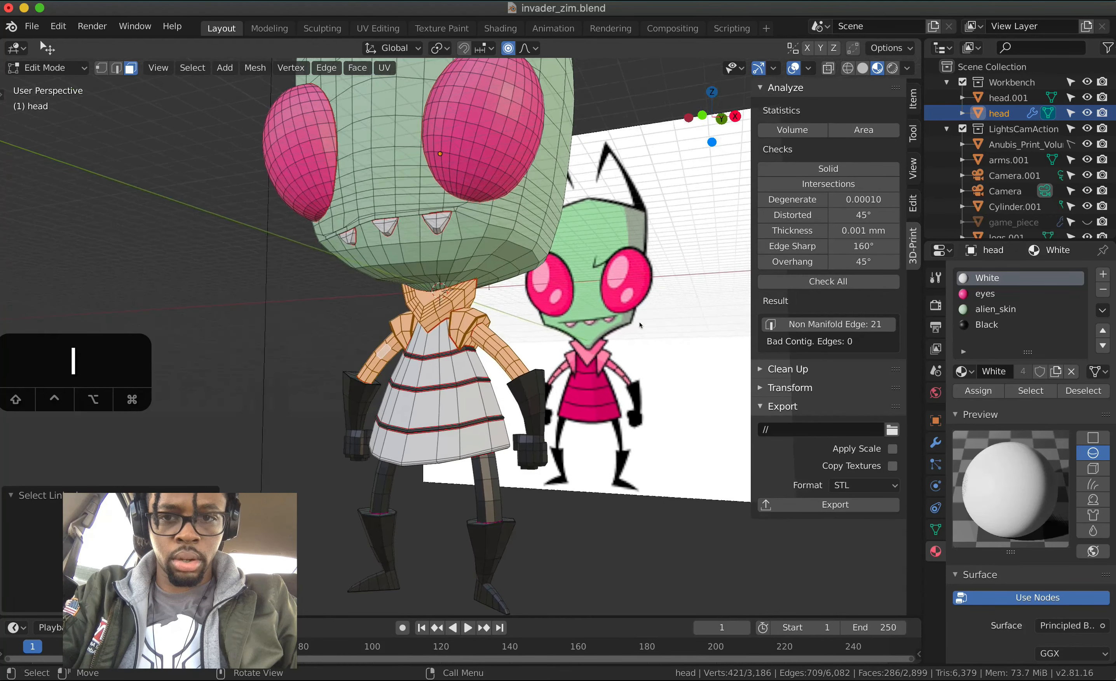
pyautogui.hscroll(-3, 648, 324)
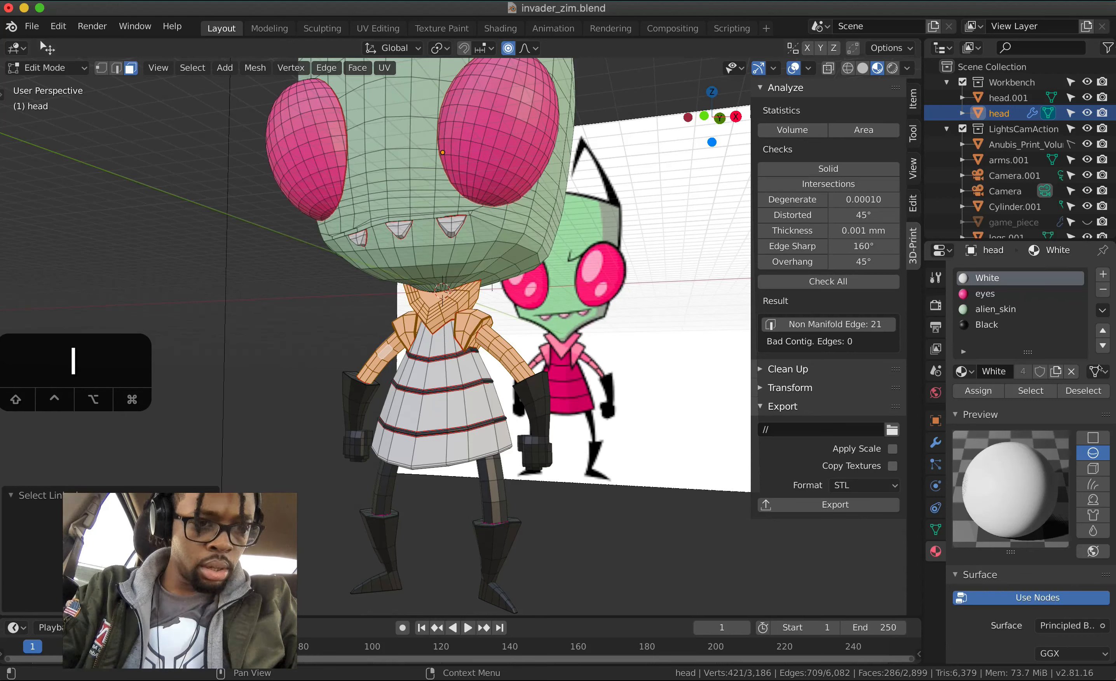
pyautogui.click(1103, 274)
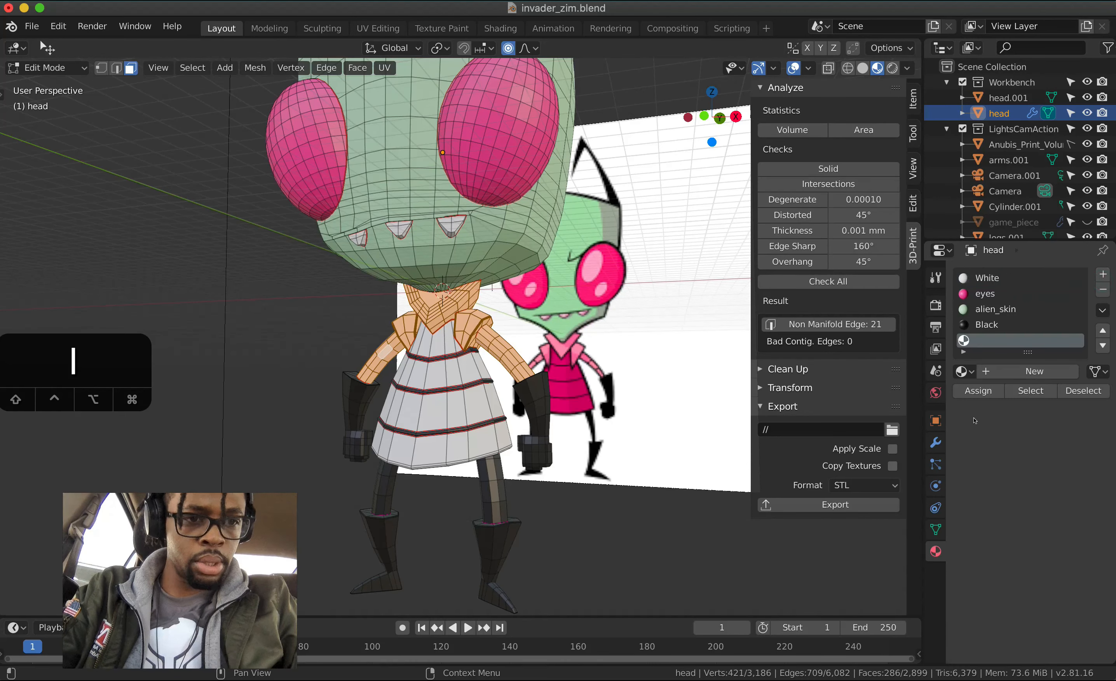
pyautogui.click(1001, 371)
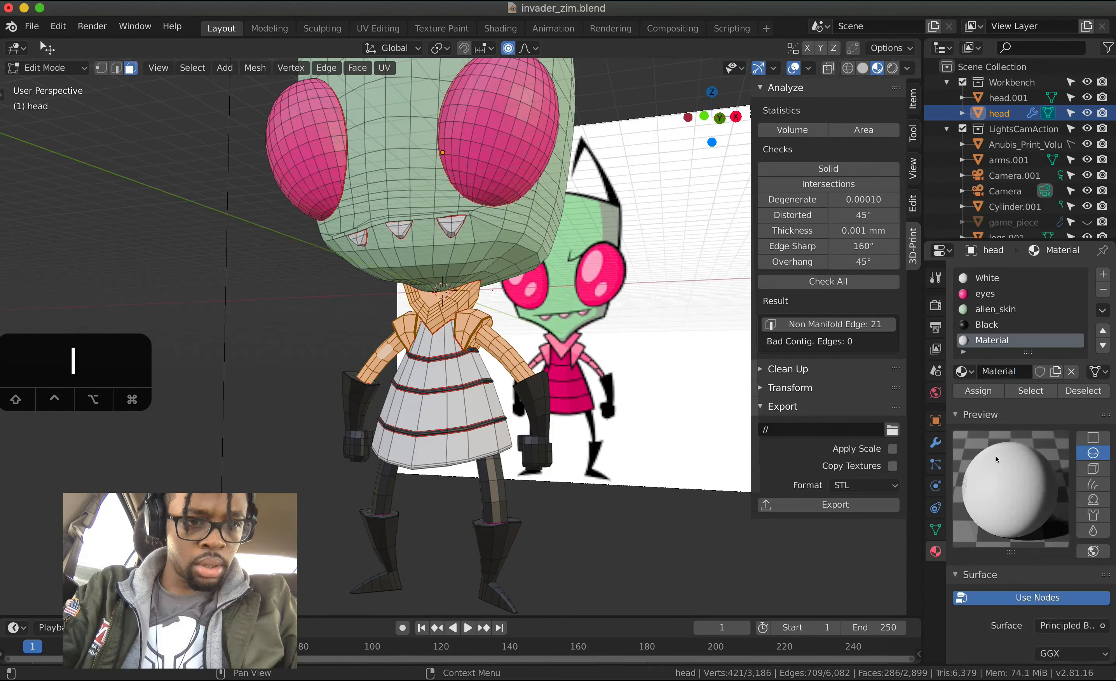
# - Set the new material's base color to hex F77DAC
pyautogui.scroll(-3, 1020, 559)
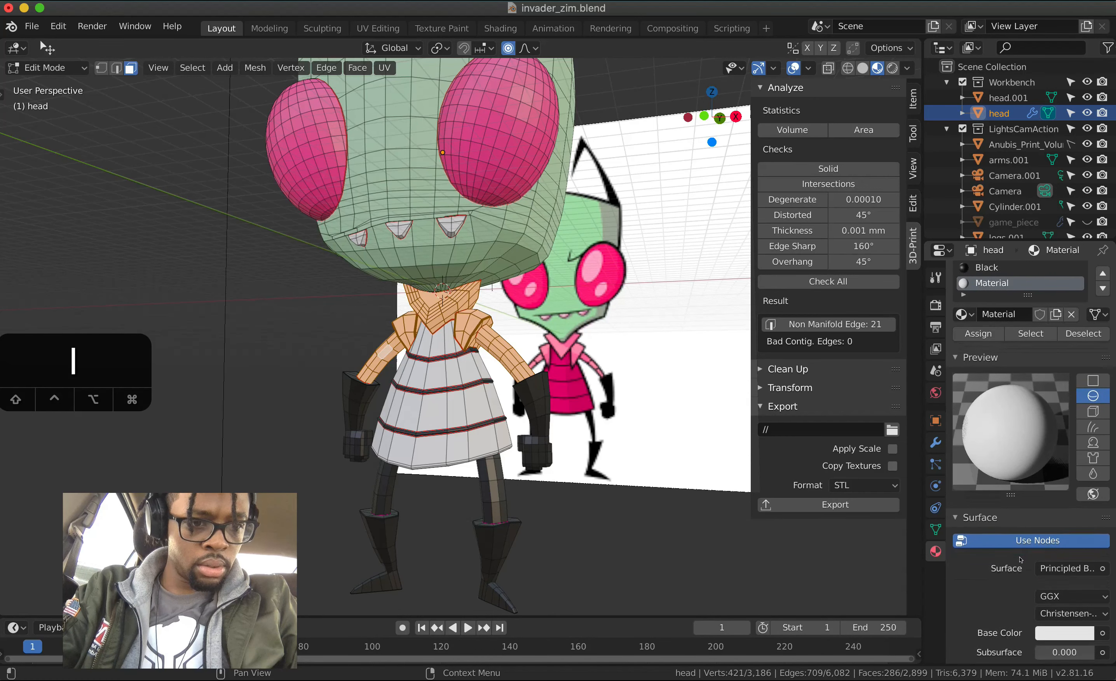
pyautogui.click(1039, 620)
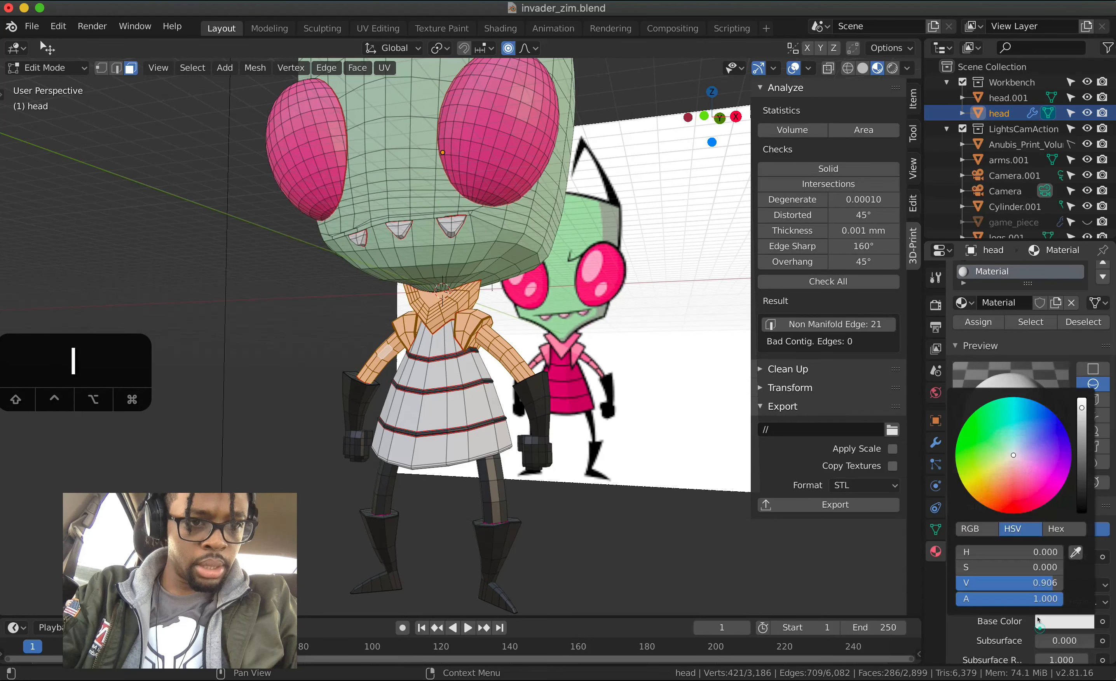
pyautogui.click(1054, 530)
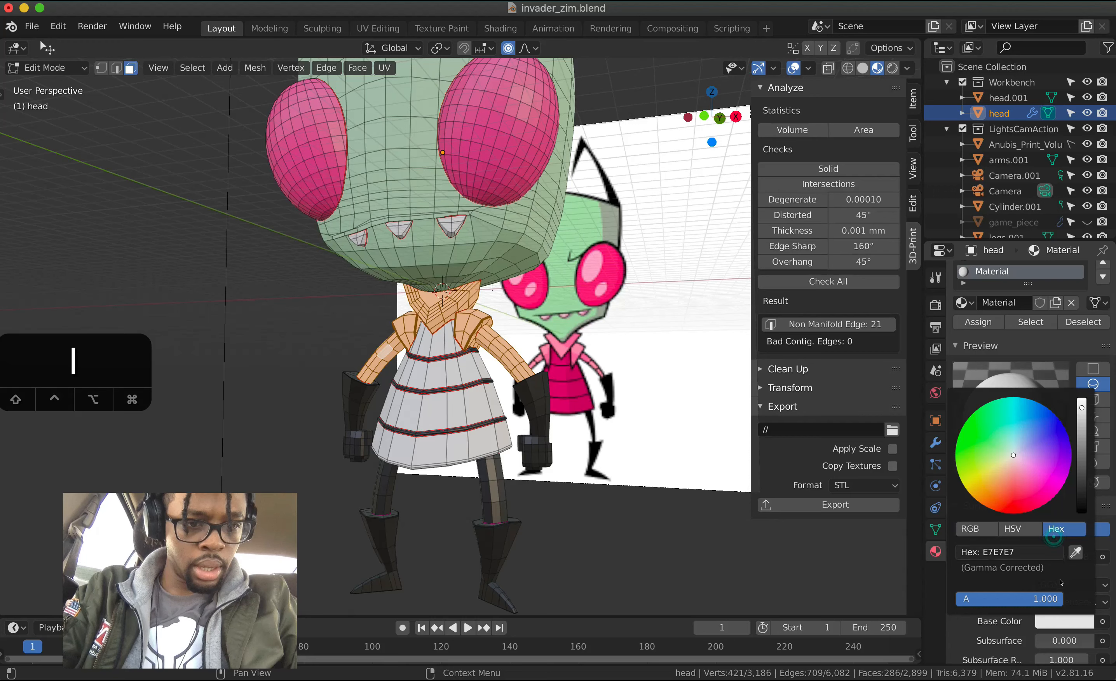
pyautogui.click(1002, 551)
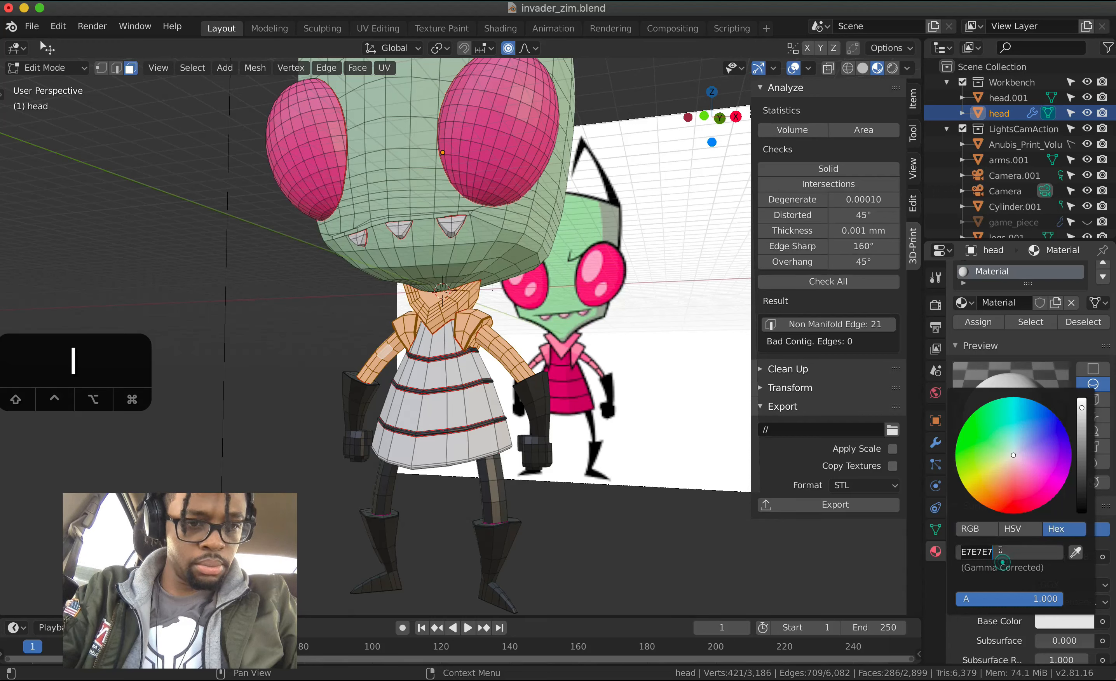
pyautogui.click(1001, 550)
pyautogui.write('F')
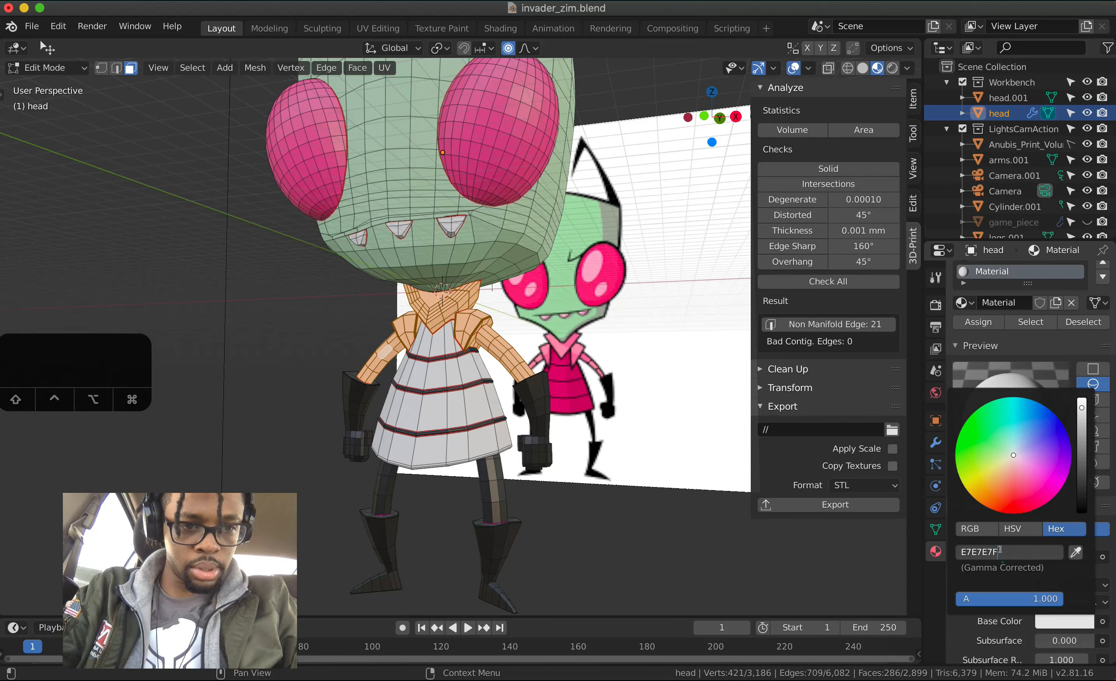
pyautogui.press('BackSpace')
pyautogui.press('BackSpace')
pyautogui.press('BackSpace')
pyautogui.press('BackSpace')
pyautogui.press('BackSpace')
pyautogui.press('BackSpace')
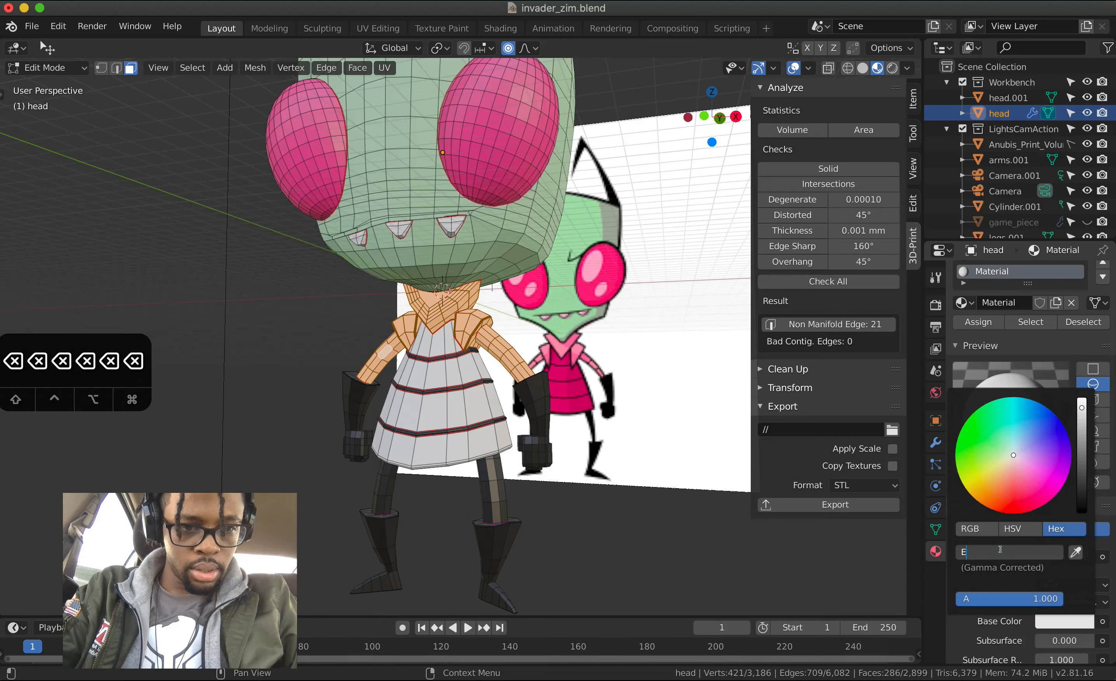
pyautogui.write('F77DAC')
pyautogui.press('Return')
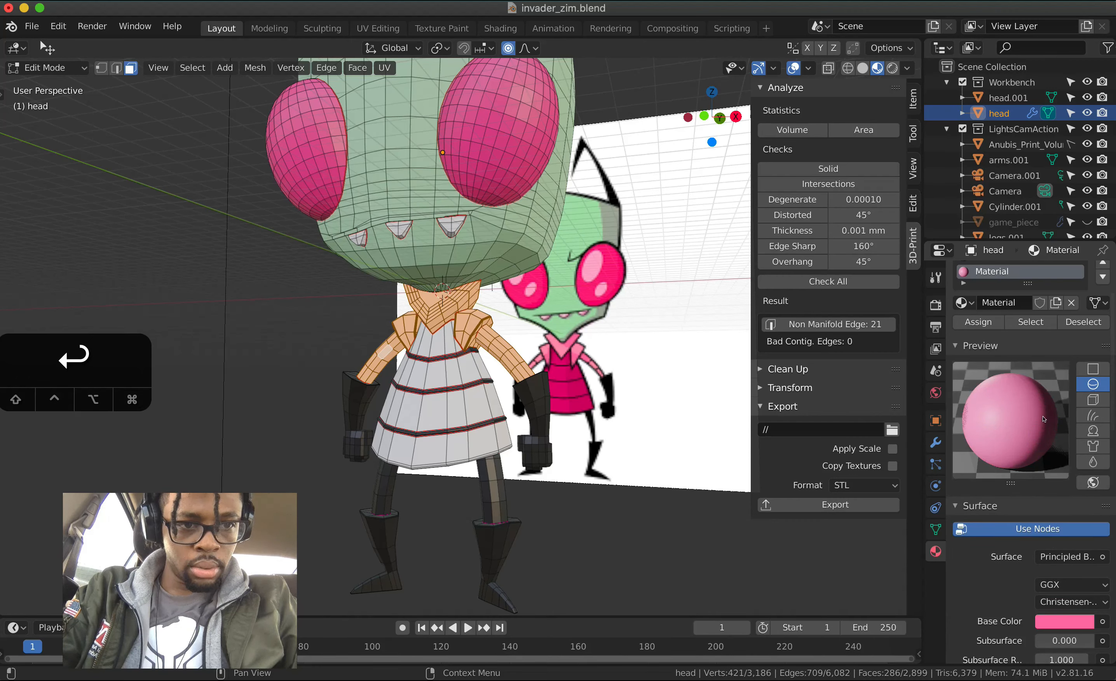
# - Rename the new material collar_soft_pink and assign it to the selected collar, shoulder puffs and sleeves
pyautogui.scroll(1, 1044, 418)
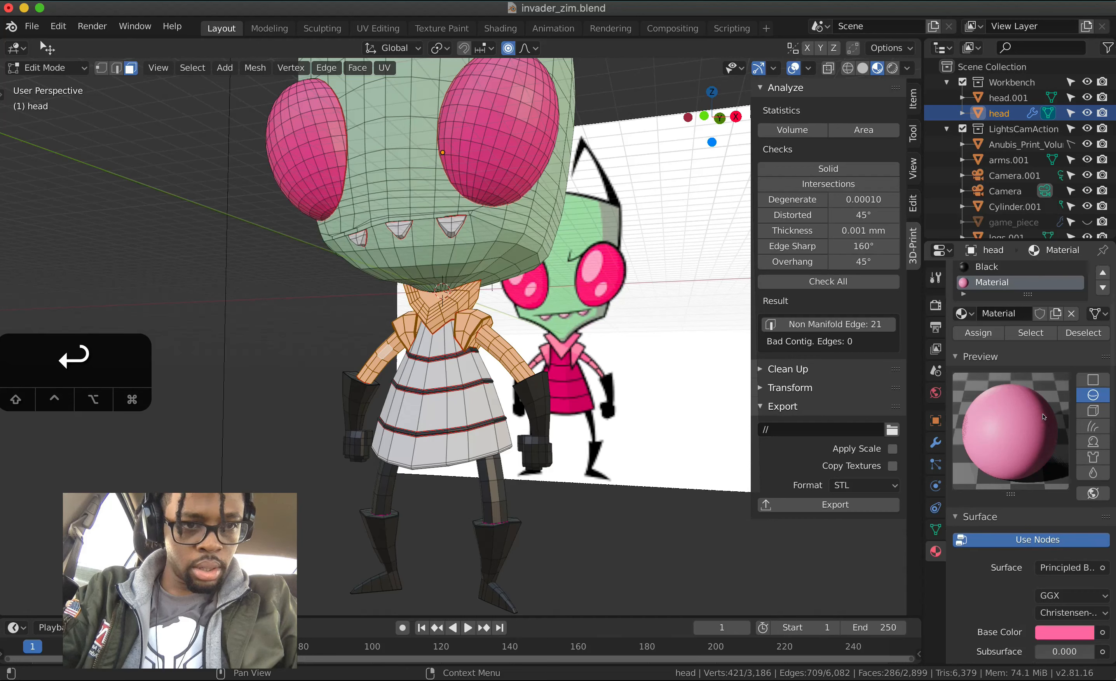
pyautogui.doubleClick(991, 281)
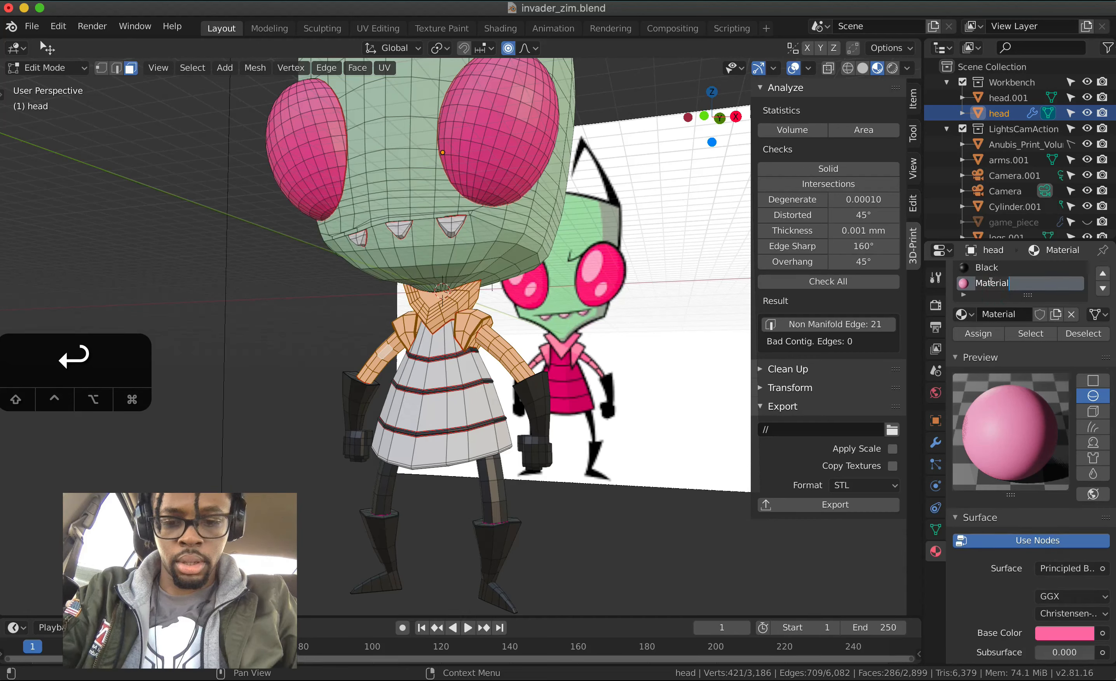
pyautogui.write('collar')
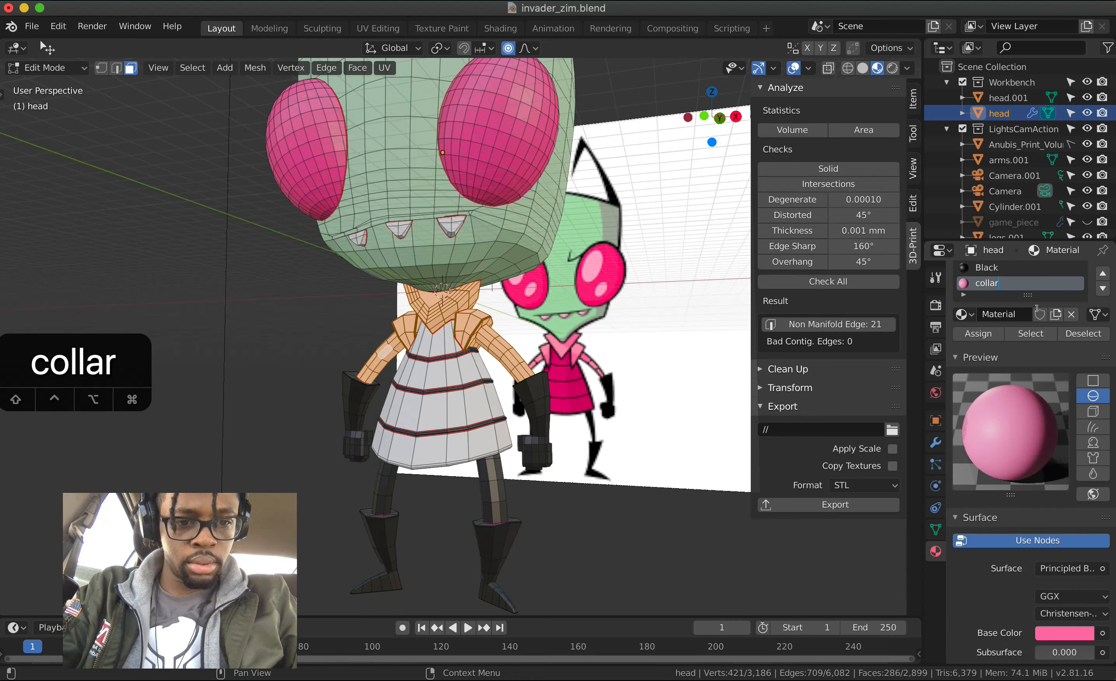
pyautogui.write('_poff')
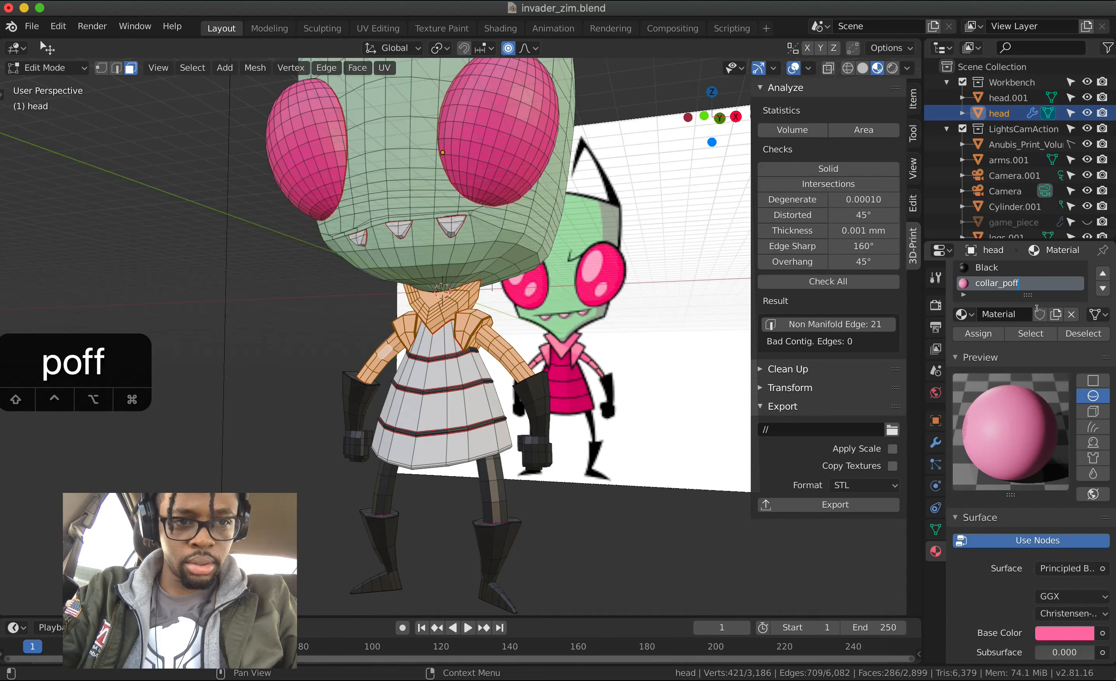
pyautogui.press('BackSpace')
pyautogui.press('BackSpace')
pyautogui.press('BackSpace')
pyautogui.press('BackSpace')
pyautogui.write('softp')
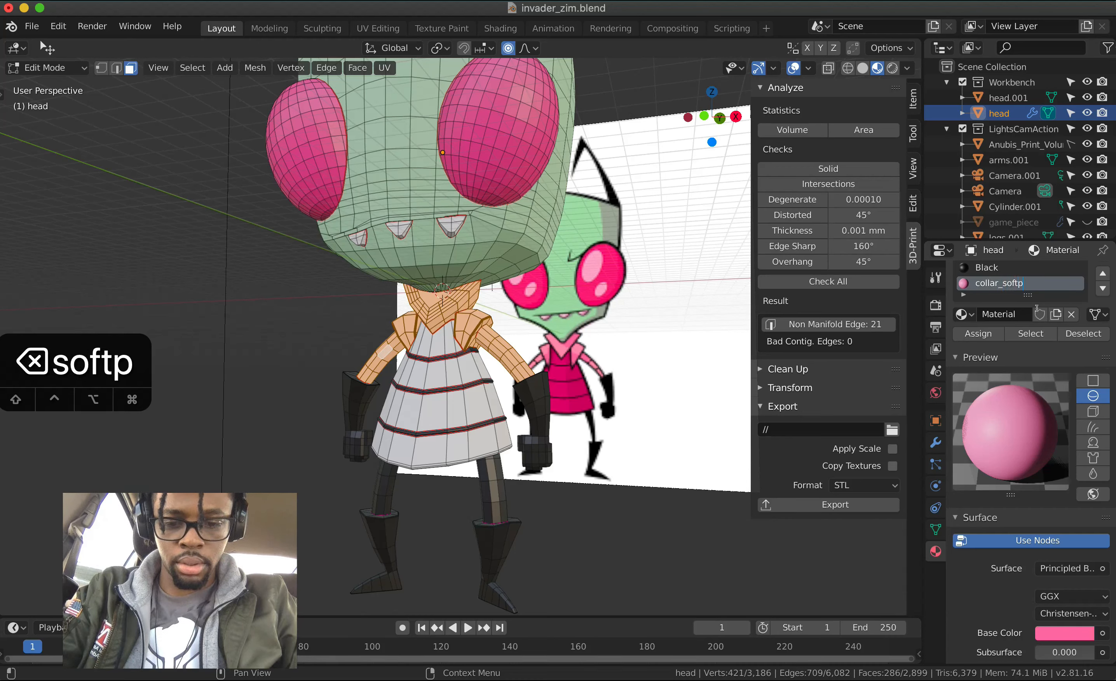
pyautogui.press('BackSpace')
pyautogui.write('_pink')
pyautogui.press('Return')
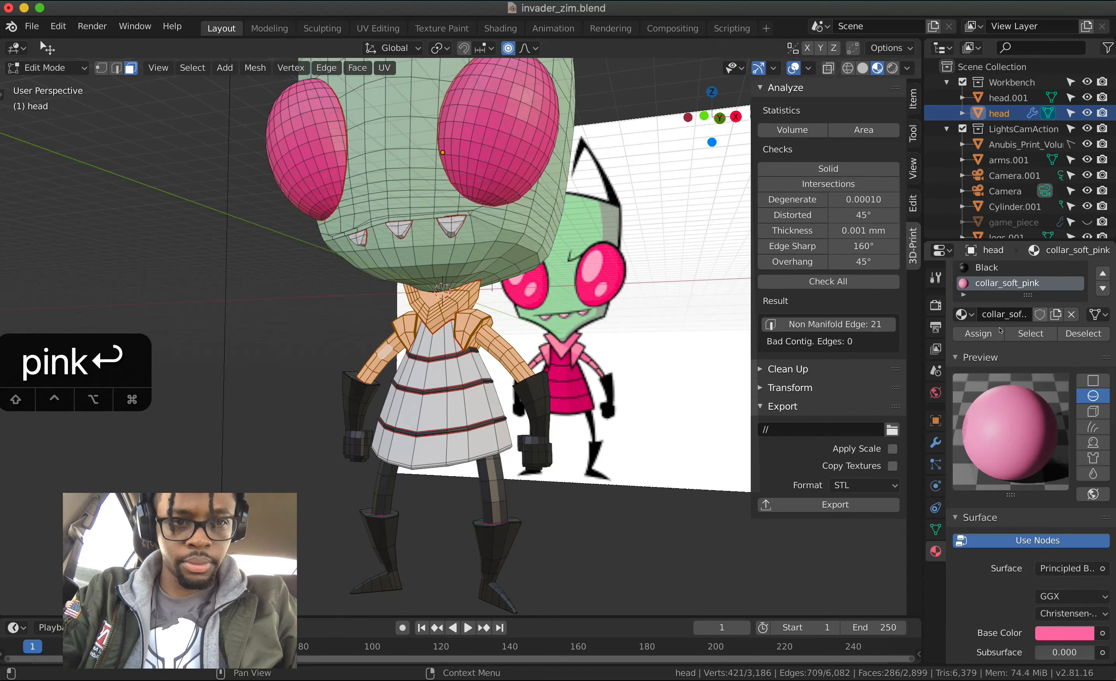
pyautogui.click(987, 335)
pyautogui.moveTo(501, 404); pyautogui.dragTo(619, 355, button='middle')
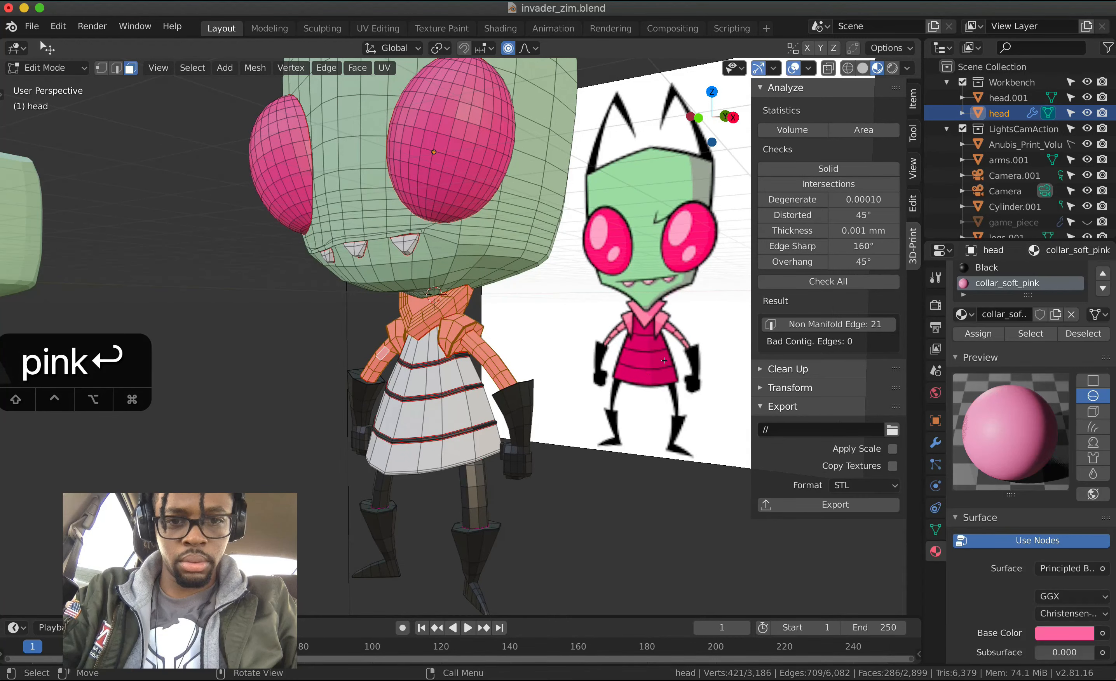
# - Switch to the browser, sample the dress's magenta in the uploaded image, copy its color code D02A74, and return to Blender
pyautogui.hotkey('ctrl', 'Up')
pyautogui.click(448, 304)
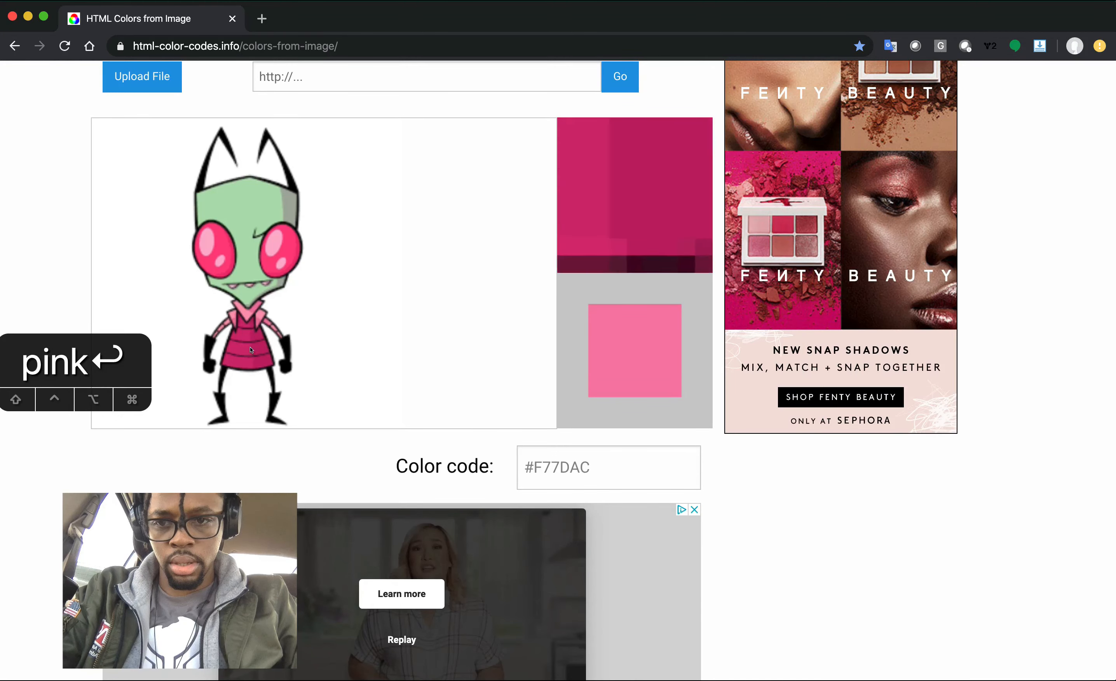
pyautogui.click(251, 349)
pyautogui.moveTo(591, 463); pyautogui.dragTo(534, 467)
pyautogui.press('super+c')
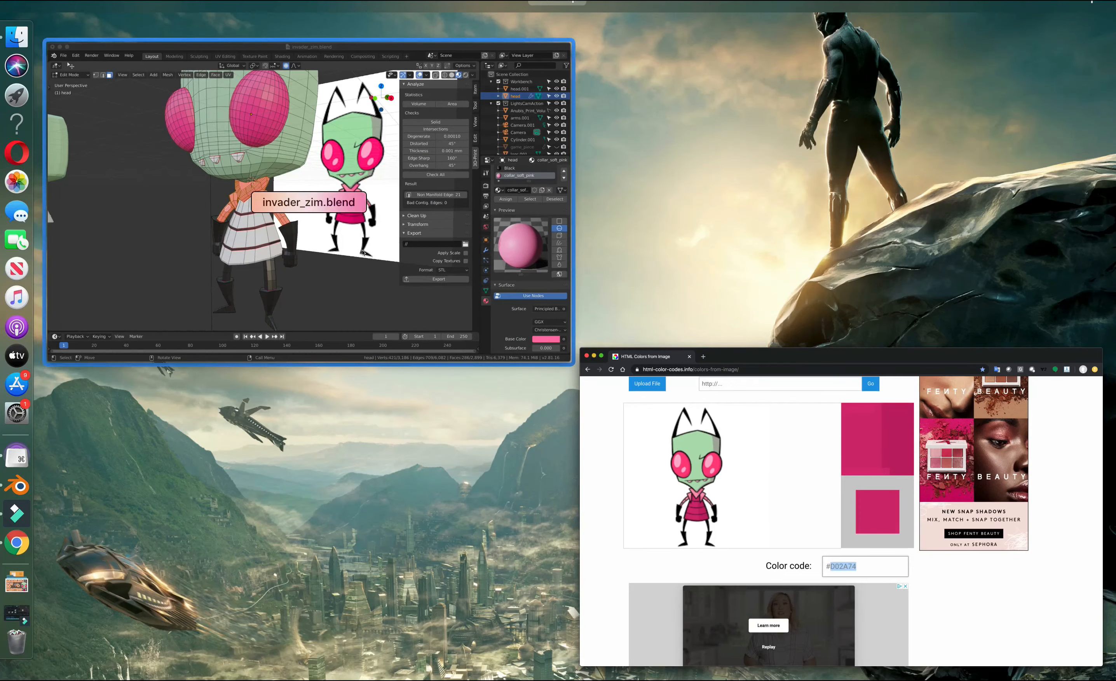
pyautogui.click(477, 307)
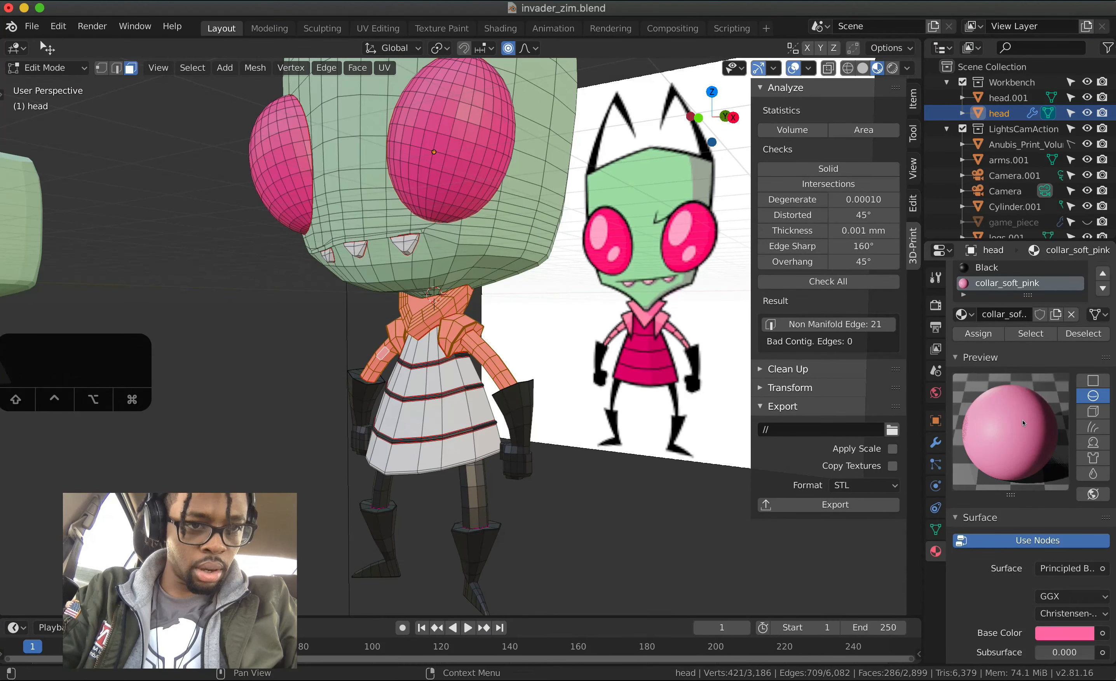
# - Select the dress's three lower bands as linked parts
pyautogui.click(436, 420)
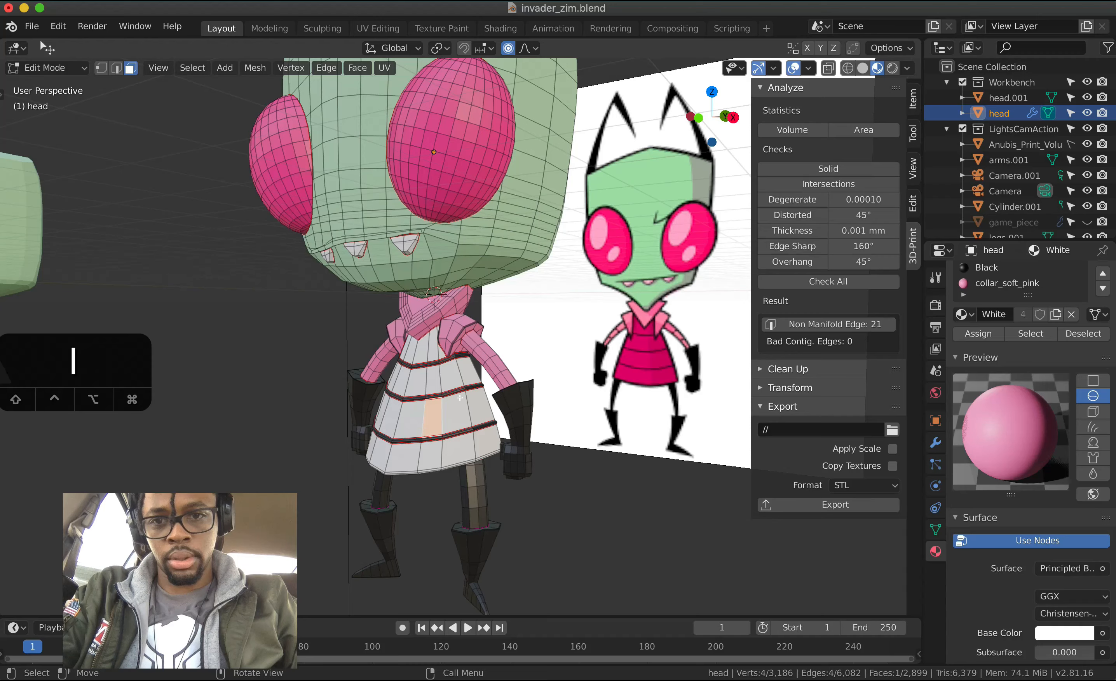
pyautogui.press('l')
pyautogui.moveTo(460, 398); pyautogui.dragTo(466, 405, button='middle')
pyautogui.click(450, 388)
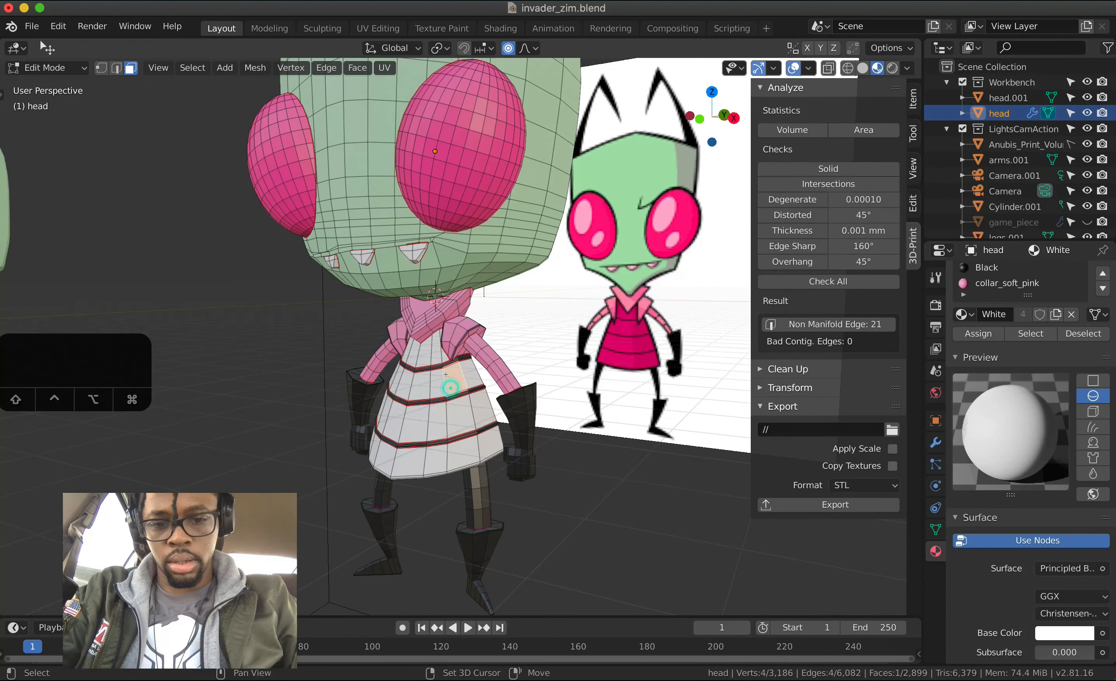
pyautogui.press('super+z')
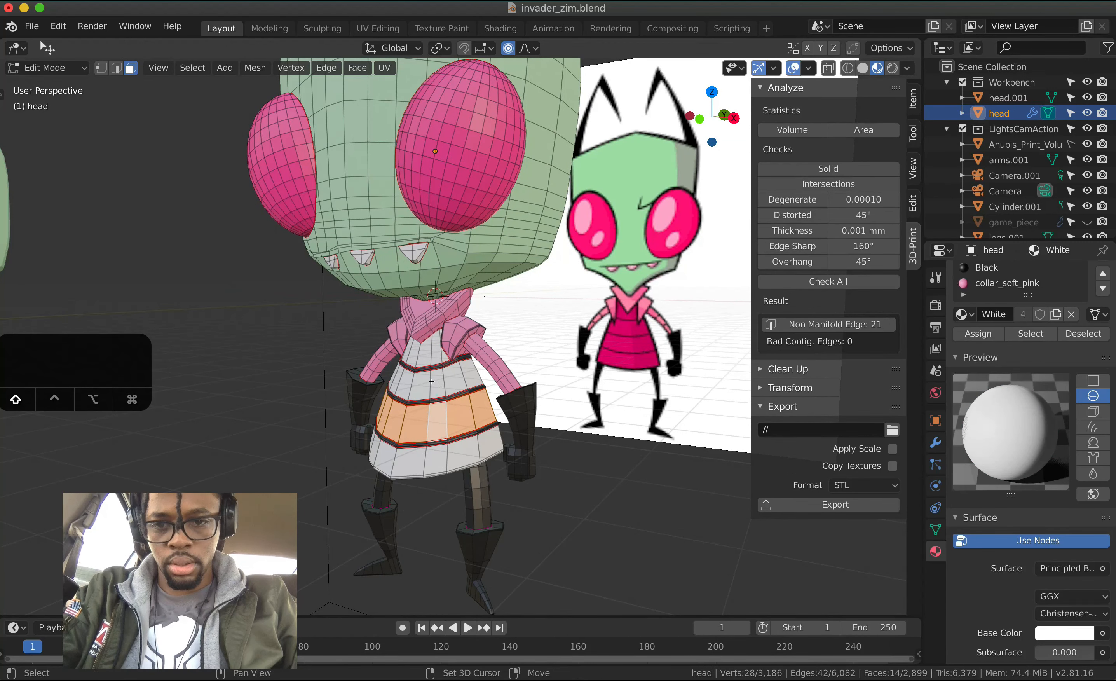
pyautogui.press('l')
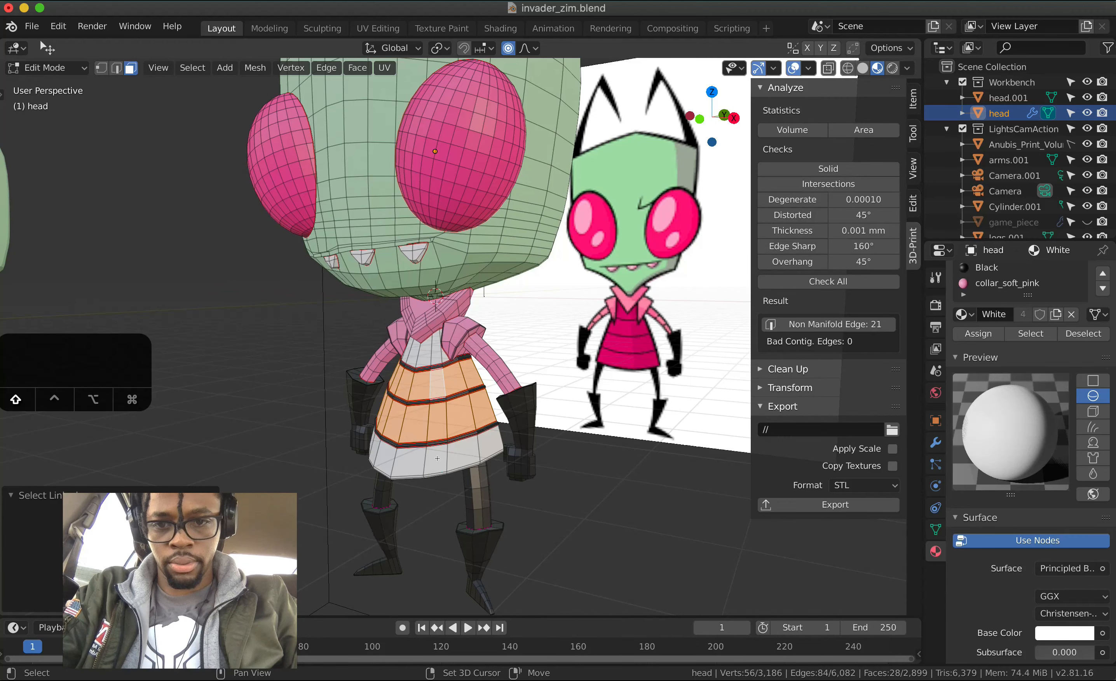
pyautogui.press('l')
# - Add the dress's upper bodice sections at the front and back to the selection as linked parts
pyautogui.keyDown('shift'); pyautogui.click(422, 340); pyautogui.keyUp('shift')
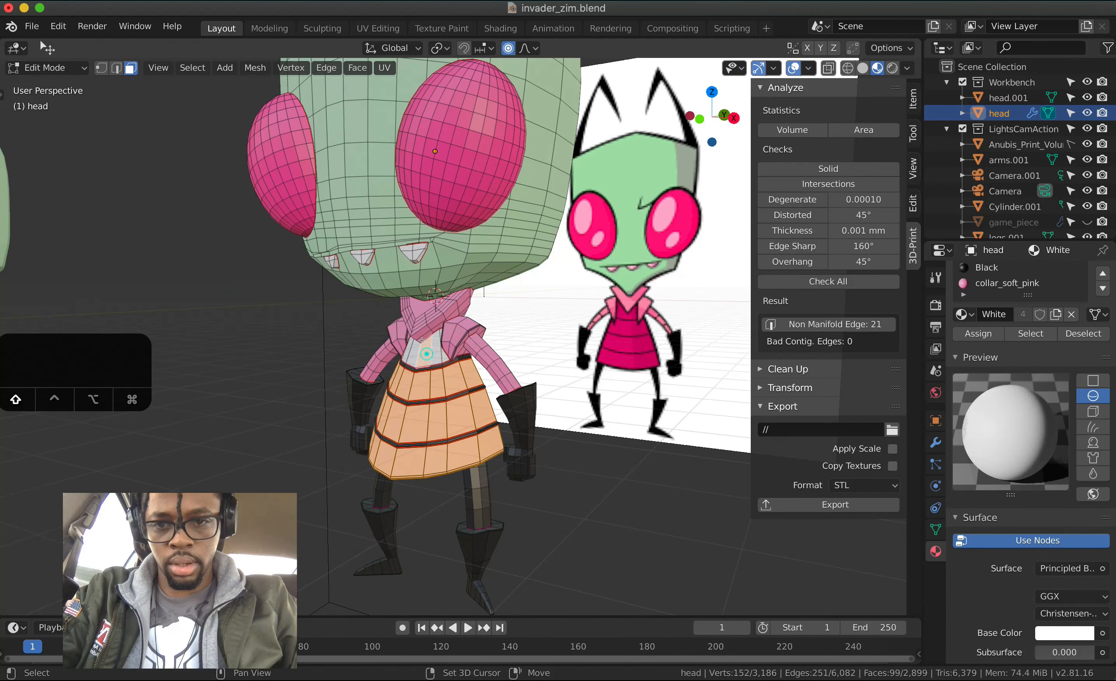
pyautogui.press('l')
pyautogui.hscroll(2, 421, 340)
pyautogui.hscroll(10, 422, 340)
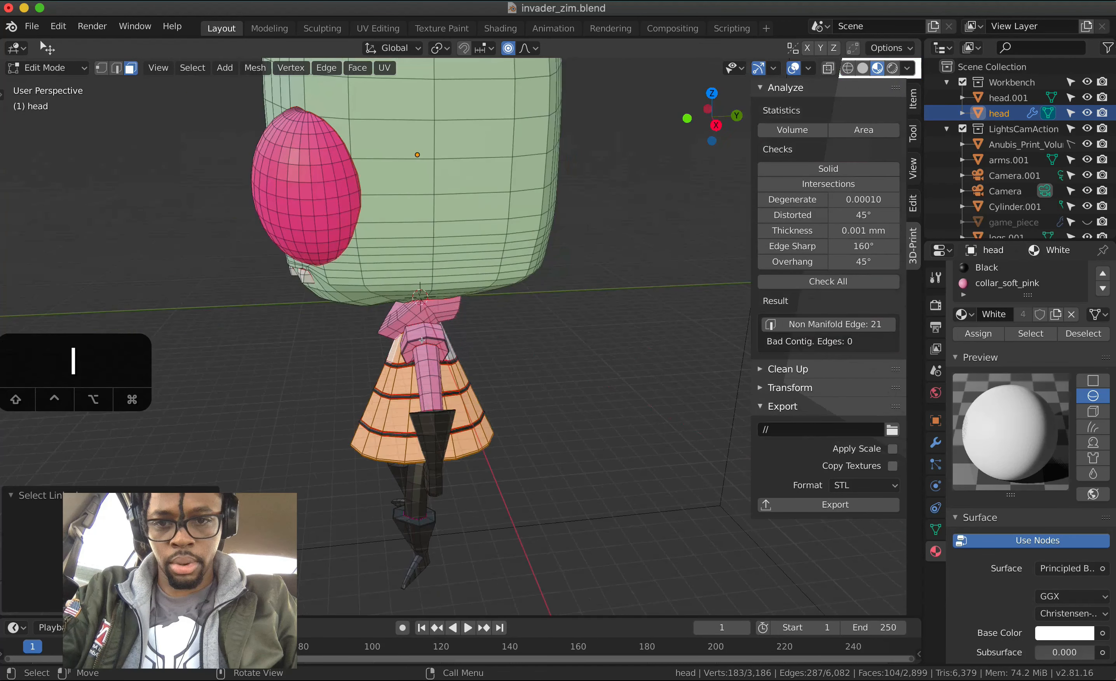
pyautogui.keyDown('shift'); pyautogui.click(445, 337); pyautogui.keyUp('shift')
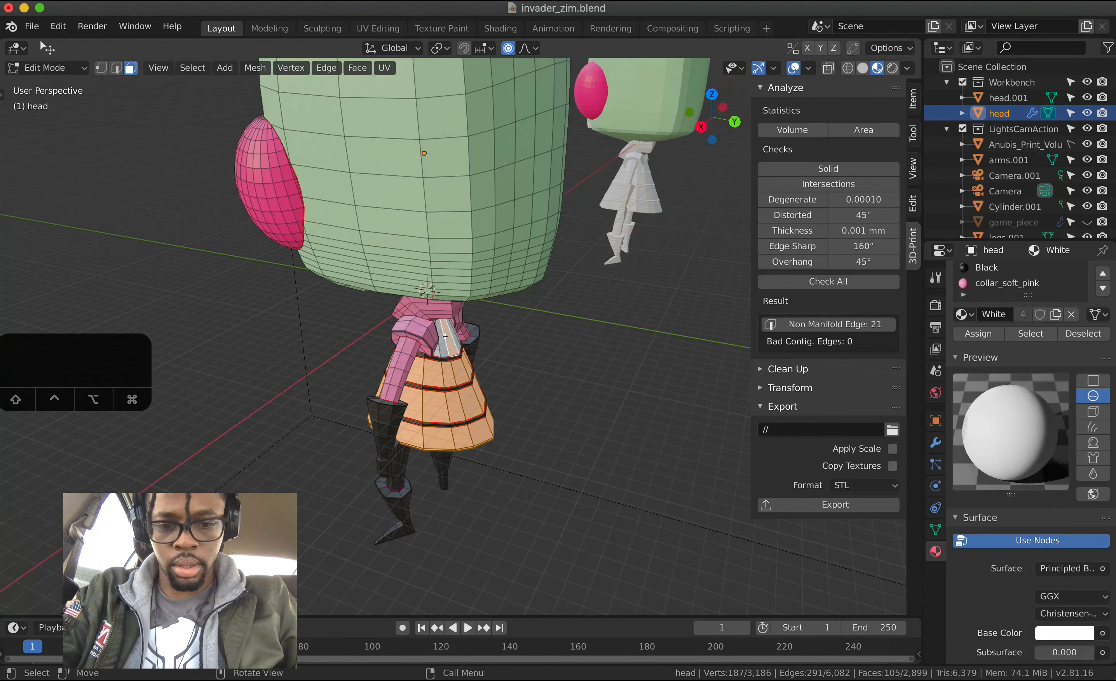
pyautogui.press('l')
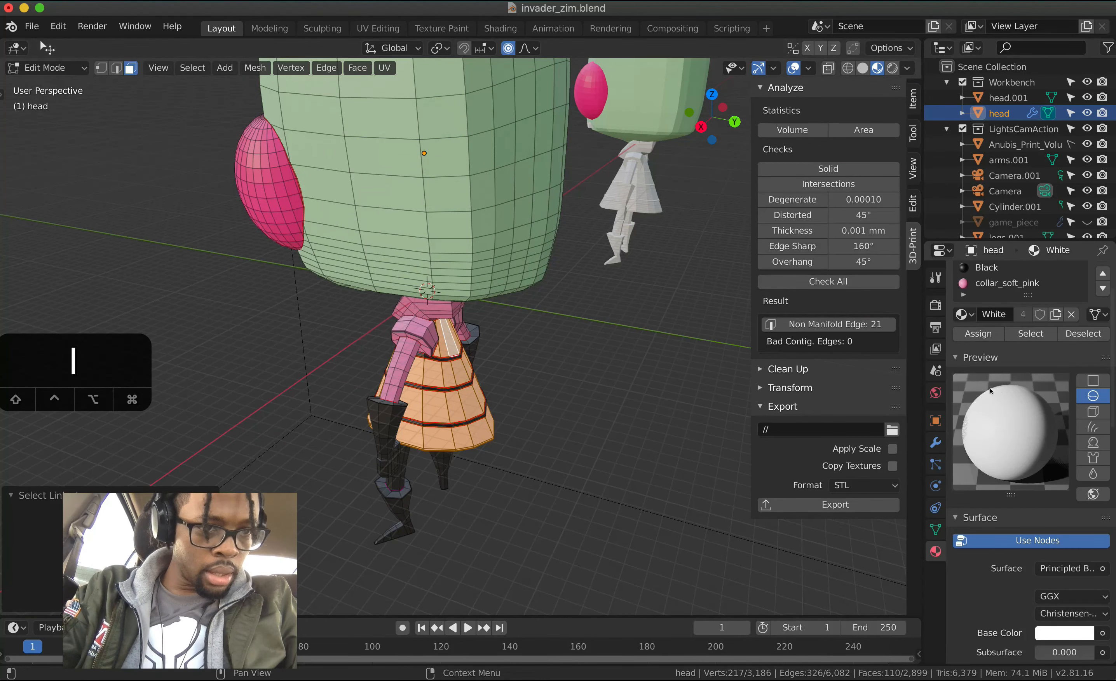
# - Copy the color code D02A74 again from the browser and set the White material's base color to it
pyautogui.click(989, 335)
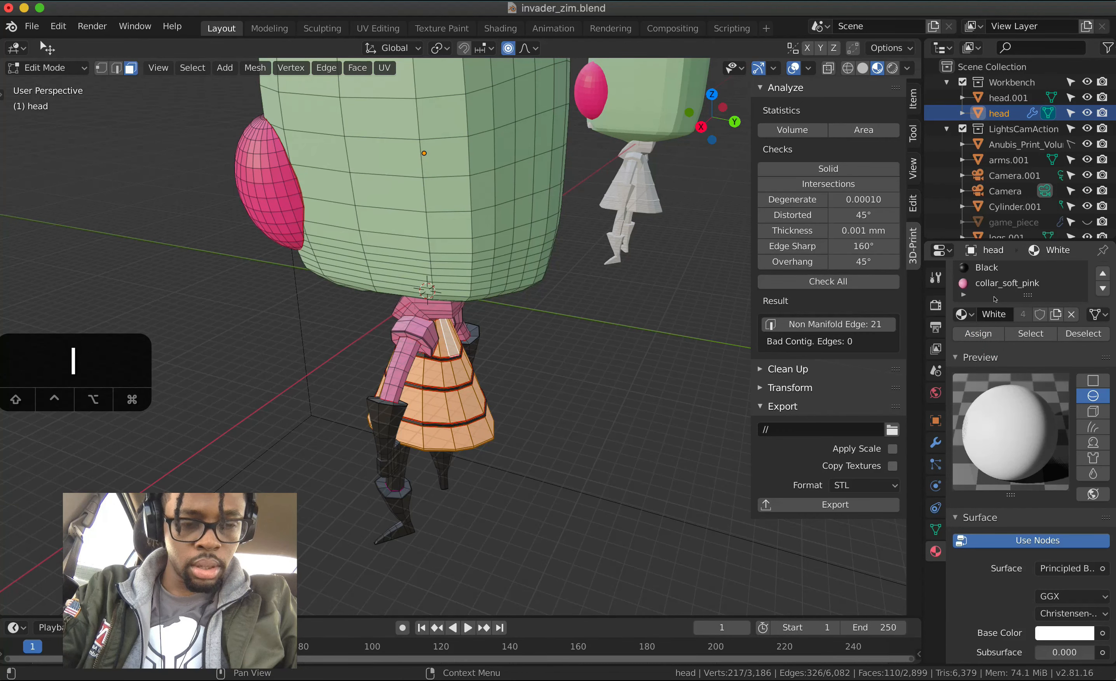
pyautogui.scroll(5, 562, 381)
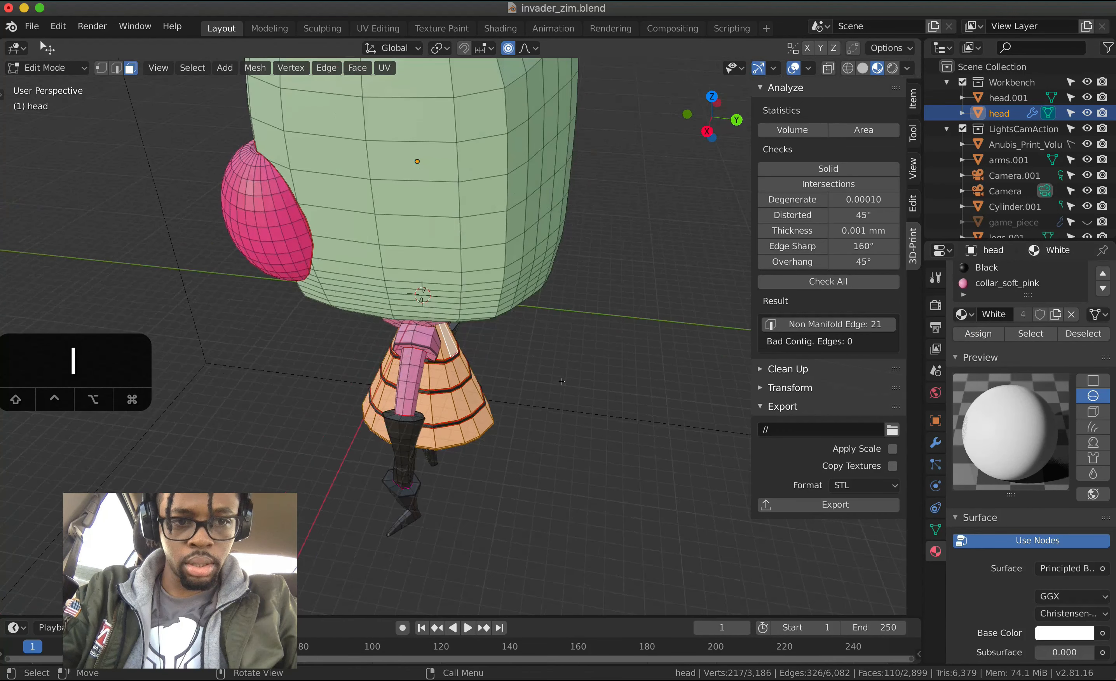
pyautogui.scroll(-8, 561, 381)
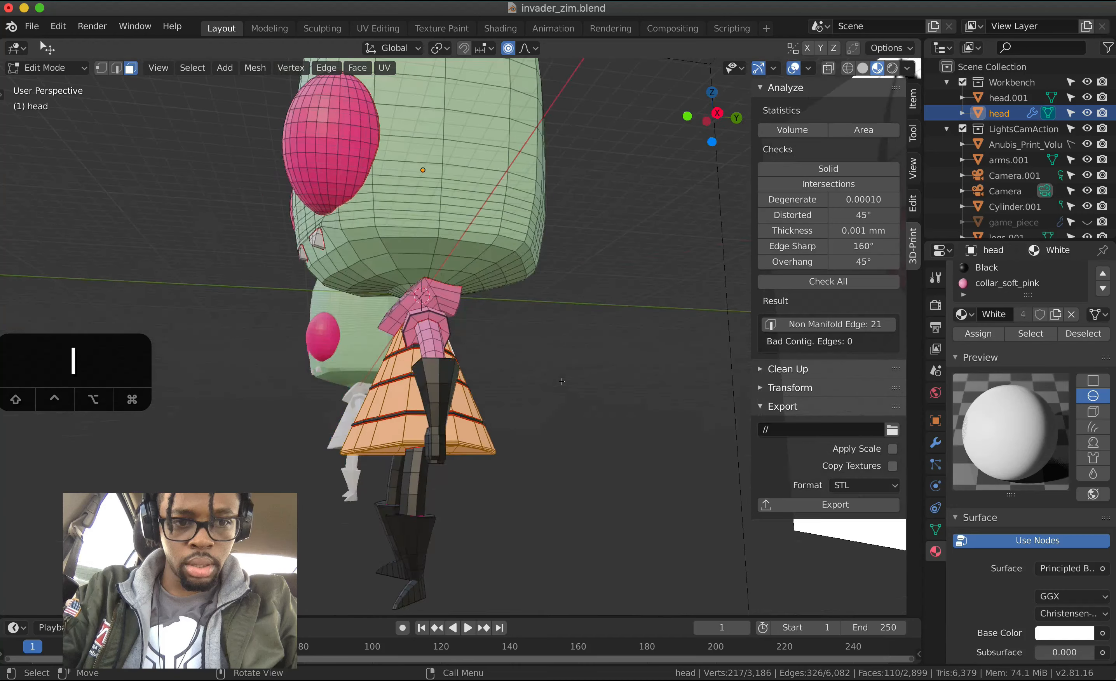
pyautogui.click(1059, 627)
pyautogui.hotkey('ctrl', 'Up')
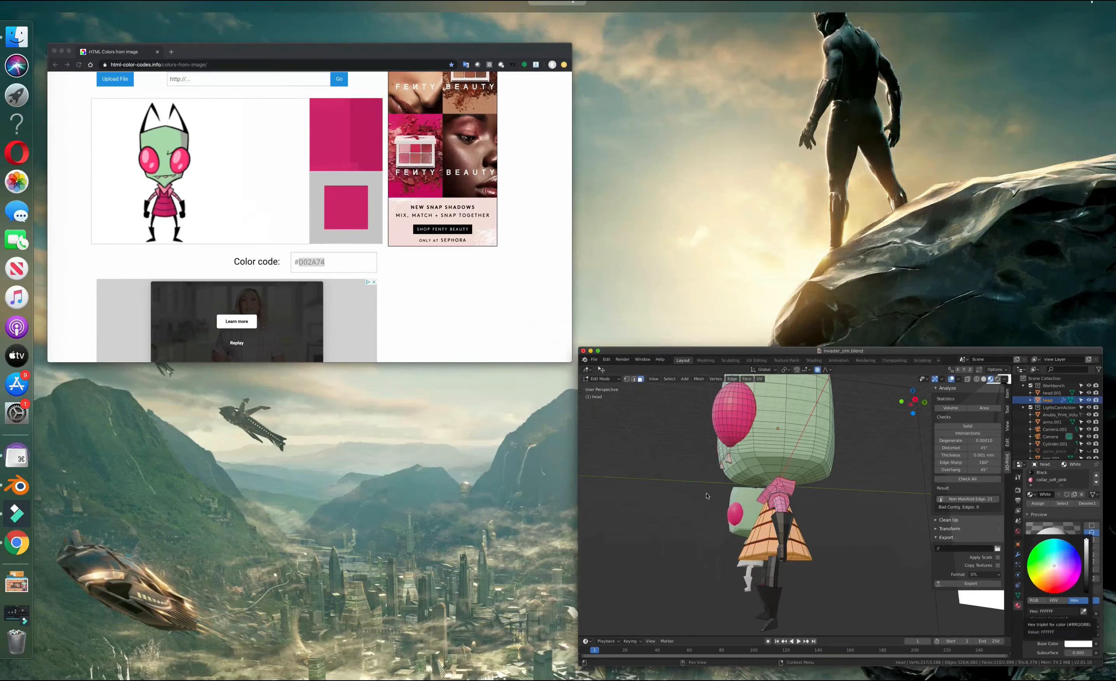
pyautogui.click(454, 324)
pyautogui.press('super+c')
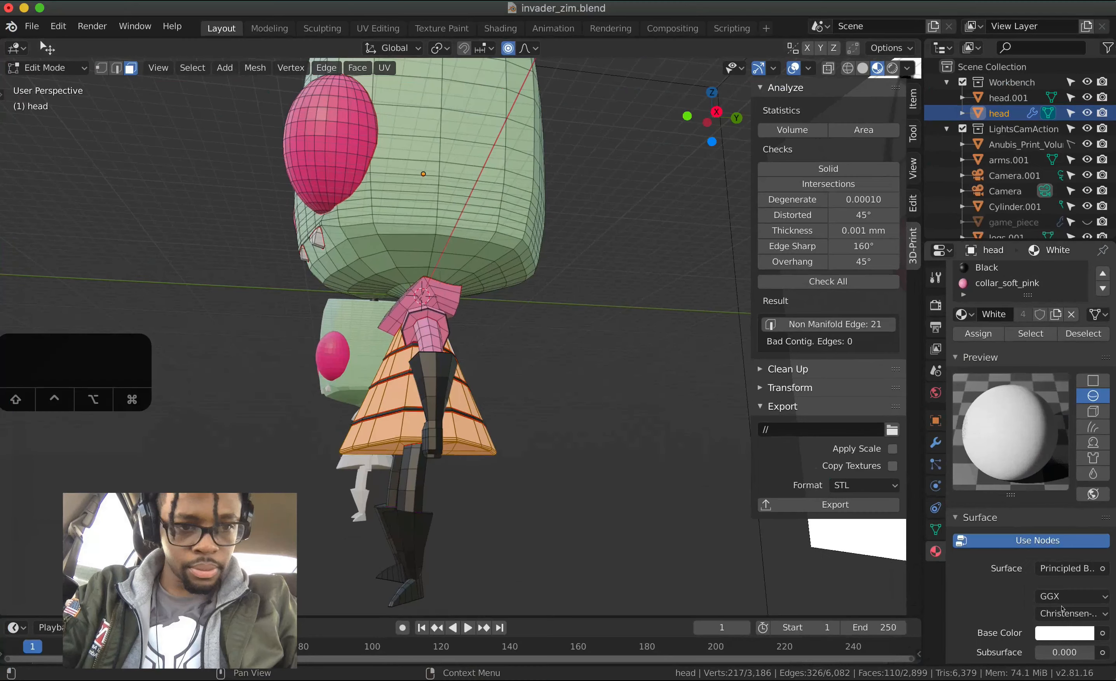
pyautogui.click(562, 348)
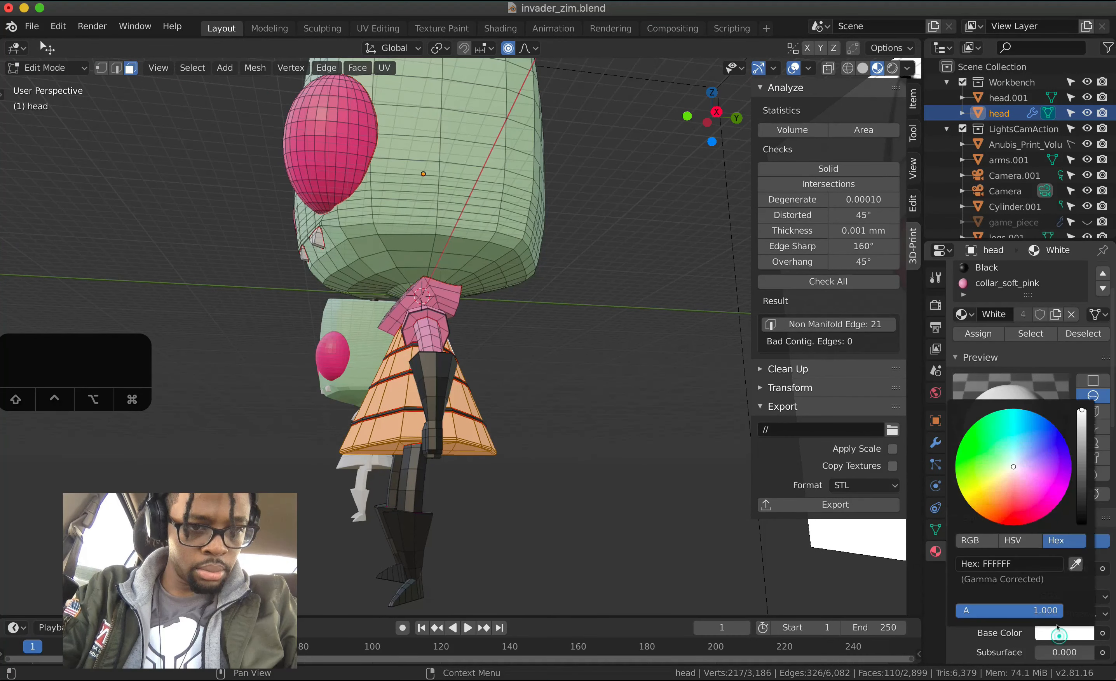
pyautogui.click(1001, 565)
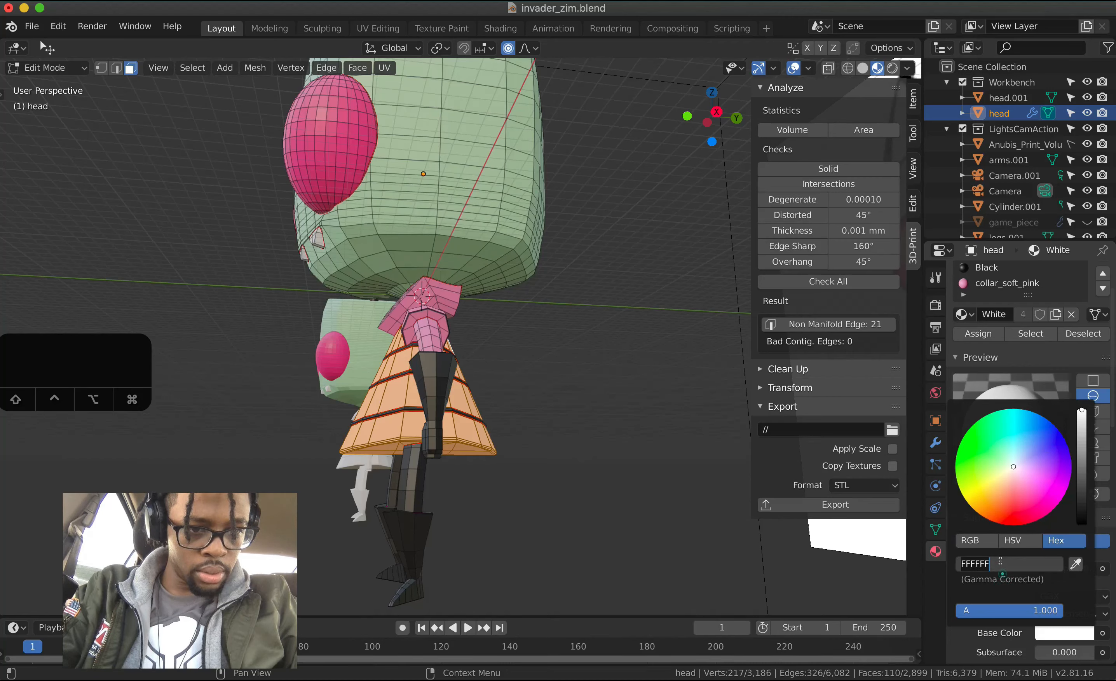
pyautogui.press('super+v')
pyautogui.press('Return')
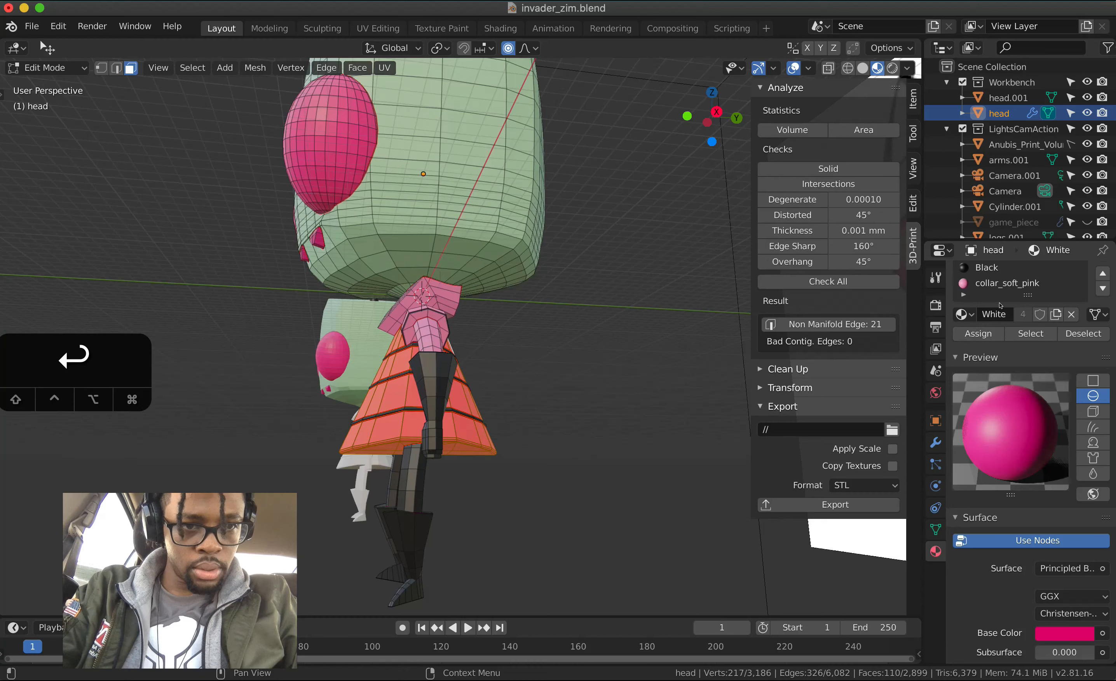
# - Undo and redo the last linked selection on the back of the dress's bodice
pyautogui.scroll(-6, 1001, 306)
pyautogui.scroll(5, 999, 284)
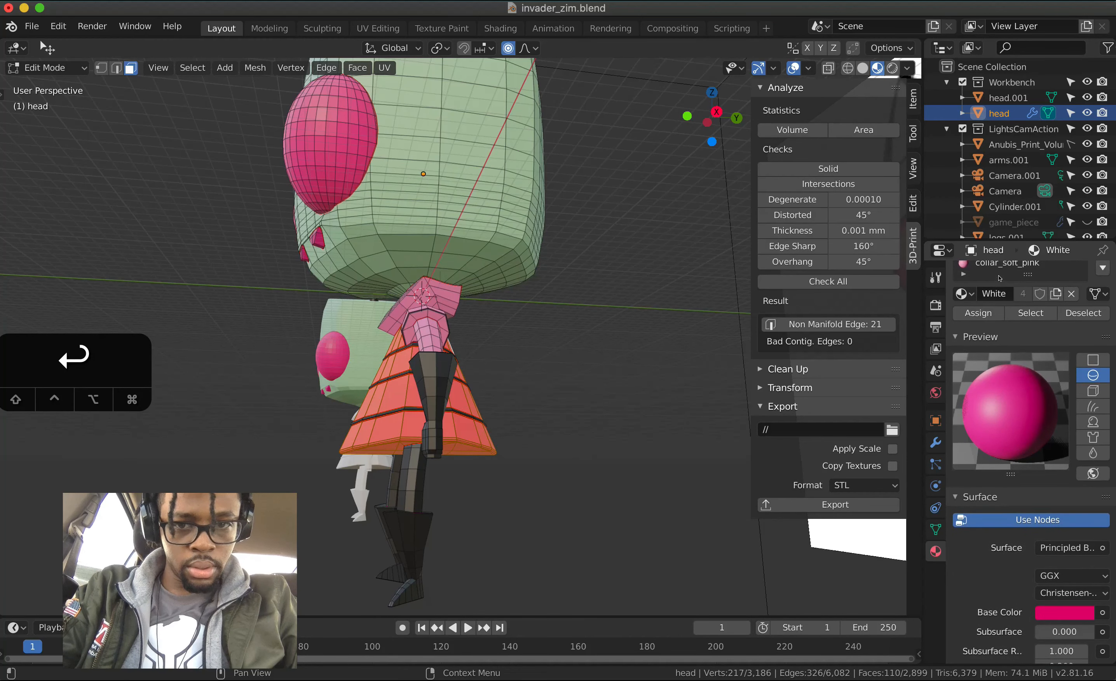
pyautogui.scroll(4, 999, 277)
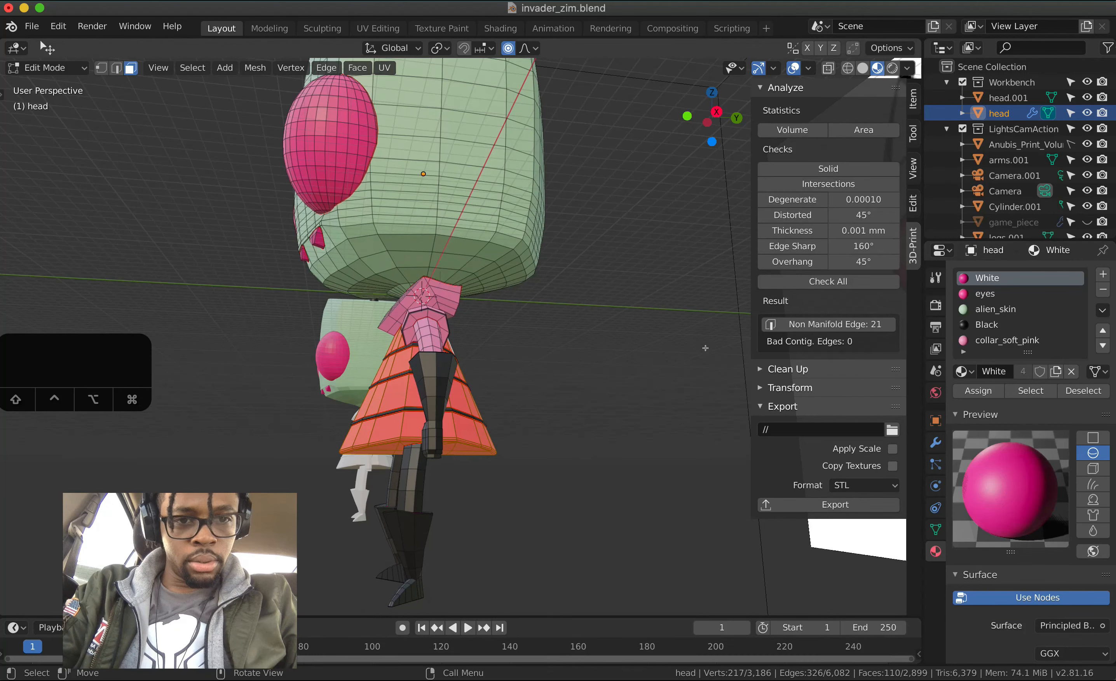
pyautogui.hscroll(-5, 705, 344)
pyautogui.press('super+z')
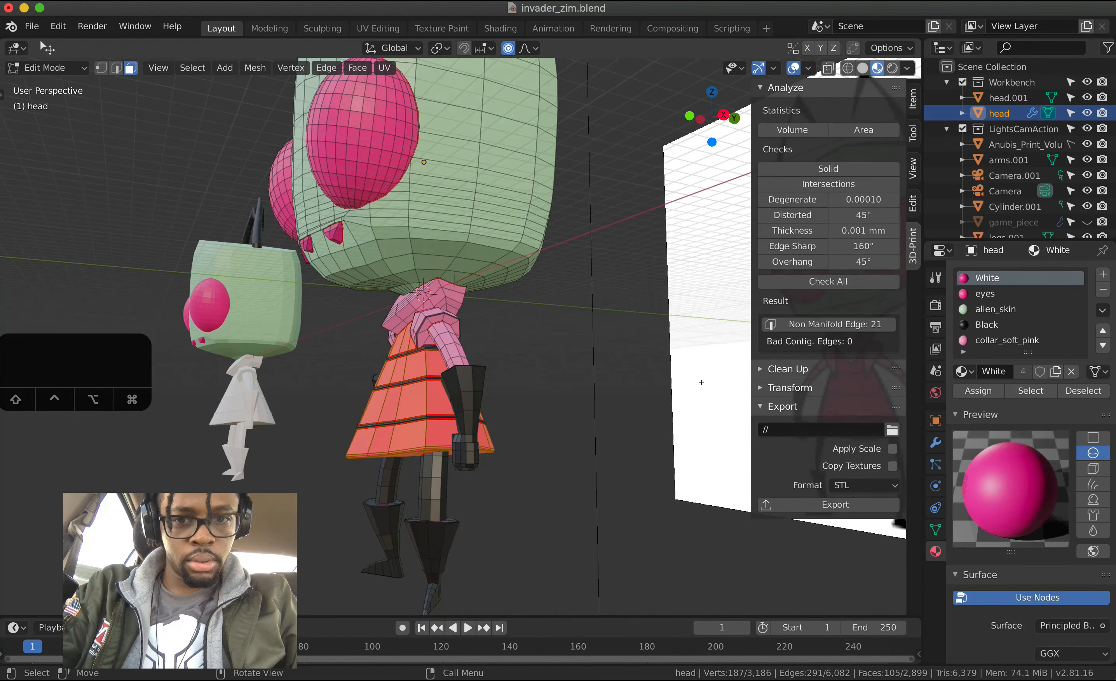
pyautogui.hscroll(10, 685, 399)
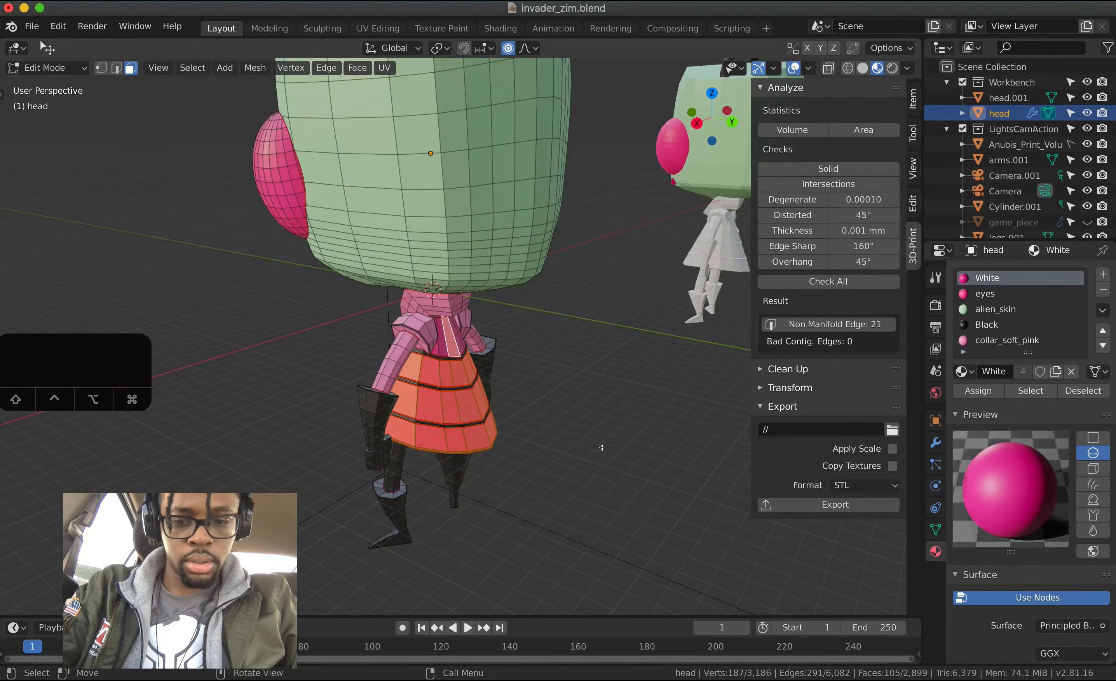
pyautogui.press('shift+super+z')
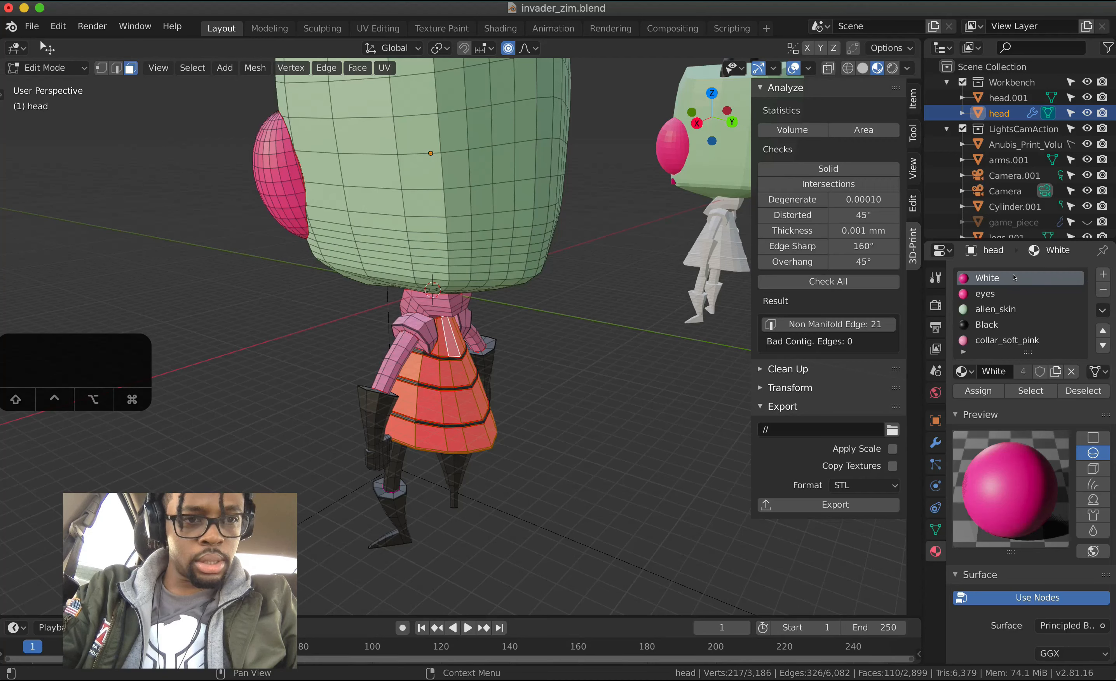
# - Set the White material's base color to hex FFFFFF
pyautogui.scroll(-6, 1058, 603)
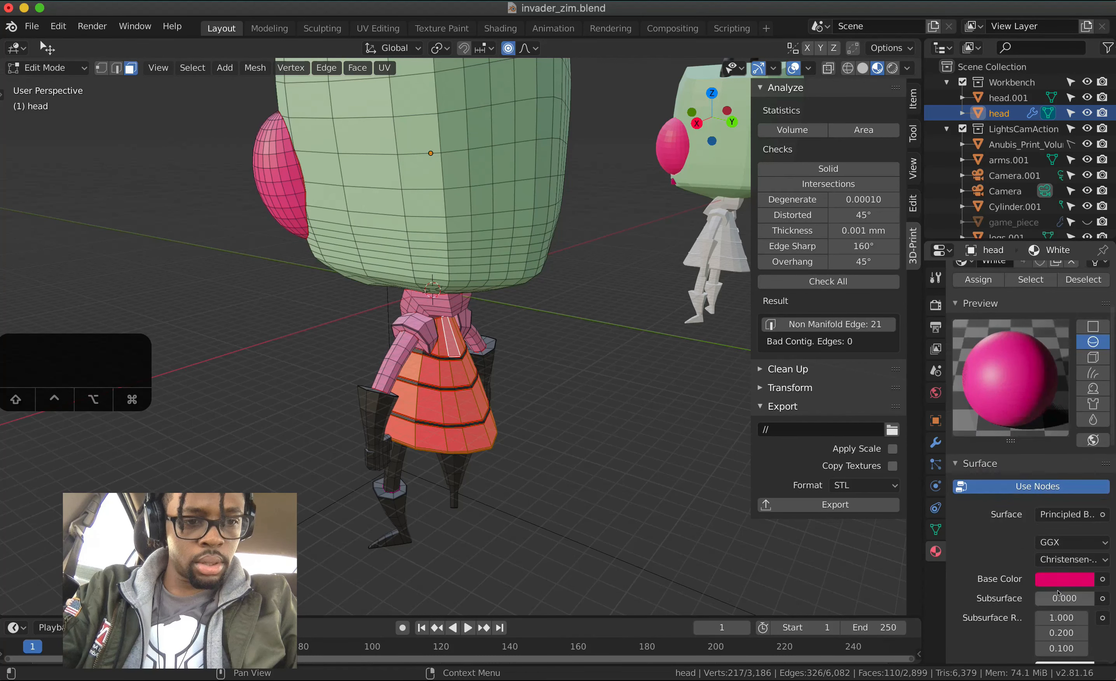
pyautogui.click(1056, 579)
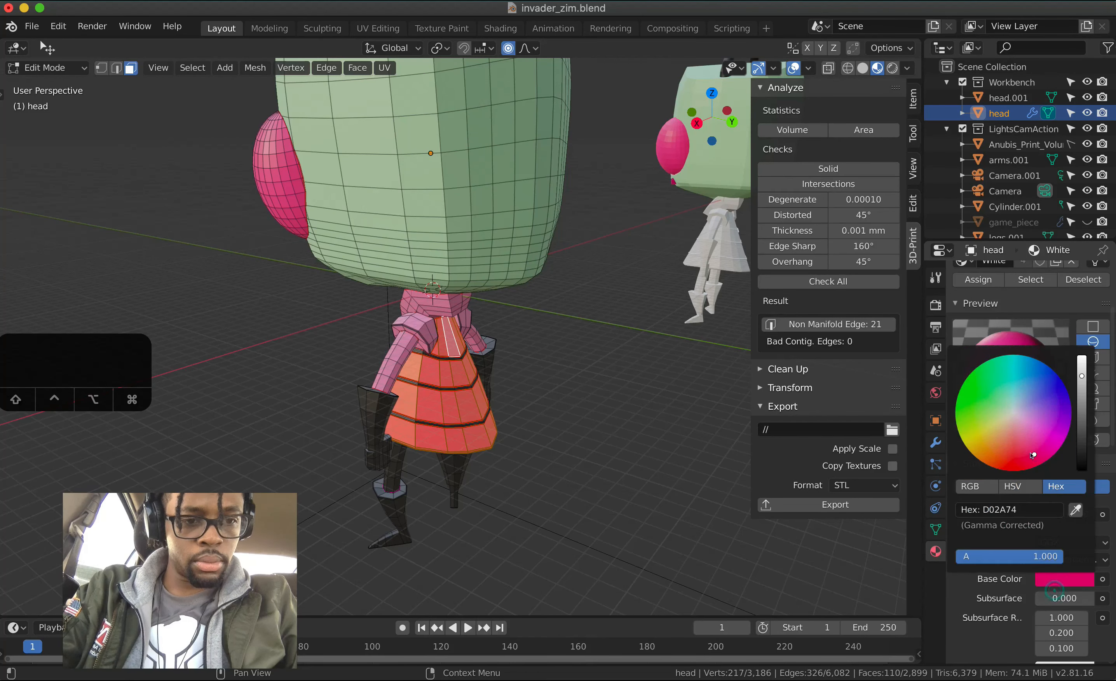
pyautogui.click(1015, 509)
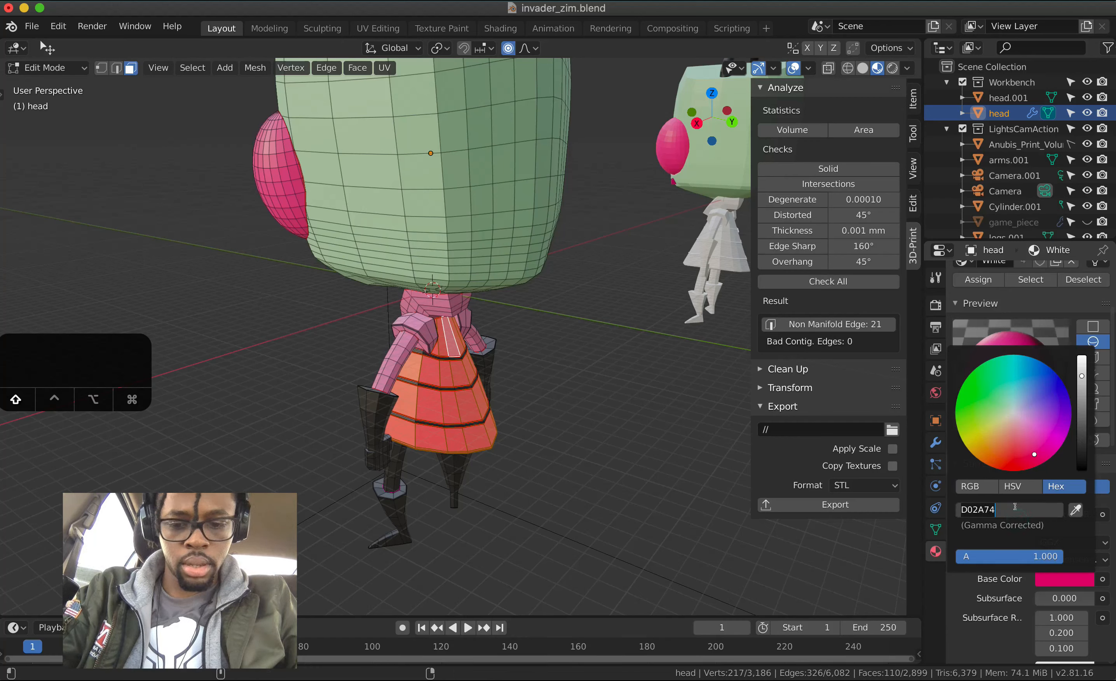
pyautogui.write('FFFFF')
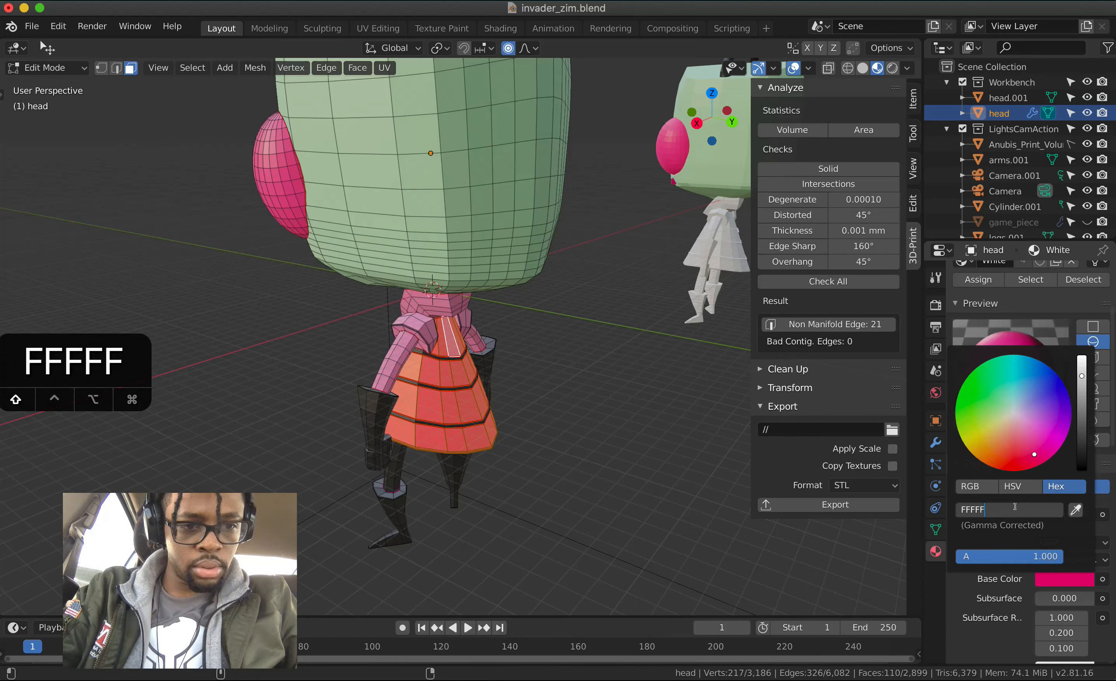
pyautogui.write('F')
pyautogui.press('Return')
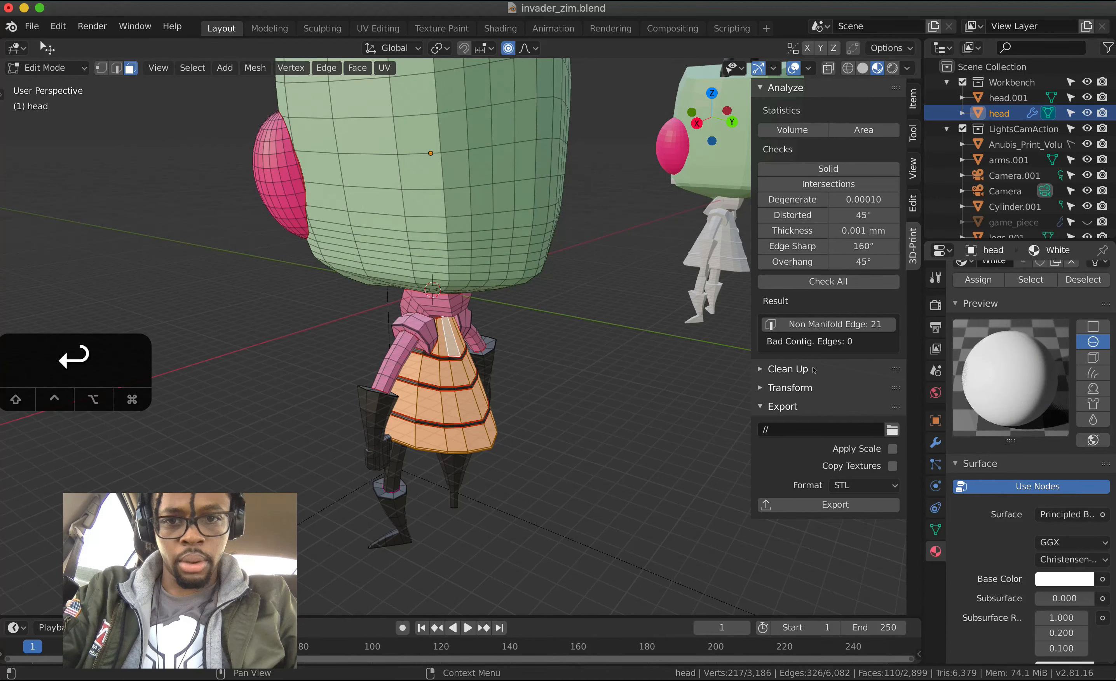
# - Add a new material slot with a new material and set its base color to hex D02A74
pyautogui.moveTo(518, 431); pyautogui.dragTo(708, 397, button='middle')
pyautogui.scroll(5, 1112, 281)
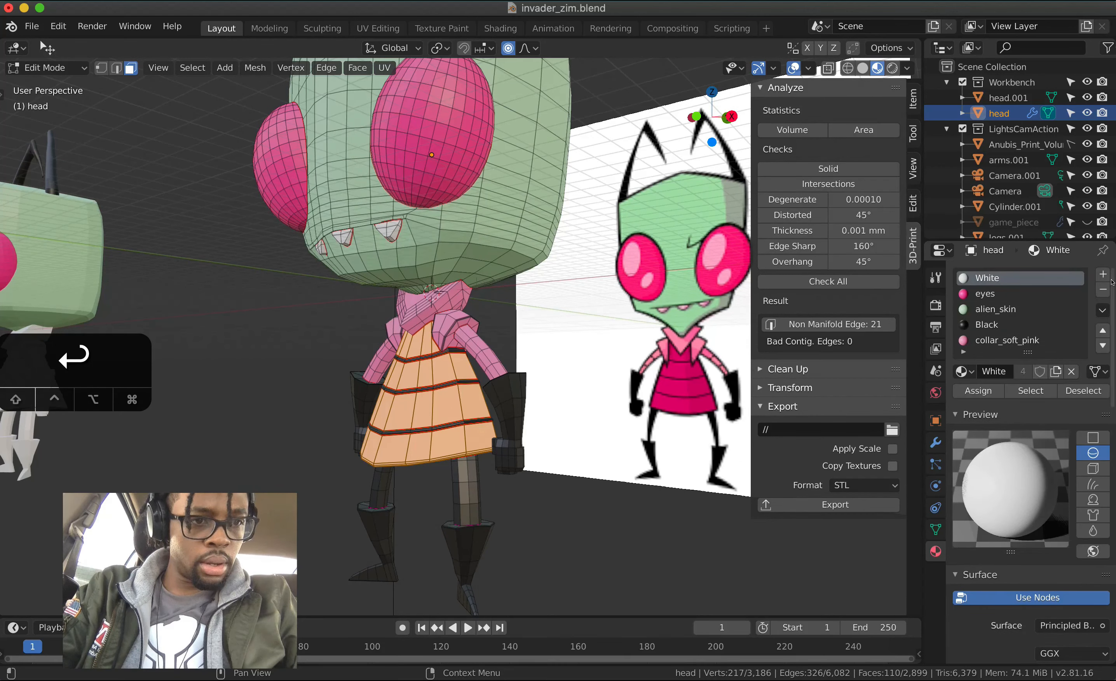
pyautogui.scroll(-4, 1008, 318)
pyautogui.scroll(3, 1095, 294)
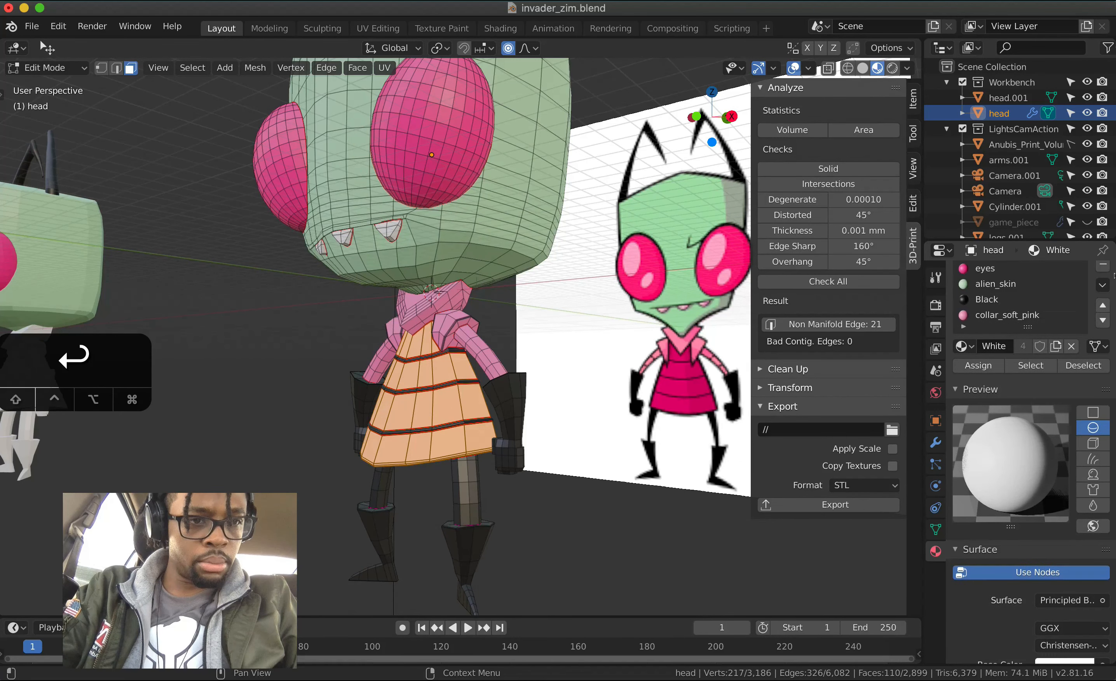
pyautogui.scroll(1, 1100, 289)
pyautogui.click(1102, 290)
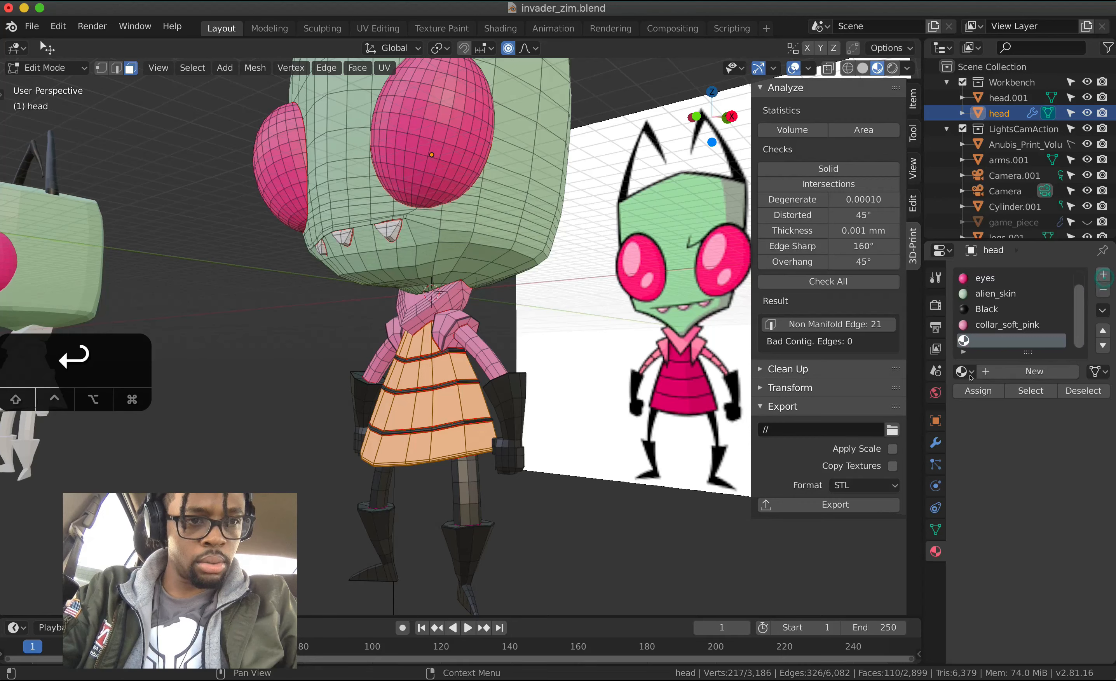
pyautogui.click(1011, 371)
pyautogui.scroll(-2, 1031, 581)
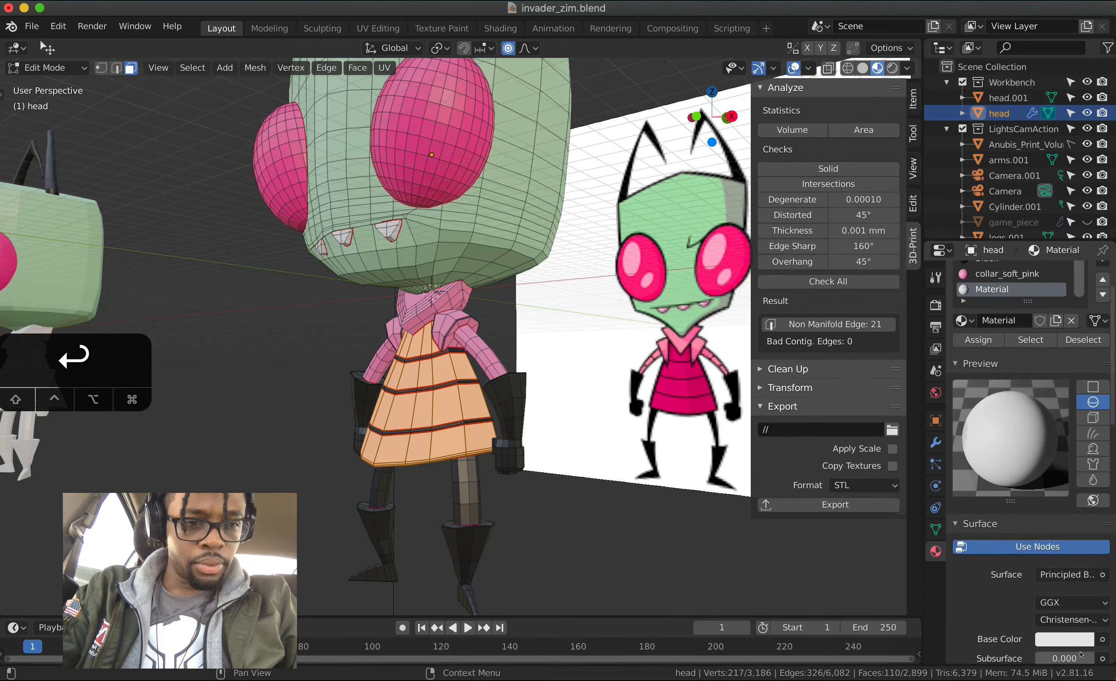
pyautogui.click(1074, 640)
pyautogui.click(1008, 569)
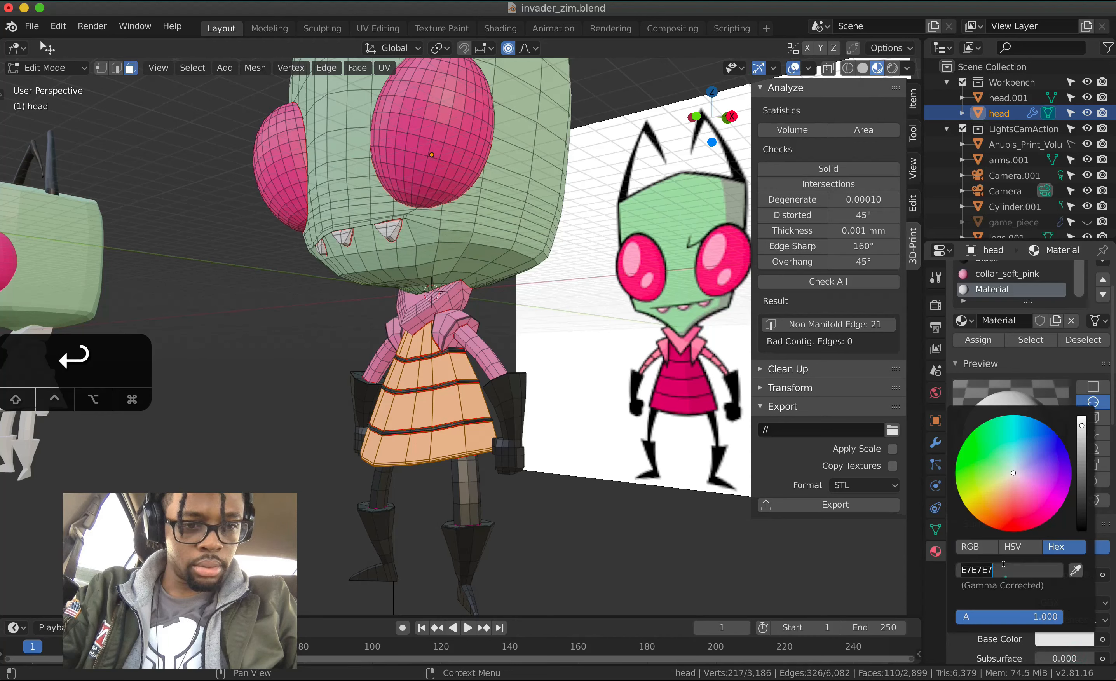
pyautogui.write('D02A74')
pyautogui.press('Return')
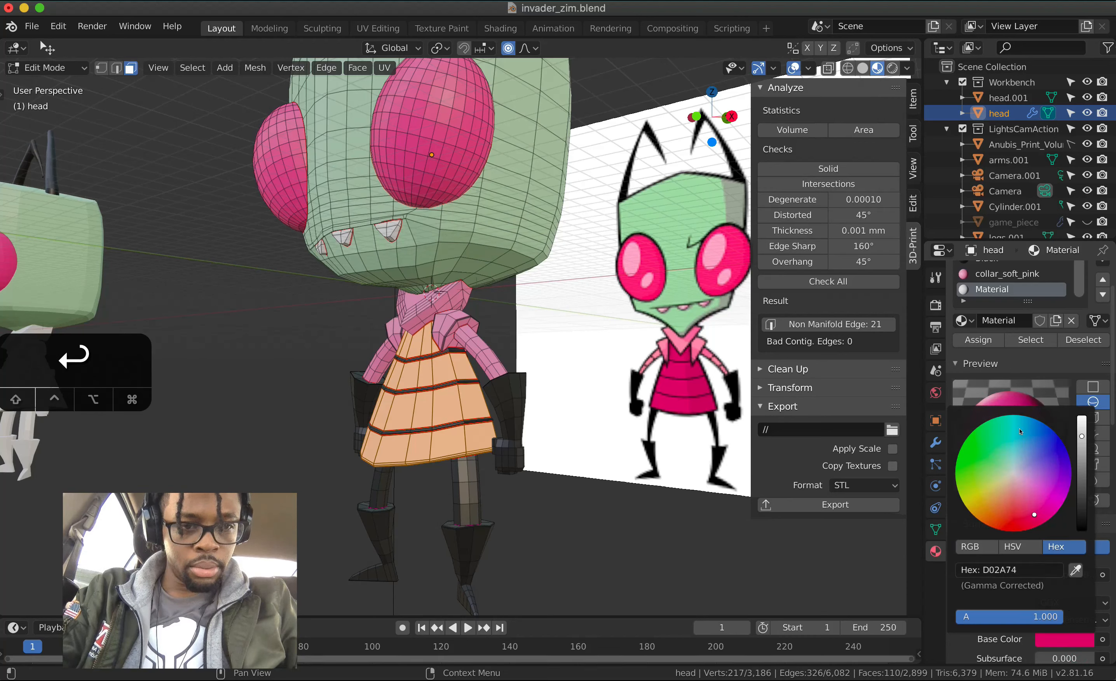
# - Rename the new material to skirt and assign it to the selected dress faces
pyautogui.doubleClick(992, 289)
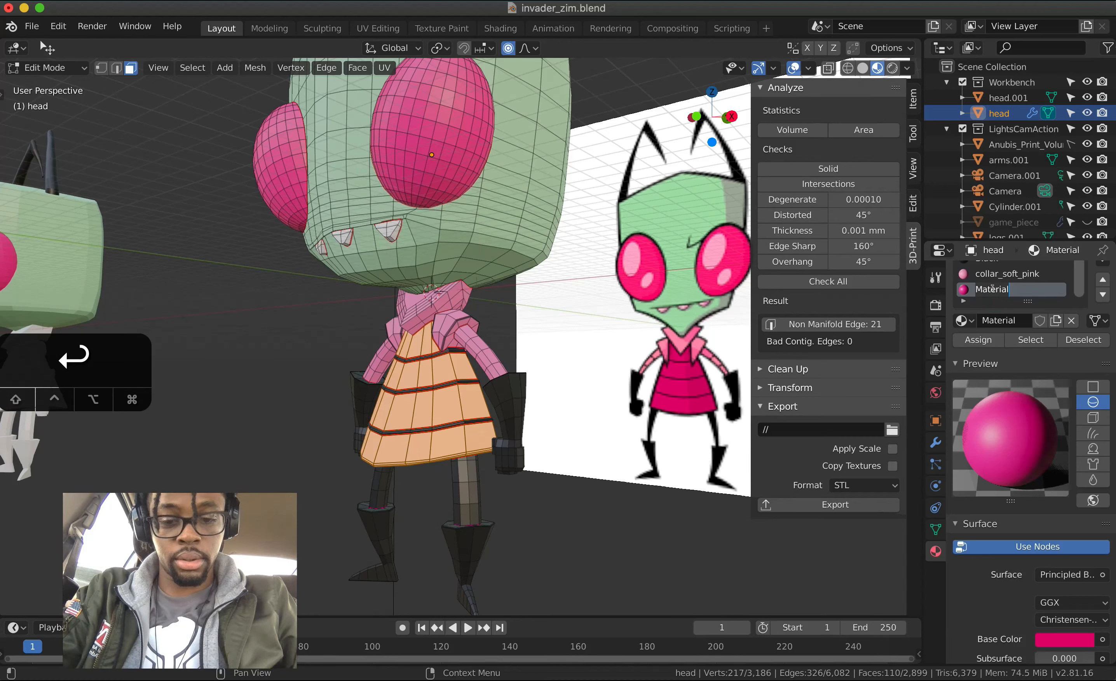
pyautogui.write('skirt')
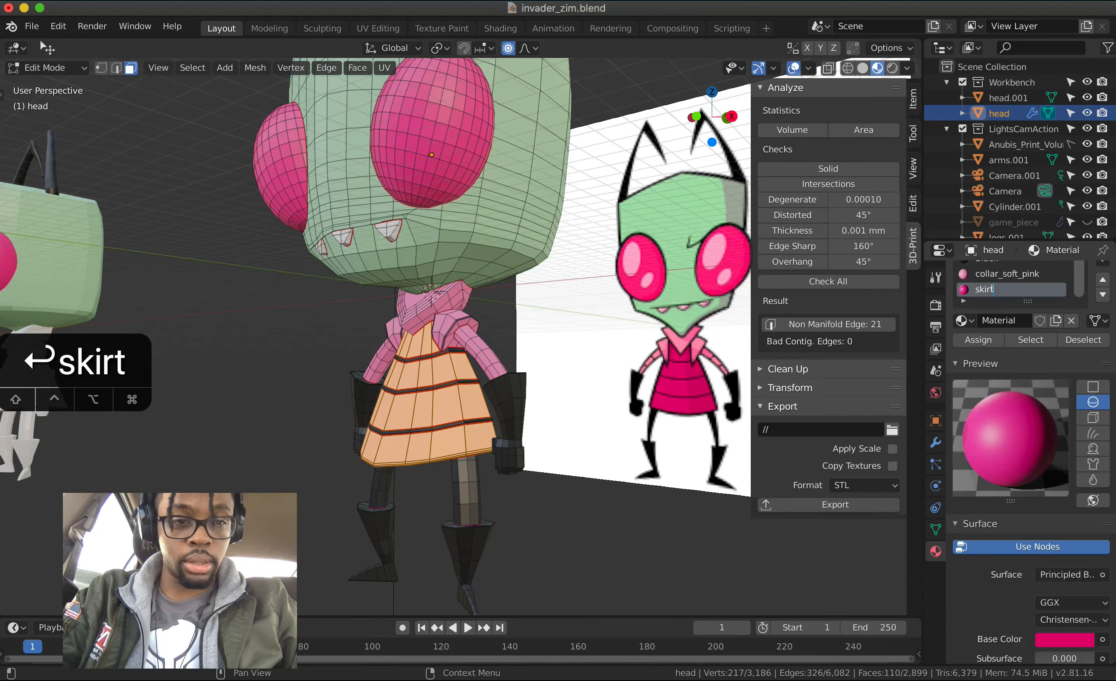
pyautogui.press('Return')
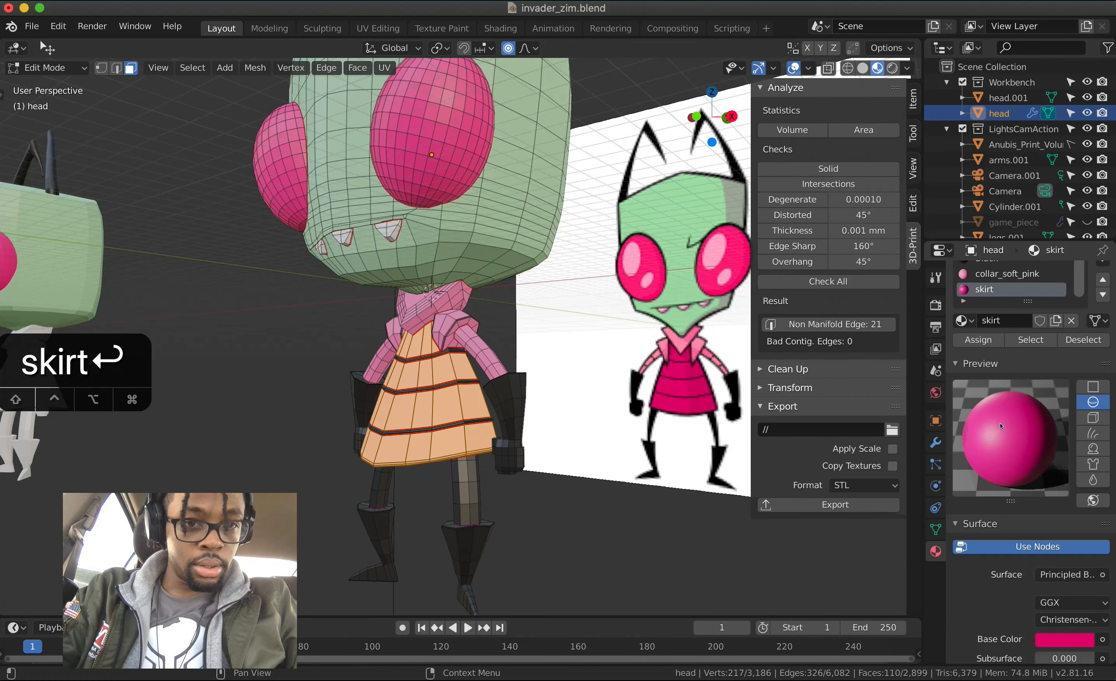
pyautogui.click(978, 340)
pyautogui.moveTo(435, 341); pyautogui.dragTo(481, 341, button='middle')
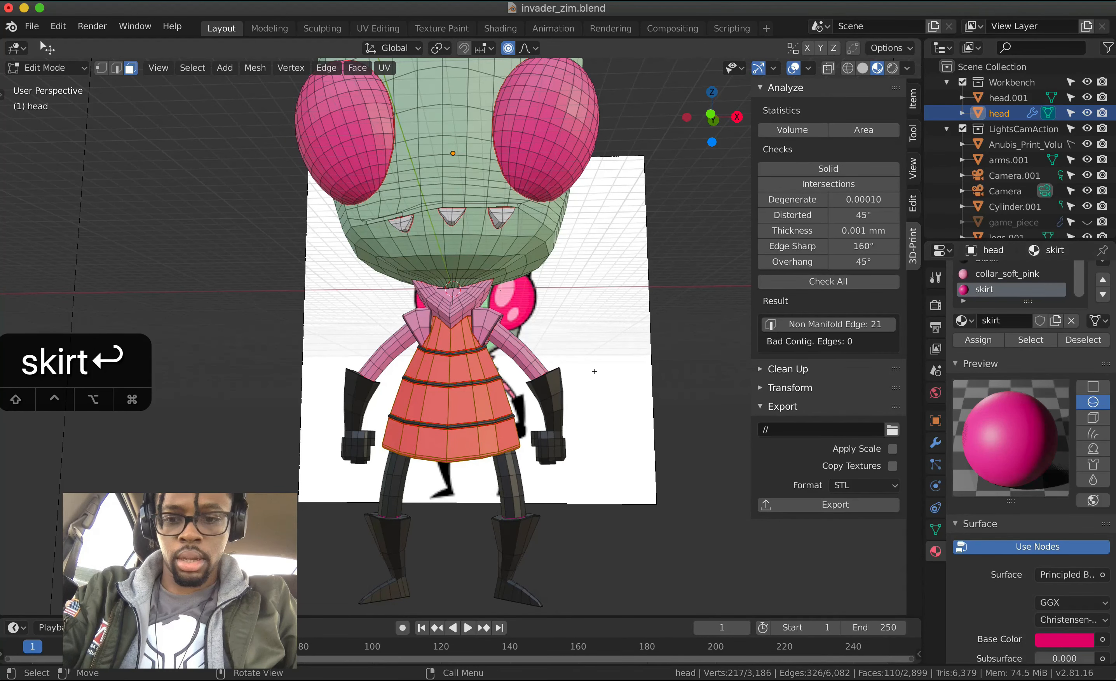
# - Switch to Object Mode and turn on the subdivision modifier's viewport display for the head object
pyautogui.press('Tab')
pyautogui.hscroll(10, 597, 377)
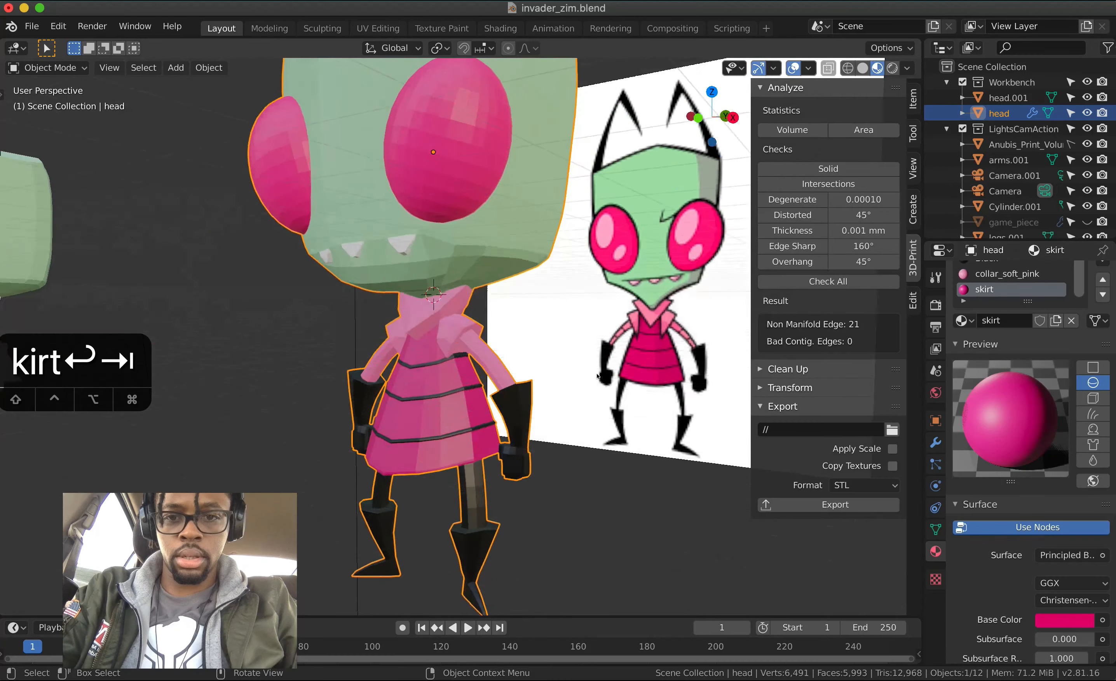
pyautogui.hscroll(-5, 597, 377)
pyautogui.hscroll(-10, 596, 376)
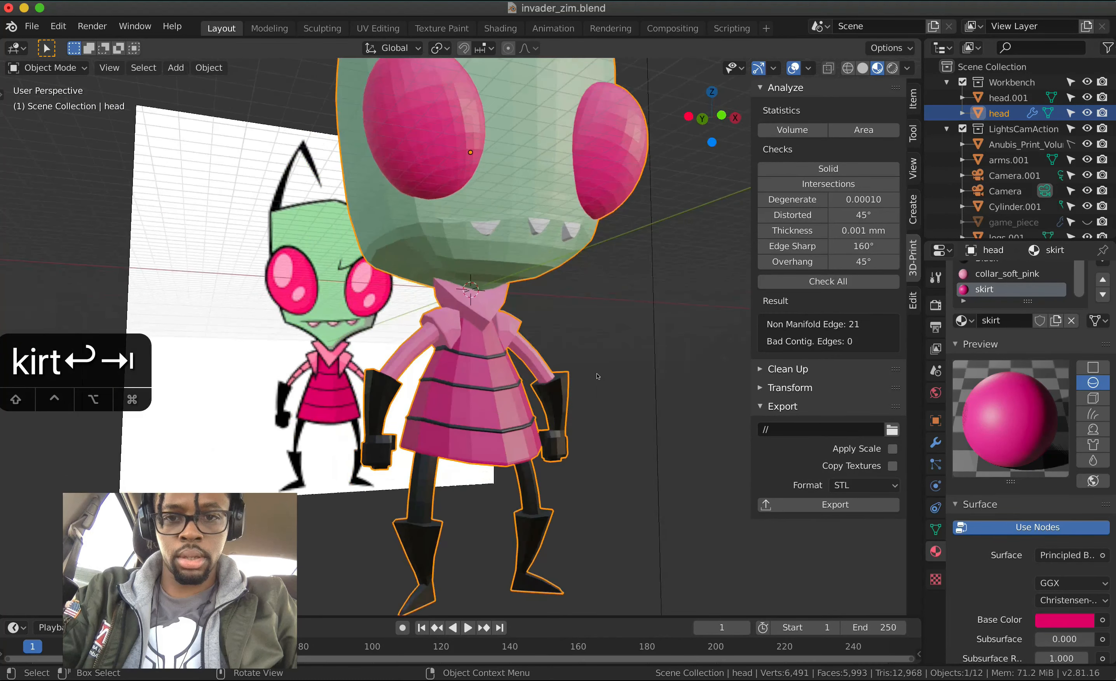
pyautogui.hscroll(5, 597, 376)
pyautogui.scroll(1, 1028, 290)
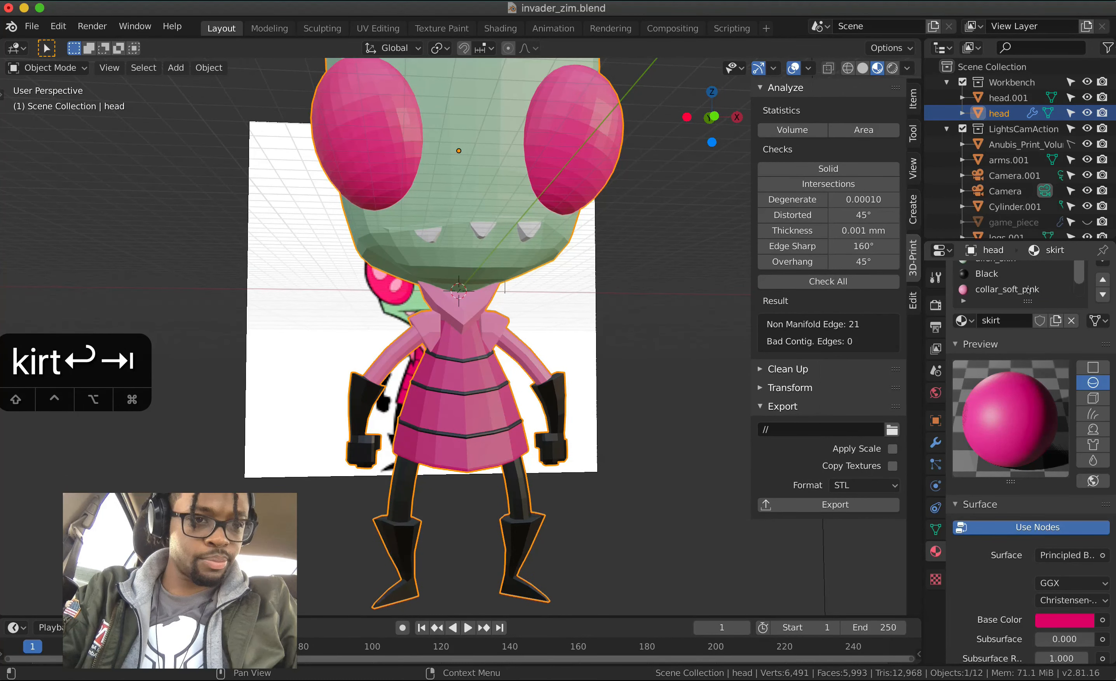
pyautogui.click(936, 442)
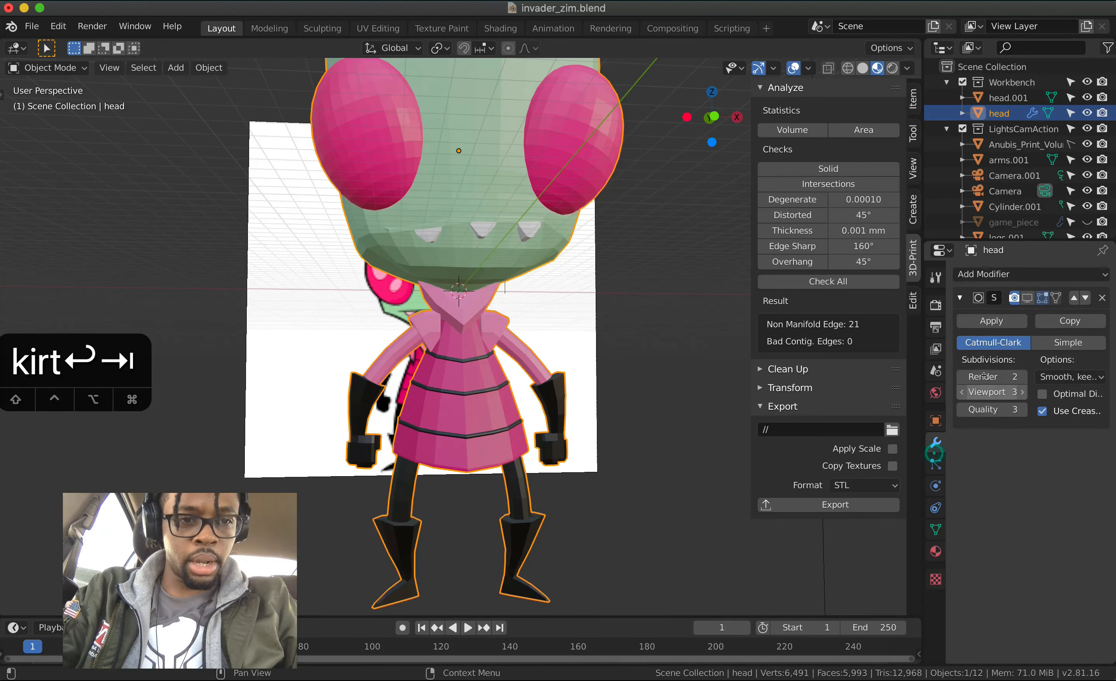
pyautogui.click(1024, 299)
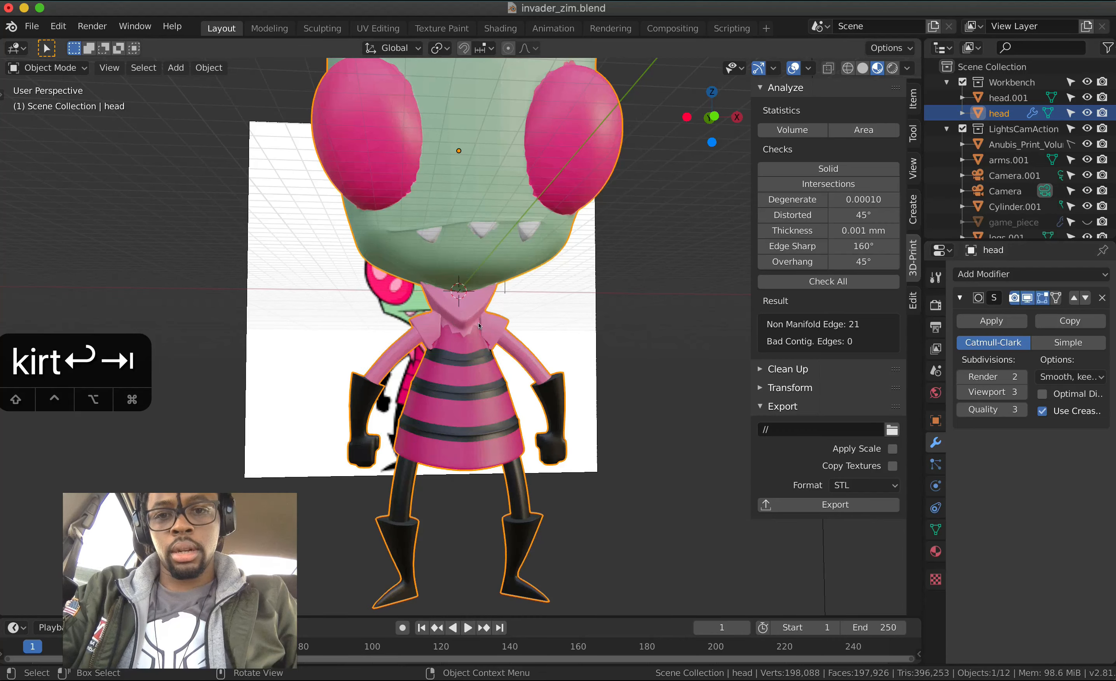
# - Examine the smoothed character's dress stripes, collar and eye borders from several angles
pyautogui.hscroll(-3, 479, 326)
pyautogui.hscroll(10, 479, 326)
pyautogui.scroll(-5, 479, 326)
pyautogui.hscroll(-8, 478, 326)
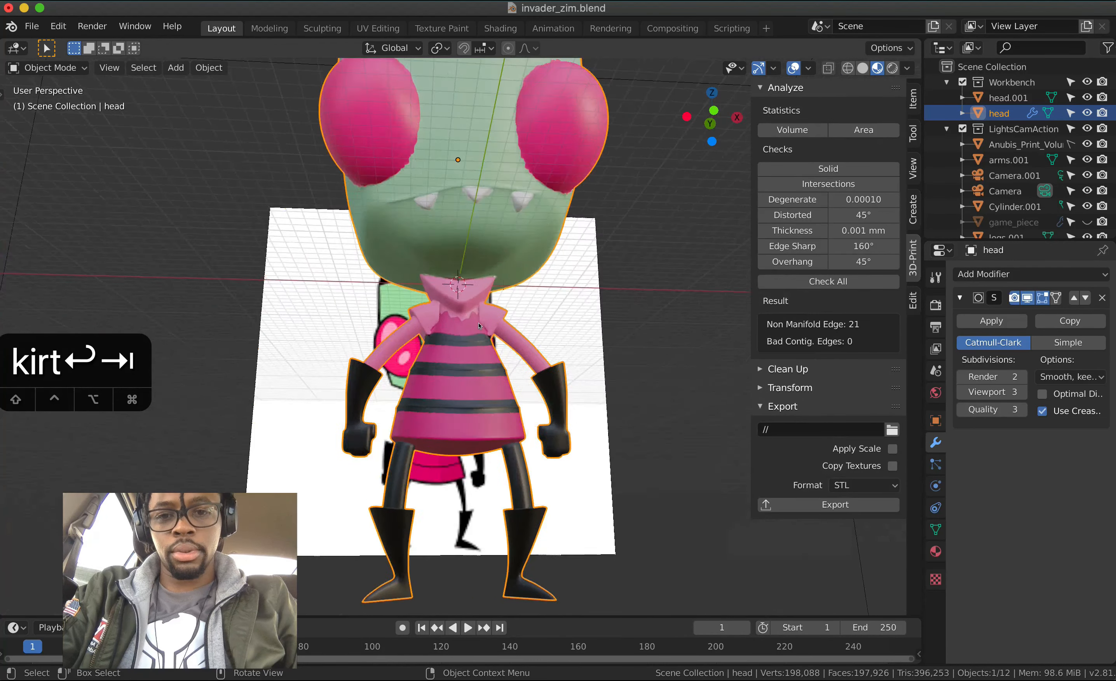
pyautogui.scroll(5, 479, 326)
pyautogui.hscroll(-5, 479, 326)
pyautogui.hscroll(10, 479, 325)
pyautogui.hscroll(-3, 502, 380)
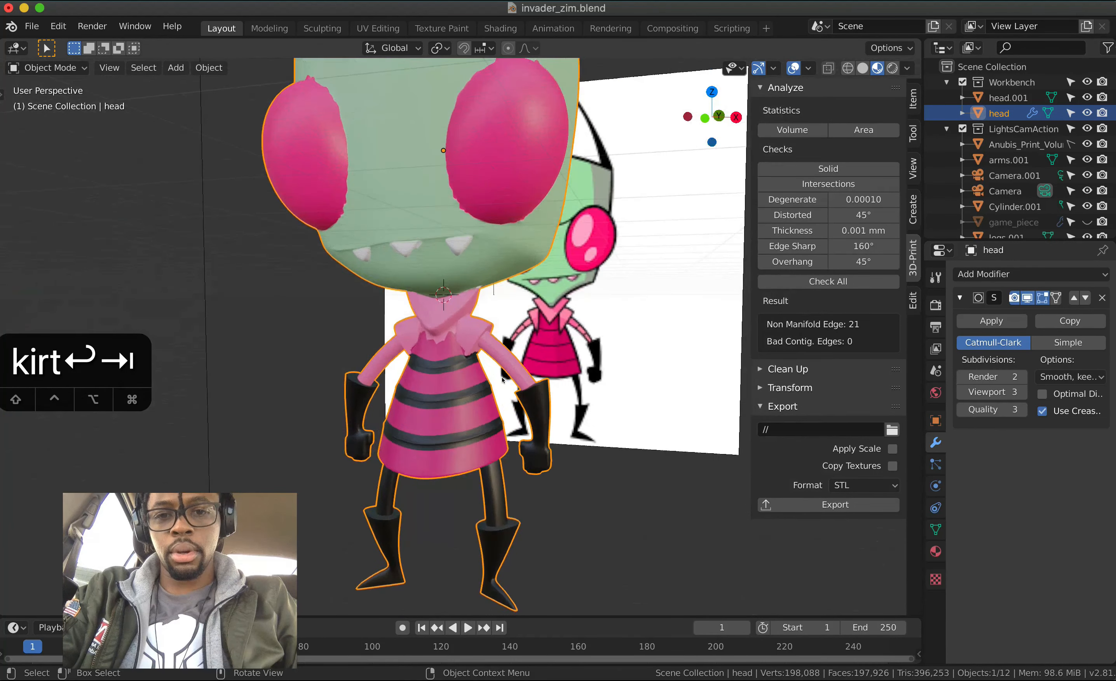
pyautogui.scroll(3, 502, 379)
pyautogui.scroll(-8, 456, 494)
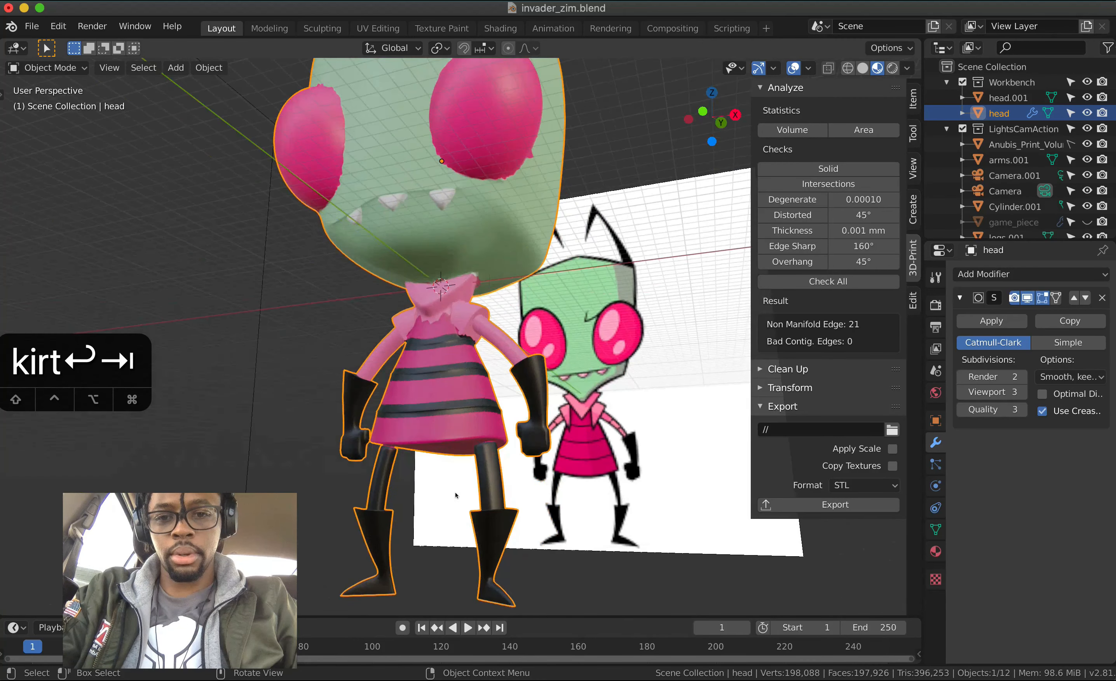
pyautogui.scroll(3, 456, 494)
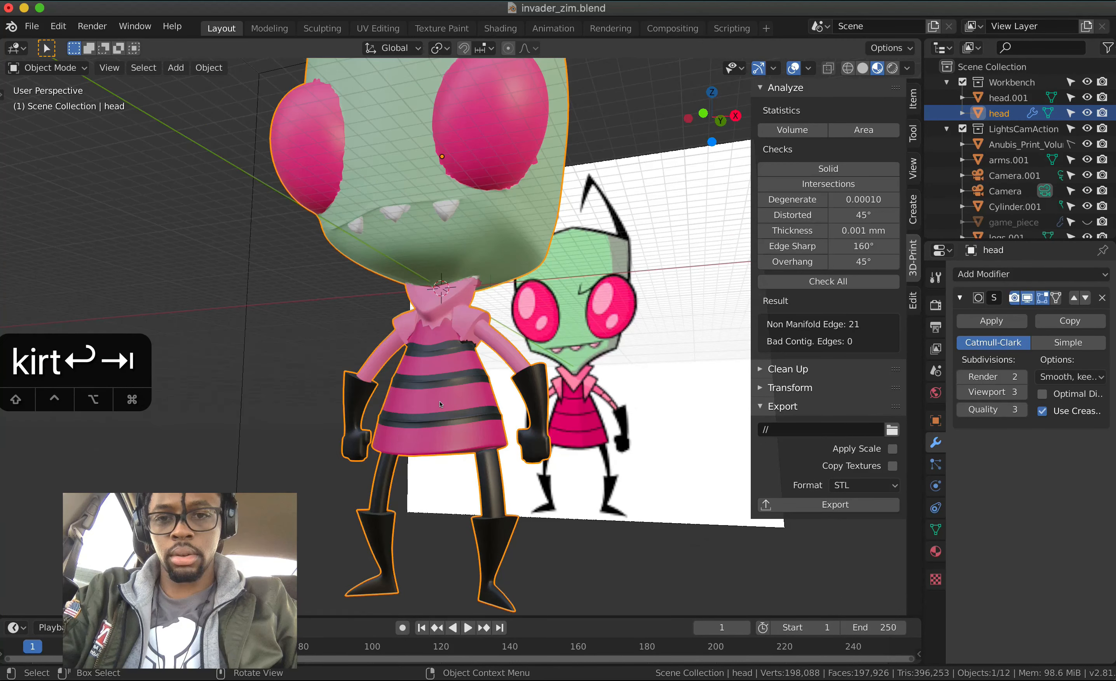
pyautogui.hscroll(-3, 453, 325)
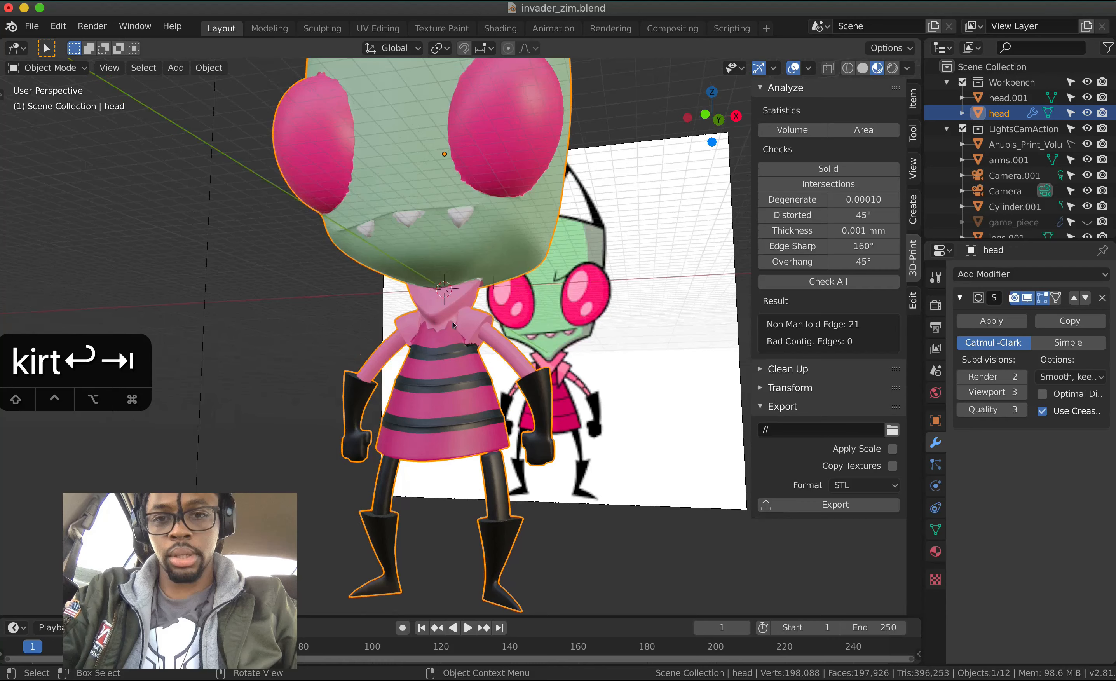
# - In Edit Mode with solid shading, select one front edge on the upper and lower border of each of the dress's three stripes
pyautogui.press('Tab')
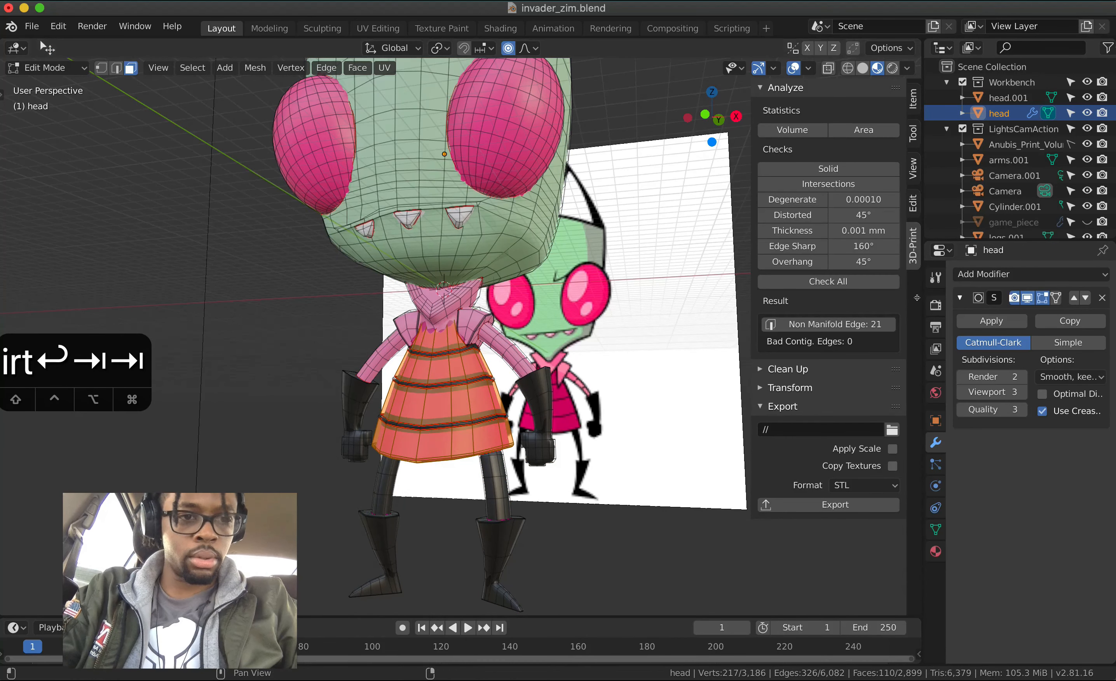
pyautogui.click(862, 69)
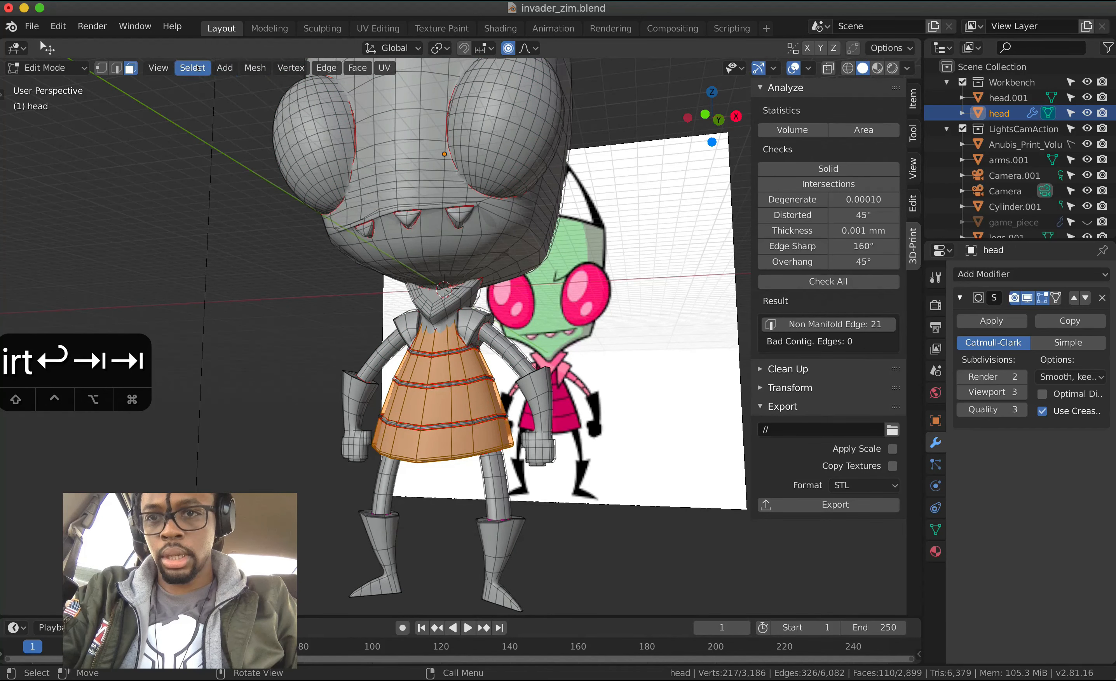
pyautogui.click(333, 69)
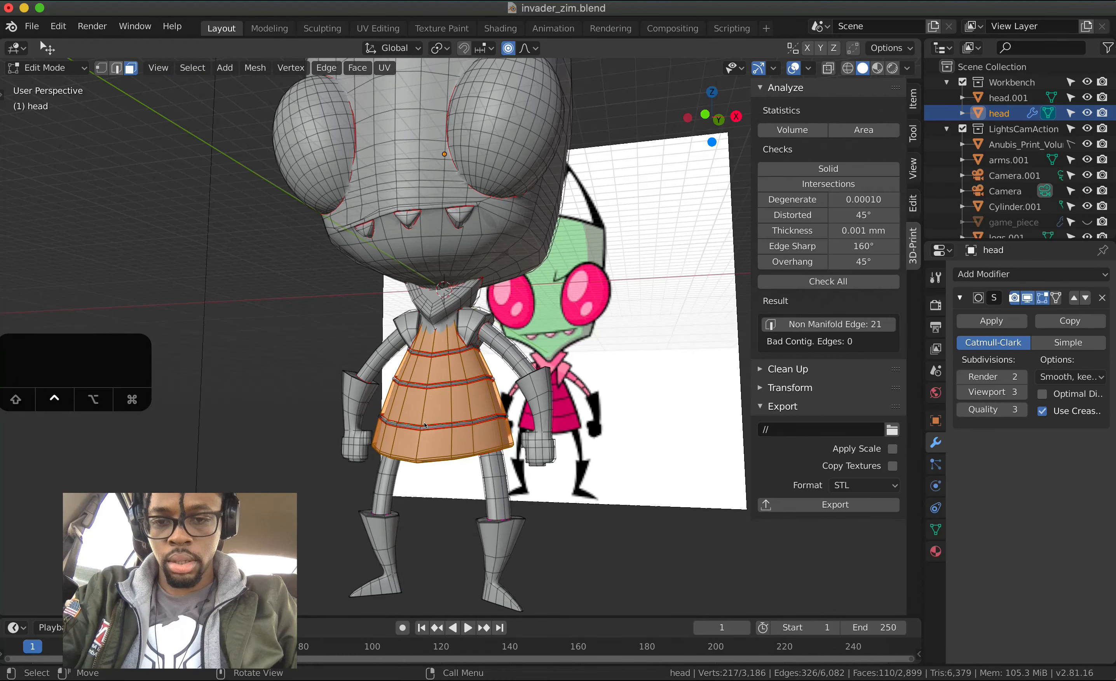
pyautogui.scroll(5, 435, 468)
pyautogui.click(407, 464)
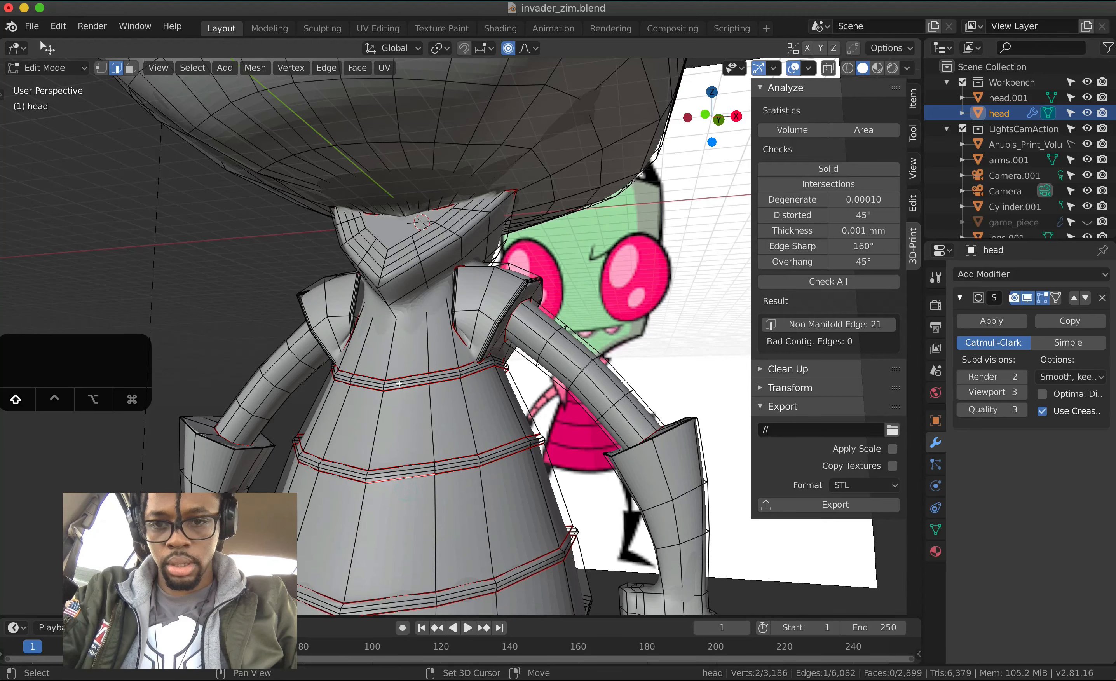
pyautogui.keyDown('shift'); pyautogui.click(397, 460); pyautogui.keyUp('shift')
pyautogui.keyDown('shift'); pyautogui.click(400, 386); pyautogui.keyUp('shift')
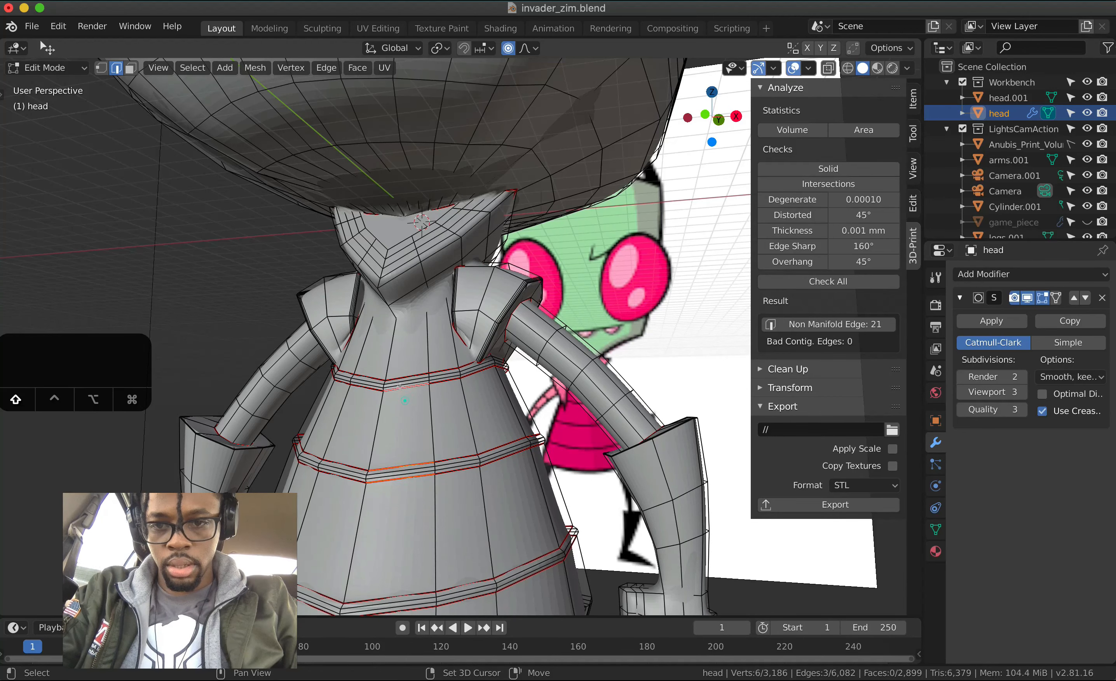
pyautogui.keyDown('shift'); pyautogui.click(399, 361); pyautogui.keyUp('shift')
pyautogui.keyDown('shift'); pyautogui.scroll(-8, 366, 361); pyautogui.keyUp('shift')
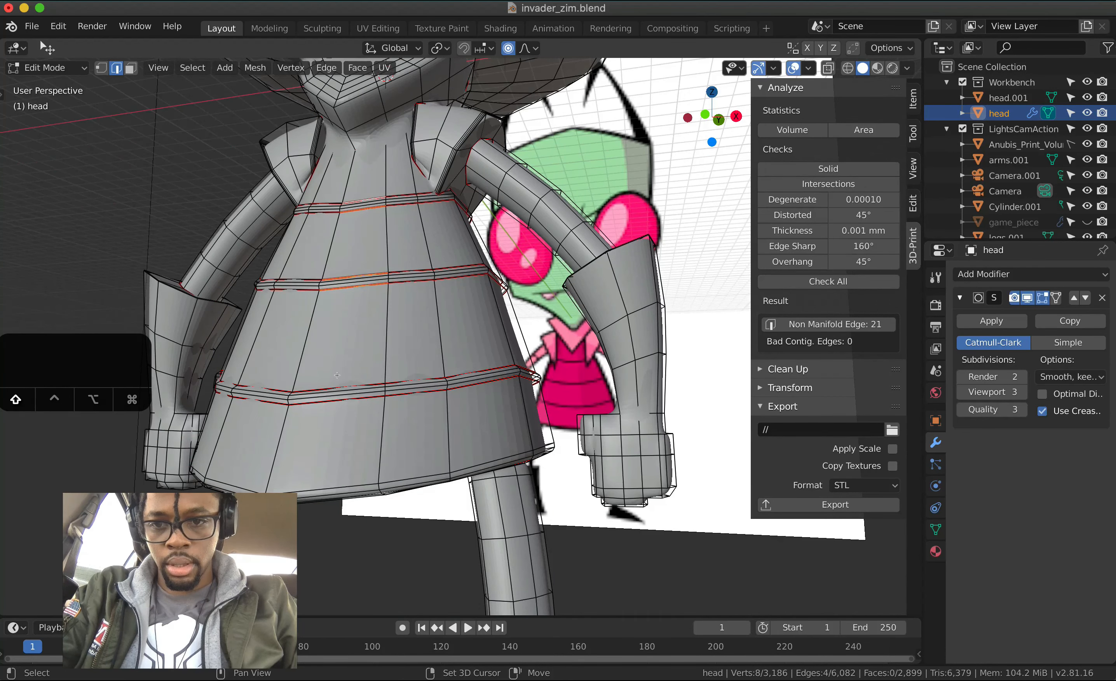
pyautogui.keyDown('shift'); pyautogui.click(338, 388); pyautogui.keyUp('shift')
pyautogui.keyDown('shift'); pyautogui.click(338, 398); pyautogui.keyUp('shift')
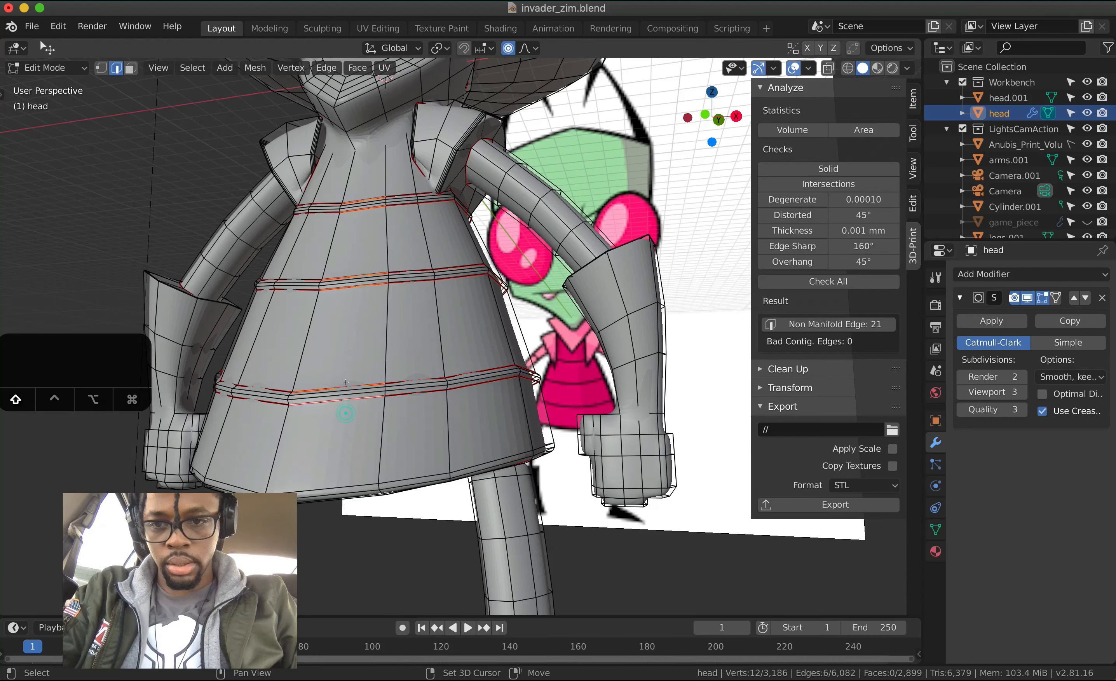
# - Extend the six selected stripe border edges to full edge loops around the dress
pyautogui.click(189, 68)
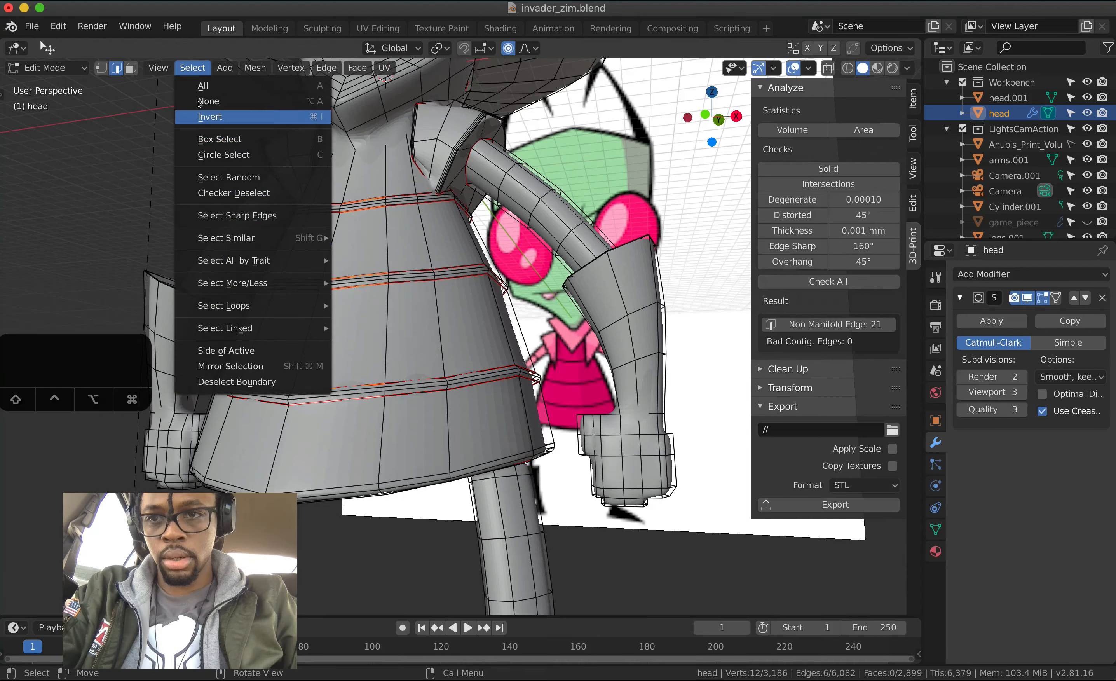
pyautogui.moveTo(285, 298)
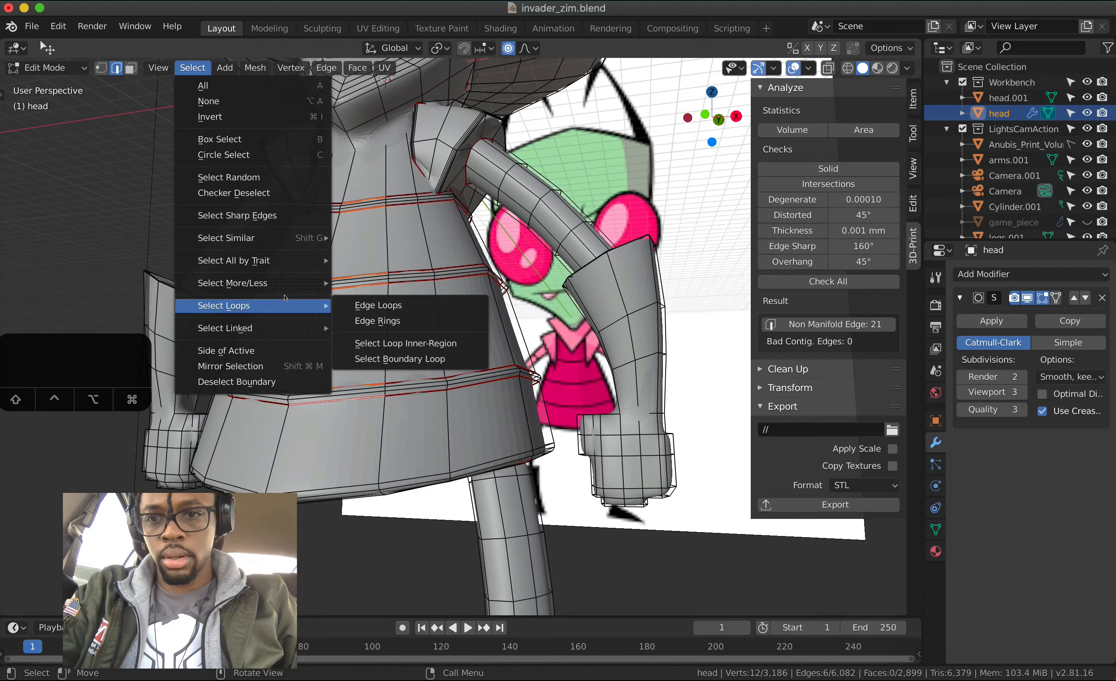
pyautogui.click(352, 304)
pyautogui.moveTo(353, 304); pyautogui.dragTo(786, 155, button='middle')
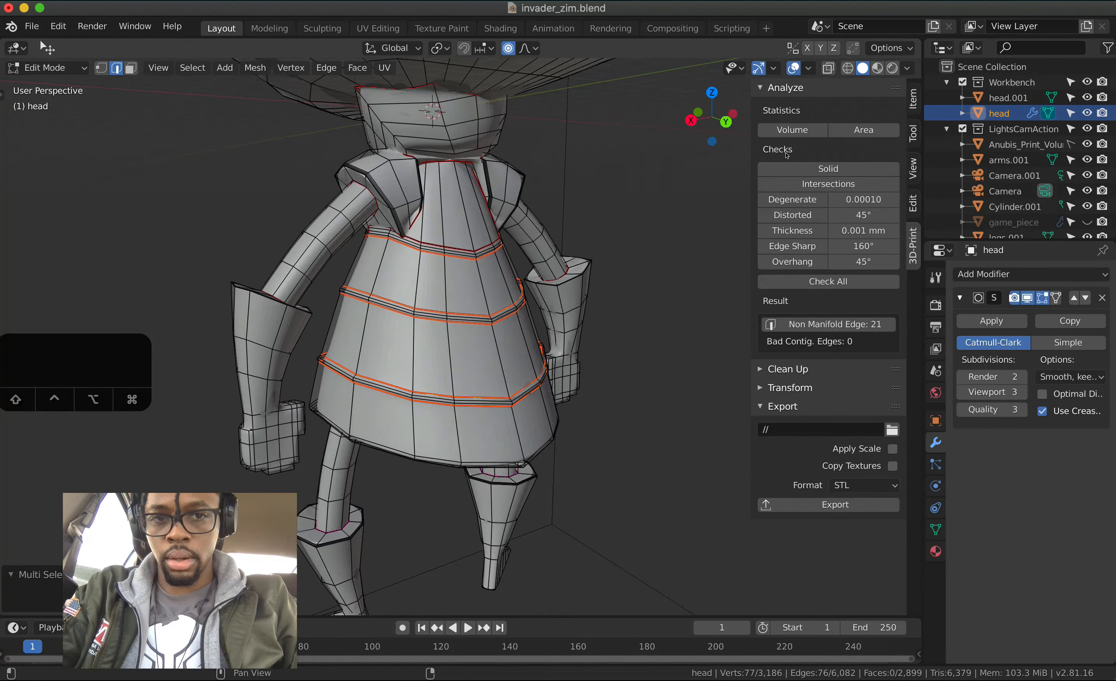
# - Set the mean crease of the six selected stripe border loops on the dress to 1
pyautogui.click(913, 98)
pyautogui.click(873, 254)
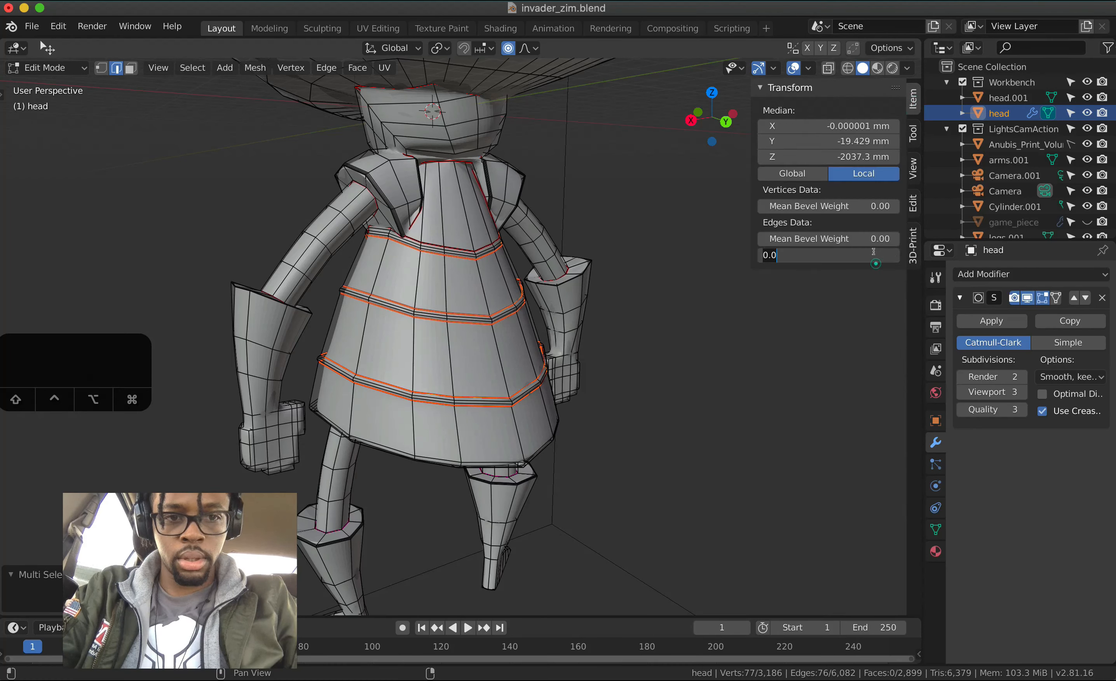
pyautogui.write('1')
pyautogui.press('Return')
pyautogui.press('Return')
# - Select a path of edges along the back of the dress's neckline, starting the border between dress and shoulders
pyautogui.moveTo(532, 375); pyautogui.dragTo(523, 367, button='middle')
pyautogui.click(463, 183)
pyautogui.keyDown('ctrl'); pyautogui.click(435, 233); pyautogui.keyUp('ctrl')
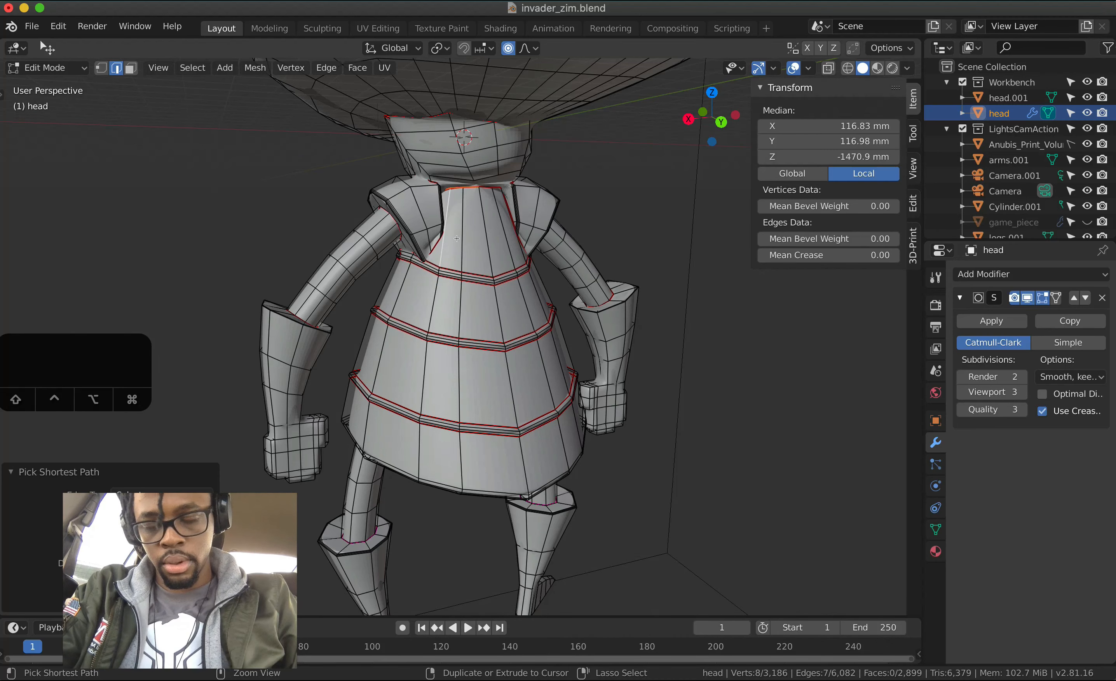
pyautogui.press('super+z')
pyautogui.moveTo(435, 234); pyautogui.dragTo(433, 241, button='middle')
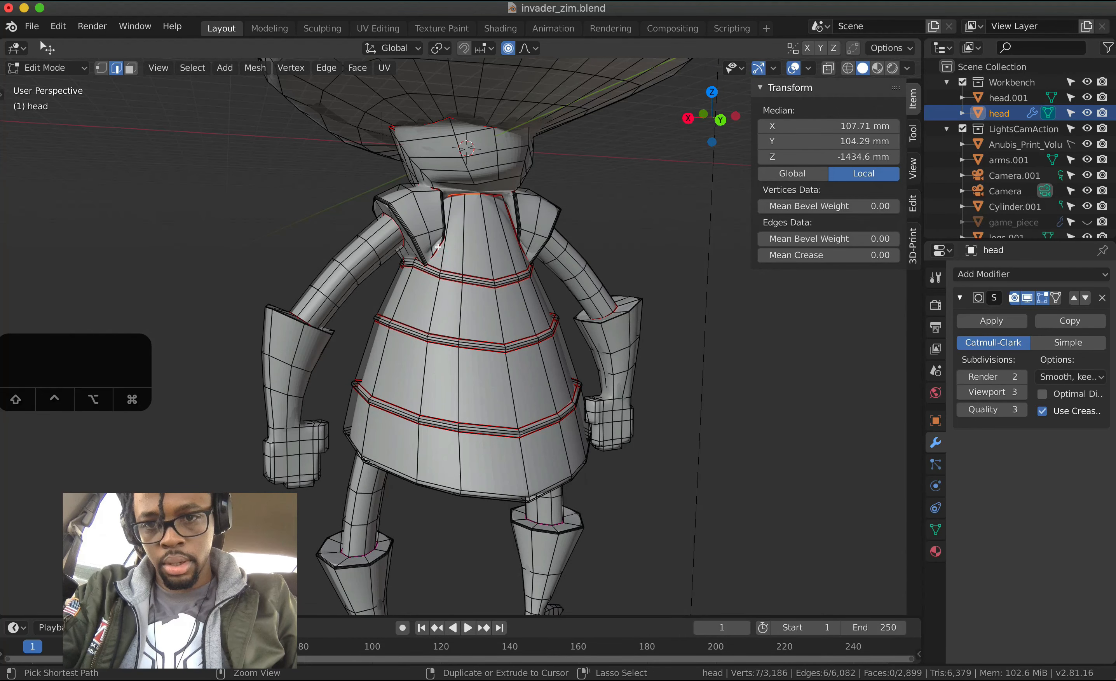
pyautogui.keyDown('ctrl'); pyautogui.click(438, 246); pyautogui.keyUp('ctrl')
pyautogui.moveTo(438, 246); pyautogui.dragTo(460, 225, button='middle')
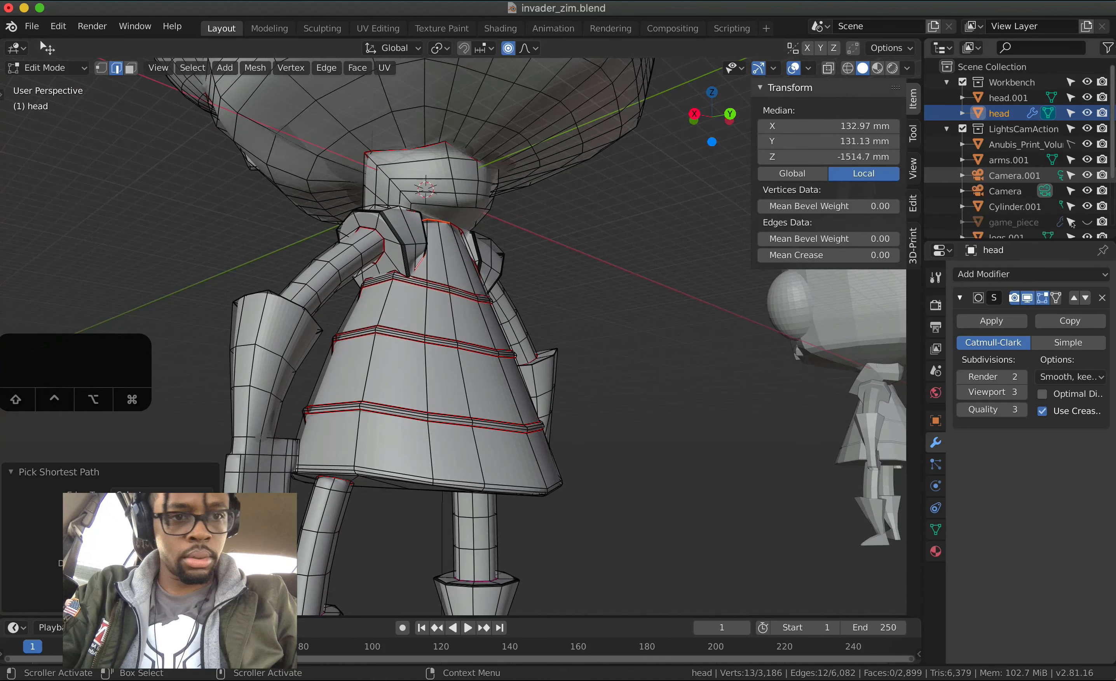
# - Turn off the subdivision's viewport display and extend the edge selection around one armhole and along the front V of the neckline
pyautogui.click(1035, 296)
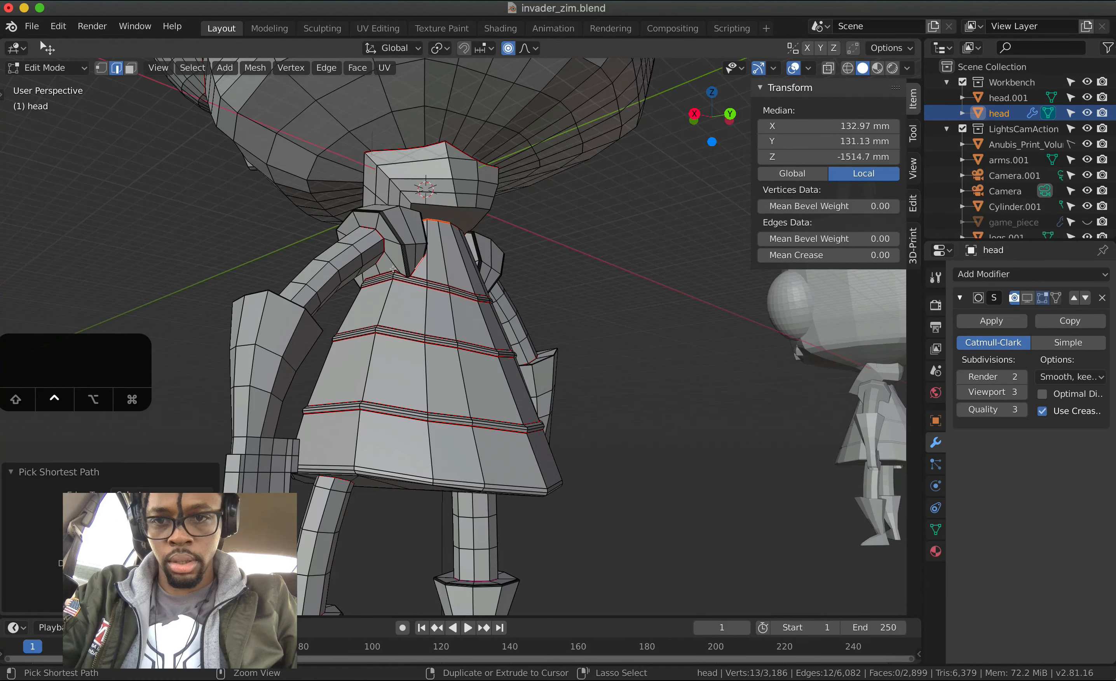
pyautogui.press('super+z')
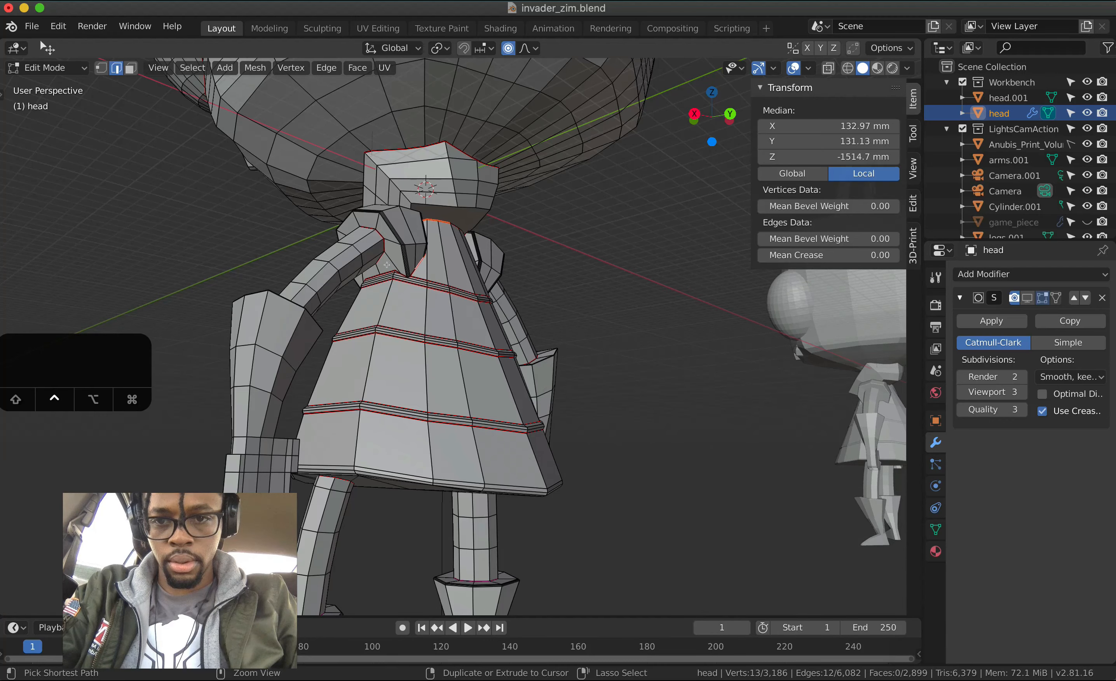
pyautogui.keyDown('ctrl'); pyautogui.click(386, 265); pyautogui.keyUp('ctrl')
pyautogui.moveTo(386, 265); pyautogui.dragTo(444, 160, button='middle')
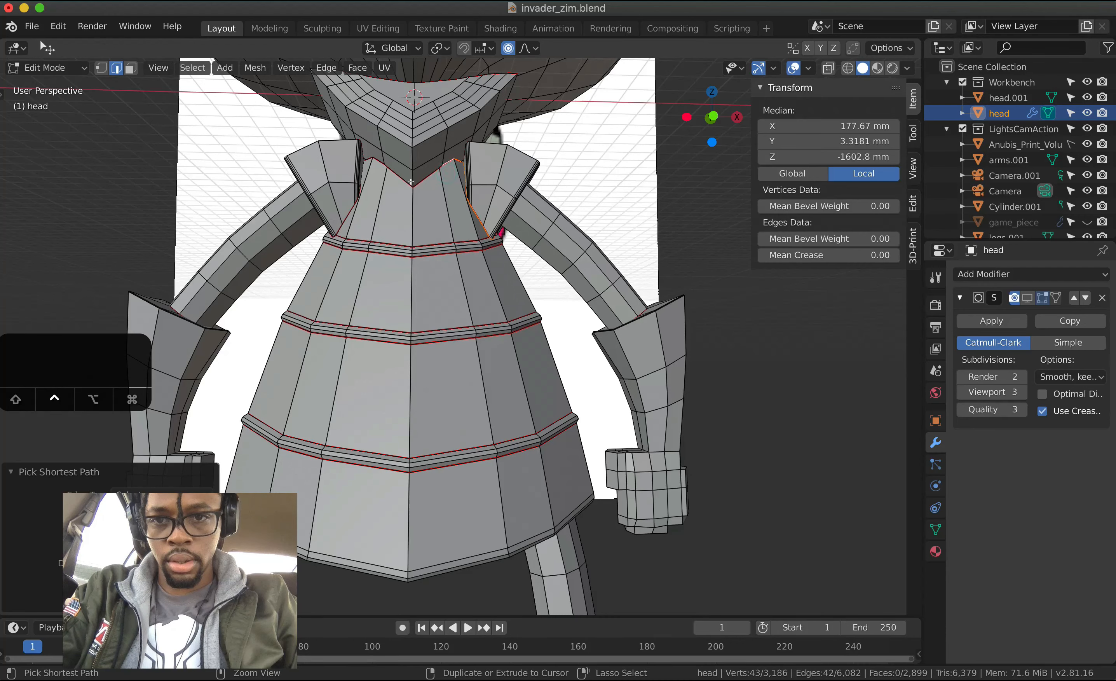
pyautogui.keyDown('ctrl'); pyautogui.click(396, 178); pyautogui.keyUp('ctrl')
pyautogui.keyDown('ctrl'); pyautogui.click(365, 162); pyautogui.keyUp('ctrl')
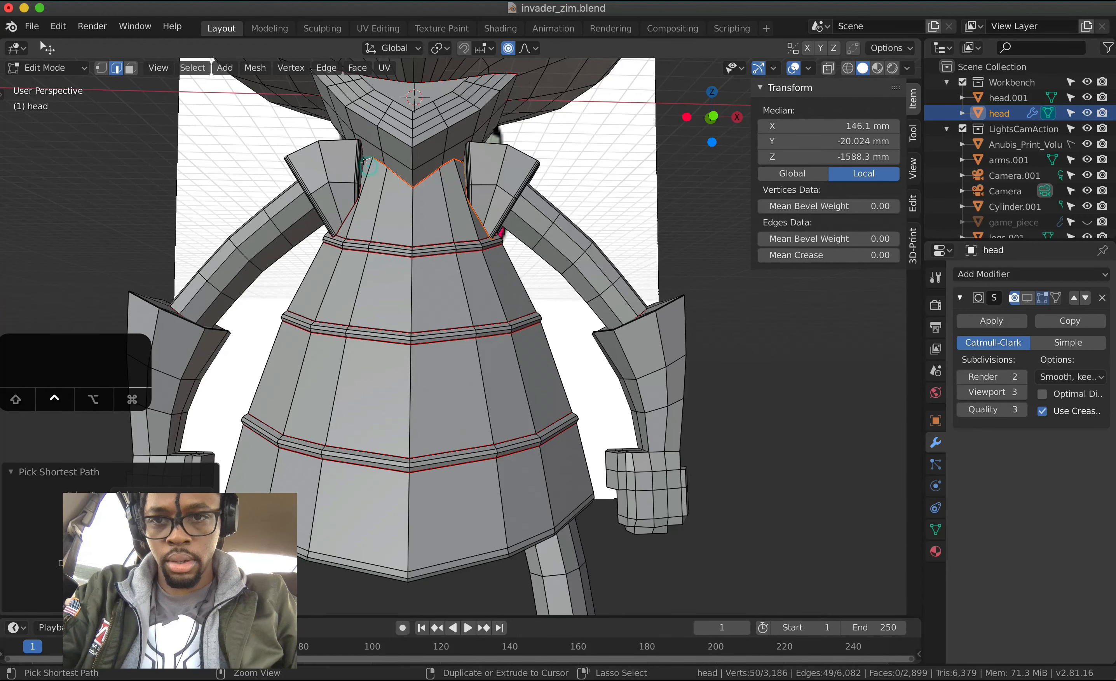
# - Continue the selected edge path around the other armhole and close it at the back of the neckline
pyautogui.moveTo(360, 168); pyautogui.dragTo(380, 170, button='middle')
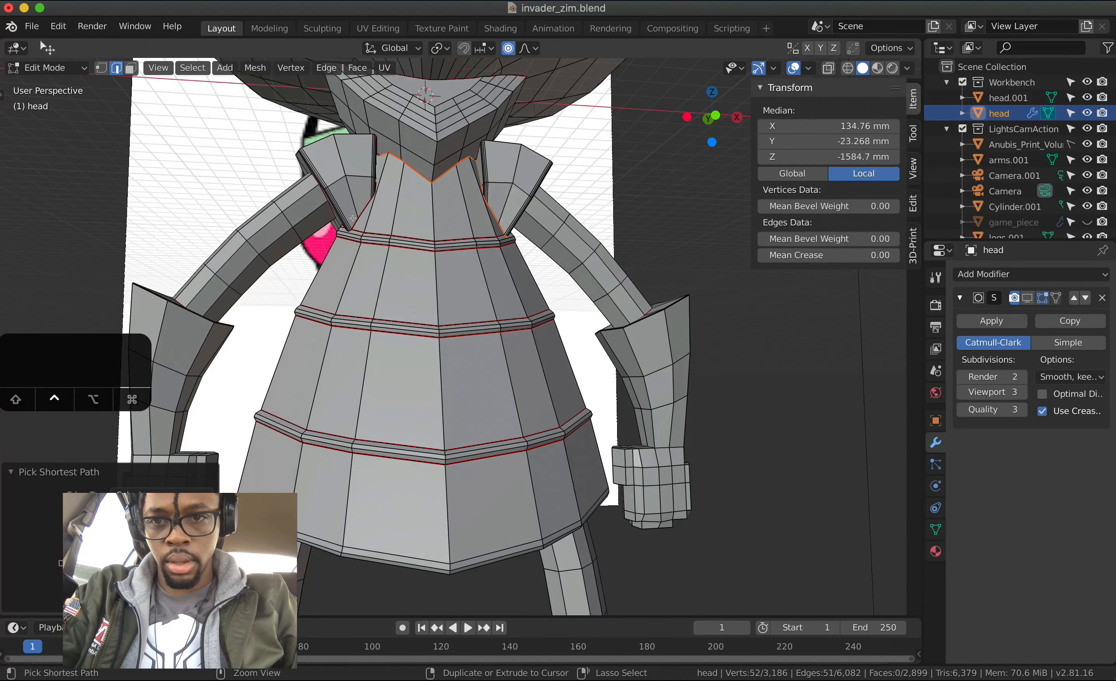
pyautogui.keyDown('ctrl'); pyautogui.click(356, 232); pyautogui.keyUp('ctrl')
pyautogui.moveTo(338, 215); pyautogui.dragTo(532, 181, button='middle')
pyautogui.keyDown('ctrl'); pyautogui.click(588, 234); pyautogui.keyUp('ctrl')
pyautogui.keyDown('ctrl'); pyautogui.click(523, 196); pyautogui.keyUp('ctrl')
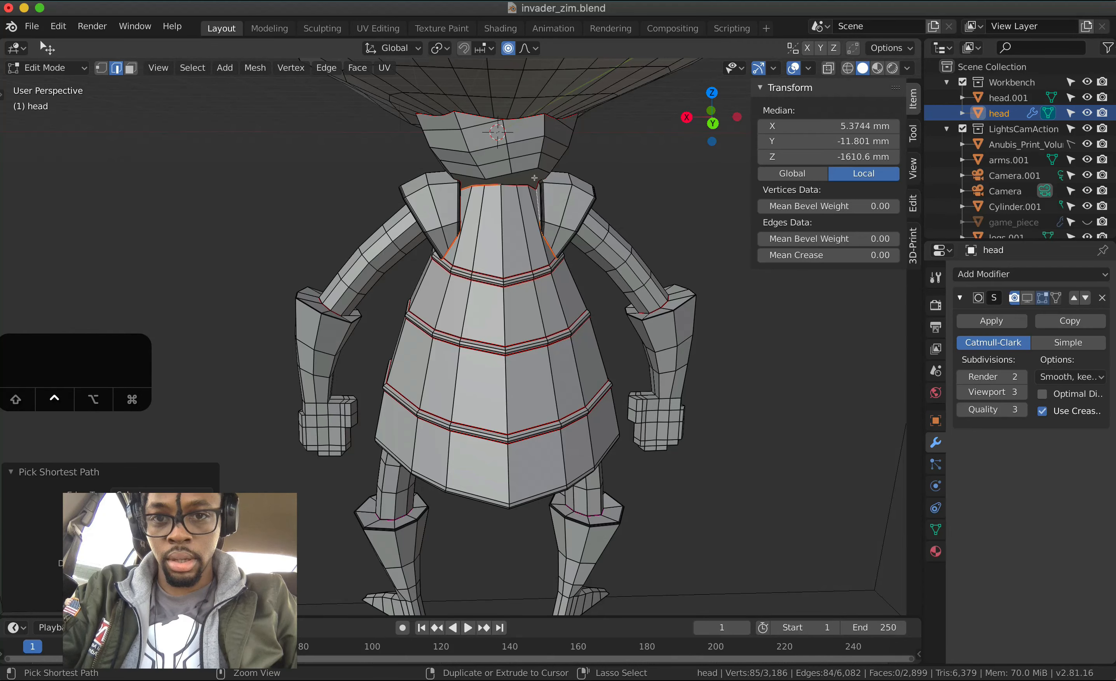
pyautogui.keyDown('ctrl'); pyautogui.click(505, 179); pyautogui.keyUp('ctrl')
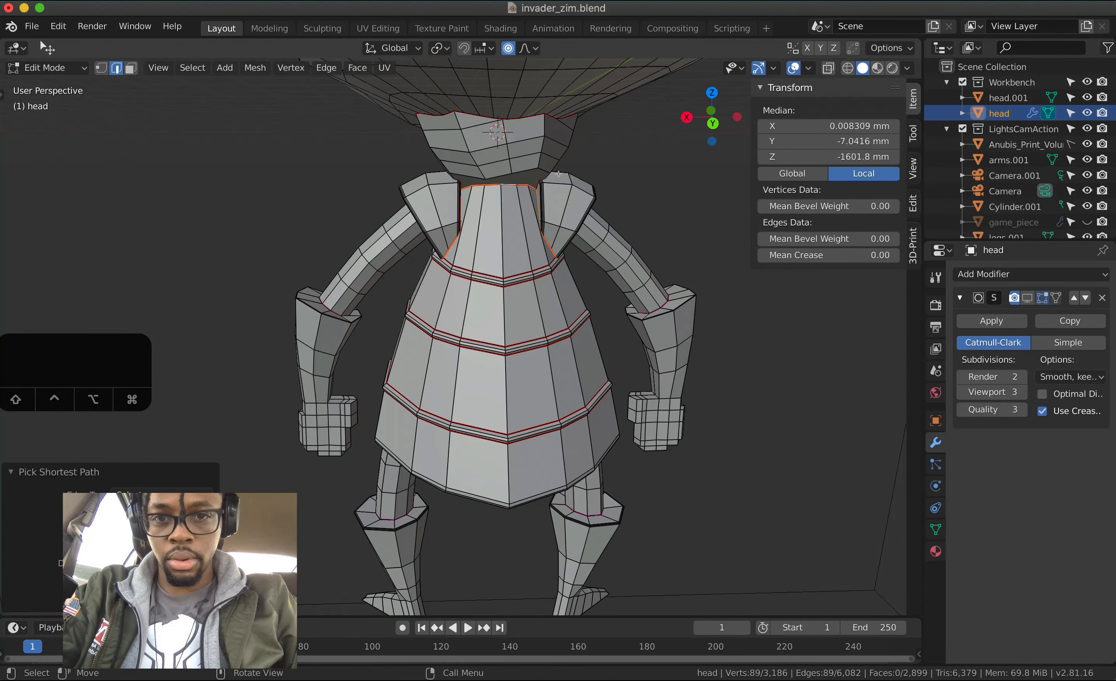
# - Set the mean crease of the selected neckline and armhole border edges to 1
pyautogui.moveTo(505, 179); pyautogui.dragTo(893, 197, button='middle')
pyautogui.click(828, 255)
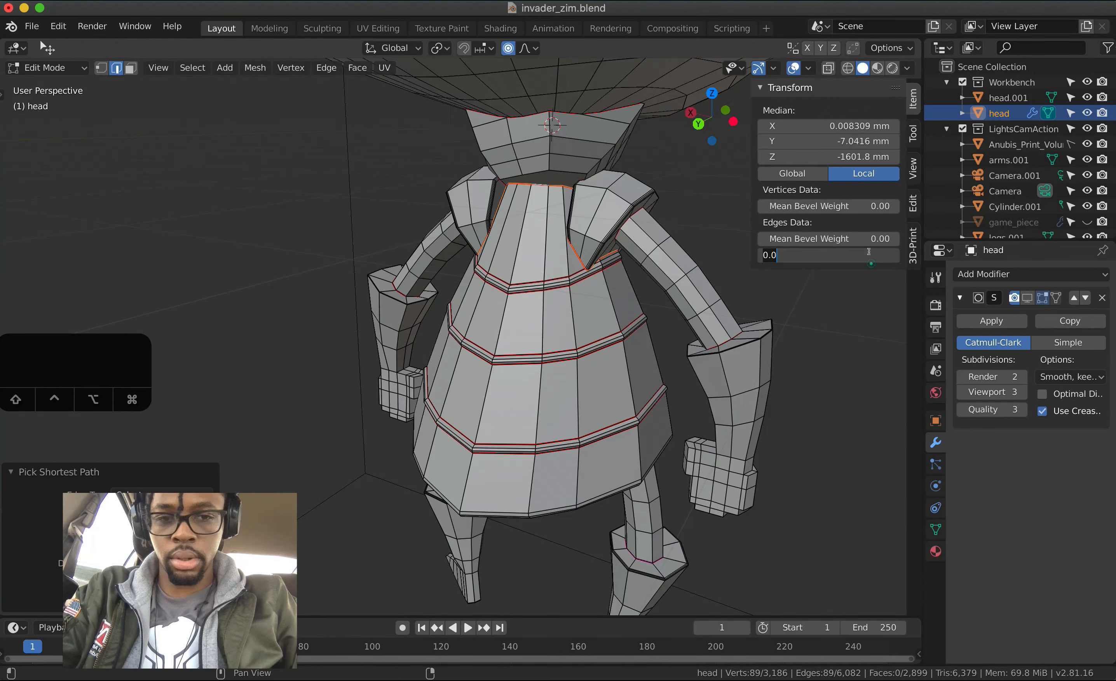
pyautogui.write('1')
pyautogui.press('Return')
# - Select the full border of edges where the neck meets the head and set its mean crease to 1
pyautogui.keyDown('ctrl'); pyautogui.scroll(-10, 594, 309); pyautogui.keyUp('ctrl')
pyautogui.hscroll(10, 594, 309)
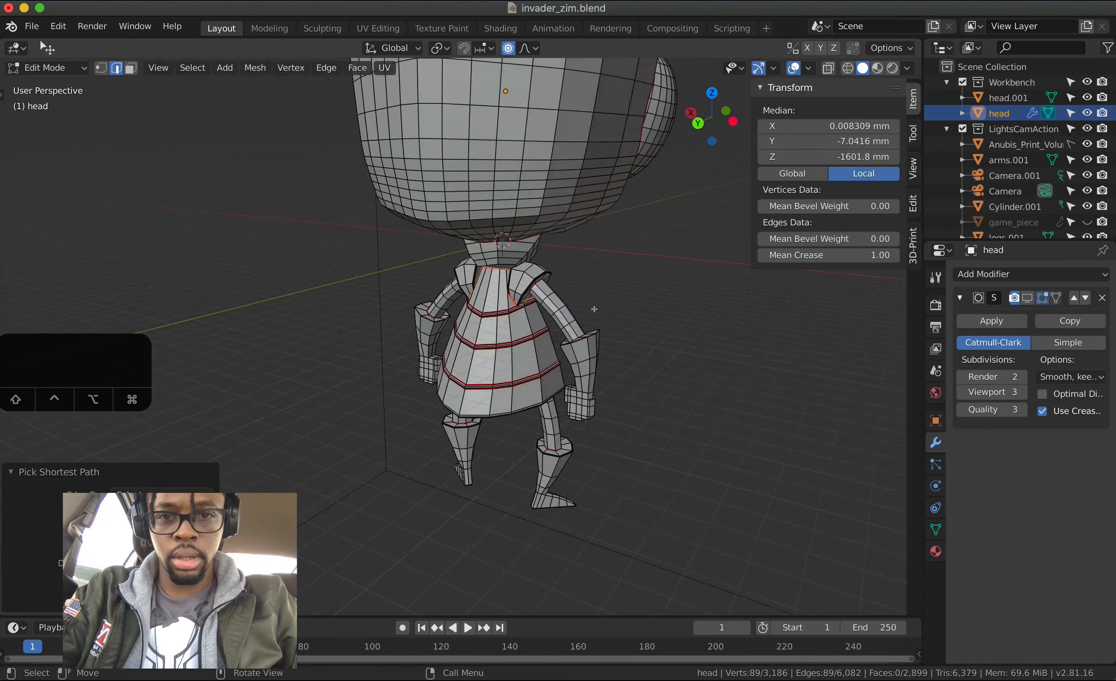
pyautogui.click(520, 230)
pyautogui.moveTo(521, 229); pyautogui.dragTo(472, 220, button='middle')
pyautogui.keyDown('ctrl'); pyautogui.click(478, 238); pyautogui.keyUp('ctrl')
pyautogui.keyDown('ctrl'); pyautogui.click(396, 240); pyautogui.keyUp('ctrl')
pyautogui.keyDown('ctrl'); pyautogui.click(395, 223); pyautogui.keyUp('ctrl')
pyautogui.click(861, 253)
pyautogui.write('1')
pyautogui.press('Return')
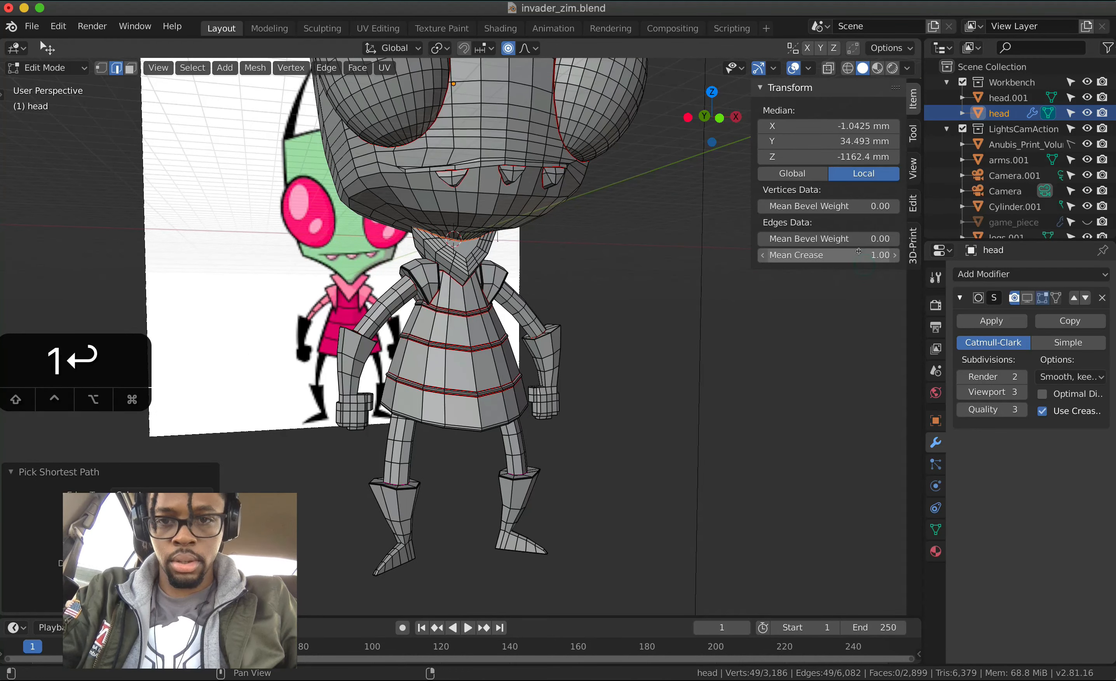
# - Select the complete ring of edges where the character's left eye meets the head
pyautogui.moveTo(632, 334); pyautogui.dragTo(499, 133, button='middle')
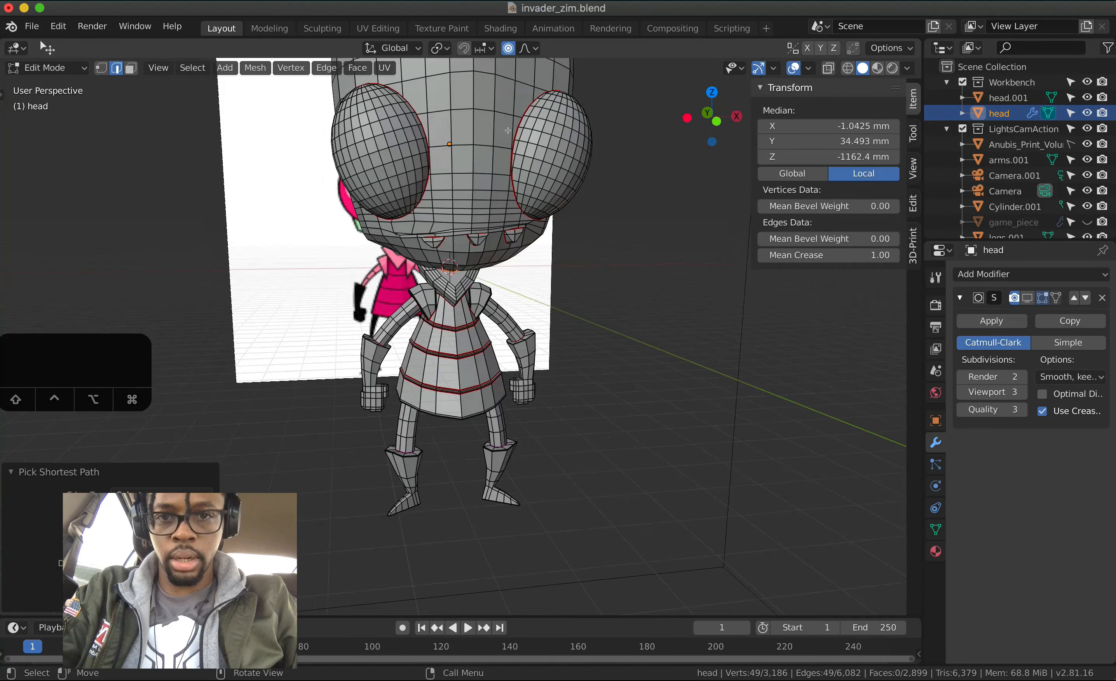
pyautogui.click(510, 126)
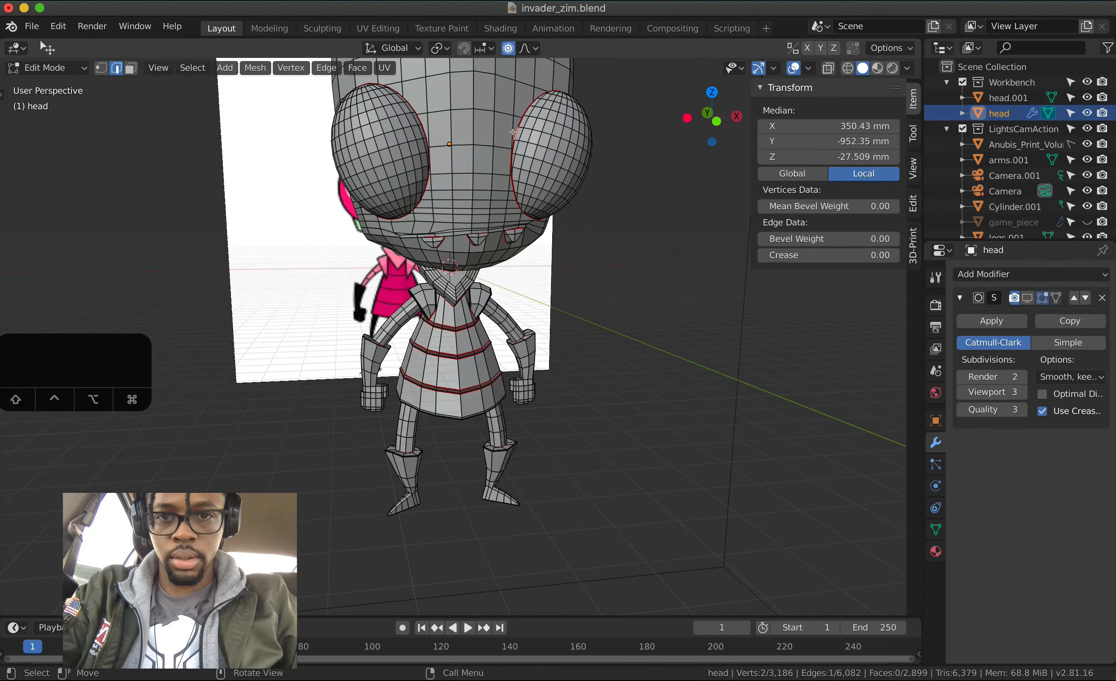
pyautogui.keyDown('ctrl'); pyautogui.click(508, 179); pyautogui.keyUp('ctrl')
pyautogui.moveTo(509, 178); pyautogui.dragTo(389, 149, button='middle')
pyautogui.keyDown('ctrl'); pyautogui.click(477, 160); pyautogui.keyUp('ctrl')
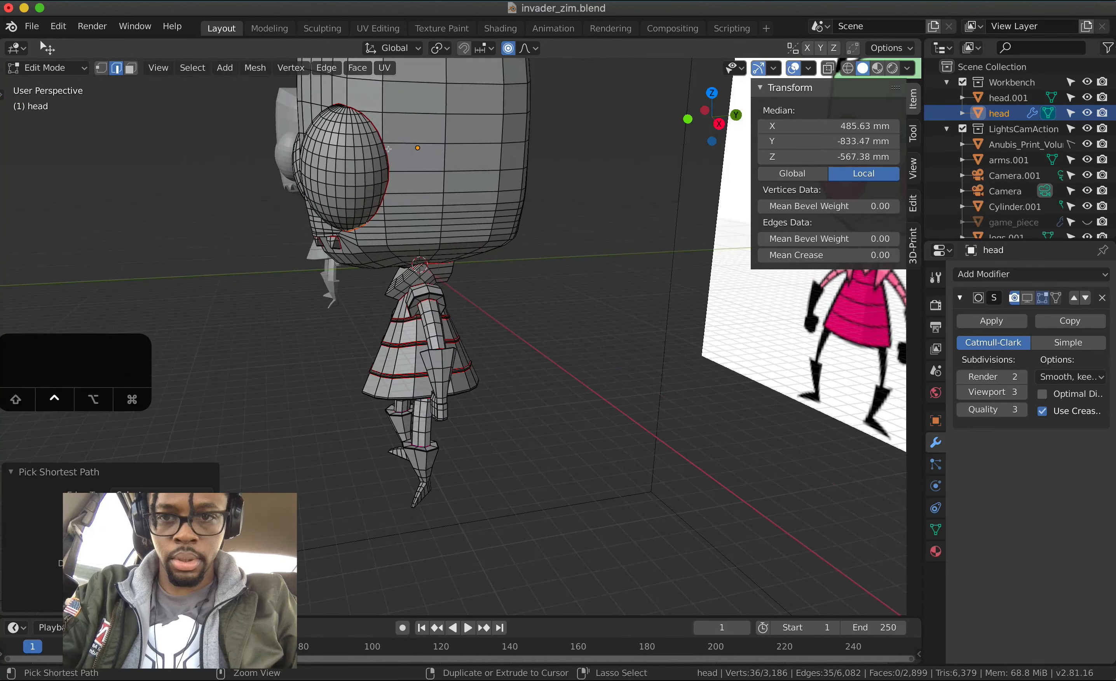
pyautogui.keyDown('ctrl'); pyautogui.click(349, 100); pyautogui.keyUp('ctrl')
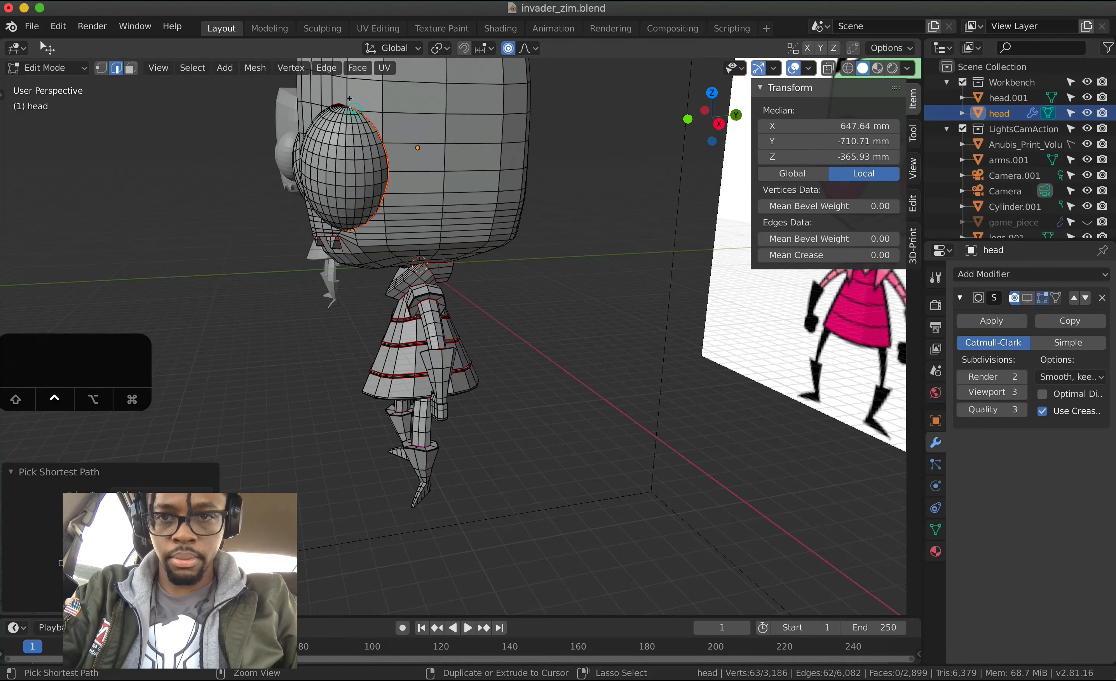
pyautogui.moveTo(349, 99); pyautogui.dragTo(514, 146, button='middle')
pyautogui.keyDown('ctrl'); pyautogui.click(392, 103); pyautogui.keyUp('ctrl')
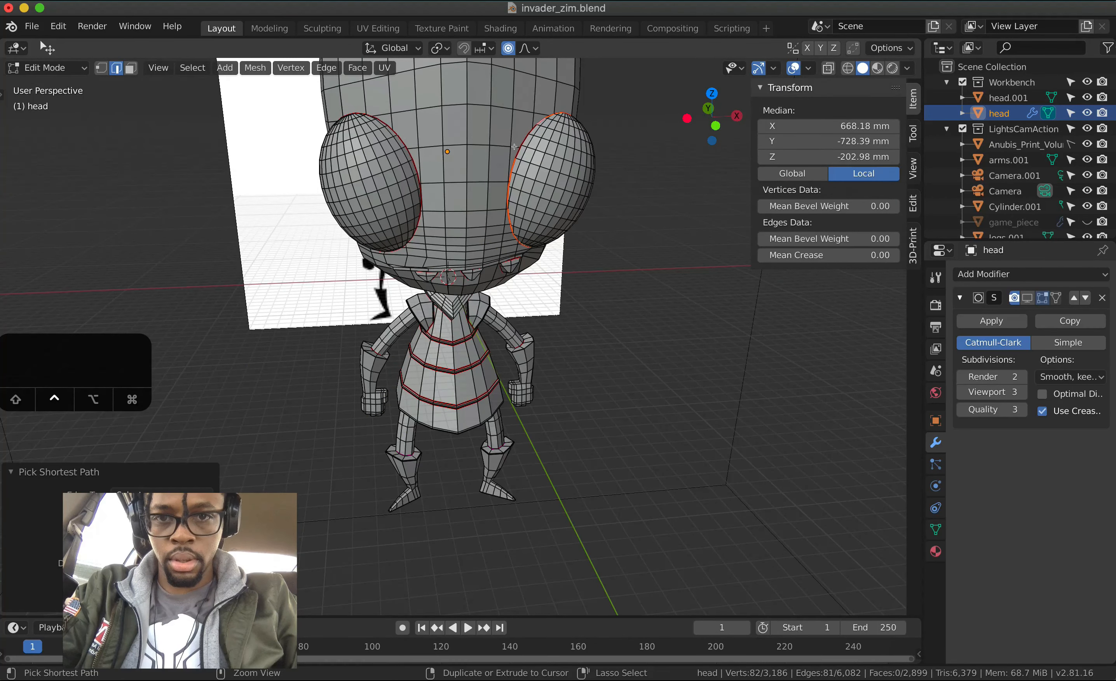
# - Add the full border ring of the character's right eye to the edge selection
pyautogui.keyDown('ctrl'); pyautogui.click(408, 148); pyautogui.keyUp('ctrl')
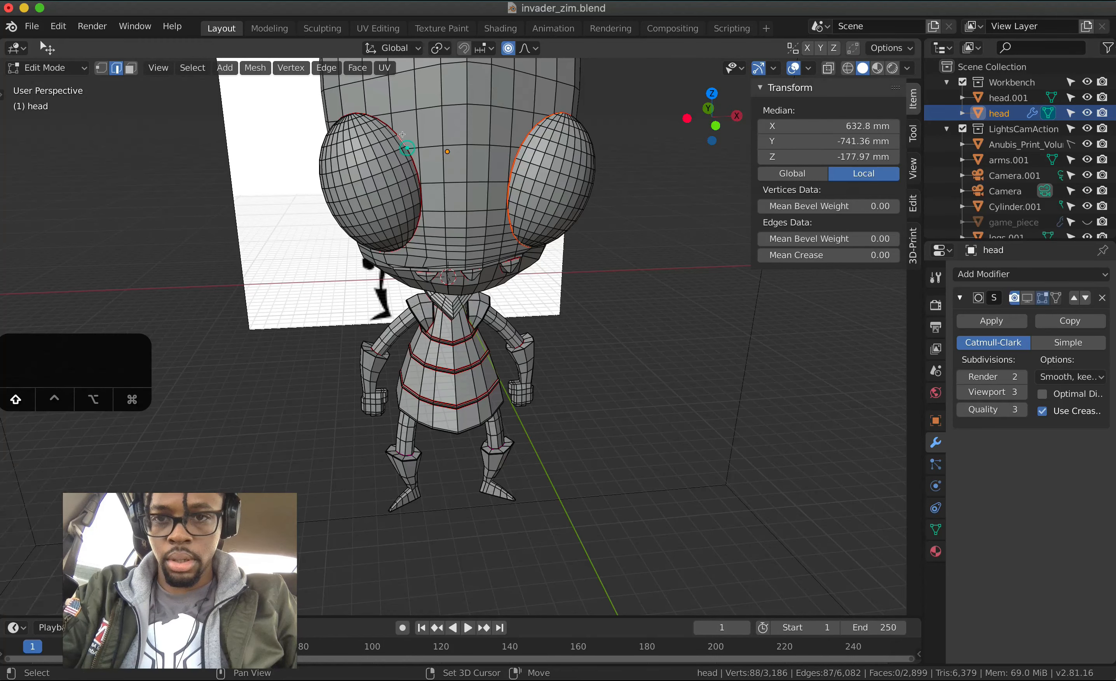
pyautogui.keyDown('ctrl'); pyautogui.click(413, 161); pyautogui.keyUp('ctrl')
pyautogui.moveTo(412, 160); pyautogui.dragTo(463, 199, button='middle')
pyautogui.keyDown('ctrl'); pyautogui.click(484, 197); pyautogui.keyUp('ctrl')
pyautogui.keyDown('ctrl'); pyautogui.click(510, 146); pyautogui.keyUp('ctrl')
pyautogui.keyDown('ctrl'); pyautogui.click(510, 145); pyautogui.keyUp('ctrl')
pyautogui.keyDown('ctrl'); pyautogui.click(605, 121); pyautogui.keyUp('ctrl')
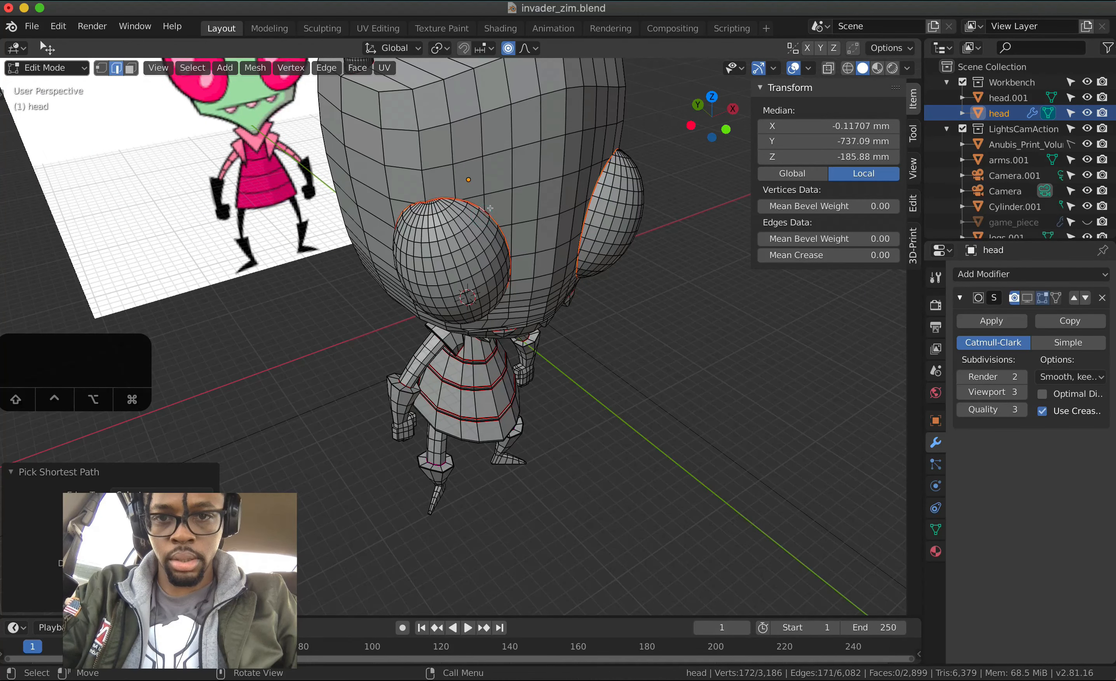
pyautogui.keyDown('ctrl'); pyautogui.click(493, 222); pyautogui.keyUp('ctrl')
# - Set the mean crease of both selected eye border rings to 1
pyautogui.moveTo(493, 222); pyautogui.dragTo(908, 266, button='middle')
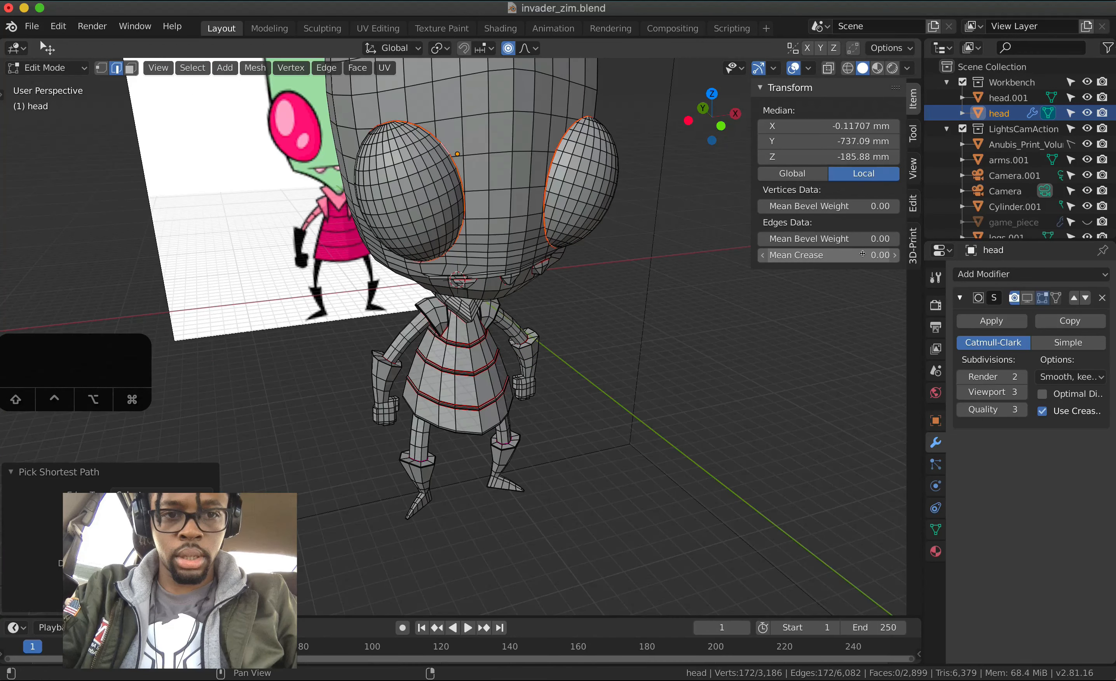
pyautogui.click(829, 255)
pyautogui.write('1')
pyautogui.press('Return')
# - Switch to Object Mode, turn on the subdivision's viewport display and show the model in Material Preview shading
pyautogui.press('Tab')
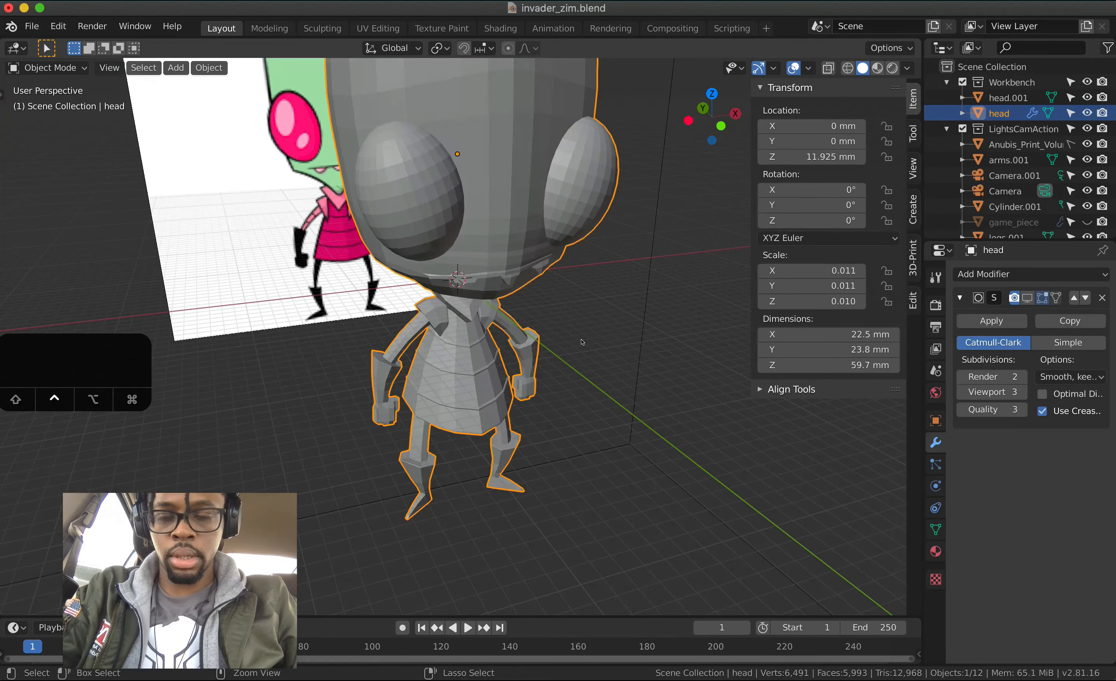
pyautogui.scroll(-4, 582, 341)
pyautogui.moveTo(907, 302); pyautogui.dragTo(908, 296, button='middle')
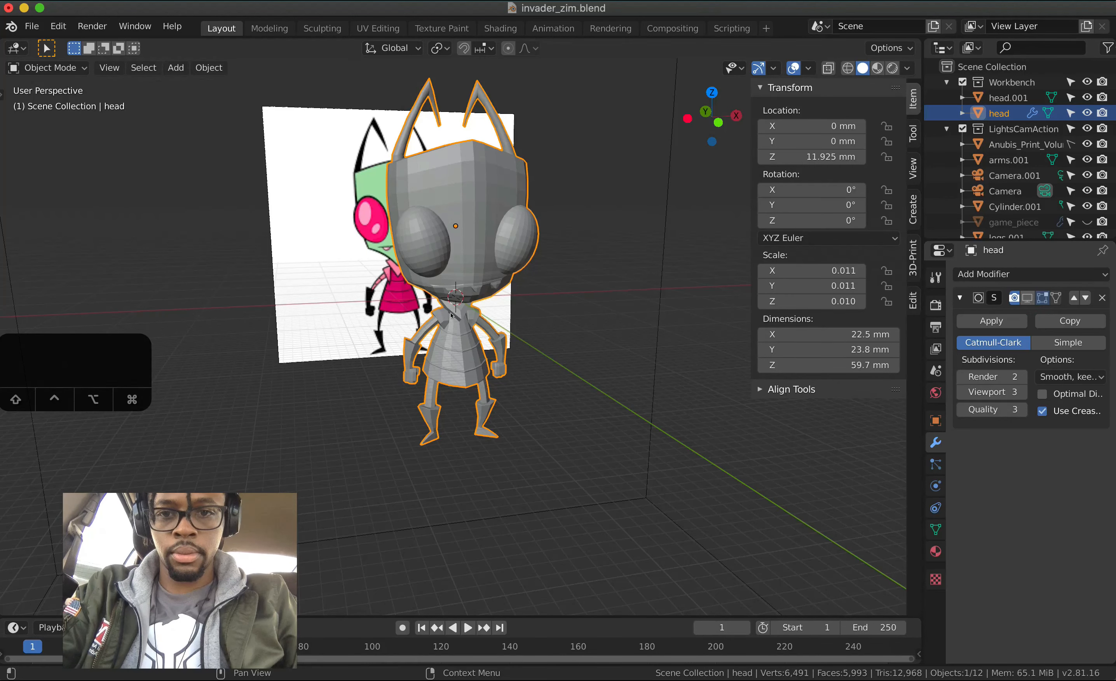
pyautogui.moveTo(396, 308); pyautogui.dragTo(412, 300, button='middle')
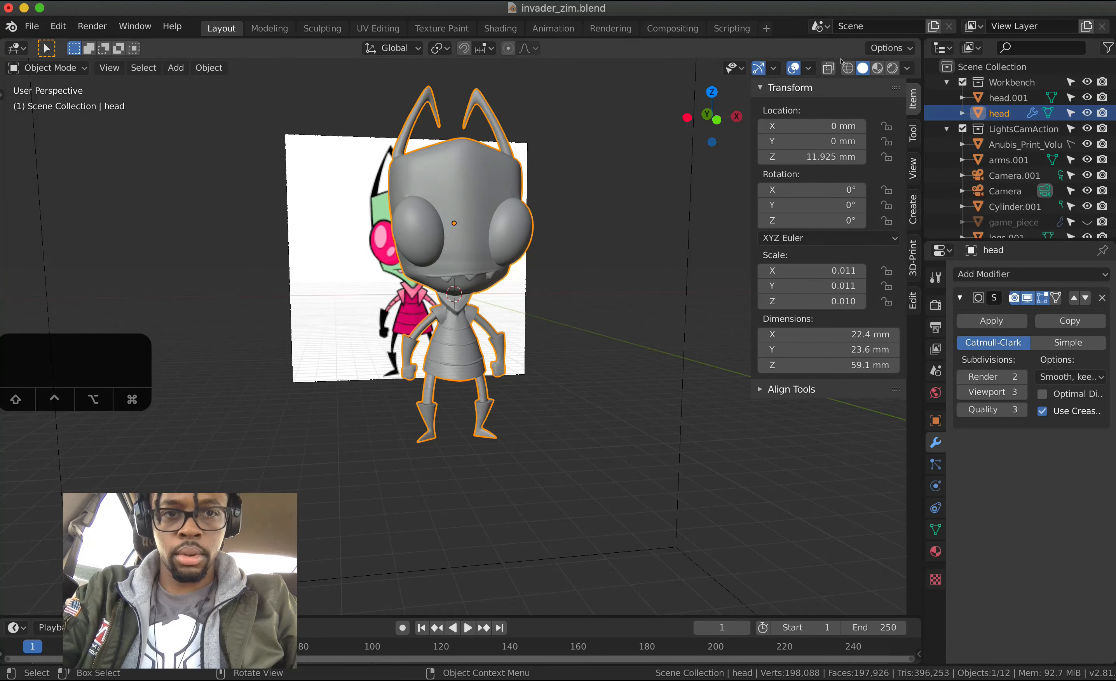
pyautogui.click(876, 67)
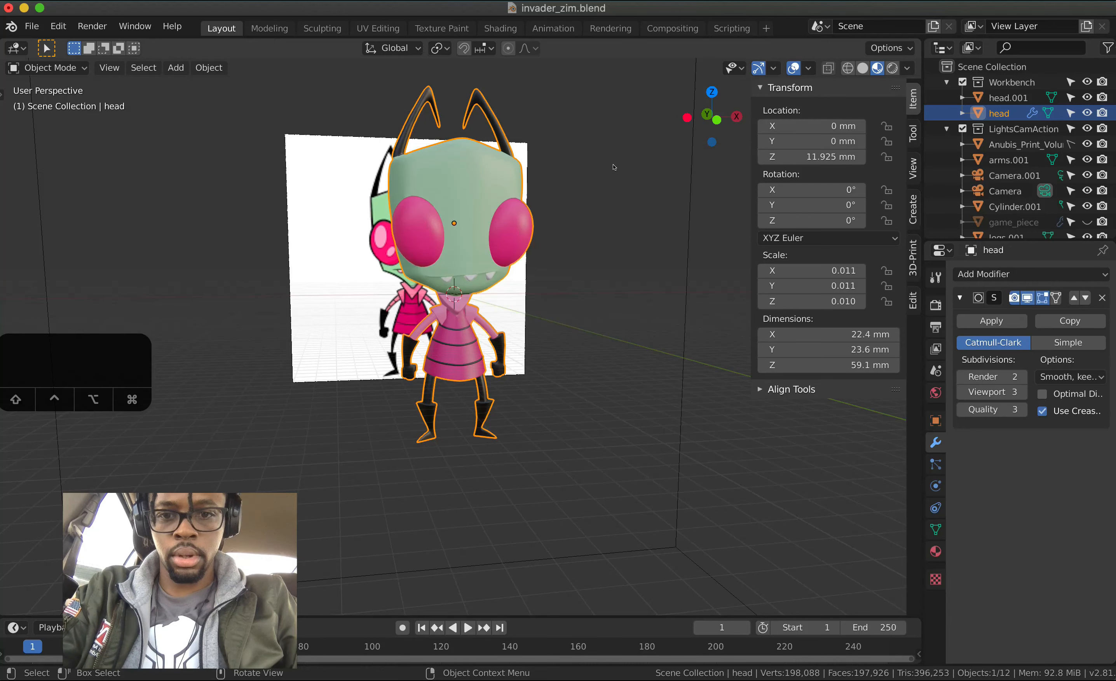
# - Examine the smoothed, colored character's creased eye, neck and dress borders from the front, side and back
pyautogui.scroll(10, 614, 167)
pyautogui.scroll(-8, 614, 167)
pyautogui.hscroll(6, 614, 167)
pyautogui.hscroll(-8, 614, 167)
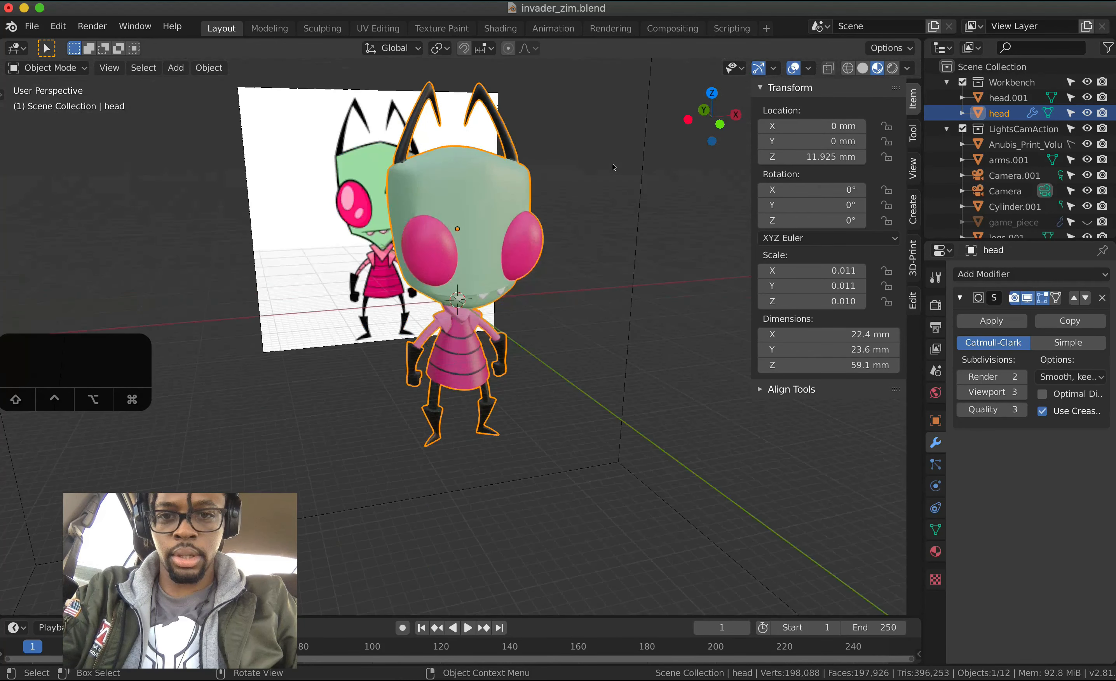
pyautogui.hscroll(12, 614, 167)
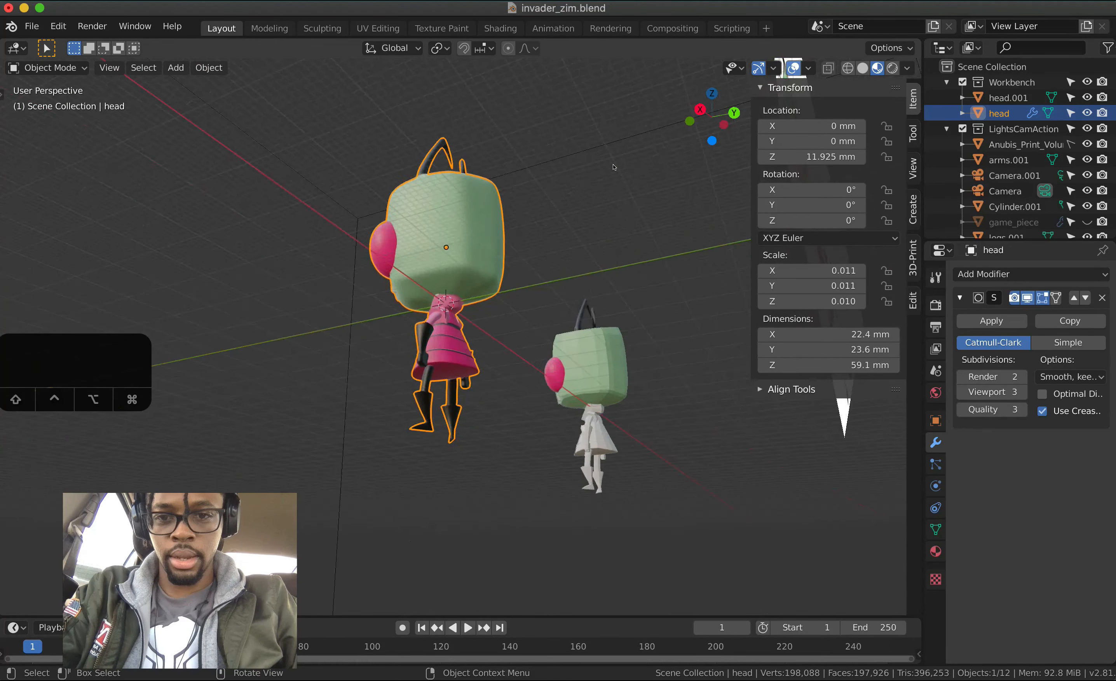
pyautogui.hscroll(12, 614, 167)
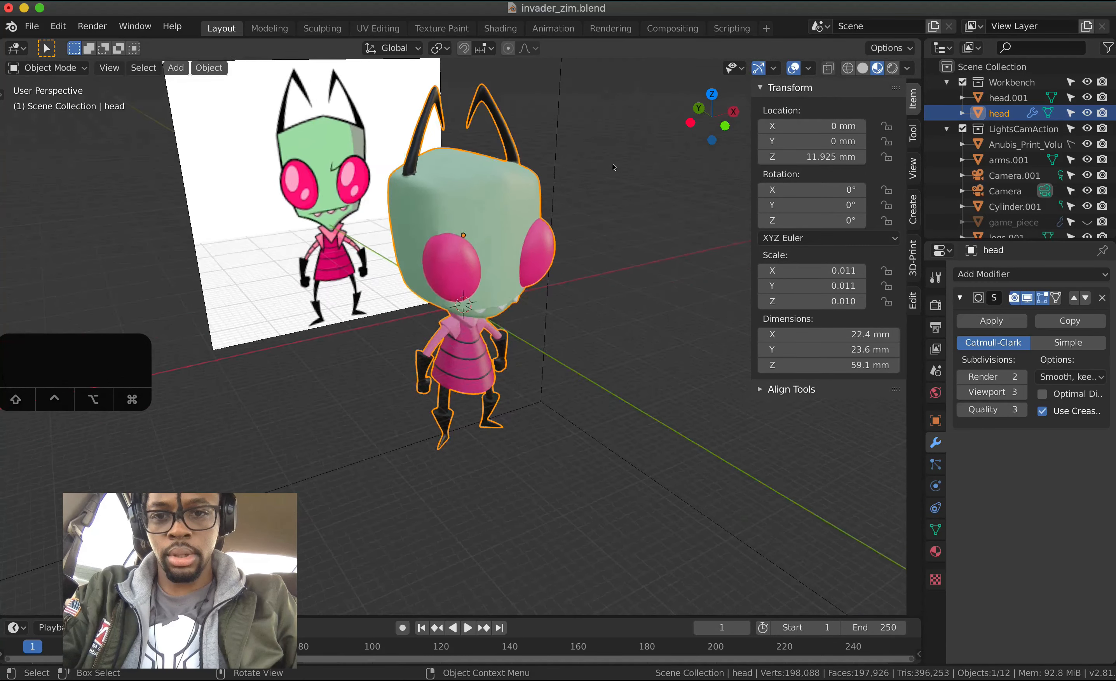
pyautogui.scroll(-5, 615, 167)
pyautogui.keyDown('shift'); pyautogui.scroll(-3, 615, 167); pyautogui.keyUp('shift')
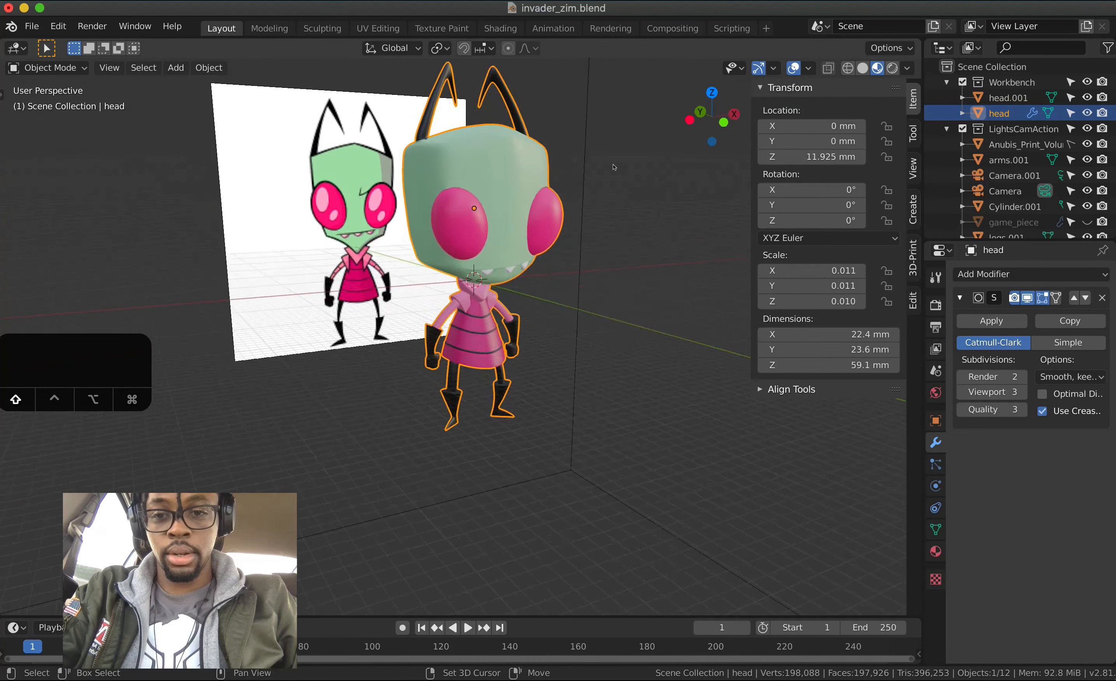
pyautogui.keyDown('shift'); pyautogui.hscroll(-5, 615, 167); pyautogui.keyUp('shift')
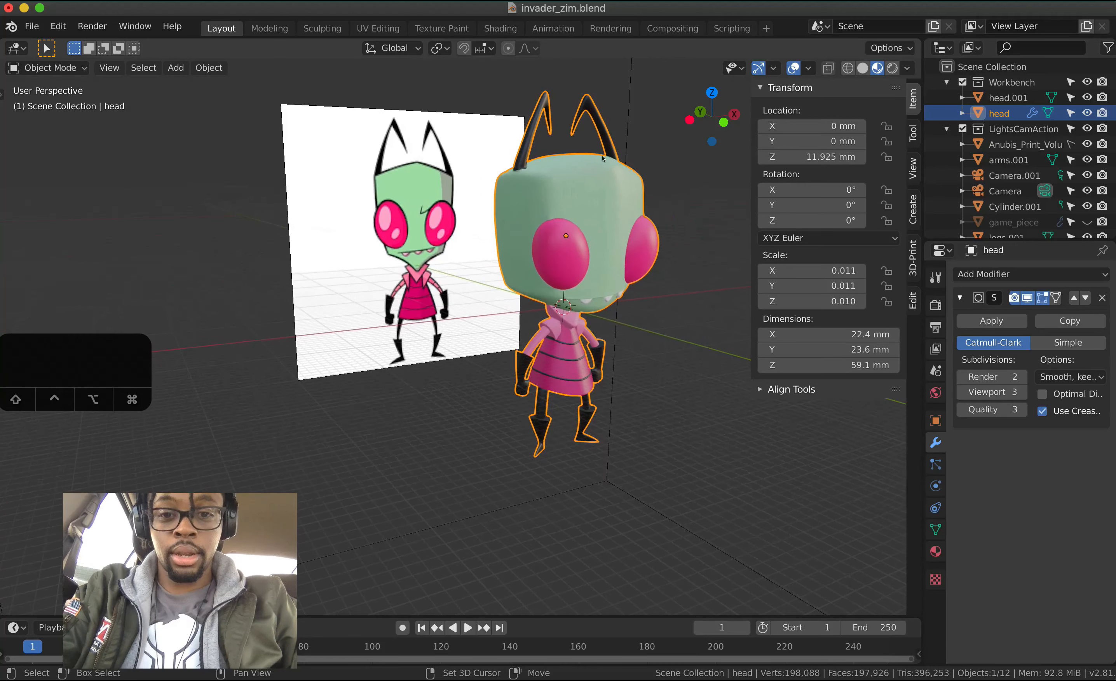
pyautogui.hscroll(3, 505, 251)
pyautogui.hscroll(-3, 505, 251)
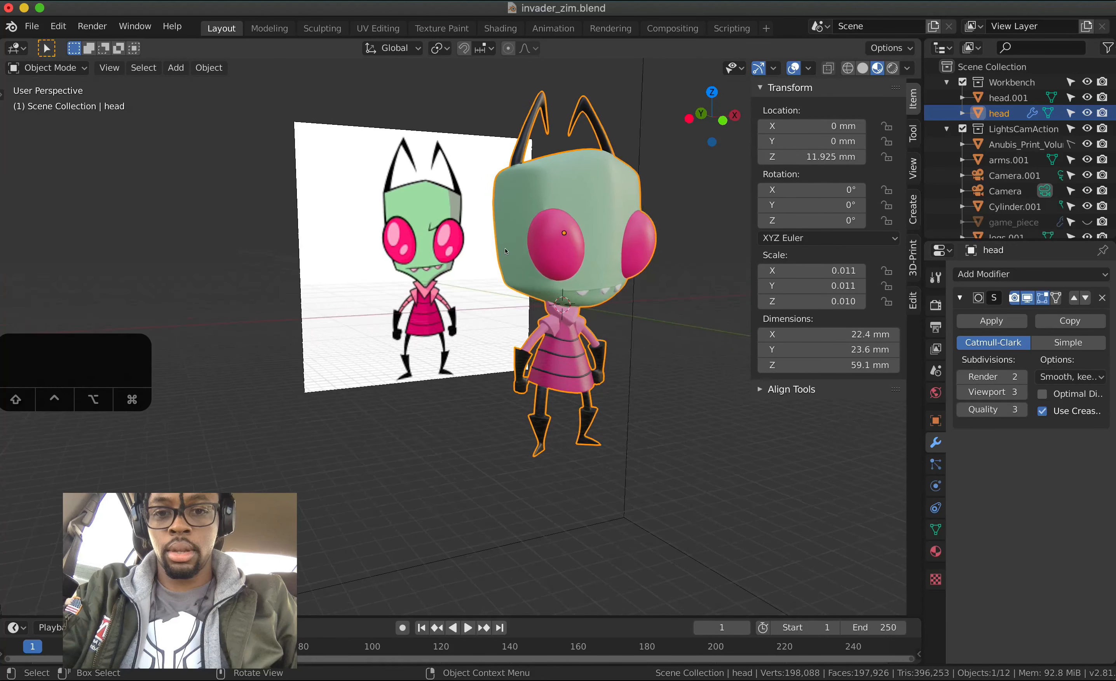
pyautogui.hscroll(5, 505, 251)
pyautogui.hscroll(5, 505, 251)
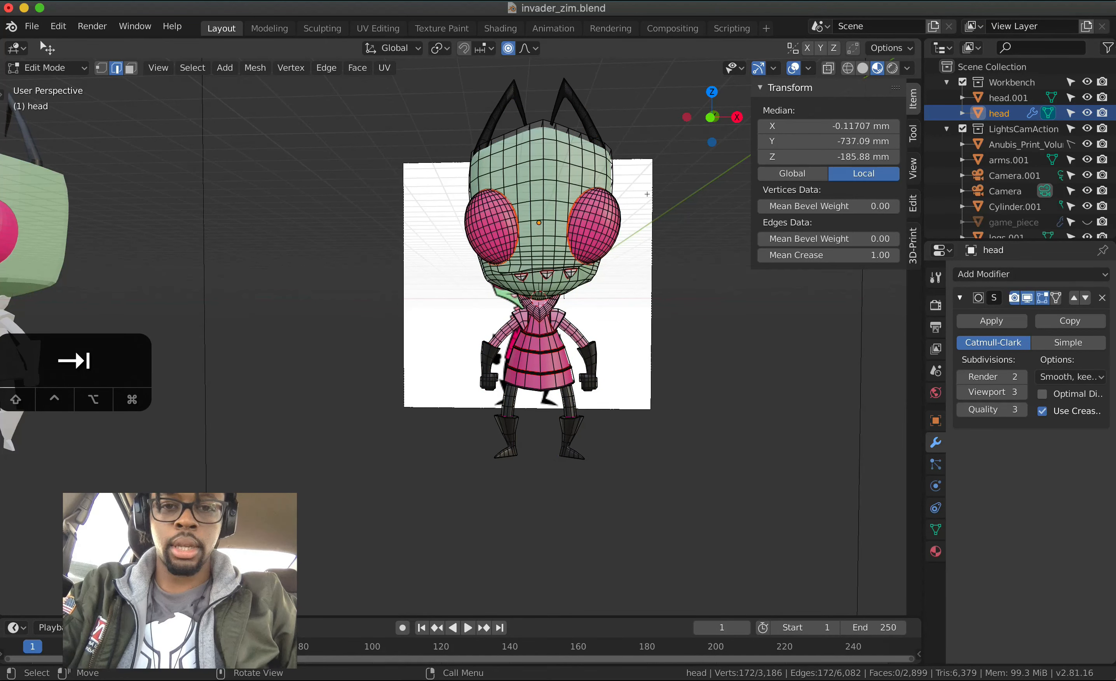
# - Return to Edit Mode with solid shading and turn off the subdivision's viewport display
pyautogui.scroll(-5, 646, 194)
pyautogui.click(863, 71)
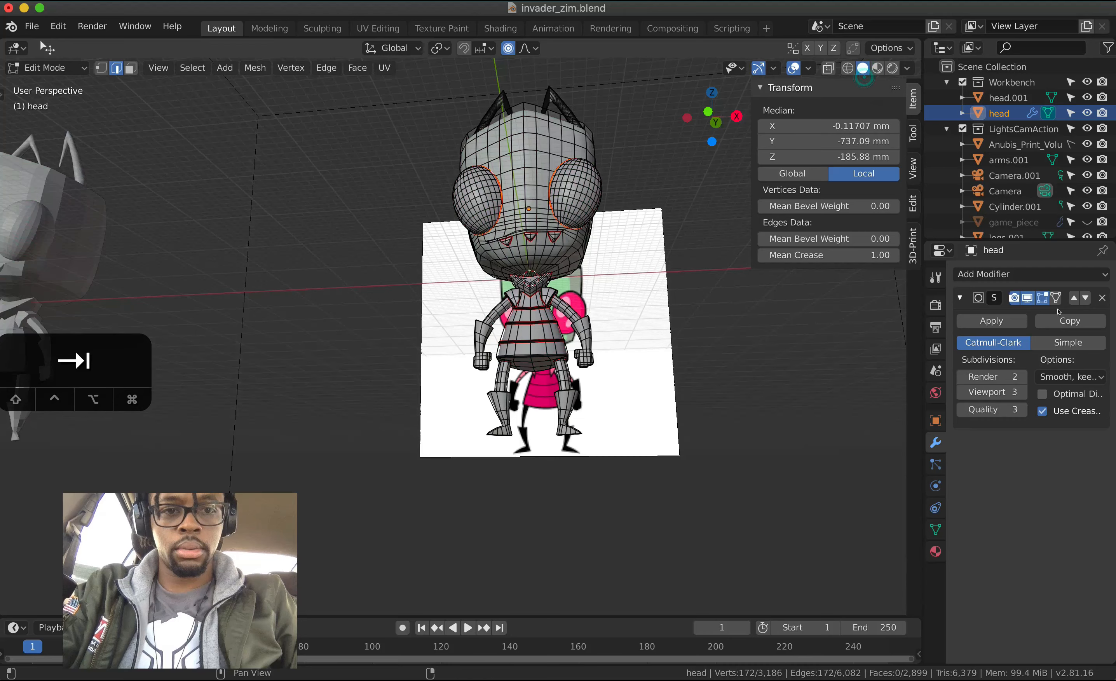
pyautogui.click(1027, 299)
pyautogui.scroll(-1, 697, 386)
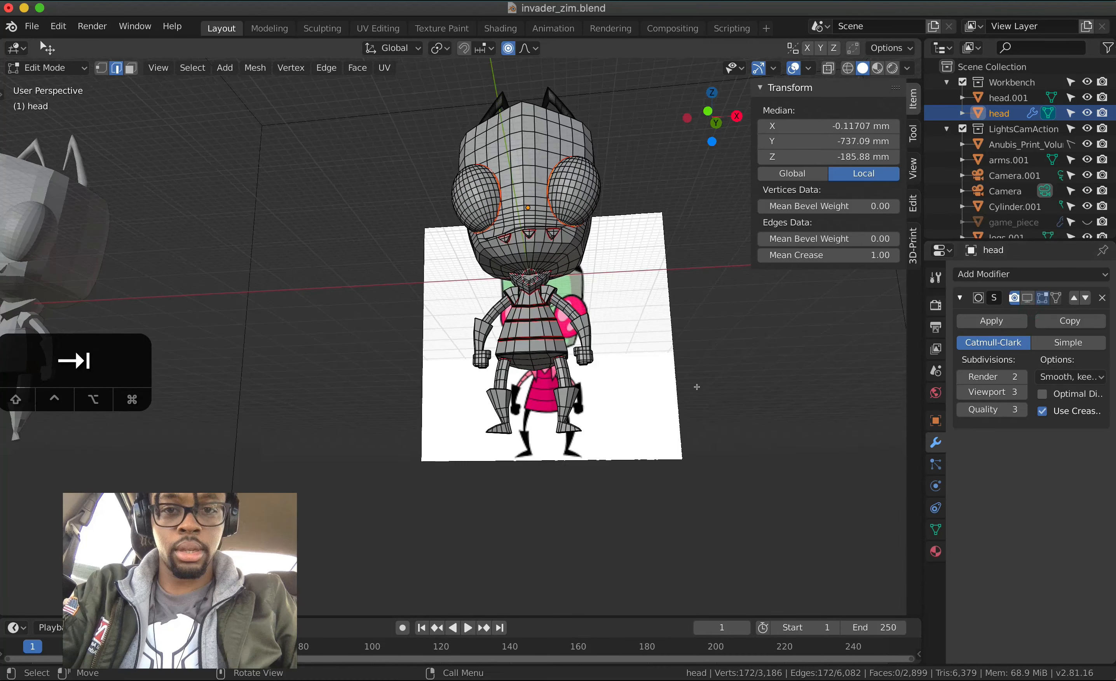
pyautogui.scroll(-3, 697, 386)
pyautogui.keyDown('ctrl'); pyautogui.scroll(3, 601, 287); pyautogui.keyUp('ctrl')
pyautogui.scroll(1, 601, 287)
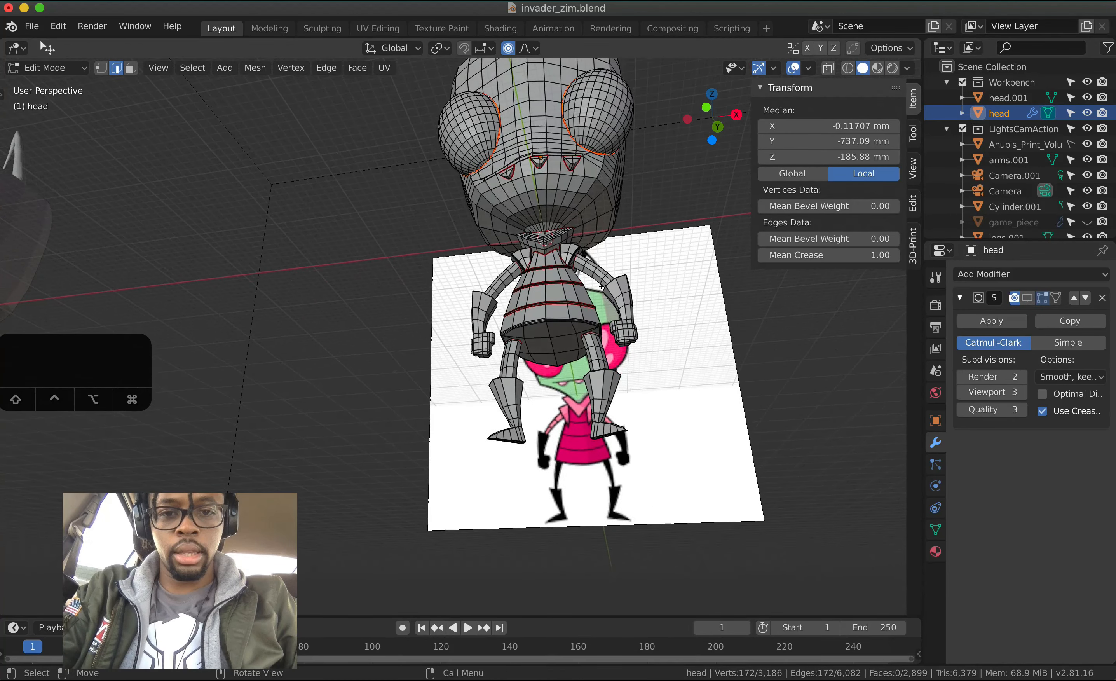
pyautogui.scroll(4, 601, 287)
pyautogui.click(639, 377)
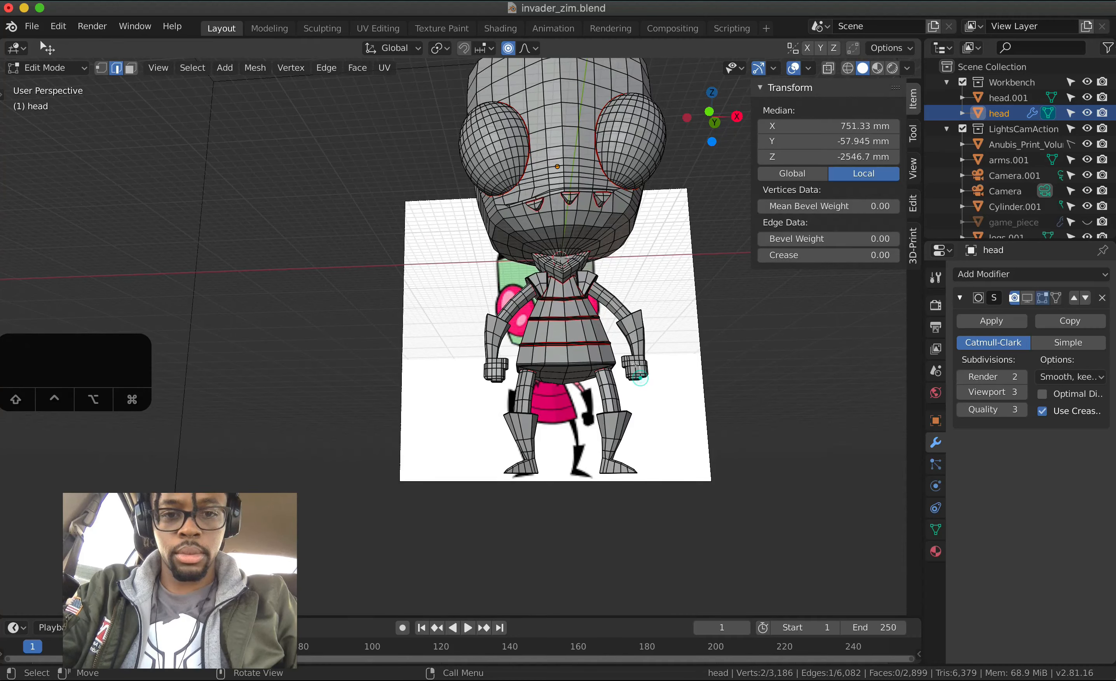
pyautogui.press('l')
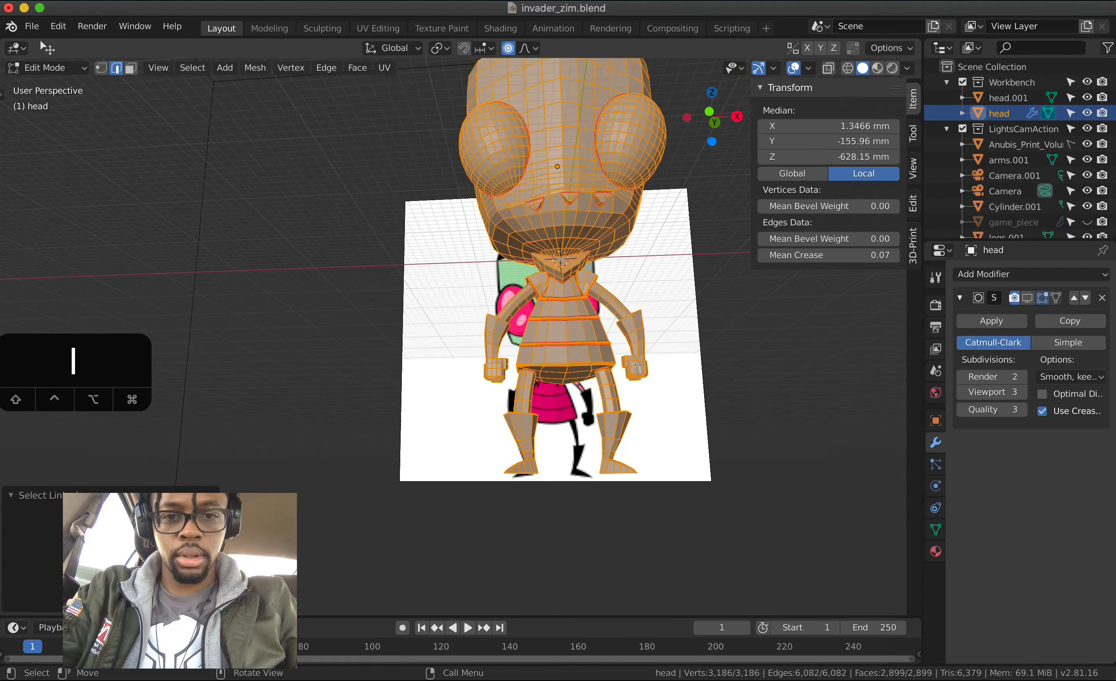
pyautogui.click(635, 358)
# - Switch to face selection and select the linked geometry of both arms, including upper arms, gloves and hands
pyautogui.click(132, 68)
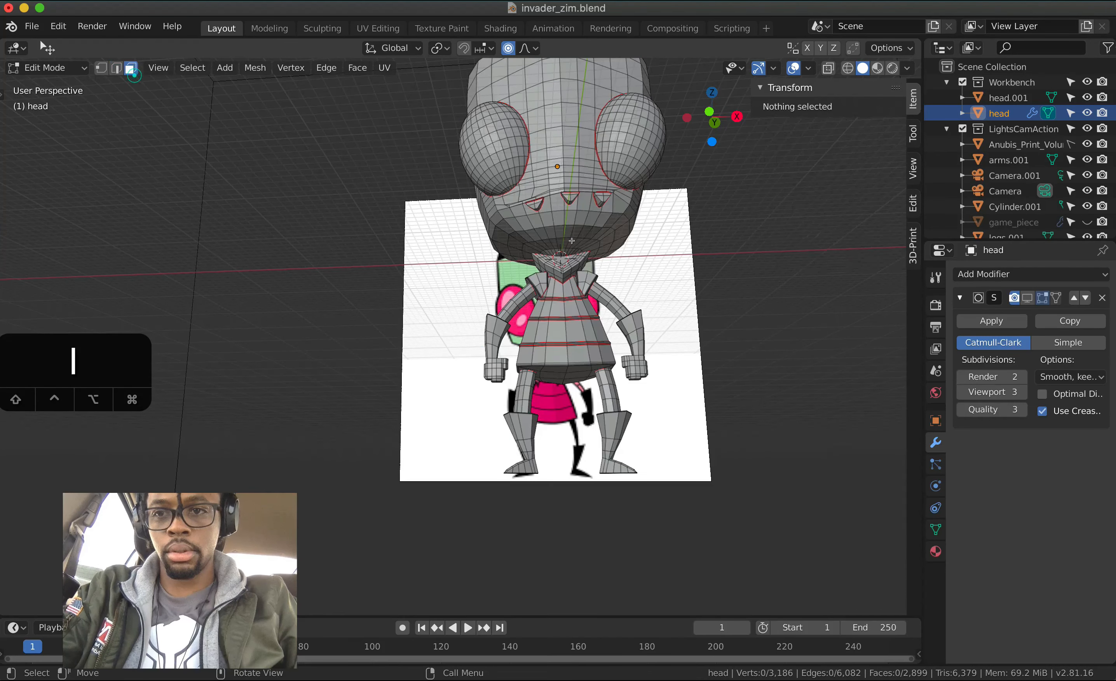
pyautogui.press('l')
pyautogui.press('l')
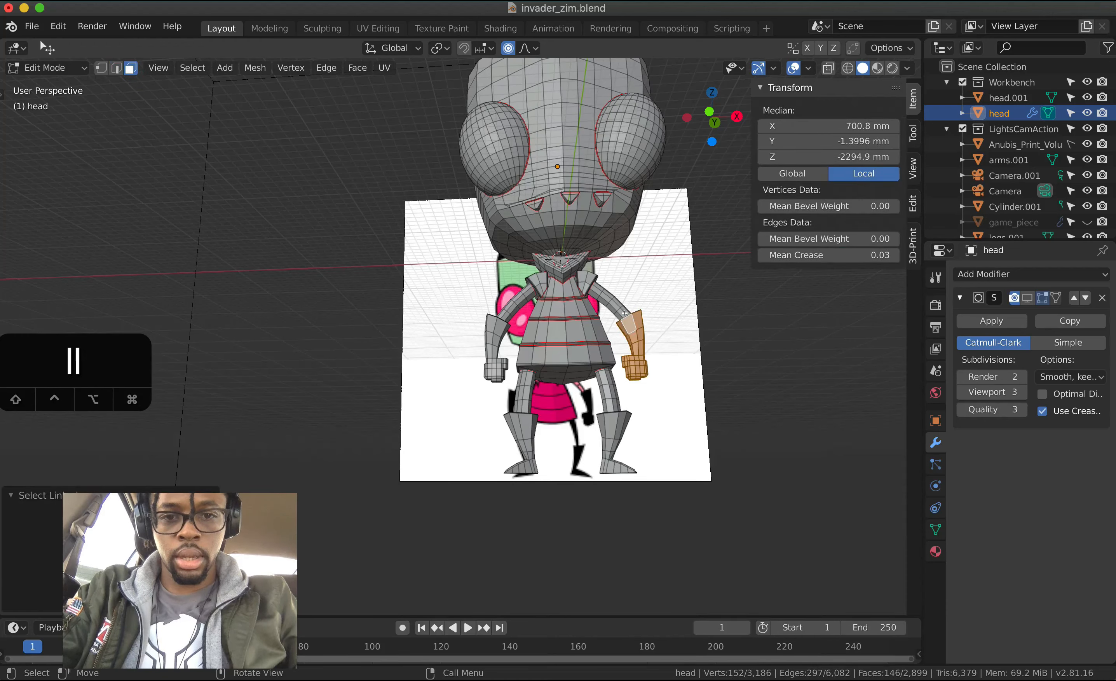
pyautogui.press('l')
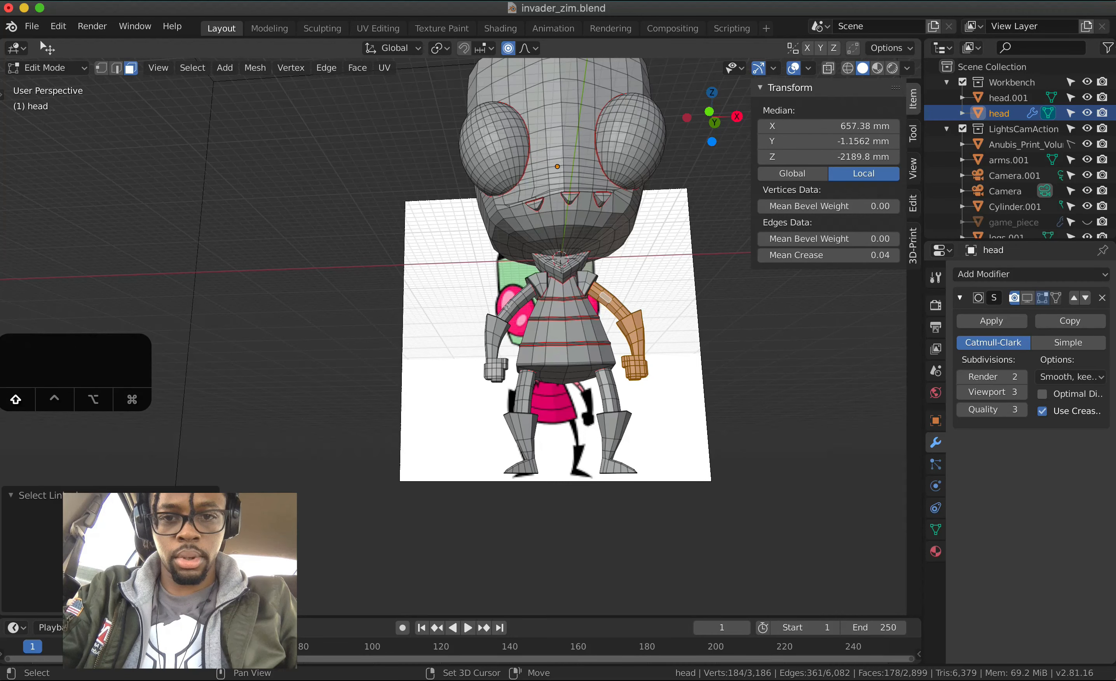
pyautogui.press('l')
pyautogui.press('l')
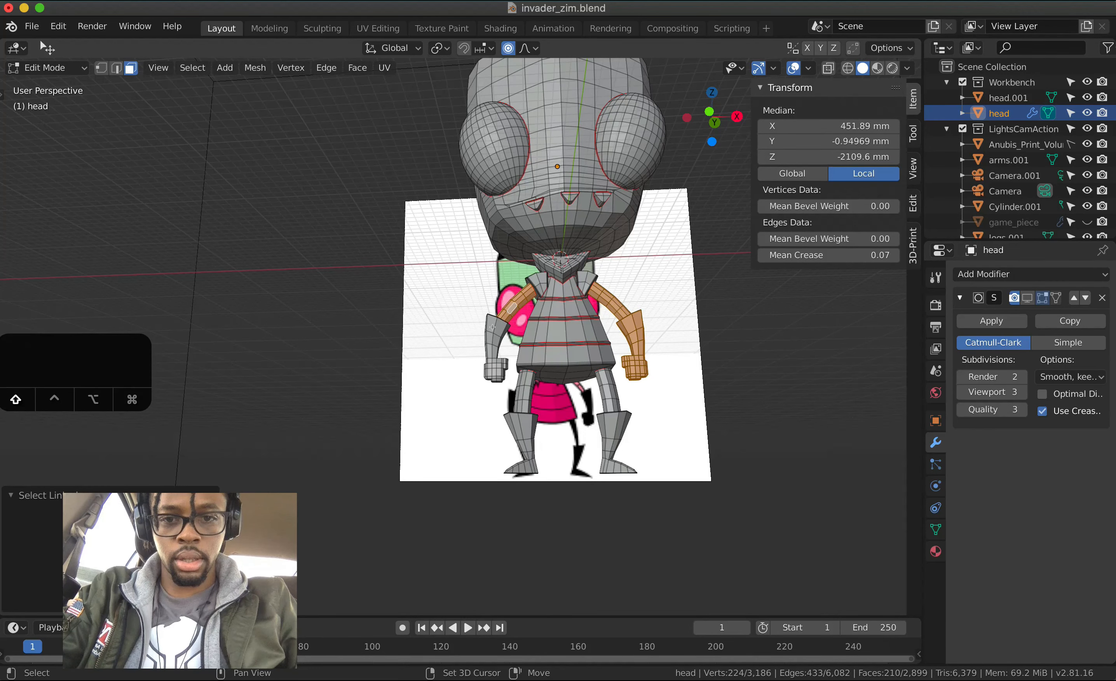
pyautogui.keyDown('shift'); pyautogui.click(494, 326); pyautogui.keyUp('shift')
pyautogui.press('l')
pyautogui.scroll(5, 493, 327)
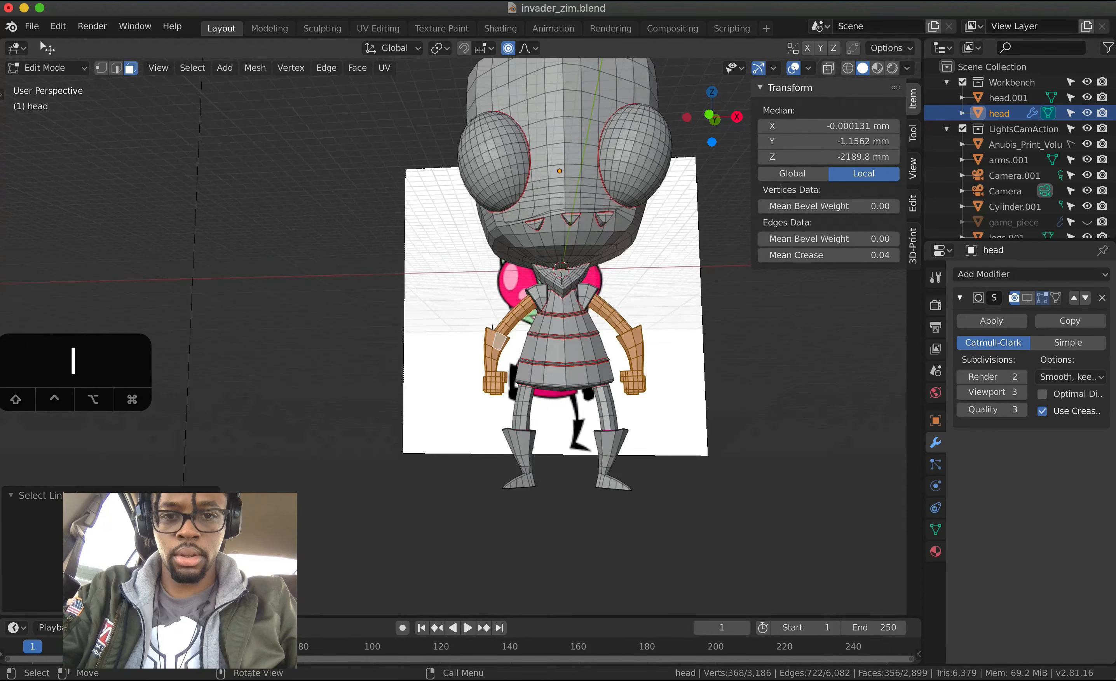
pyautogui.hscroll(5, 492, 326)
pyautogui.hscroll(3, 493, 327)
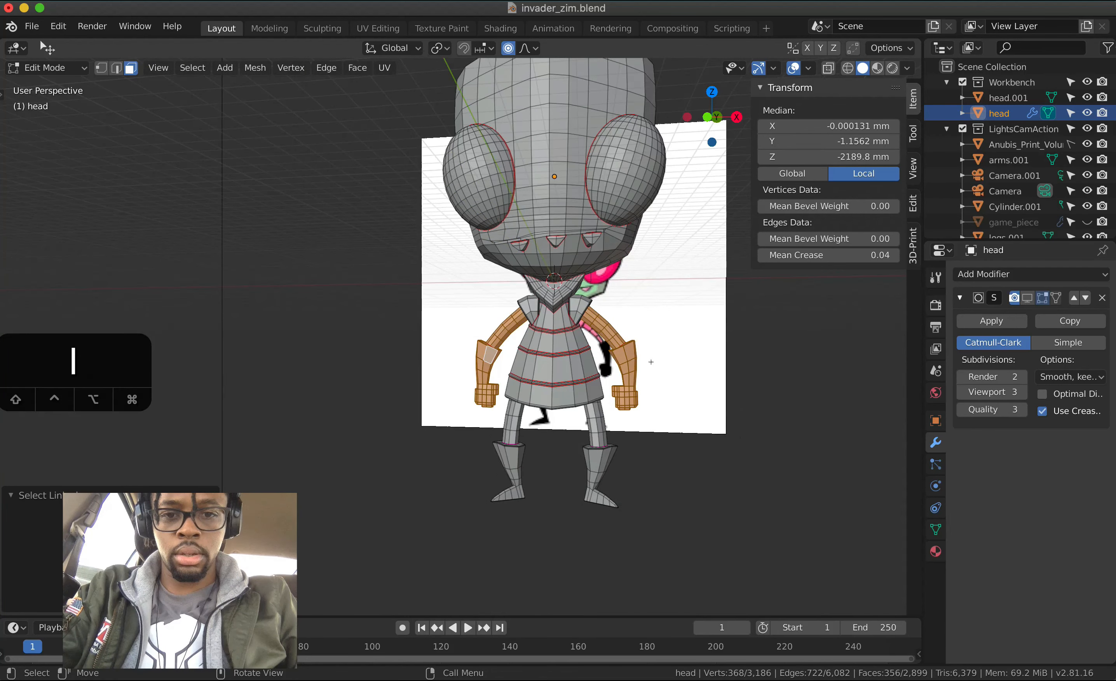
# - Select only the arm and glove on the +X side, turn off proportional editing and scale the selection by 1.2 in front view
pyautogui.click(622, 350)
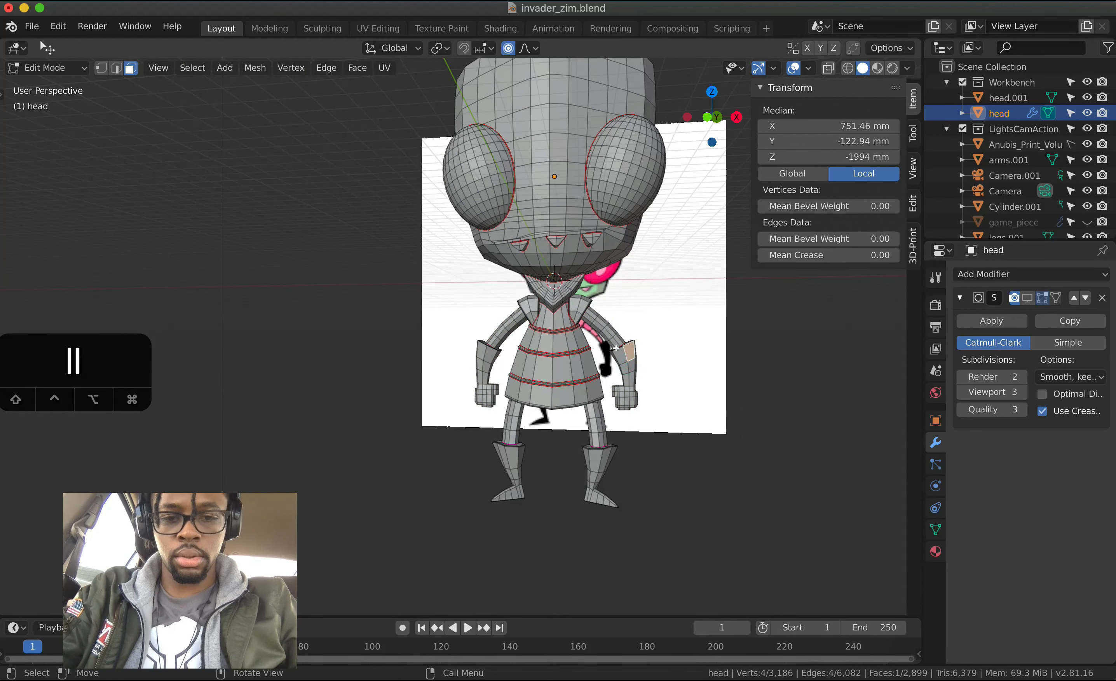
pyautogui.press('l')
pyautogui.keyDown('shift'); pyautogui.click(607, 329); pyautogui.keyUp('shift')
pyautogui.press('l')
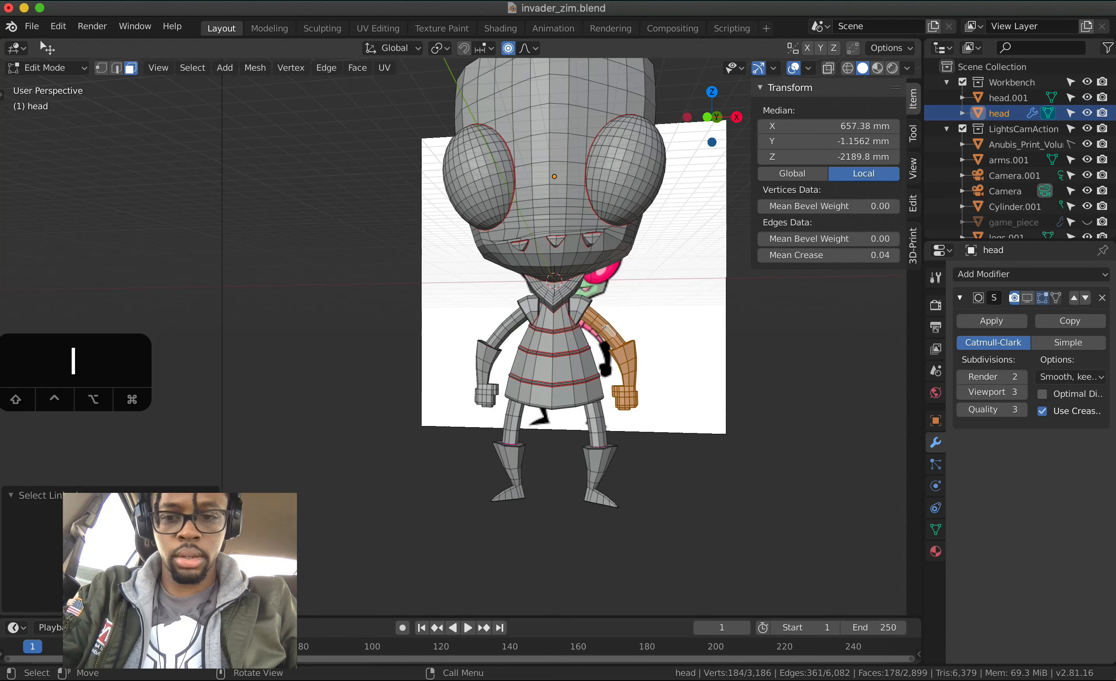
pyautogui.press('1')
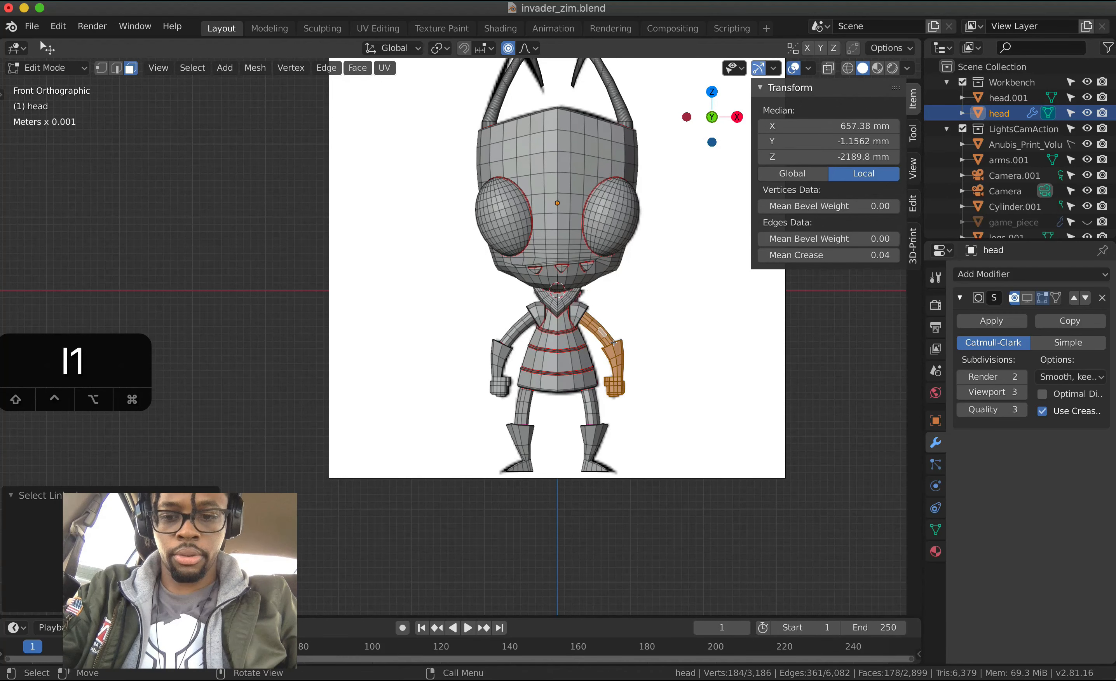
pyautogui.write('s1.1')
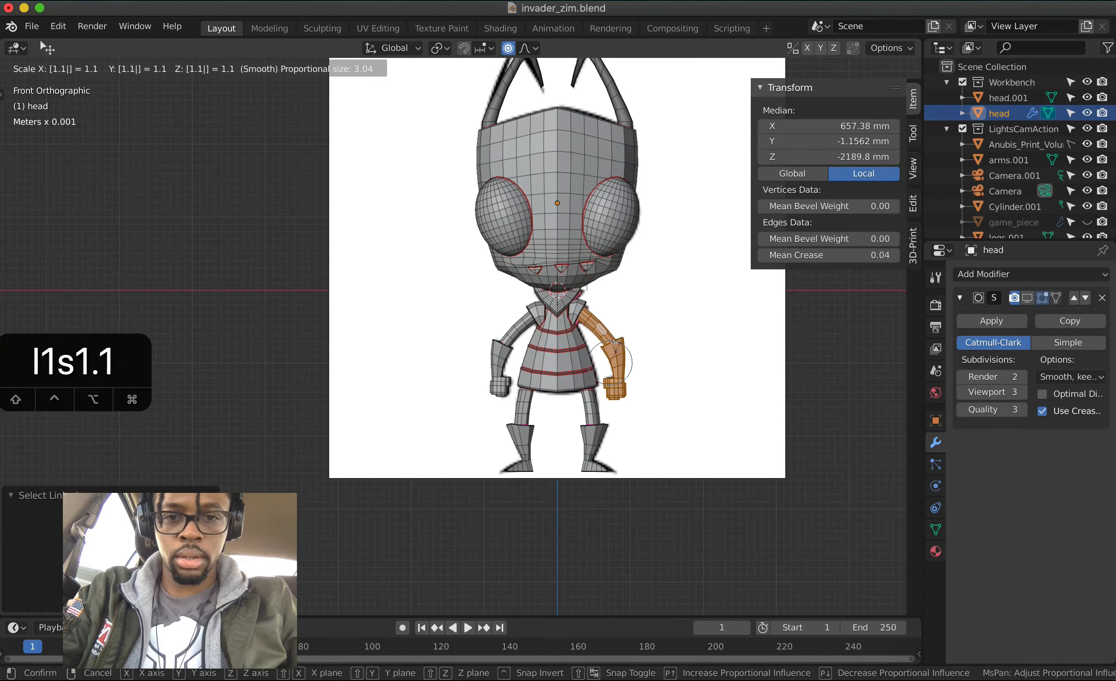
pyautogui.press('Return')
pyautogui.write('o')
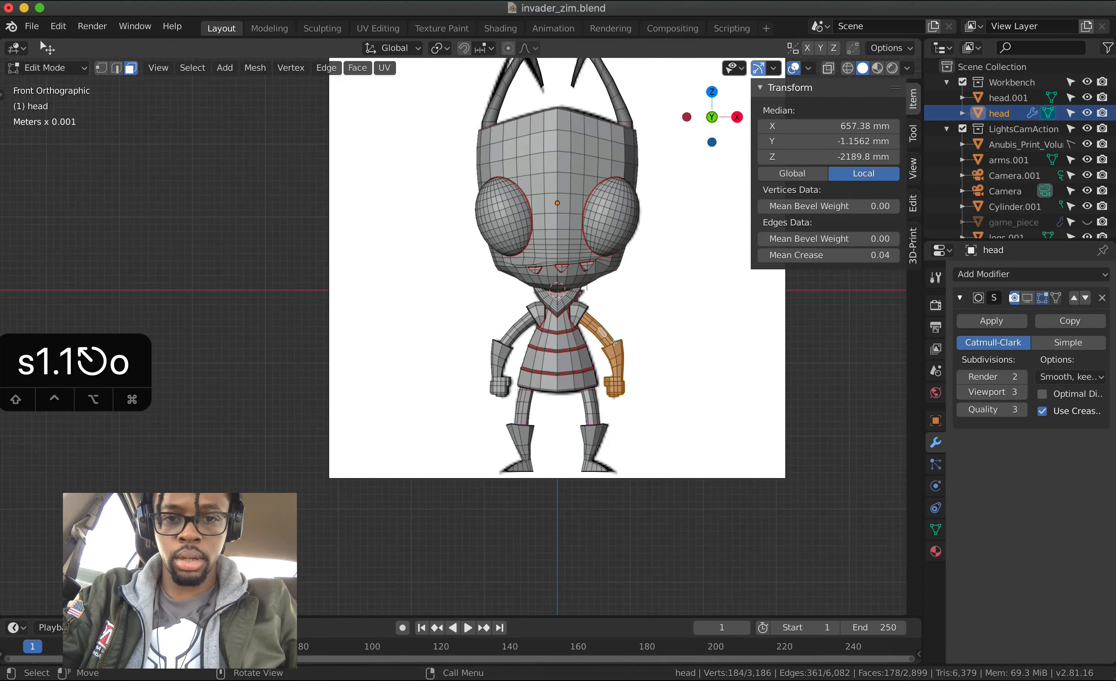
pyautogui.write('s1.2')
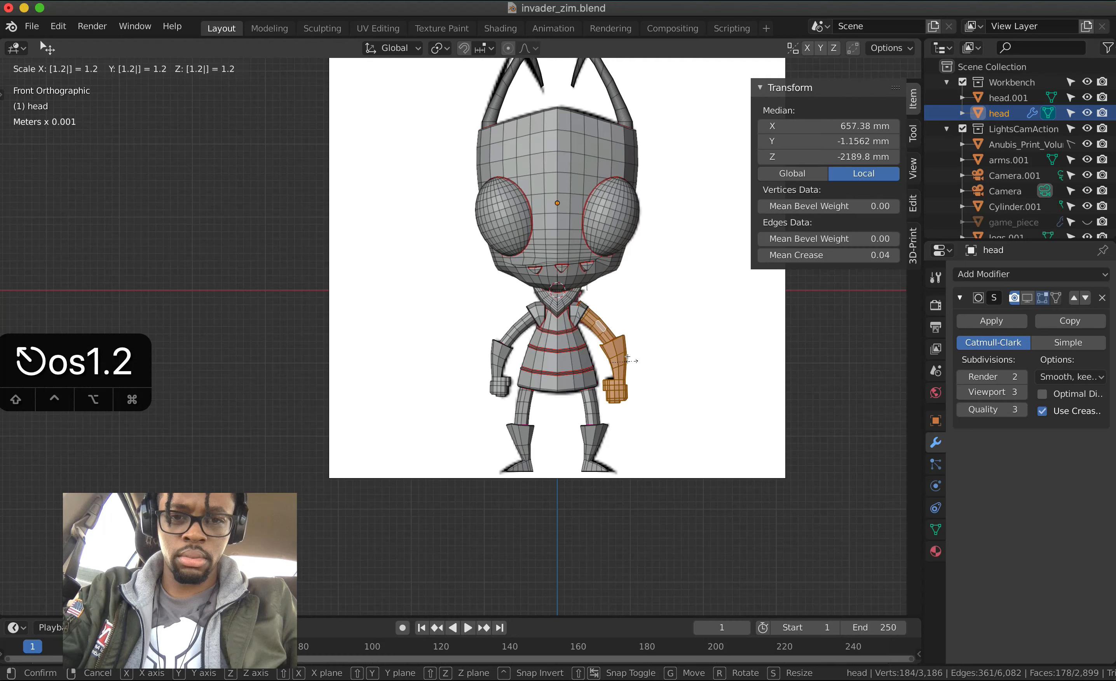
pyautogui.press('Return')
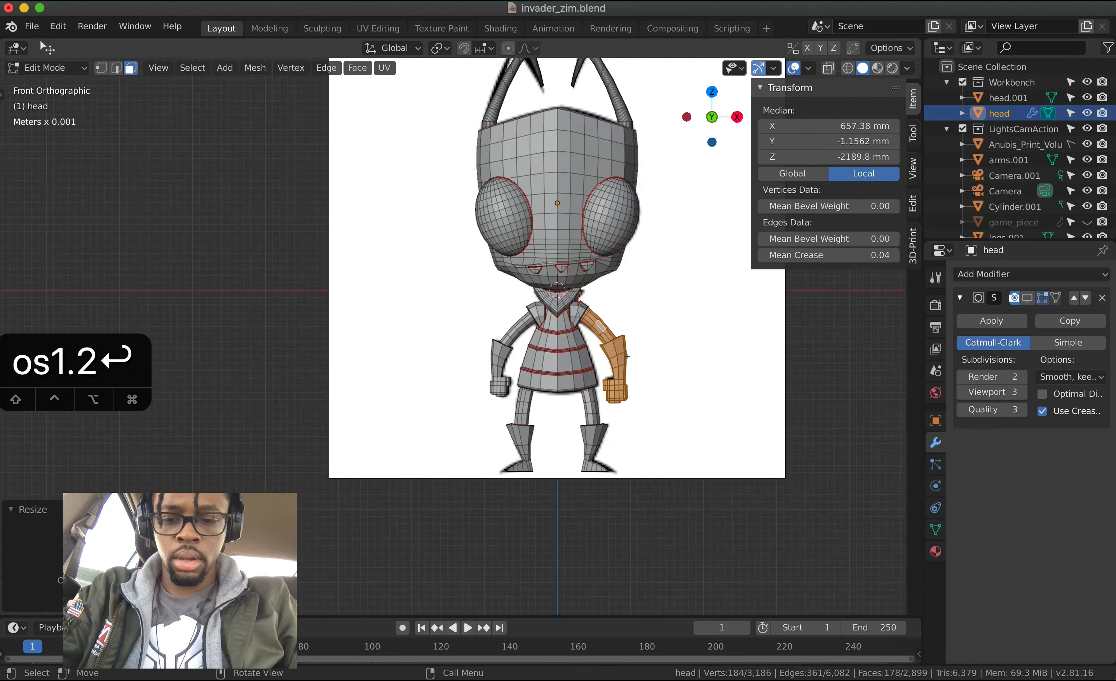
# - Move the enlarged +X side arm -1 mm along Z and 1 mm along X
pyautogui.write('gz-1')
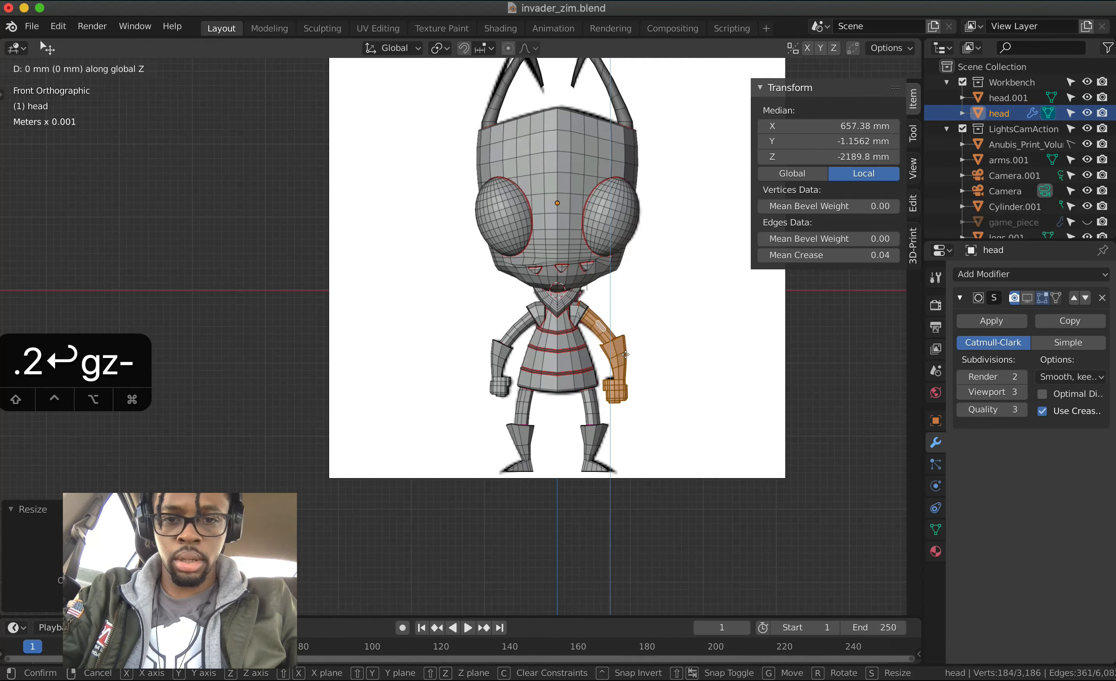
pyautogui.press('Return')
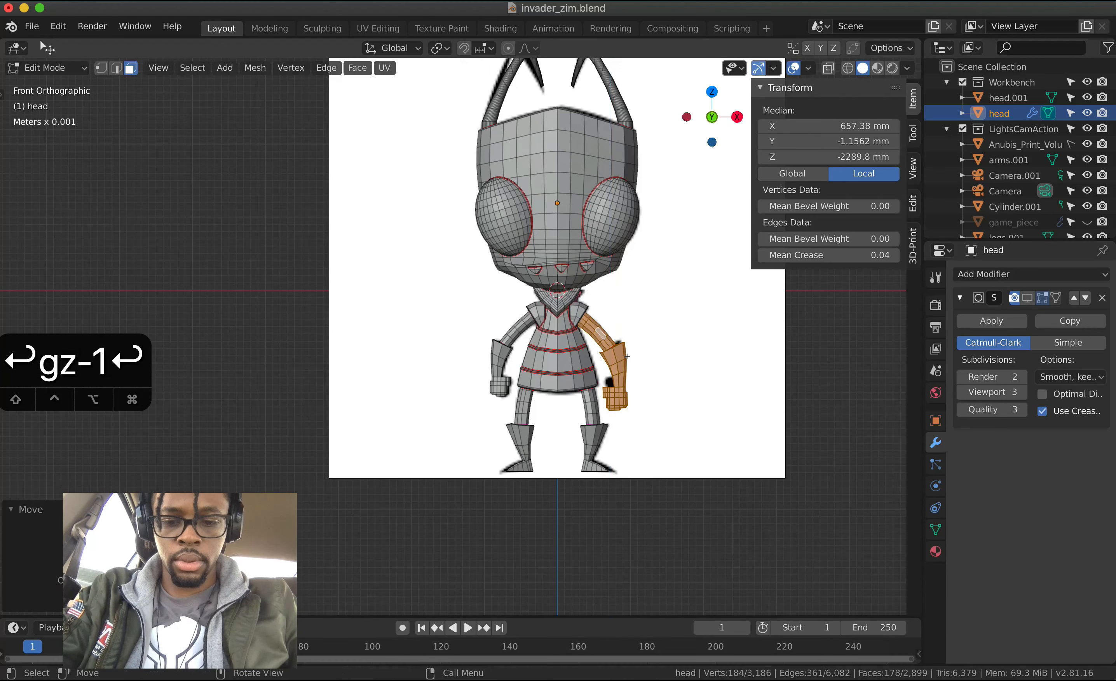
pyautogui.press('g')
pyautogui.press('x')
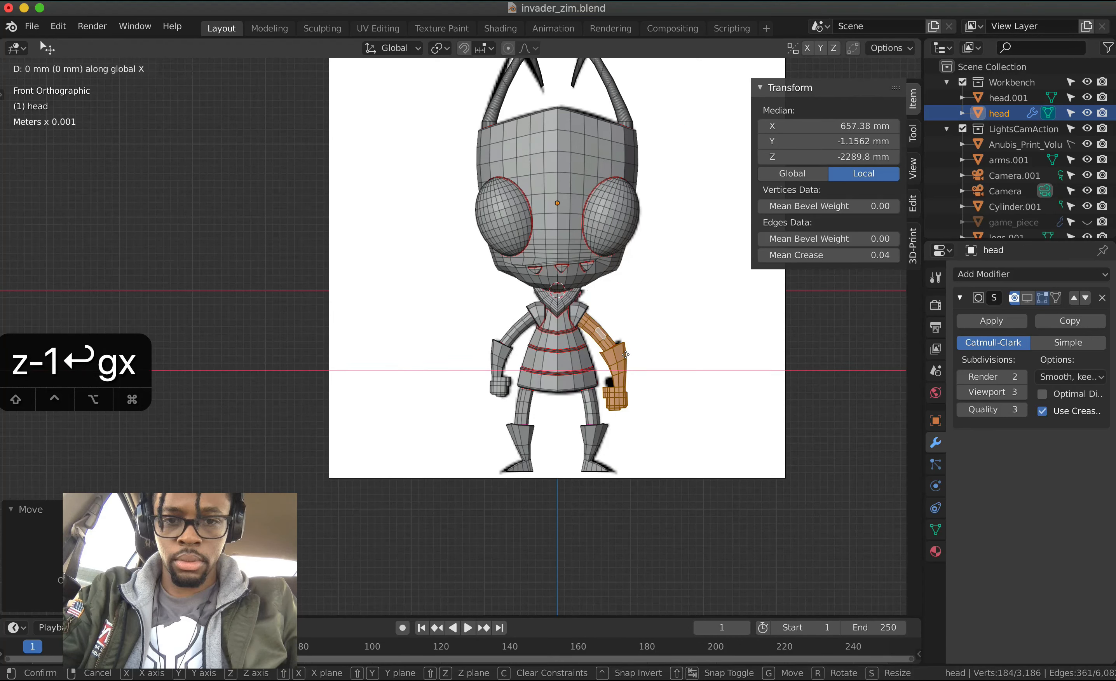
pyautogui.write('1')
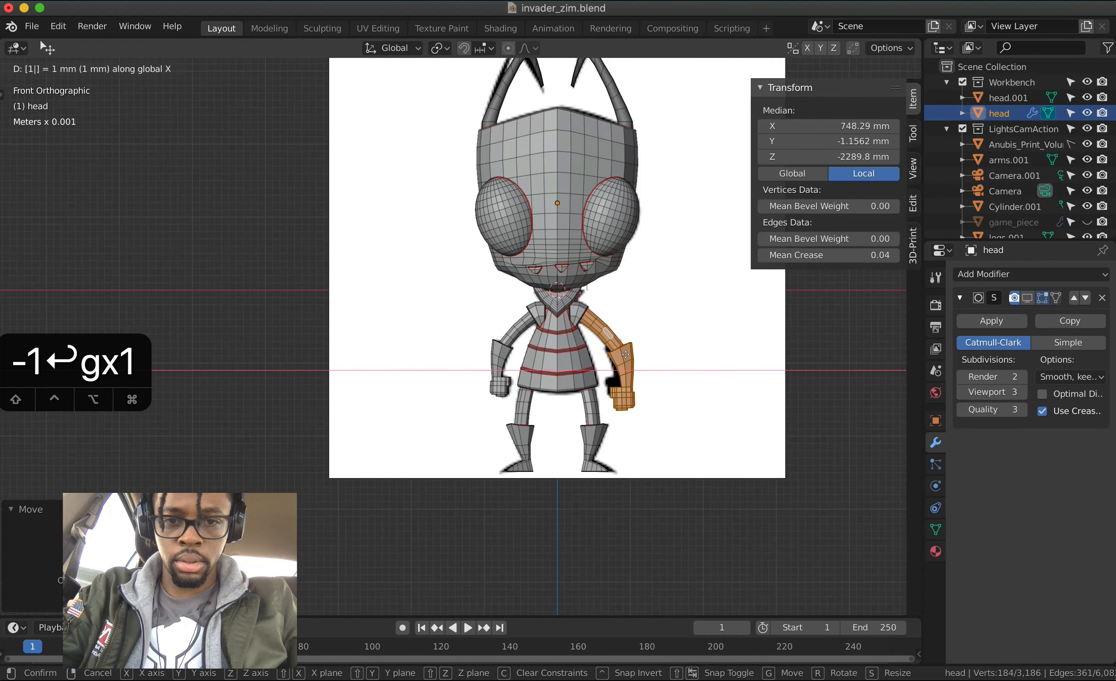
pyautogui.press('Return')
# - Lower the +X side arm by another 0.5 mm along Z in front view
pyautogui.scroll(-10, 626, 356)
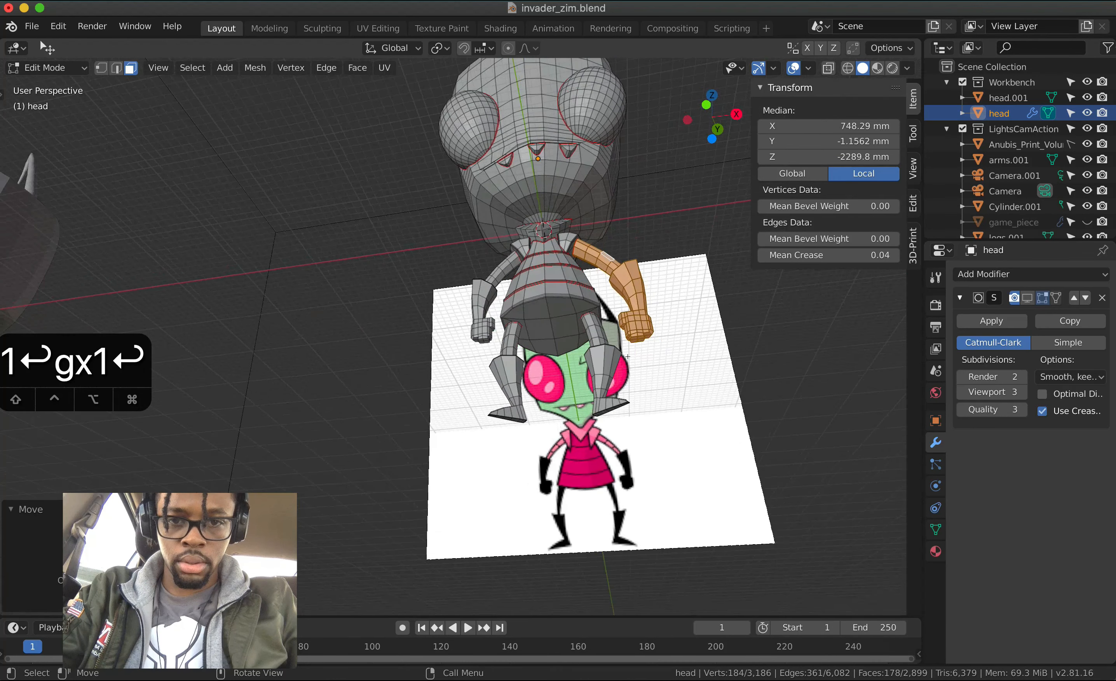
pyautogui.press('1')
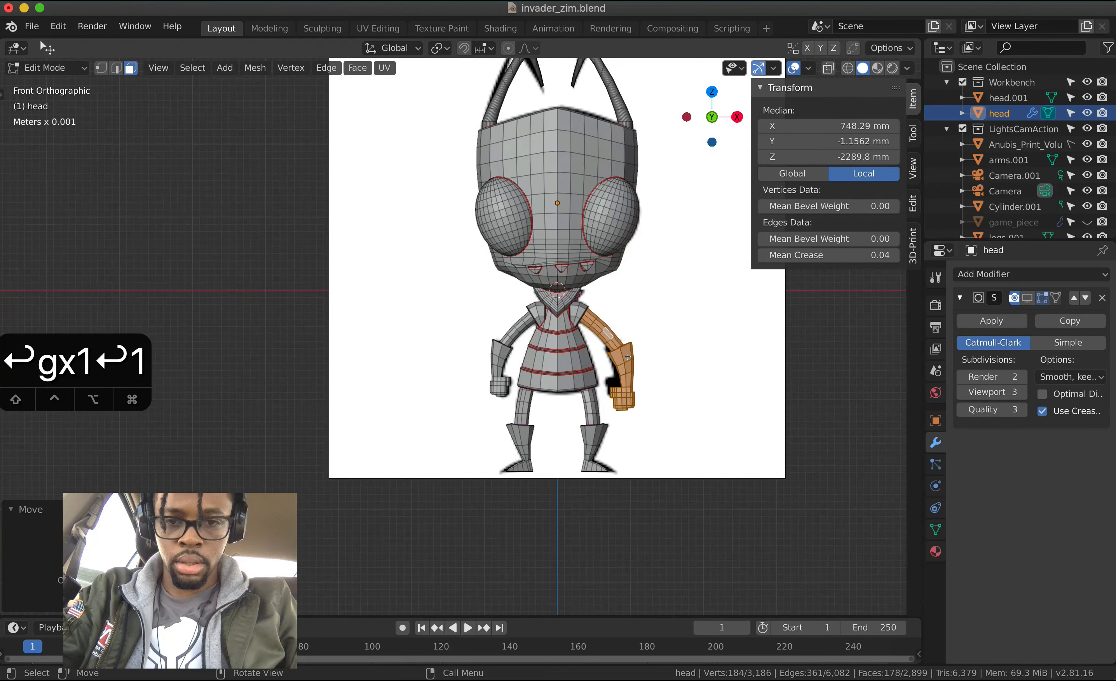
pyautogui.write('gz-1')
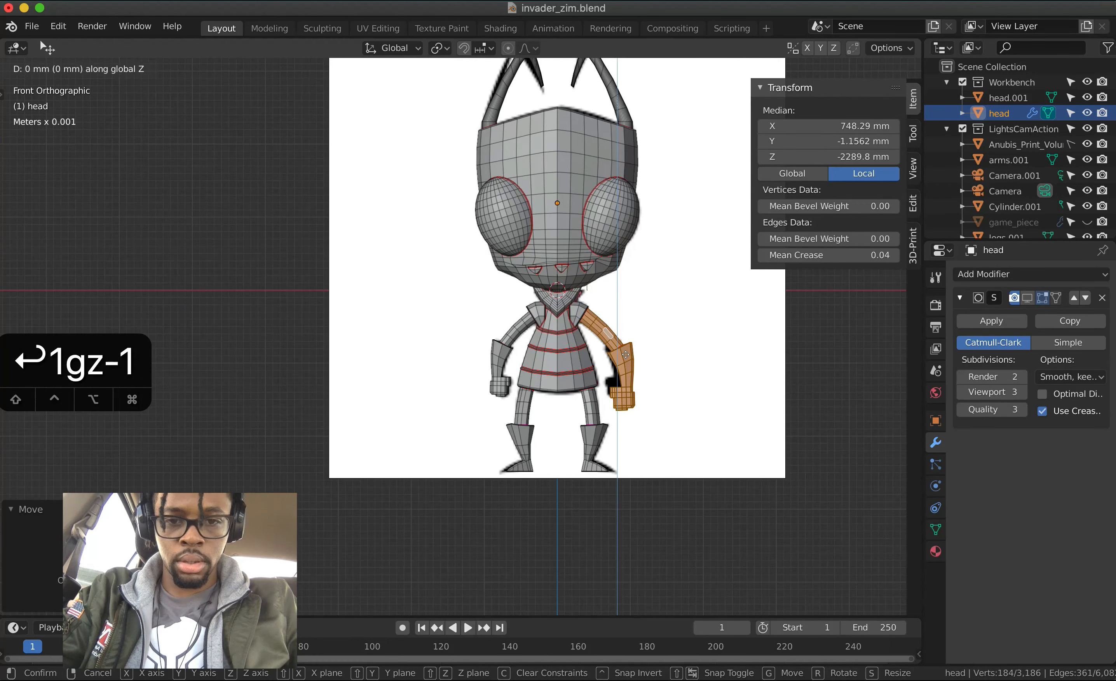
pyautogui.press('BackSpace')
pyautogui.write('.2')
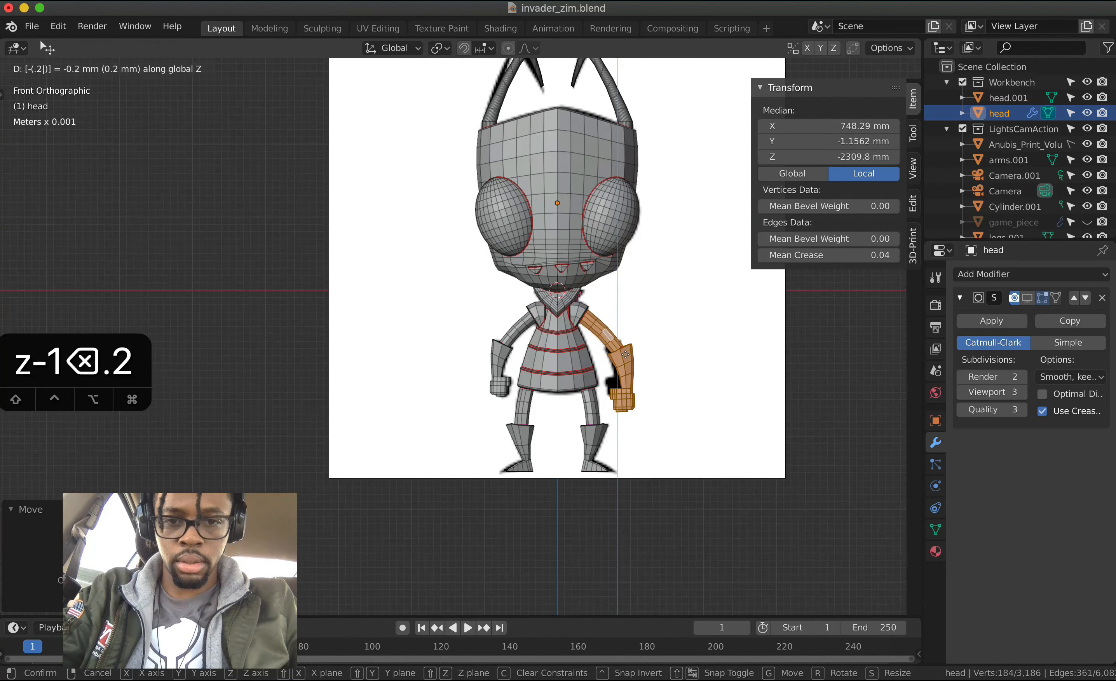
pyautogui.press('BackSpace')
pyautogui.write('5')
pyautogui.press('Return')
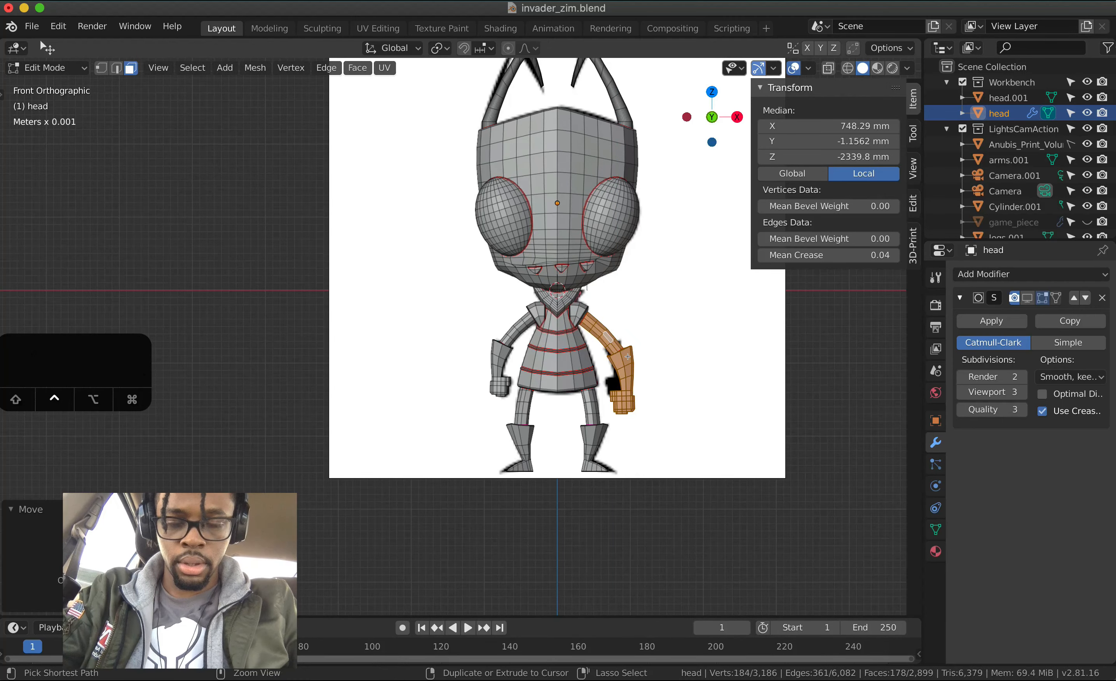
# - Select the linked upper arm and glove on the -X side and scale them by 1.2 in front view
pyautogui.keyDown('ctrl'); pyautogui.scroll(3, 626, 356); pyautogui.keyUp('ctrl')
pyautogui.scroll(-5, 627, 356)
pyautogui.hscroll(5, 627, 356)
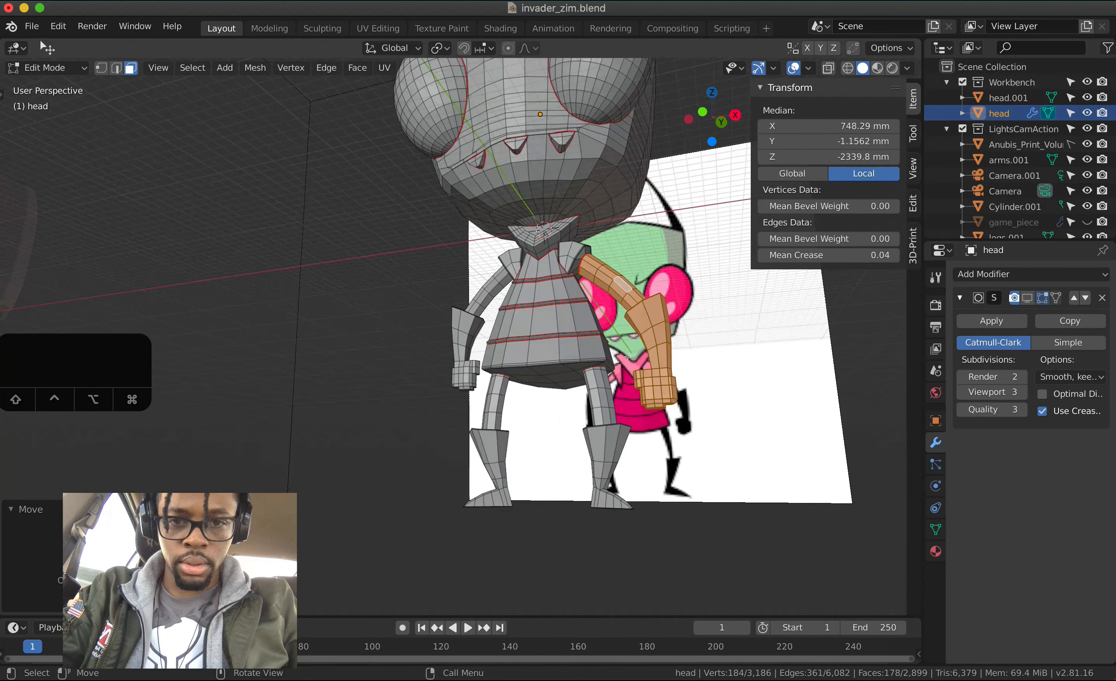
pyautogui.hscroll(-5, 628, 356)
pyautogui.scroll(3, 605, 381)
pyautogui.scroll(1, 605, 380)
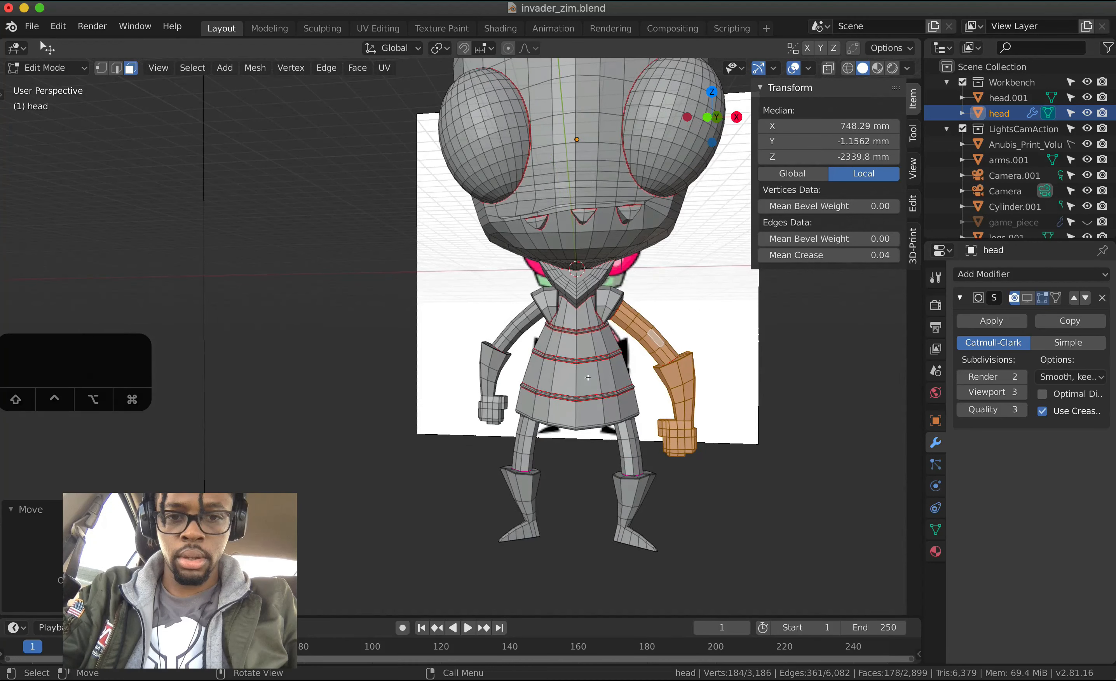
pyautogui.click(491, 399)
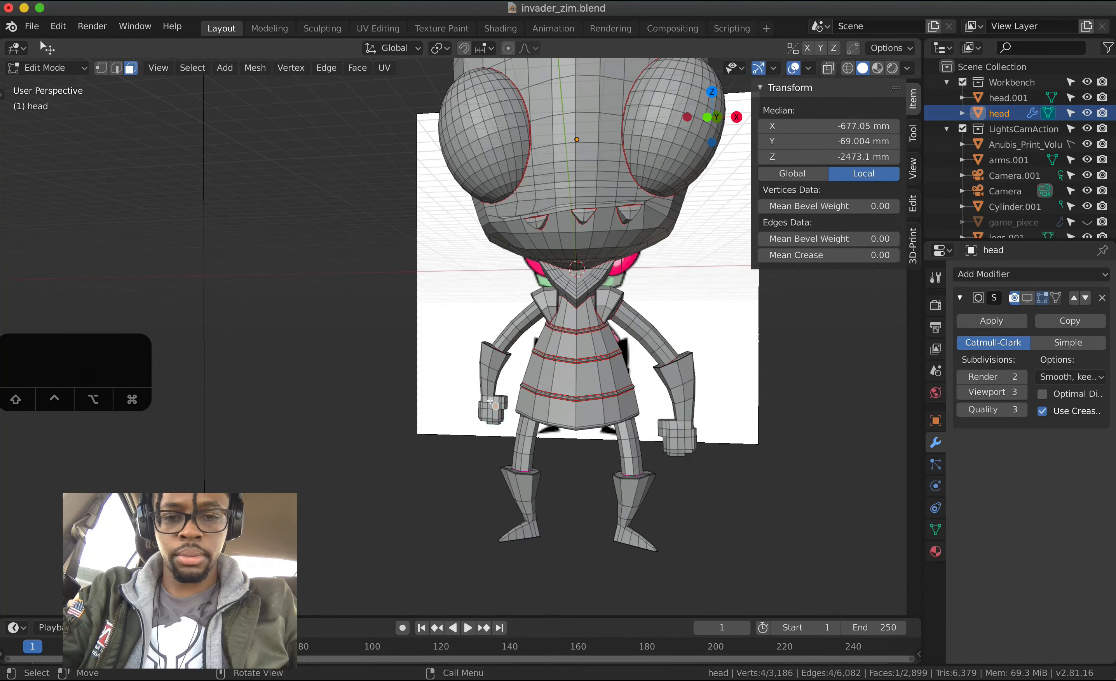
pyautogui.press('l')
pyautogui.press('l')
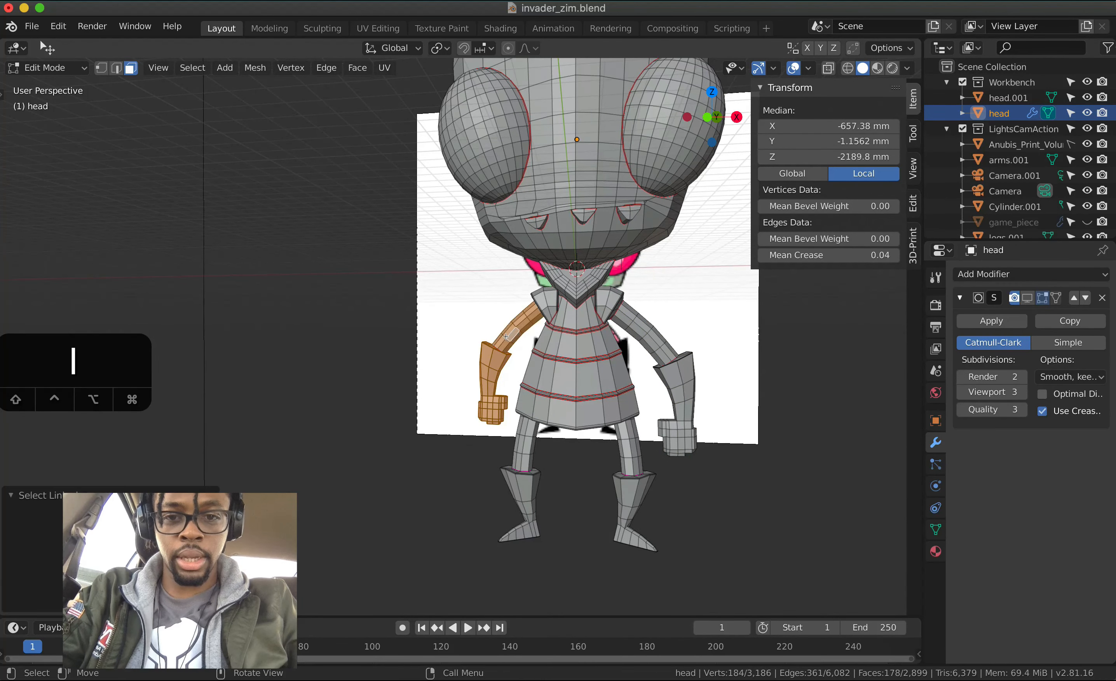
pyautogui.press('KP_1')
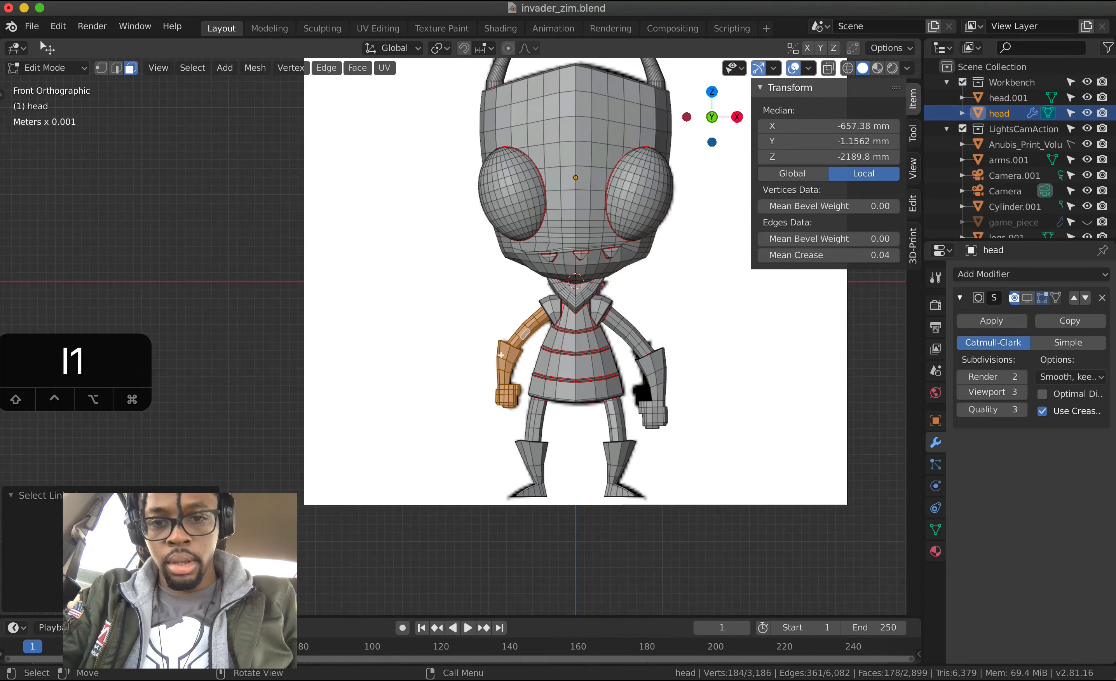
pyautogui.write('s1.2')
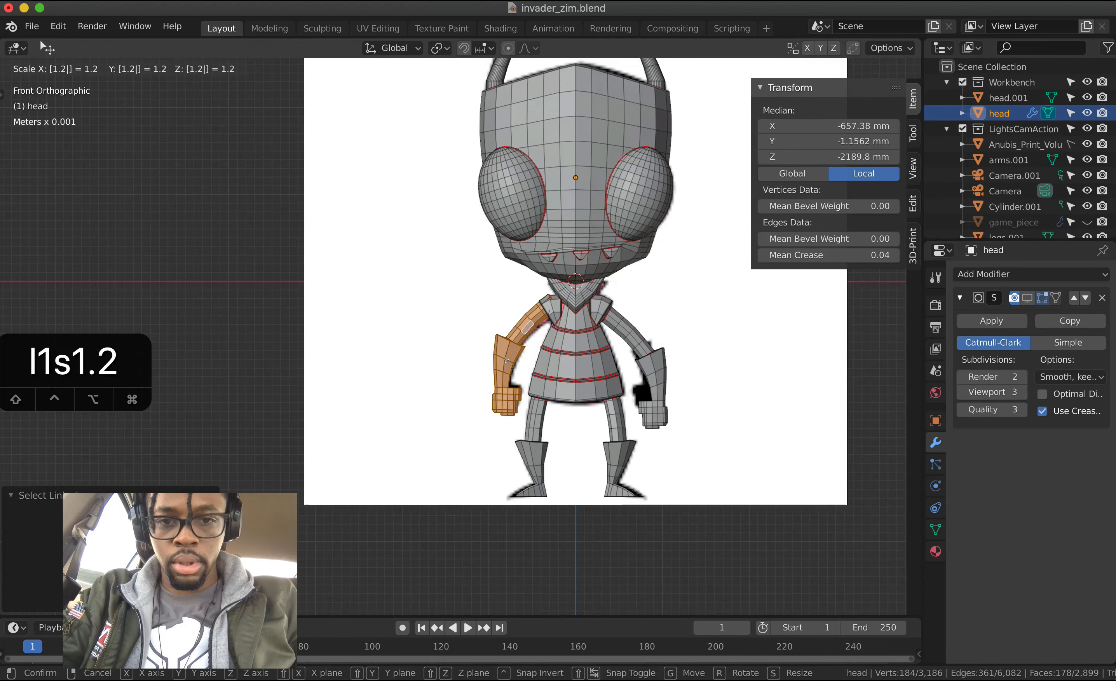
pyautogui.press('Return')
# - Move the enlarged -X side arm -1 mm along Z and -1 mm along X
pyautogui.press('g')
pyautogui.press('z')
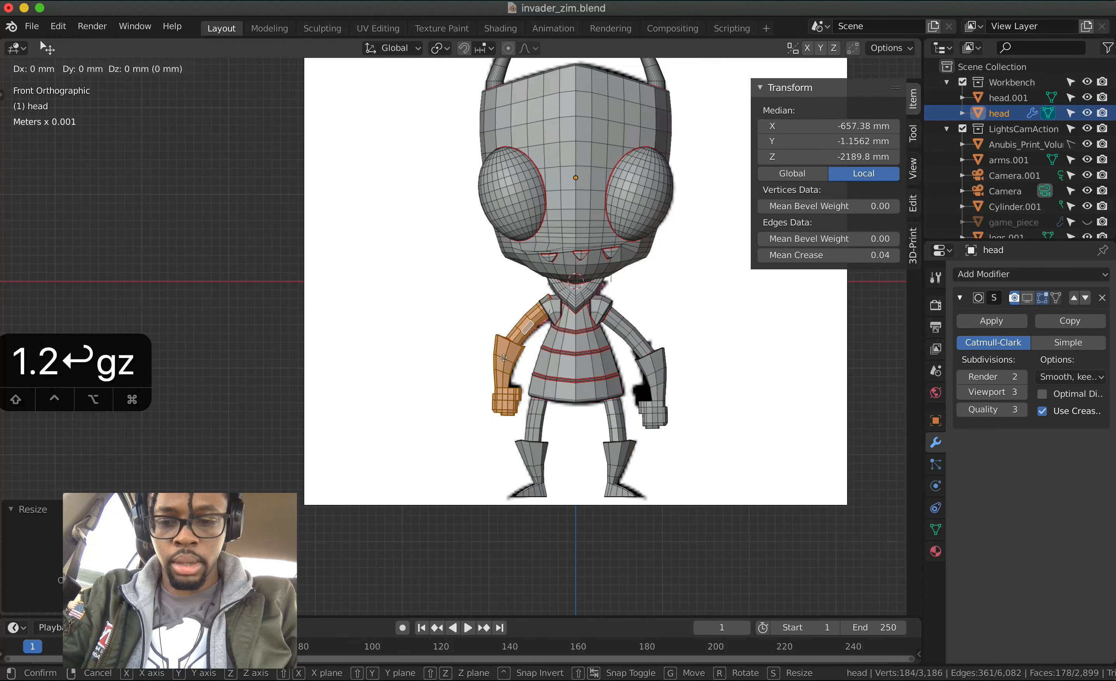
pyautogui.press('-')
pyautogui.write('2')
pyautogui.press('BackSpace')
pyautogui.write('1')
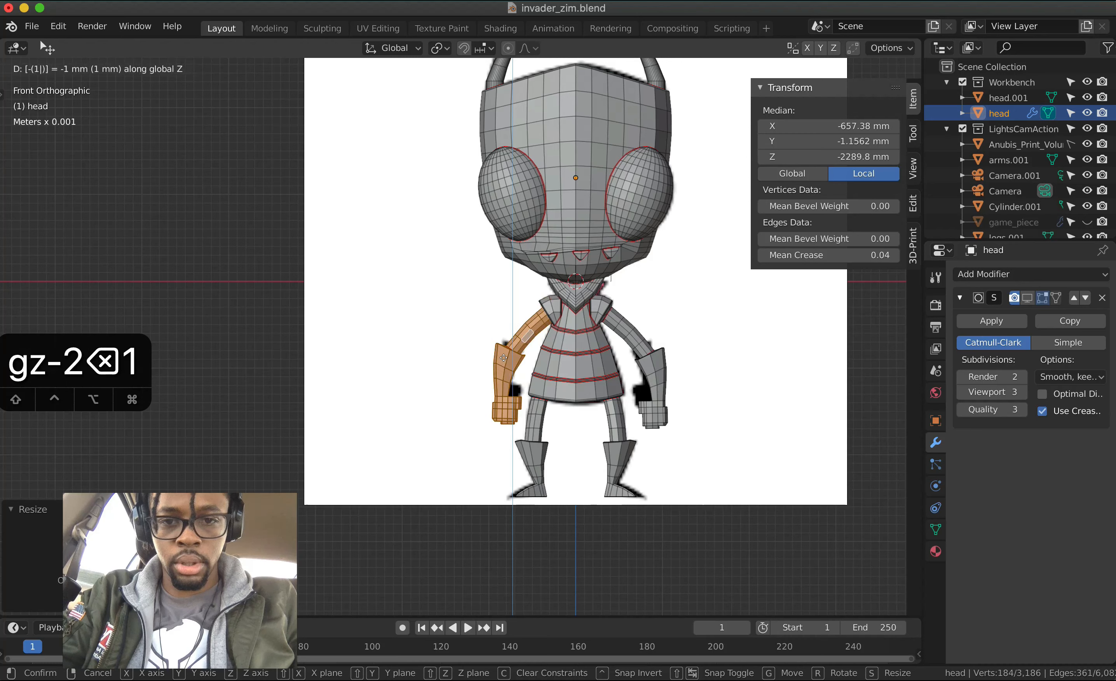
pyautogui.press('Return')
pyautogui.press('g')
pyautogui.press('x')
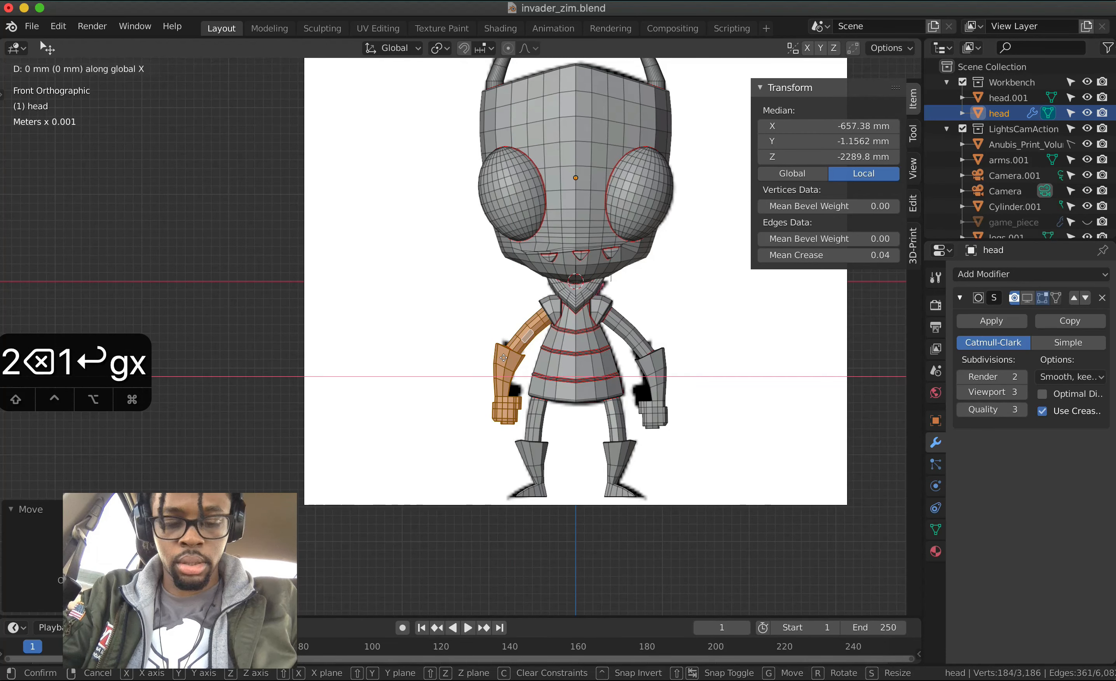
pyautogui.press('-')
pyautogui.write('1')
pyautogui.press('Return')
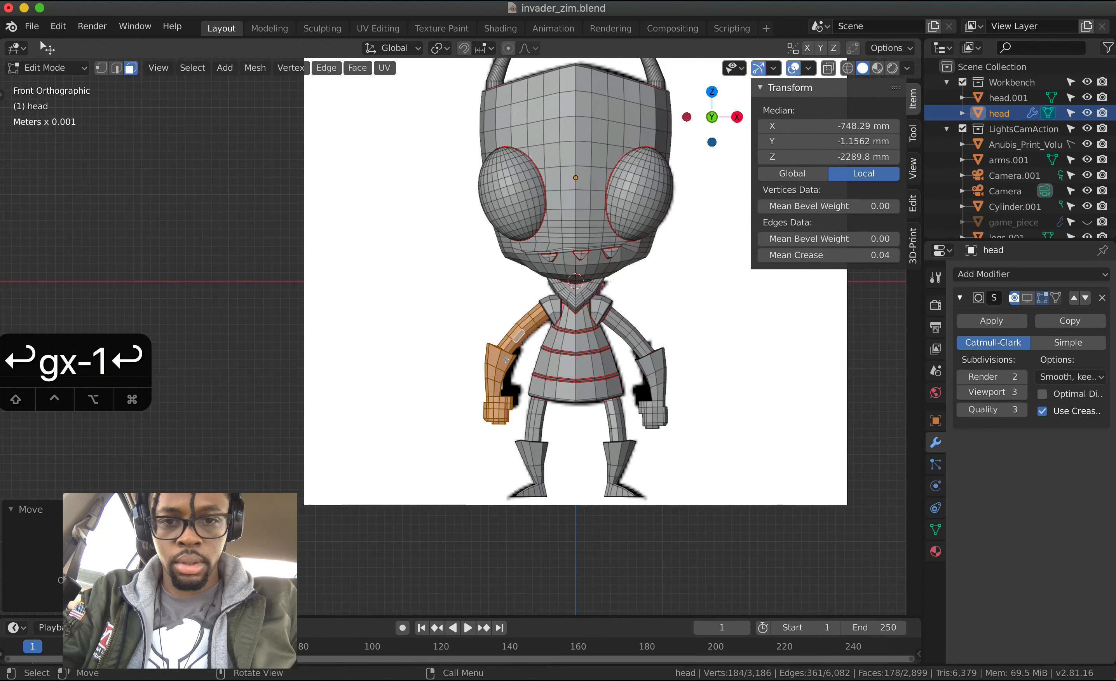
pyautogui.write('gz-.')
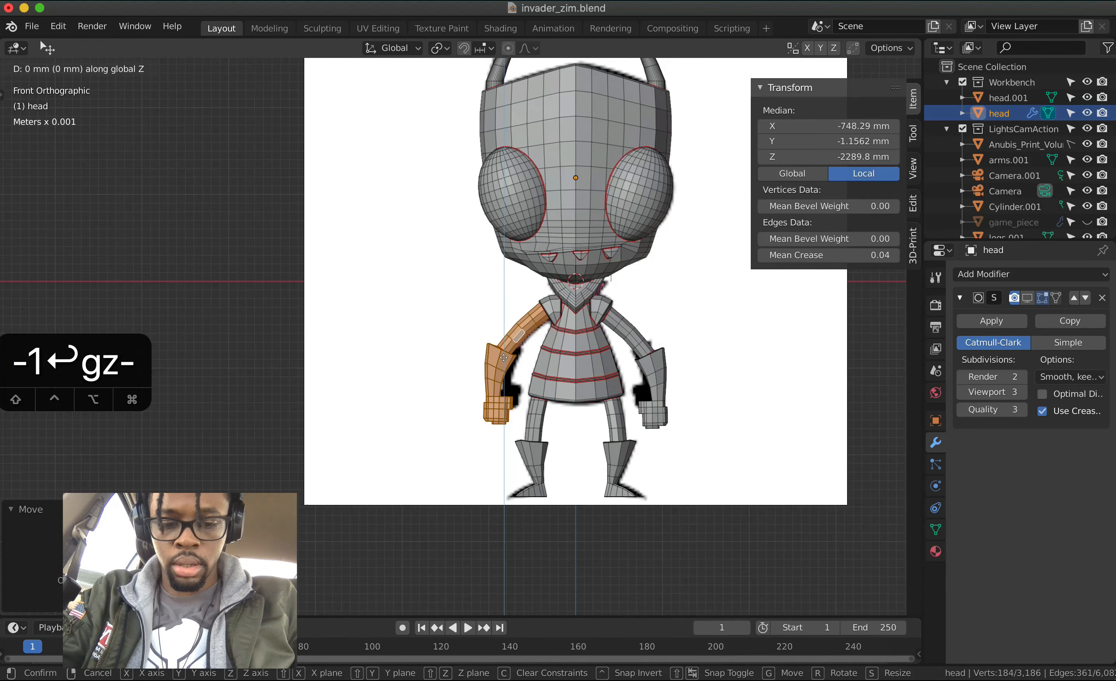
pyautogui.write('5')
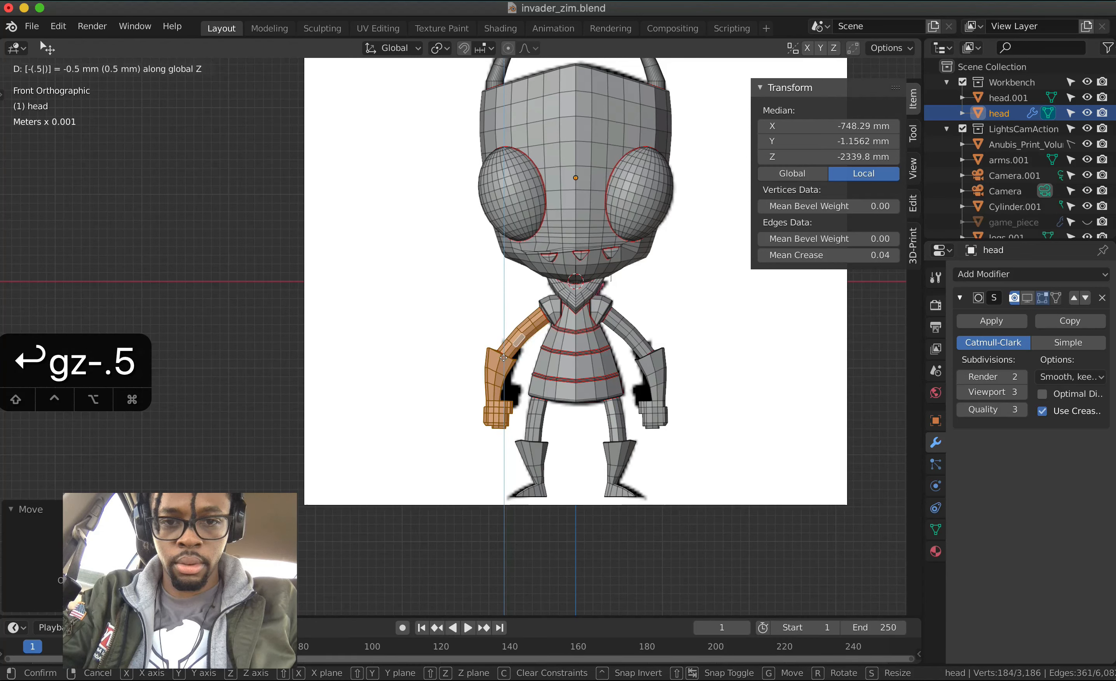
pyautogui.press('BackSpace')
pyautogui.write('1')
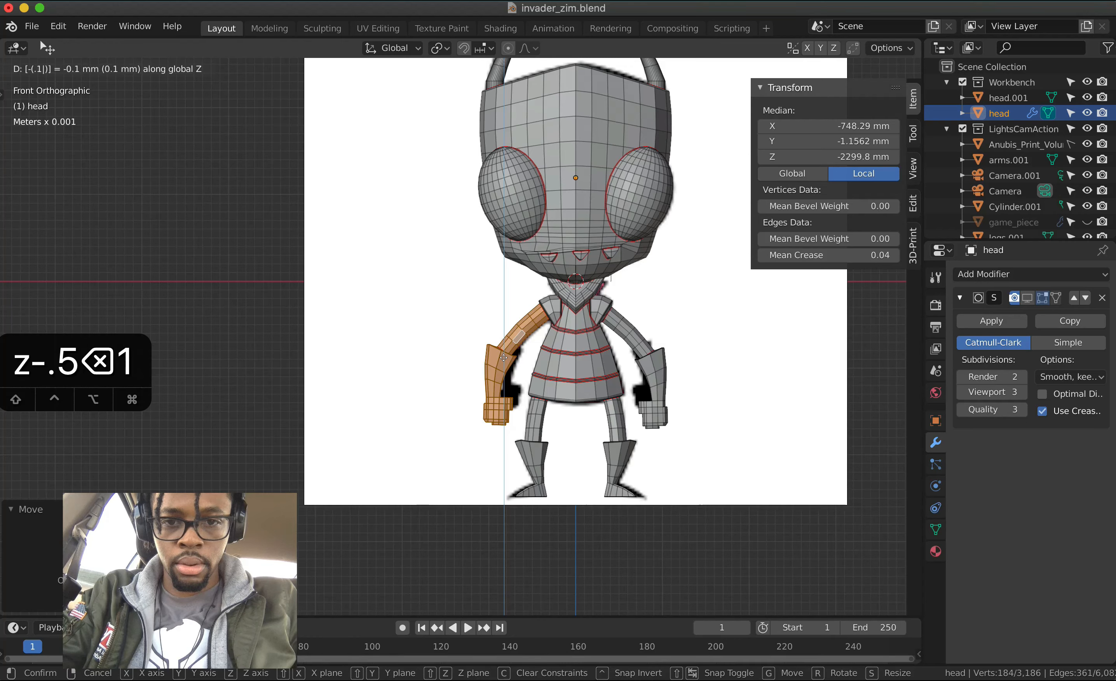
pyautogui.press('Escape')
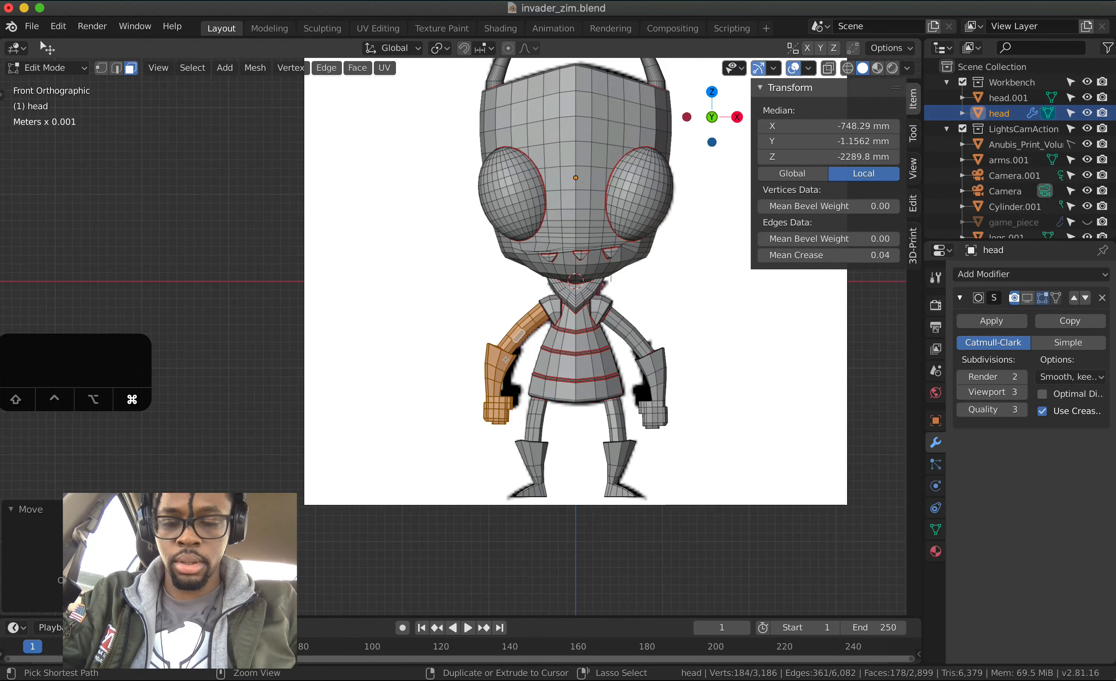
# - Undo the moves and scaling of both arms, back to their original size and position
pyautogui.press('super+z')
pyautogui.press('super+z')
pyautogui.press('super+z')
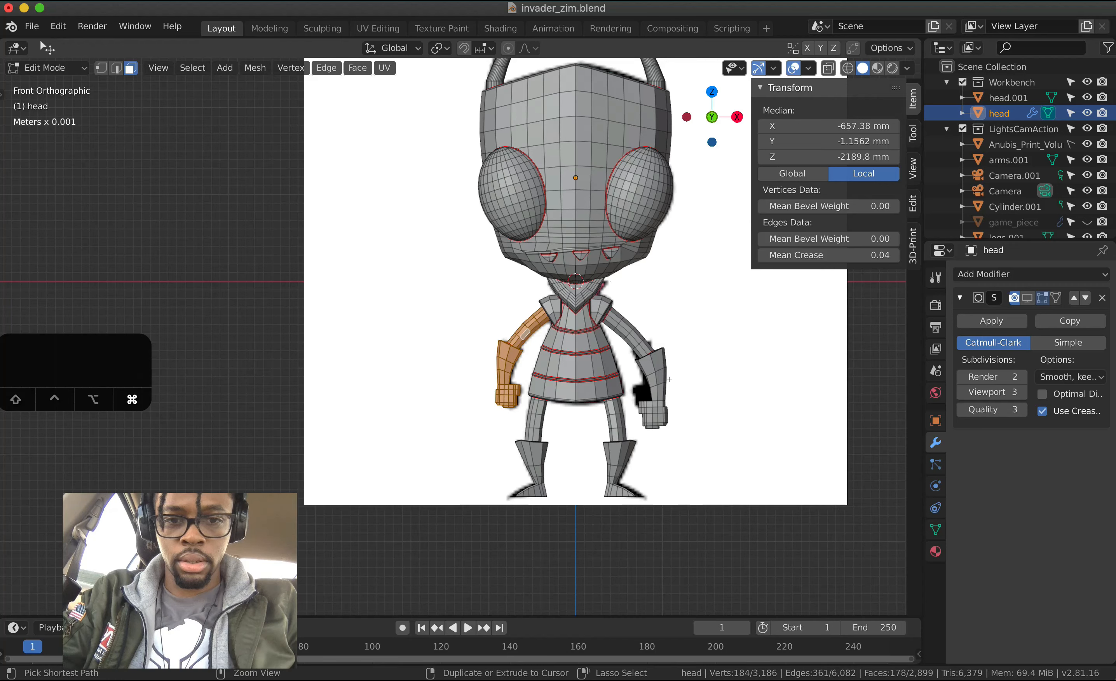
pyautogui.press('super+z')
pyautogui.press('super+z')
pyautogui.press('super+z')
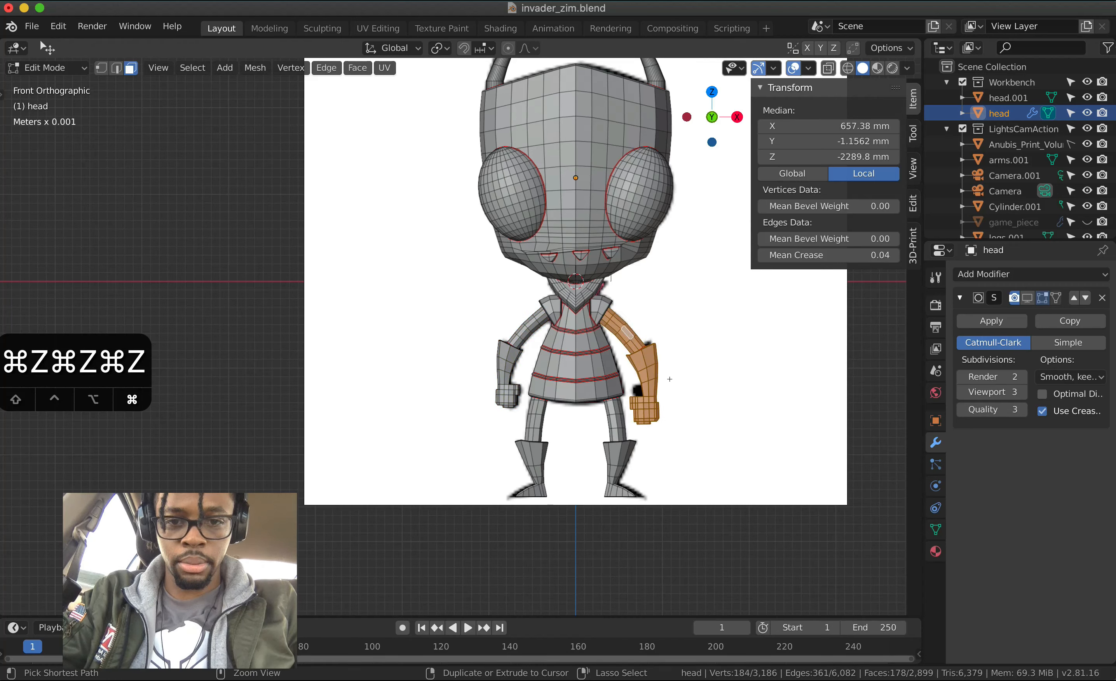
# - Scale the selected upper arm and glove on the +X side by 1.2
pyautogui.press('s')
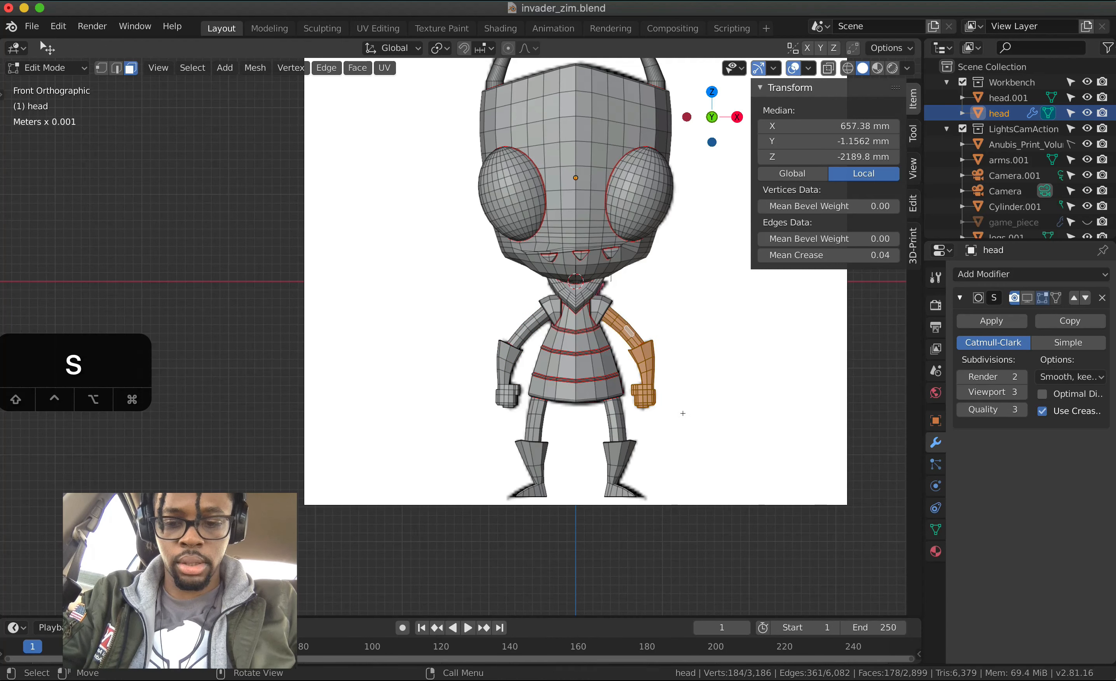
pyautogui.write('1.2')
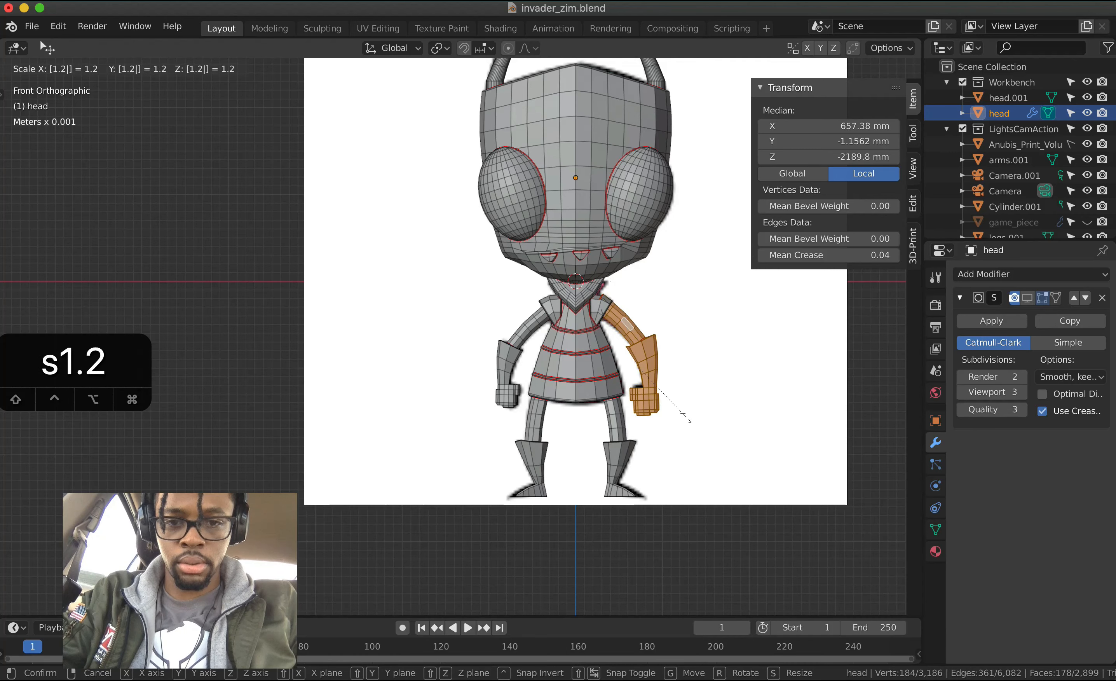
pyautogui.press('Return')
# - Select the linked upper arm and glove on the -X side and scale them by 1.2
pyautogui.click(503, 356)
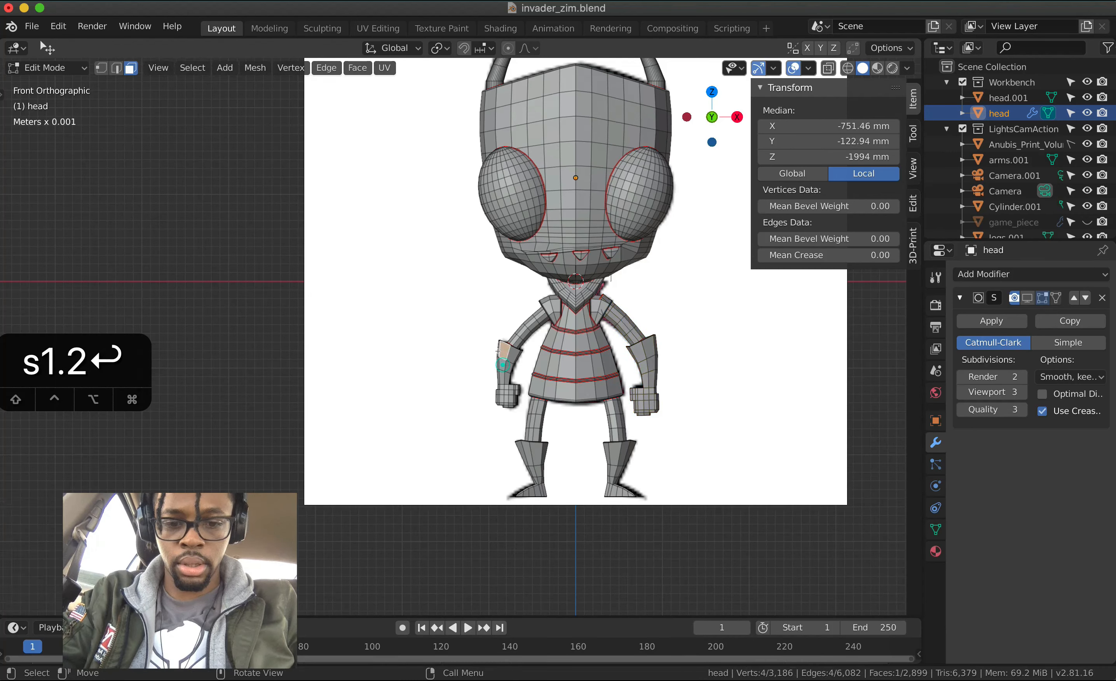
pyautogui.press('l')
pyautogui.press('l')
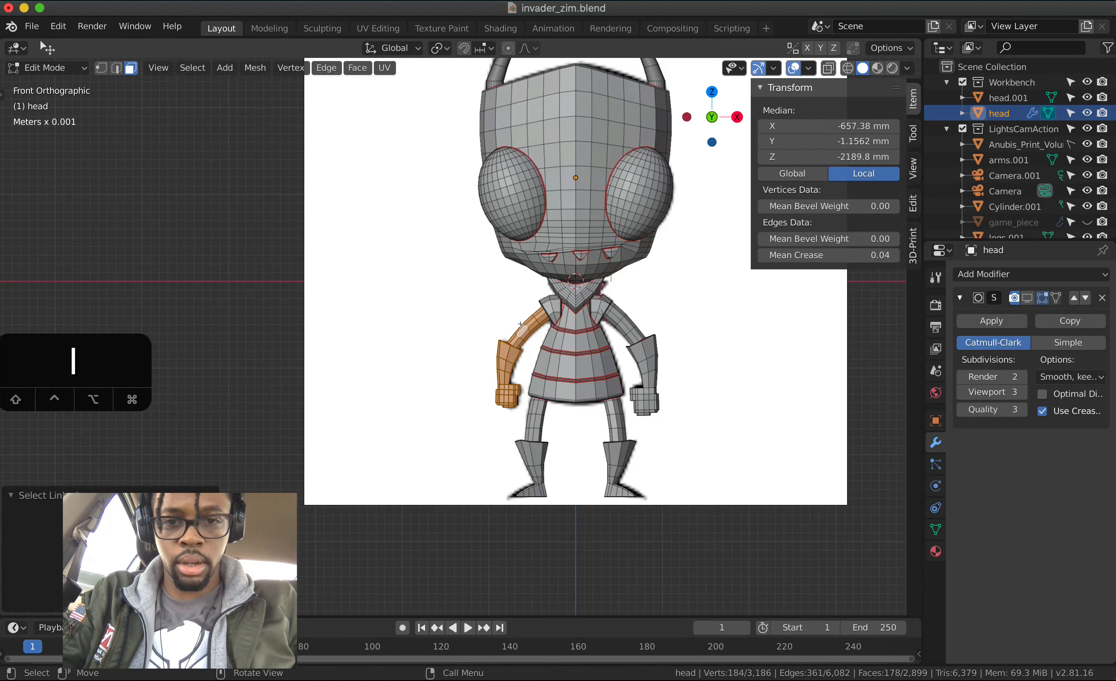
pyautogui.write('s1.2')
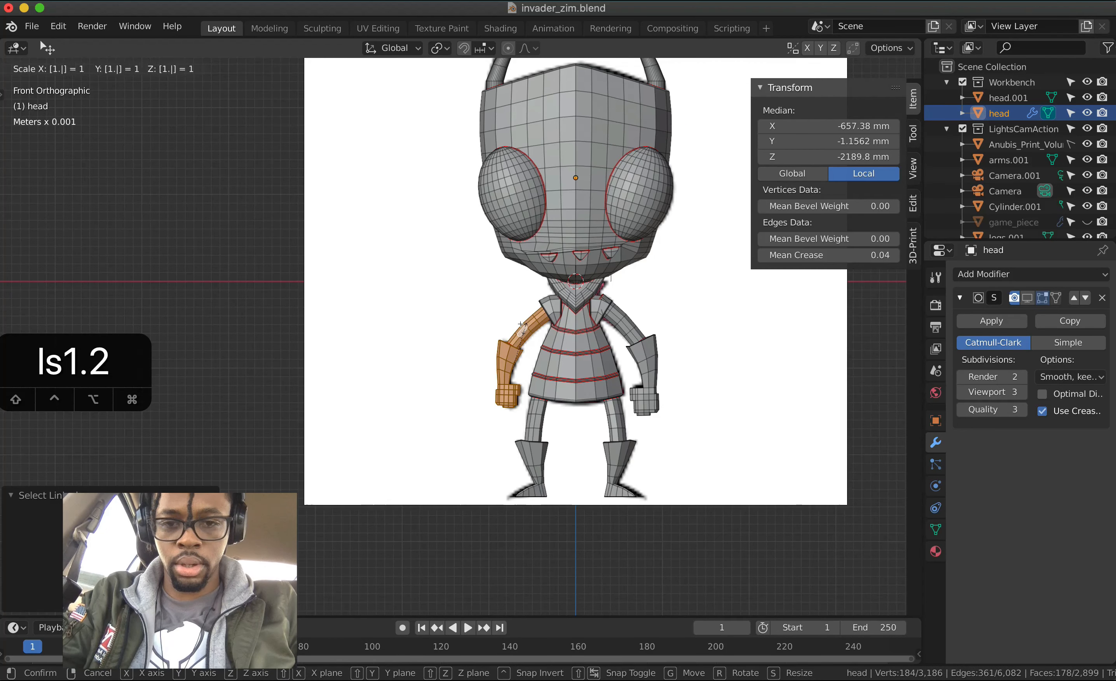
pyautogui.press('Return')
pyautogui.press('super+z')
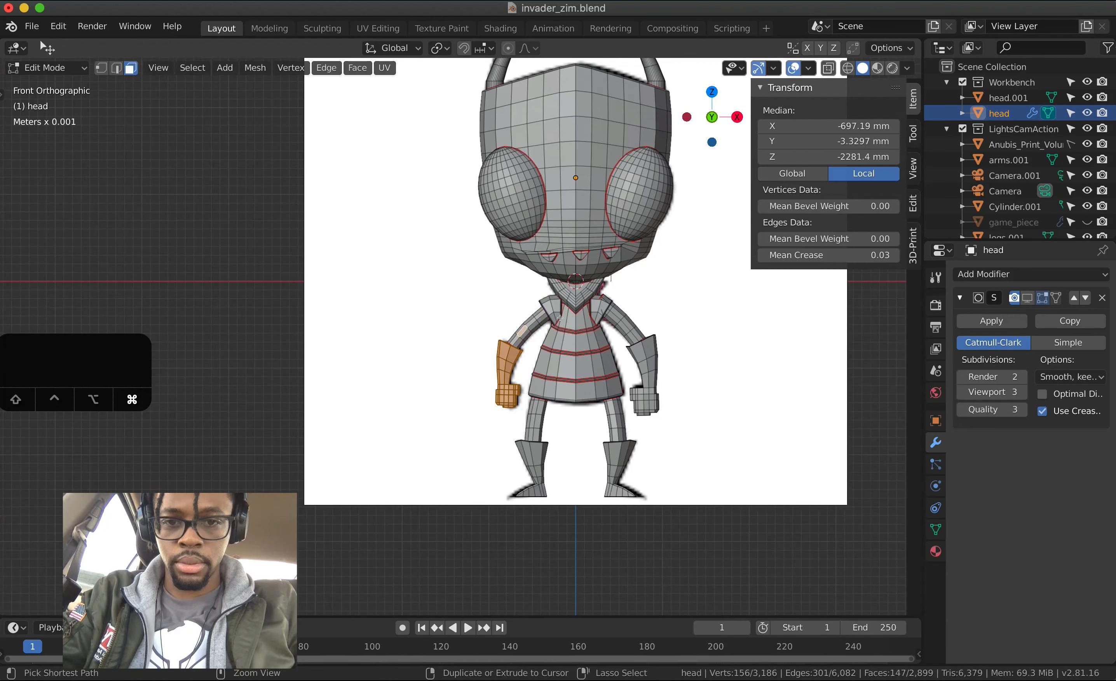
pyautogui.press('l')
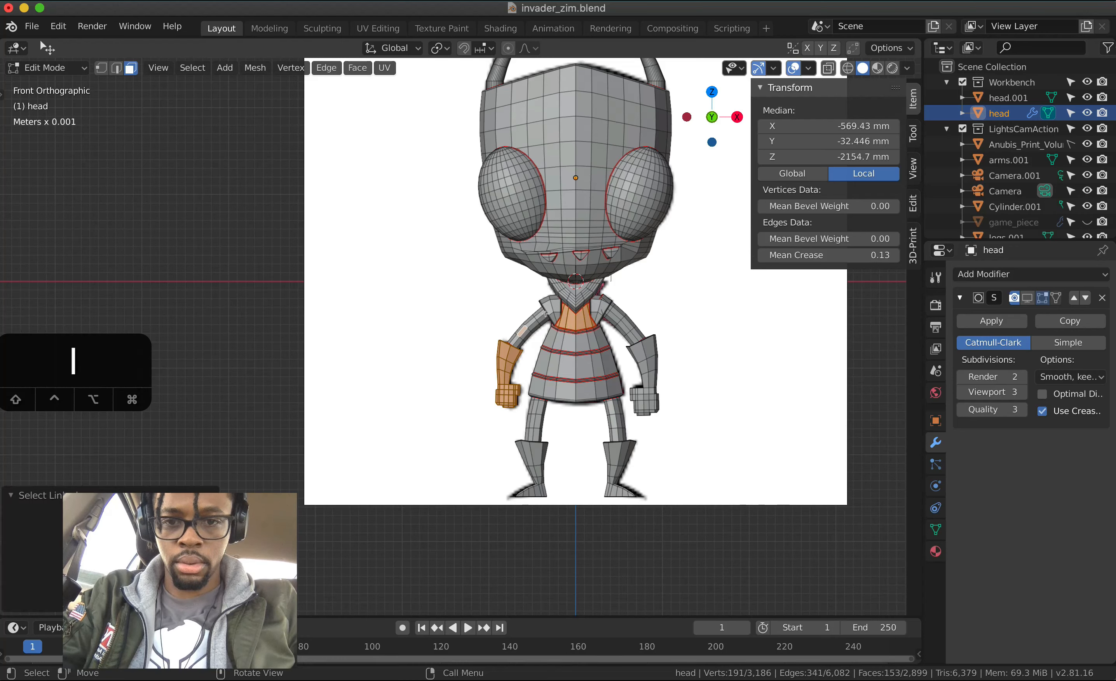
pyautogui.press('super+z')
# - Select the whole arm on the negative X side, including its glove and hand, and scale it by 1.2
pyautogui.click(515, 343)
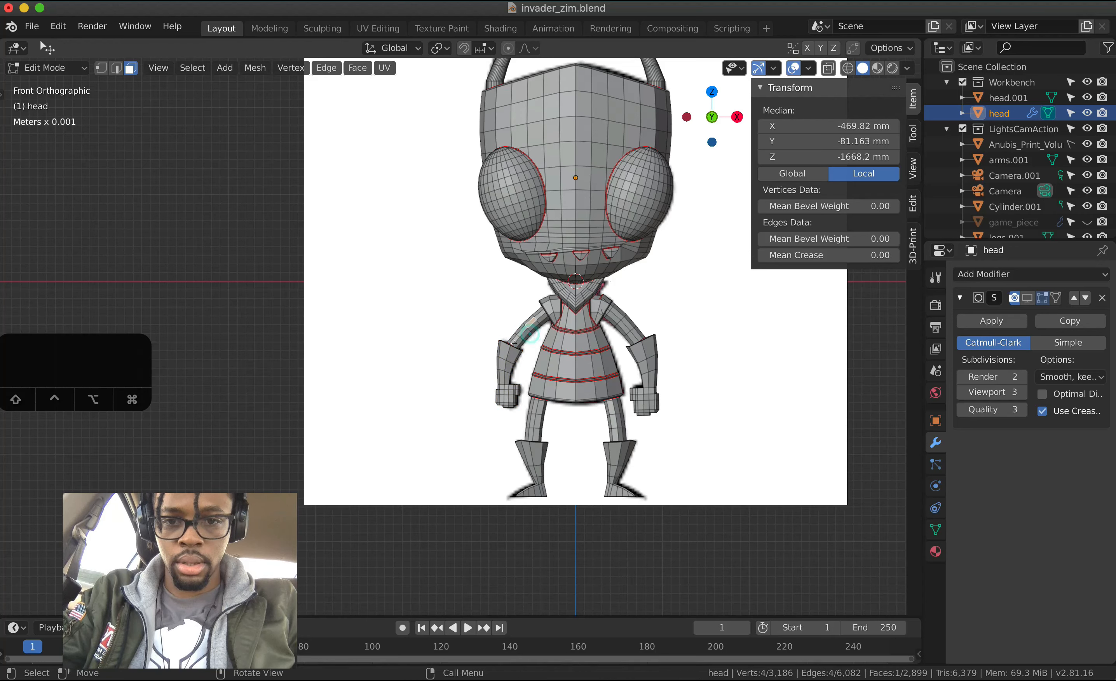
pyautogui.press('l')
pyautogui.keyDown('shift'); pyautogui.click(499, 353); pyautogui.keyUp('shift')
pyautogui.write('l')
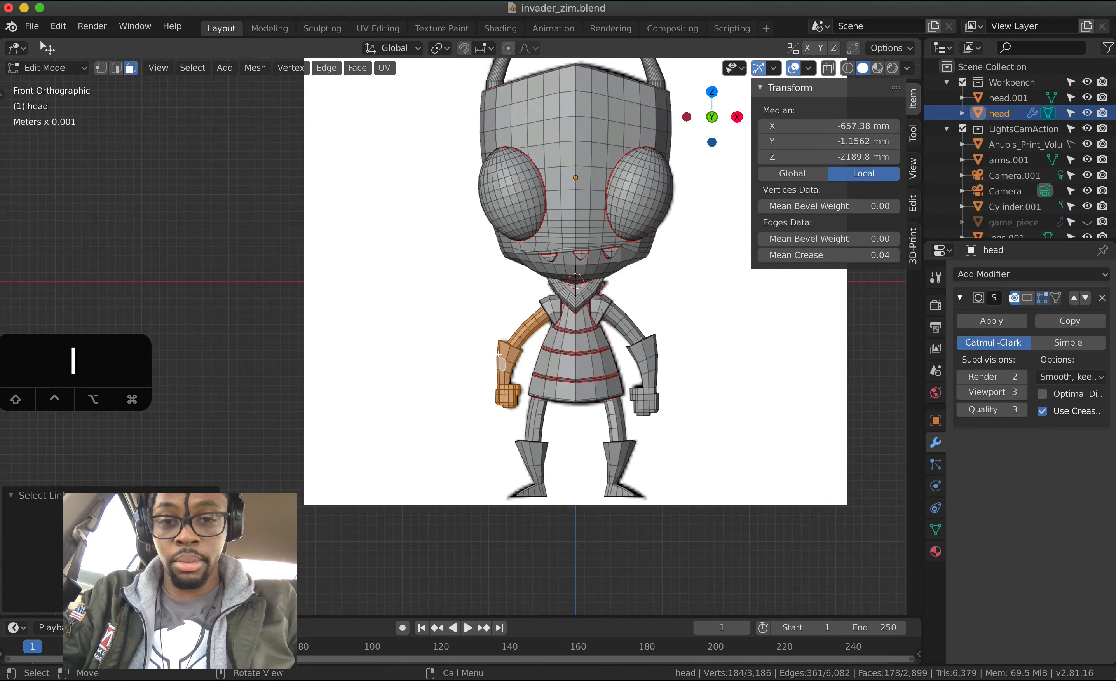
pyautogui.write('s1.2')
pyautogui.press('Return')
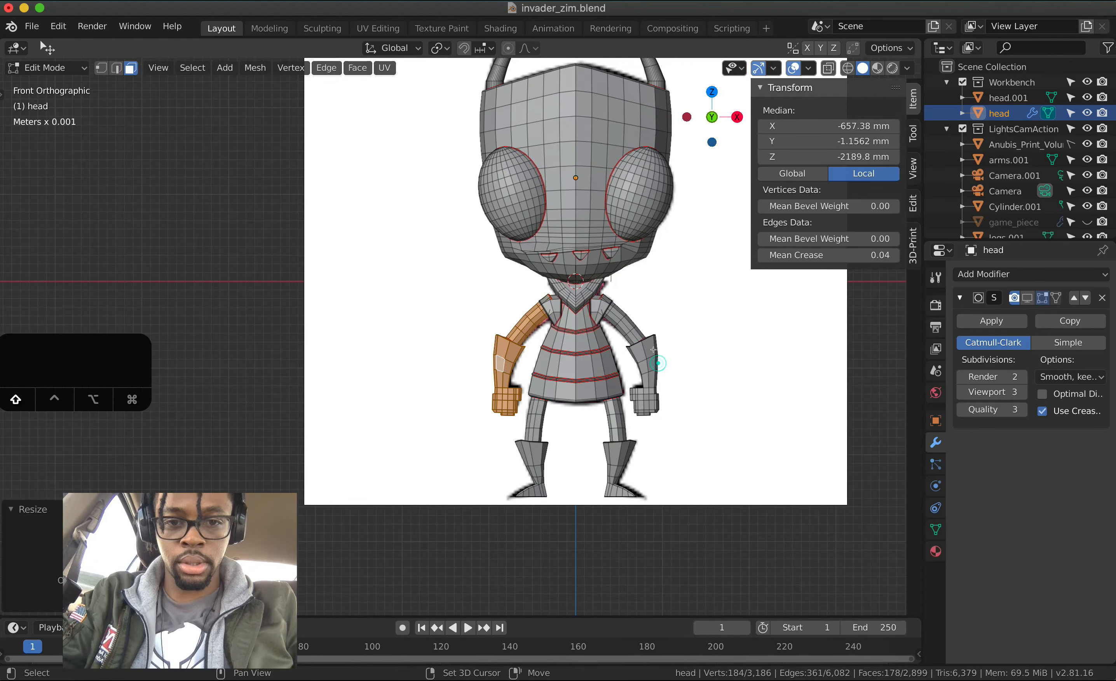
# - Add the whole opposite arm to the selection and move both arms -1 mm along the global Z axis
pyautogui.press('l')
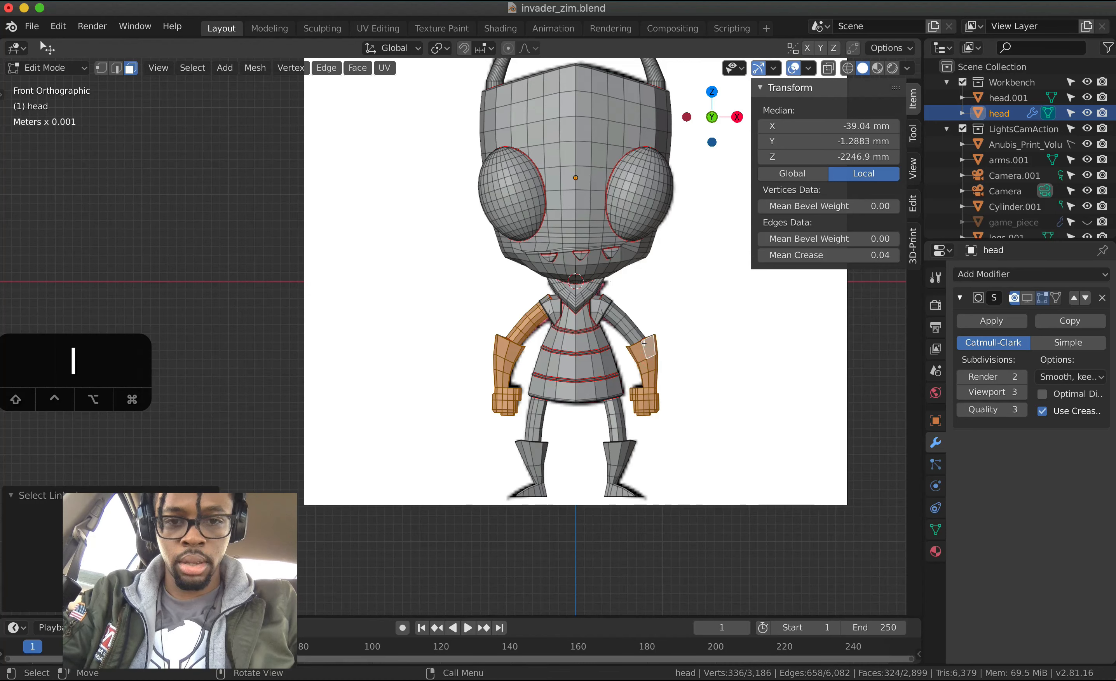
pyautogui.press('l')
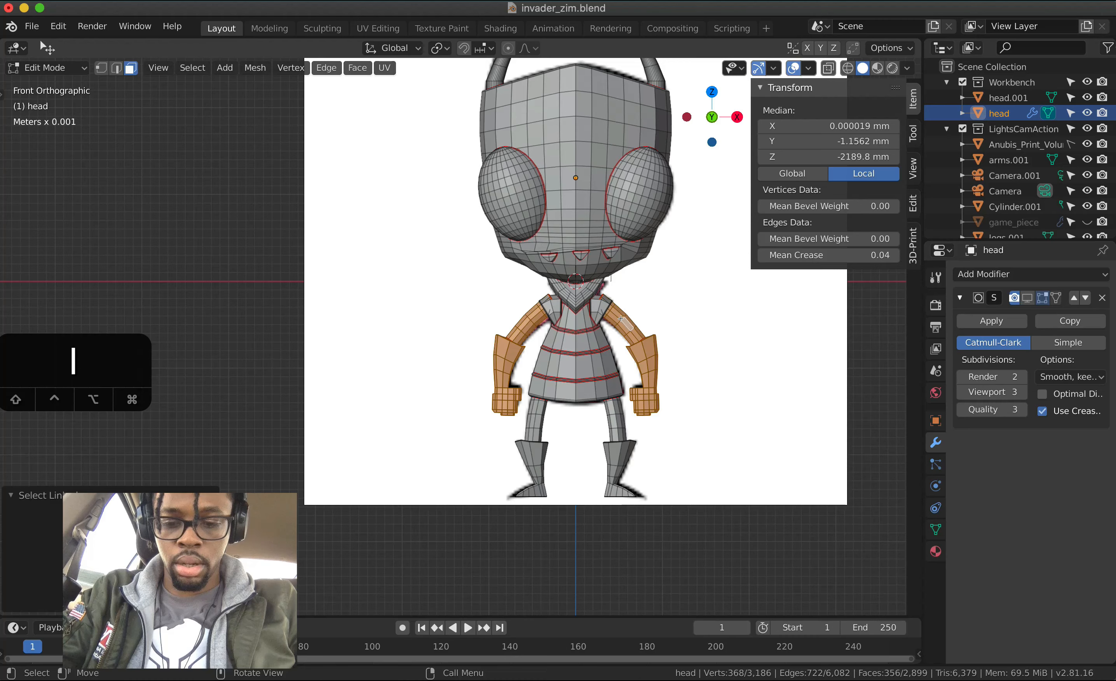
pyautogui.press('g')
pyautogui.press('z')
pyautogui.press('-')
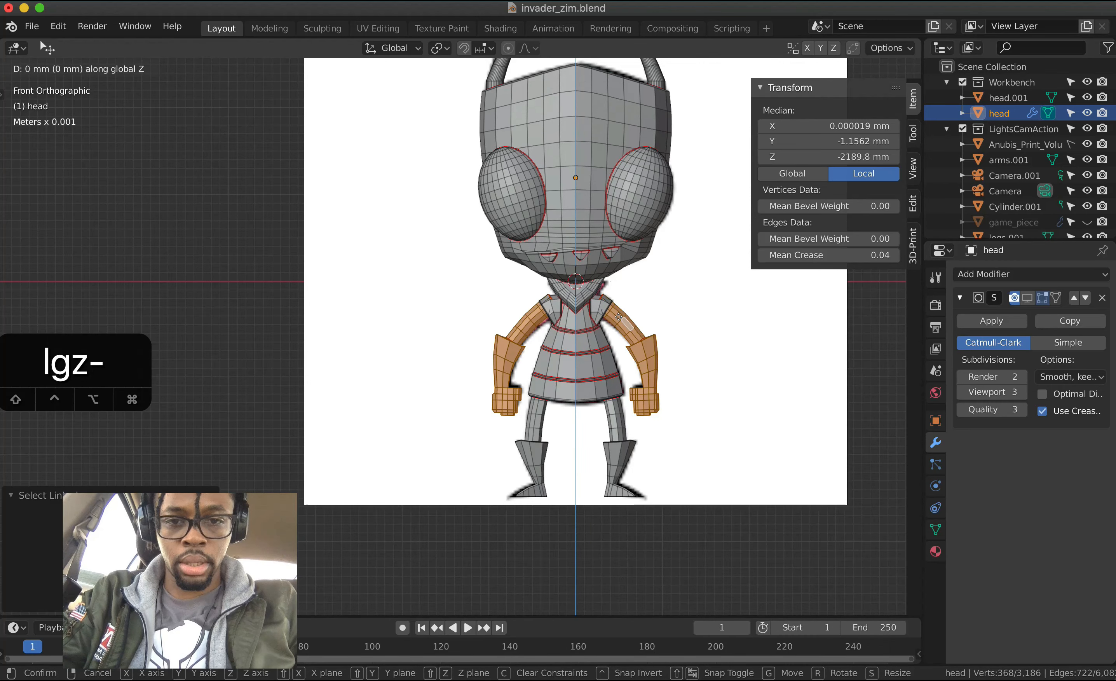
pyautogui.press('1')
pyautogui.press('Return')
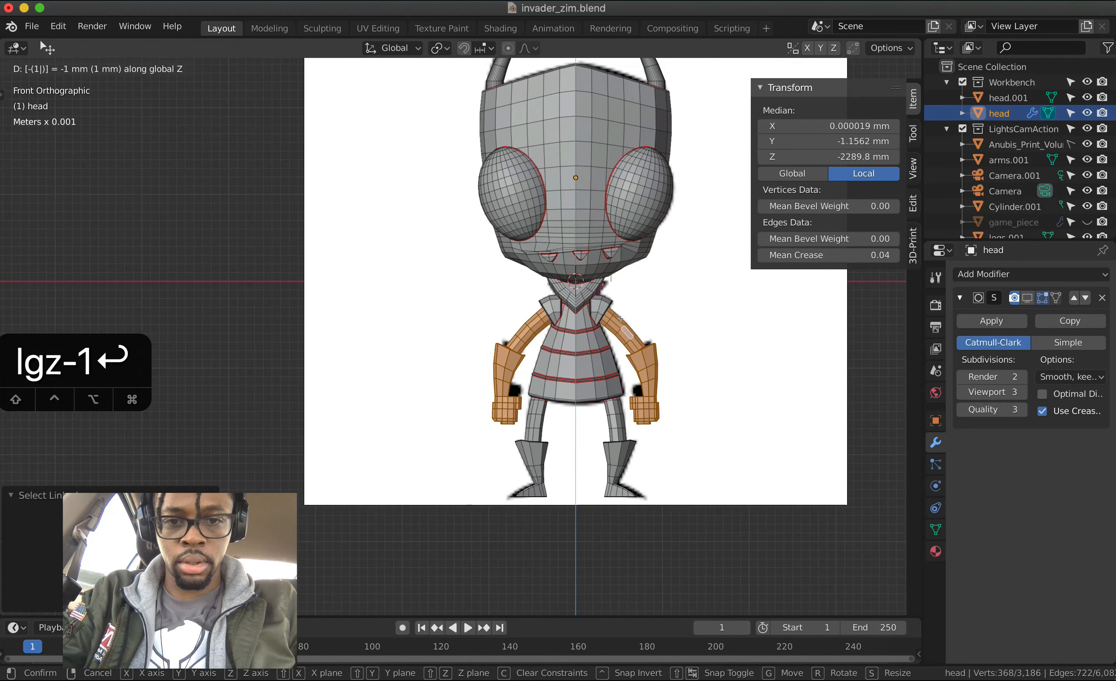
# - Examine how both arms fit the shoulders and dress from several angles
pyautogui.scroll(-10, 620, 318)
pyautogui.hscroll(-10, 620, 319)
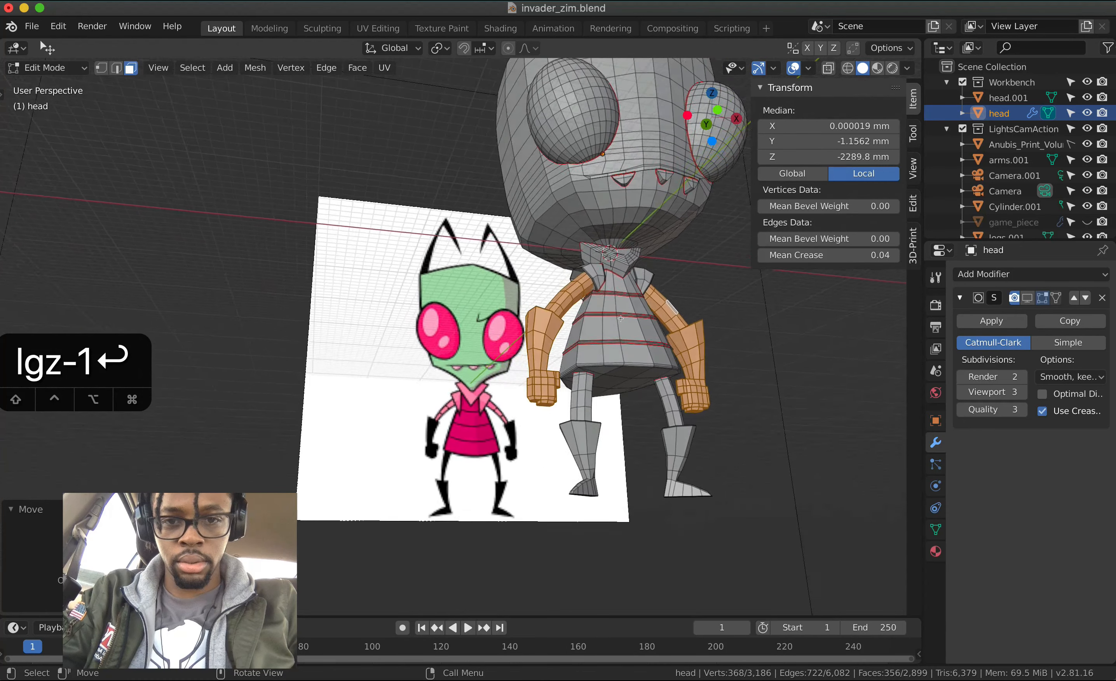
pyautogui.hscroll(-15, 620, 318)
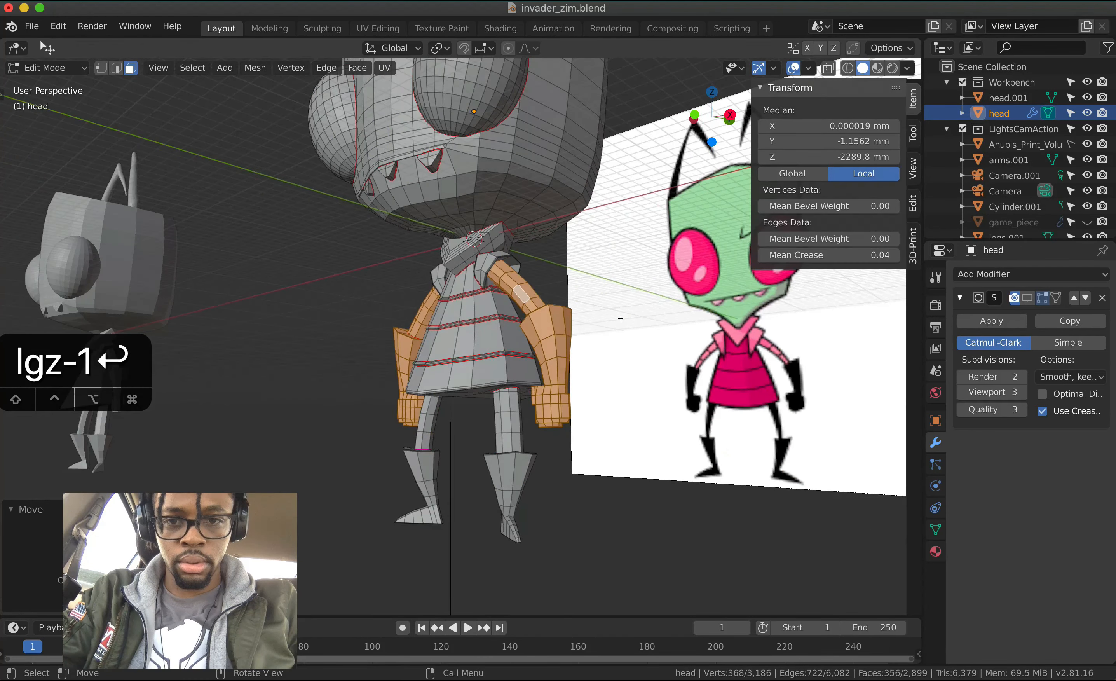
pyautogui.hscroll(5, 620, 319)
pyautogui.hscroll(-4, 620, 318)
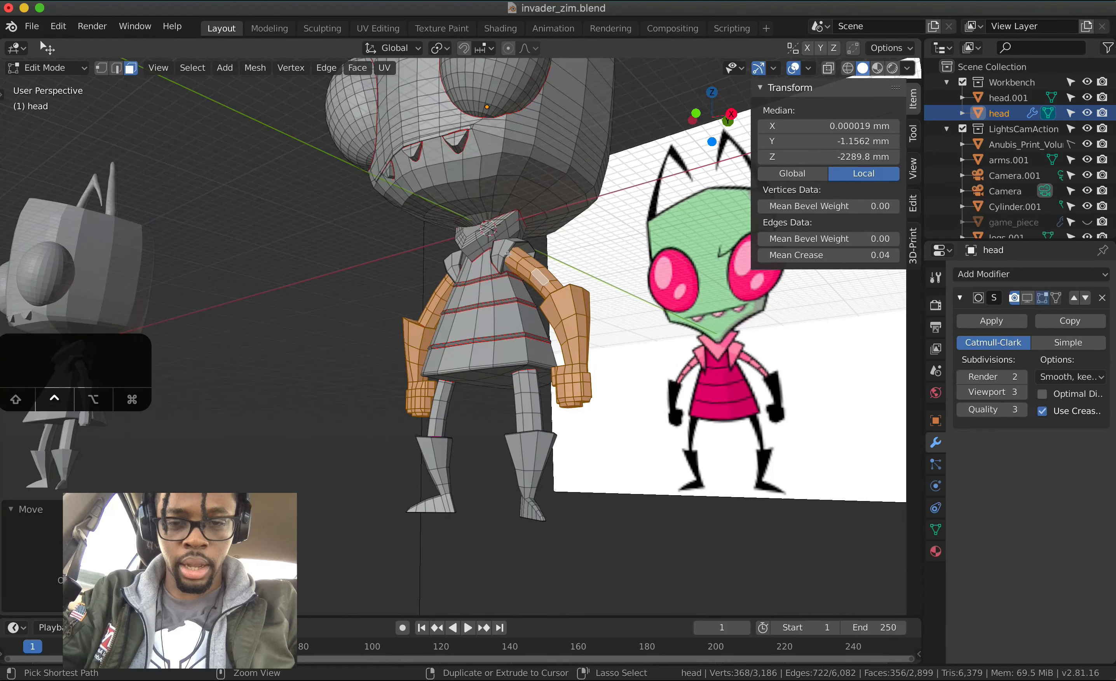
pyautogui.keyDown('ctrl'); pyautogui.scroll(3, 620, 319); pyautogui.keyUp('ctrl')
pyautogui.hscroll(10, 521, 237)
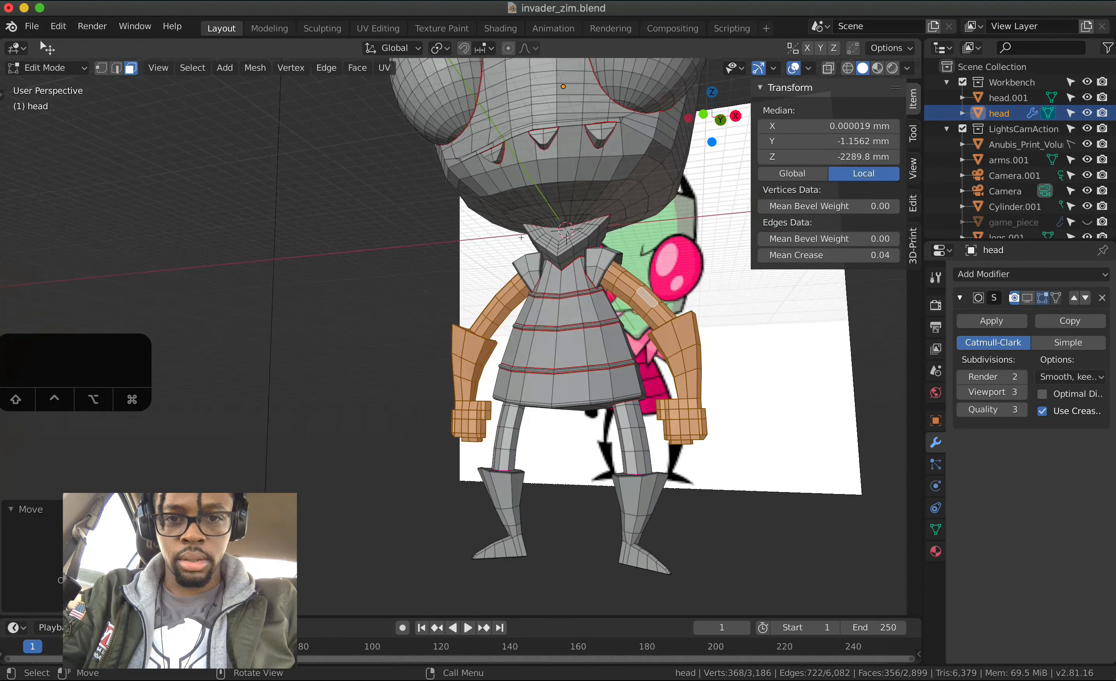
pyautogui.hscroll(-3, 620, 250)
# - Select only the arm on the positive X side, including its glove and hand
pyautogui.click(630, 309)
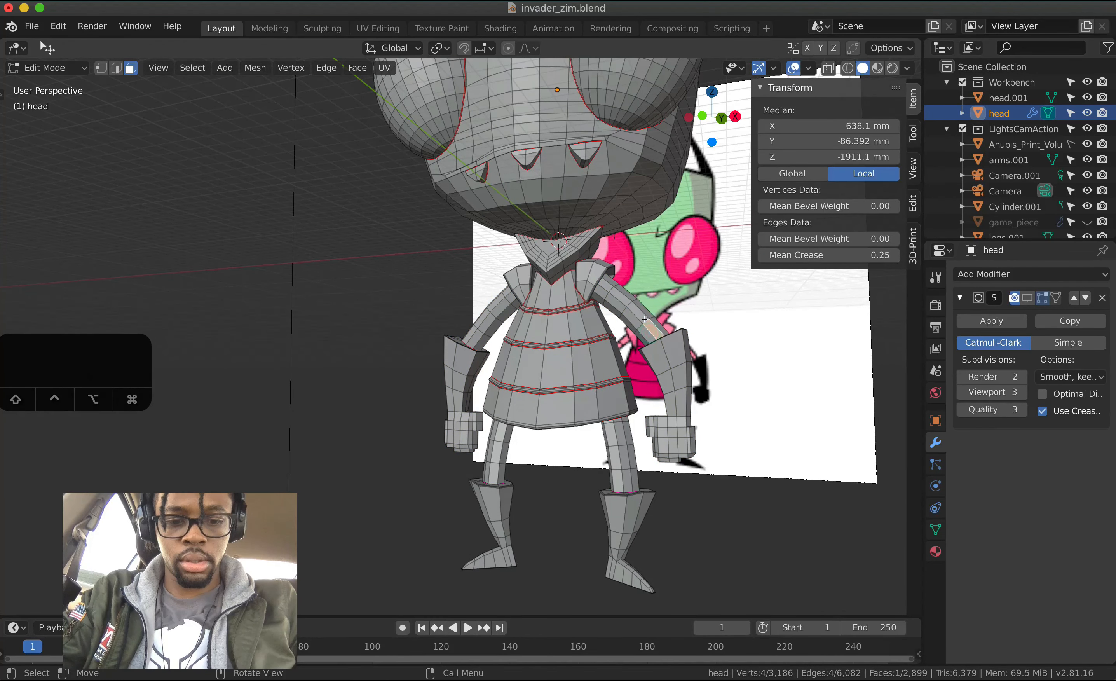
pyautogui.hotkey('ctrl', 'l')
pyautogui.keyDown('shift'); pyautogui.click(677, 377); pyautogui.keyUp('shift')
pyautogui.press('l')
pyautogui.press('g')
pyautogui.press('x')
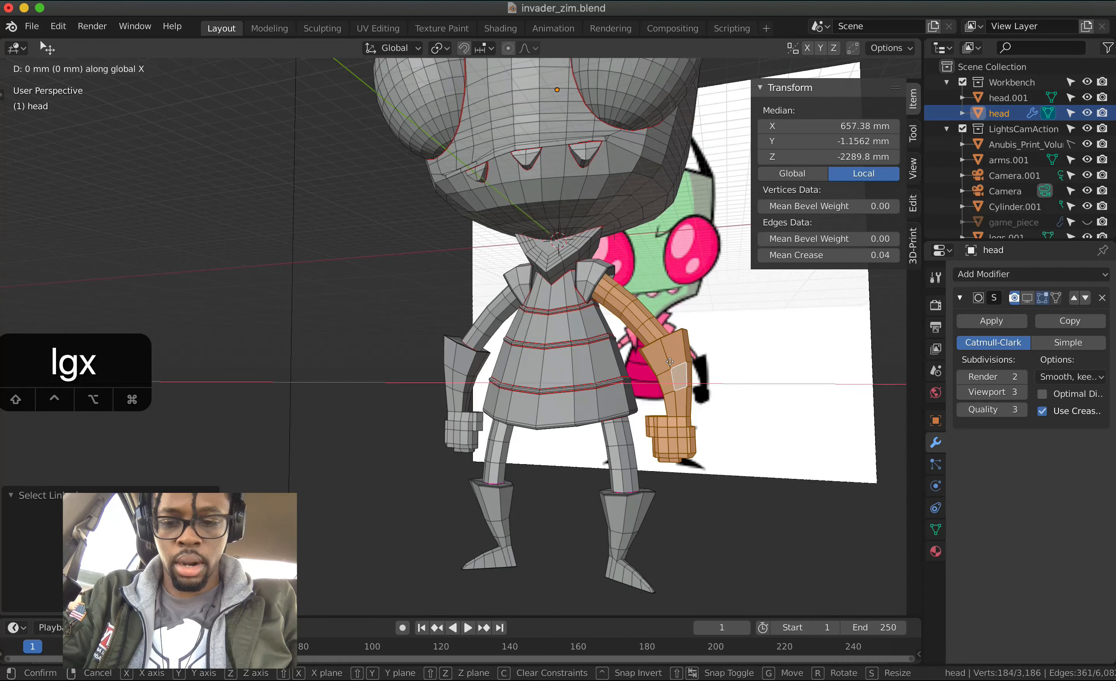
pyautogui.press('1')
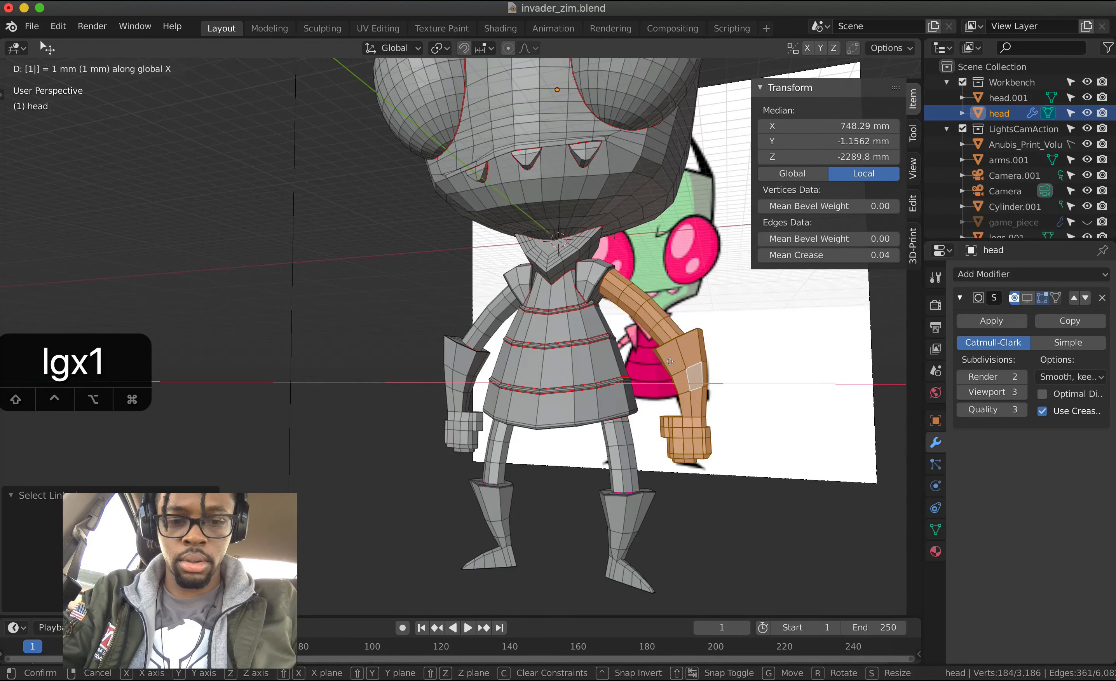
pyautogui.press('BackSpace')
pyautogui.write('.5')
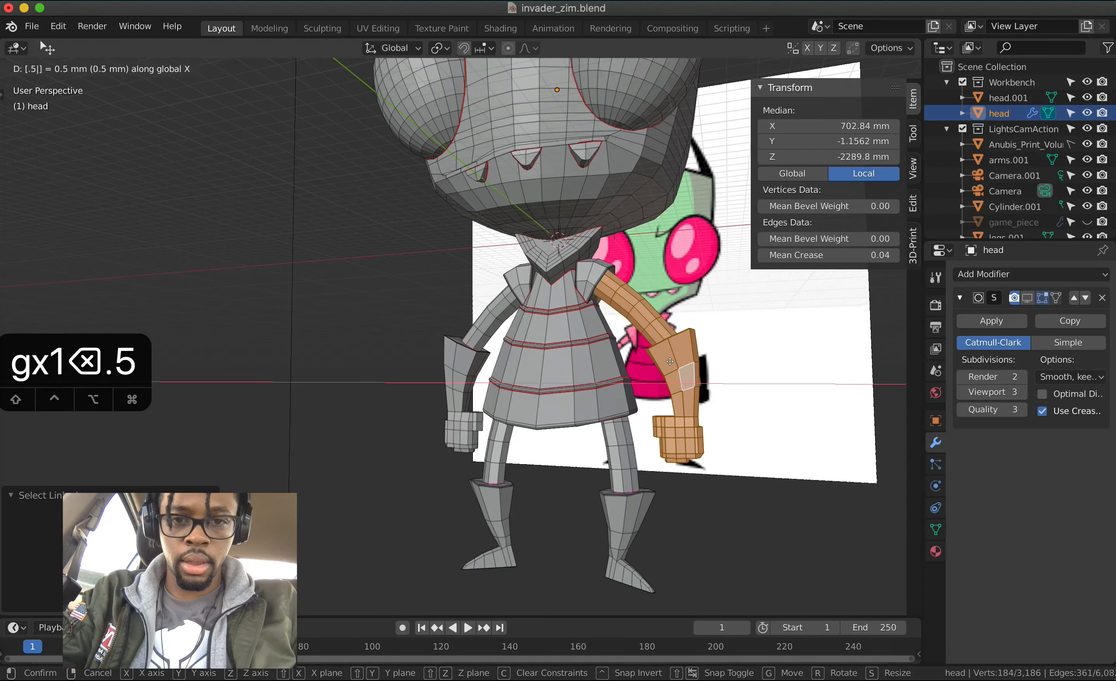
pyautogui.press('BackSpace')
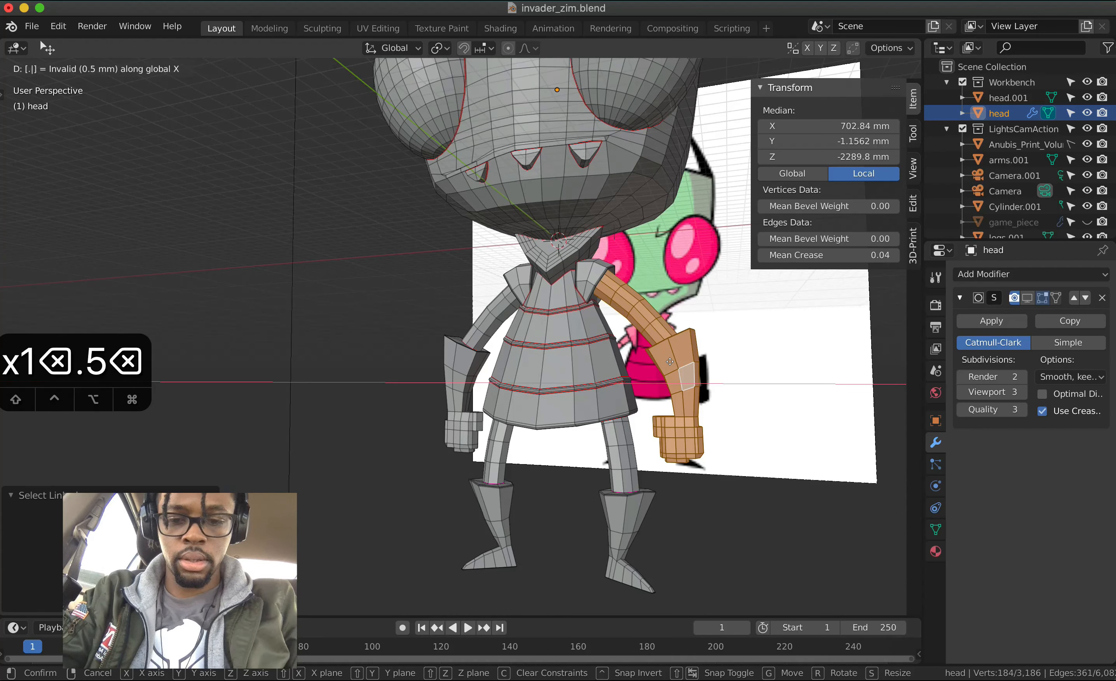
pyautogui.write('75')
pyautogui.press('BackSpace')
pyautogui.press('BackSpace')
pyautogui.write('1')
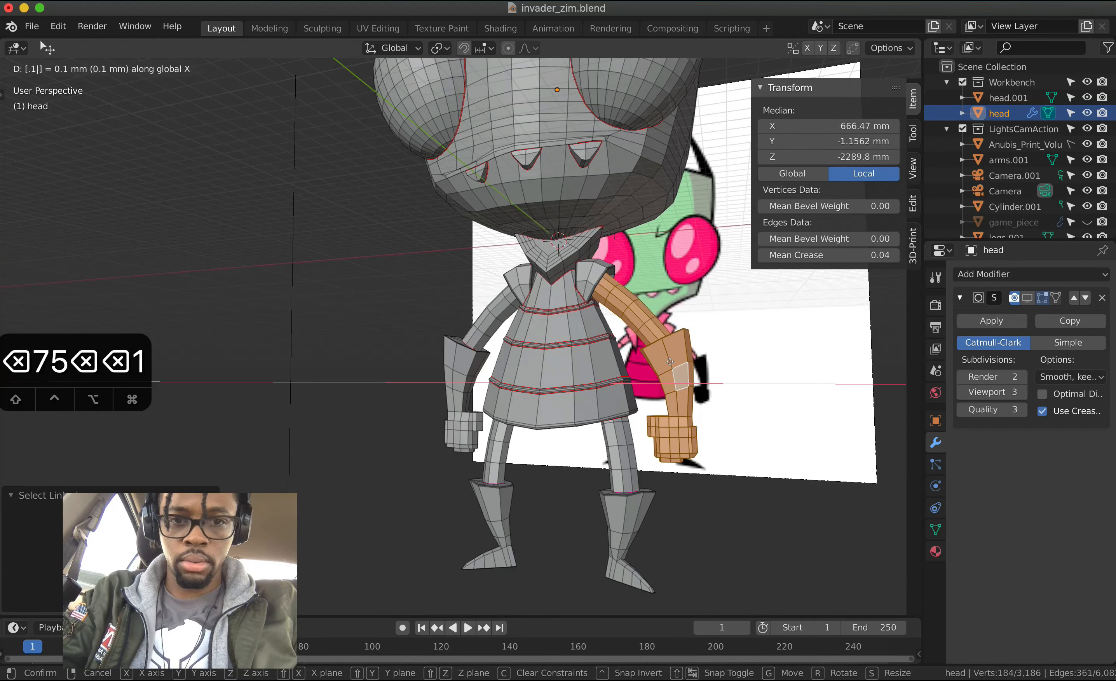
pyautogui.press('BackSpace')
pyautogui.press('BackSpace')
pyautogui.press('BackSpace')
pyautogui.press('BackSpace')
pyautogui.press('BackSpace')
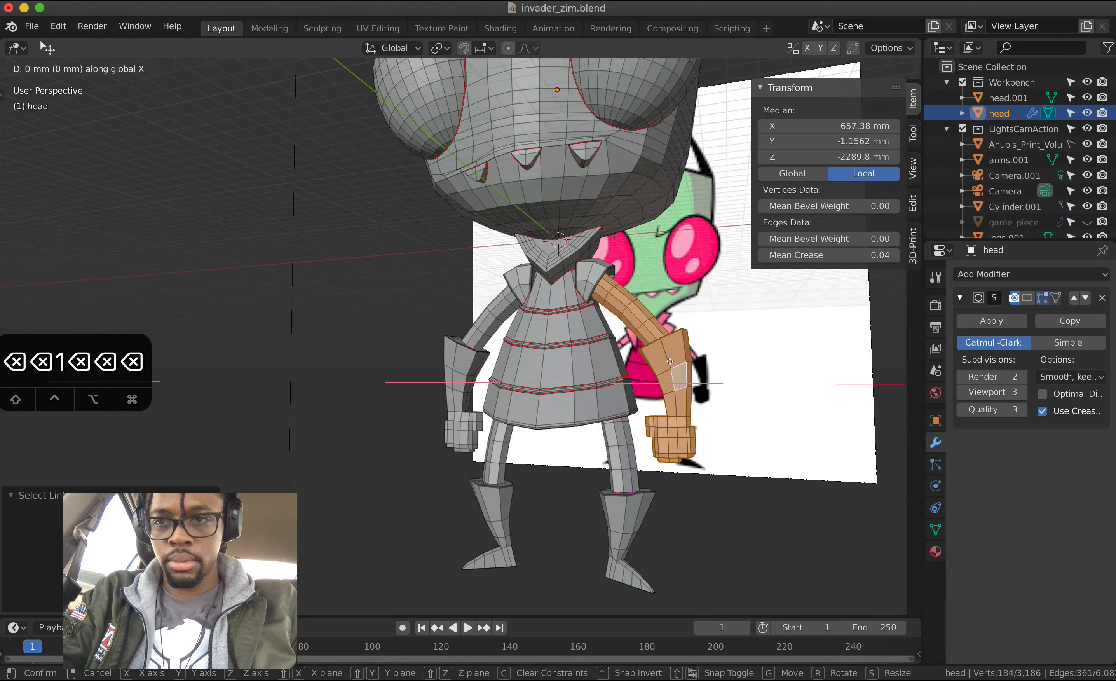
pyautogui.press('g')
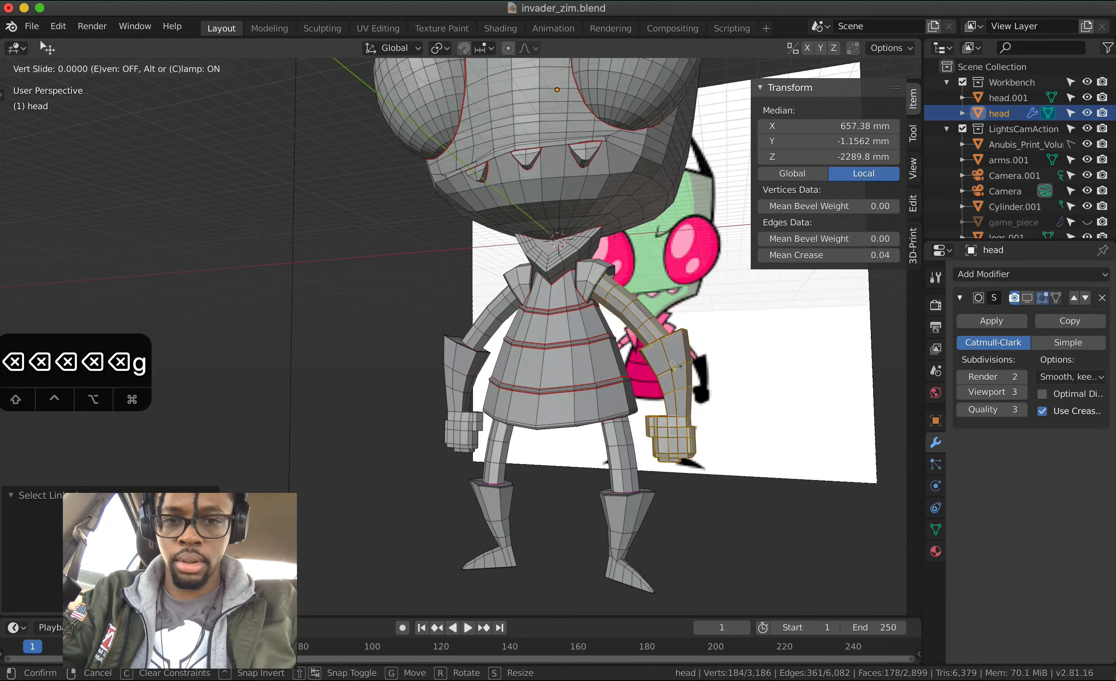
pyautogui.press('Escape')
# - Move the selected positive-X-side arm 1 mm along the global X axis
pyautogui.write('gx')
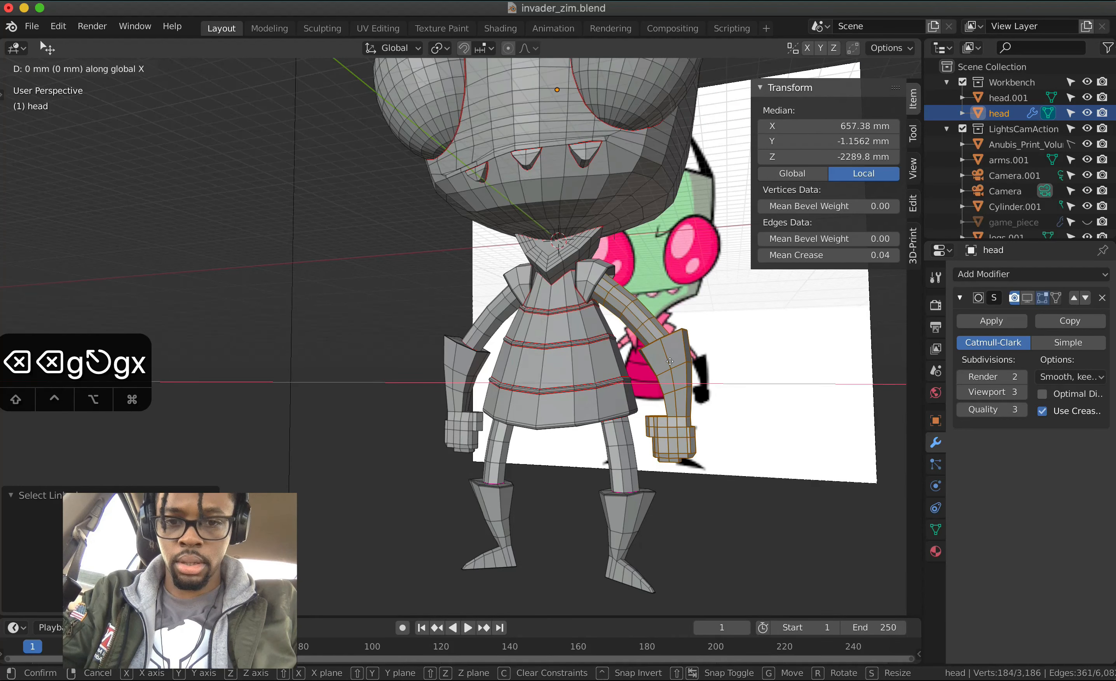
pyautogui.write('1')
pyautogui.press('Return')
# - Select the whole arm on the negative X side and move it -1 mm along the global X axis
pyautogui.click(465, 332)
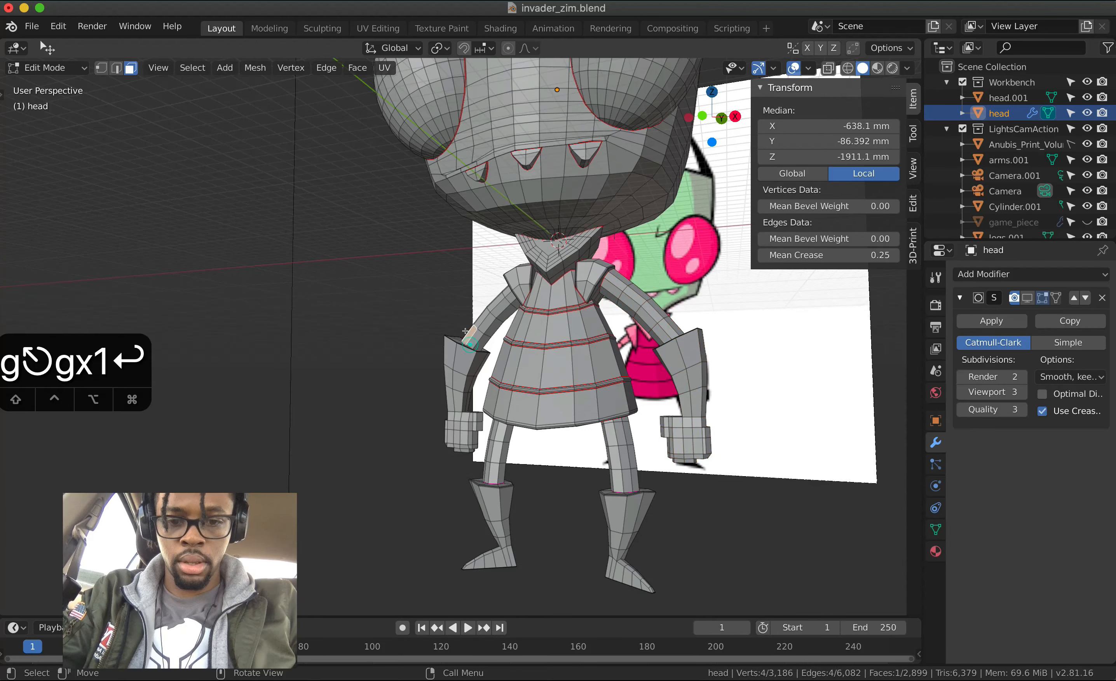
pyautogui.press('l')
pyautogui.write('l')
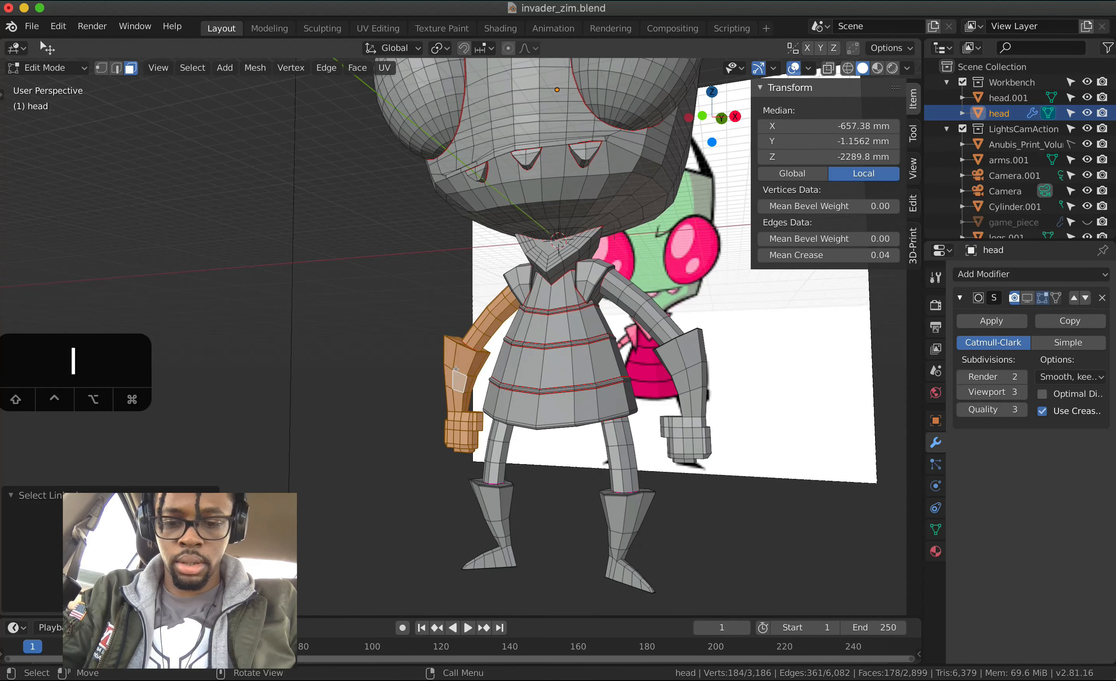
pyautogui.write('gx1-')
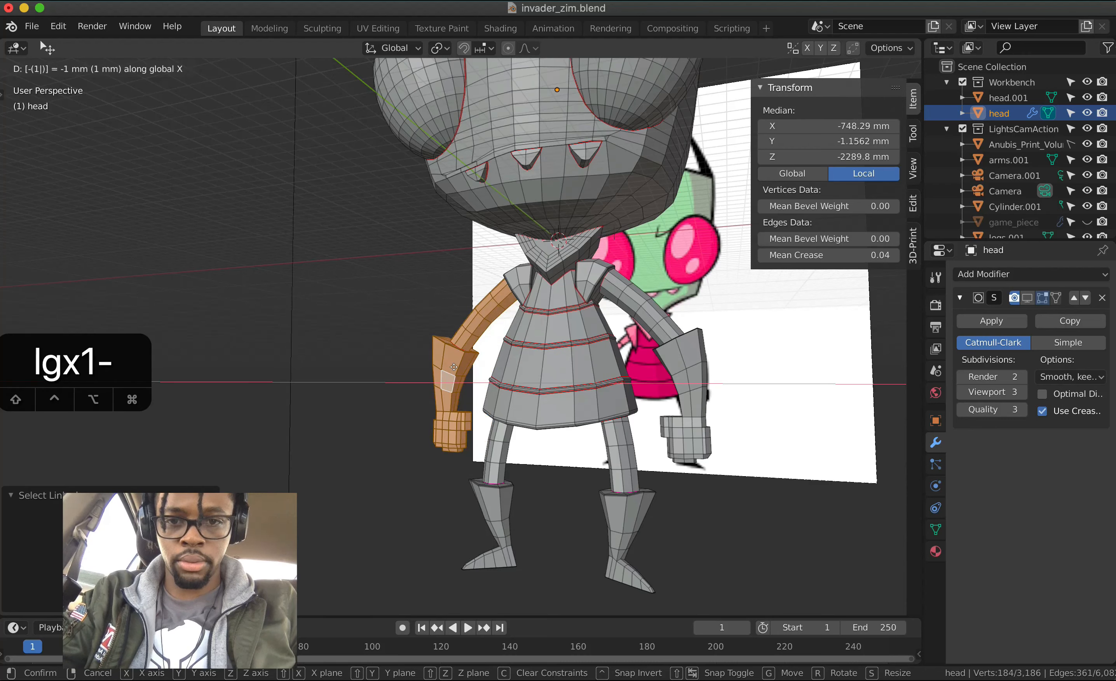
pyautogui.press('Return')
# - Select the whole arm on the positive X side and move it -0.5 mm along the global Z axis
pyautogui.click(660, 330)
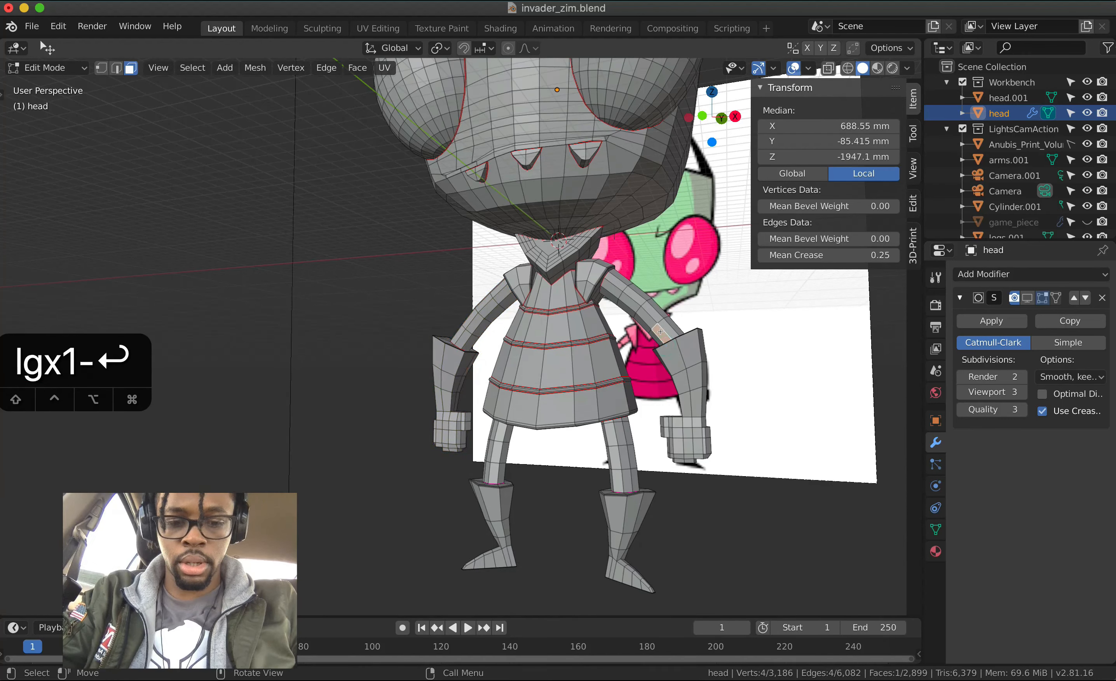
pyautogui.press('l')
pyautogui.write('l')
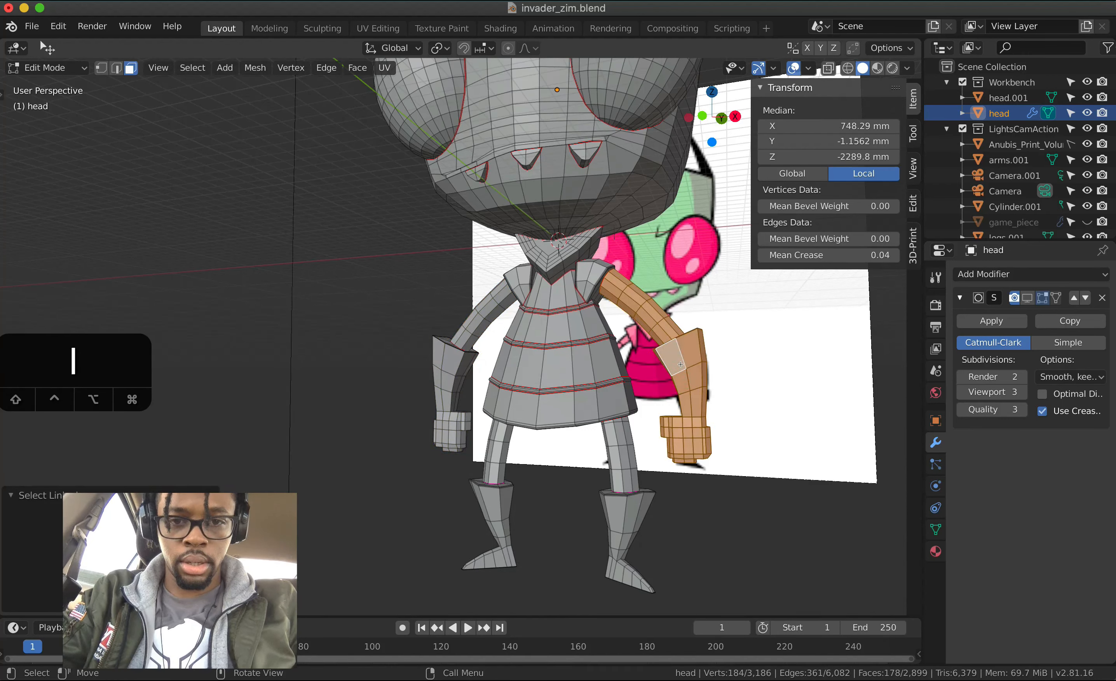
pyautogui.write('gz-.5')
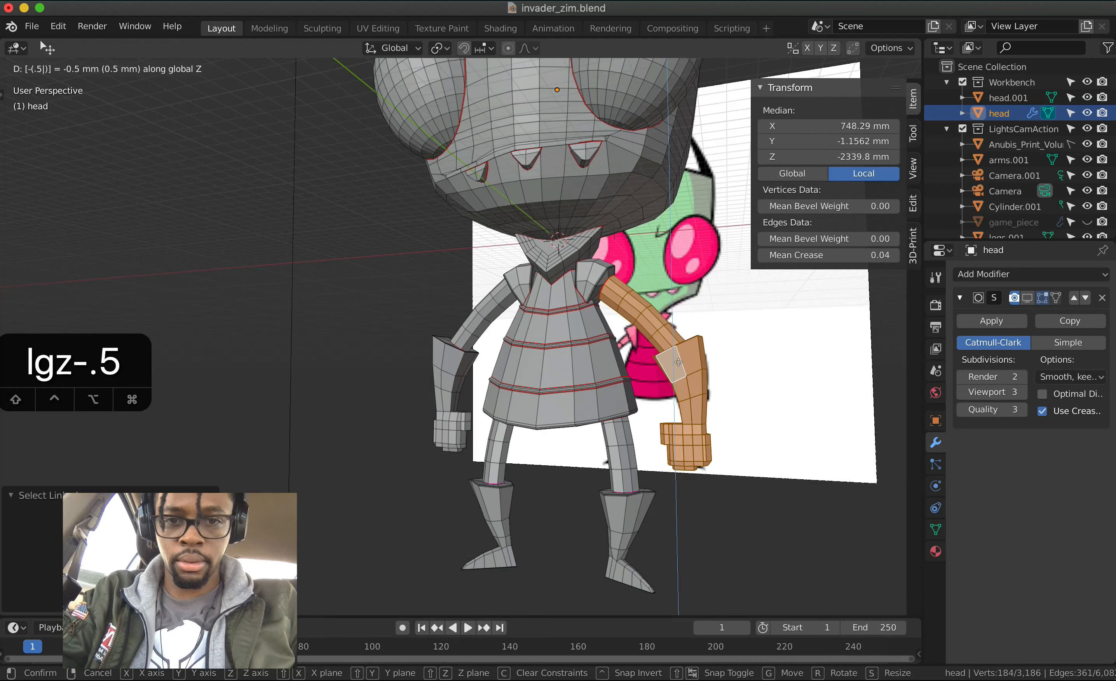
pyautogui.press('Return')
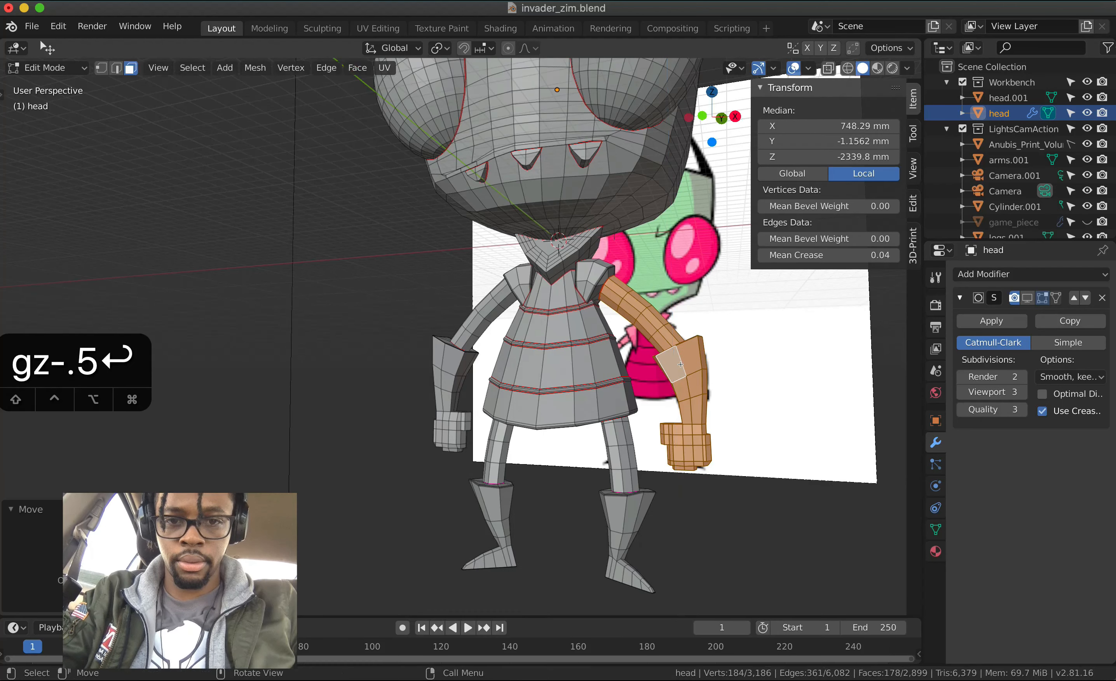
# - Select the whole arm on the negative X side and move it -0.5 mm along the global Z axis
pyautogui.click(474, 322)
pyautogui.press('l')
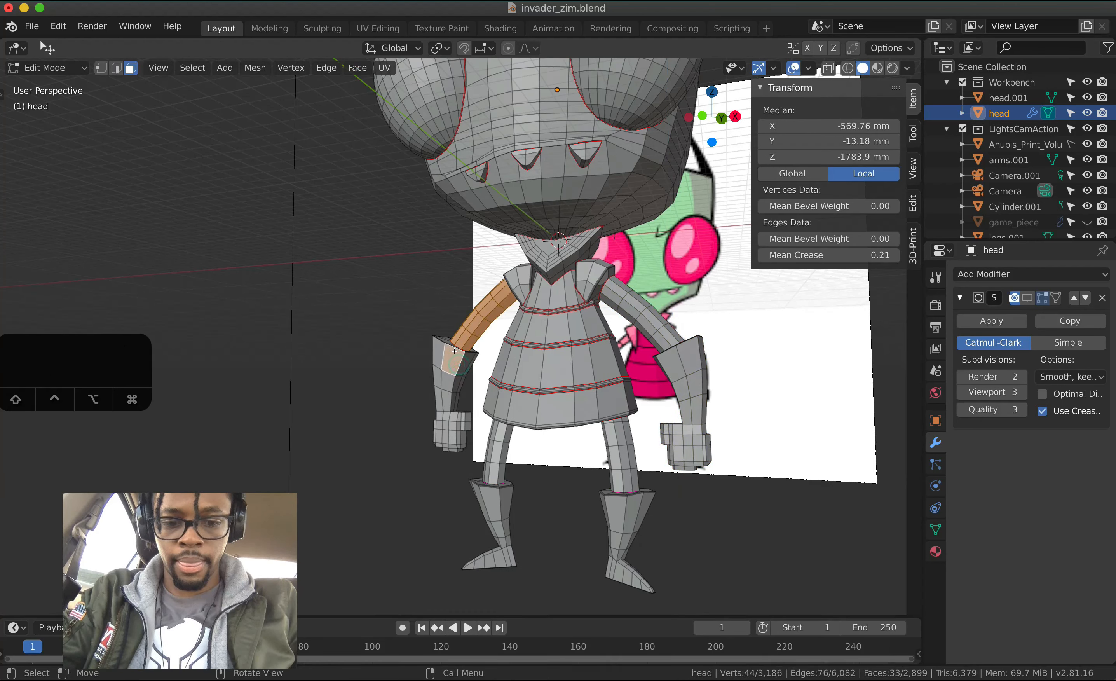
pyautogui.write('lgz-.')
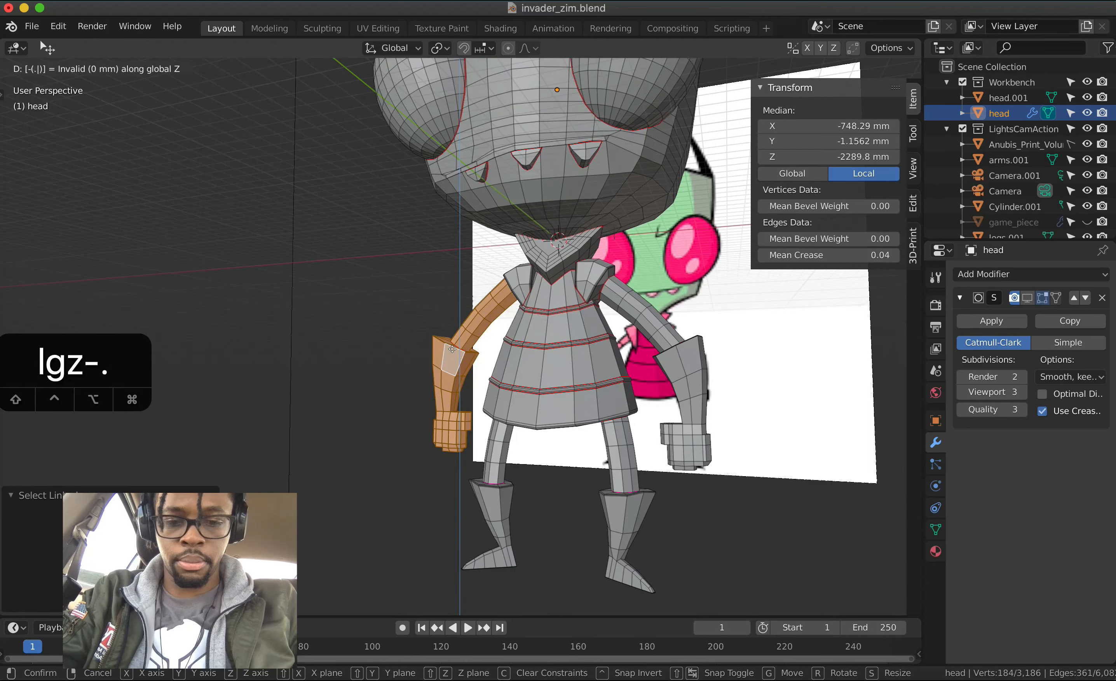
pyautogui.write('5')
pyautogui.press('Return')
# - Move the selected negative-X-side arm 0.2 mm along the global X axis
pyautogui.hscroll(-5, 454, 350)
pyautogui.hscroll(-10, 454, 351)
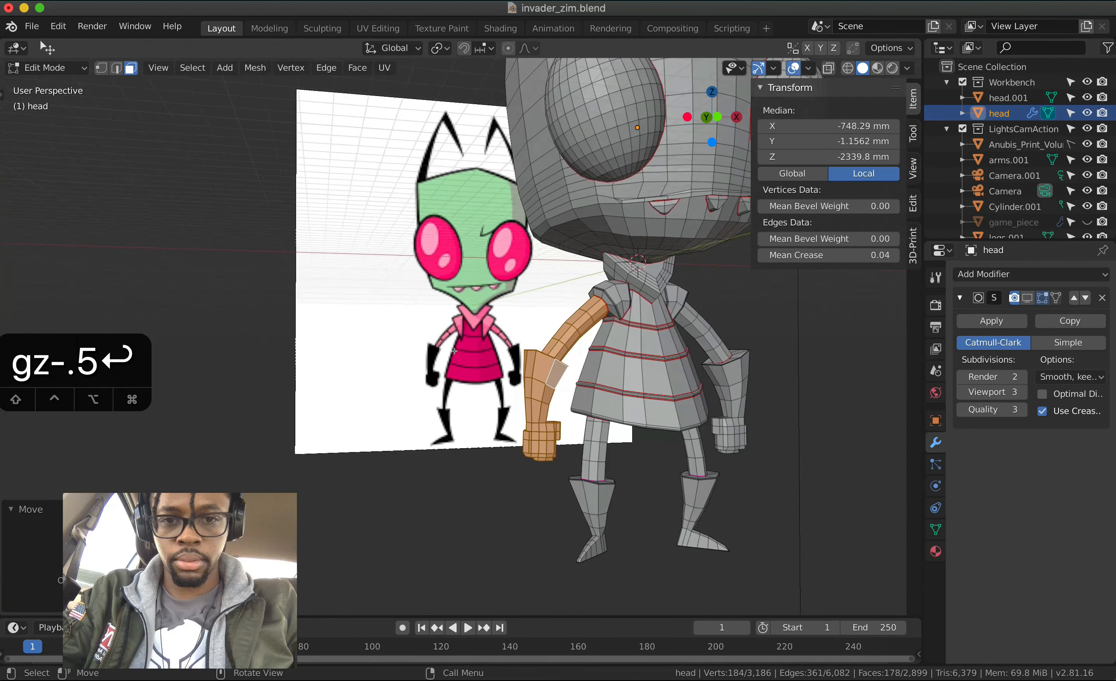
pyautogui.hscroll(-10, 454, 351)
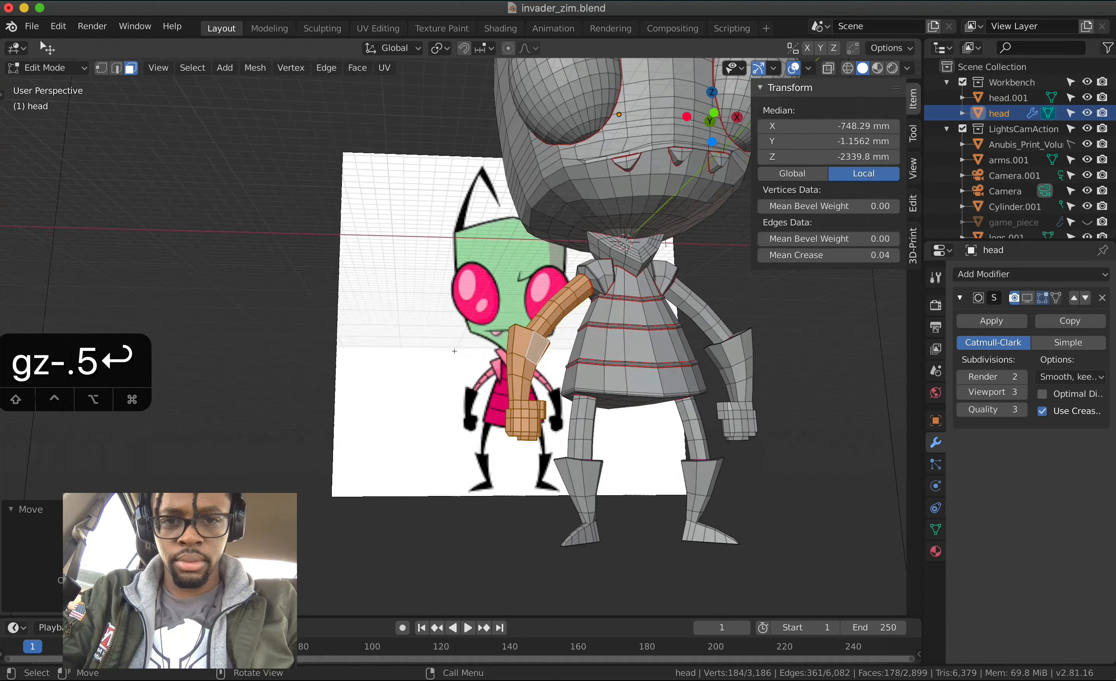
pyautogui.write('g')
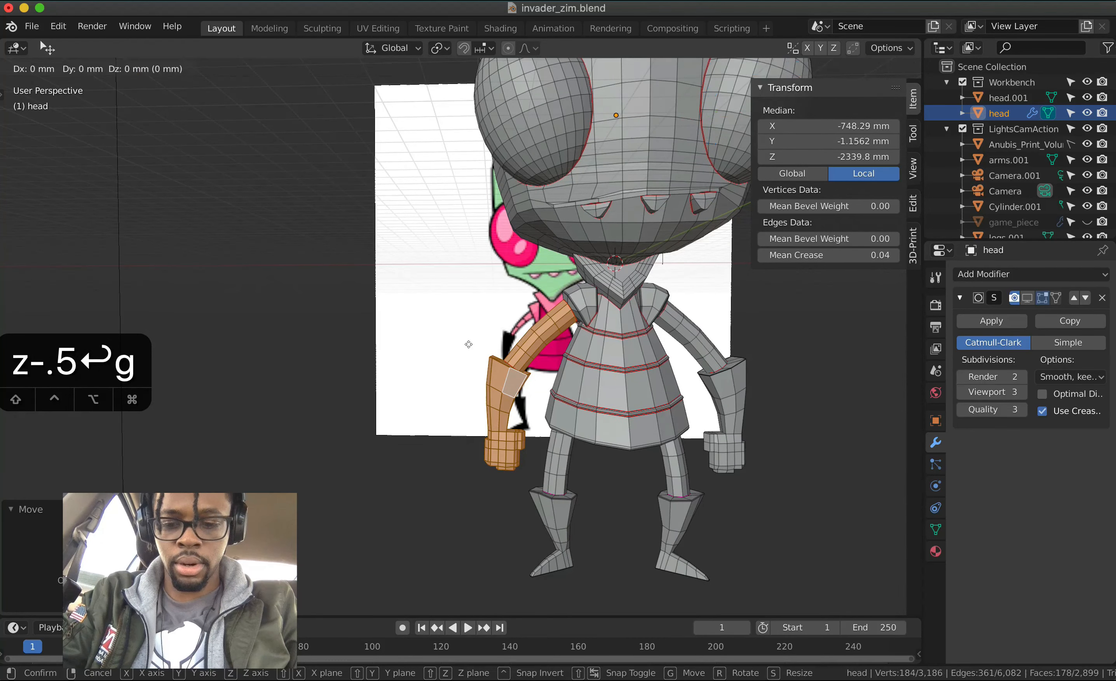
pyautogui.write('x')
pyautogui.write('.')
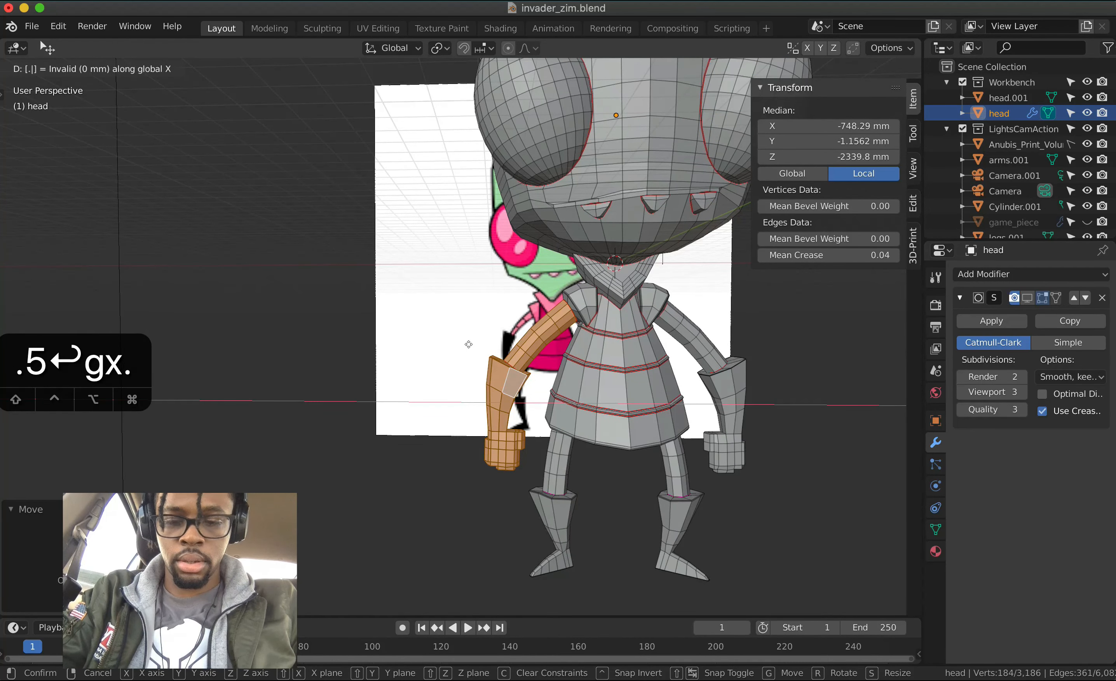
pyautogui.write('2')
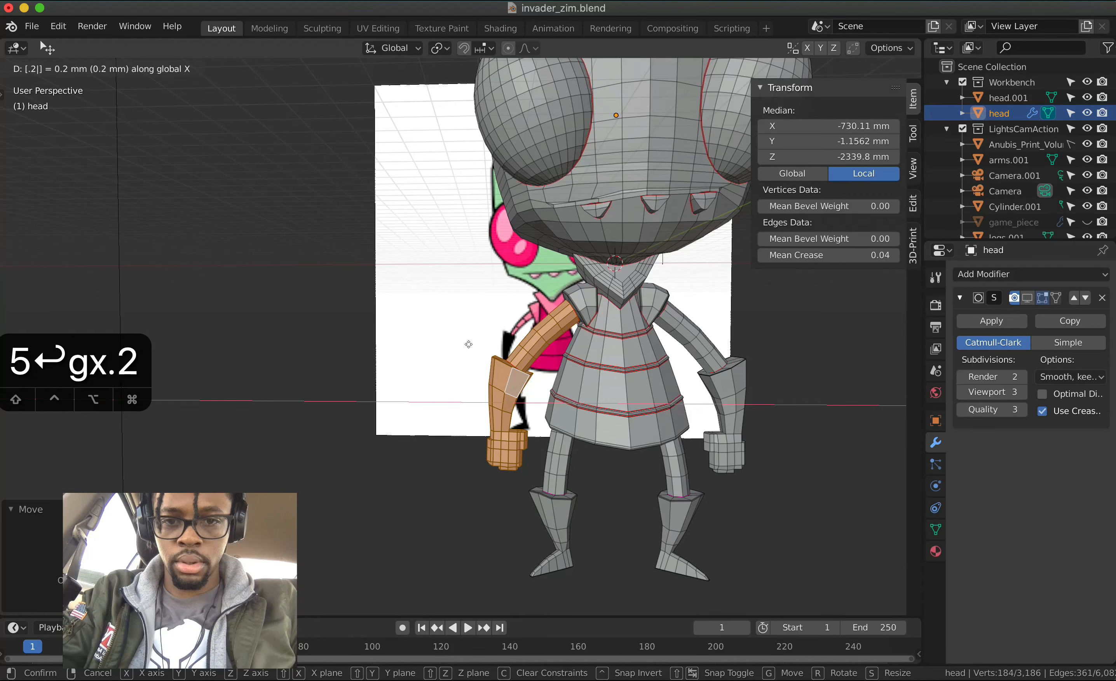
pyautogui.press('Return')
# - Select the whole arm on the positive X side and move it -0.2 mm along the global X axis
pyautogui.moveTo(607, 310); pyautogui.dragTo(596, 301, button='middle')
pyautogui.click(734, 378)
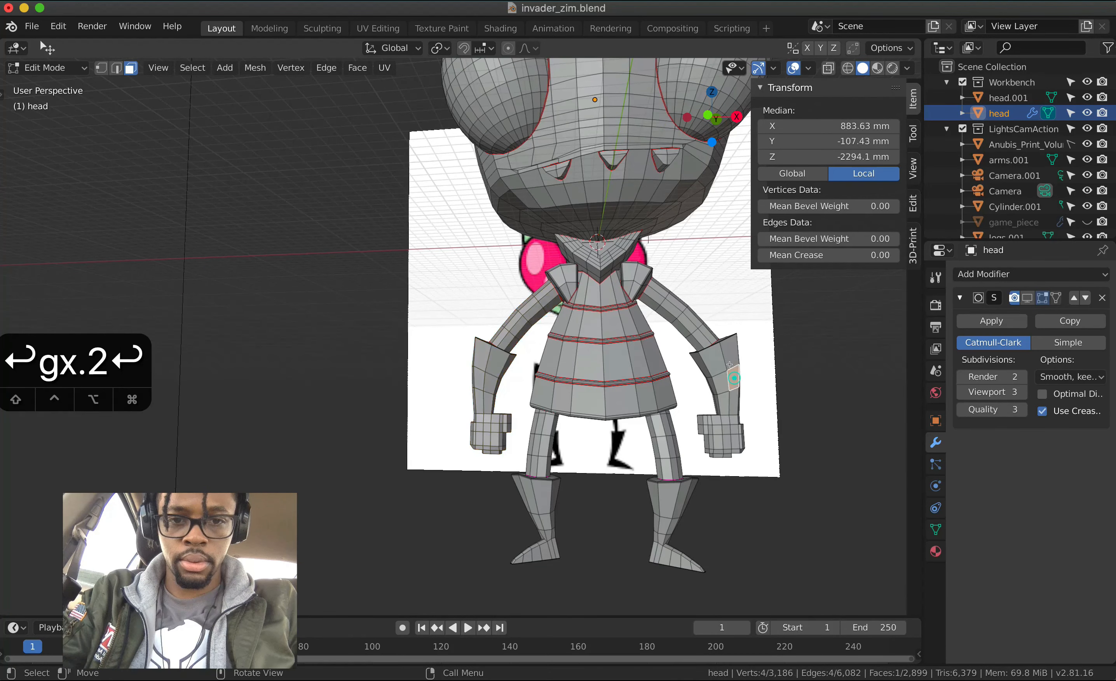
pyautogui.press('l')
pyautogui.write('l')
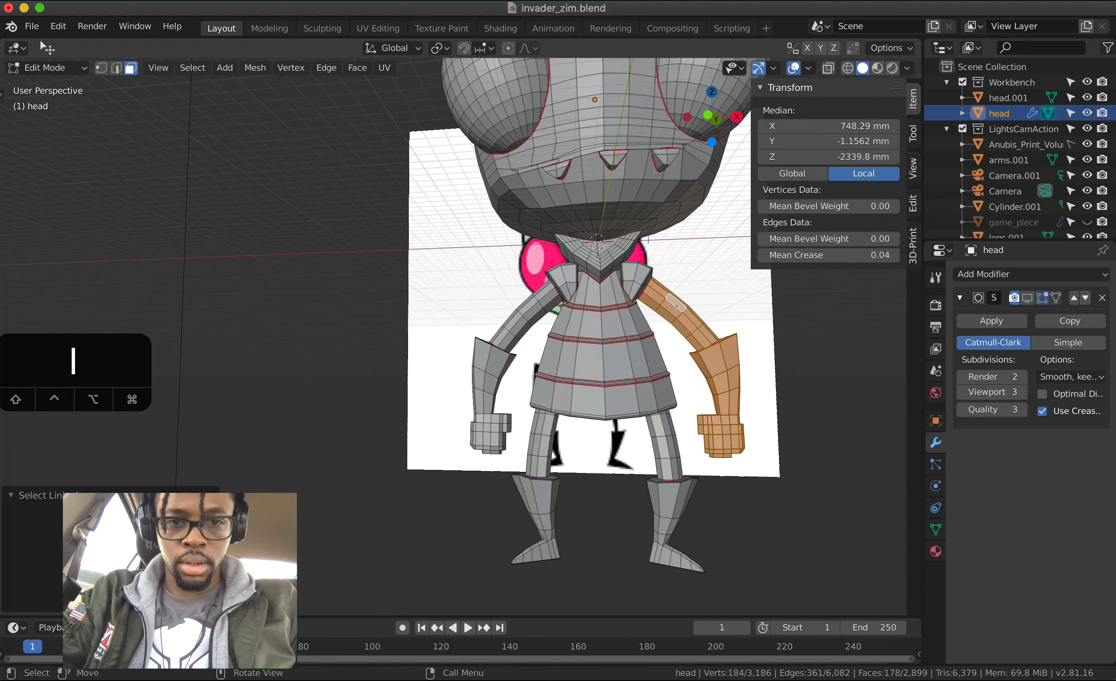
pyautogui.write('gx-.2')
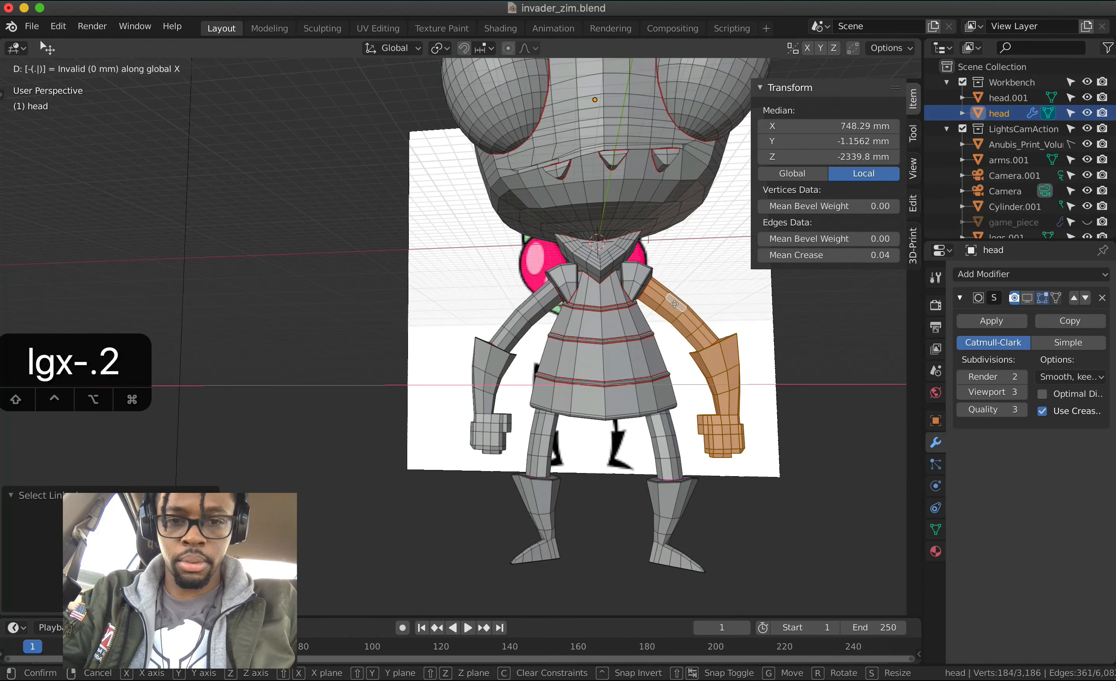
pyautogui.press('Return')
# - Select the whole leg on the positive X side and scale it uniformly by 1.2
pyautogui.moveTo(674, 304); pyautogui.dragTo(688, 464, button='middle')
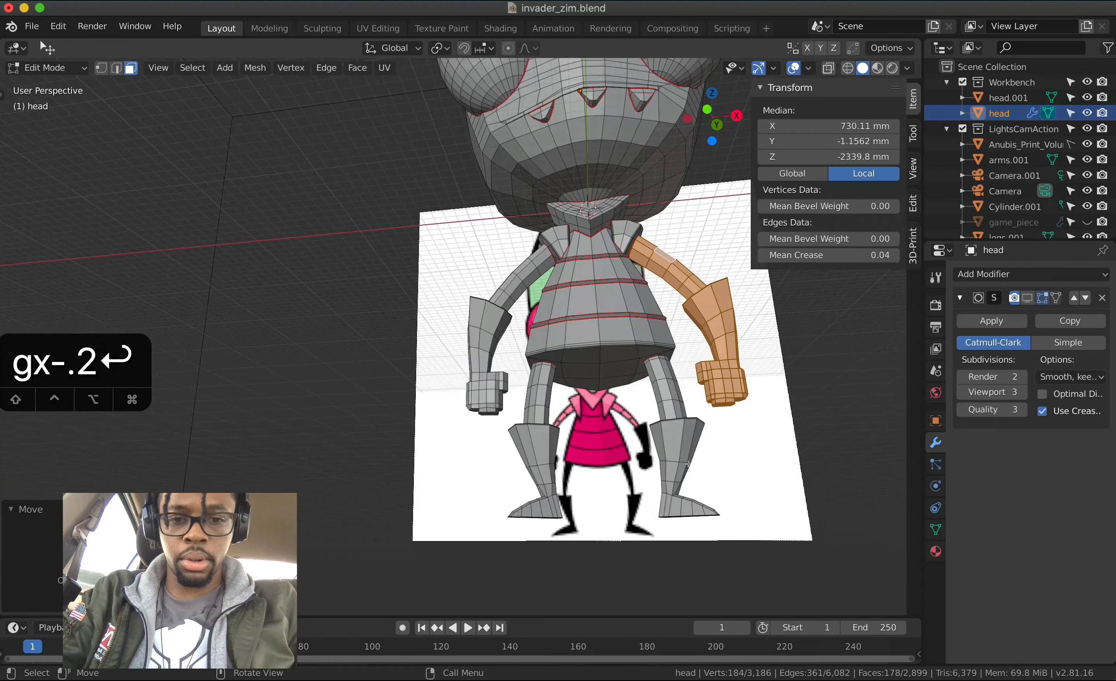
pyautogui.click(681, 503)
pyautogui.press('l')
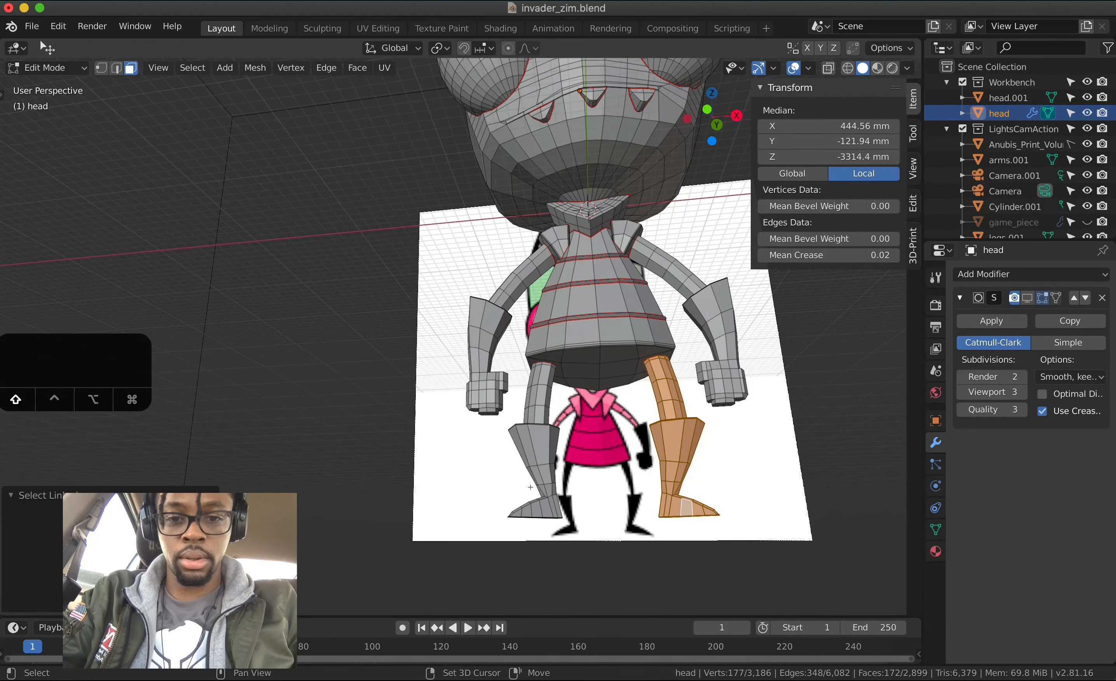
pyautogui.write('s')
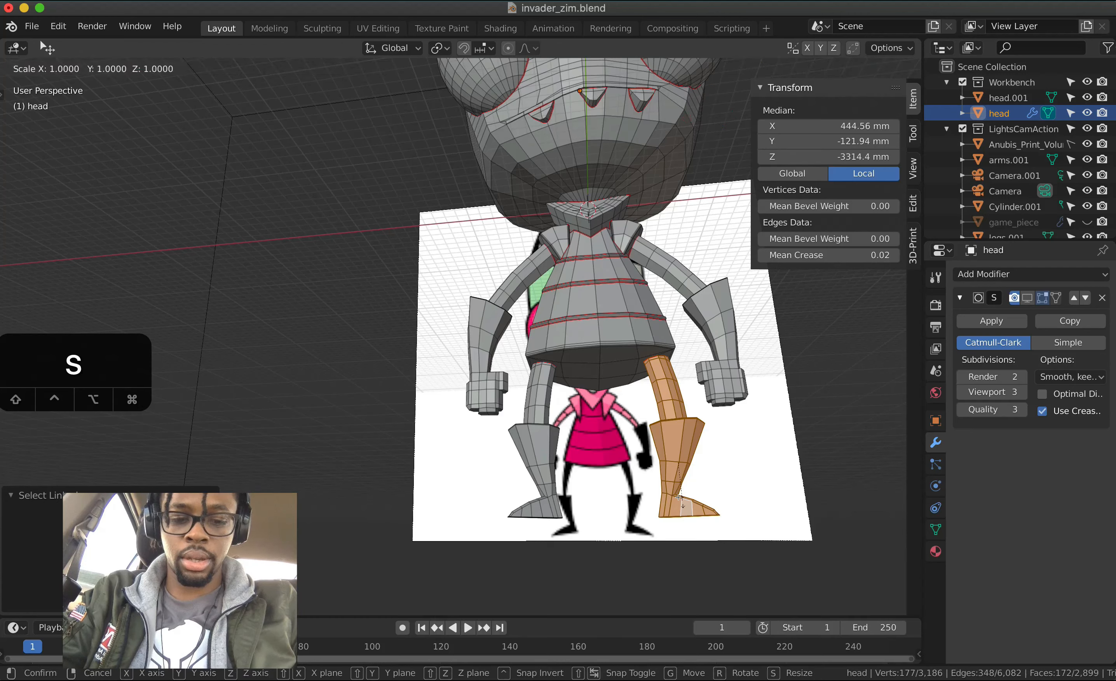
pyautogui.write('1.2')
pyautogui.press('Return')
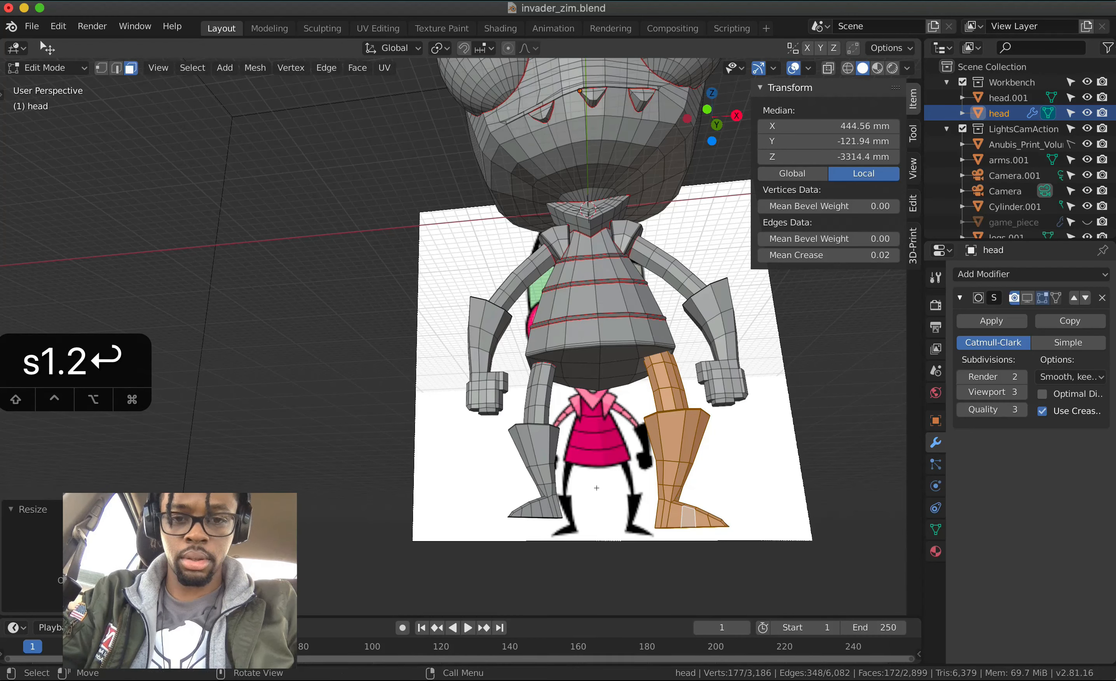
pyautogui.click(536, 475)
pyautogui.write('s')
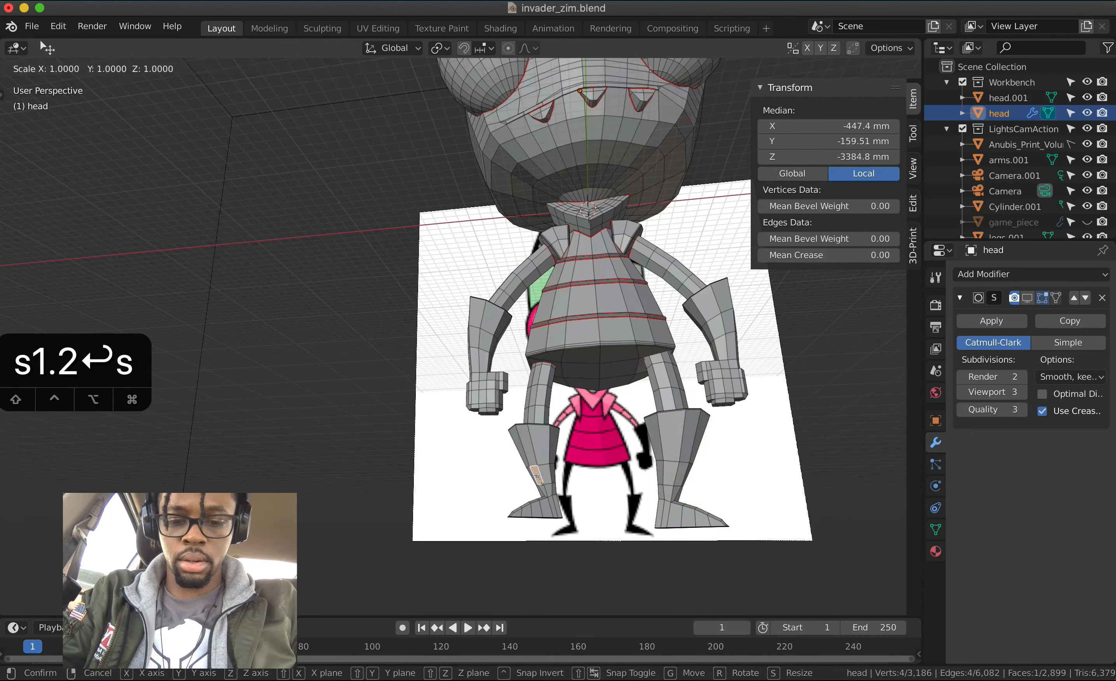
pyautogui.write('1.2')
pyautogui.press('Return')
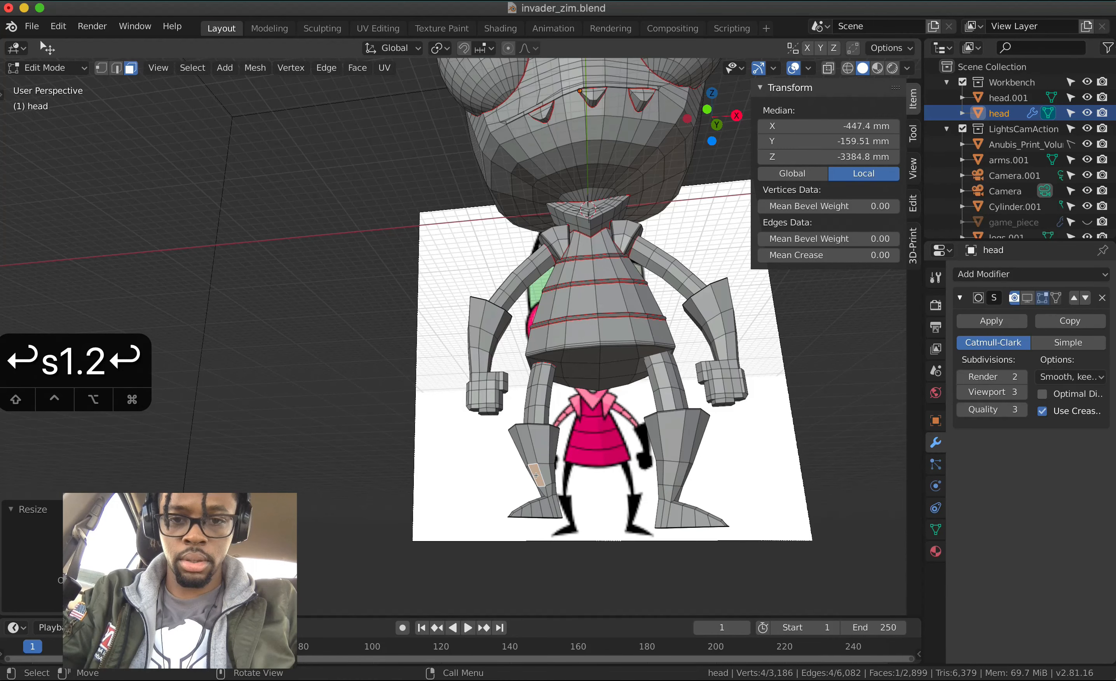
pyautogui.scroll(5, 535, 475)
pyautogui.press('super+z')
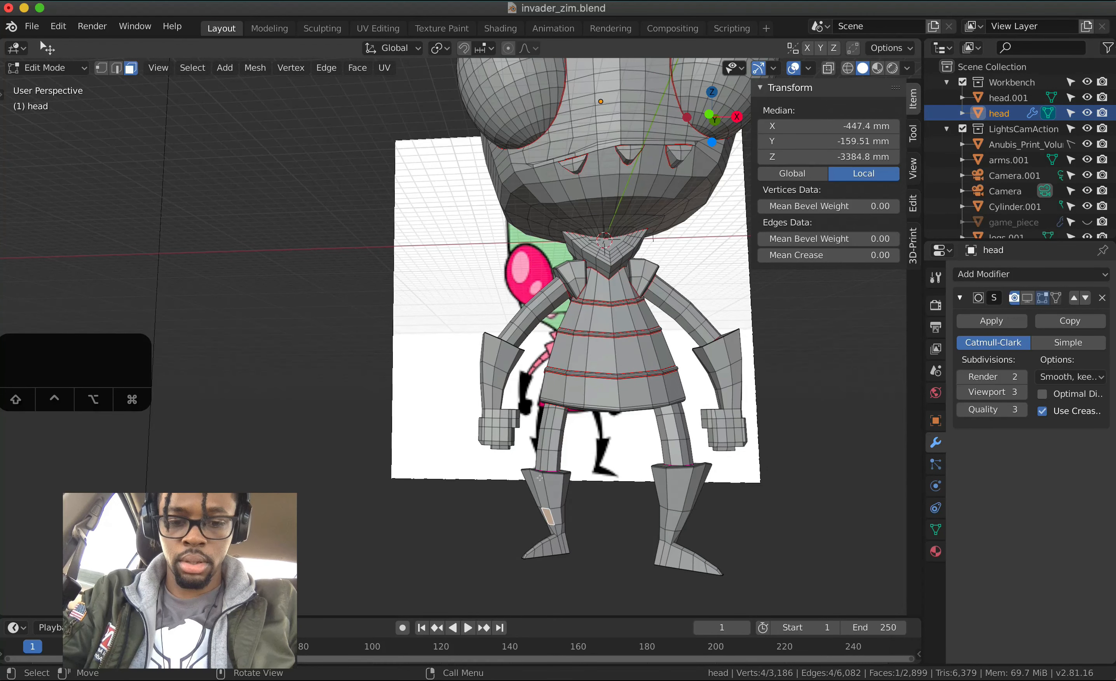
# - Select the whole leg on the negative X side and scale it uniformly by 1.2
pyautogui.write('ls1.2')
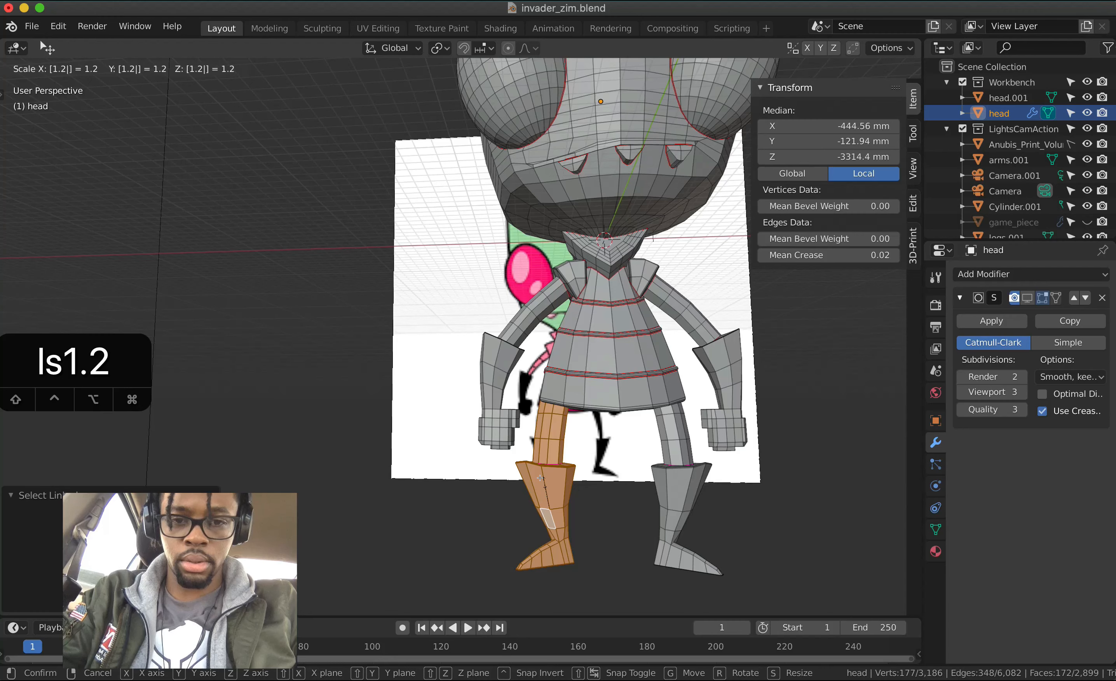
pyautogui.press('Return')
# - Add the whole positive-X-side leg to the selection alongside the other leg
pyautogui.scroll(2, 559, 474)
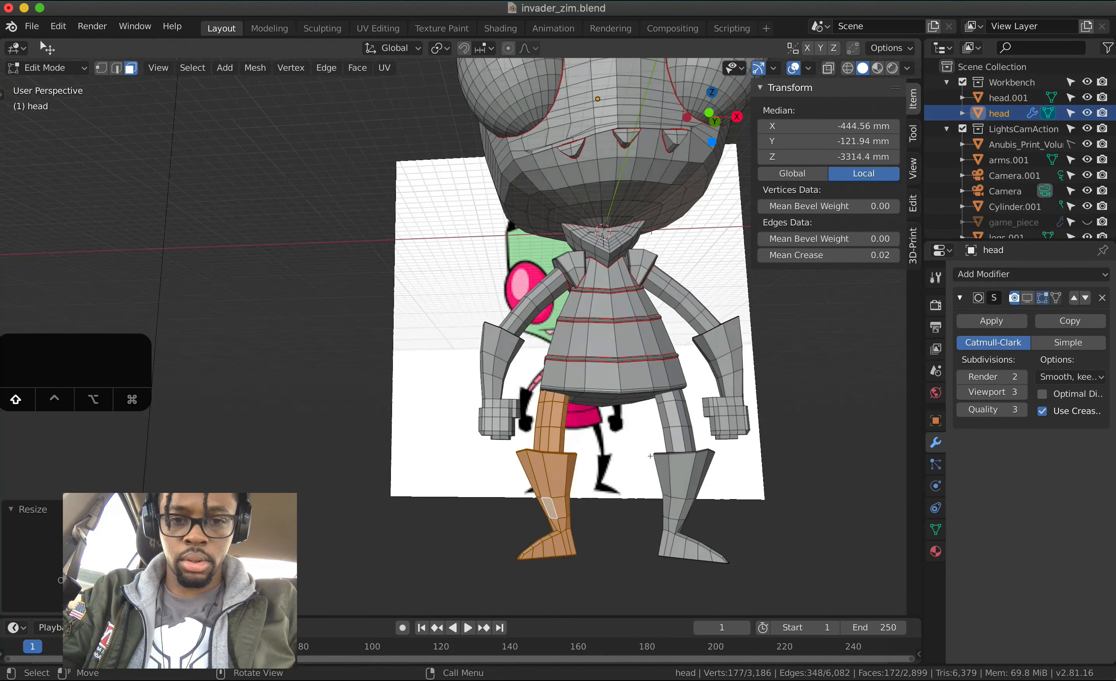
pyautogui.keyDown('shift'); pyautogui.click(672, 463); pyautogui.keyUp('shift')
pyautogui.press('l')
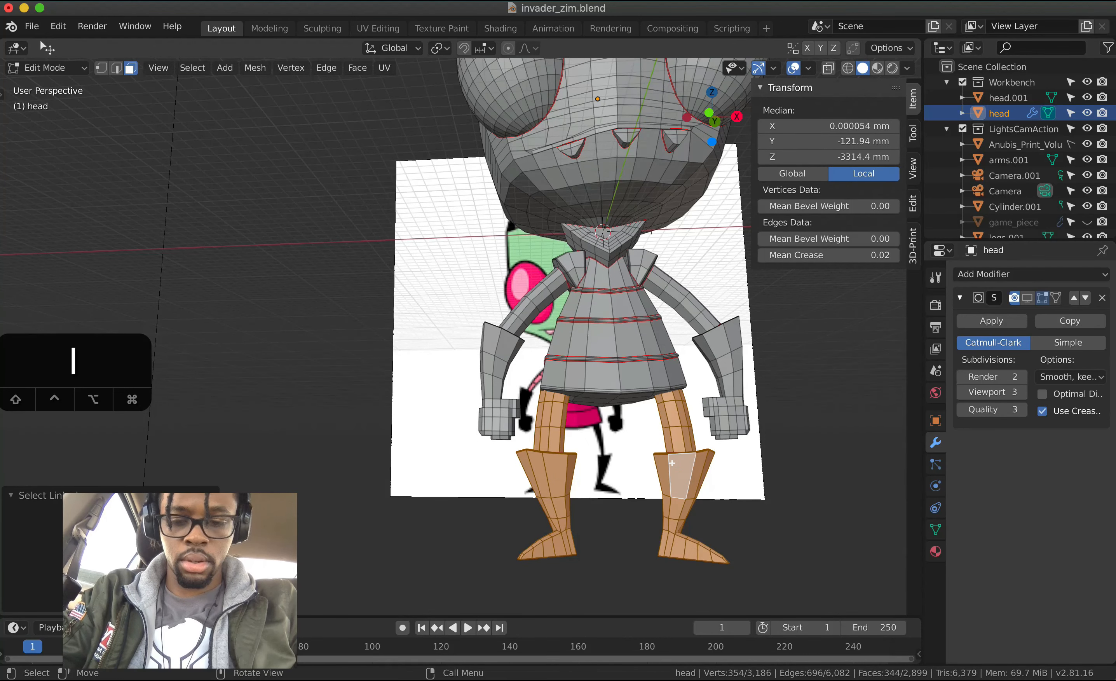
# - Try moving both selected legs -0.9 mm along the global Z axis and undo the move
pyautogui.press('g')
pyautogui.press('z')
pyautogui.press('-')
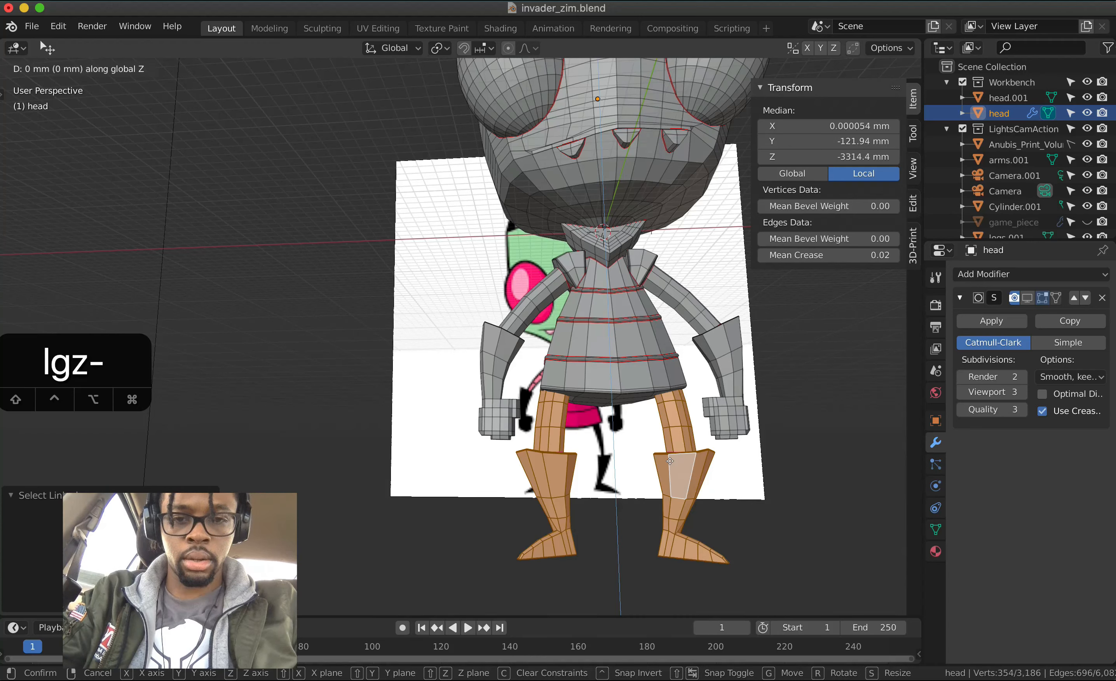
pyautogui.write('1')
pyautogui.press('BackSpace')
pyautogui.write('2')
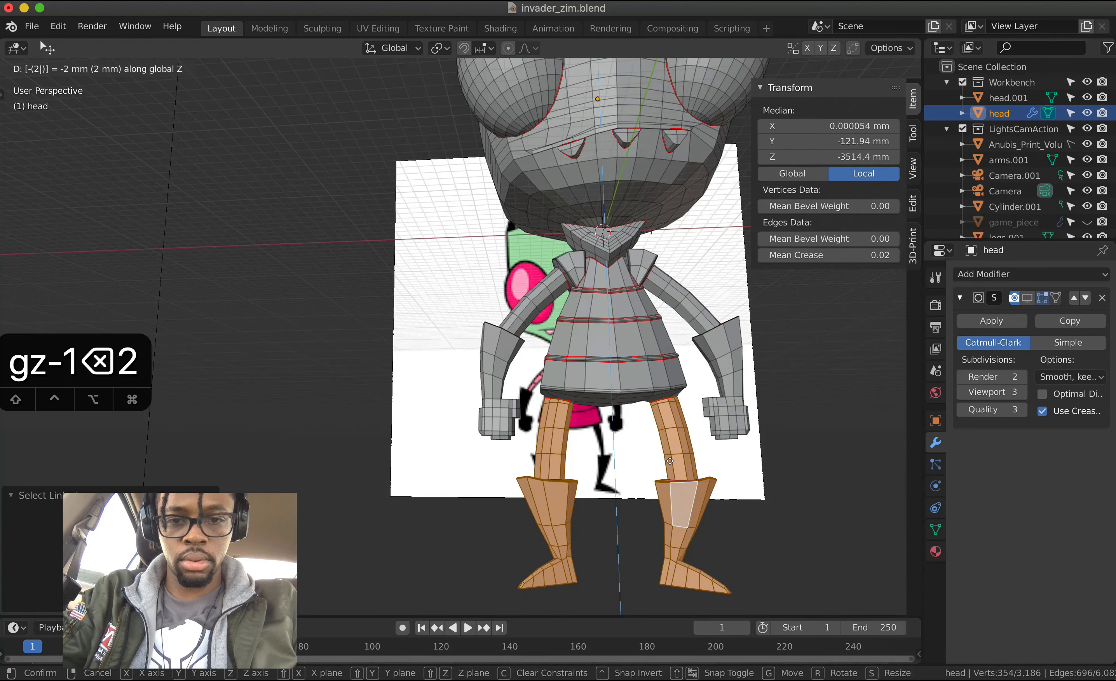
pyautogui.press('BackSpace')
pyautogui.write('.5')
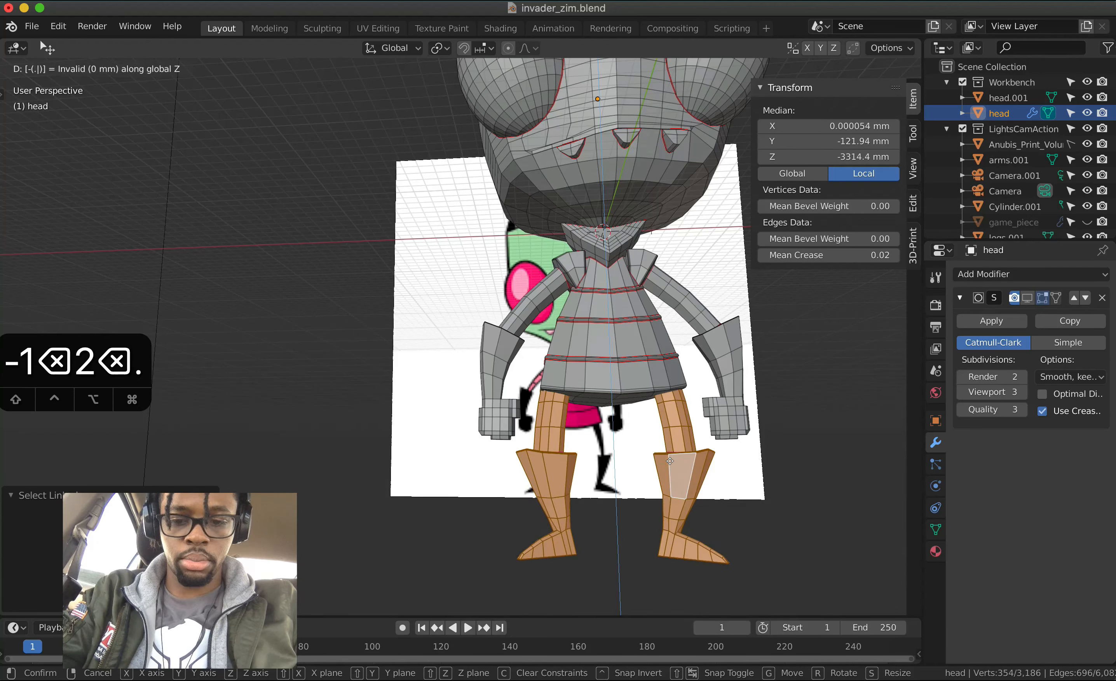
pyautogui.press('BackSpace')
pyautogui.write('6')
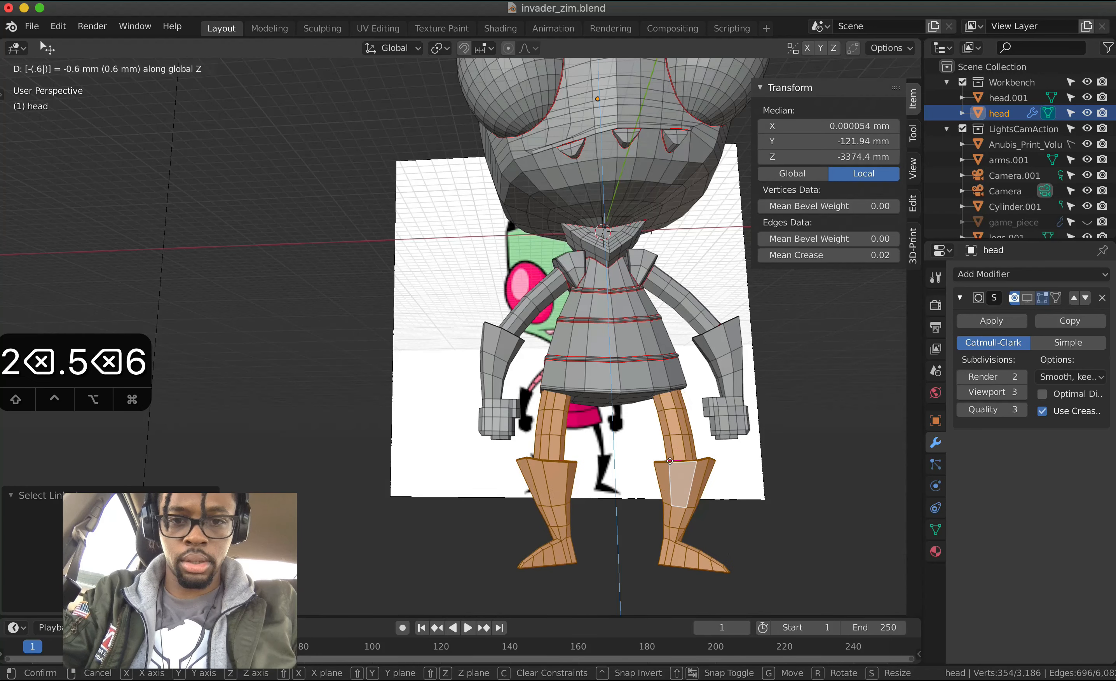
pyautogui.press('BackSpace')
pyautogui.write('7')
pyautogui.press('BackSpace')
pyautogui.write('8')
pyautogui.press('BackSpace')
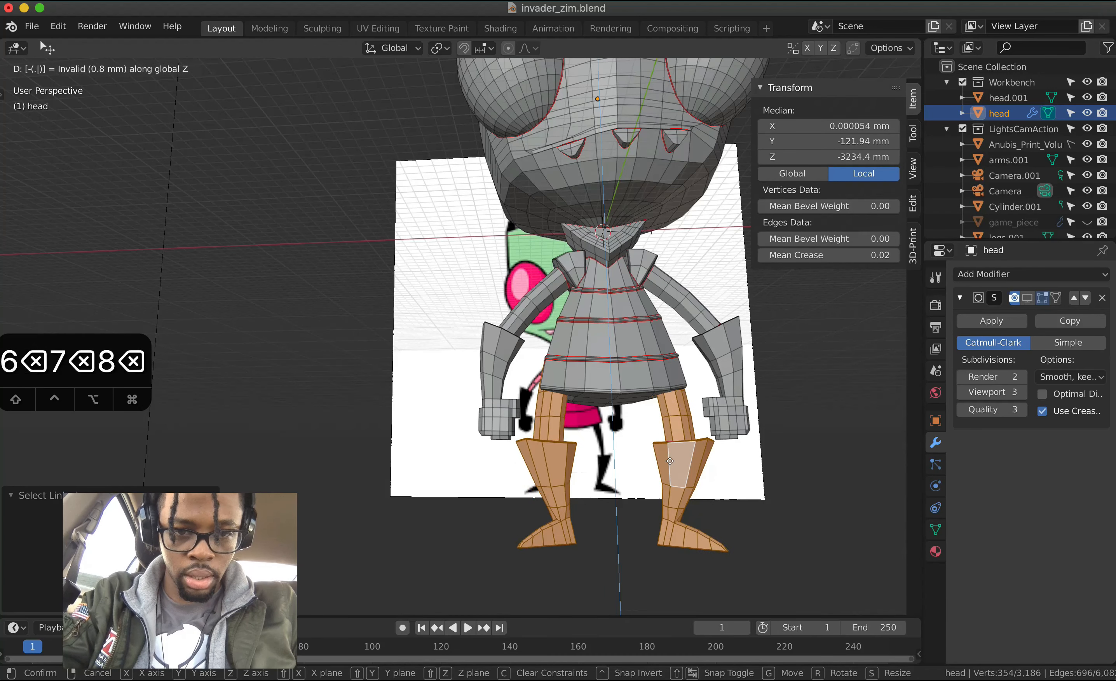
pyautogui.write('9')
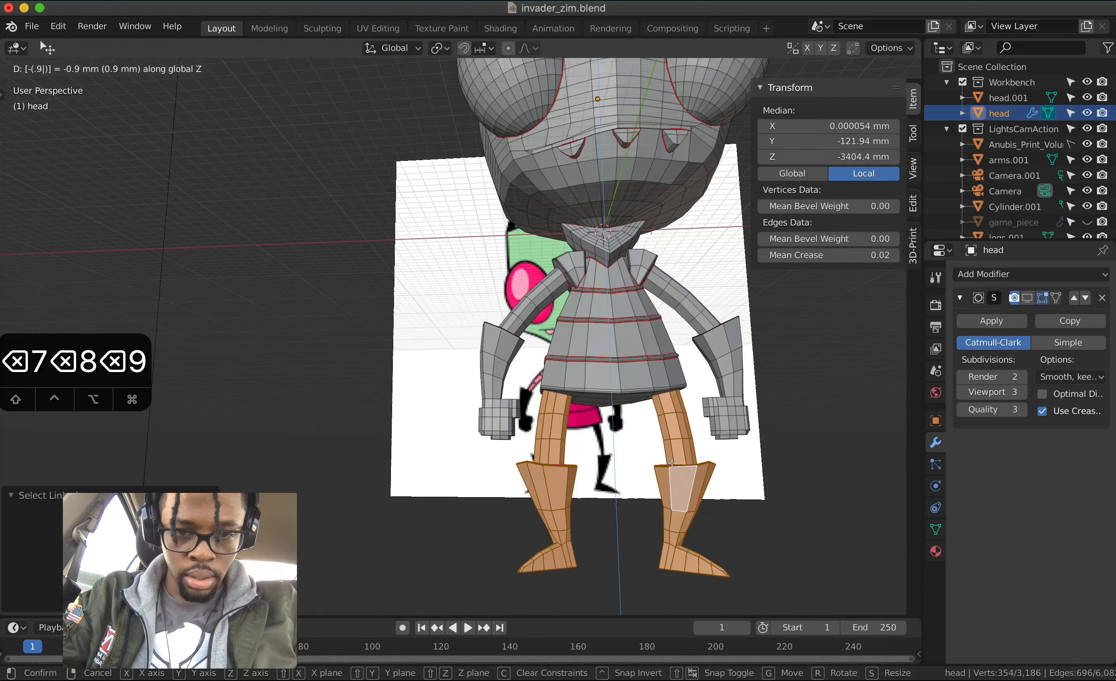
pyautogui.press('Return')
pyautogui.scroll(-10, 672, 463)
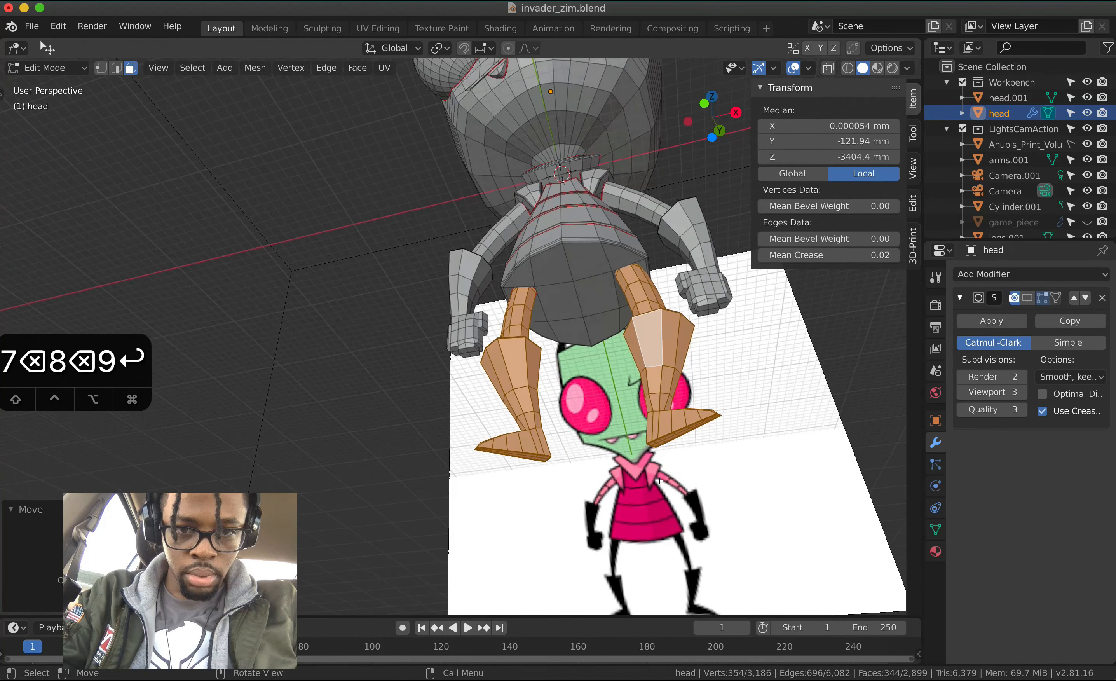
pyautogui.scroll(-10, 660, 480)
pyautogui.scroll(-5, 659, 480)
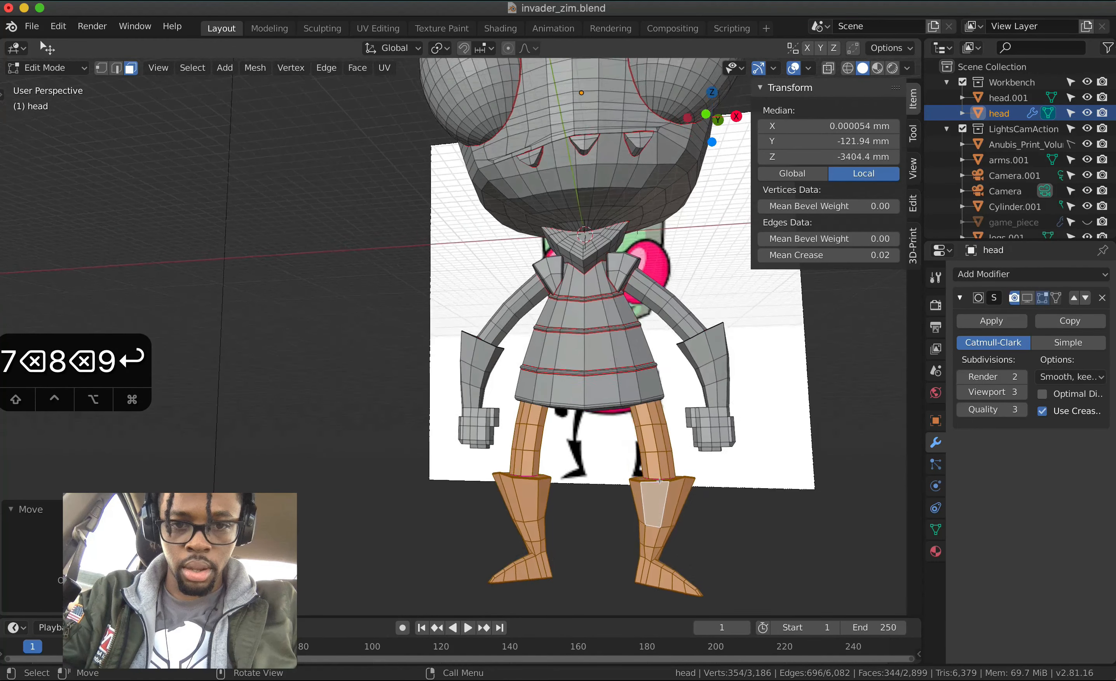
pyautogui.press('super+z')
# - Move both selected legs -1.6 mm along the global Z axis
pyautogui.write('g')
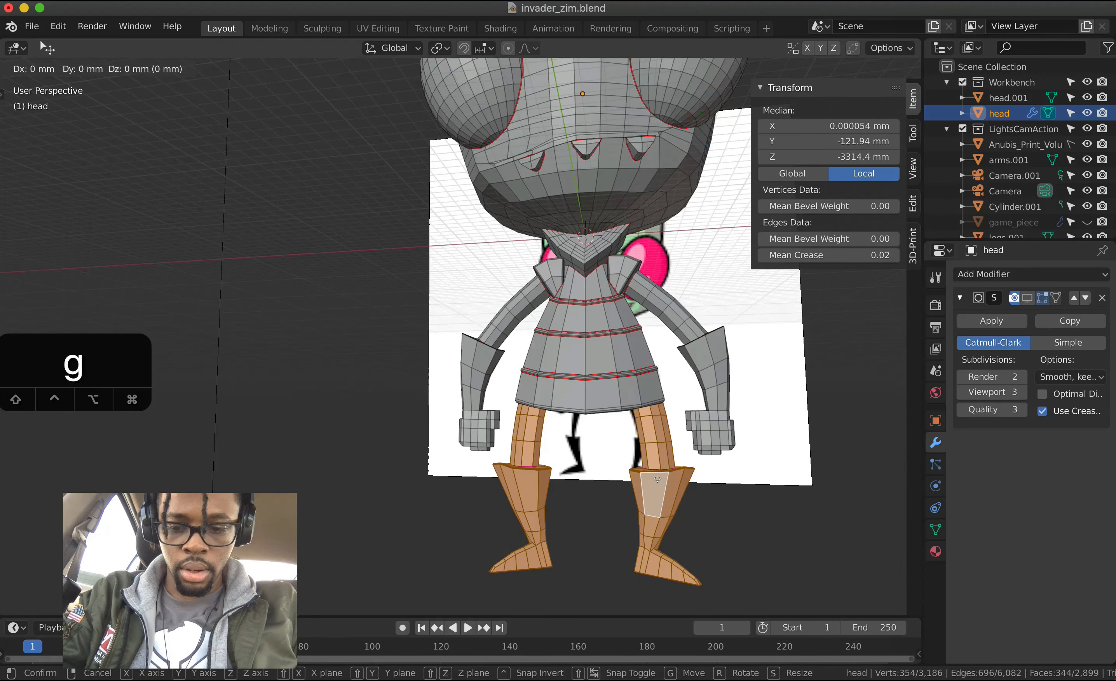
pyautogui.write('z-2')
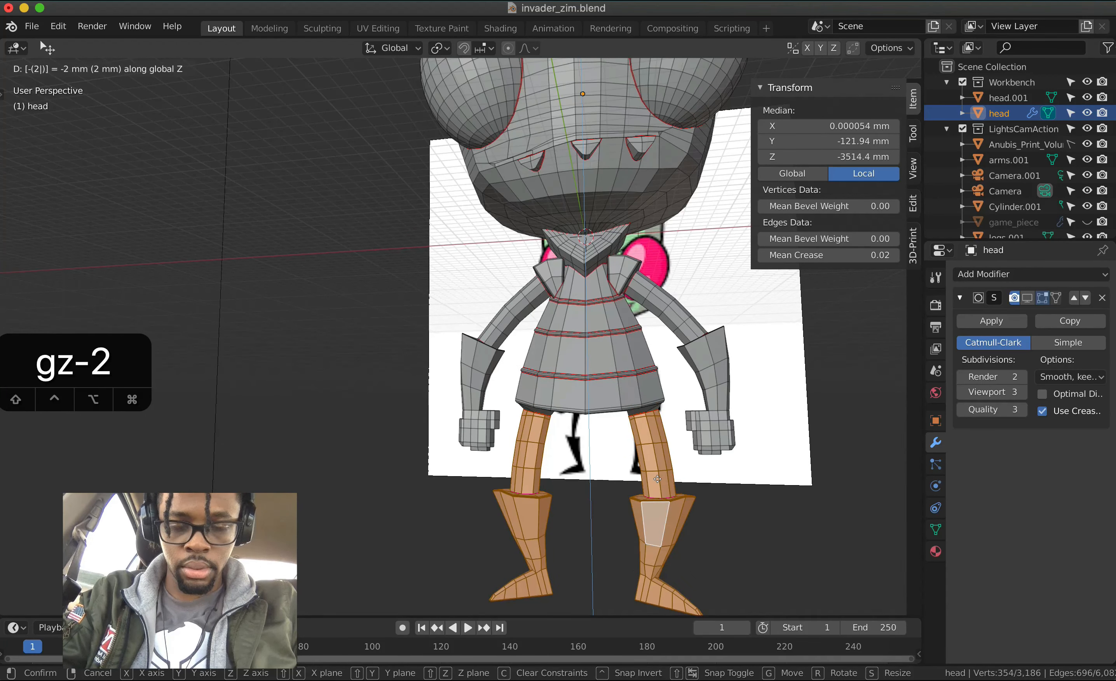
pyautogui.press('BackSpace')
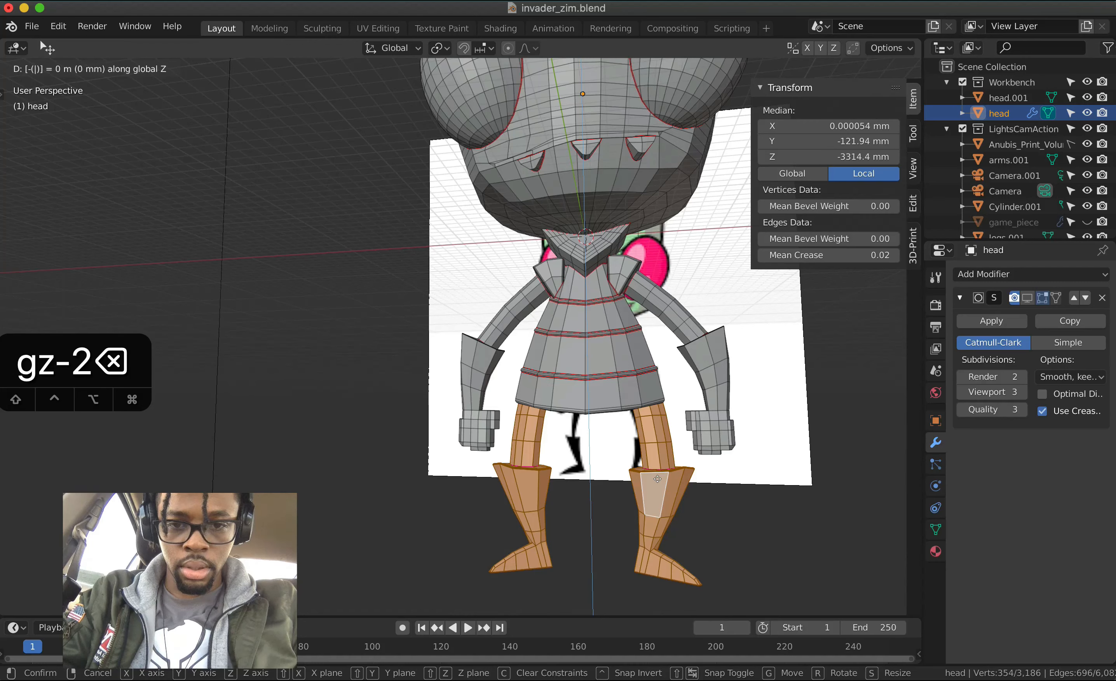
pyautogui.write('1')
pyautogui.write('.9')
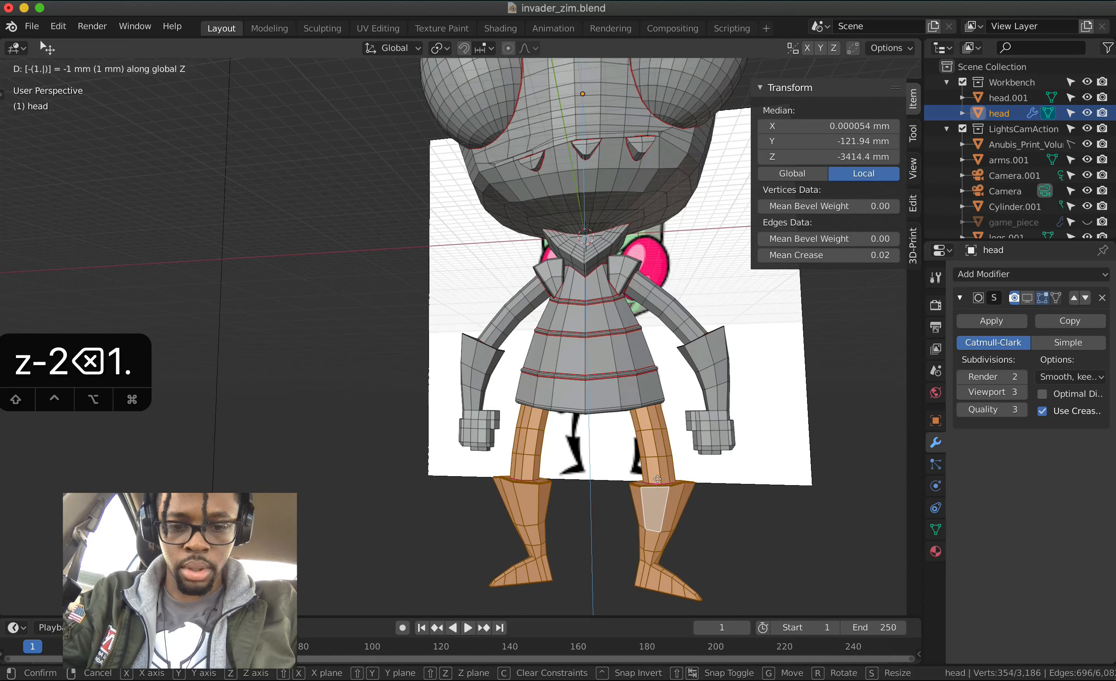
pyautogui.press('BackSpace')
pyautogui.write('8')
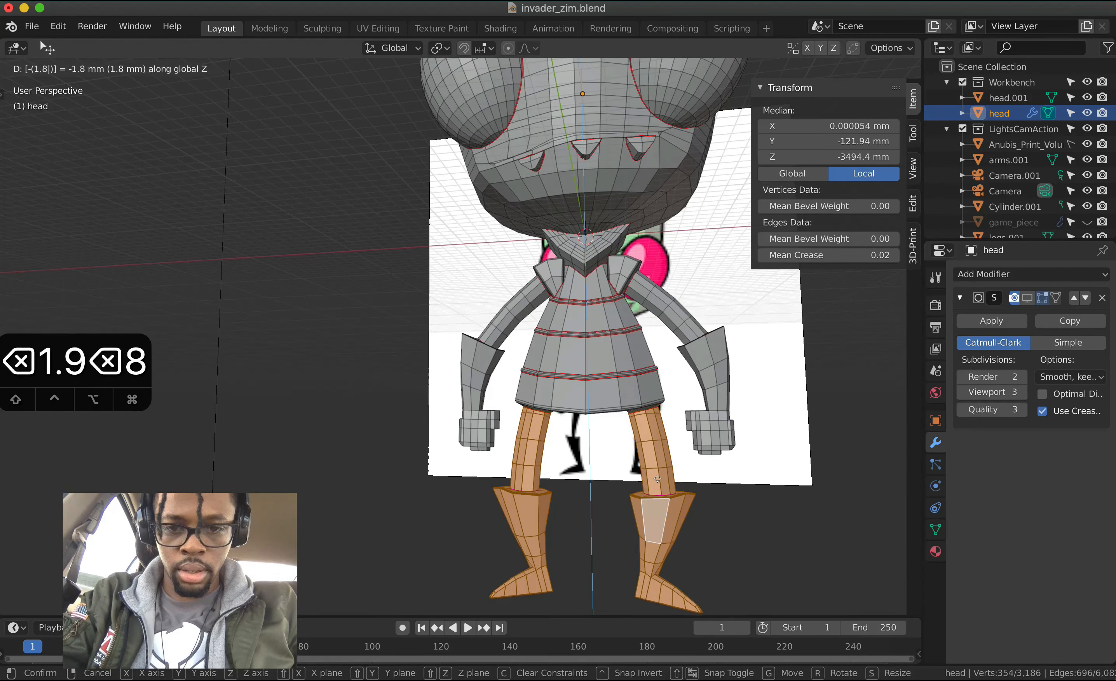
pyautogui.press('BackSpace')
pyautogui.write('7')
pyautogui.press('BackSpace')
pyautogui.write('6')
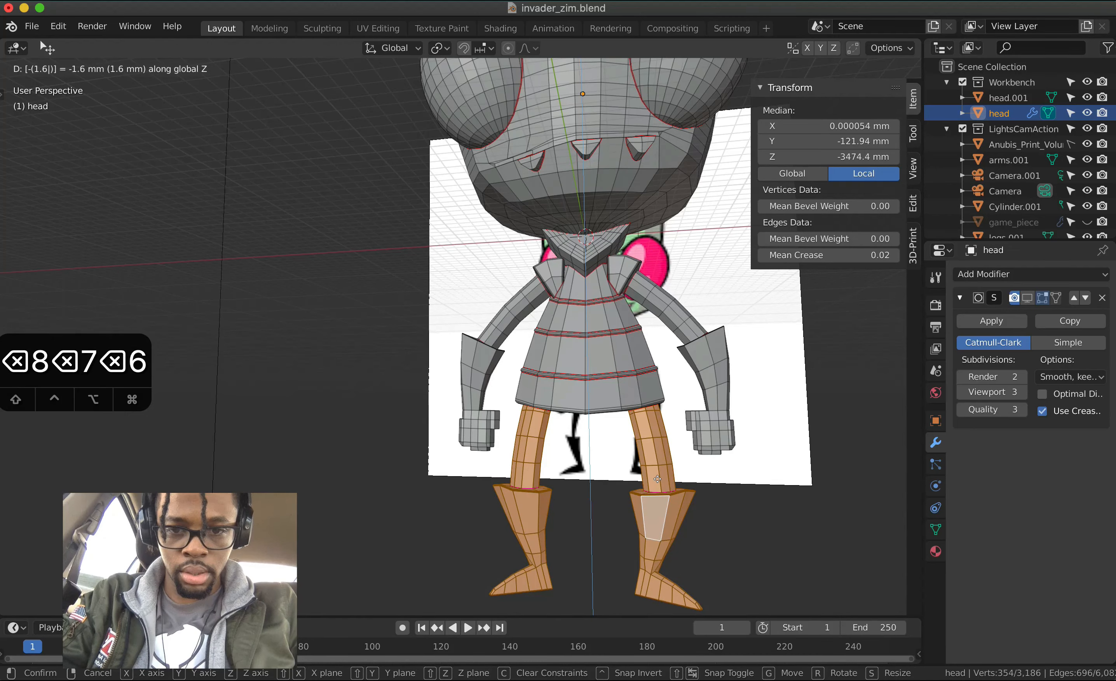
pyautogui.press('Return')
# - Compare the whole character with the reference image in front orthographic view
pyautogui.moveTo(657, 479); pyautogui.dragTo(643, 461, button='middle')
pyautogui.press('KP_1')
pyautogui.press('KP_1')
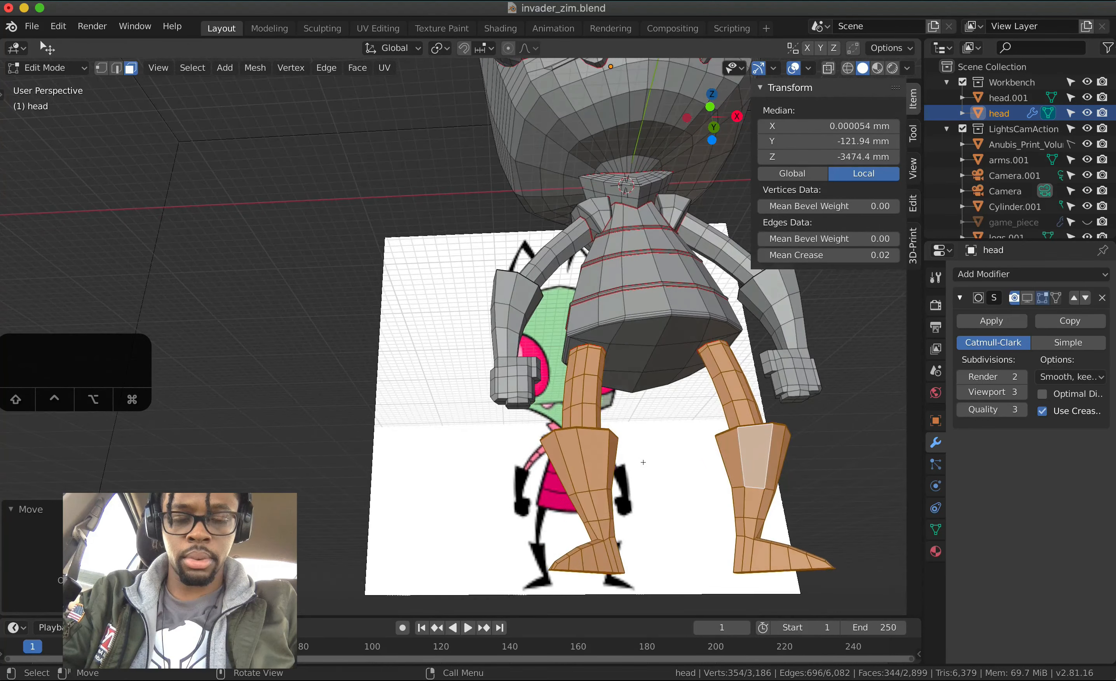
pyautogui.press('KP_1')
pyautogui.scroll(-3, 643, 462)
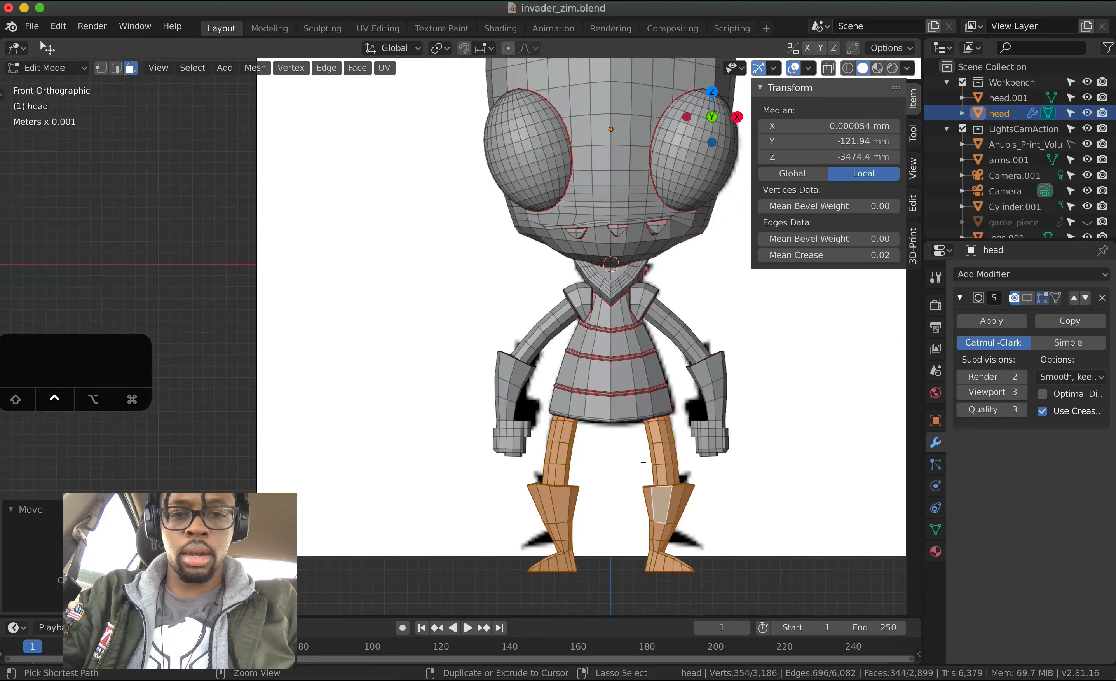
pyautogui.keyDown('shift'); pyautogui.moveTo(643, 462); pyautogui.dragTo(624, 453, button='middle'); pyautogui.keyUp('shift')
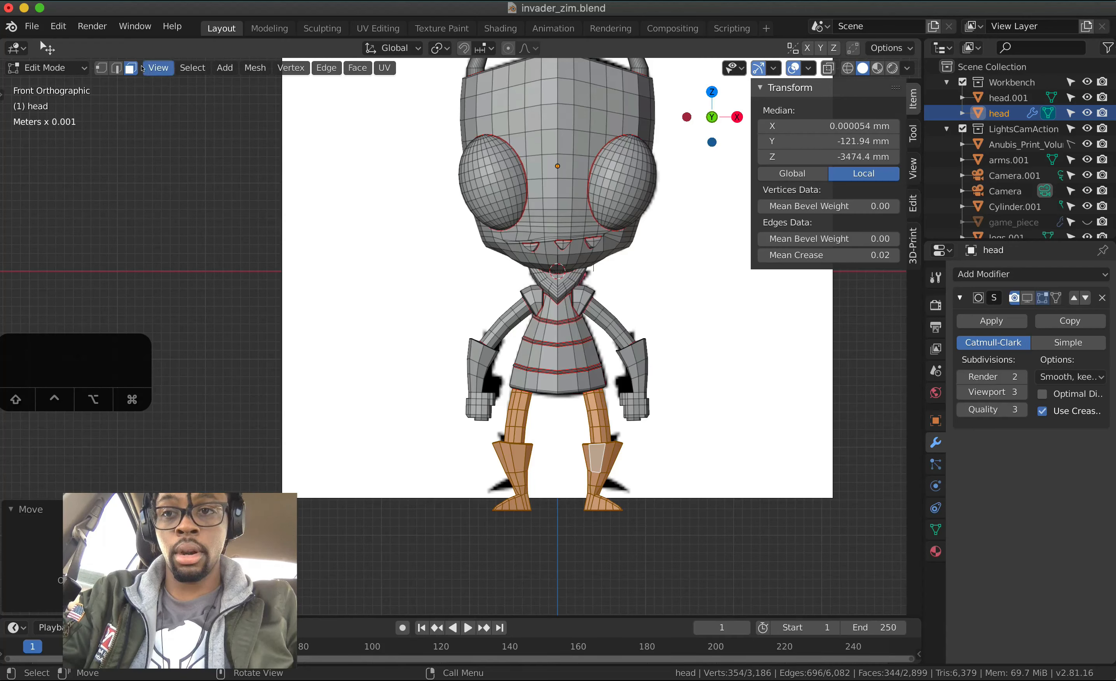
# - Switch to vertex selection, clear the mesh selection and show the model in wireframe shading
pyautogui.click(102, 68)
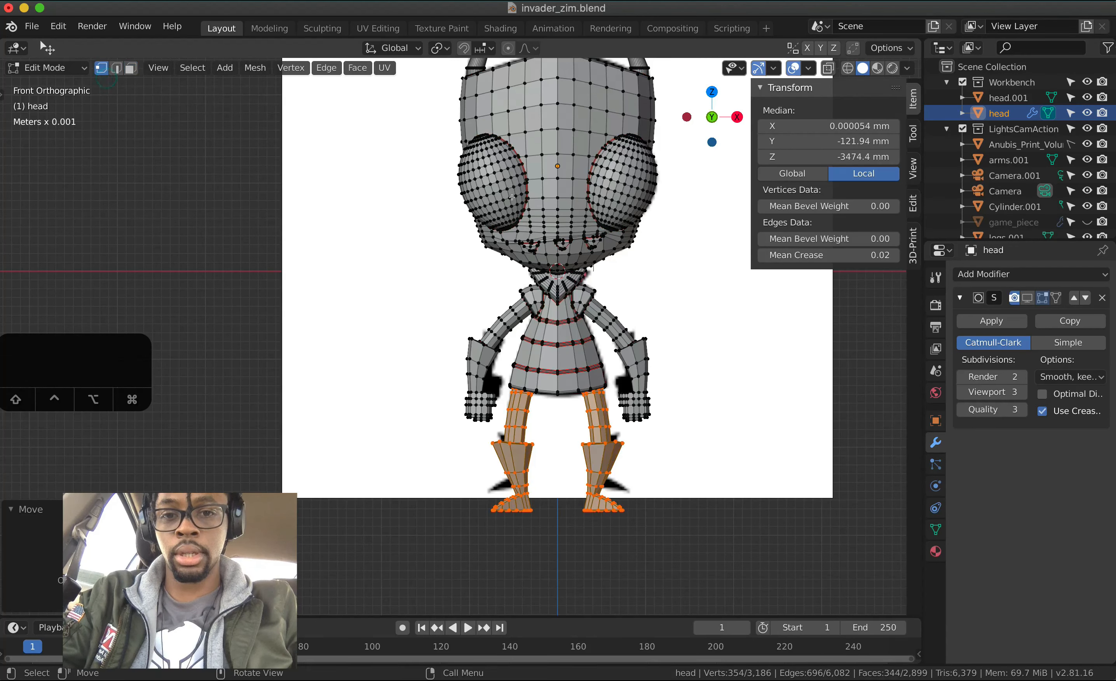
pyautogui.press('a')
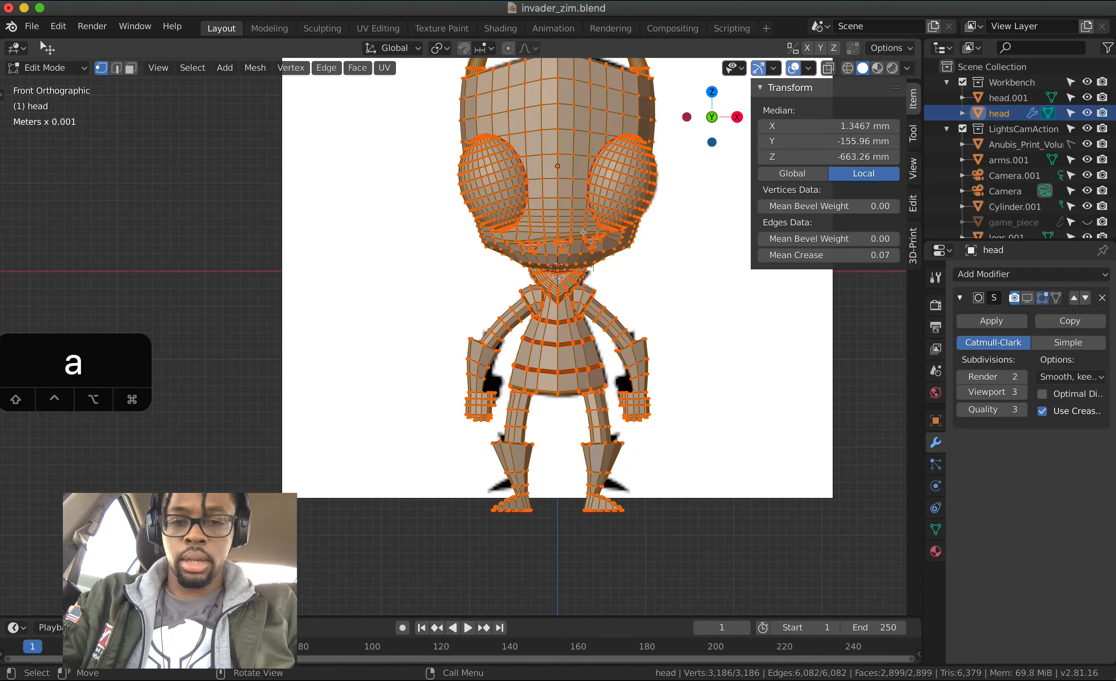
pyautogui.hotkey('alt', 'a')
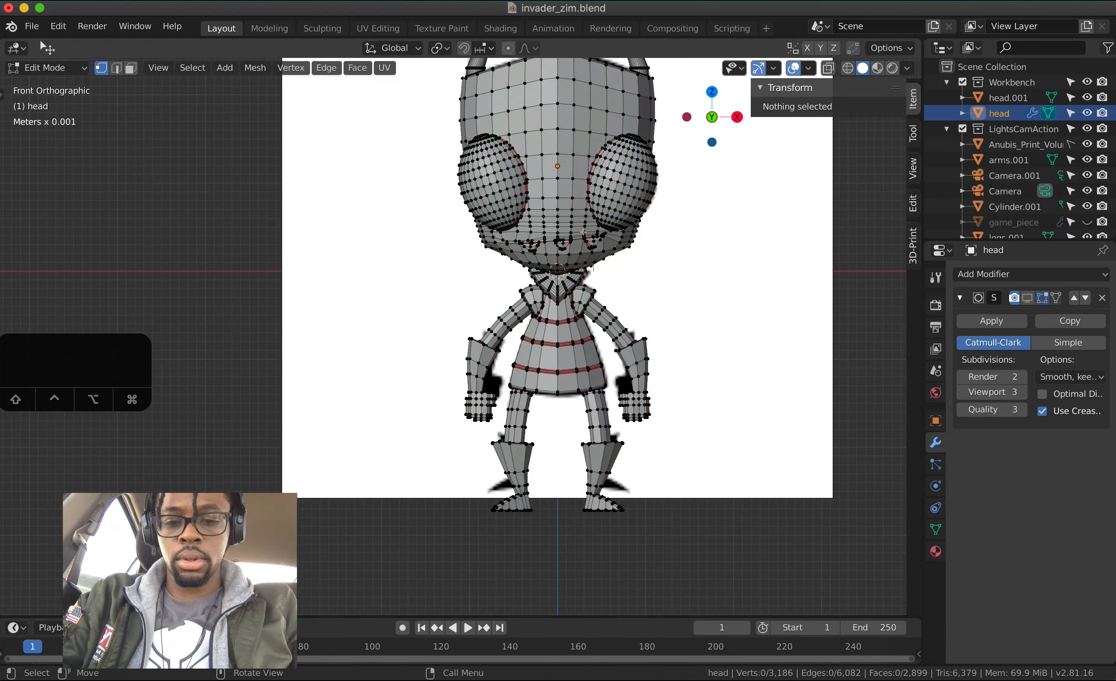
pyautogui.press('z')
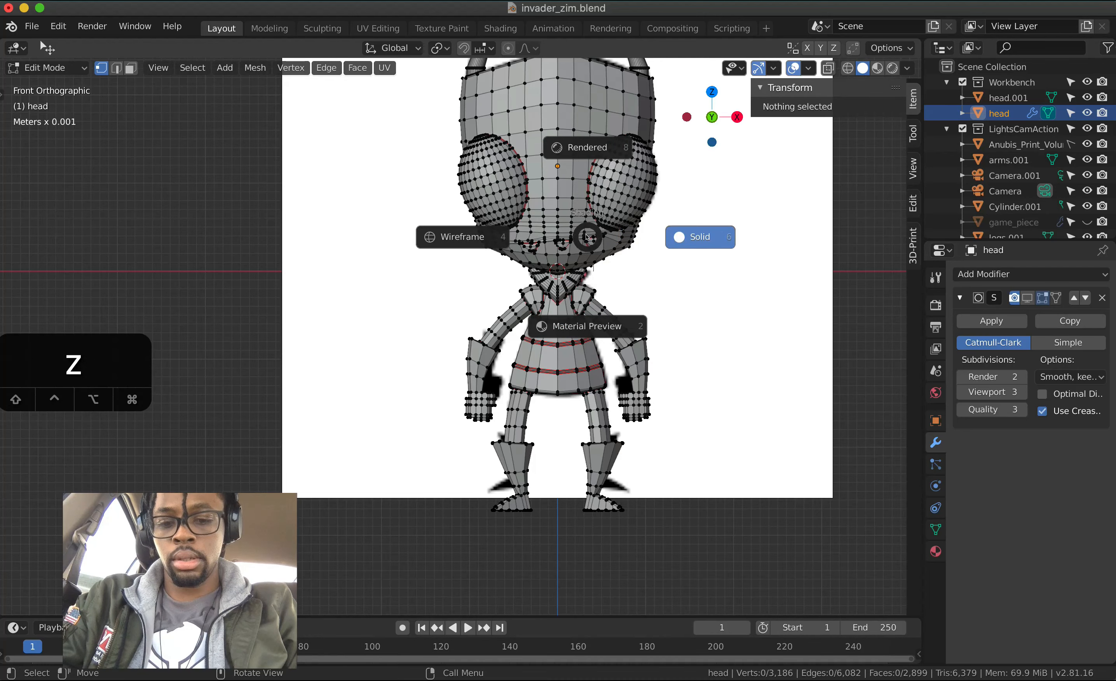
pyautogui.press('4')
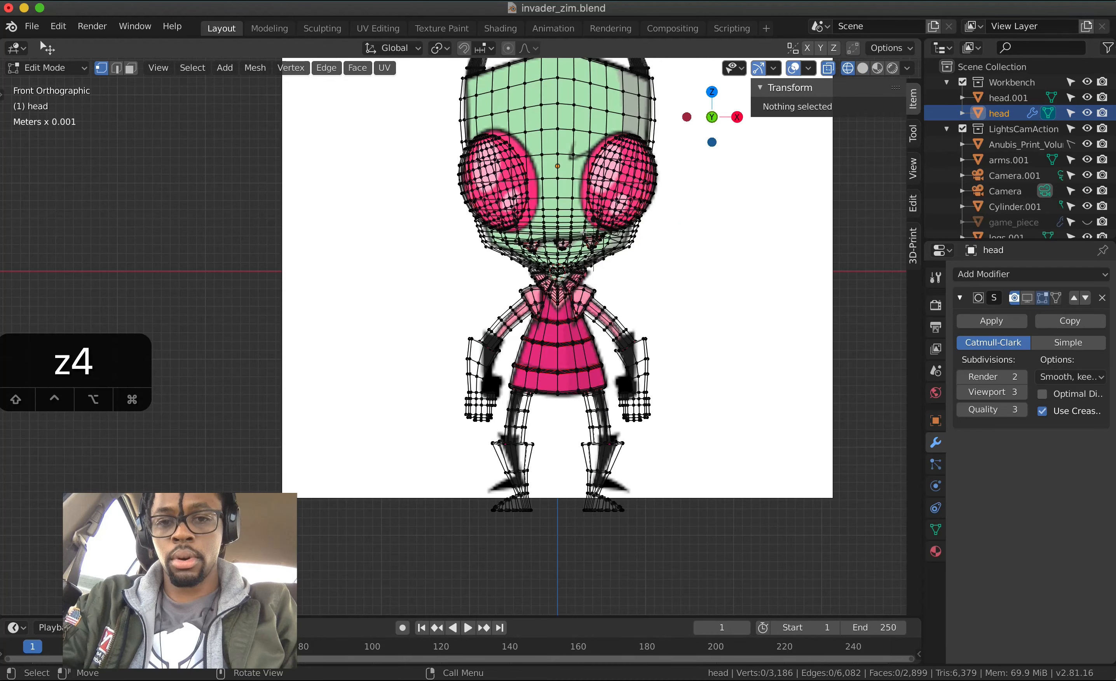
# - Select all non-manifold geometry in the head mesh
pyautogui.moveTo(584, 232); pyautogui.dragTo(206, 67, button='middle')
pyautogui.click(194, 67)
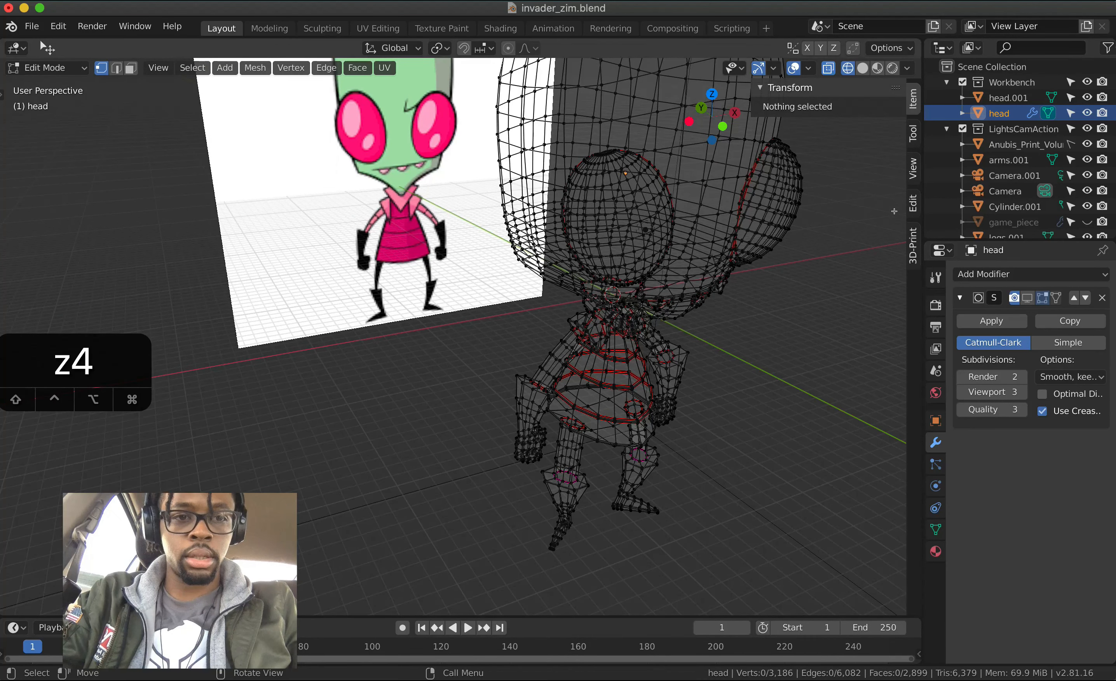
pyautogui.click(192, 67)
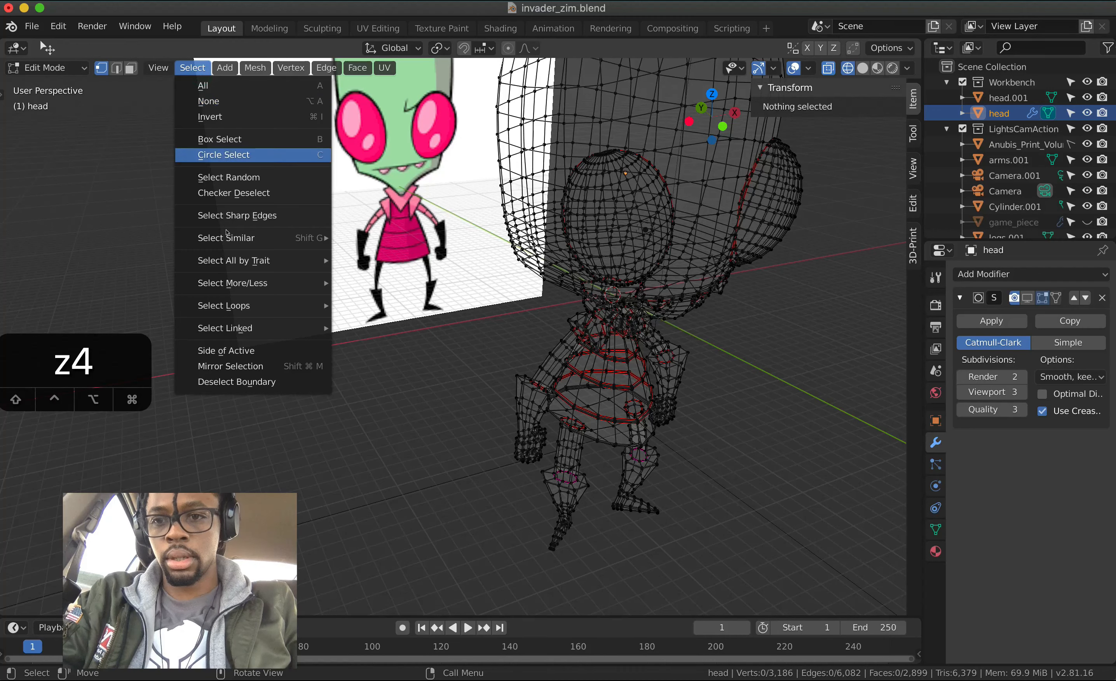
pyautogui.moveTo(264, 257)
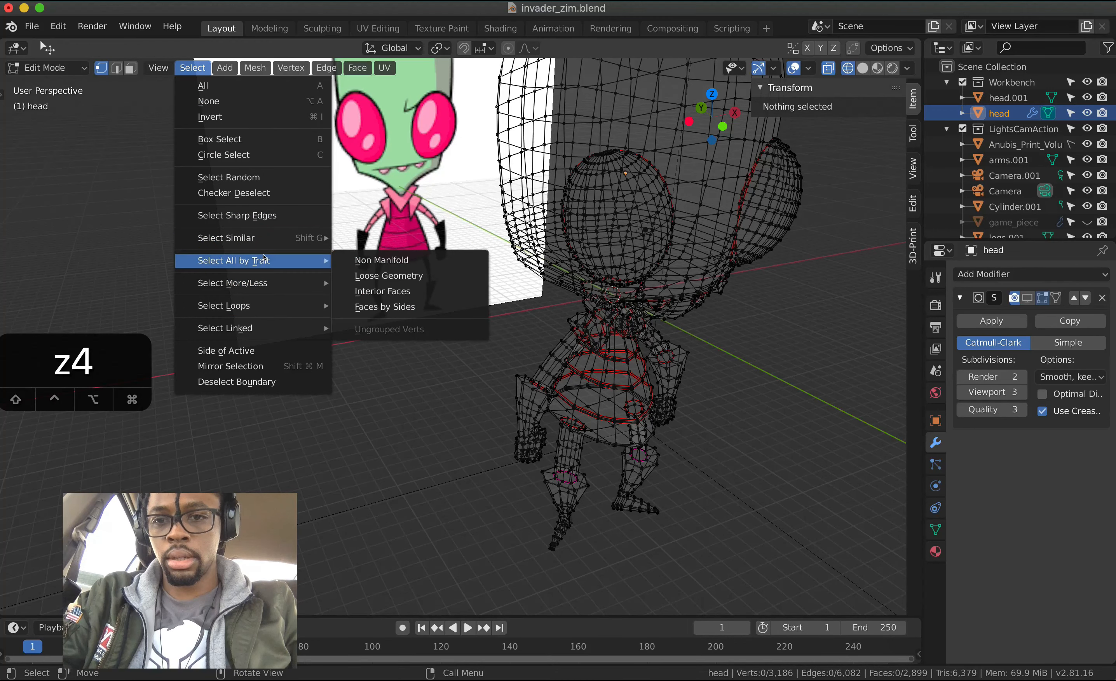
pyautogui.click(351, 259)
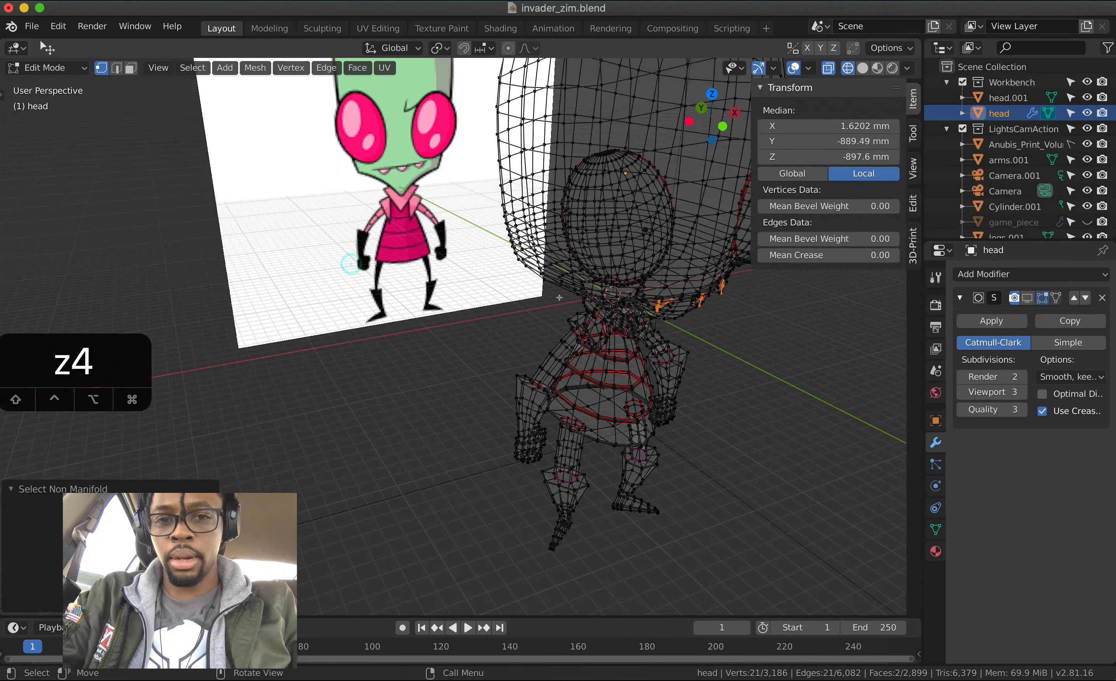
# - Examine the selected non-manifold geometry around the mouth in both solid and wireframe shading
pyautogui.scroll(-5, 564, 298)
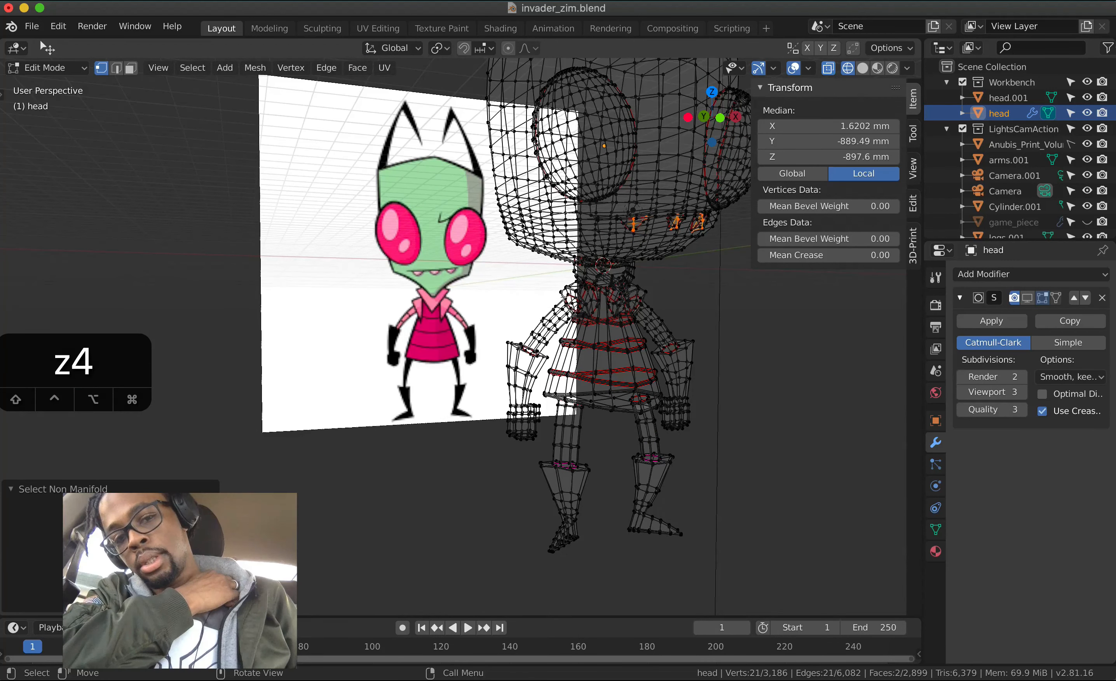
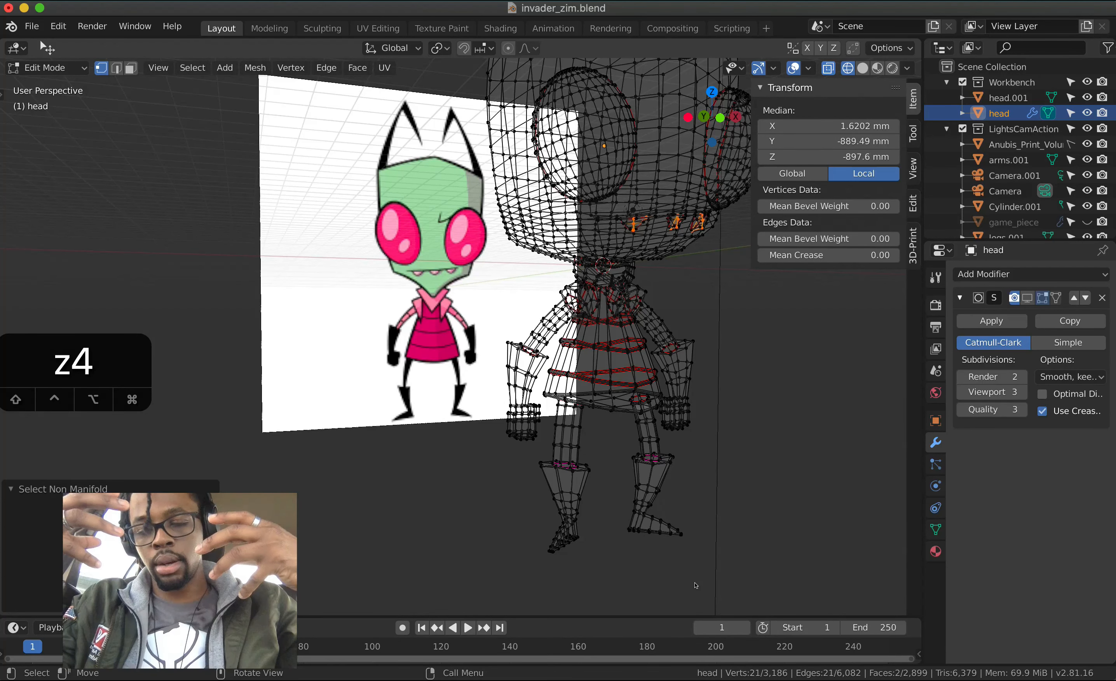
pyautogui.moveTo(788, 440); pyautogui.dragTo(862, 436, button='middle')
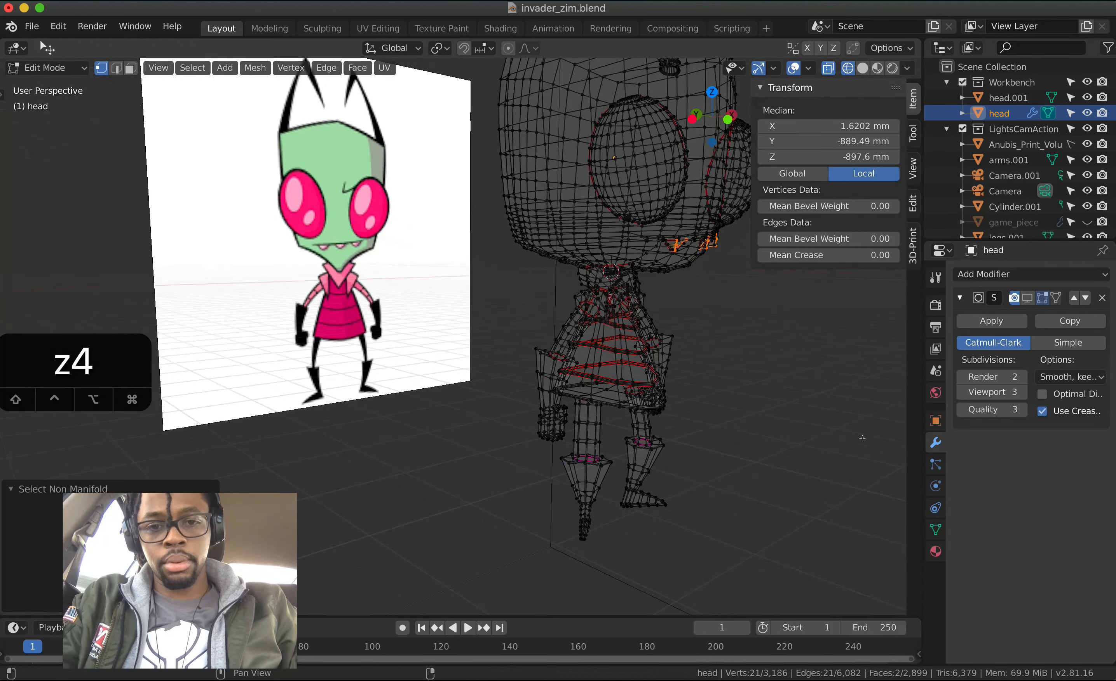
pyautogui.keyDown('ctrl'); pyautogui.moveTo(770, 316); pyautogui.dragTo(635, 277, button='middle'); pyautogui.keyUp('ctrl')
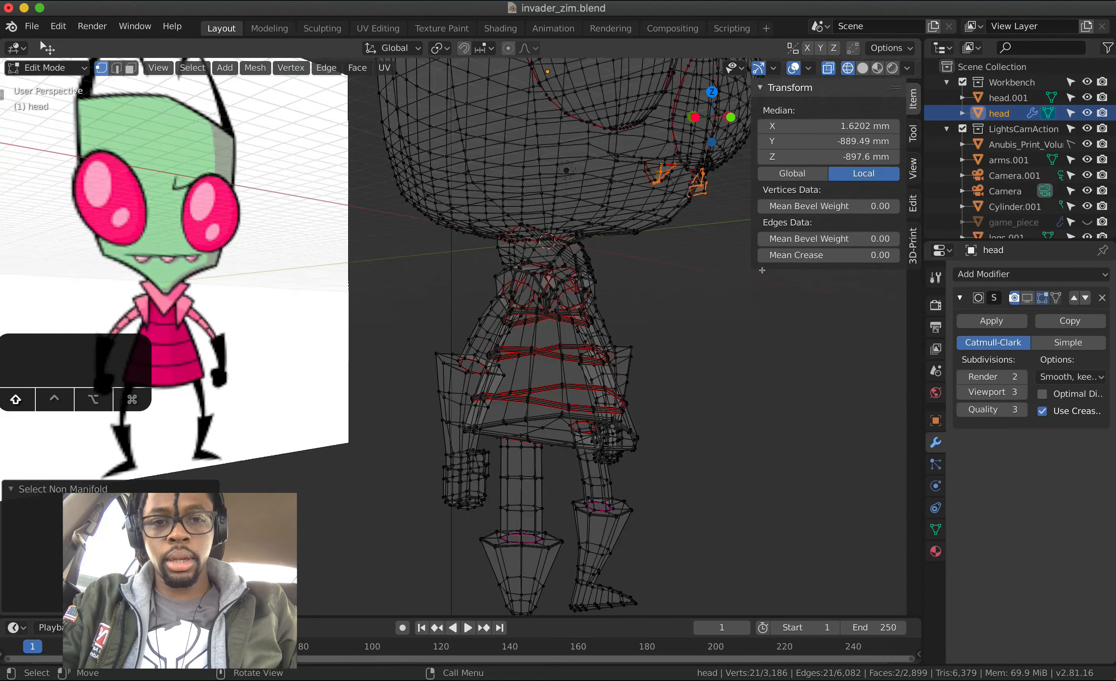
pyautogui.moveTo(770, 273)
pyautogui.keyDown('shift'); pyautogui.mouseDown(button='middle')
pyautogui.moveTo(629, 278)
pyautogui.moveTo(624, 243)
pyautogui.mouseUp(button='middle'); pyautogui.keyUp('shift')
pyautogui.press('z')
pyautogui.press('6')
pyautogui.keyDown('ctrl'); pyautogui.moveTo(450, 183); pyautogui.dragTo(613, 116, button='middle'); pyautogui.keyUp('ctrl')
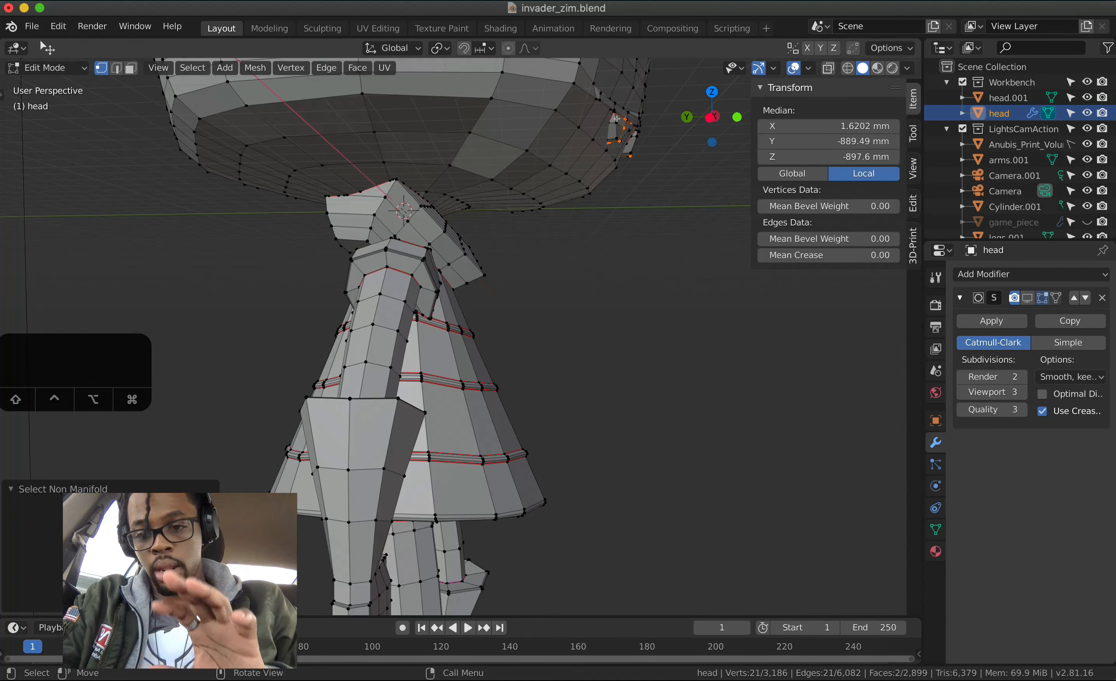
pyautogui.moveTo(617, 118); pyautogui.dragTo(579, 116, button='middle')
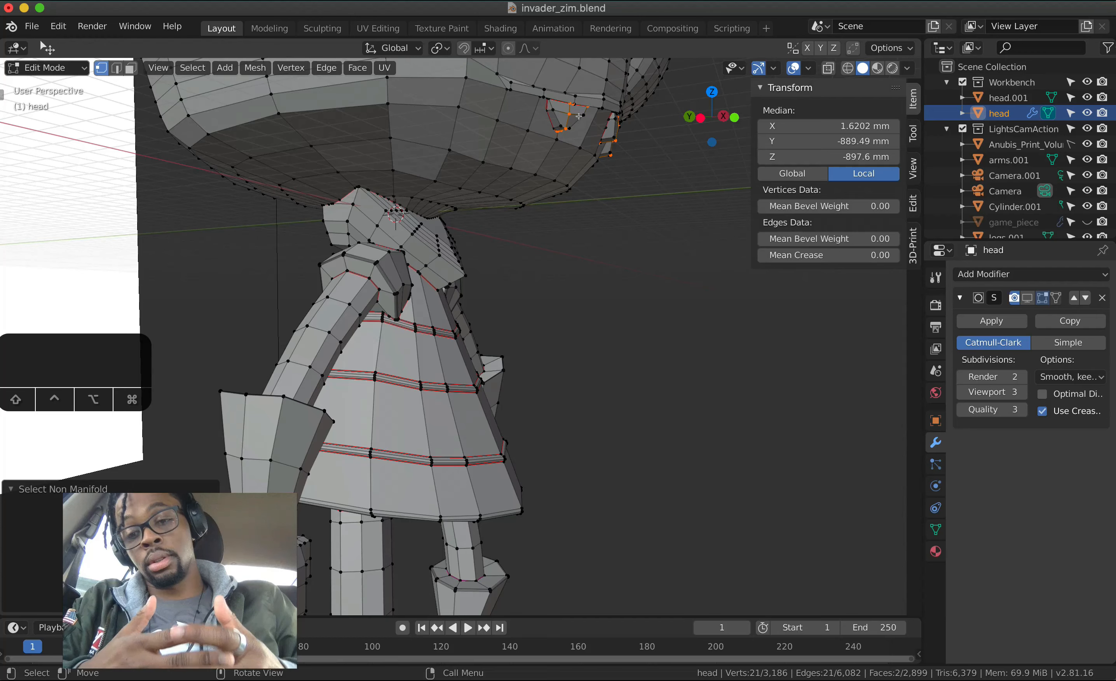
pyautogui.press('z')
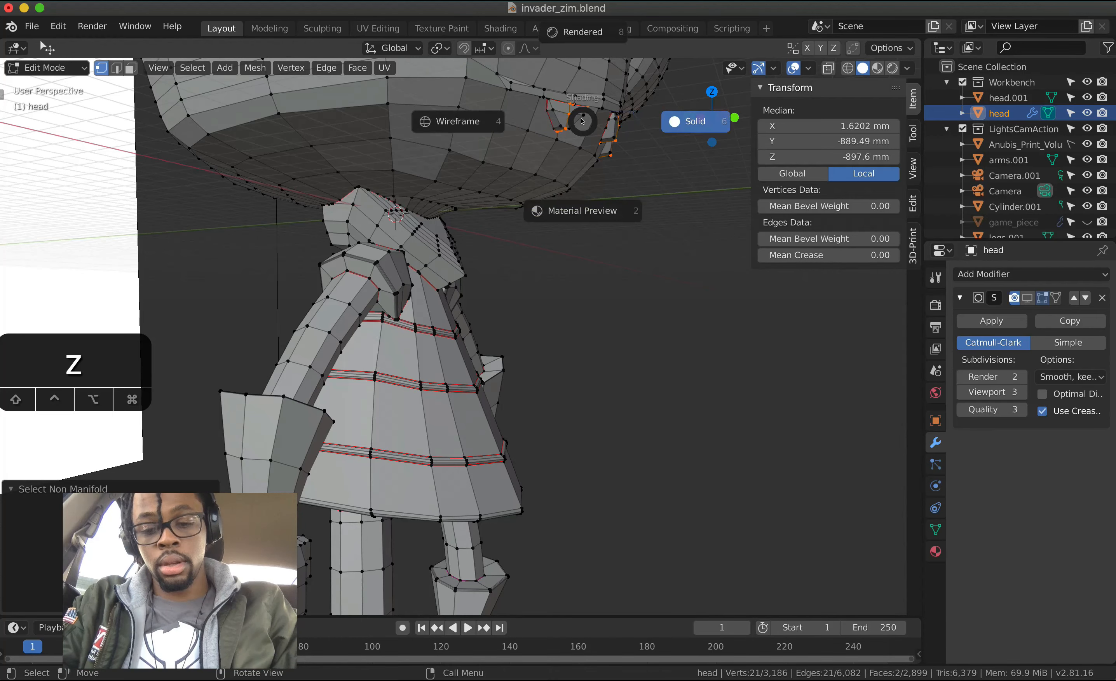
pyautogui.press('4')
pyautogui.moveTo(579, 116); pyautogui.dragTo(591, 129, button='middle')
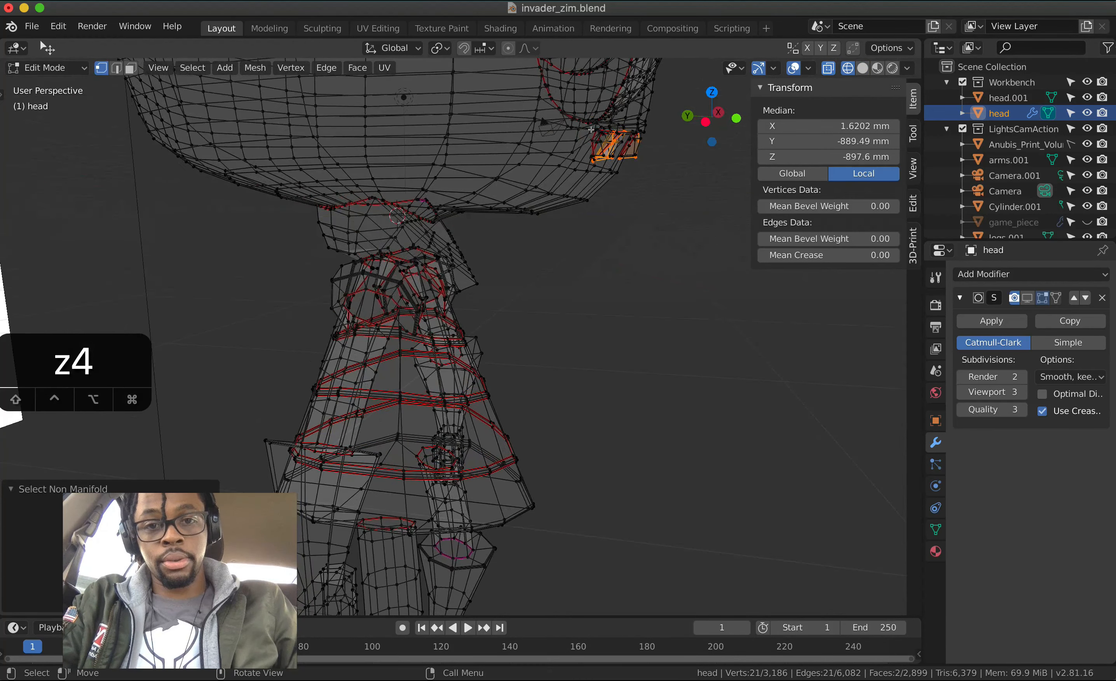
pyautogui.keyDown('ctrl'); pyautogui.scroll(6, 605, 130); pyautogui.keyUp('ctrl')
pyautogui.keyDown('shift'); pyautogui.scroll(10, 605, 130); pyautogui.keyUp('shift')
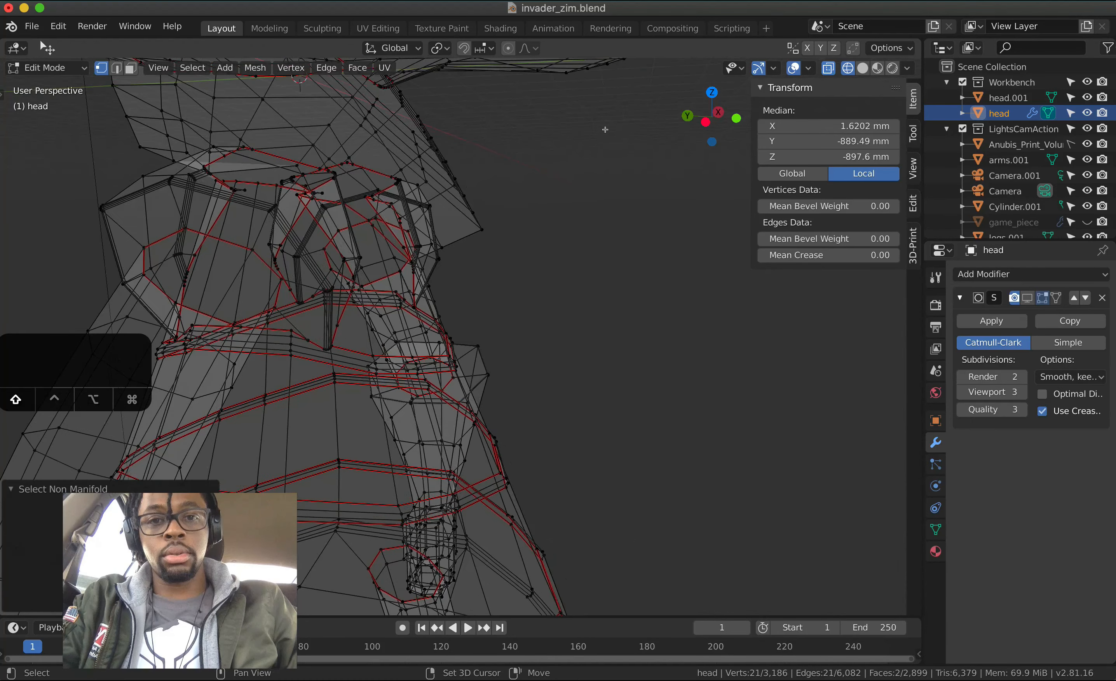
pyautogui.hscroll(-8, 605, 130)
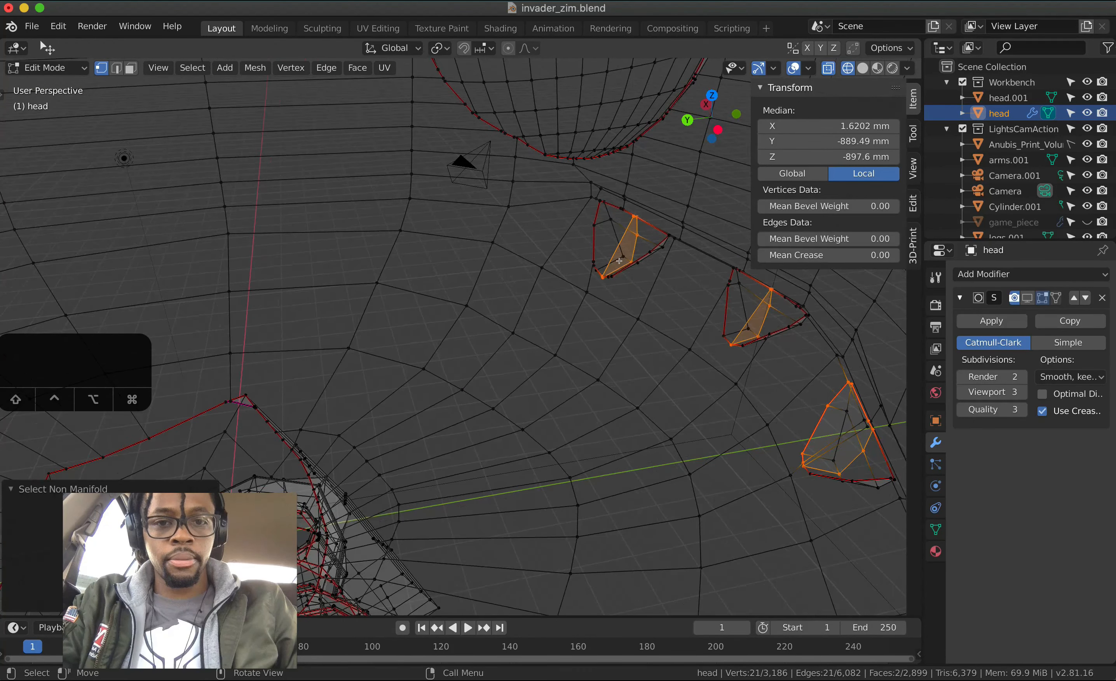
pyautogui.hscroll(4, 616, 231)
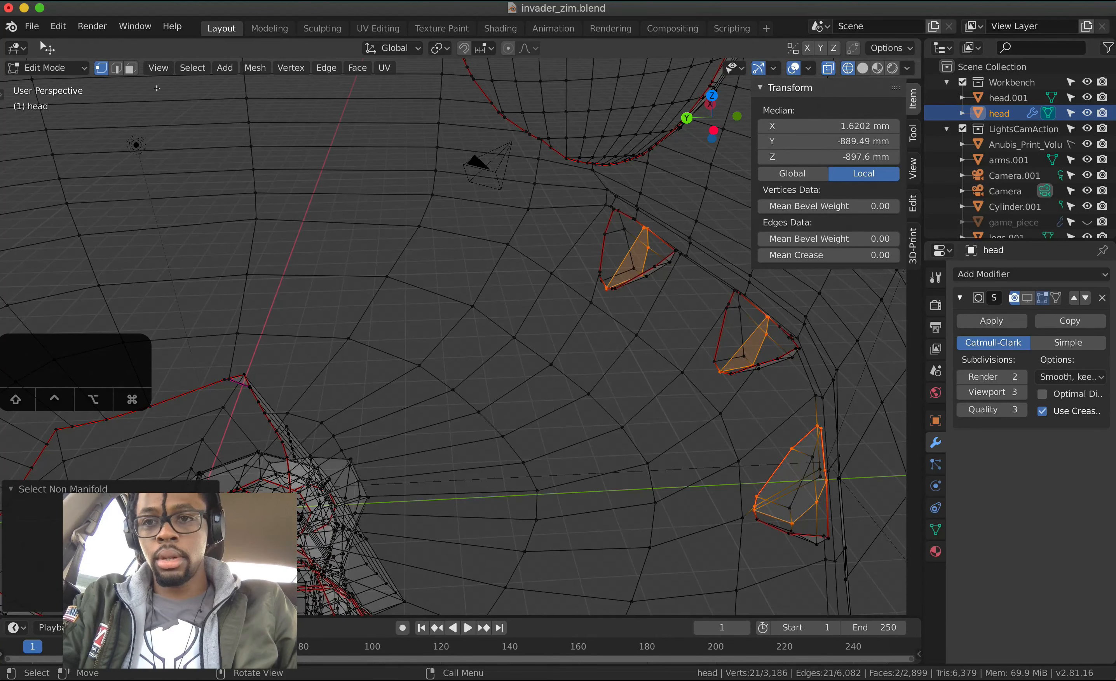
# - In edge selection mode, delete one stray inner edge each from the positive-X-side tooth and the middle tooth
pyautogui.click(116, 67)
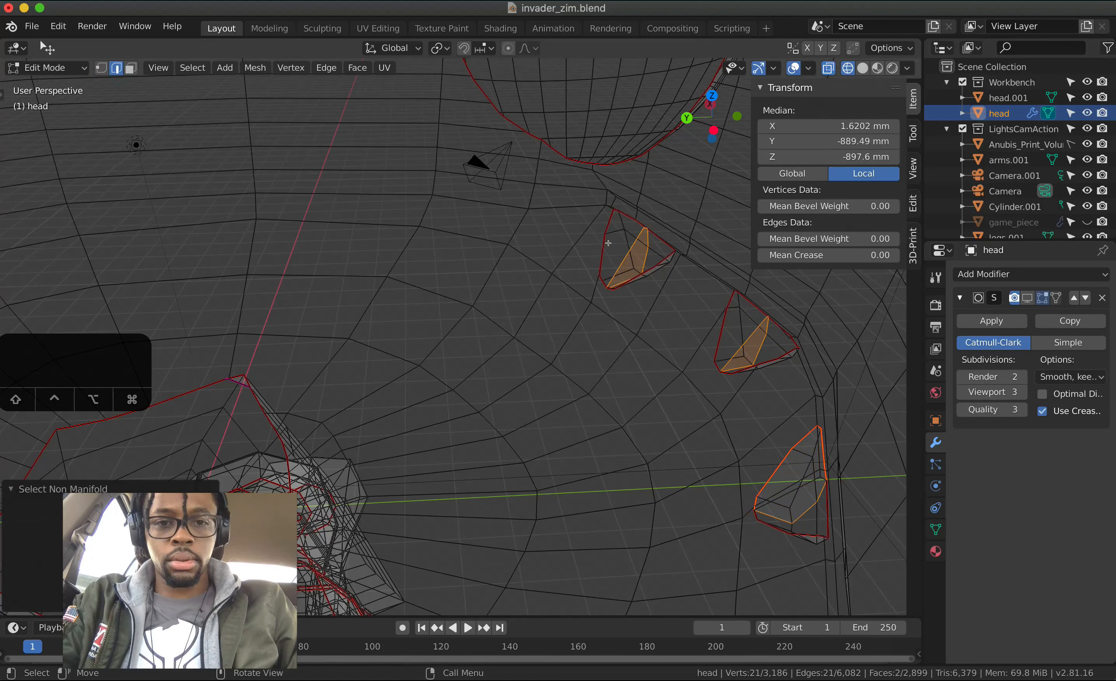
pyautogui.click(627, 256)
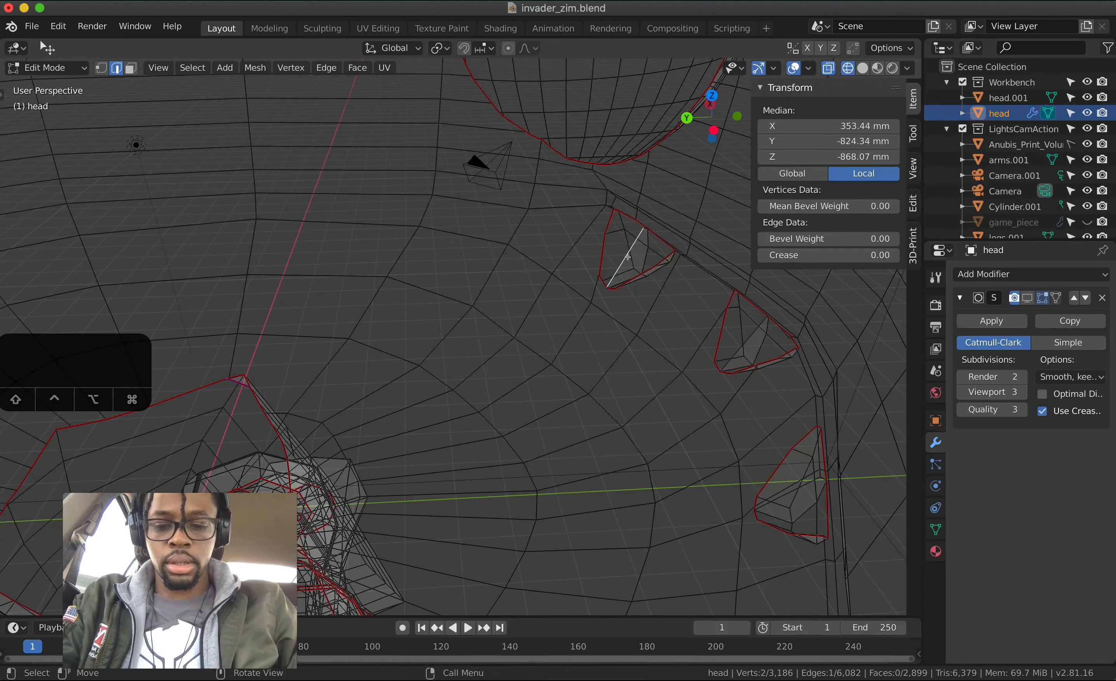
pyautogui.press('x')
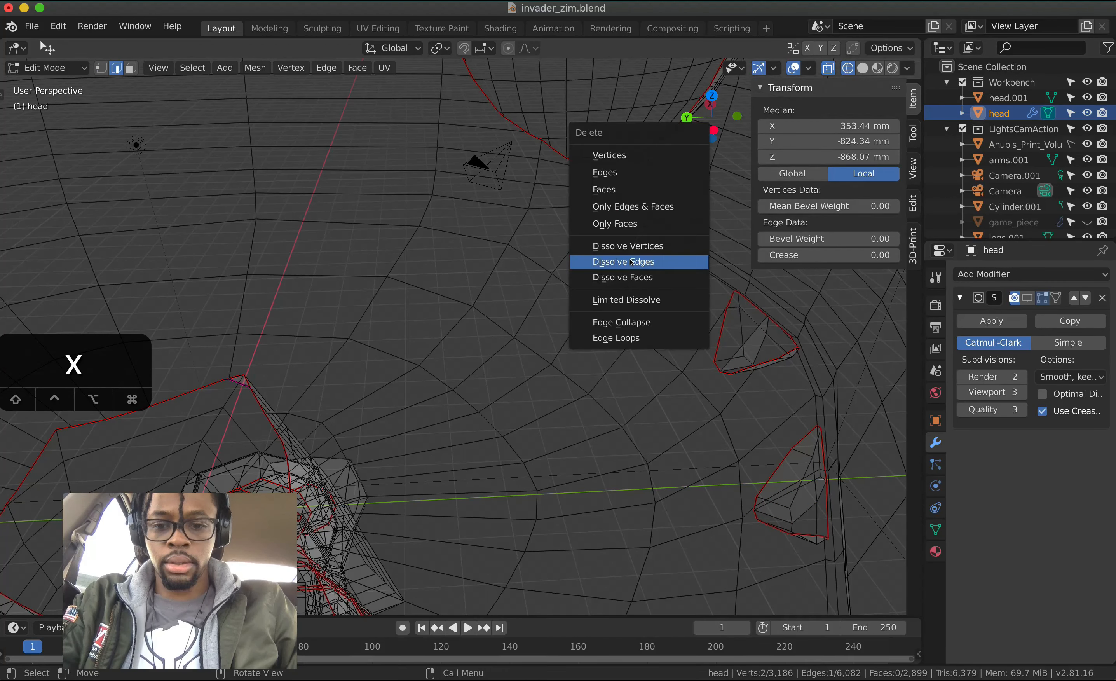
pyautogui.press('e')
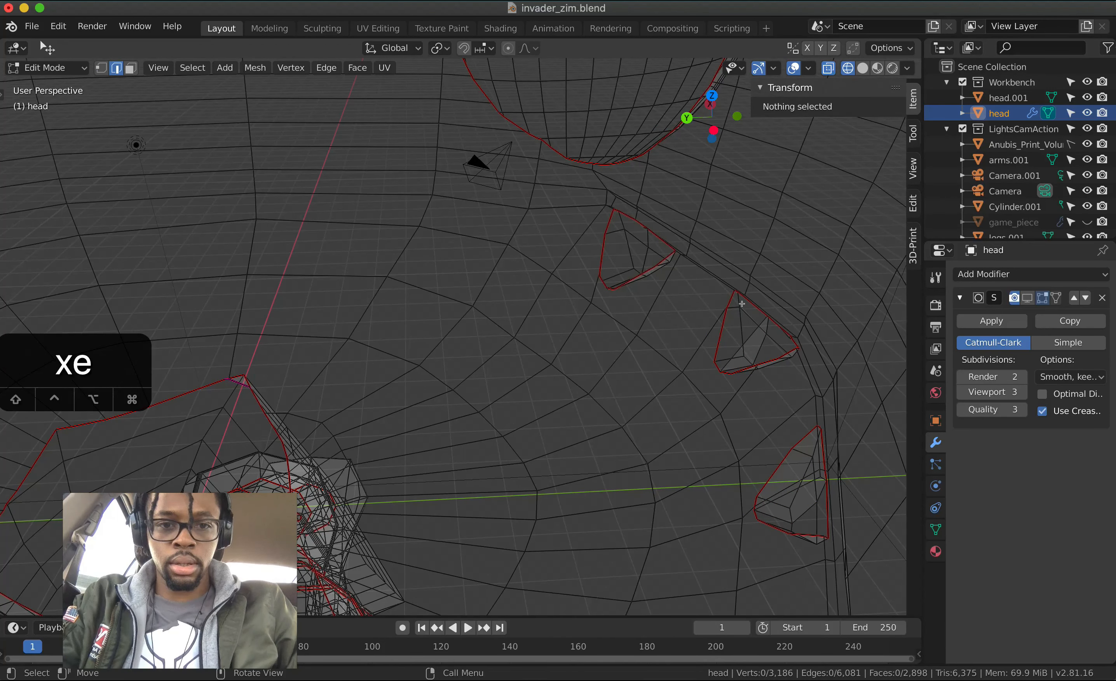
pyautogui.click(740, 330)
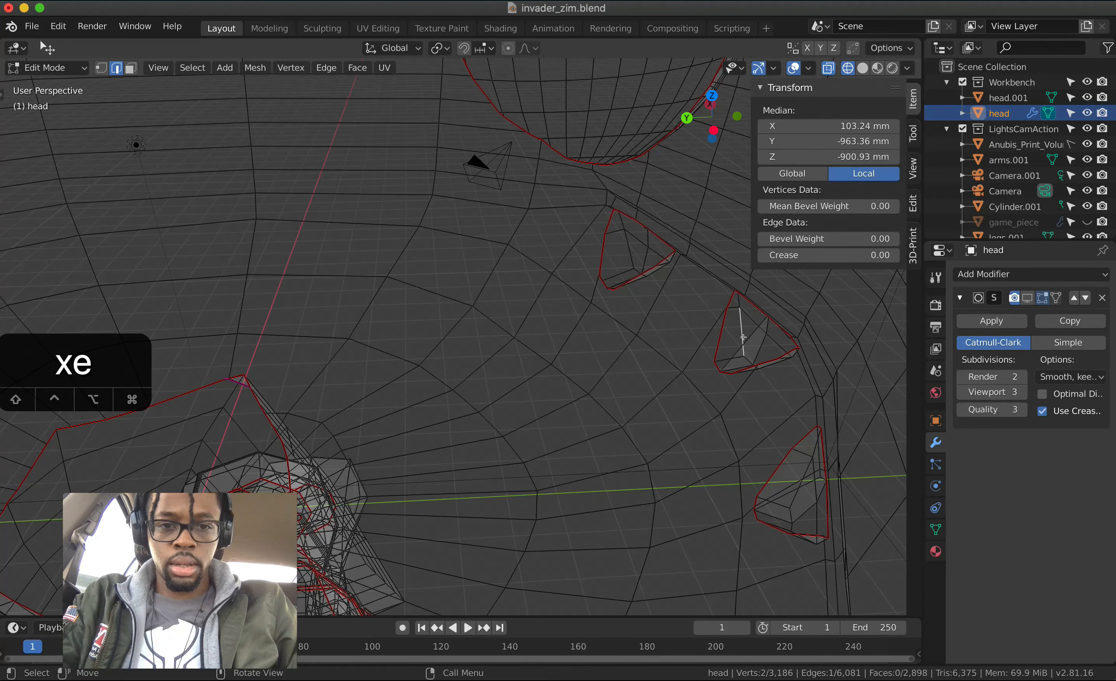
pyautogui.press('x')
pyautogui.press('e')
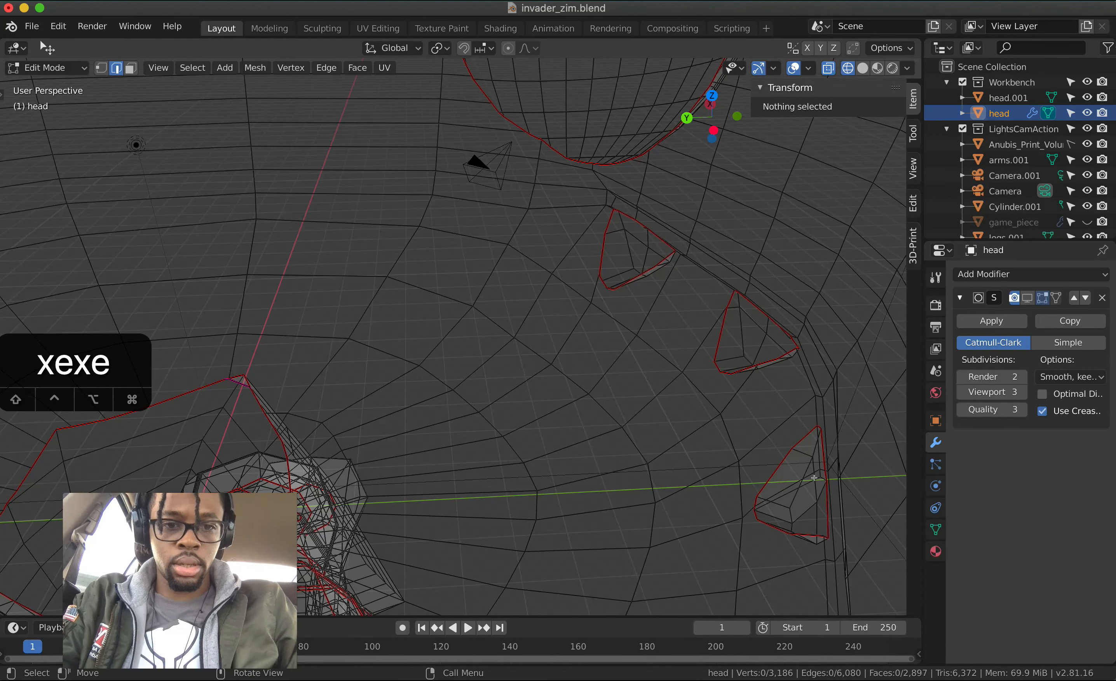
# - Select the two nearly parallel inner edges of the negative-X-side tooth together and delete them
pyautogui.click(796, 477)
pyautogui.hscroll(5, 796, 477)
pyautogui.hscroll(-5, 795, 477)
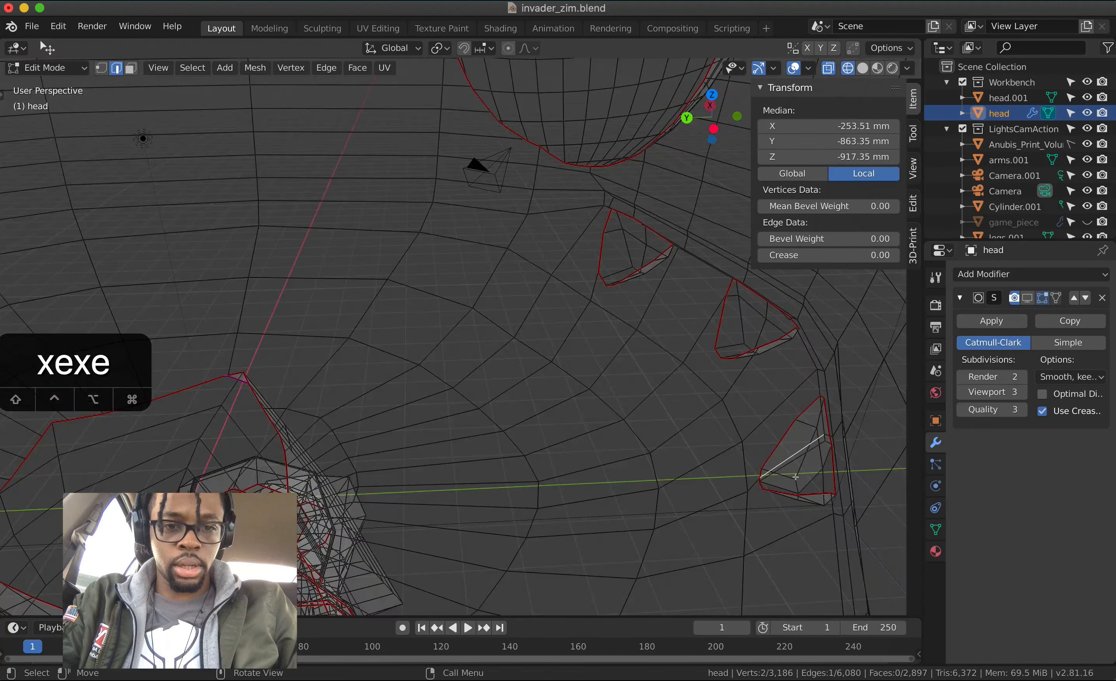
pyautogui.scroll(-5, 795, 477)
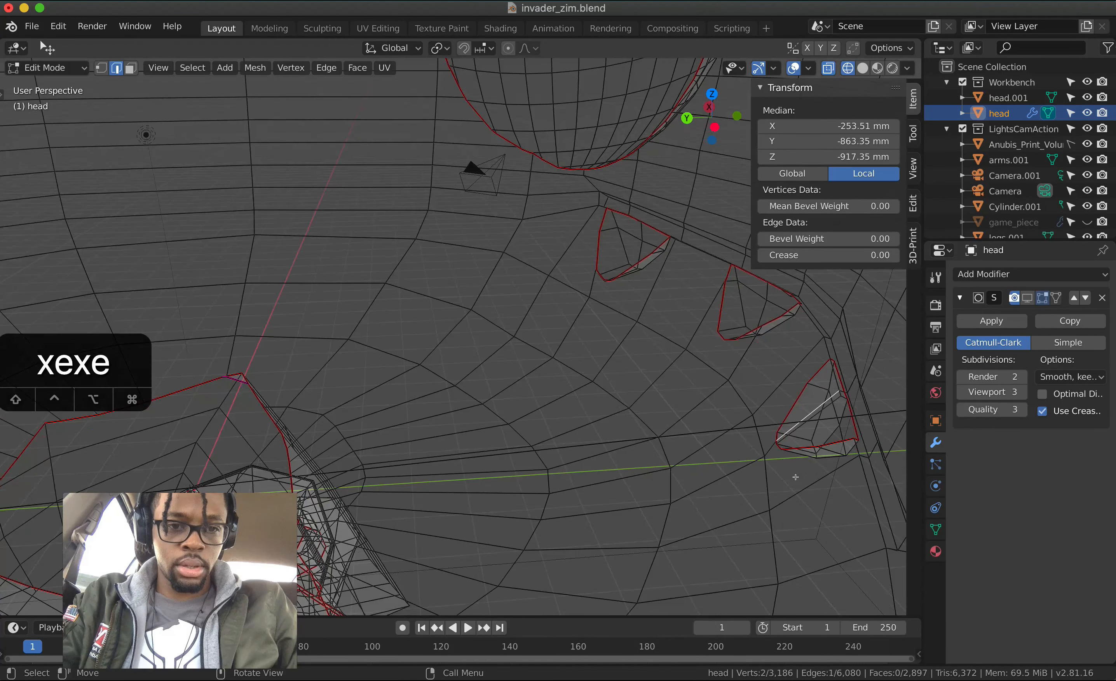
pyautogui.scroll(5, 797, 457)
pyautogui.hscroll(-5, 797, 457)
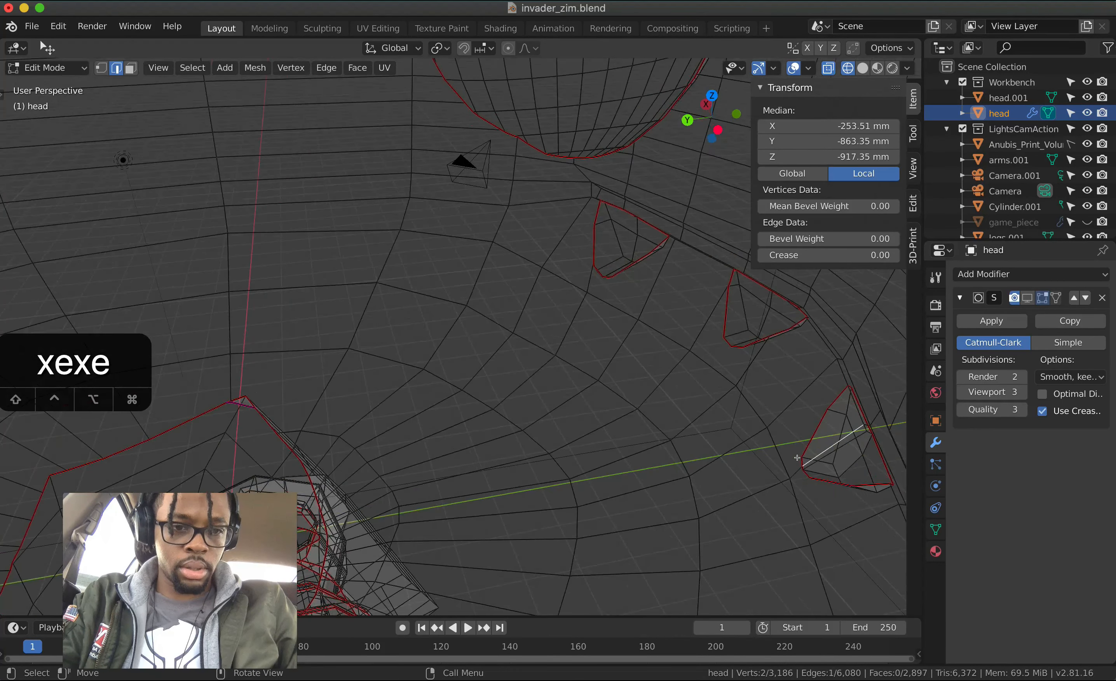
pyautogui.click(858, 459)
pyautogui.scroll(-5, 845, 430)
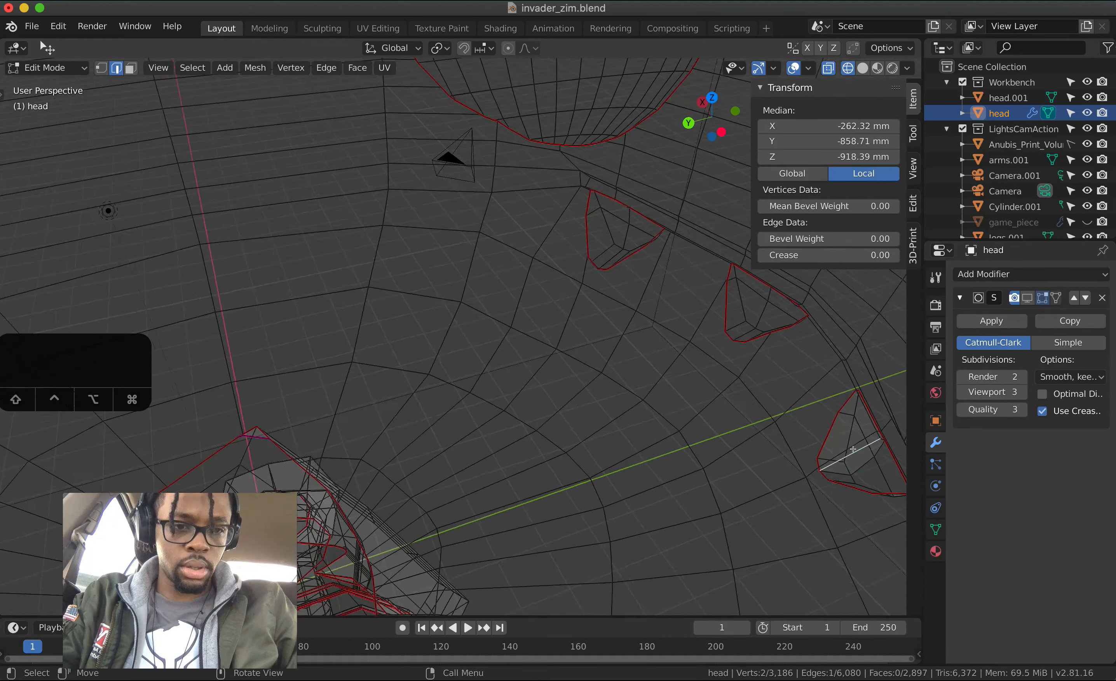
pyautogui.press('shift')
pyautogui.keyDown('shift'); pyautogui.click(847, 431); pyautogui.keyUp('shift')
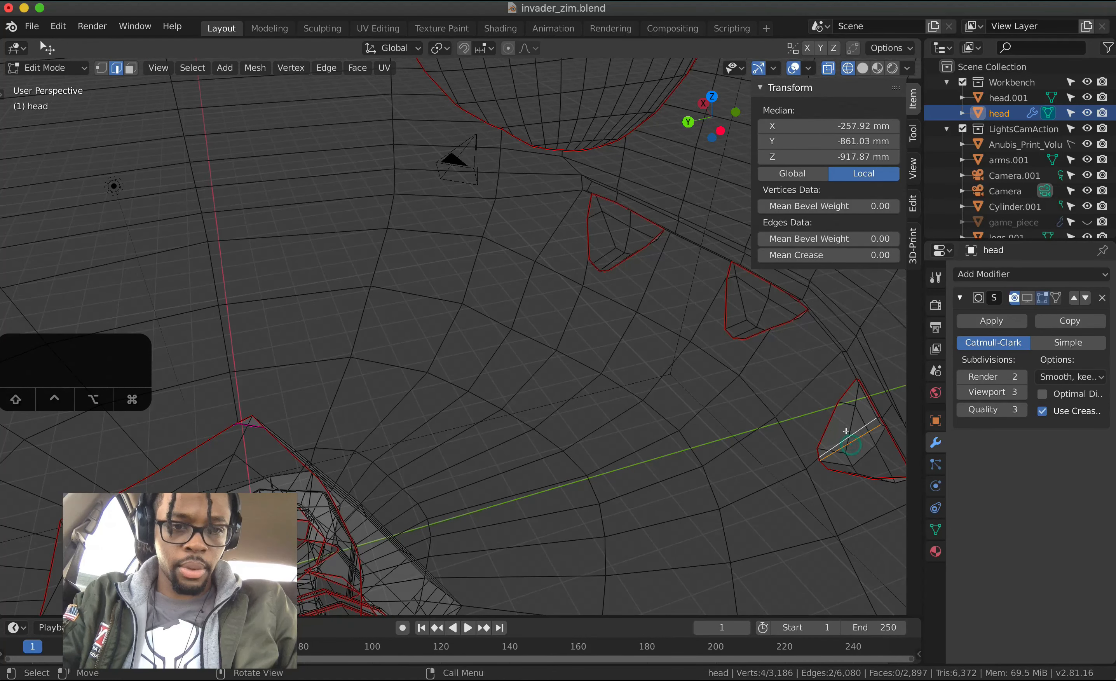
pyautogui.scroll(-3, 846, 431)
pyautogui.press('x')
pyautogui.click(847, 431)
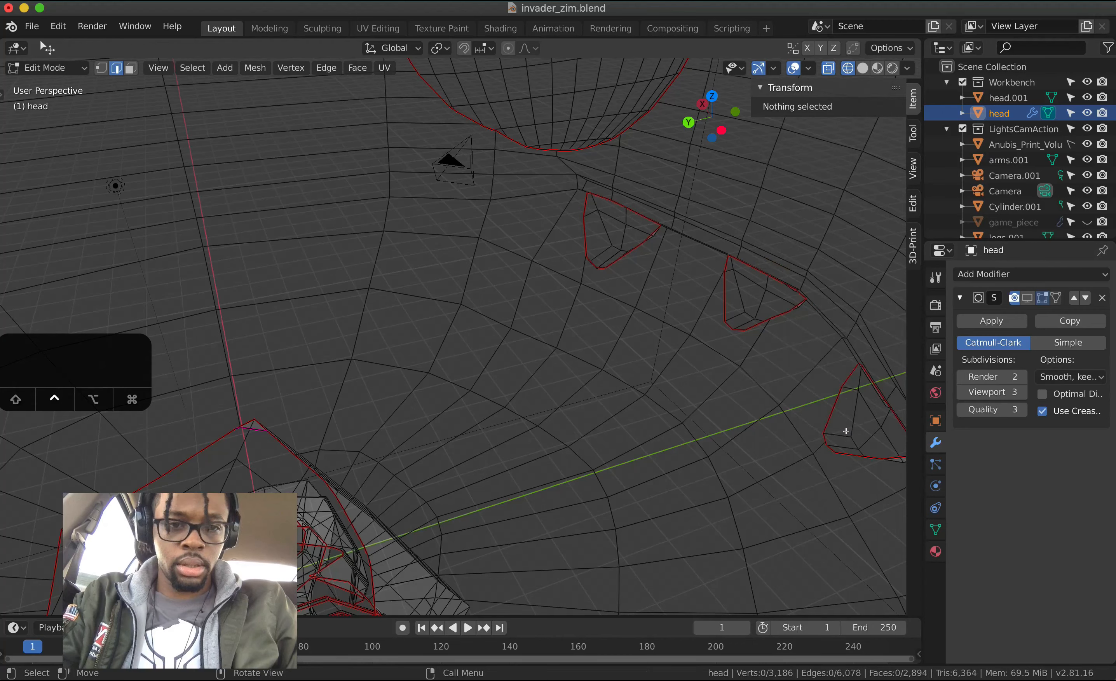
# - Clear the selection and select all non-manifold geometry in the head mesh
pyautogui.scroll(-2, 587, 311)
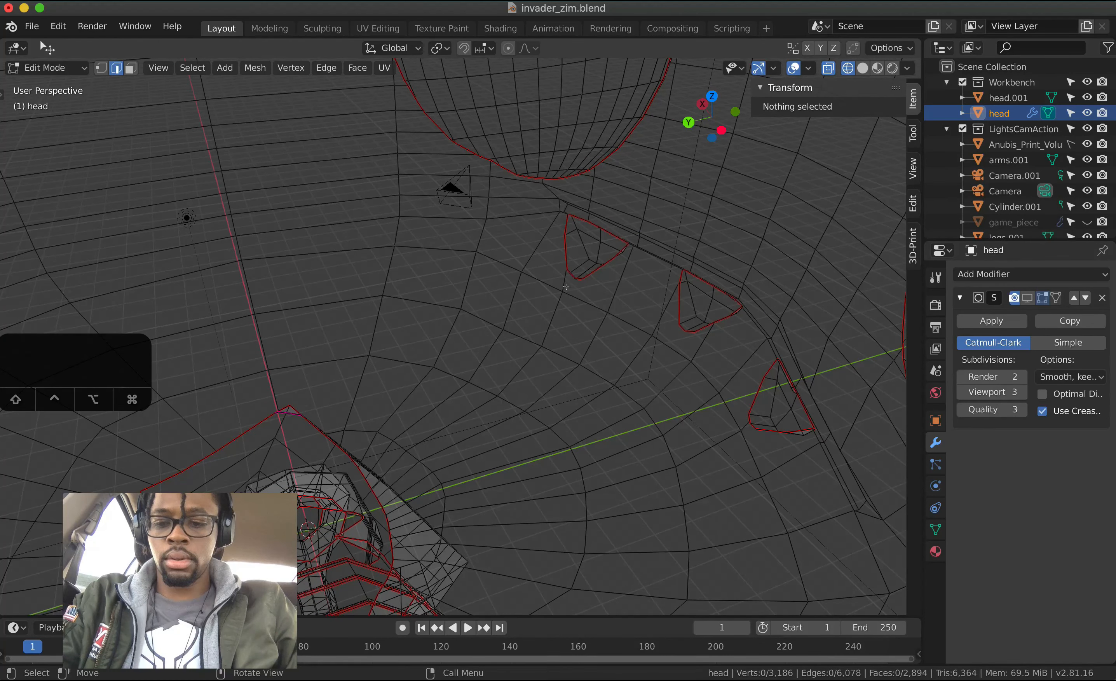
pyautogui.press('a')
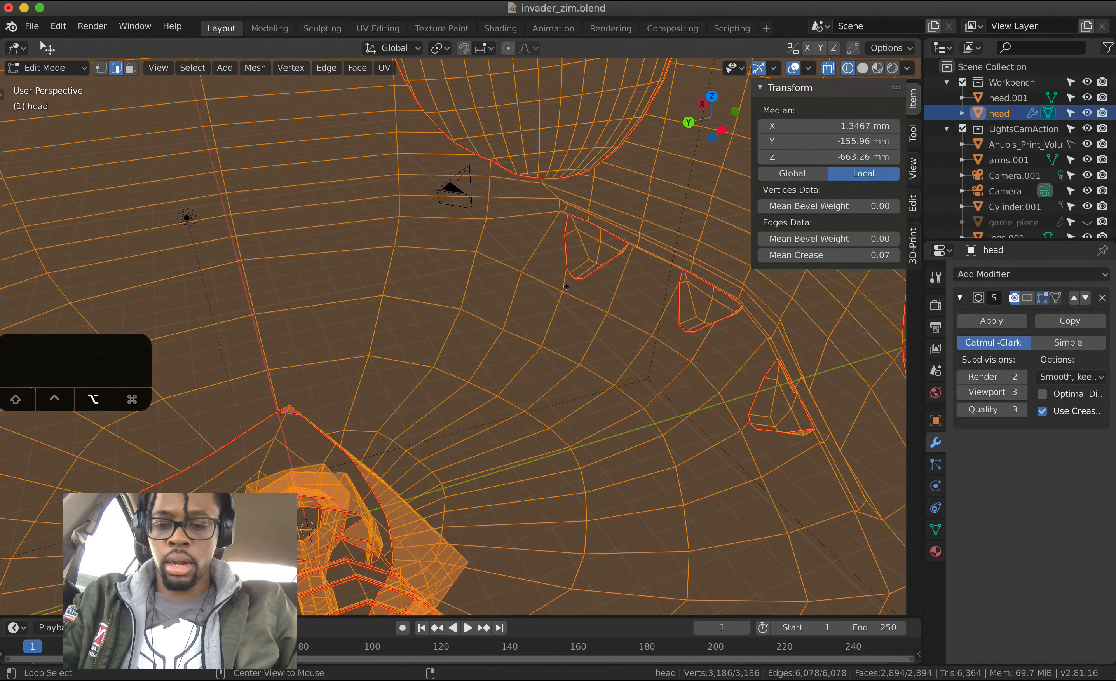
pyautogui.hotkey('alt', 'a')
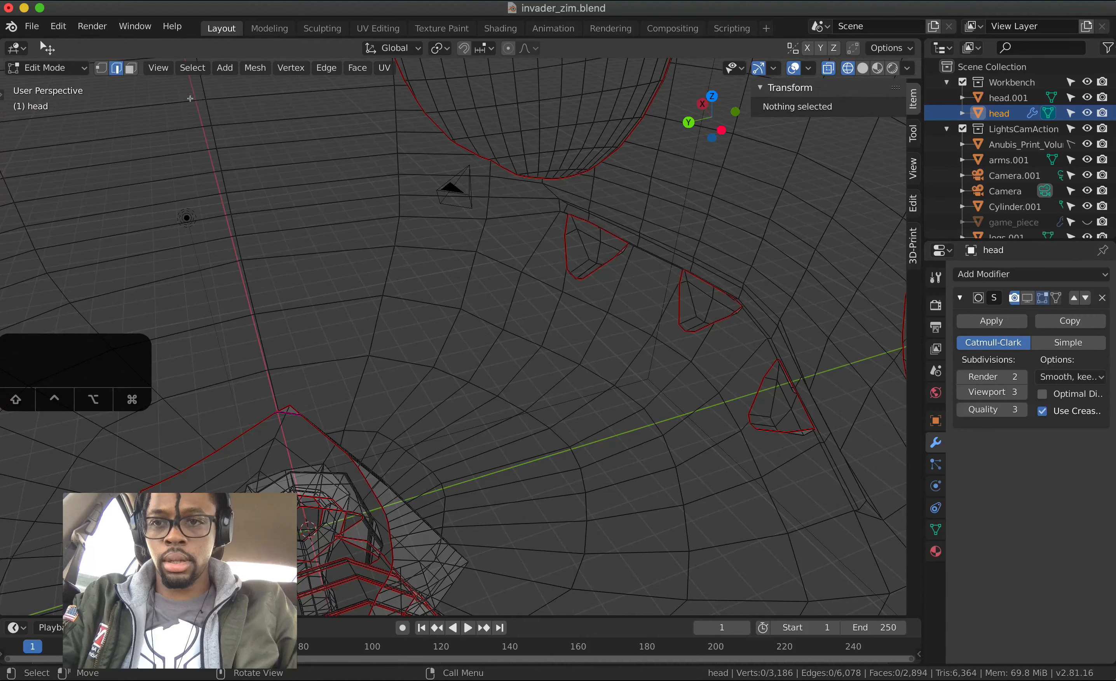
pyautogui.click(192, 67)
pyautogui.moveTo(262, 261)
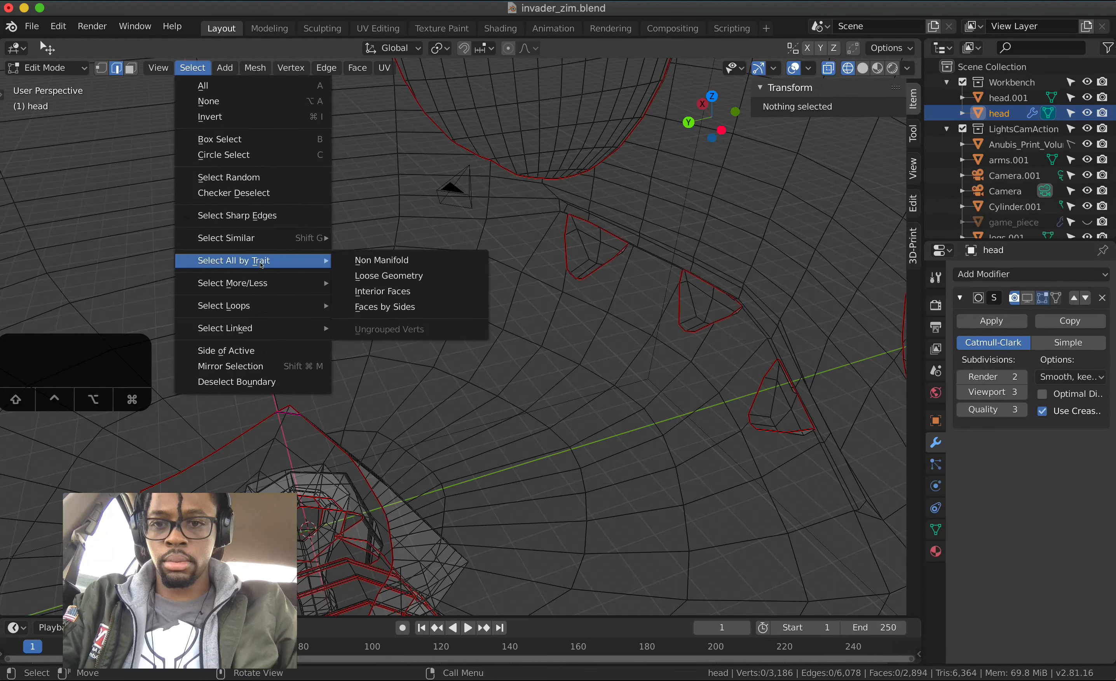
pyautogui.click(380, 260)
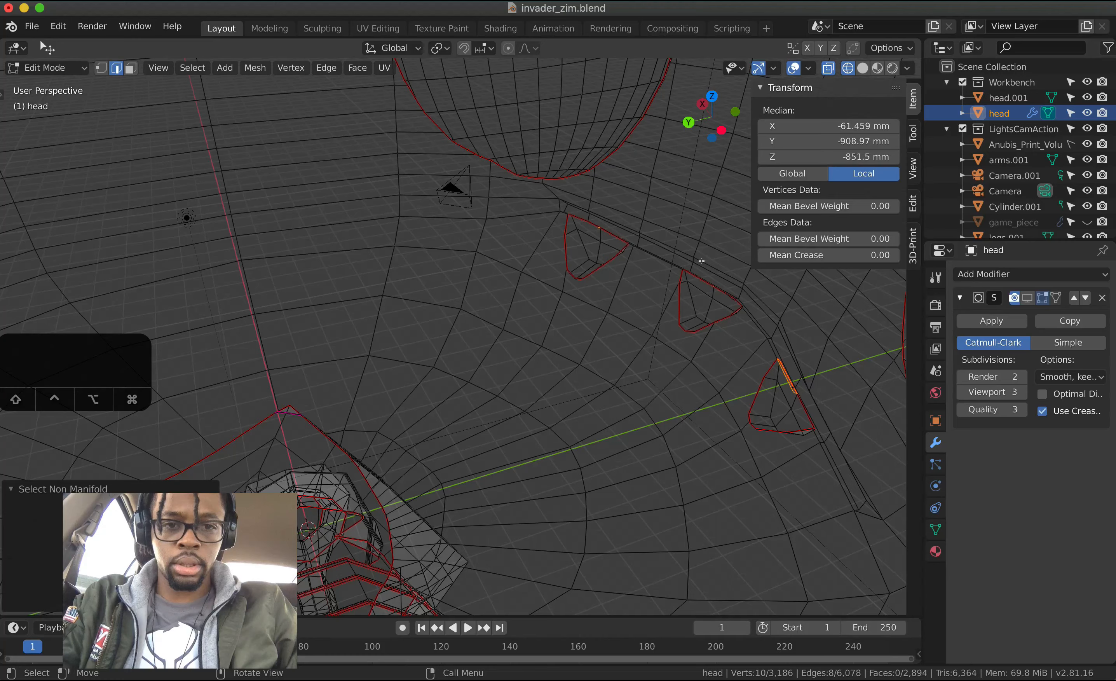
# - Select the four edges of the narrow stray strip near the upper tip of the negative-X-side tooth and delete them
pyautogui.keyDown('shift'); pyautogui.hscroll(8, 701, 261); pyautogui.keyUp('shift')
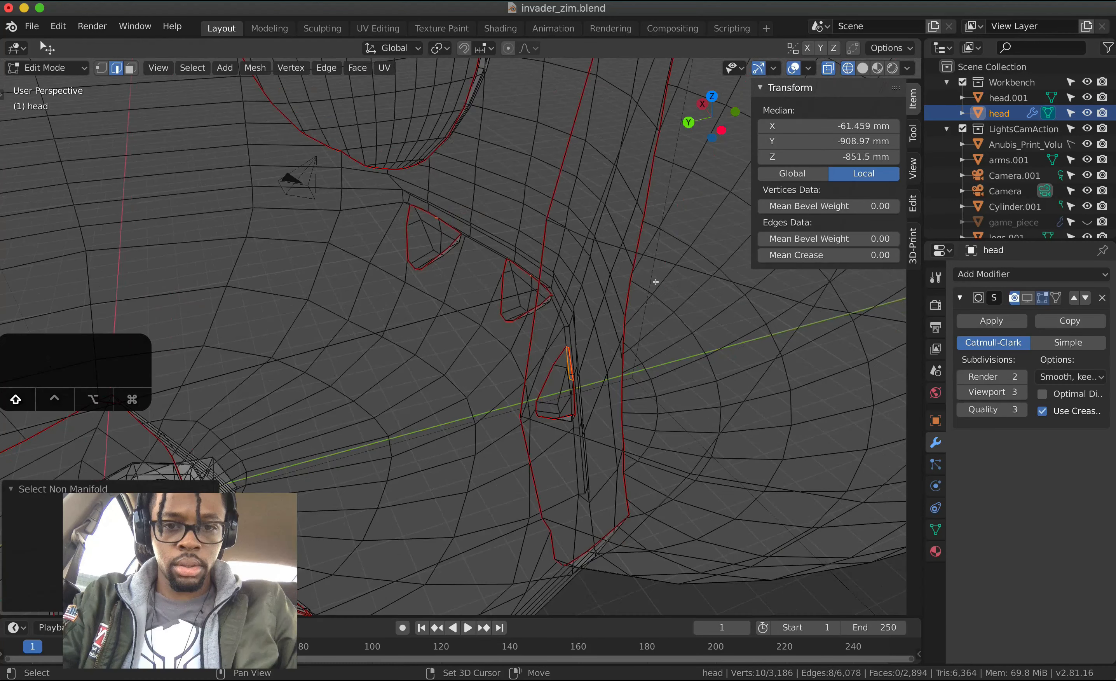
pyautogui.keyDown('shift'); pyautogui.hscroll(2, 655, 282); pyautogui.keyUp('shift')
pyautogui.scroll(-5, 564, 336)
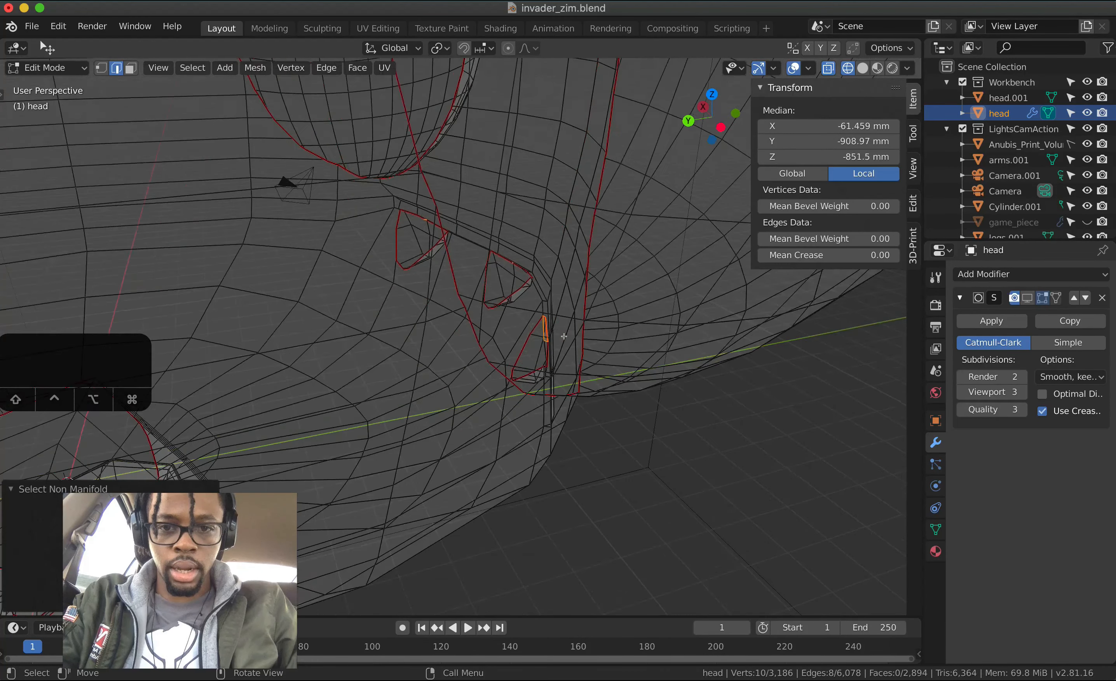
pyautogui.keyDown('ctrl'); pyautogui.scroll(10, 563, 336); pyautogui.keyUp('ctrl')
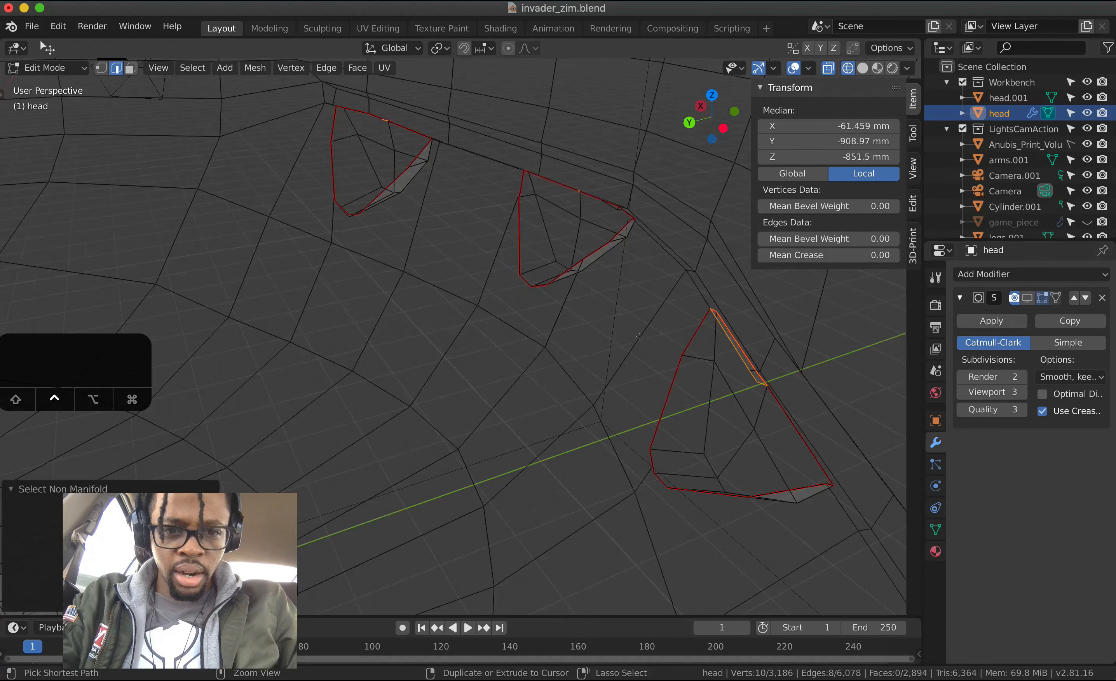
pyautogui.hscroll(6, 717, 341)
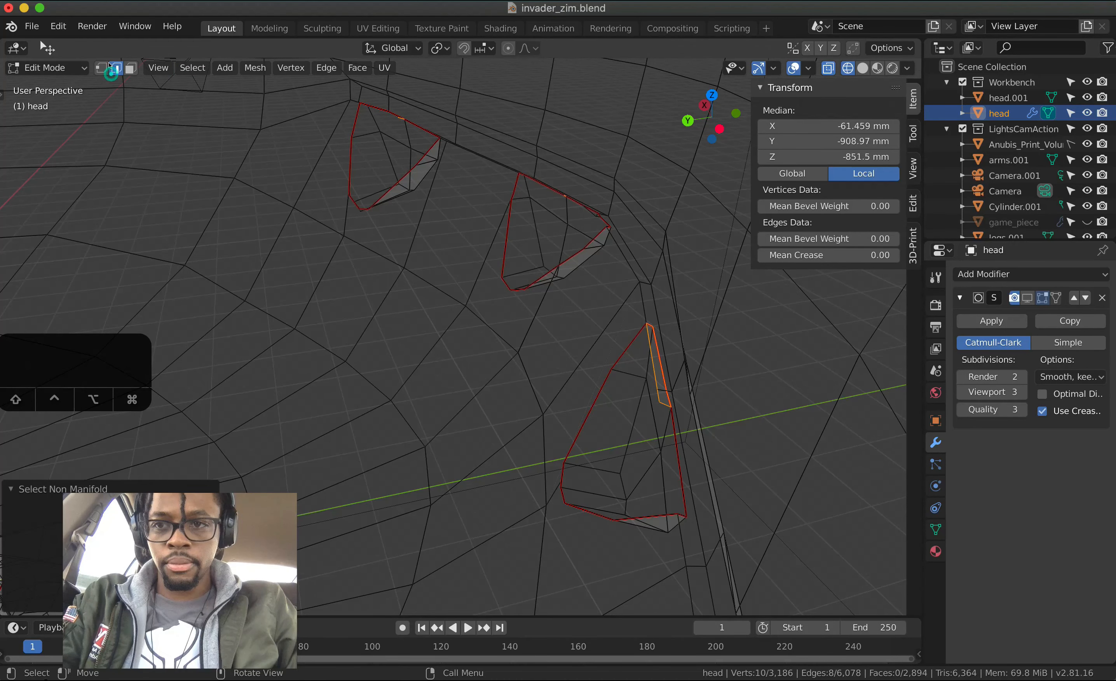
pyautogui.click(664, 410)
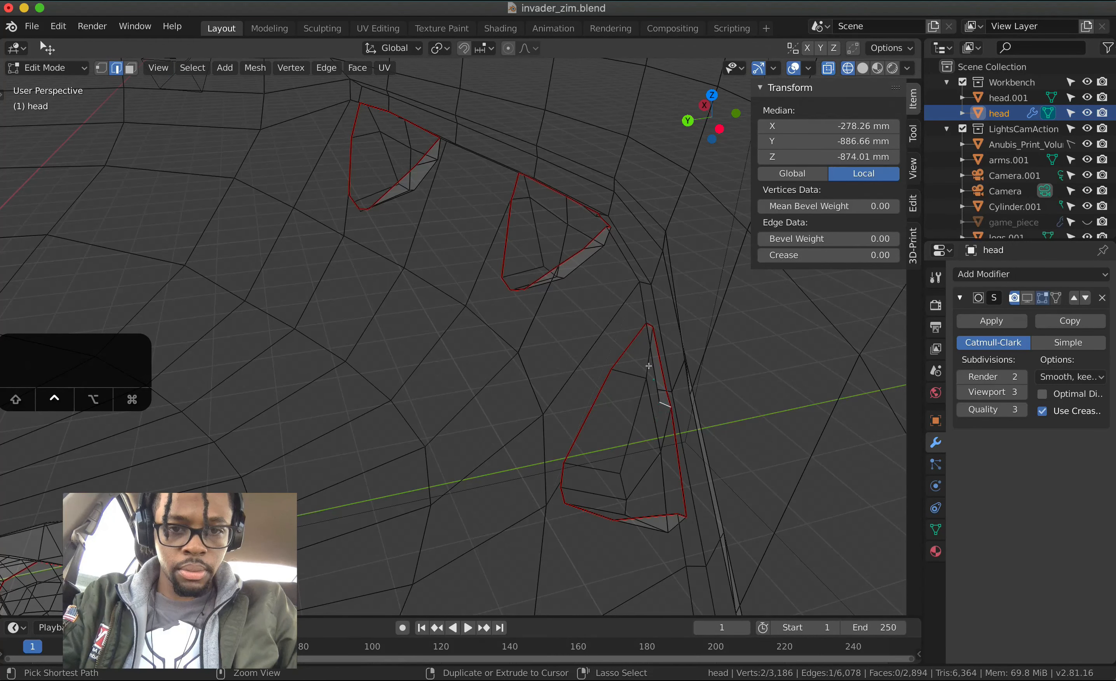
pyautogui.keyDown('ctrl'); pyautogui.click(655, 377); pyautogui.keyUp('ctrl')
pyautogui.scroll(-4, 650, 364)
pyautogui.click(642, 362)
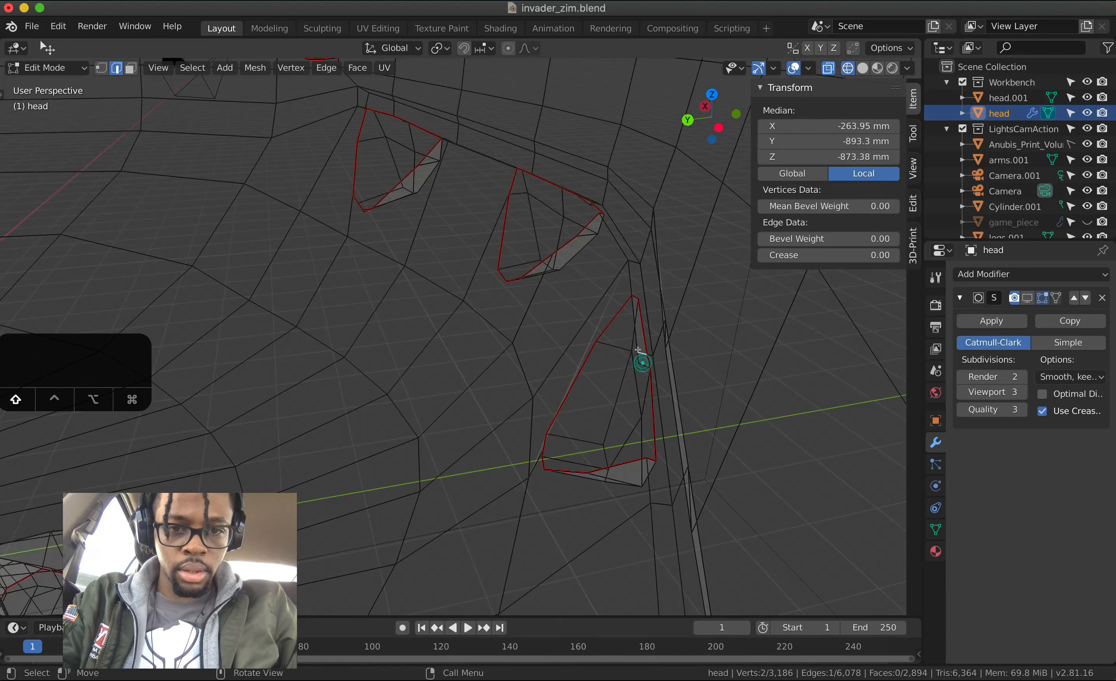
pyautogui.press('super+z')
pyautogui.keyDown('shift'); pyautogui.click(637, 341); pyautogui.keyUp('shift')
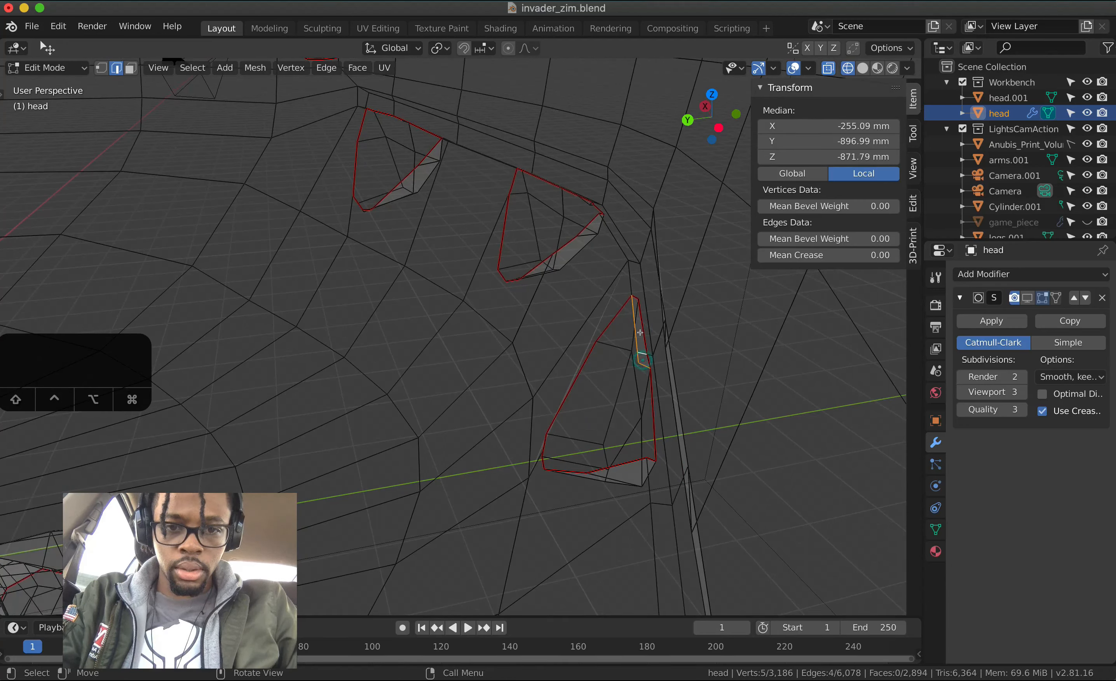
pyautogui.press('x')
pyautogui.press('e')
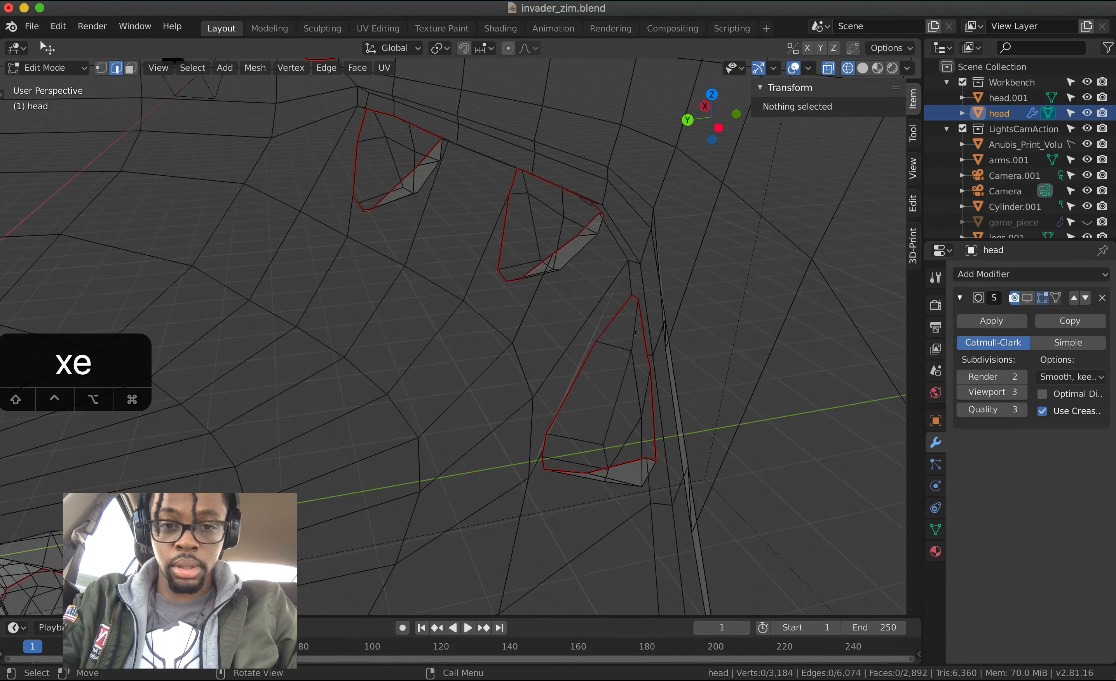
# - Select the three short stray edges along the upper rim of the middle tooth and delete them
pyautogui.moveTo(571, 213); pyautogui.dragTo(589, 238, button='middle')
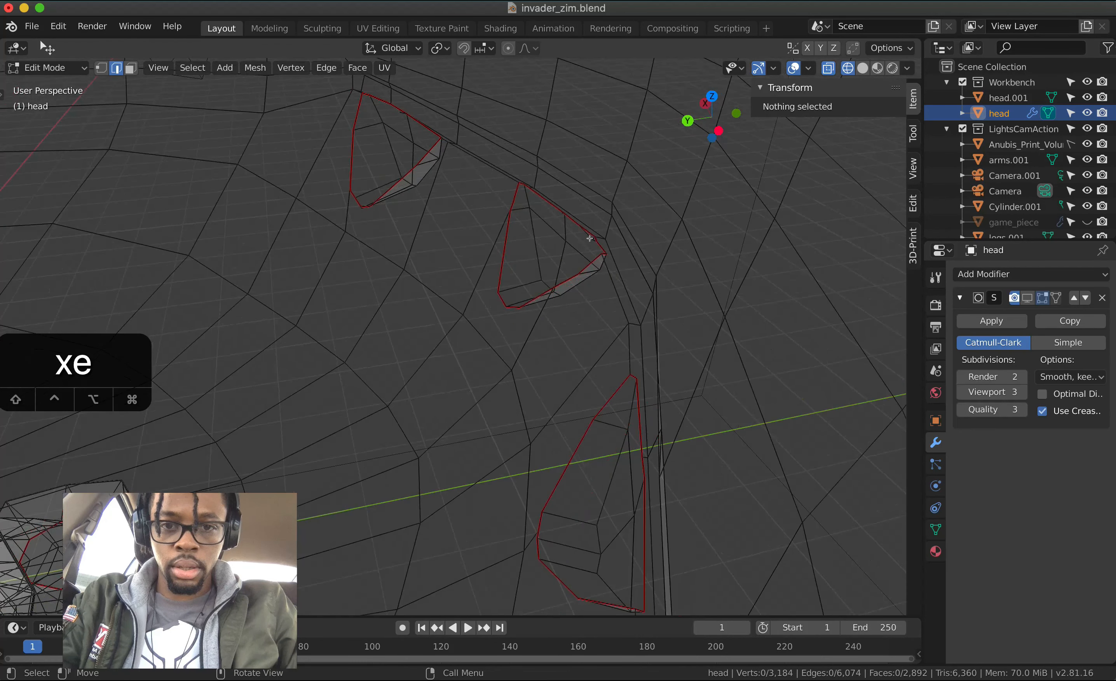
pyautogui.click(589, 238)
pyautogui.scroll(3, 588, 236)
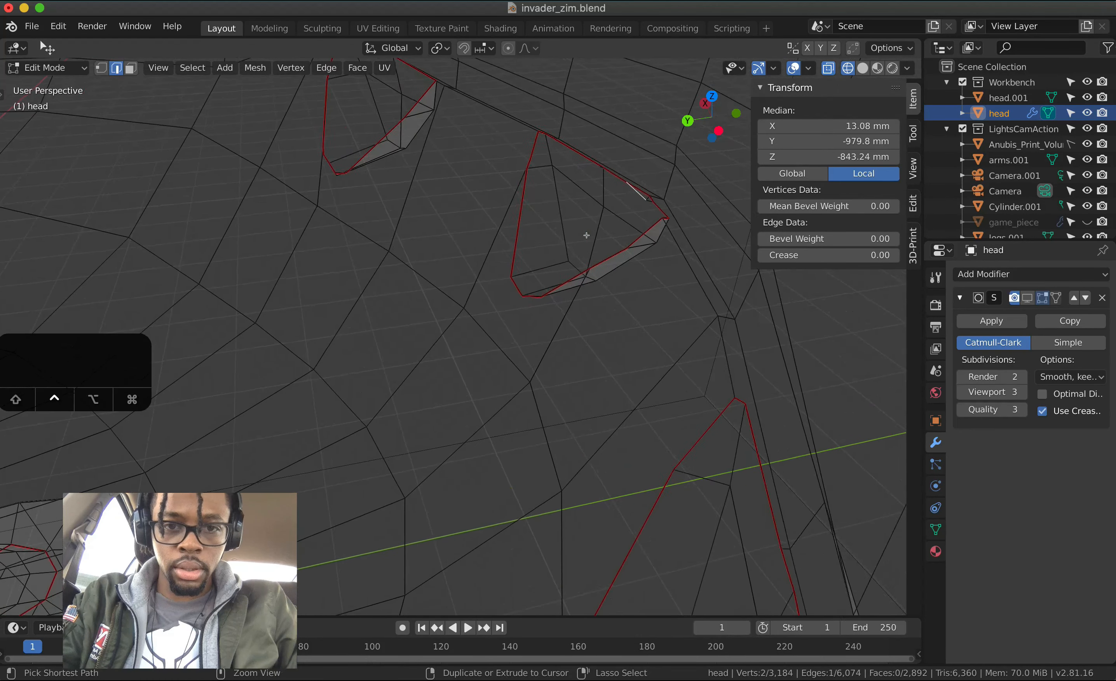
pyautogui.keyDown('shift'); pyautogui.click(679, 171); pyautogui.keyUp('shift')
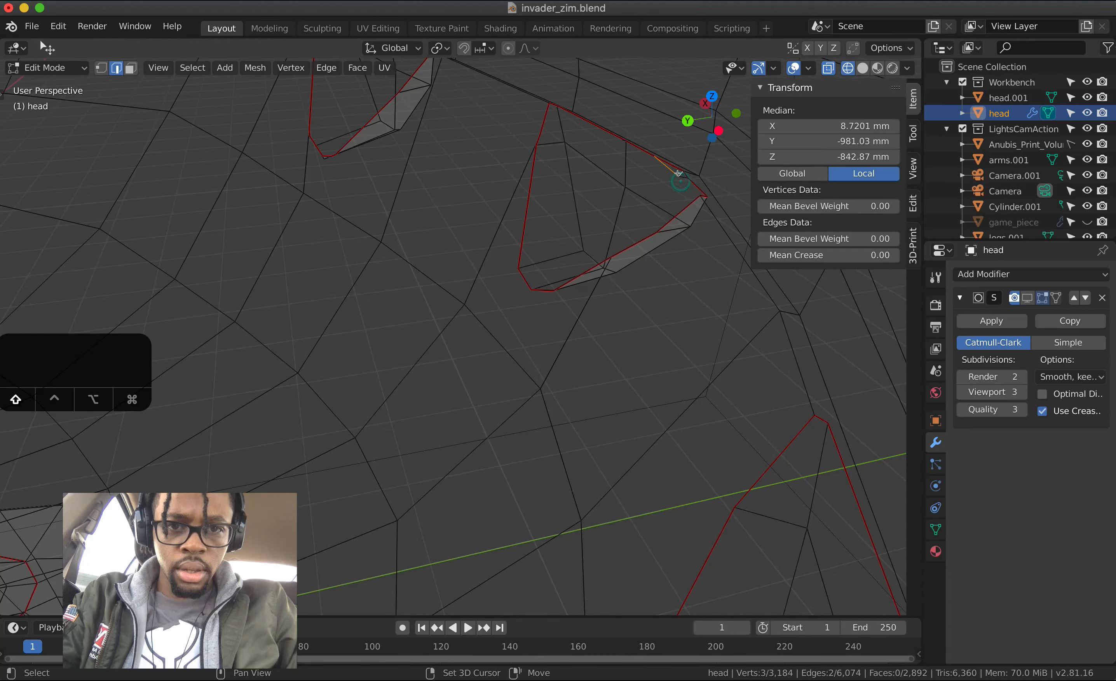
pyautogui.keyDown('shift'); pyautogui.click(686, 179); pyautogui.keyUp('shift')
pyautogui.scroll(-8, 686, 180)
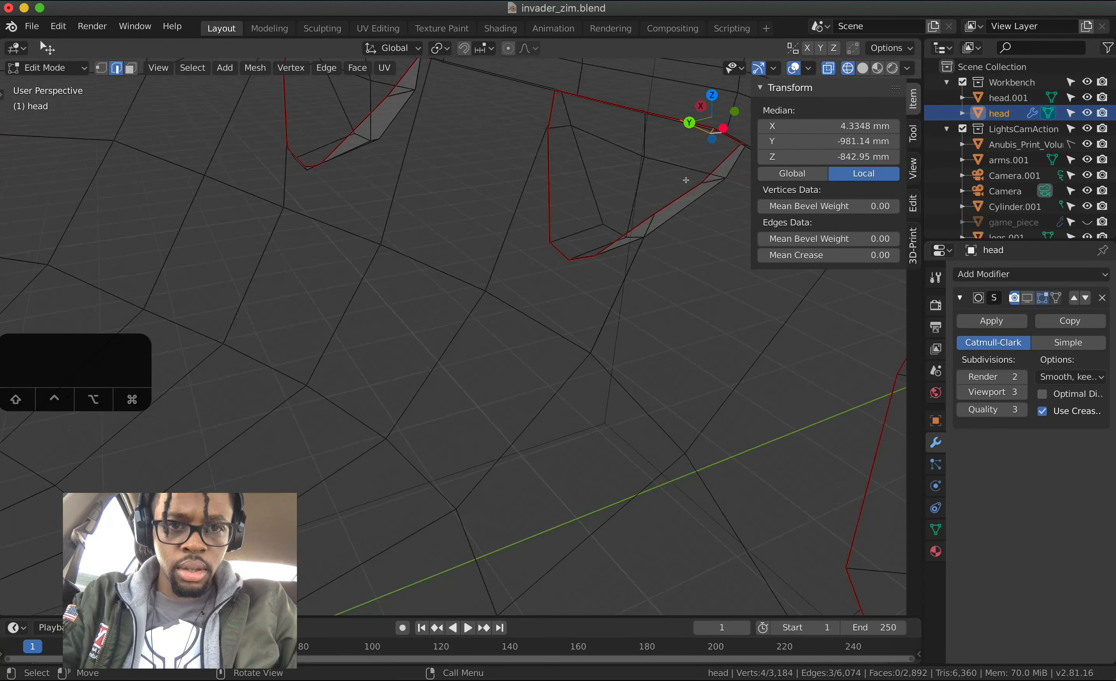
pyautogui.scroll(-3, 686, 180)
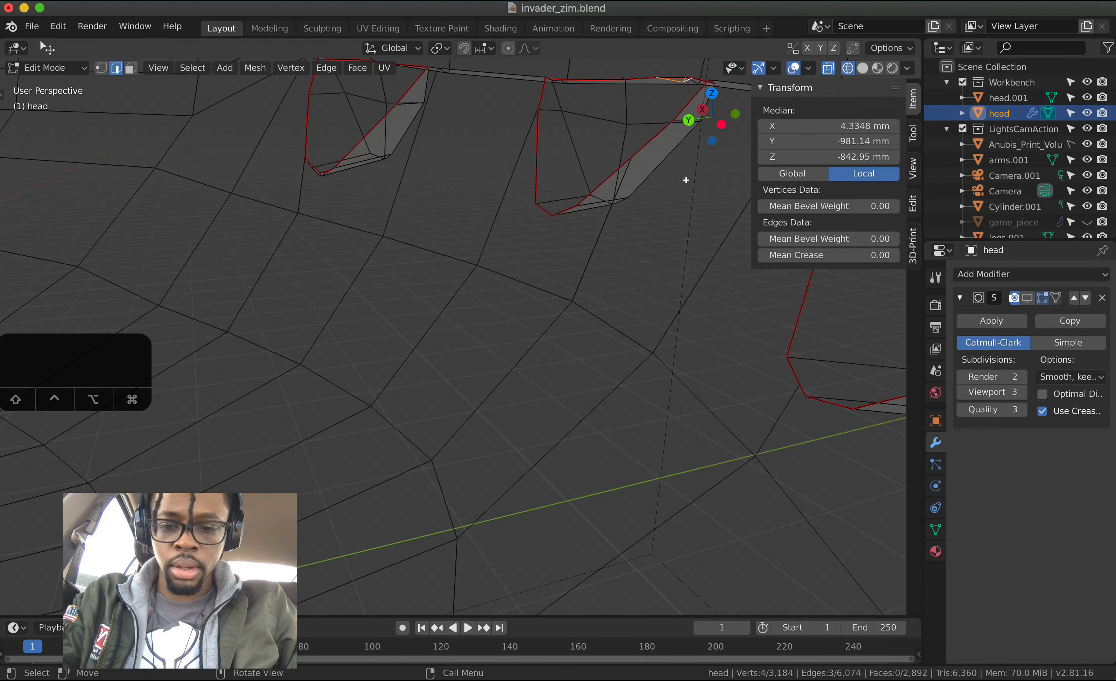
pyautogui.press('x')
pyautogui.press('e')
# - Delete the tiny stray edge at the middle of the upper rim of the positive-X-side tooth
pyautogui.scroll(4, 603, 158)
pyautogui.keyDown('shift'); pyautogui.scroll(10, 600, 155); pyautogui.keyUp('shift')
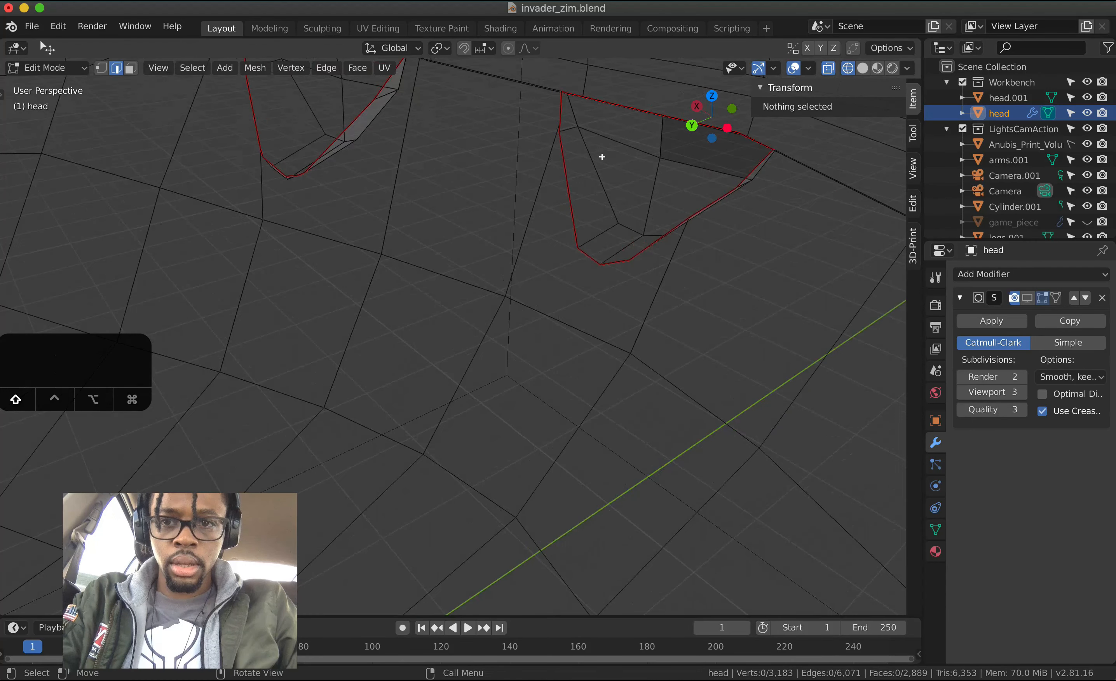
pyautogui.scroll(-4, 576, 156)
pyautogui.scroll(-6, 501, 172)
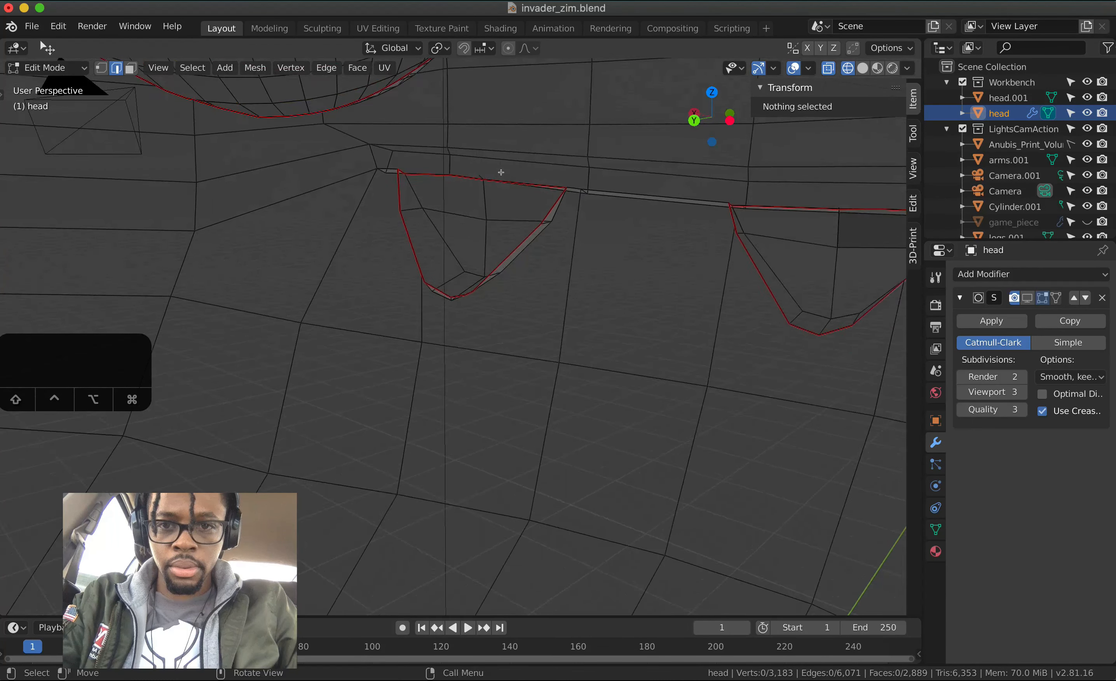
pyautogui.click(475, 172)
pyautogui.scroll(5, 495, 169)
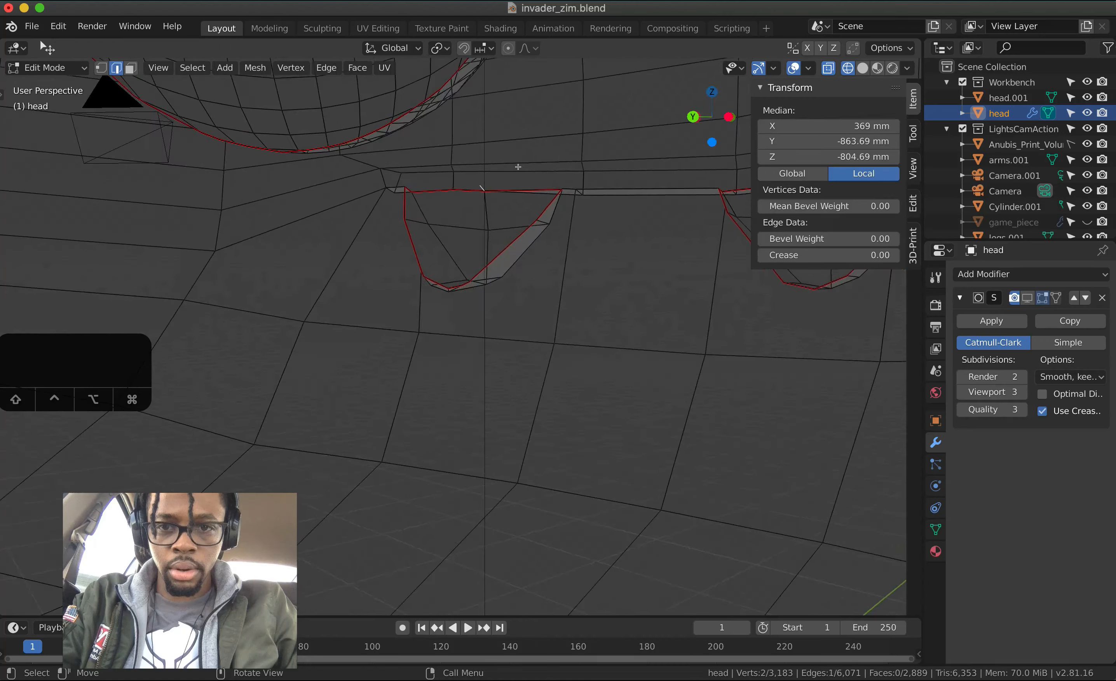
pyautogui.press('x')
pyautogui.press('e')
# - Check the head mesh again by selecting all remaining non-manifold geometry from an empty selection
pyautogui.scroll(5, 518, 167)
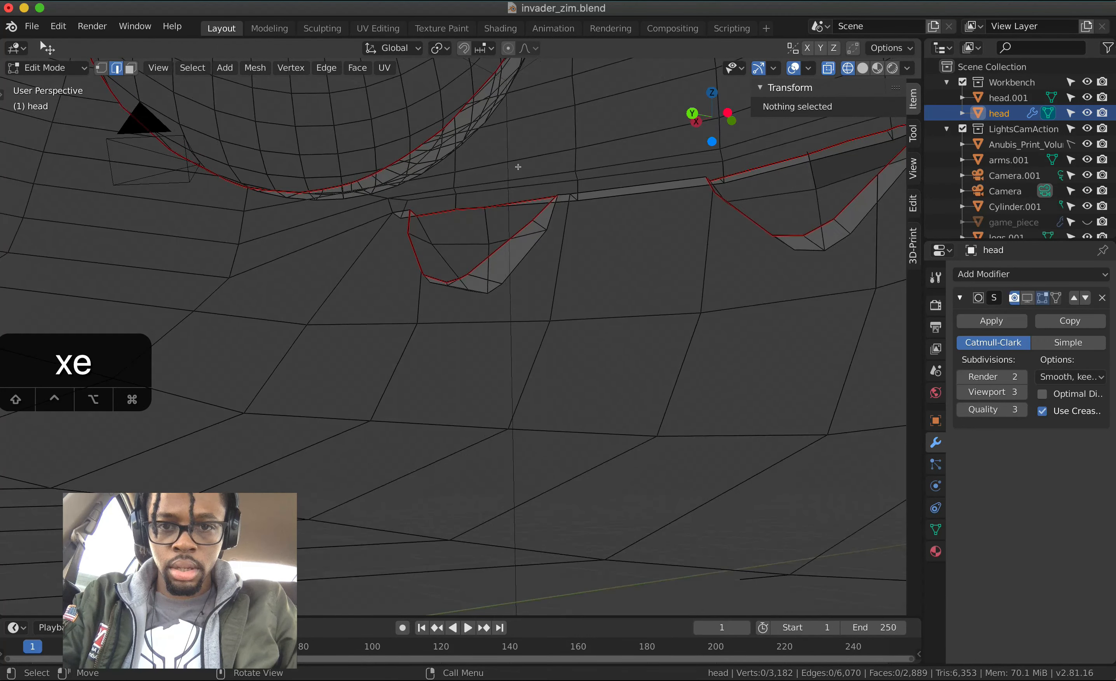
pyautogui.scroll(10, 518, 167)
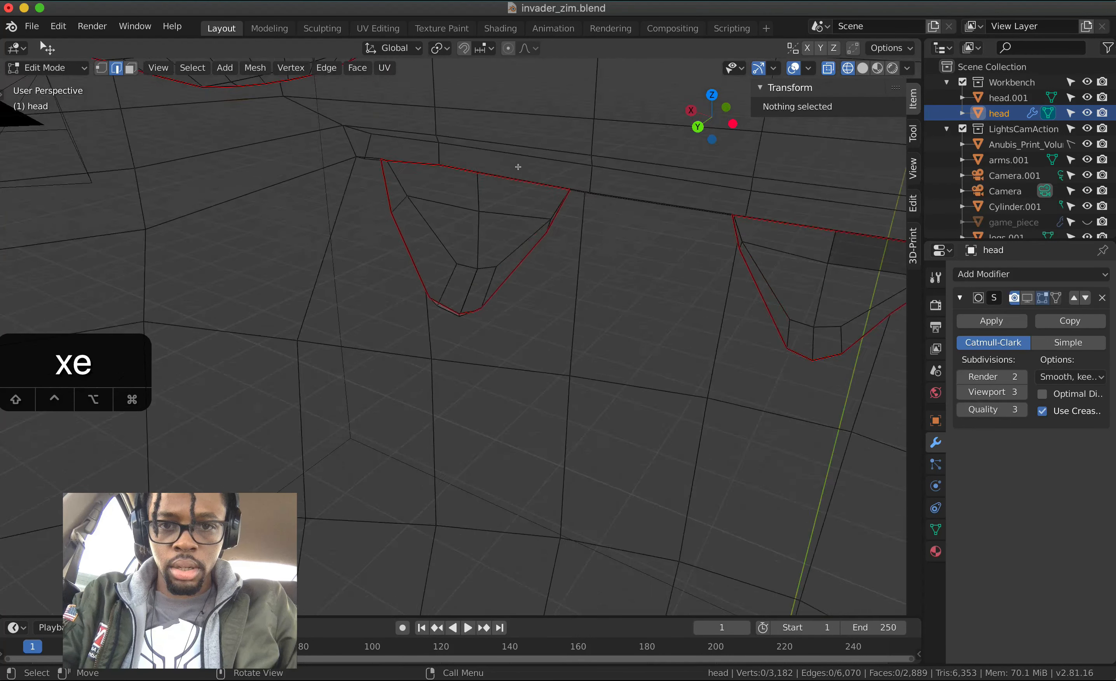
pyautogui.scroll(-8, 518, 167)
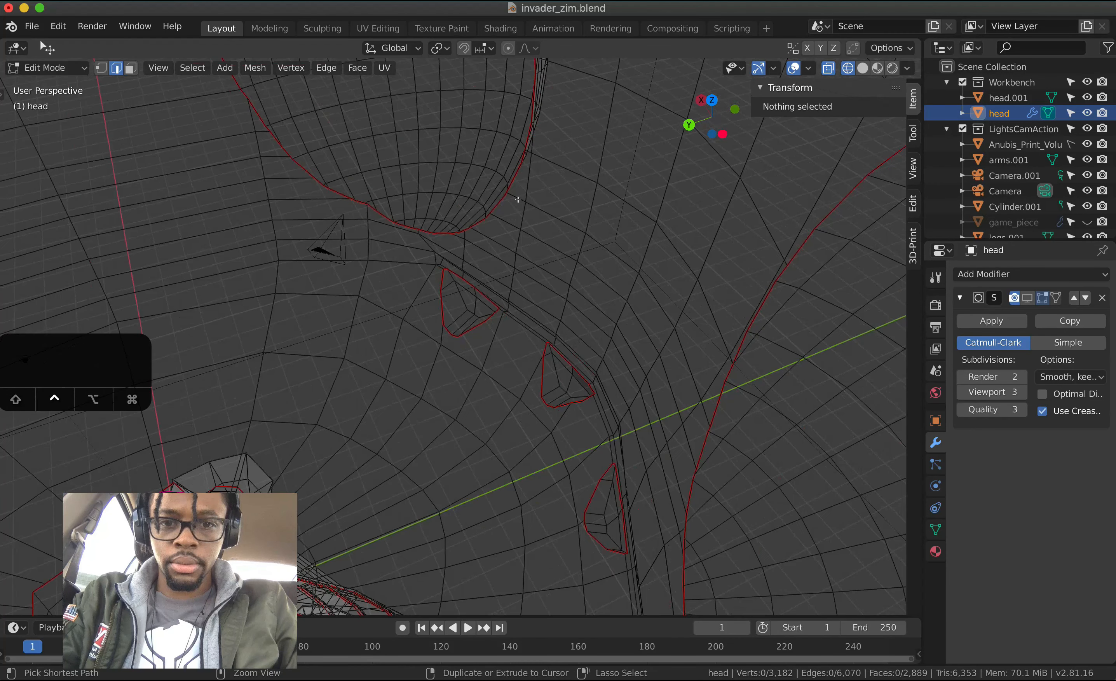
pyautogui.press('a')
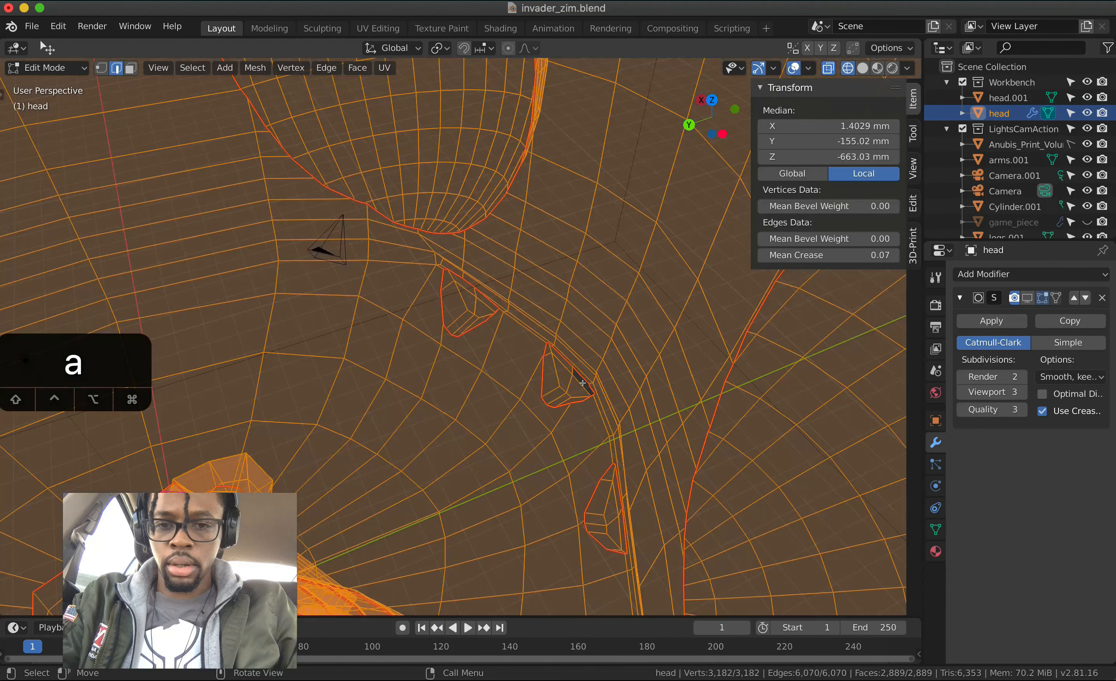
pyautogui.press('a')
pyautogui.hotkey('alt', 'a')
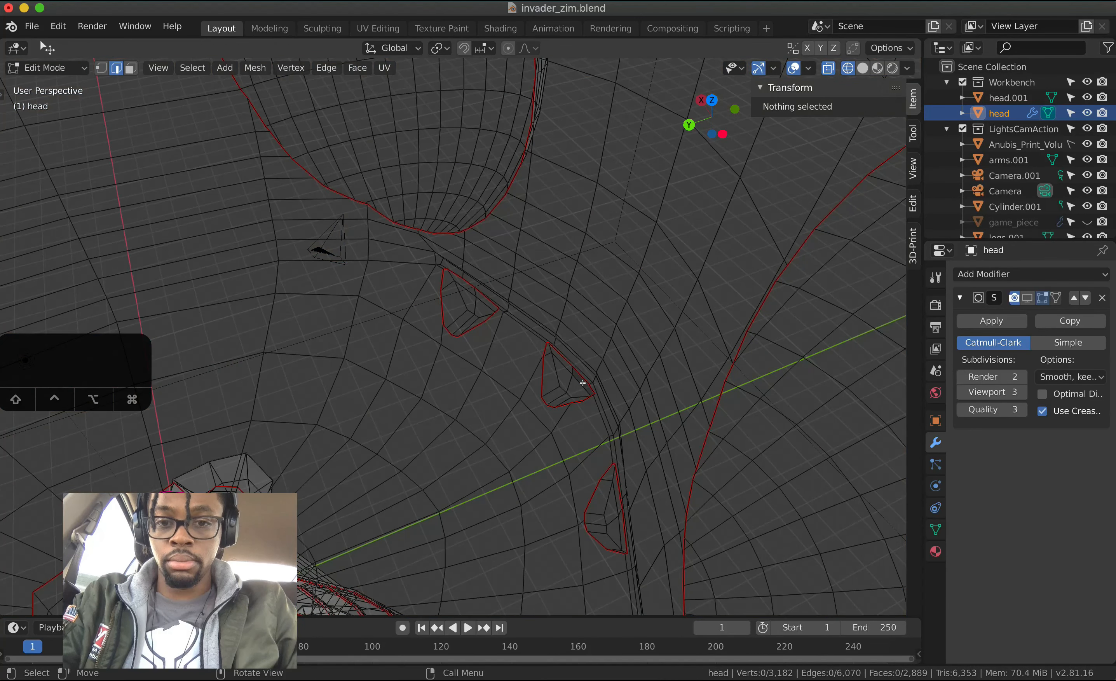
pyautogui.scroll(-4, 582, 382)
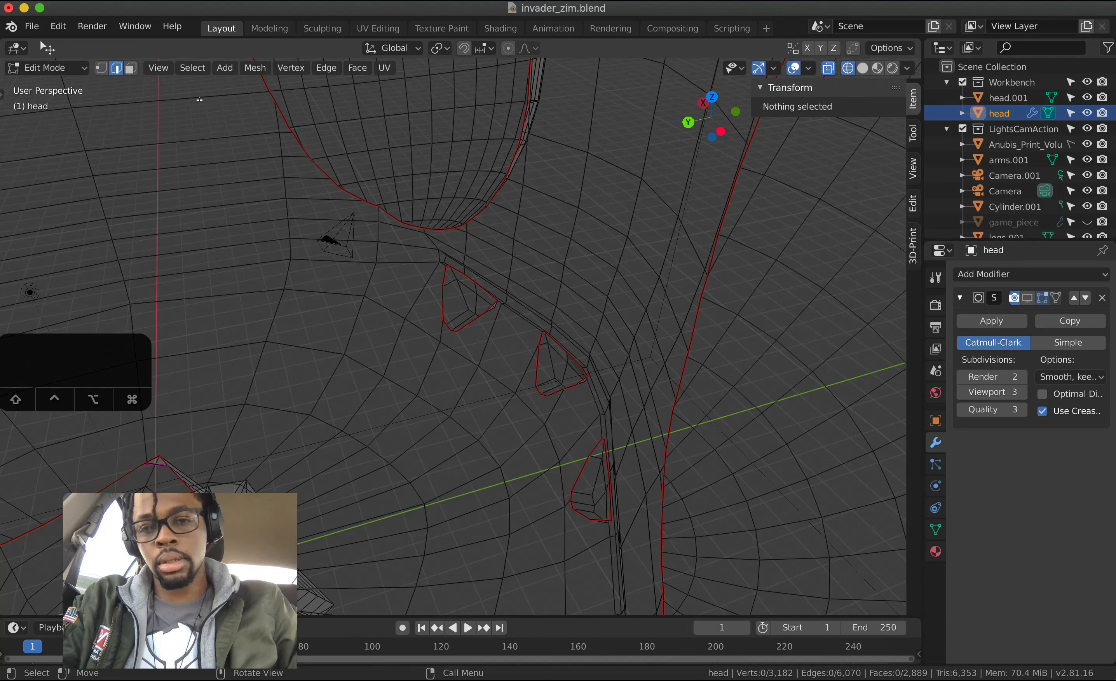
pyautogui.click(191, 68)
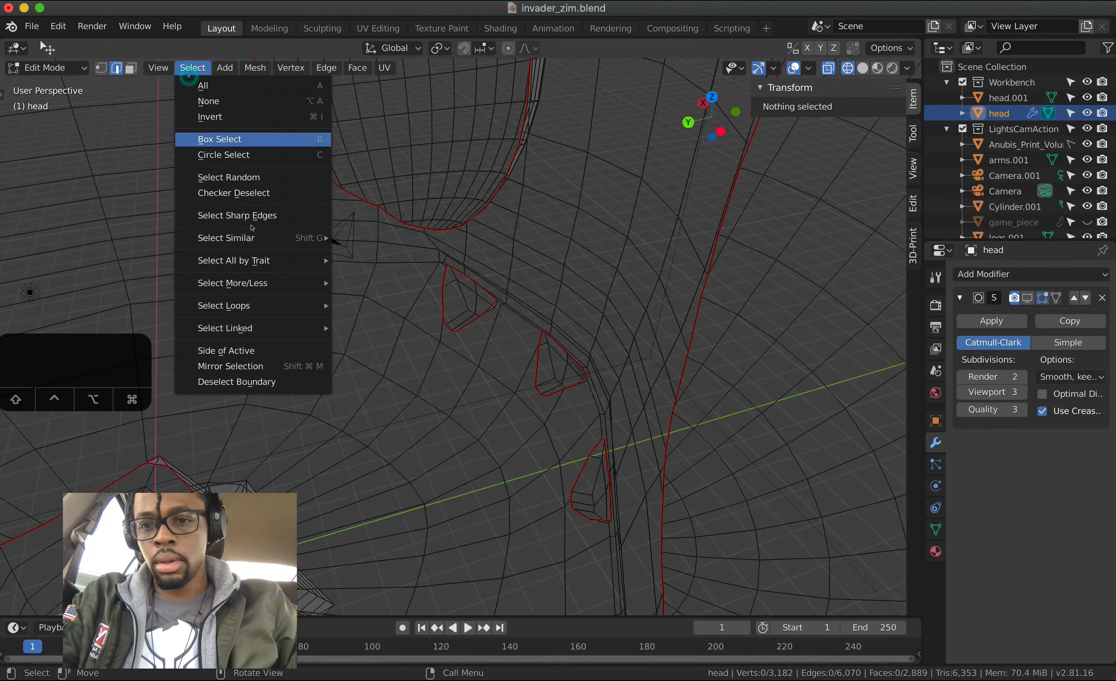
pyautogui.moveTo(259, 304)
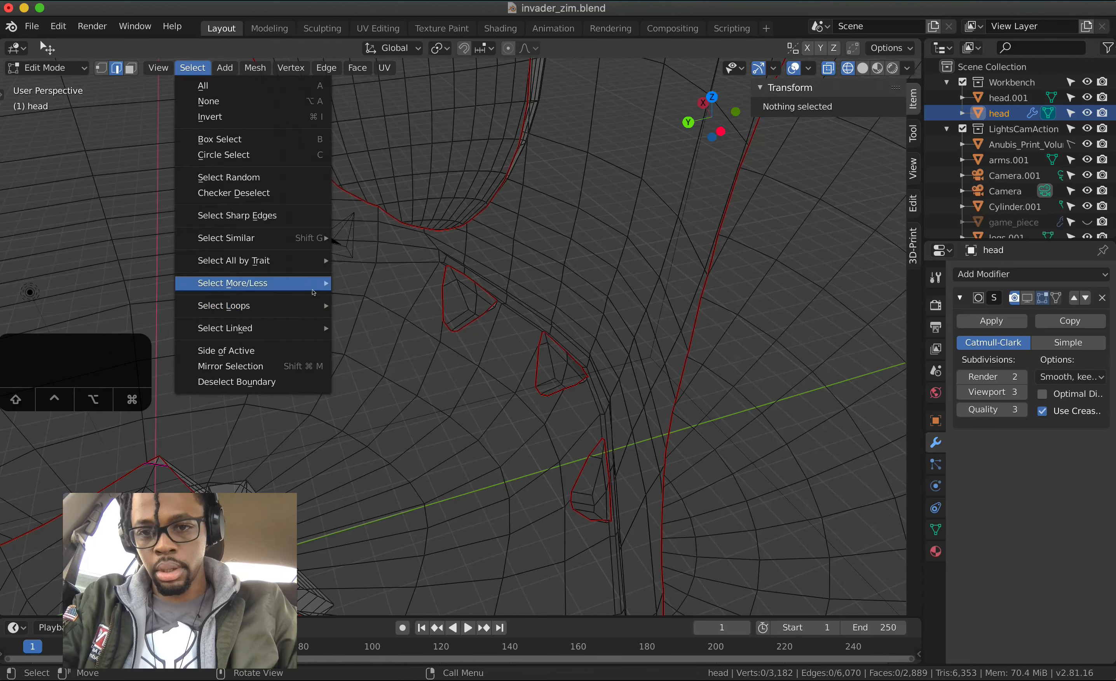
pyautogui.moveTo(300, 255)
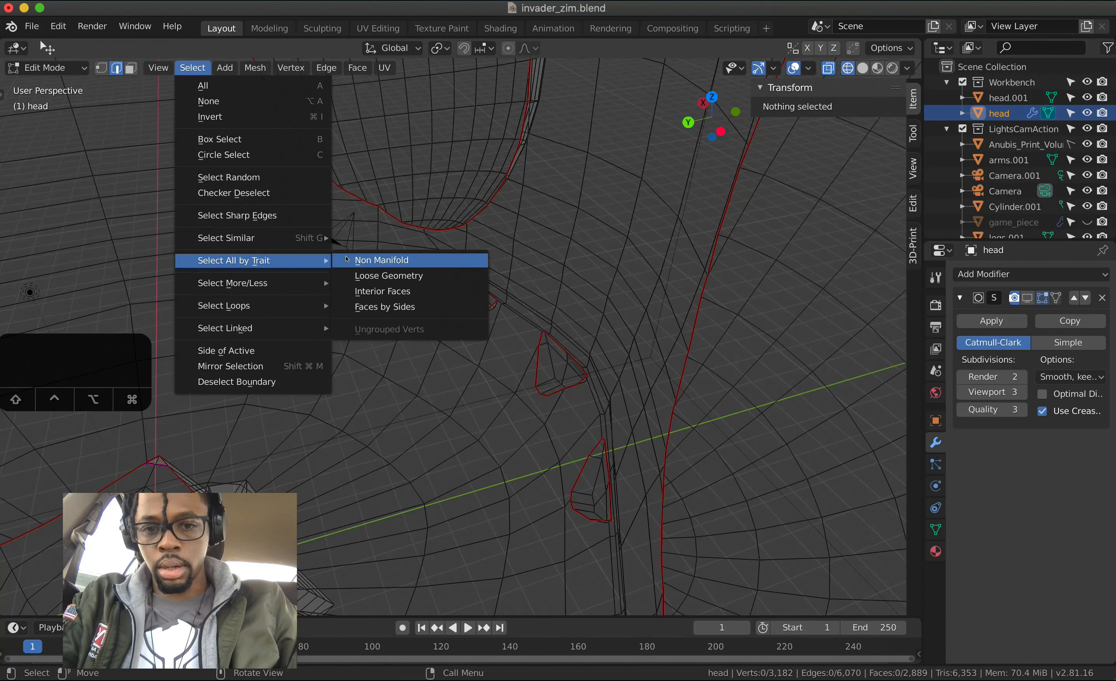
pyautogui.click(366, 260)
# - Fill the selected open edge loop in the upper part of the middle tooth with a face
pyautogui.keyDown('ctrl'); pyautogui.scroll(2, 586, 363); pyautogui.keyUp('ctrl')
pyautogui.keyDown('ctrl'); pyautogui.scroll(5, 587, 363); pyautogui.keyUp('ctrl')
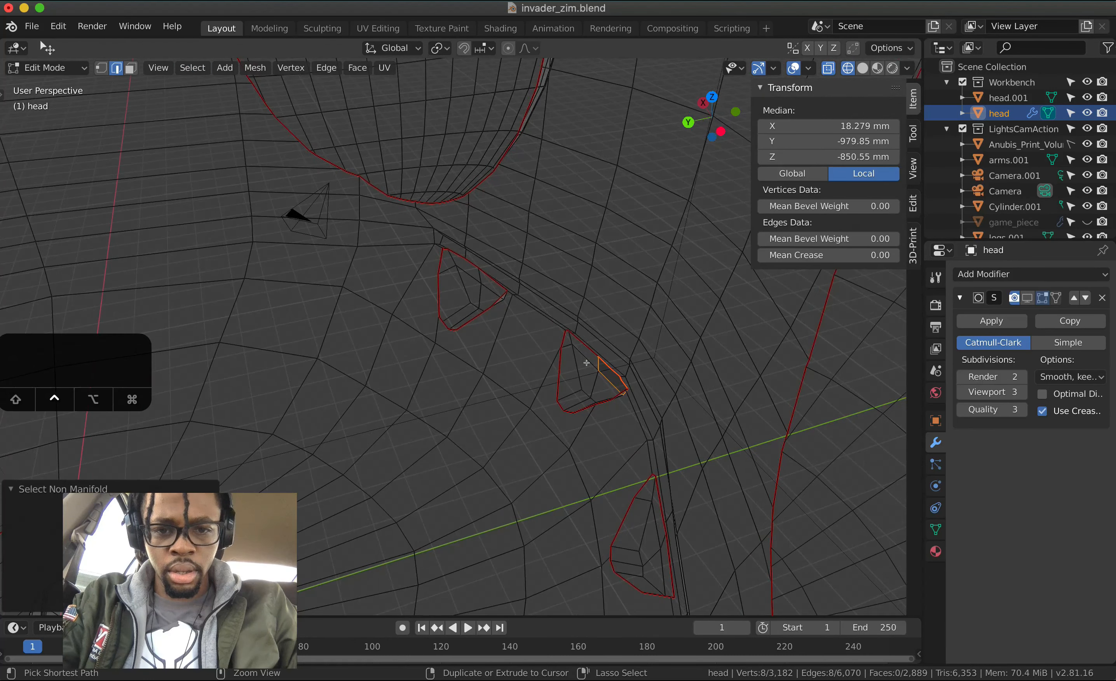
pyautogui.scroll(-4, 586, 363)
pyautogui.hscroll(10, 586, 363)
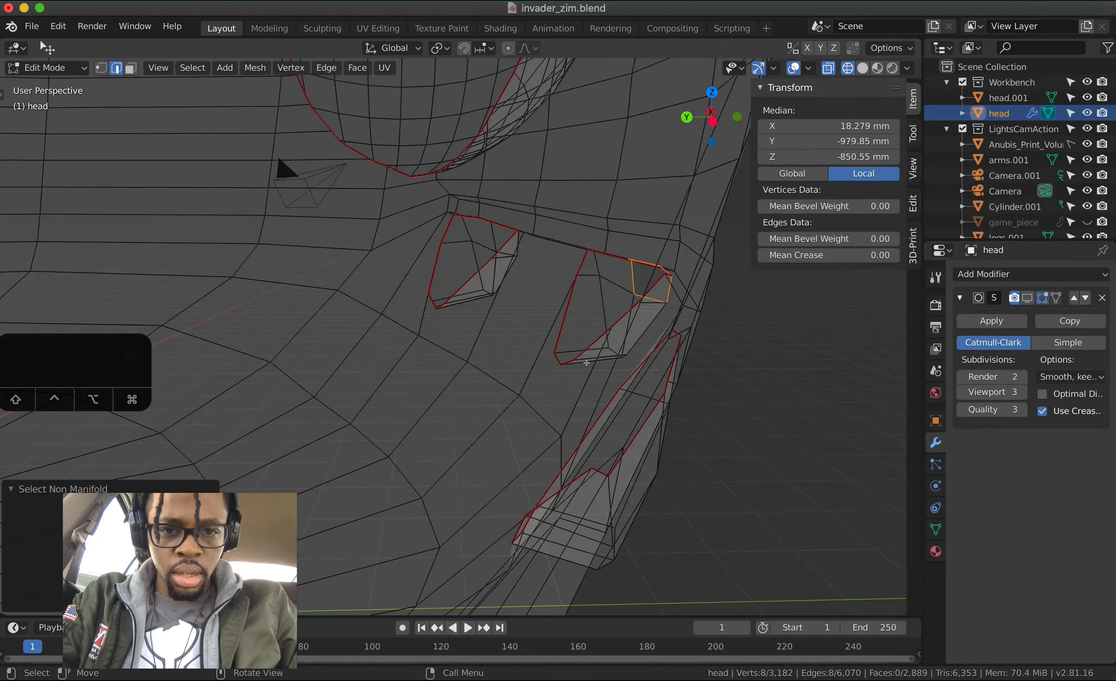
pyautogui.hscroll(-10, 586, 363)
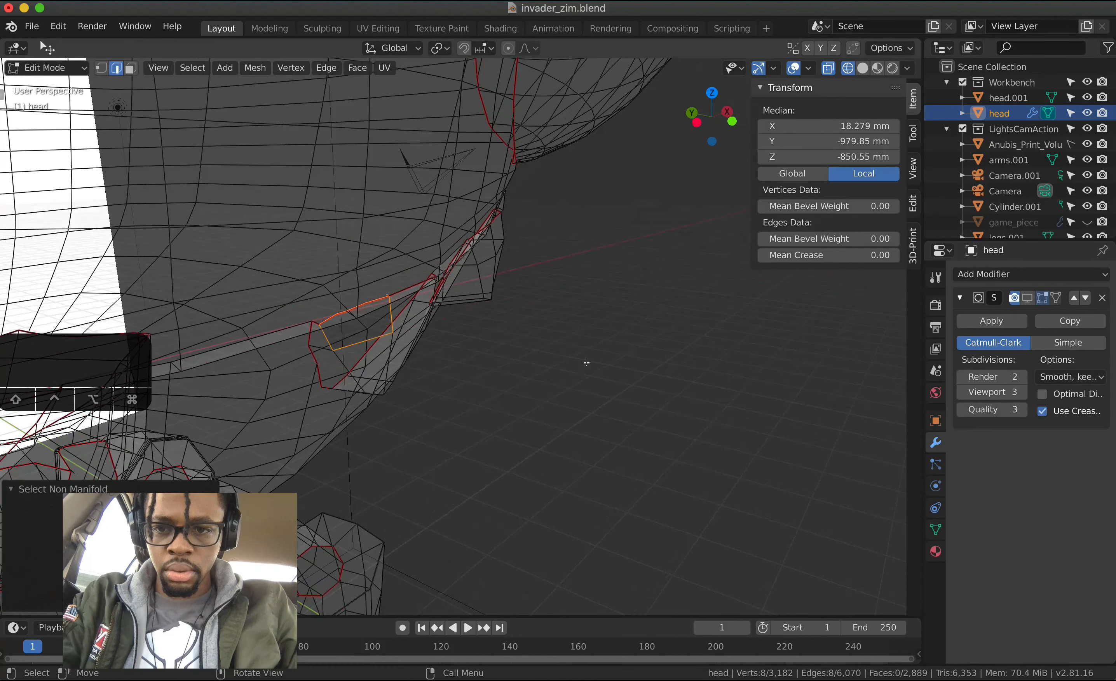
pyautogui.hscroll(8, 586, 363)
pyautogui.scroll(-1, 520, 341)
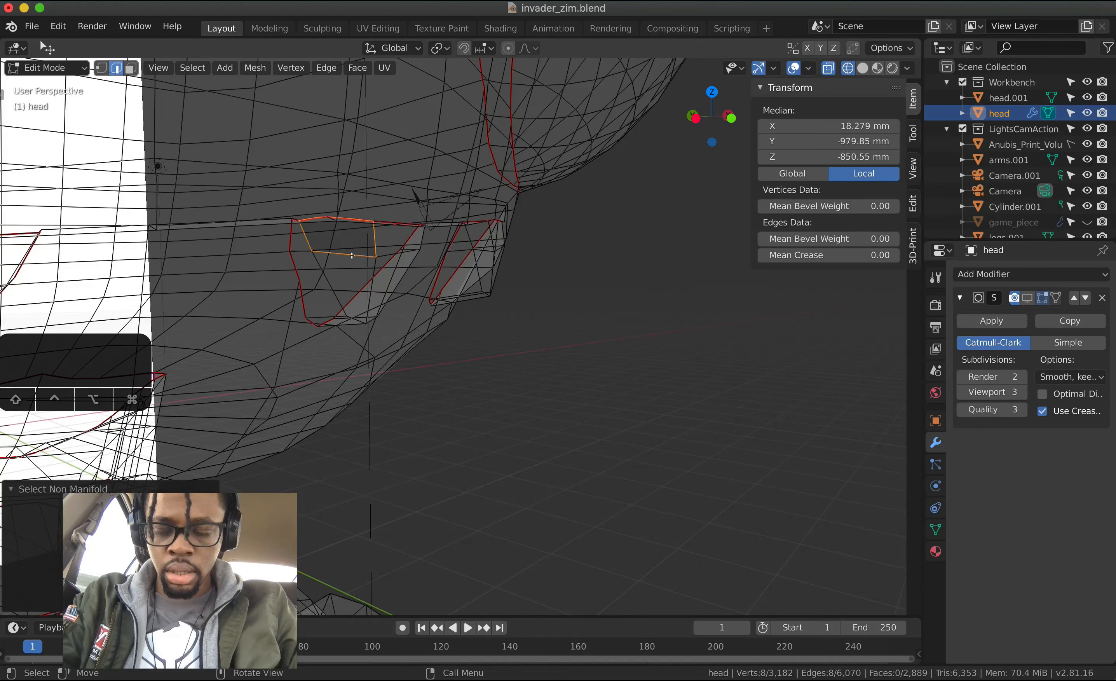
pyautogui.press('f')
pyautogui.scroll(2, 349, 253)
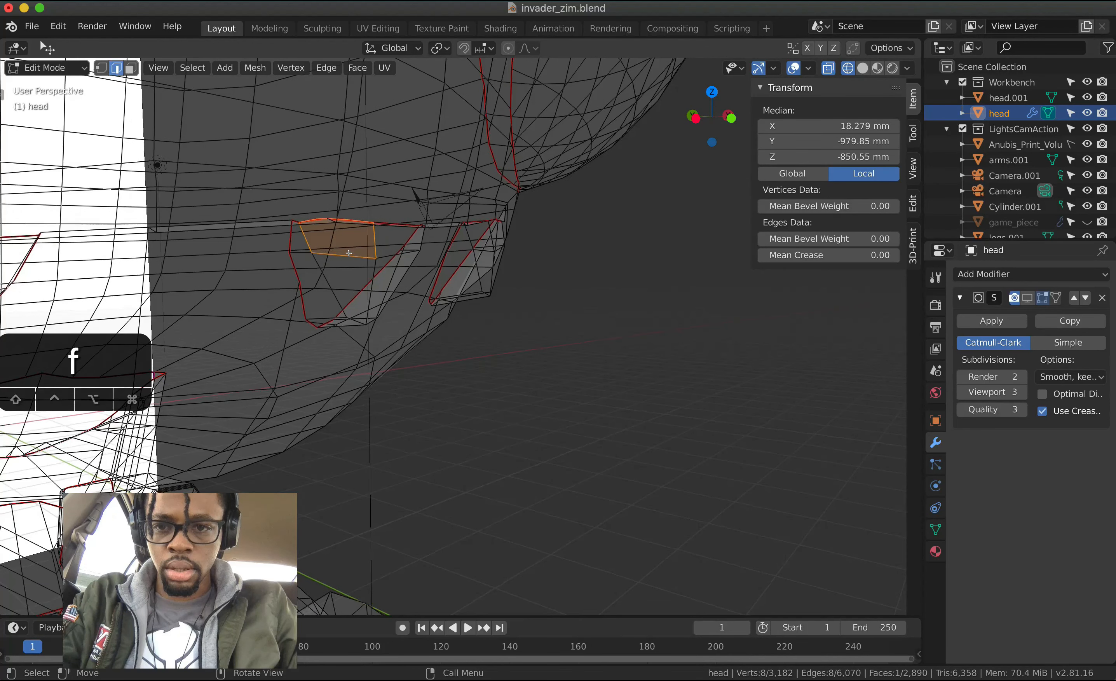
# - Select the mesh's remaining non-manifold geometry from a cleared selection and examine the head from several sides to locate it
pyautogui.hotkey('alt', 'a')
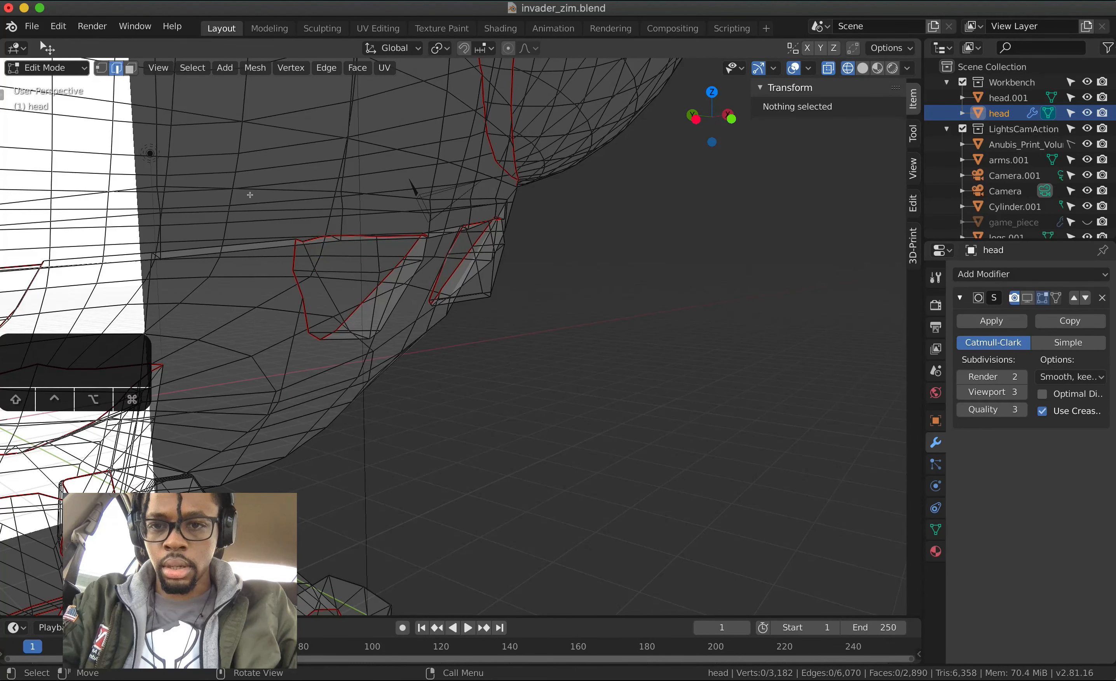
pyautogui.click(191, 68)
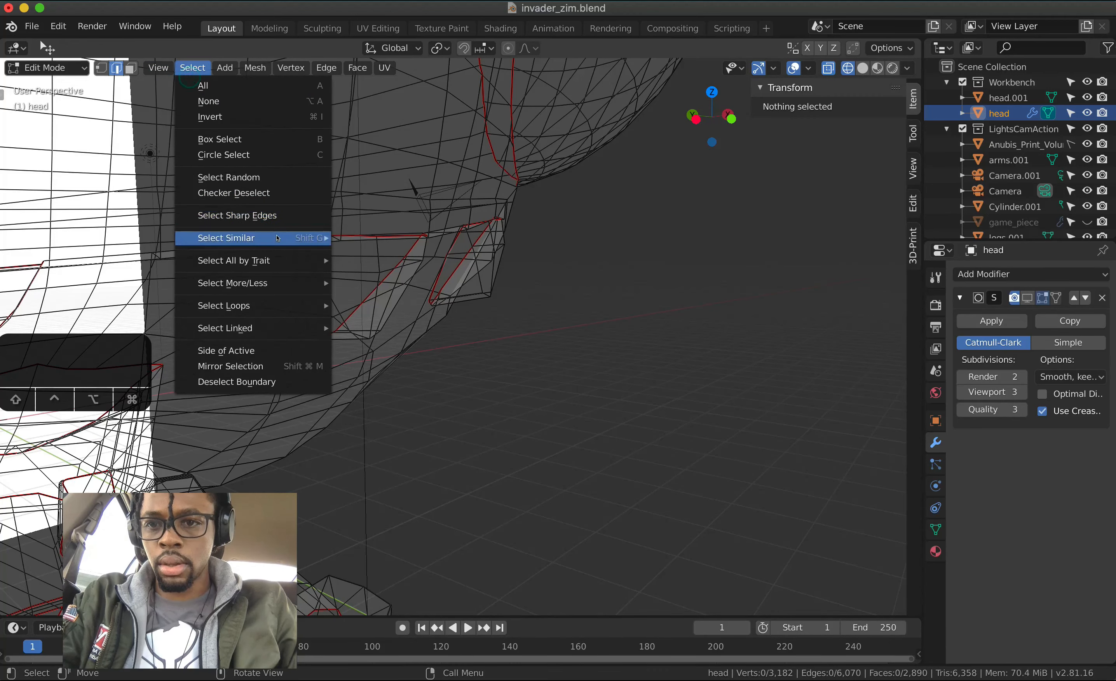
pyautogui.click(356, 259)
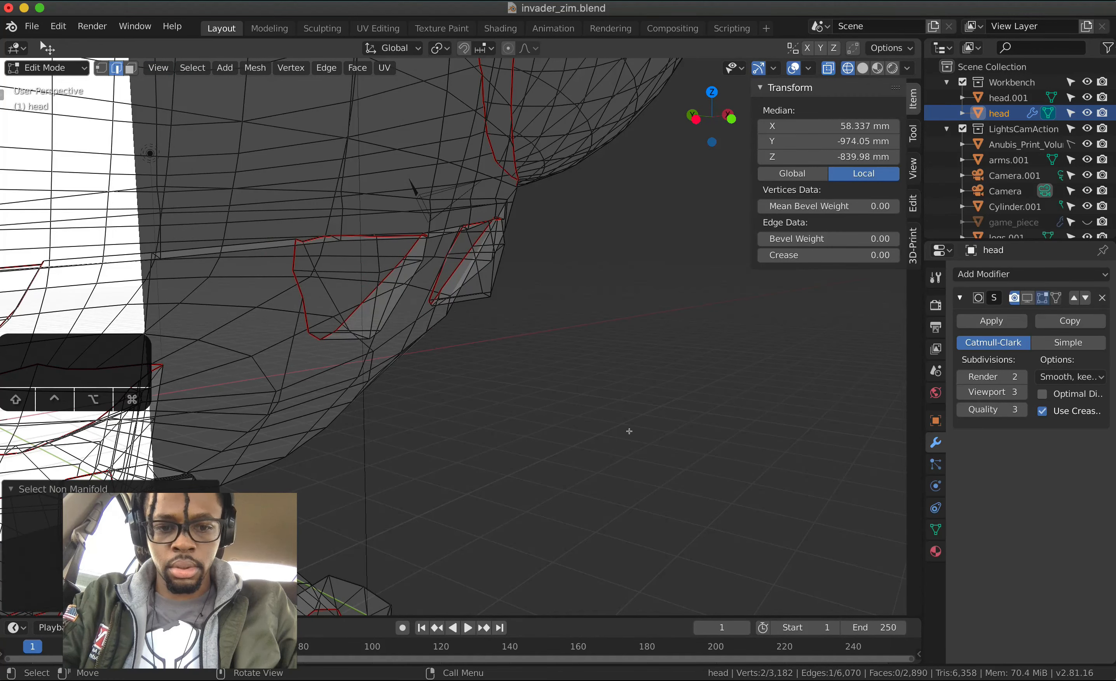
pyautogui.hscroll(10, 631, 432)
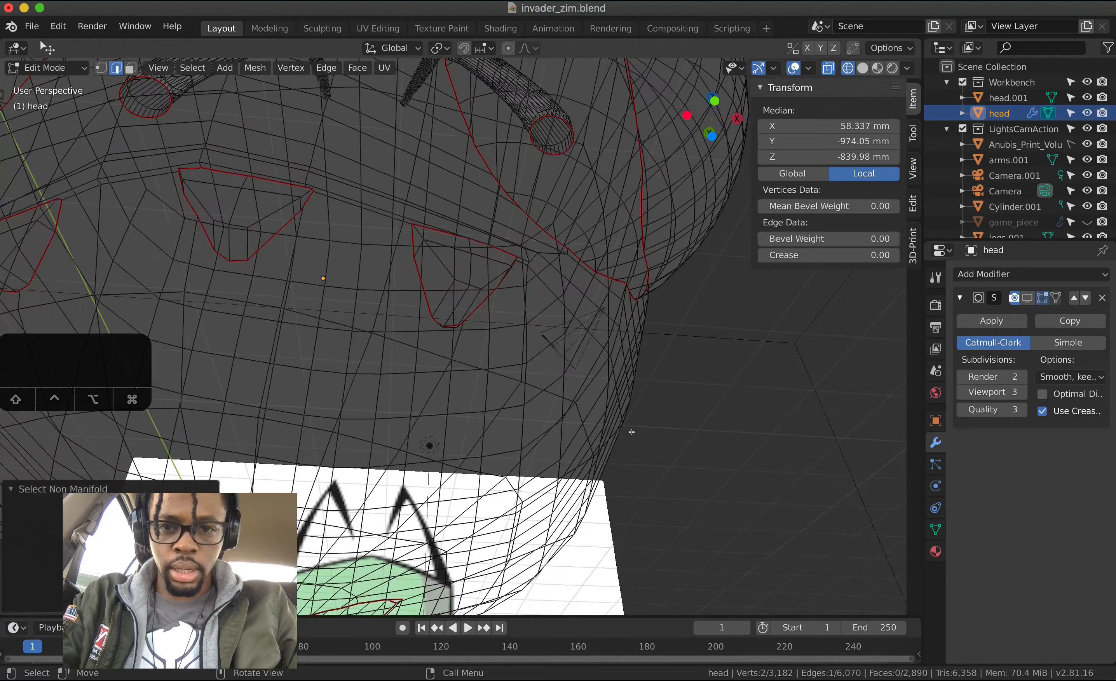
pyautogui.hscroll(5, 631, 432)
pyautogui.scroll(-10, 631, 430)
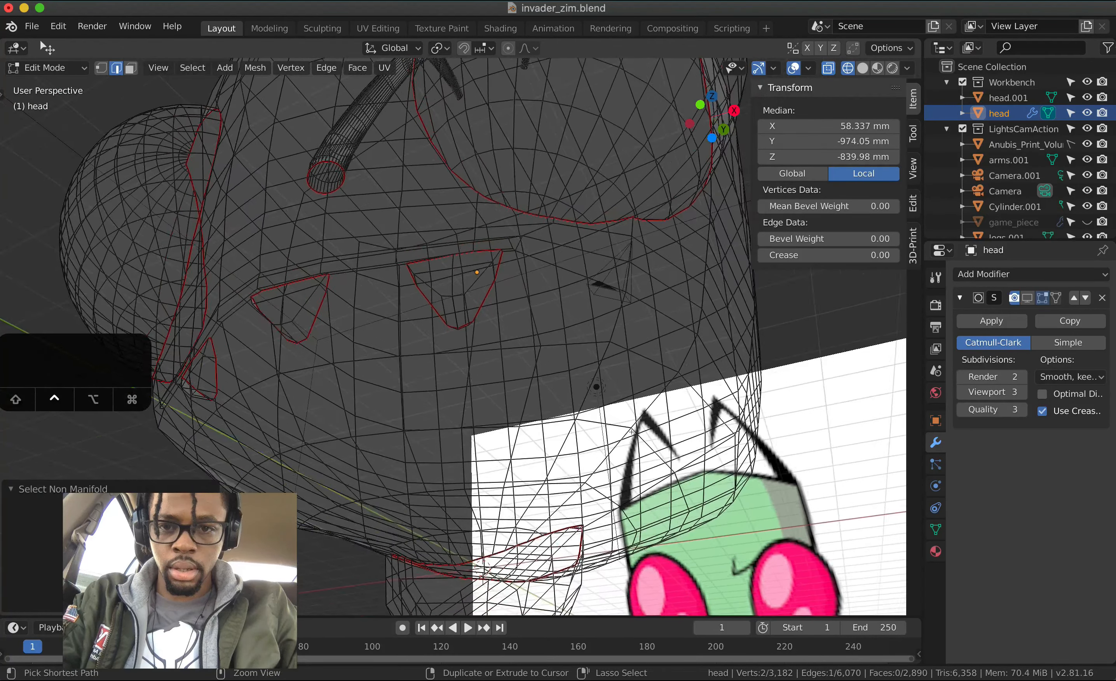
pyautogui.scroll(5, 631, 432)
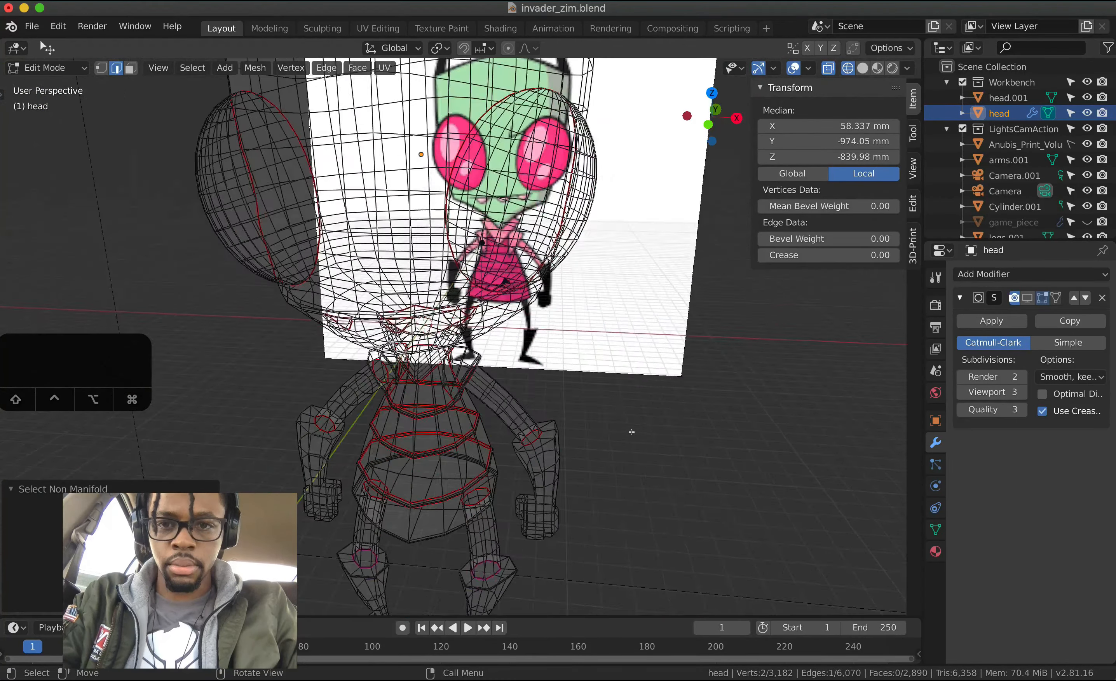
pyautogui.hscroll(-10, 632, 432)
pyautogui.scroll(10, 631, 431)
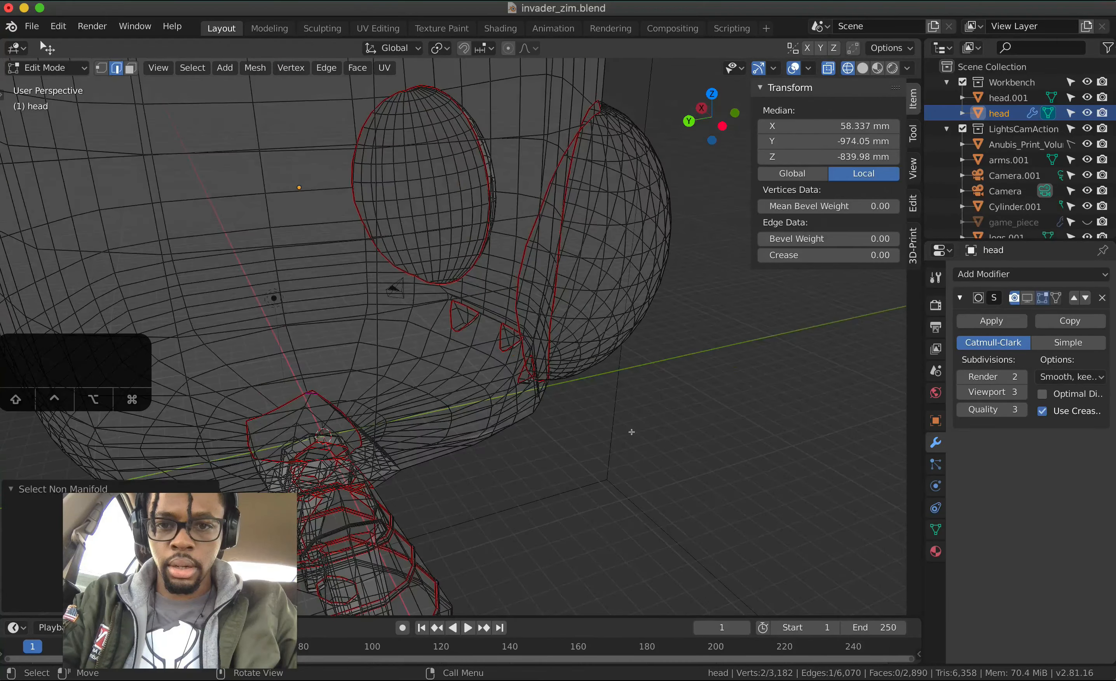
pyautogui.hscroll(10, 632, 431)
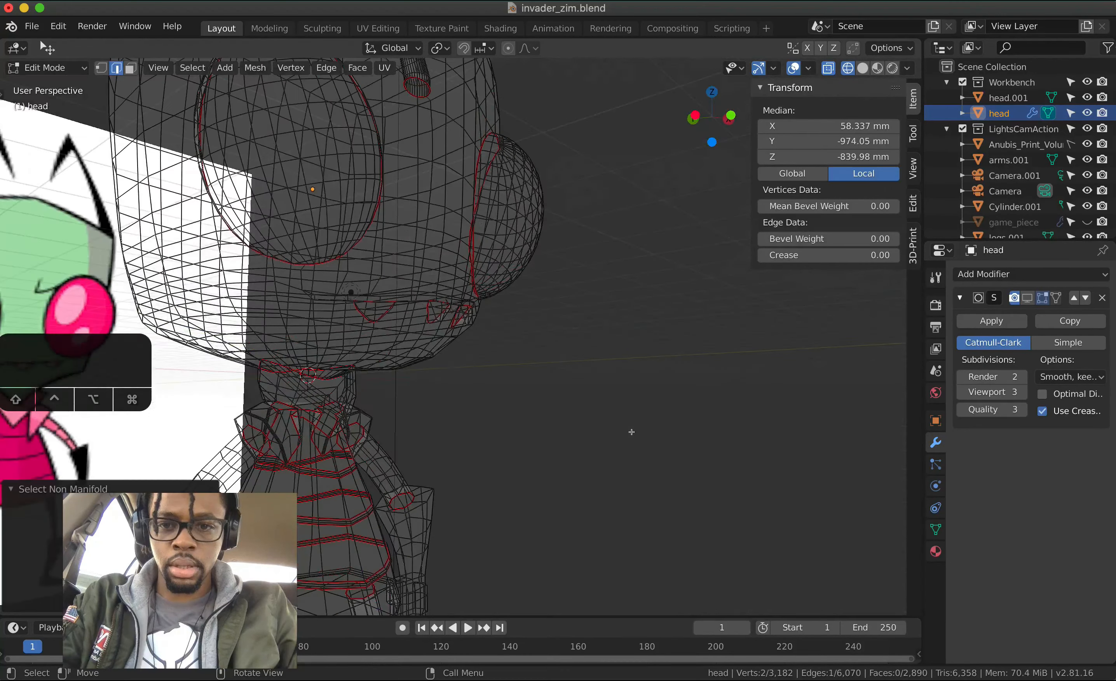
pyautogui.hscroll(5, 631, 431)
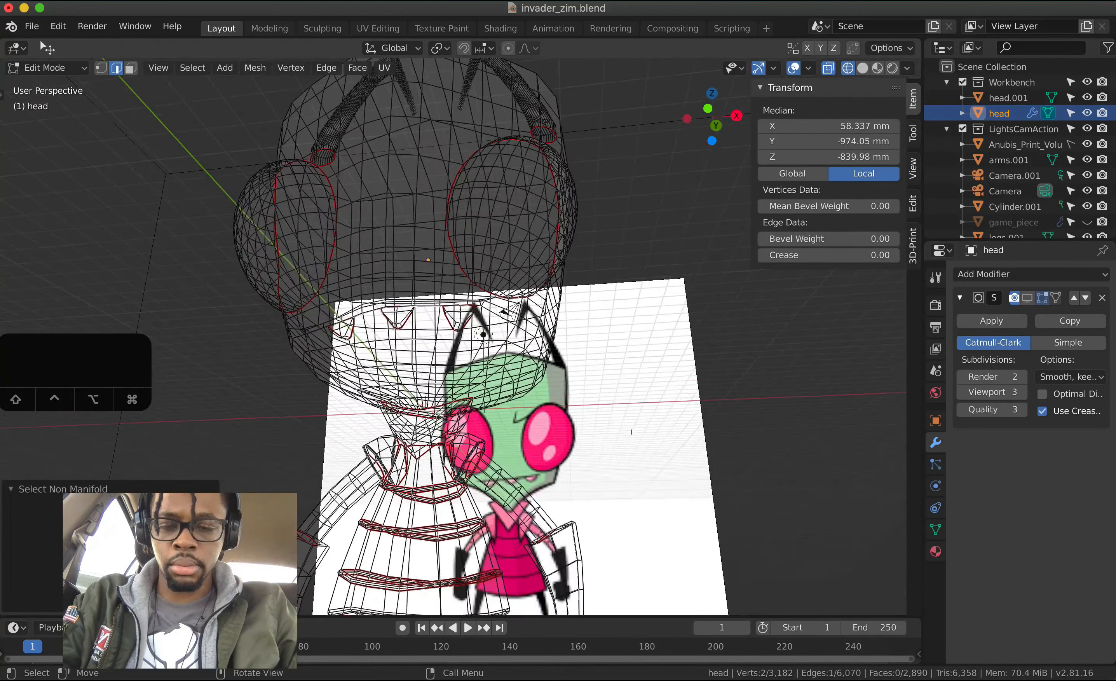
# - Inspect the face and teeth in solid shading from the front and the side
pyautogui.press('z')
pyautogui.press('5')
pyautogui.press('4')
pyautogui.press('z')
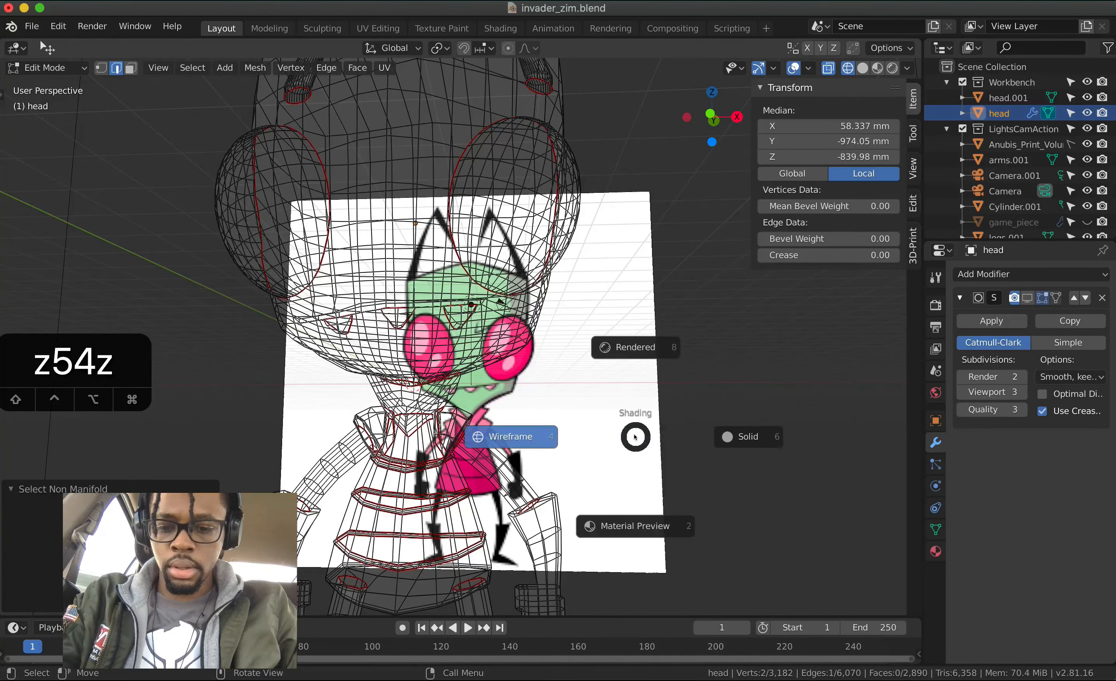
pyautogui.press('6')
pyautogui.scroll(10, 463, 331)
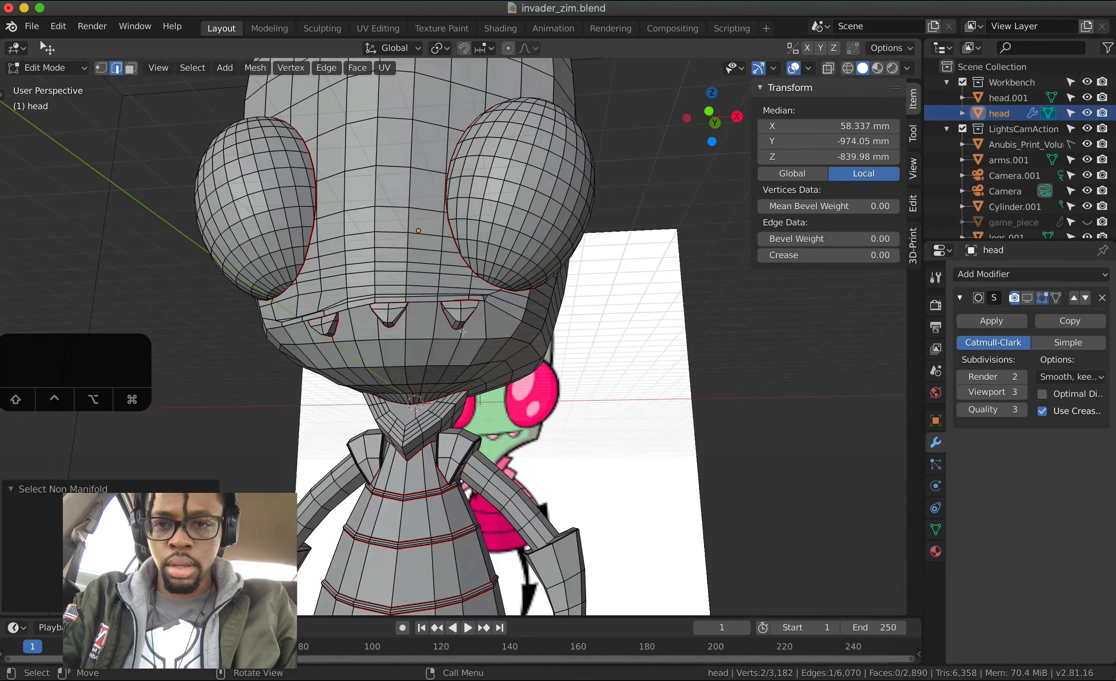
pyautogui.hscroll(-10, 462, 331)
pyautogui.scroll(5, 463, 332)
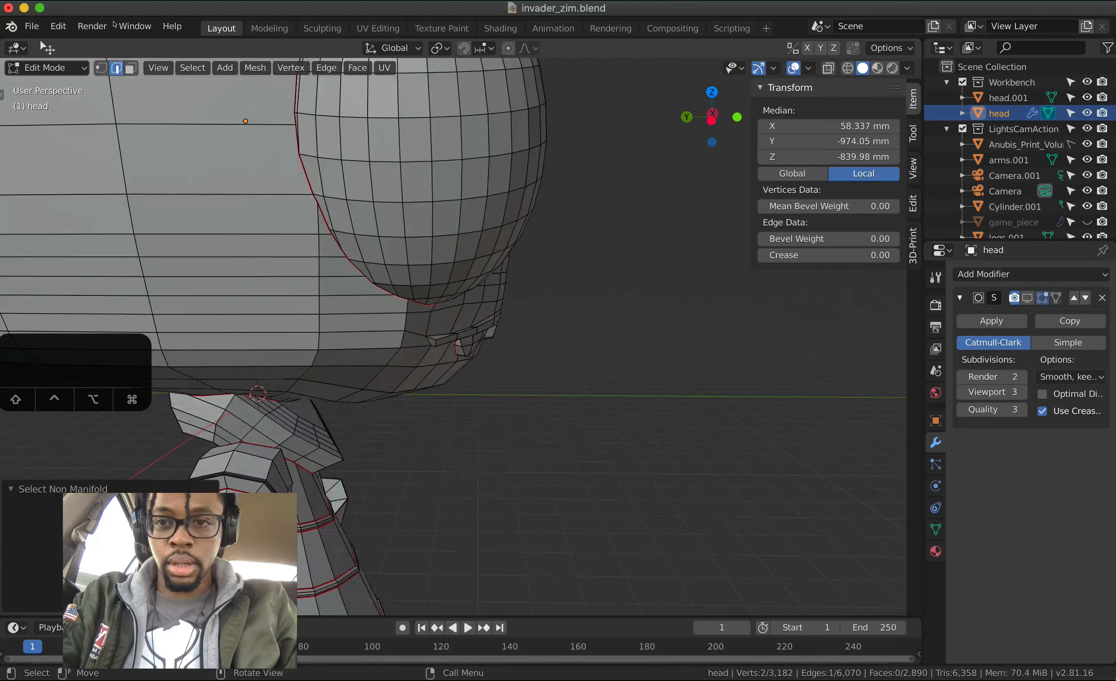
# - In wireframe vertex mode, delete the stray vertex near the positive-X end of the middle tooth's upper rim
pyautogui.click(102, 68)
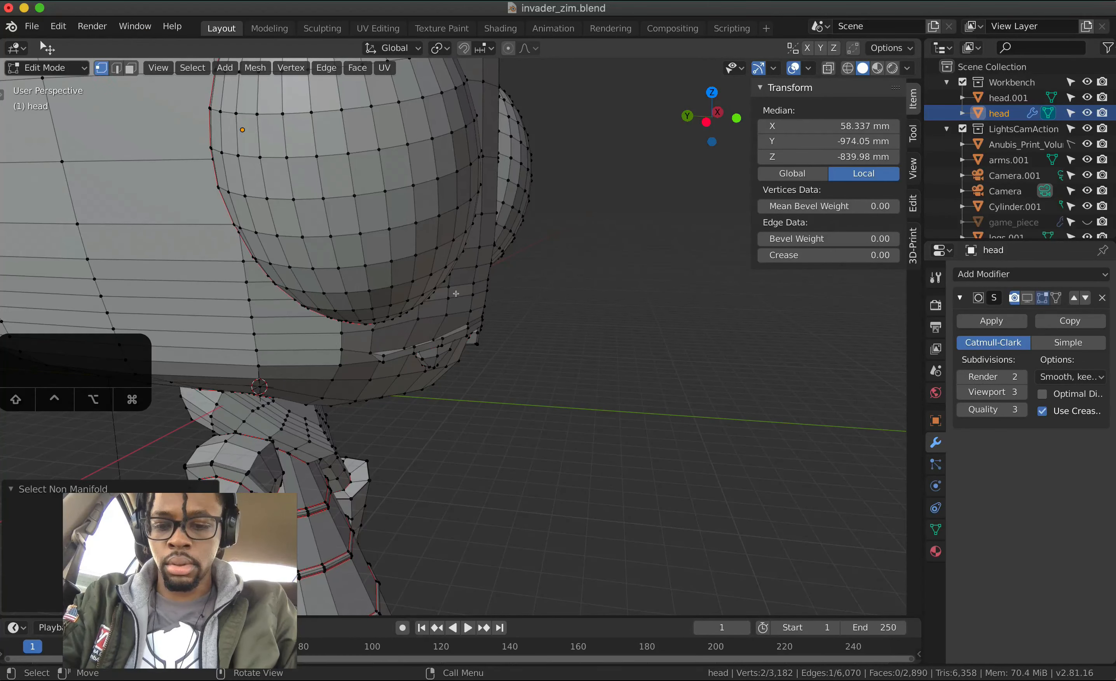
pyautogui.press('z')
pyautogui.press('4')
pyautogui.hscroll(-3, 456, 321)
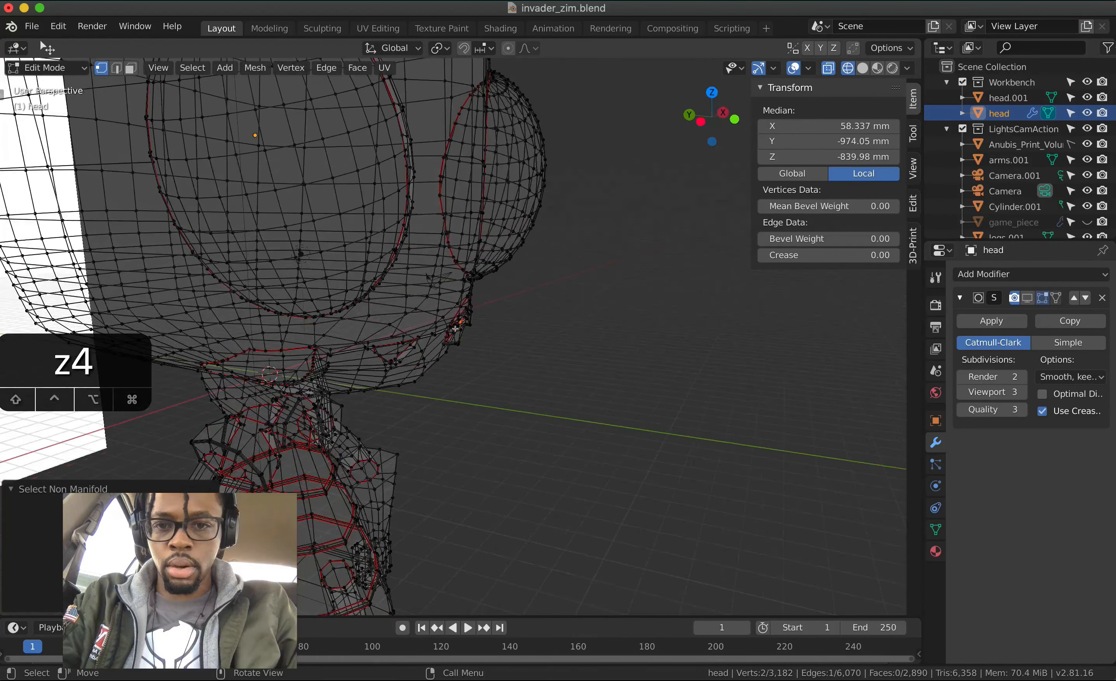
pyautogui.keyDown('ctrl'); pyautogui.scroll(10, 455, 328); pyautogui.keyUp('ctrl')
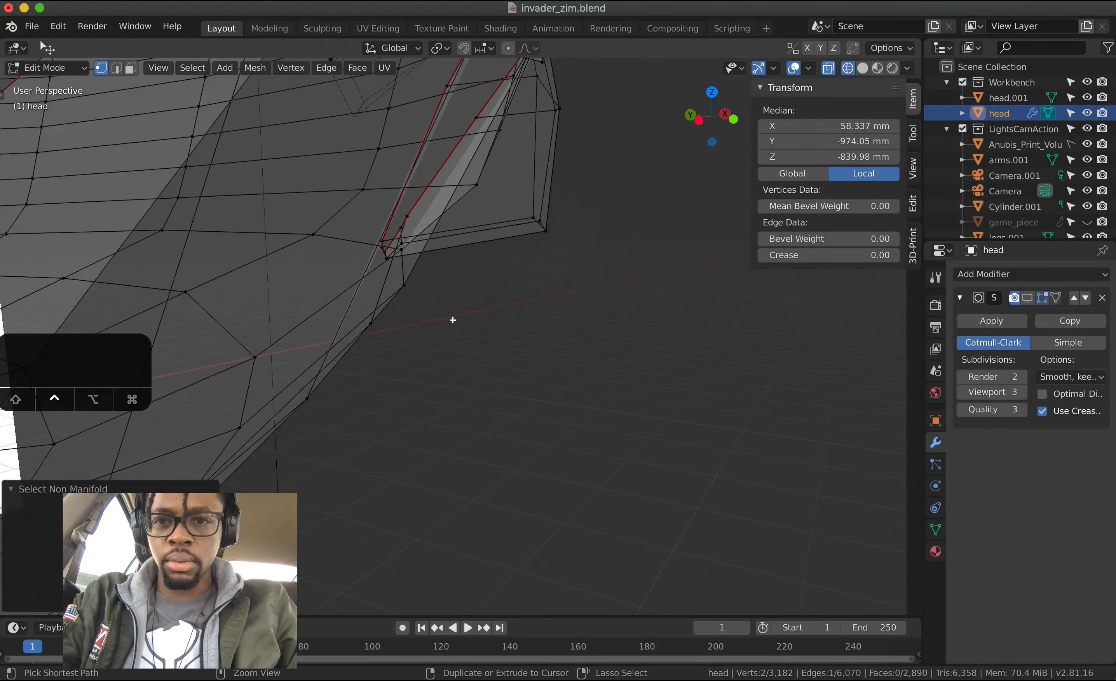
pyautogui.keyDown('ctrl'); pyautogui.scroll(-10, 452, 320); pyautogui.keyUp('ctrl')
pyautogui.scroll(5, 452, 320)
pyautogui.scroll(-3, 453, 320)
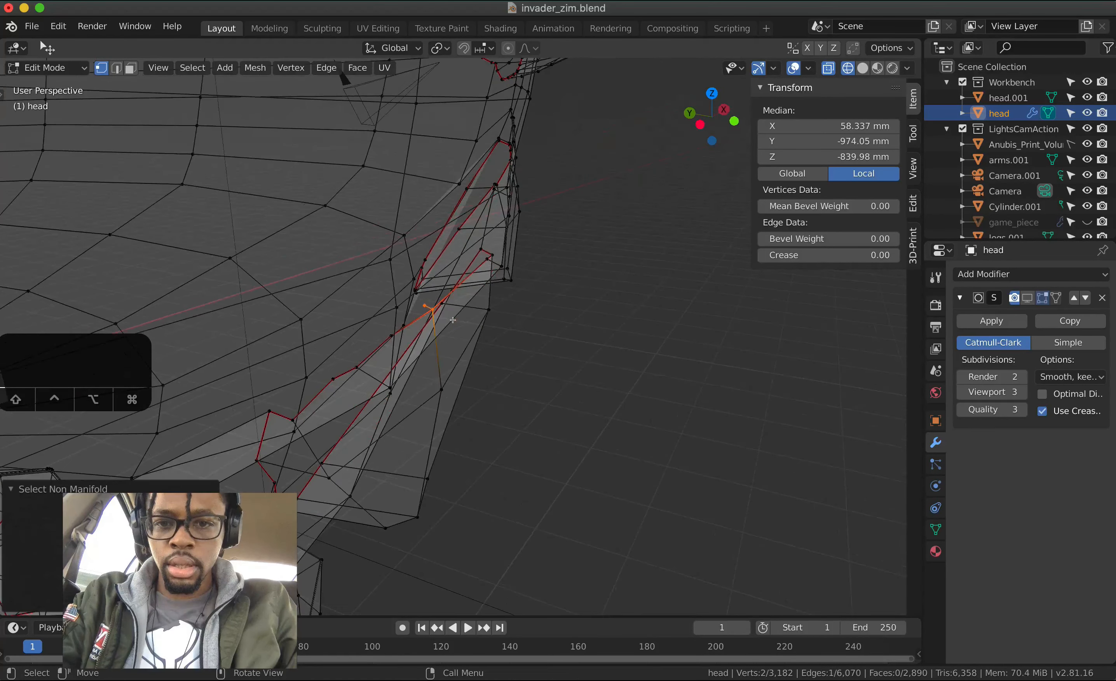
pyautogui.hscroll(-1, 453, 320)
pyautogui.scroll(-3, 424, 302)
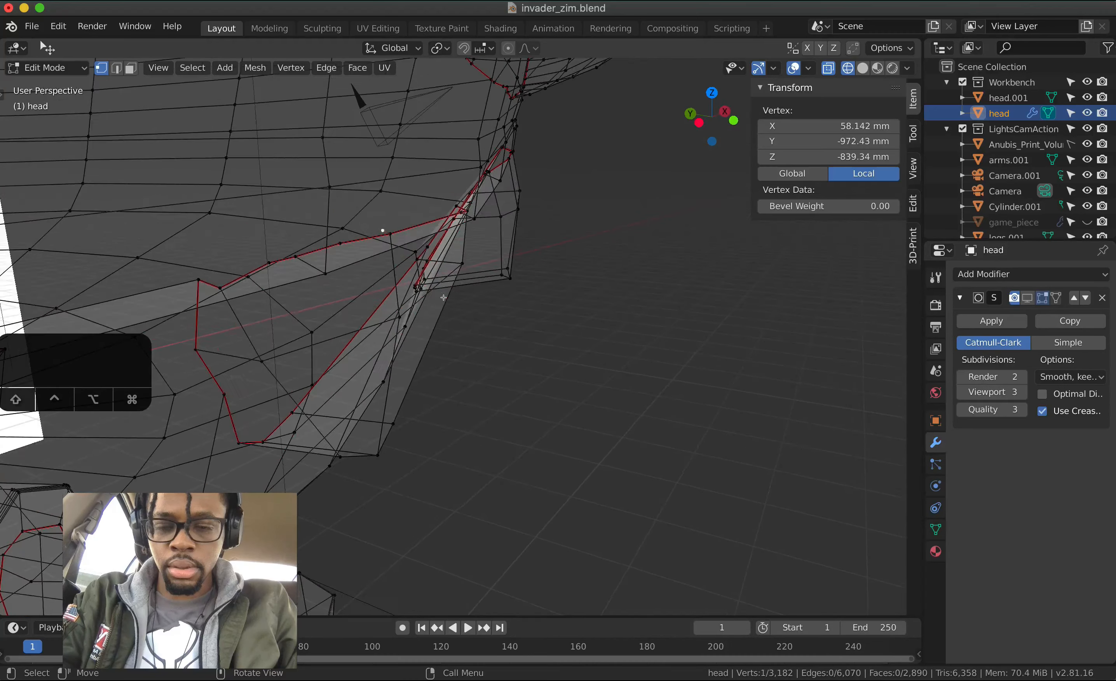
pyautogui.press('x')
pyautogui.press('v')
pyautogui.scroll(-10, 443, 297)
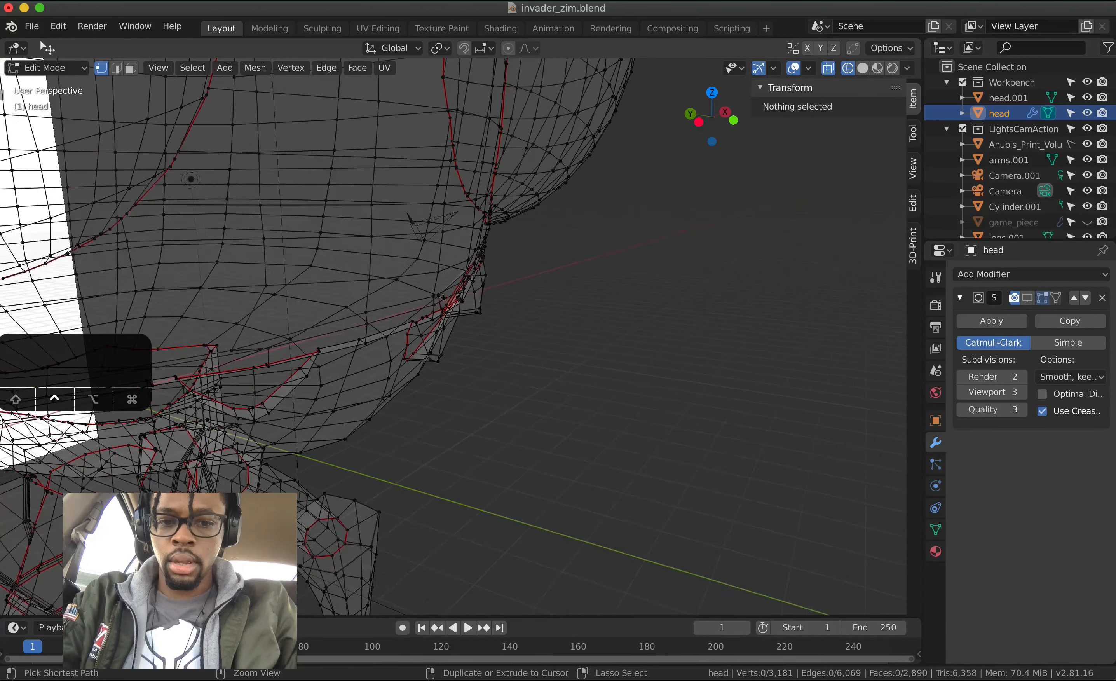
# - Clear the selection, rerun the non-manifold selection on the head mesh and examine the whole character for remaining problems
pyautogui.press('a')
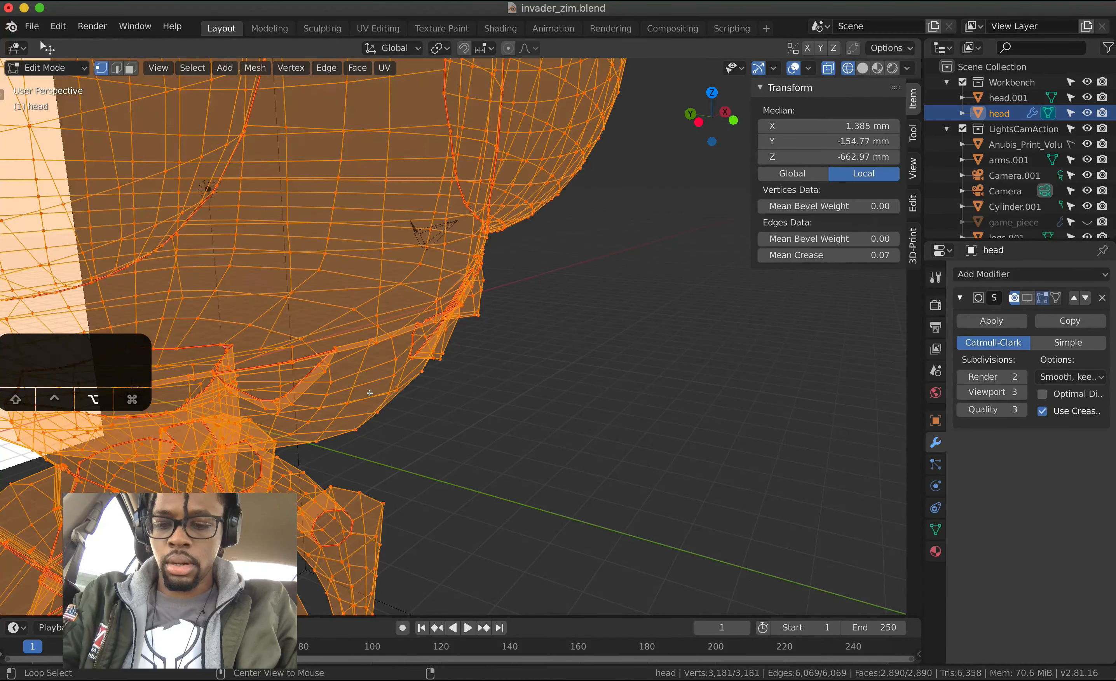
pyautogui.hotkey('alt', 'a')
pyautogui.click(182, 68)
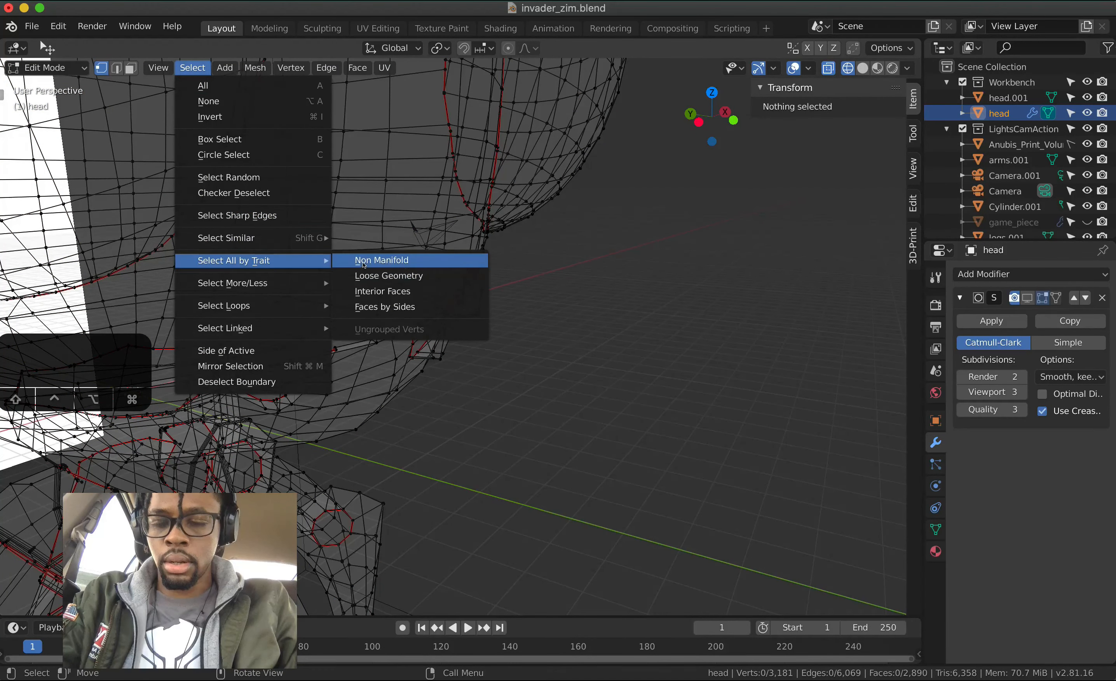
pyautogui.click(364, 261)
pyautogui.scroll(-3, 429, 294)
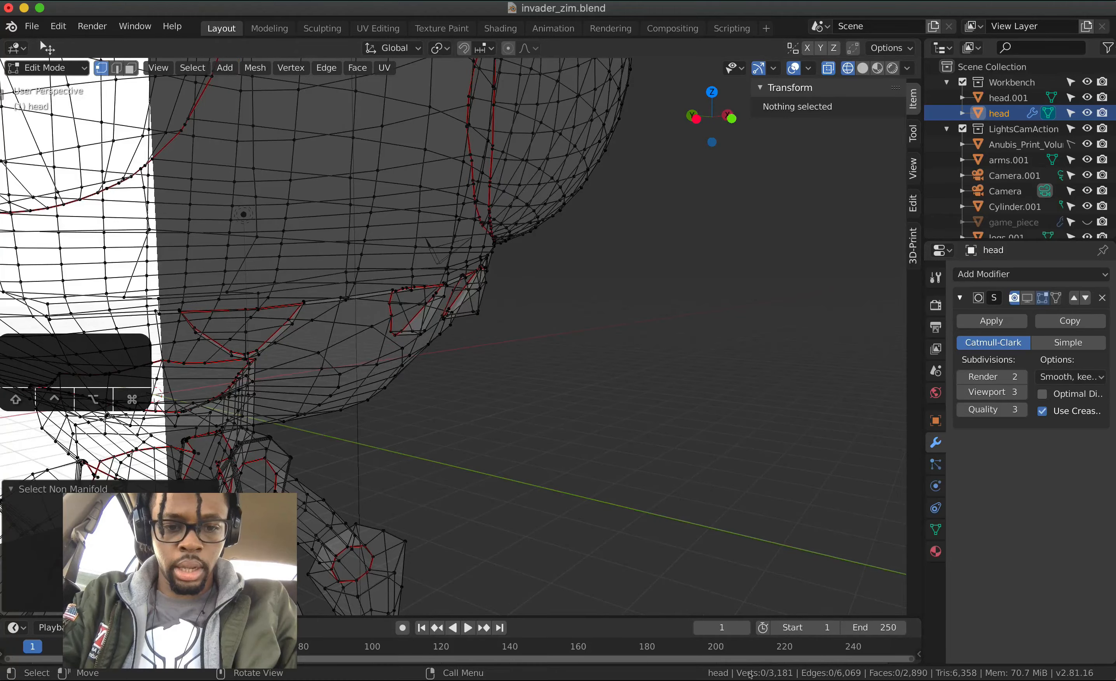
pyautogui.keyDown('ctrl'); pyautogui.scroll(-1, 645, 532); pyautogui.keyUp('ctrl')
pyautogui.keyDown('ctrl'); pyautogui.scroll(-8, 644, 531); pyautogui.keyUp('ctrl')
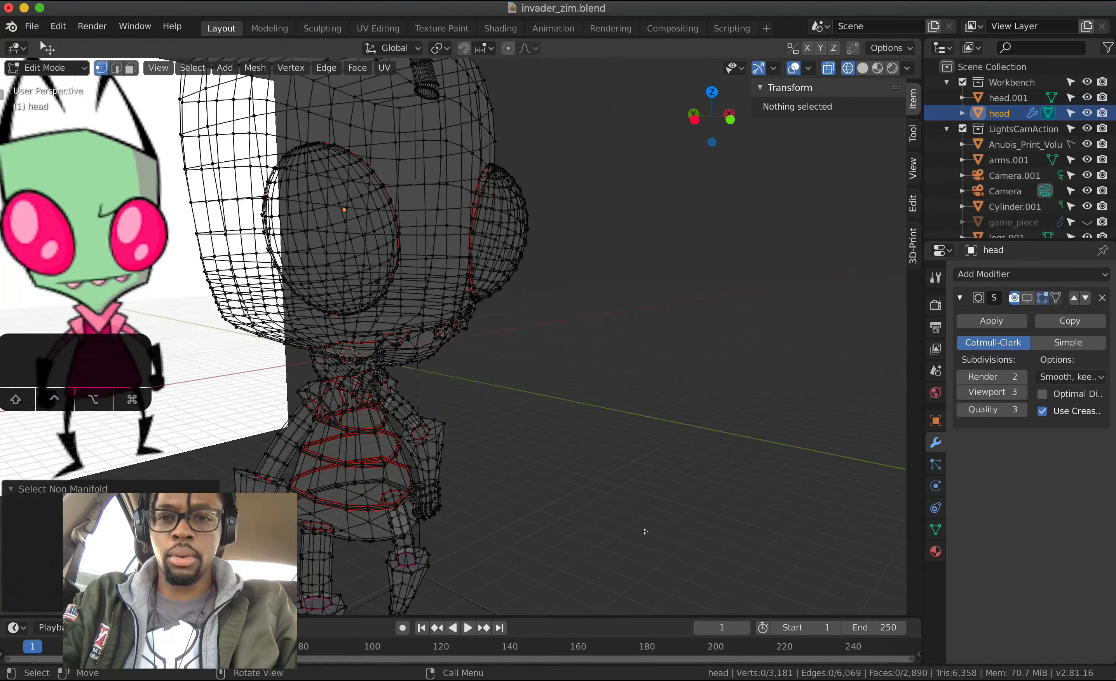
pyautogui.hscroll(8, 645, 532)
pyautogui.scroll(-5, 644, 531)
pyautogui.scroll(10, 645, 532)
pyautogui.hscroll(-4, 645, 531)
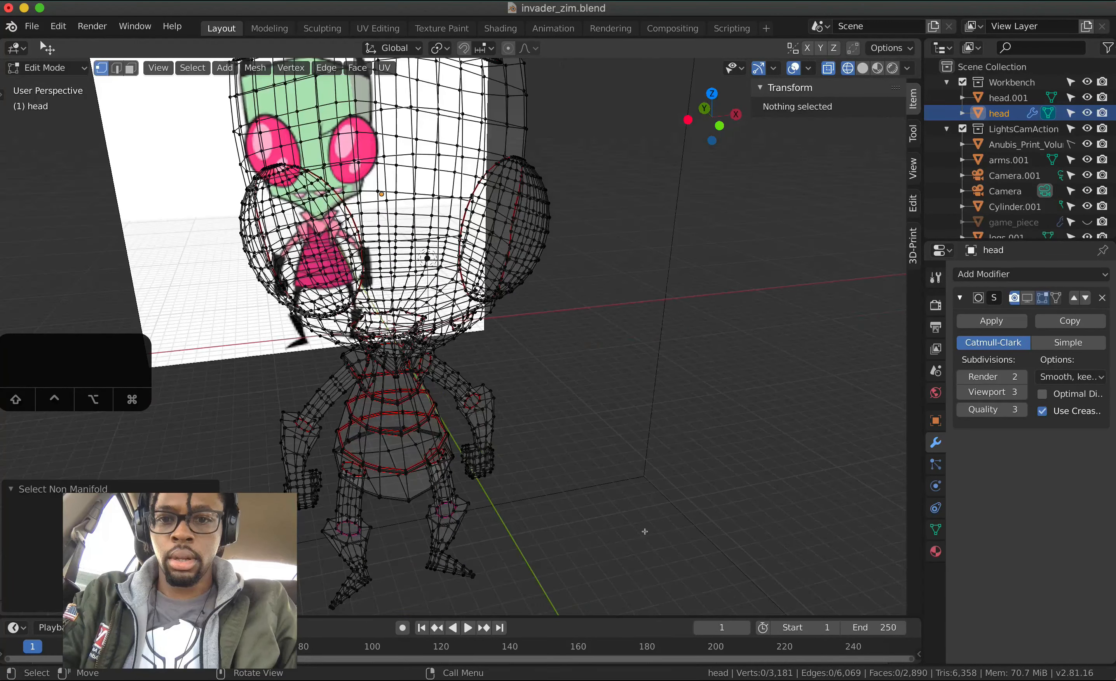
pyautogui.hscroll(6, 645, 532)
pyautogui.hscroll(-2, 645, 531)
# - Save the file and show the character from the front in solid shading
pyautogui.press('super+s')
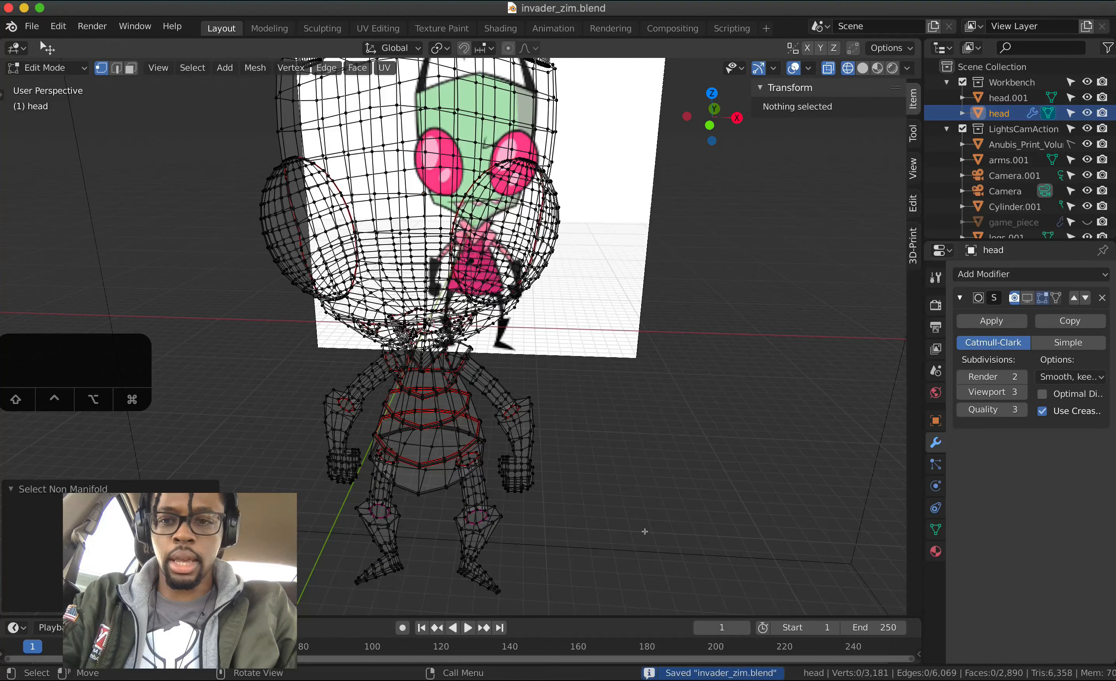
pyautogui.press('1')
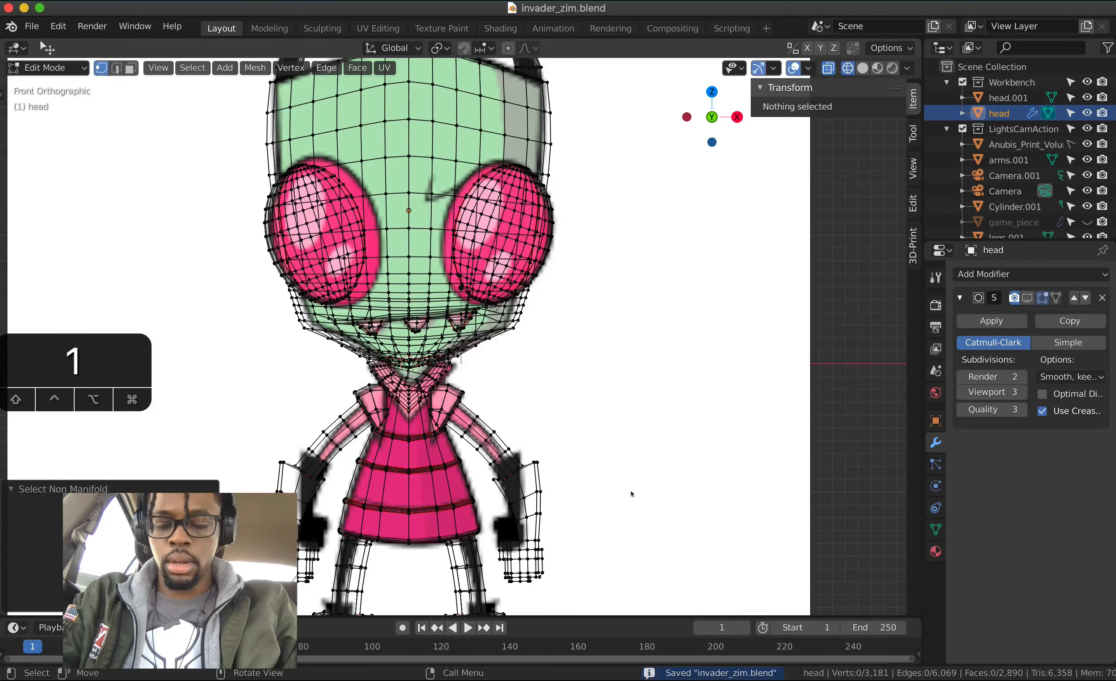
pyautogui.press('z')
pyautogui.click(745, 493)
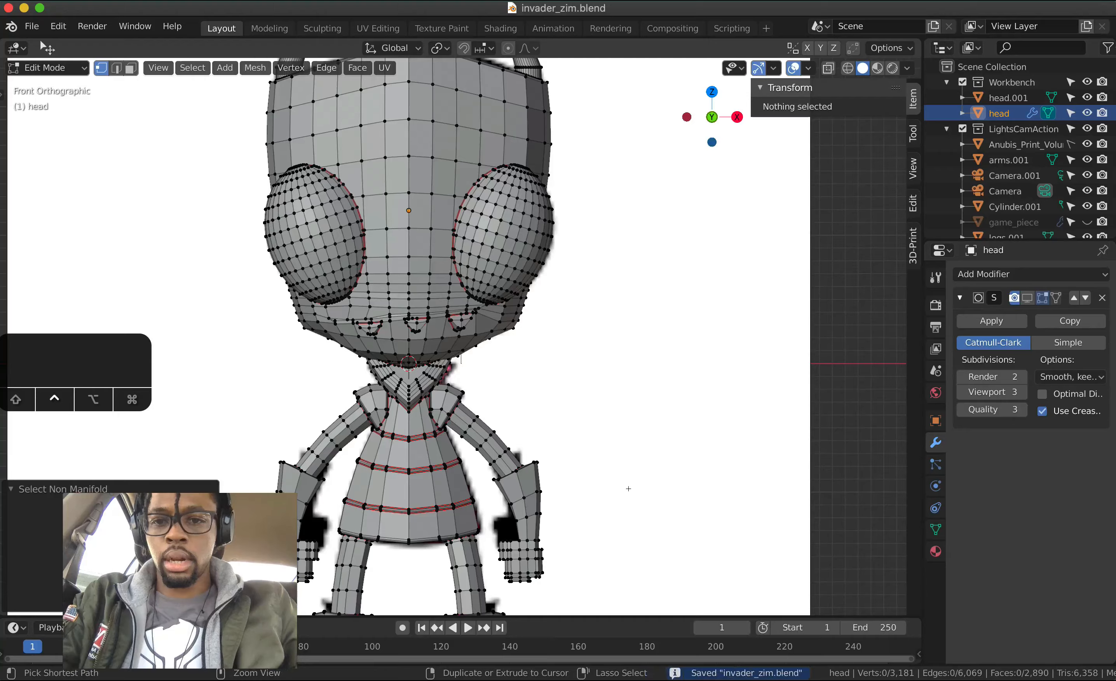
# - In face mode, select the entire positive-X-side antenna and scale it uniformly by 1.2
pyautogui.click(130, 67)
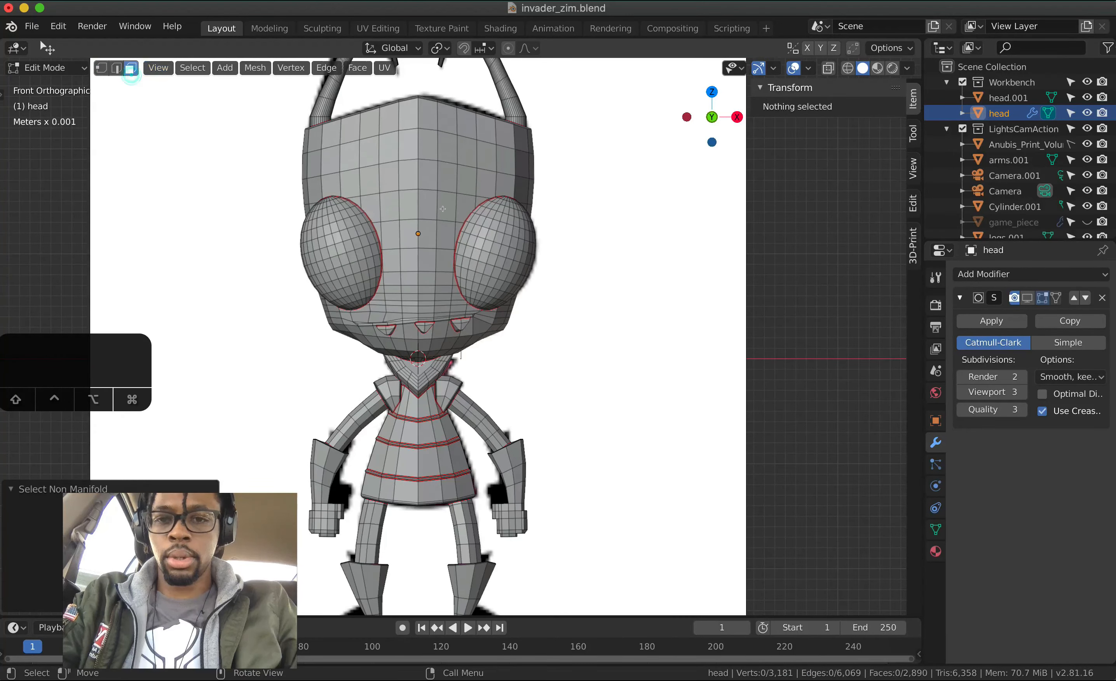
pyautogui.moveTo(320, 183)
pyautogui.mouseDown(button='middle')
pyautogui.moveTo(443, 209)
pyautogui.moveTo(428, 252)
pyautogui.moveTo(362, 234)
pyautogui.moveTo(337, 197)
pyautogui.mouseUp(button='middle')
pyautogui.moveTo(443, 209); pyautogui.dragTo(558, 233, button='middle')
pyautogui.click(539, 237)
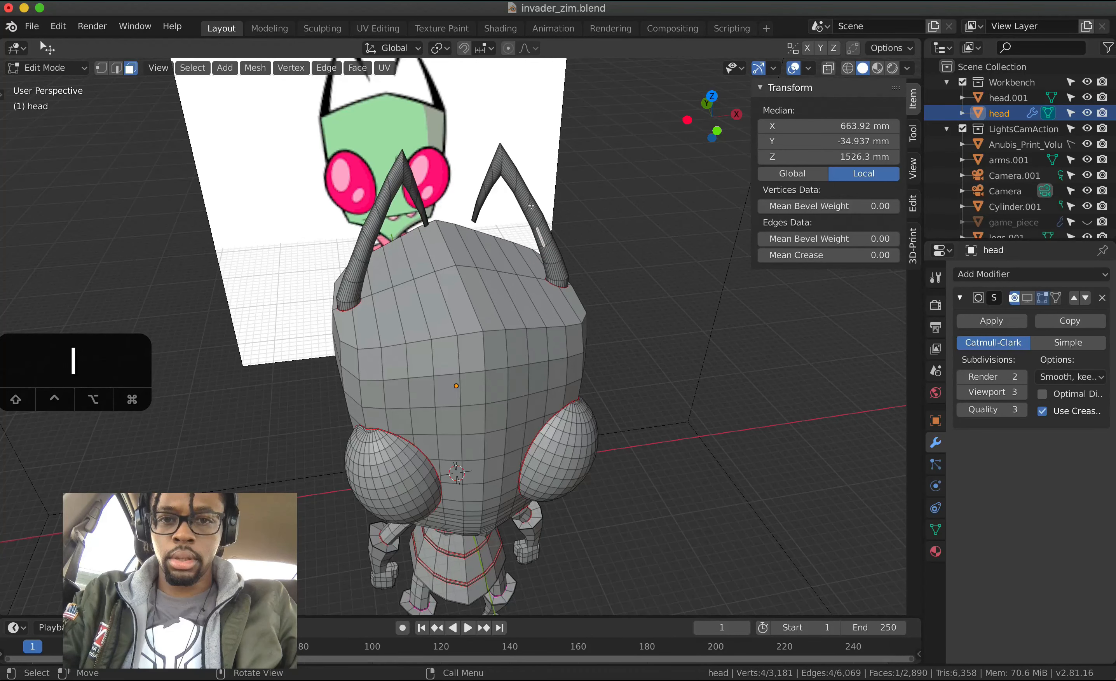
pyautogui.press('l')
pyautogui.moveTo(531, 204)
pyautogui.mouseDown(button='middle')
pyautogui.moveTo(531, 192)
pyautogui.moveTo(532, 207)
pyautogui.mouseUp(button='middle')
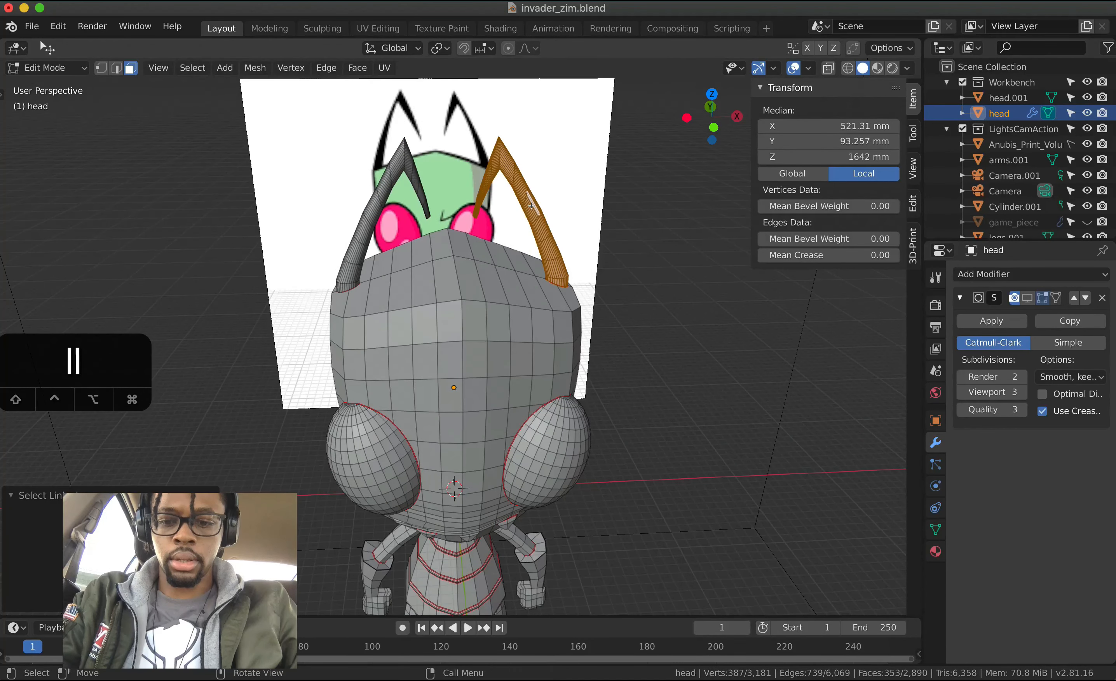
pyautogui.write('s1.2')
pyautogui.press('Return')
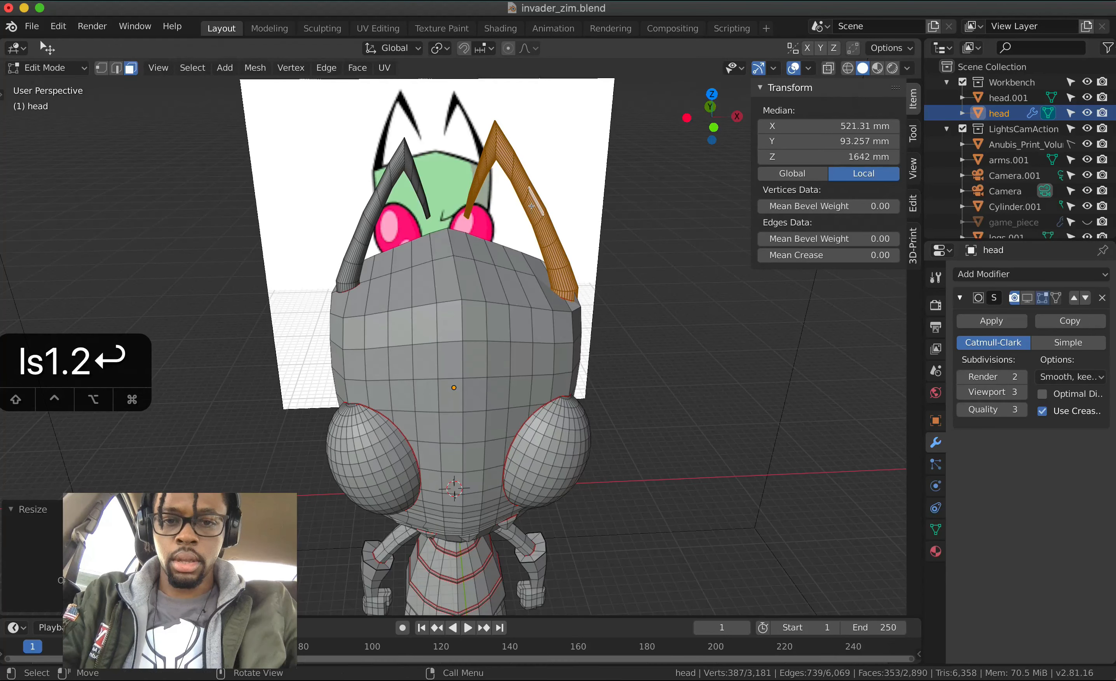
# - Select the whole negative-X-side antenna and scale it uniformly by 1.2
pyautogui.click(363, 226)
pyautogui.press('l')
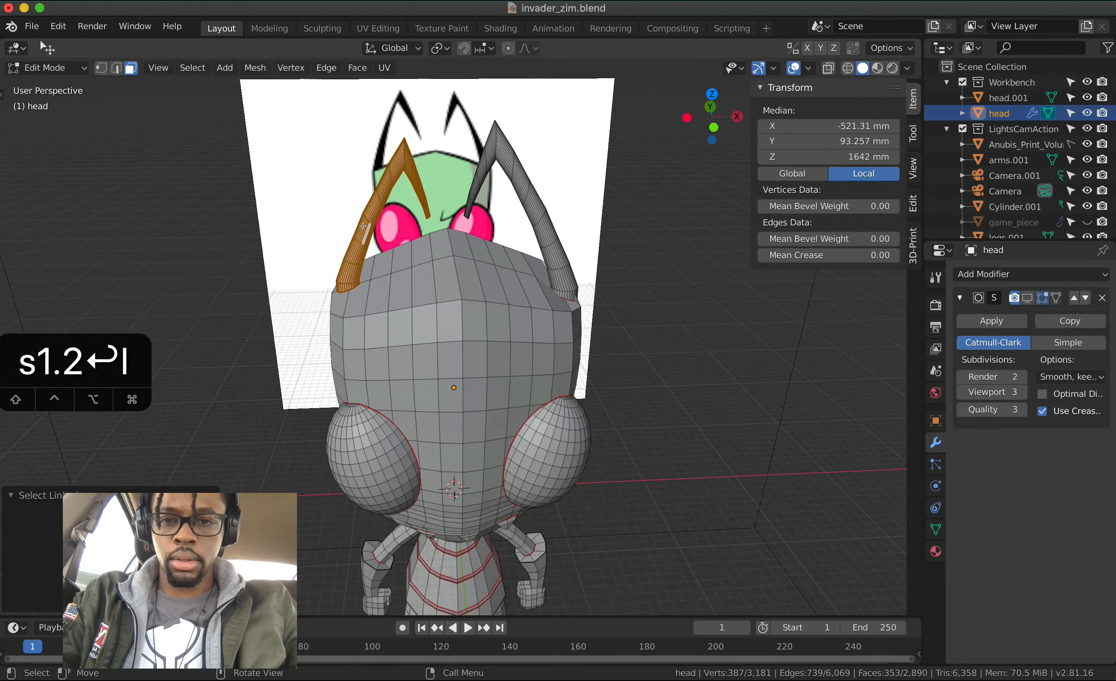
pyautogui.write('s1.2')
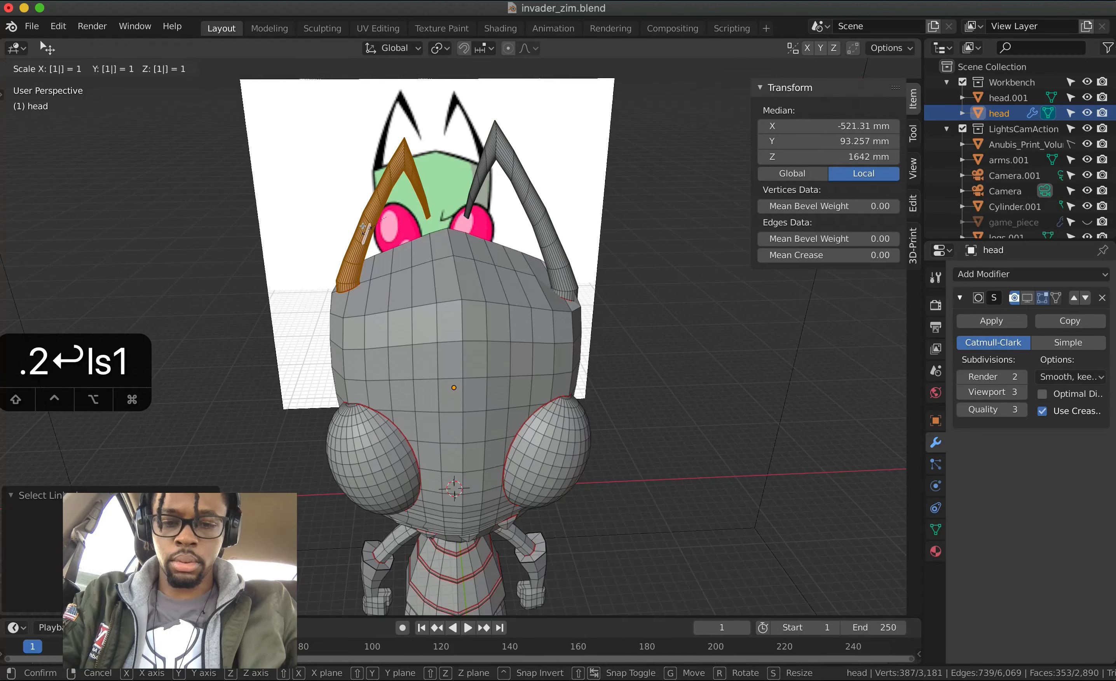
pyautogui.press('Return')
# - Select the entire positive-X-side antenna and move it -1 mm along X and 1 mm along Z
pyautogui.click(547, 236)
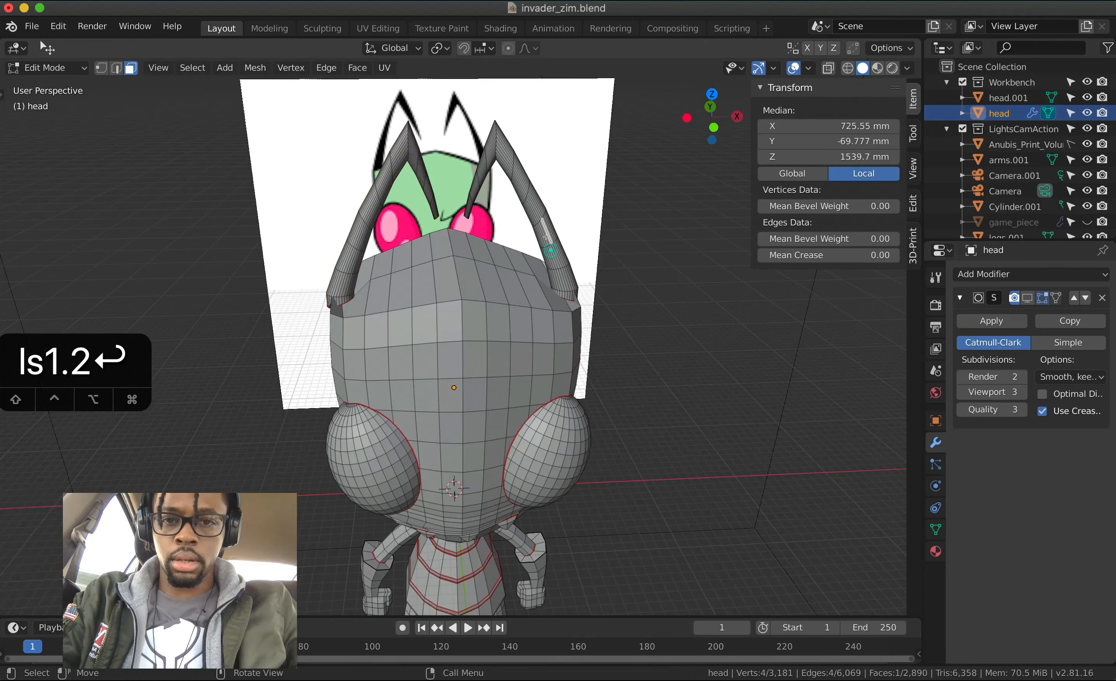
pyautogui.press('l')
pyautogui.write('gx')
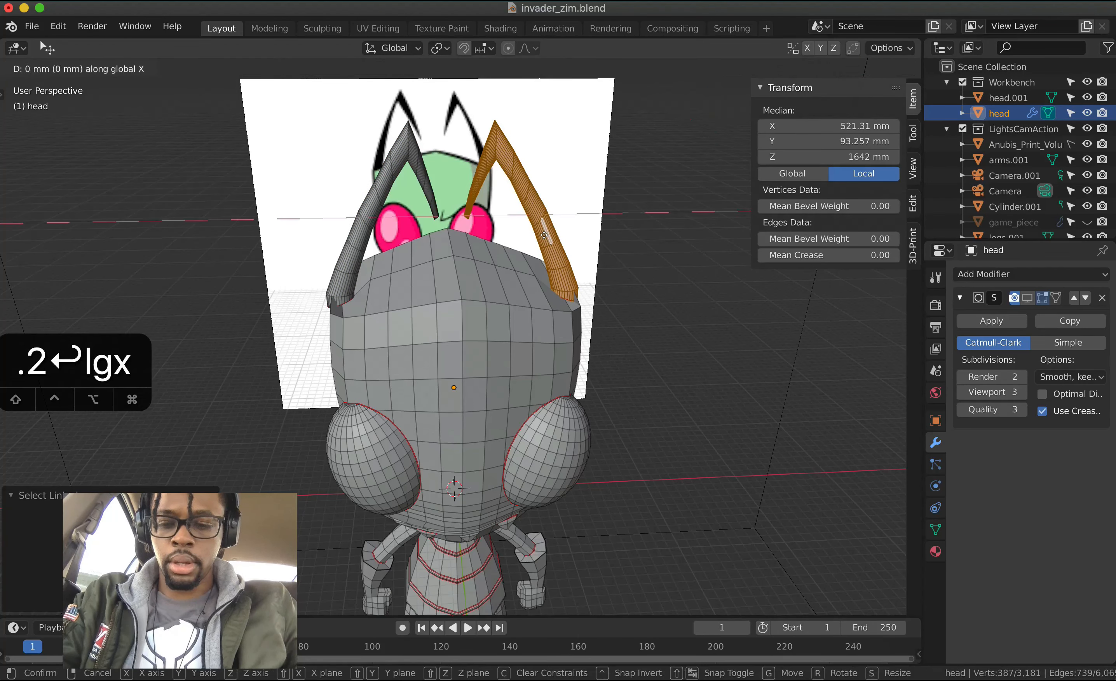
pyautogui.write('-2')
pyautogui.press('BackSpace')
pyautogui.write('1')
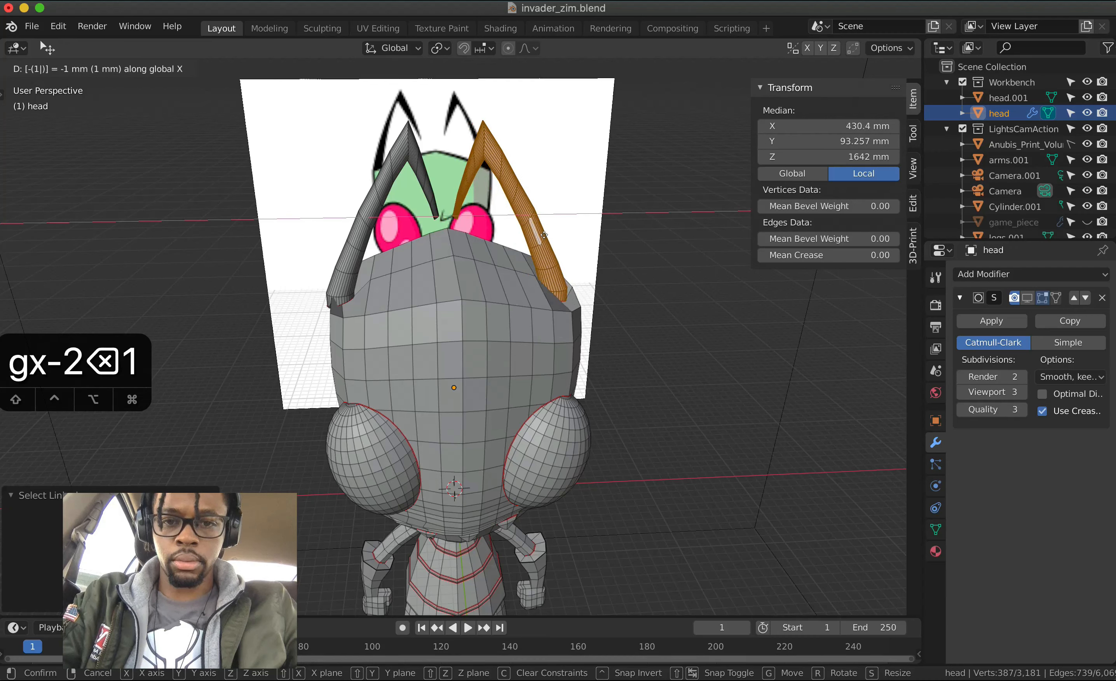
pyautogui.press('Return')
pyautogui.write('gz1')
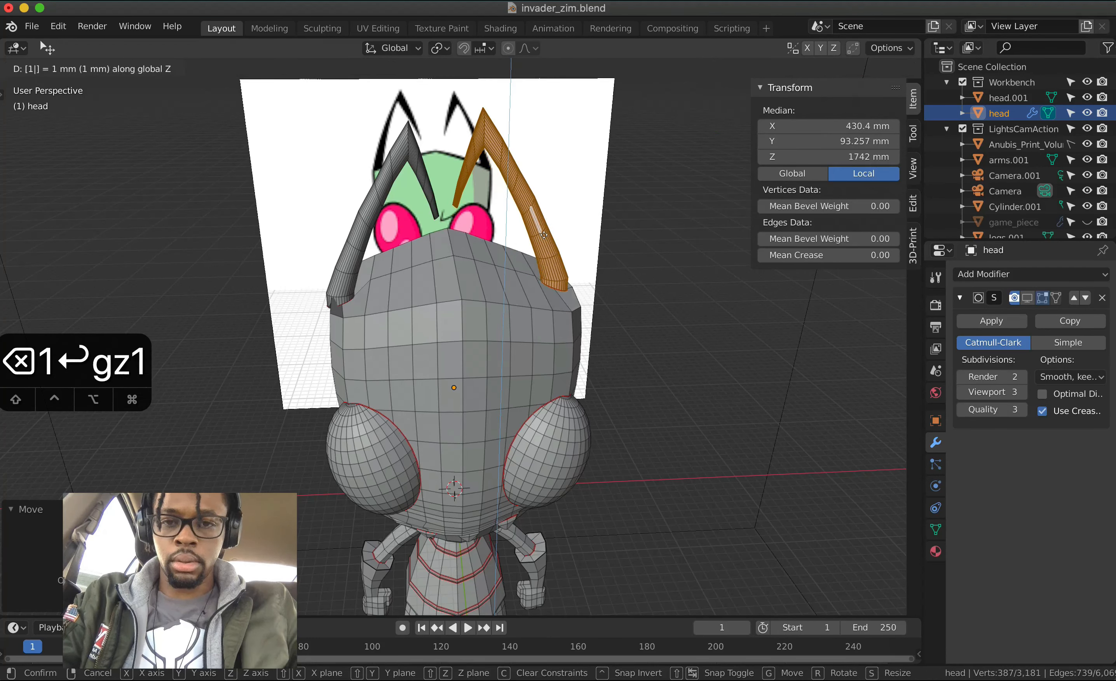
pyautogui.press('Return')
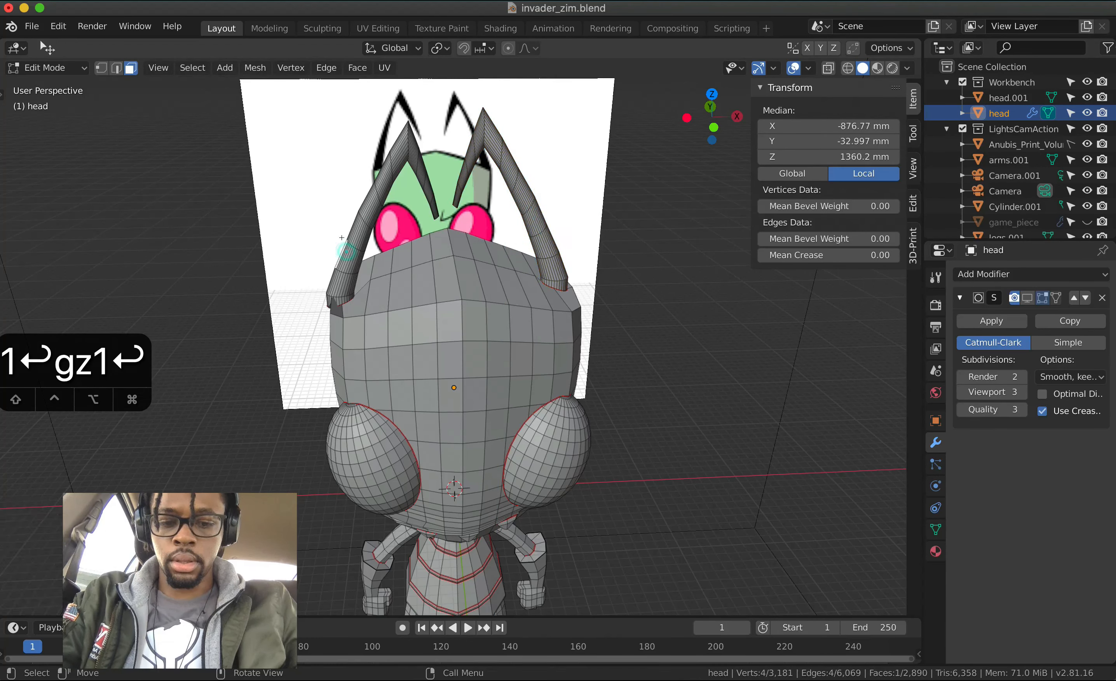
# - Select the entire negative-X-side antenna and move it 1 mm along X and 1 mm along Z
pyautogui.press('l')
pyautogui.write('gx')
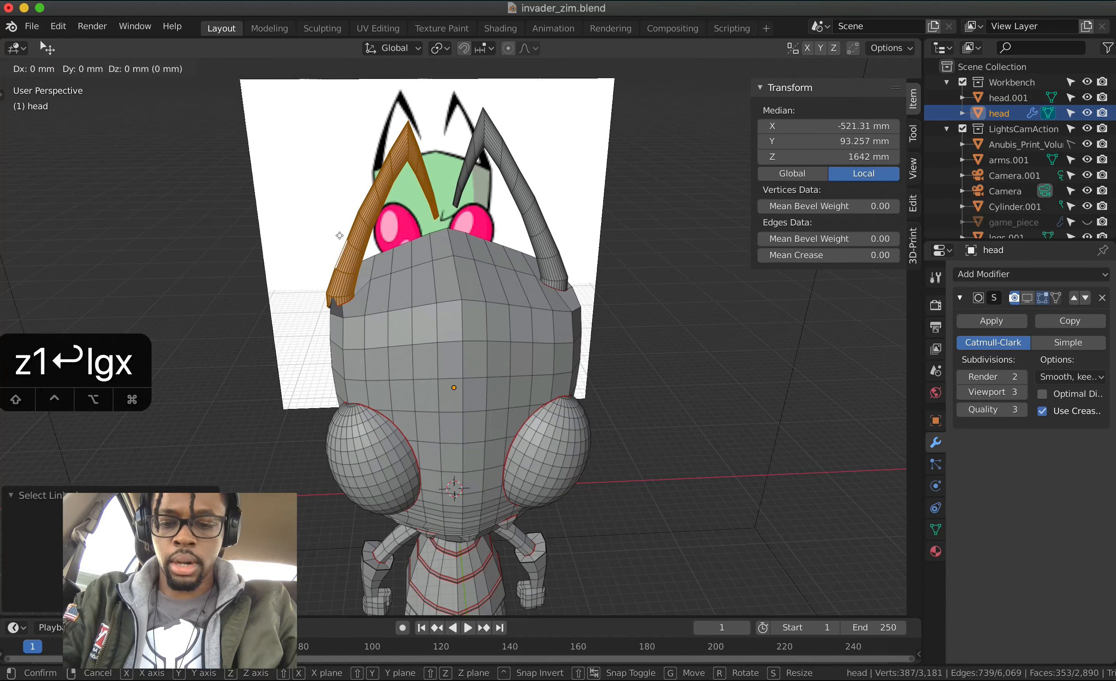
pyautogui.write('1')
pyautogui.press('Return')
pyautogui.press('g')
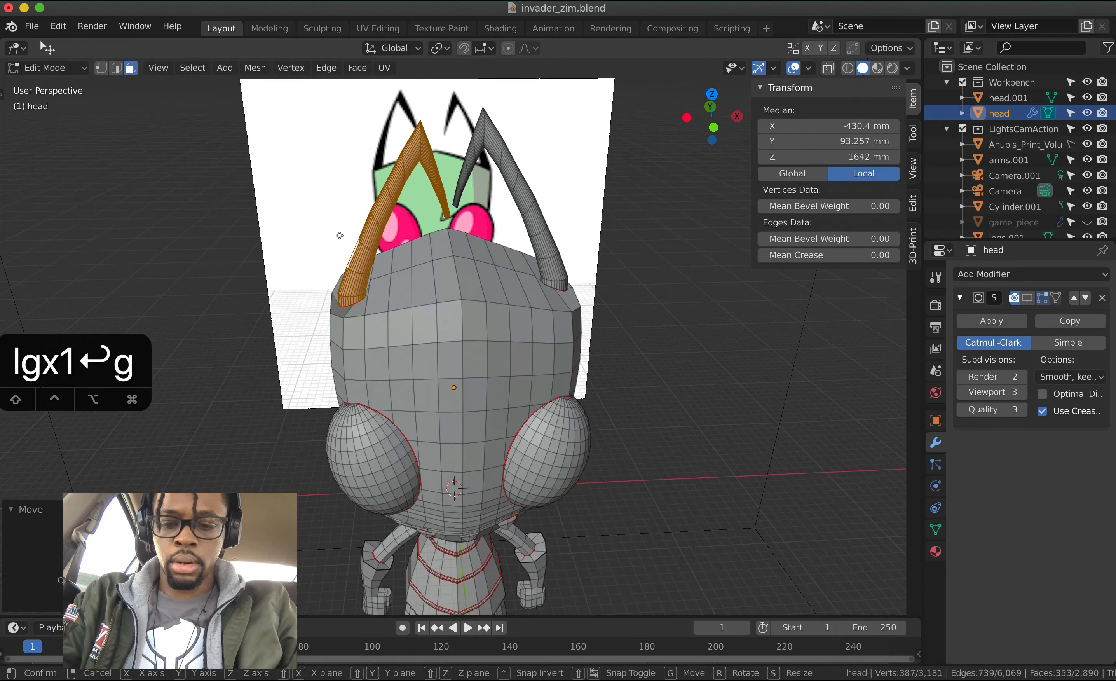
pyautogui.press('z')
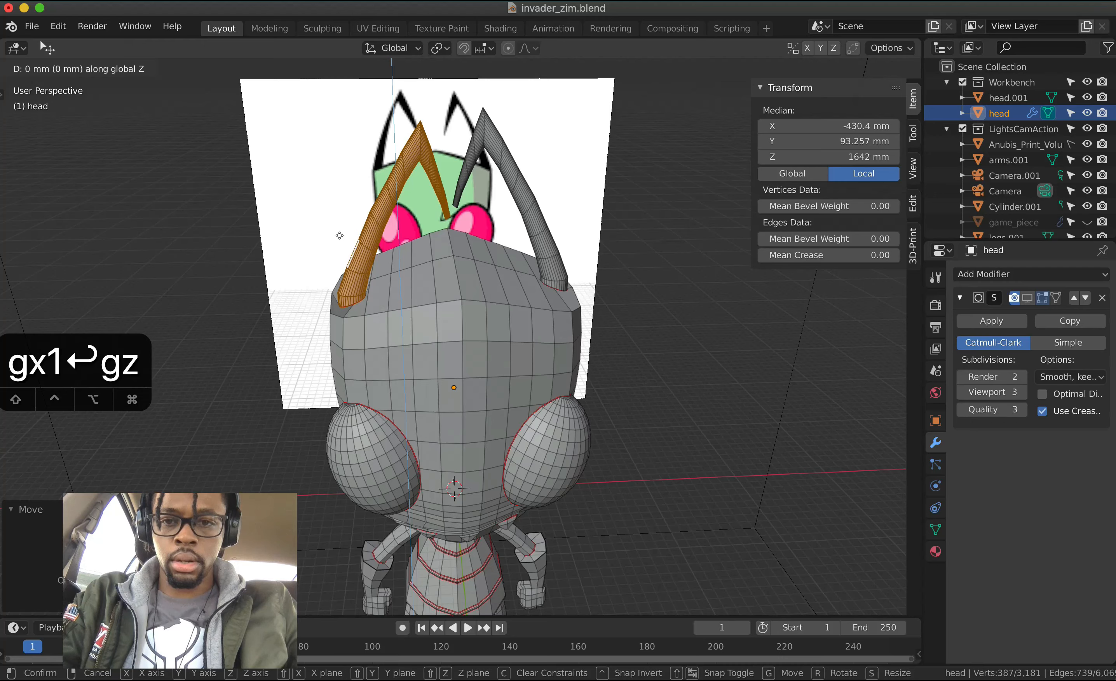
pyautogui.write('1')
pyautogui.press('Return')
# - Examine the antennae's placement on the head from the front, above and behind
pyautogui.scroll(5, 341, 237)
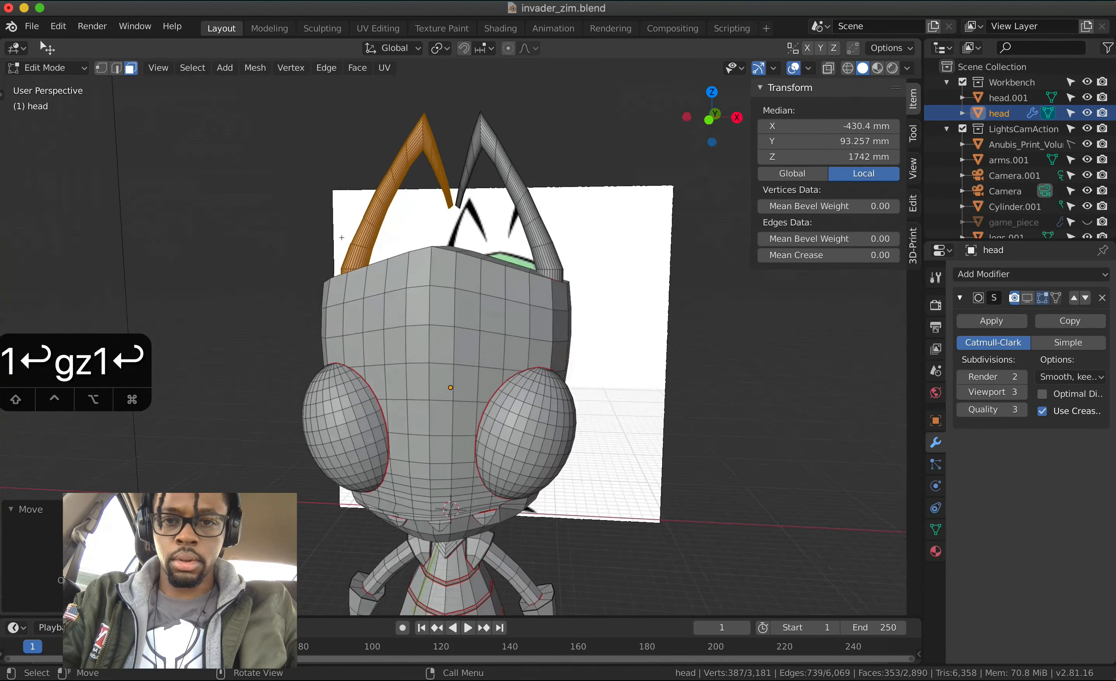
pyautogui.hscroll(10, 341, 237)
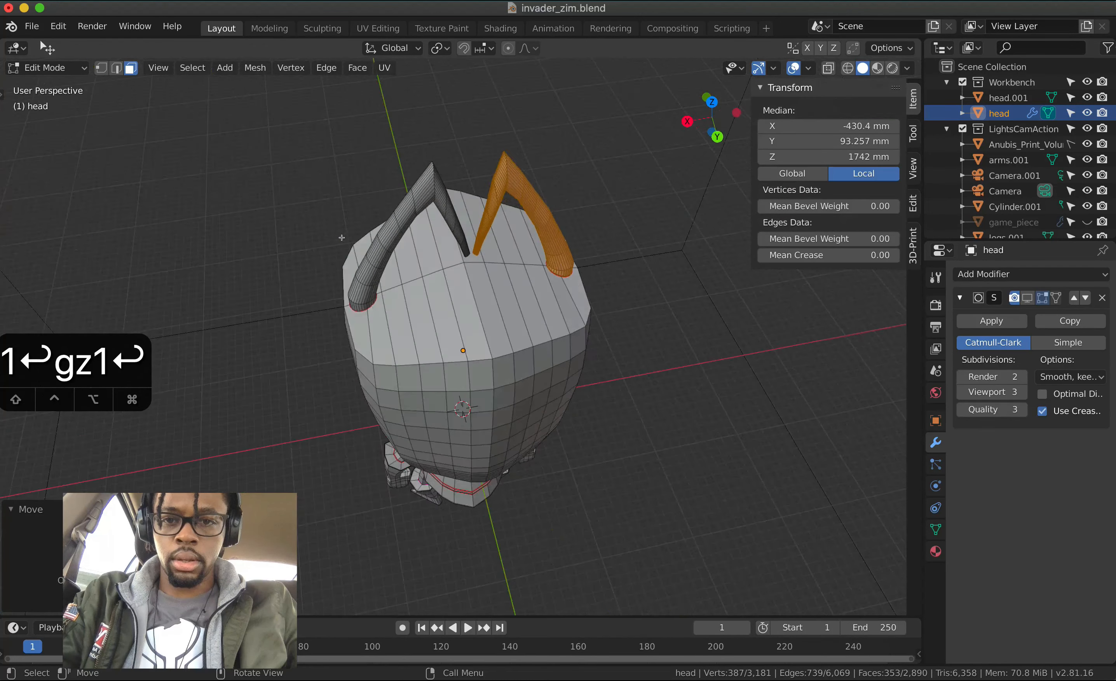
pyautogui.scroll(-5, 341, 238)
pyautogui.hscroll(5, 341, 238)
pyautogui.scroll(5, 341, 238)
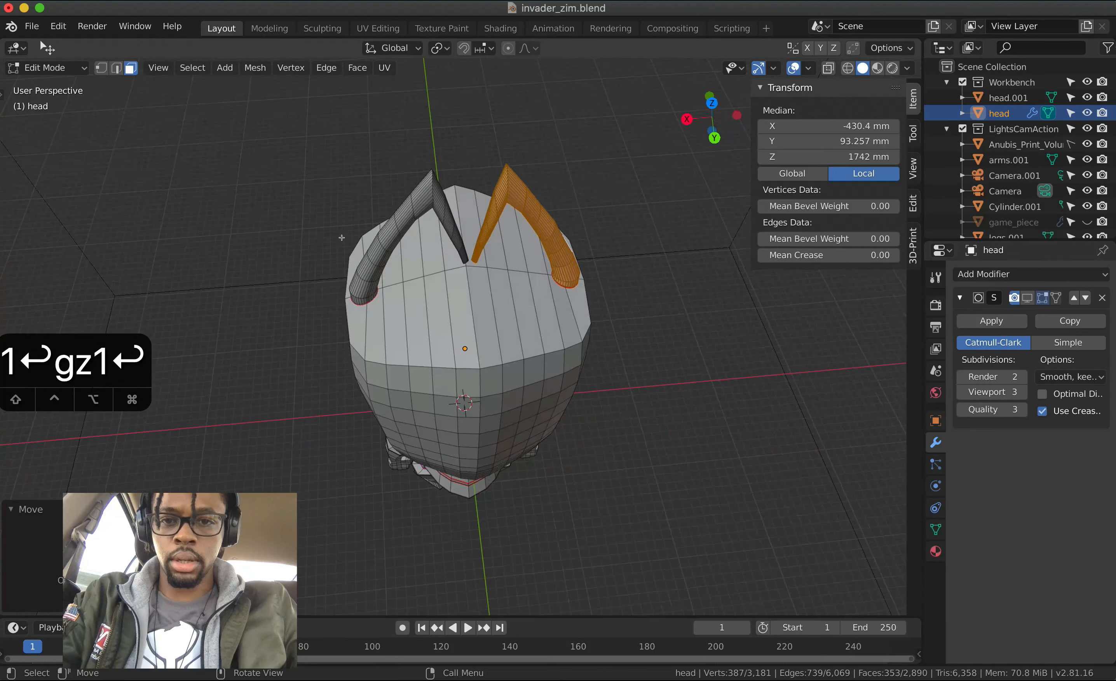
pyautogui.scroll(-5, 341, 237)
pyautogui.keyDown('ctrl'); pyautogui.scroll(3, 471, 217); pyautogui.keyUp('ctrl')
pyautogui.scroll(-4, 471, 218)
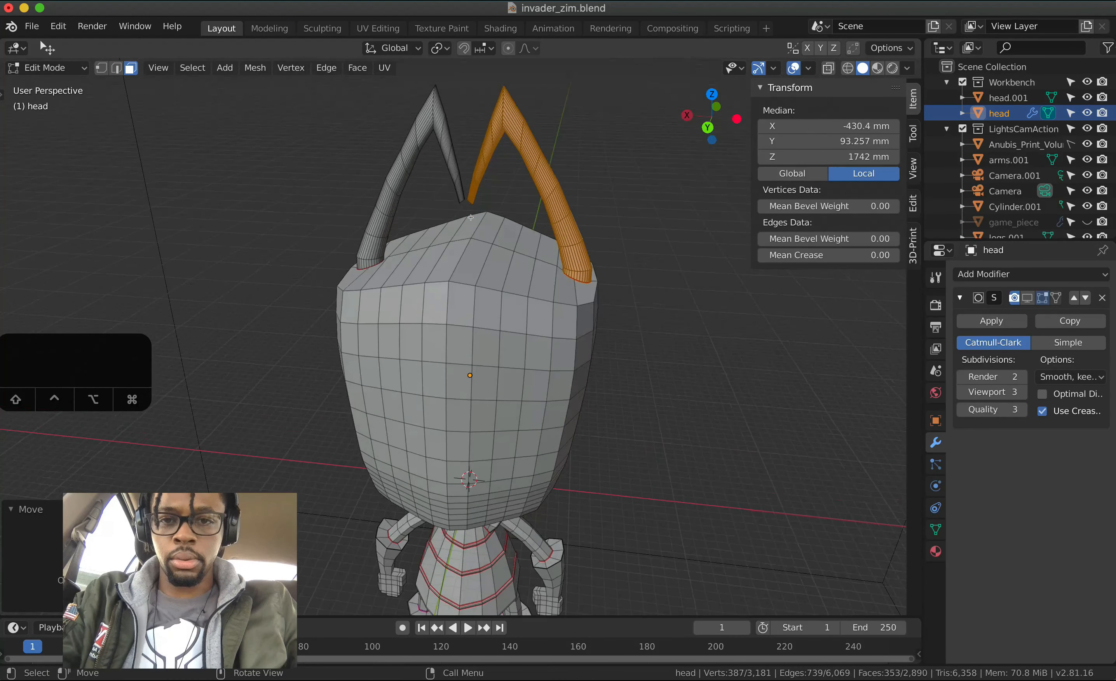
# - Select the end face of the positive-X antenna's free tip and grow the selection along its inner arm
pyautogui.scroll(-5, 471, 217)
pyautogui.keyDown('ctrl'); pyautogui.scroll(5, 471, 218); pyautogui.keyUp('ctrl')
pyautogui.keyDown('shift'); pyautogui.scroll(2, 477, 81); pyautogui.keyUp('shift')
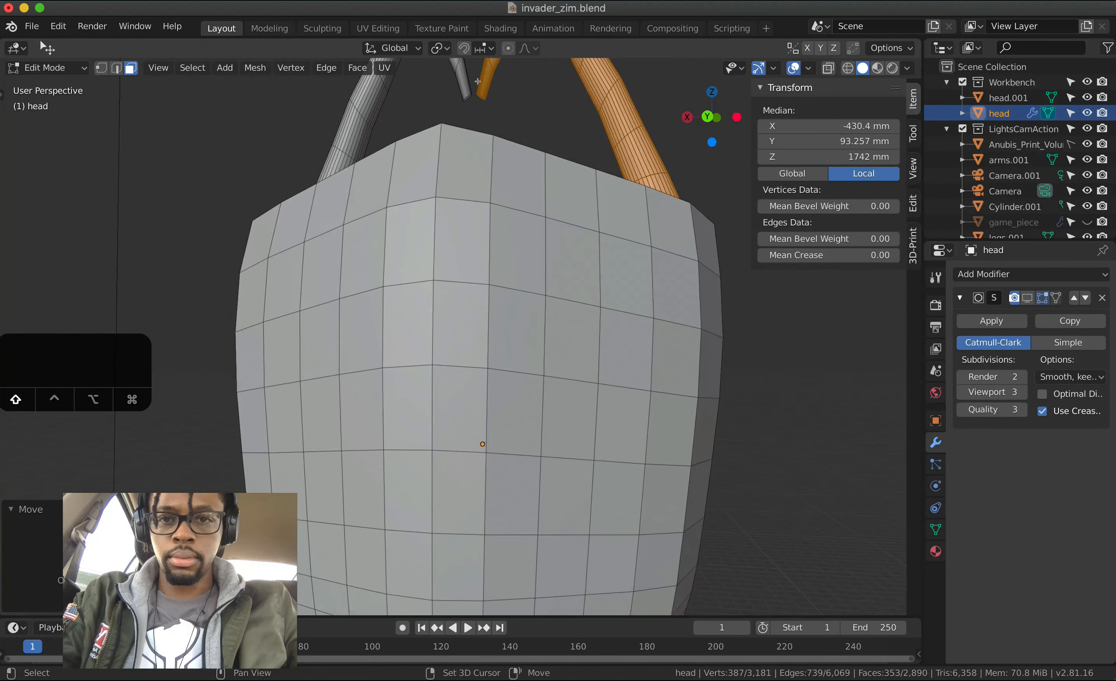
pyautogui.keyDown('shift'); pyautogui.scroll(2, 478, 81); pyautogui.keyUp('shift')
pyautogui.click(466, 111)
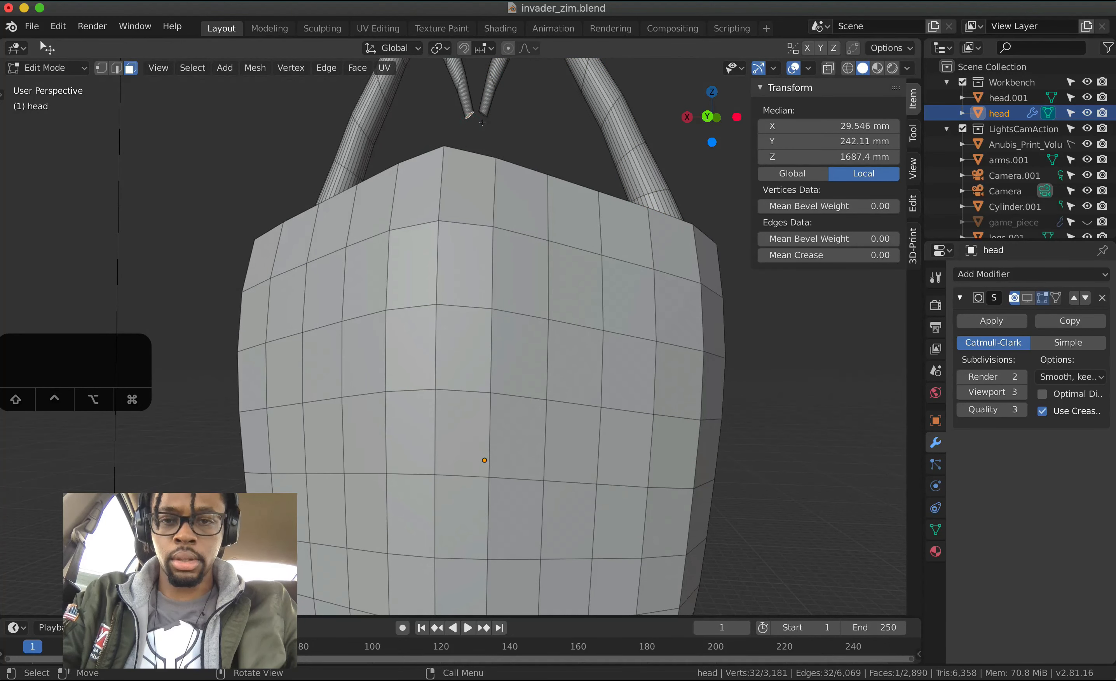
pyautogui.hotkey('ctrl', '=')
pyautogui.hotkey('ctrl', '=')
pyautogui.scroll(-10, 482, 122)
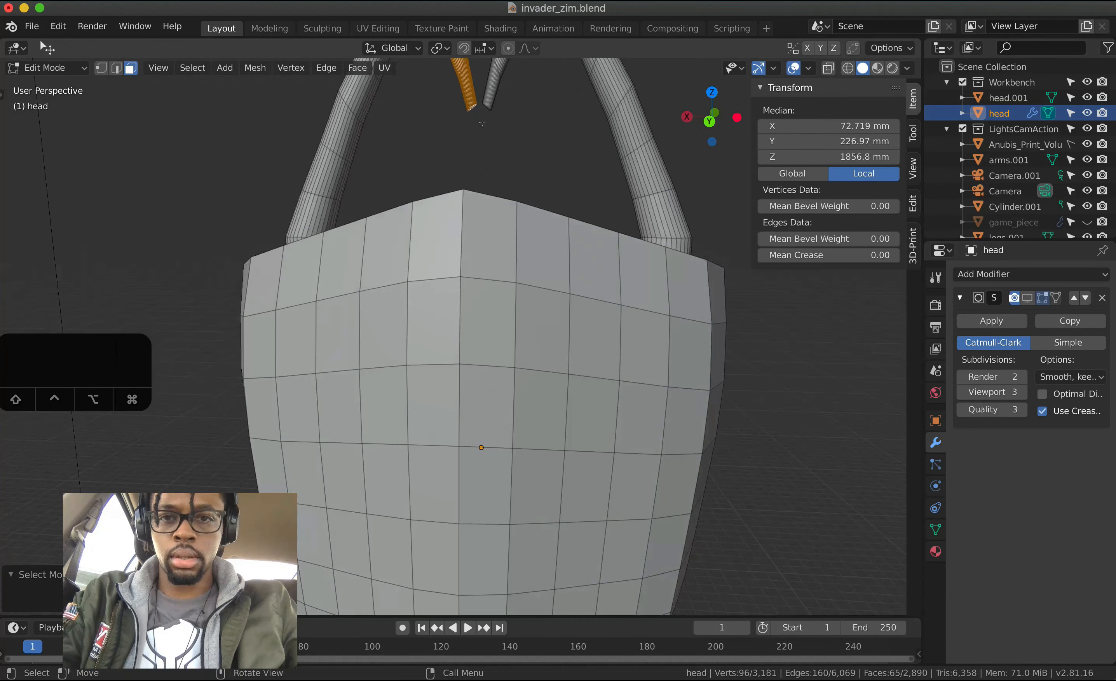
pyautogui.scroll(6, 482, 122)
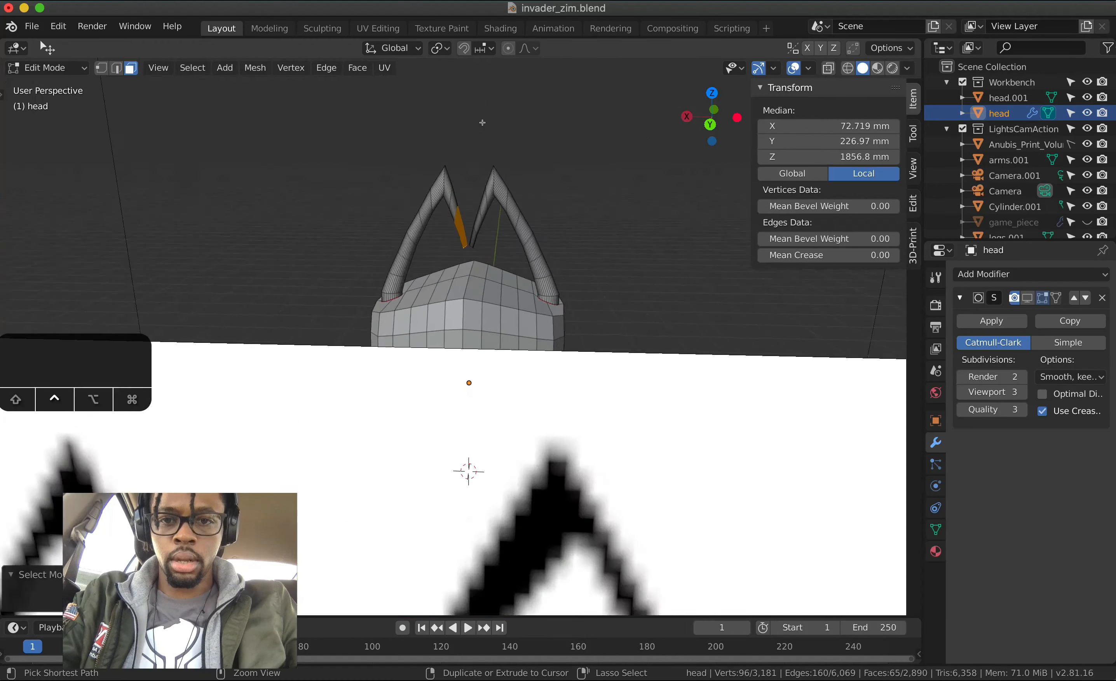
pyautogui.hotkey('ctrl', '=')
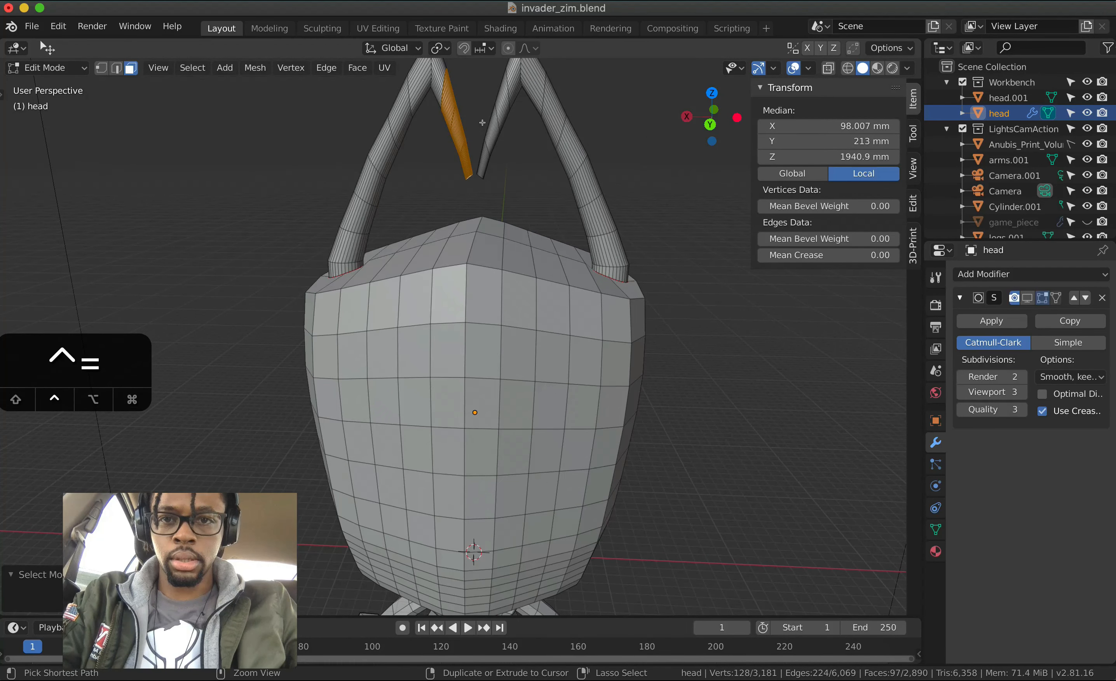
pyautogui.hotkey('ctrl', '=')
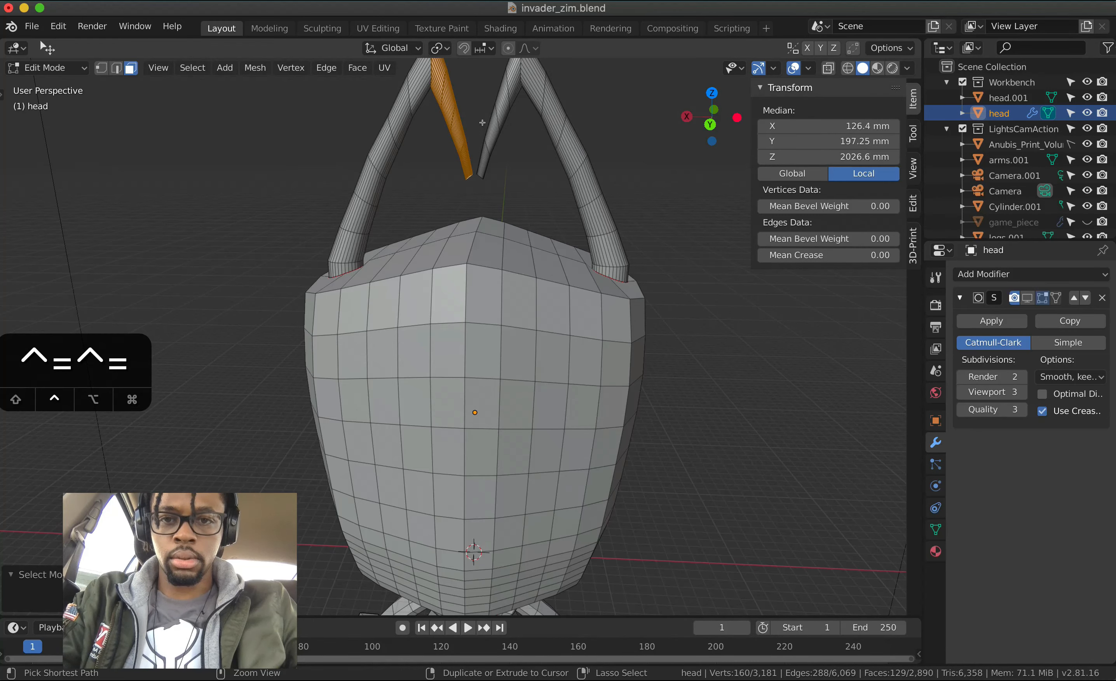
# - Select the end faces of both antennae's free tips and grow the selection along both inner arms to the peaks
pyautogui.scroll(10, 481, 123)
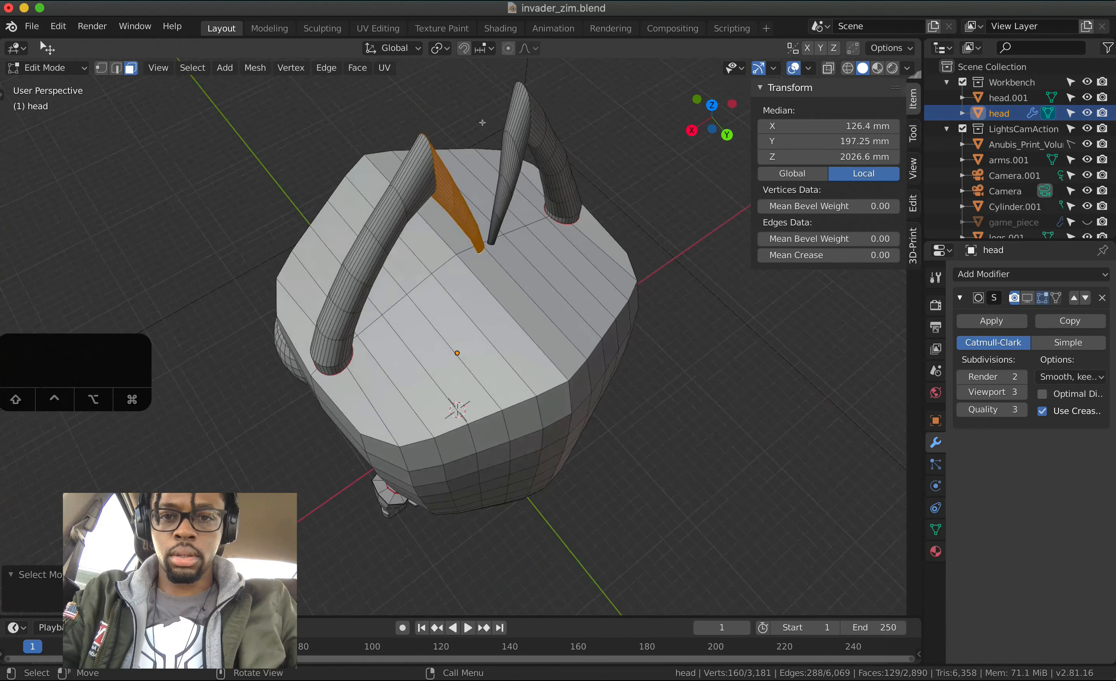
pyautogui.hscroll(-10, 481, 122)
pyautogui.scroll(-15, 481, 122)
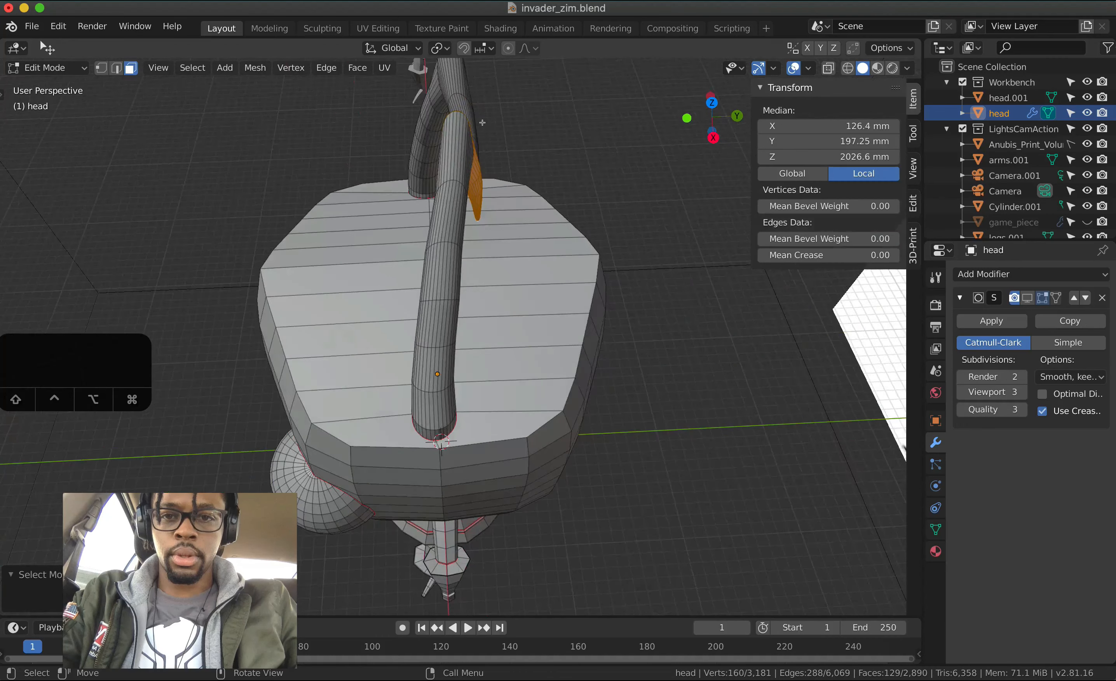
pyautogui.keyDown('ctrl'); pyautogui.scroll(5, 490, 171); pyautogui.keyUp('ctrl')
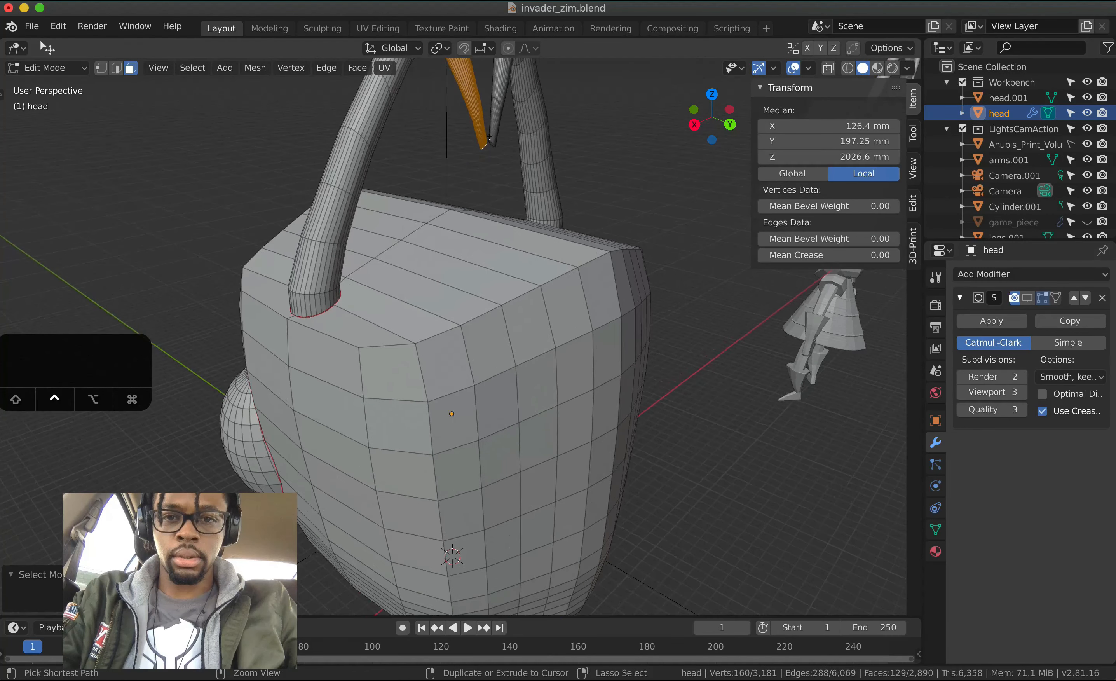
pyautogui.click(488, 140)
pyautogui.scroll(-5, 488, 140)
pyautogui.hscroll(15, 489, 140)
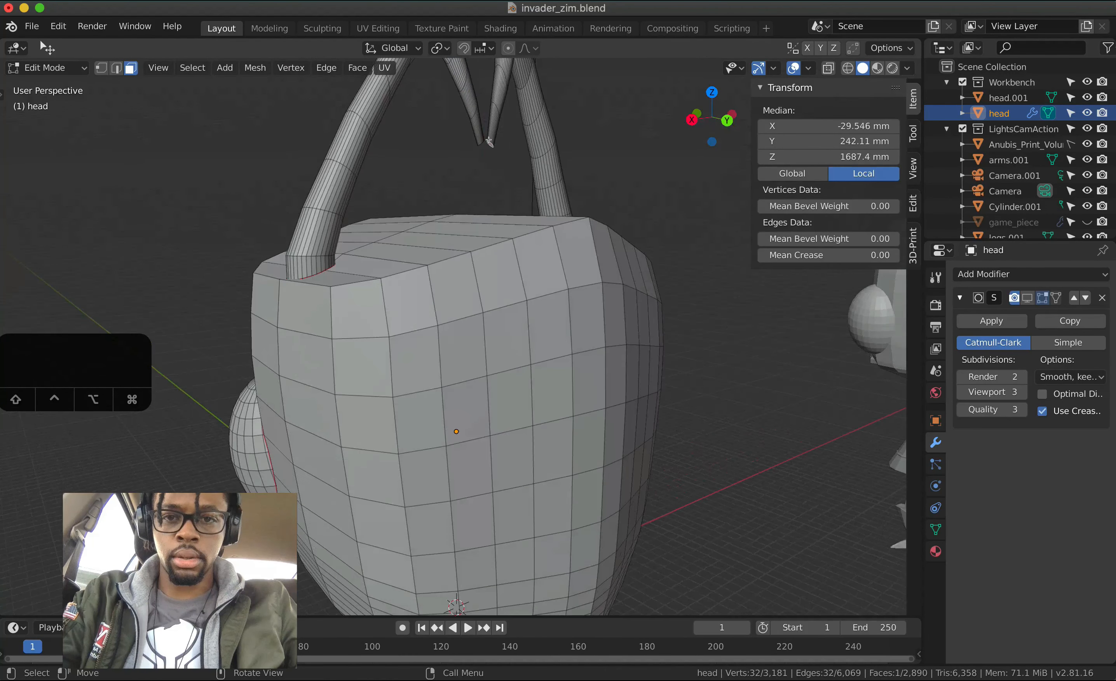
pyautogui.scroll(-5, 489, 141)
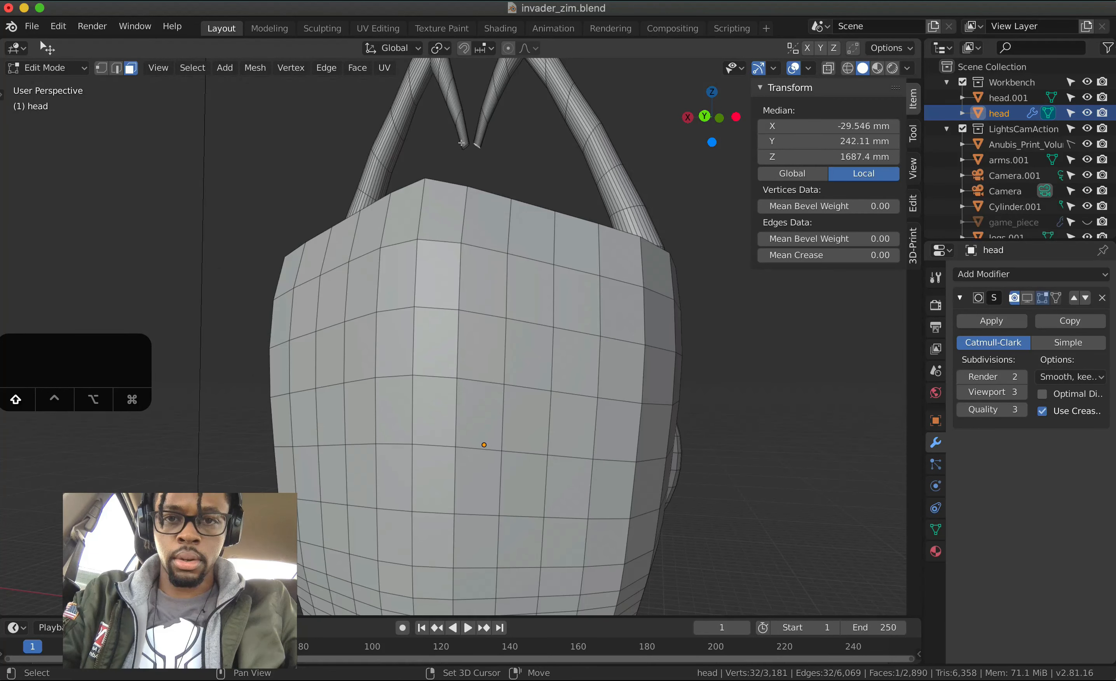
pyautogui.hotkey('ctrl', '=')
pyautogui.hotkey('ctrl', '=')
pyautogui.hotkey('ctrl', '=')
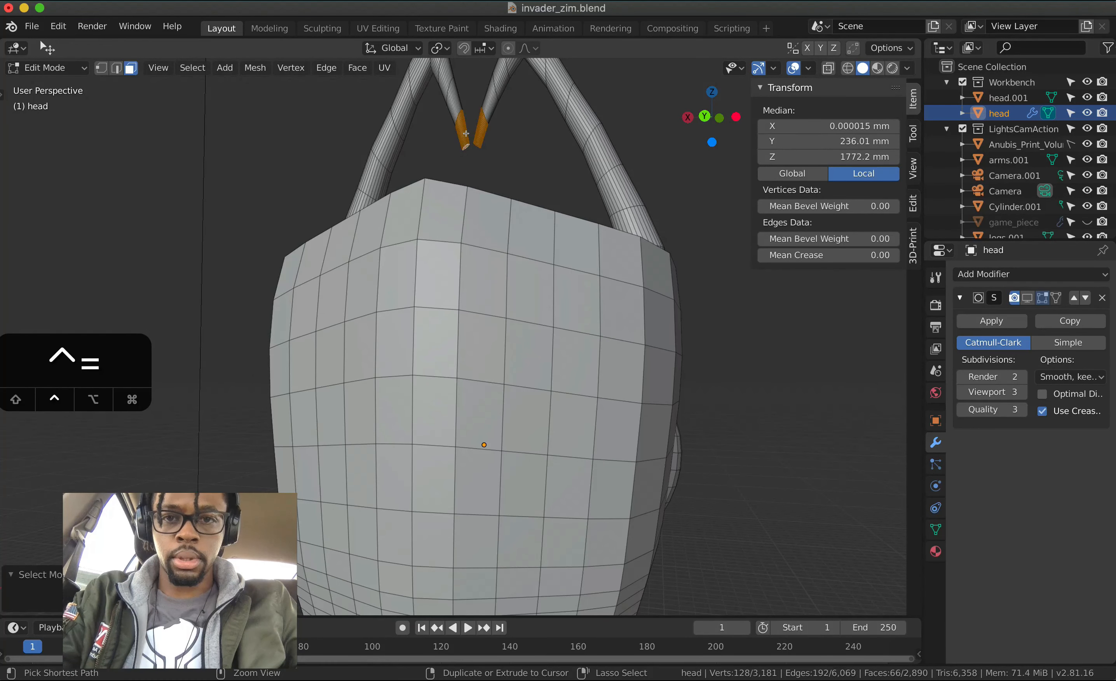
pyautogui.scroll(3, 466, 133)
pyautogui.keyDown('ctrl'); pyautogui.scroll(-10, 466, 133); pyautogui.keyUp('ctrl')
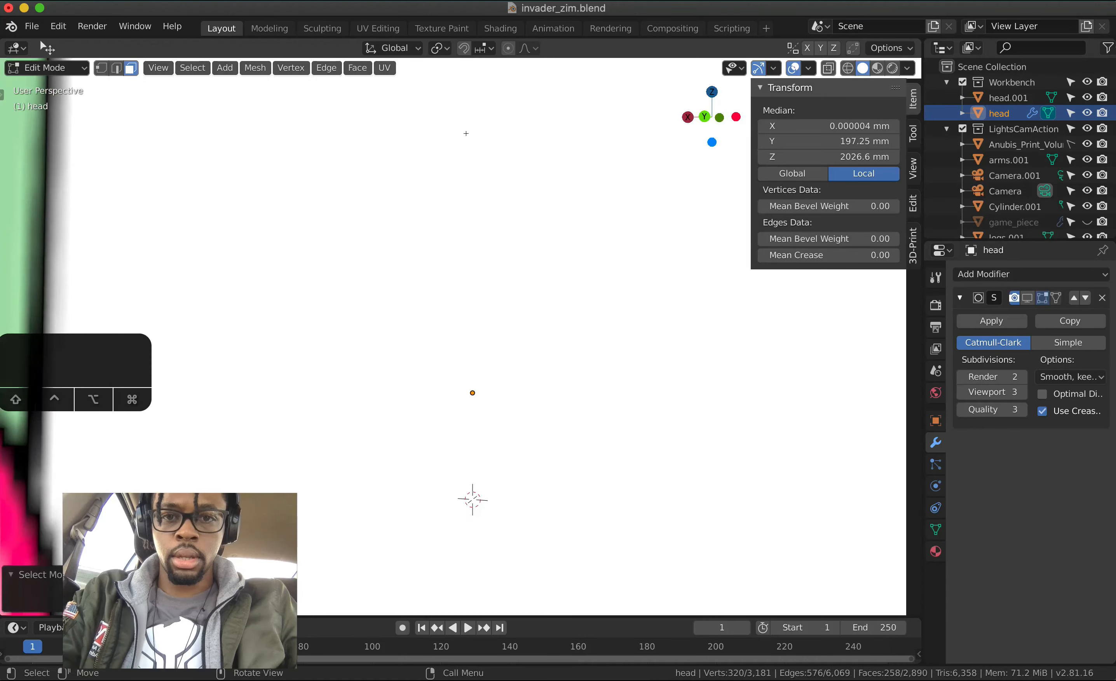
# - In right view, move the selected inner arms about 2.41 mm along Y with smooth proportional editing at size 11.34
pyautogui.scroll(2, 465, 133)
pyautogui.press('1')
pyautogui.press('3')
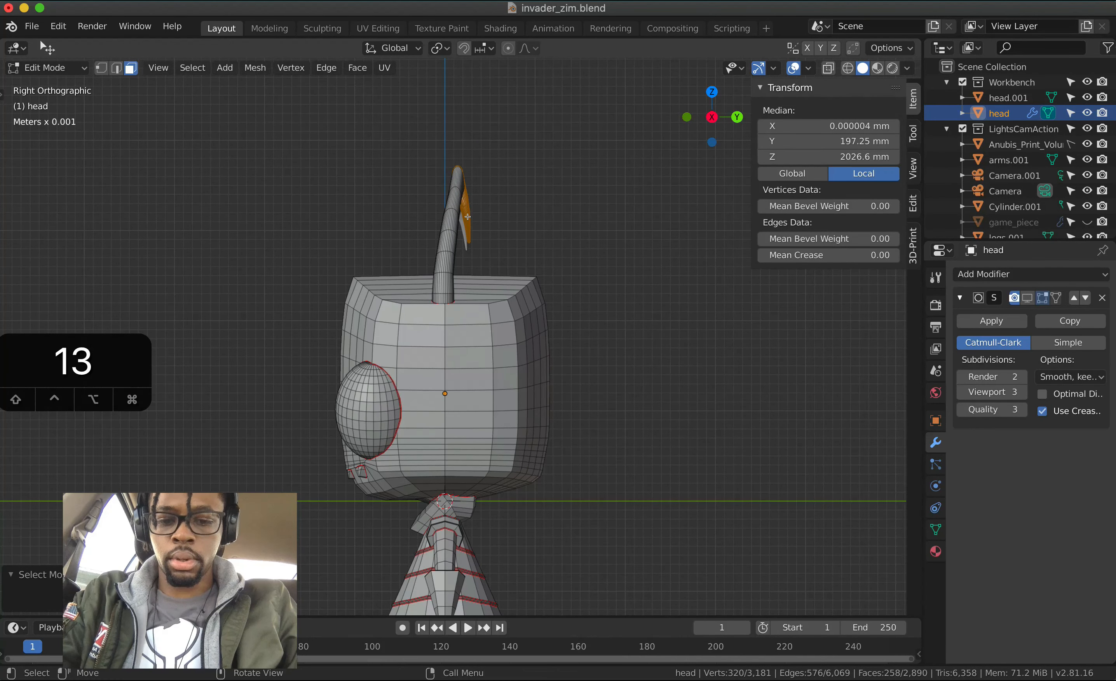
pyautogui.press('o')
pyautogui.press('g')
pyautogui.press('y')
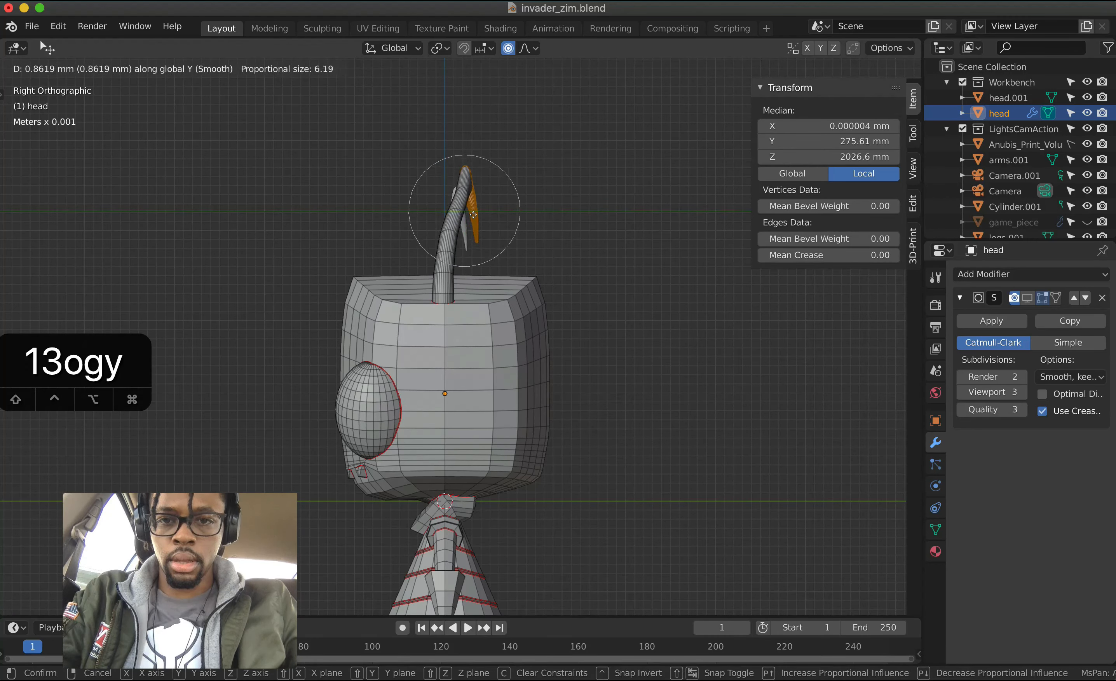
pyautogui.scroll(-5, 473, 213)
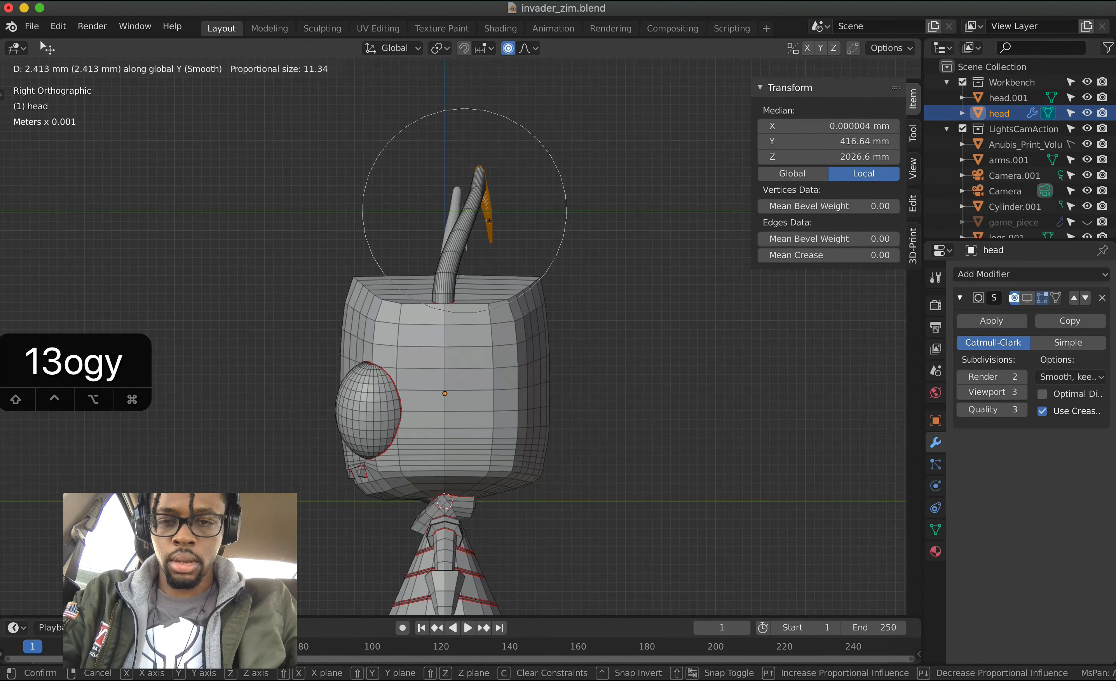
pyautogui.click(489, 221)
# - Check the bent antennae against the head and the reference image from the back and front views
pyautogui.hscroll(10, 490, 221)
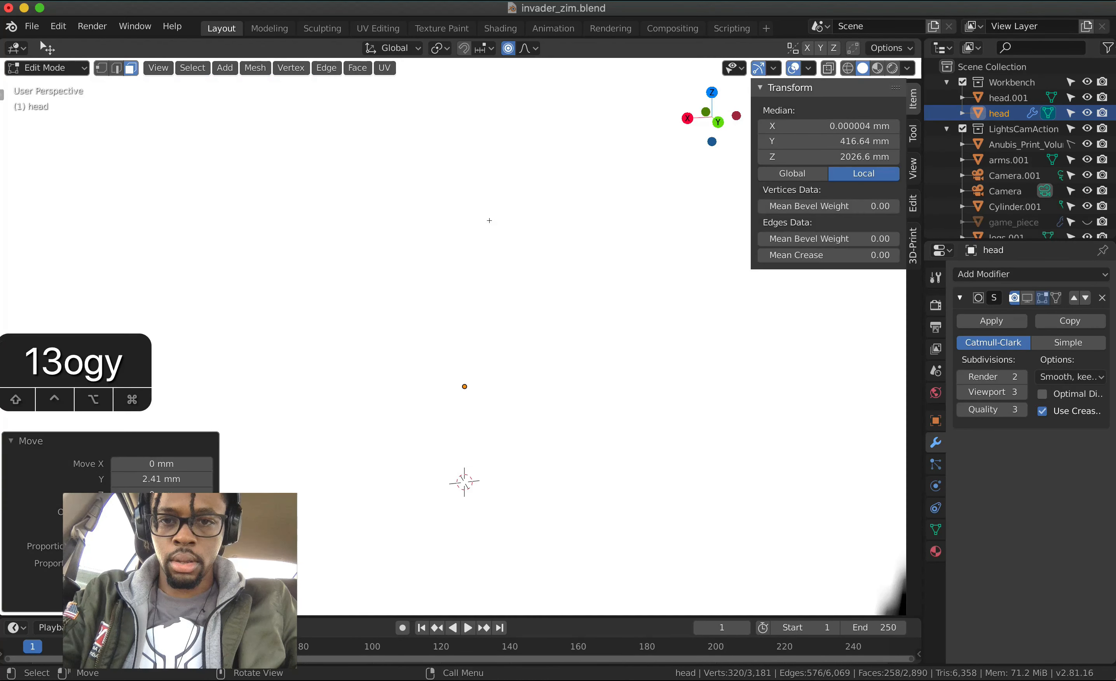
pyautogui.hotkey('ctrl', '1')
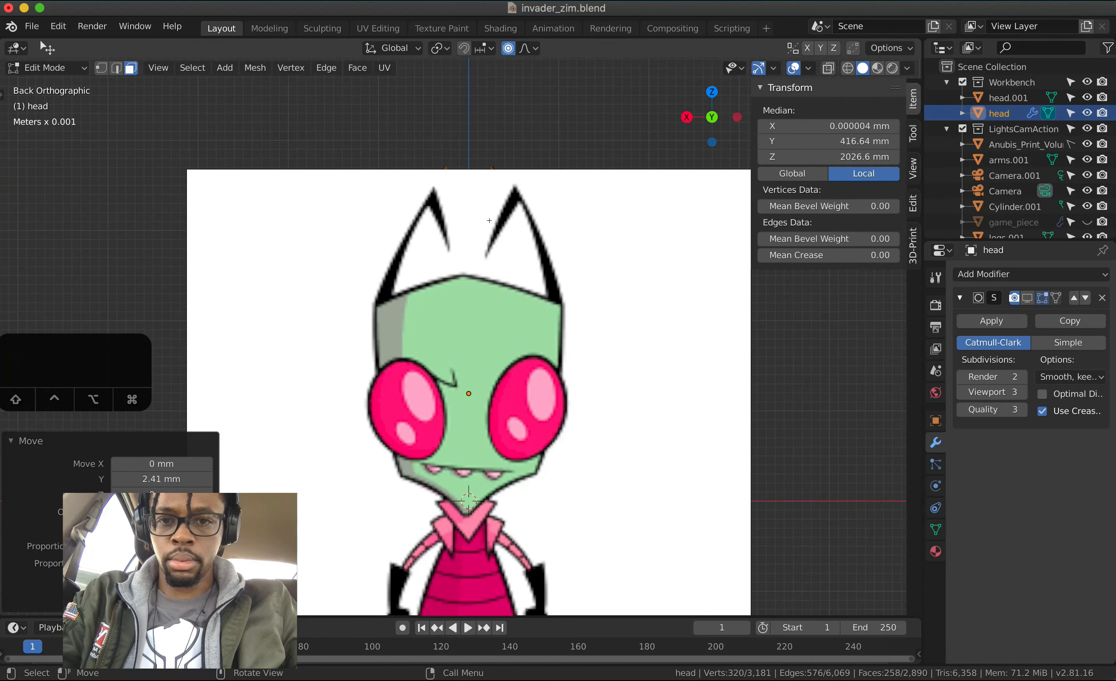
pyautogui.press('1')
pyautogui.scroll(4, 477, 215)
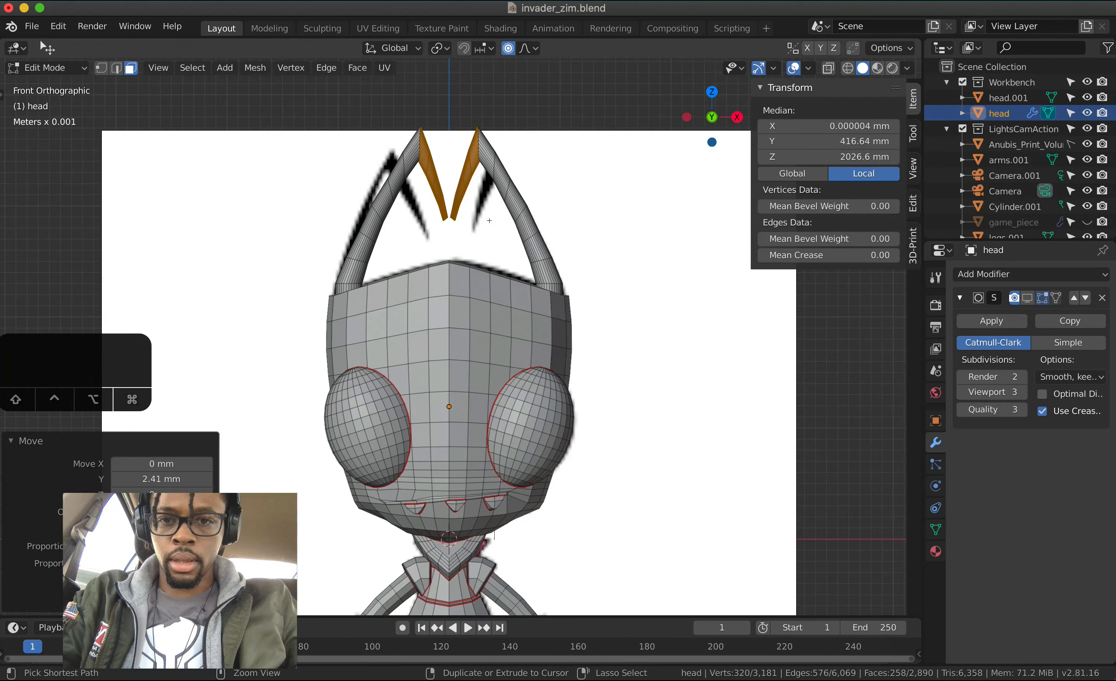
pyautogui.scroll(-5, 466, 210)
pyautogui.scroll(2, 460, 218)
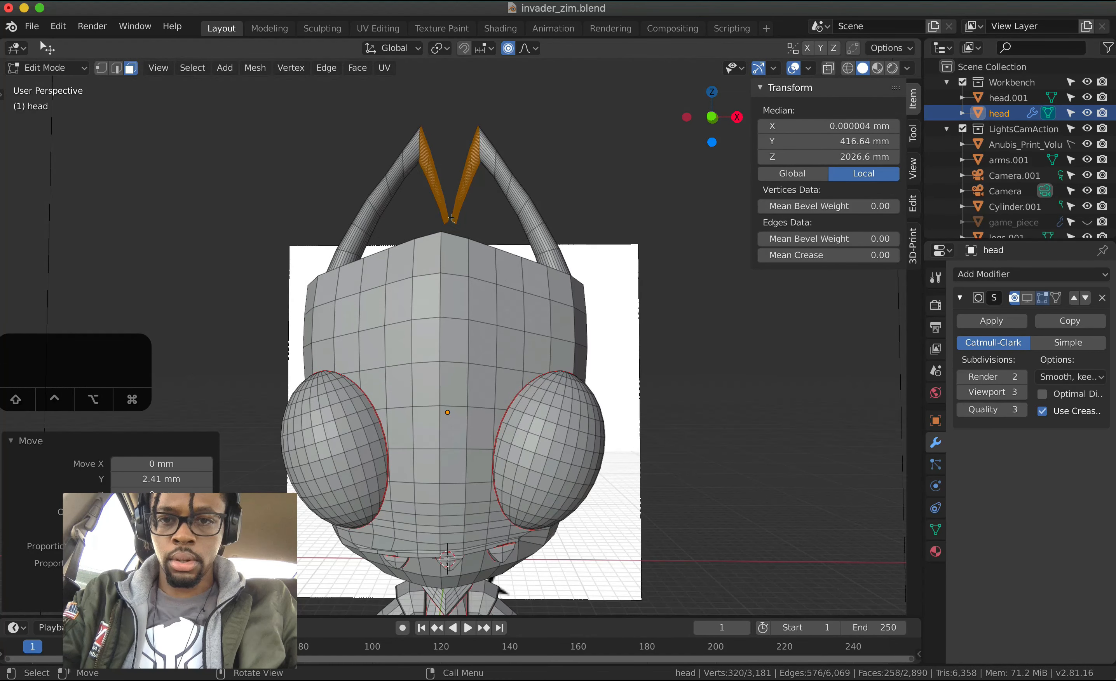
# - Select the end face of the positive-X antenna's free tip and grow the selection along its inner arm up to the peak
pyautogui.click(448, 215)
pyautogui.hscroll(10, 448, 215)
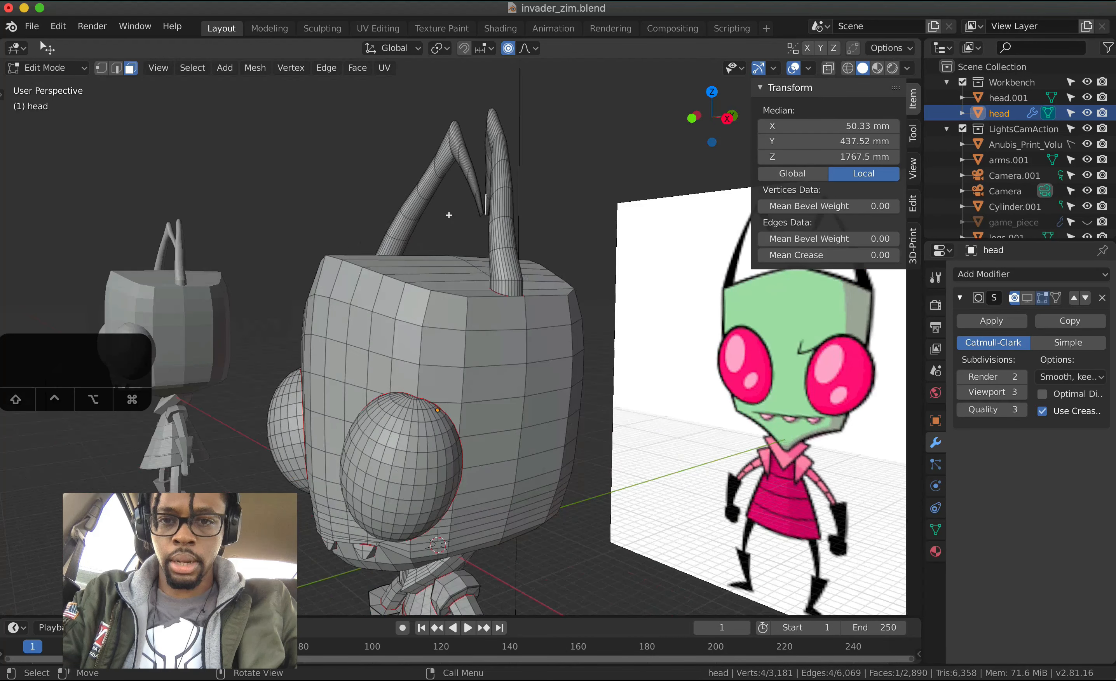
pyautogui.keyDown('ctrl'); pyautogui.scroll(5, 494, 196); pyautogui.keyUp('ctrl')
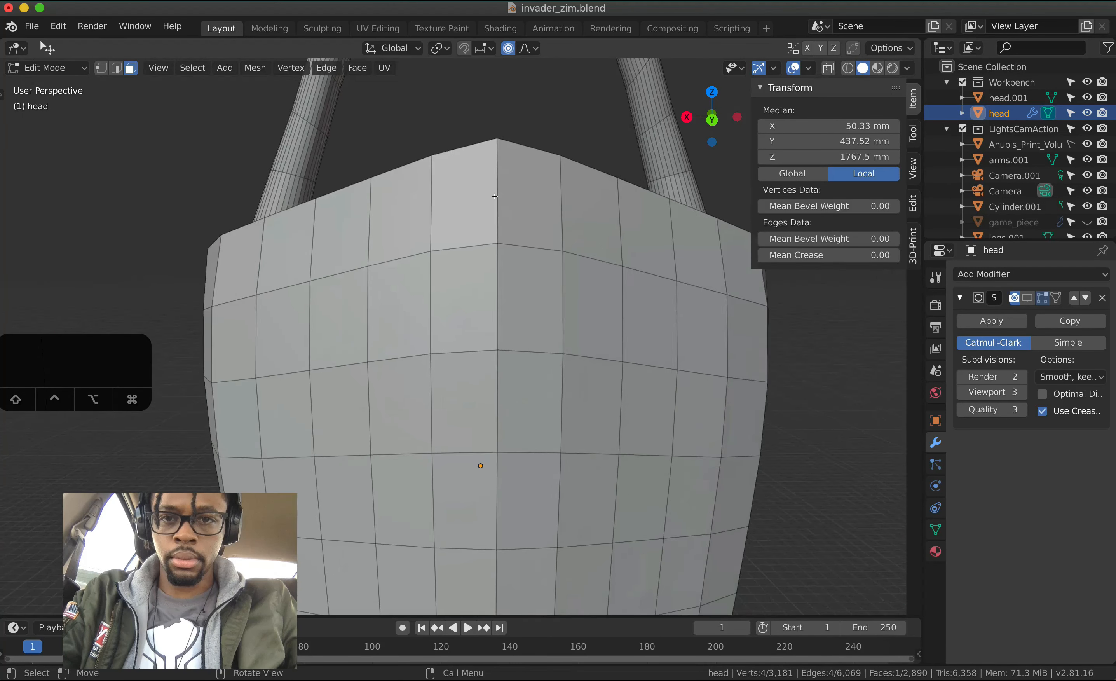
pyautogui.scroll(-3, 494, 196)
pyautogui.keyDown('shift'); pyautogui.scroll(3, 494, 196); pyautogui.keyUp('shift')
pyautogui.click(497, 134)
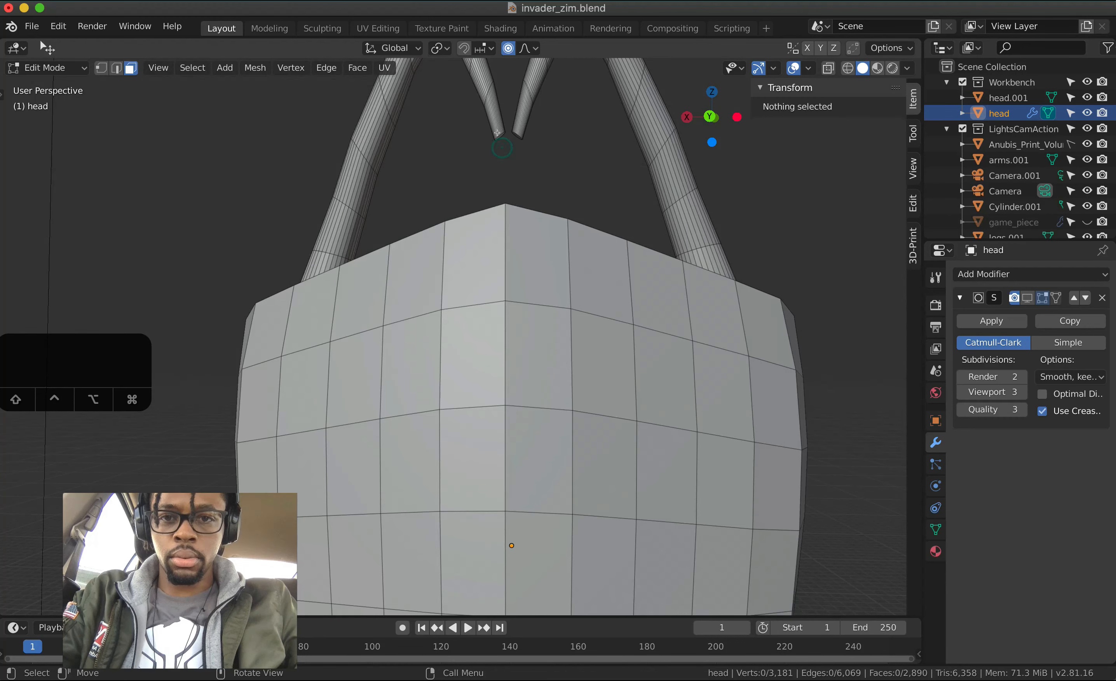
pyautogui.click(508, 131)
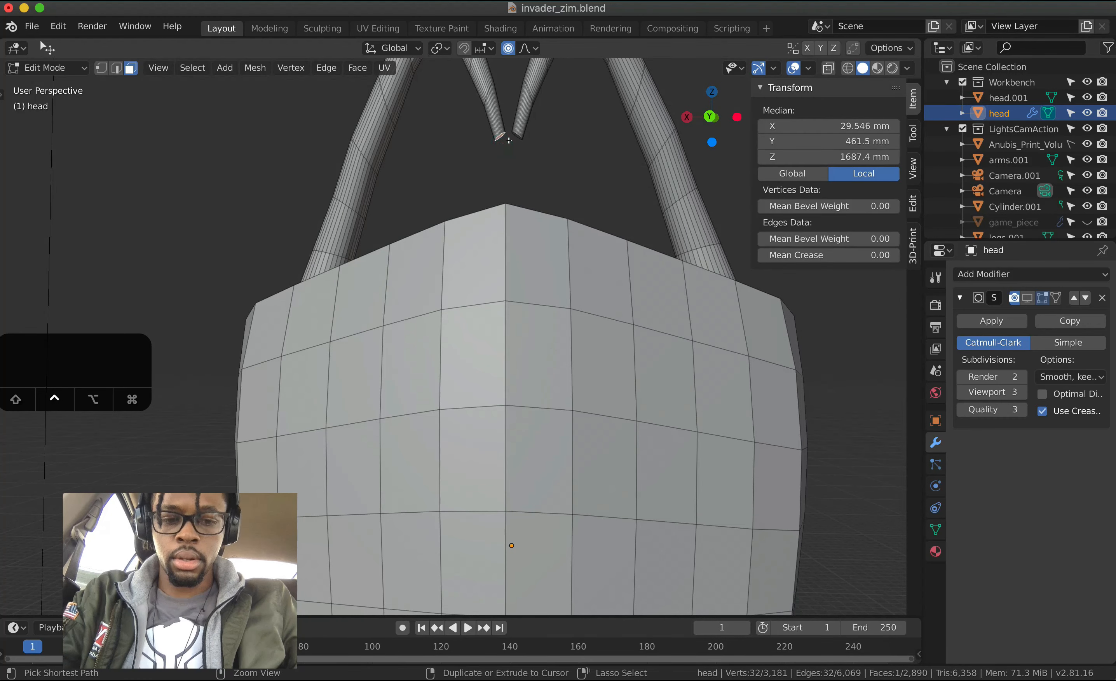
pyautogui.hotkey('ctrl', '=')
pyautogui.hotkey('ctrl', '=')
pyautogui.hotkey('ctrl', '=')
pyautogui.hotkey('ctrl', '=')
pyautogui.scroll(3, 509, 140)
pyautogui.keyDown('shift'); pyautogui.scroll(2, 509, 141); pyautogui.keyUp('shift')
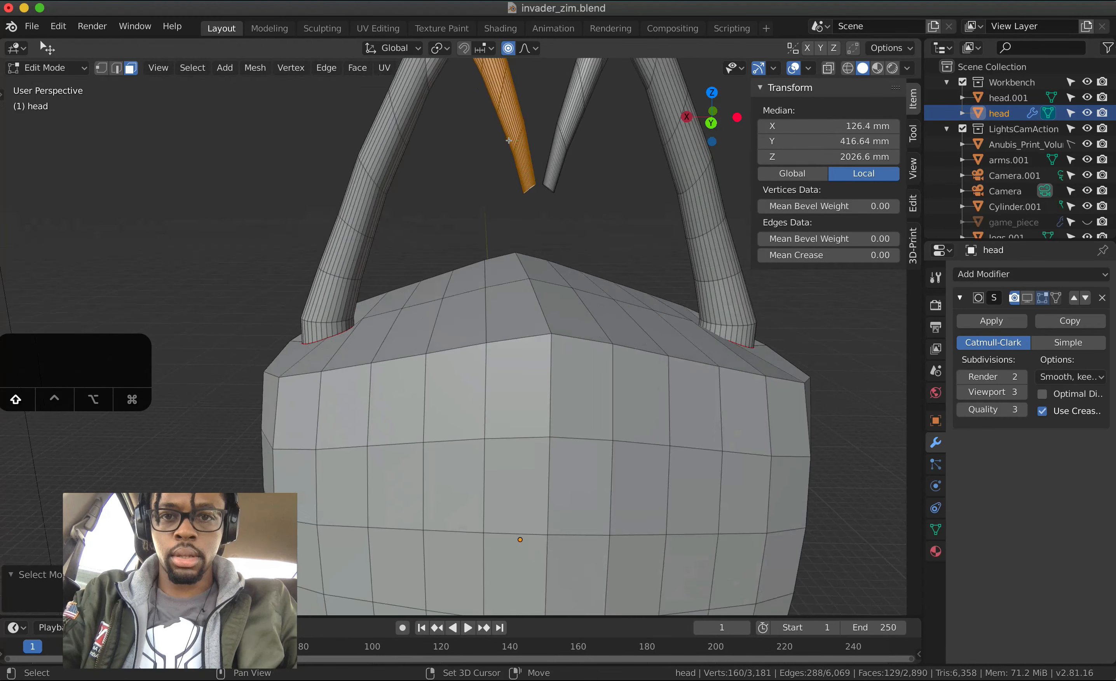
pyautogui.keyDown('shift'); pyautogui.scroll(5, 508, 141); pyautogui.keyUp('shift')
pyautogui.scroll(4, 535, 166)
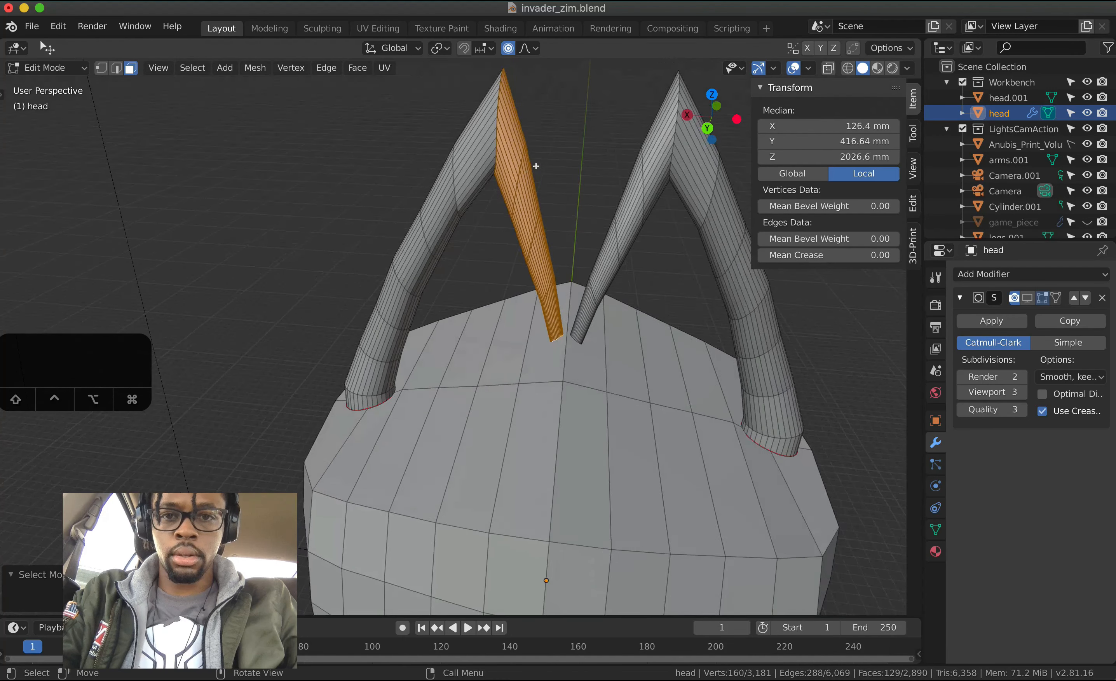
pyautogui.scroll(3, 536, 166)
pyautogui.press('g')
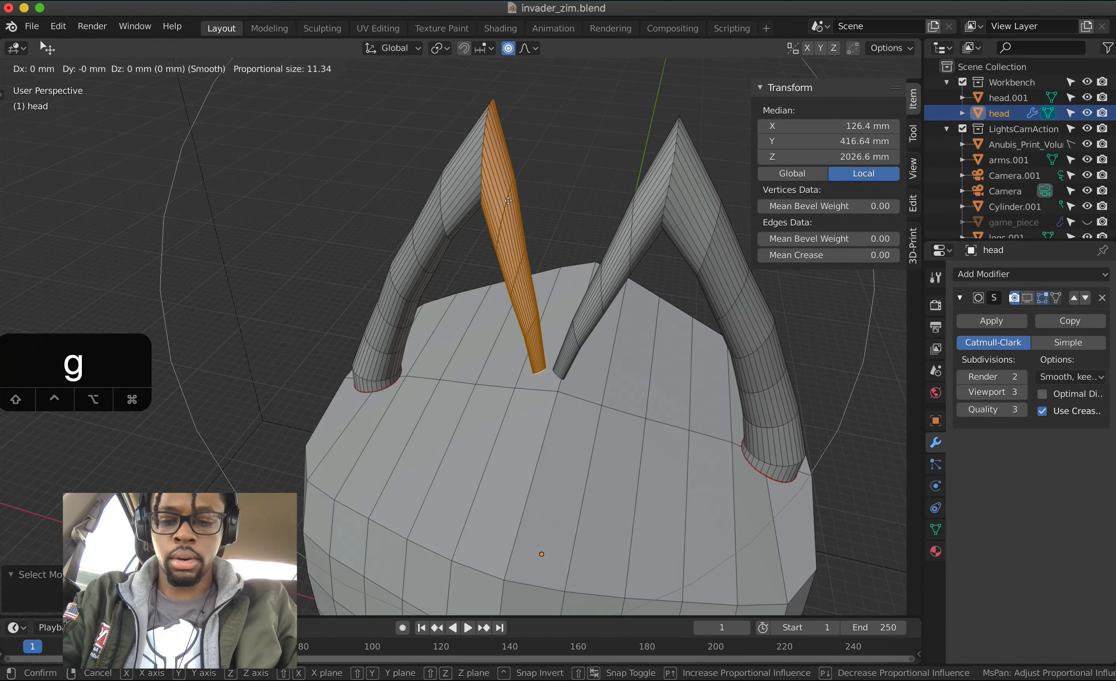
pyautogui.press('x')
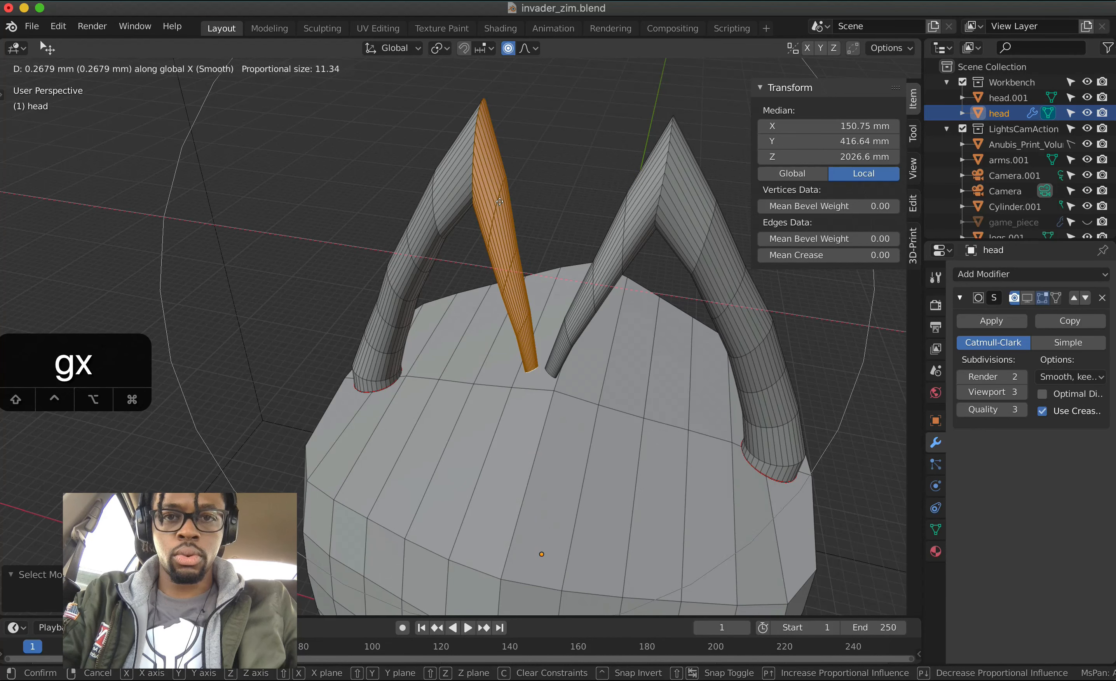
pyautogui.click(502, 202)
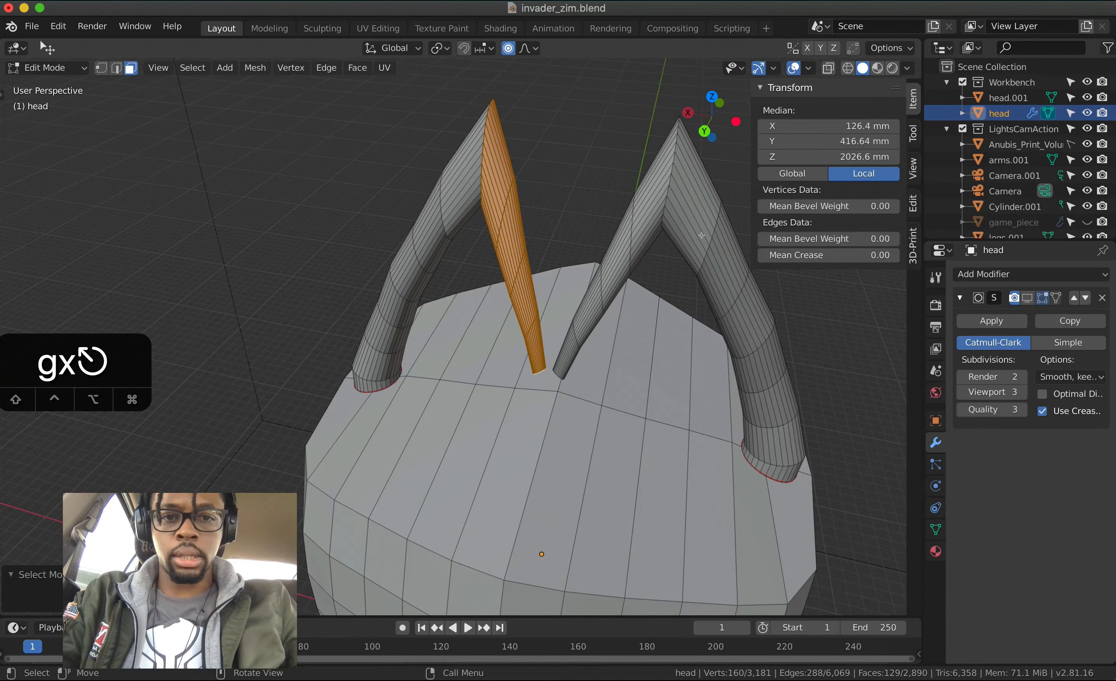
pyautogui.click(527, 48)
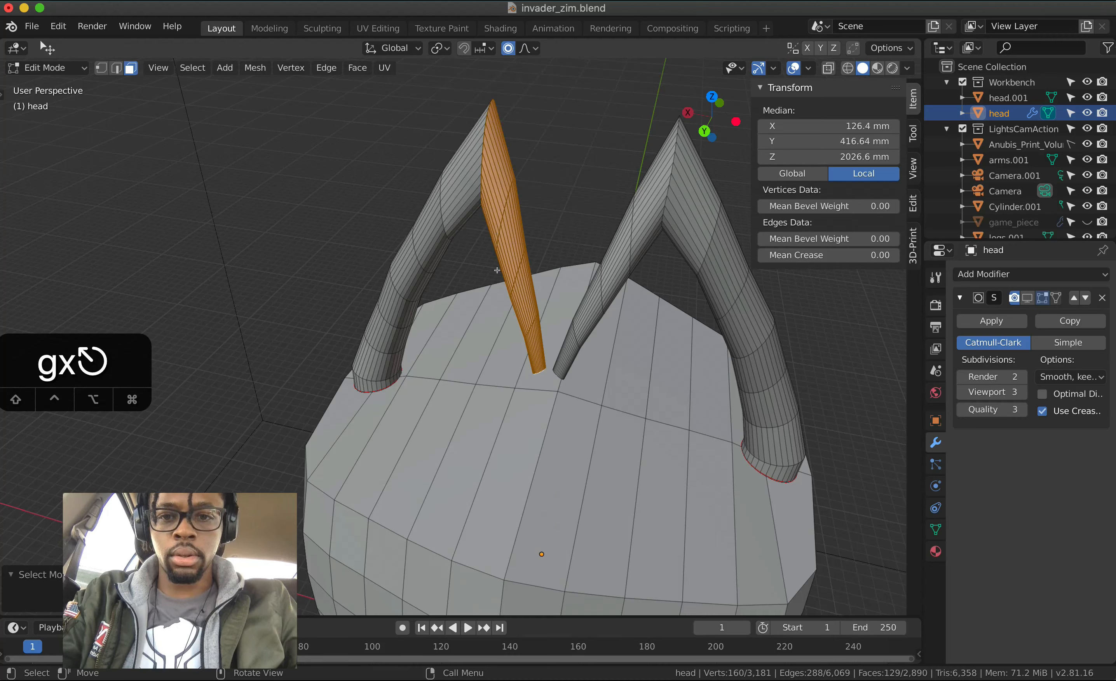
# - Move the selected inner arm 1 mm along global X with smooth proportional editing at size 17.67
pyautogui.press('g')
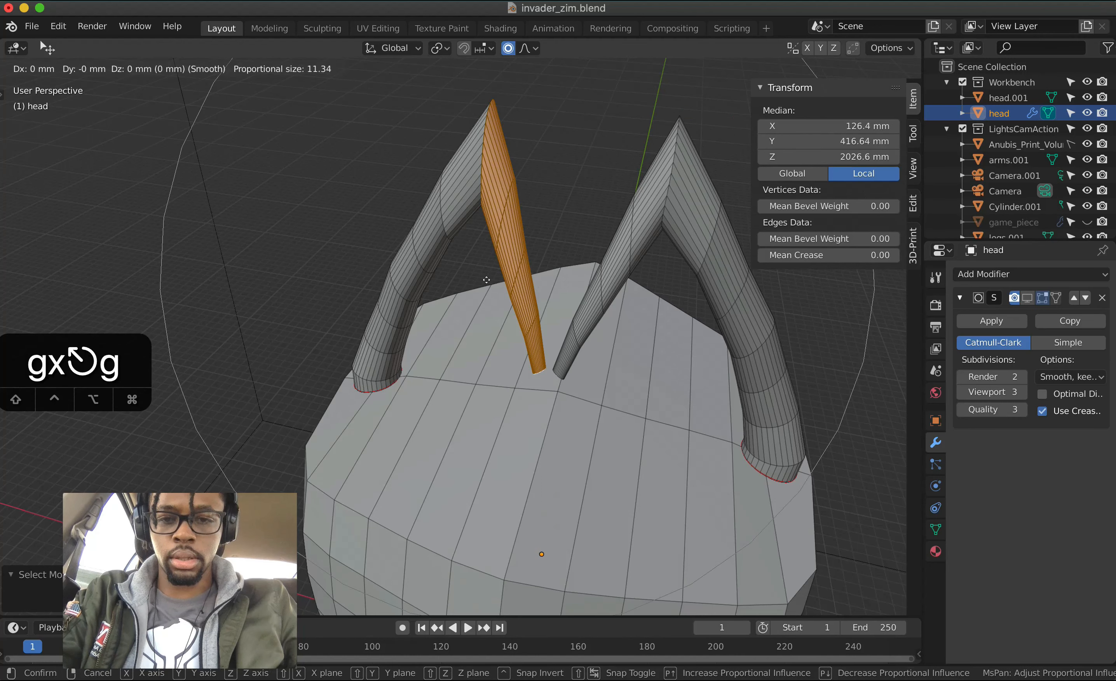
pyautogui.press('x')
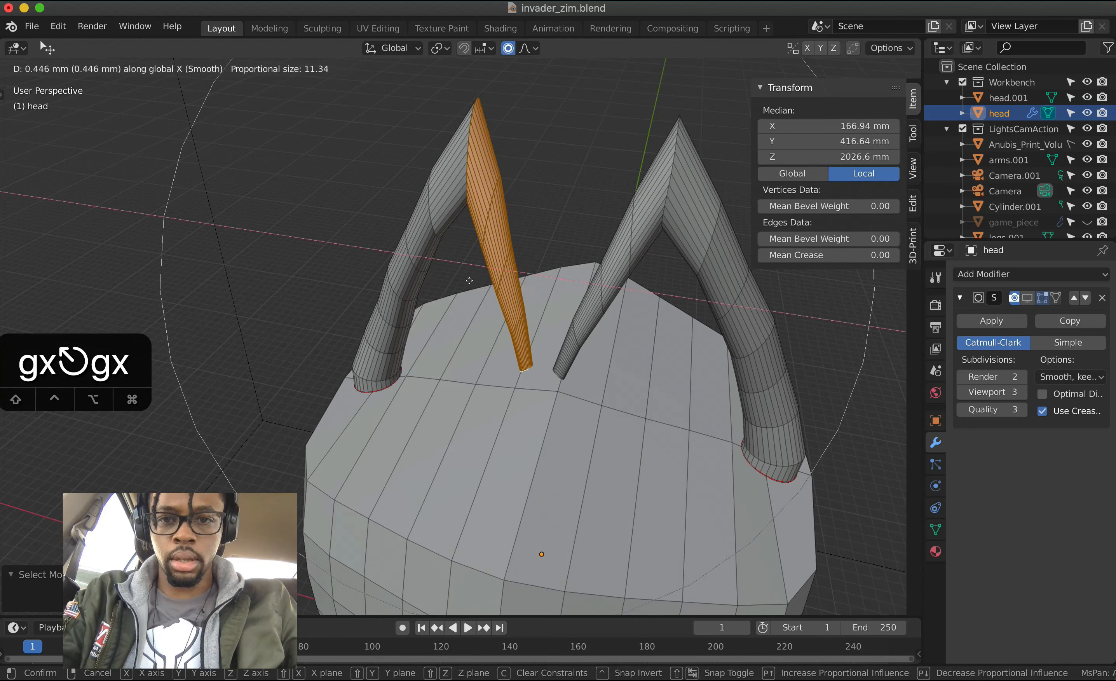
pyautogui.scroll(-5, 469, 280)
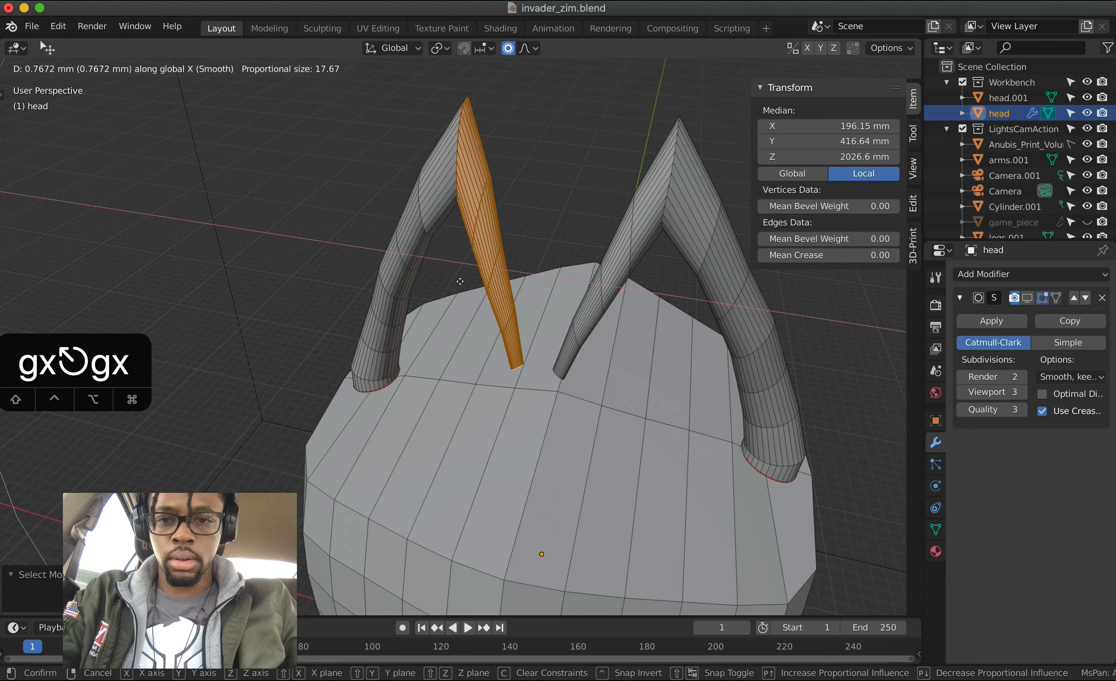
pyautogui.write('1')
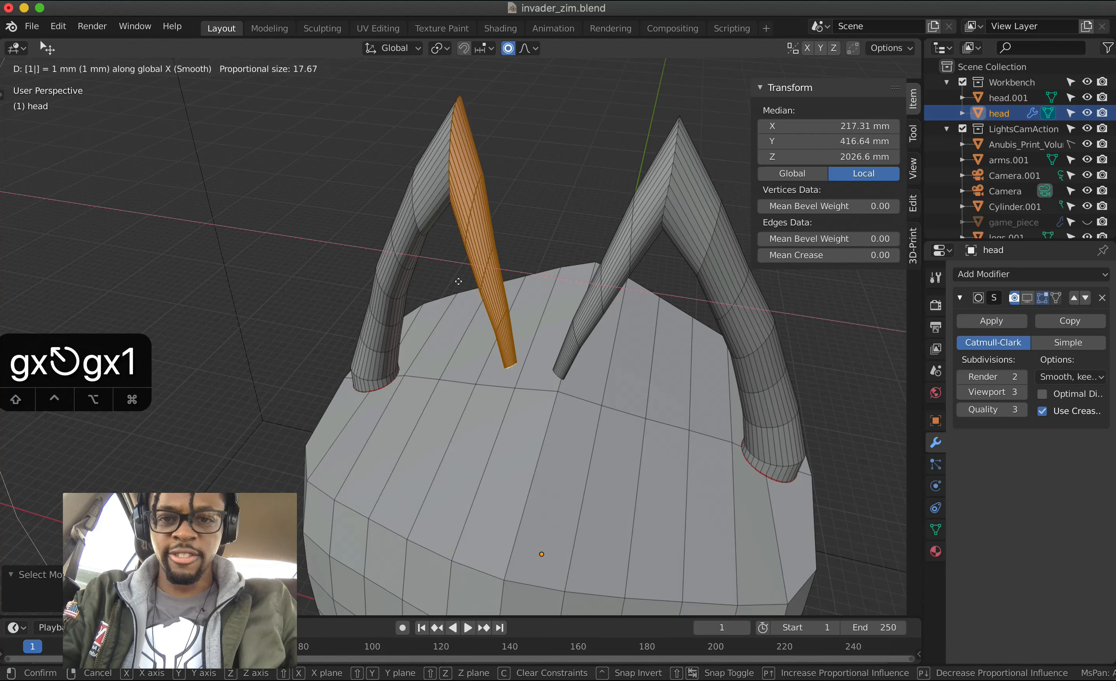
pyautogui.press('BackSpace')
pyautogui.write('3')
pyautogui.press('BackSpace')
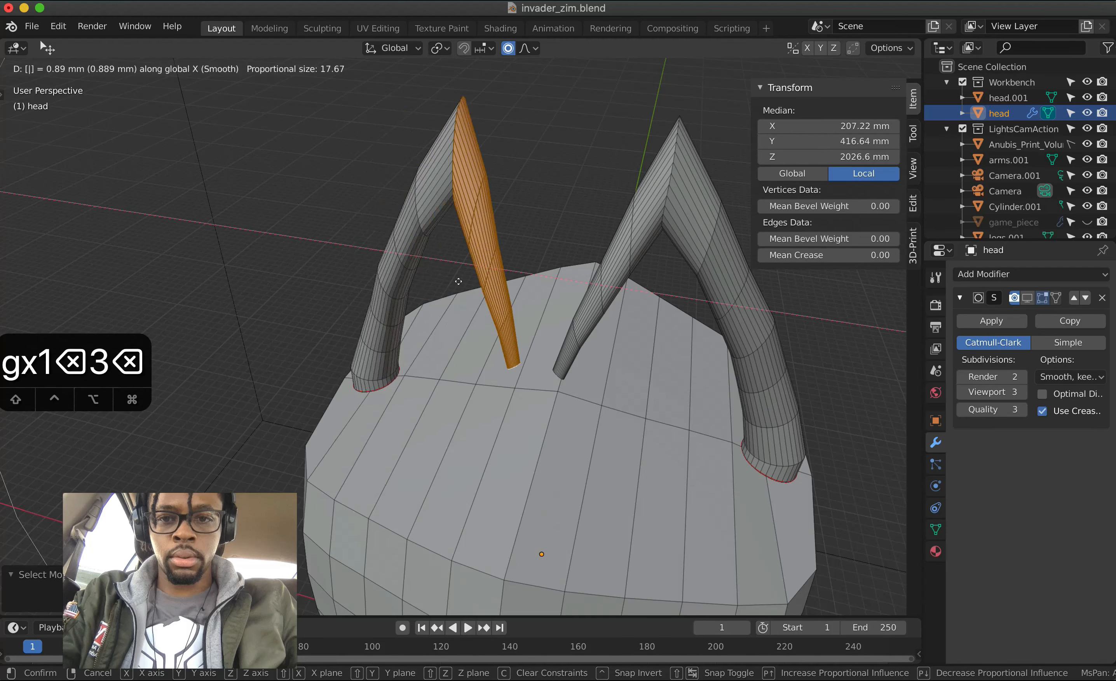
pyautogui.write('1')
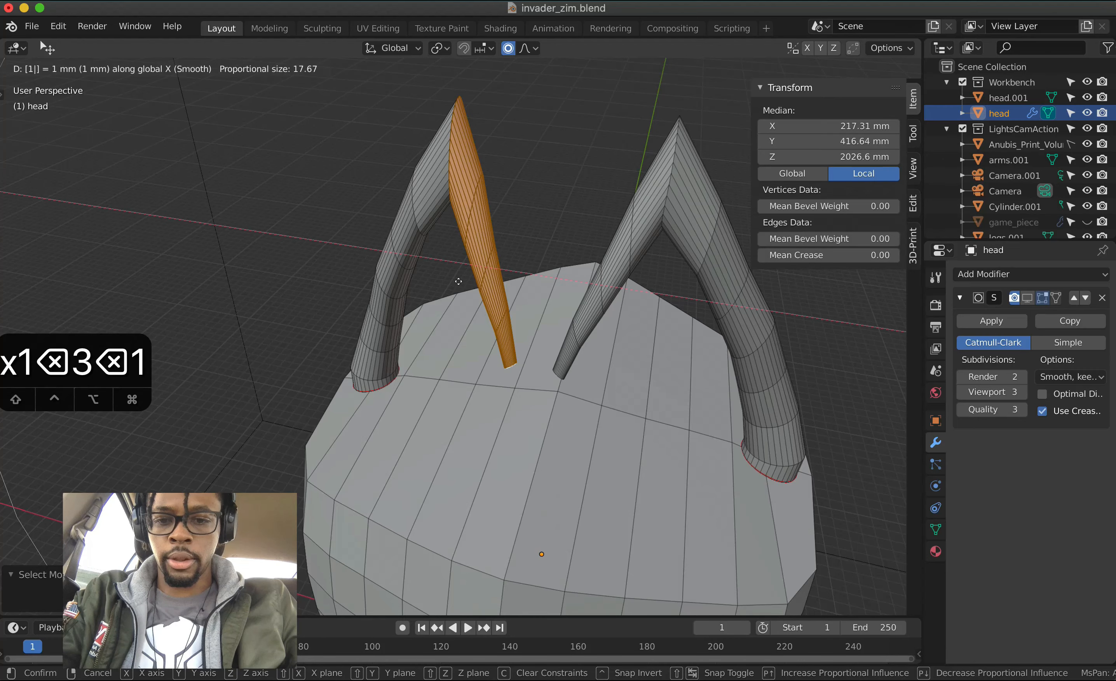
pyautogui.press('Return')
# - Select the end face of the negative-X antenna's free tip and grow the selection along its inner arm up to the peak
pyautogui.moveTo(502, 280); pyautogui.dragTo(590, 251, button='middle')
pyautogui.click(596, 280)
pyautogui.click(596, 281)
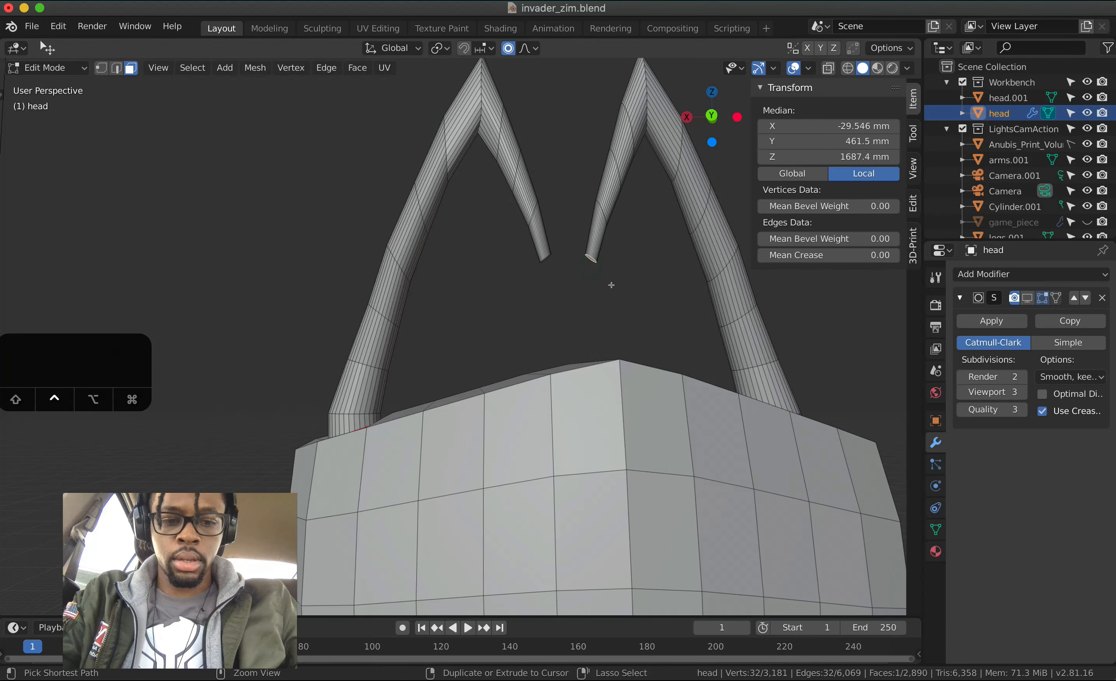
pyautogui.hotkey('ctrl', '=')
pyautogui.hotkey('ctrl', '=')
pyautogui.hotkey('ctrl', '=')
pyautogui.hotkey('ctrl', '=')
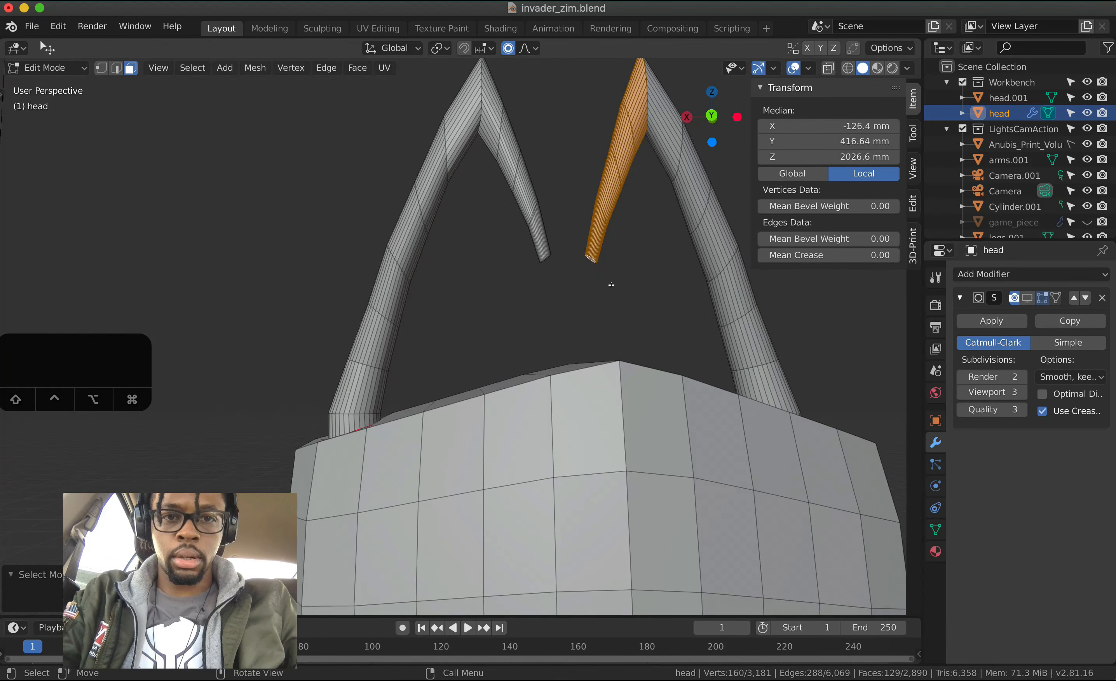
# - Move the negative-X antenna's selected inner arm -1 mm along global X with smooth proportional editing at size 17.67
pyautogui.moveTo(611, 285); pyautogui.dragTo(609, 282, button='middle')
pyautogui.press('g')
pyautogui.press('x')
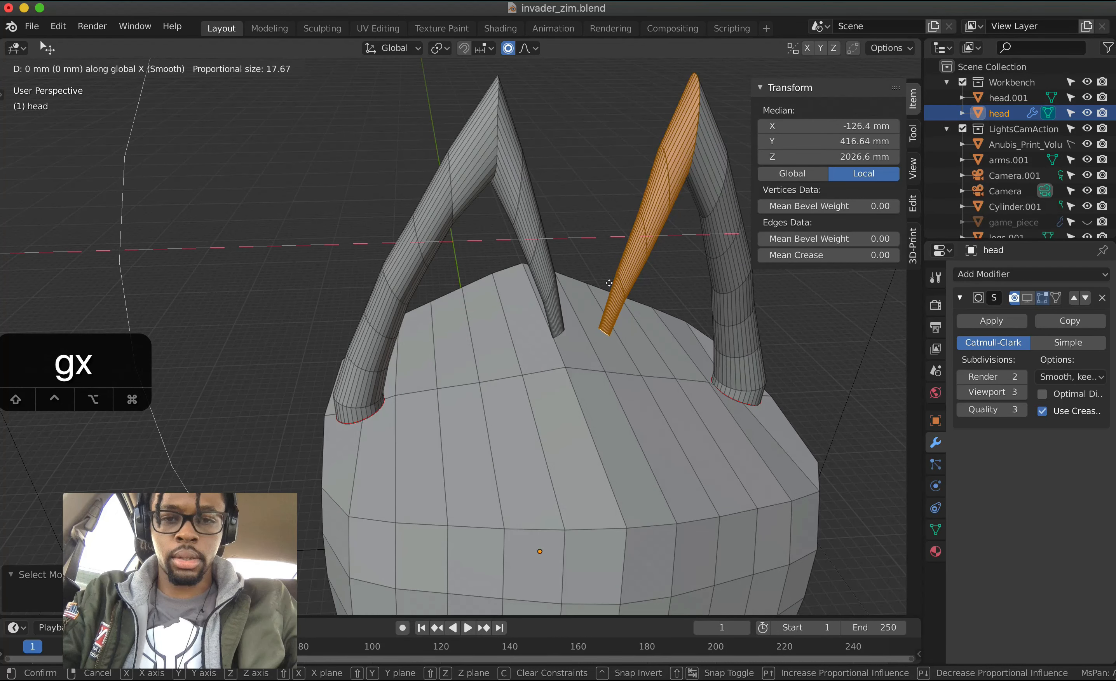
pyautogui.press('-')
pyautogui.press('1')
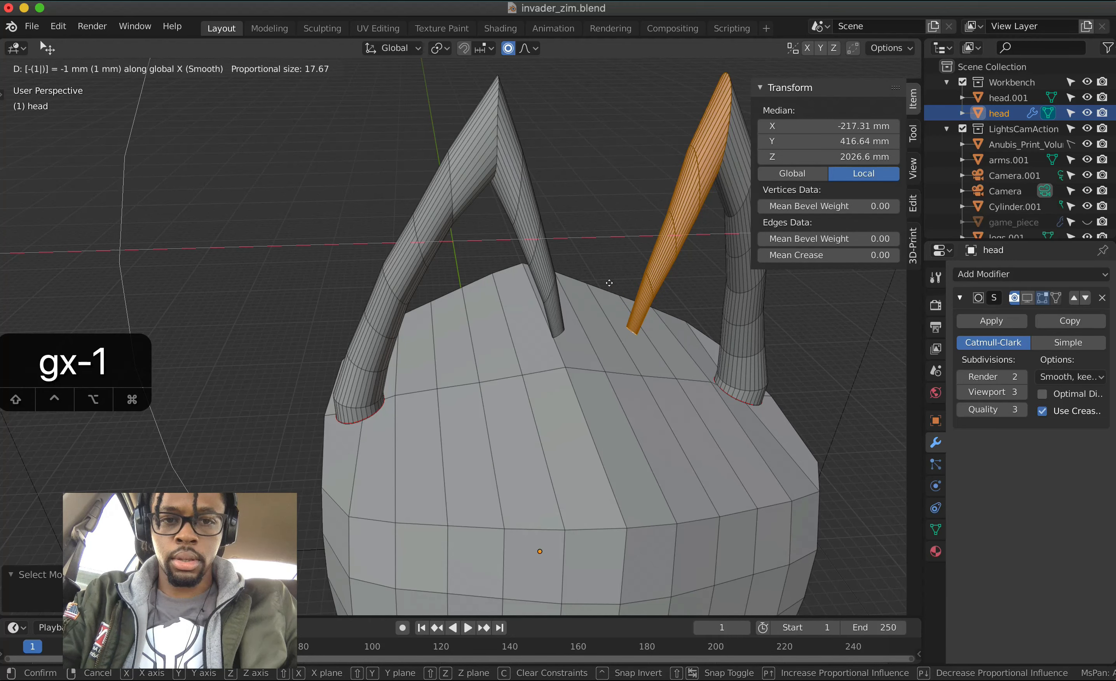
pyautogui.press('Return')
# - Try to rotate the negative-X antenna's inner arm 10° about global Z with proportional editing, and undo the rotation
pyautogui.moveTo(609, 283); pyautogui.dragTo(611, 285, button='middle')
pyautogui.scroll(-5, 611, 285)
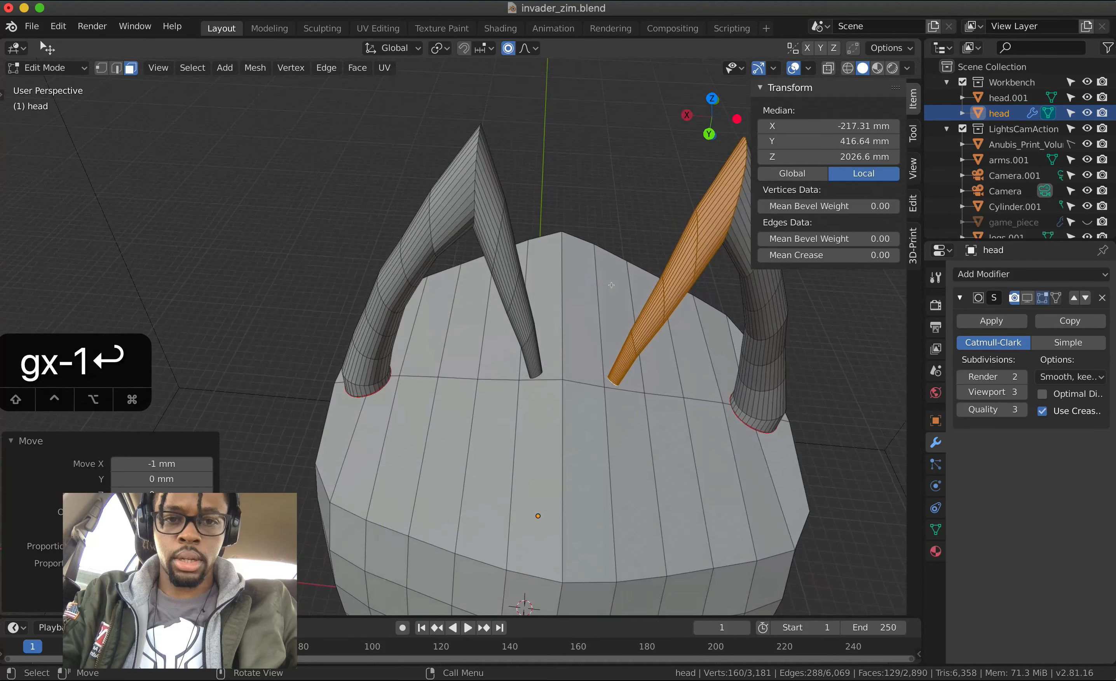
pyautogui.press('r')
pyautogui.press('z')
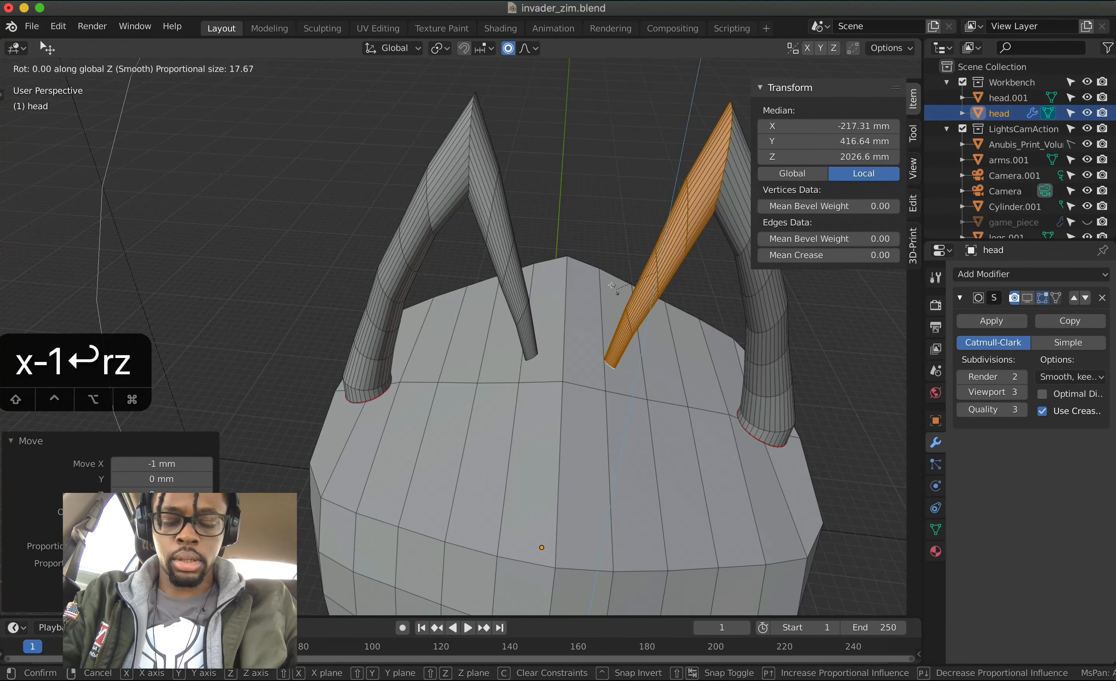
pyautogui.press('1')
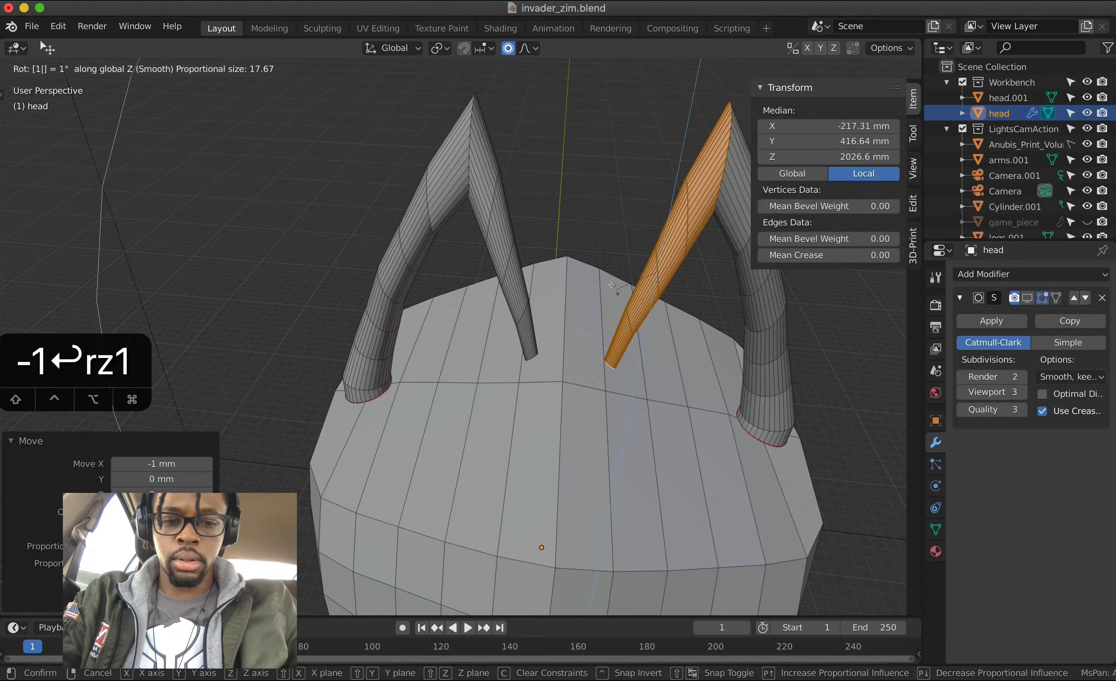
pyautogui.press('BackSpace')
pyautogui.write('10')
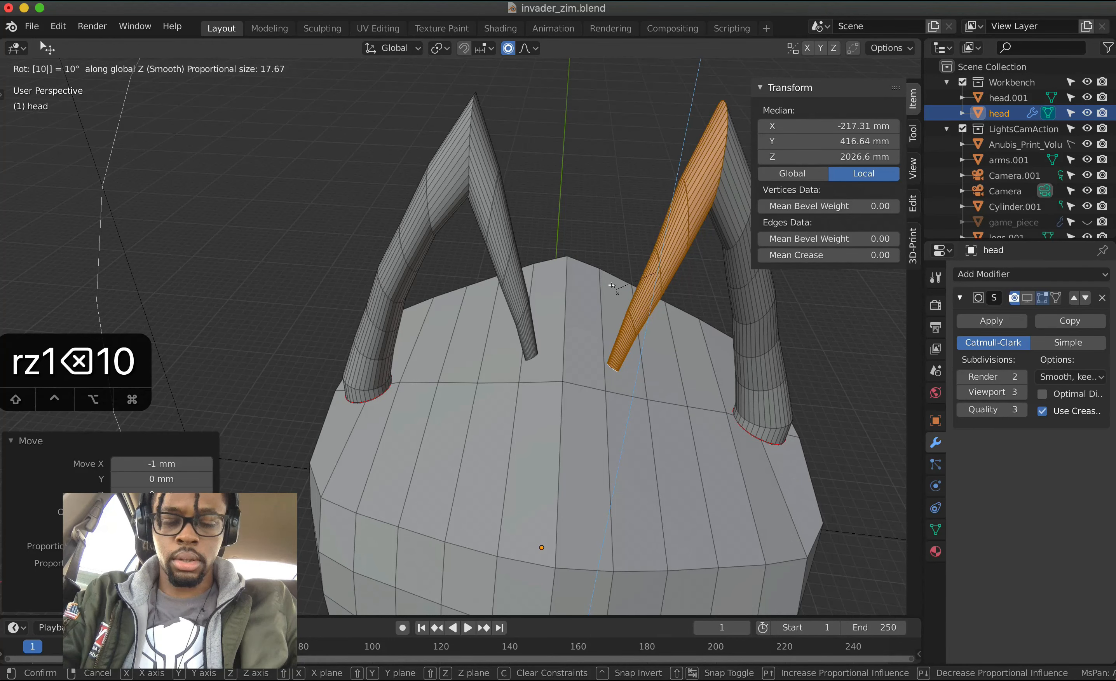
pyautogui.press('Return')
pyautogui.scroll(5, 612, 285)
pyautogui.hscroll(8, 611, 284)
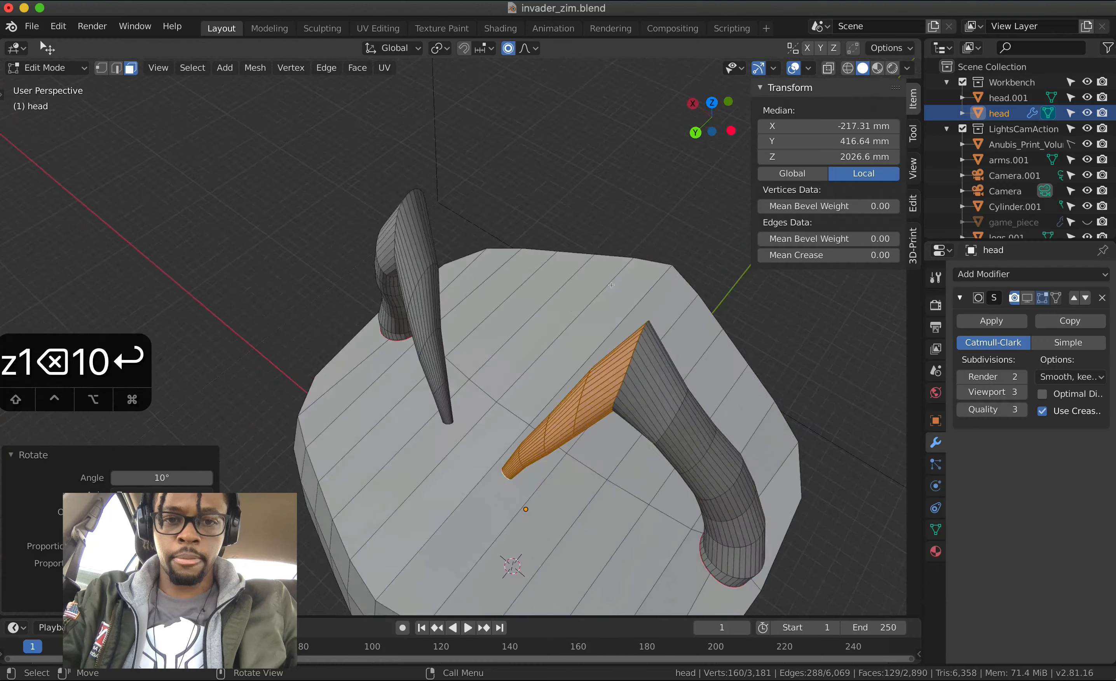
pyautogui.scroll(-6, 611, 285)
pyautogui.scroll(1, 611, 284)
pyautogui.press('super+z')
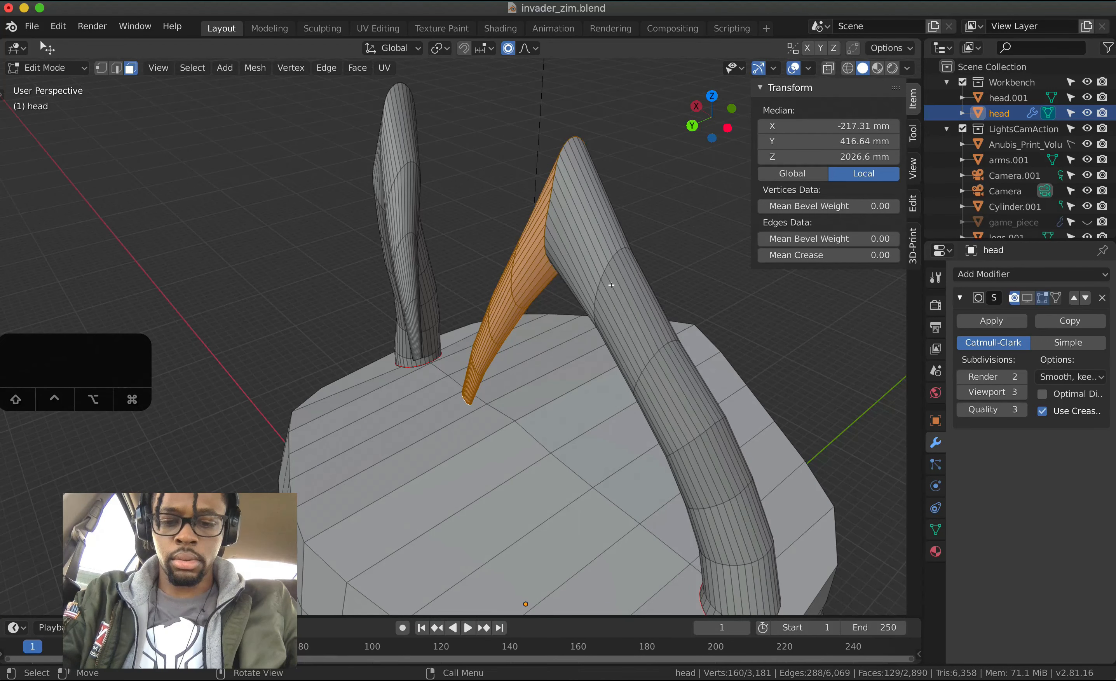
# - Try a 20° rotation about global Z on a single face of the outer arm, and undo both the rotation and the face selection
pyautogui.click(611, 285)
pyautogui.press('r')
pyautogui.press('z')
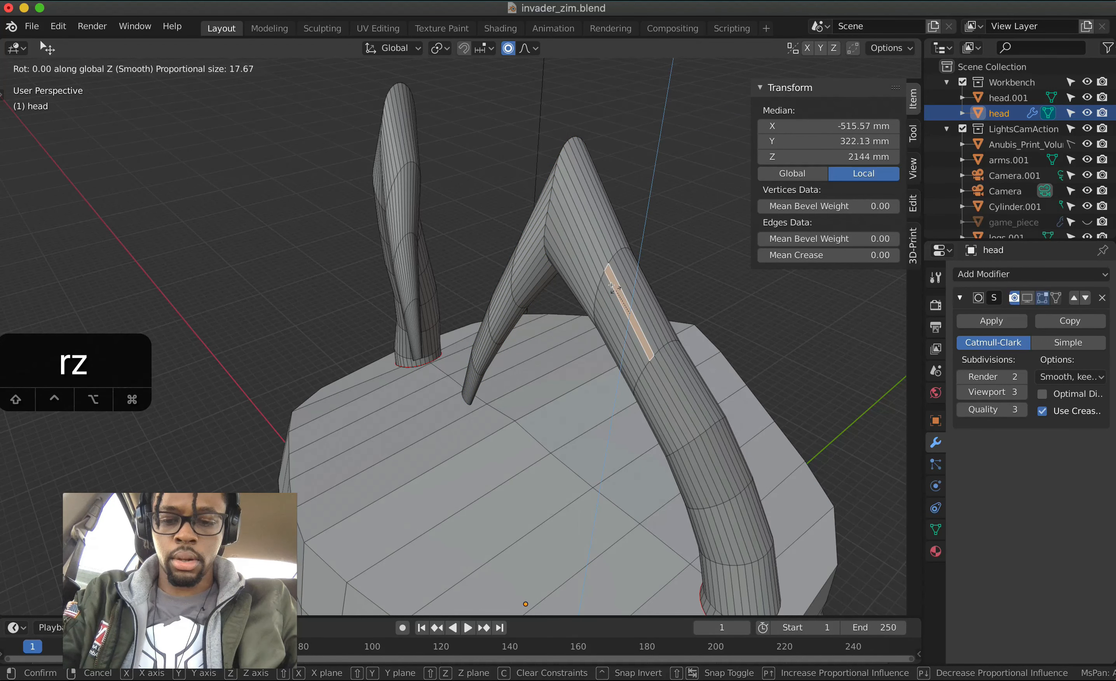
pyautogui.write('20')
pyautogui.press('Return')
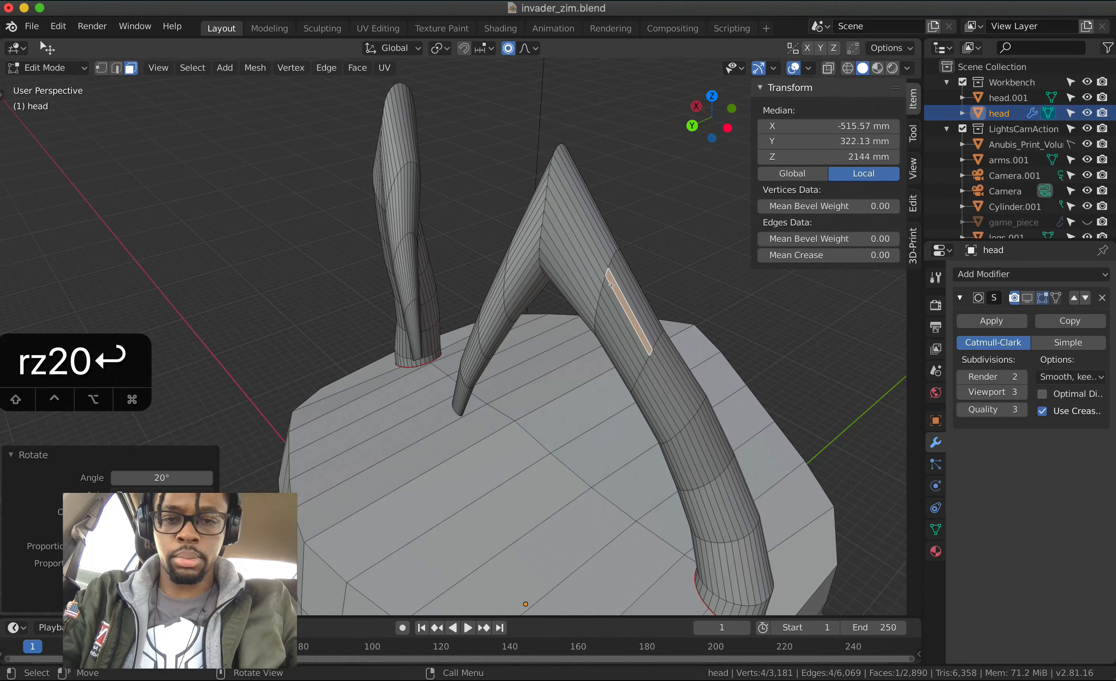
pyautogui.scroll(6, 612, 285)
pyautogui.scroll(-3, 601, 313)
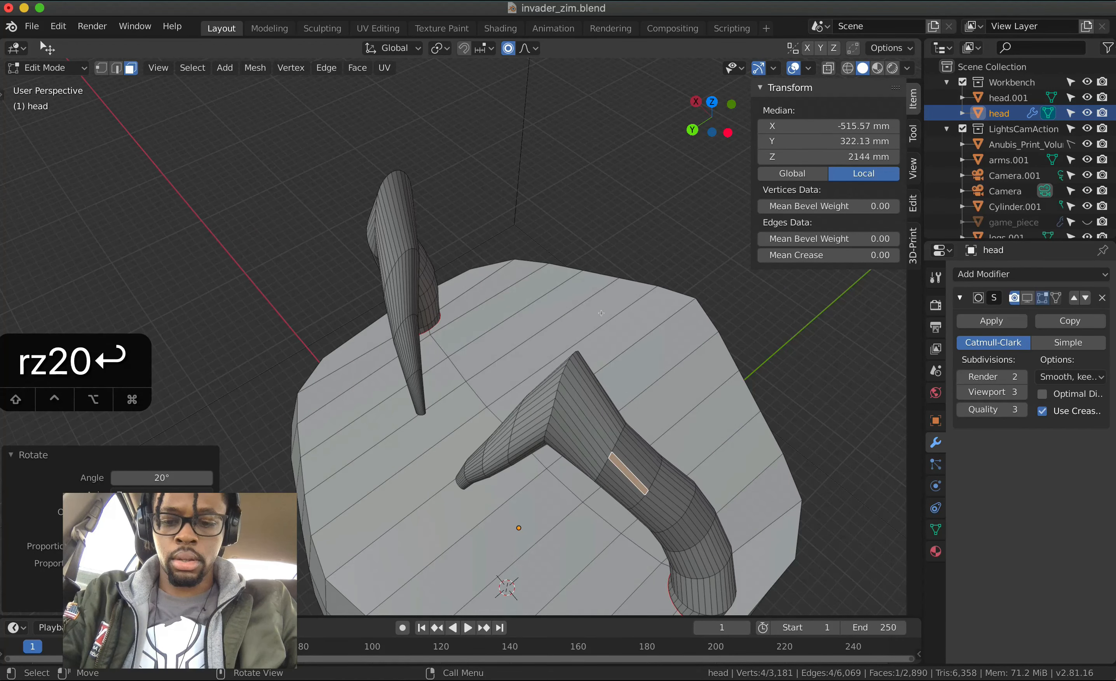
pyautogui.press('super+z')
pyautogui.scroll(-6, 601, 312)
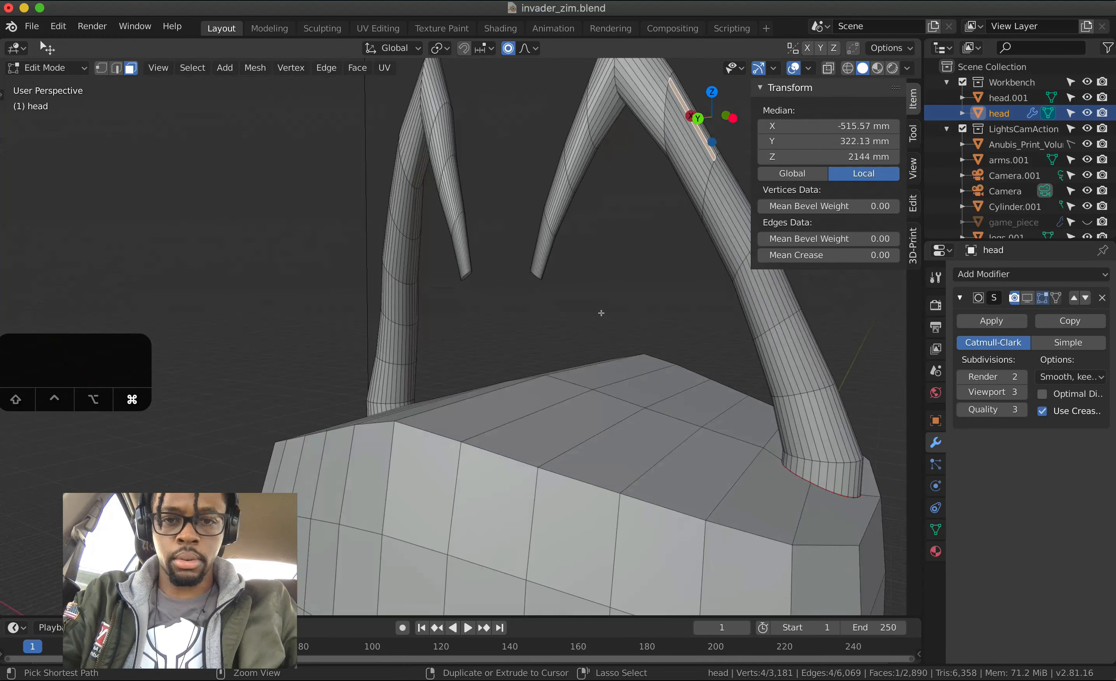
pyautogui.press('super+z')
# - Rotate the negative-X antenna's inner arm 20° about global Z with smooth proportional editing at size 17.67, and switch proportional editing off
pyautogui.write('rz2')
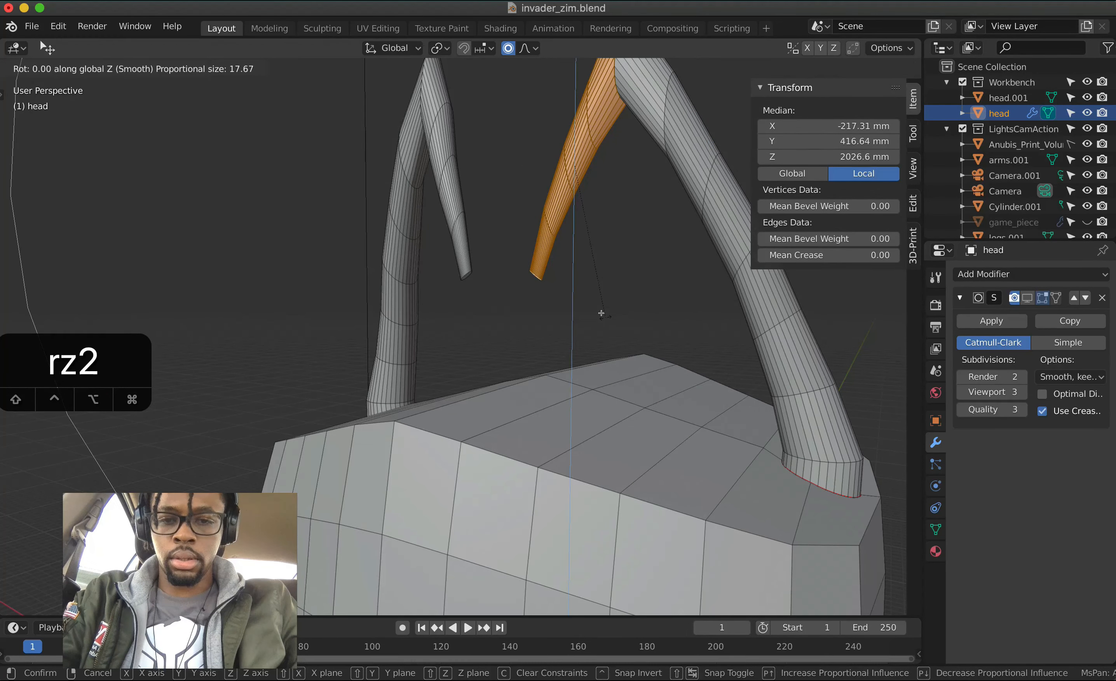
pyautogui.write('0')
pyautogui.press('Return')
pyautogui.scroll(4, 601, 313)
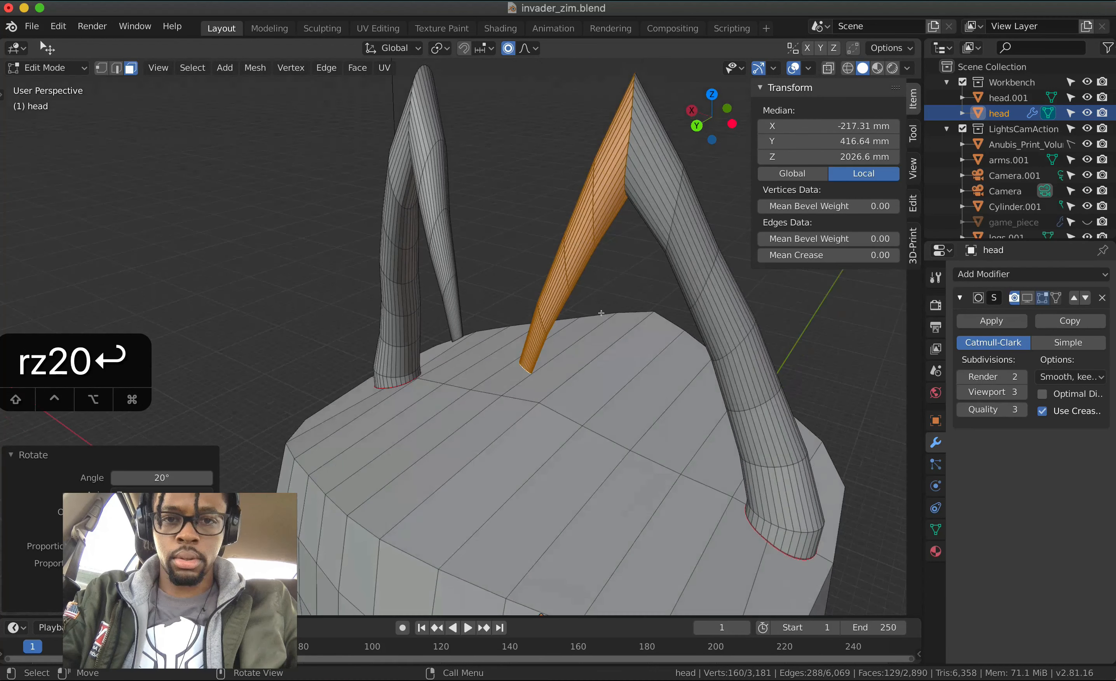
pyautogui.scroll(6, 601, 313)
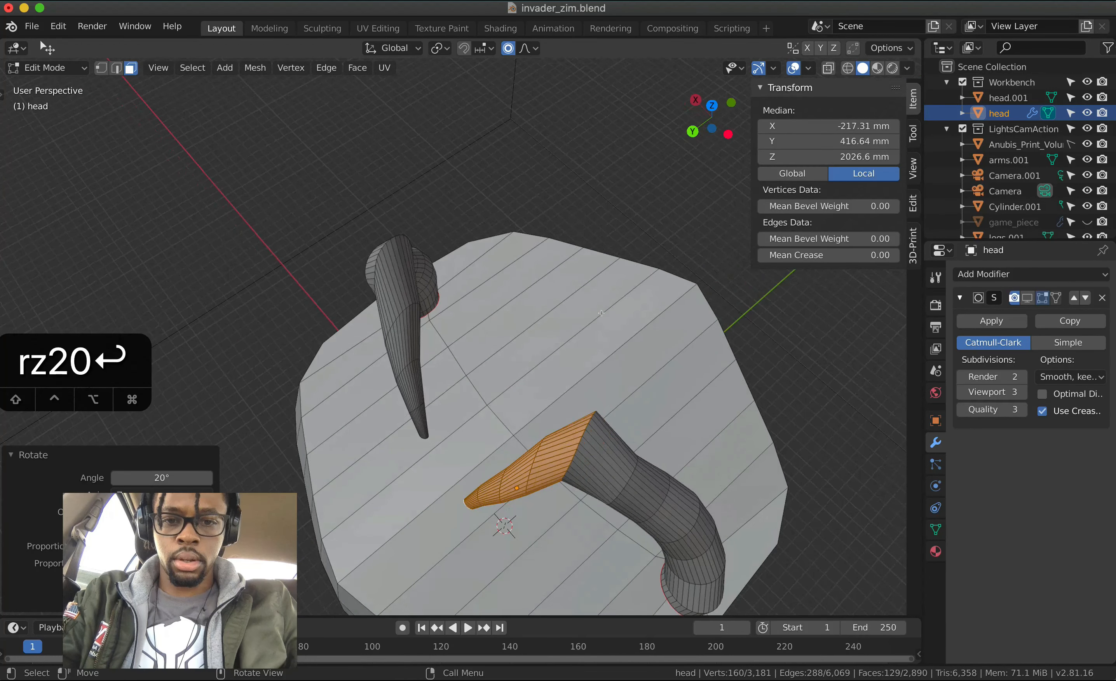
pyautogui.scroll(-6, 601, 313)
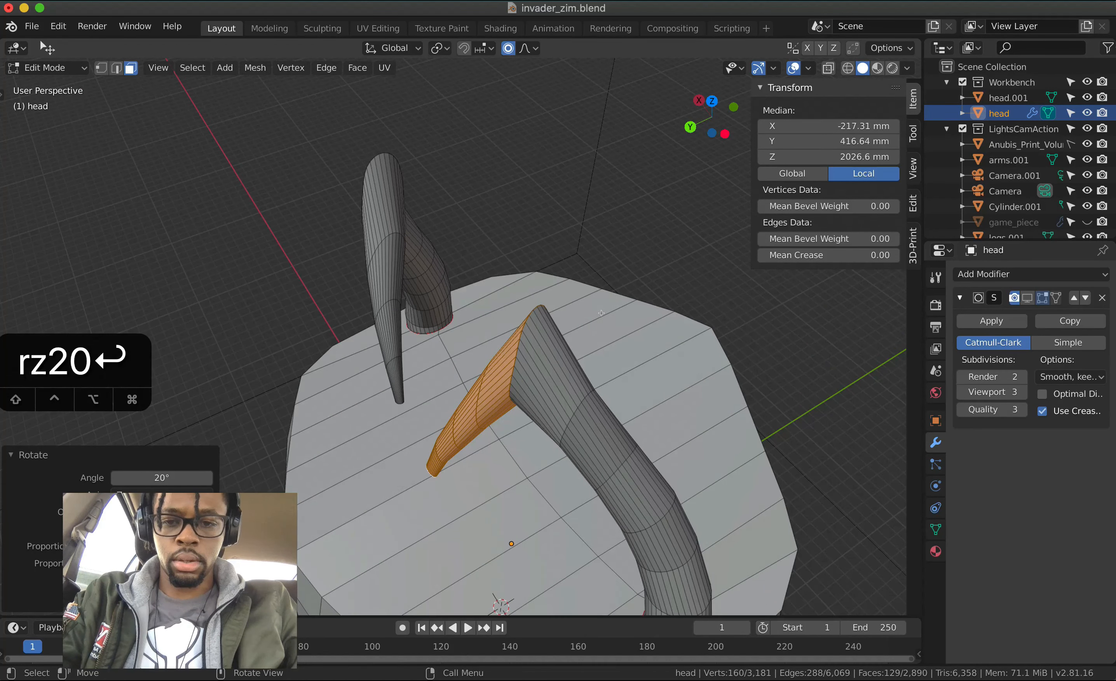
pyautogui.press('o')
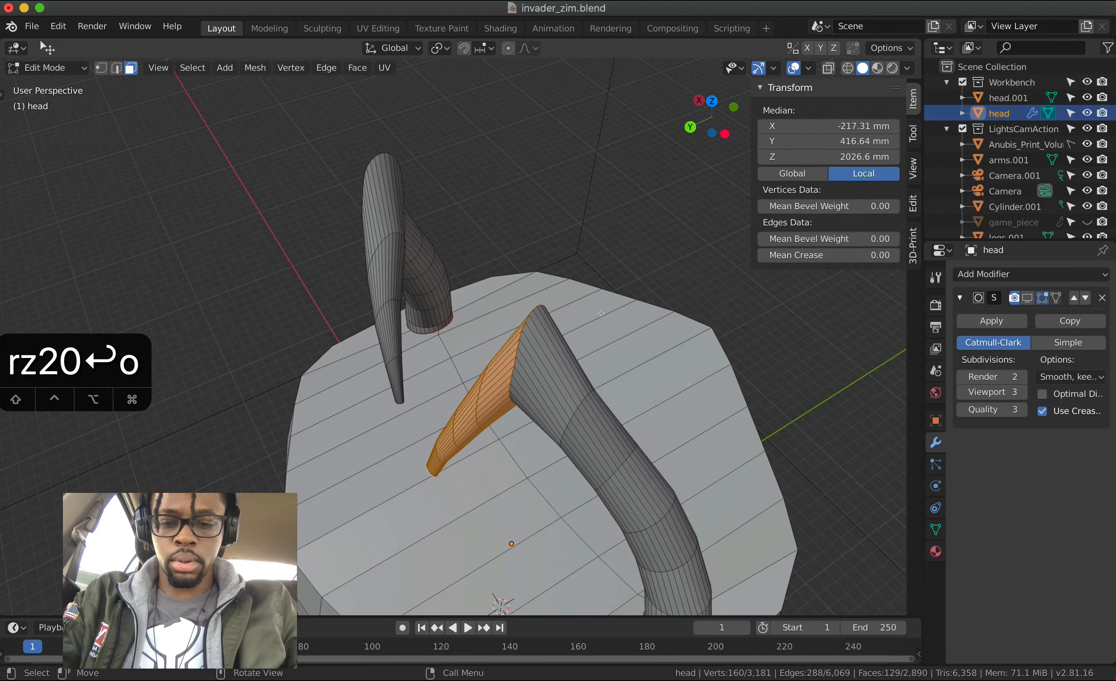
# - Move the negative-X antenna's selected inner arm 1 mm along global Y without proportional editing
pyautogui.press('g')
pyautogui.press('y')
pyautogui.press('1')
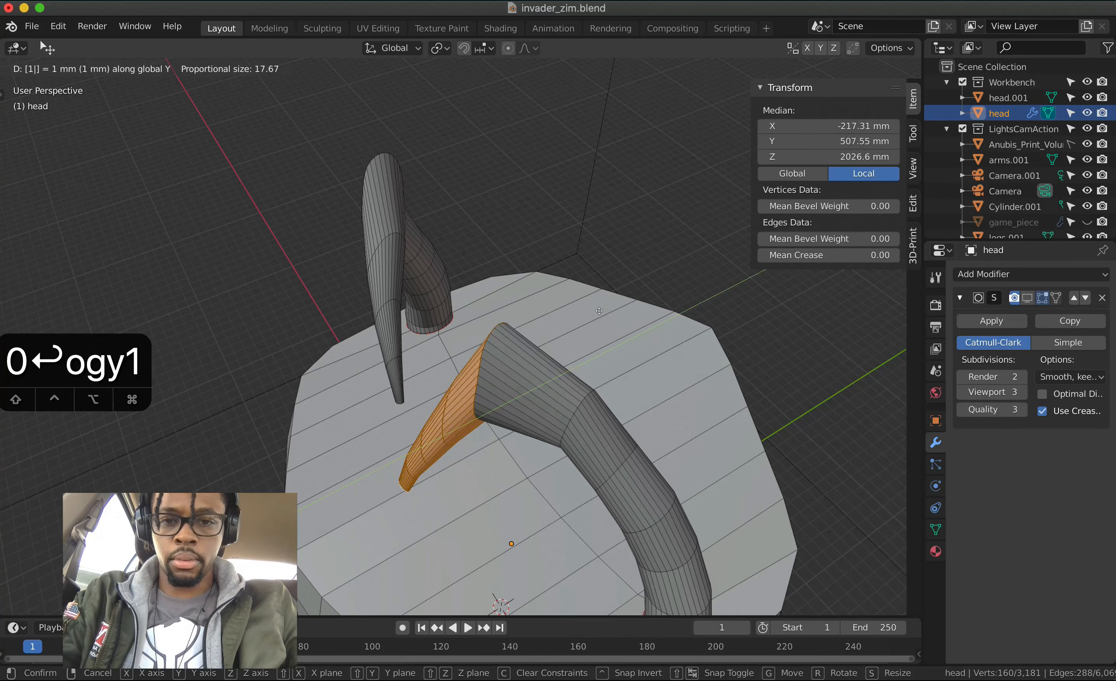
pyautogui.press('Return')
pyautogui.scroll(-5, 601, 313)
pyautogui.scroll(-5, 601, 313)
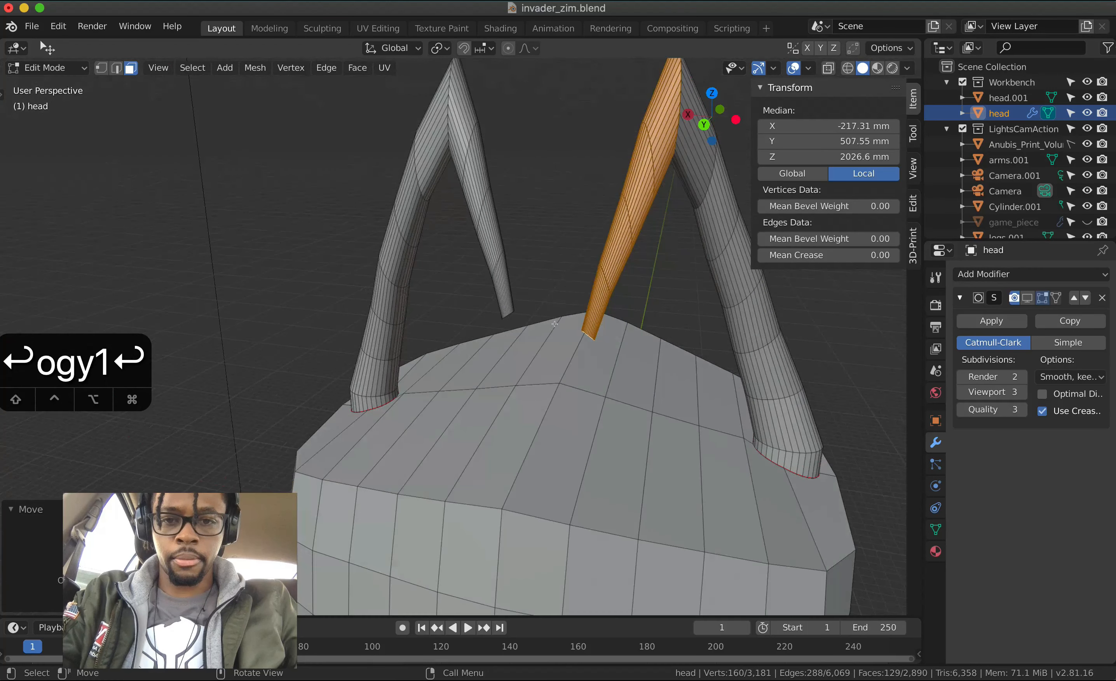
pyautogui.scroll(-5, 523, 314)
pyautogui.scroll(-3, 461, 287)
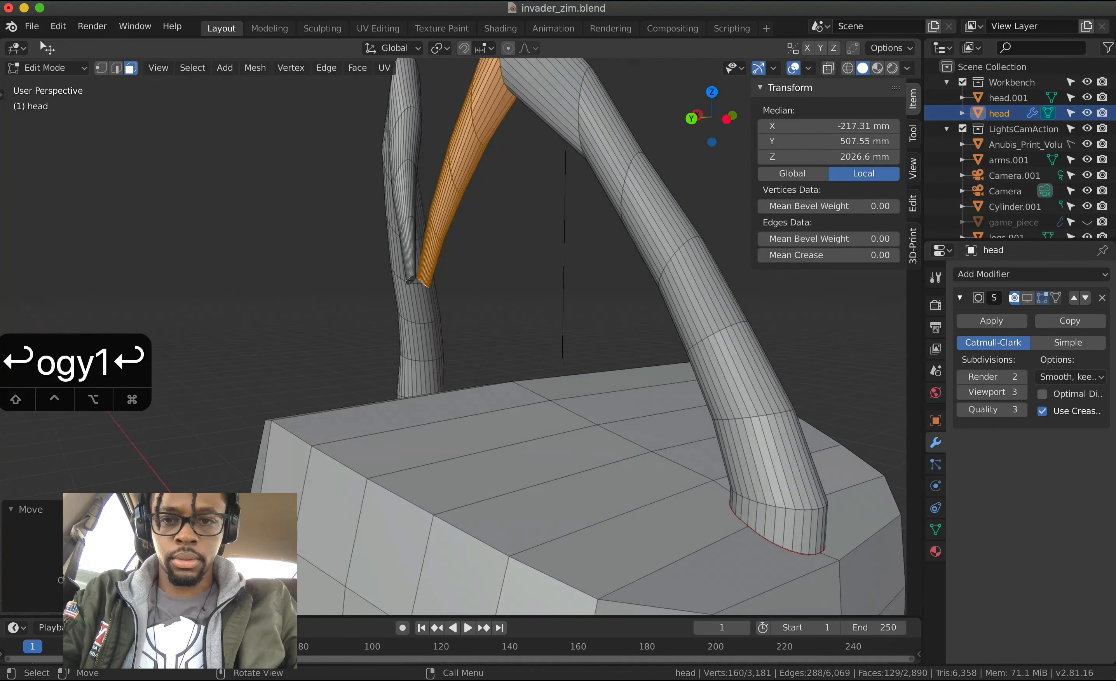
# - Select the positive-X antenna's inner arm and rotate it -20° about global Z with smooth proportional editing at size 17.67
pyautogui.click(412, 279)
pyautogui.hotkey('ctrl', '=')
pyautogui.hotkey('ctrl', '=')
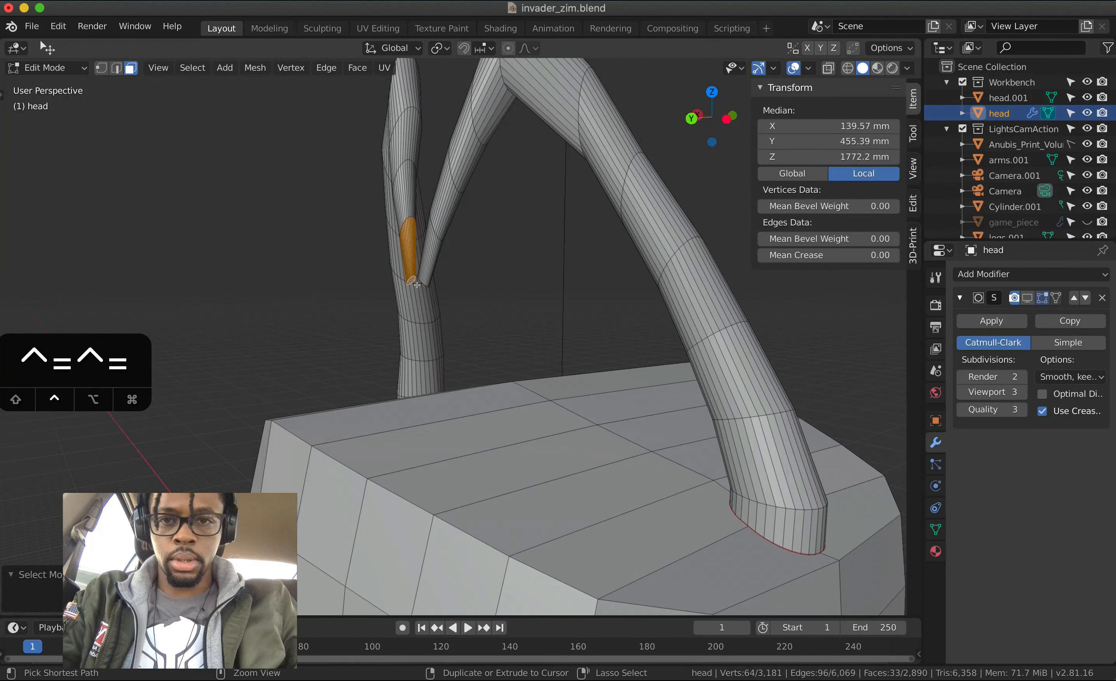
pyautogui.hotkey('ctrl', '=')
pyautogui.hotkey('ctrl', '=')
pyautogui.scroll(-3, 416, 284)
pyautogui.scroll(-5, 417, 284)
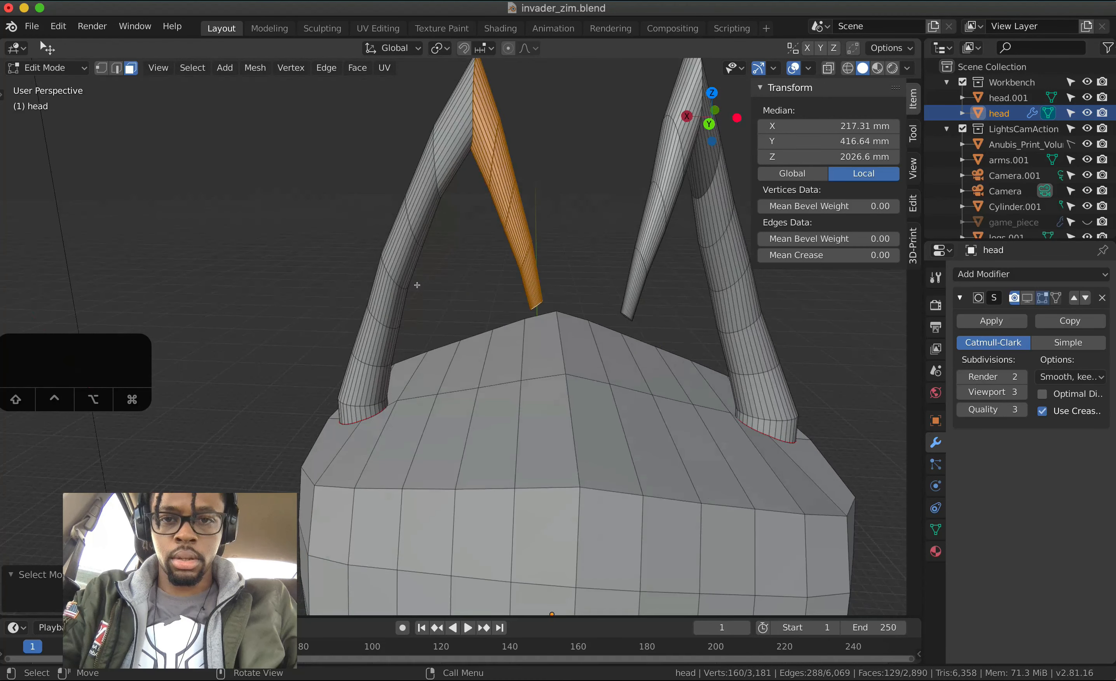
pyautogui.press('o')
pyautogui.scroll(-3, 417, 285)
pyautogui.scroll(-2, 417, 285)
pyautogui.write('r')
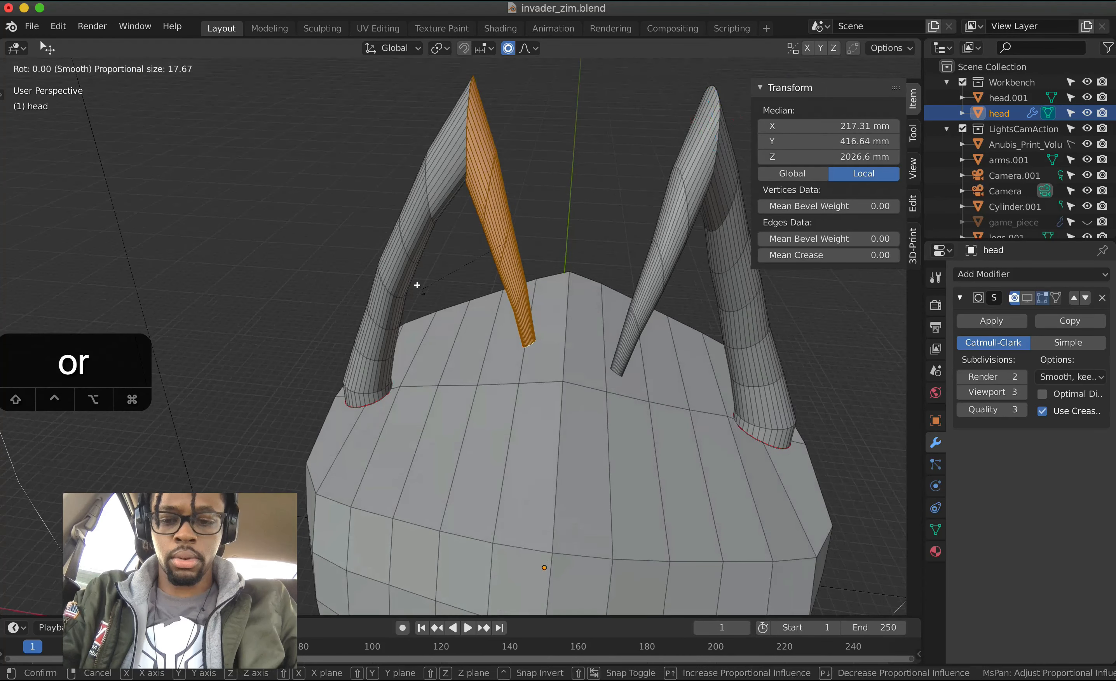
pyautogui.write('z')
pyautogui.write('20')
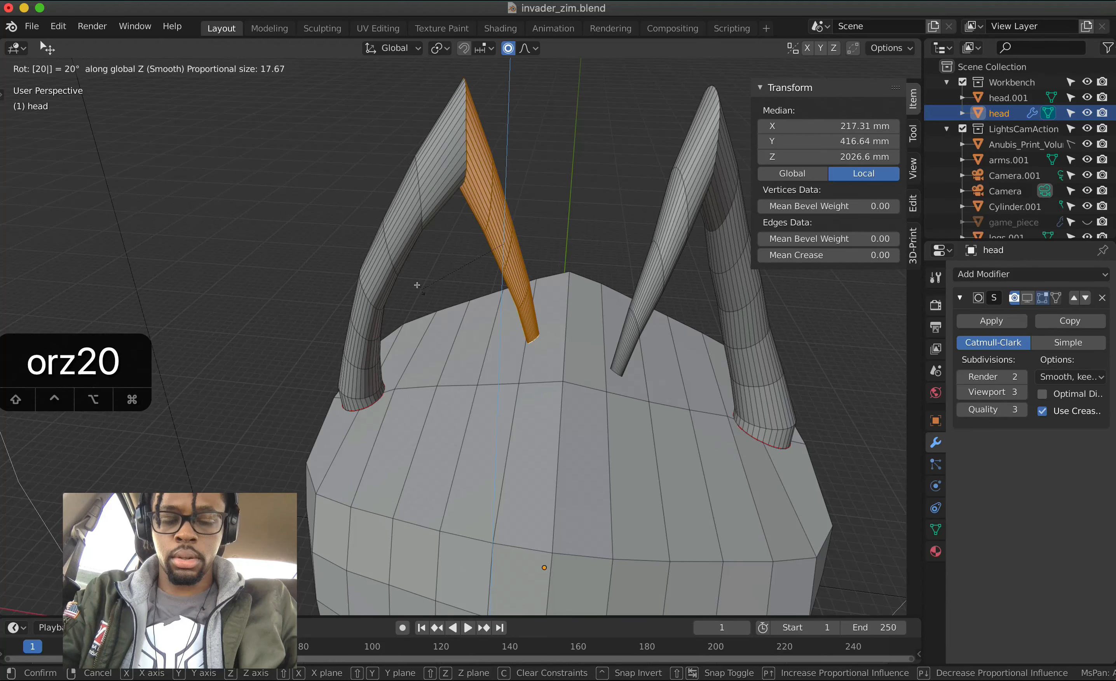
pyautogui.press('-')
pyautogui.press('Return')
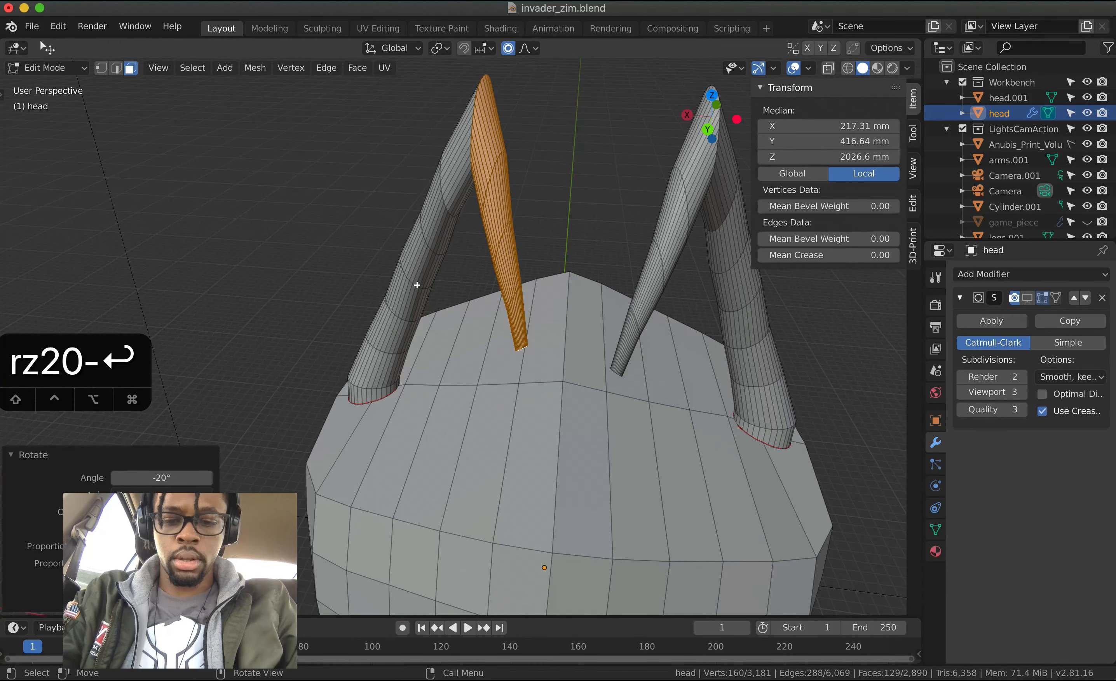
# - Try to move the positive-X antenna's inner arm 1 mm along global Y with proportional editing, and undo the move
pyautogui.press('g')
pyautogui.press('y')
pyautogui.press('1')
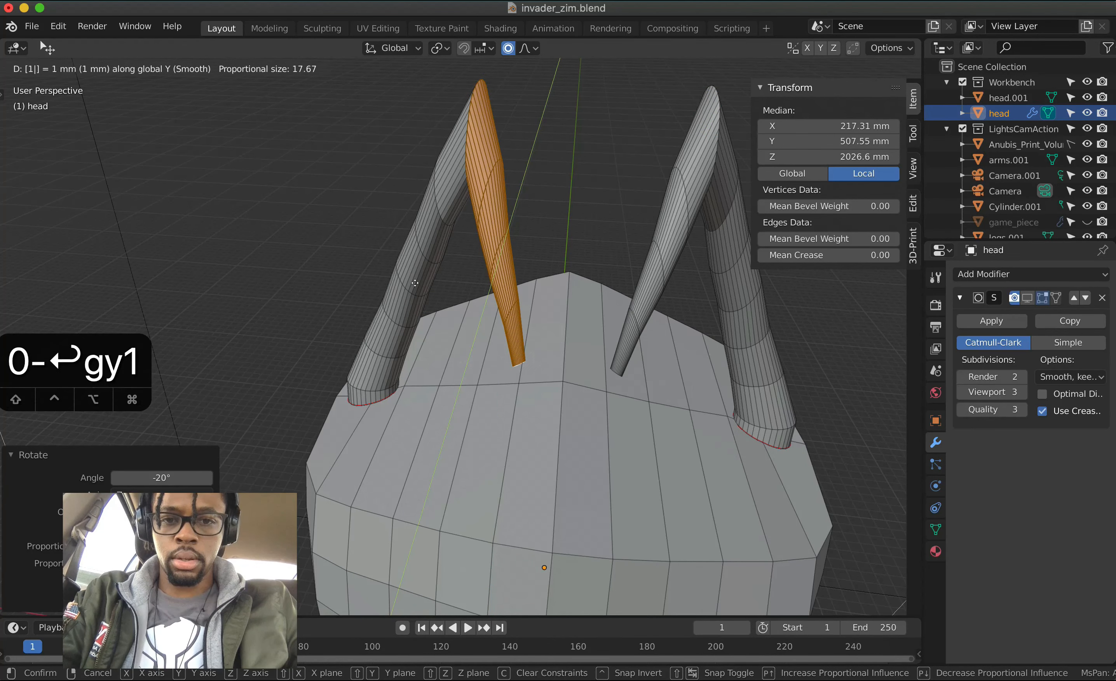
pyautogui.press('Return')
pyautogui.moveTo(415, 283); pyautogui.dragTo(417, 285, button='middle')
pyautogui.hotkey('ctrl', 'z')
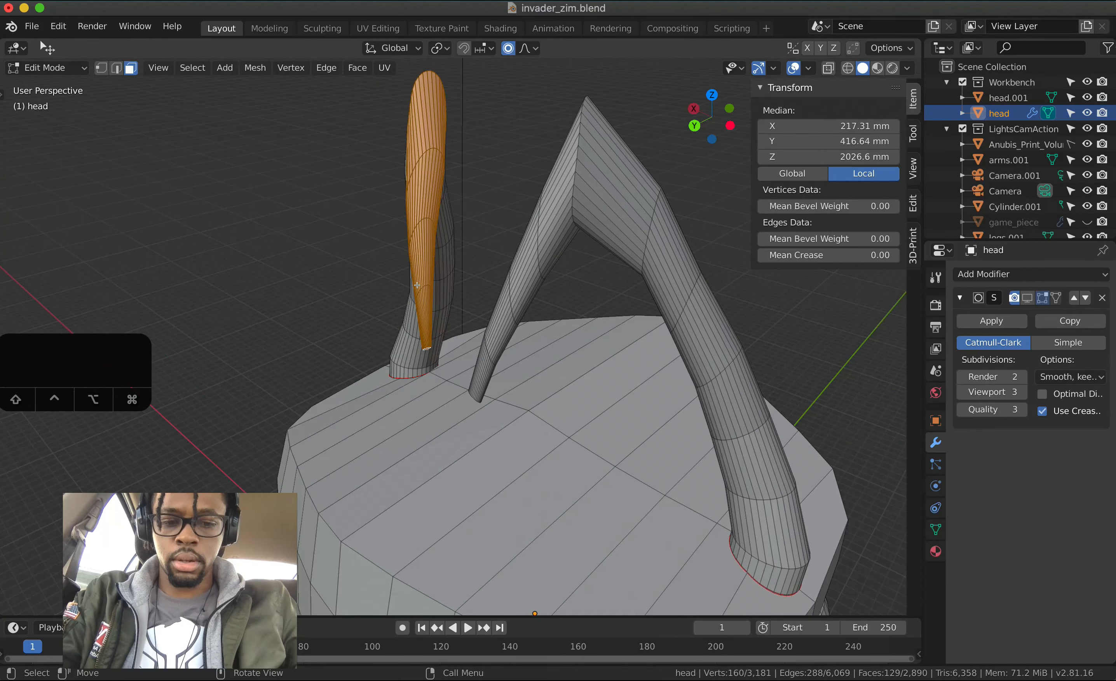
# - Move the positive-X antenna's inner arm 1 mm along global Y with proportional editing switched off, and return to Object Mode
pyautogui.press('o')
pyautogui.press('g')
pyautogui.press('y')
pyautogui.press('1')
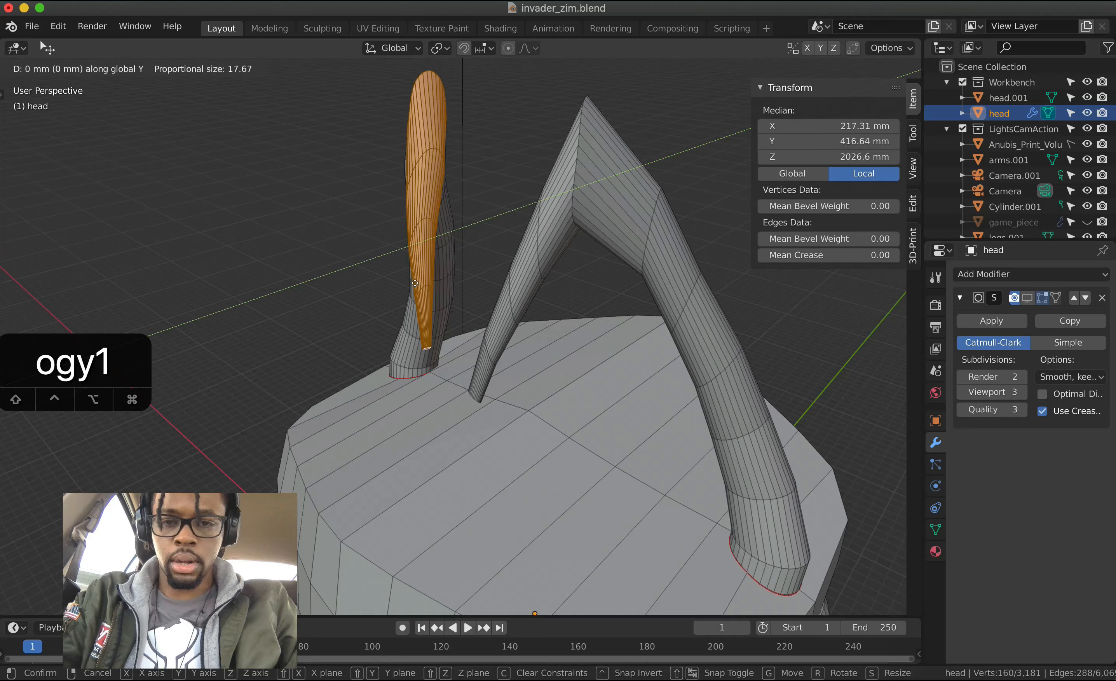
pyautogui.press('Return')
pyautogui.scroll(-10, 417, 285)
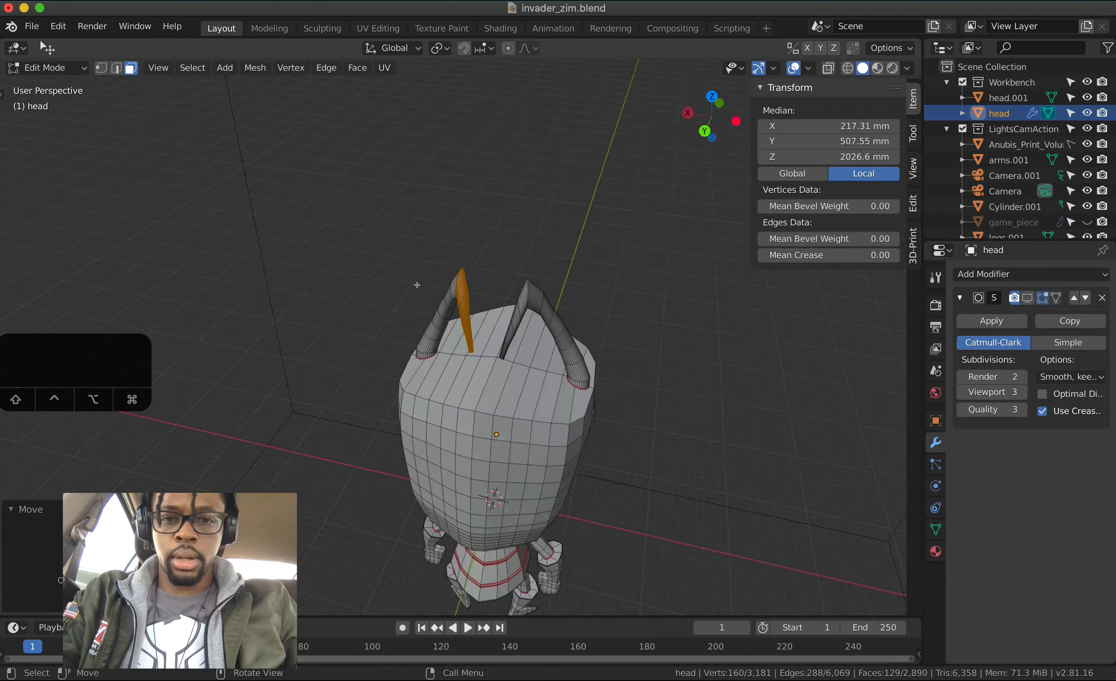
pyautogui.moveTo(417, 285); pyautogui.dragTo(420, 289, button='middle')
pyautogui.press('Tab')
# - Examine the whole character against the reference image from the front, including its arms, legs and feet
pyautogui.scroll(-3, 420, 289)
pyautogui.scroll(-10, 420, 289)
pyautogui.keyDown('shift'); pyautogui.scroll(-4, 420, 289); pyautogui.keyUp('shift')
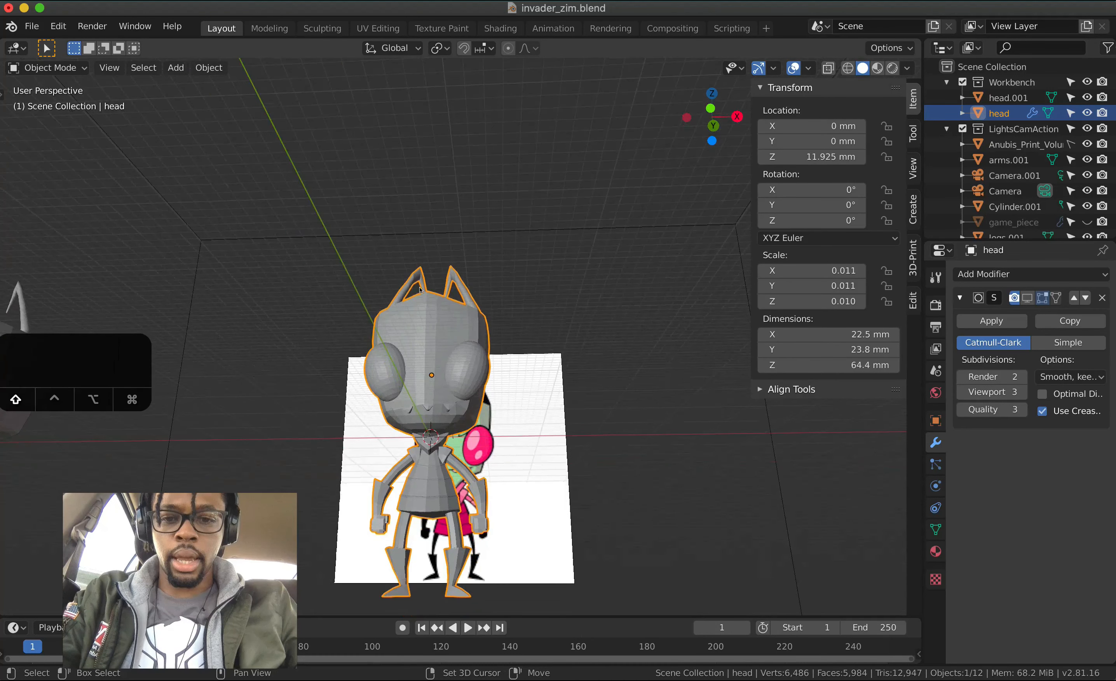
pyautogui.press('1')
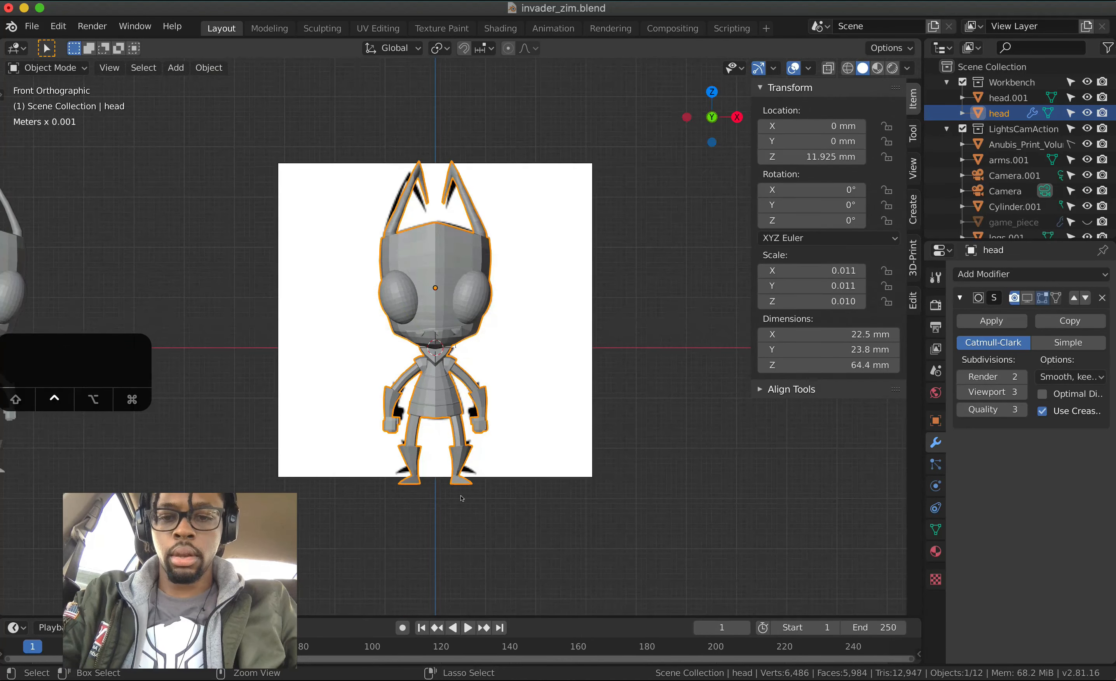
pyautogui.keyDown('ctrl'); pyautogui.scroll(5, 461, 498); pyautogui.keyUp('ctrl')
pyautogui.keyDown('ctrl'); pyautogui.scroll(5, 462, 498); pyautogui.keyUp('ctrl')
pyautogui.keyDown('shift'); pyautogui.scroll(4, 461, 498); pyautogui.keyUp('shift')
pyautogui.keyDown('shift'); pyautogui.scroll(-3, 461, 498); pyautogui.keyUp('shift')
pyautogui.scroll(-5, 461, 498)
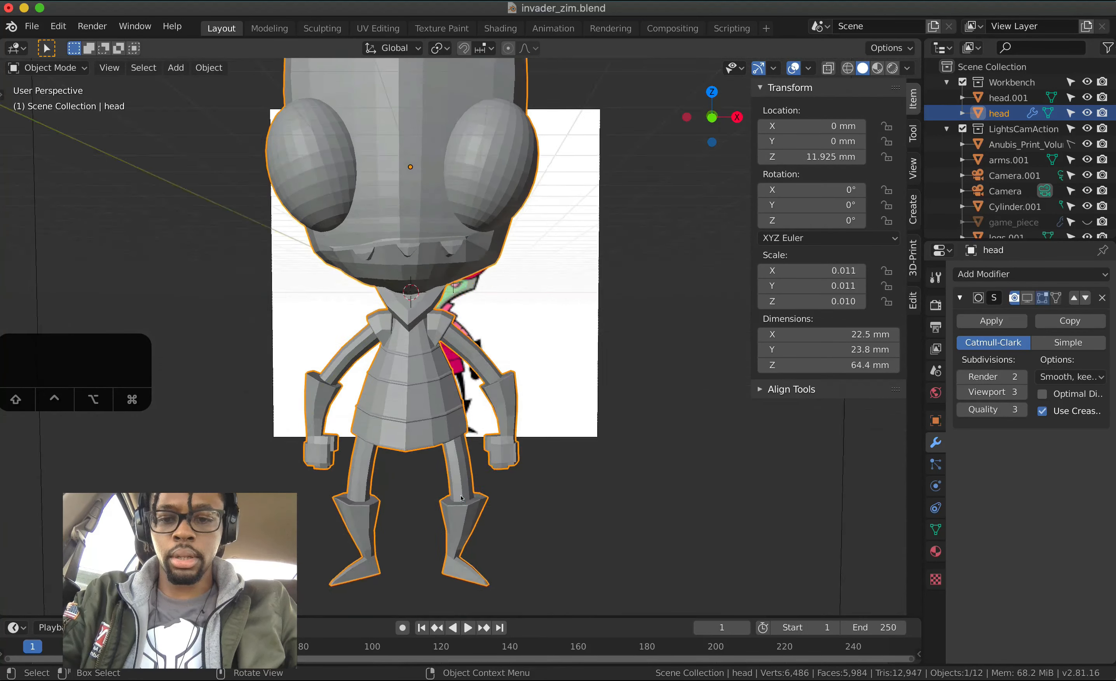
pyautogui.press('1')
pyautogui.keyDown('shift'); pyautogui.scroll(-5, 461, 498); pyautogui.keyUp('shift')
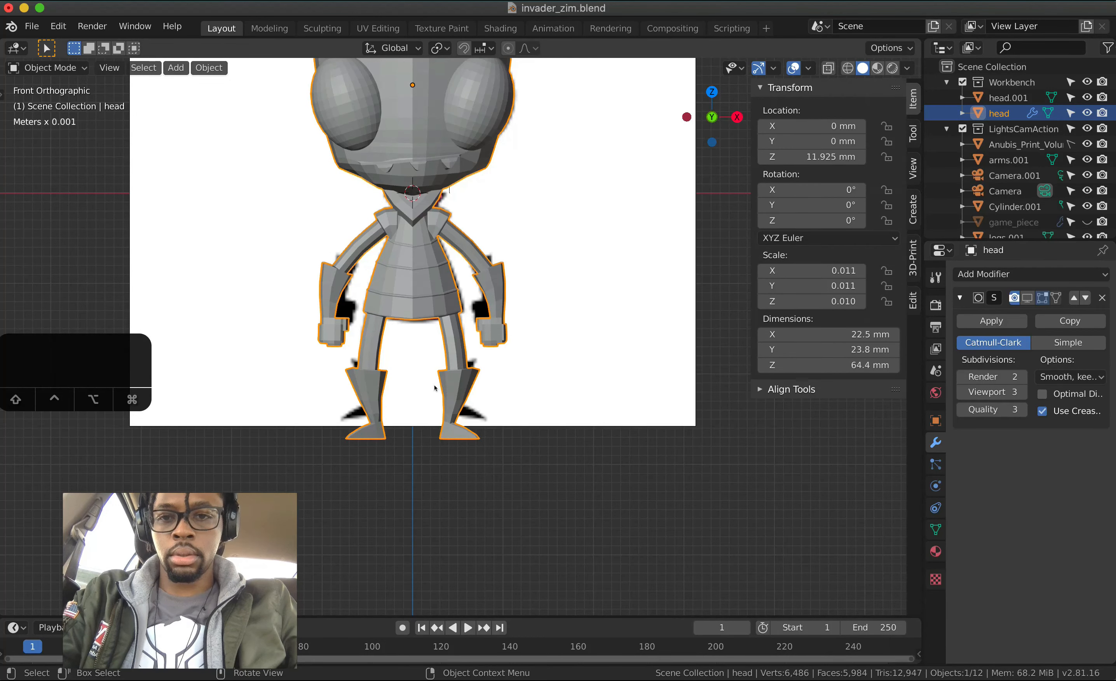
pyautogui.keyDown('ctrl'); pyautogui.scroll(-5, 434, 387); pyautogui.keyUp('ctrl')
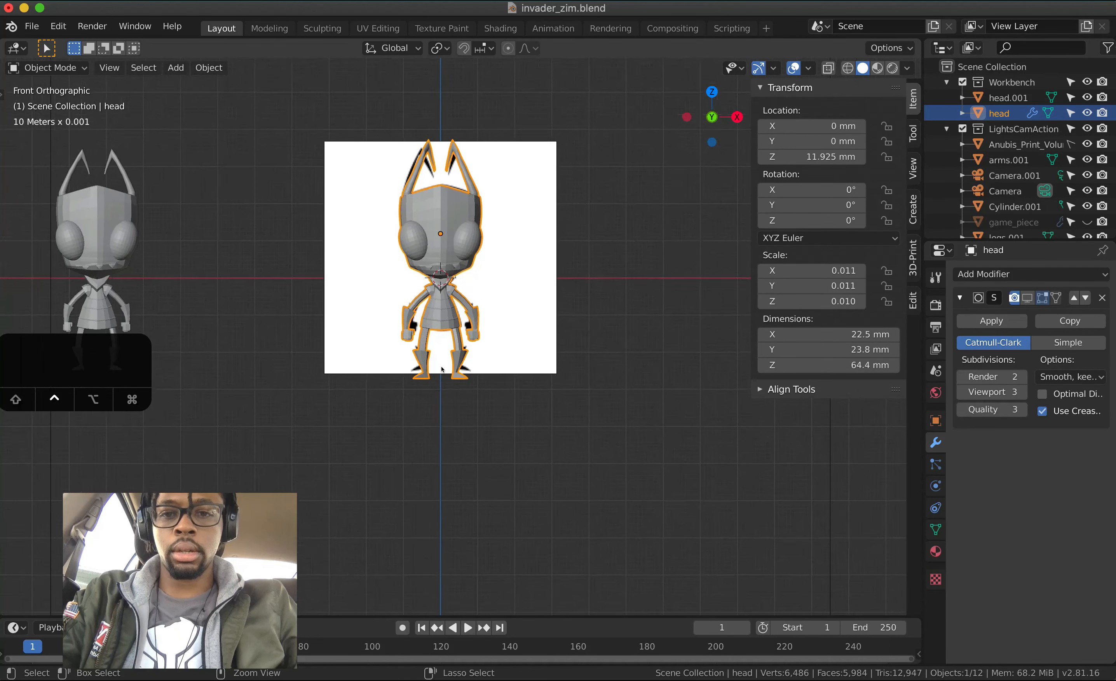
pyautogui.keyDown('ctrl'); pyautogui.scroll(-1, 443, 369); pyautogui.keyUp('ctrl')
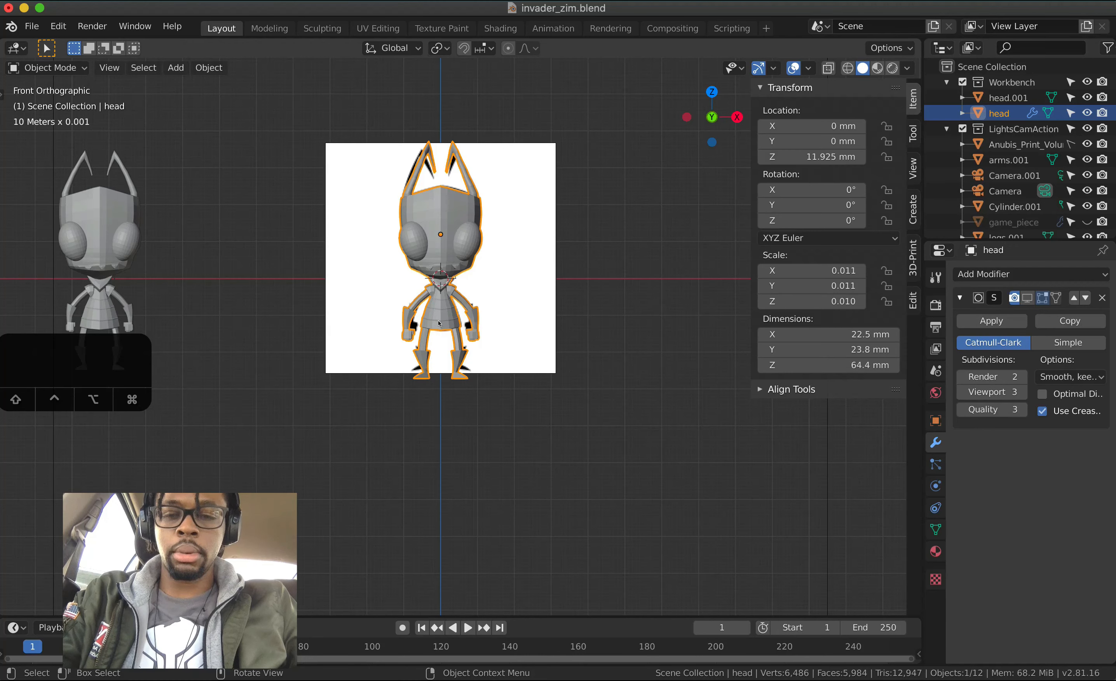
# - Scale the character mesh uniformly by 2 and remove its Catmull-Clark subdivision modifier
pyautogui.press('s')
pyautogui.press('2')
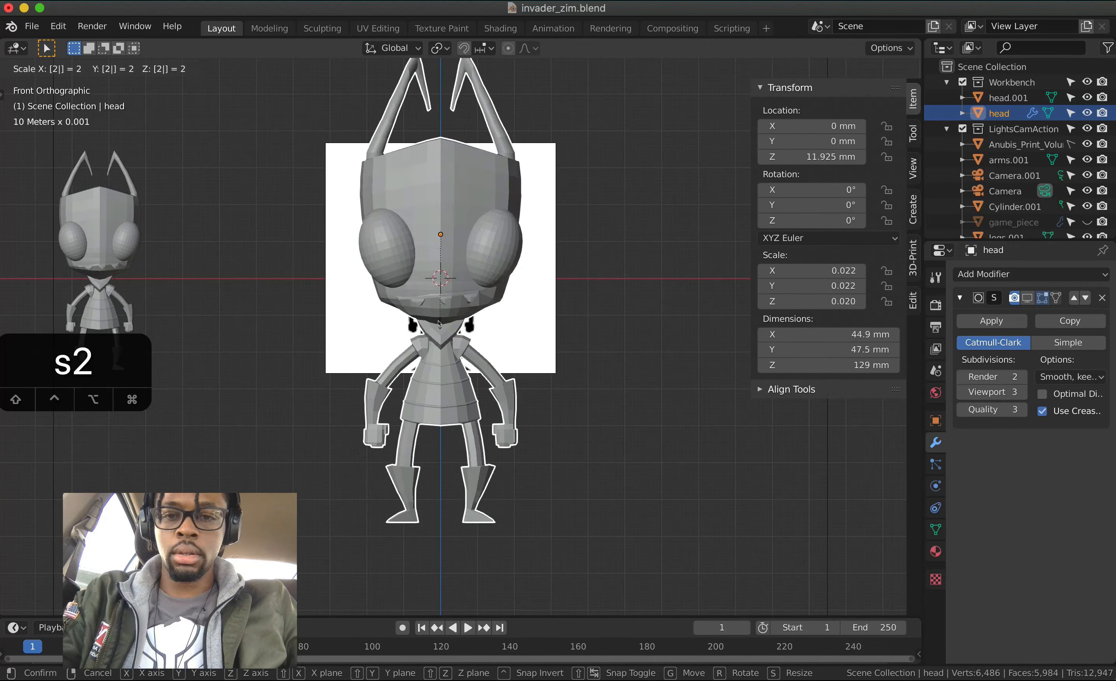
pyautogui.press('Return')
pyautogui.keyDown('shift'); pyautogui.scroll(-5, 438, 323); pyautogui.keyUp('shift')
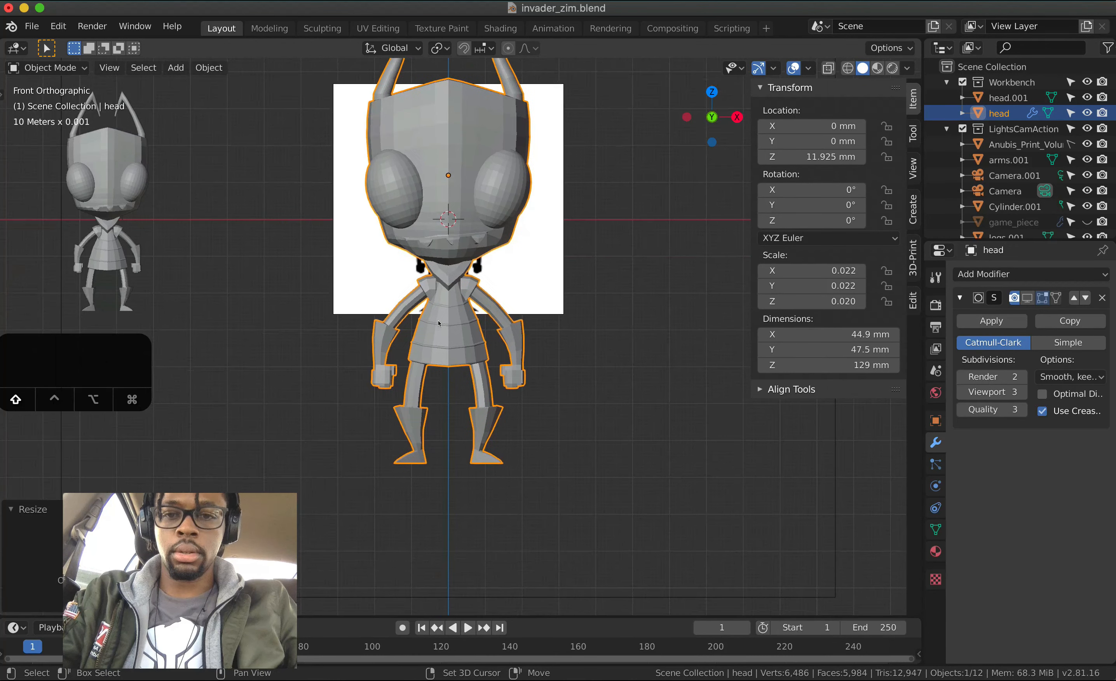
pyautogui.scroll(-4, 438, 323)
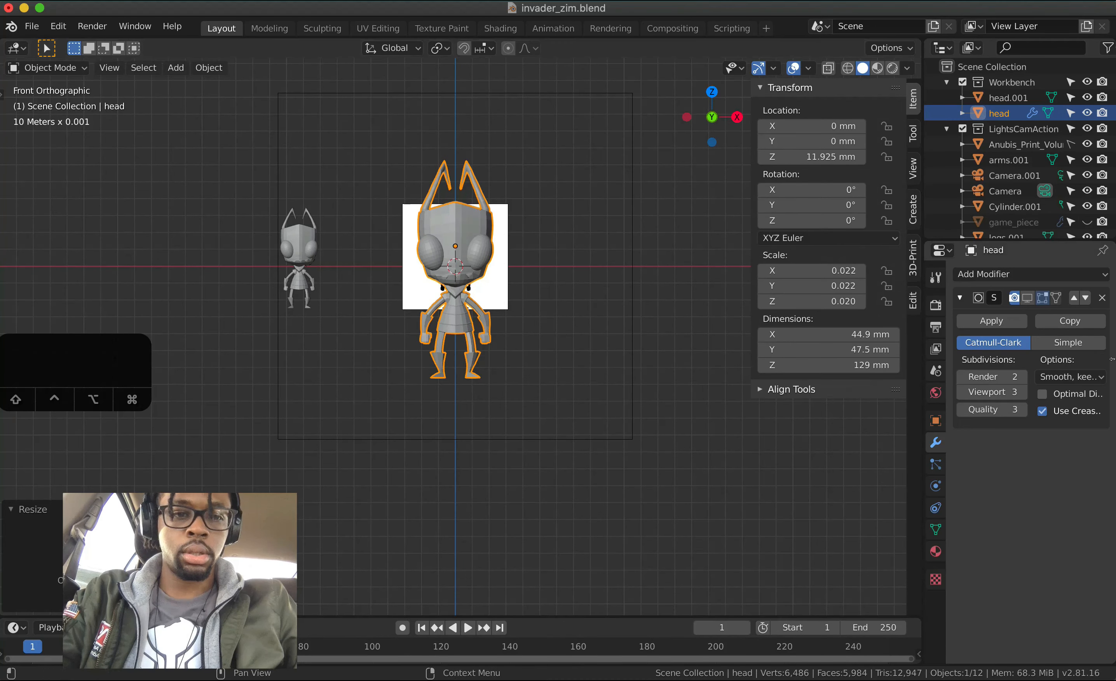
pyautogui.click(1102, 297)
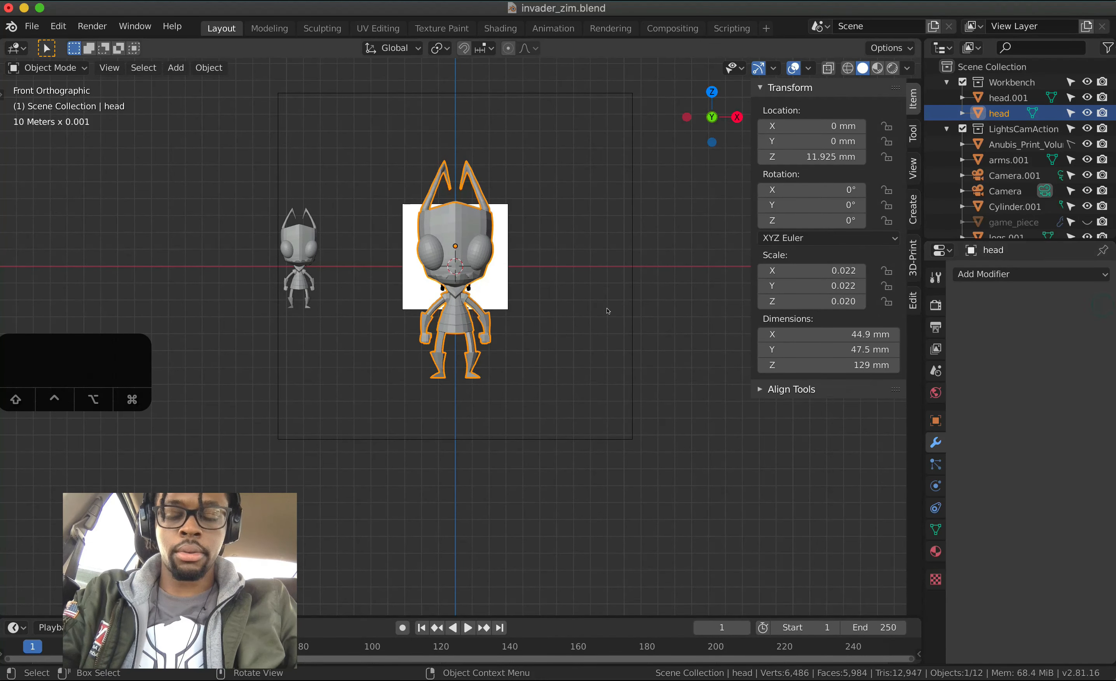
# - Add a mesh cylinder with 100 vertices, 20 mm radius and 2 mm depth at the scene origin
pyautogui.press('shift')
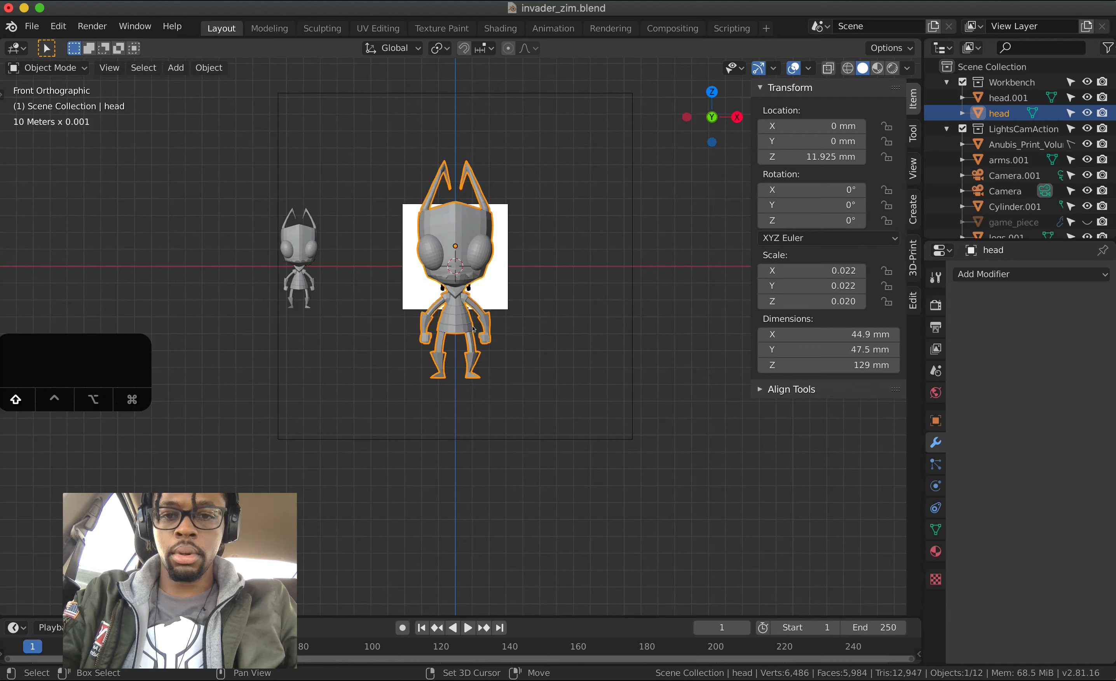
pyautogui.hotkey('shift', 'a')
pyautogui.moveTo(474, 328)
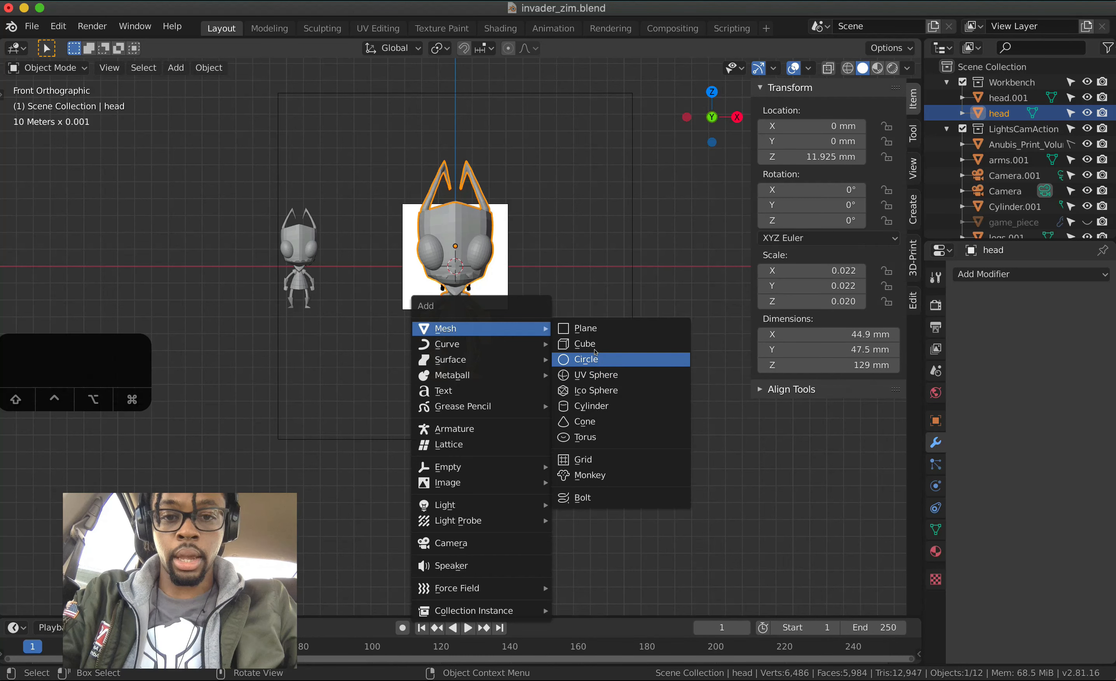
pyautogui.click(596, 412)
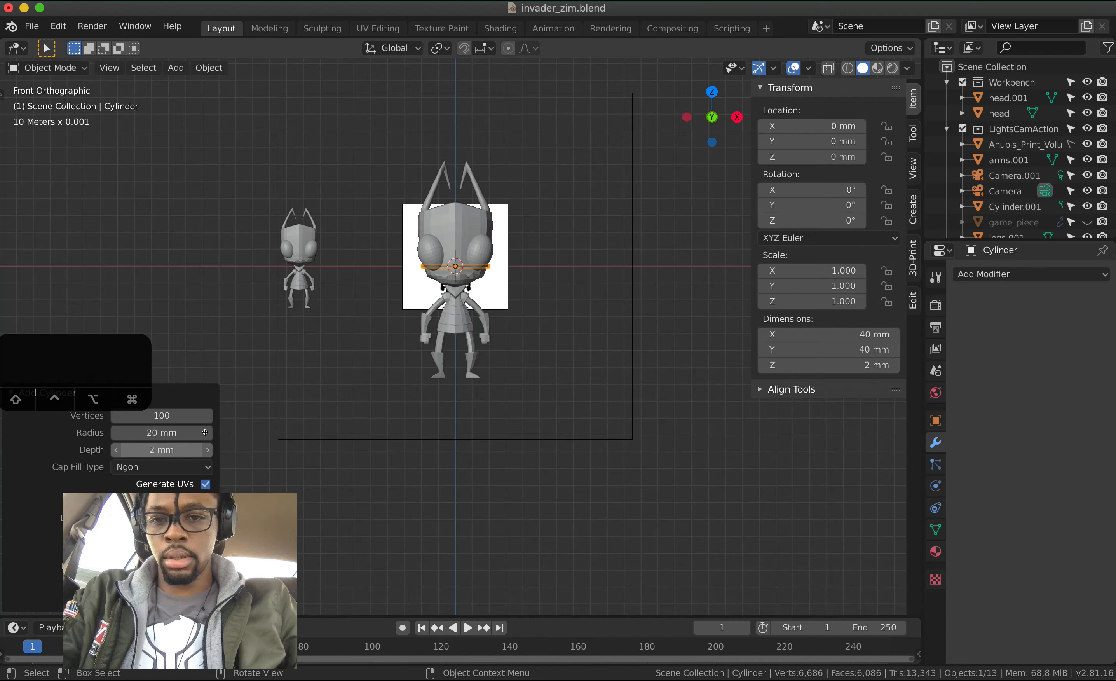
pyautogui.scroll(10, 356, 406)
pyautogui.scroll(-4, 356, 406)
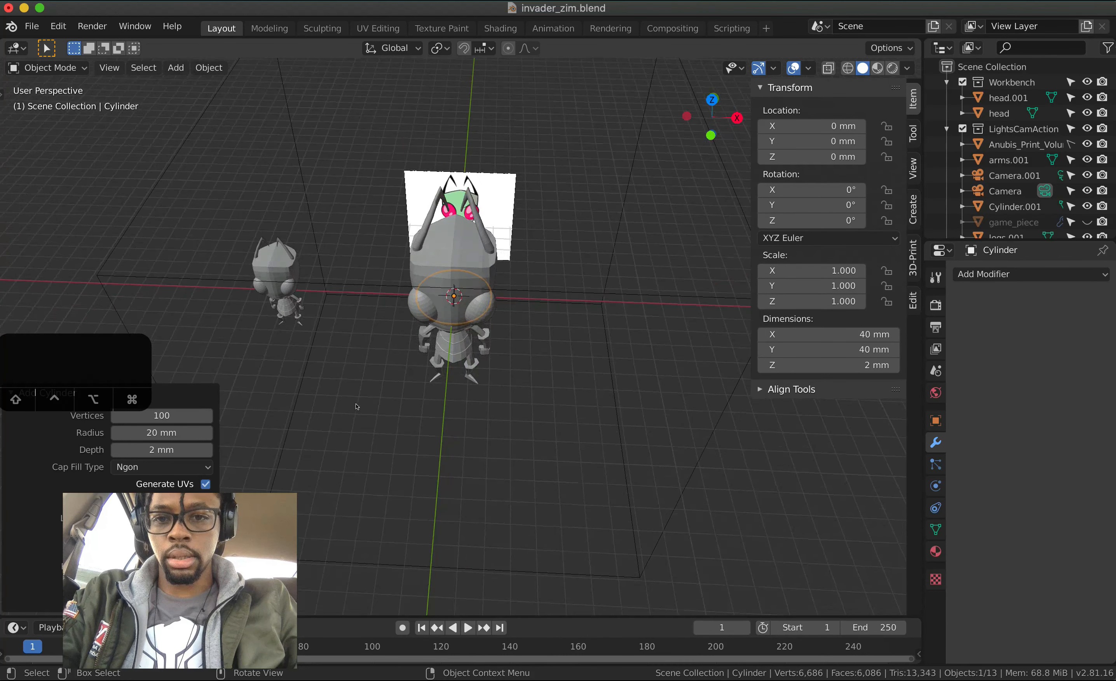
pyautogui.moveTo(357, 407); pyautogui.dragTo(457, 299, button='middle')
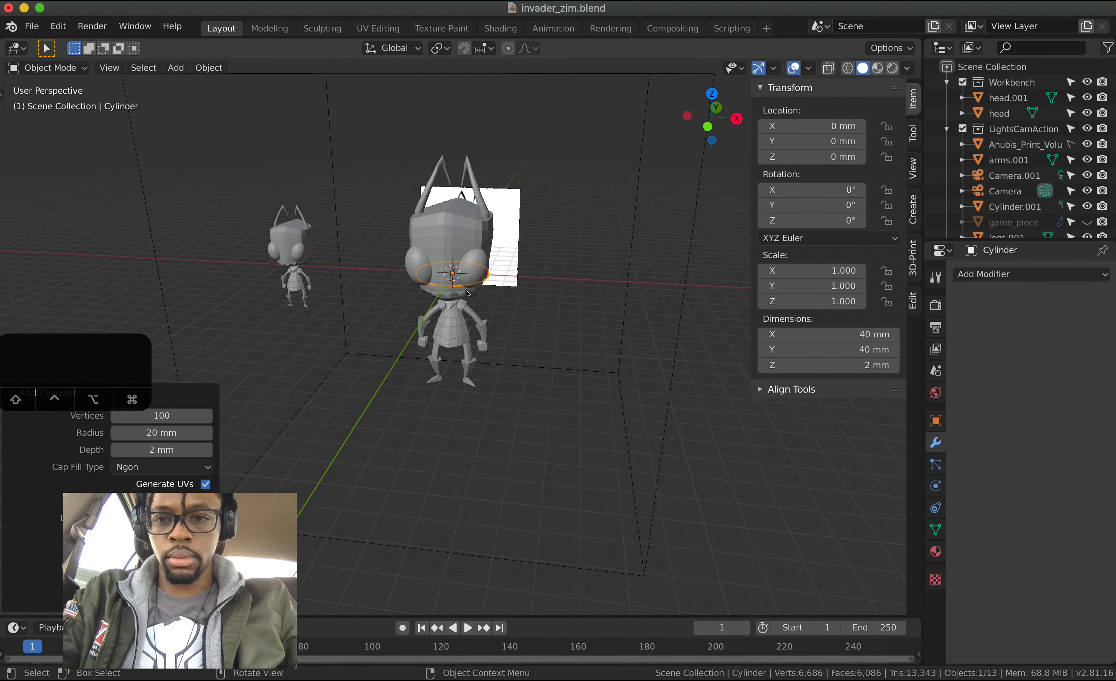
pyautogui.scroll(-5, 468, 294)
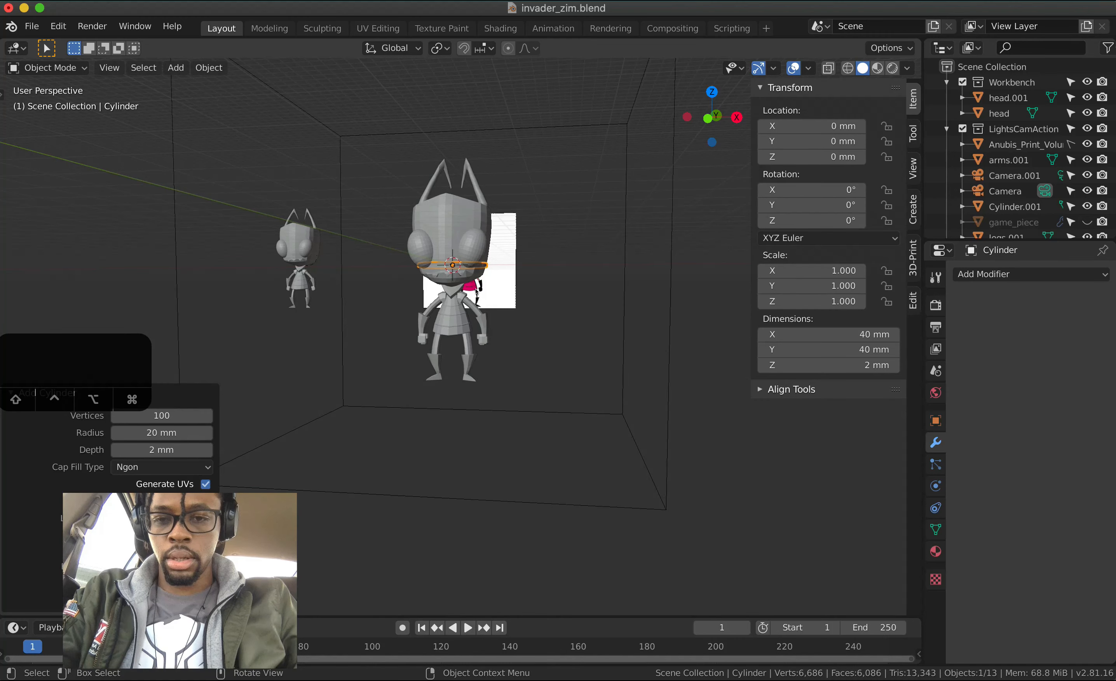
# - Lower the cylinder along global Z to about -68.67 mm so it forms a base under the character's feet
pyautogui.press('g')
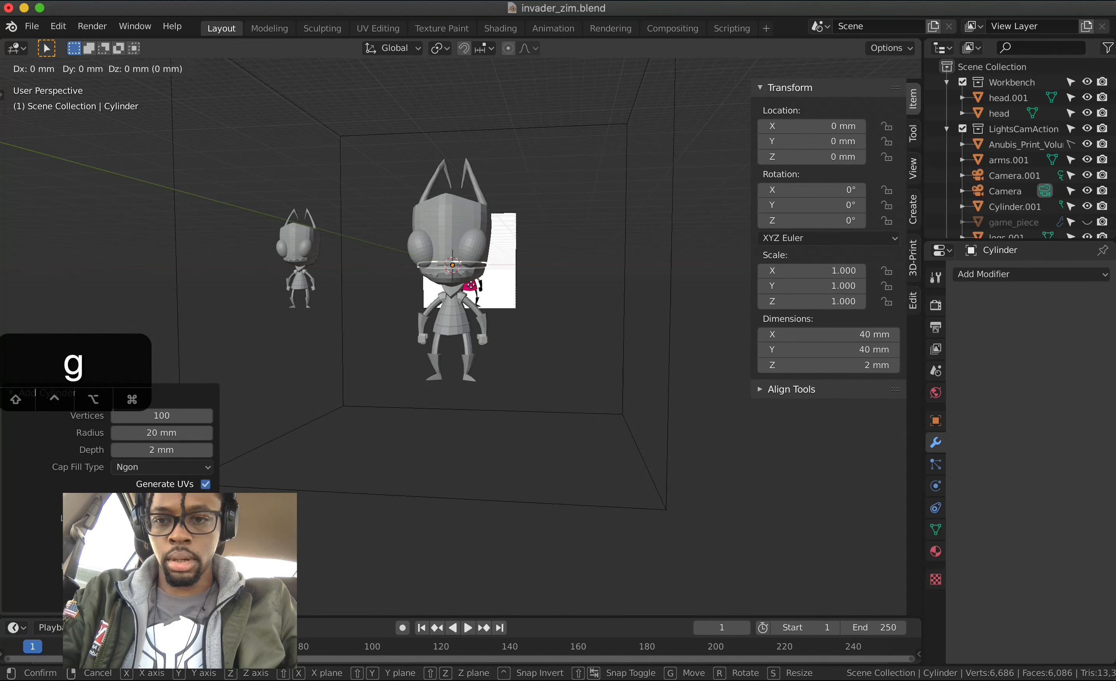
pyautogui.press('Escape')
pyautogui.scroll(5, 336, 357)
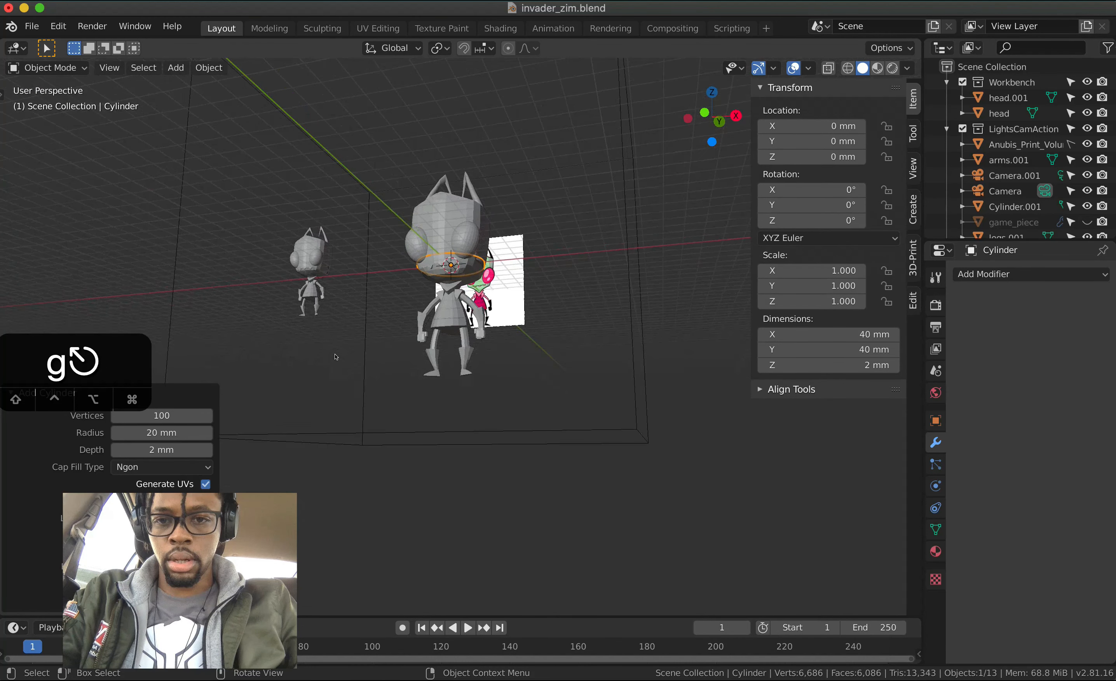
pyautogui.scroll(-3, 336, 357)
pyautogui.hscroll(4, 396, 307)
pyautogui.hscroll(3, 396, 306)
pyautogui.scroll(2, 396, 307)
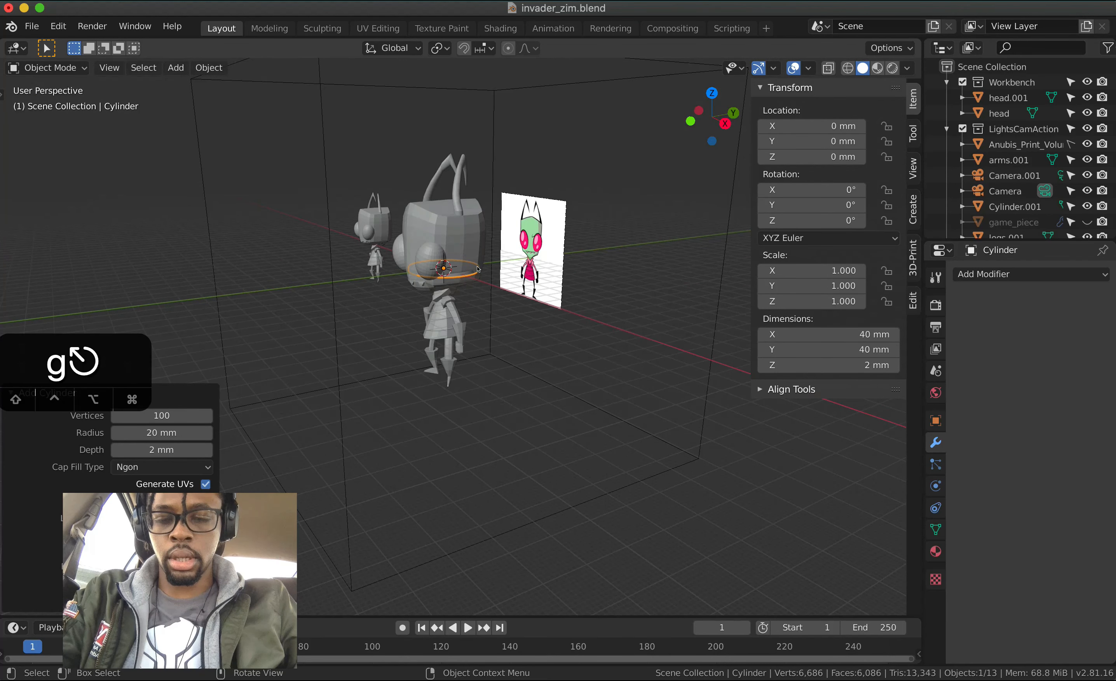
pyautogui.scroll(5, 478, 269)
pyautogui.press('g')
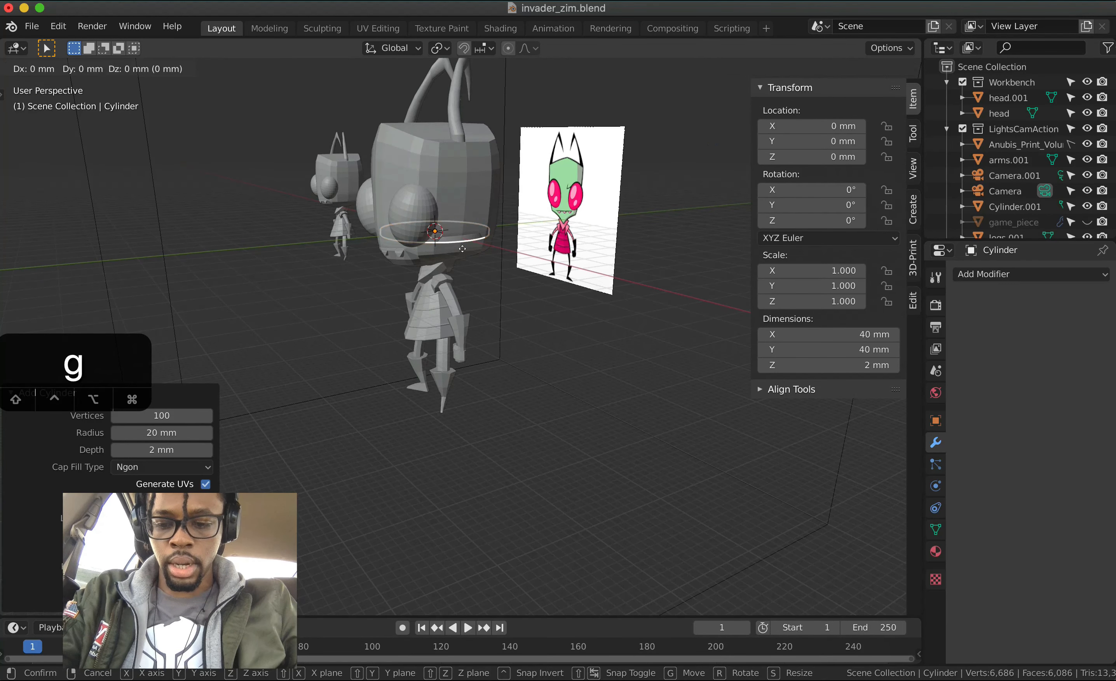
pyautogui.press('z')
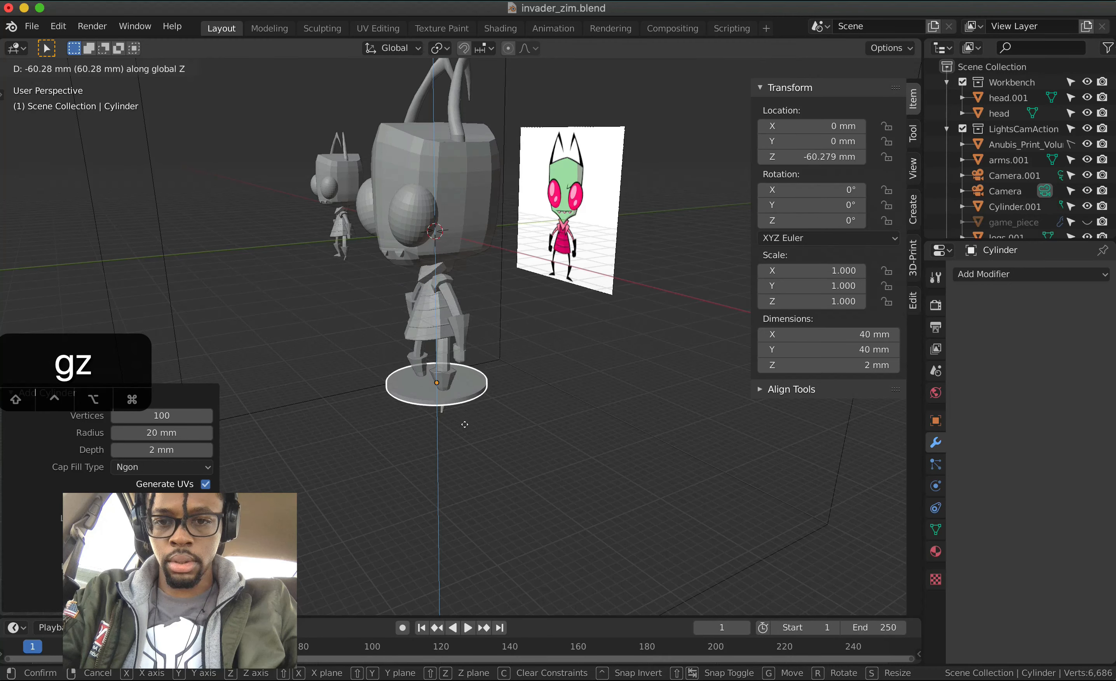
pyautogui.click(461, 424)
pyautogui.hscroll(-5, 476, 330)
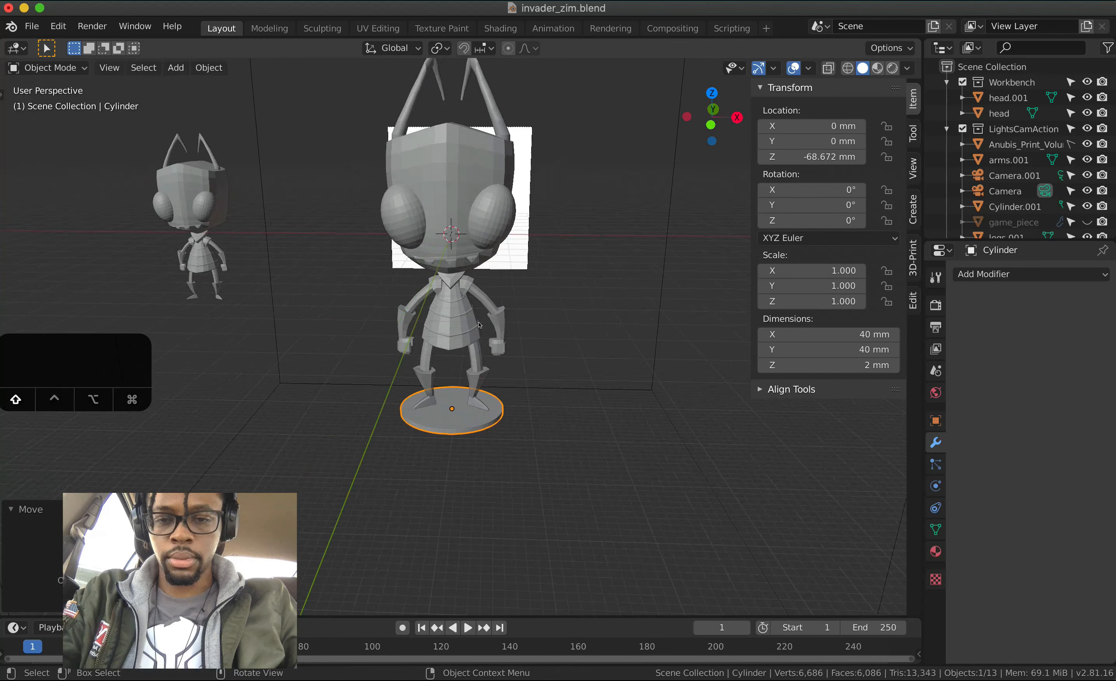
pyautogui.scroll(-3, 500, 295)
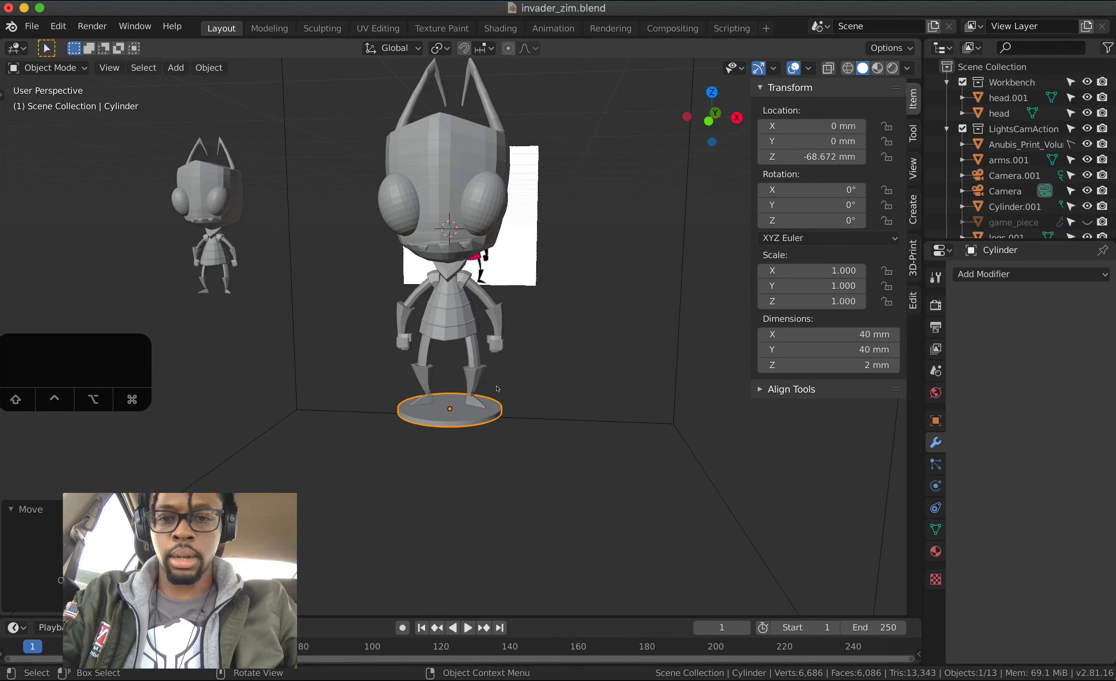
# - Align the base cylinder to the character along Z, minimum to minimum, using the advanced align operation with the character as active object
pyautogui.keyDown('shift'); pyautogui.click(463, 330); pyautogui.keyUp('shift')
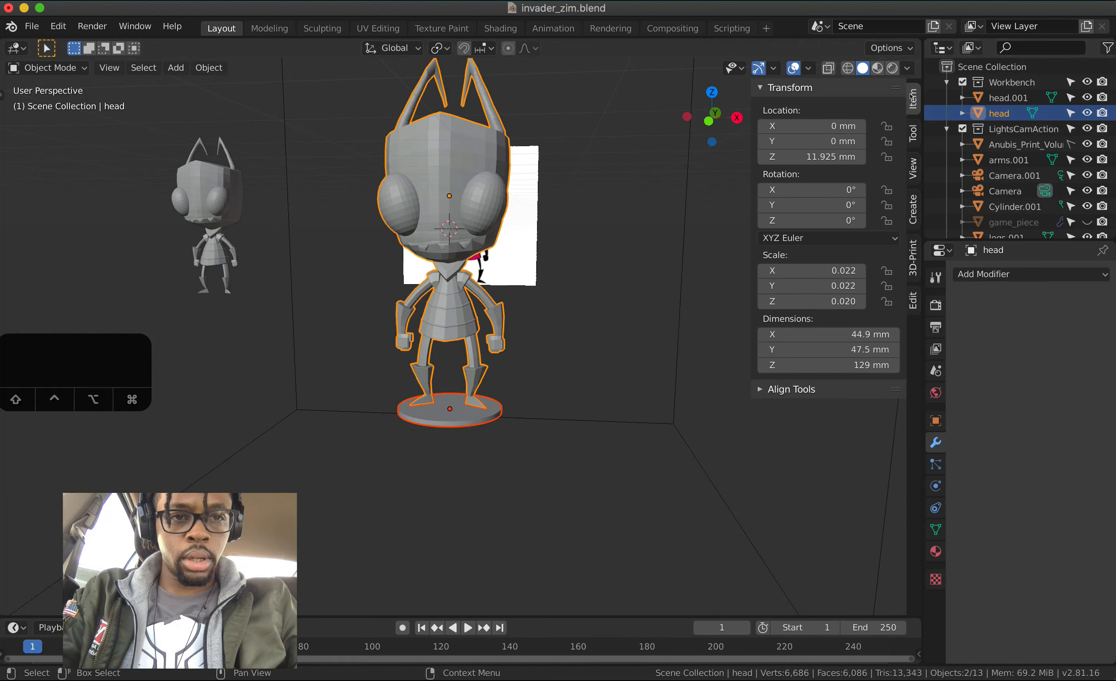
pyautogui.click(765, 392)
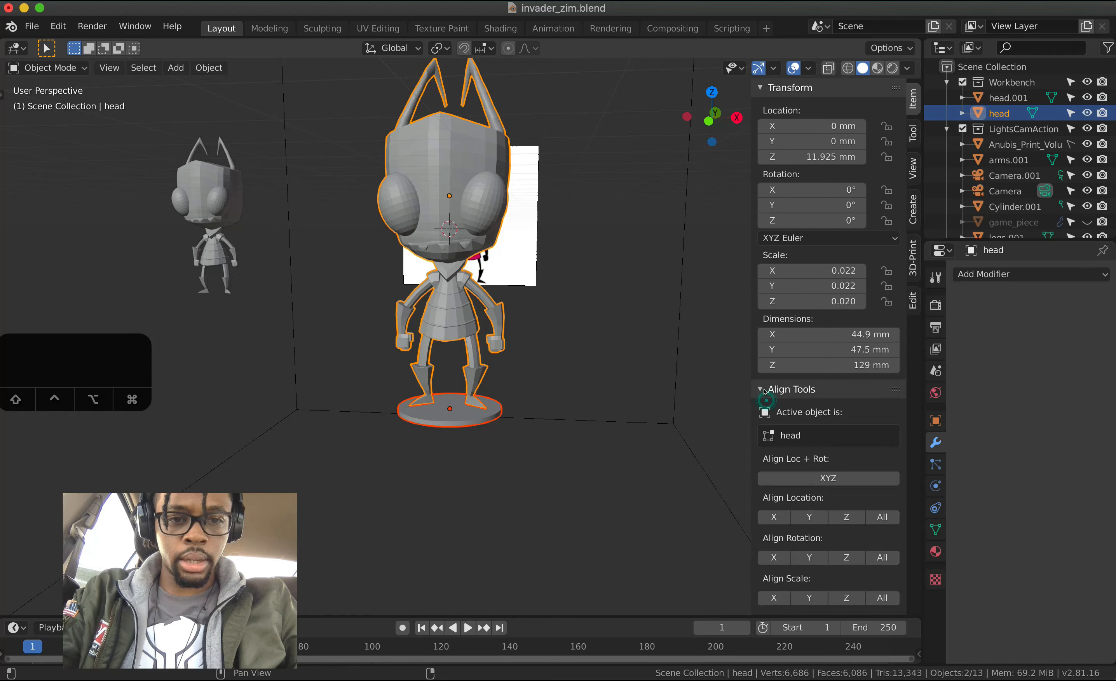
pyautogui.scroll(-2, 800, 459)
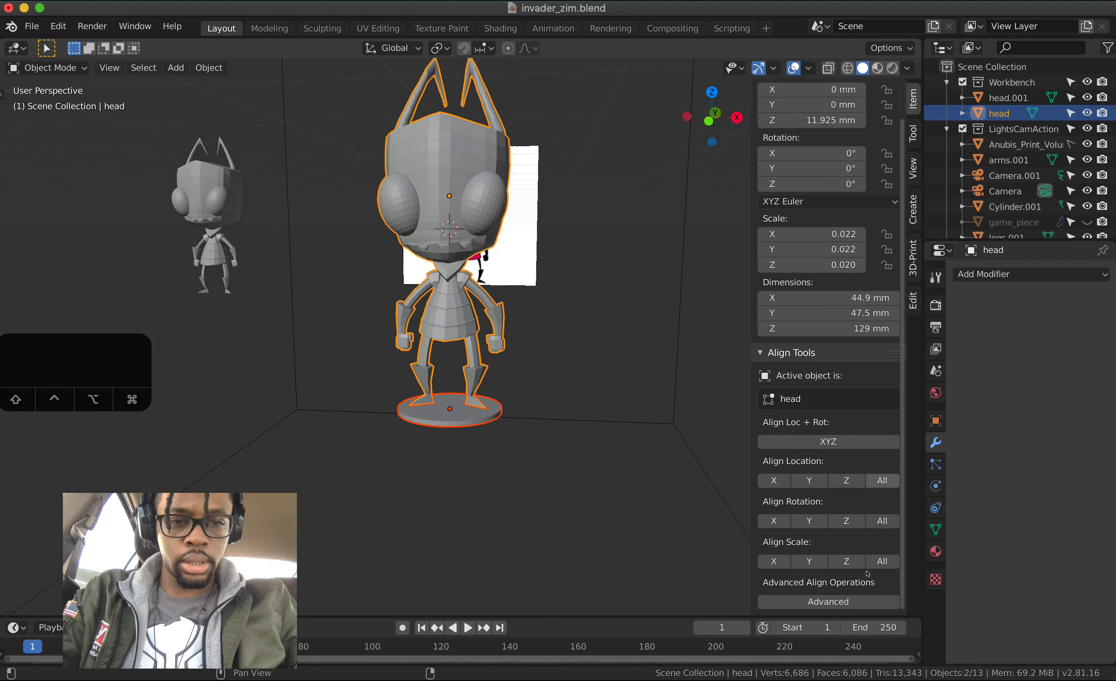
pyautogui.click(843, 601)
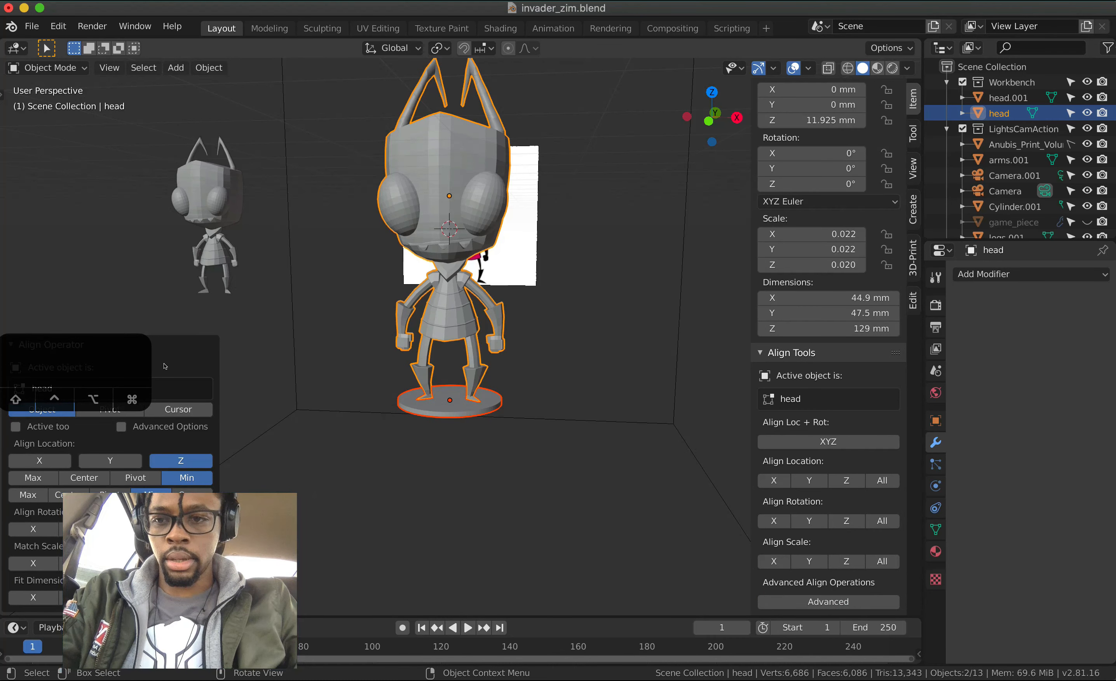
pyautogui.moveTo(96, 316); pyautogui.dragTo(100, 212)
pyautogui.moveTo(256, 538); pyautogui.dragTo(1011, 523)
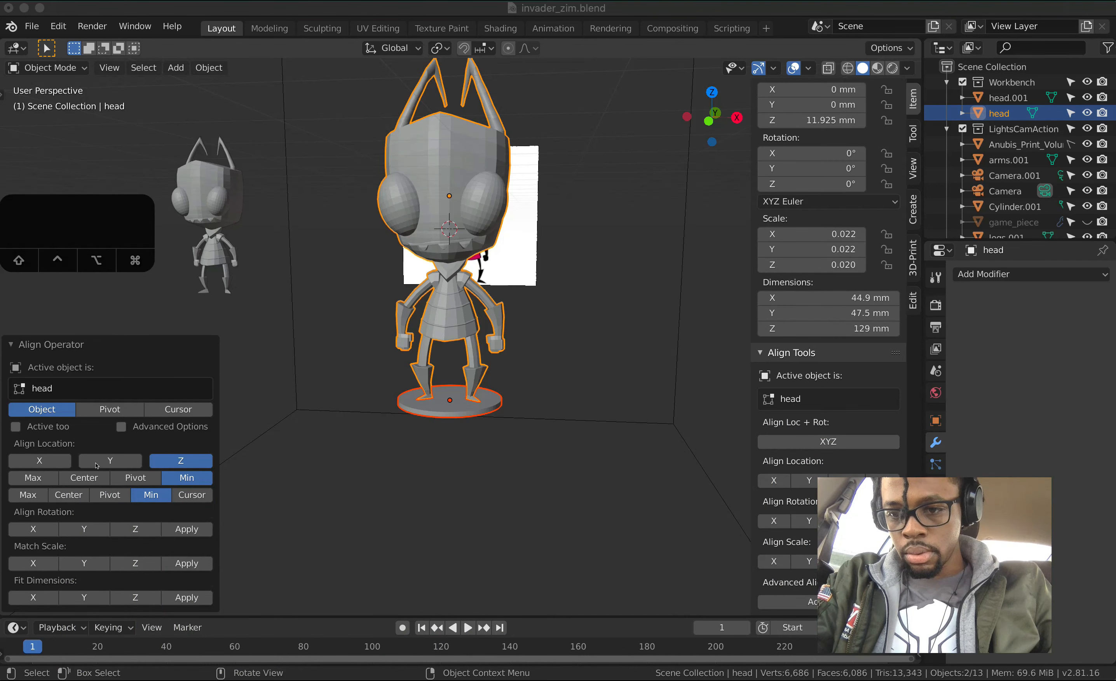
pyautogui.click(175, 478)
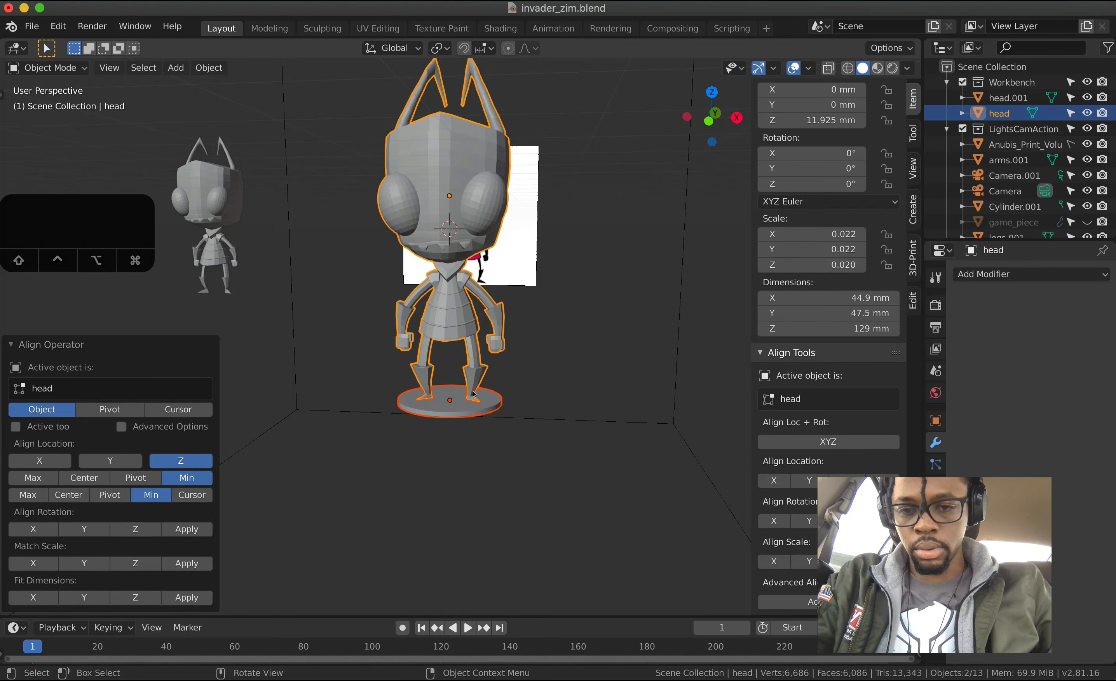
pyautogui.moveTo(468, 393)
pyautogui.mouseDown(button='middle')
pyautogui.moveTo(457, 373)
pyautogui.moveTo(469, 384)
pyautogui.mouseUp(button='middle')
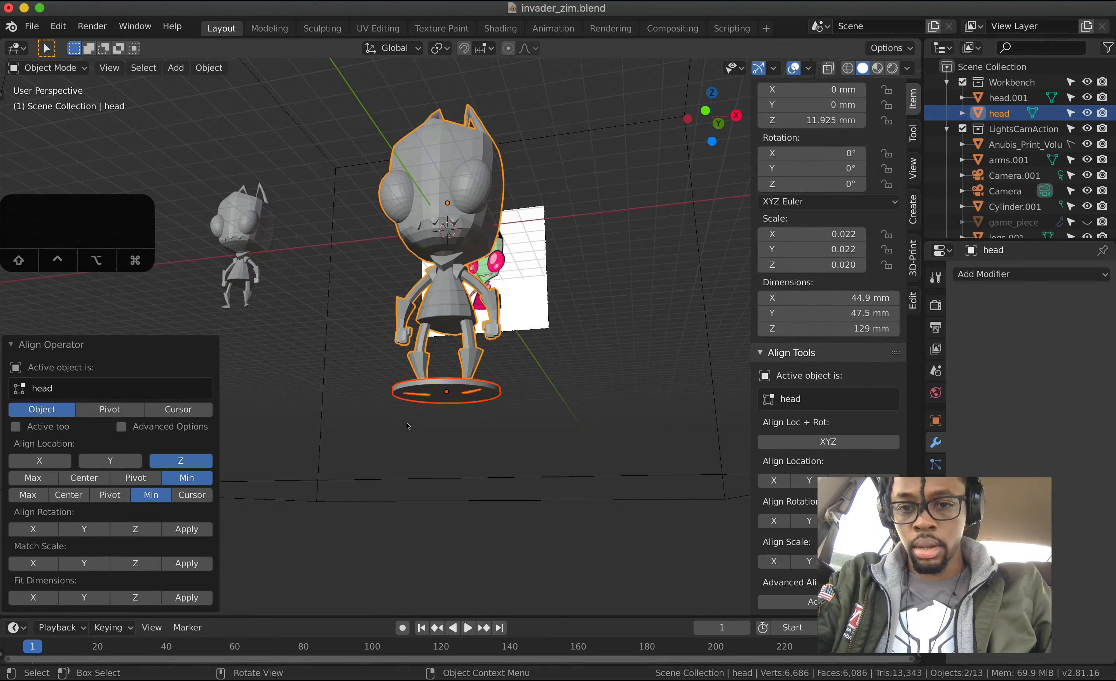
pyautogui.moveTo(337, 388); pyautogui.dragTo(406, 395, button='middle')
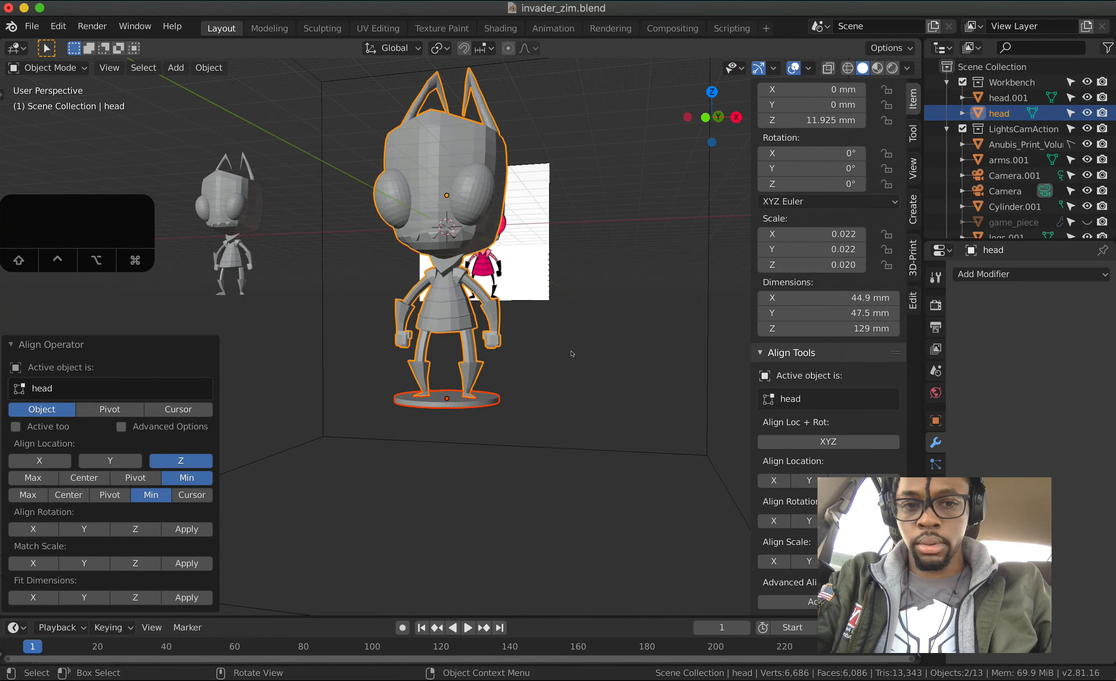
# - Apply the location transform to the character mesh and to the base cylinder
pyautogui.click(560, 337)
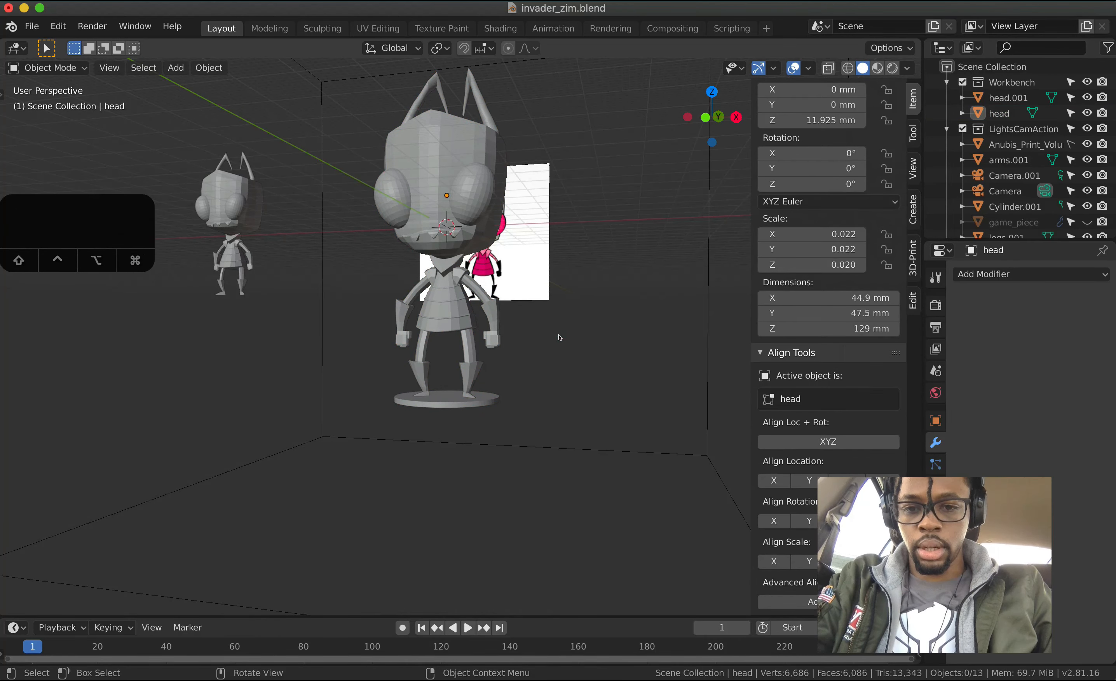
pyautogui.scroll(-10, 559, 338)
pyautogui.scroll(3, 560, 337)
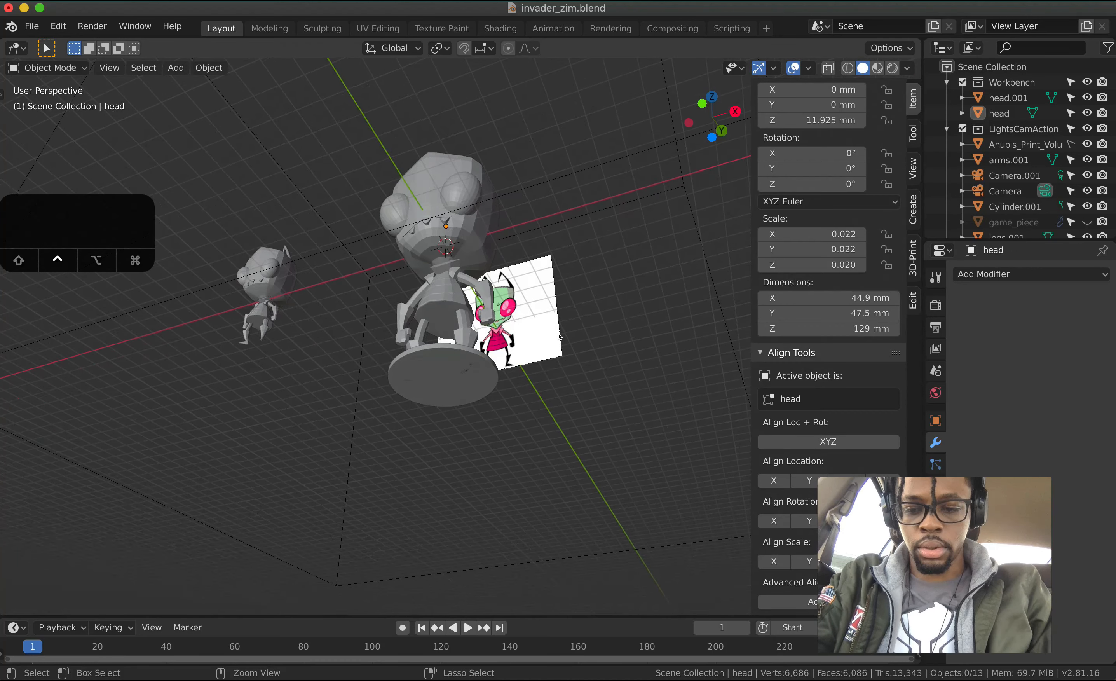
pyautogui.hotkey('ctrl', 'a')
pyautogui.click(557, 338)
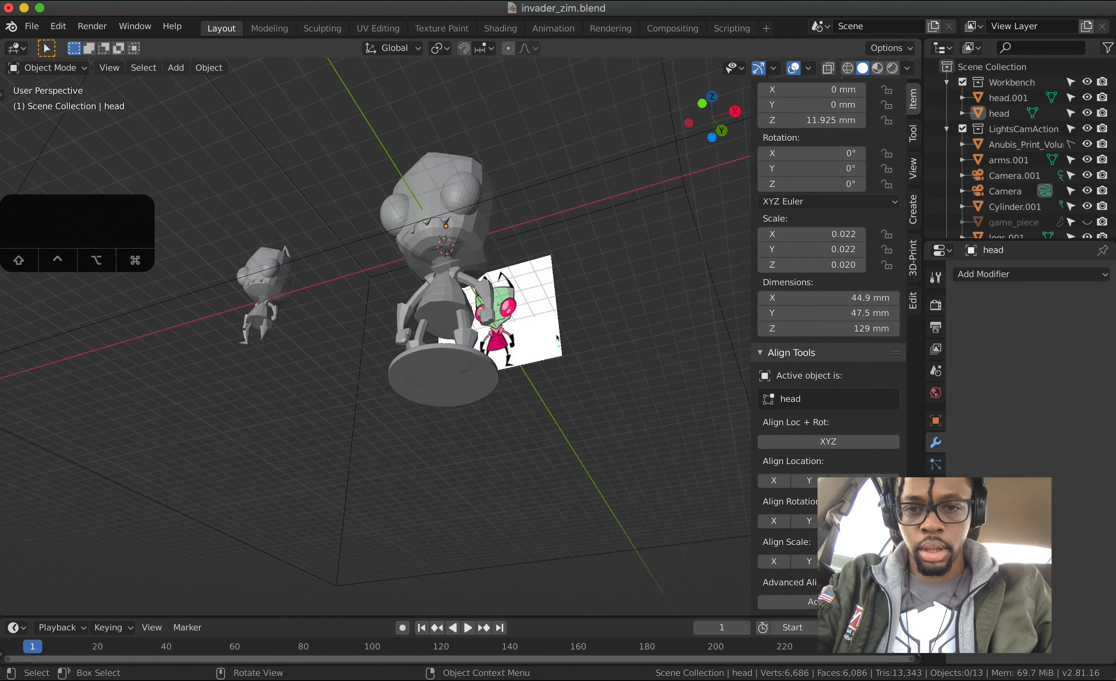
pyautogui.click(460, 288)
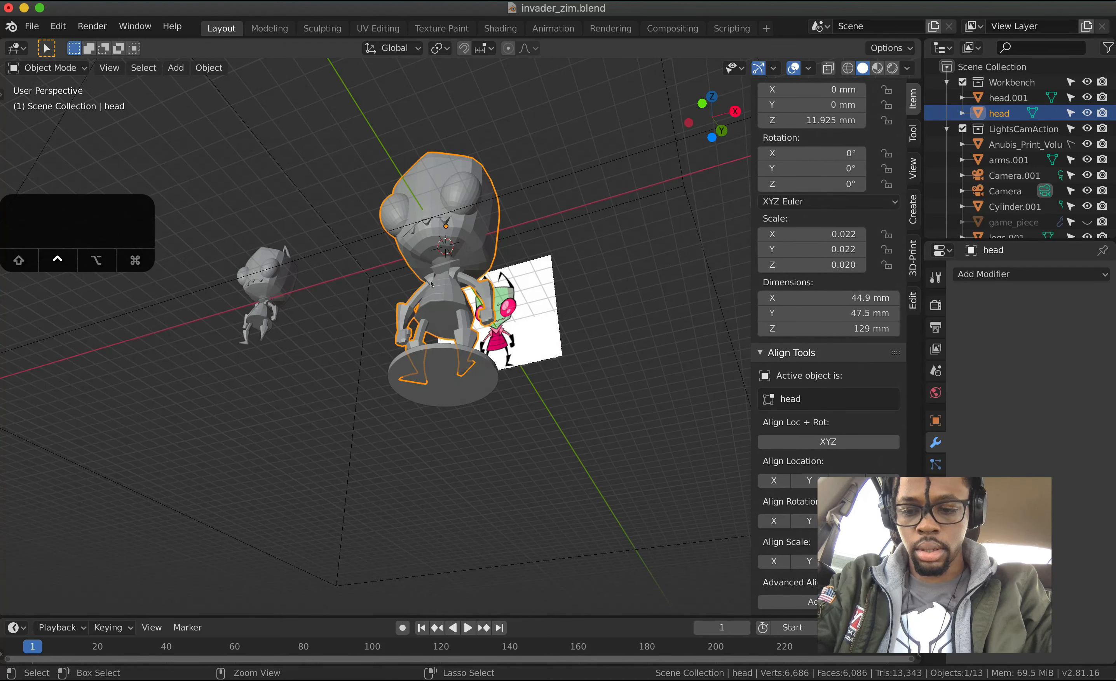
pyautogui.hotkey('ctrl', 'a')
pyautogui.click(431, 283)
pyautogui.click(444, 356)
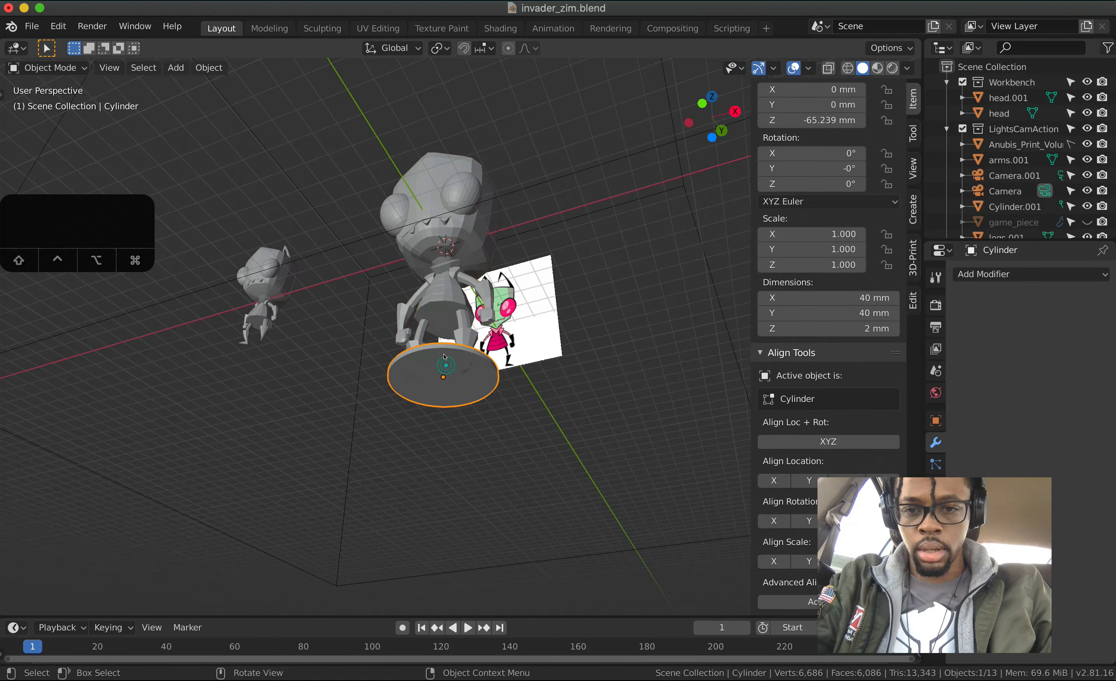
pyautogui.hotkey('ctrl', 'a')
pyautogui.click(444, 356)
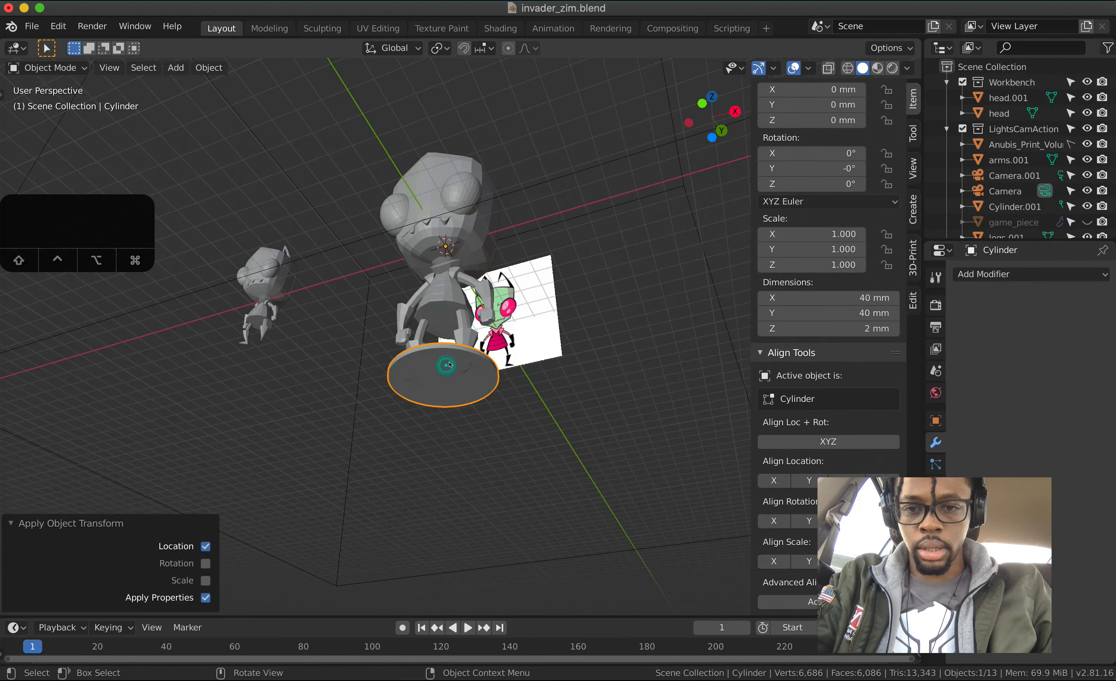
# - Align the base cylinder to the character on X and Y only, center to center, and check its placement under the feet
pyautogui.moveTo(445, 362); pyautogui.dragTo(465, 338, button='middle')
pyautogui.keyDown('shift'); pyautogui.click(465, 338); pyautogui.keyUp('shift')
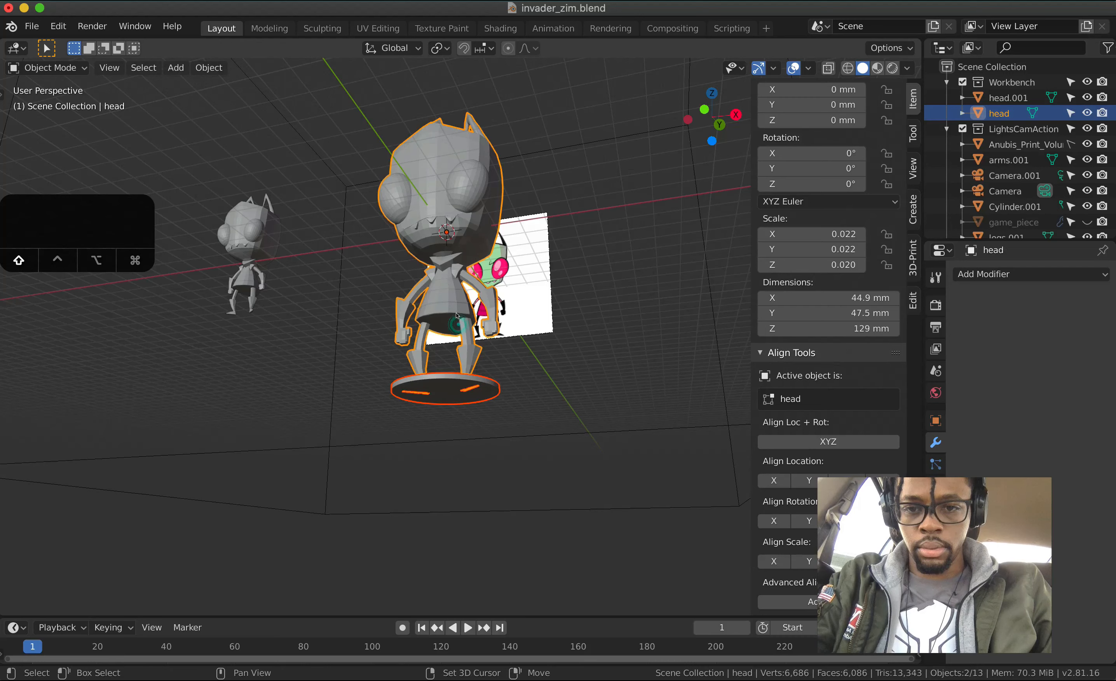
pyautogui.click(791, 606)
pyautogui.click(82, 484)
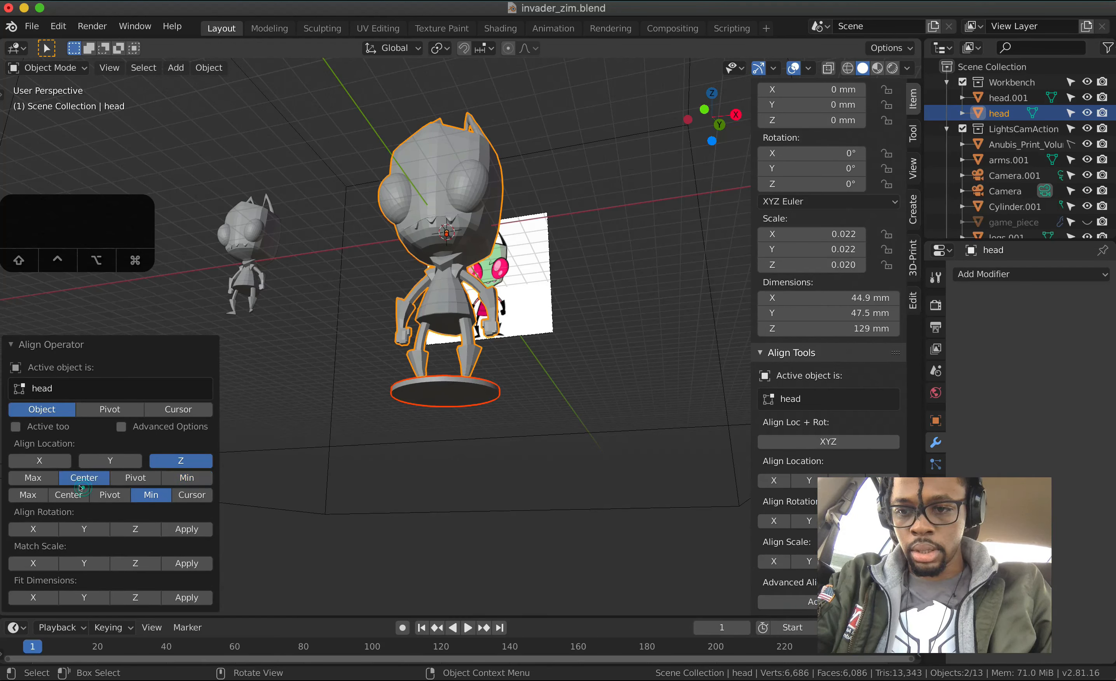
pyautogui.click(78, 492)
pyautogui.keyDown('shift'); pyautogui.click(40, 460); pyautogui.keyUp('shift')
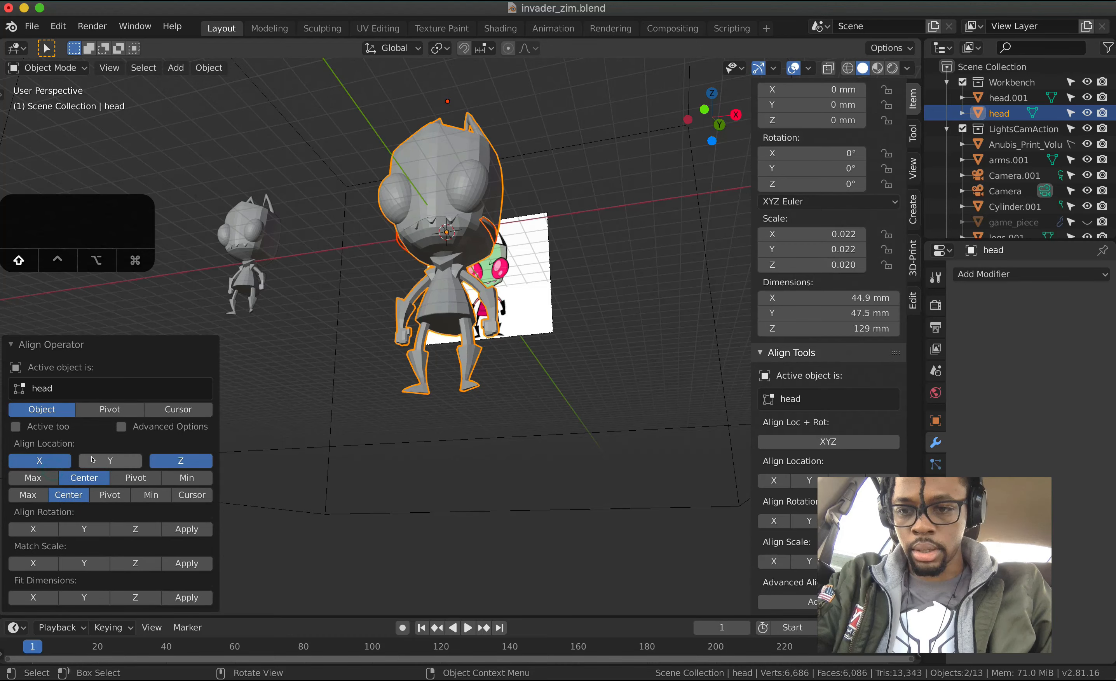
pyautogui.keyDown('shift'); pyautogui.click(169, 460); pyautogui.keyUp('shift')
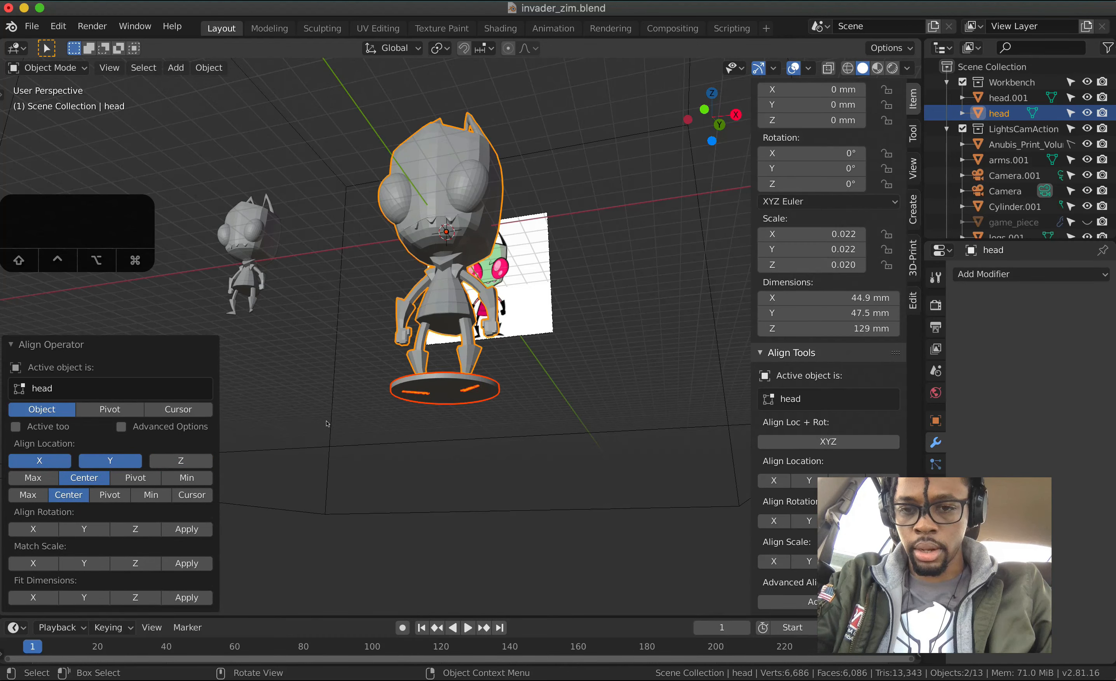
pyautogui.scroll(10, 327, 424)
pyautogui.hscroll(10, 327, 424)
pyautogui.scroll(-5, 327, 424)
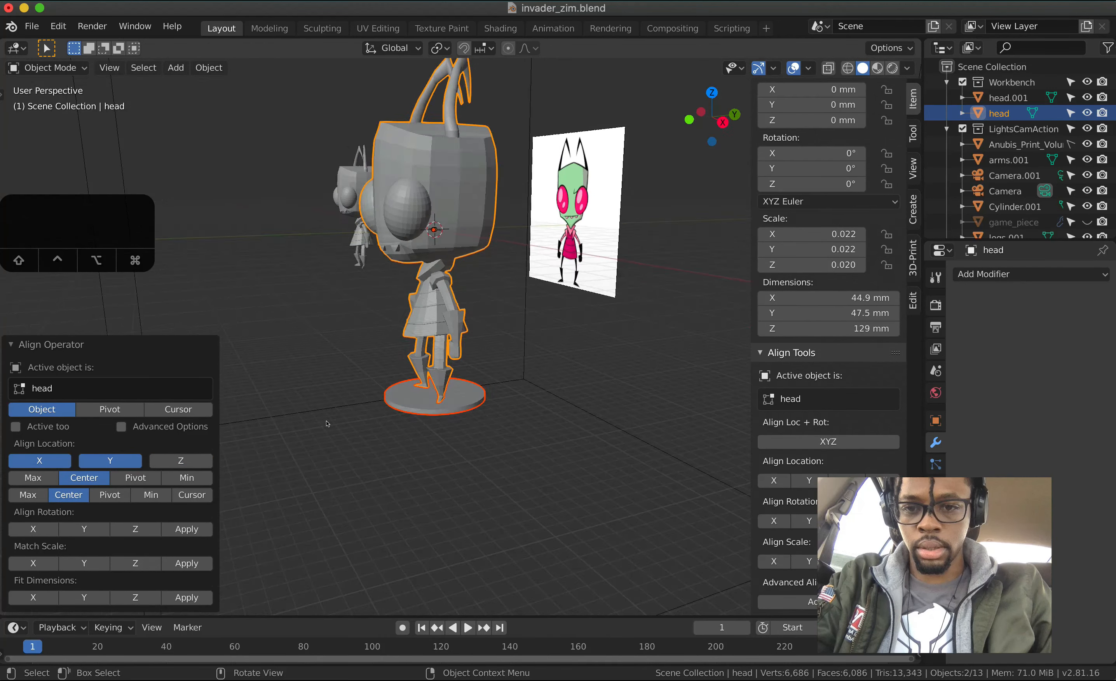
pyautogui.hscroll(-10, 327, 424)
pyautogui.hscroll(-5, 371, 417)
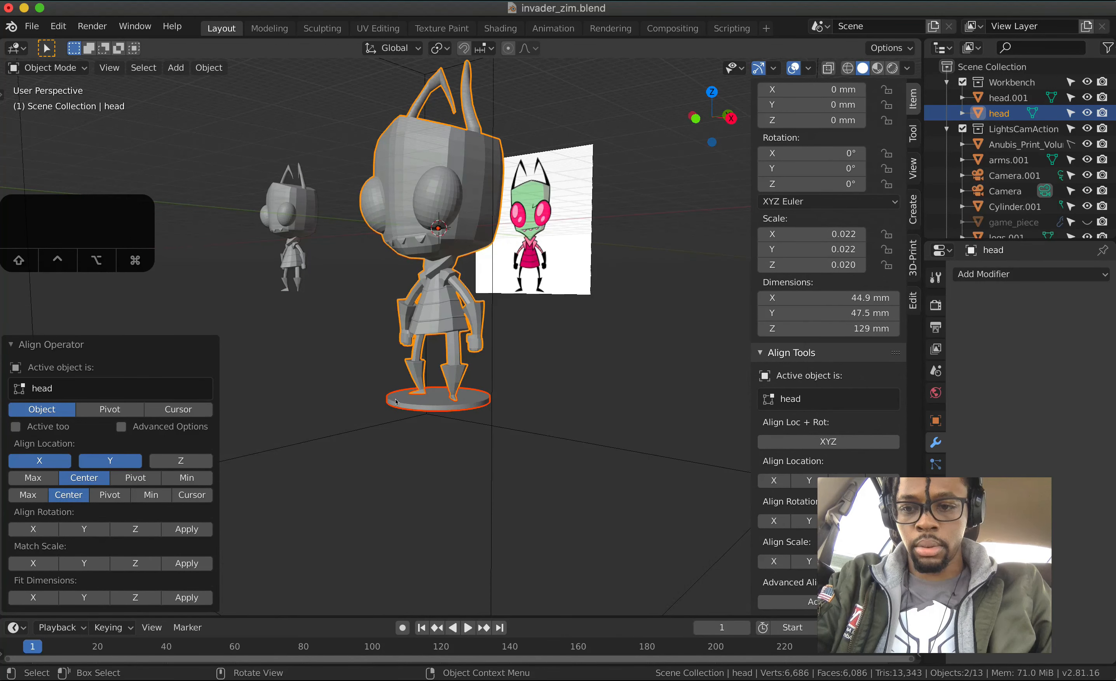
# - Apply the location transform to the newly centered base cylinder, followed by the character mesh
pyautogui.click(418, 424)
pyautogui.click(439, 396)
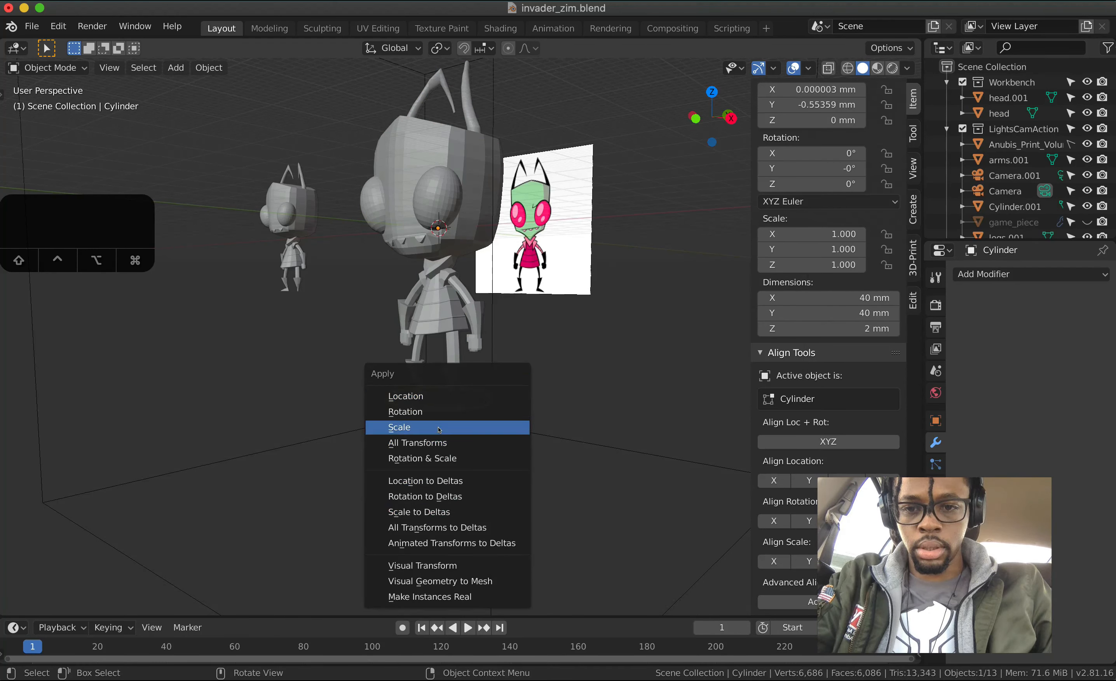
pyautogui.click(438, 396)
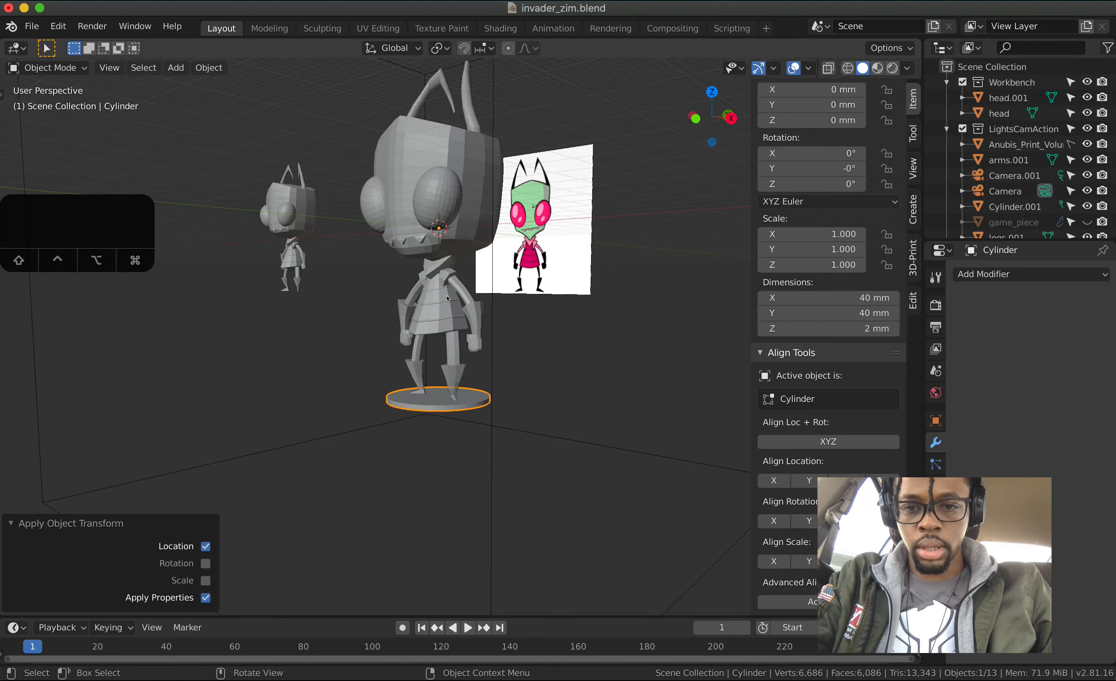
pyautogui.click(448, 299)
pyautogui.hotkey('ctrl', 'a')
pyautogui.click(448, 298)
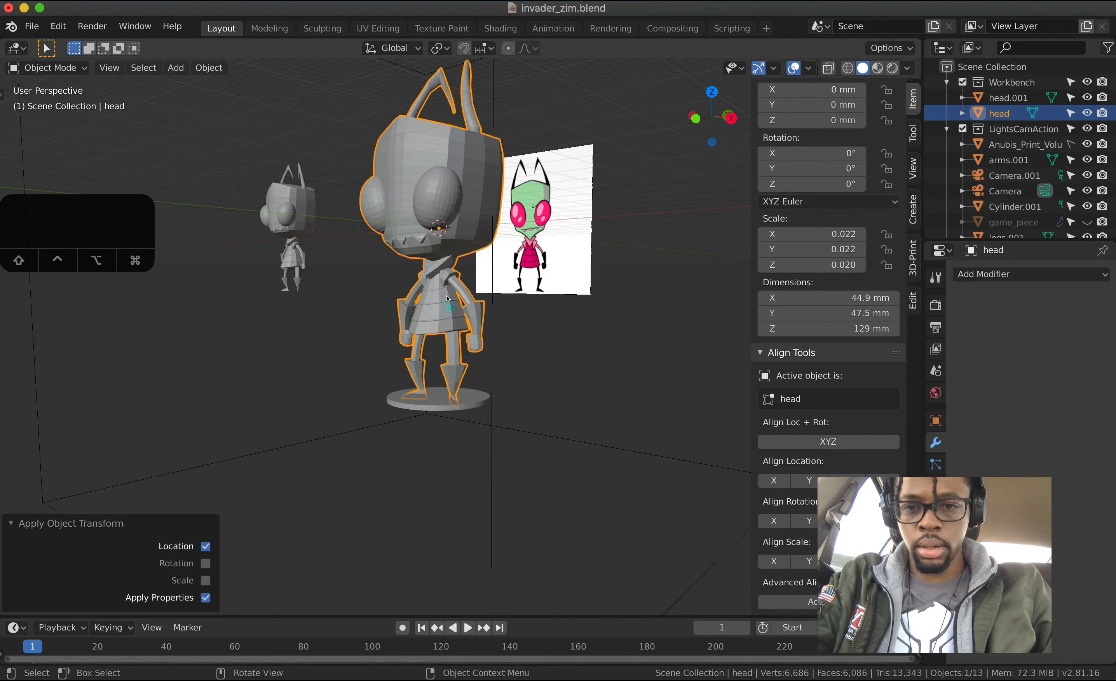
# - Try thickening the base cylinder along Z to 4 mm and to 3.6 mm, undoing each change
pyautogui.click(442, 406)
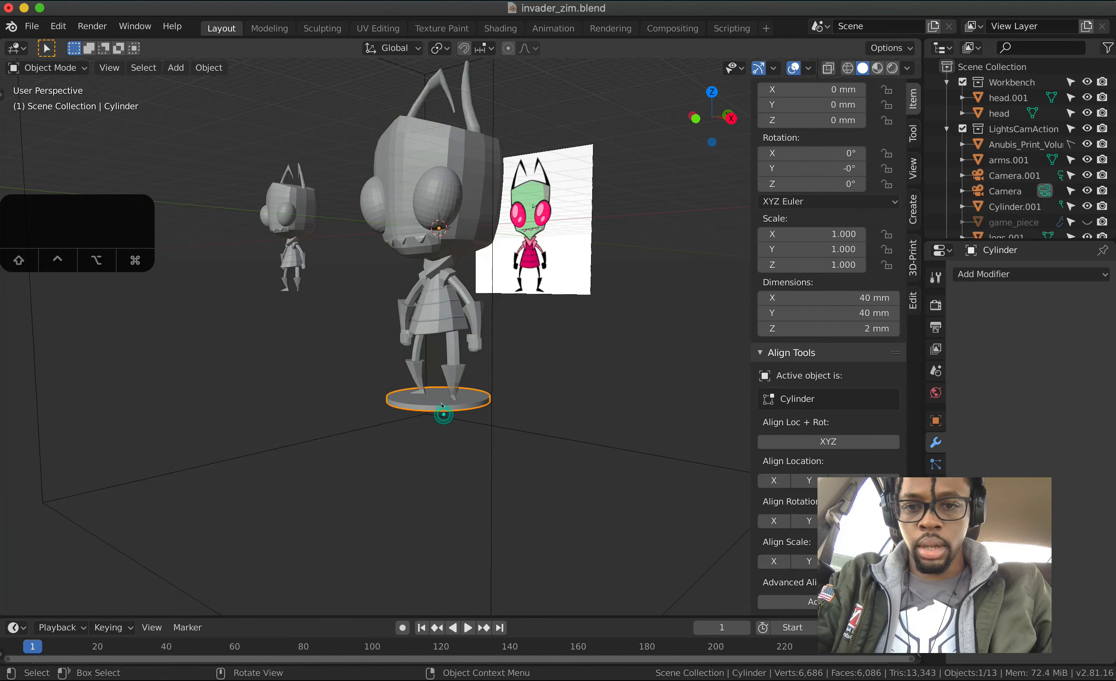
pyautogui.click(865, 329)
pyautogui.write('4')
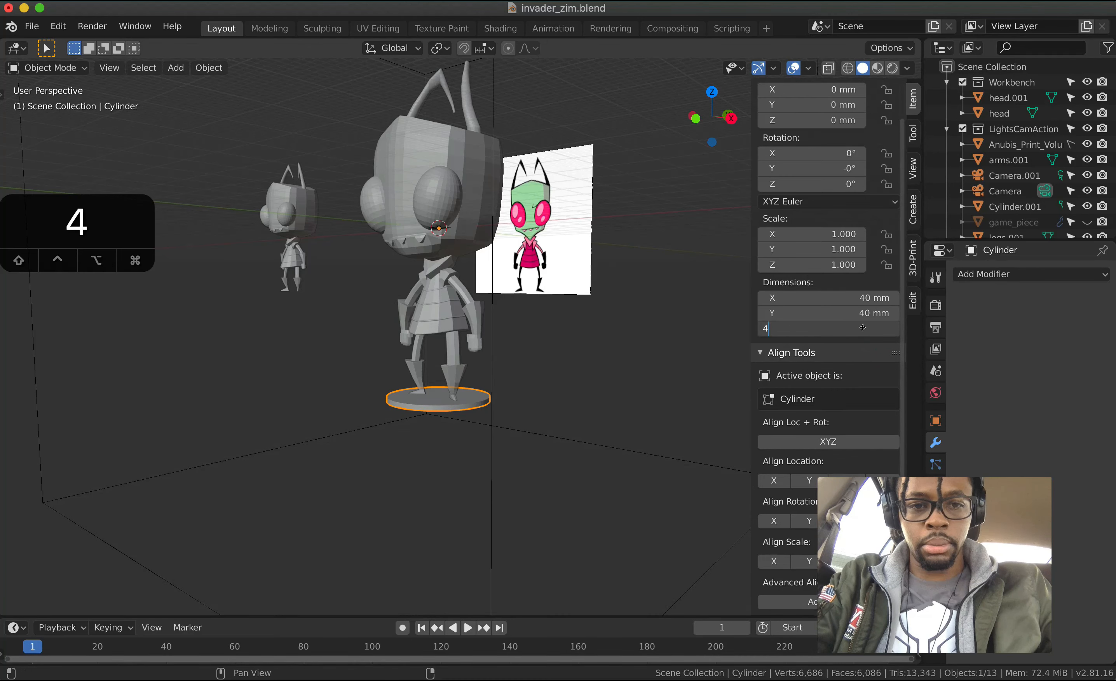
pyautogui.press('Return')
pyautogui.scroll(-5, 558, 453)
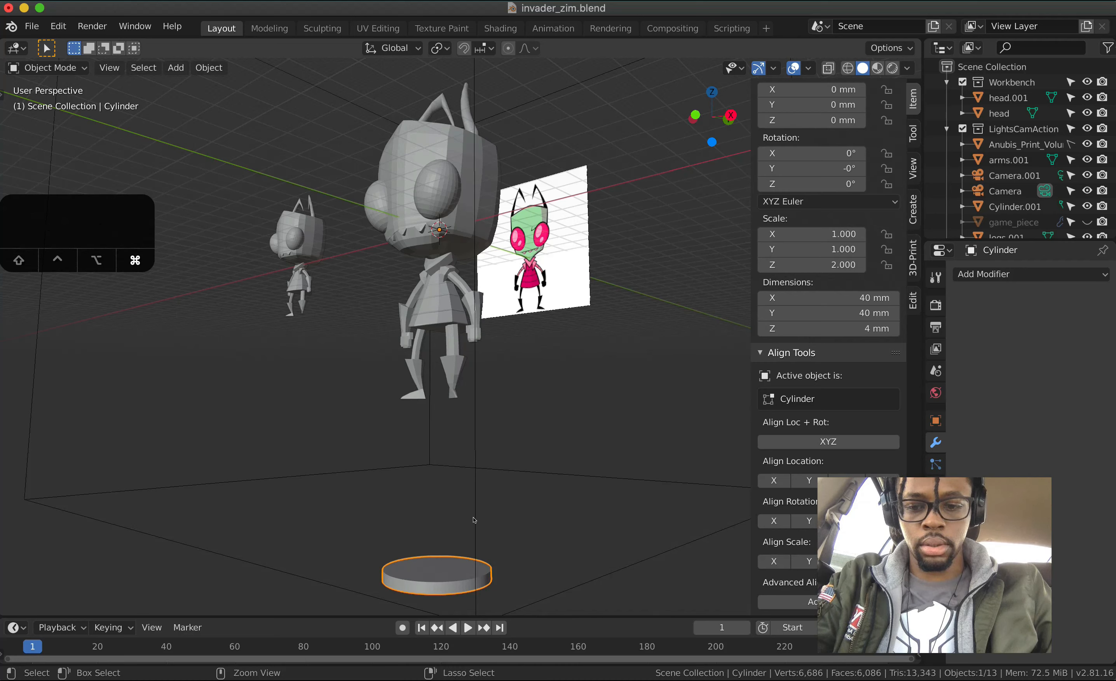
pyautogui.press('super+z')
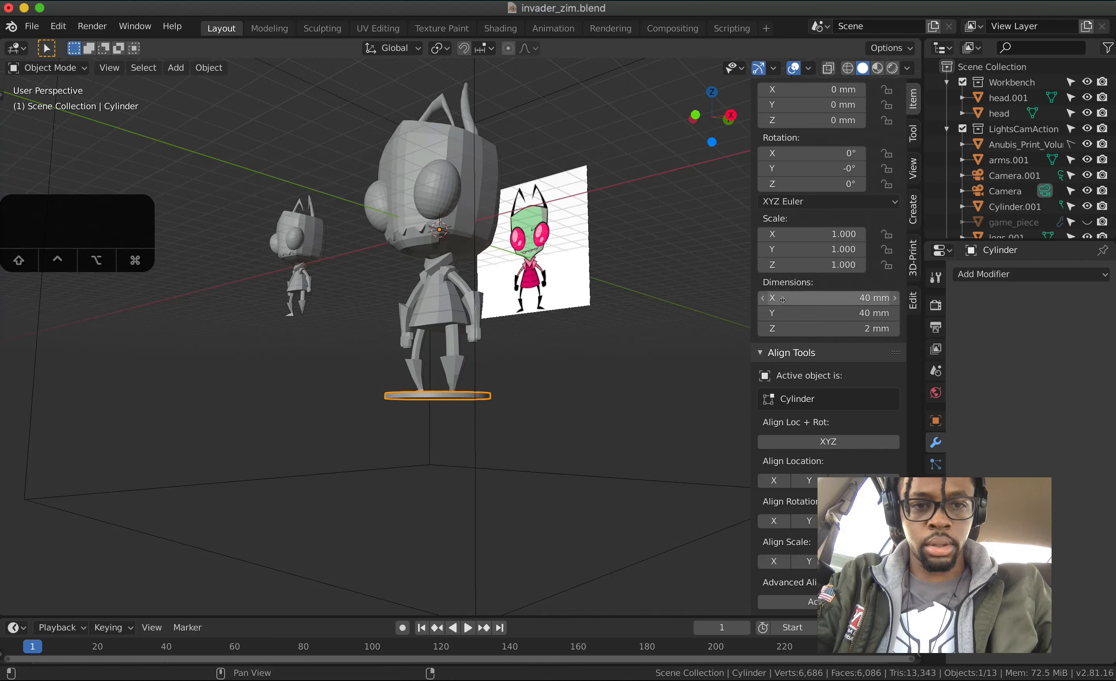
pyautogui.moveTo(844, 331); pyautogui.dragTo(850, 324)
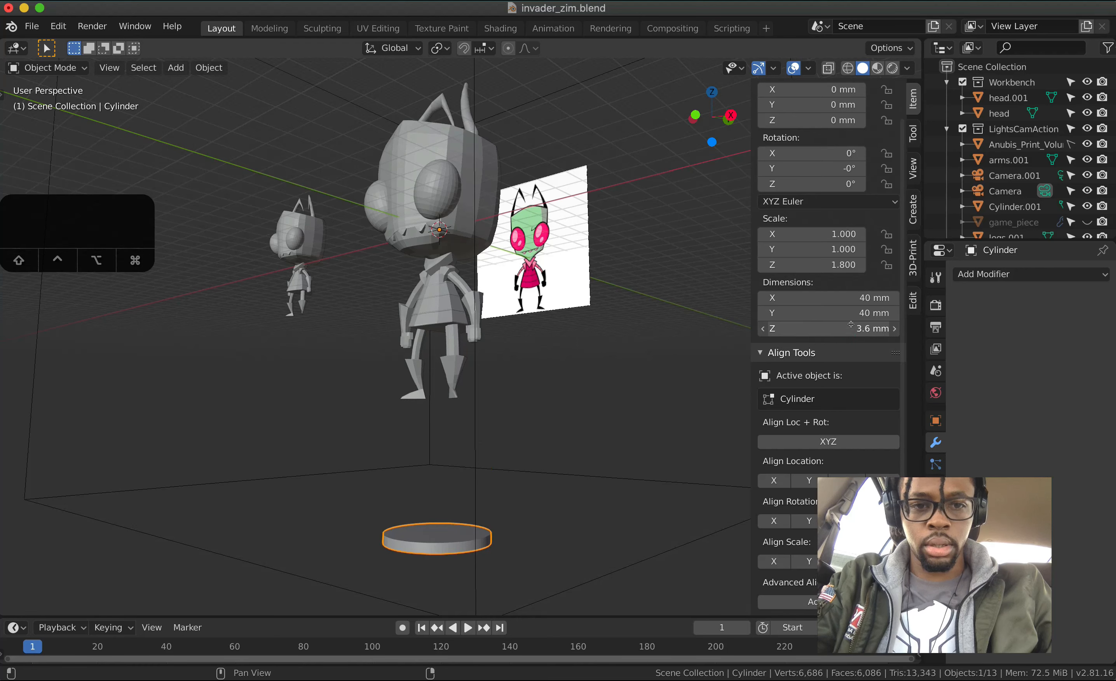
pyautogui.press('super+z')
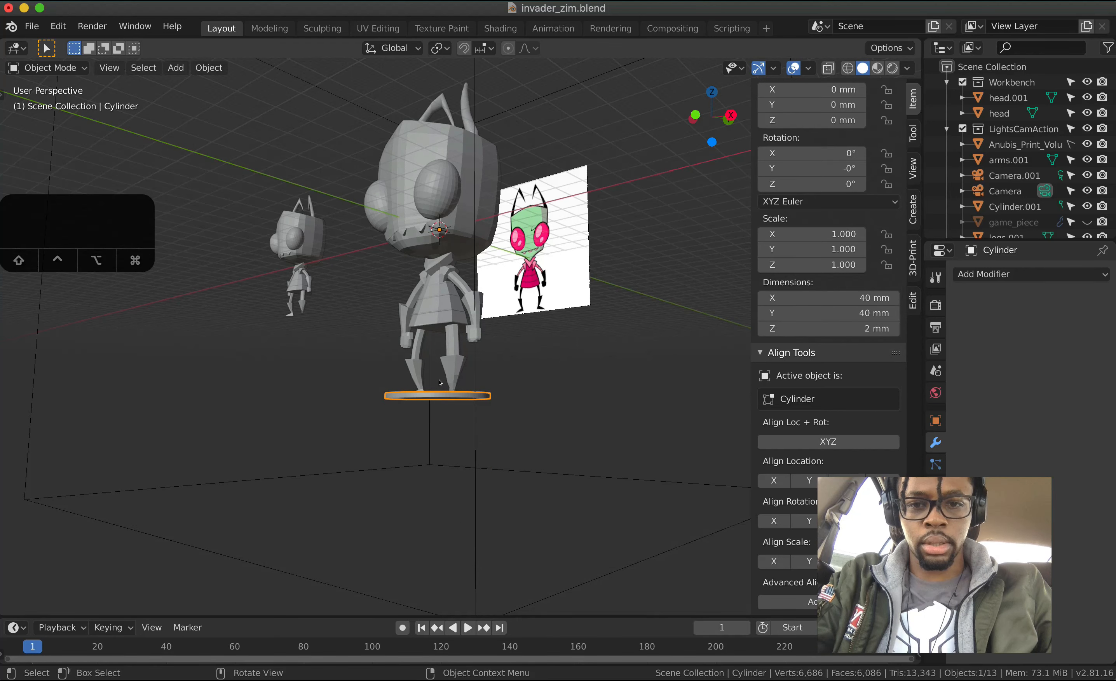
pyautogui.press('s')
pyautogui.press('z')
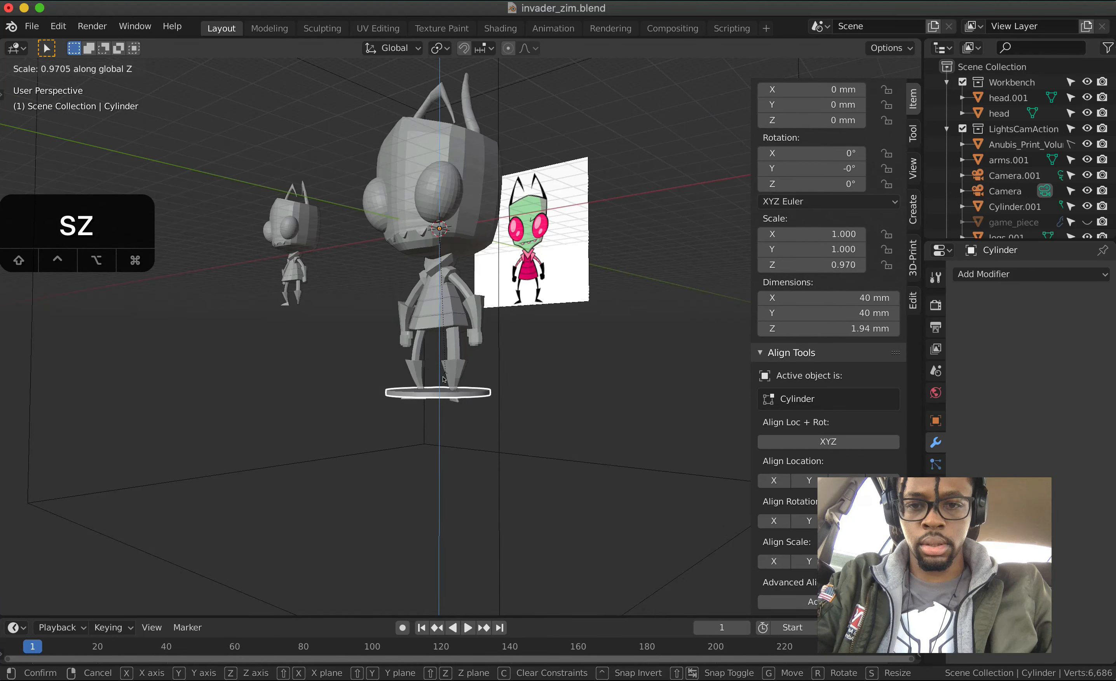
pyautogui.press('Escape')
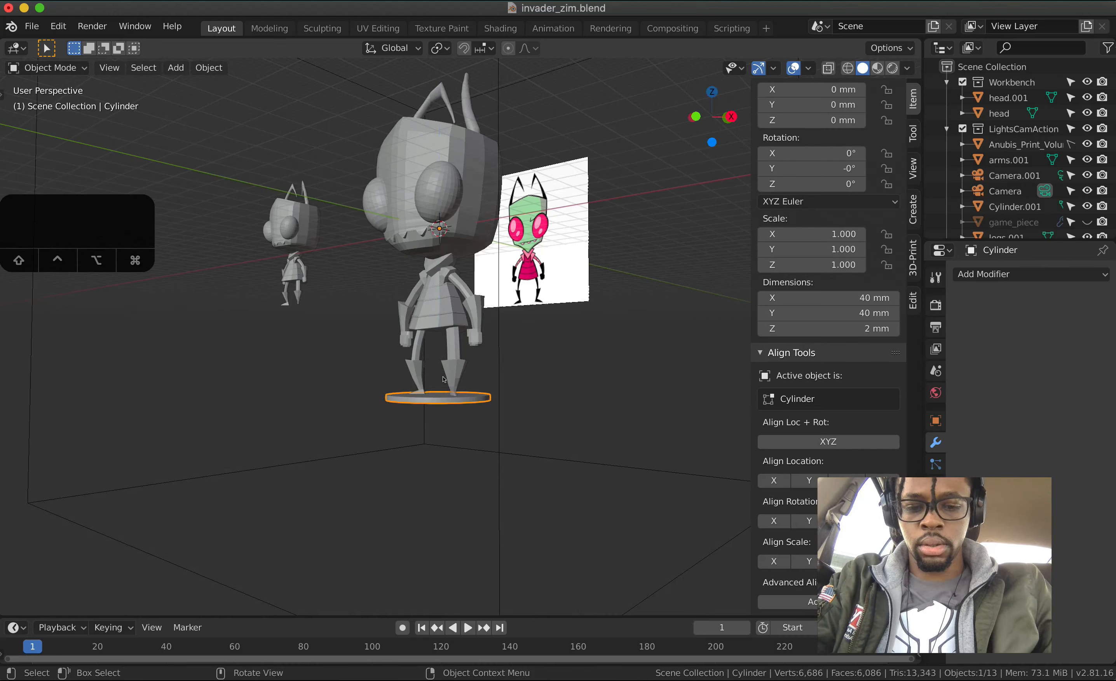
# - Apply all transforms (location, rotation and scale) to the base cylinder
pyautogui.hotkey('ctrl', 'a')
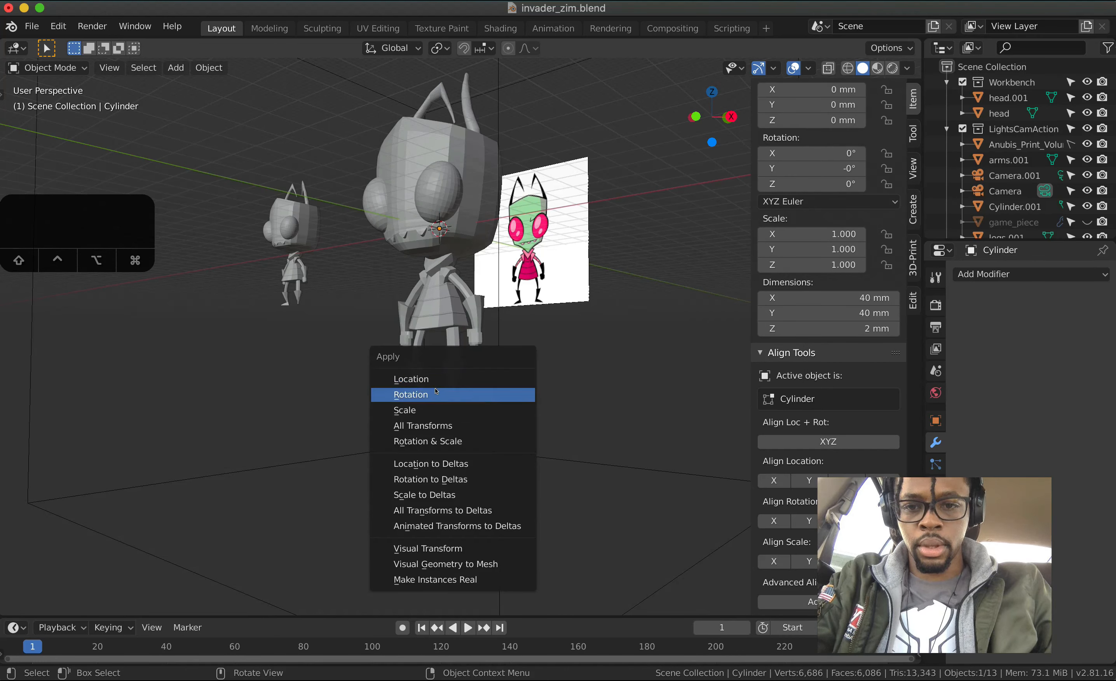
pyautogui.click(431, 425)
pyautogui.press('s')
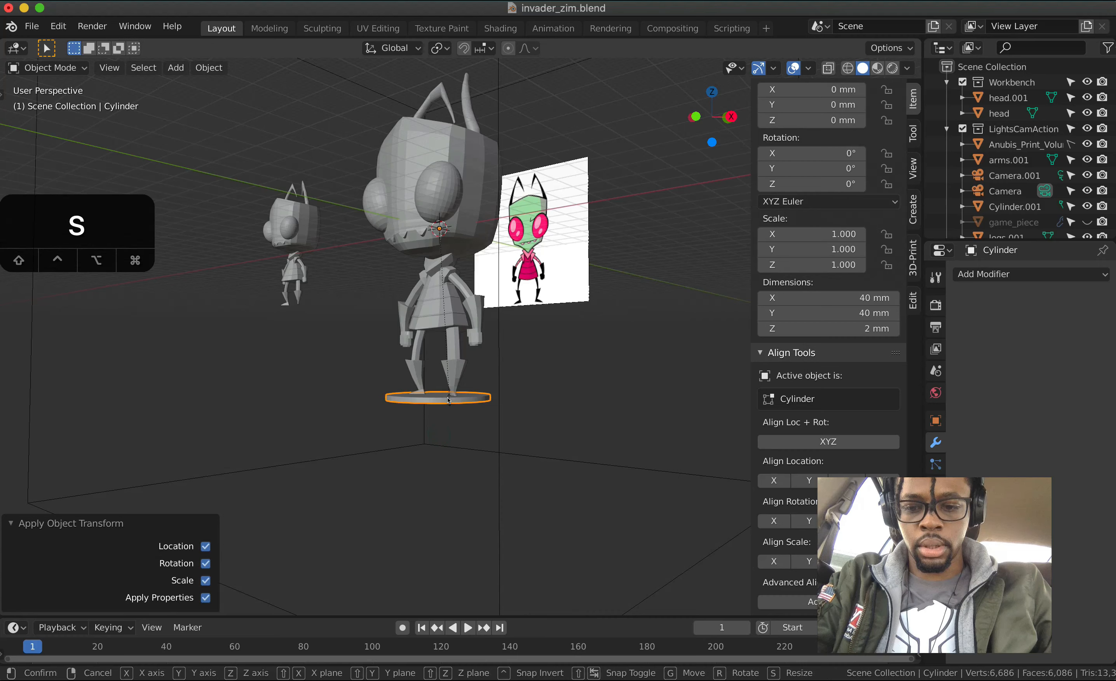
pyautogui.press('z')
pyautogui.press('Escape')
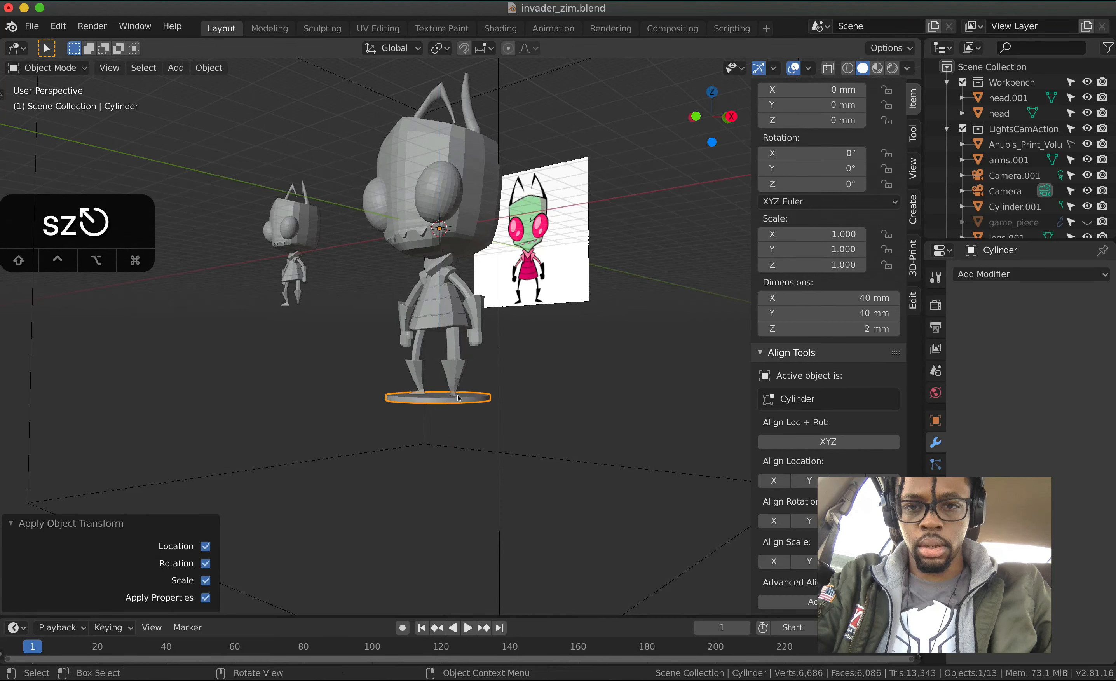
pyautogui.moveTo(459, 397); pyautogui.dragTo(440, 228, button='middle')
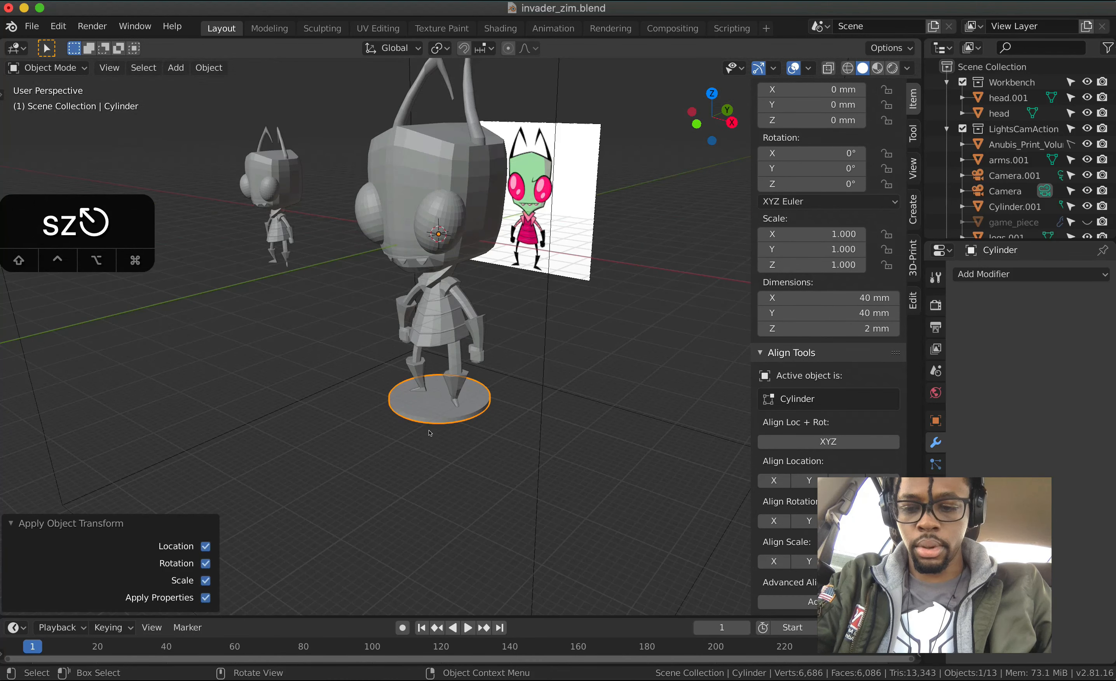
# - Try to snap the 3D cursor to the selected base cylinder in Object Mode
pyautogui.moveTo(430, 433); pyautogui.dragTo(448, 400, button='middle')
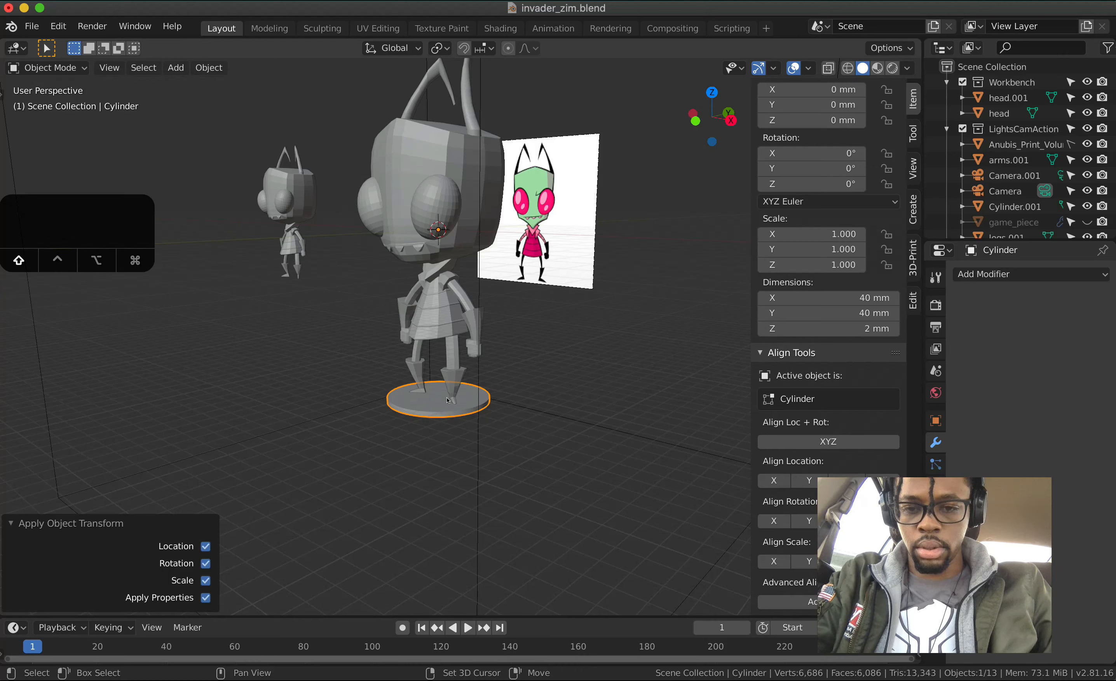
pyautogui.hotkey('shift', 's')
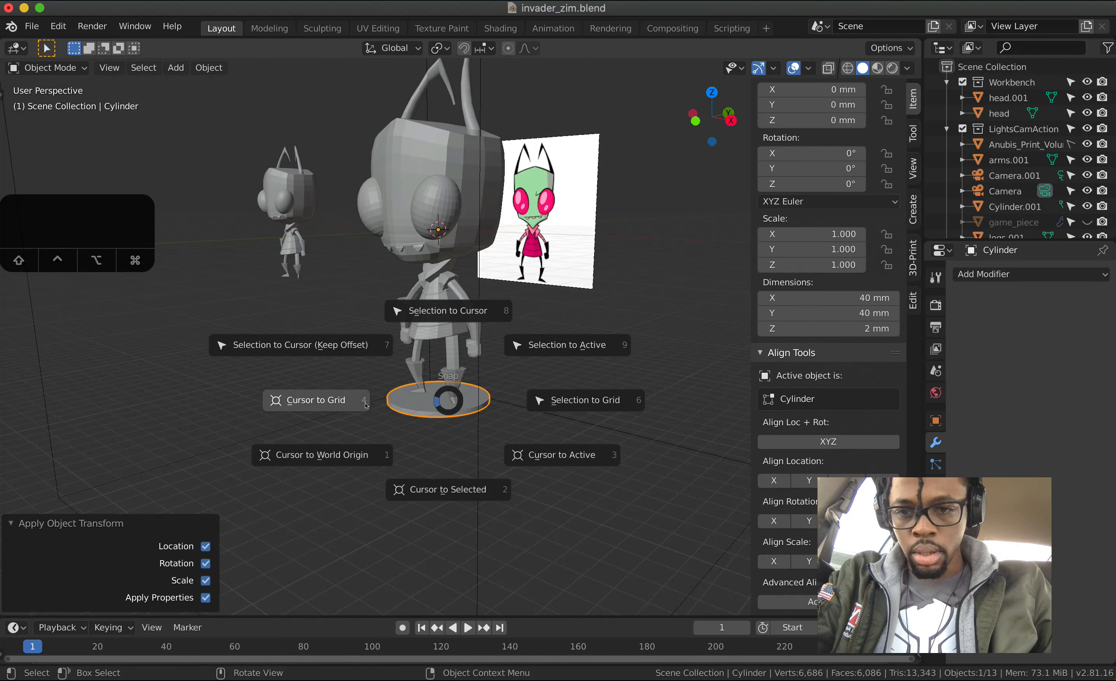
pyautogui.click(439, 494)
pyautogui.moveTo(452, 388); pyautogui.dragTo(476, 385, button='middle')
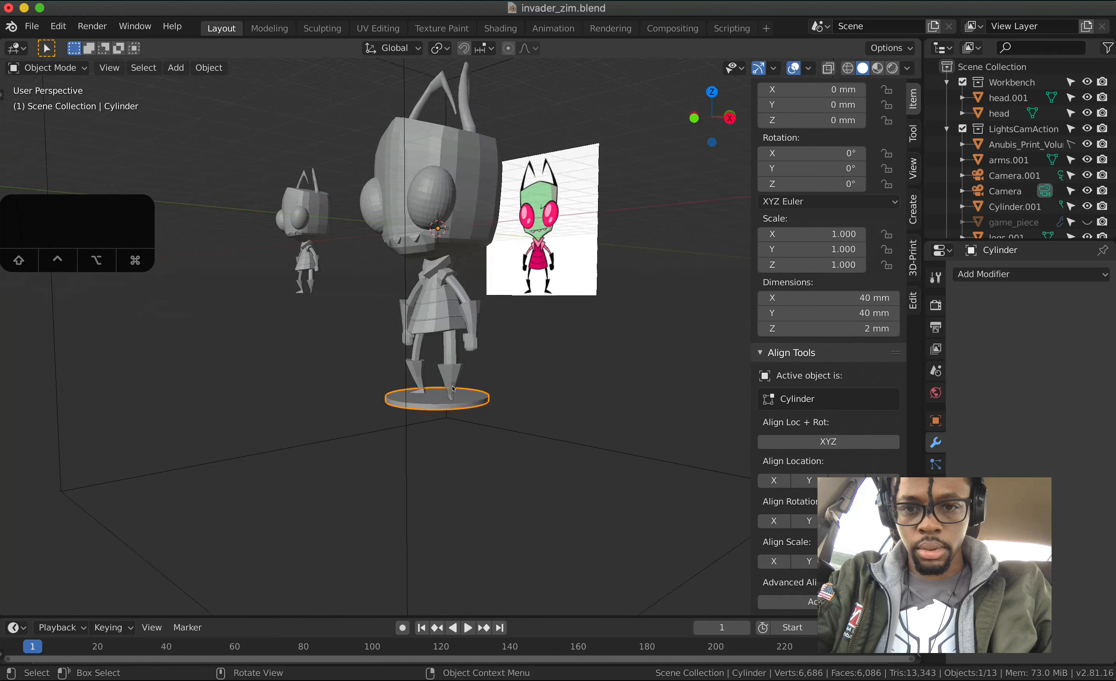
pyautogui.press('s')
pyautogui.press('Escape')
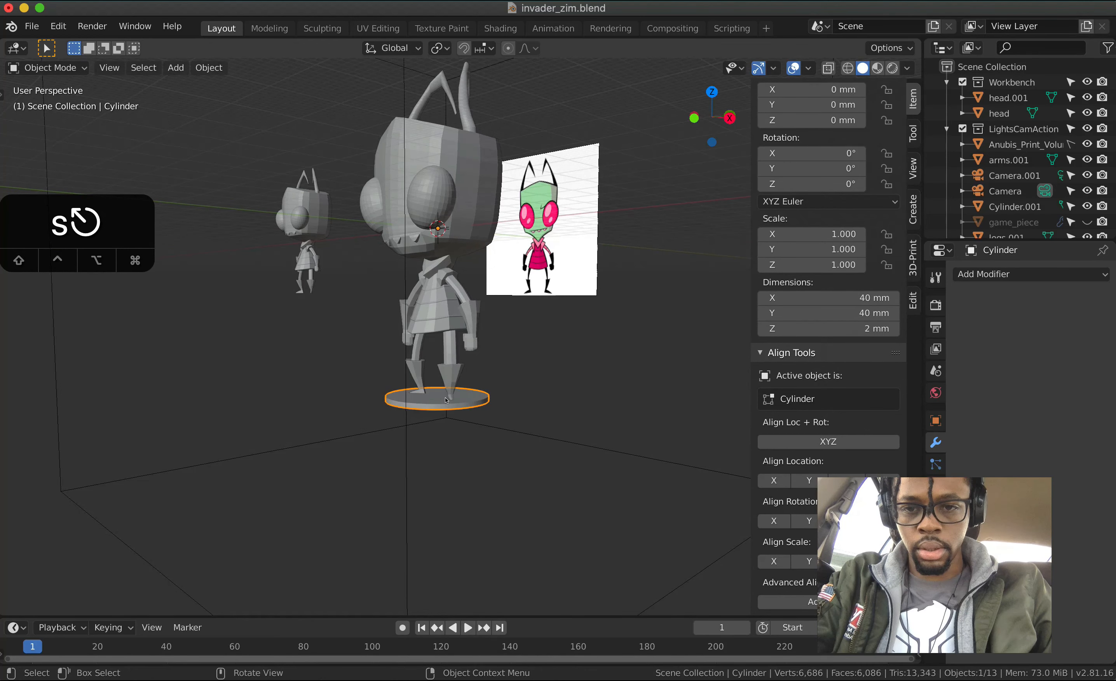
pyautogui.hotkey('shift', 's')
pyautogui.press('Escape')
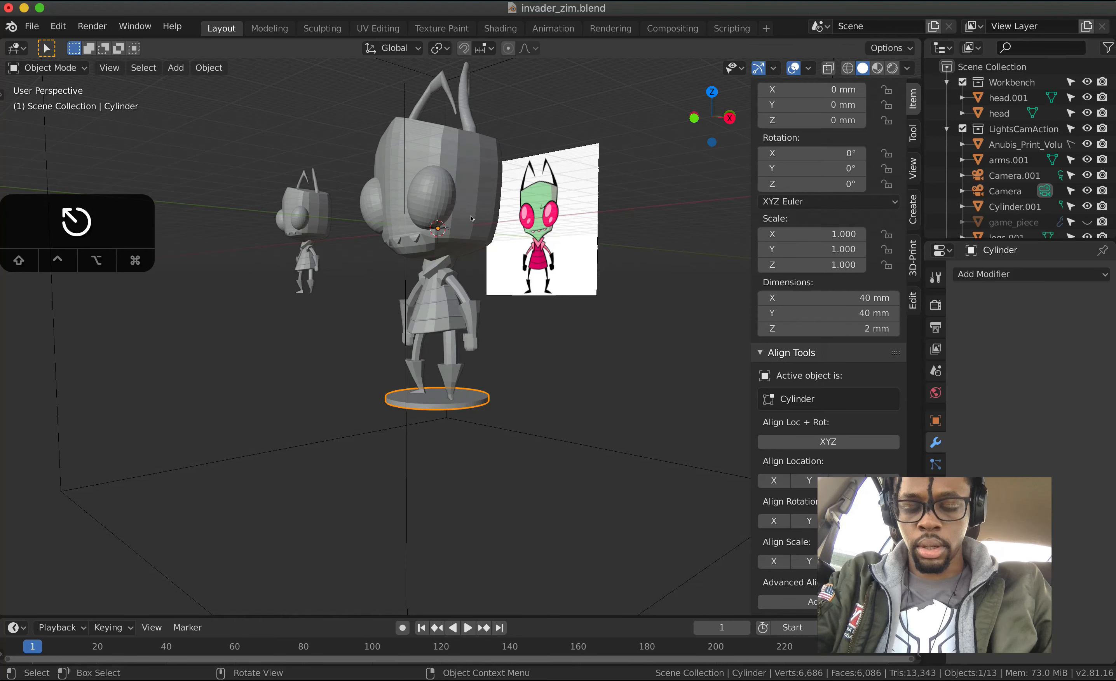
pyautogui.press('`')
pyautogui.press('Escape')
# - Enter Edit Mode on the base cylinder and snap the 3D cursor to the center of its selected geometry
pyautogui.press('Tab')
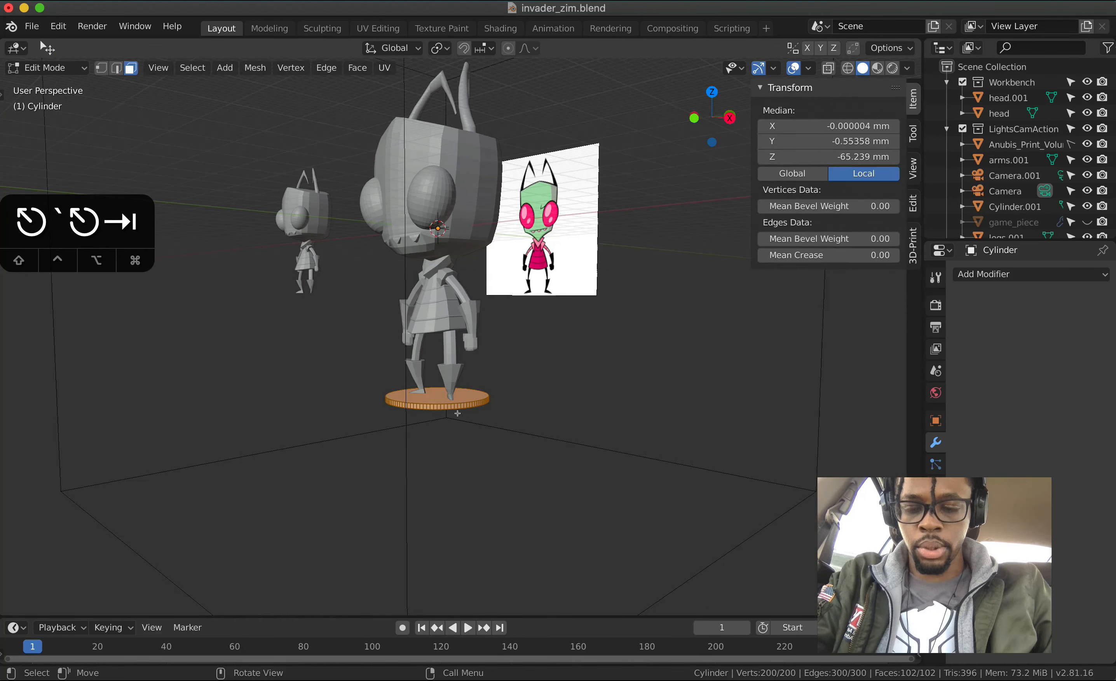
pyautogui.hotkey('shift', 's')
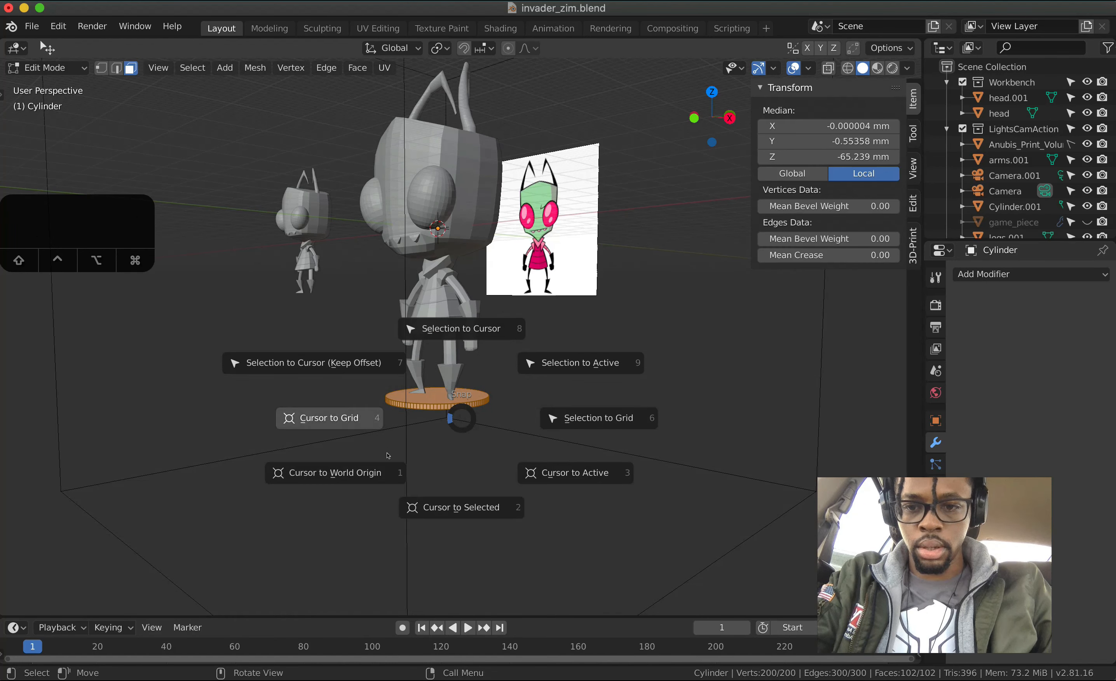
pyautogui.click(469, 433)
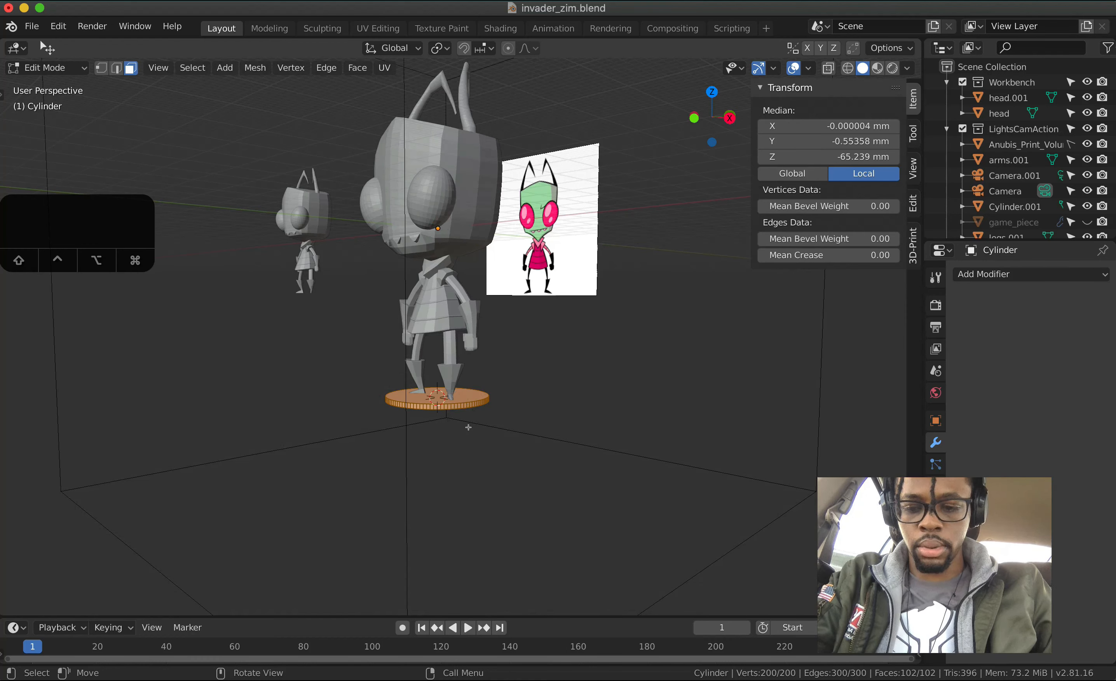
# - Try thickening the base cylinder's whole mesh by scaling it along the global Z axis in Edit Mode
pyautogui.press('s')
pyautogui.press('z')
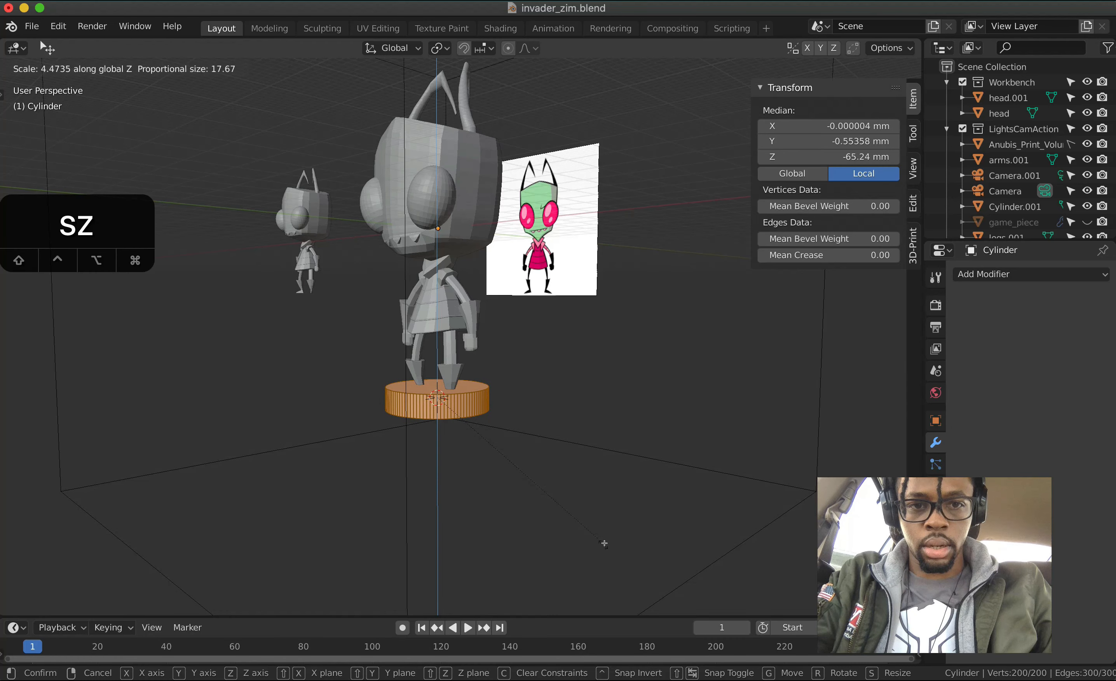
pyautogui.press('Escape')
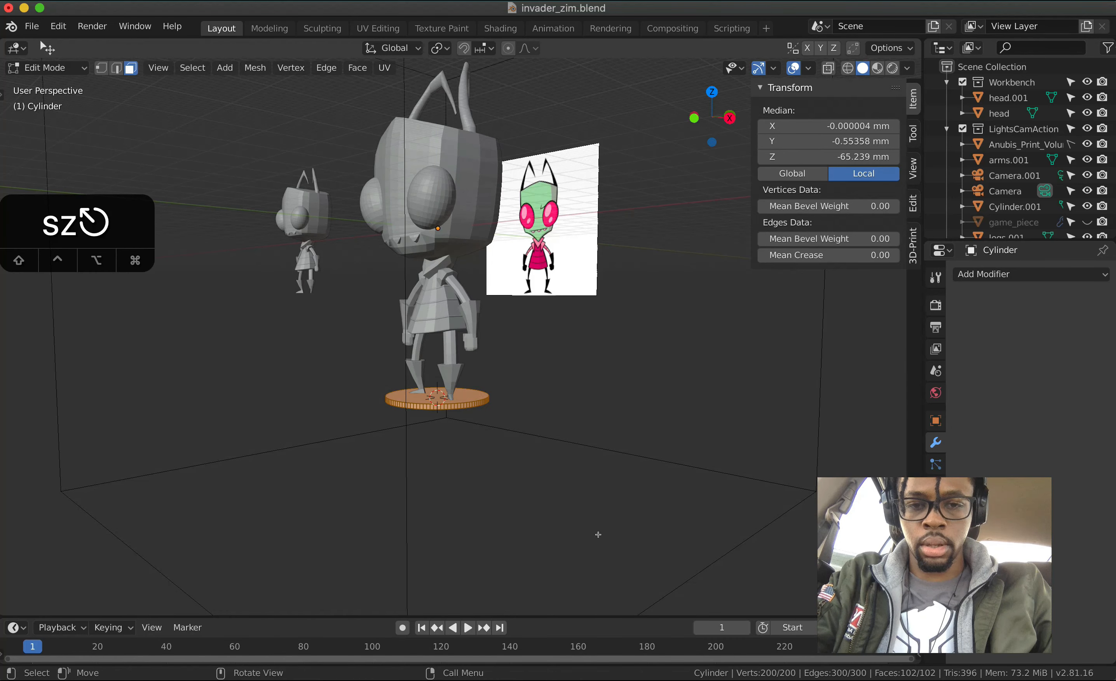
pyautogui.hscroll(-5, 598, 534)
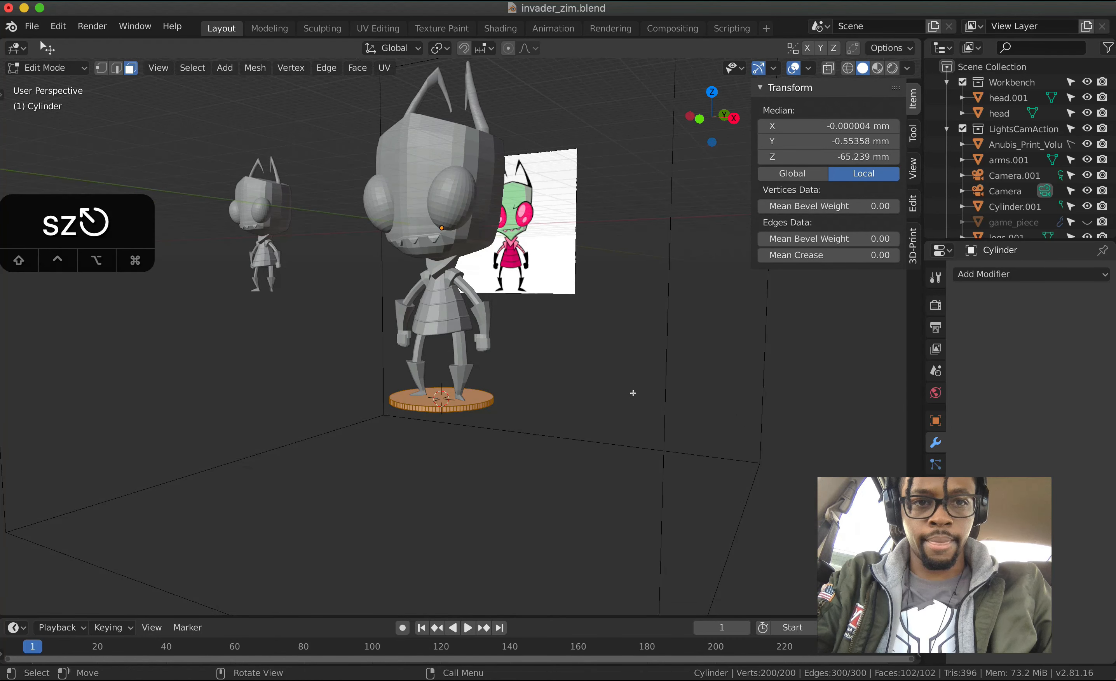
# - Try to set the base disc's Z dimension to 3 mm in Object Mode
pyautogui.press('Tab')
pyautogui.click(852, 364)
pyautogui.write('2')
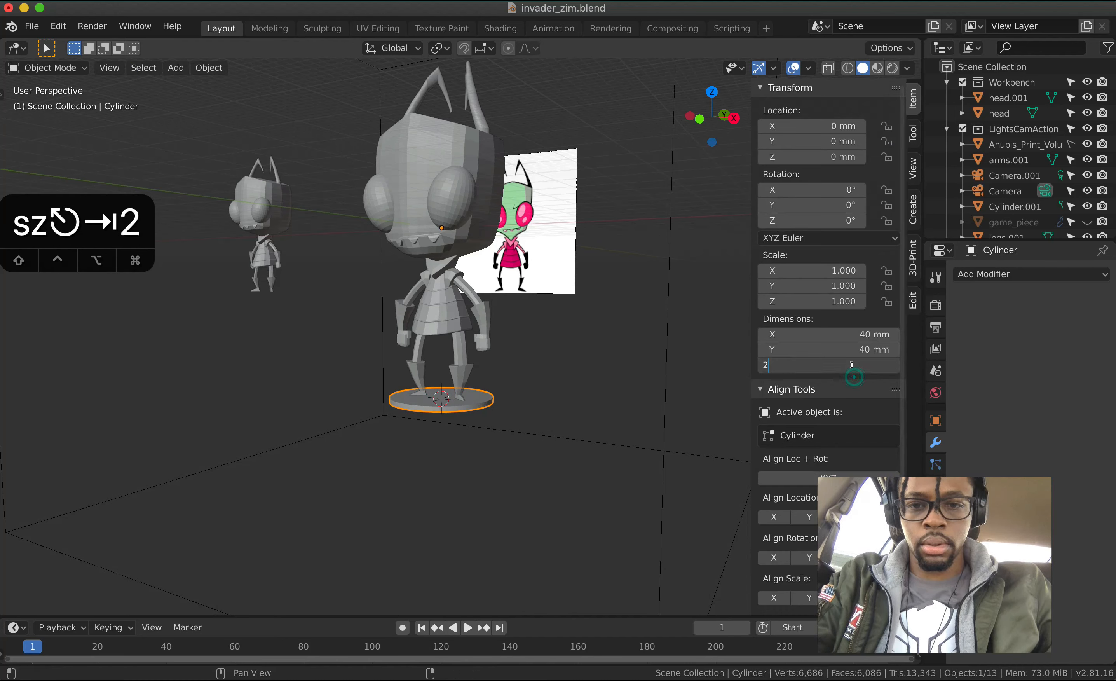
pyautogui.press('BackSpace')
pyautogui.write('3')
pyautogui.press('Return')
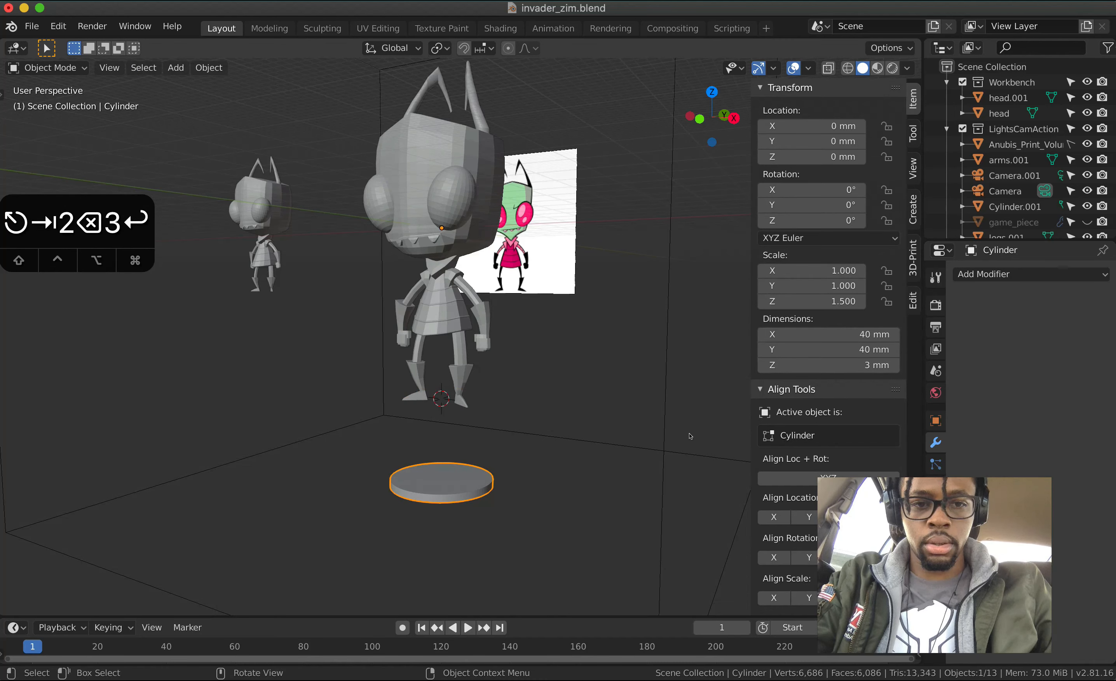
# - Enter Edit Mode on the base disc in an orthographic view and enable the edge length overlay
pyautogui.press('Tab')
pyautogui.press('5')
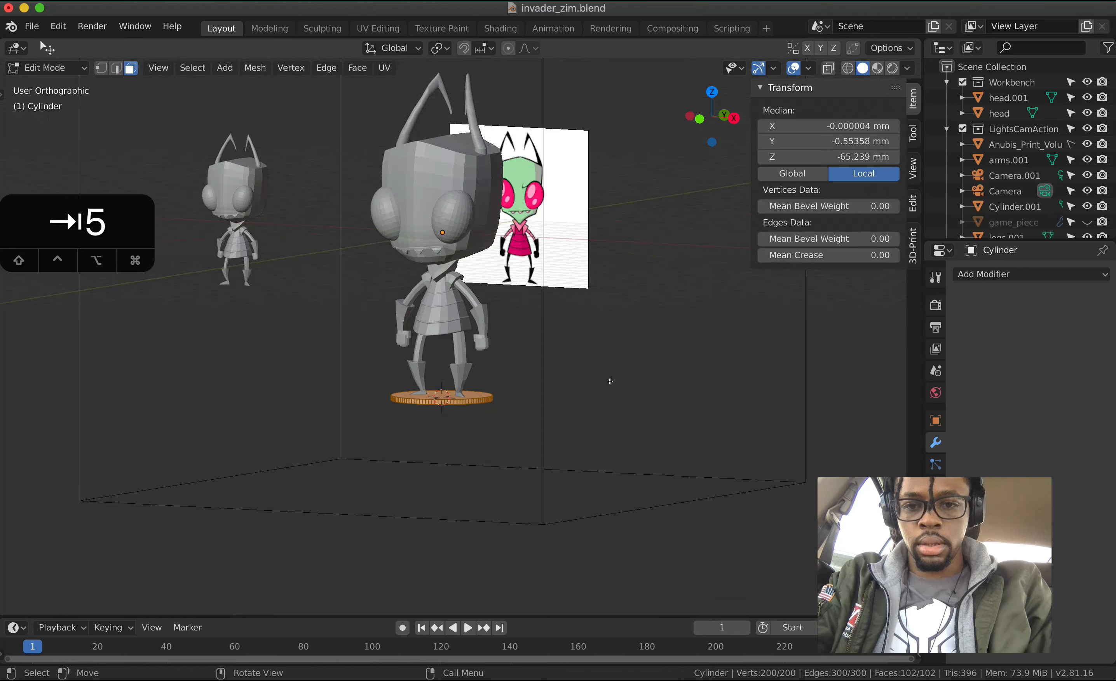
pyautogui.press('KP_Decimal')
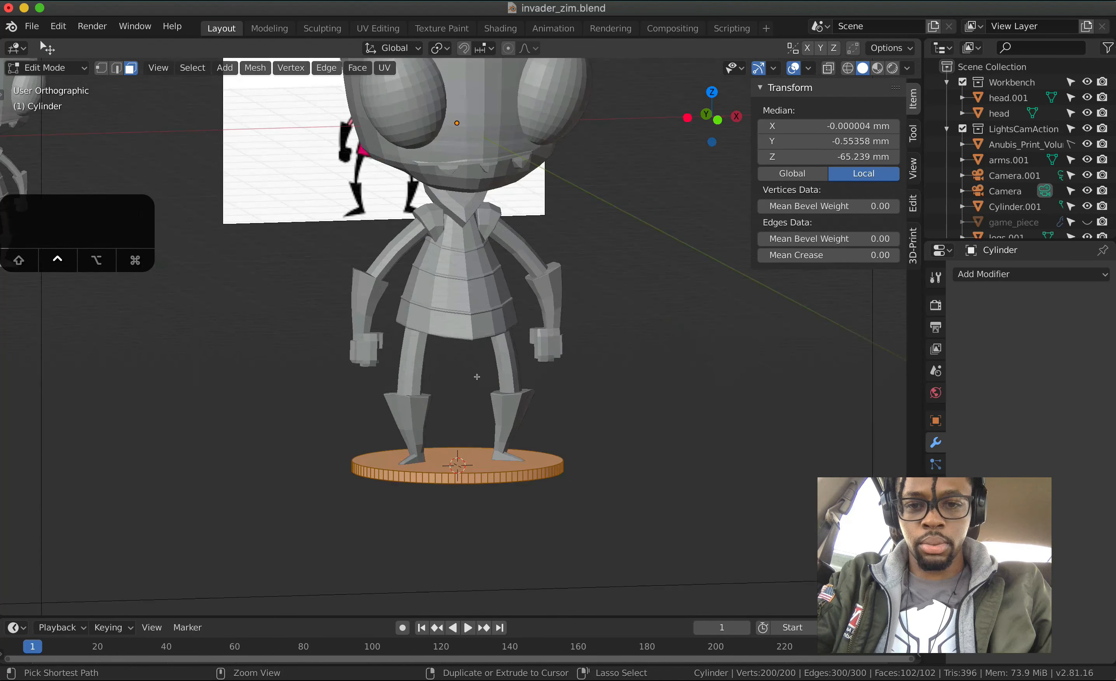
pyautogui.press('Tab')
pyautogui.press('Tab')
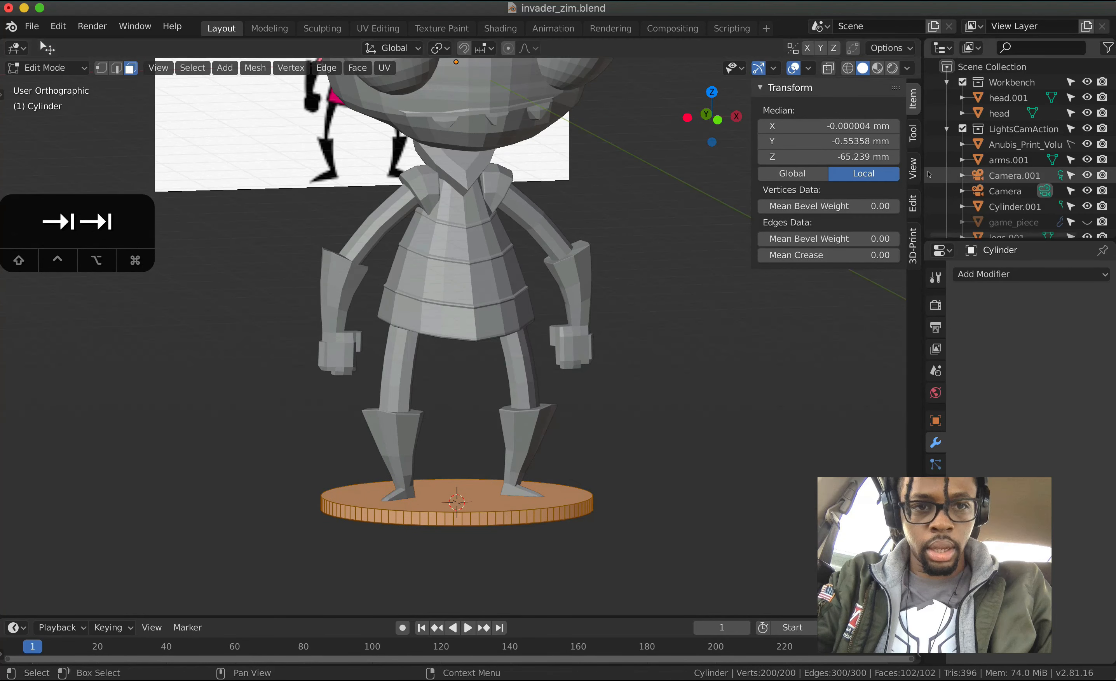
pyautogui.click(809, 67)
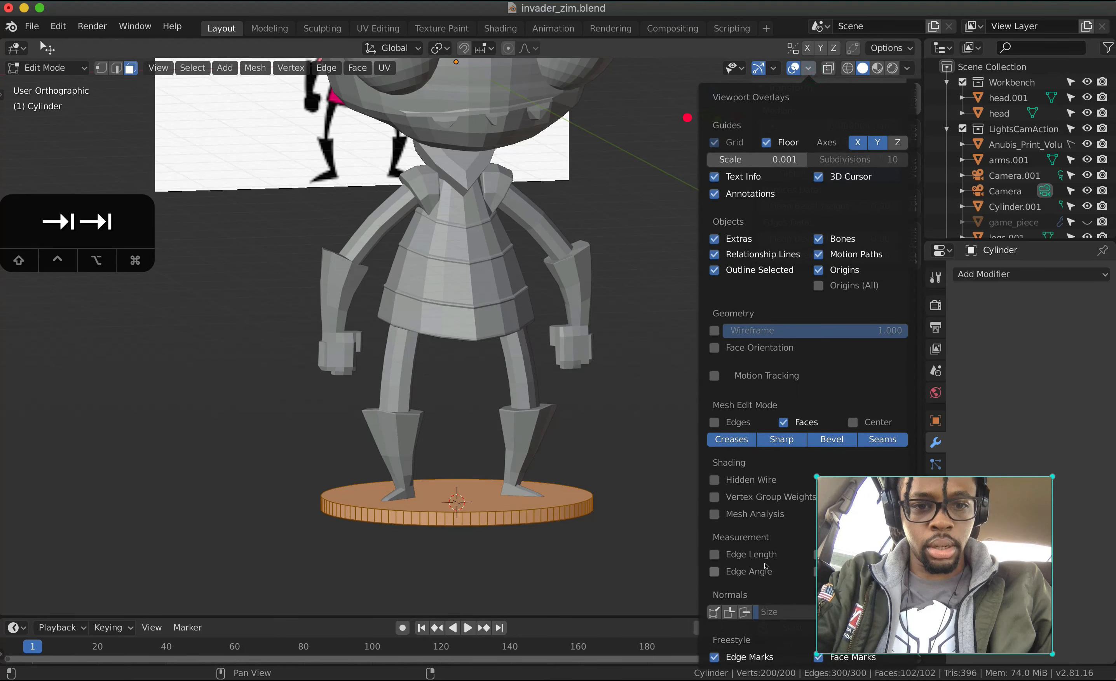
pyautogui.click(735, 558)
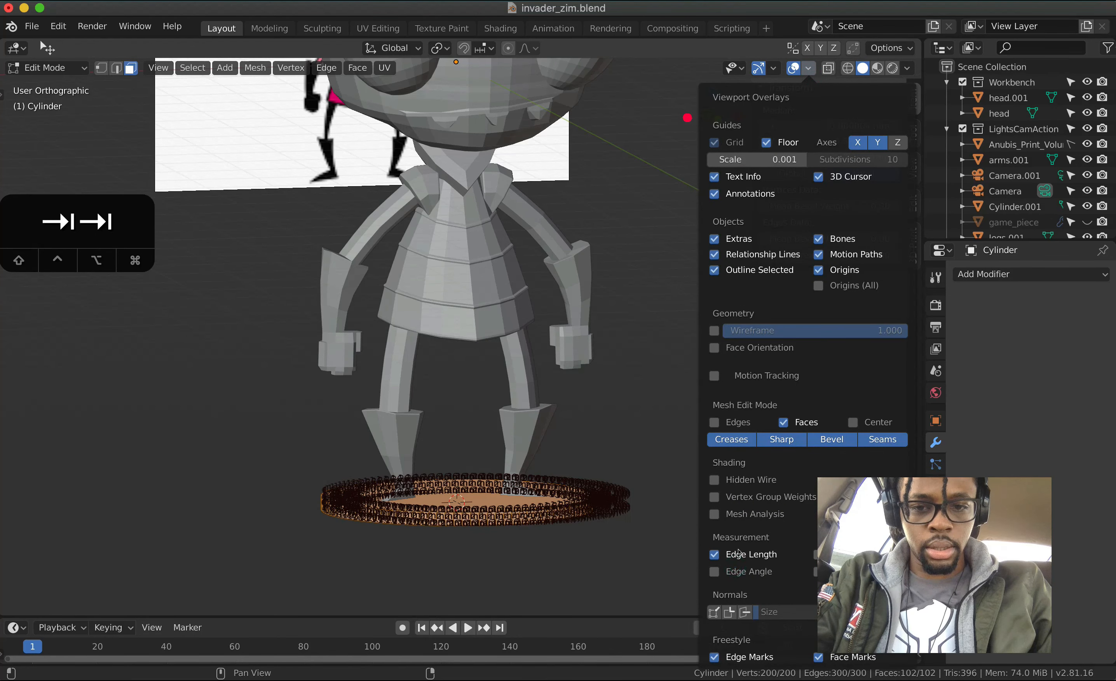
# - Scale the base disc's mesh by a factor of 2 along Z and check its dimensions in Object Mode
pyautogui.scroll(3, 482, 501)
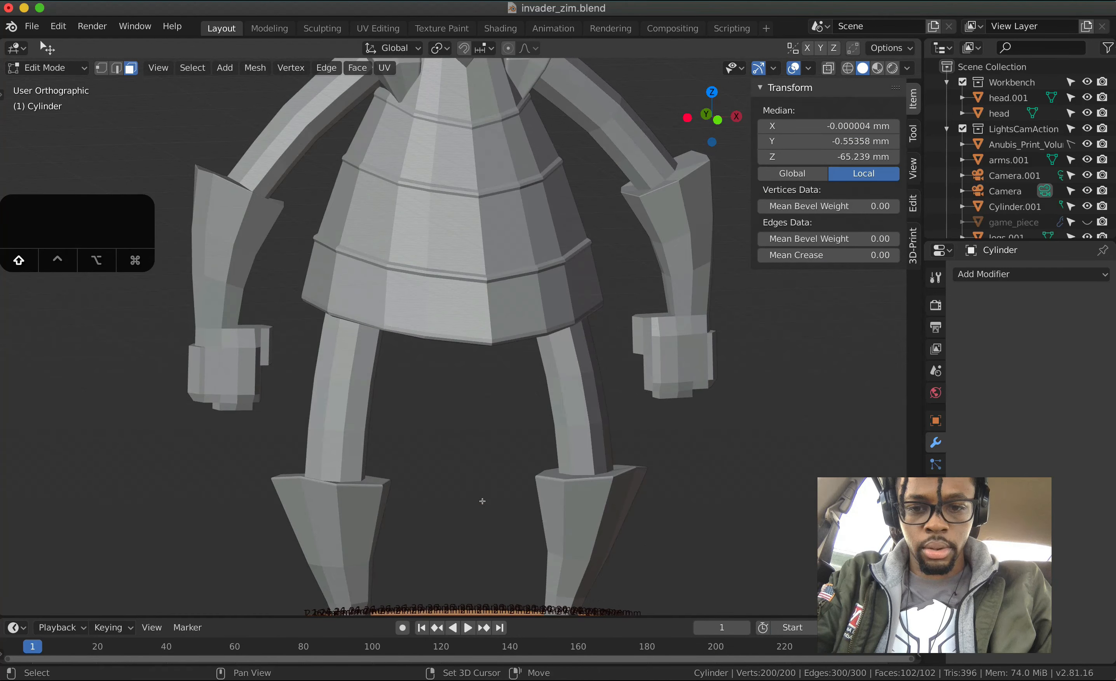
pyautogui.keyDown('shift'); pyautogui.scroll(-8, 482, 501); pyautogui.keyUp('shift')
pyautogui.scroll(-3, 471, 408)
pyautogui.keyDown('ctrl'); pyautogui.scroll(3, 470, 408); pyautogui.keyUp('ctrl')
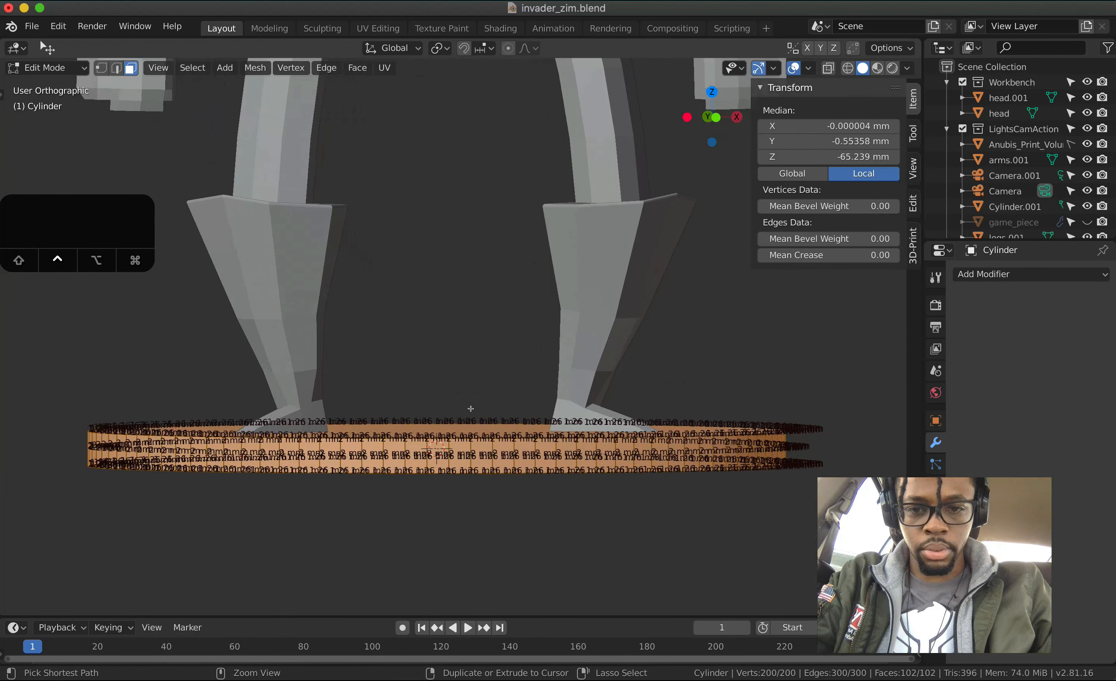
pyautogui.keyDown('ctrl'); pyautogui.scroll(8, 471, 408); pyautogui.keyUp('ctrl')
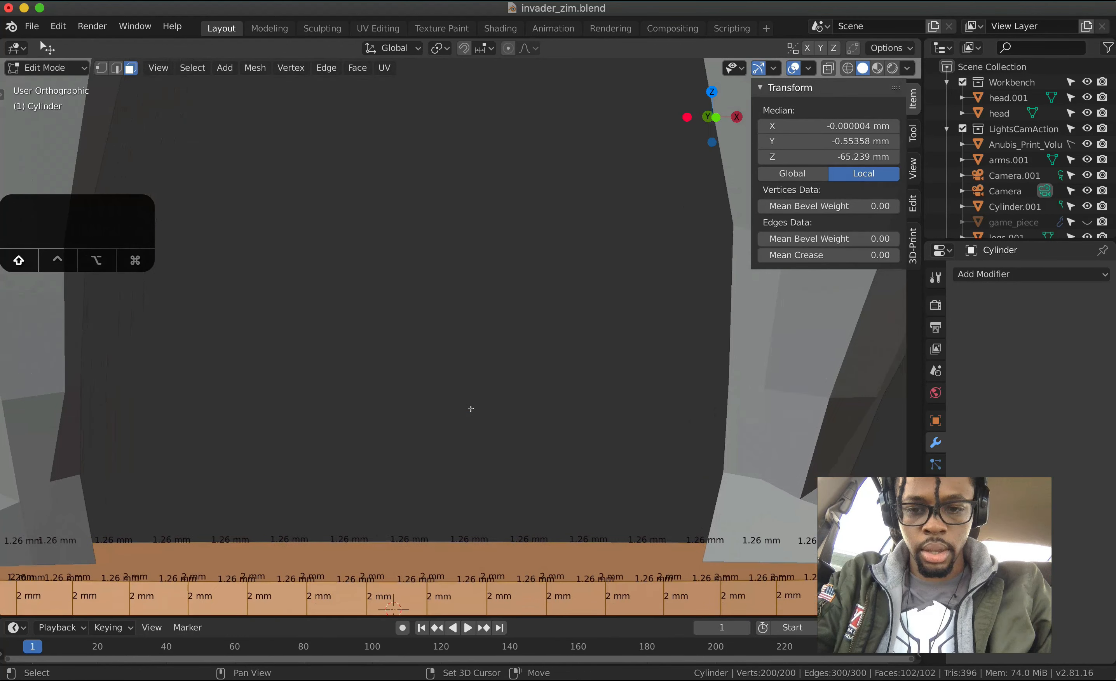
pyautogui.scroll(-5, 470, 408)
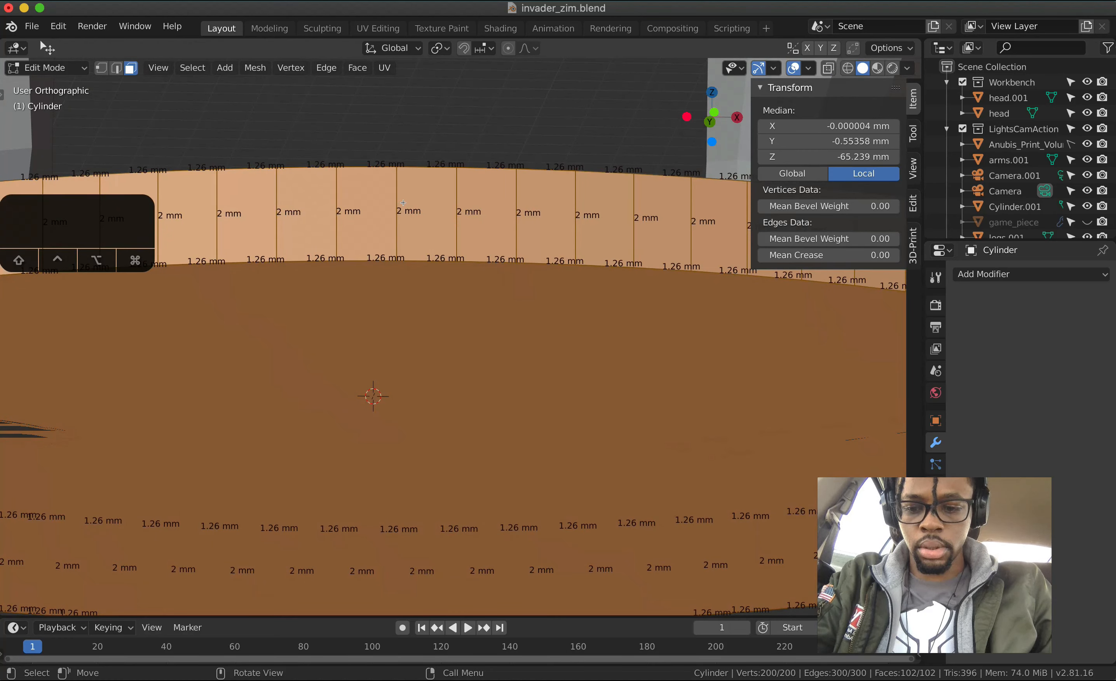
pyautogui.press('s')
pyautogui.press('z')
pyautogui.press('2')
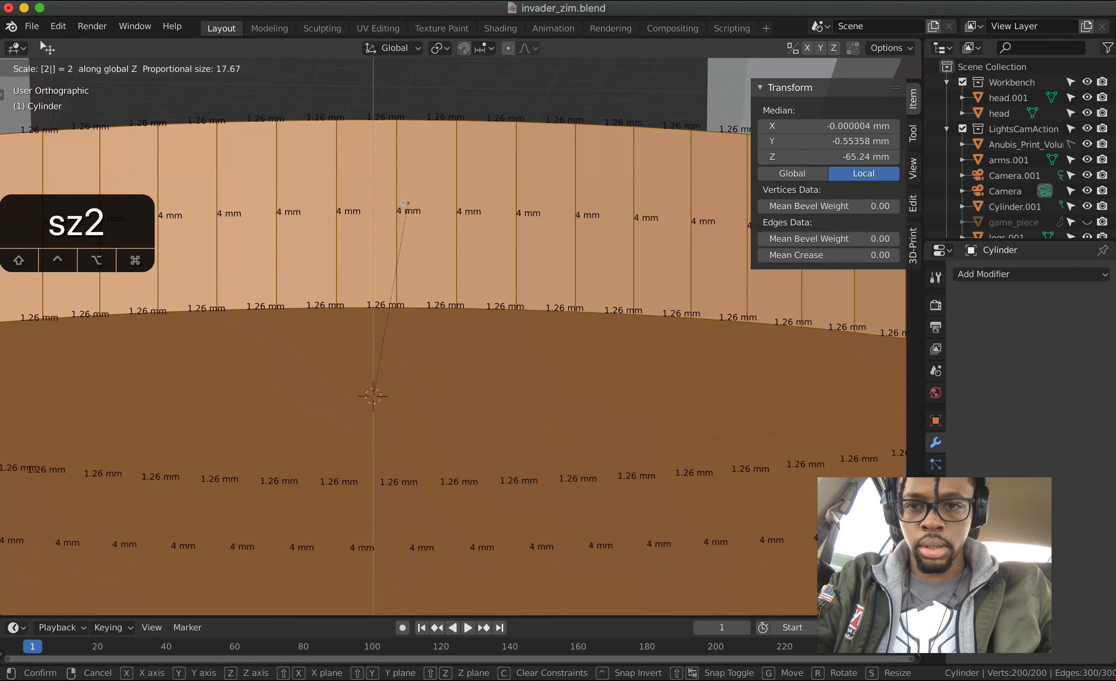
pyautogui.press('Return')
pyautogui.keyDown('ctrl'); pyautogui.scroll(-7, 405, 205); pyautogui.keyUp('ctrl')
pyautogui.scroll(5, 405, 205)
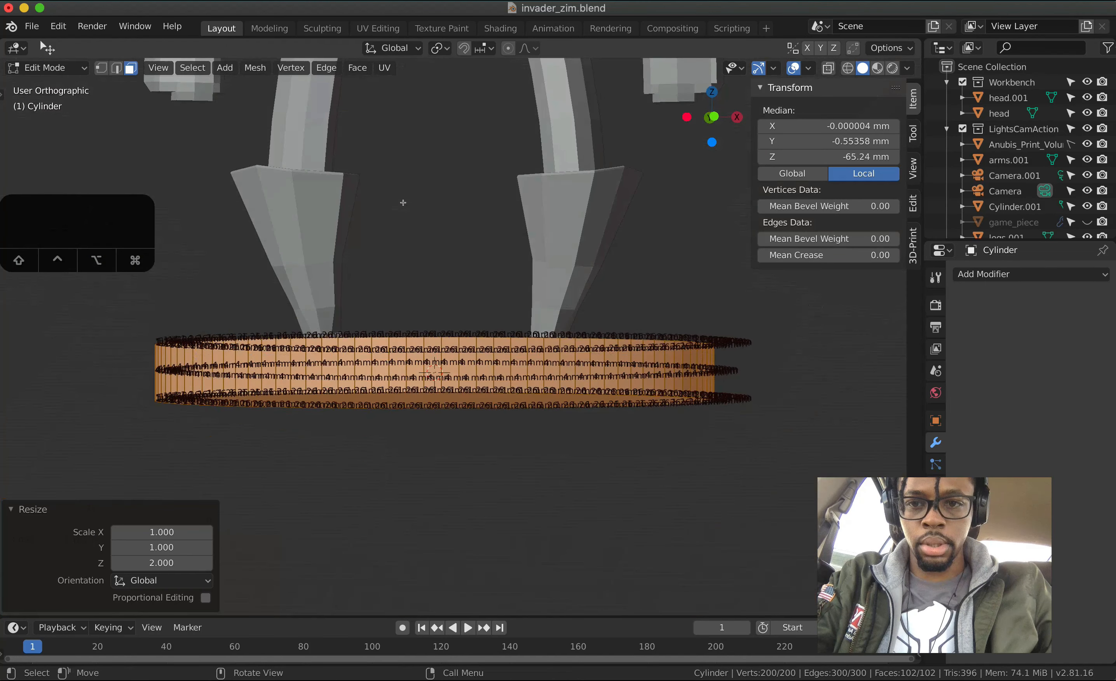
pyautogui.press('Tab')
pyautogui.scroll(5, 406, 207)
pyautogui.scroll(-4, 407, 208)
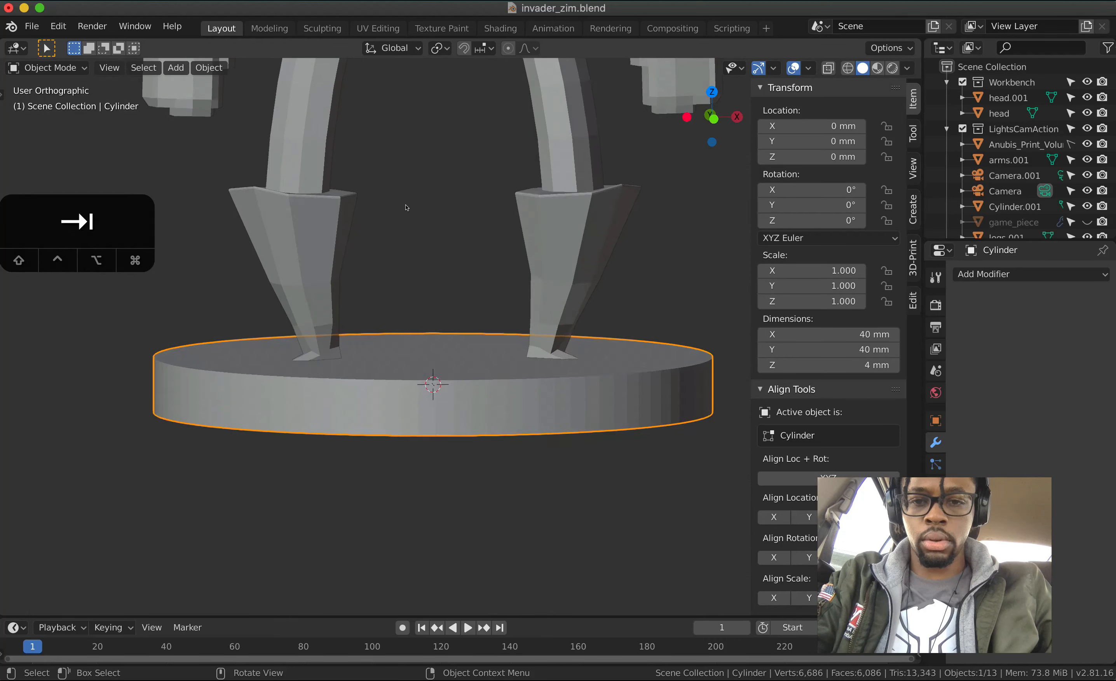
pyautogui.scroll(2, 502, 315)
# - Select the top and bottom faces of the base disc in Edit Mode
pyautogui.press('Tab')
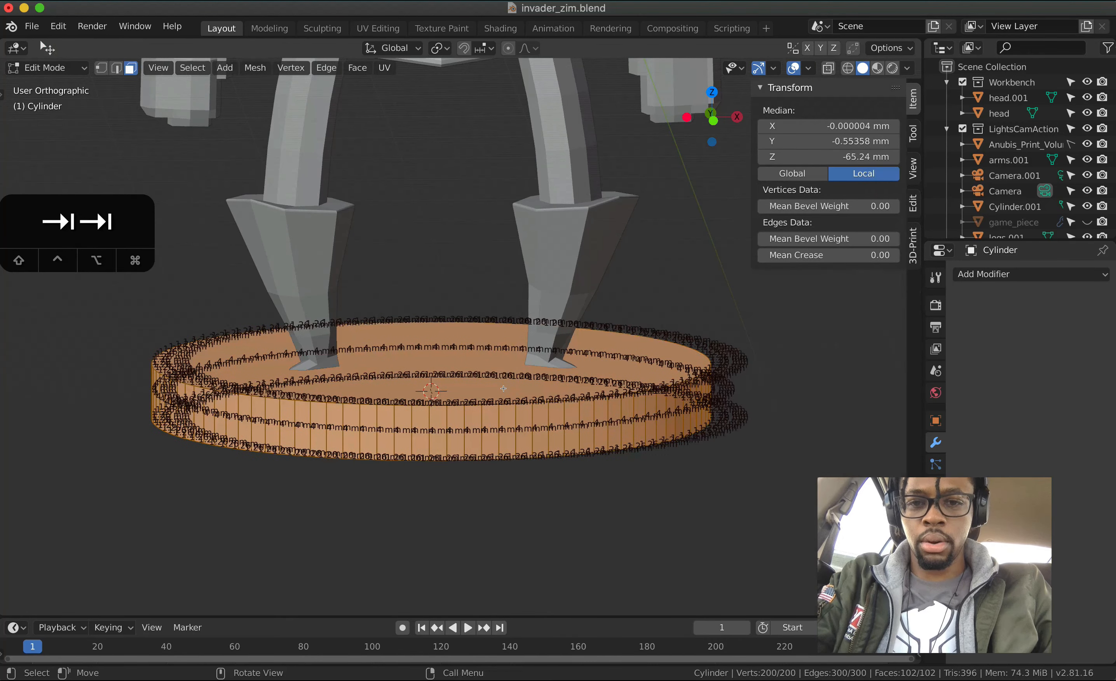
pyautogui.click(526, 388)
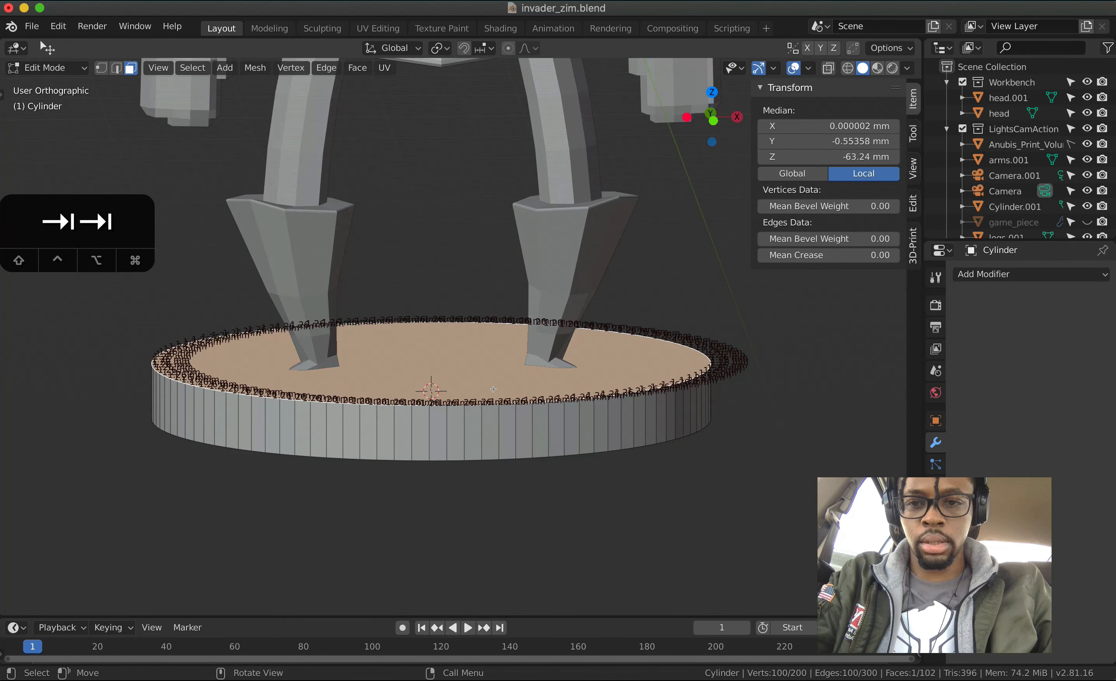
pyautogui.scroll(-8, 479, 440)
pyautogui.keyDown('shift'); pyautogui.click(475, 360); pyautogui.keyUp('shift')
pyautogui.scroll(4, 476, 361)
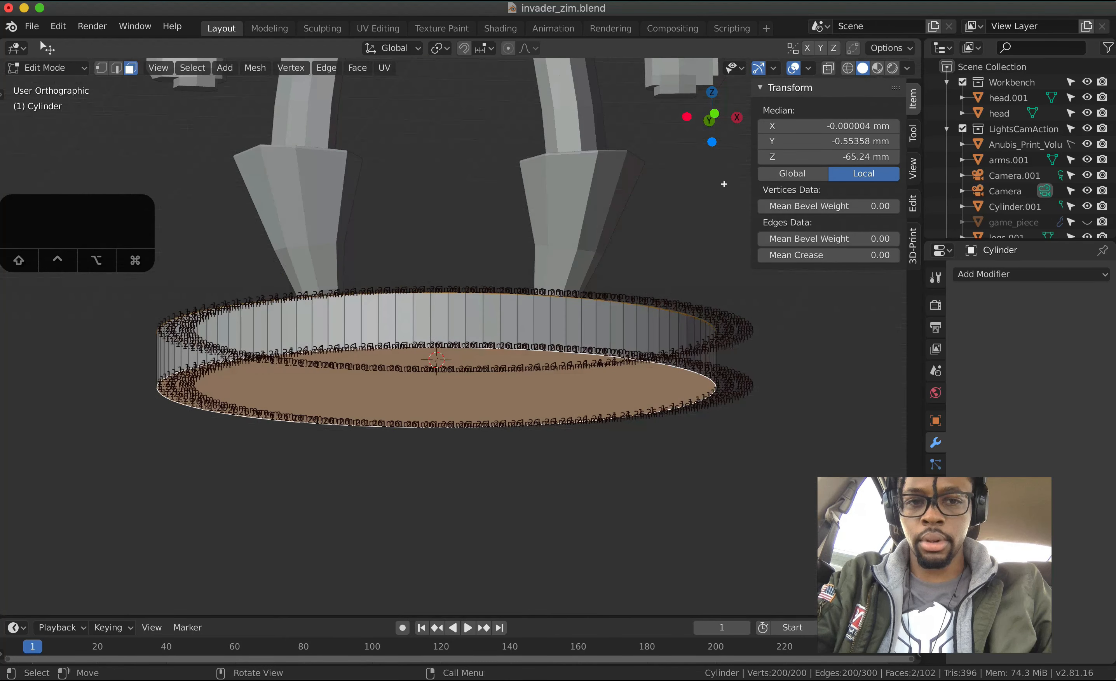
# - Turn off the edge length overlay
pyautogui.click(808, 68)
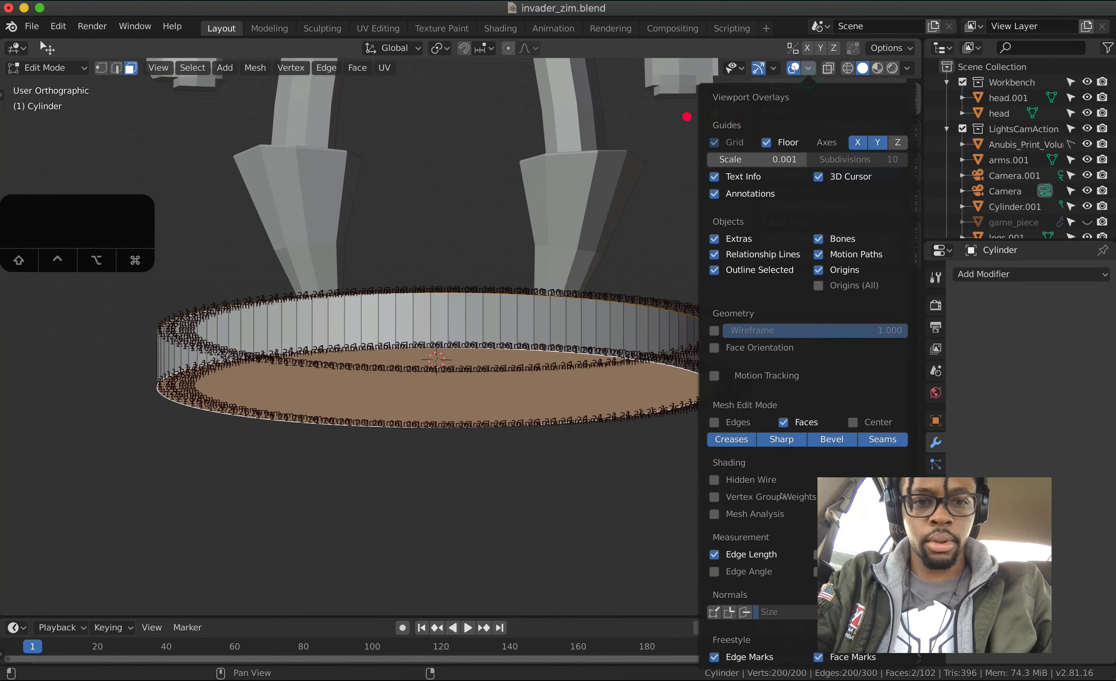
pyautogui.click(752, 556)
pyautogui.scroll(3, 428, 372)
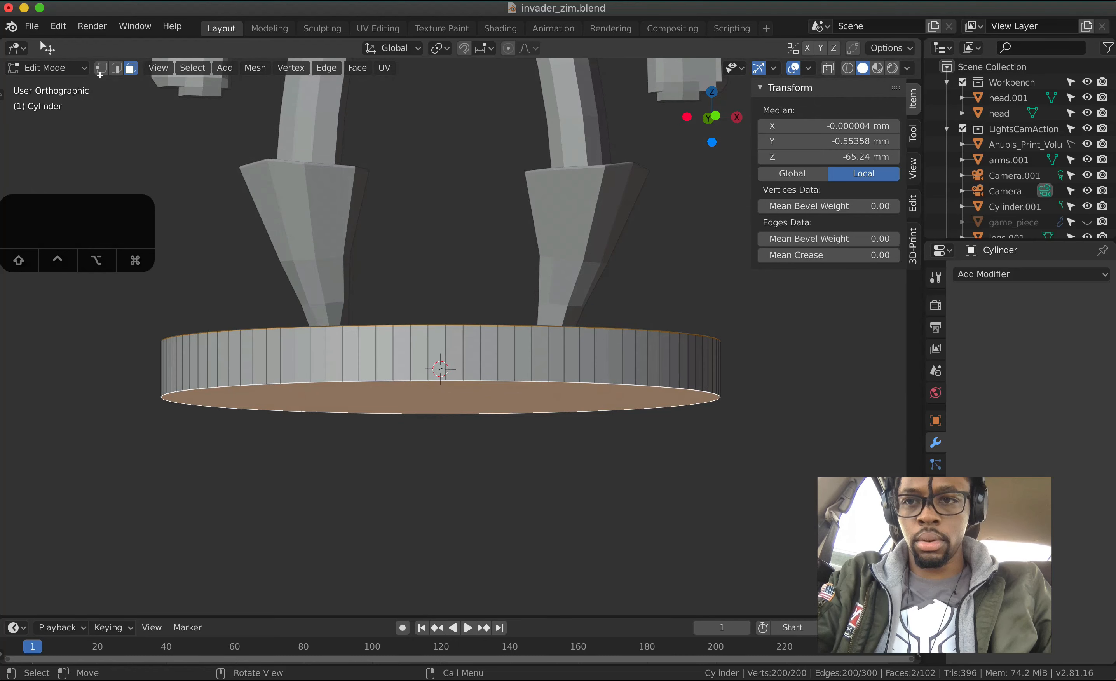
# - Bevel the base disc's upper and lower rim edges by about 0.727 mm with 4 segments and return to Object Mode
pyautogui.click(117, 70)
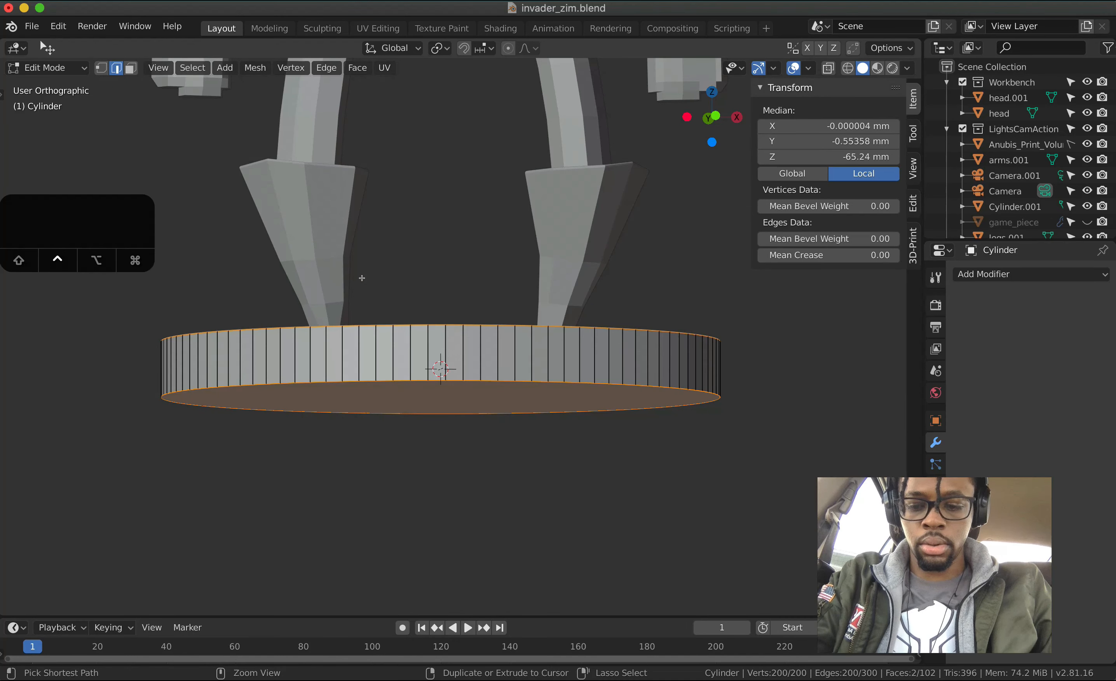
pyautogui.hotkey('ctrl', 'b')
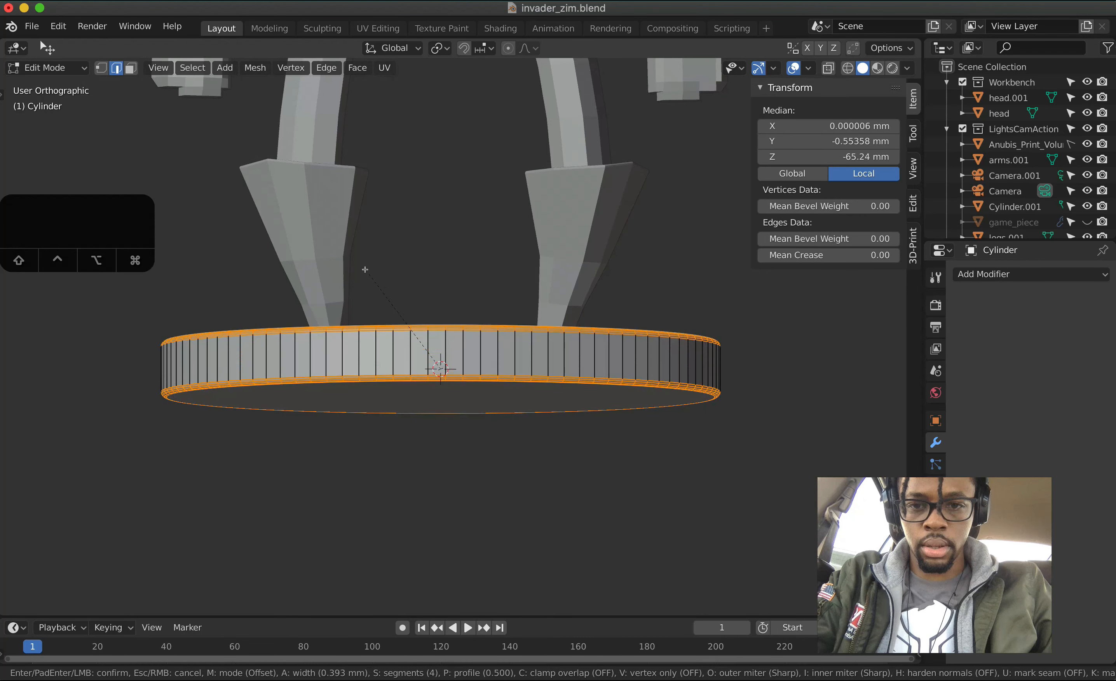
pyautogui.click(364, 267)
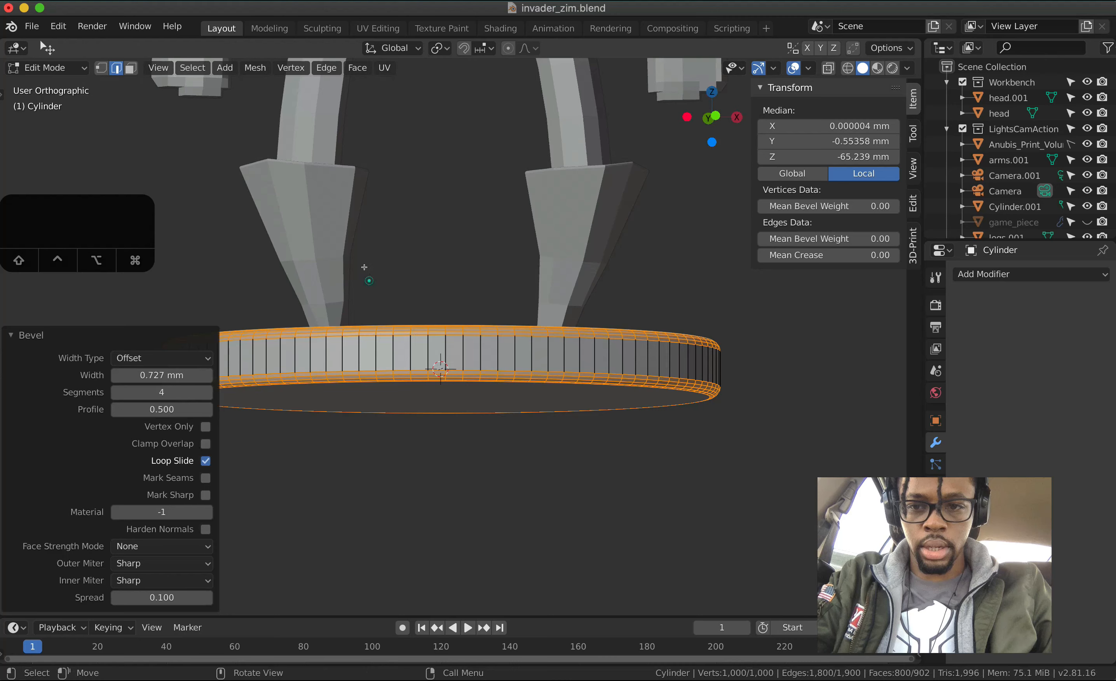
pyautogui.scroll(10, 364, 267)
pyautogui.scroll(-2, 364, 267)
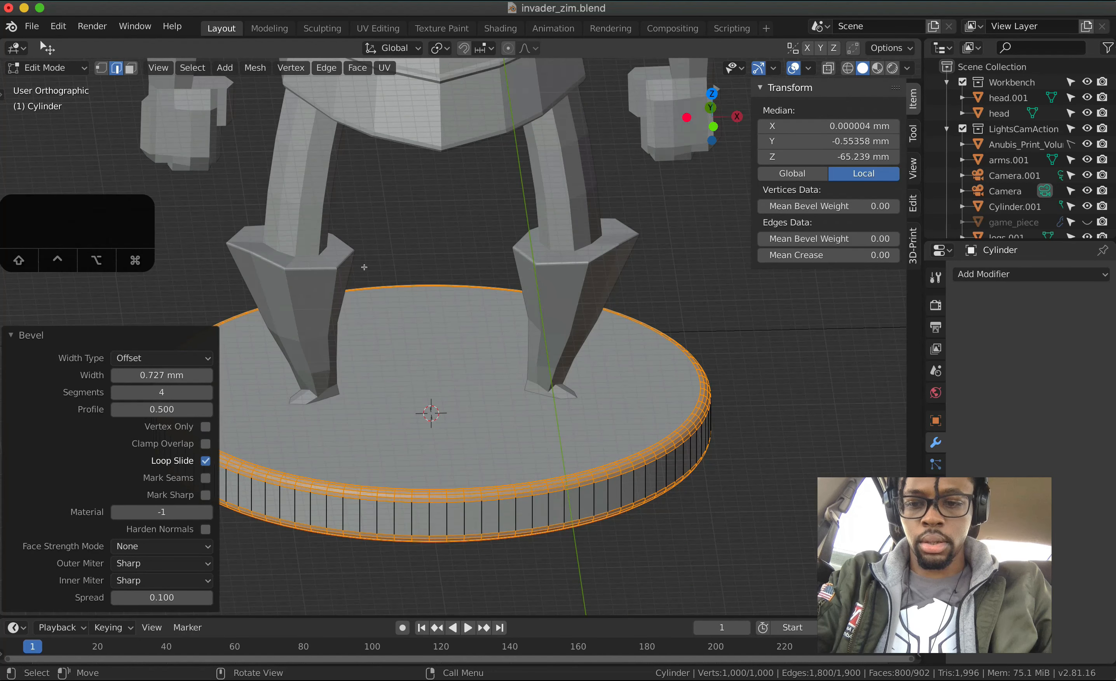
pyautogui.press('Tab')
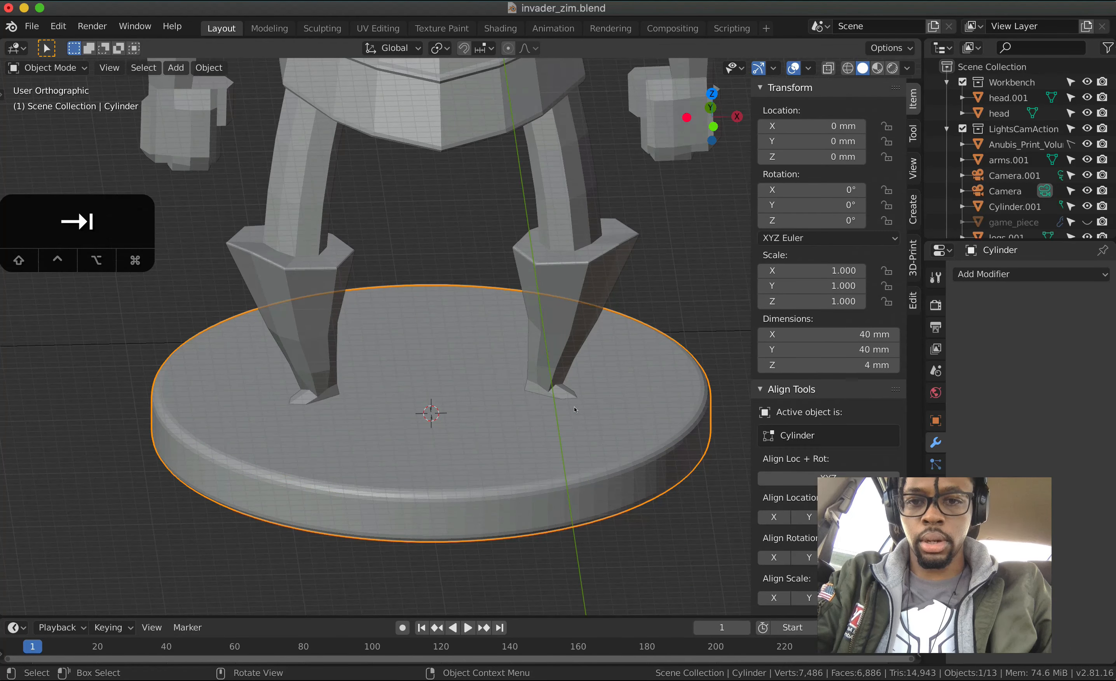
# - Move the figure up along Z by about 2.57 mm in front view so its feet rest on the base
pyautogui.scroll(-3, 571, 405)
pyautogui.keyDown('ctrl'); pyautogui.scroll(4, 584, 313); pyautogui.keyUp('ctrl')
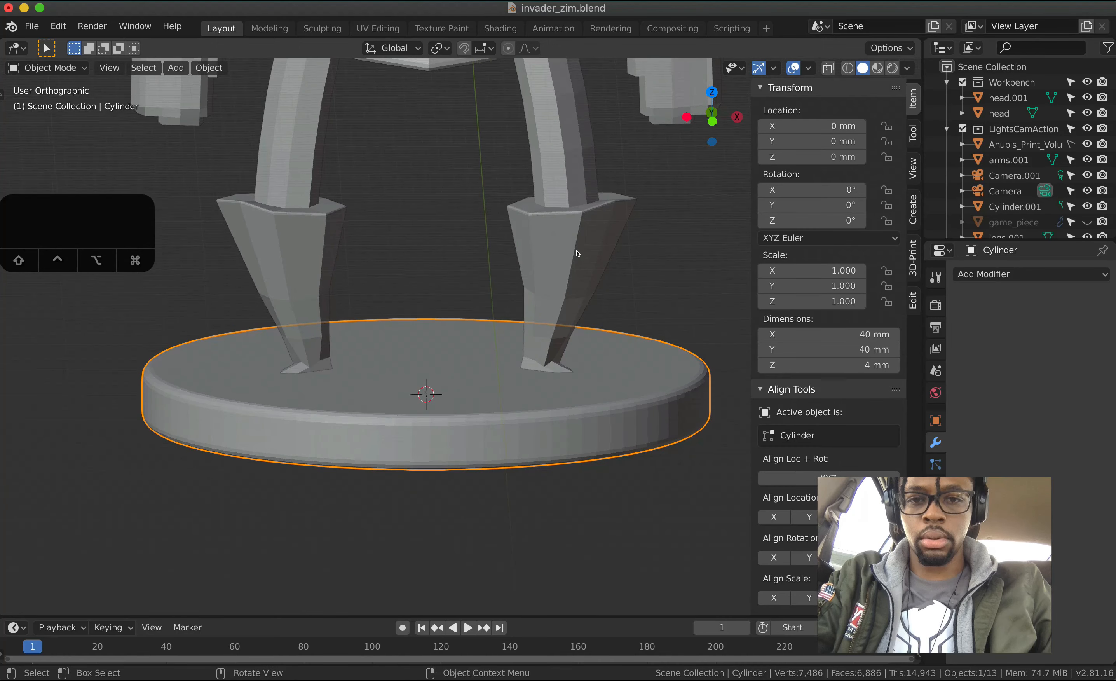
pyautogui.click(578, 255)
pyautogui.press('1')
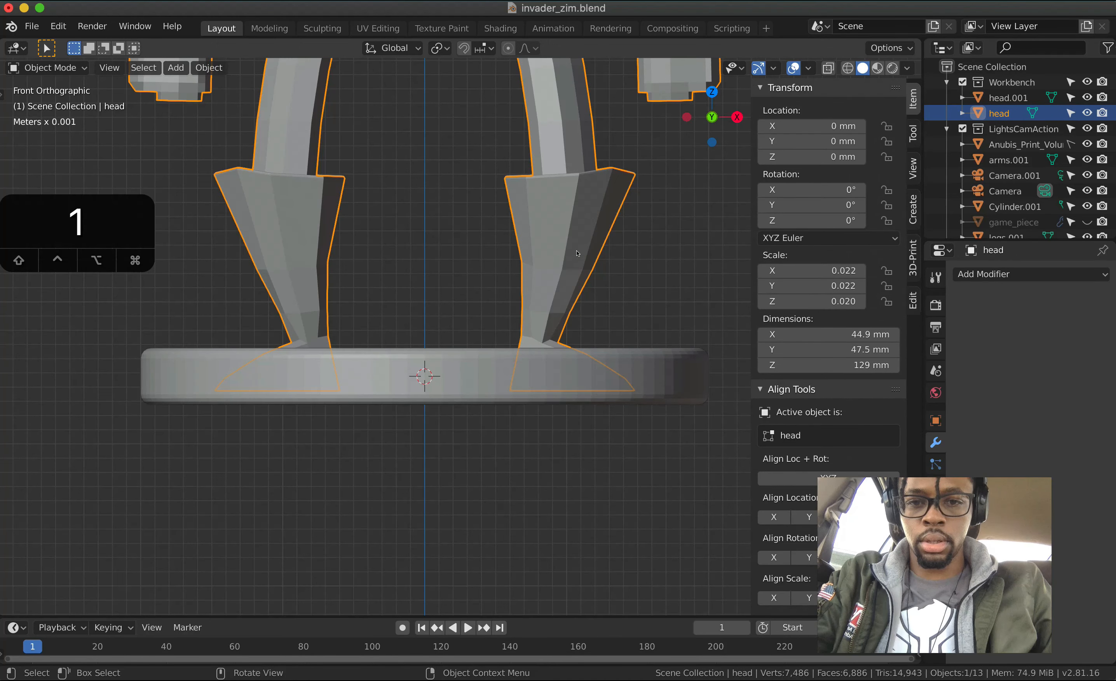
pyautogui.press('g')
pyautogui.press('z')
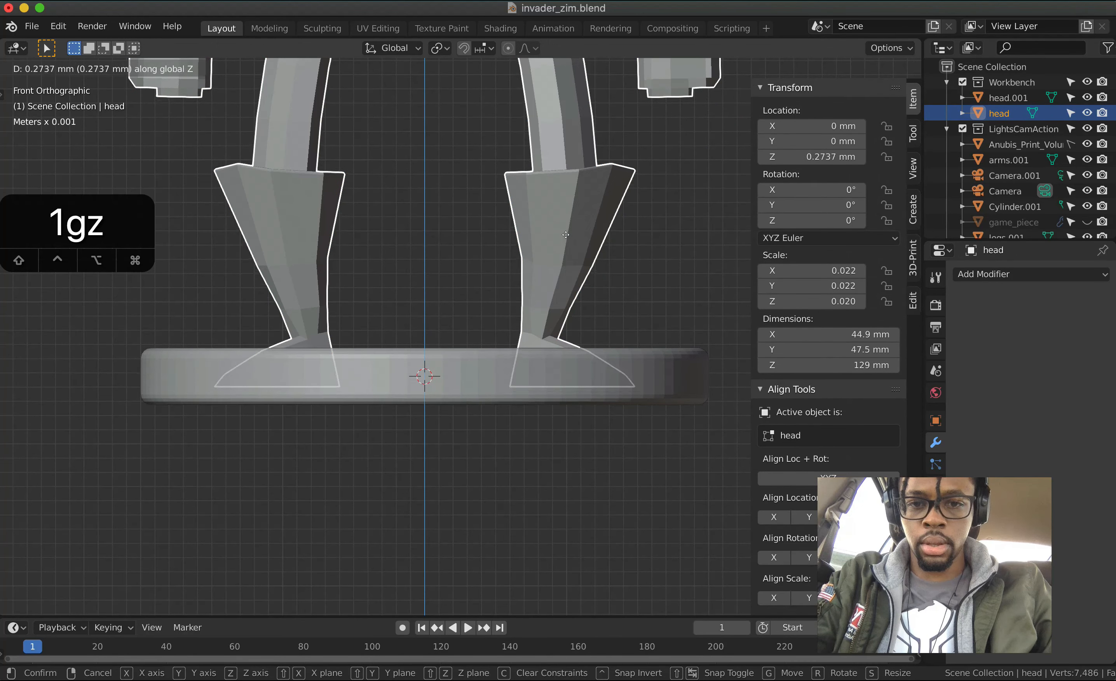
pyautogui.click(566, 207)
# - Merge the base disc into the figure with a Bool Tool auto boolean Union, keeping the figure as the active object
pyautogui.moveTo(568, 210); pyautogui.dragTo(546, 404, button='middle')
pyautogui.click(546, 405)
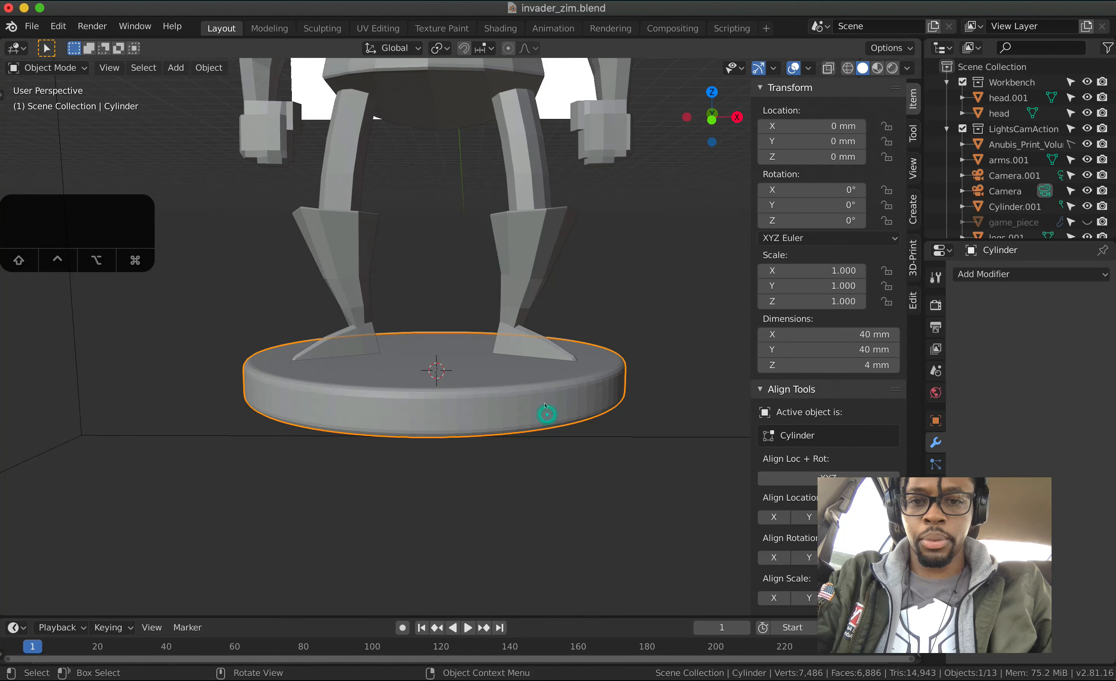
pyautogui.keyDown('shift'); pyautogui.click(534, 299); pyautogui.keyUp('shift')
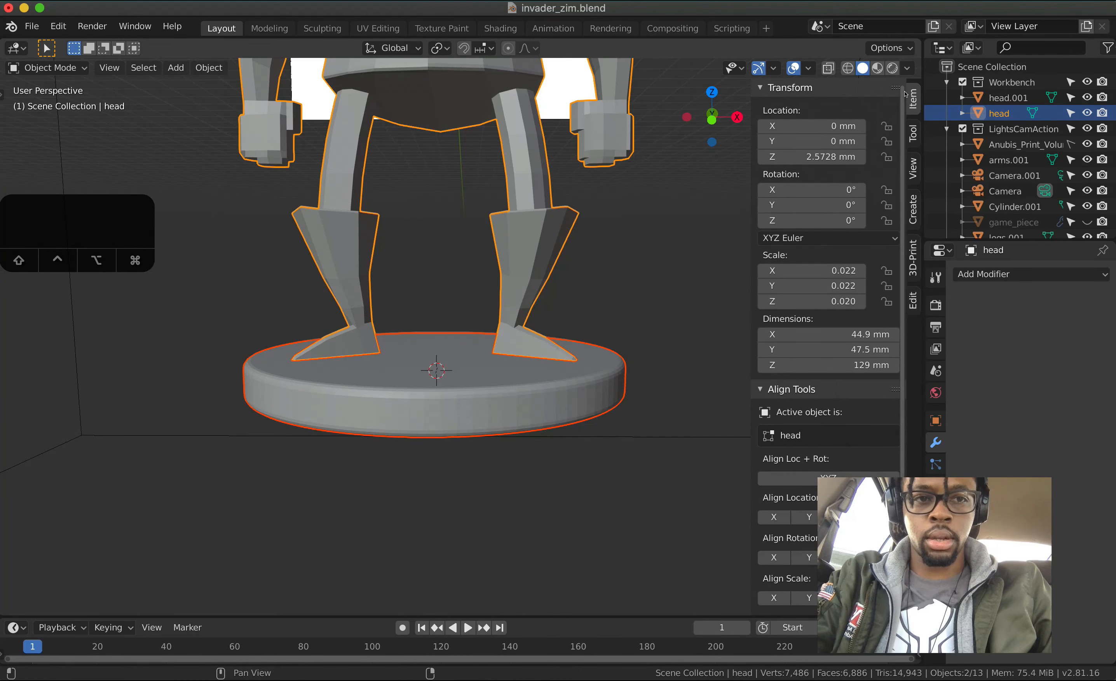
pyautogui.click(913, 133)
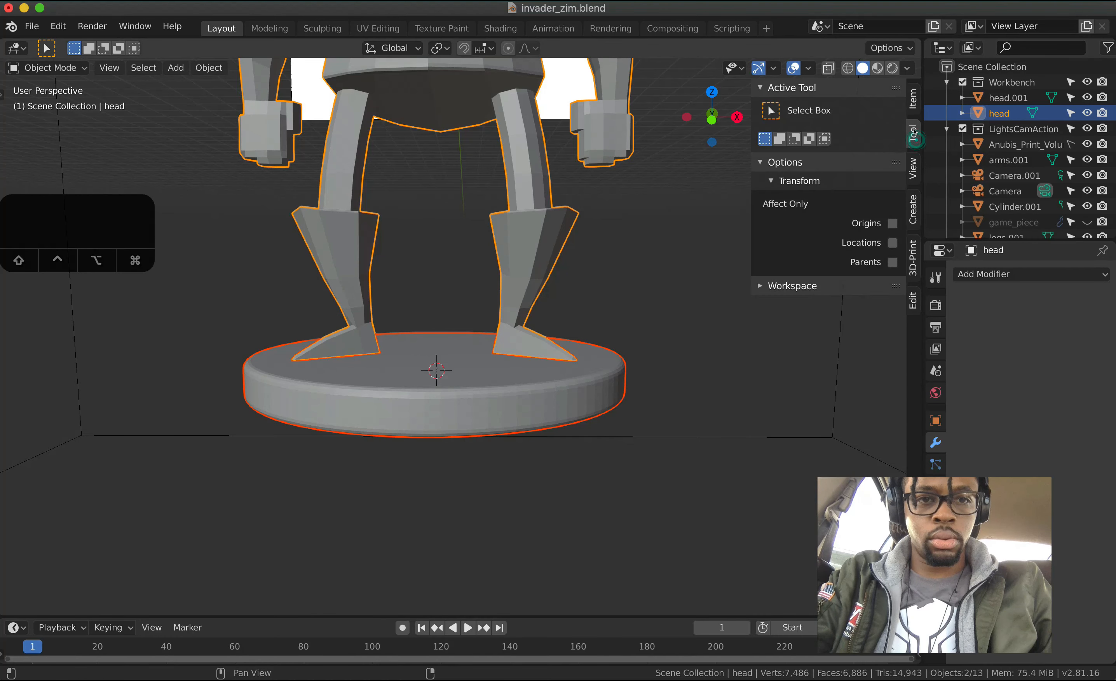
pyautogui.click(912, 298)
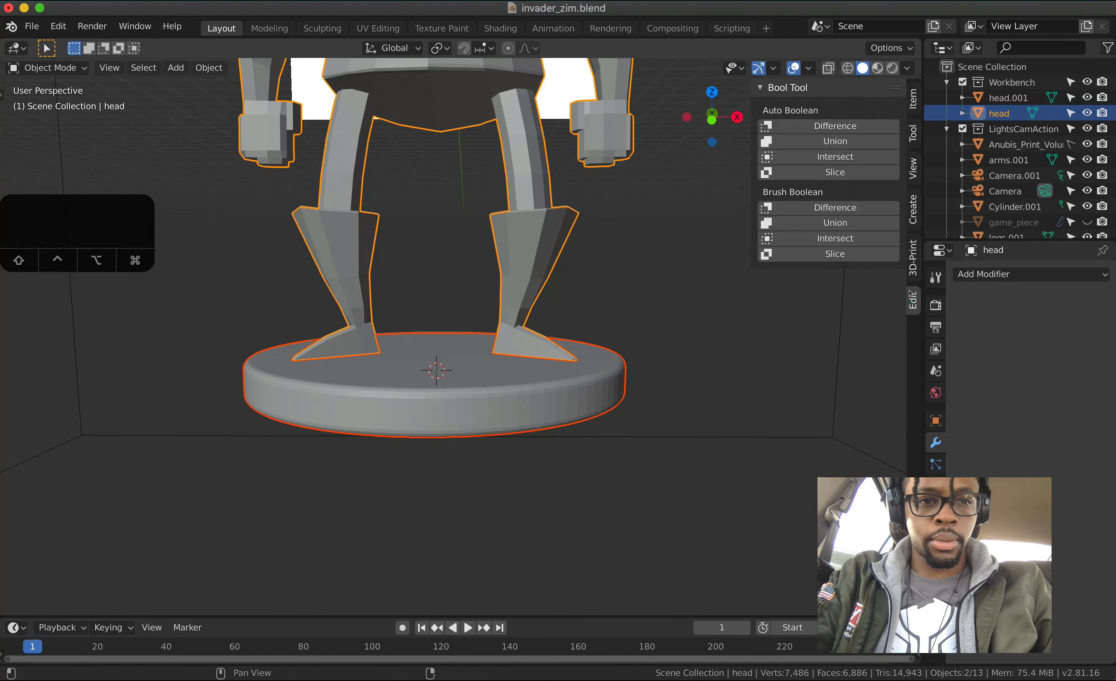
pyautogui.click(850, 141)
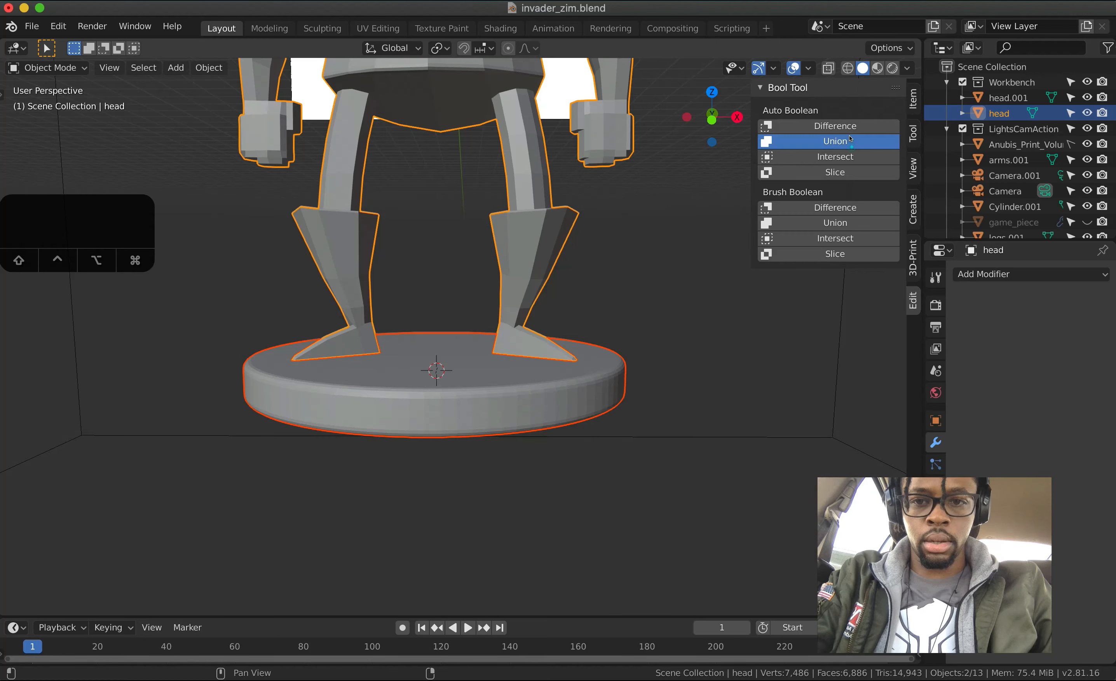
# - Inspect the merged figure and base from several distances and angles, checking where the feet meet the disc
pyautogui.keyDown('ctrl'); pyautogui.scroll(3, 580, 238); pyautogui.keyUp('ctrl')
pyautogui.scroll(-4, 581, 238)
pyautogui.scroll(10, 580, 237)
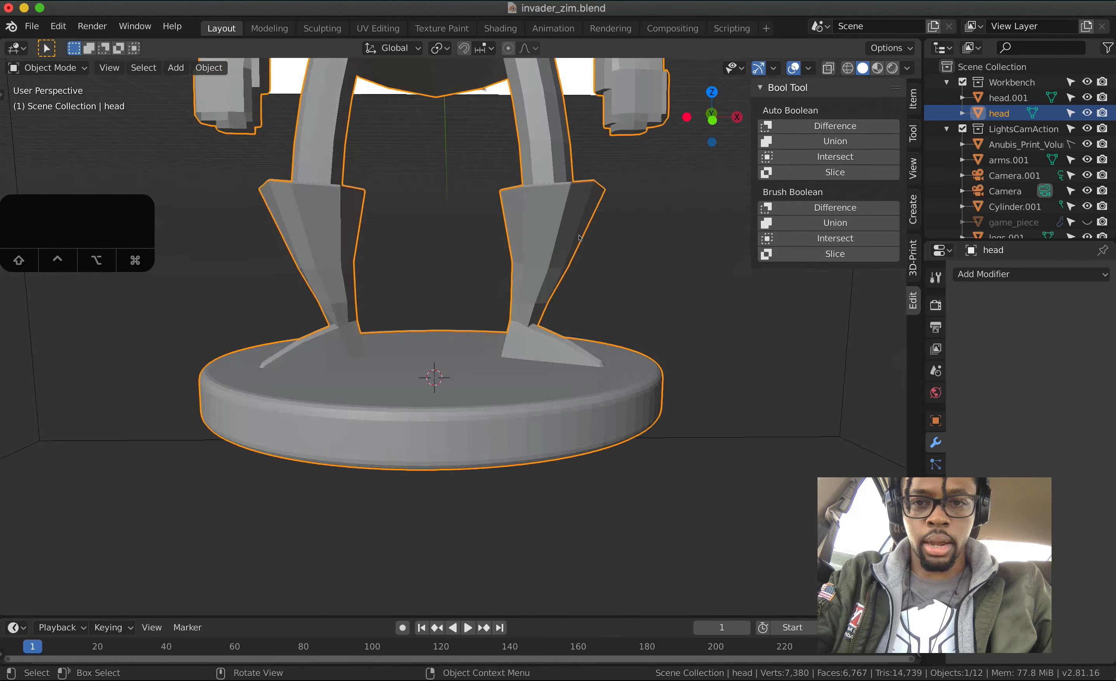
pyautogui.keyDown('ctrl'); pyautogui.scroll(-10, 580, 238); pyautogui.keyUp('ctrl')
pyautogui.scroll(-8, 580, 238)
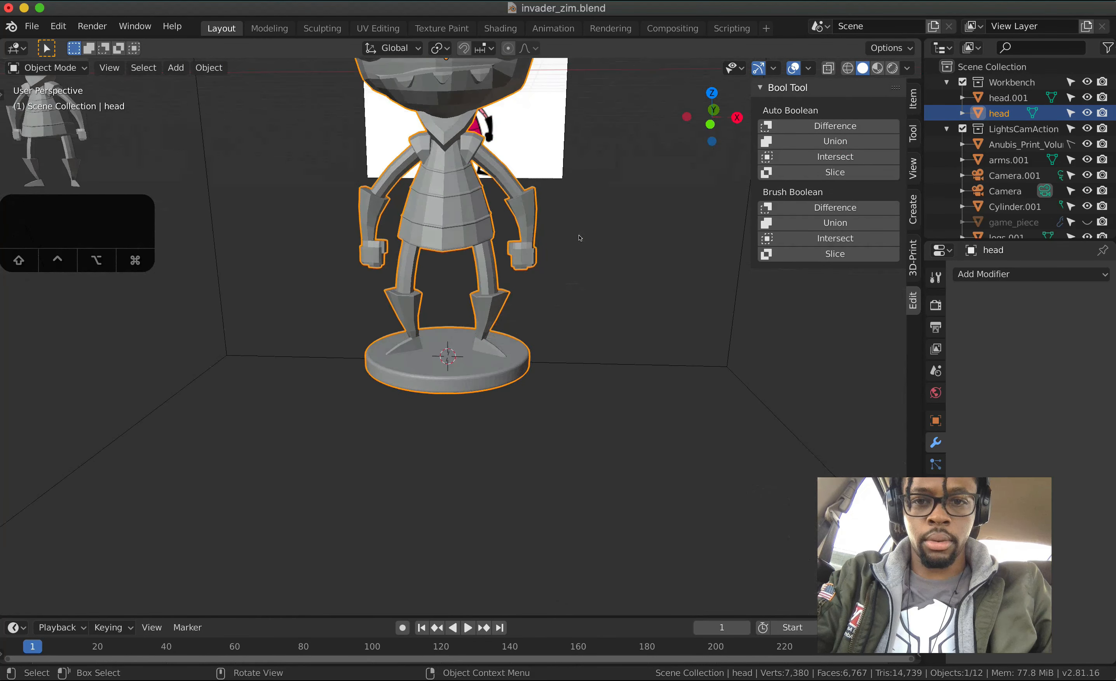
pyautogui.hscroll(8, 580, 238)
pyautogui.hscroll(6, 580, 238)
pyautogui.hscroll(-12, 581, 238)
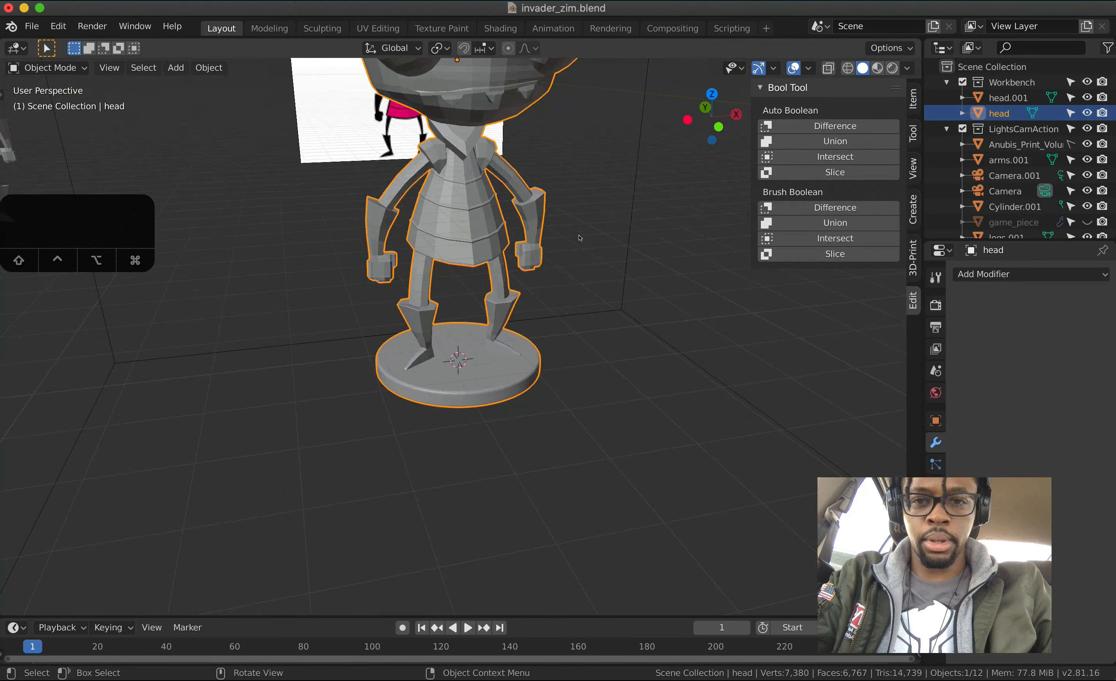
# - Add a Subdivision Surface modifier to the merged figure and set its viewport subdivisions to 3
pyautogui.hscroll(4, 580, 238)
pyautogui.scroll(-3, 580, 237)
pyautogui.keyDown('ctrl'); pyautogui.scroll(-10, 580, 238); pyautogui.keyUp('ctrl')
pyautogui.scroll(6, 580, 237)
pyautogui.hscroll(6, 580, 238)
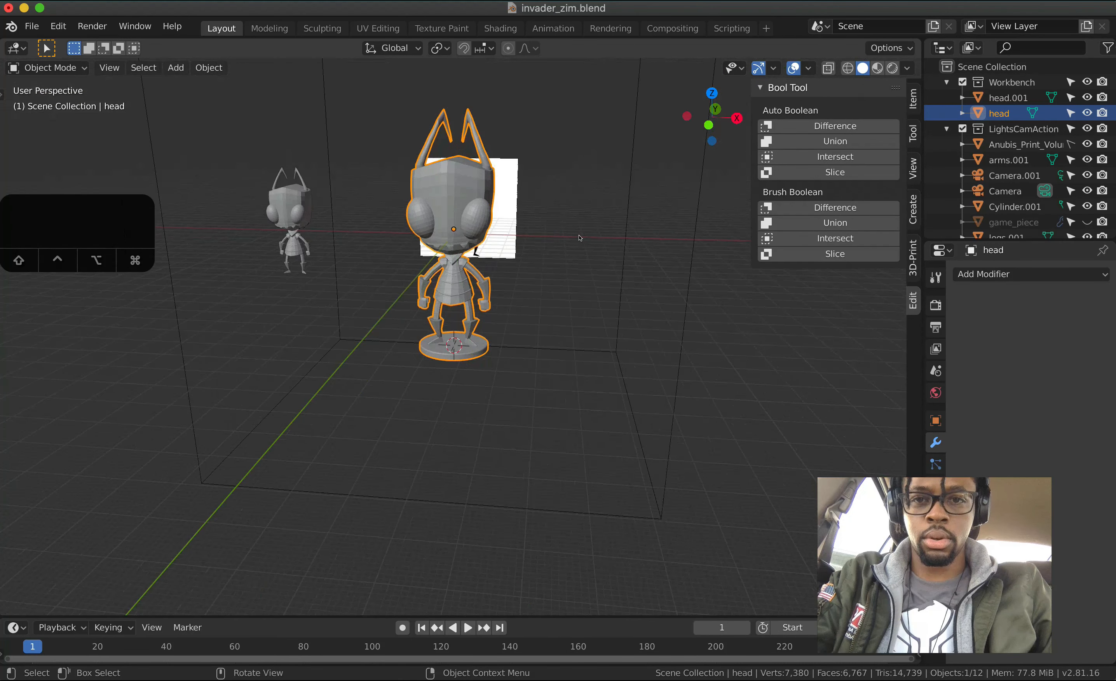
pyautogui.click(1057, 275)
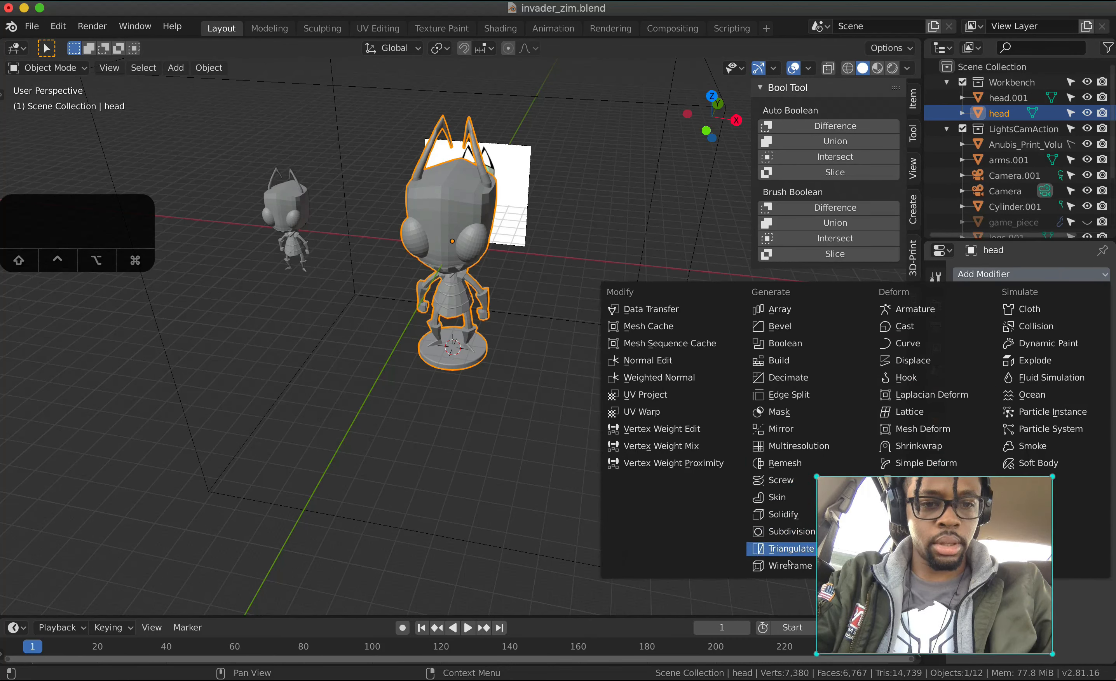
pyautogui.click(908, 516)
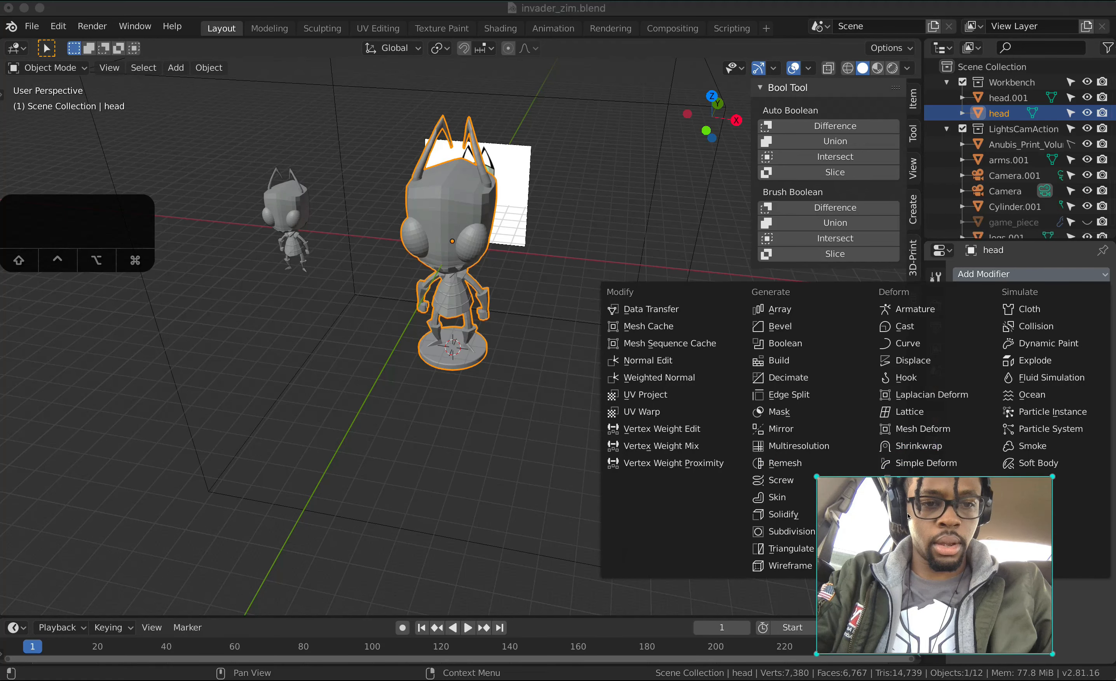
pyautogui.click(812, 533)
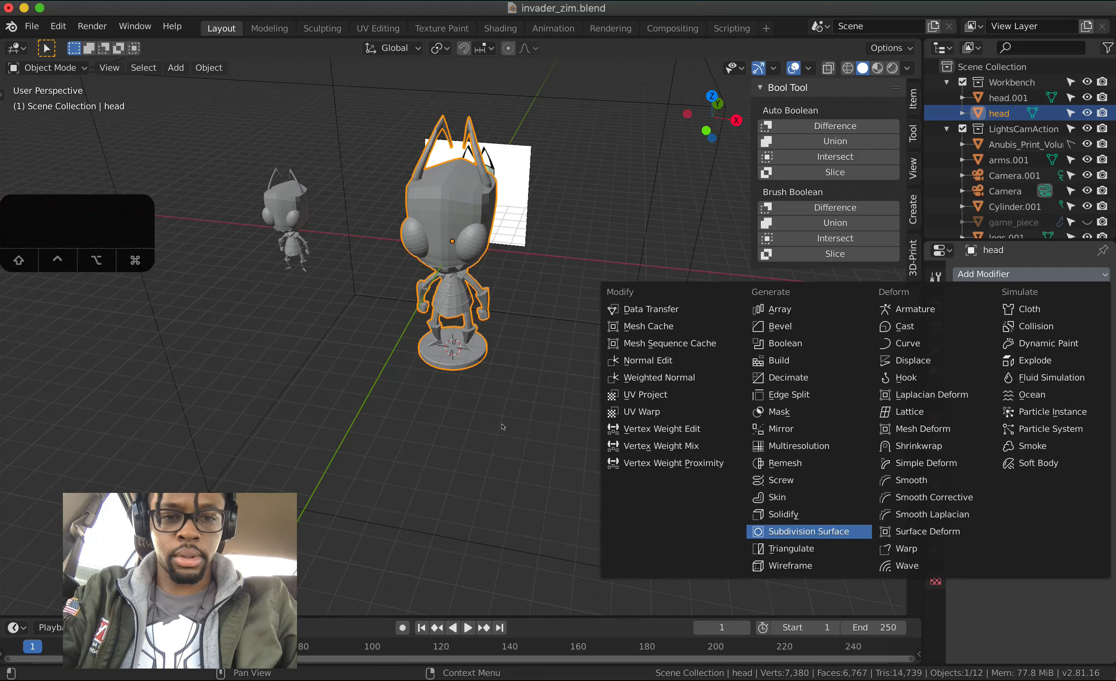
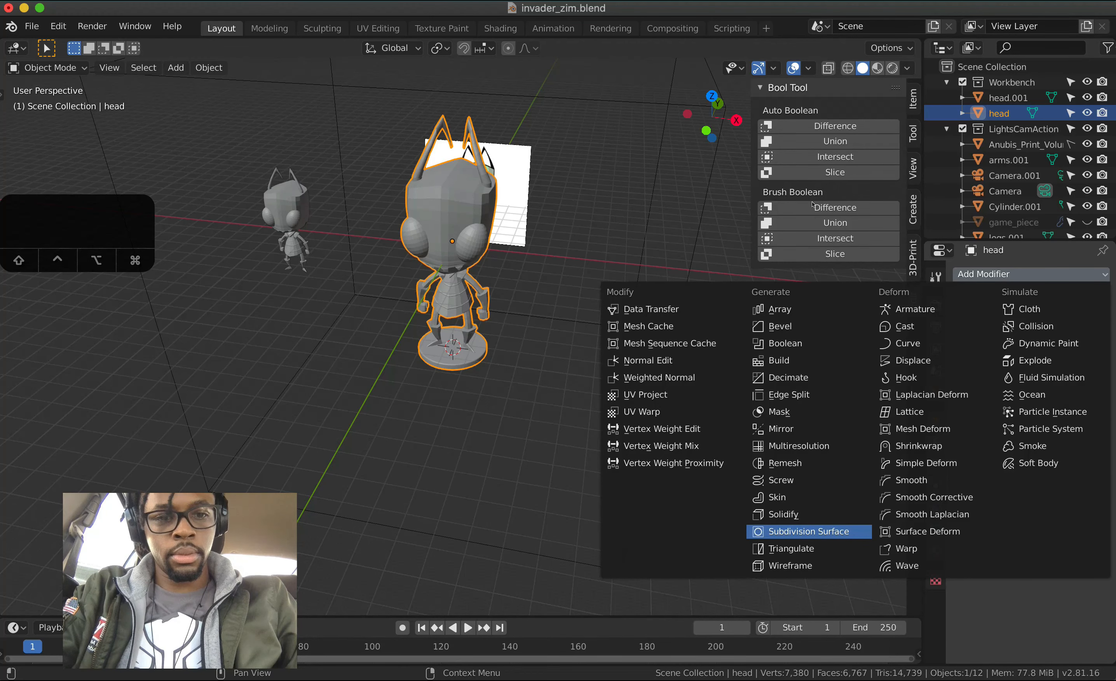
pyautogui.press('Return')
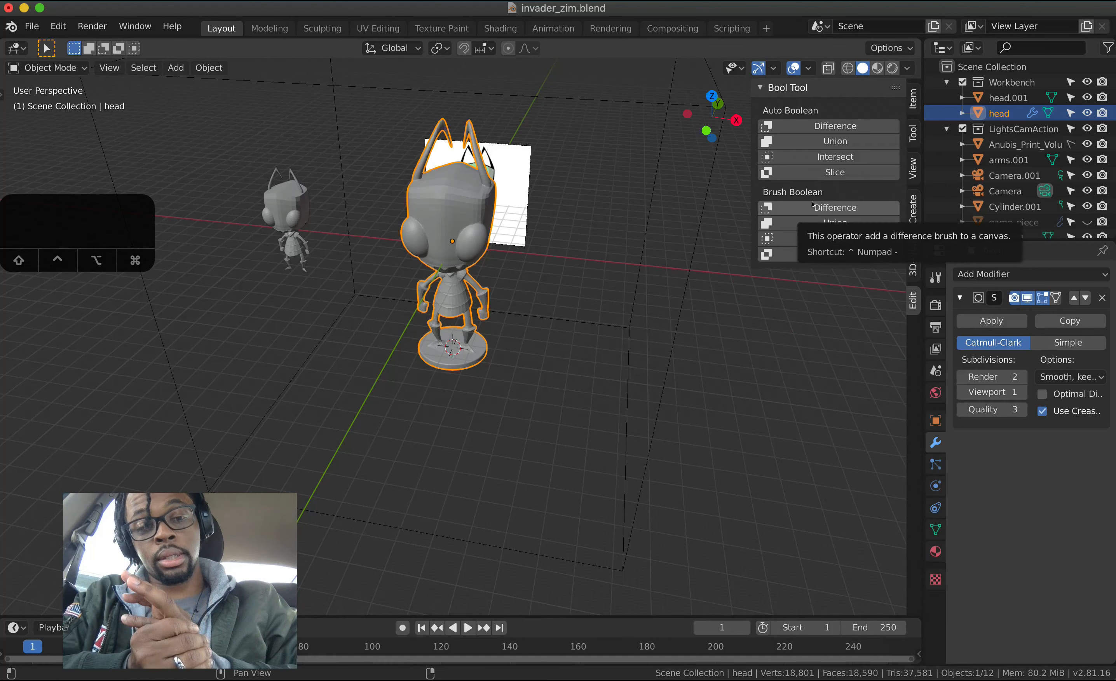
pyautogui.click(1021, 392)
pyautogui.scroll(-10, 783, 323)
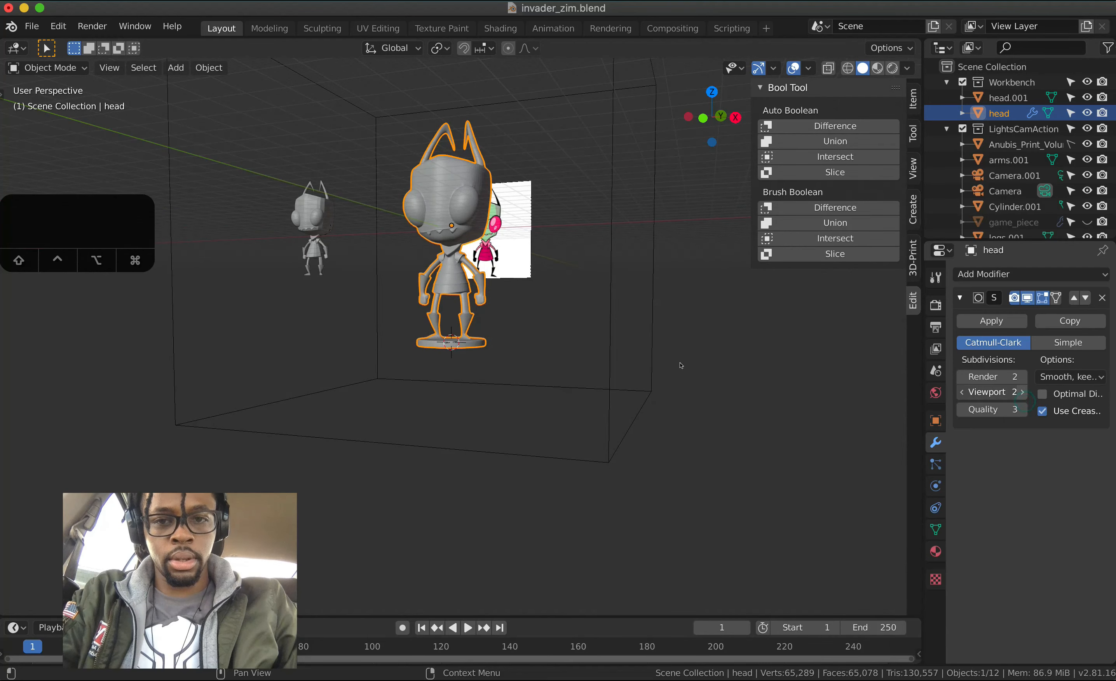
# - Examine the smoothed figure from several angles and up close, especially the surface where the feet join the base
pyautogui.scroll(8, 680, 365)
pyautogui.hscroll(-8, 681, 366)
pyautogui.scroll(-8, 681, 365)
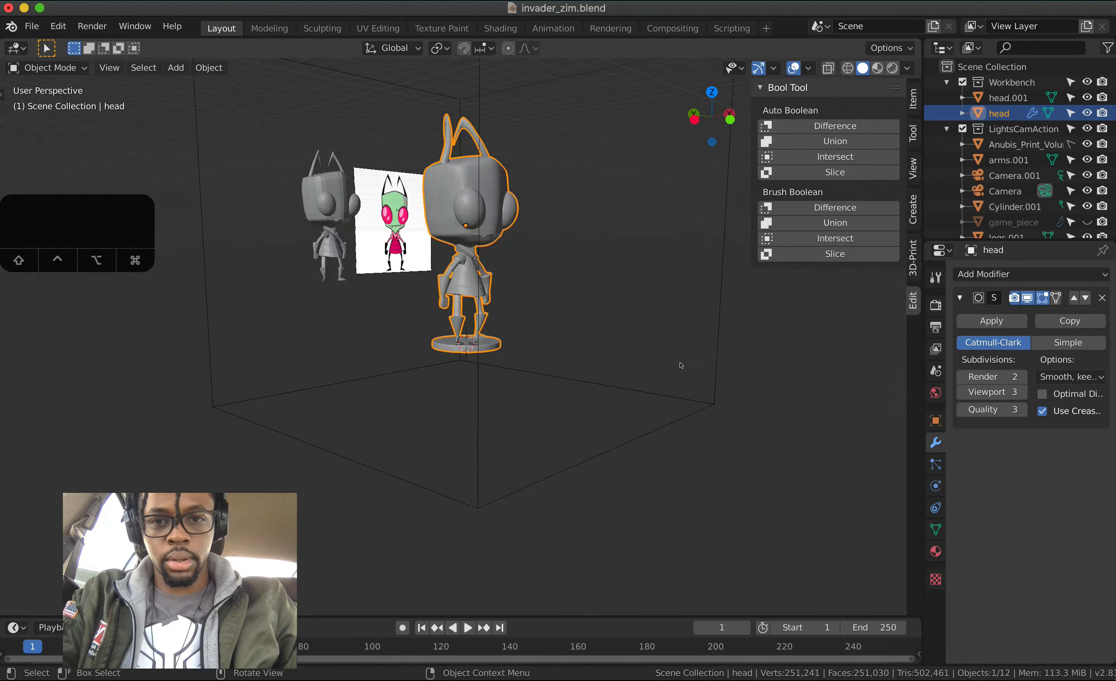
pyautogui.hscroll(10, 681, 366)
pyautogui.scroll(8, 681, 365)
pyautogui.keyDown('ctrl'); pyautogui.scroll(6, 500, 215); pyautogui.keyUp('ctrl')
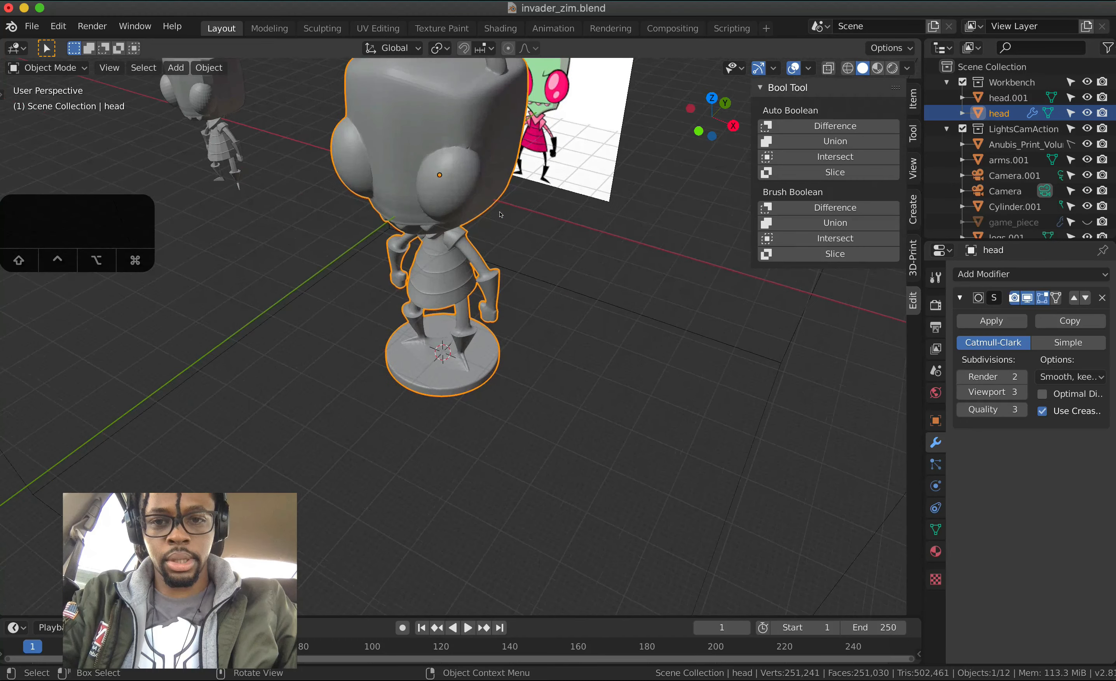
pyautogui.scroll(-6, 501, 215)
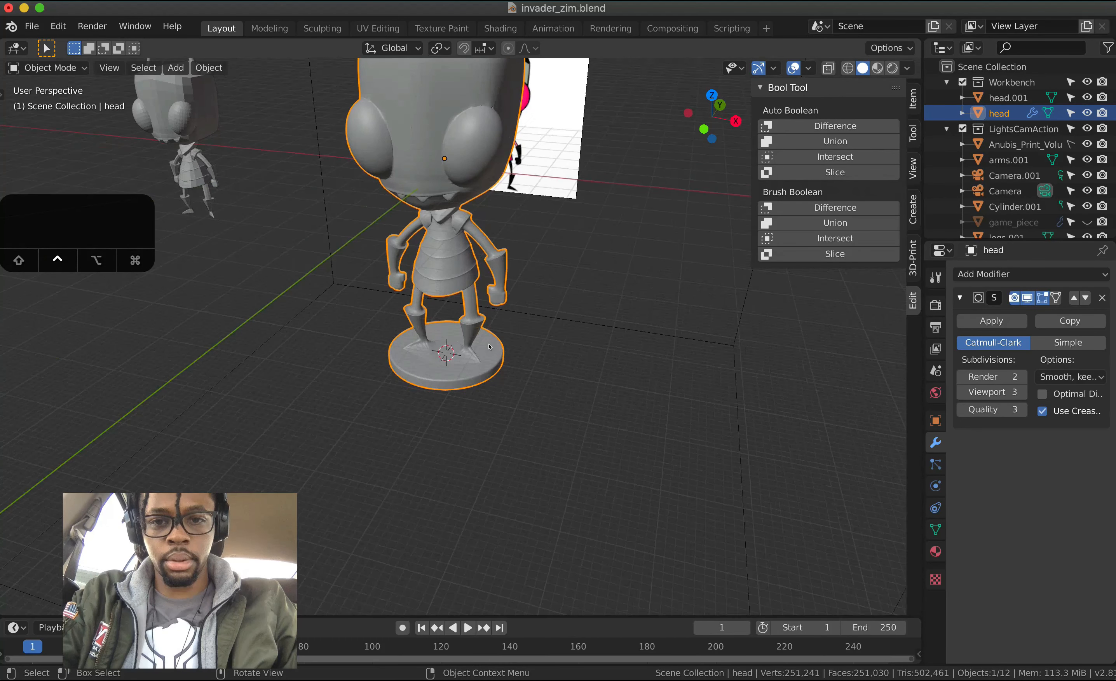
pyautogui.keyDown('ctrl'); pyautogui.scroll(10, 489, 347); pyautogui.keyUp('ctrl')
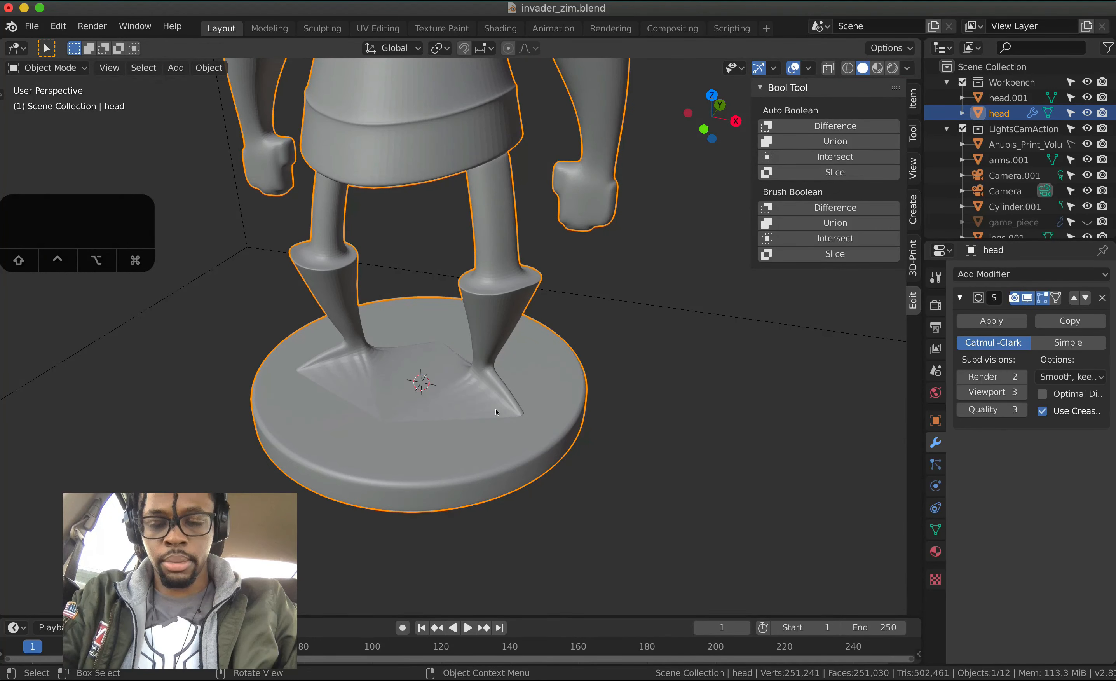
# - Enter Edit Mode on the figure and turn off the Subdivision Surface modifier's viewport display
pyautogui.press('Tab')
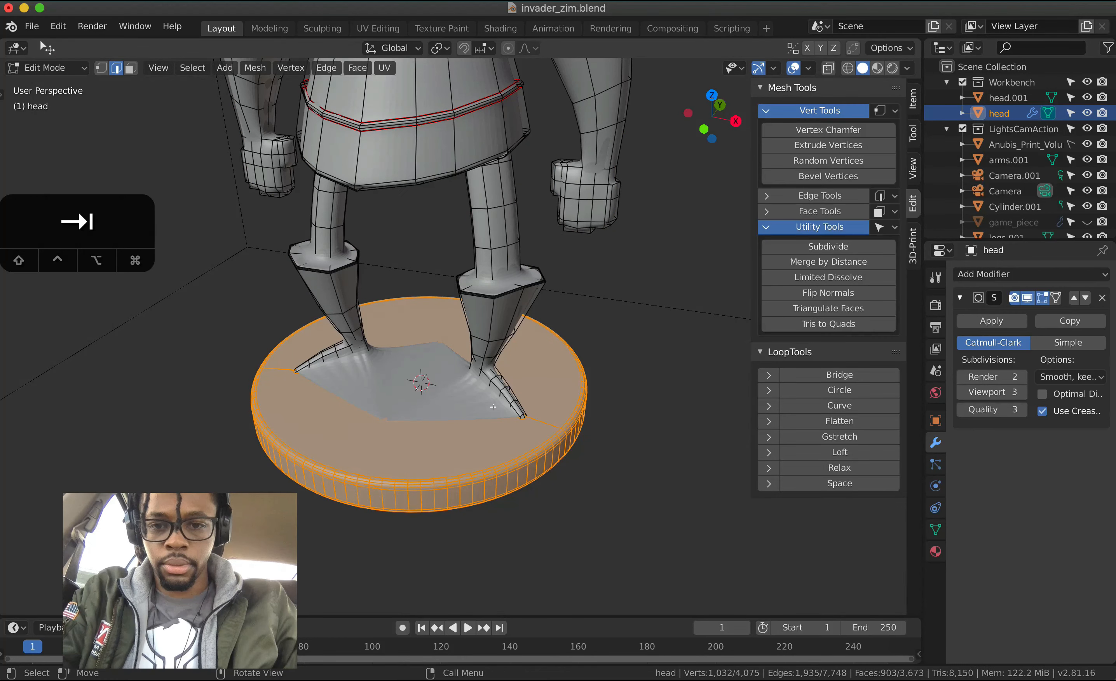
pyautogui.keyDown('ctrl'); pyautogui.scroll(2, 493, 406); pyautogui.keyUp('ctrl')
pyautogui.keyDown('ctrl'); pyautogui.scroll(2, 493, 406); pyautogui.keyUp('ctrl')
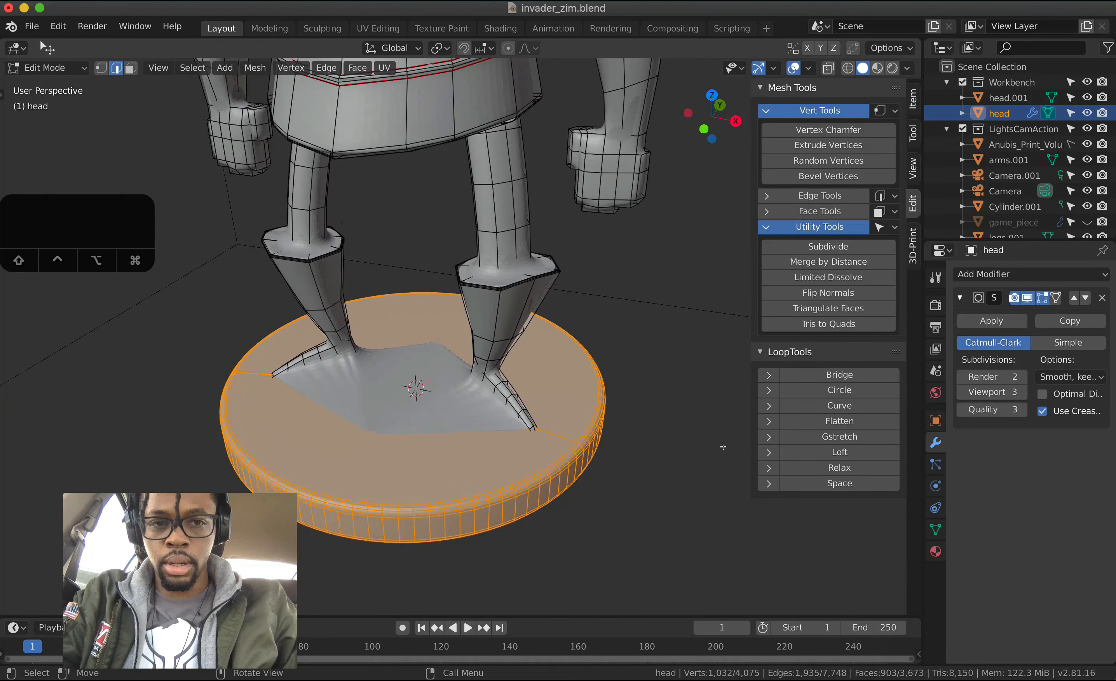
pyautogui.click(1029, 302)
# - Select the seam edges where both feet meet the base's upper face and set their mean crease to 1
pyautogui.click(494, 407)
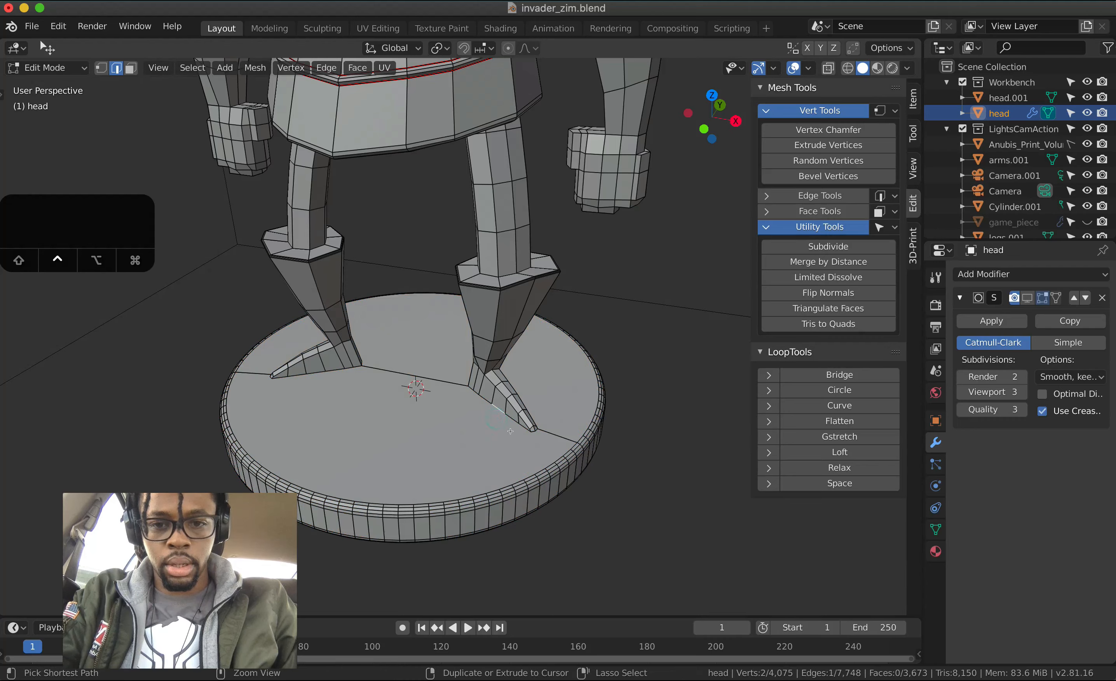
pyautogui.keyDown('ctrl'); pyautogui.click(512, 427); pyautogui.keyUp('ctrl')
pyautogui.moveTo(512, 427); pyautogui.dragTo(576, 347, button='middle')
pyautogui.keyDown('ctrl'); pyautogui.click(398, 323); pyautogui.keyUp('ctrl')
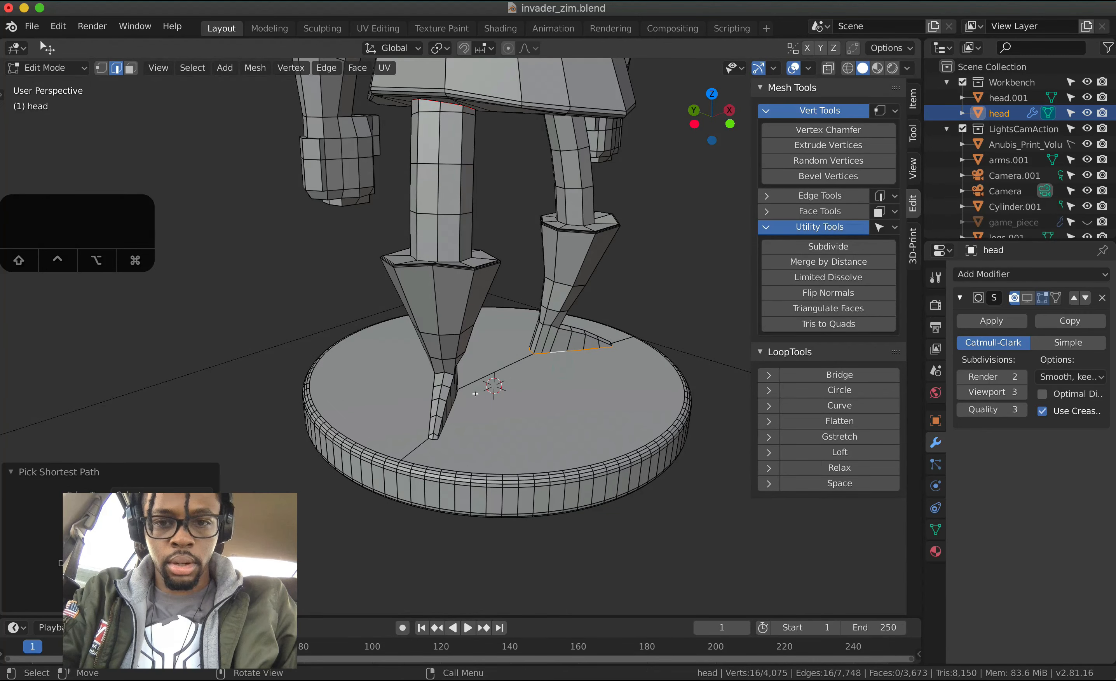
pyautogui.keyDown('shift'); pyautogui.click(461, 399); pyautogui.keyUp('shift')
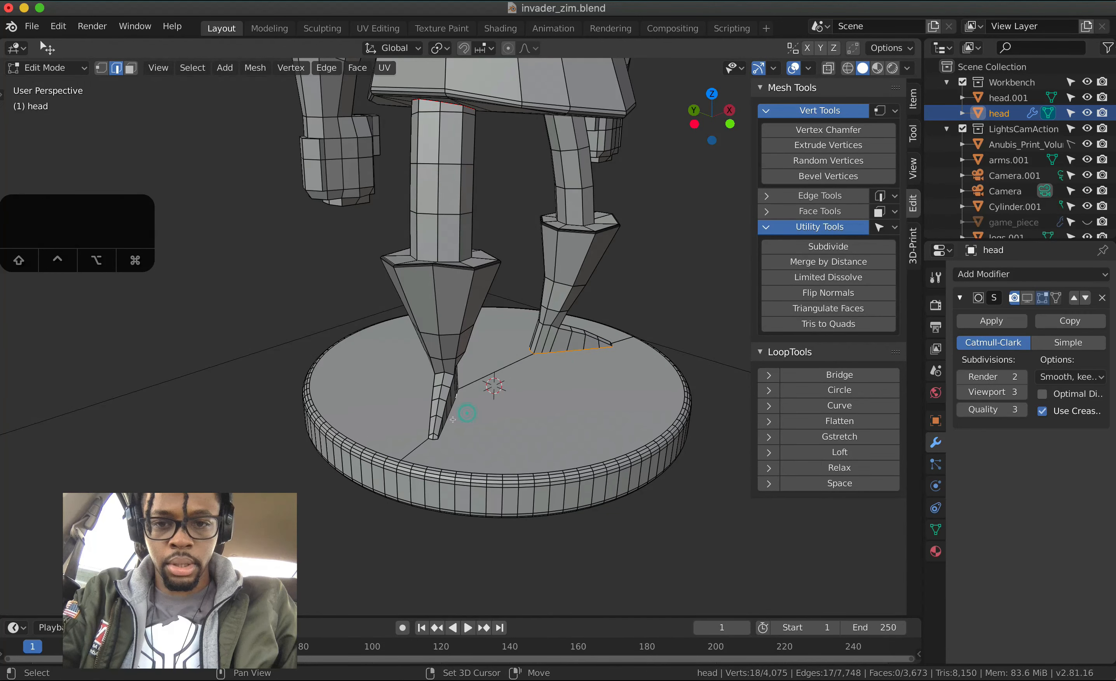
pyautogui.keyDown('ctrl'); pyautogui.click(434, 435); pyautogui.keyUp('ctrl')
pyautogui.moveTo(435, 435); pyautogui.dragTo(553, 346, button='middle')
pyautogui.keyDown('ctrl'); pyautogui.click(552, 346); pyautogui.keyUp('ctrl')
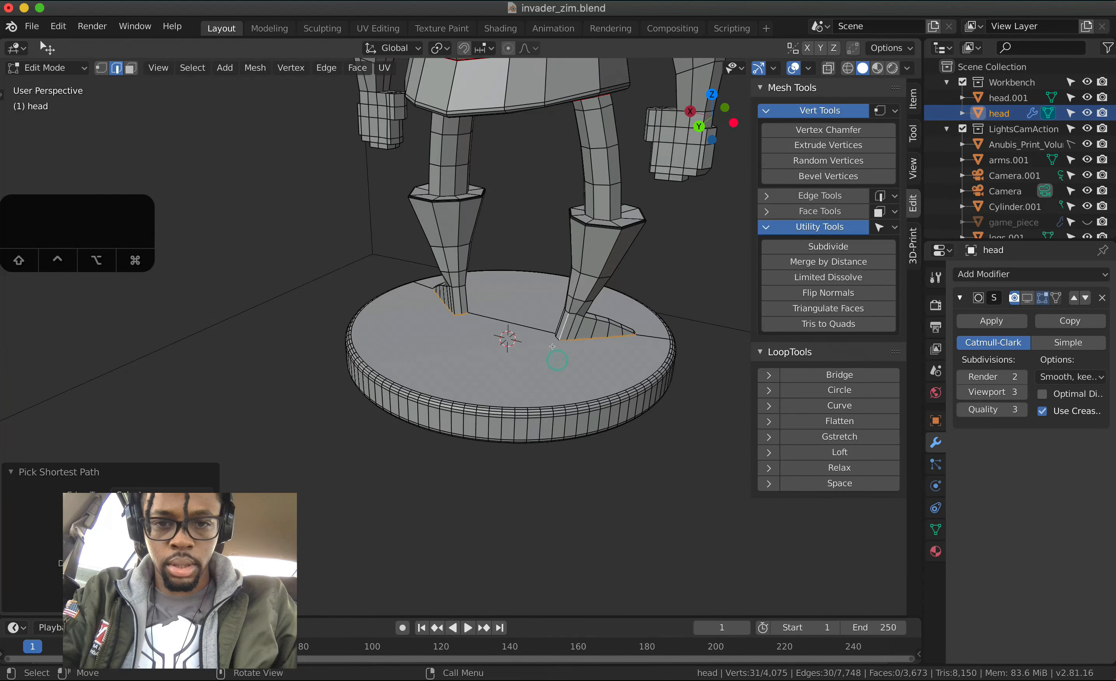
pyautogui.press('super+z')
pyautogui.moveTo(552, 346); pyautogui.dragTo(354, 370, button='middle')
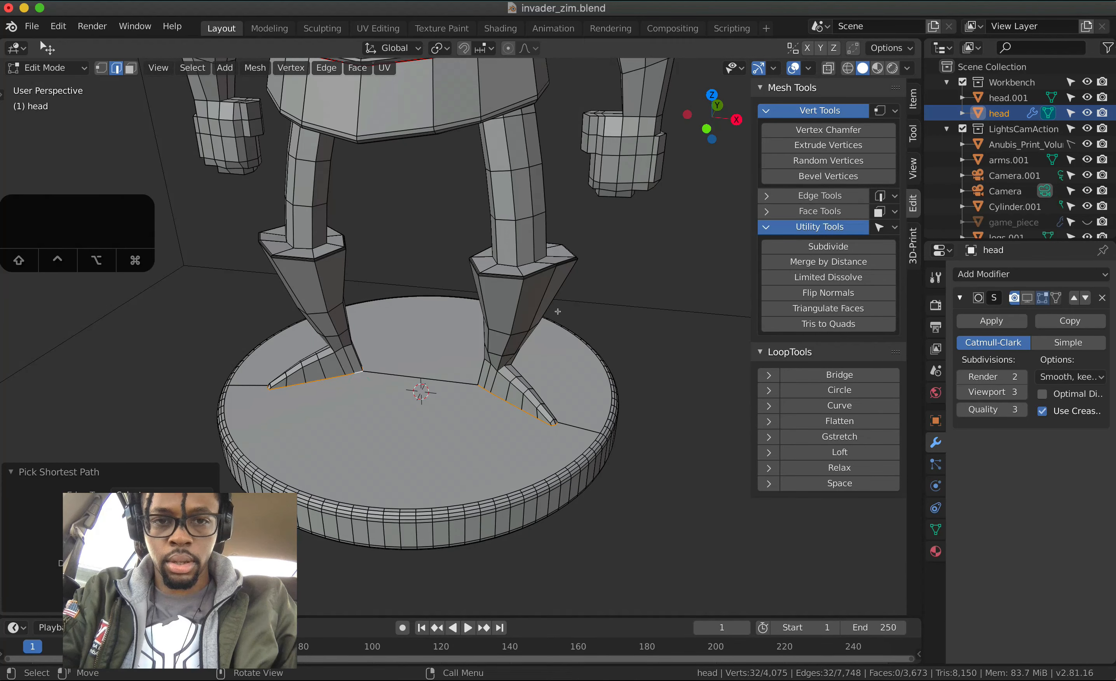
pyautogui.click(911, 101)
pyautogui.click(852, 255)
pyautogui.write('1')
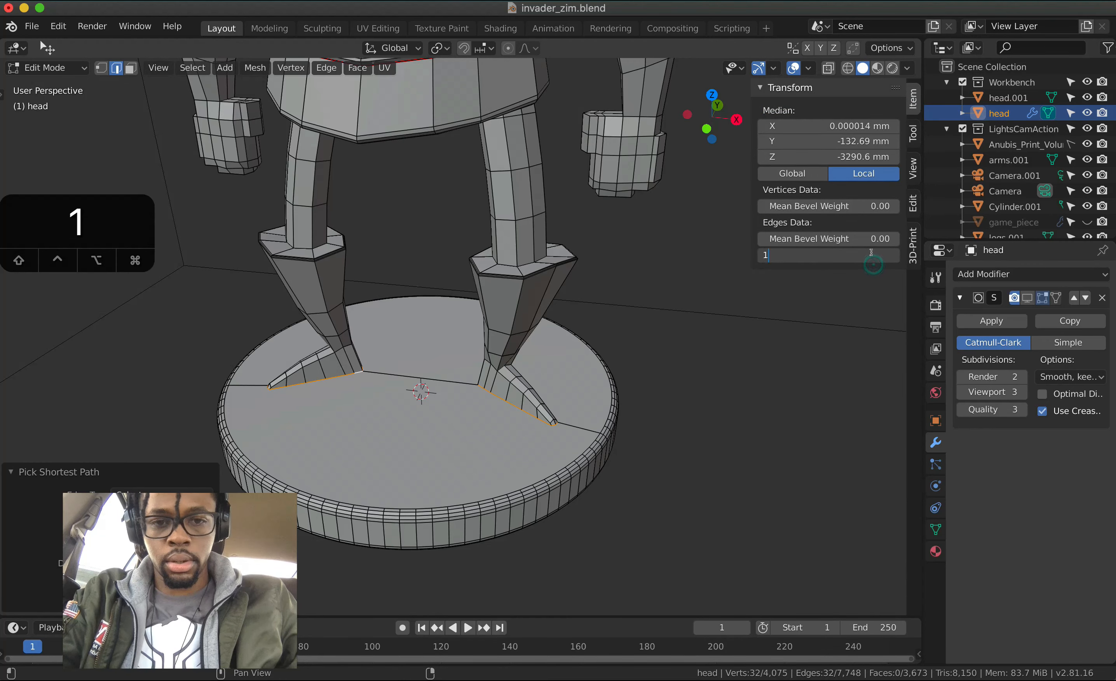
pyautogui.press('Return')
pyautogui.scroll(-1, 530, 416)
pyautogui.scroll(-2, 530, 416)
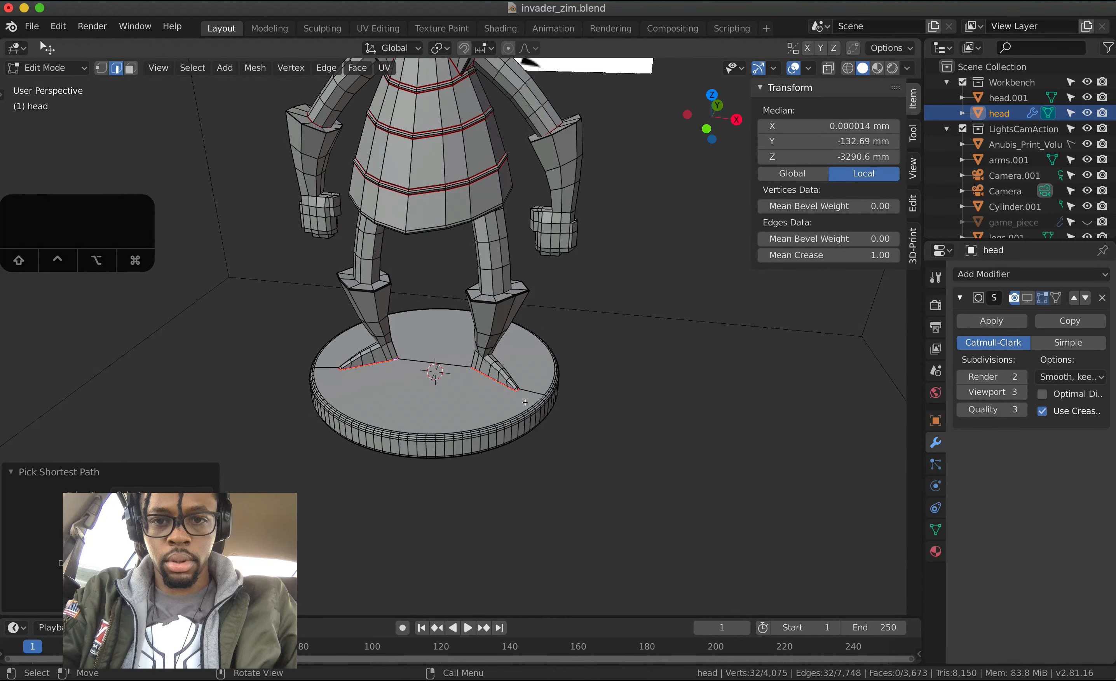
# - Select edges on the tunic's three horizontal bands, extend them to full edge loops, and set their mean crease to 1
pyautogui.moveTo(525, 402); pyautogui.dragTo(460, 169, button='middle')
pyautogui.click(448, 138)
pyautogui.keyDown('shift'); pyautogui.click(460, 169); pyautogui.keyUp('shift')
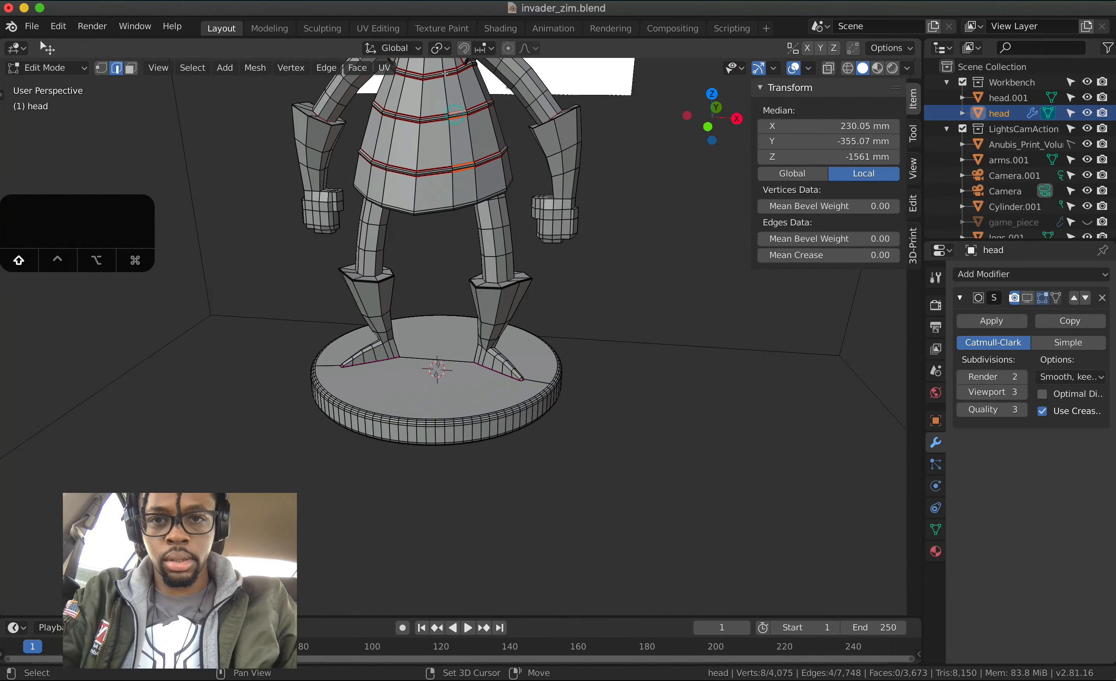
pyautogui.press('super+z')
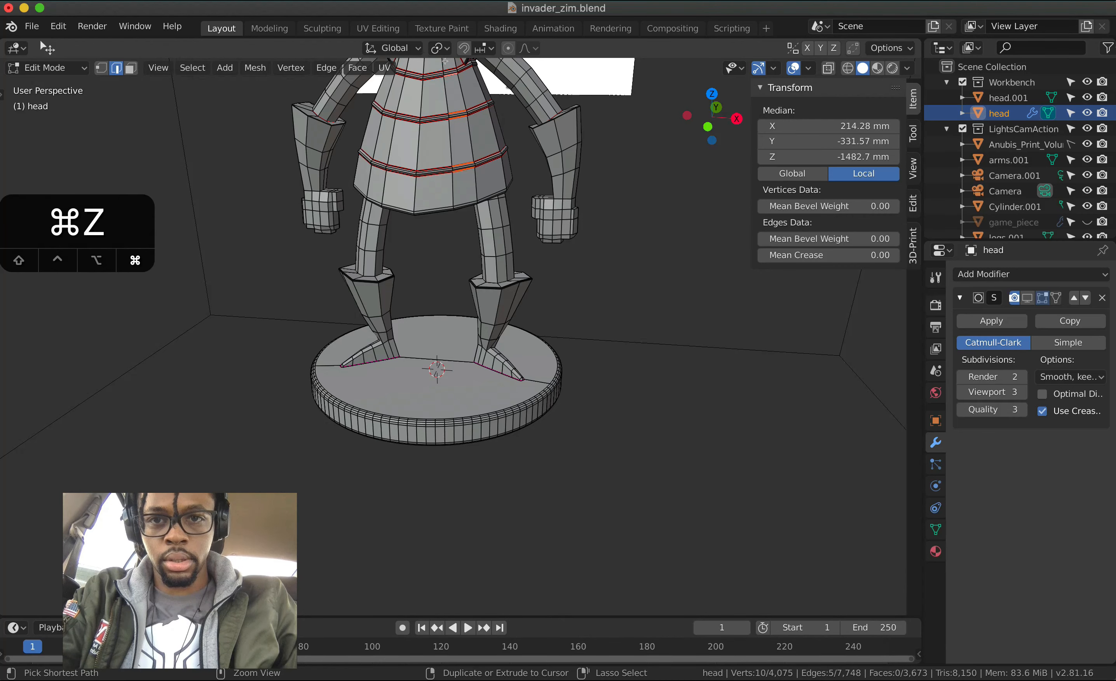
pyautogui.keyDown('shift'); pyautogui.click(445, 64); pyautogui.keyUp('shift')
pyautogui.hscroll(10, 445, 63)
pyautogui.hscroll(8, 445, 64)
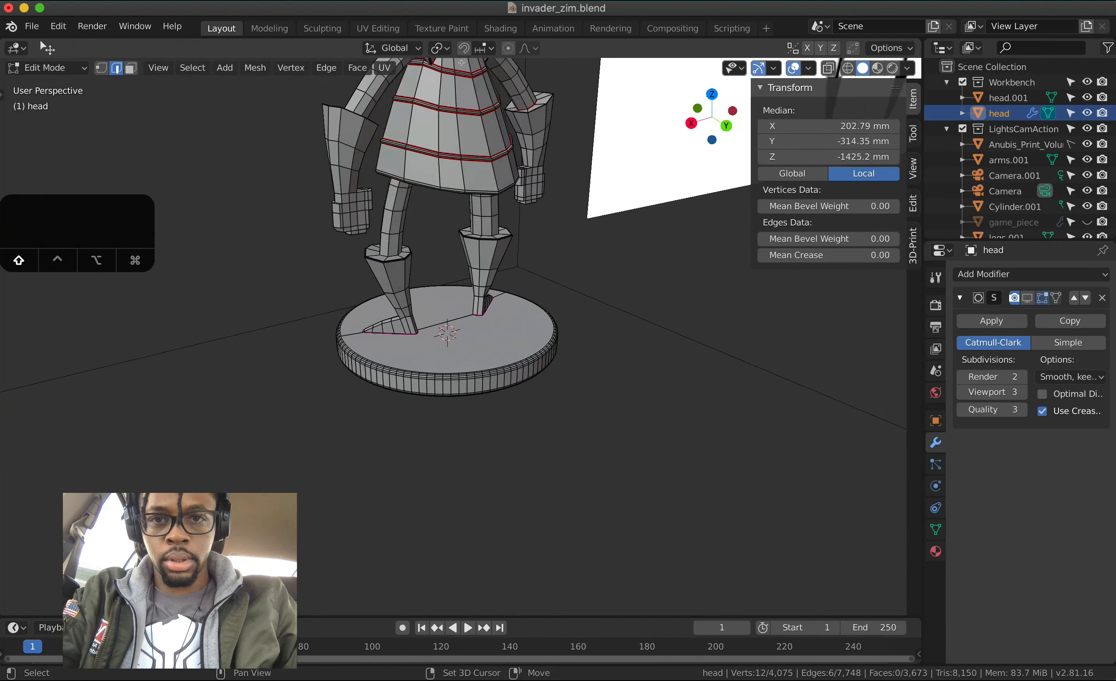
pyautogui.keyDown('shift'); pyautogui.click(462, 80); pyautogui.keyUp('shift')
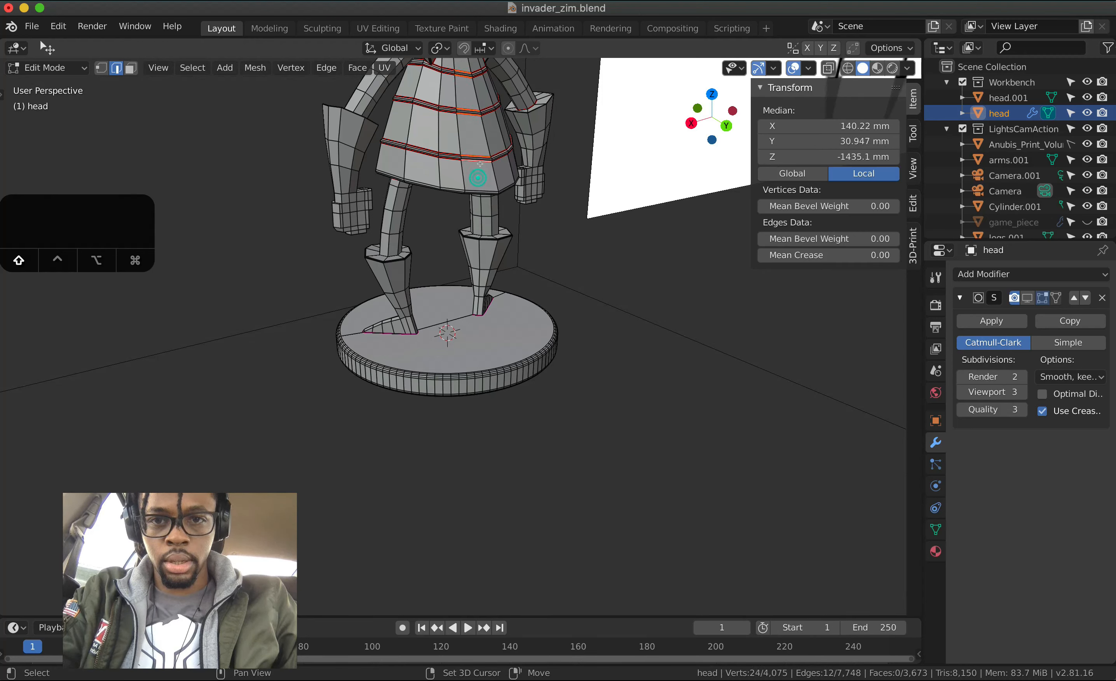
pyautogui.click(875, 255)
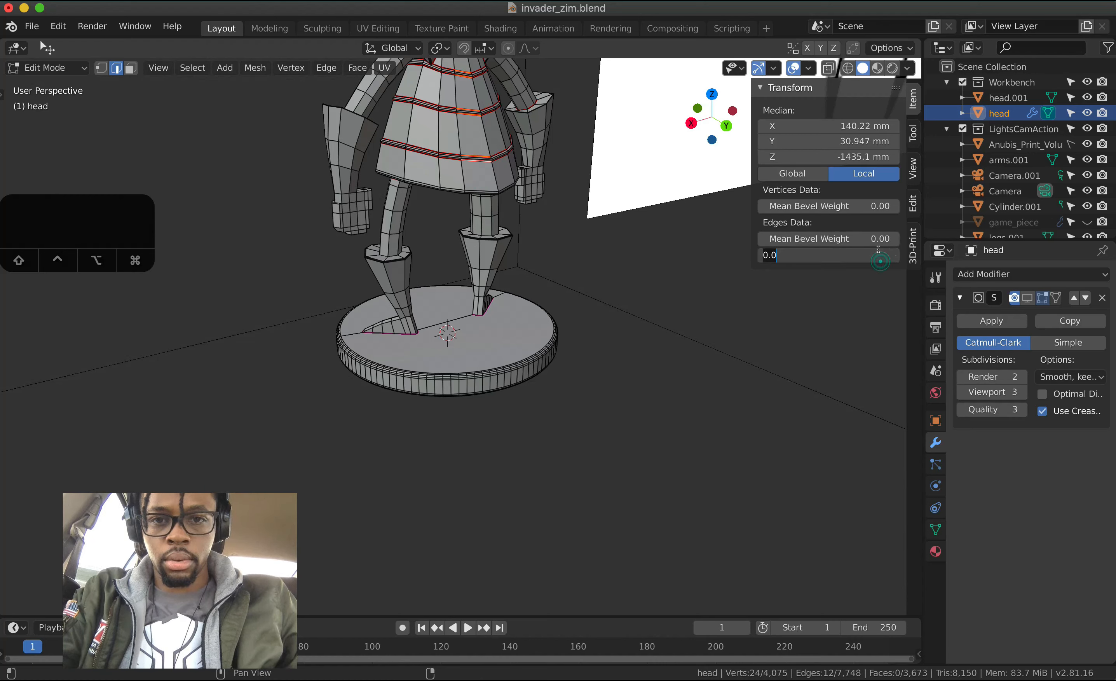
pyautogui.press('Return')
pyautogui.click(191, 67)
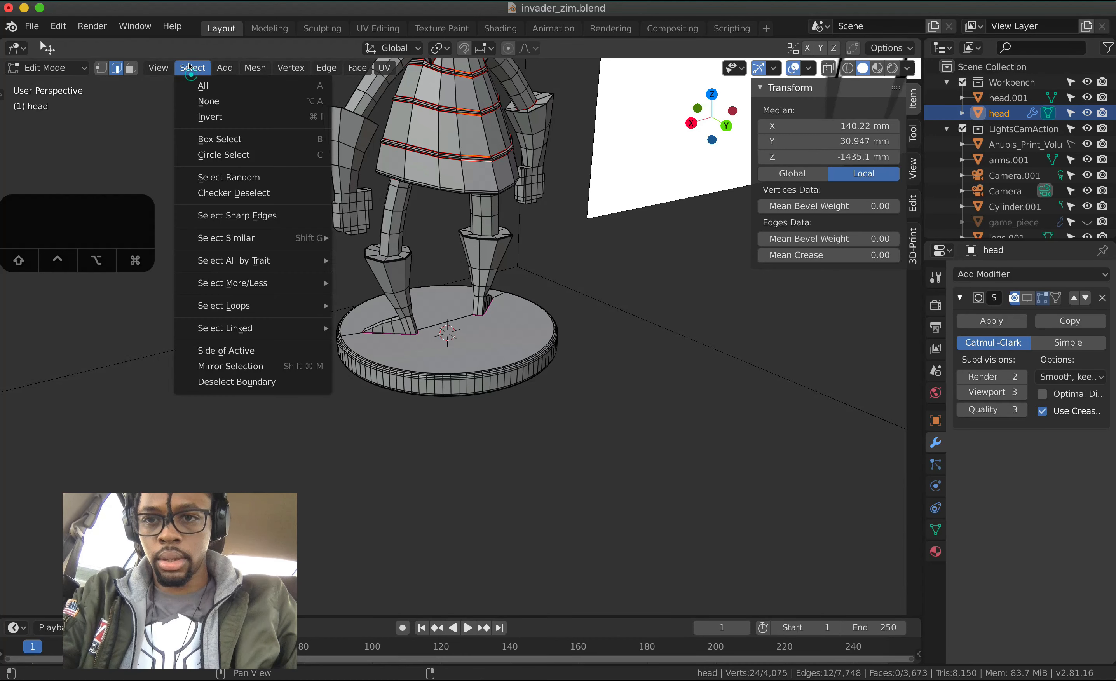
pyautogui.moveTo(291, 307)
pyautogui.click(364, 306)
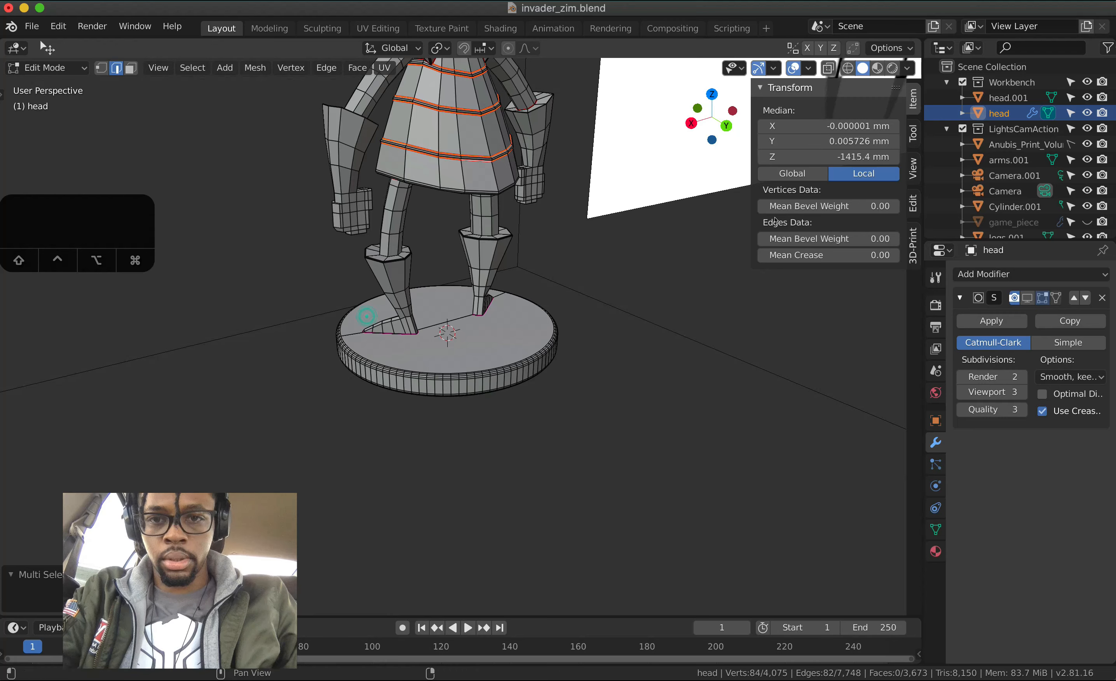
pyautogui.click(867, 247)
pyautogui.write('1')
pyautogui.press('Return')
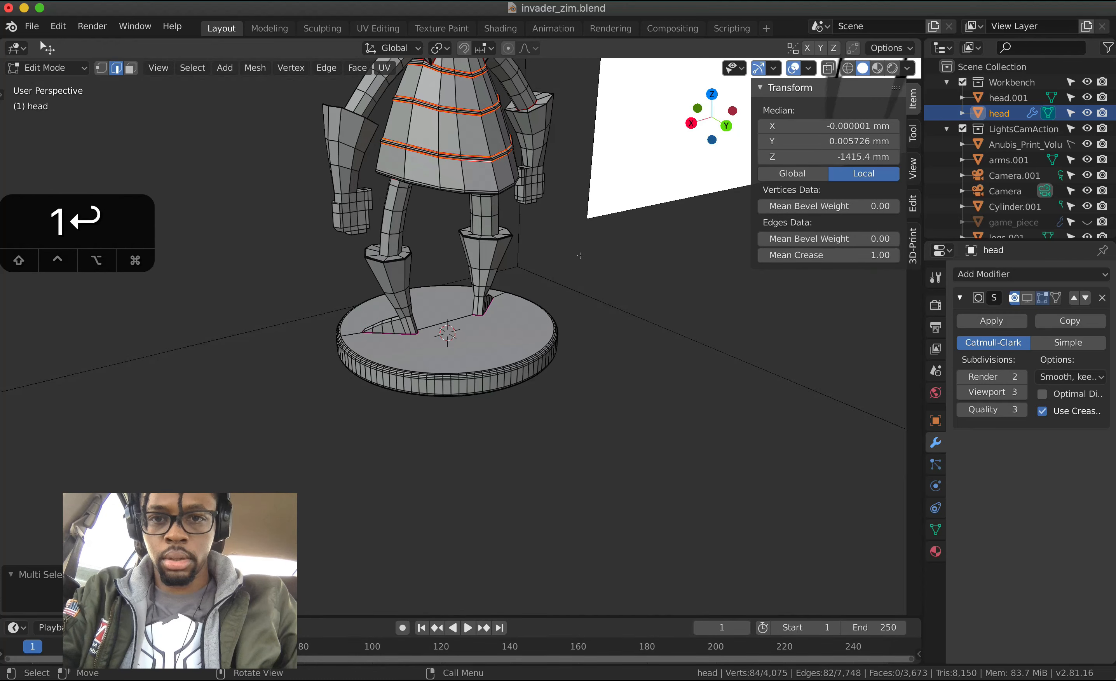
# - Select the seam edges where the collar meets the tunic and shoulder pieces, and set their mean crease to 1
pyautogui.moveTo(580, 252); pyautogui.dragTo(585, 253, button='middle')
pyautogui.click(582, 275)
pyautogui.scroll(5, 650, 190)
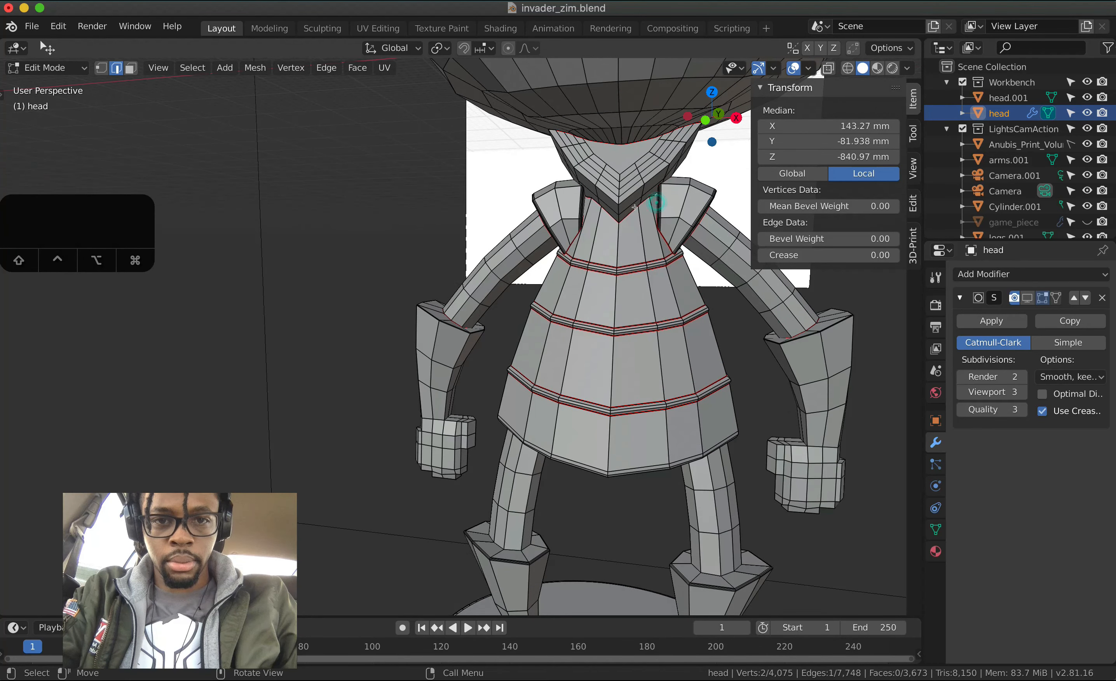
pyautogui.keyDown('ctrl'); pyautogui.click(635, 207); pyautogui.keyUp('ctrl')
pyautogui.moveTo(634, 207); pyautogui.dragTo(517, 215, button='middle')
pyautogui.press('super+z')
pyautogui.keyDown('ctrl'); pyautogui.click(632, 213); pyautogui.keyUp('ctrl')
pyautogui.keyDown('ctrl'); pyautogui.click(603, 183); pyautogui.keyUp('ctrl')
pyautogui.hotkey('ctrl', 'z')
pyautogui.keyDown('ctrl'); pyautogui.click(279, 202); pyautogui.keyUp('ctrl')
pyautogui.keyDown('ctrl'); pyautogui.click(554, 205); pyautogui.keyUp('ctrl')
pyautogui.hotkey('ctrl', 'z')
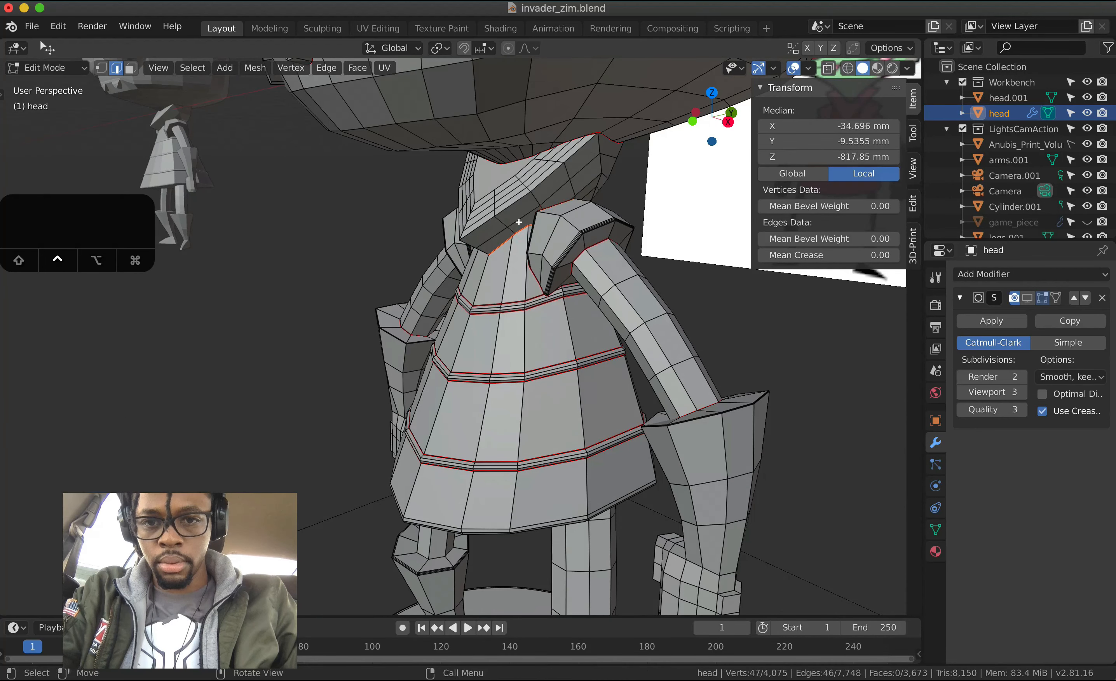
pyautogui.keyDown('ctrl'); pyautogui.click(556, 204); pyautogui.keyUp('ctrl')
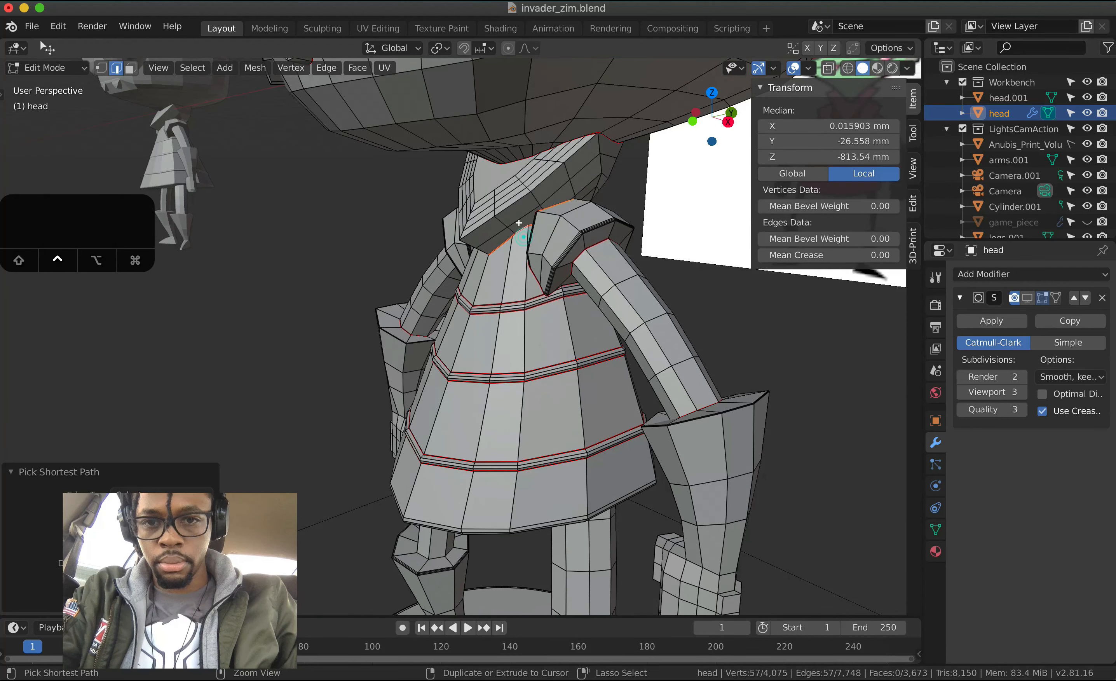
pyautogui.click(857, 255)
pyautogui.write('1')
pyautogui.press('Return')
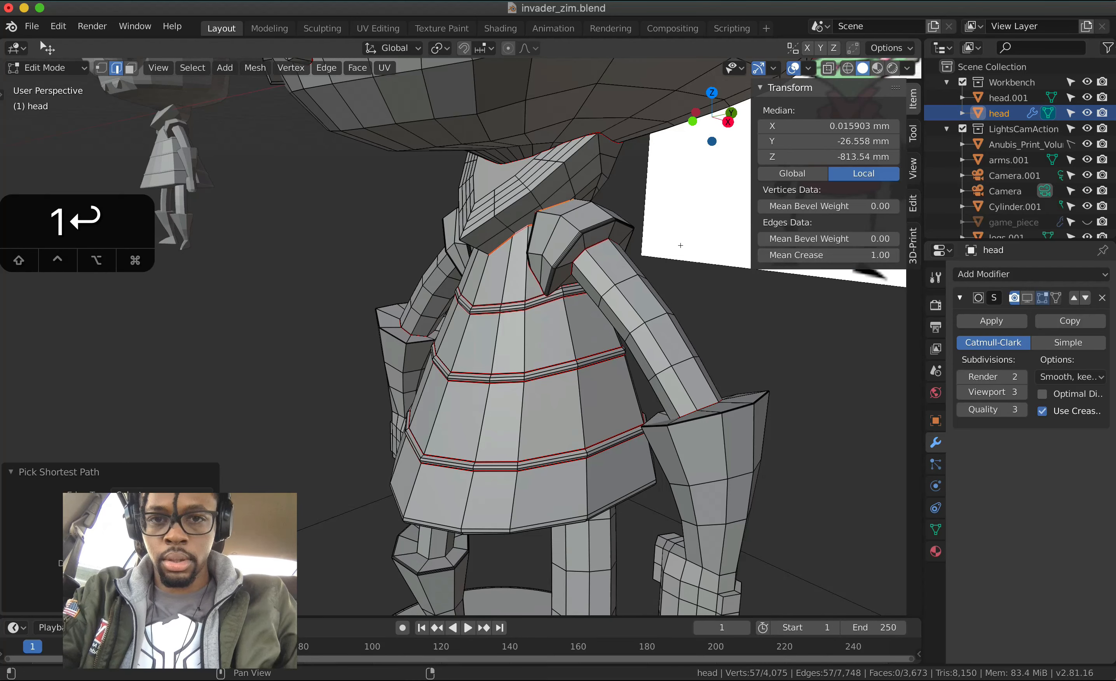
# - Select the seam edges where the collar meets the underside of the head and set their mean crease to 1
pyautogui.click(523, 151)
pyautogui.moveTo(522, 152); pyautogui.dragTo(355, 236, button='middle')
pyautogui.keyDown('ctrl'); pyautogui.click(578, 137); pyautogui.keyUp('ctrl')
pyautogui.press('super+z')
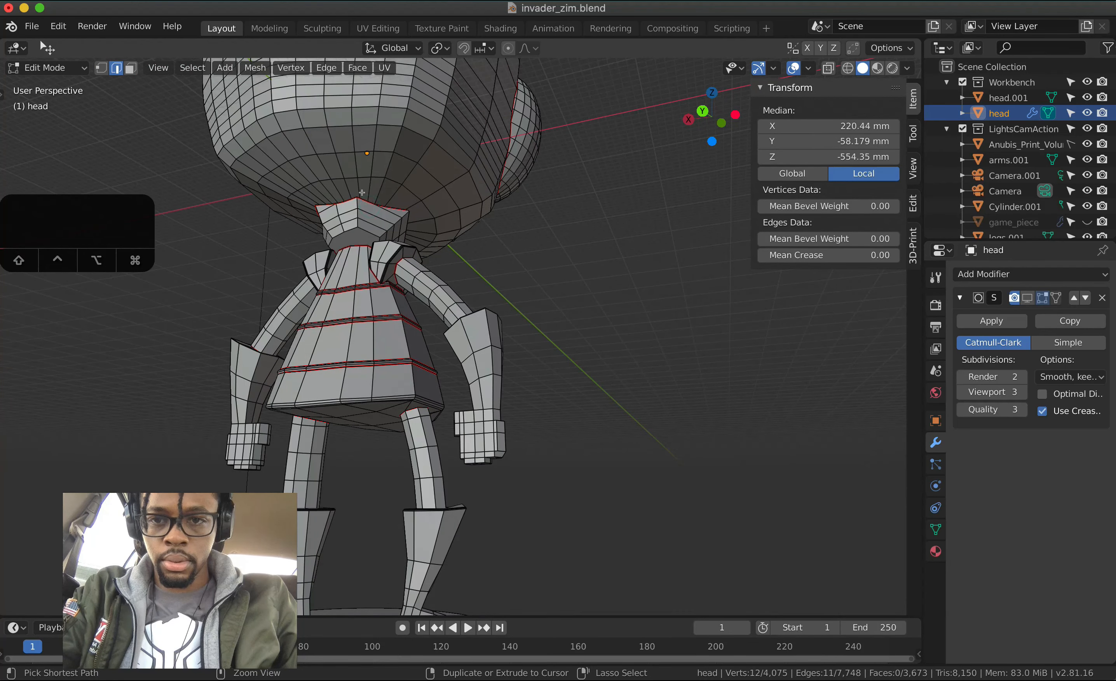
pyautogui.keyDown('ctrl'); pyautogui.click(365, 206); pyautogui.keyUp('ctrl')
pyautogui.moveTo(396, 201); pyautogui.dragTo(562, 89, button='middle')
pyautogui.keyDown('ctrl'); pyautogui.click(601, 166); pyautogui.keyUp('ctrl')
pyautogui.keyDown('ctrl'); pyautogui.click(559, 91); pyautogui.keyUp('ctrl')
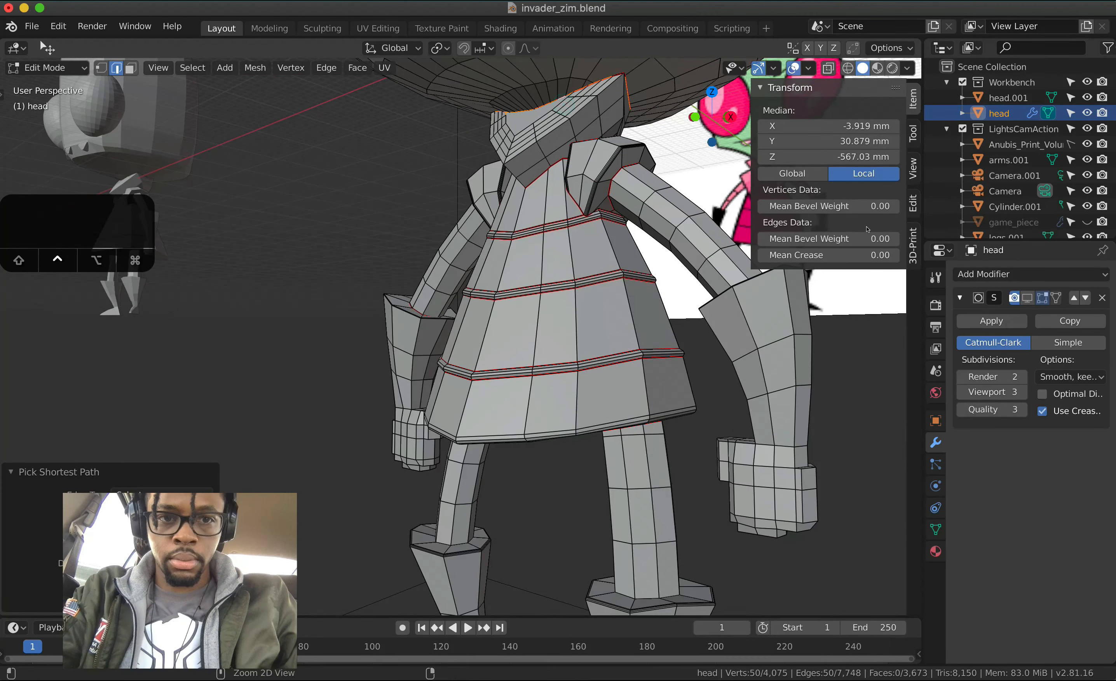
pyautogui.click(878, 255)
pyautogui.write('1')
pyautogui.press('Return')
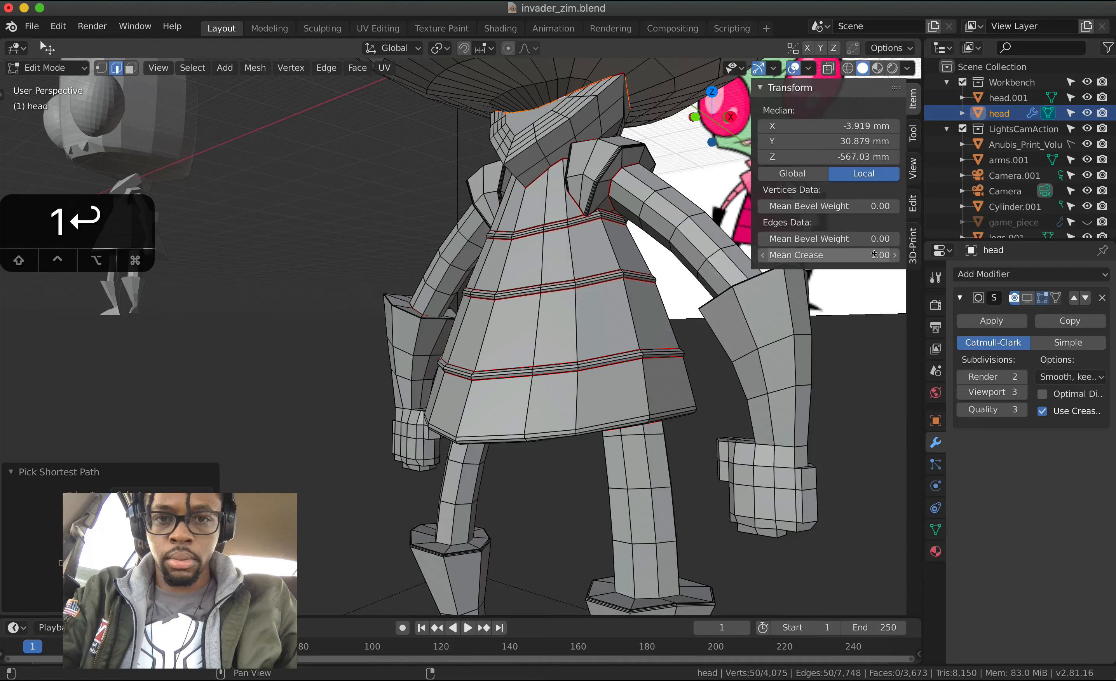
# - Return to Object Mode and examine the smoothed figure's creased collar, tunic bands and feet from several angles
pyautogui.keyDown('ctrl'); pyautogui.moveTo(540, 216); pyautogui.dragTo(524, 238, button='middle'); pyautogui.keyUp('ctrl')
pyautogui.moveTo(526, 284); pyautogui.dragTo(582, 300, button='middle')
pyautogui.press('Tab')
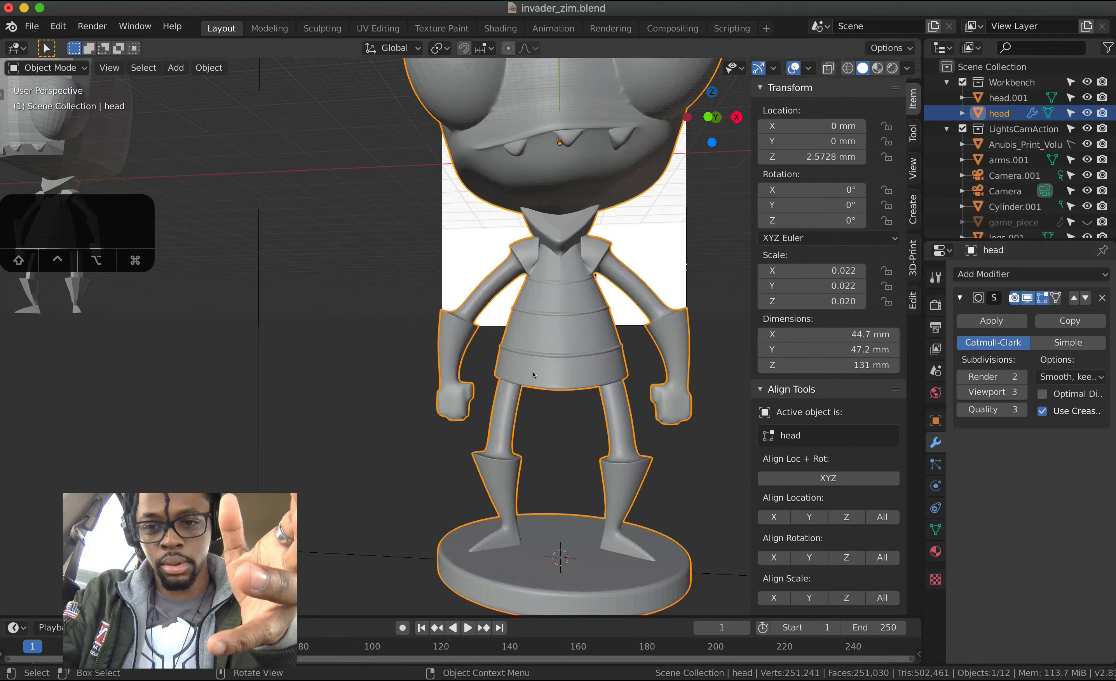
pyautogui.scroll(-3, 590, 322)
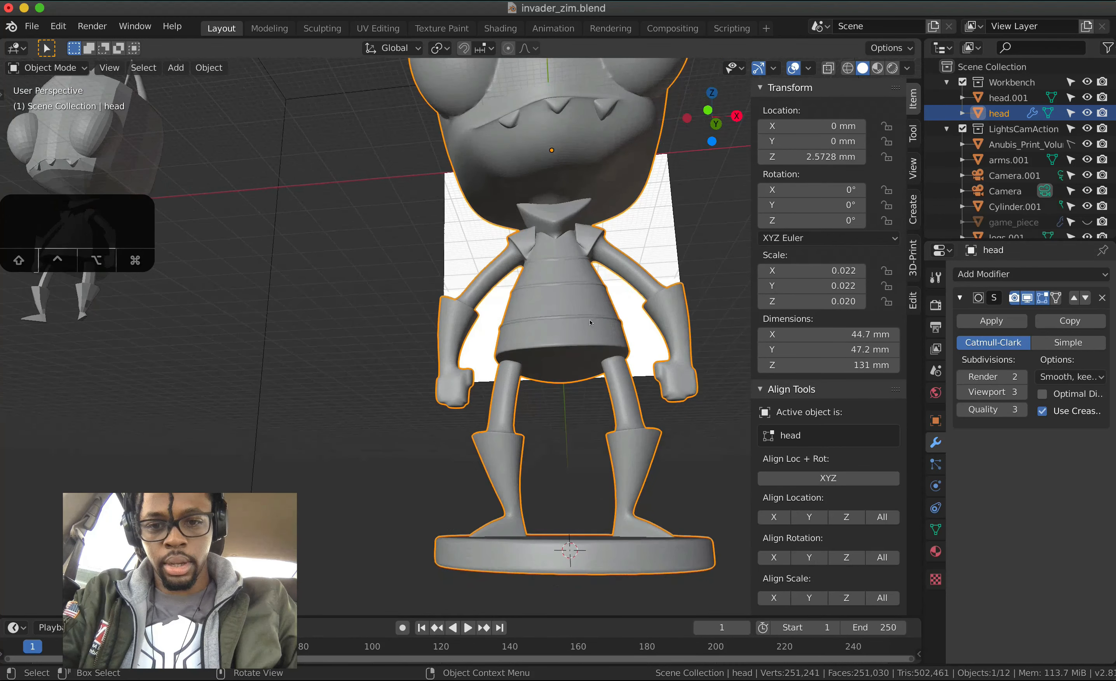
pyautogui.hscroll(5, 590, 323)
pyautogui.scroll(5, 589, 322)
pyautogui.scroll(-5, 590, 322)
pyautogui.hscroll(8, 590, 322)
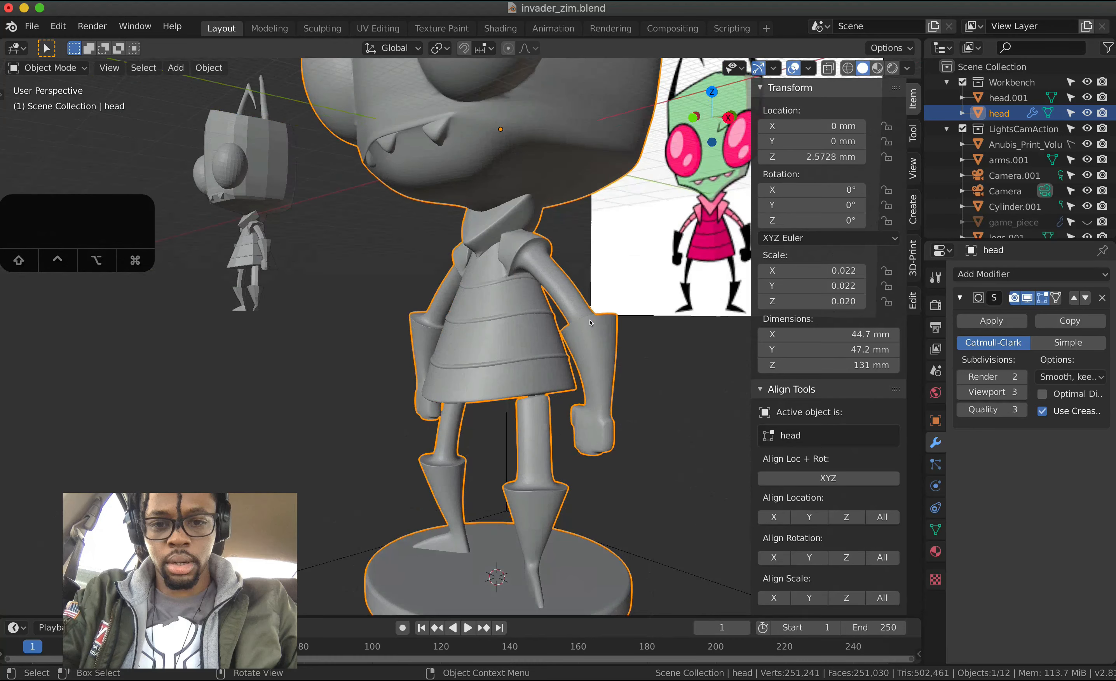
pyautogui.hscroll(-8, 590, 322)
pyautogui.hscroll(-10, 589, 321)
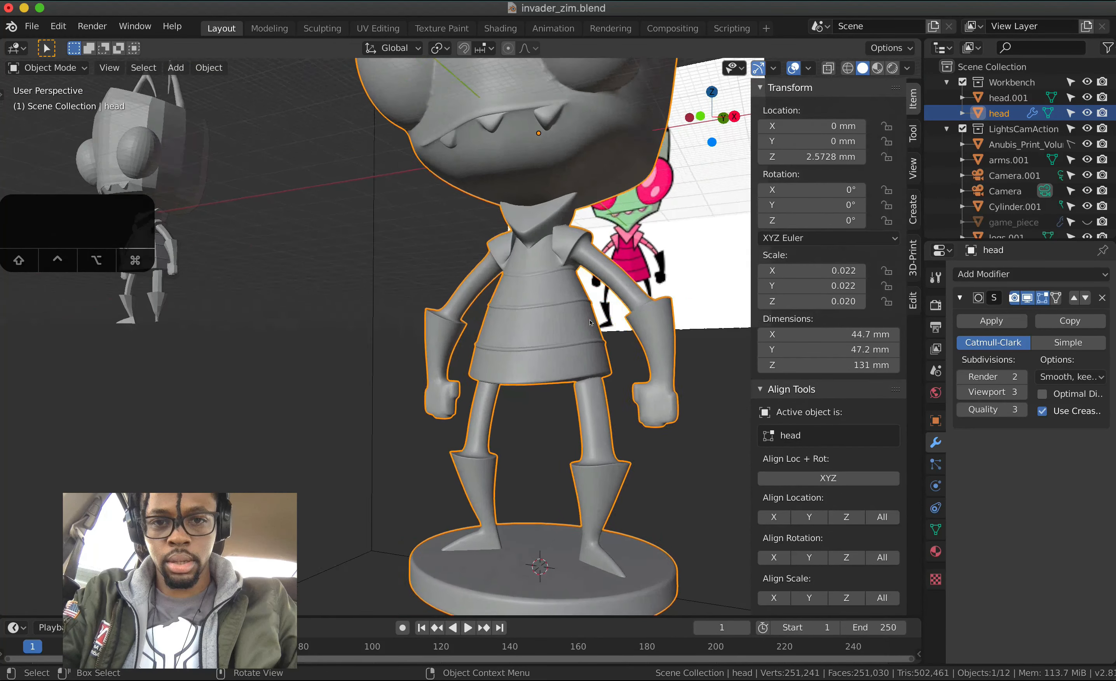
pyautogui.hscroll(5, 586, 322)
pyautogui.scroll(5, 586, 323)
pyautogui.hscroll(5, 583, 325)
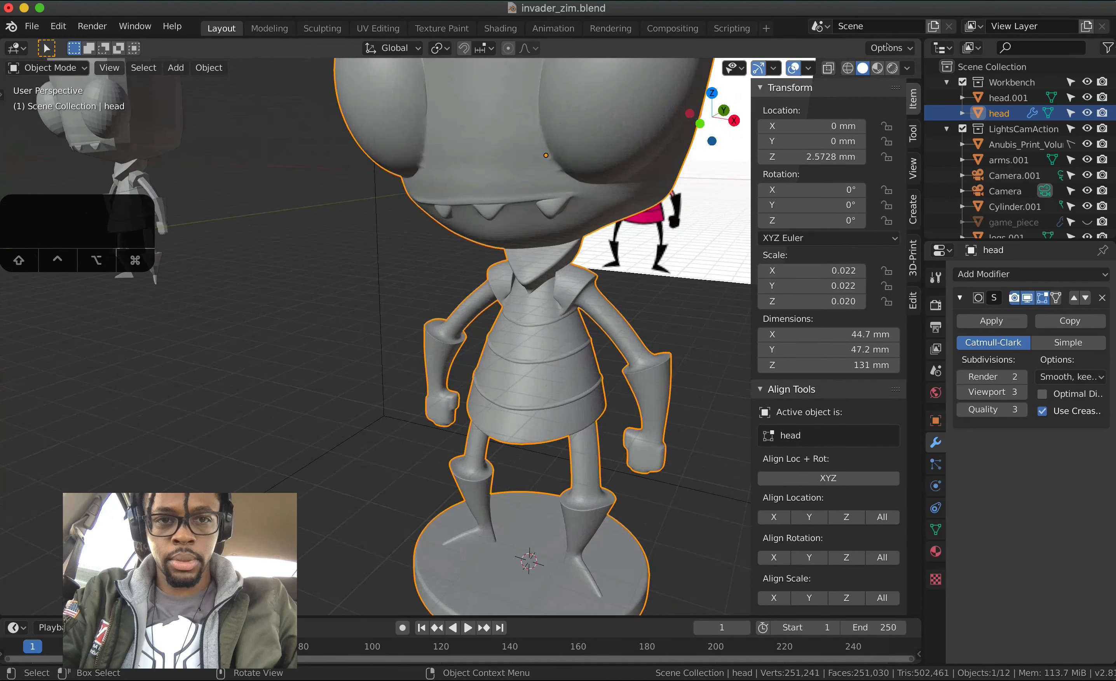
# - Switch the viewport to Material Preview shading and examine the coloured, smoothed figure from front and above
pyautogui.click(877, 68)
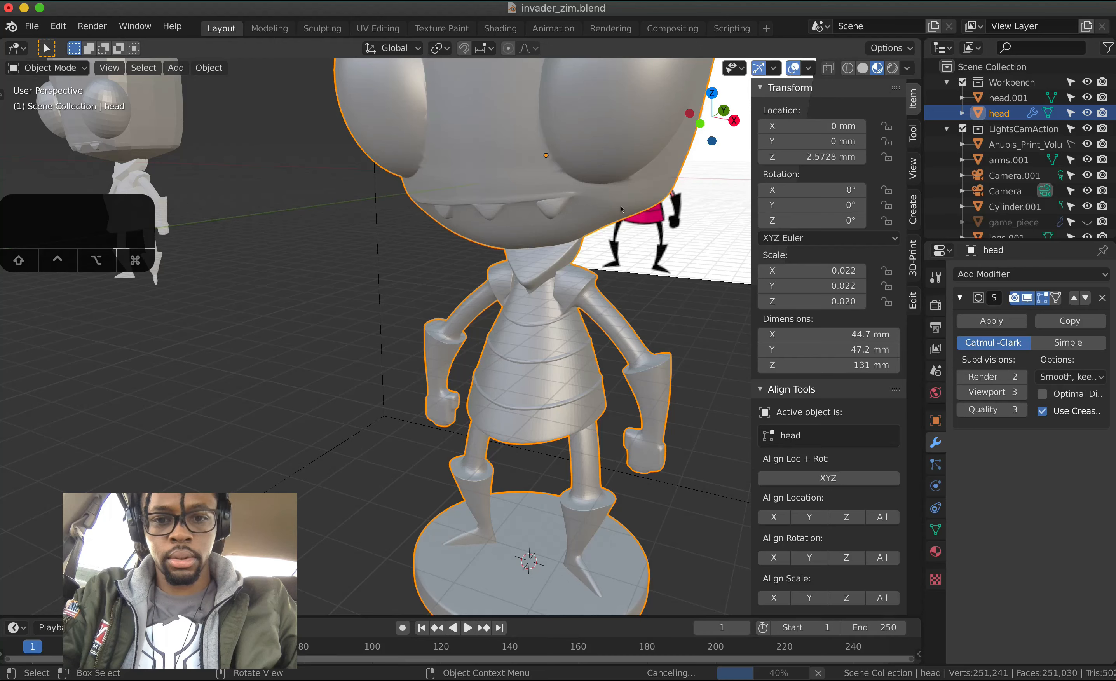
pyautogui.scroll(-3, 621, 209)
pyautogui.hscroll(-5, 621, 209)
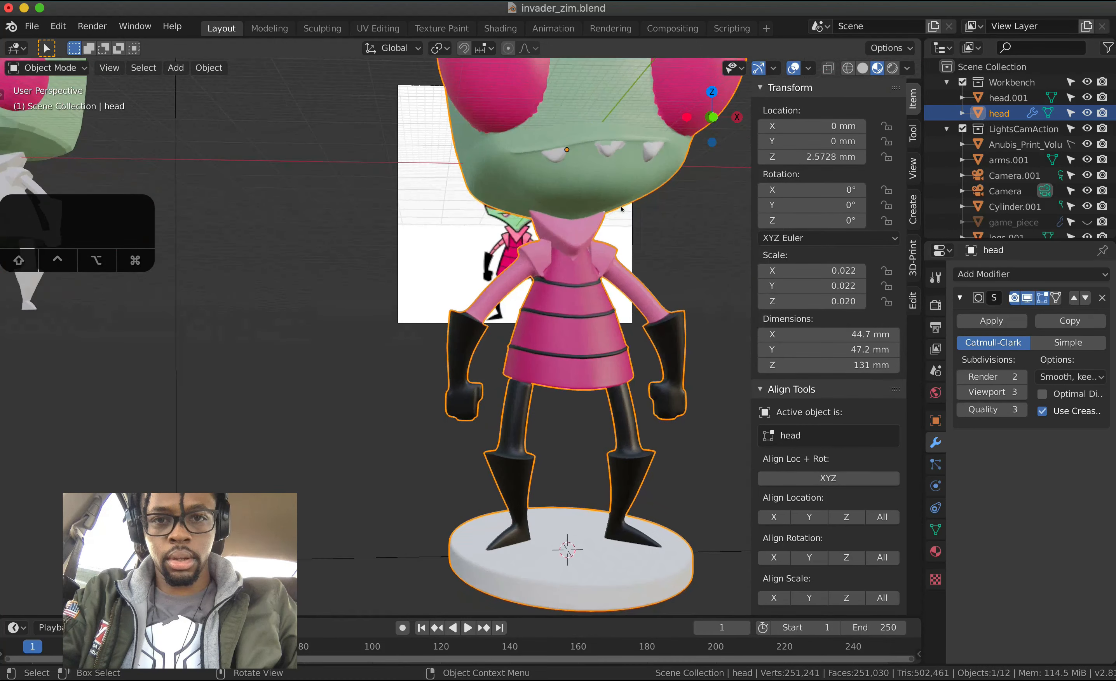
pyautogui.hscroll(-5, 621, 209)
pyautogui.scroll(5, 556, 199)
pyautogui.hscroll(10, 556, 199)
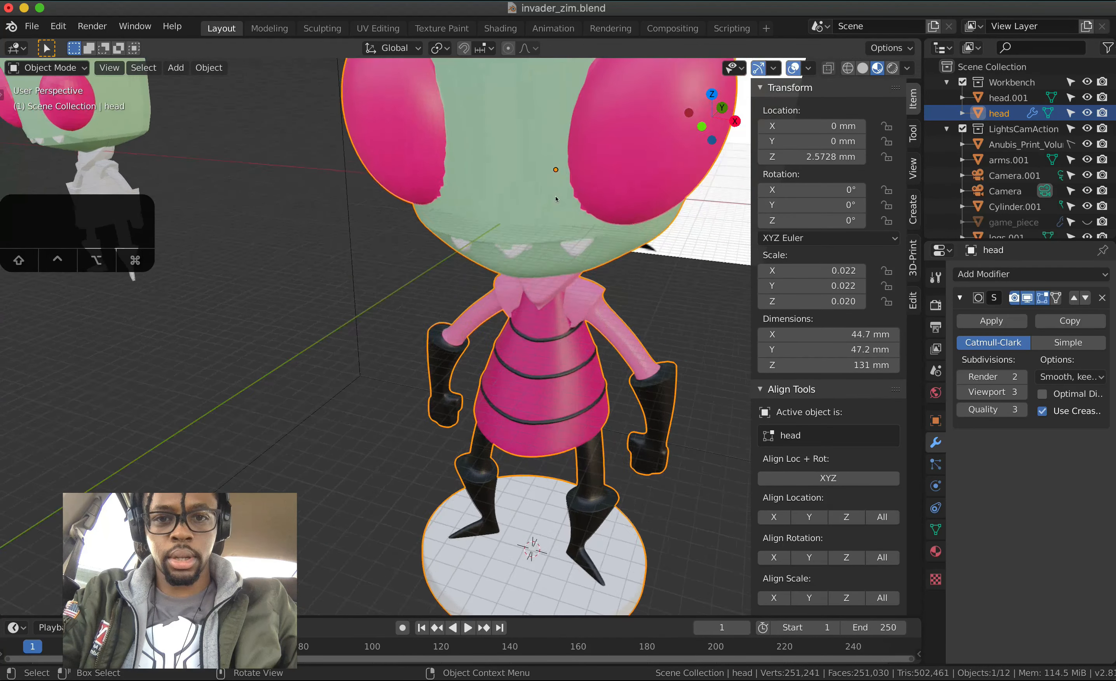
pyautogui.scroll(-2, 556, 192)
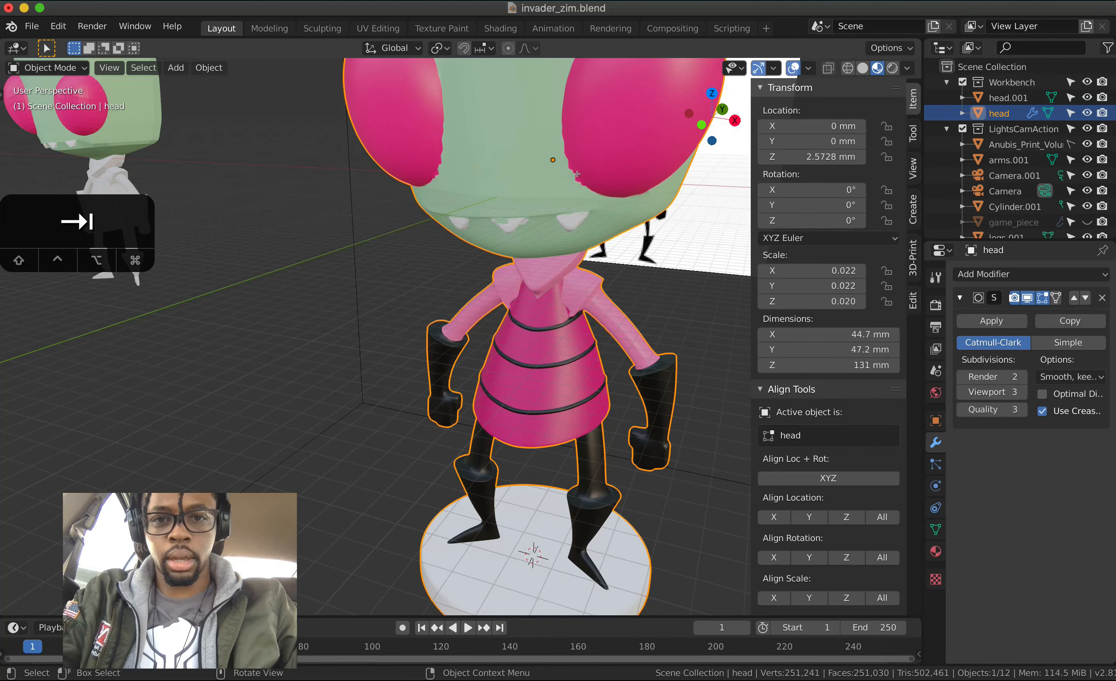
# - In Edit Mode, turn off the subdivision's viewport display and select the full seam where the figure's left eye meets the head
pyautogui.scroll(3, 558, 123)
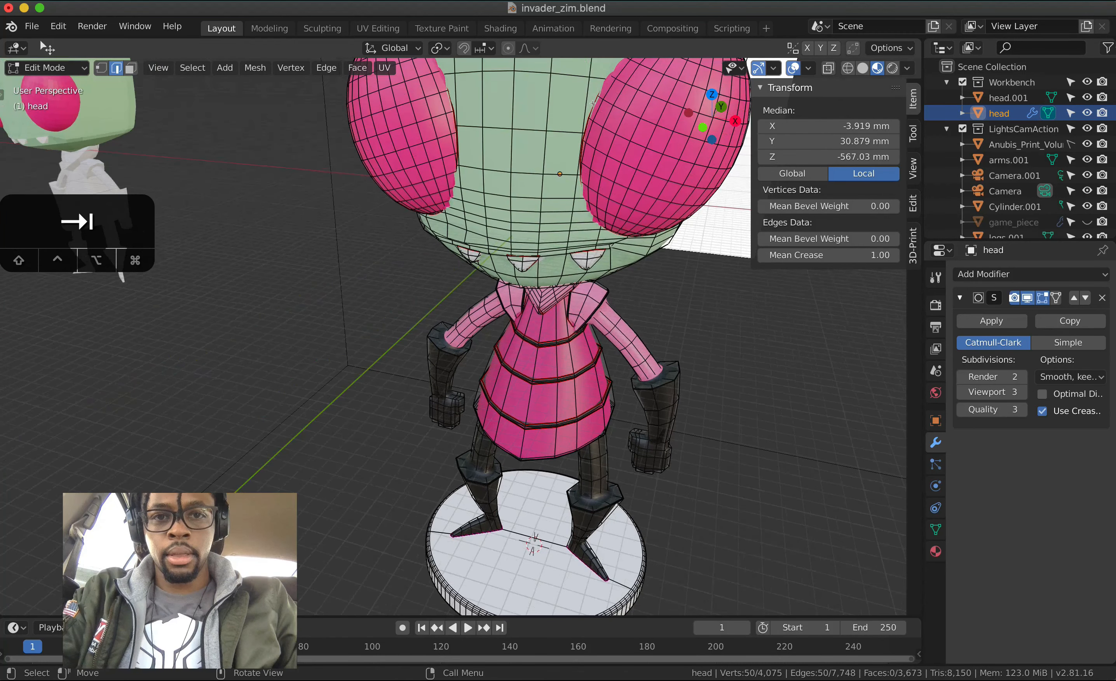
pyautogui.click(582, 103)
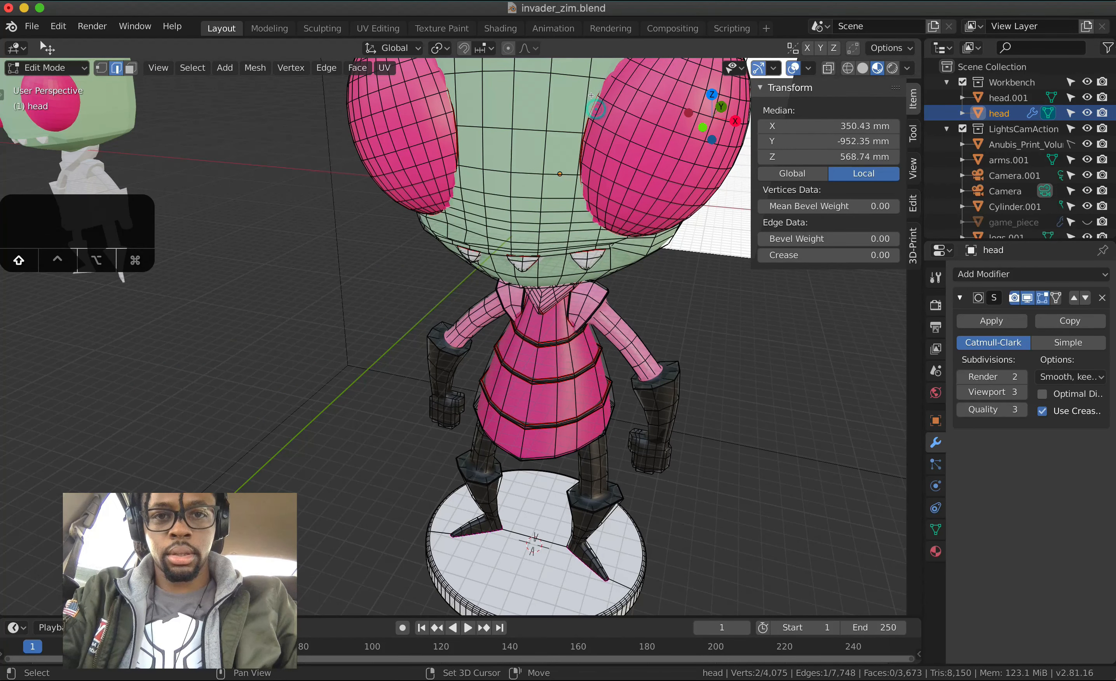
pyautogui.keyDown('shift'); pyautogui.moveTo(591, 95); pyautogui.dragTo(577, 232, button='middle'); pyautogui.keyUp('shift')
pyautogui.keyDown('ctrl'); pyautogui.click(616, 230); pyautogui.keyUp('ctrl')
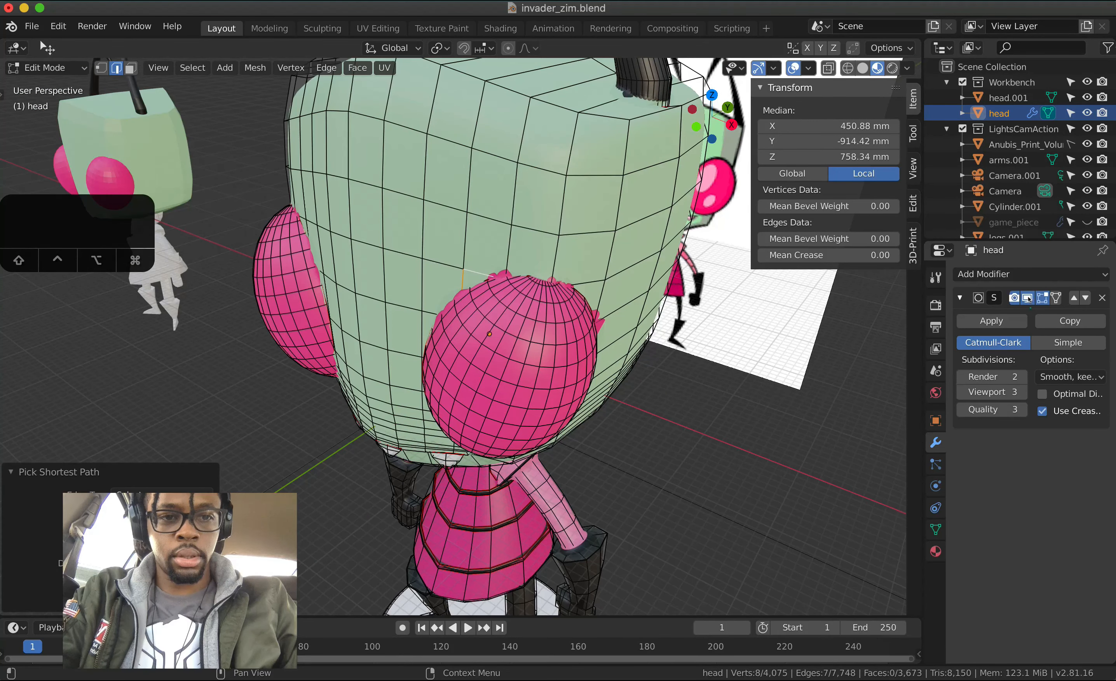
pyautogui.click(1028, 298)
pyautogui.press('super+z')
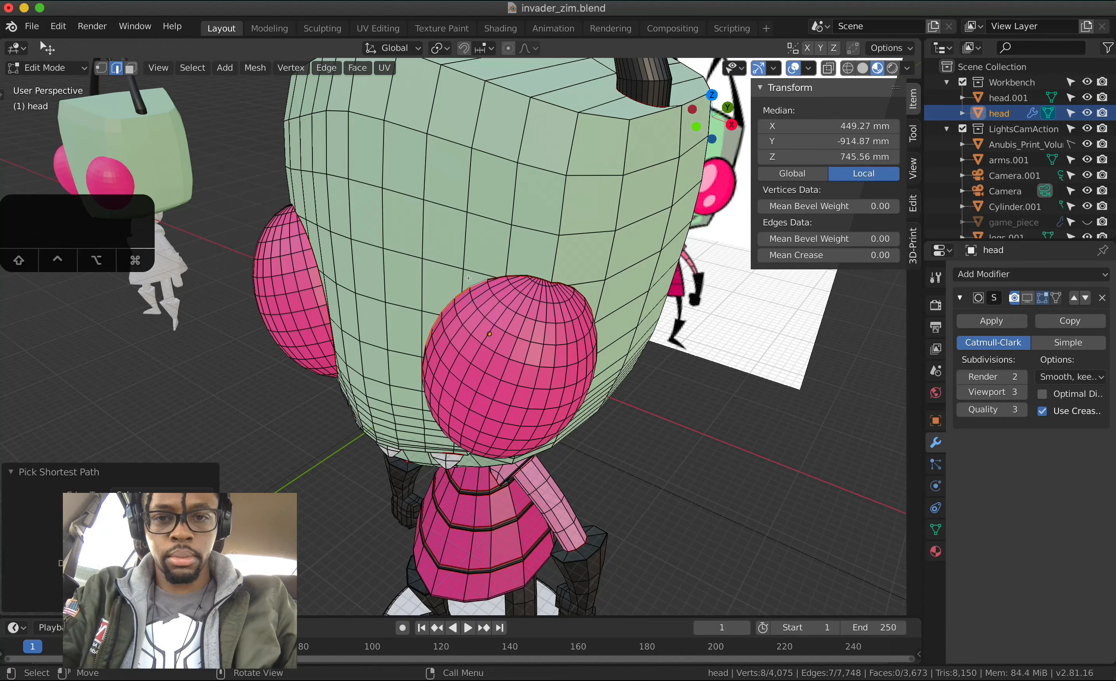
pyautogui.moveTo(468, 277); pyautogui.dragTo(577, 153, button='middle')
pyautogui.keyDown('ctrl'); pyautogui.click(333, 278); pyautogui.keyUp('ctrl')
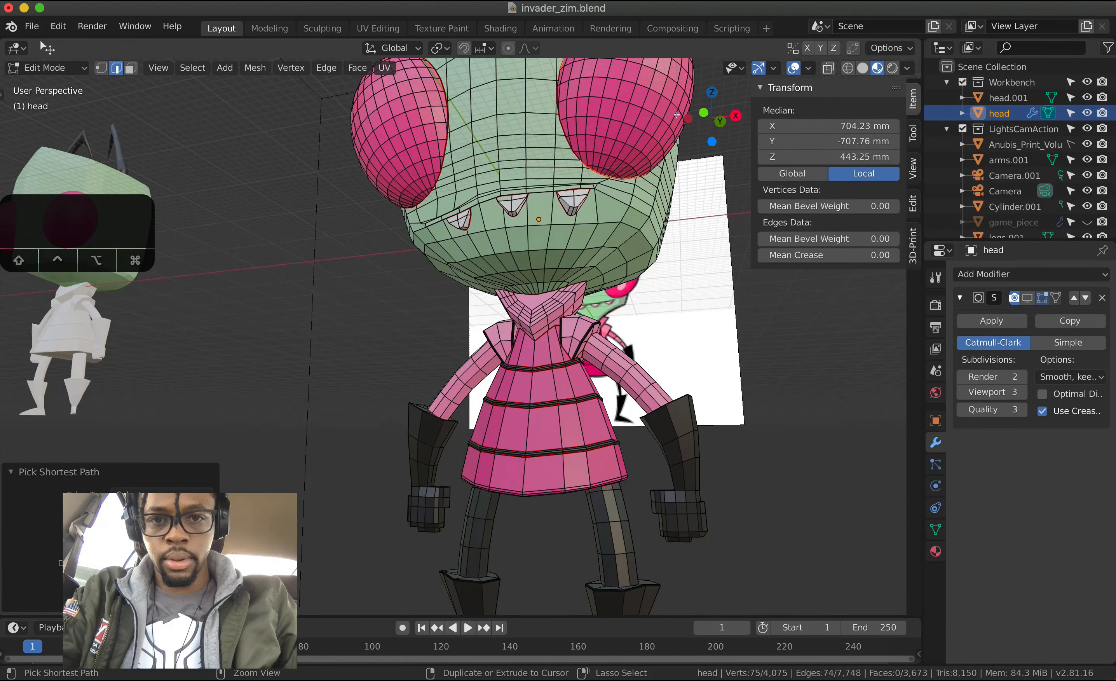
pyautogui.moveTo(676, 114); pyautogui.dragTo(722, 151, button='middle')
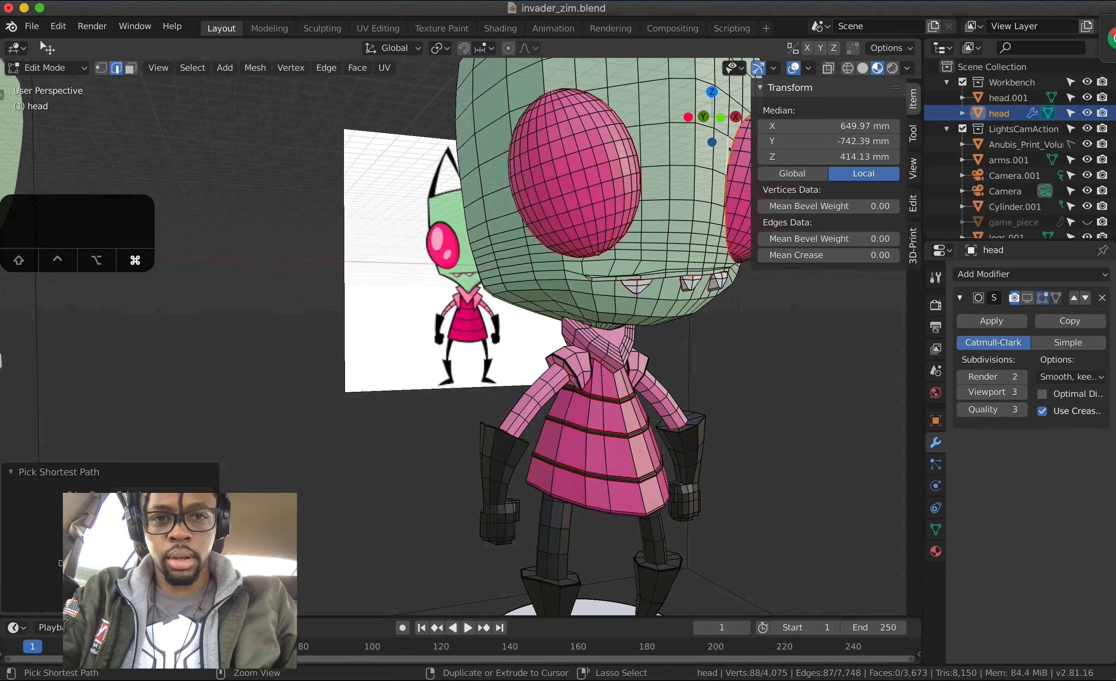
pyautogui.hotkey('ctrl', 'z')
pyautogui.keyDown('ctrl'); pyautogui.click(731, 150); pyautogui.keyUp('ctrl')
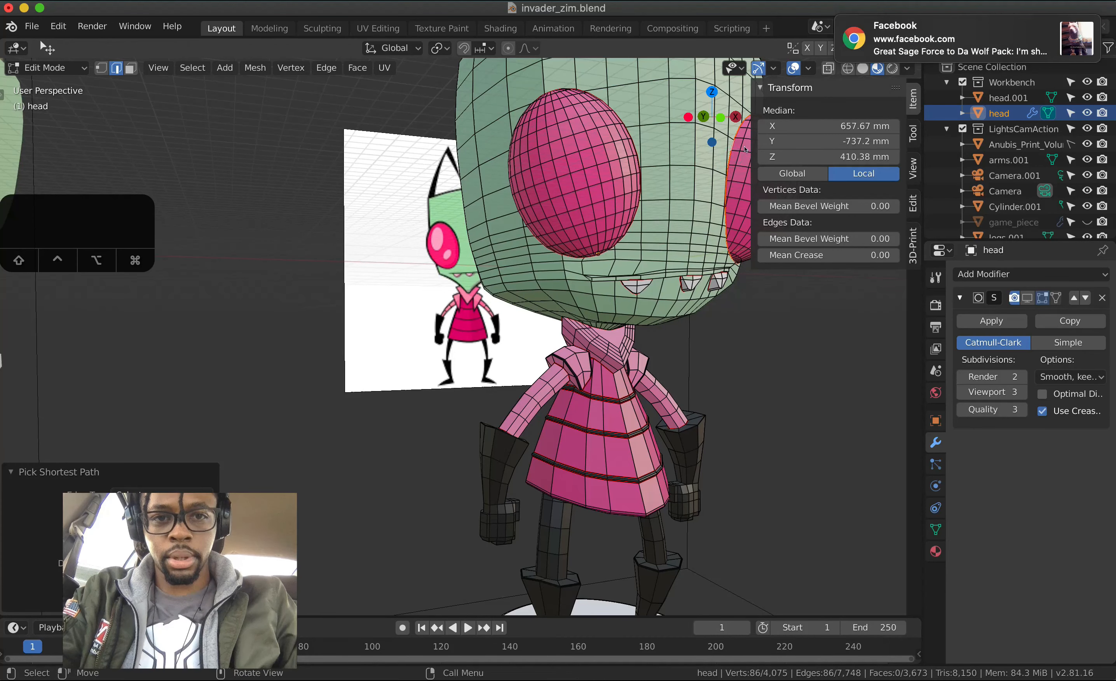
# - Add the seam edges along the inner and lower rim of the figure's right eye to the selection
pyautogui.keyDown('shift'); pyautogui.click(633, 136); pyautogui.keyUp('shift')
pyautogui.moveTo(633, 136); pyautogui.dragTo(618, 177, button='middle')
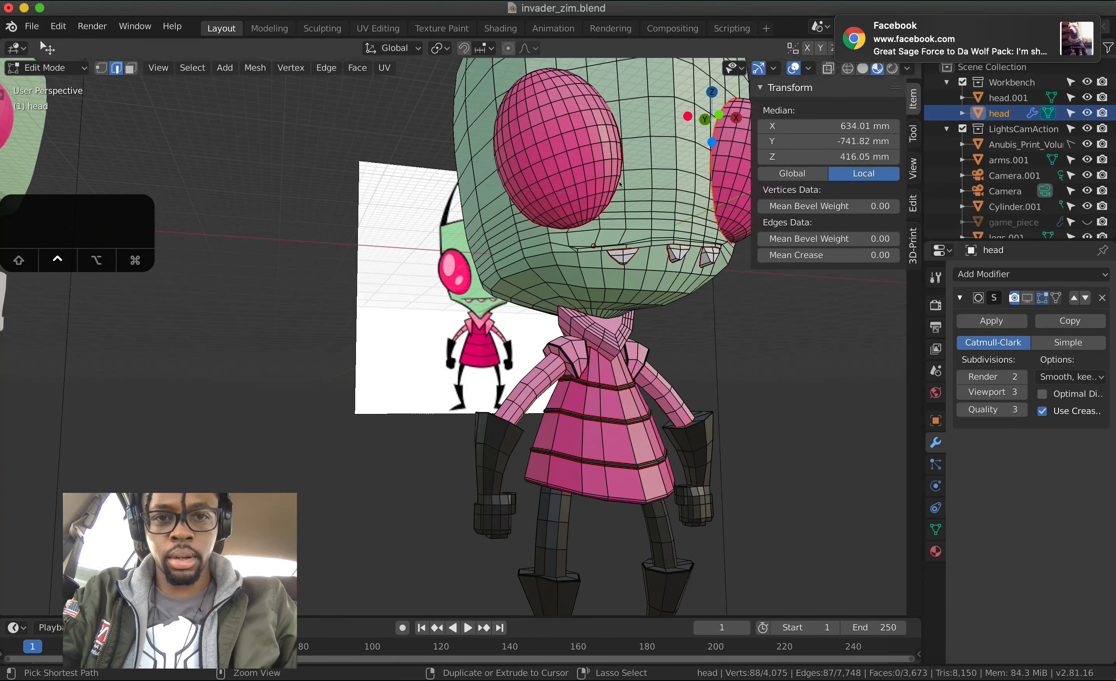
pyautogui.keyDown('ctrl'); pyautogui.click(619, 184); pyautogui.keyUp('ctrl')
pyautogui.press('super+z')
pyautogui.keyDown('ctrl'); pyautogui.click(608, 231); pyautogui.keyUp('ctrl')
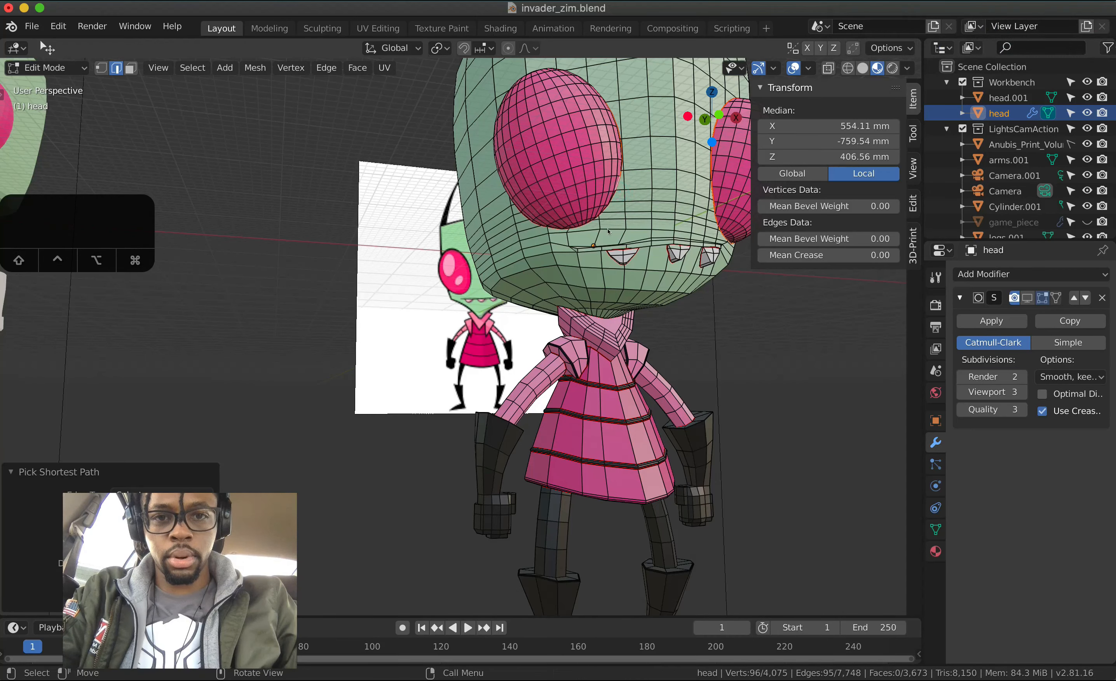
pyautogui.moveTo(608, 231)
pyautogui.mouseDown(button='middle')
pyautogui.moveTo(558, 233)
pyautogui.moveTo(590, 220)
pyautogui.mouseUp(button='middle')
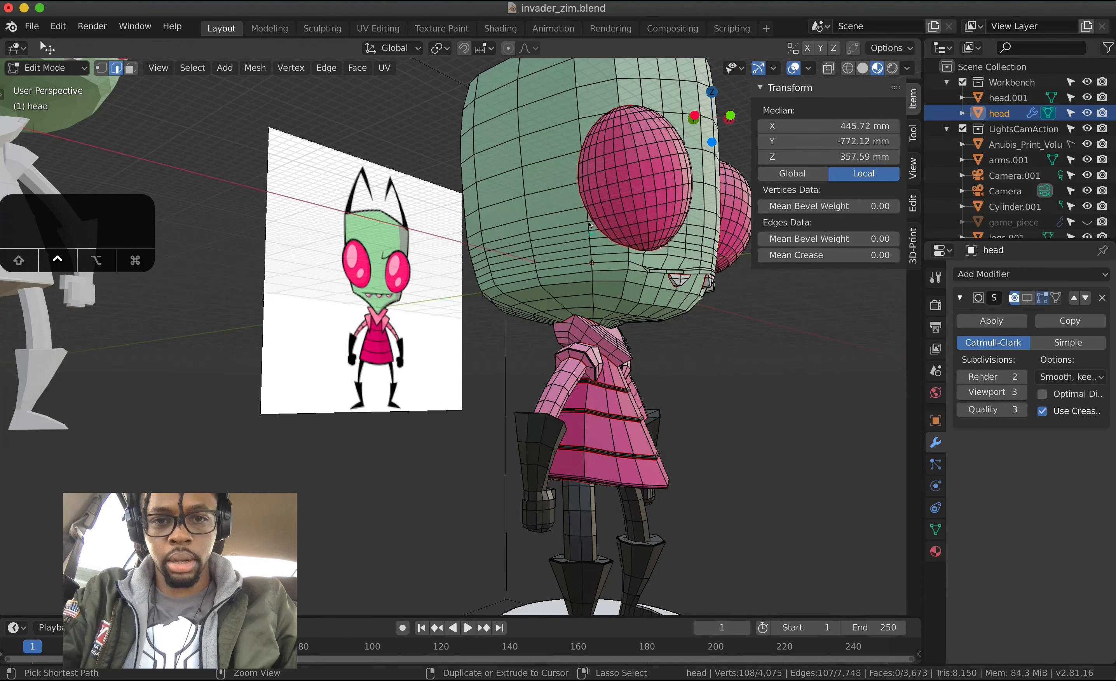
pyautogui.moveTo(587, 223); pyautogui.dragTo(613, 224, button='middle')
pyautogui.press('super+z')
pyautogui.keyDown('ctrl'); pyautogui.click(607, 235); pyautogui.keyUp('ctrl')
pyautogui.press('super+z')
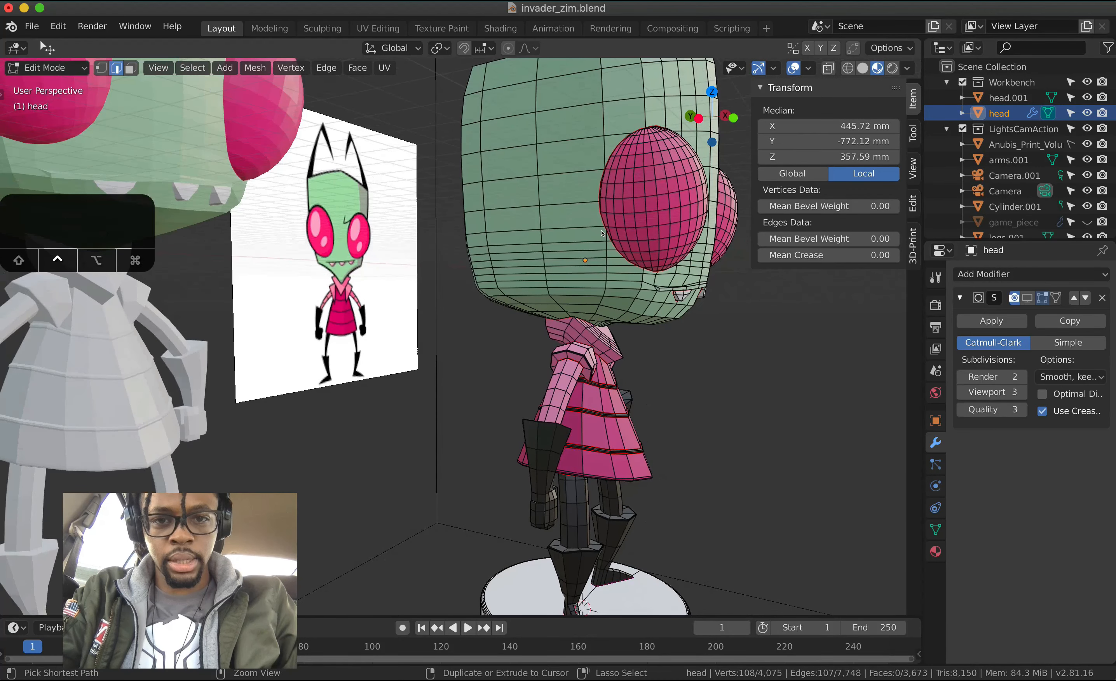
pyautogui.keyDown('ctrl'); pyautogui.click(613, 223); pyautogui.keyUp('ctrl')
pyautogui.press('super+z')
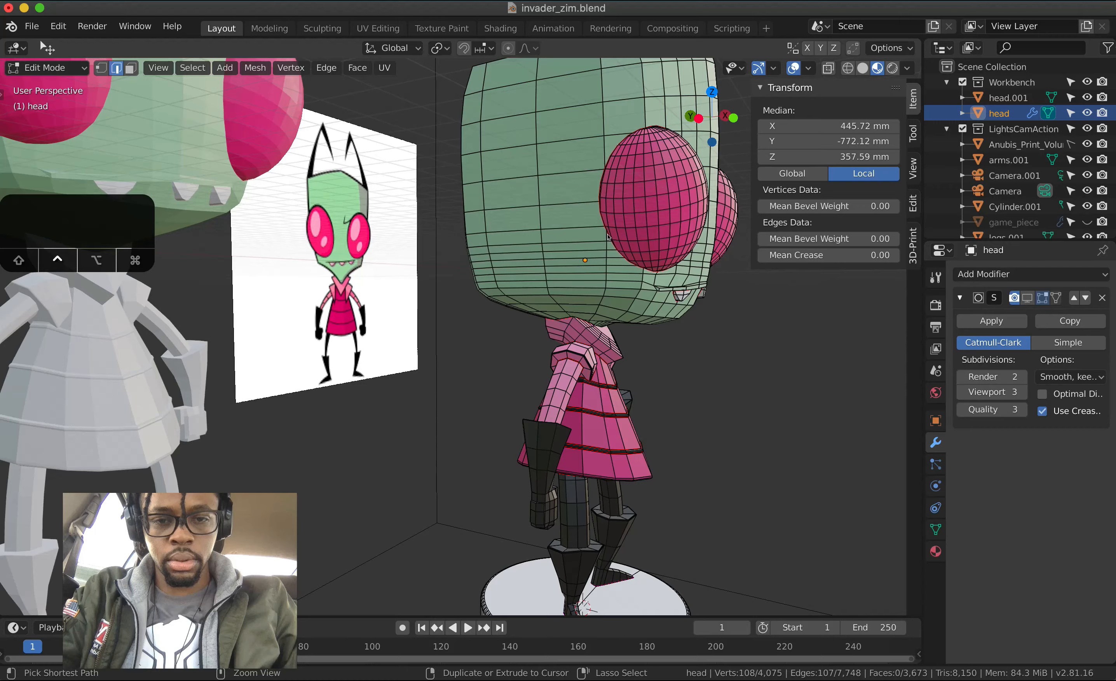
# - Complete the right eye's seam selection around its outer rim and set the mean crease of both eye seams to 1
pyautogui.scroll(3, 613, 223)
pyautogui.keyDown('shift'); pyautogui.moveTo(673, 141); pyautogui.dragTo(509, 218, button='middle'); pyautogui.keyUp('shift')
pyautogui.keyDown('ctrl'); pyautogui.click(621, 166); pyautogui.keyUp('ctrl')
pyautogui.keyDown('ctrl'); pyautogui.scroll(-6, 507, 233); pyautogui.keyUp('ctrl')
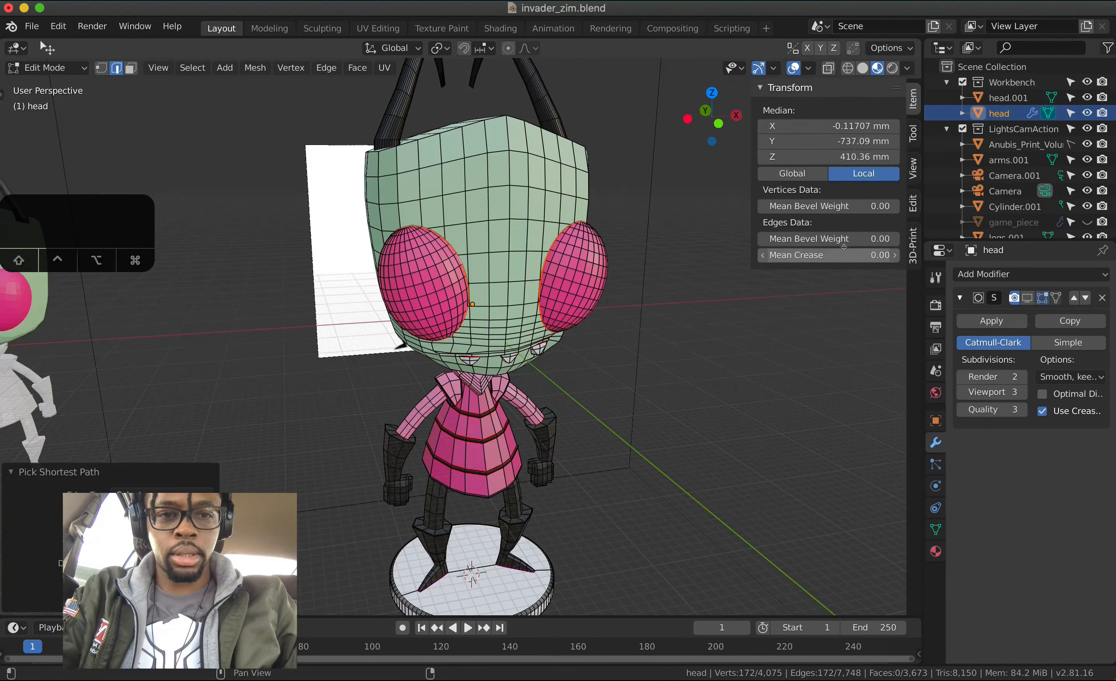
pyautogui.click(861, 256)
pyautogui.write('1')
pyautogui.press('Return')
# - Select the seam edges all around the tooth on the figure's right side of the mouth
pyautogui.scroll(5, 584, 297)
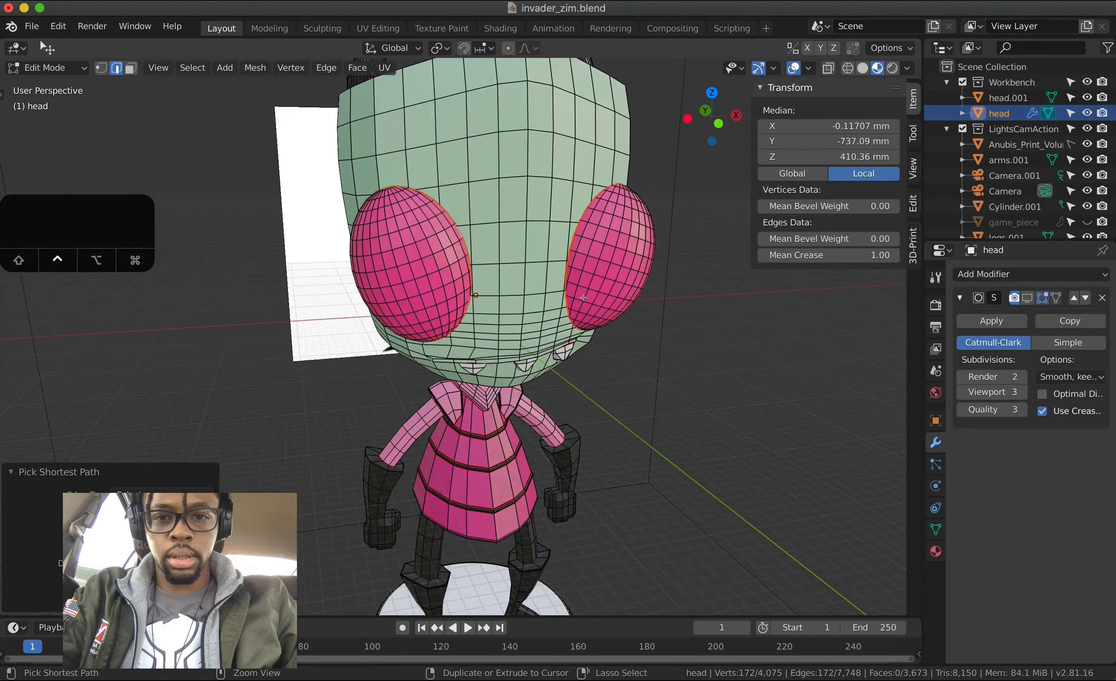
pyautogui.moveTo(585, 297); pyautogui.dragTo(579, 267, button='middle')
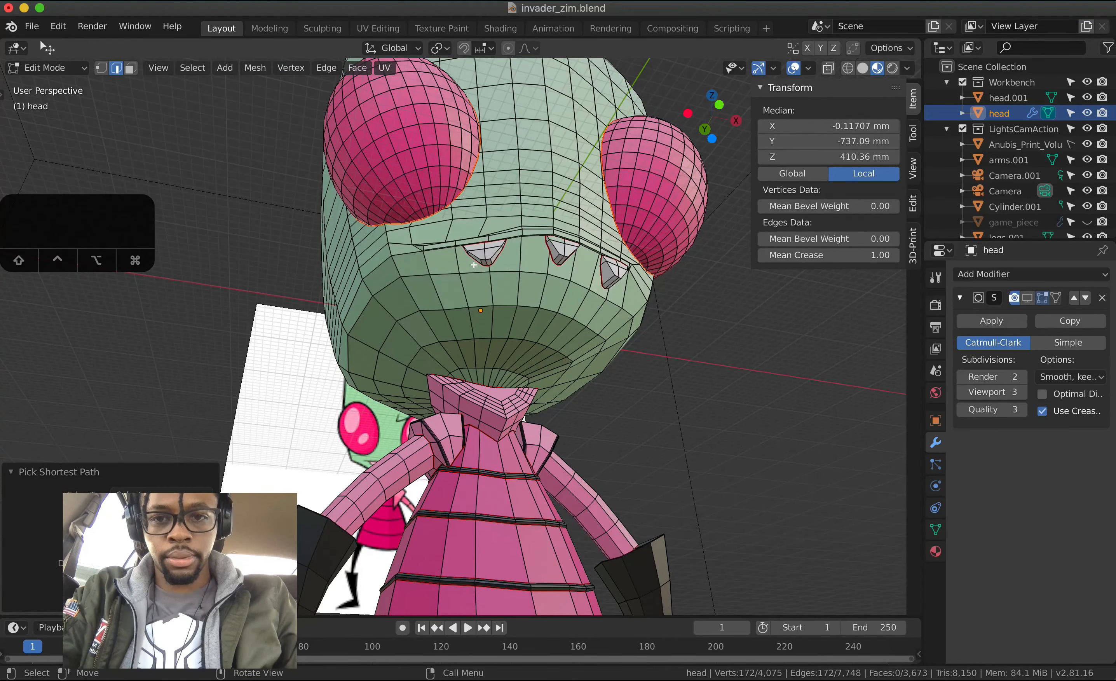
pyautogui.click(463, 249)
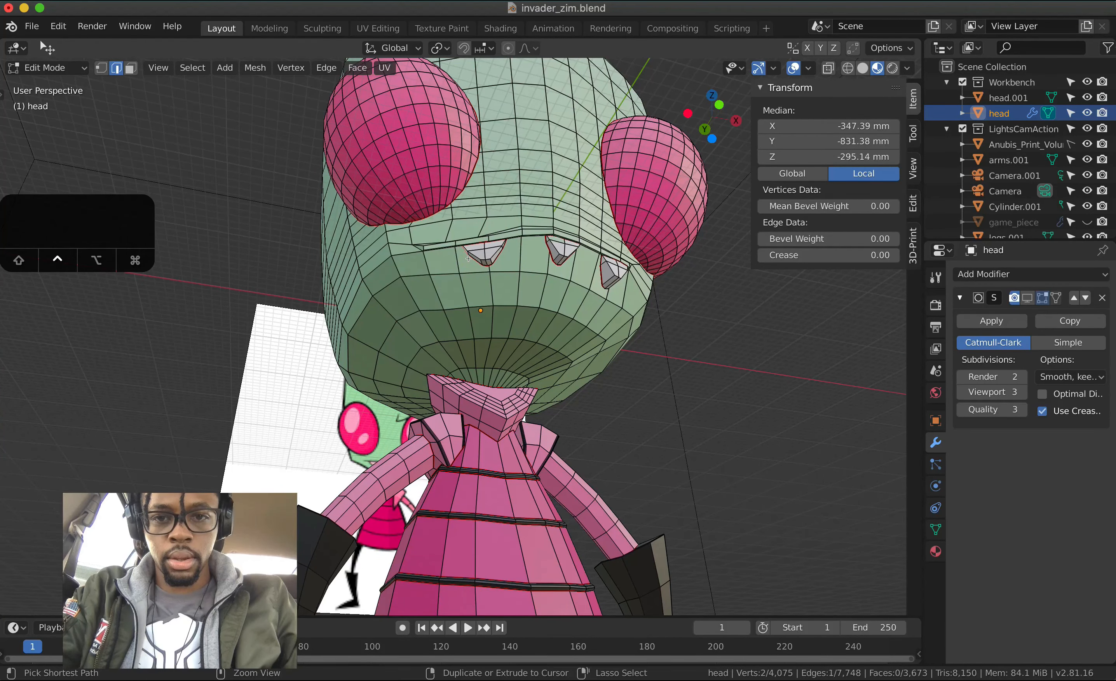
pyautogui.keyDown('ctrl'); pyautogui.click(473, 262); pyautogui.keyUp('ctrl')
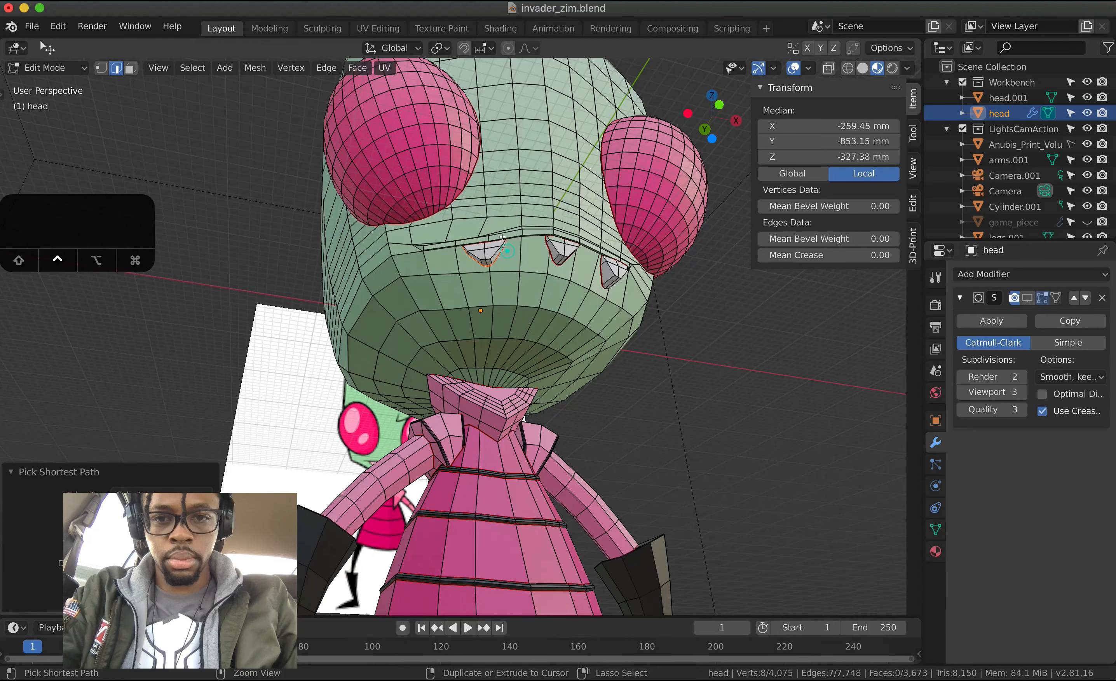
pyautogui.moveTo(469, 240); pyautogui.dragTo(498, 240, button='middle')
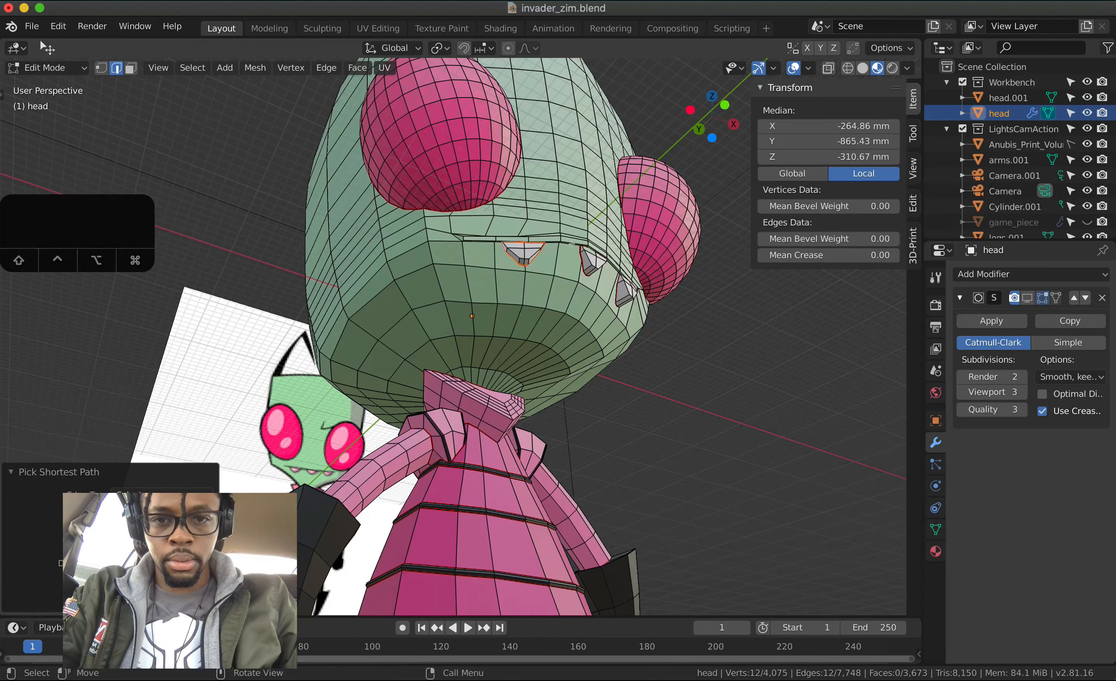
pyautogui.moveTo(557, 248); pyautogui.dragTo(576, 248, button='middle')
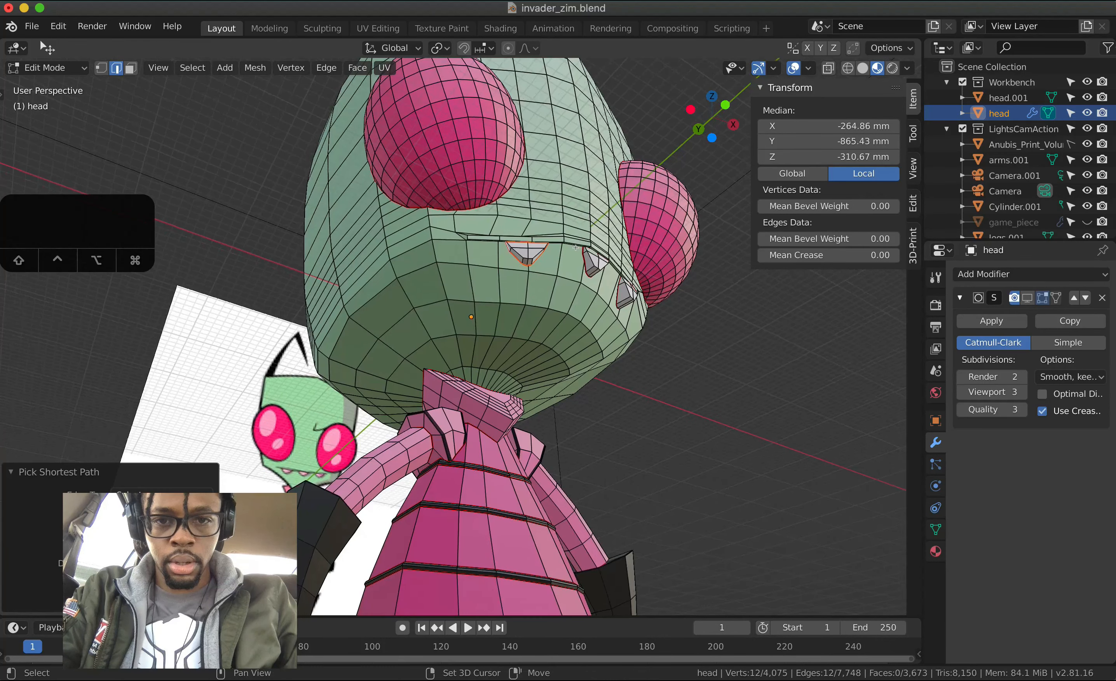
pyautogui.click(581, 263)
pyautogui.keyDown('ctrl'); pyautogui.click(588, 280); pyautogui.keyUp('ctrl')
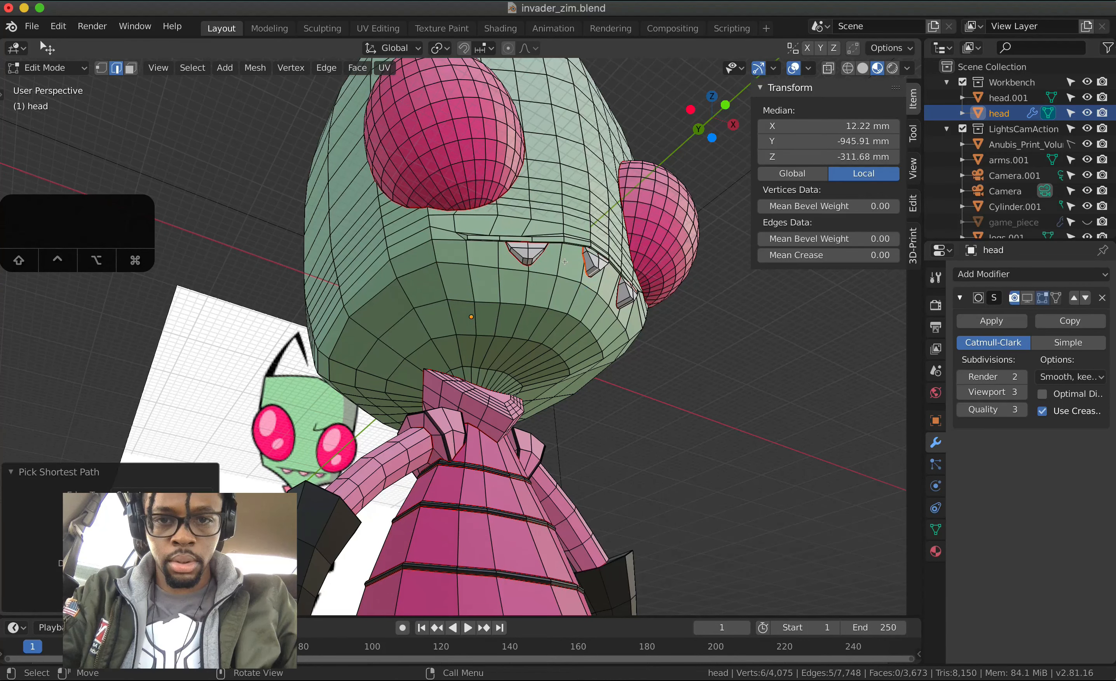
pyautogui.press('super+z')
pyautogui.press('super+z')
# - Add the edges all around the middle tooth, where it meets the head, to the selection
pyautogui.keyDown('shift'); pyautogui.click(579, 261); pyautogui.keyUp('shift')
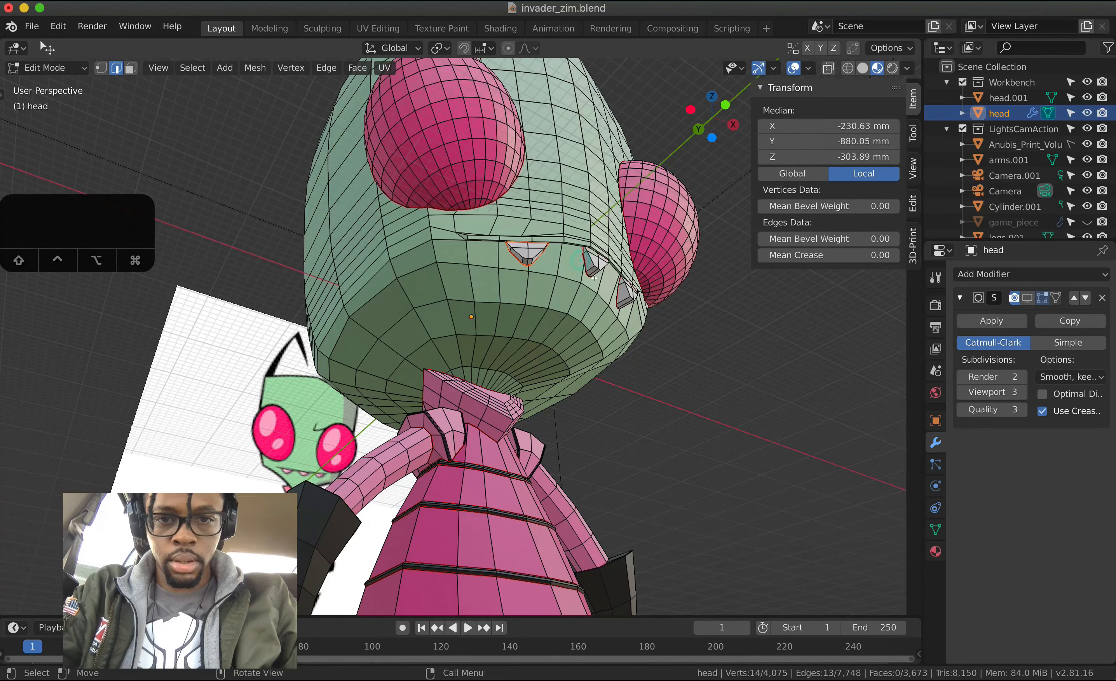
pyautogui.keyDown('ctrl'); pyautogui.click(589, 289); pyautogui.keyUp('ctrl')
pyautogui.moveTo(583, 276); pyautogui.dragTo(437, 262, button='middle')
pyautogui.hotkey('ctrl', 'z')
pyautogui.moveTo(437, 262); pyautogui.dragTo(425, 231, button='middle')
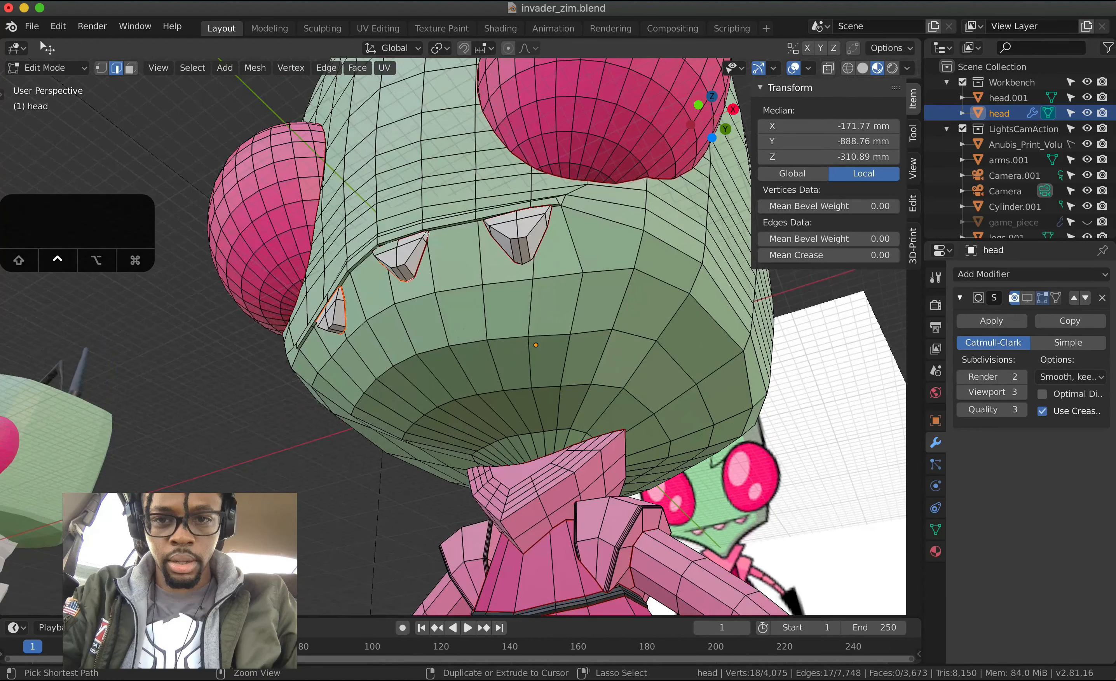
pyautogui.keyDown('ctrl'); pyautogui.click(420, 233); pyautogui.keyUp('ctrl')
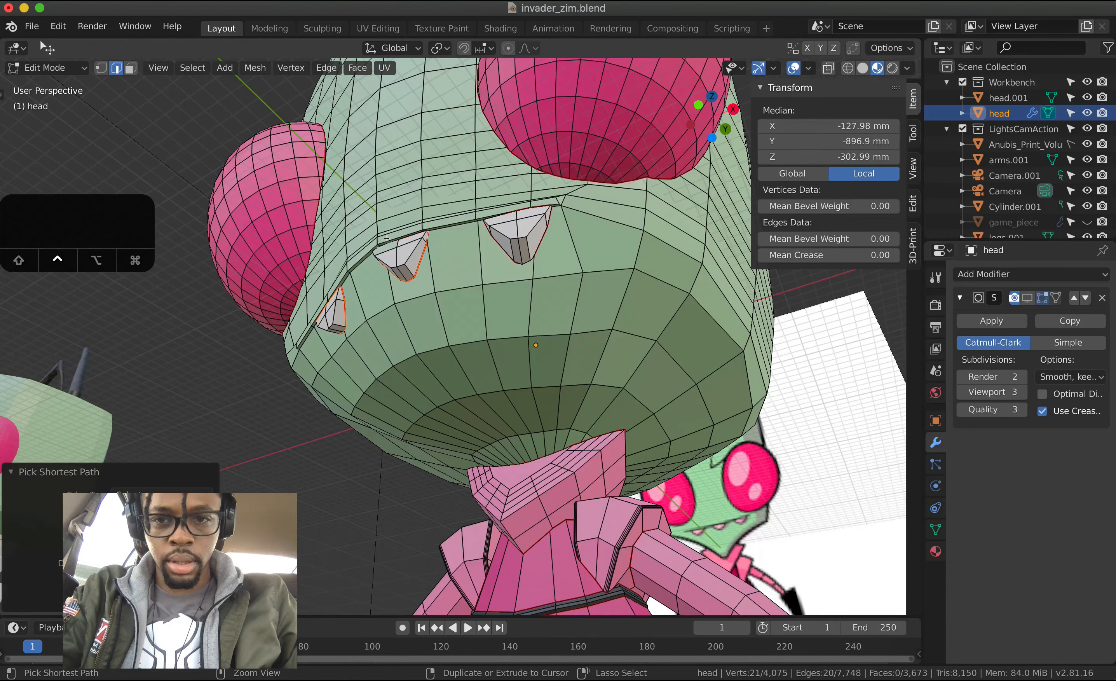
pyautogui.keyDown('ctrl'); pyautogui.click(386, 238); pyautogui.keyUp('ctrl')
pyautogui.moveTo(387, 238); pyautogui.dragTo(529, 240, button='middle')
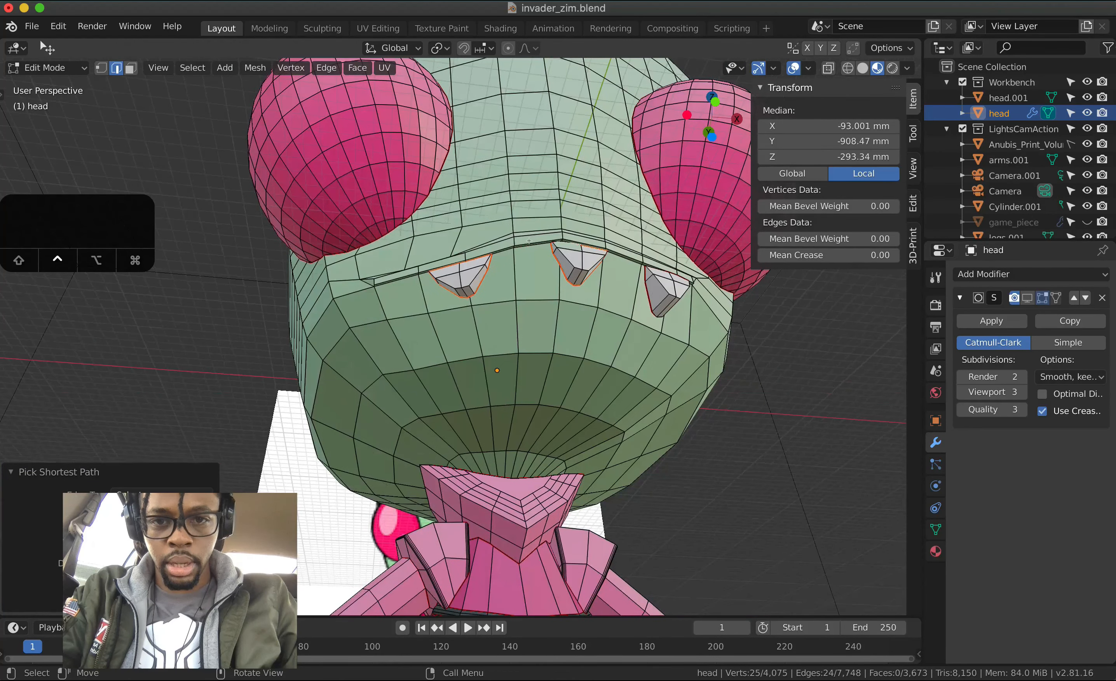
pyautogui.keyDown('ctrl'); pyautogui.click(547, 248); pyautogui.keyUp('ctrl')
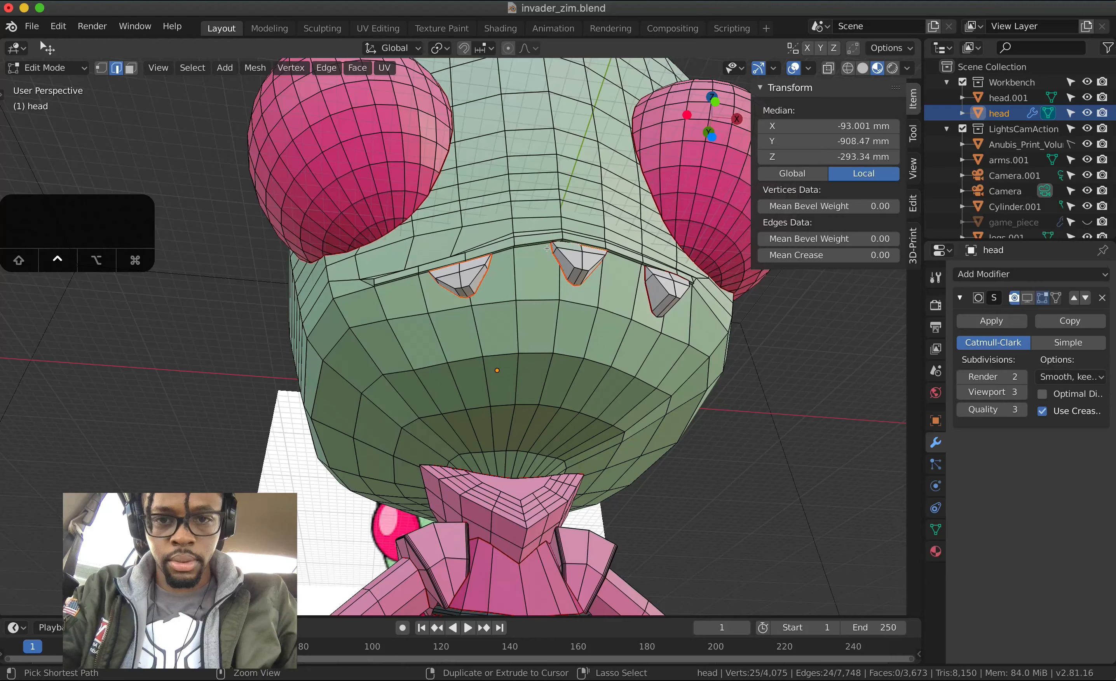
# - Add the edges all around the tooth on the figure's left side of the mouth to the selection
pyautogui.keyDown('ctrl'); pyautogui.click(640, 270); pyautogui.keyUp('ctrl')
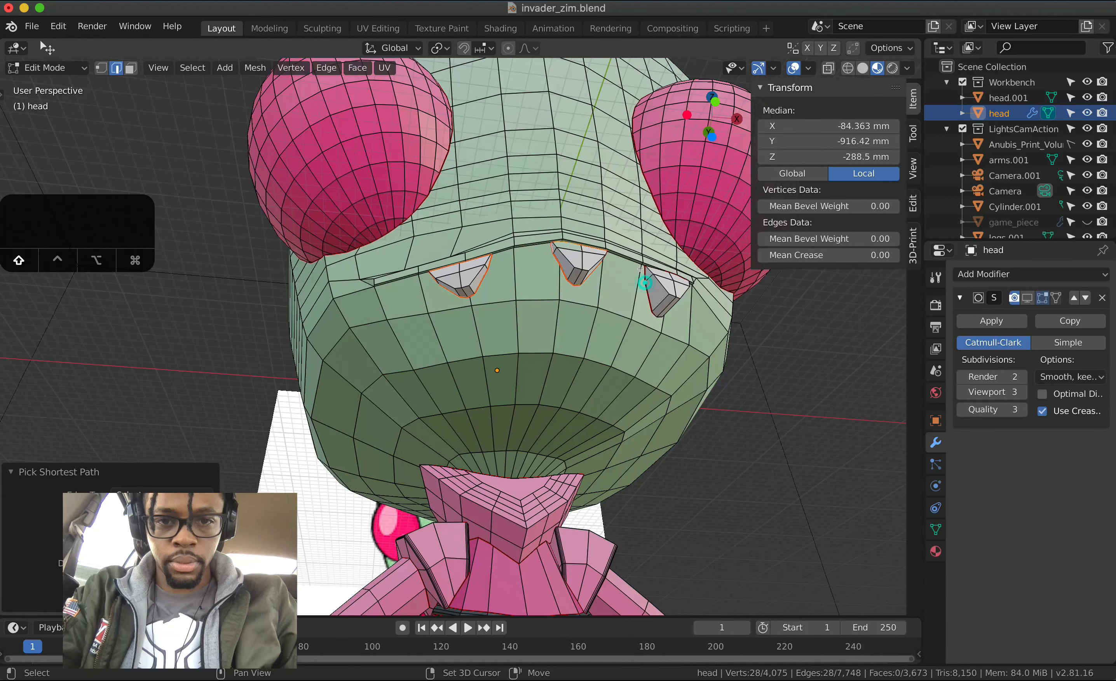
pyautogui.keyDown('shift'); pyautogui.click(645, 282); pyautogui.keyUp('shift')
pyautogui.keyDown('ctrl'); pyautogui.click(650, 304); pyautogui.keyUp('ctrl')
pyautogui.moveTo(651, 304); pyautogui.dragTo(591, 297, button='middle')
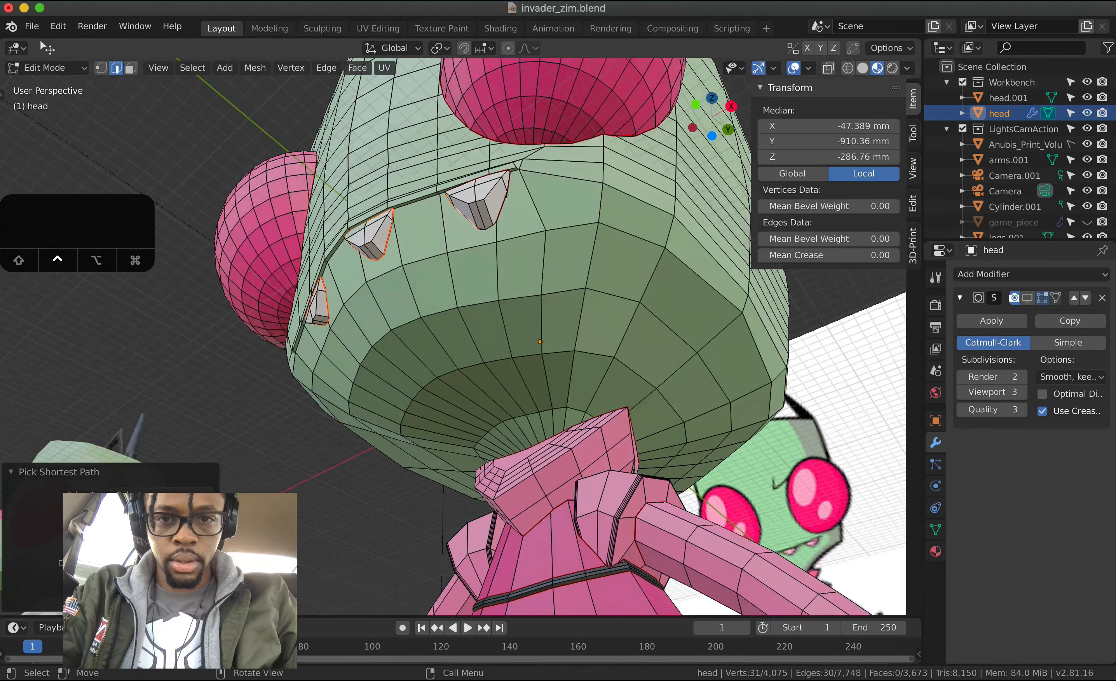
pyautogui.keyDown('ctrl'); pyautogui.click(507, 196); pyautogui.keyUp('ctrl')
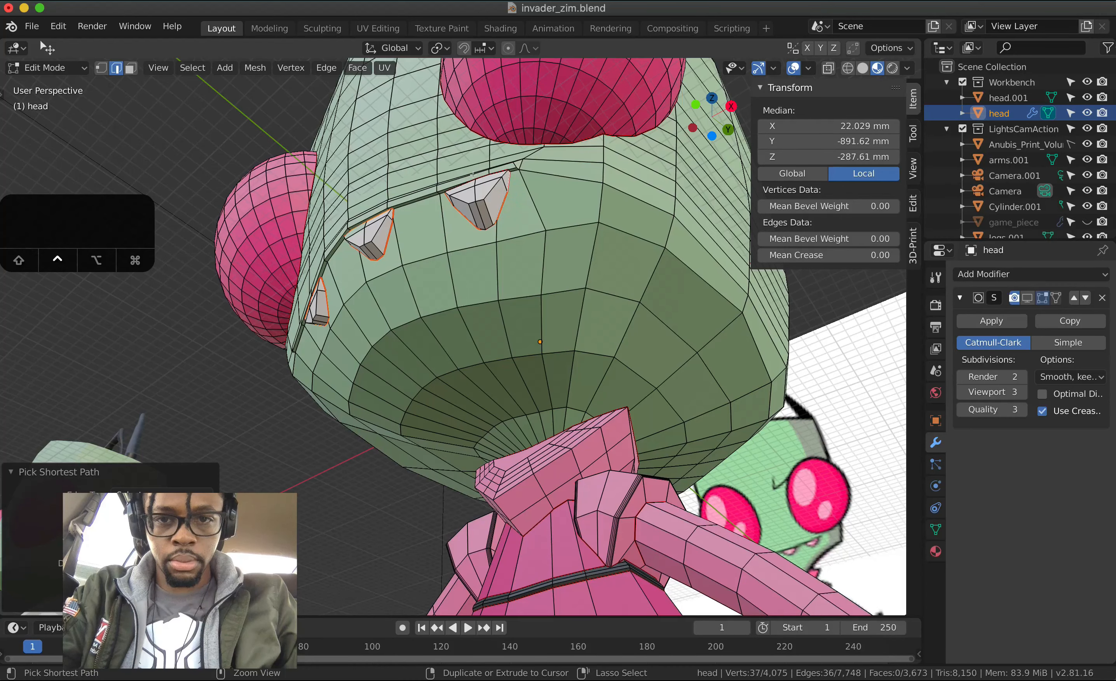
pyautogui.keyDown('ctrl'); pyautogui.click(459, 181); pyautogui.keyUp('ctrl')
pyautogui.moveTo(459, 181); pyautogui.dragTo(528, 195, button='middle')
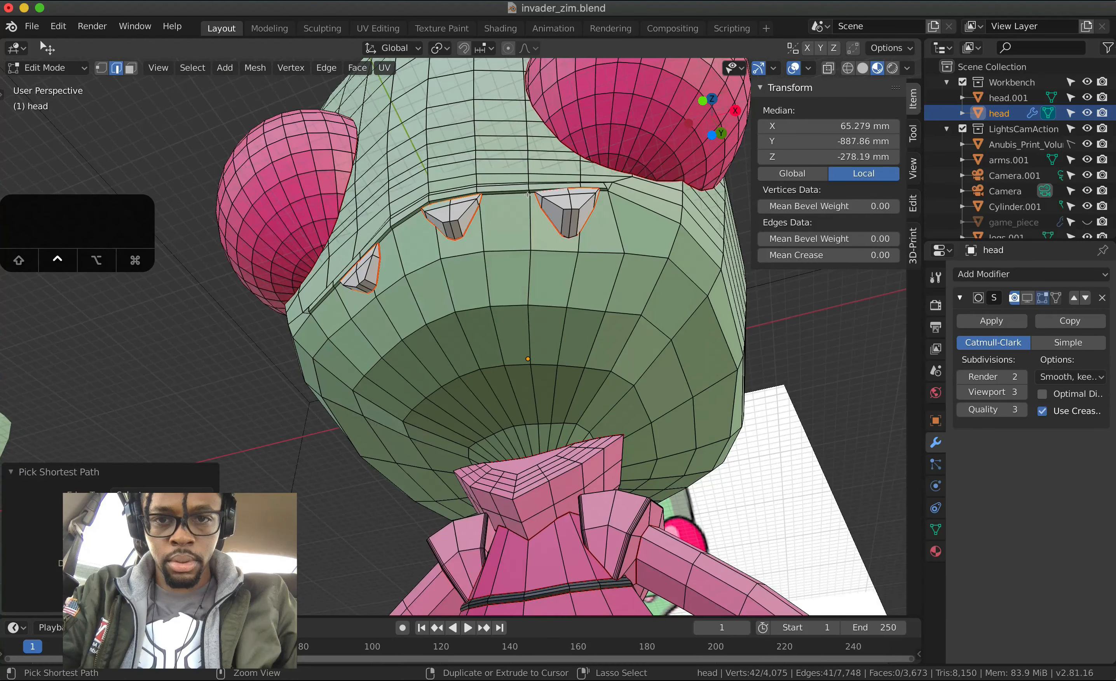
# - Set the mean crease of the three teeth's outline edges to 1 and mark them as seams
pyautogui.click(846, 255)
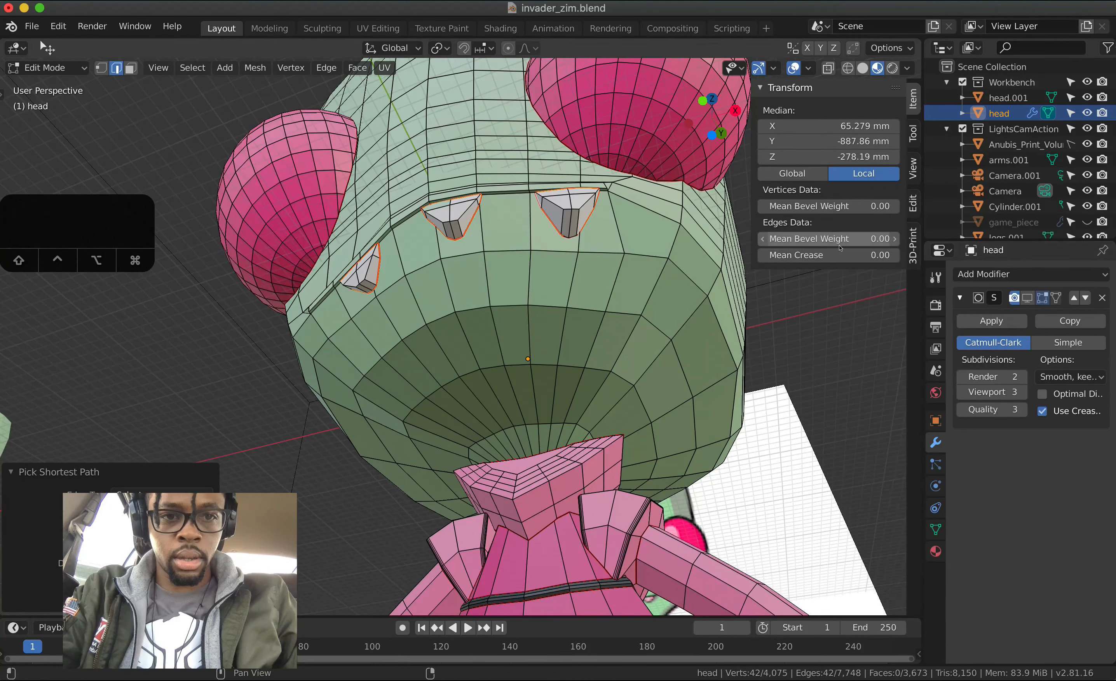
pyautogui.write('1')
pyautogui.press('Return')
pyautogui.moveTo(642, 229); pyautogui.dragTo(566, 192, button='middle')
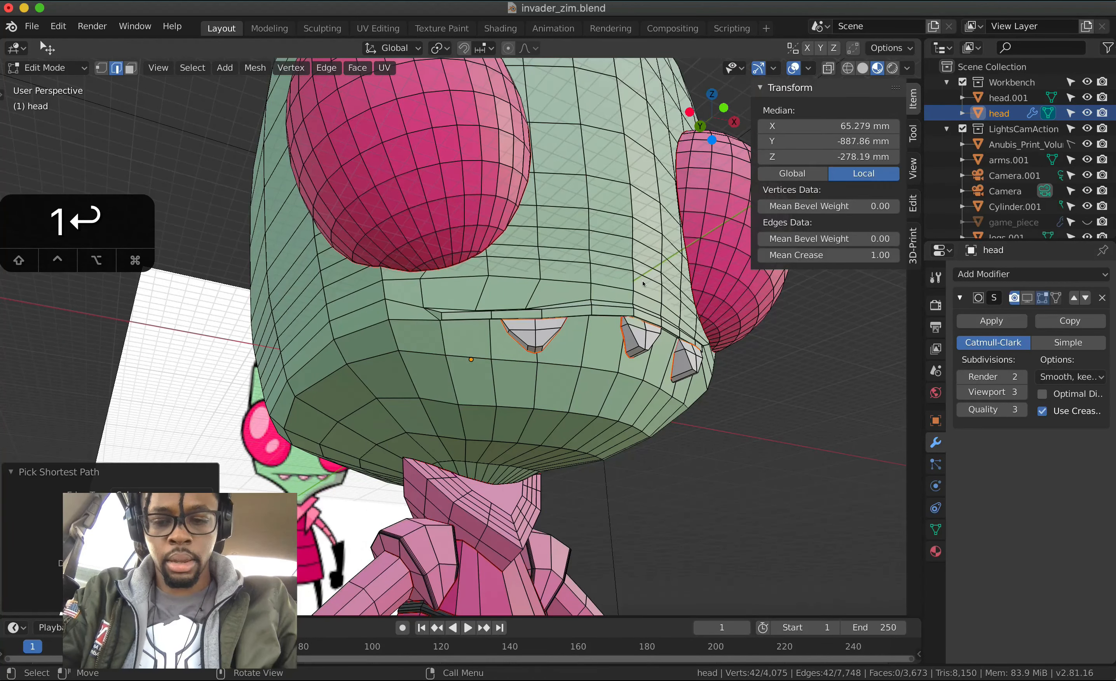
pyautogui.hotkey('ctrl', 'e')
pyautogui.click(639, 287)
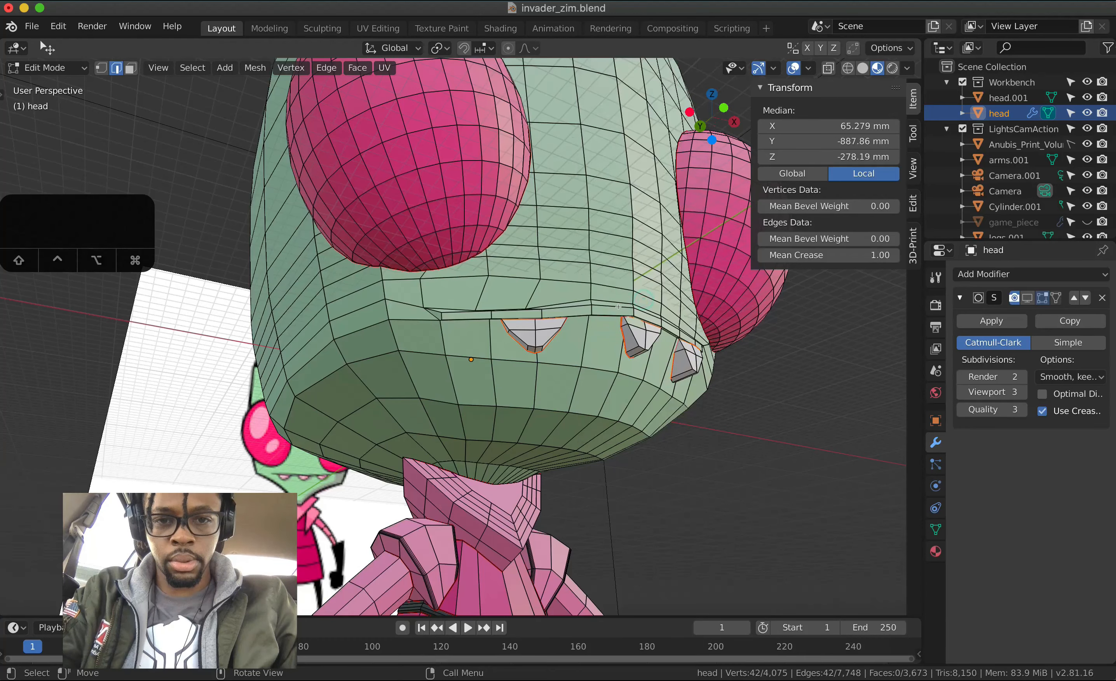
pyautogui.moveTo(639, 287); pyautogui.dragTo(568, 318, button='middle')
# - In face selection, pick the middle tooth's upper face, enlarge the material slot list and choose the White slot
pyautogui.click(131, 67)
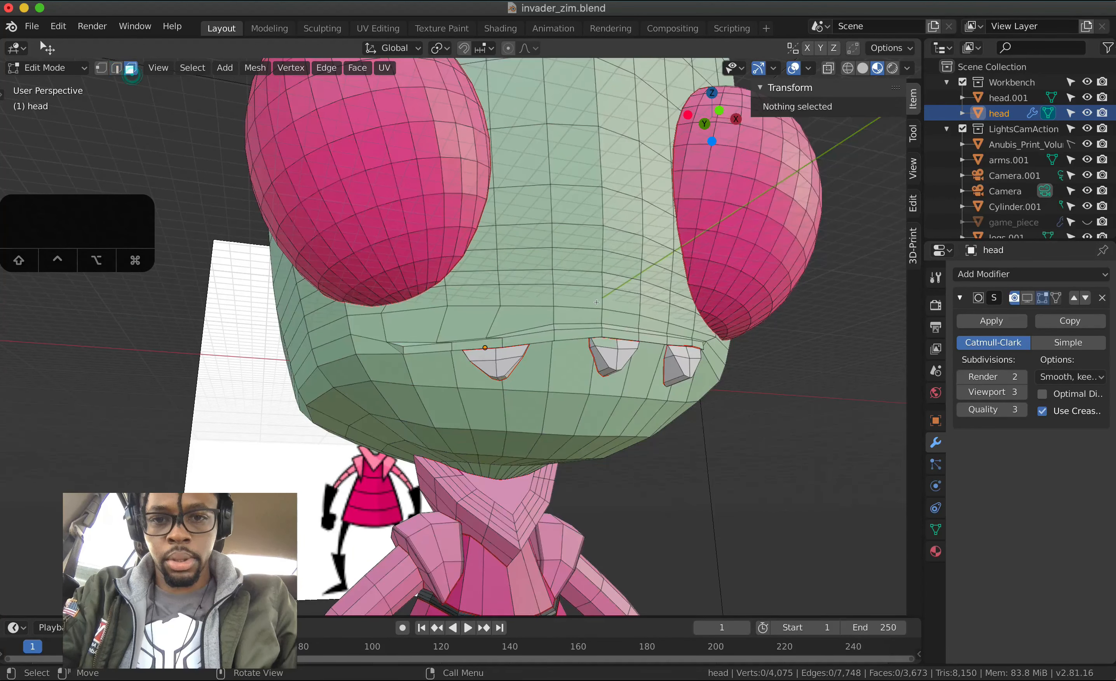
pyautogui.click(603, 338)
pyautogui.moveTo(603, 338); pyautogui.dragTo(623, 341, button='middle')
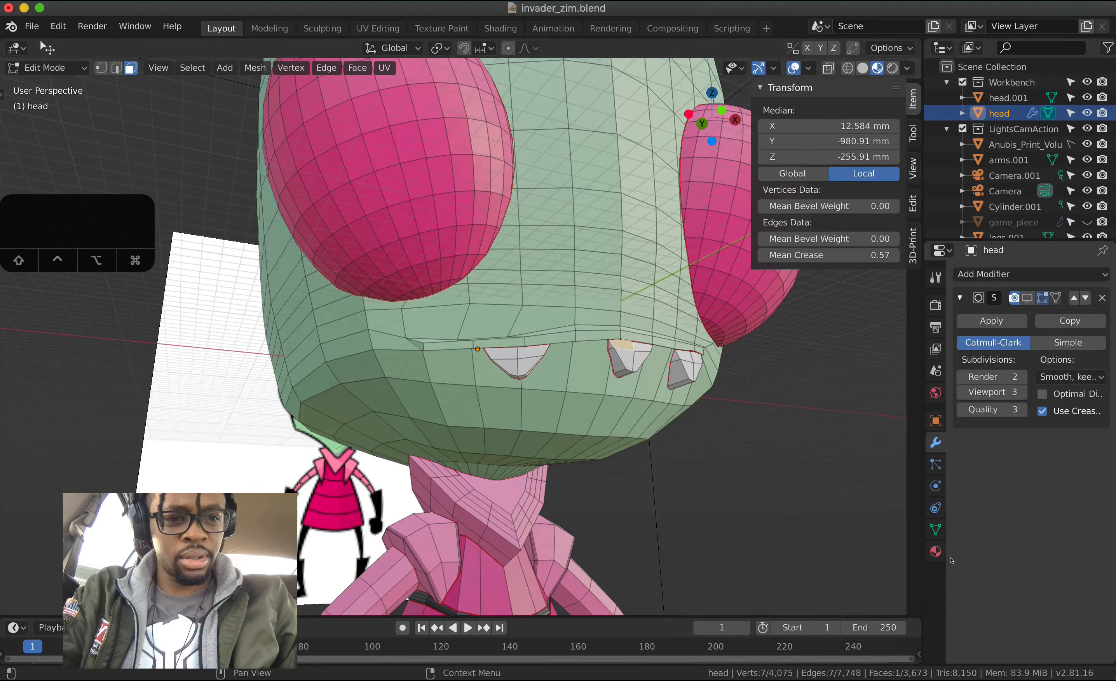
pyautogui.click(935, 551)
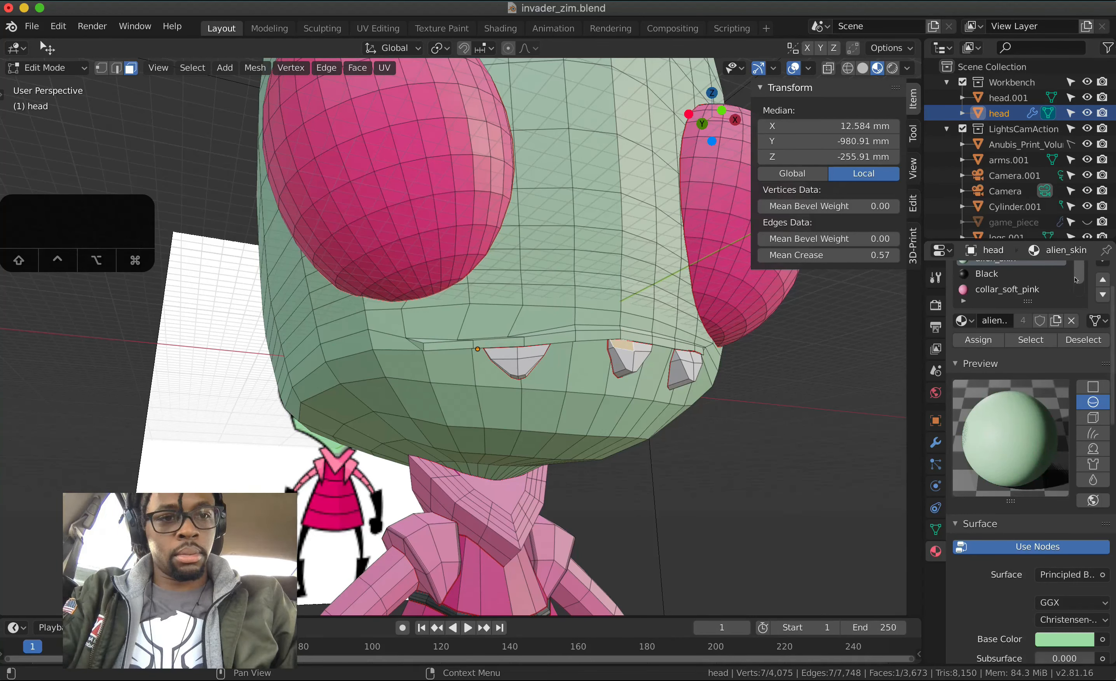
pyautogui.scroll(-1, 1052, 281)
pyautogui.scroll(1, 1051, 281)
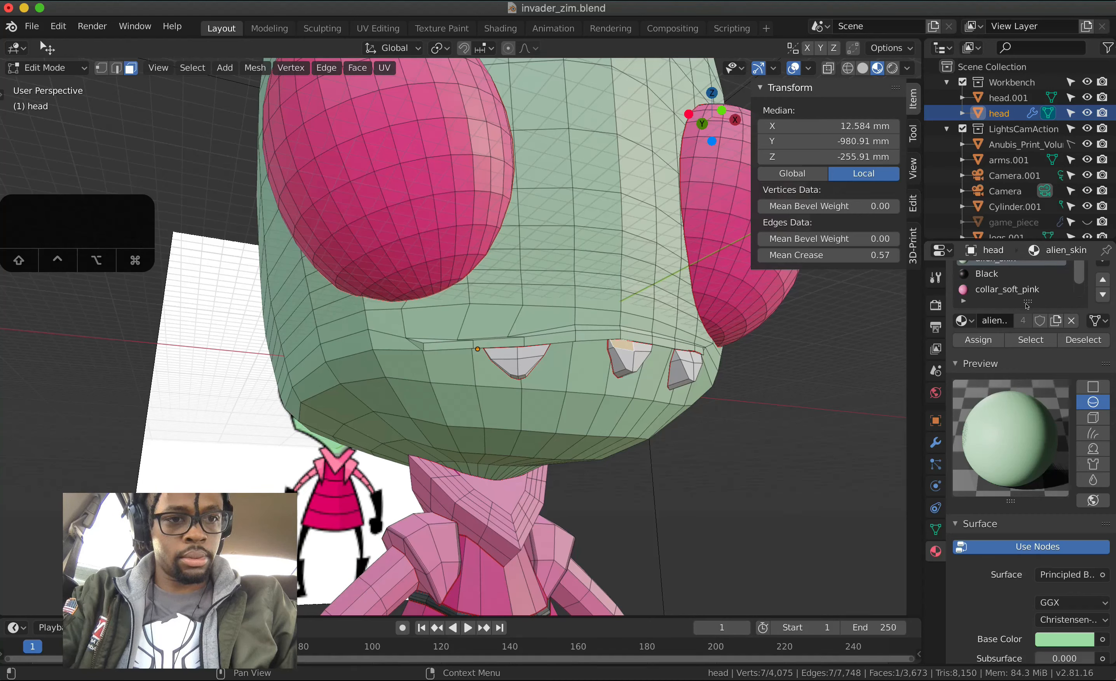
pyautogui.moveTo(1028, 312); pyautogui.dragTo(1027, 394)
pyautogui.click(991, 279)
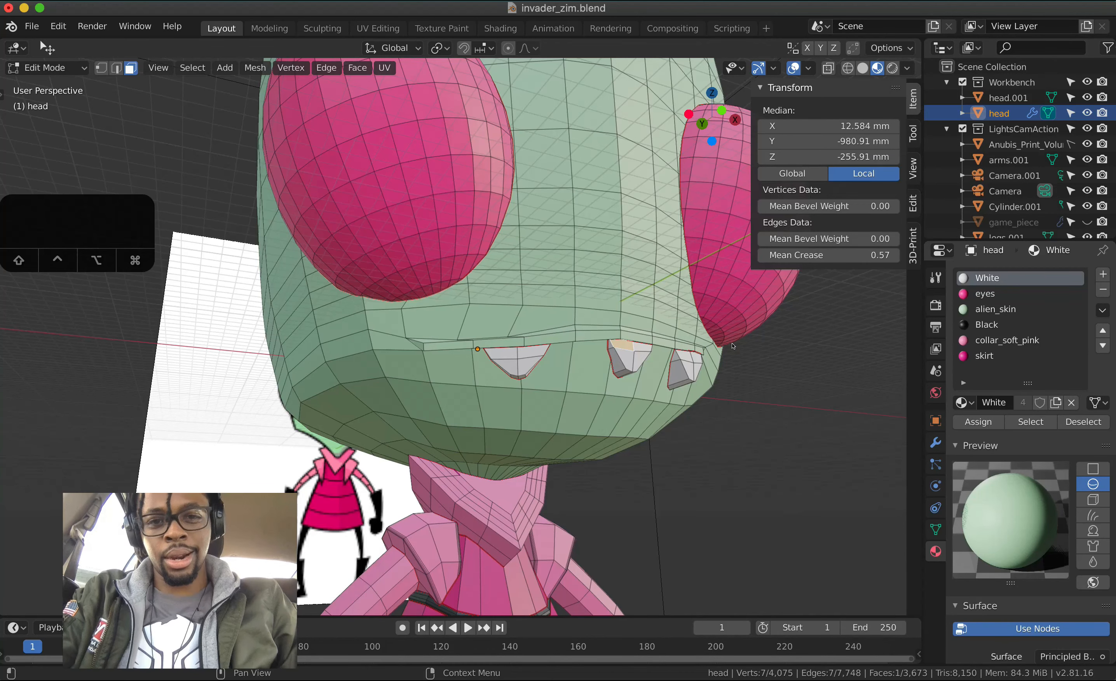
pyautogui.hotkey('alt', 'a')
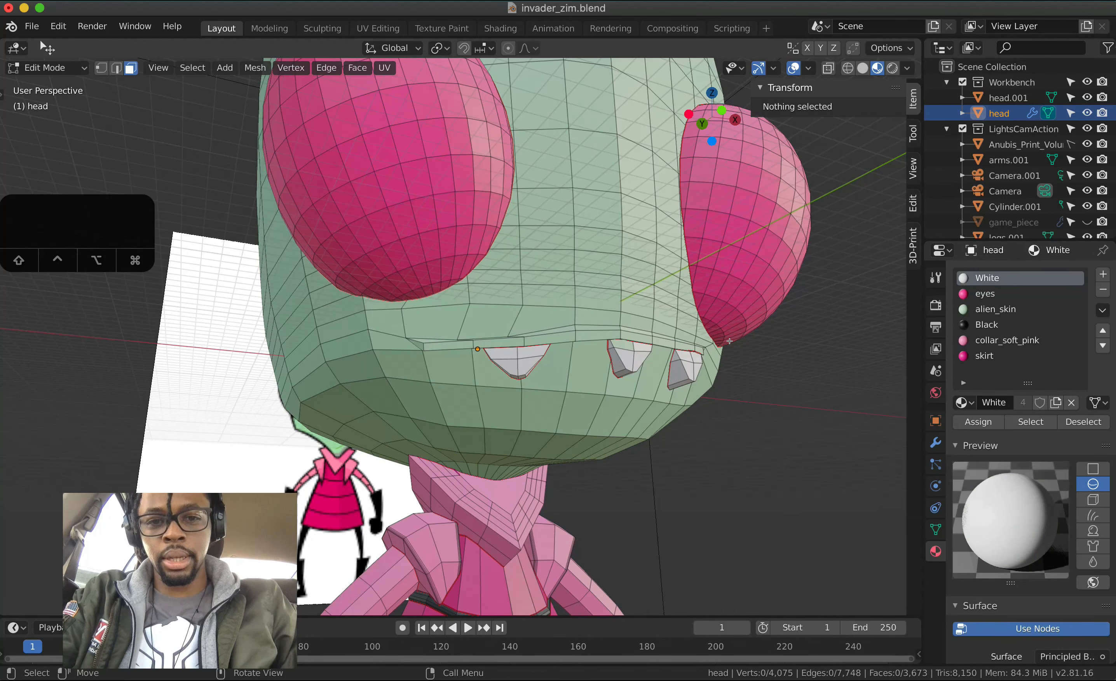
# - Assign the White material to the upper face of the middle tooth and clear the selection
pyautogui.moveTo(729, 341); pyautogui.dragTo(663, 386, button='middle')
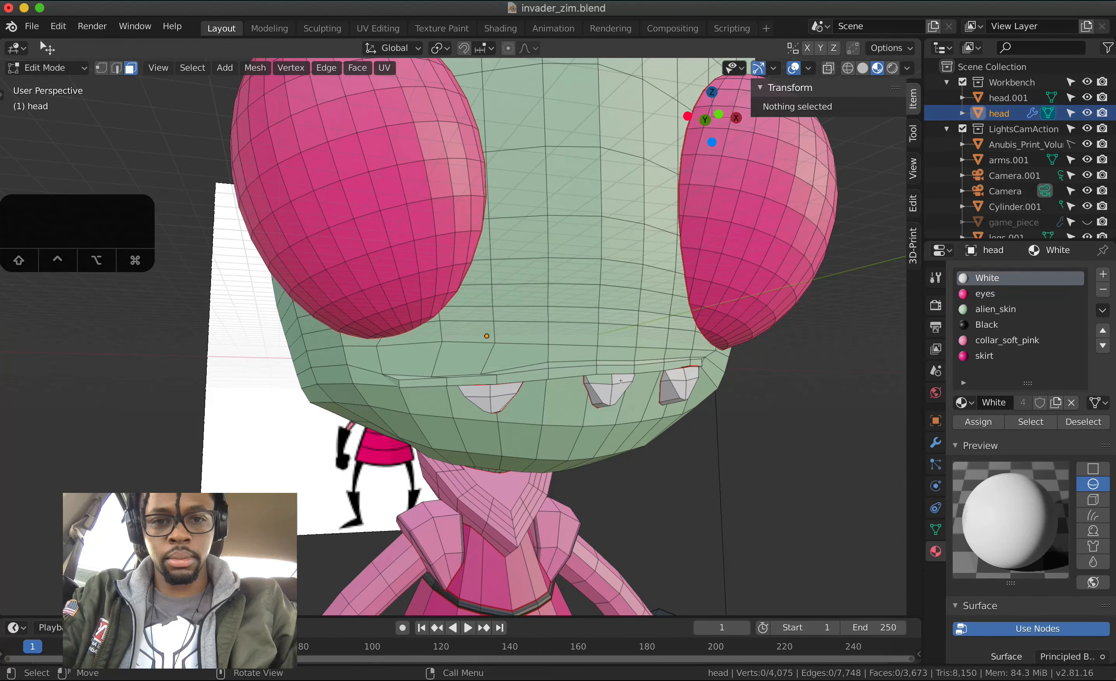
pyautogui.hscroll(10, 600, 375)
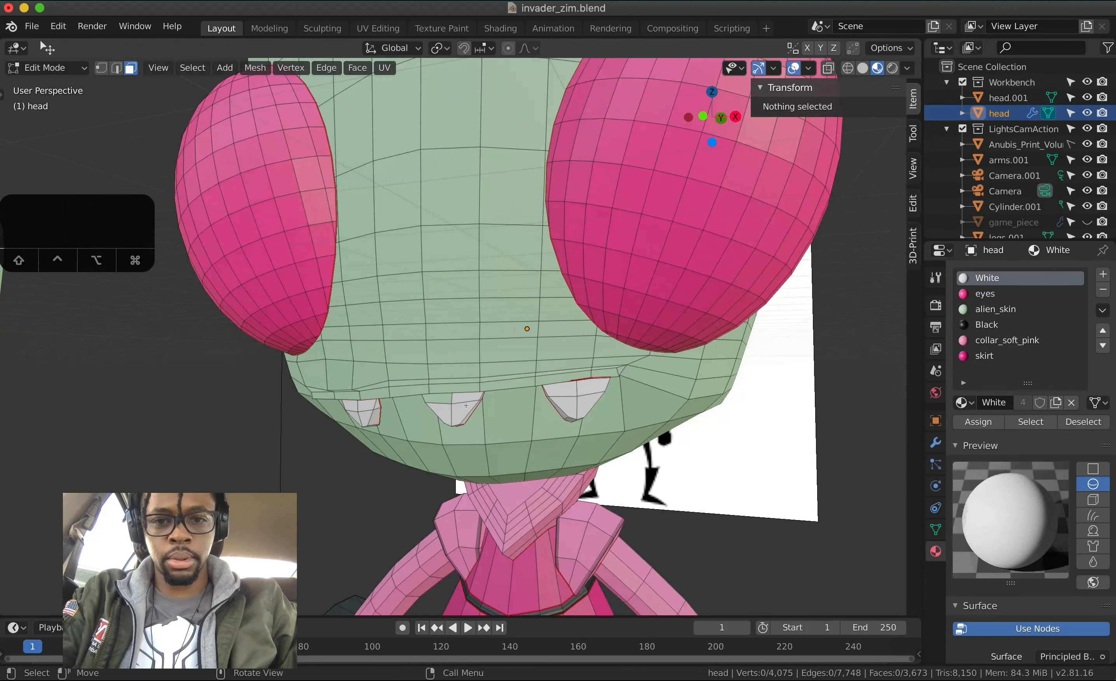
pyautogui.click(438, 394)
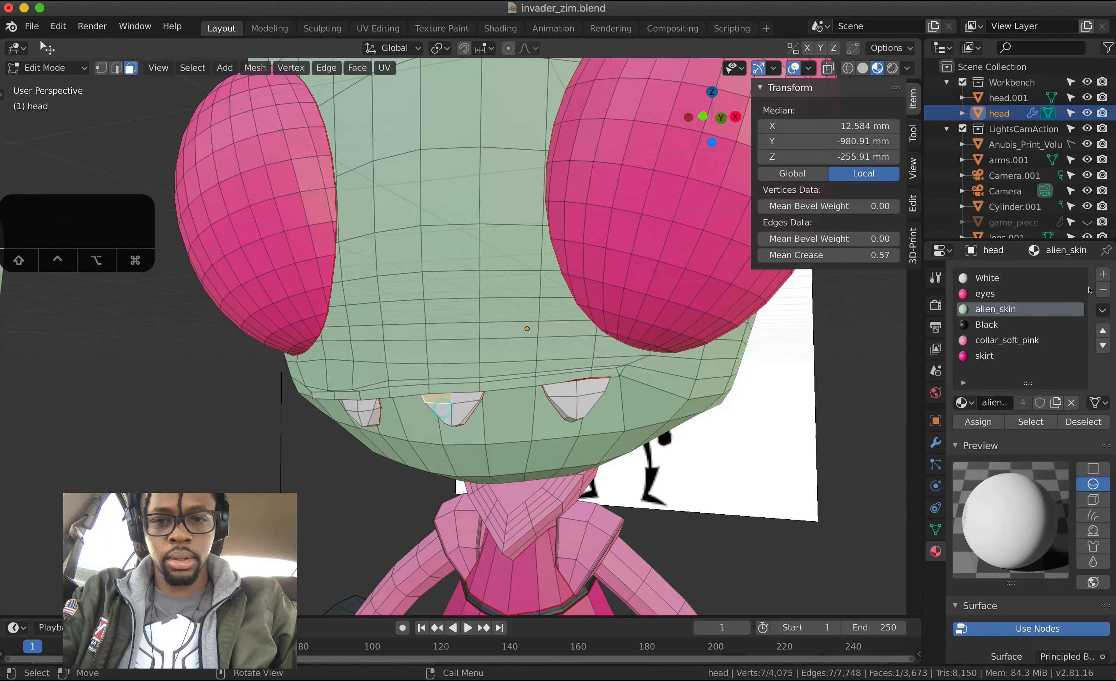
pyautogui.click(984, 280)
pyautogui.click(980, 422)
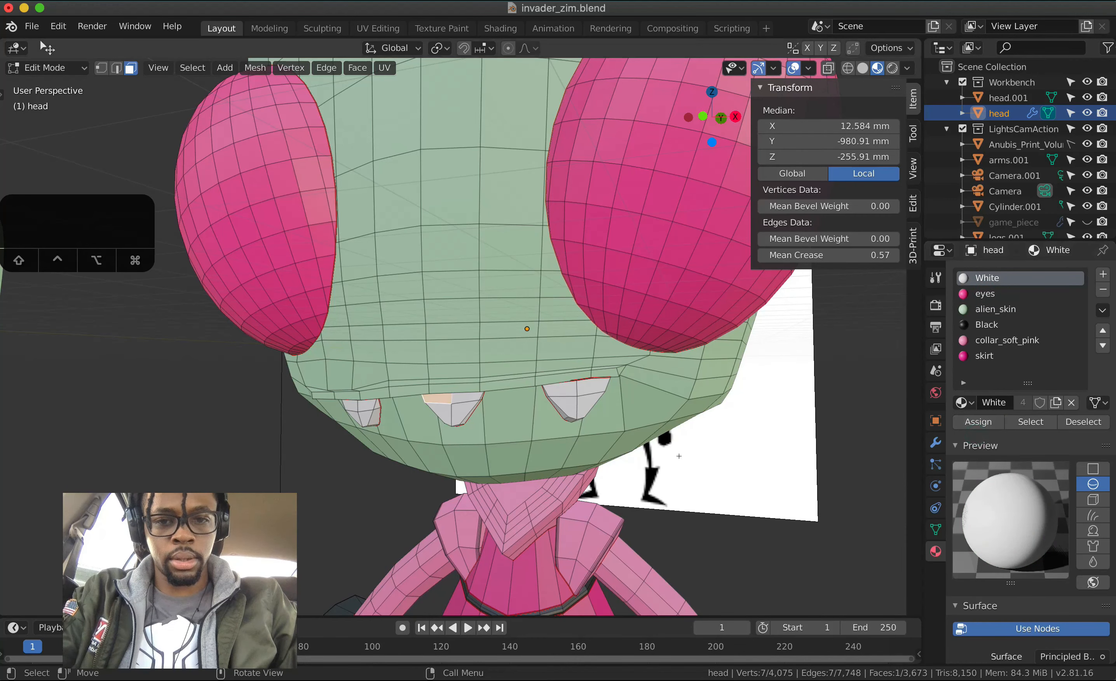
pyautogui.hscroll(-10, 511, 451)
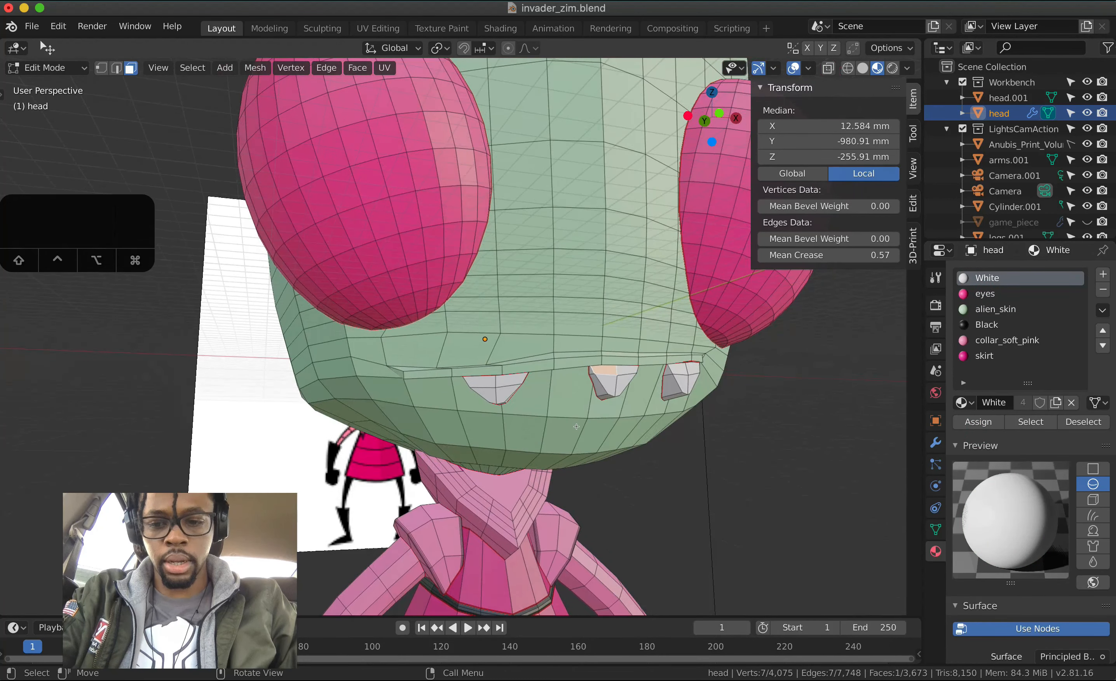
pyautogui.press('a')
pyautogui.hotkey('alt', 'a')
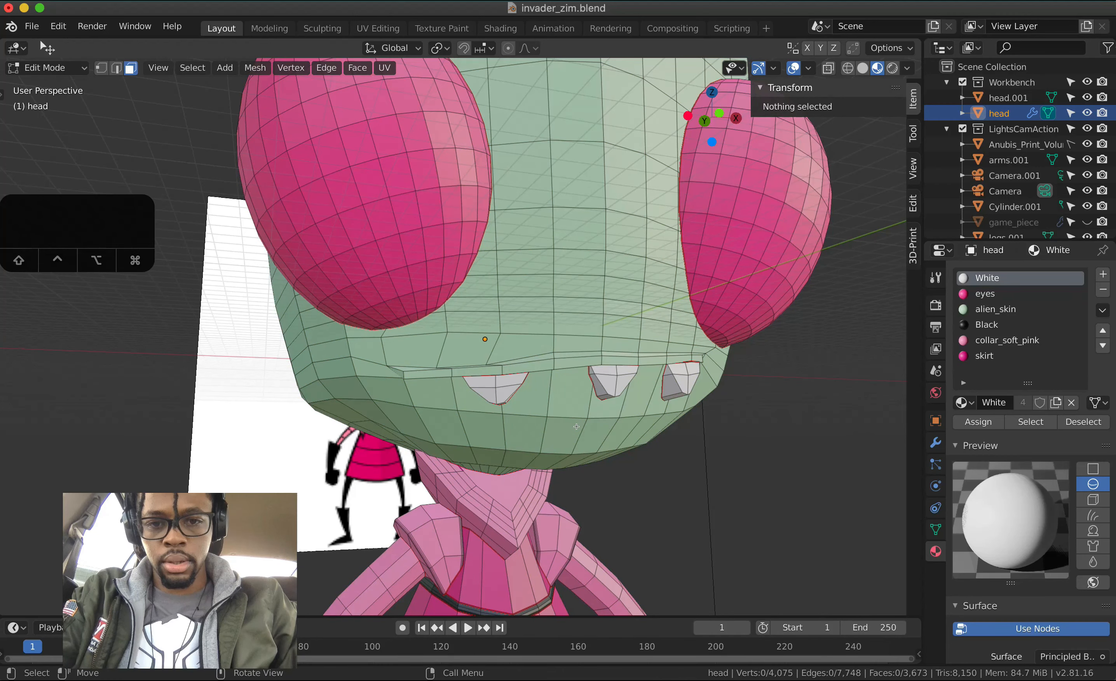
# - Check which geometry is connected to the base by selecting everything linked to its top face
pyautogui.hscroll(-10, 576, 426)
pyautogui.scroll(-15, 576, 426)
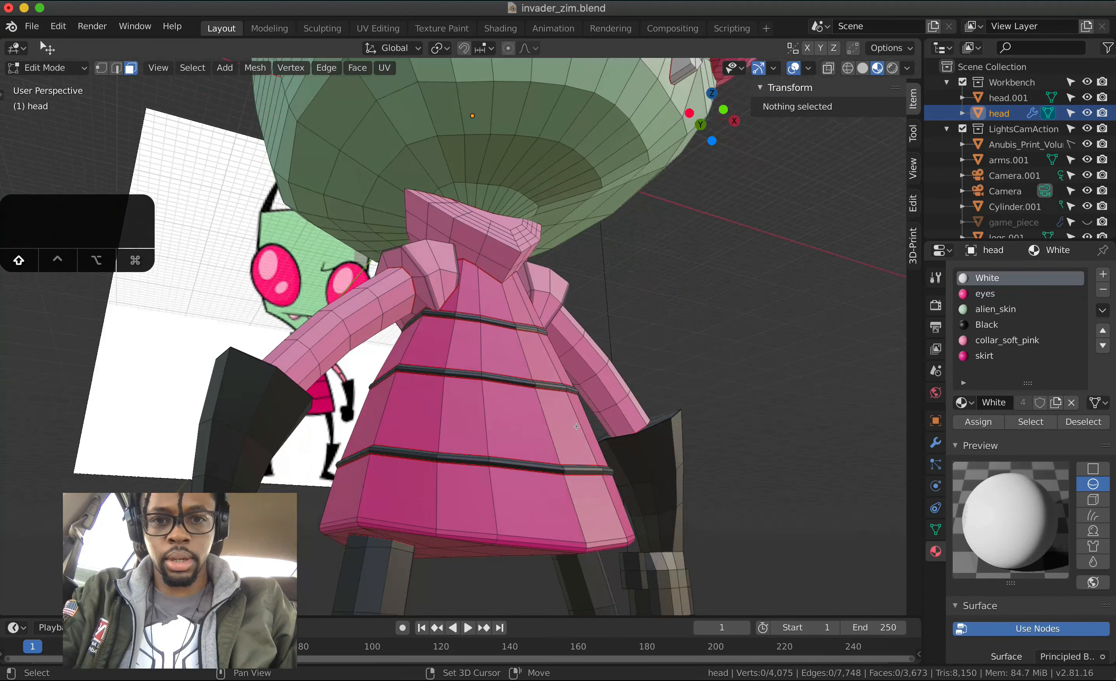
pyautogui.scroll(10, 576, 426)
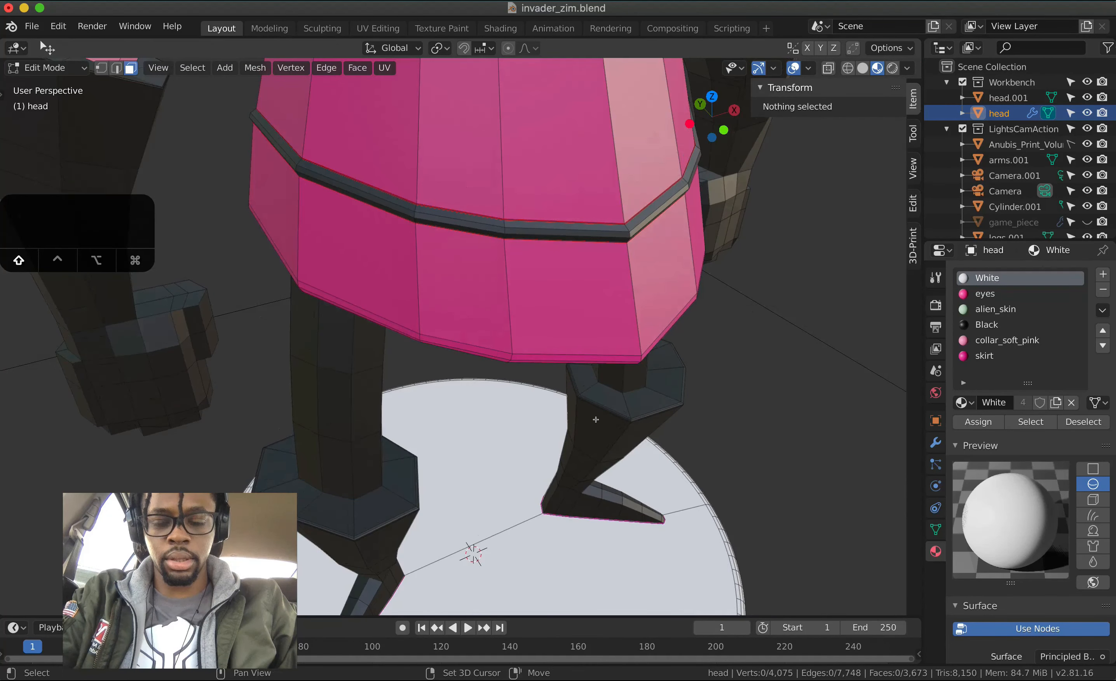
pyautogui.click(544, 491)
pyautogui.hotkey('ctrl', 'l')
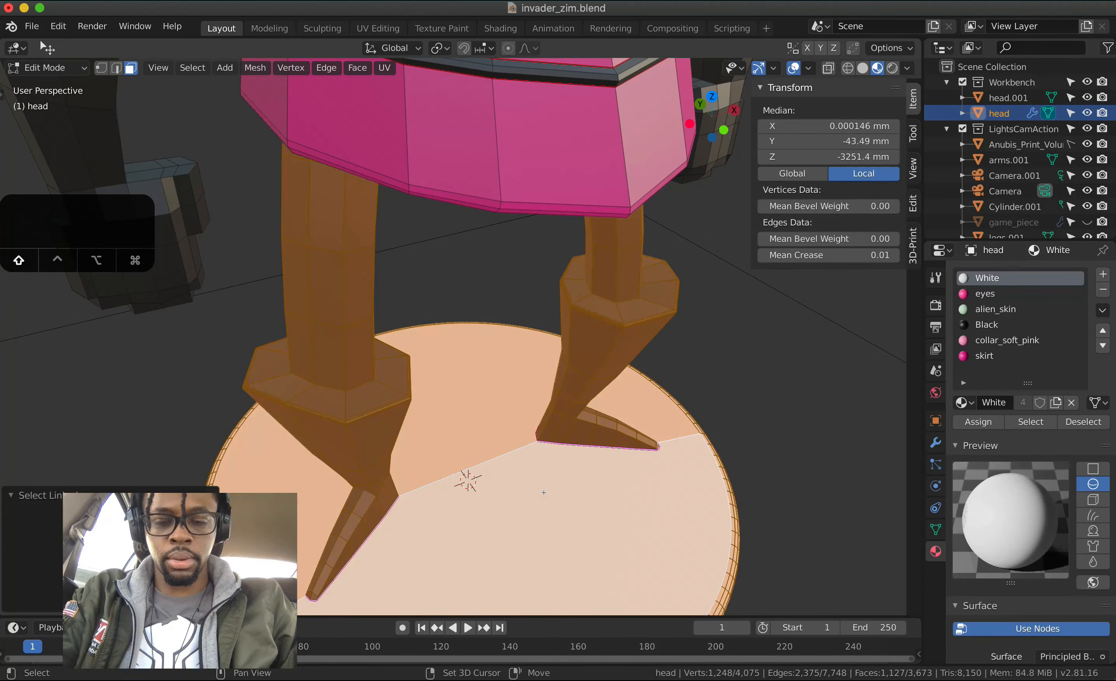
pyautogui.scroll(-5, 544, 492)
pyautogui.scroll(10, 544, 492)
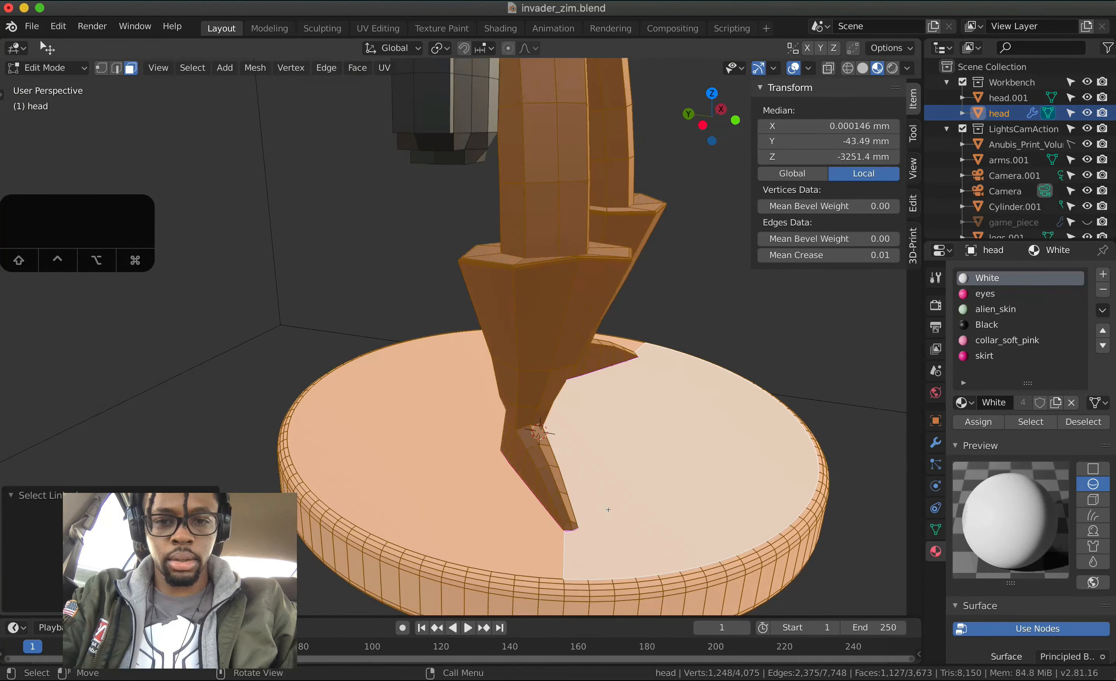
pyautogui.click(623, 504)
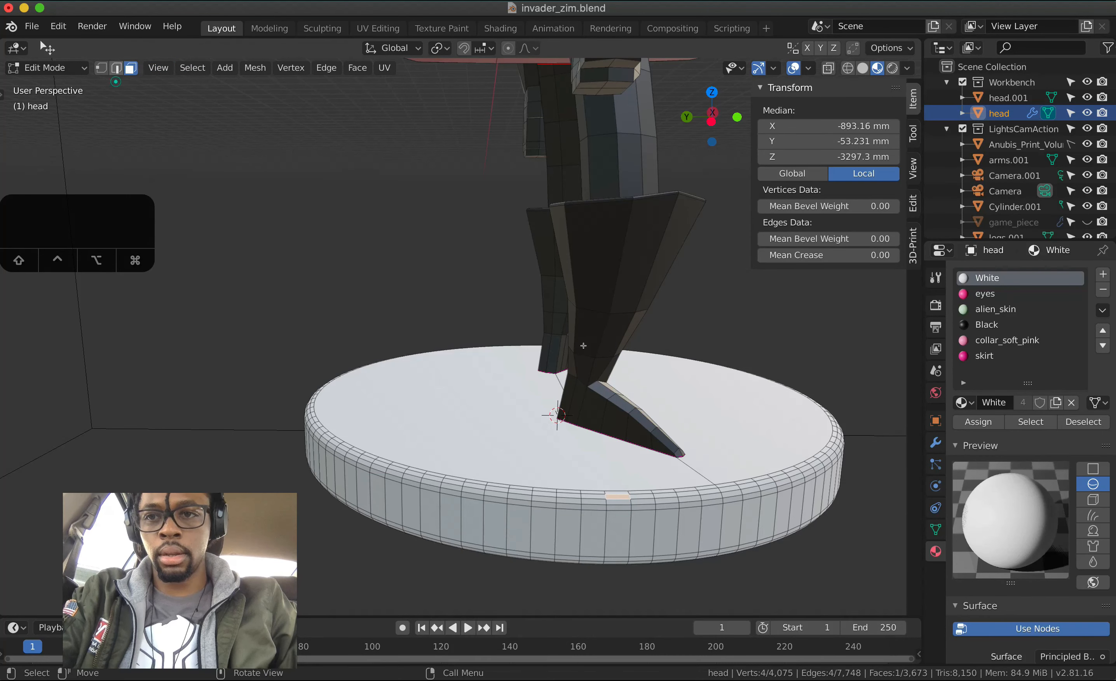
# - In edge selection, select the edges along one side of the figure's right boot where it meets the base
pyautogui.press('2')
pyautogui.click(655, 451)
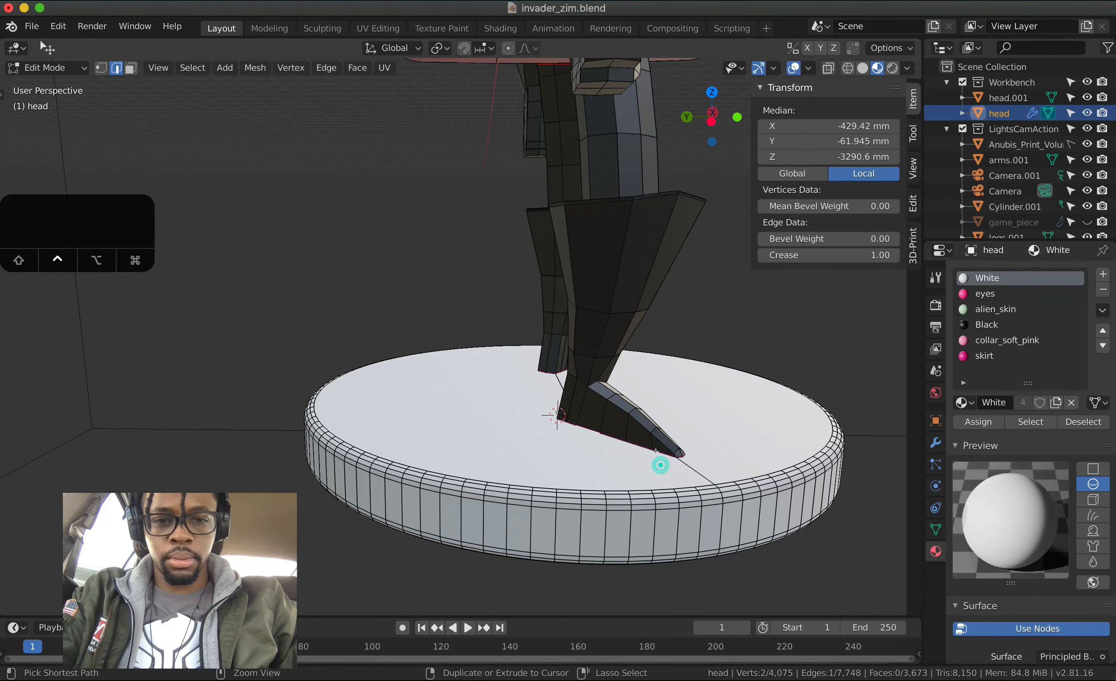
pyautogui.keyDown('ctrl'); pyautogui.click(655, 451); pyautogui.keyUp('ctrl')
pyautogui.moveTo(653, 448); pyautogui.dragTo(311, 435, button='middle')
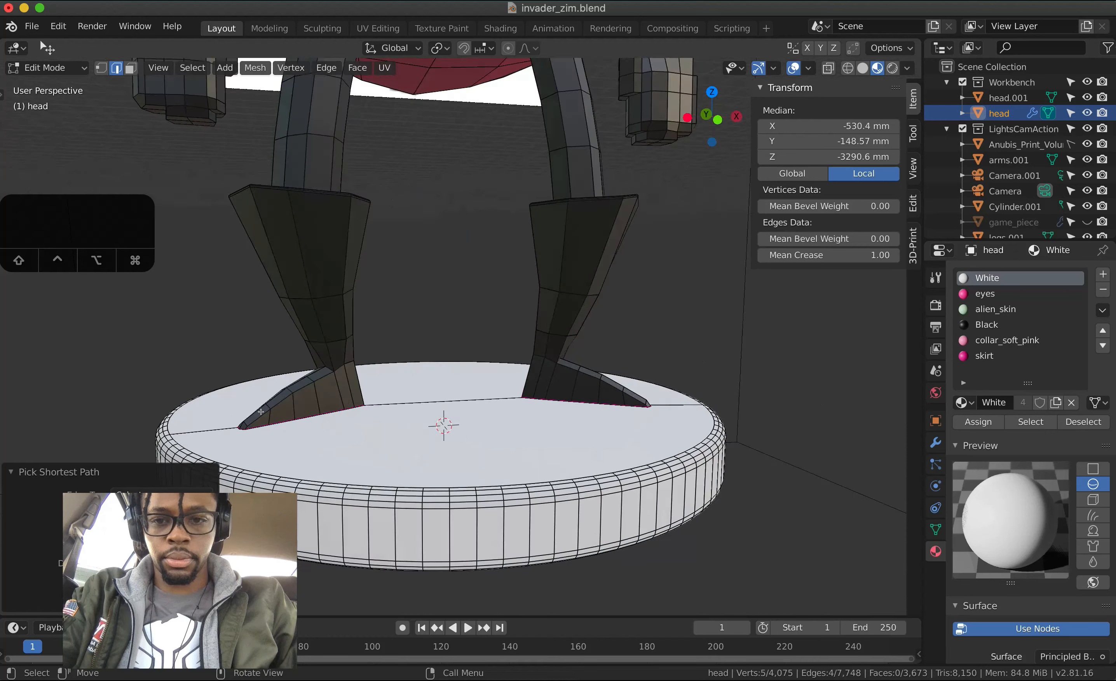
pyautogui.keyDown('ctrl'); pyautogui.click(354, 405); pyautogui.keyUp('ctrl')
# - Extend the edge selection around the soles of both boots where they meet the base
pyautogui.moveTo(354, 405); pyautogui.dragTo(504, 412, button='middle')
pyautogui.keyDown('ctrl'); pyautogui.click(643, 385); pyautogui.keyUp('ctrl')
pyautogui.hotkey('ctrl', 'z')
pyautogui.keyDown('ctrl'); pyautogui.click(630, 400); pyautogui.keyUp('ctrl')
pyautogui.keyDown('ctrl'); pyautogui.click(660, 401); pyautogui.keyUp('ctrl')
pyautogui.keyDown('ctrl'); pyautogui.click(392, 350); pyautogui.keyUp('ctrl')
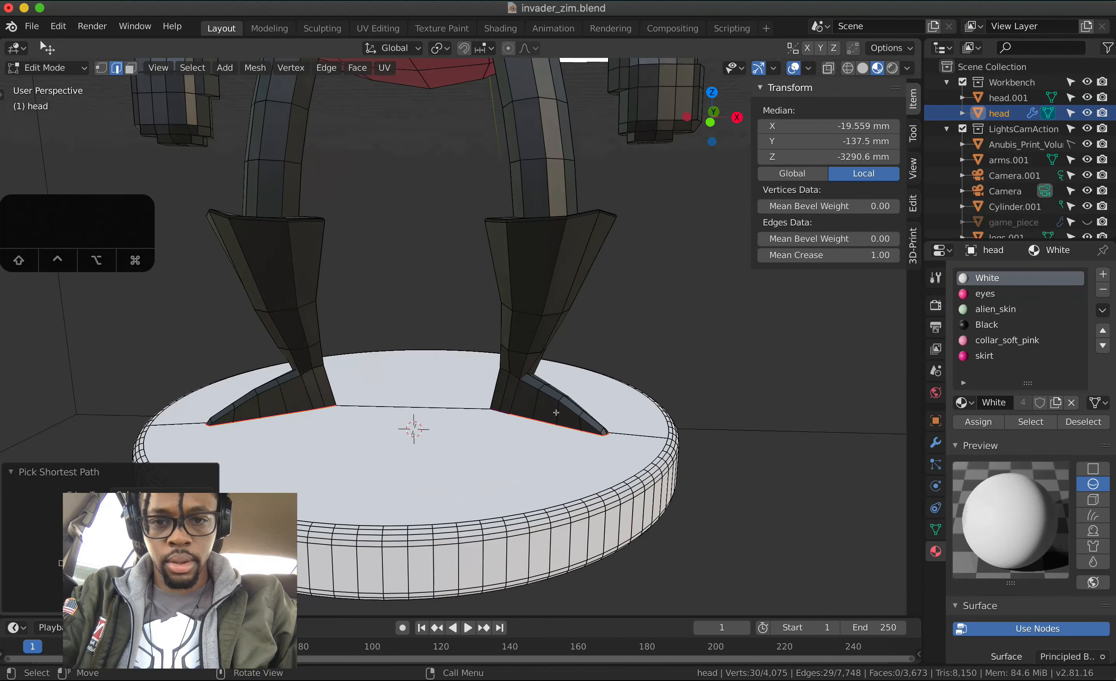
pyautogui.keyDown('ctrl'); pyautogui.click(527, 424); pyautogui.keyUp('ctrl')
# - Mark the selected edges around the soles of both boots as a seam and switch to face selection
pyautogui.scroll(-4, 527, 423)
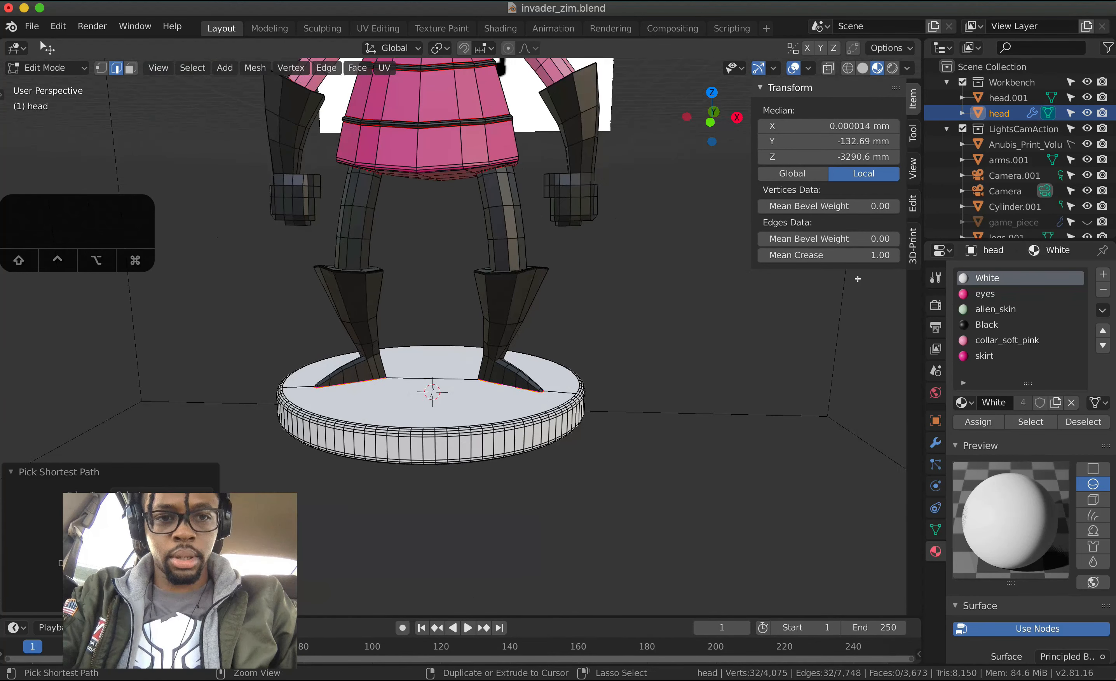
pyautogui.click(866, 255)
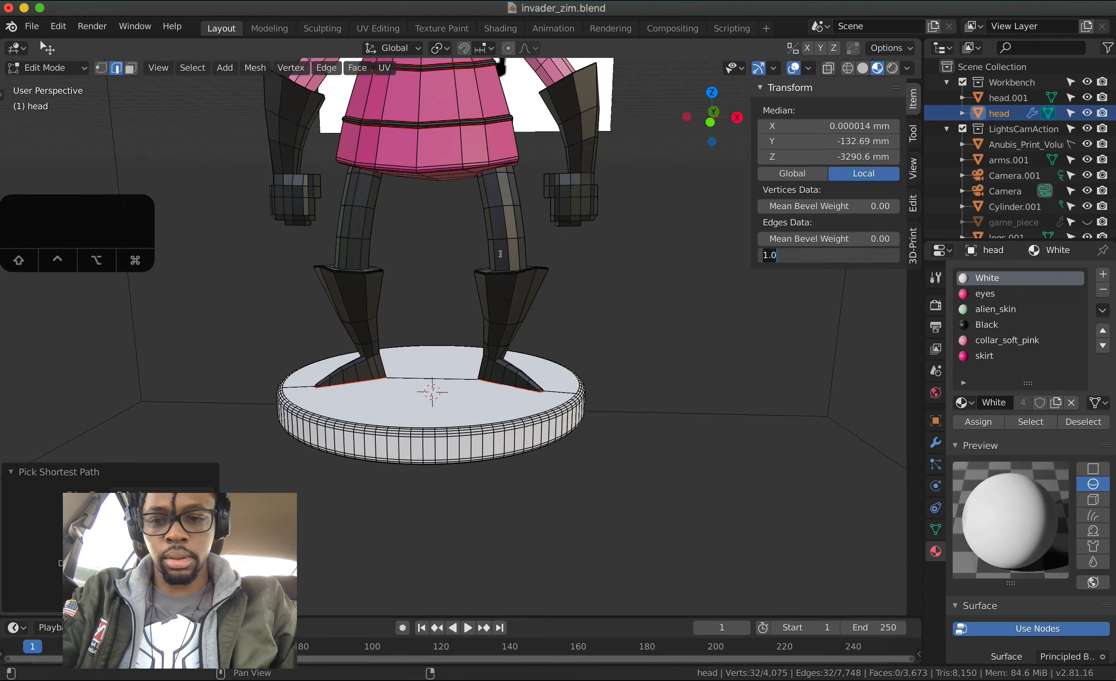
pyautogui.press('Escape')
pyautogui.hotkey('ctrl', 'e')
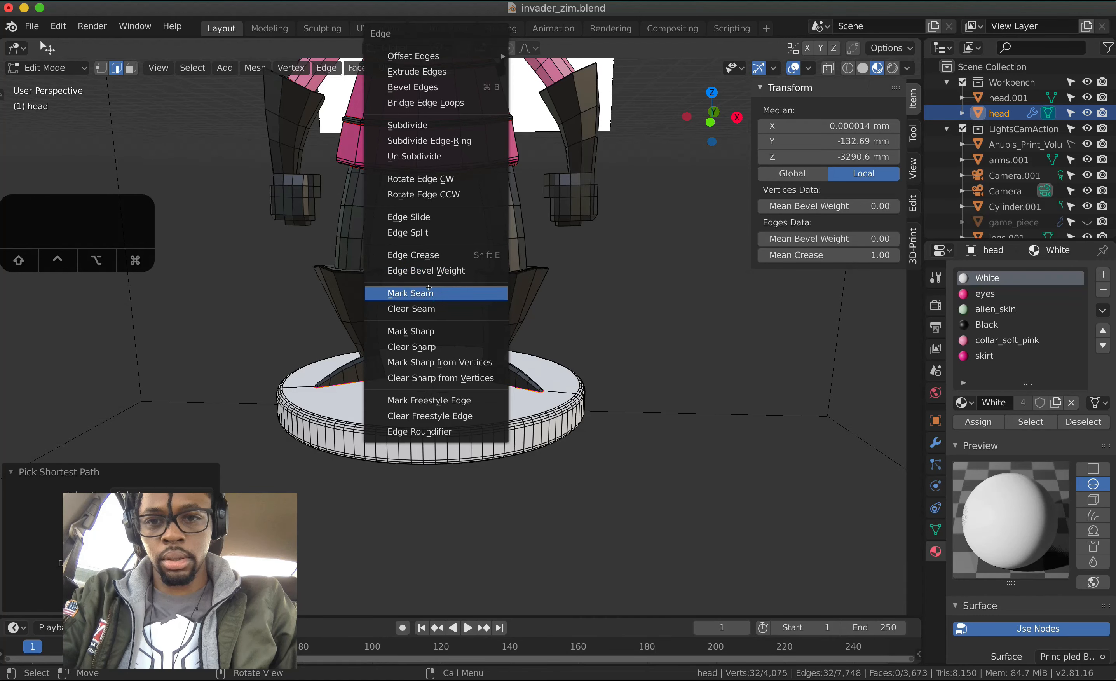
pyautogui.click(433, 292)
pyautogui.scroll(-2, 284, 183)
pyautogui.click(131, 69)
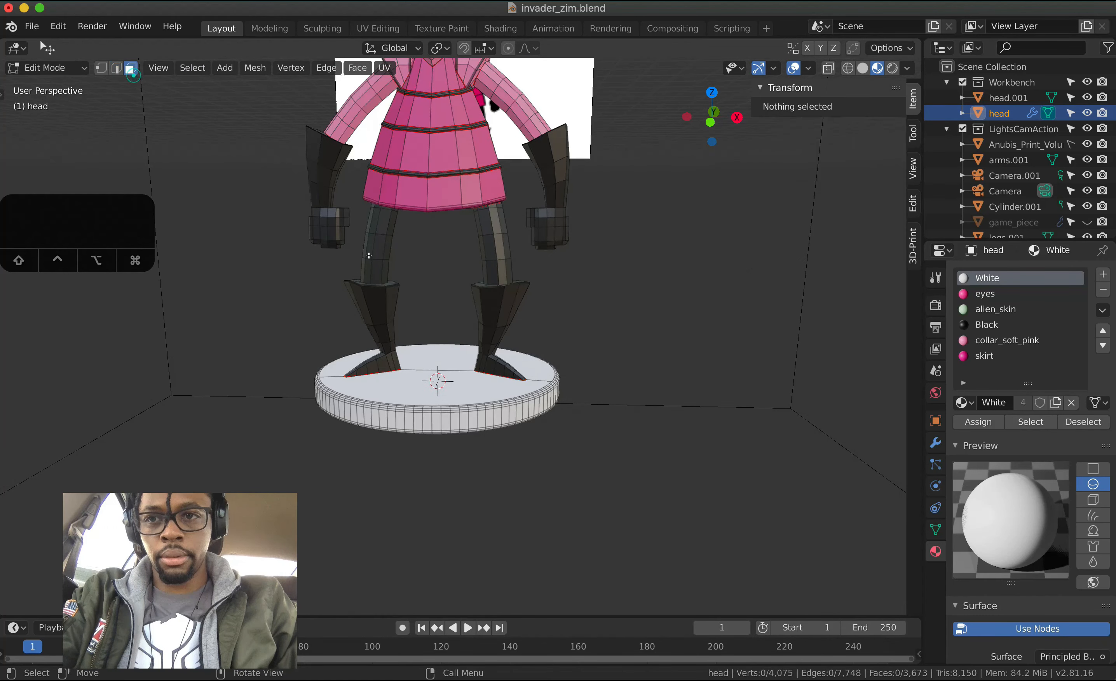
pyautogui.press('l')
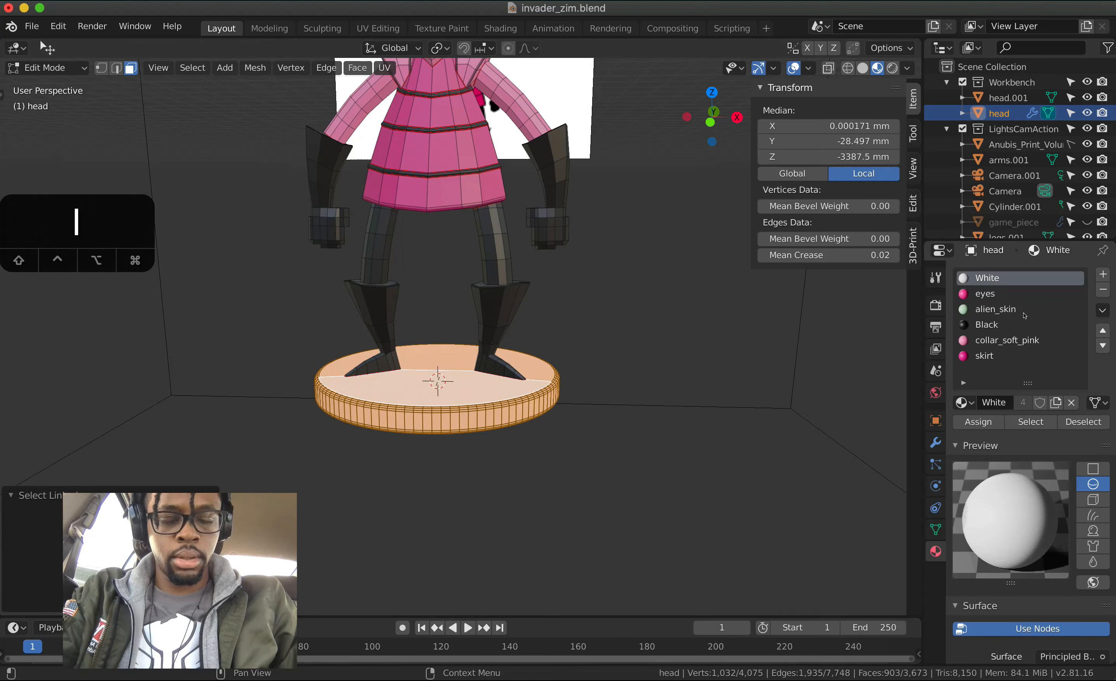
pyautogui.click(1000, 311)
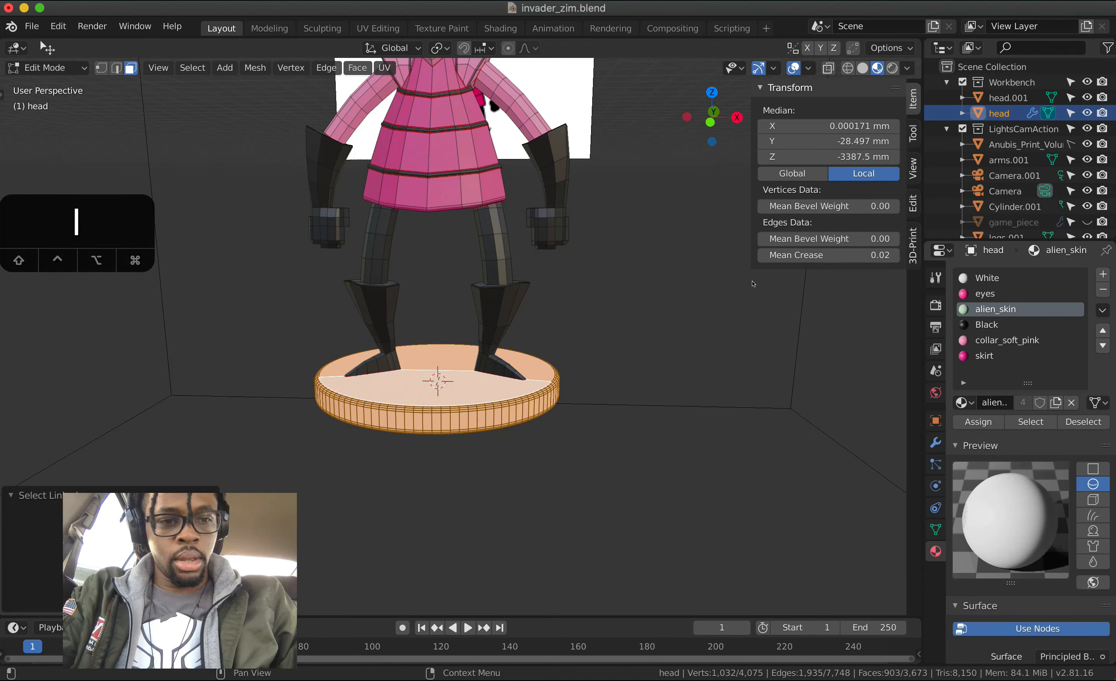
pyautogui.click(683, 437)
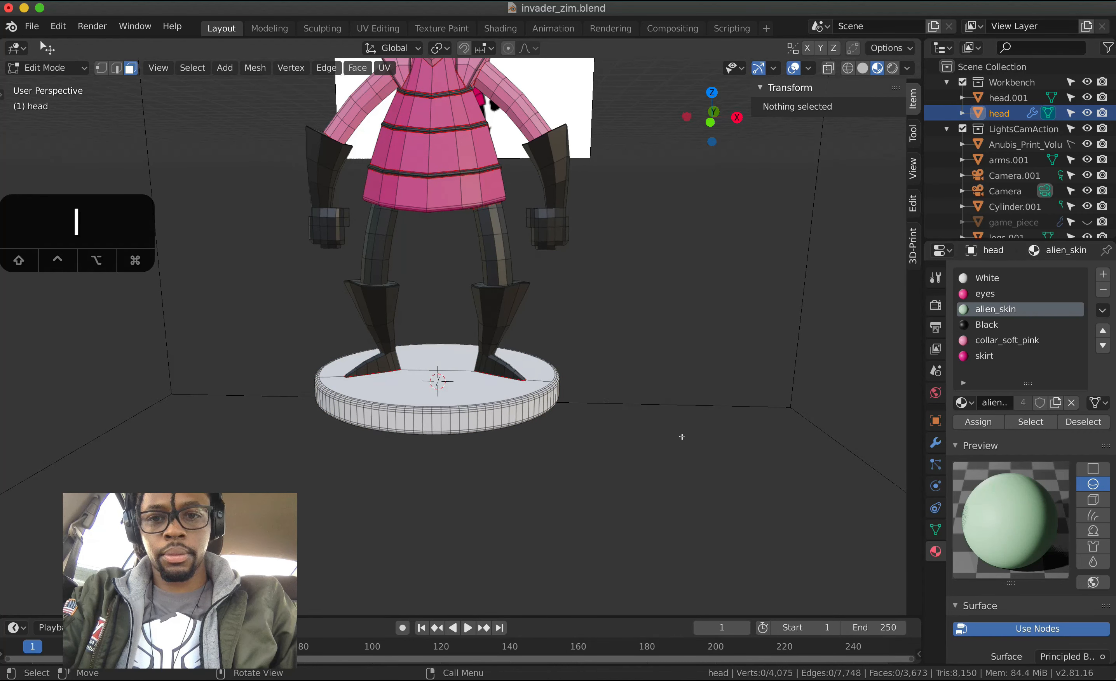
# - Assign the alien_skin material to all faces linked to the base's top face and return to Object Mode
pyautogui.scroll(5, 683, 437)
pyautogui.moveTo(682, 436); pyautogui.dragTo(776, 420, button='middle')
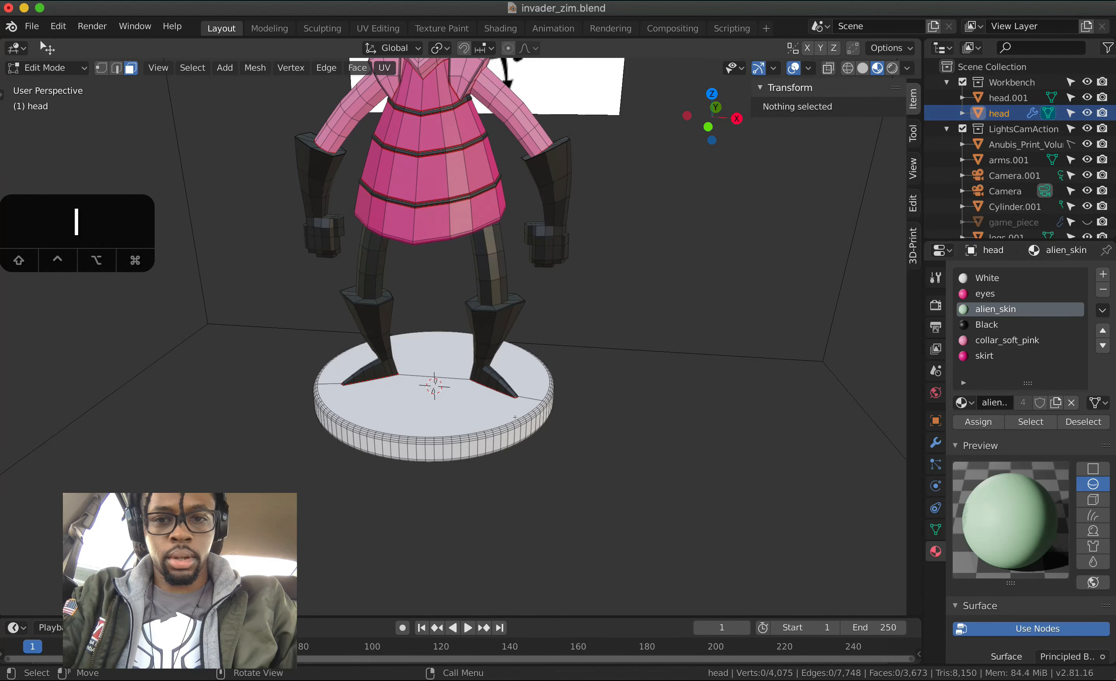
pyautogui.press('l')
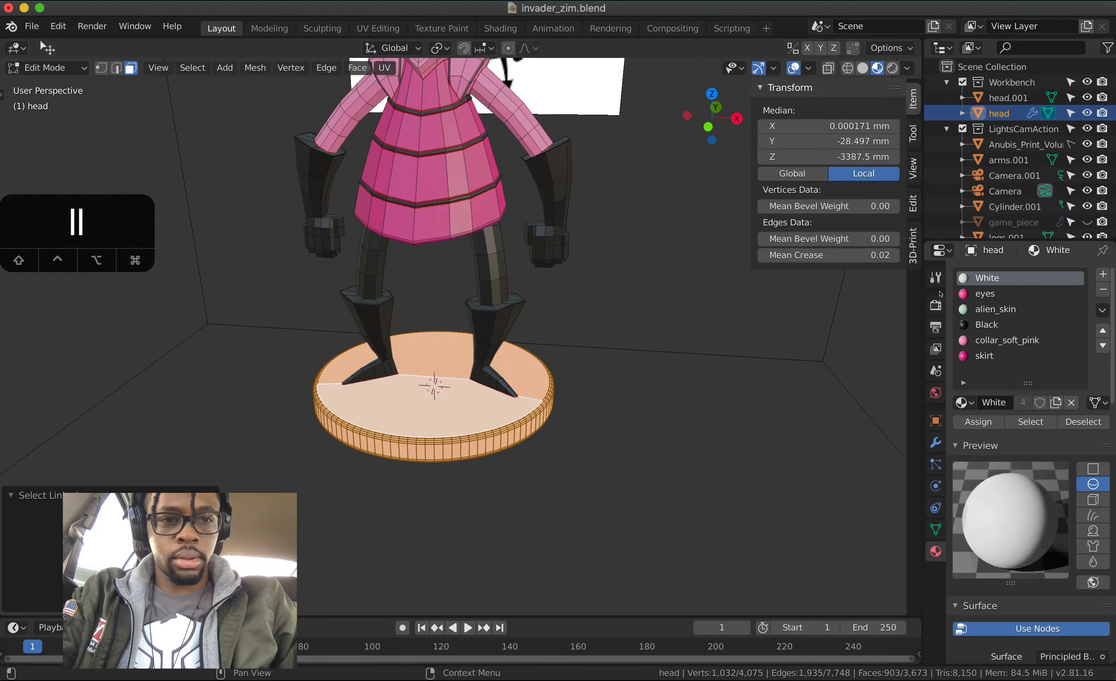
pyautogui.click(995, 309)
pyautogui.click(978, 422)
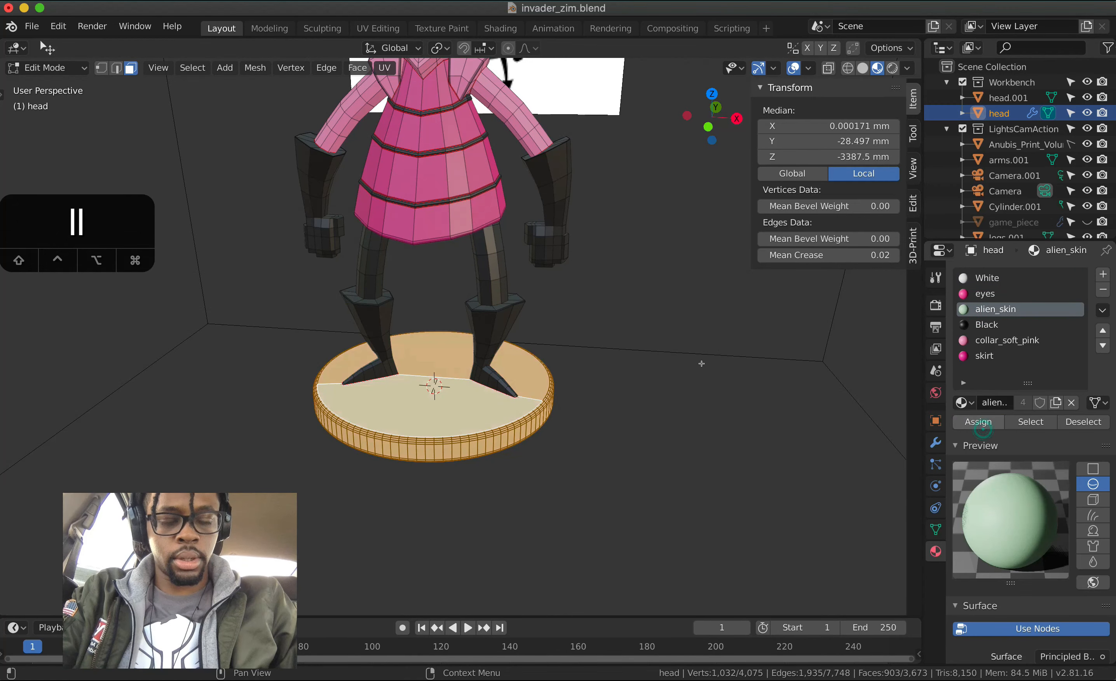
pyautogui.press('Tab')
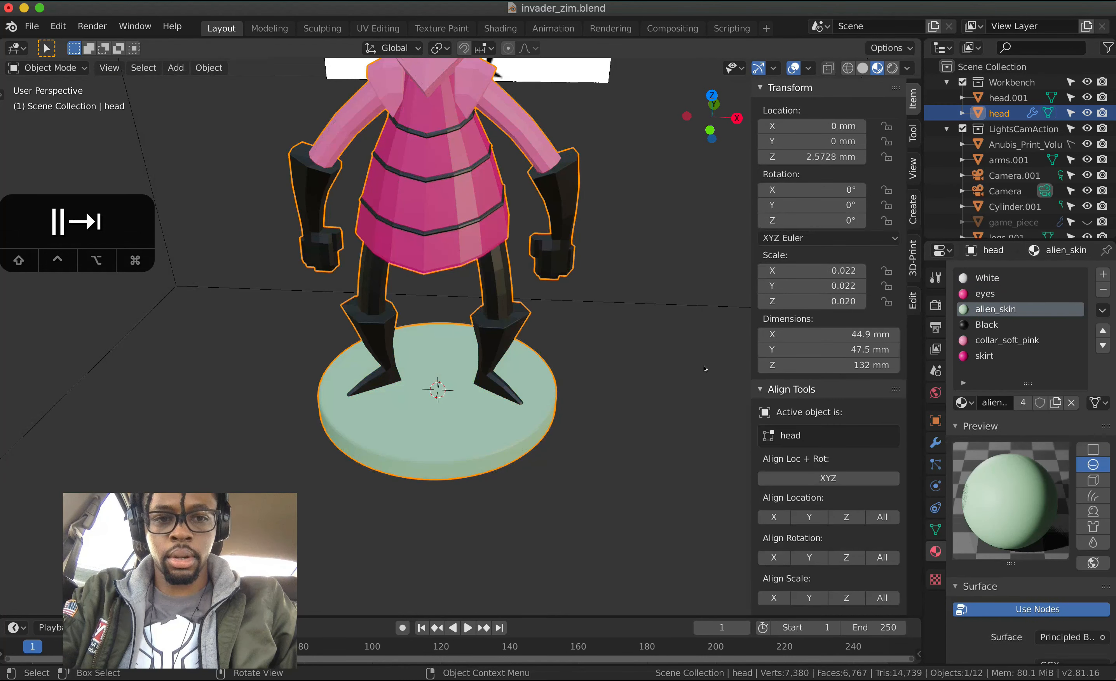
# - Show the figure's Subdivision Surface smoothing in the viewport at 3 viewport subdivisions
pyautogui.scroll(-8, 704, 369)
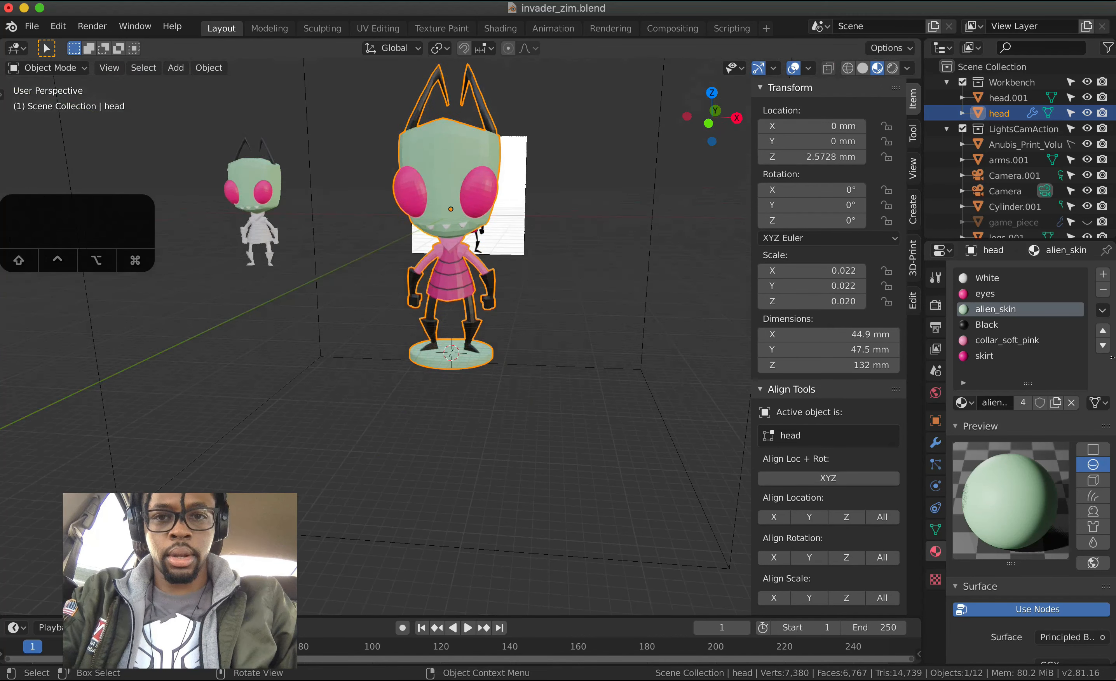
pyautogui.moveTo(1112, 357); pyautogui.dragTo(1115, 368, button='middle')
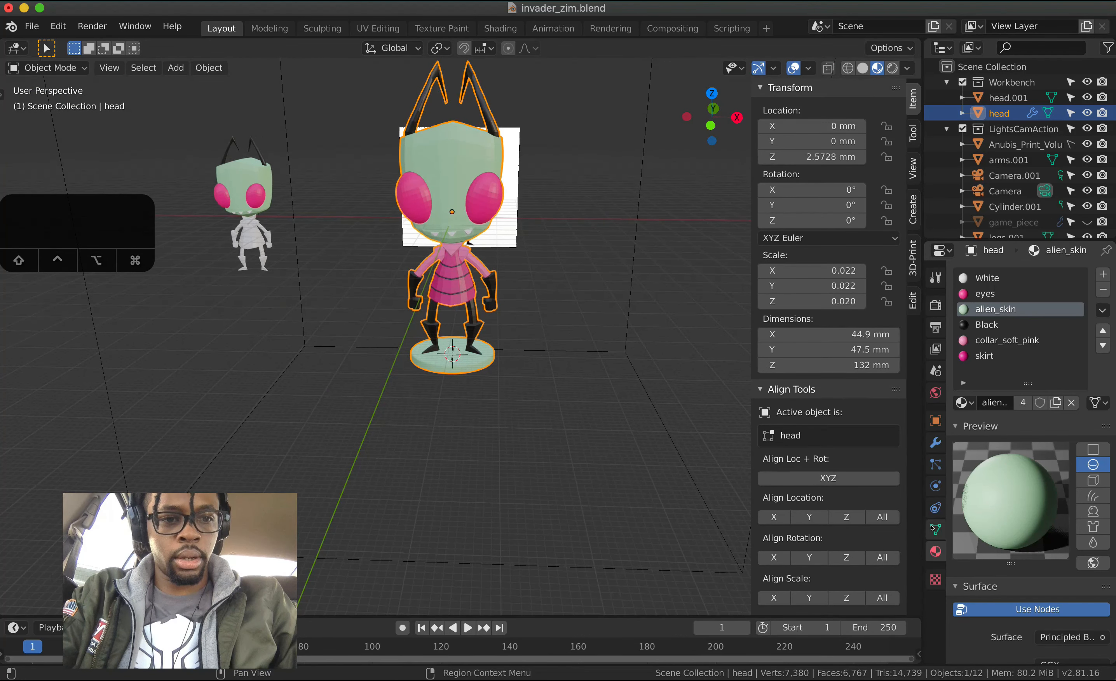
pyautogui.click(936, 443)
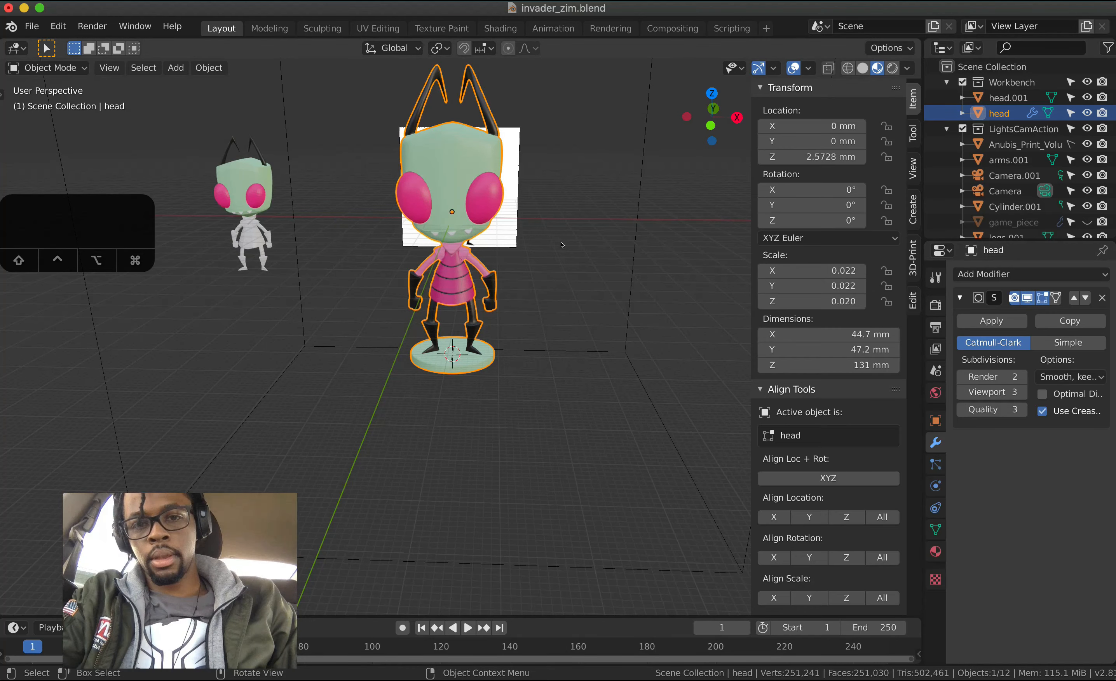
# - Examine the smoothed, coloured figure from the front, the side, above and below
pyautogui.hscroll(-5, 562, 245)
pyautogui.hscroll(-10, 562, 246)
pyautogui.keyDown('ctrl'); pyautogui.scroll(5, 488, 179); pyautogui.keyUp('ctrl')
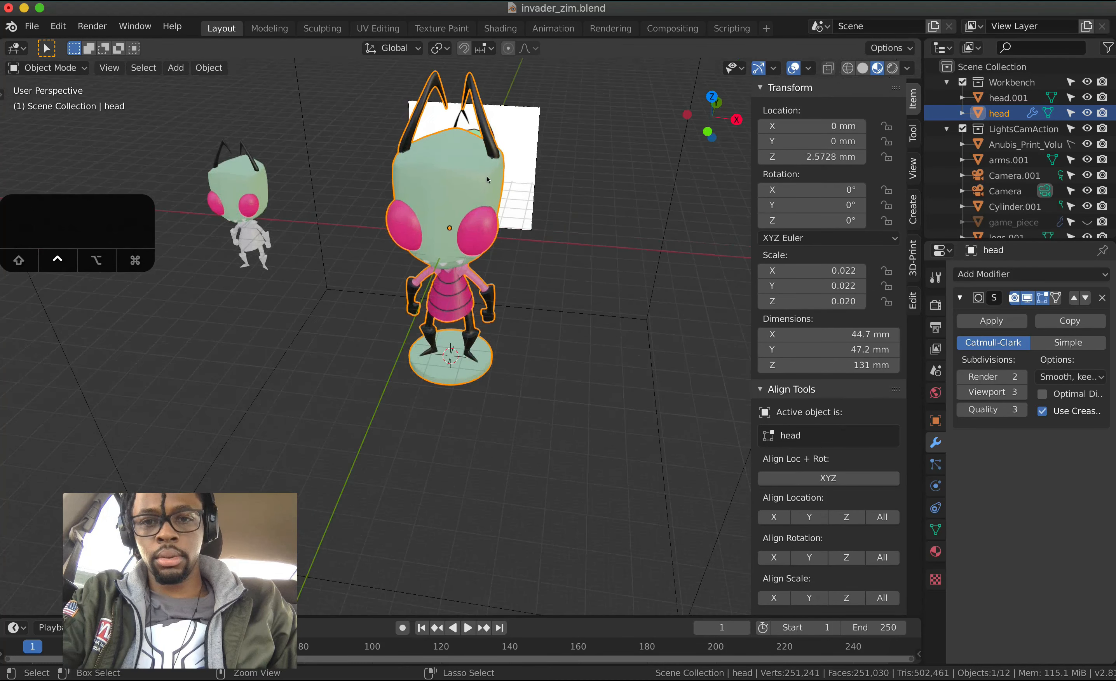
pyautogui.hscroll(-10, 488, 180)
pyautogui.keyDown('ctrl'); pyautogui.scroll(-10, 488, 180); pyautogui.keyUp('ctrl')
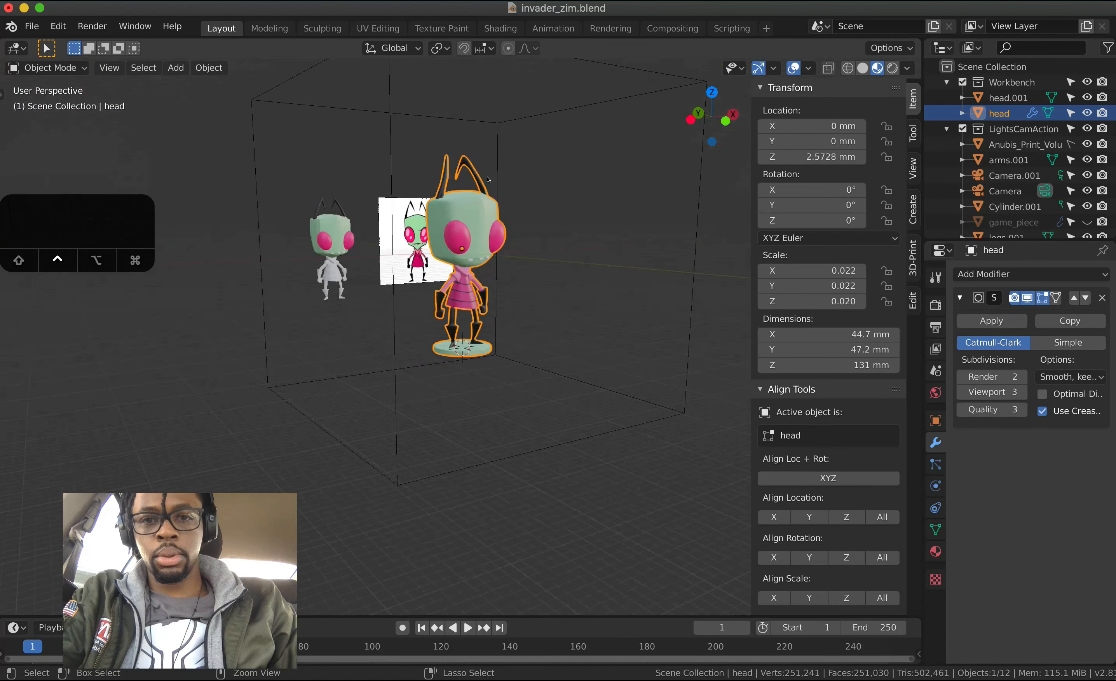
pyautogui.keyDown('ctrl'); pyautogui.scroll(10, 488, 180); pyautogui.keyUp('ctrl')
pyautogui.hscroll(-3, 488, 179)
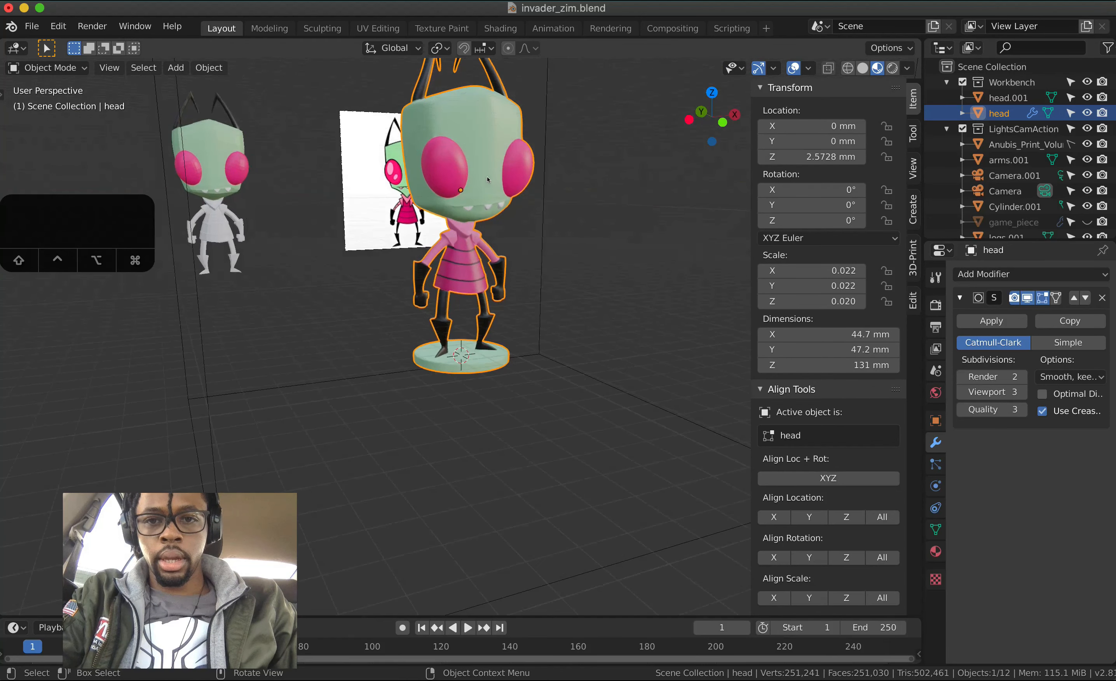
pyautogui.hscroll(-5, 488, 179)
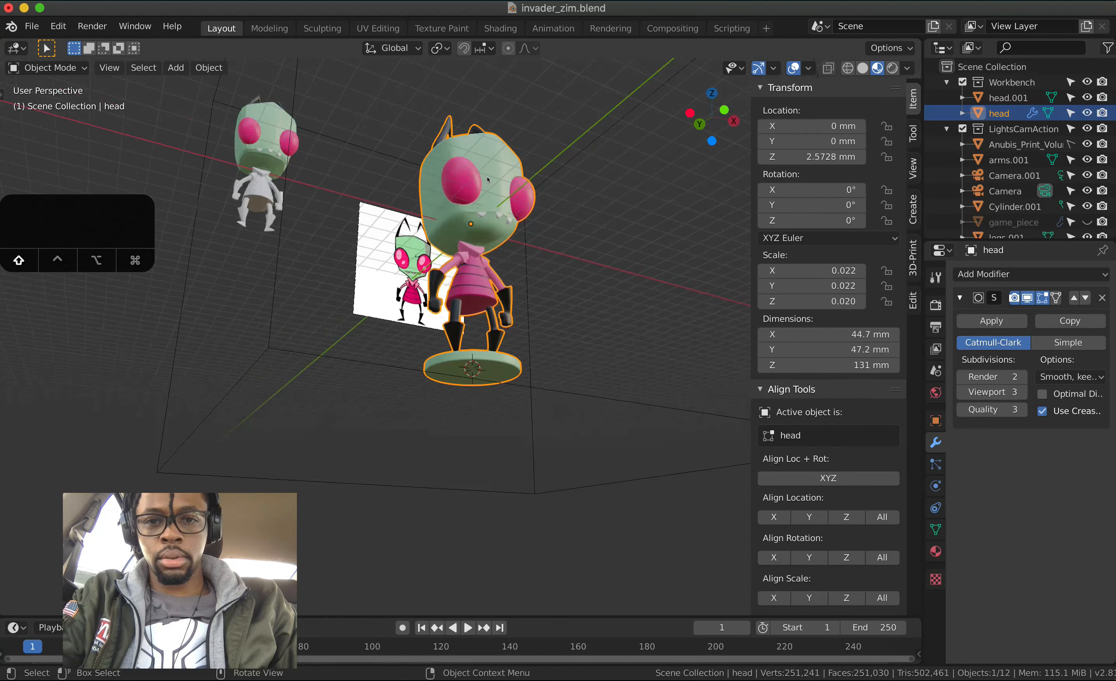
pyautogui.scroll(5, 473, 177)
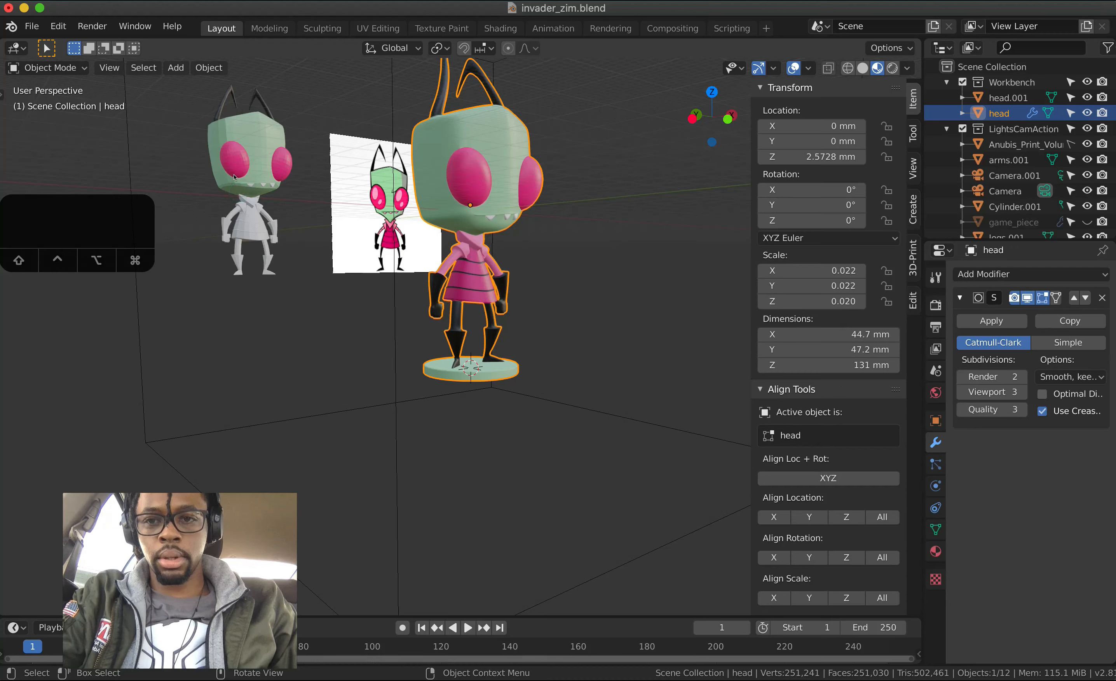
# - Hide all parts of the small separate copy beside the figure and select the smoothed figure
pyautogui.click(234, 177)
pyautogui.press('b')
pyautogui.moveTo(179, 92); pyautogui.dragTo(306, 282)
pyautogui.press('h')
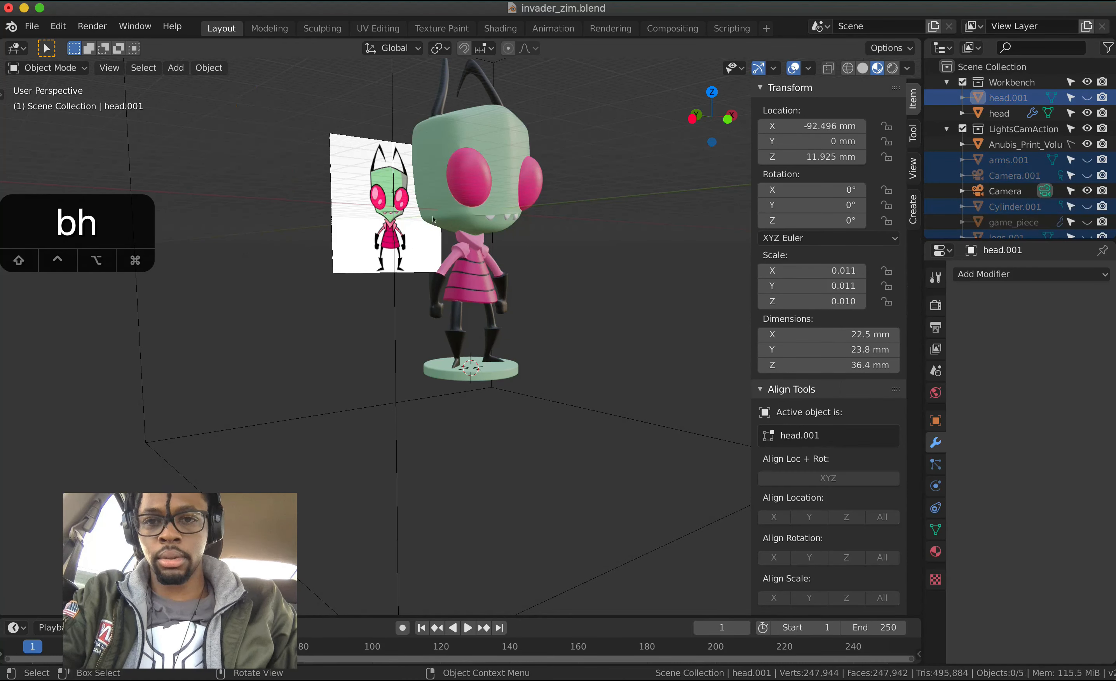
pyautogui.click(444, 187)
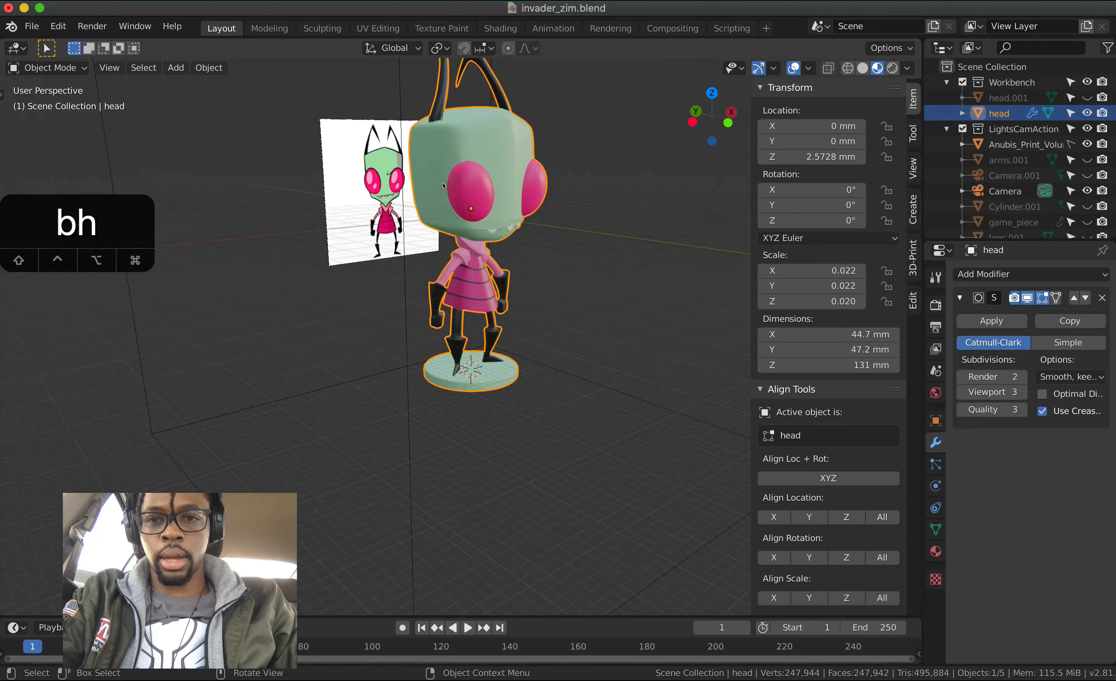
# - Frame the whole figure with its reference image and capture that viewport area as a screenshot
pyautogui.scroll(-1, 443, 186)
pyautogui.keyDown('shift'); pyautogui.scroll(5, 443, 186); pyautogui.keyUp('shift')
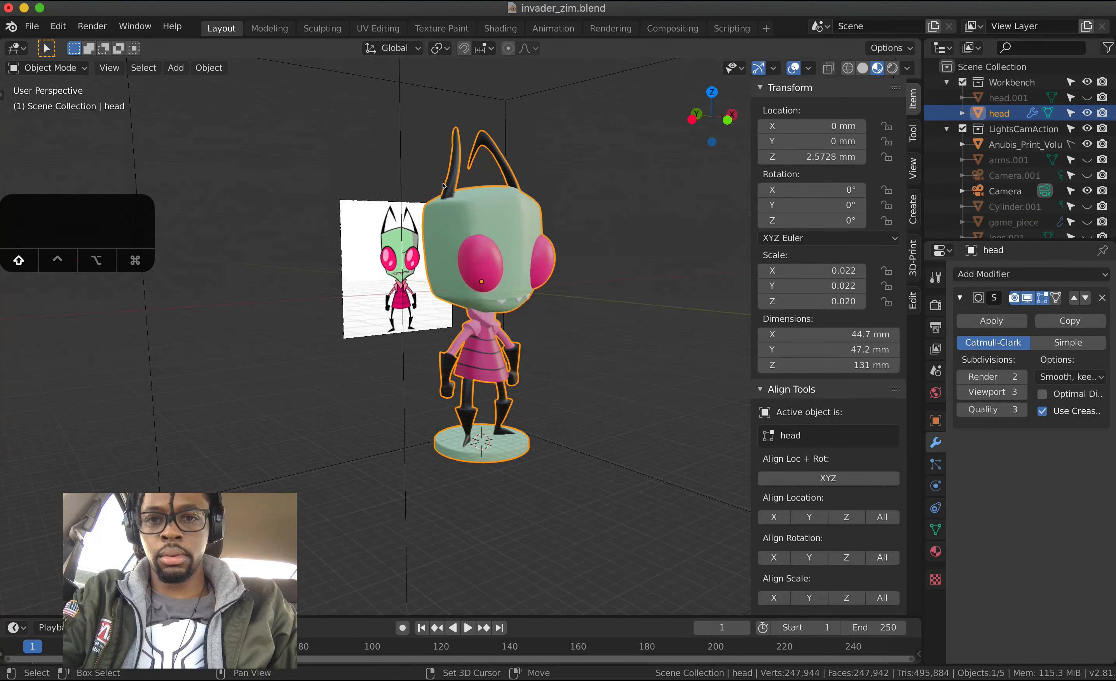
pyautogui.keyDown('shift'); pyautogui.scroll(-3, 314, 81); pyautogui.keyUp('shift')
pyautogui.press('super+shift+4')
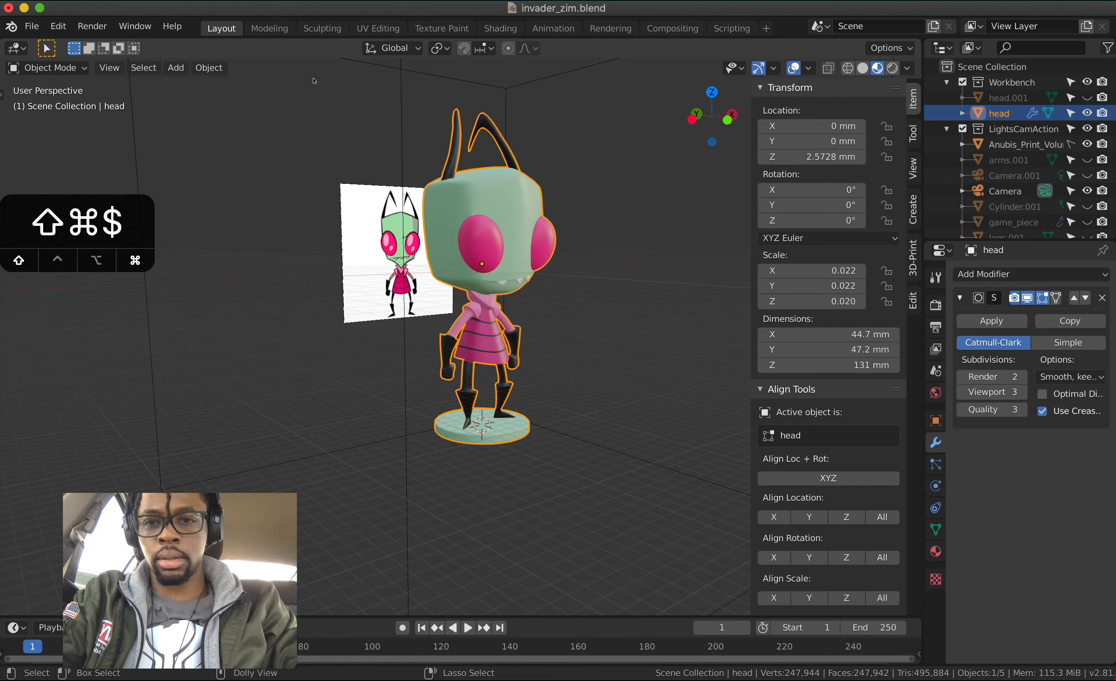
pyautogui.moveTo(239, 67); pyautogui.dragTo(660, 459)
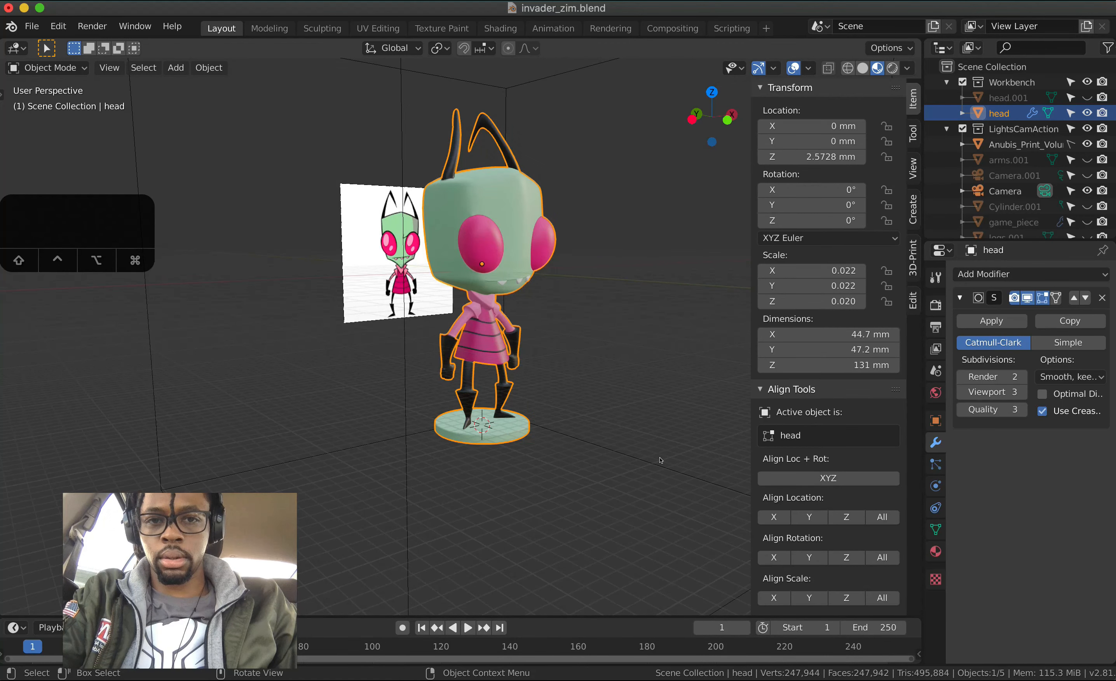
# - Turn to the figure's opposite side and capture a second screenshot of it with the reference image
pyautogui.hscroll(10, 660, 460)
pyautogui.hscroll(-10, 661, 460)
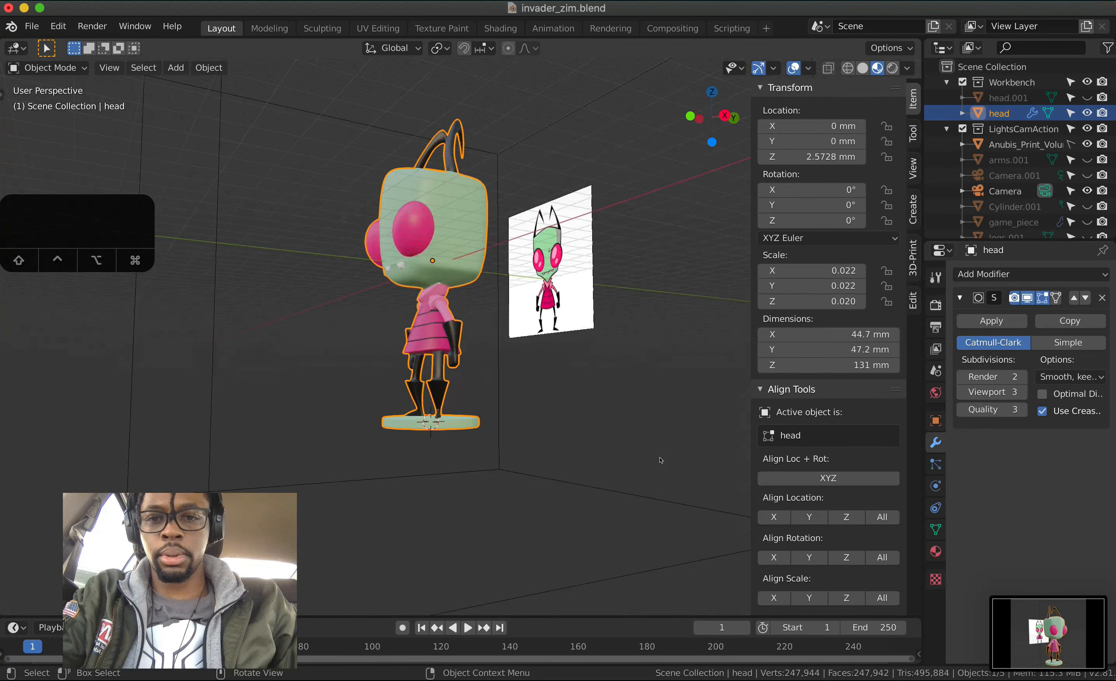
pyautogui.scroll(4, 660, 461)
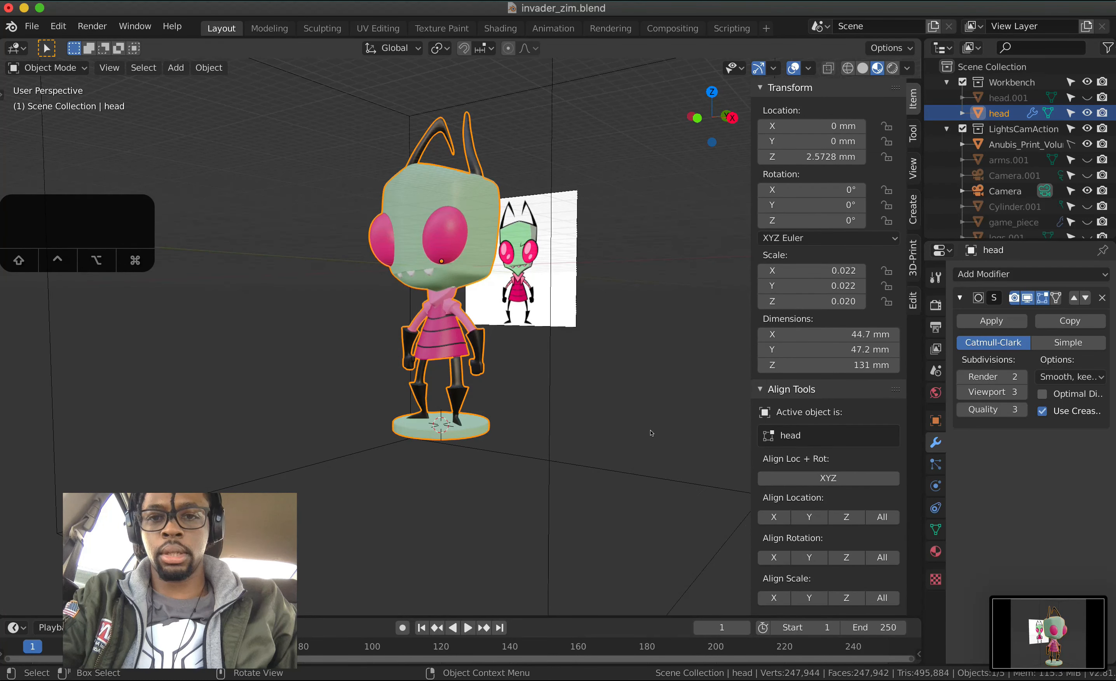
pyautogui.scroll(4, 443, 161)
pyautogui.press('super+shift+4')
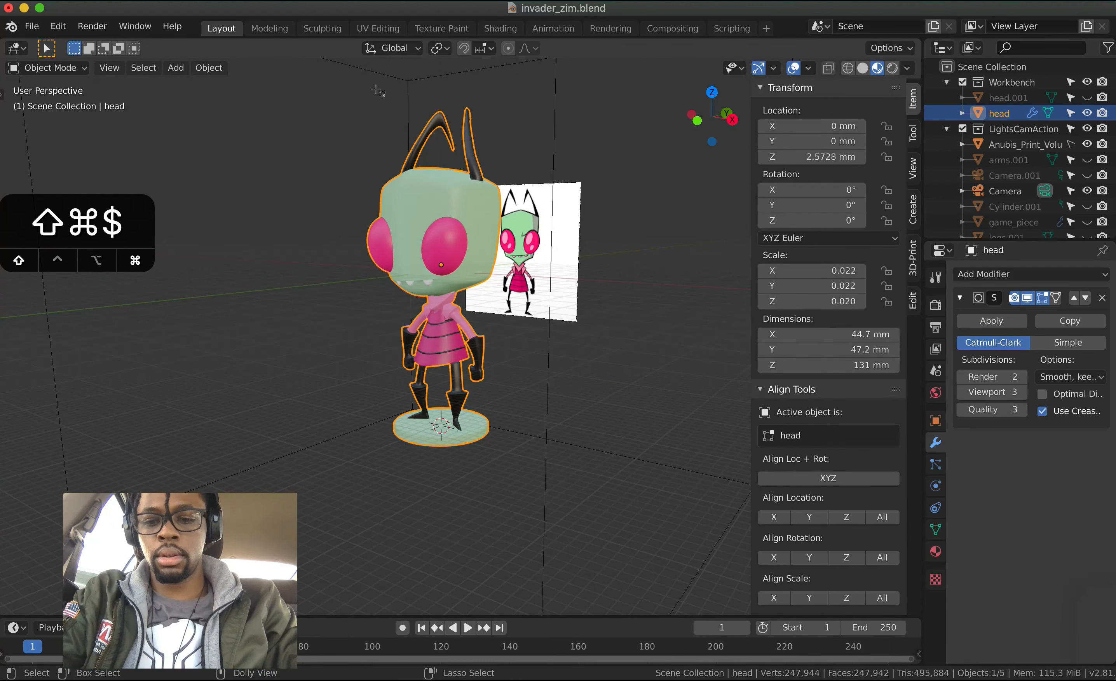
pyautogui.moveTo(319, 75); pyautogui.dragTo(669, 456)
# - Open the 3D-Print export settings and check the files already in the WTF export folder
pyautogui.hscroll(-10, 668, 456)
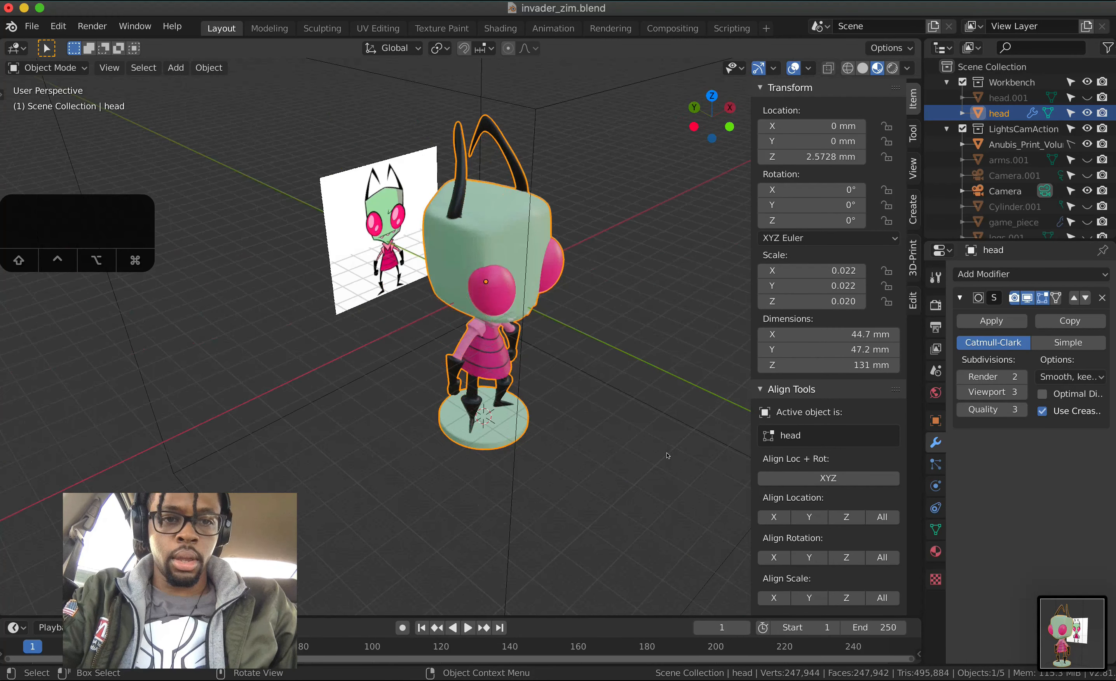
pyautogui.hscroll(-10, 668, 455)
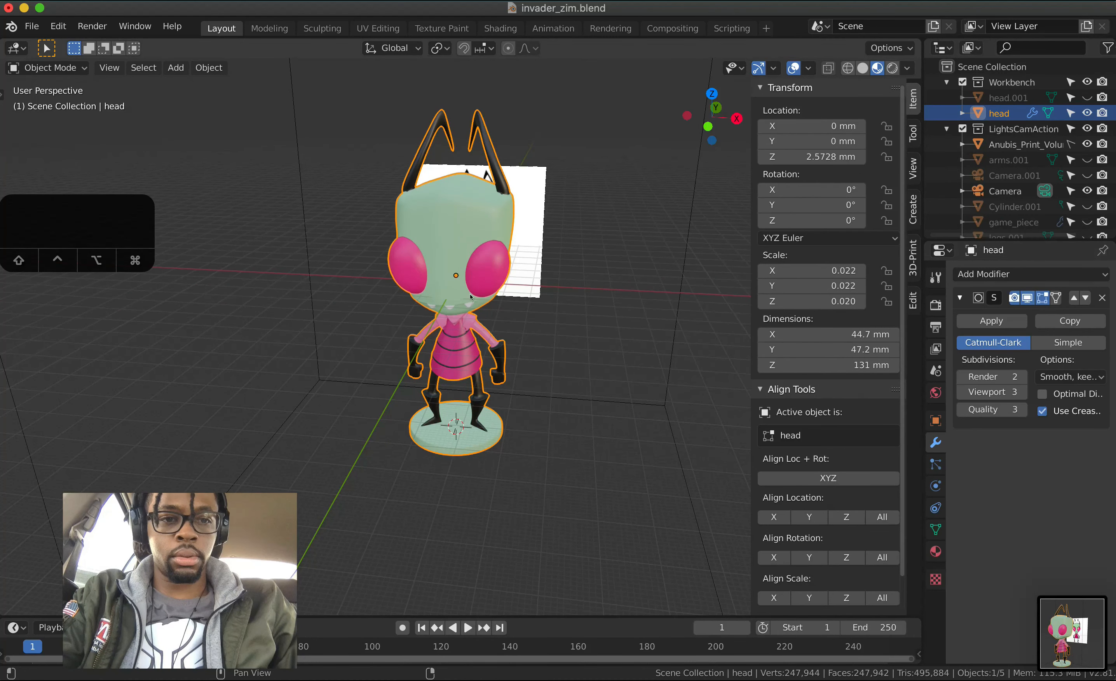
pyautogui.click(913, 257)
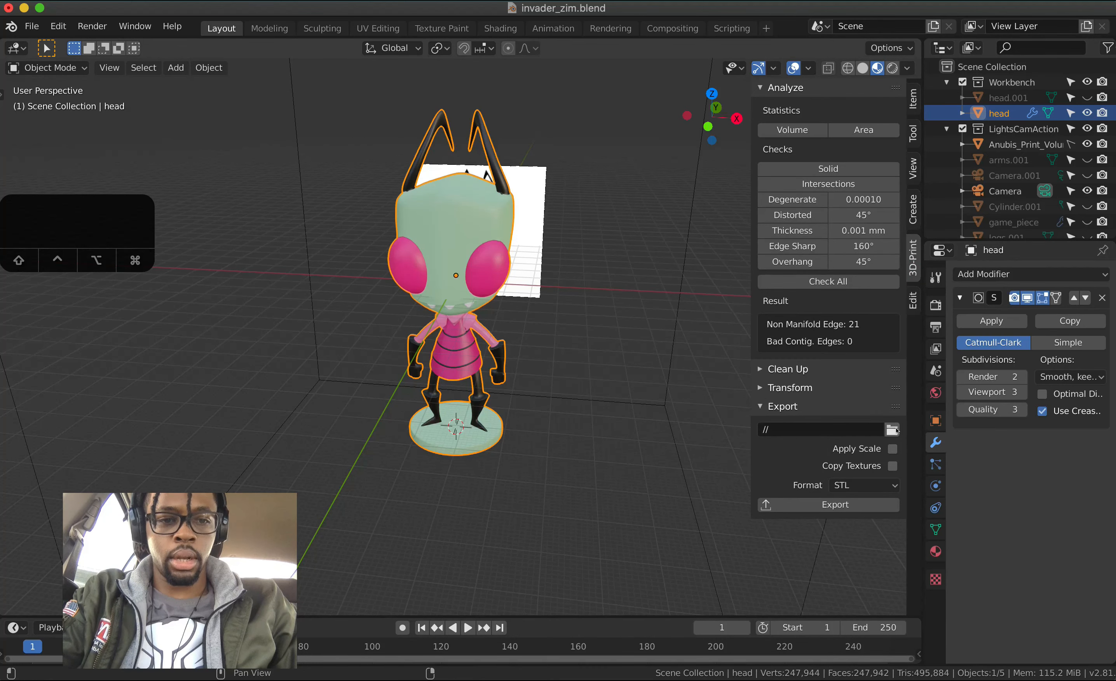
pyautogui.click(891, 429)
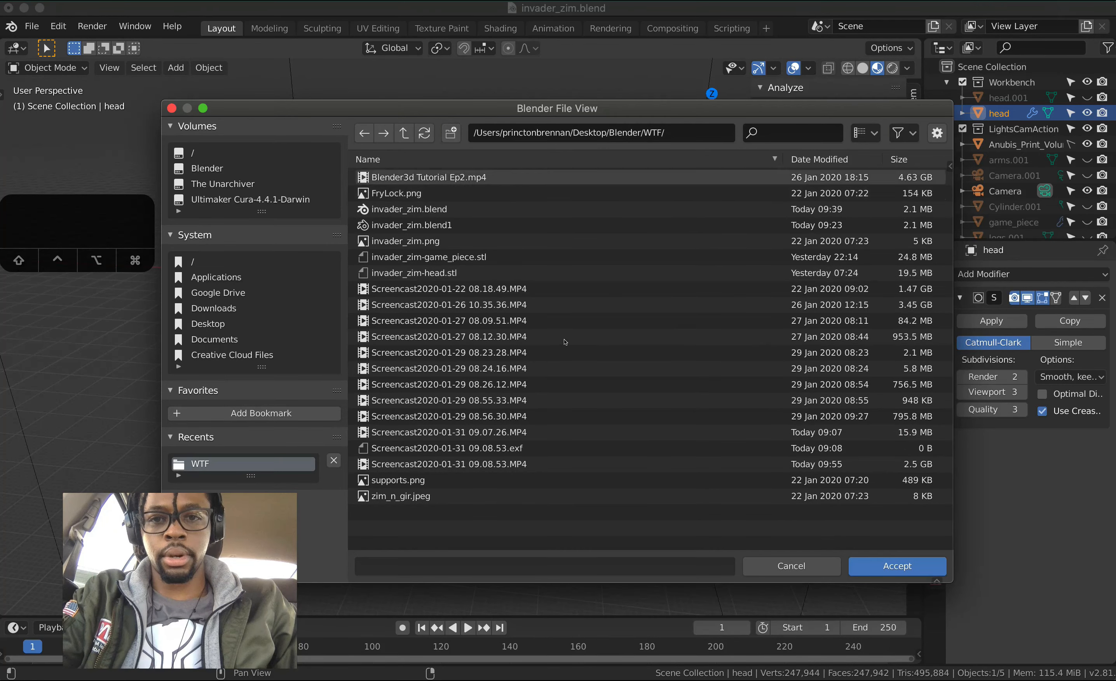
pyautogui.click(811, 565)
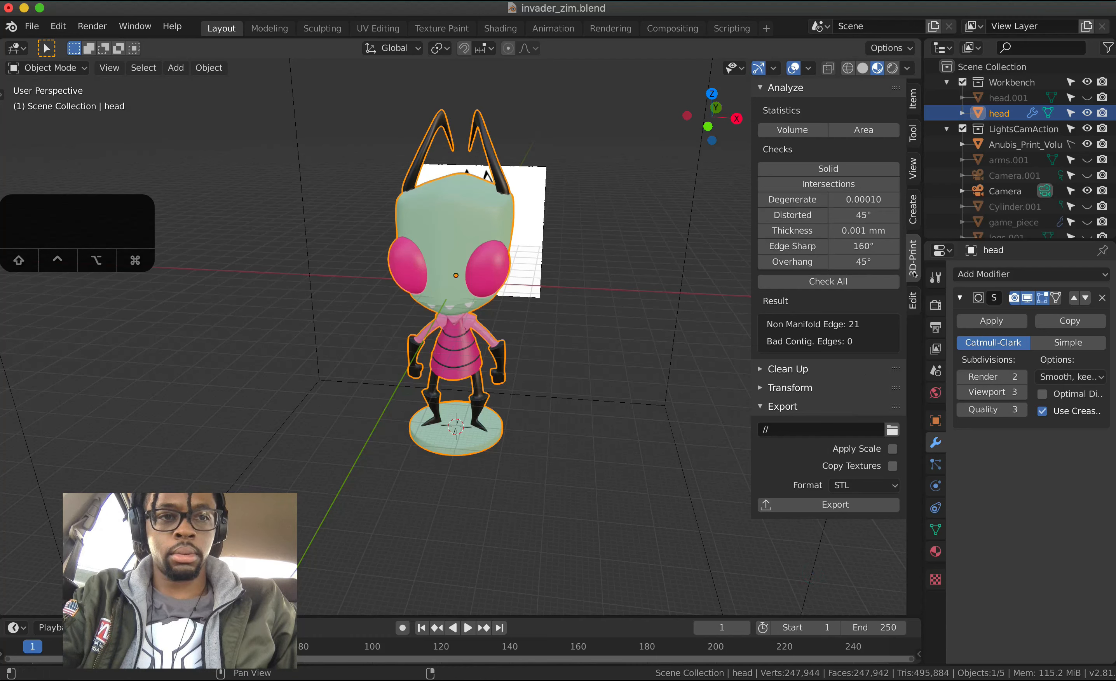
# - Rename the figure object to test_zim and export it in STL format
pyautogui.doubleClick(1000, 110)
pyautogui.write('test_zim')
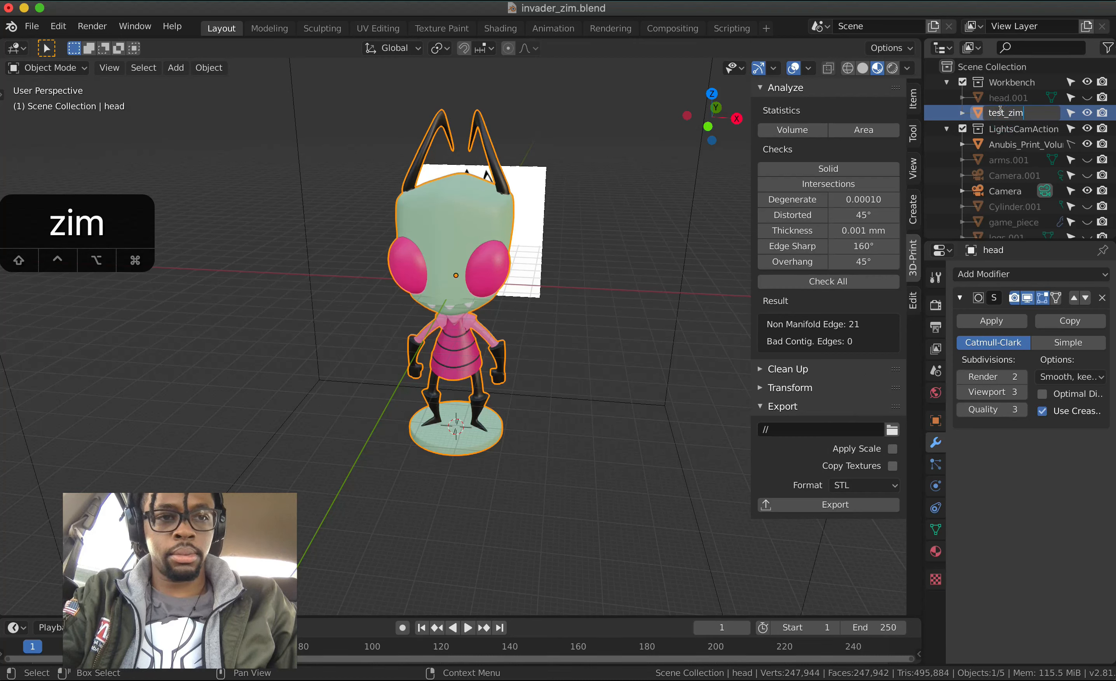
pyautogui.press('Return')
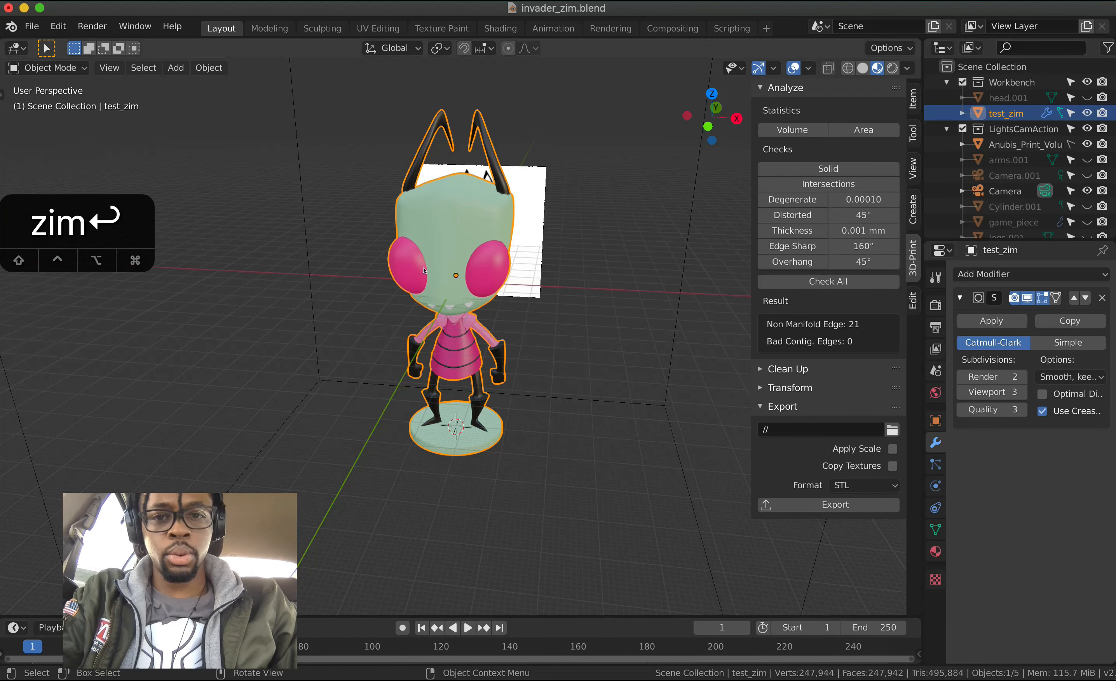
pyautogui.click(814, 505)
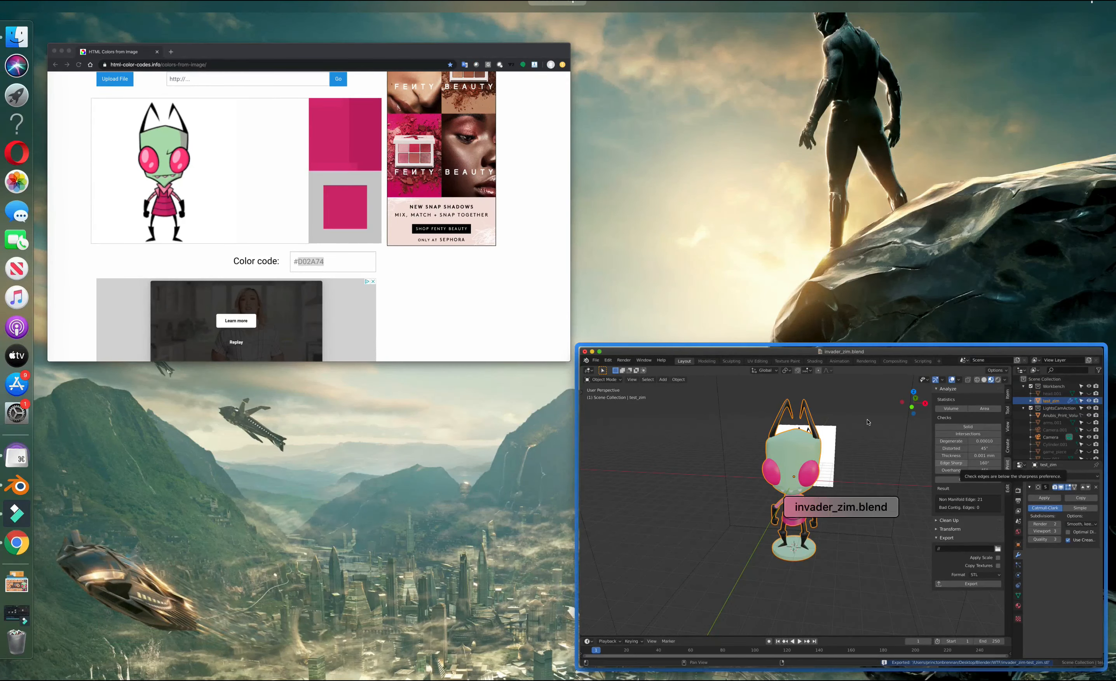
# - Launch Ultimaker Cura and bring it to the front
pyautogui.press('super+space')
pyautogui.press('super+space')
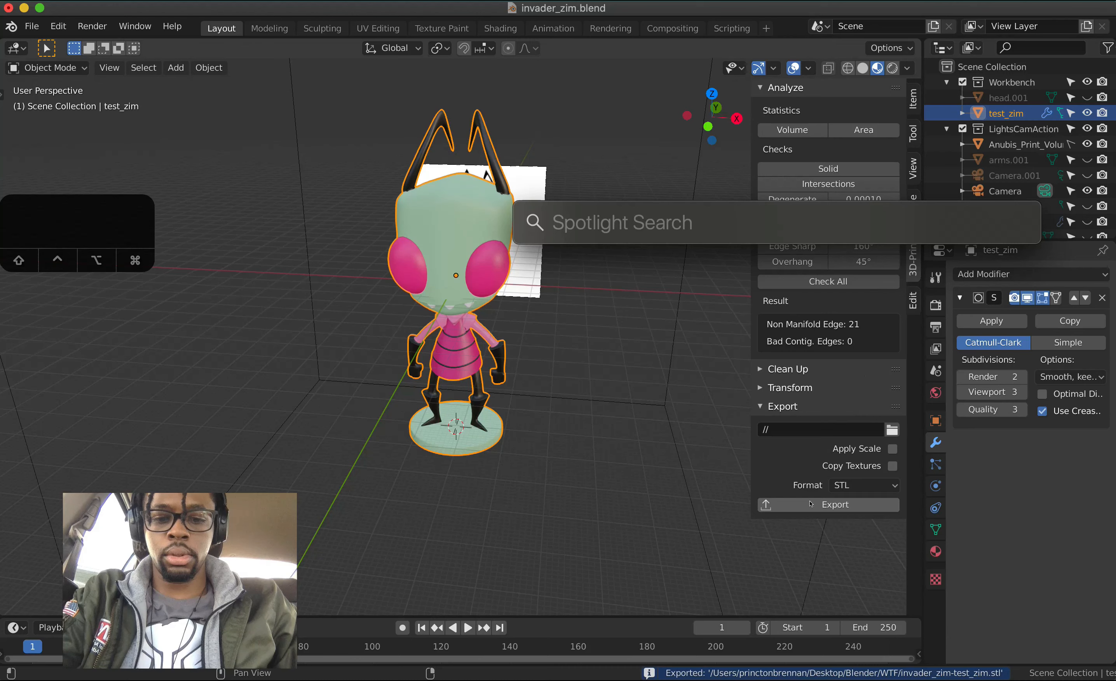
pyautogui.write('cura')
pyautogui.press('Return')
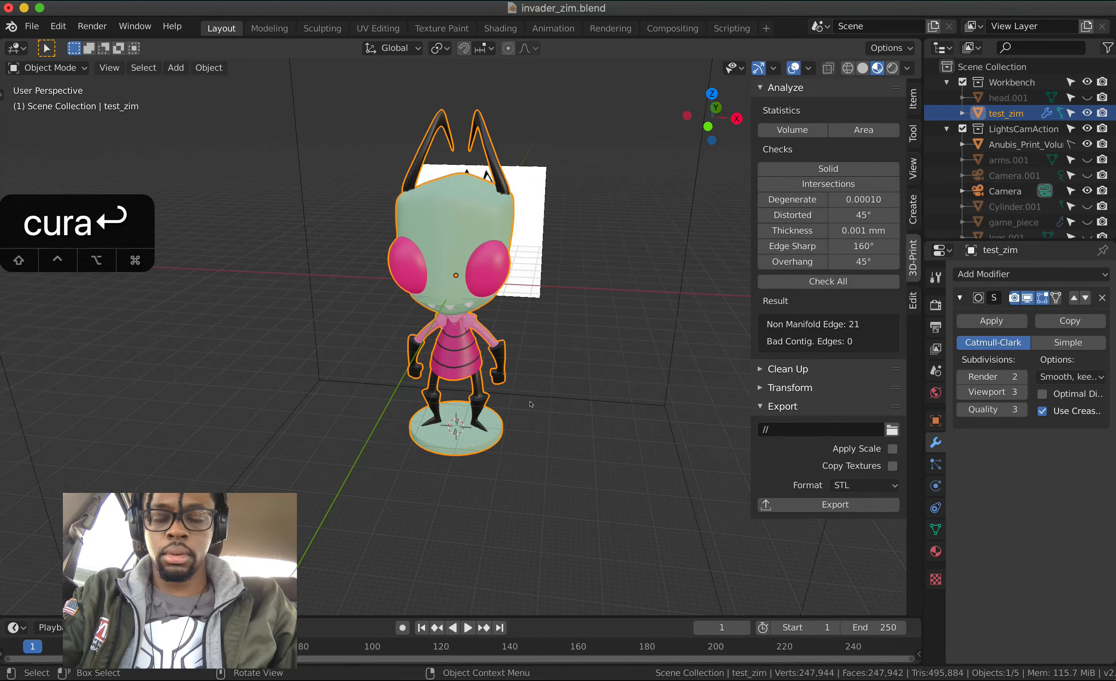
pyautogui.click(563, 111)
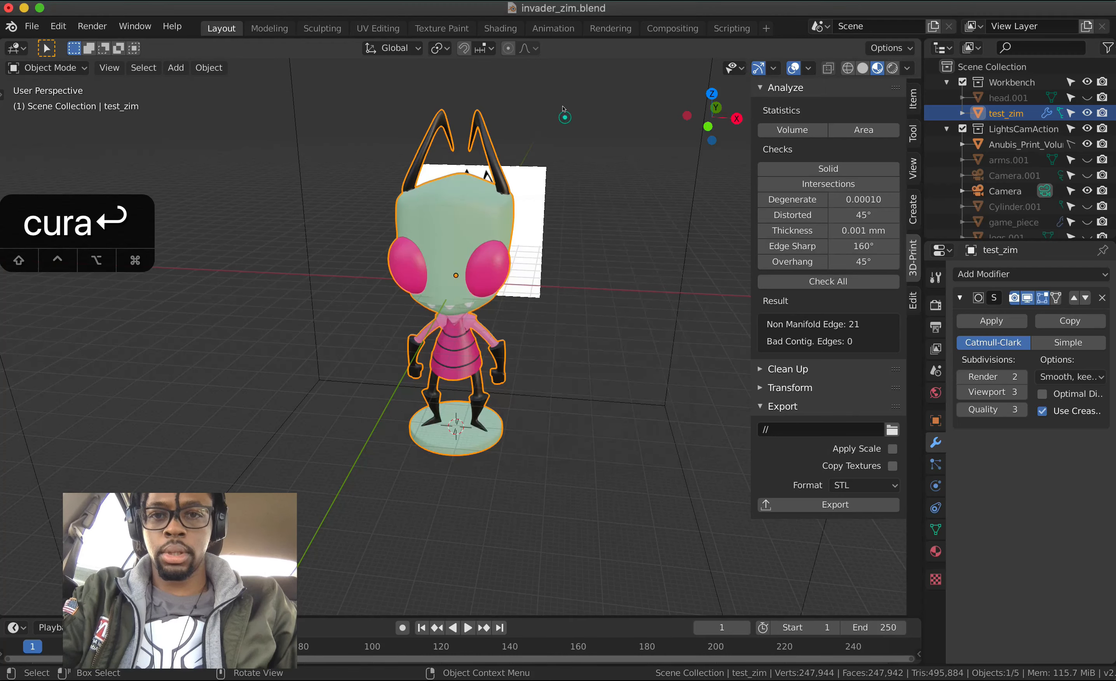
pyautogui.press('super+s')
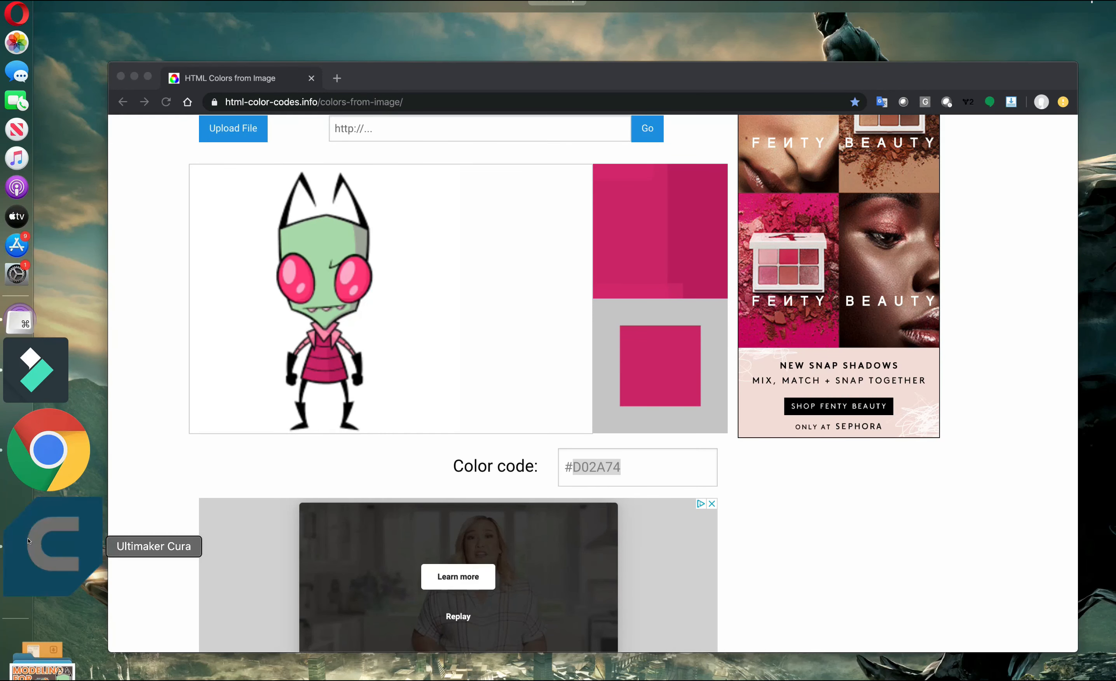
pyautogui.click(9, 545)
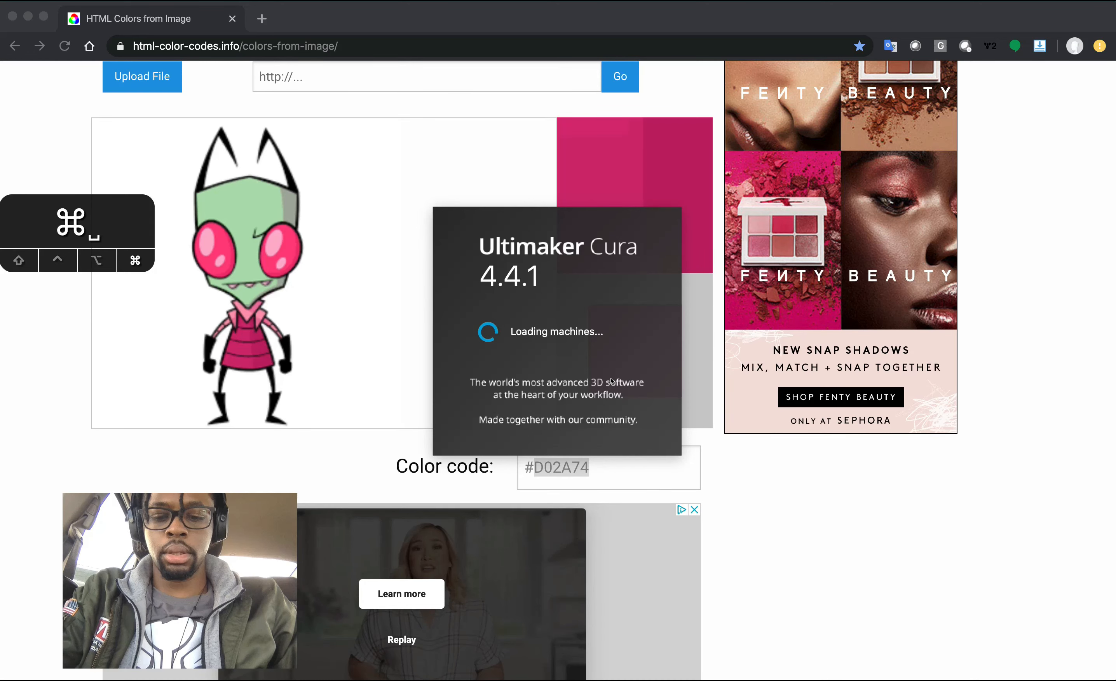
# - Launch ChiTuBox, dismiss its update offer and bring its window into view
pyautogui.press('super+space')
pyautogui.write('chitu')
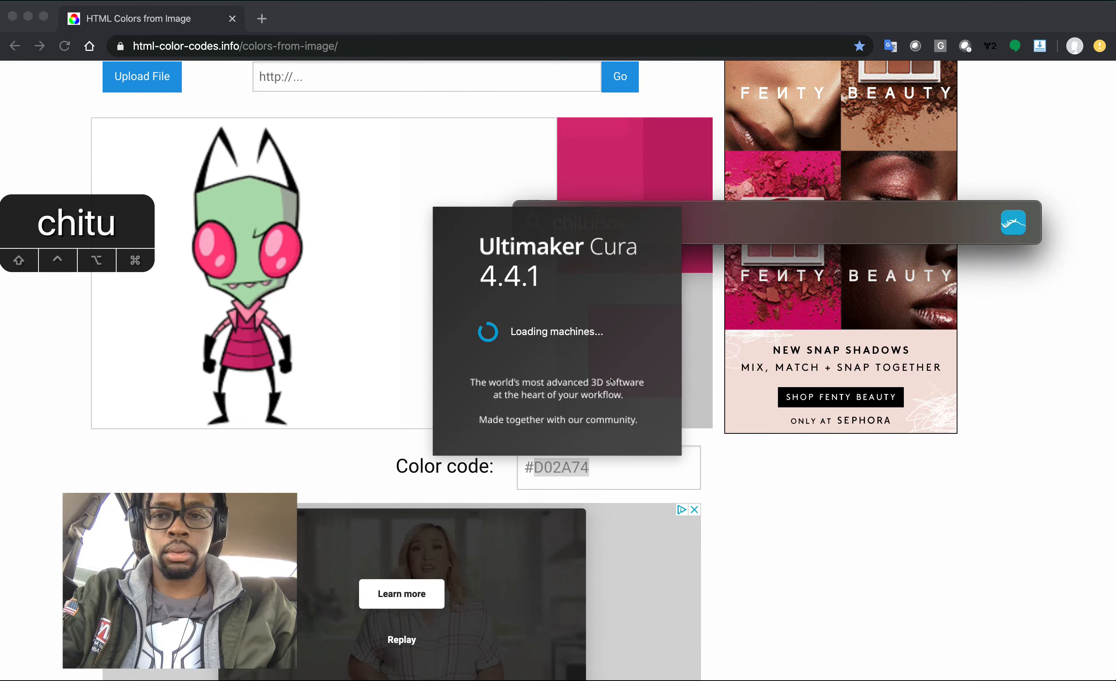
pyautogui.press('Return')
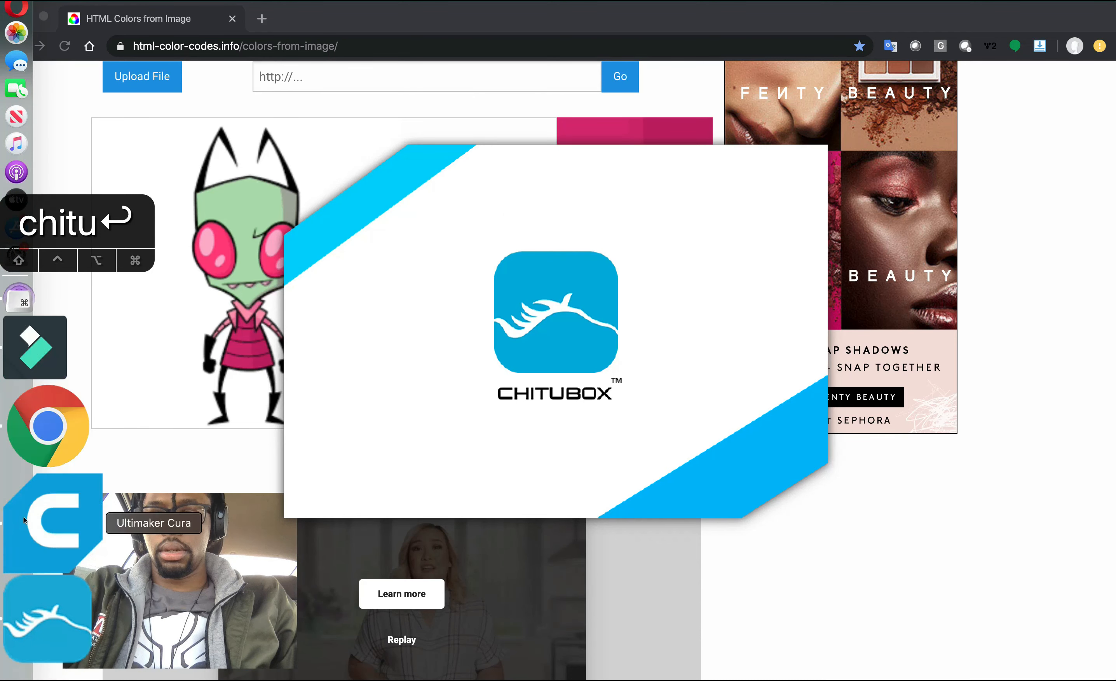
pyautogui.click(24, 520)
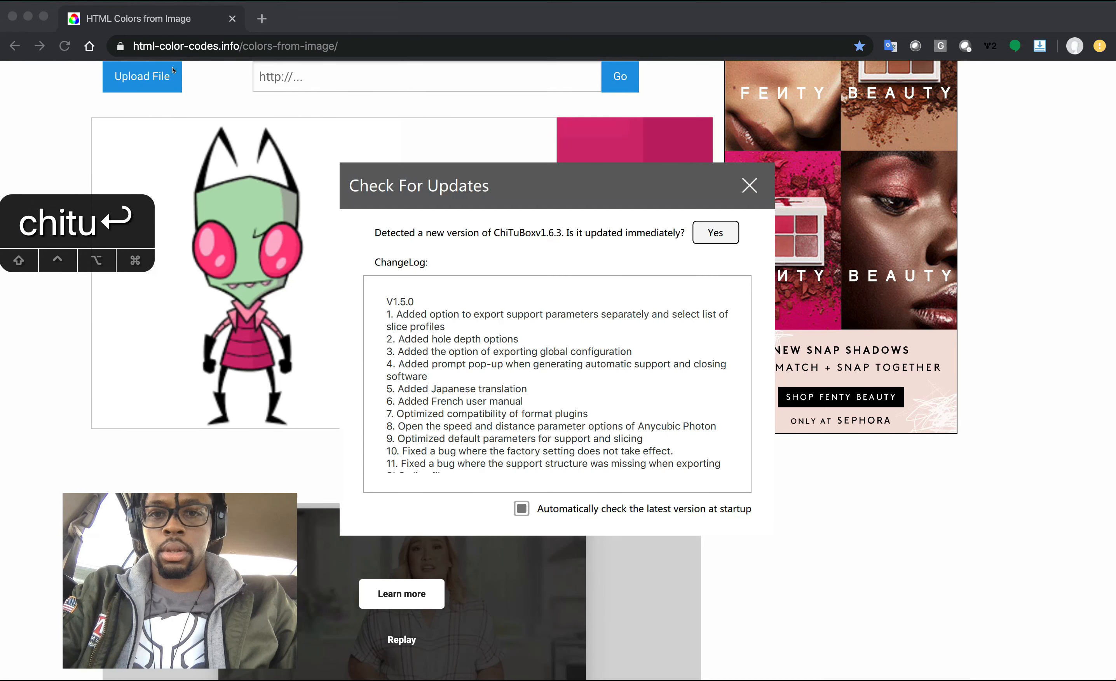
pyautogui.click(749, 185)
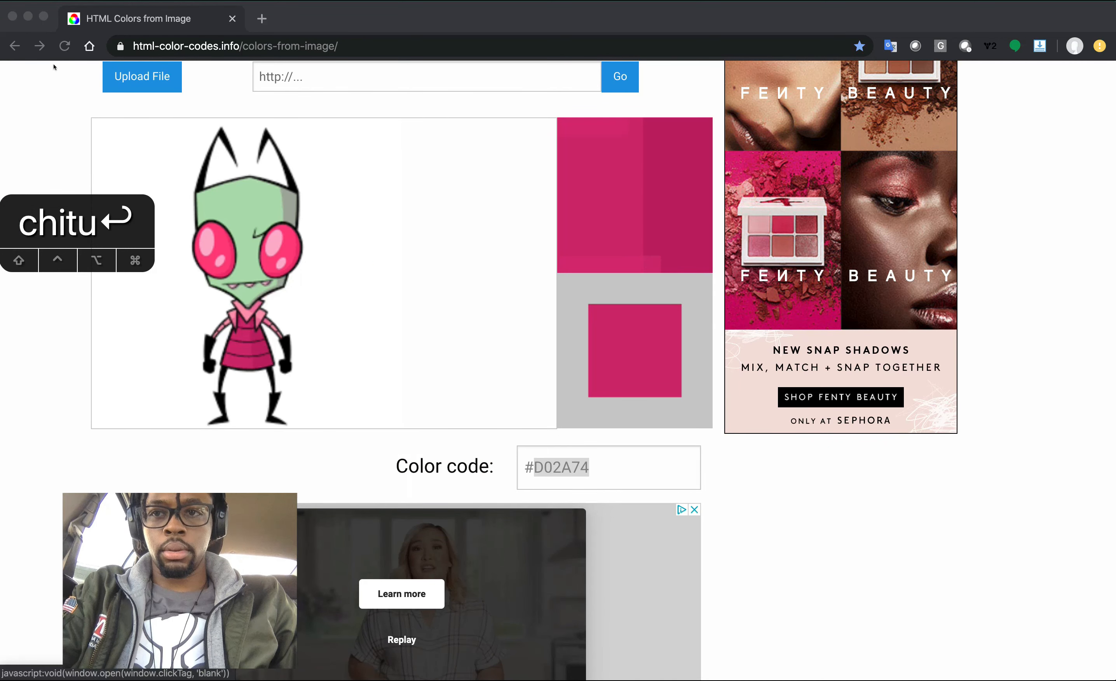
pyautogui.click(28, 17)
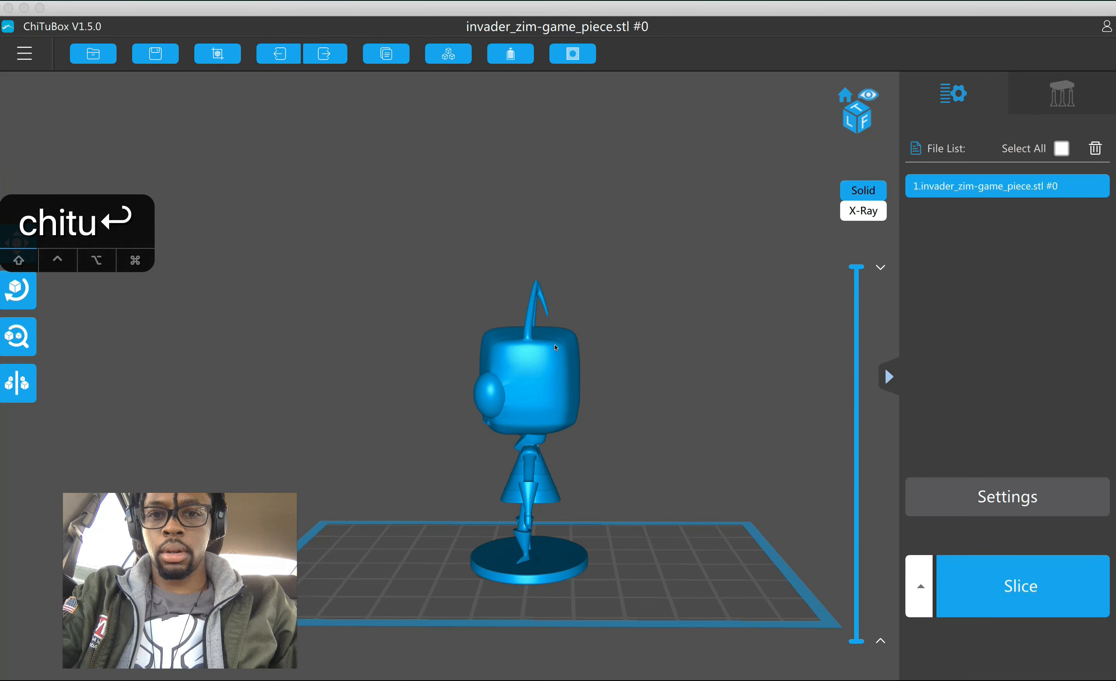
# - Examine the loaded game-piece figure from a level front view with the whole model in frame
pyautogui.click(546, 351)
pyautogui.scroll(-4, 546, 352)
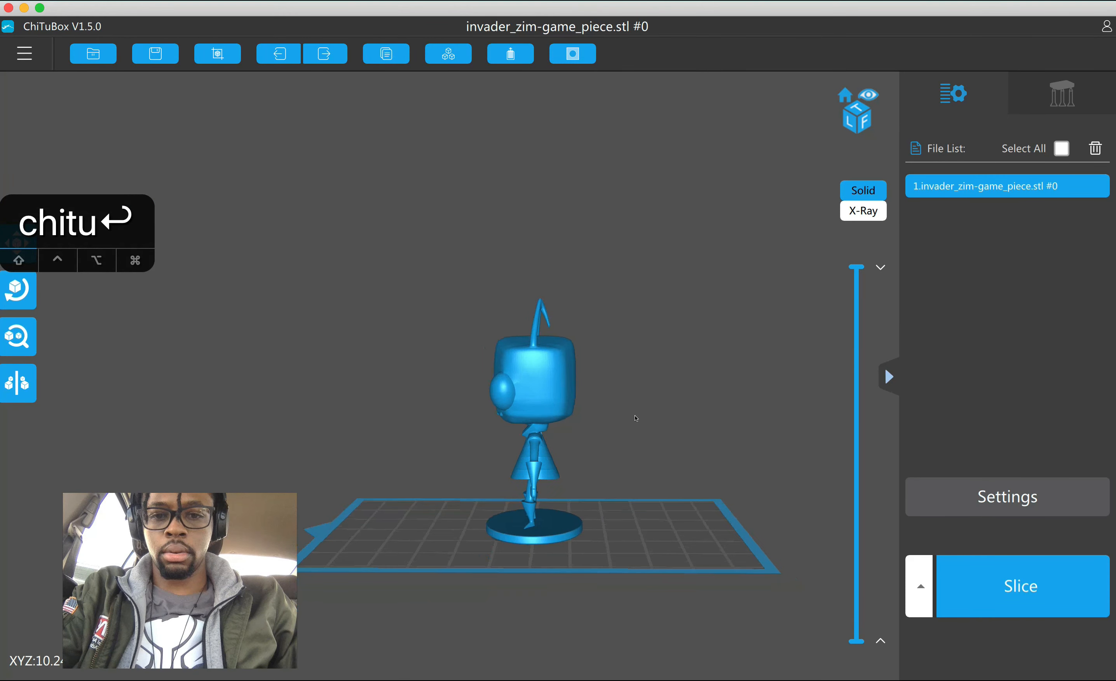
pyautogui.keyDown('ctrl'); pyautogui.moveTo(635, 418); pyautogui.dragTo(637, 360); pyautogui.keyUp('ctrl')
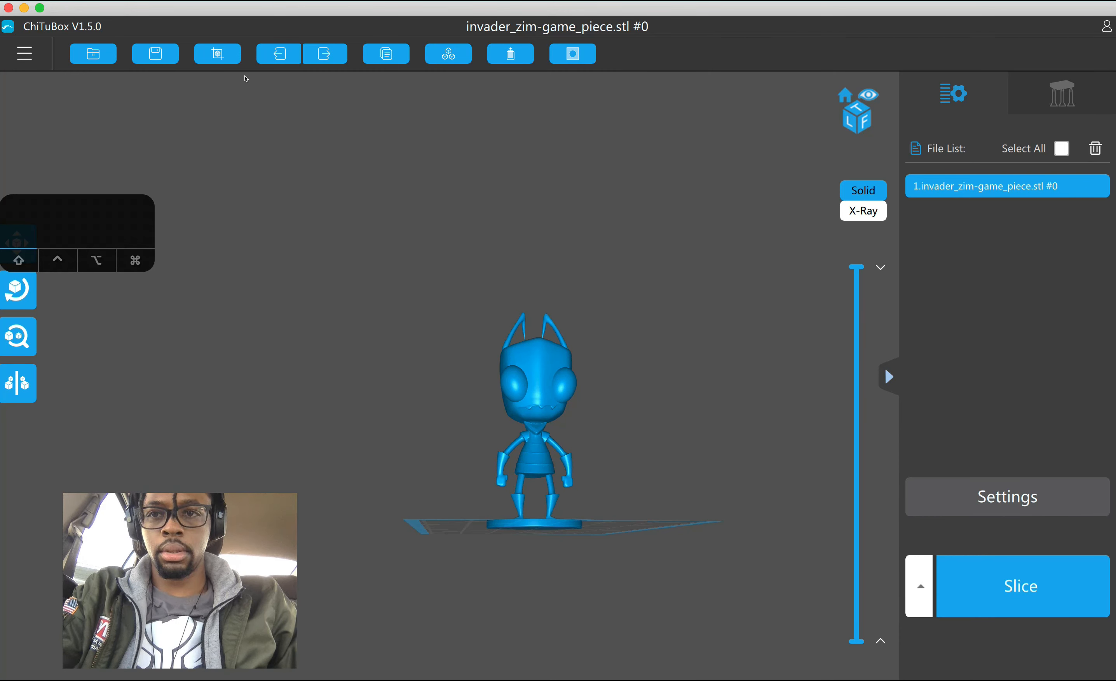
# - Arrange ChiTuBox beside Ultimaker Cura, narrowing the Cura window and extending it to full screen height
pyautogui.moveTo(209, 14); pyautogui.dragTo(367, 20)
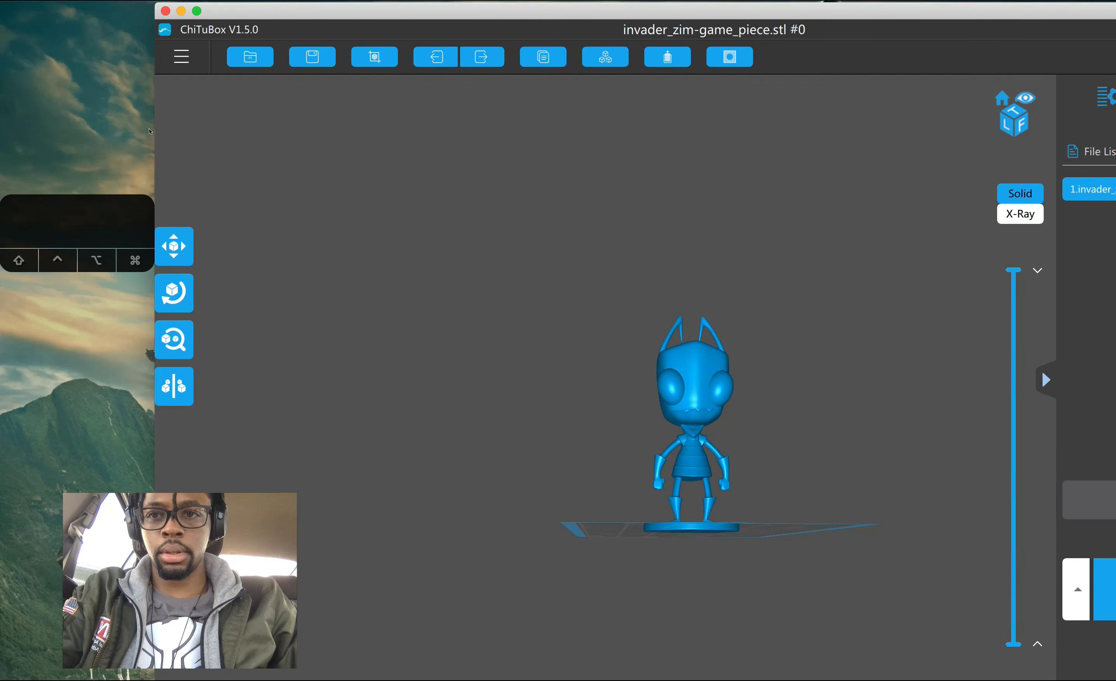
pyautogui.moveTo(171, 126); pyautogui.dragTo(492, 161)
pyautogui.click(380, 161)
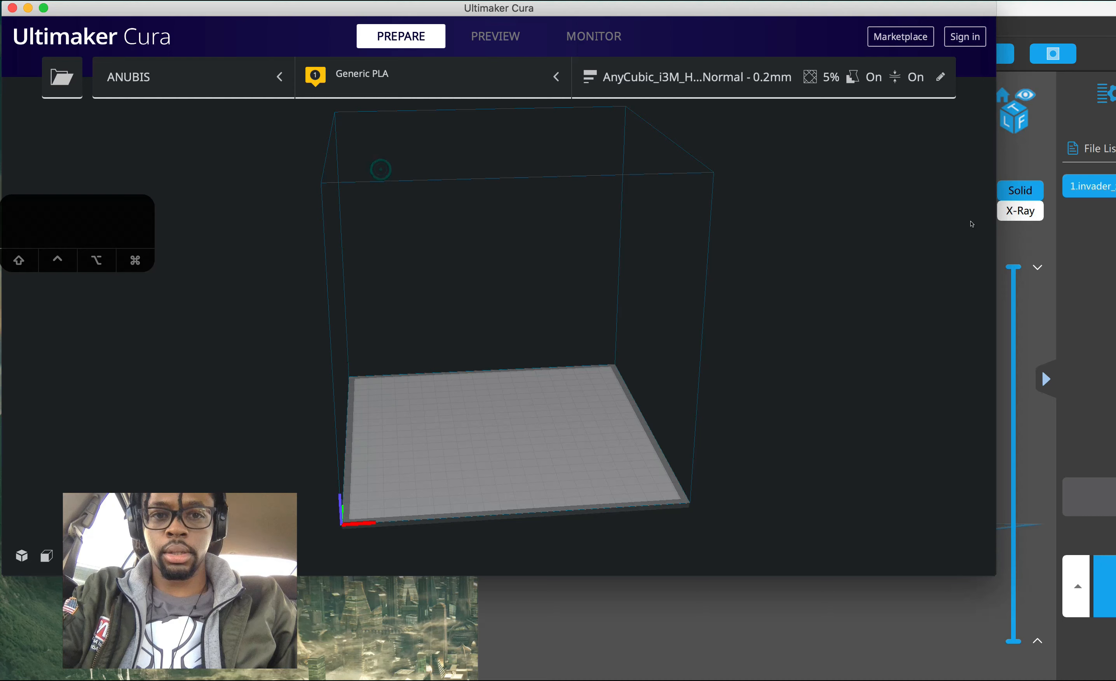
pyautogui.moveTo(992, 208); pyautogui.dragTo(678, 286)
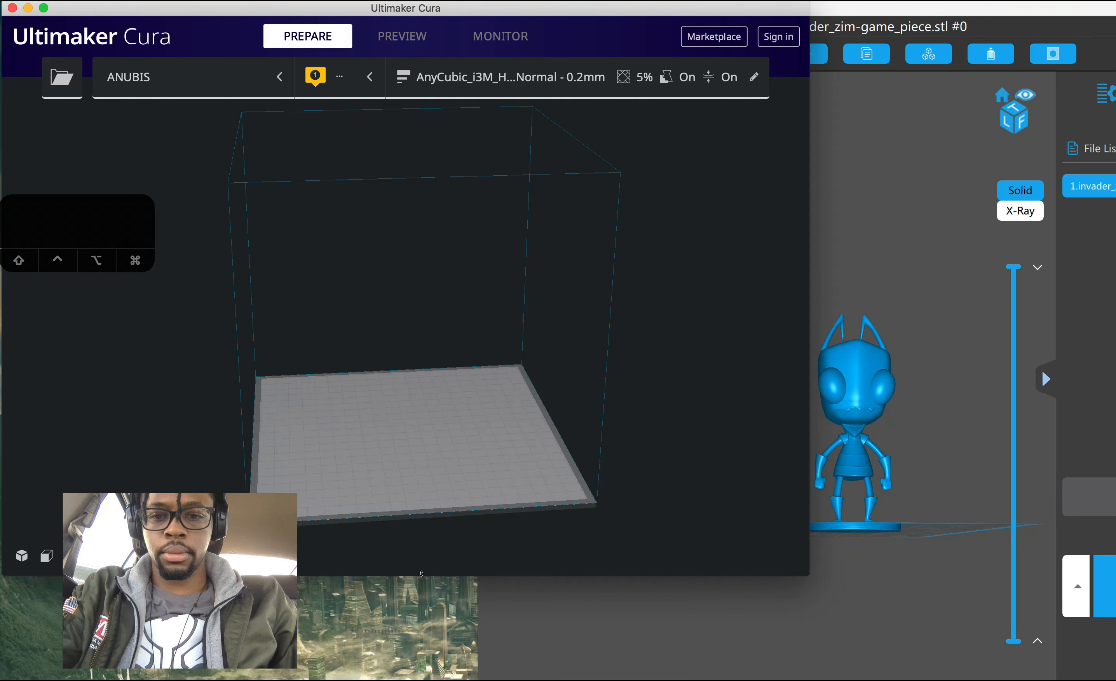
pyautogui.moveTo(421, 574); pyautogui.dragTo(428, 675)
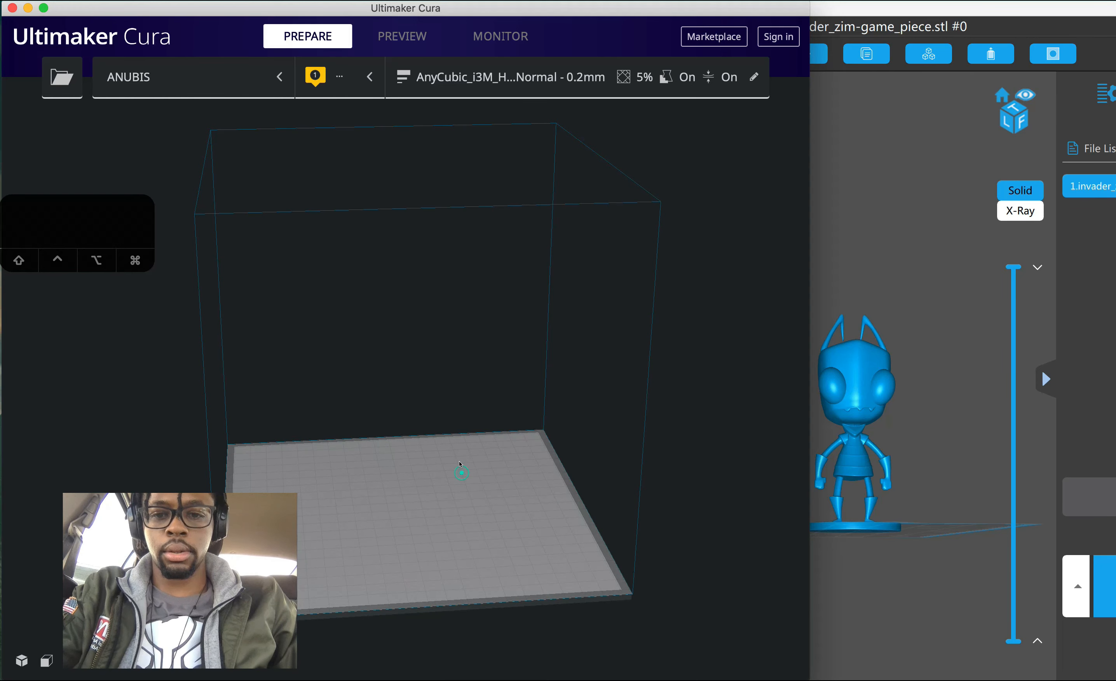
# - Load invader_zim-test_zim.stl from the WTF folder onto Cura's build plate
pyautogui.keyDown('ctrl'); pyautogui.moveTo(460, 464); pyautogui.dragTo(680, 525); pyautogui.keyUp('ctrl')
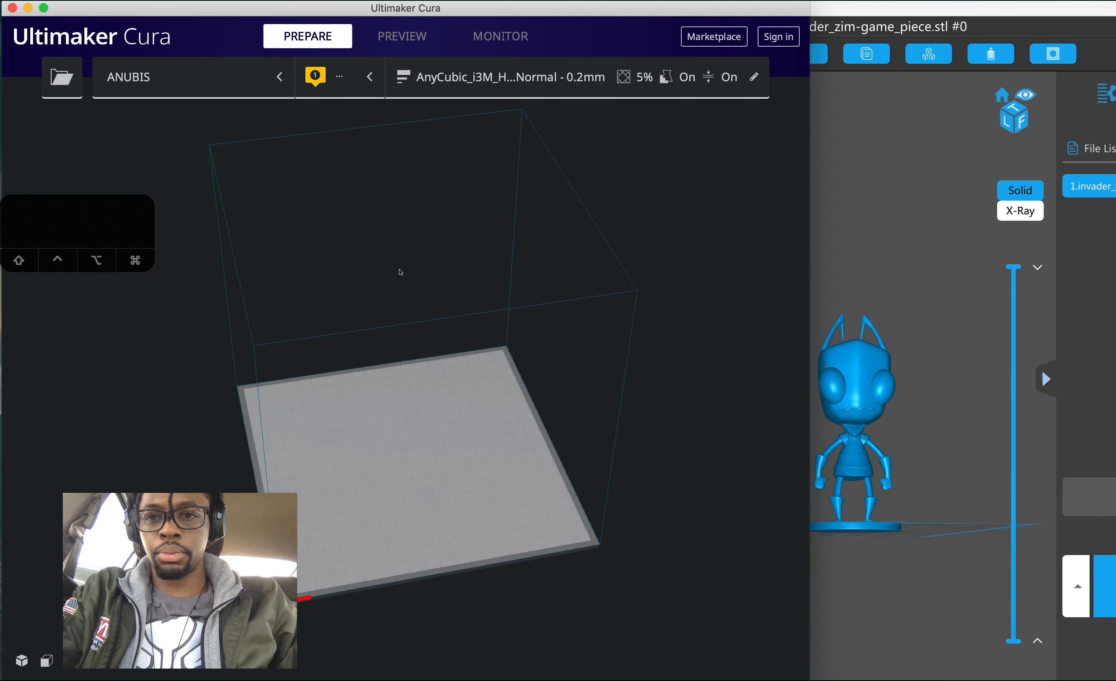
pyautogui.press('super+o')
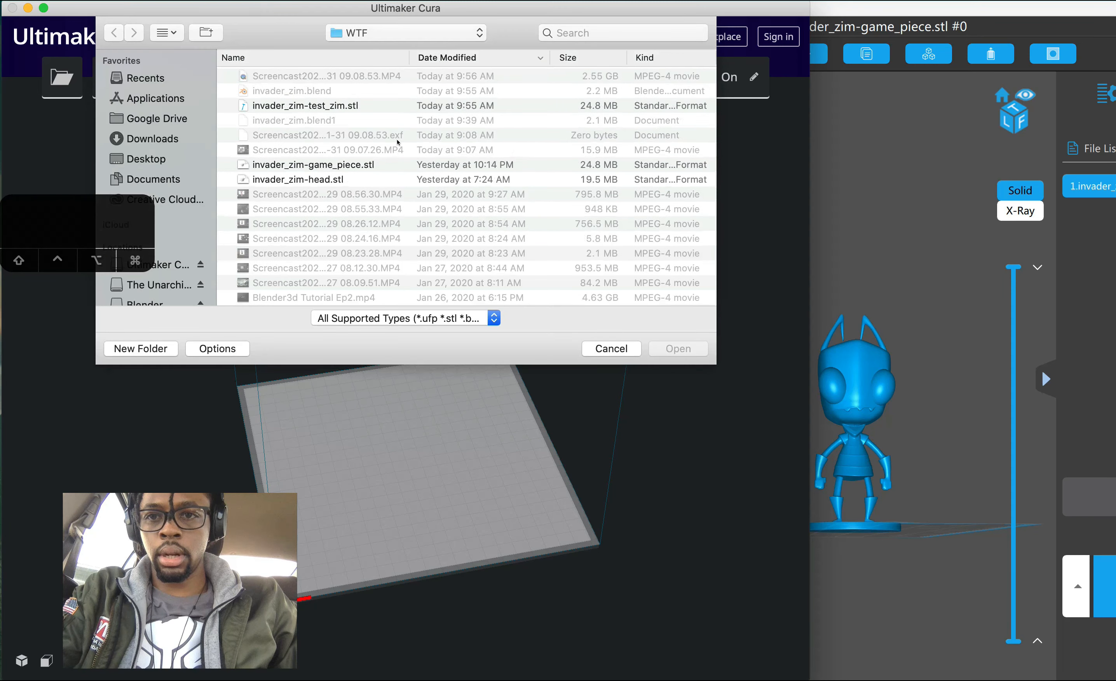
pyautogui.click(344, 105)
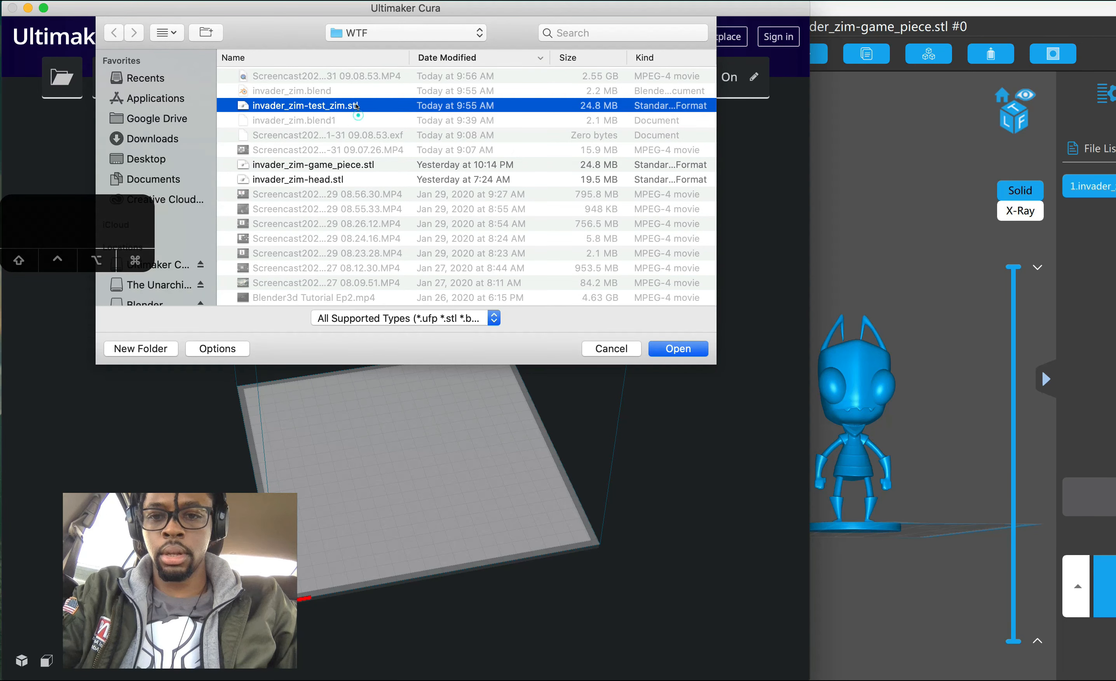
pyautogui.press('Return')
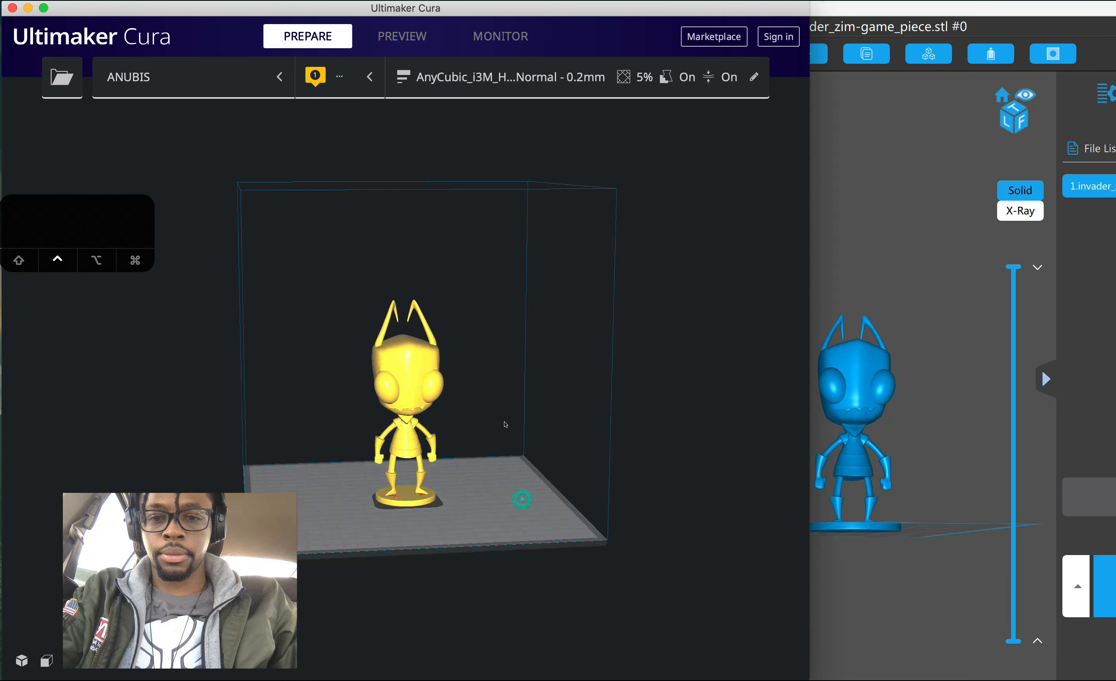
# - Face the imported figure from the front and check the available printers and the current print settings
pyautogui.keyDown('ctrl'); pyautogui.moveTo(464, 464); pyautogui.dragTo(487, 420); pyautogui.keyUp('ctrl')
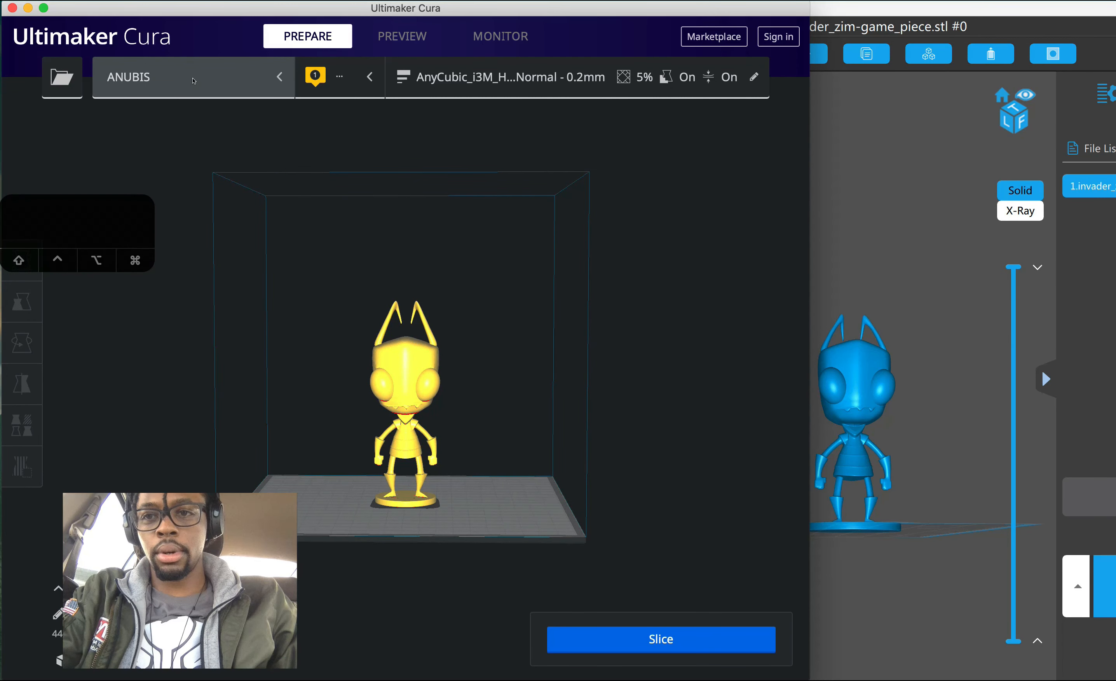
pyautogui.click(192, 80)
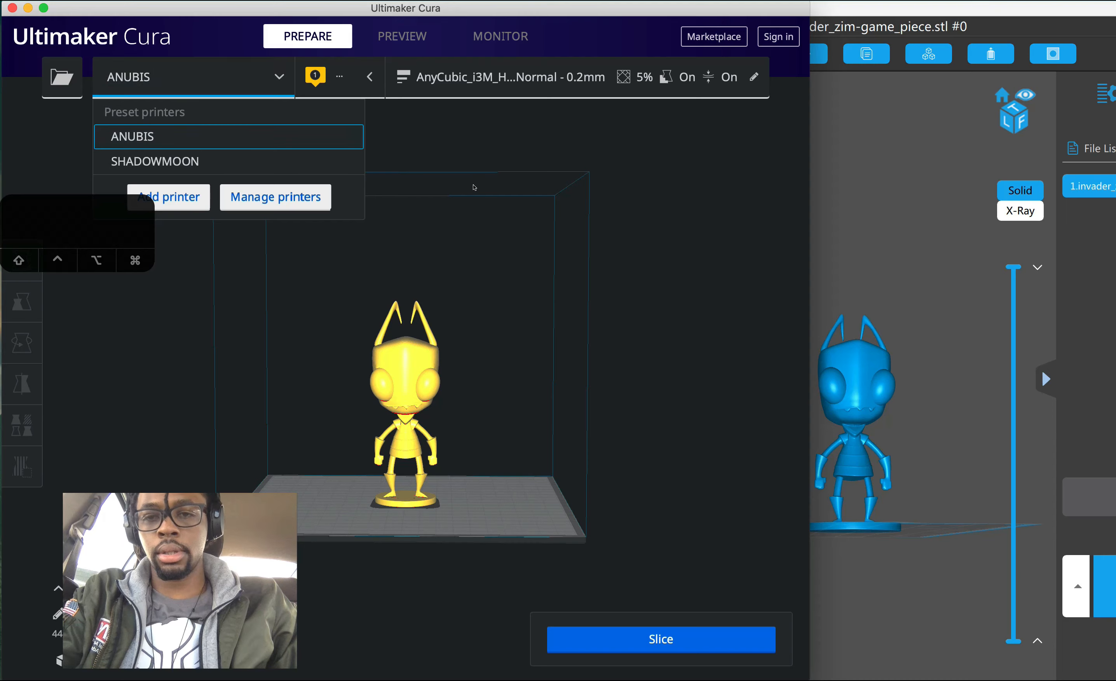
pyautogui.click(475, 198)
pyautogui.click(753, 77)
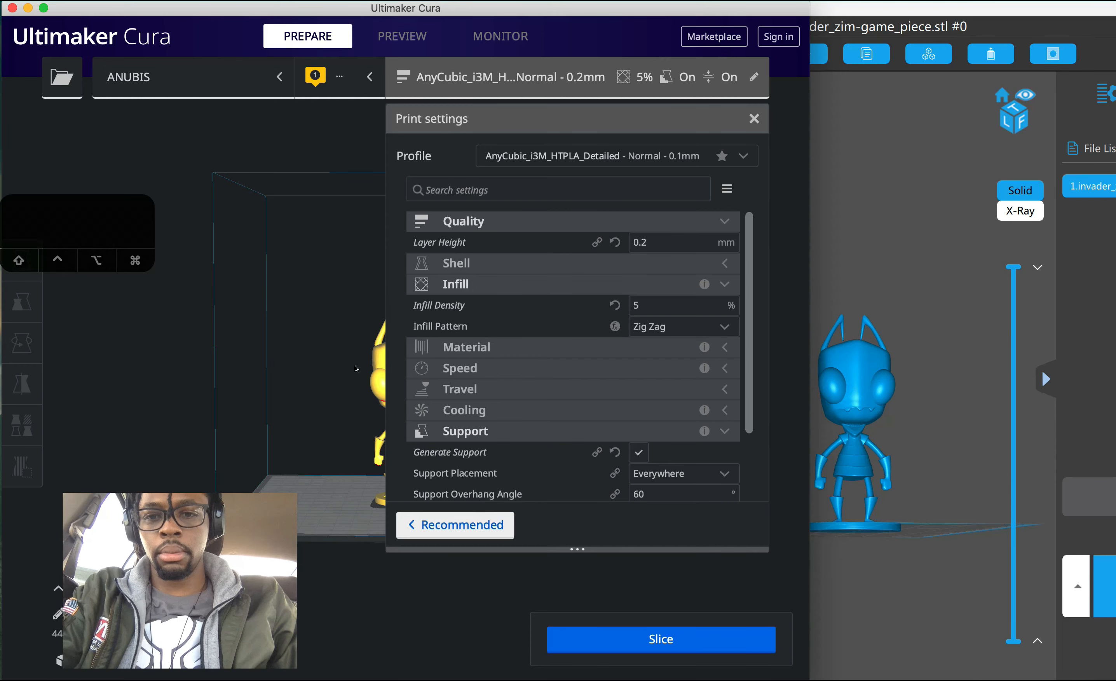
pyautogui.click(754, 121)
# - Scale the figure uniformly to 150%
pyautogui.click(422, 394)
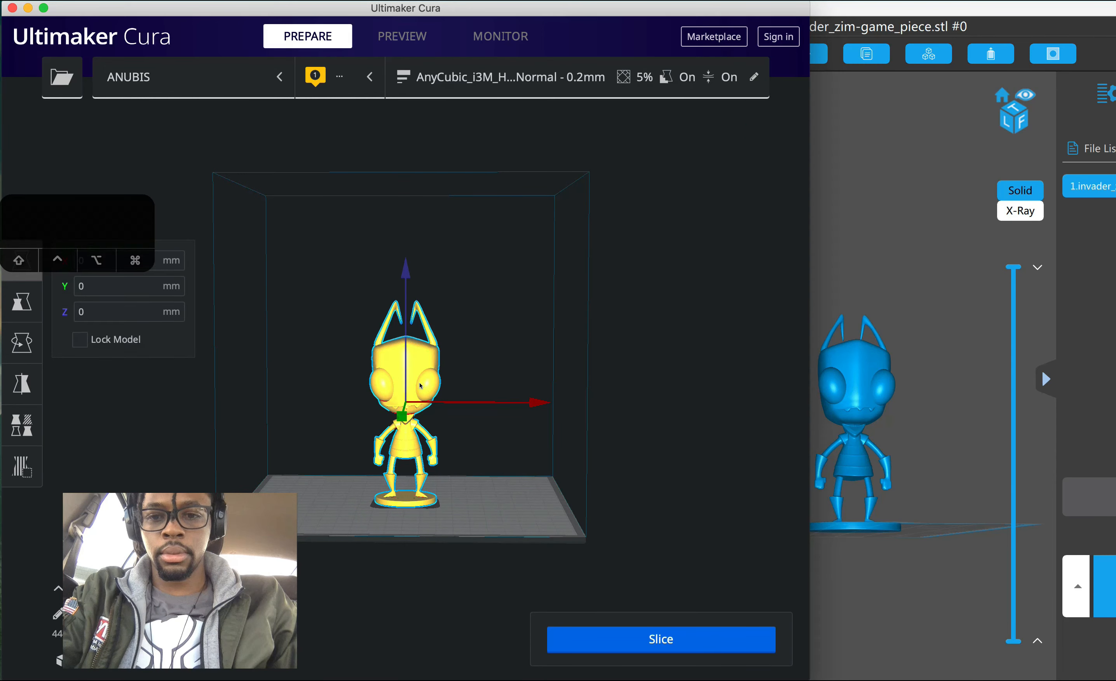
pyautogui.press('s')
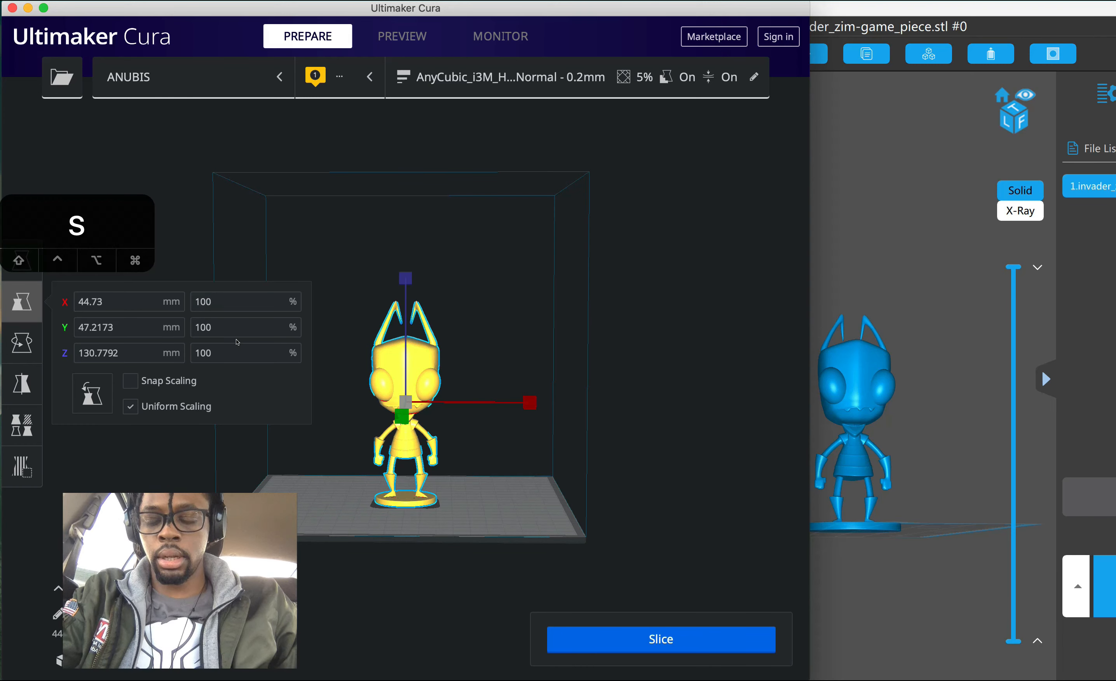
pyautogui.press('Right')
pyautogui.press('BackSpace')
pyautogui.write('5')
pyautogui.press('Return')
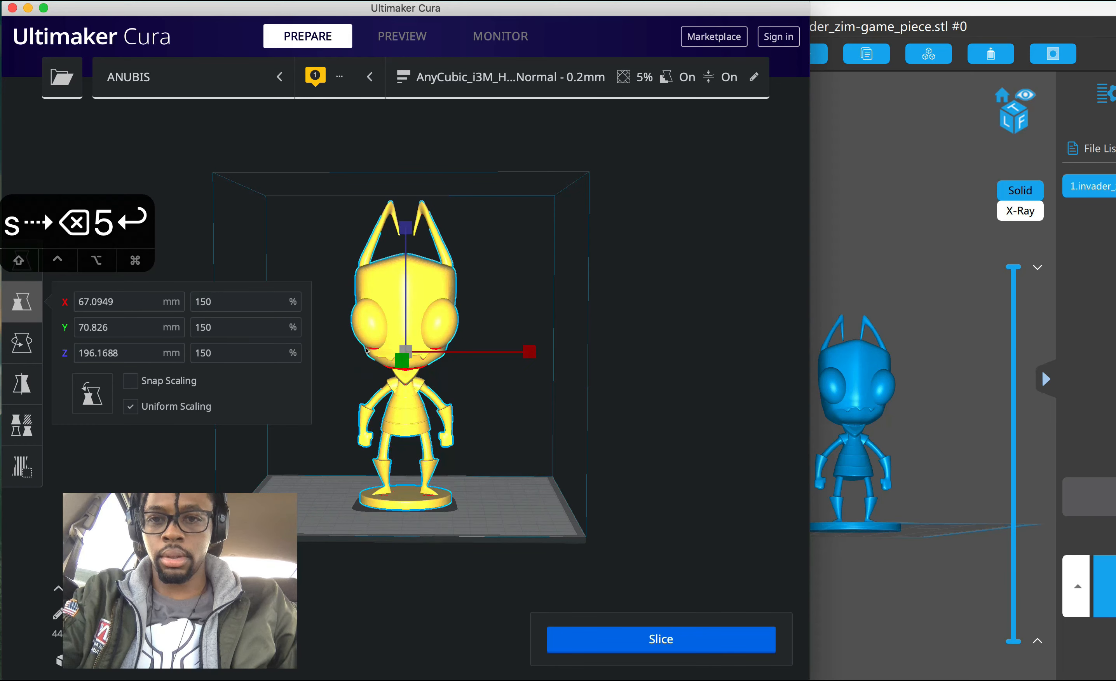
# - Inspect the enlarged figure from above and below, checking the overhang areas around the head and mouth
pyautogui.click(563, 333)
pyautogui.keyDown('ctrl'); pyautogui.moveTo(528, 277); pyautogui.dragTo(552, 298); pyautogui.keyUp('ctrl')
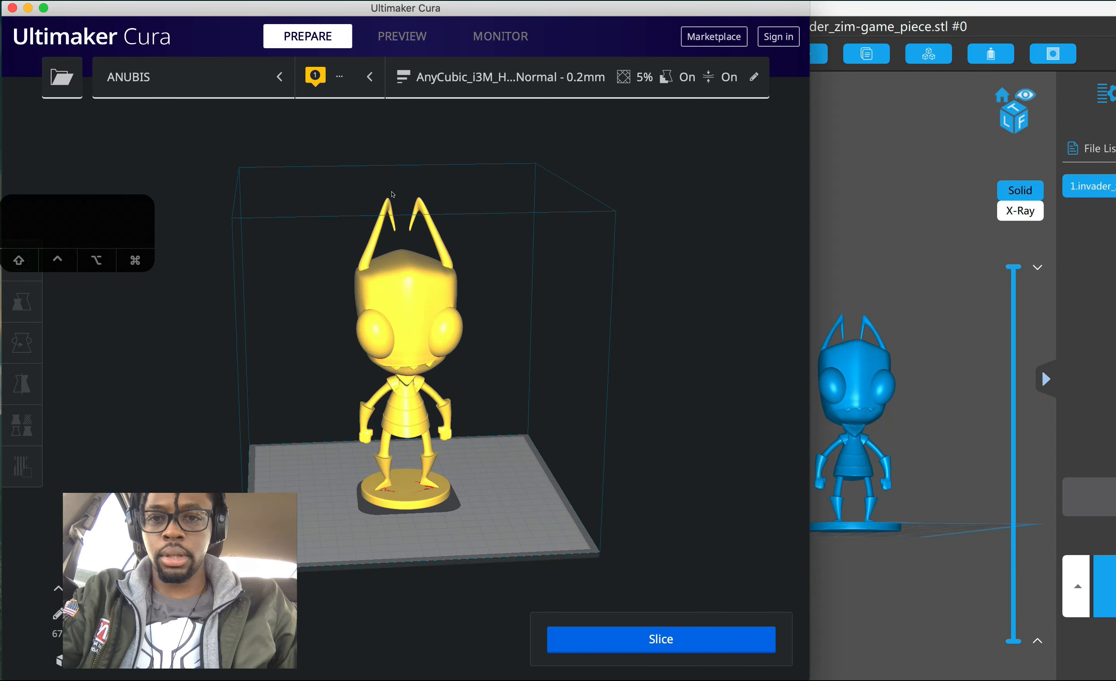
pyautogui.keyDown('ctrl'); pyautogui.moveTo(554, 351); pyautogui.dragTo(481, 353); pyautogui.keyUp('ctrl')
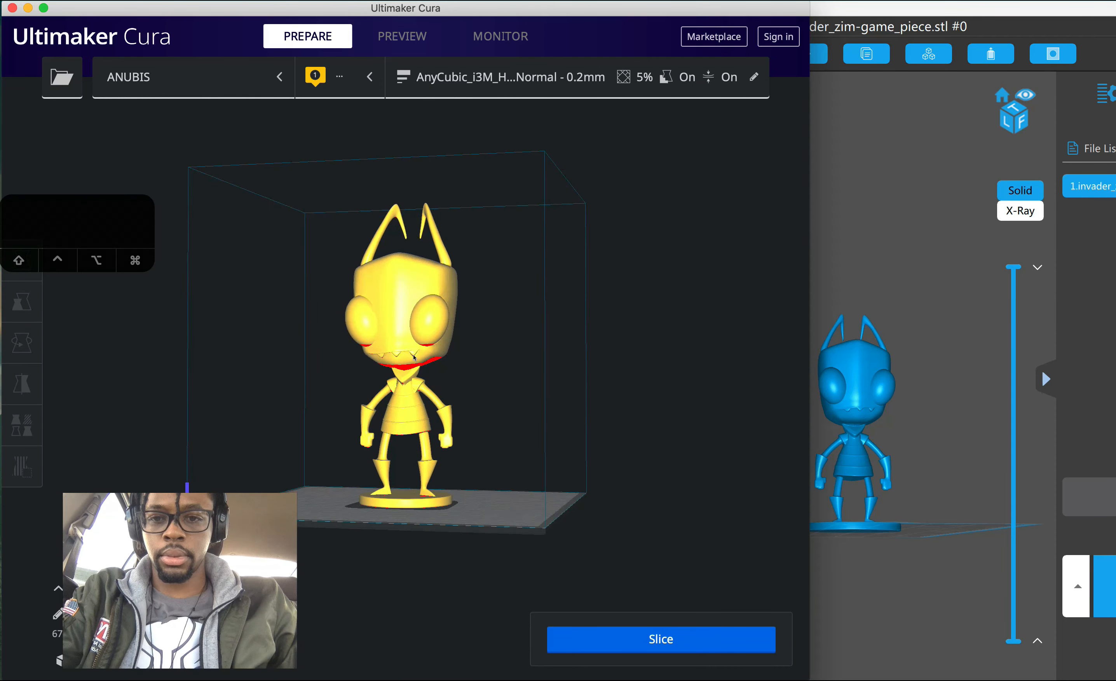
pyautogui.click(422, 358)
pyautogui.click(528, 220)
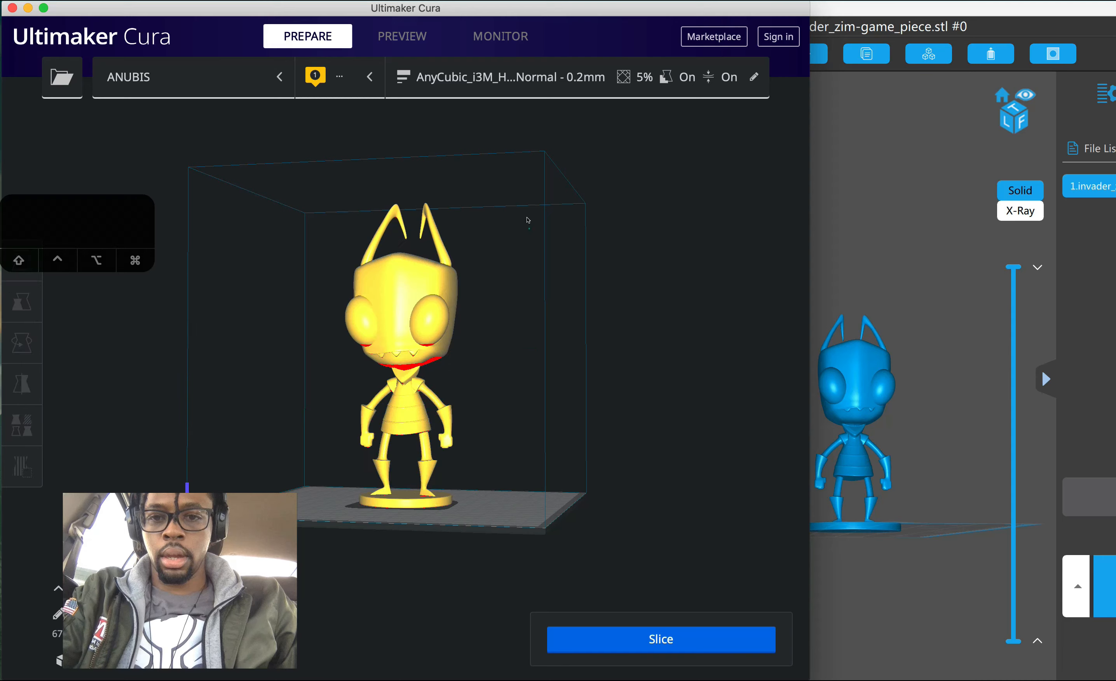
# - Review the infill and support settings and examine the overhangs on the underside of the figure
pyautogui.click(422, 323)
pyautogui.click(754, 77)
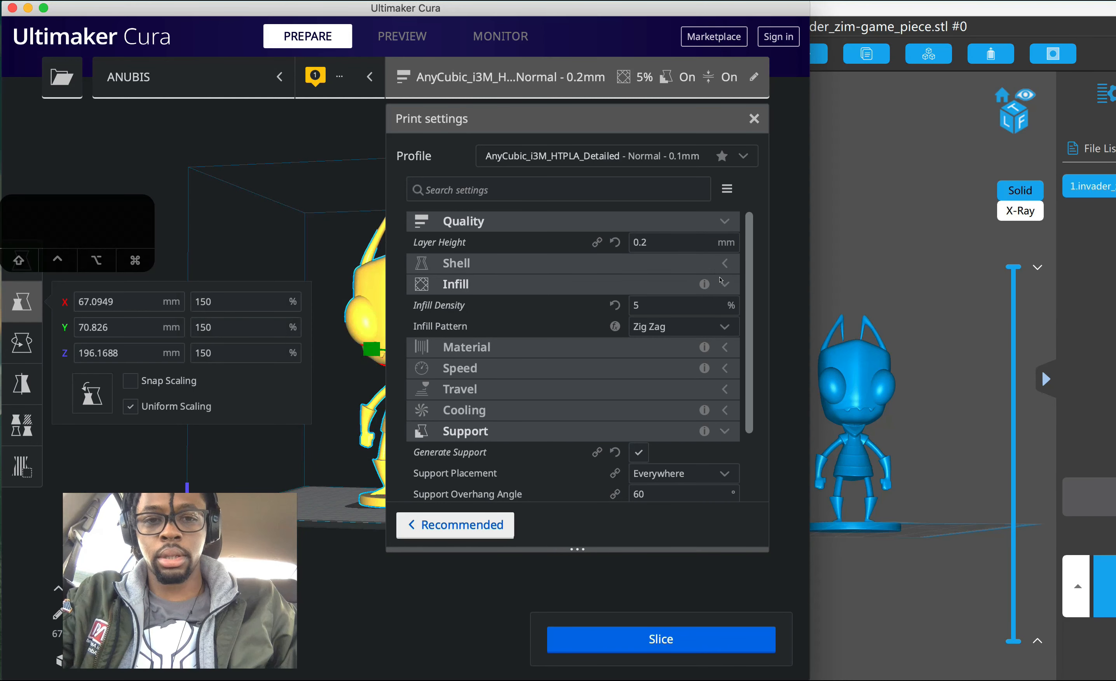
pyautogui.scroll(-5, 719, 300)
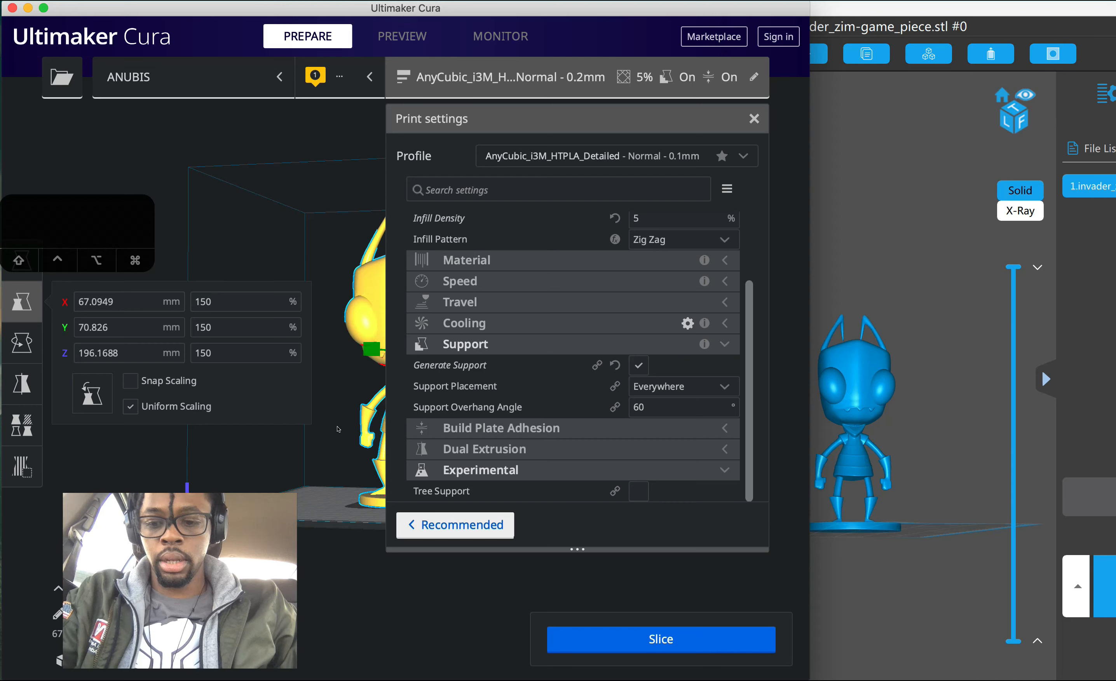
pyautogui.moveTo(326, 443); pyautogui.dragTo(210, 377, button='right')
pyautogui.keyDown('shift'); pyautogui.moveTo(383, 474); pyautogui.dragTo(363, 476); pyautogui.keyUp('shift')
pyautogui.keyDown('shift'); pyautogui.click(364, 475); pyautogui.keyUp('shift')
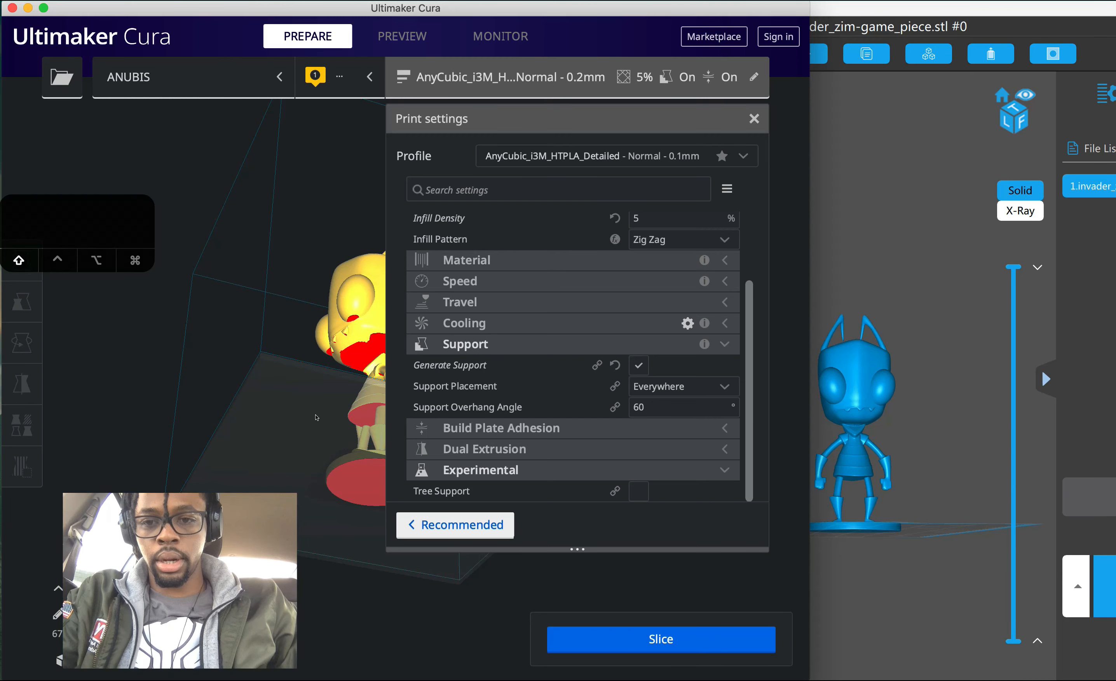
pyautogui.keyDown('shift'); pyautogui.moveTo(316, 417); pyautogui.dragTo(206, 410); pyautogui.keyUp('shift')
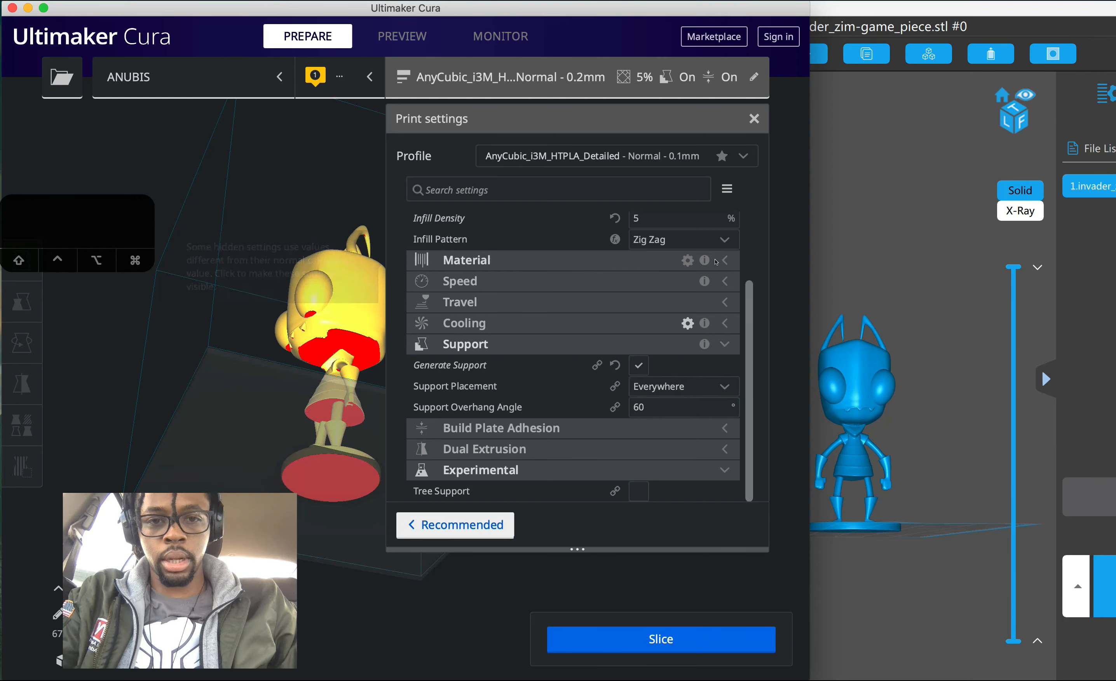
# - Check the Material and Speed groups of the print settings, leaving both collapsed
pyautogui.click(722, 261)
pyautogui.click(722, 261)
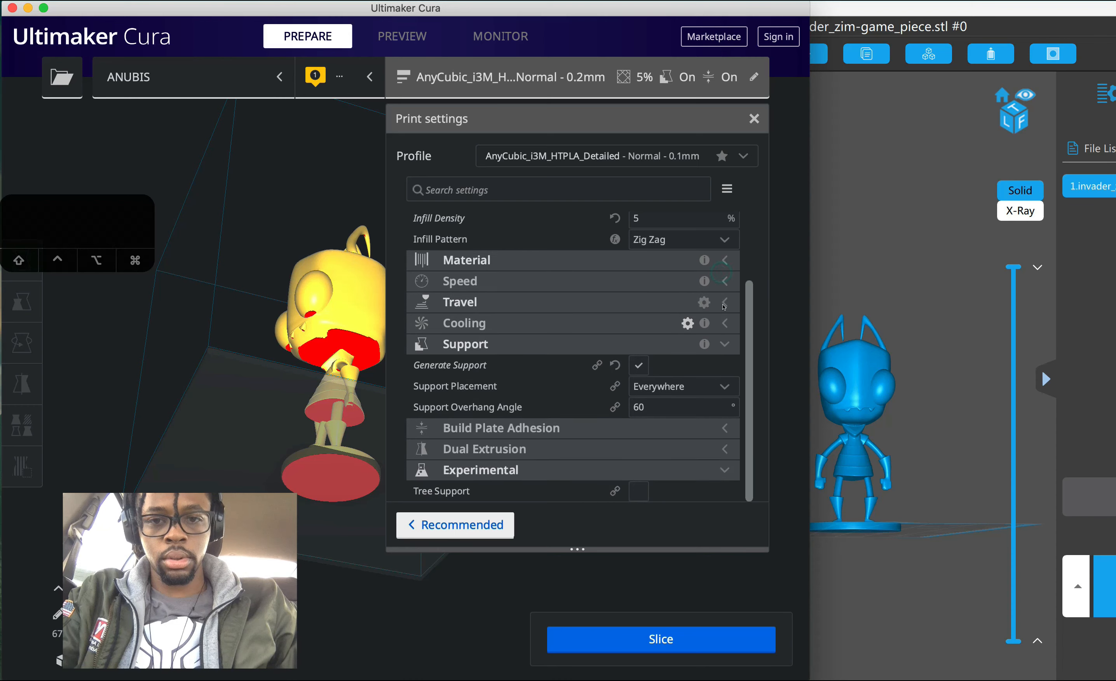
pyautogui.click(724, 281)
pyautogui.click(724, 281)
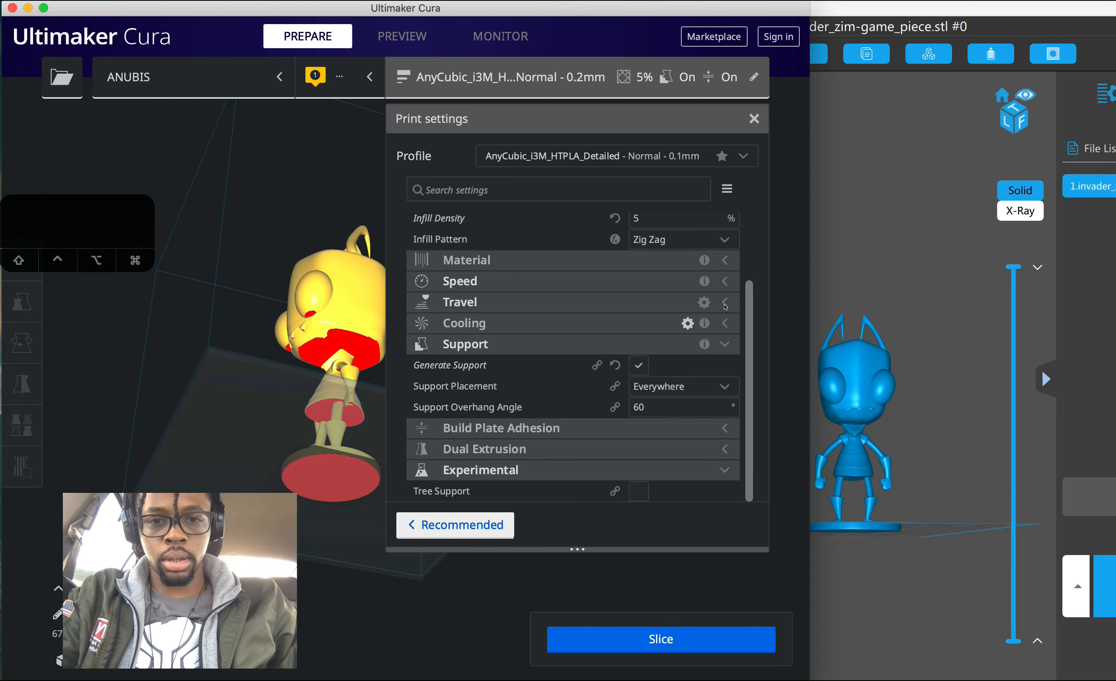
# - Check the Travel group, review the wall and top/bottom values in the Shell group, and examine the figure from the front
pyautogui.click(725, 305)
pyautogui.click(725, 303)
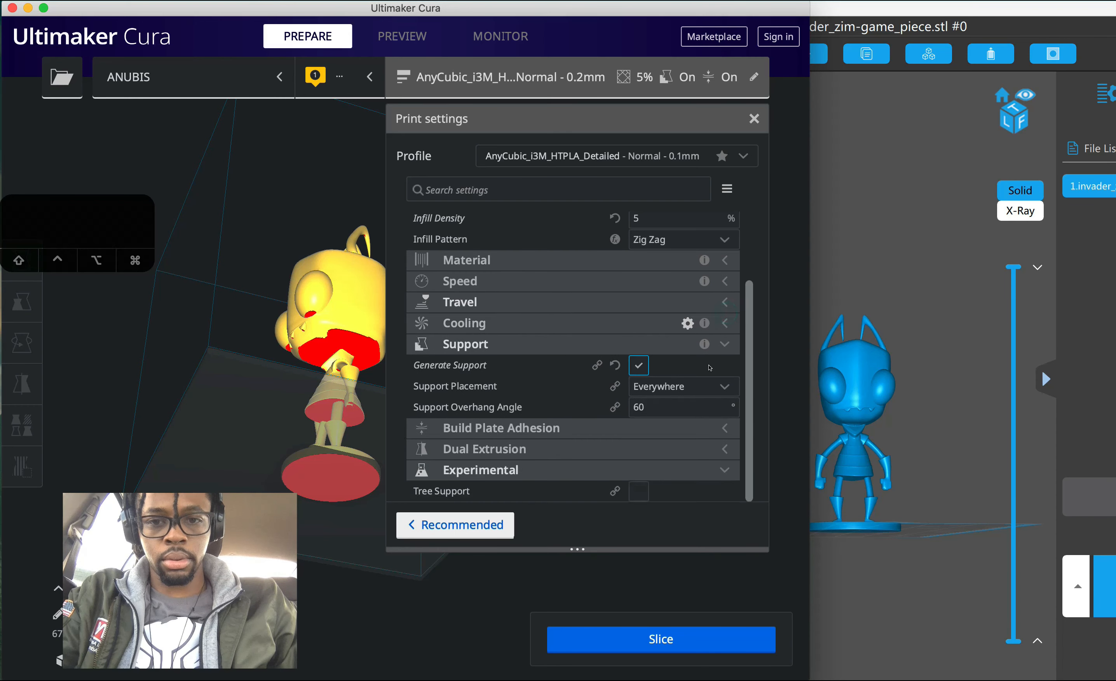
pyautogui.scroll(4, 708, 299)
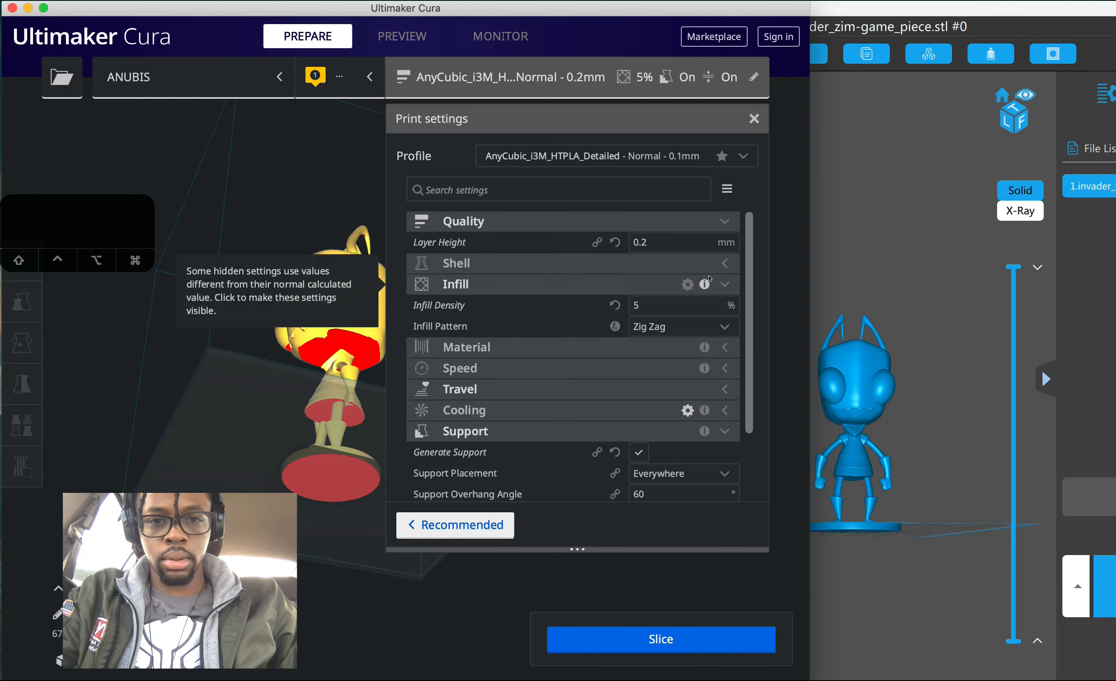
pyautogui.click(722, 264)
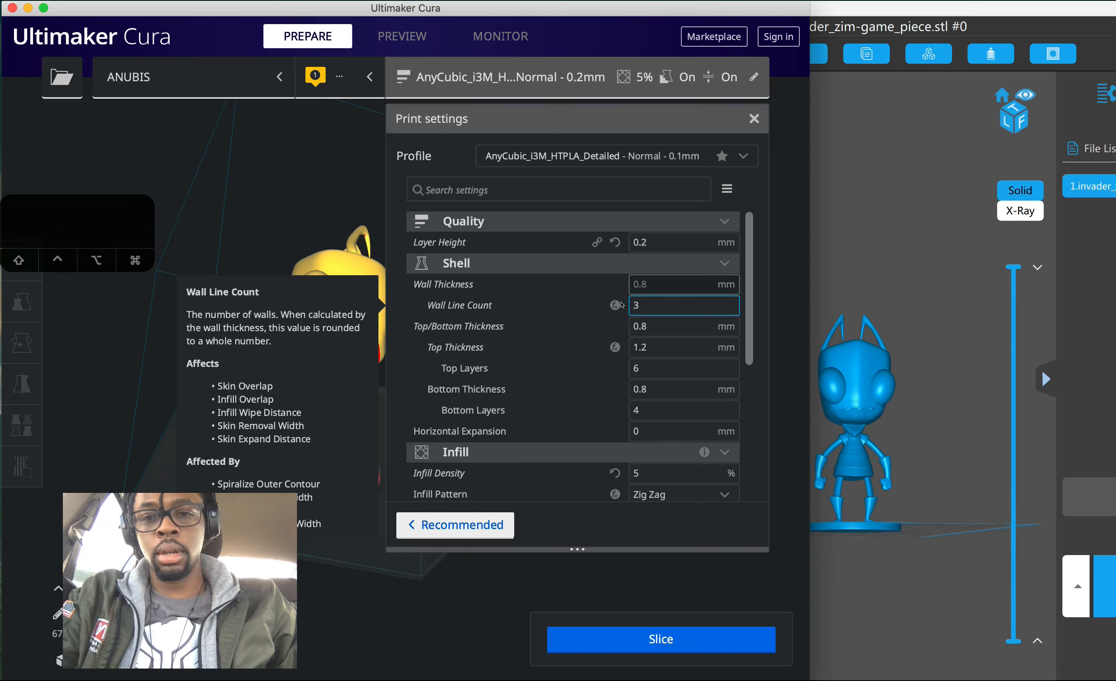
pyautogui.moveTo(329, 189); pyautogui.dragTo(343, 233, button='right')
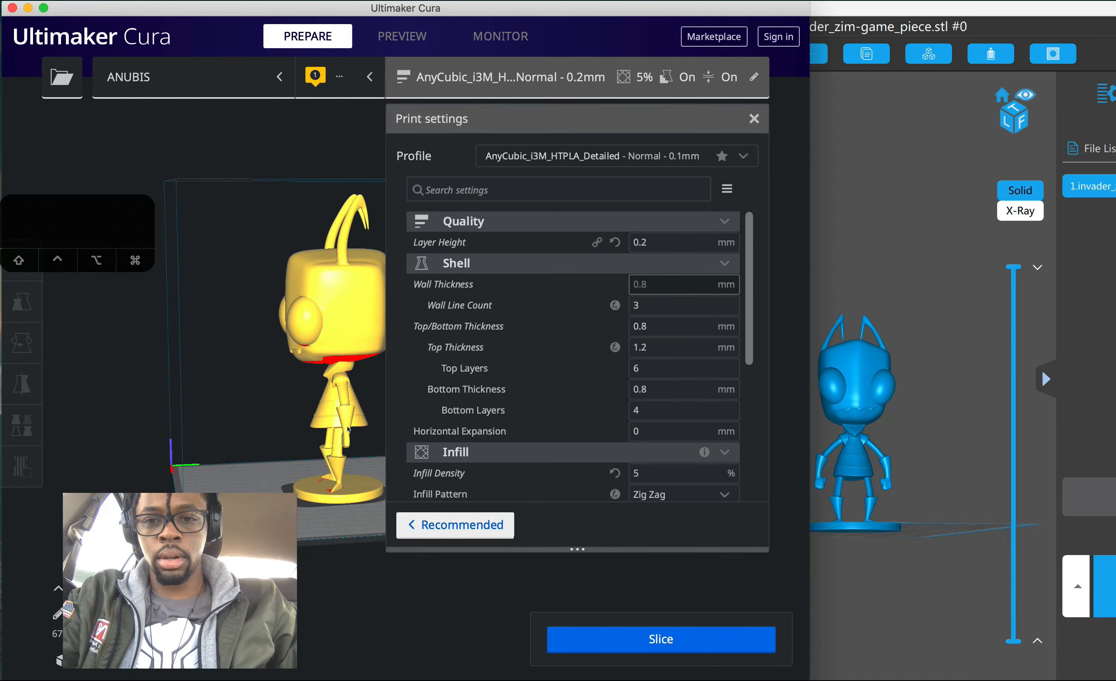
pyautogui.moveTo(277, 424); pyautogui.dragTo(380, 443, button='right')
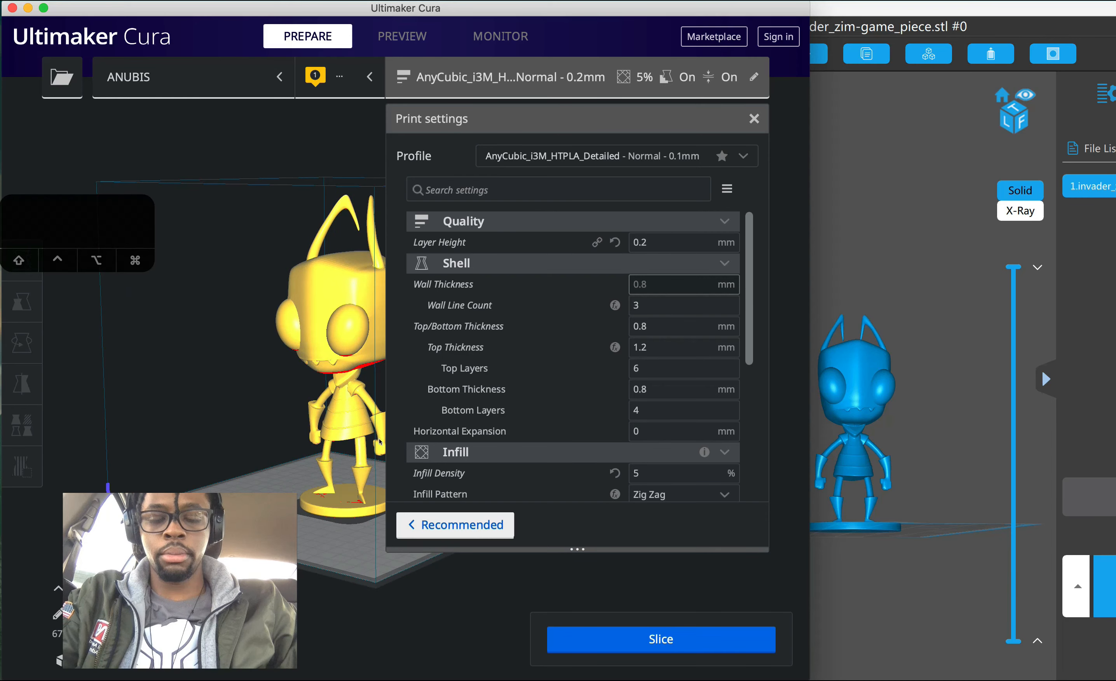
# - Close the print settings and slice the figure
pyautogui.click(753, 118)
pyautogui.moveTo(563, 304); pyautogui.dragTo(648, 337, button='right')
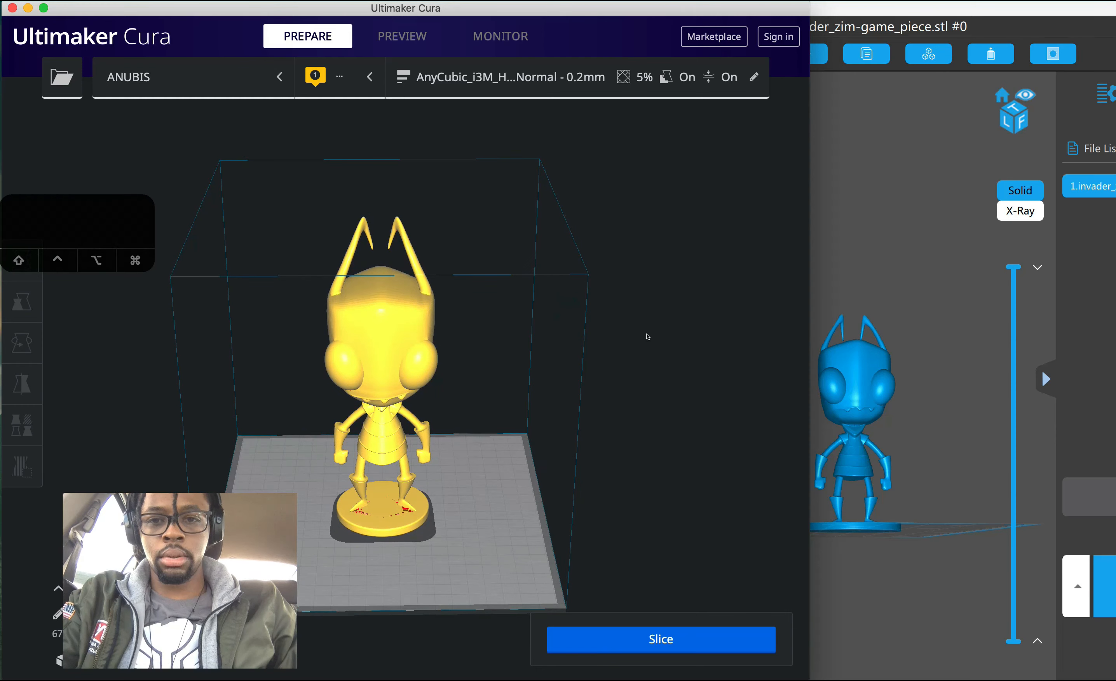
pyautogui.click(646, 640)
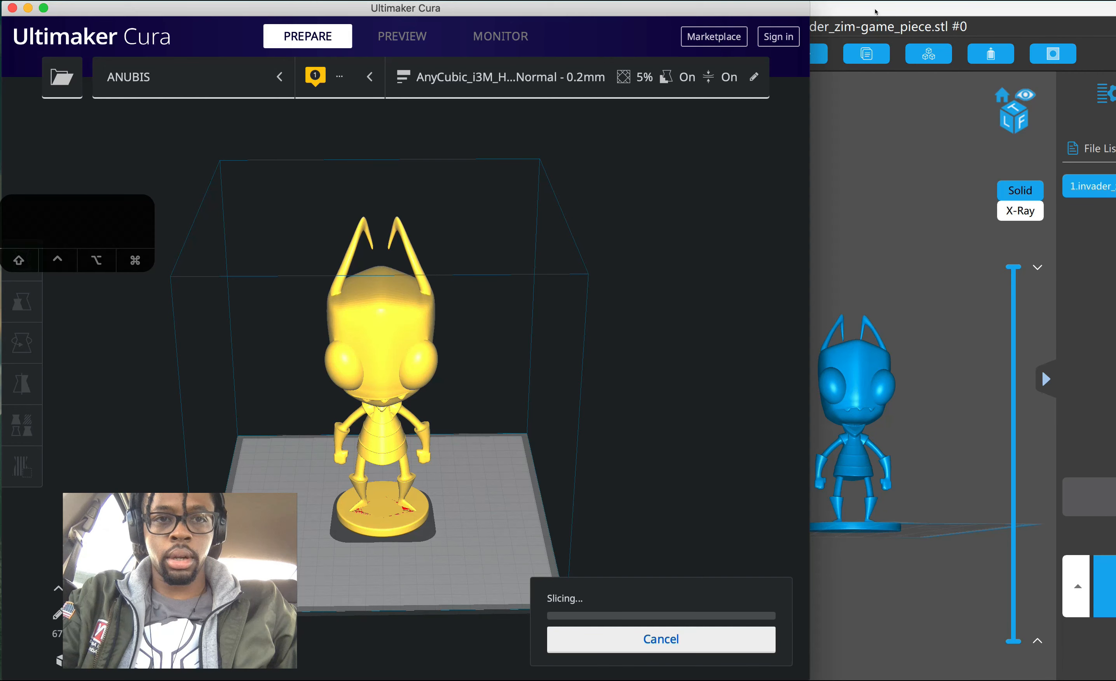
# - Switch to ChiTuBox, bring its whole window into view, allow access to the Documents folder, and load invader_zim-test_zim.stl
pyautogui.click(1041, 369)
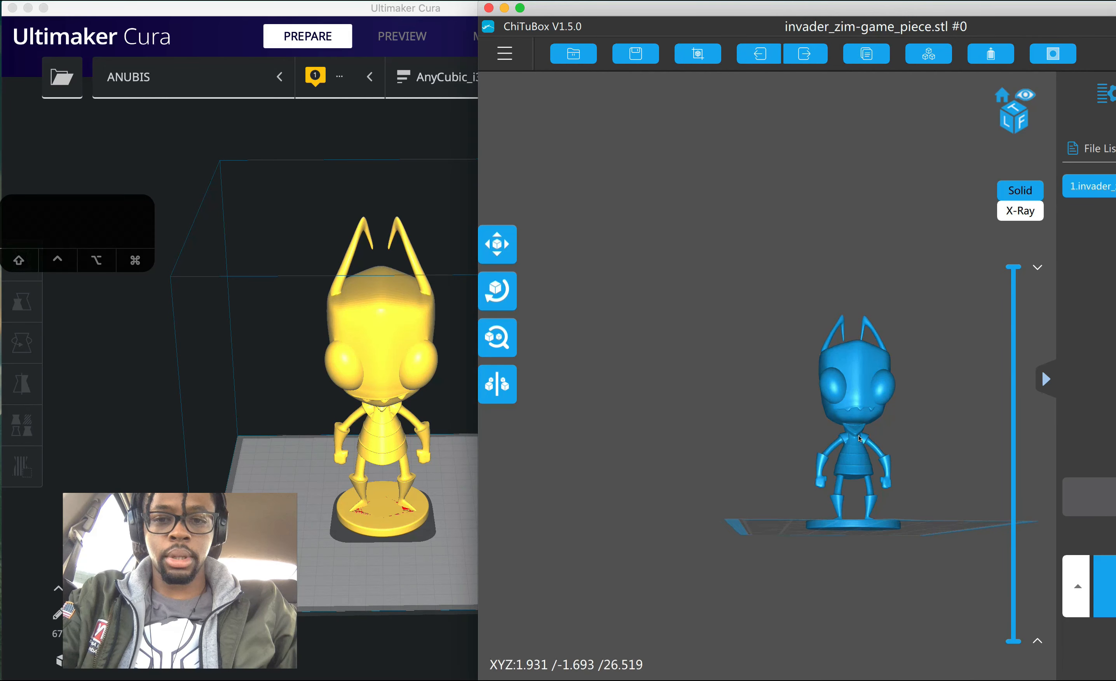
pyautogui.scroll(-1, 858, 438)
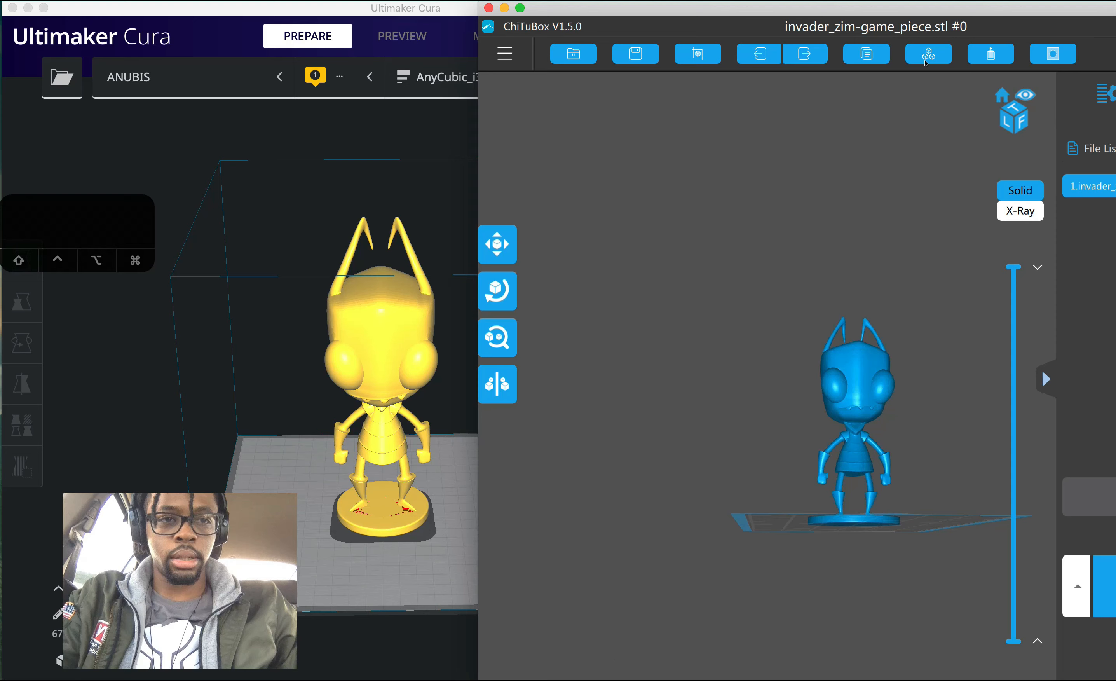
pyautogui.moveTo(842, 9); pyautogui.dragTo(635, 9)
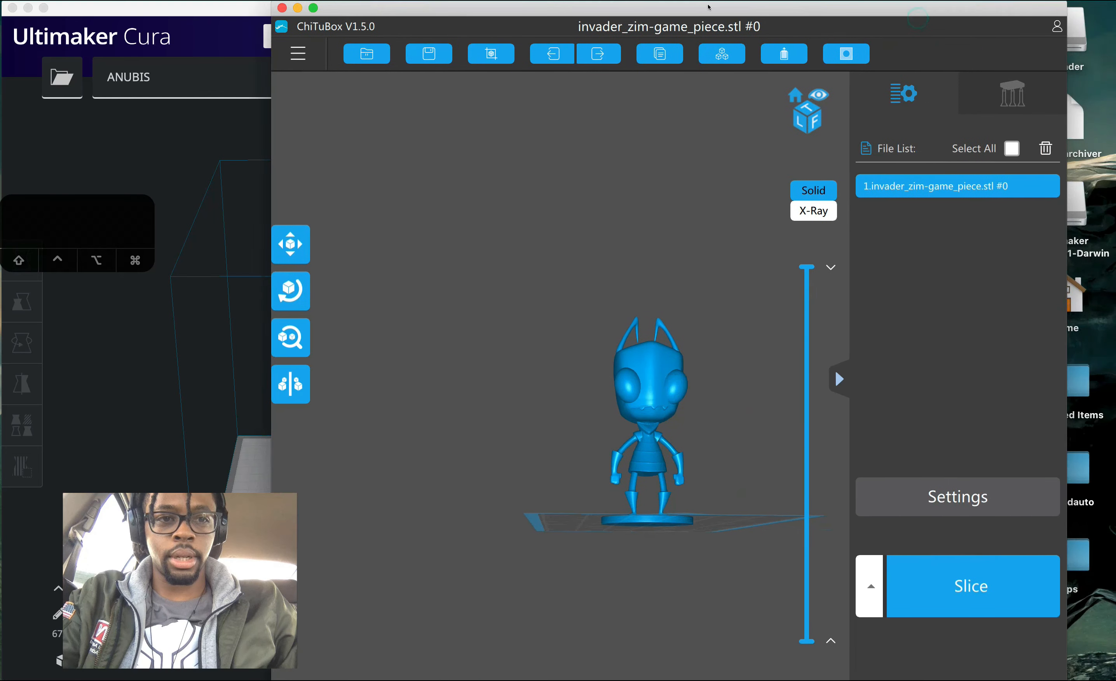
pyautogui.click(361, 53)
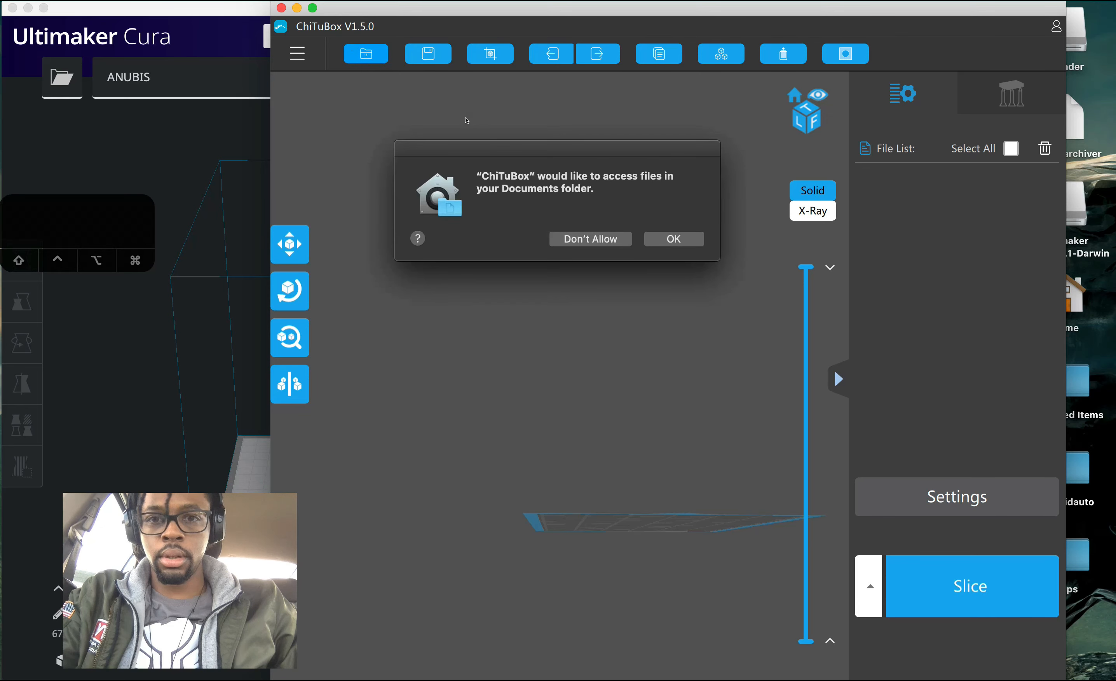
pyautogui.click(673, 239)
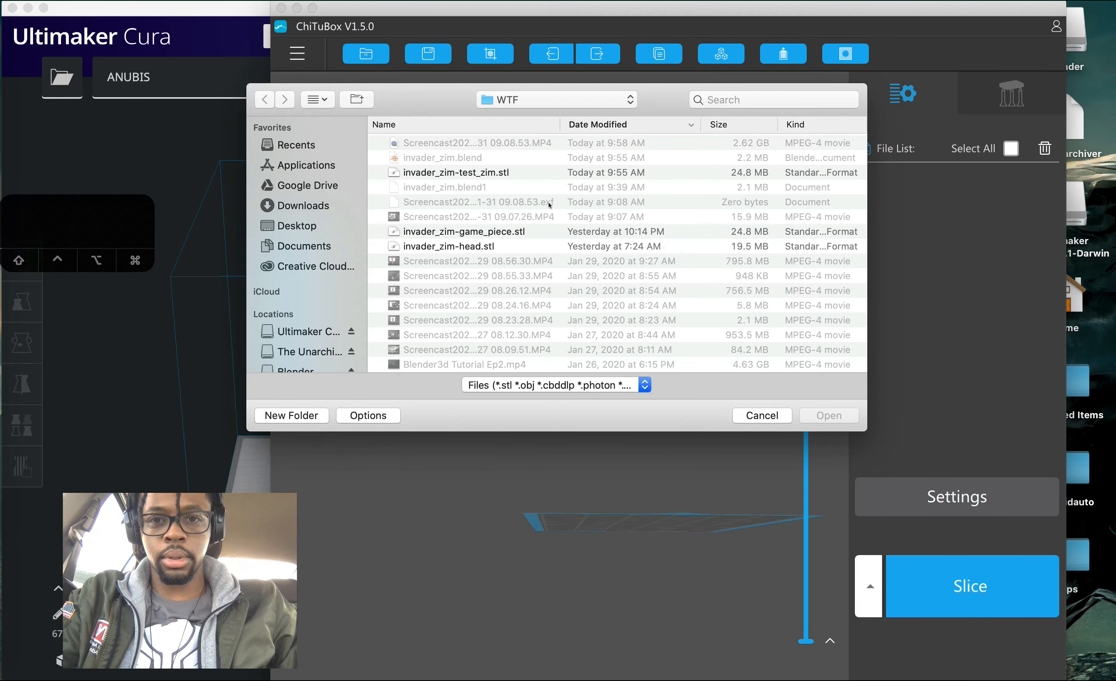
pyautogui.click(483, 174)
pyautogui.doubleClick(484, 174)
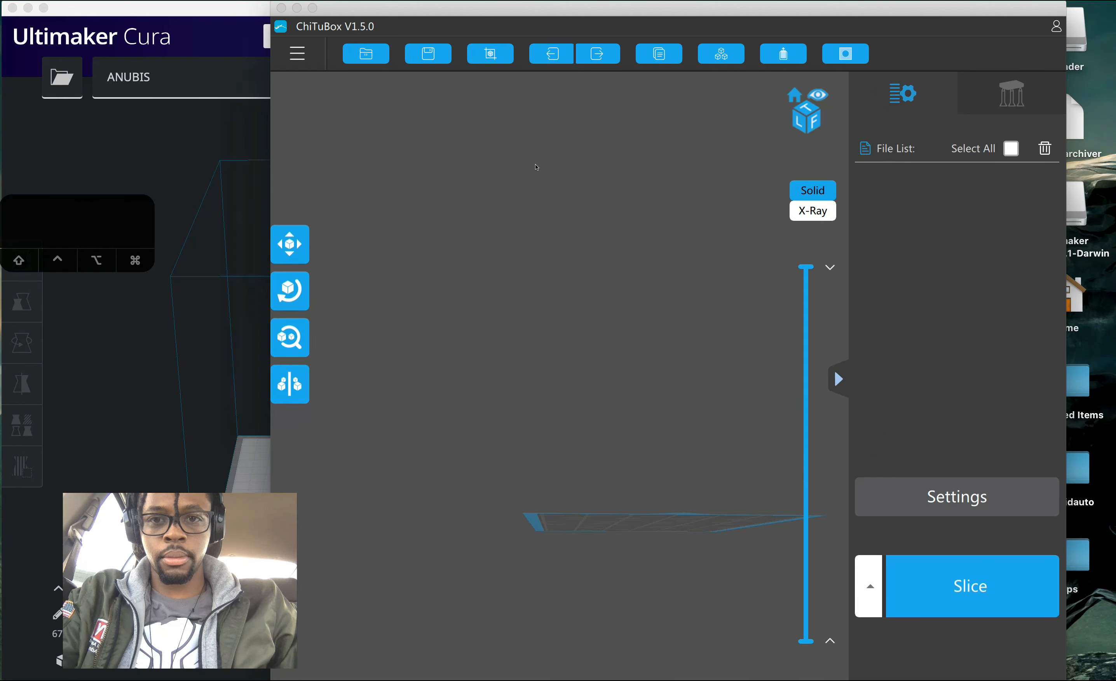
pyautogui.moveTo(716, 336); pyautogui.dragTo(697, 405, button='right')
pyautogui.scroll(-1, 698, 405)
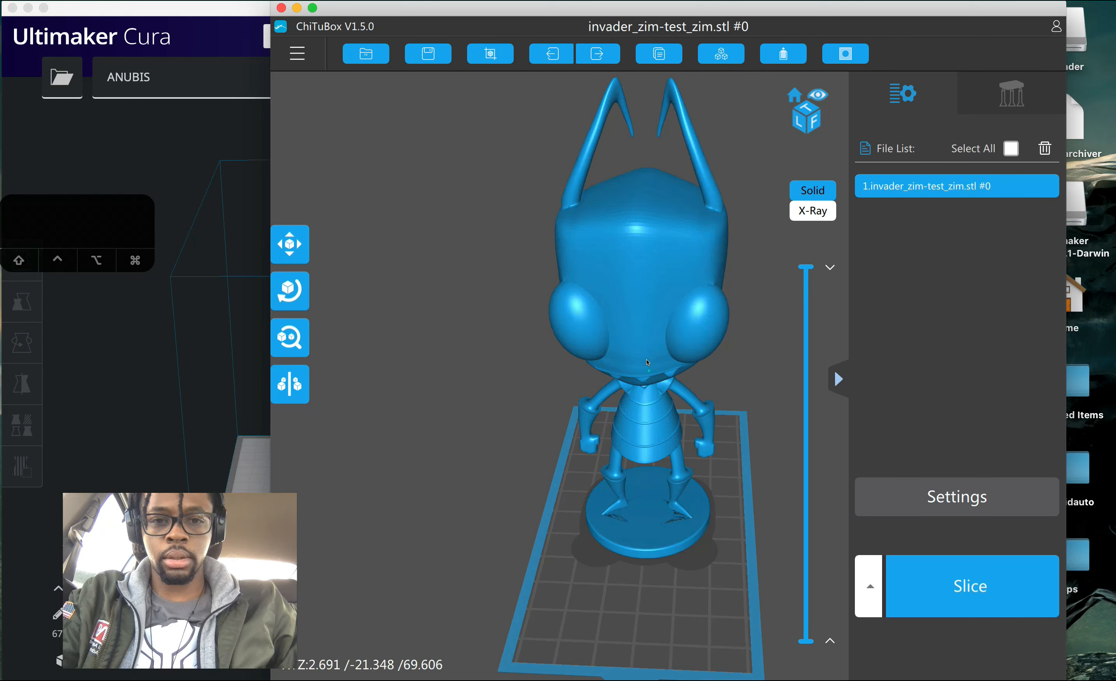
# - Tilt the figure slightly backward about the X axis and inspect its lean on the build plate
pyautogui.moveTo(647, 363); pyautogui.dragTo(550, 376)
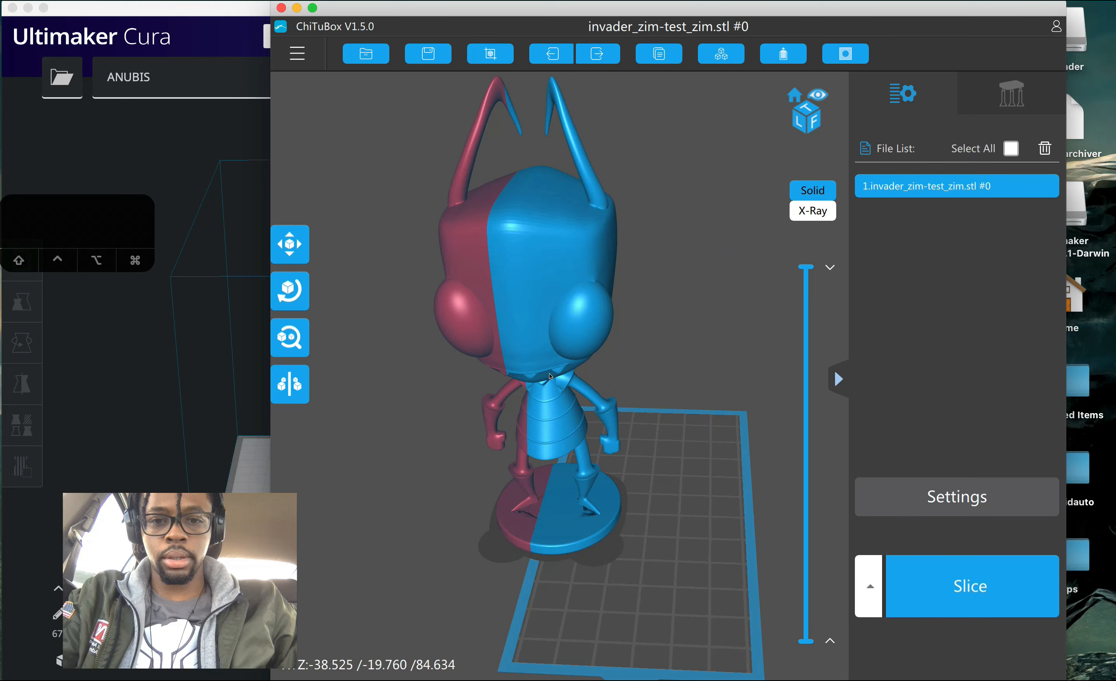
pyautogui.hotkey('ctrl', 'z')
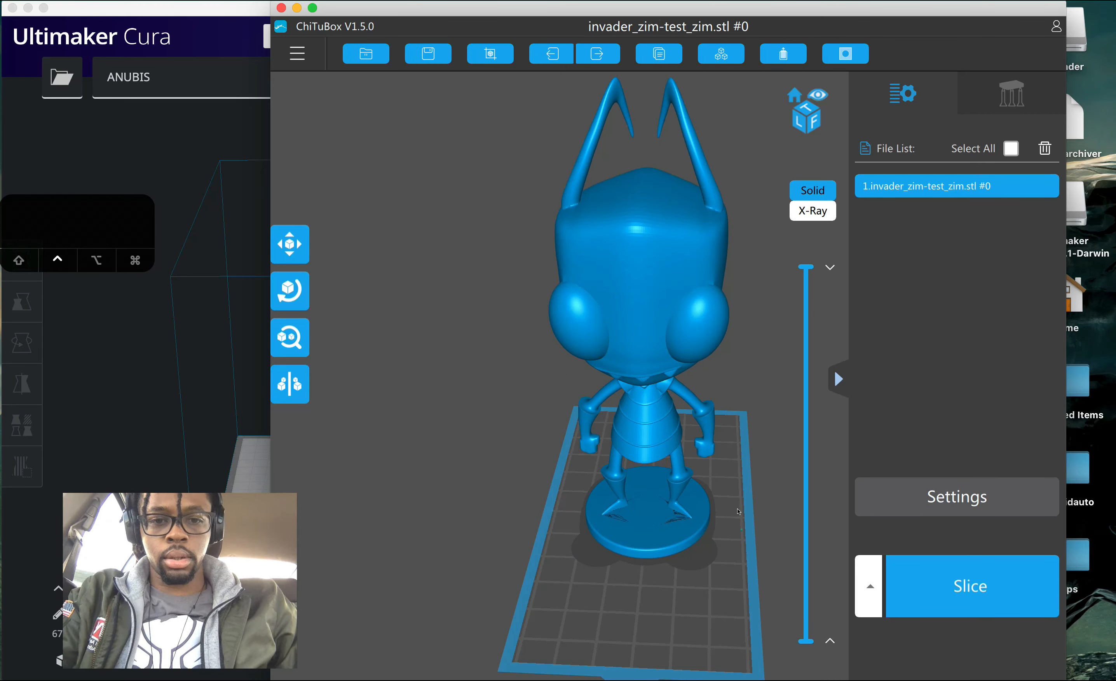
pyautogui.moveTo(738, 512); pyautogui.dragTo(606, 473)
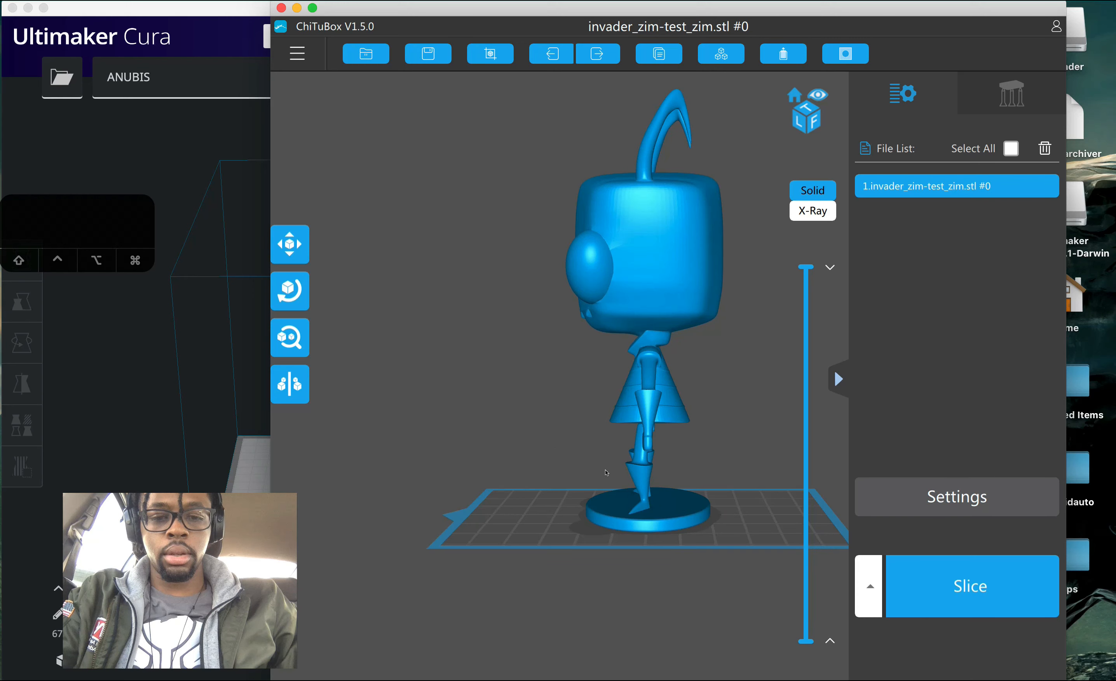
pyautogui.click(299, 305)
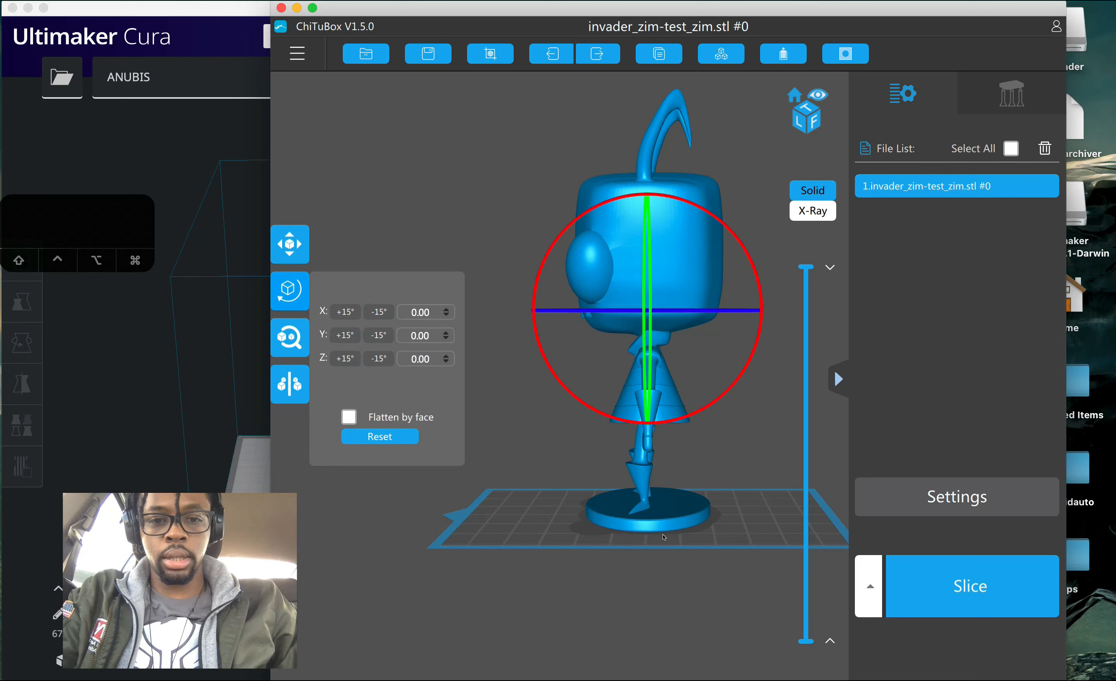
pyautogui.moveTo(730, 239); pyautogui.dragTo(721, 228)
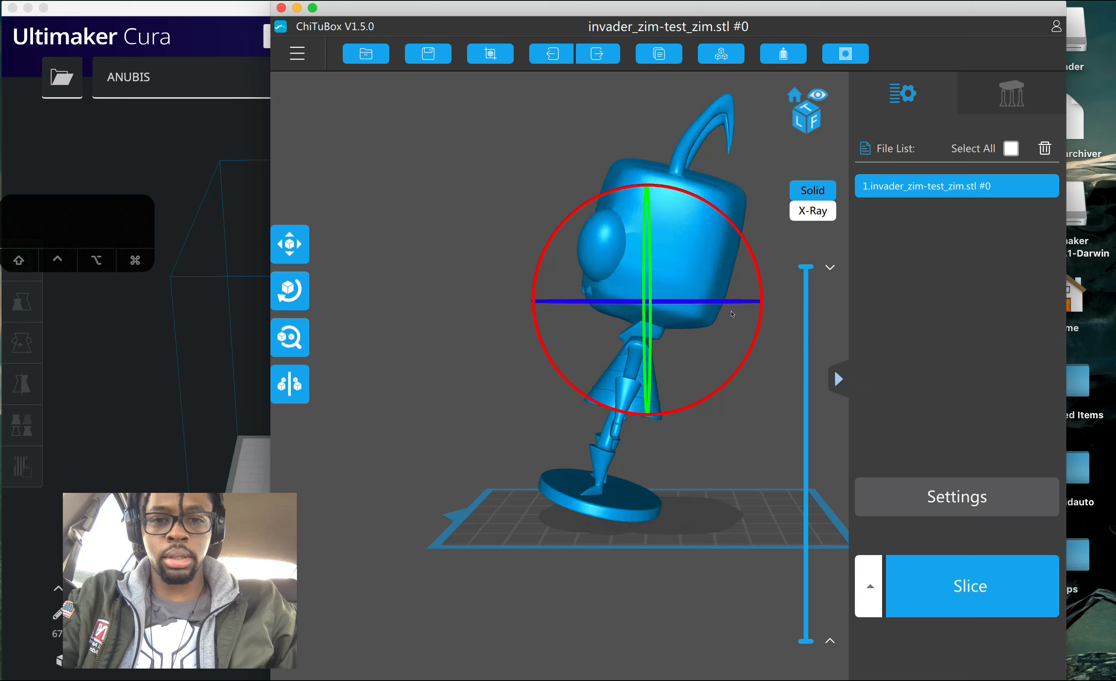
pyautogui.keyDown('ctrl'); pyautogui.moveTo(714, 520); pyautogui.dragTo(787, 541); pyautogui.keyUp('ctrl')
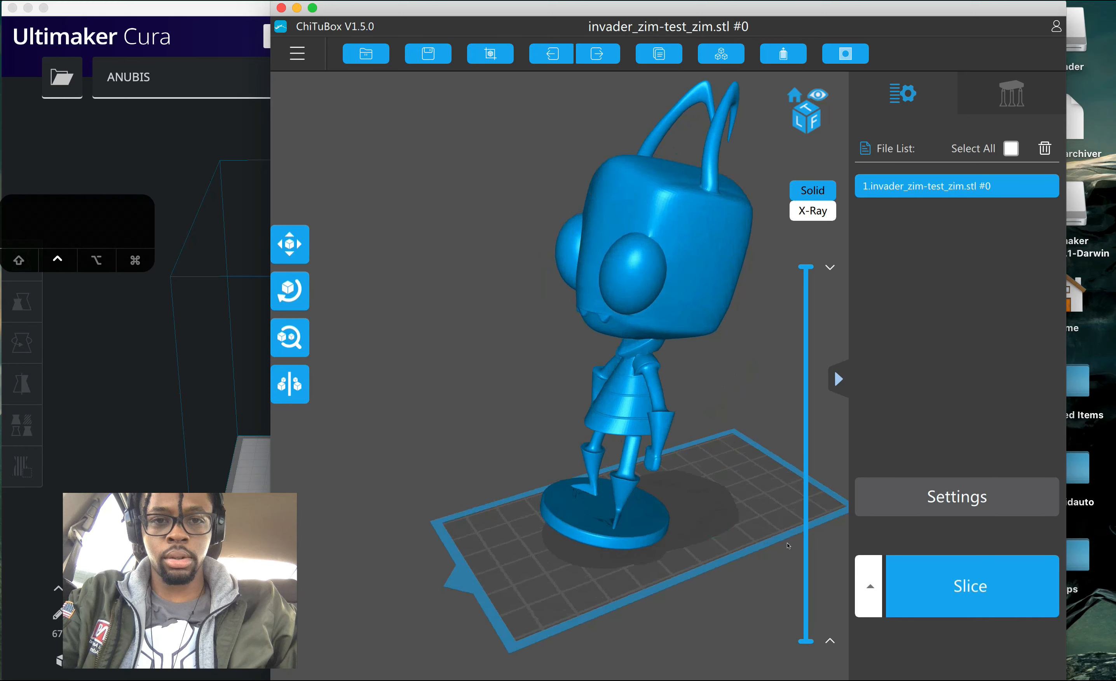
pyautogui.keyDown('ctrl'); pyautogui.moveTo(656, 495); pyautogui.dragTo(784, 335); pyautogui.keyUp('ctrl')
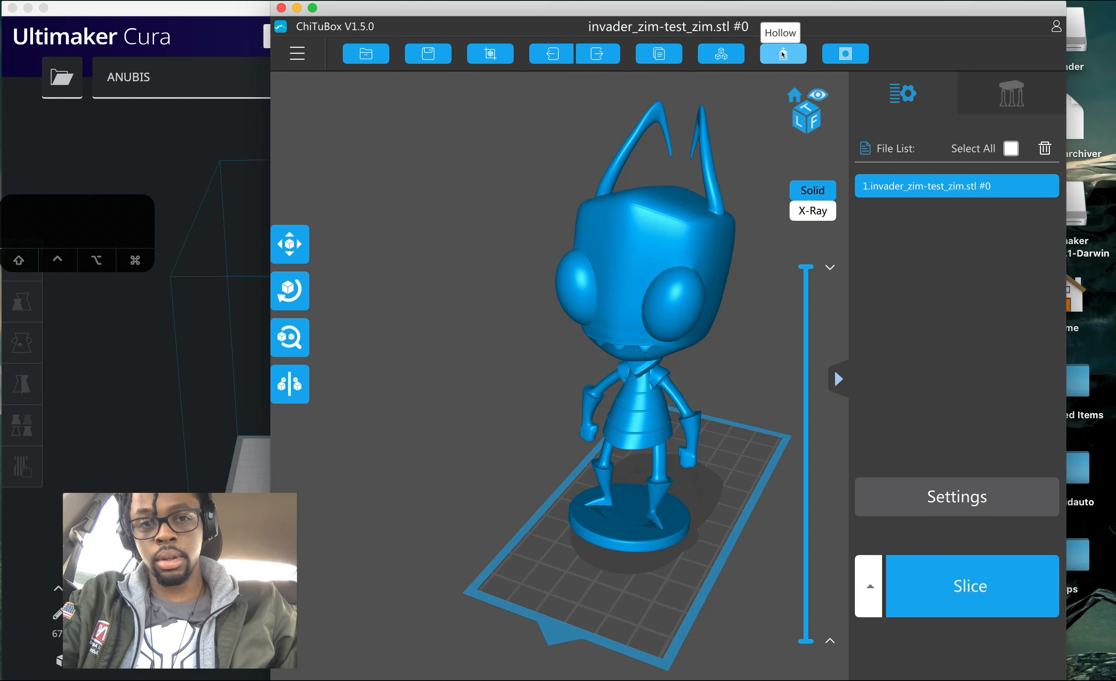
# - Hollow the figure inward with a 1.00 mm wall thickness and 0.00% precision, and inspect the cut-open antennae in the layer view
pyautogui.click(783, 54)
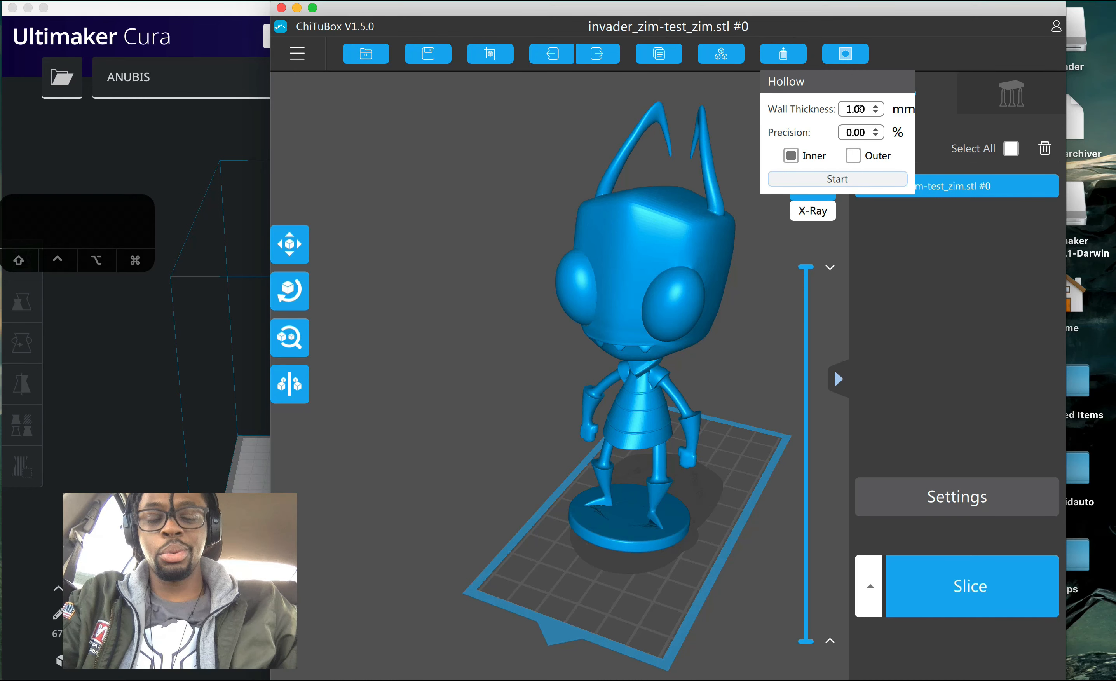
pyautogui.click(790, 179)
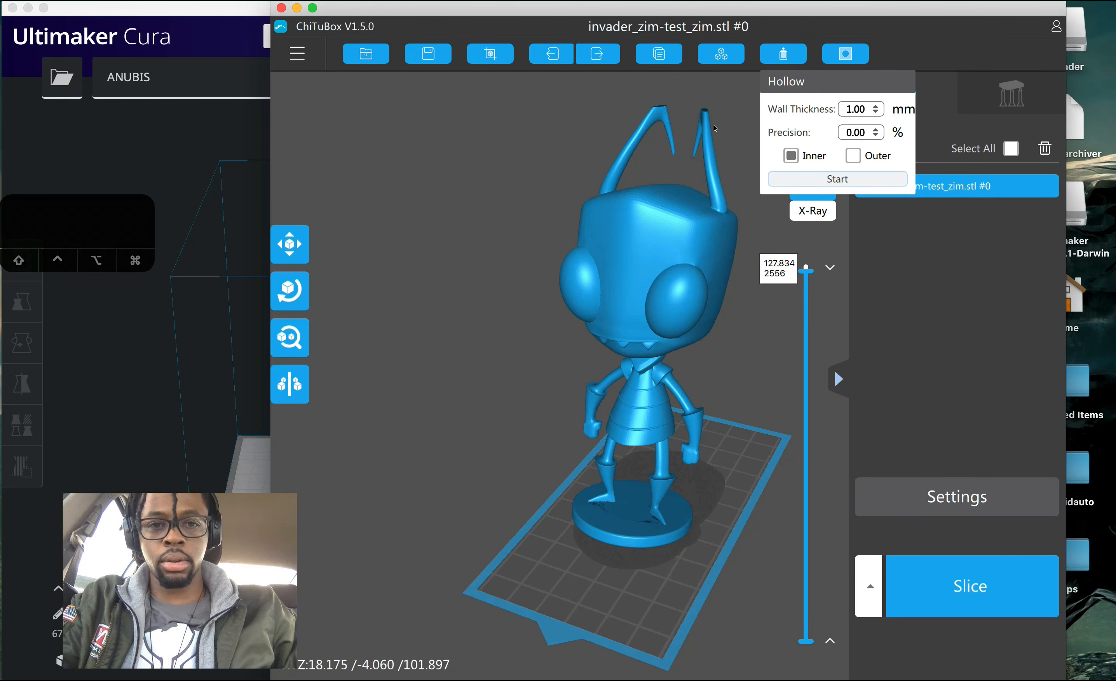
pyautogui.moveTo(719, 106); pyautogui.dragTo(722, 232)
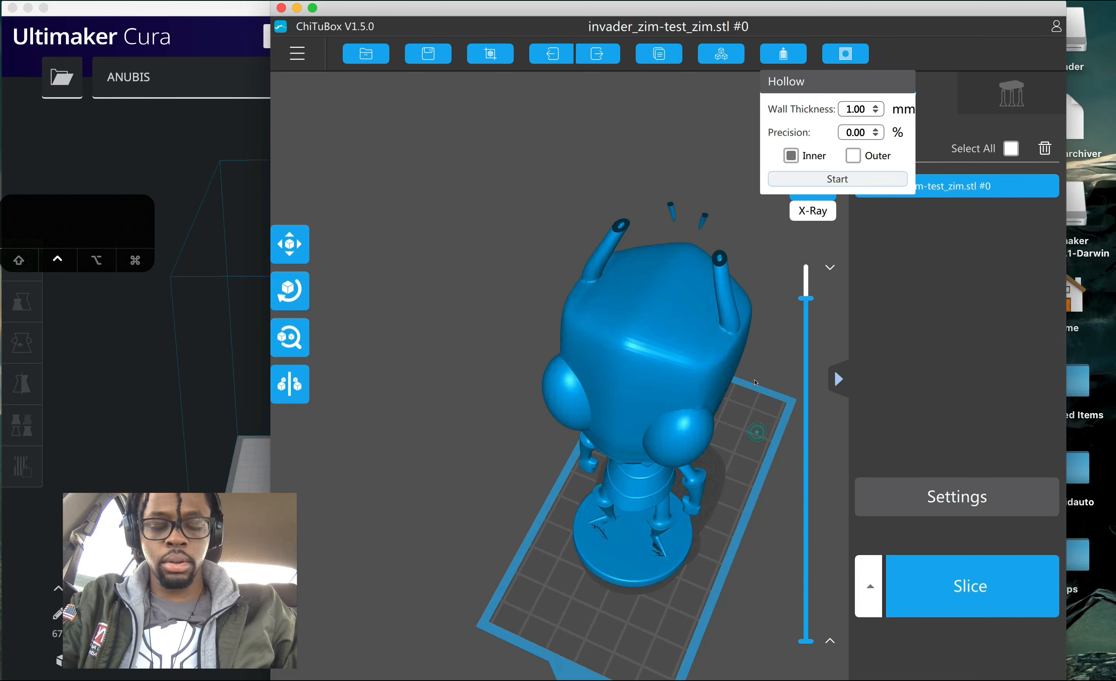
pyautogui.moveTo(757, 431); pyautogui.dragTo(756, 383, button='right')
# - Switch to Cura and show the layer preview of the sliced figure, viewing it from above
pyautogui.click(221, 212)
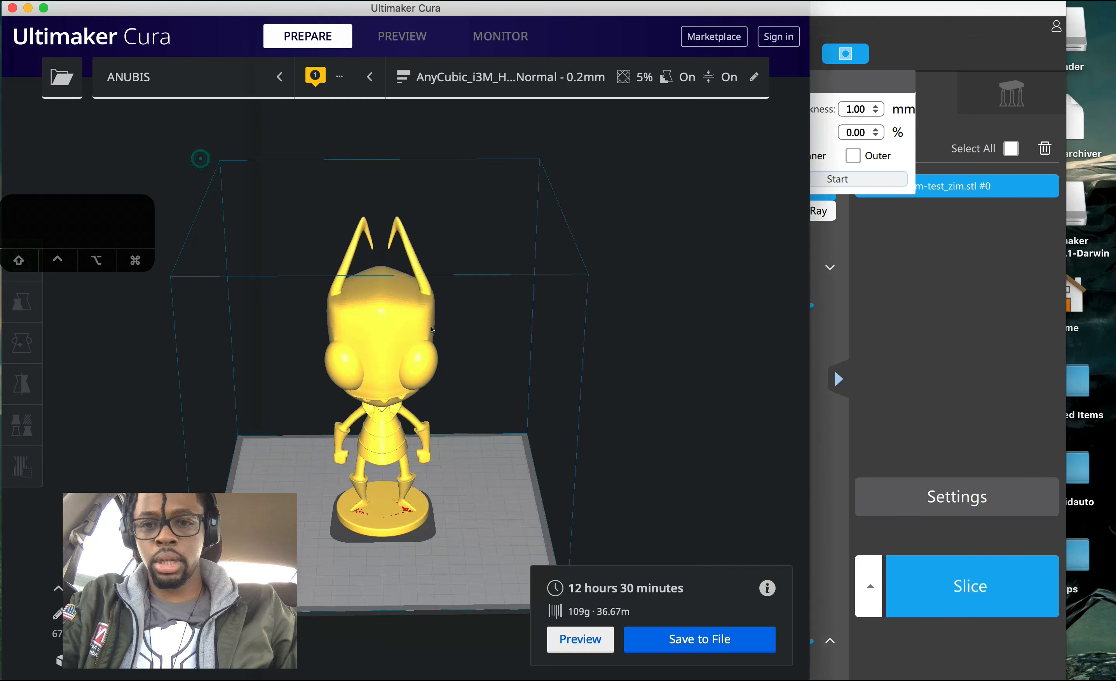
pyautogui.moveTo(668, 326); pyautogui.dragTo(629, 553, button='right')
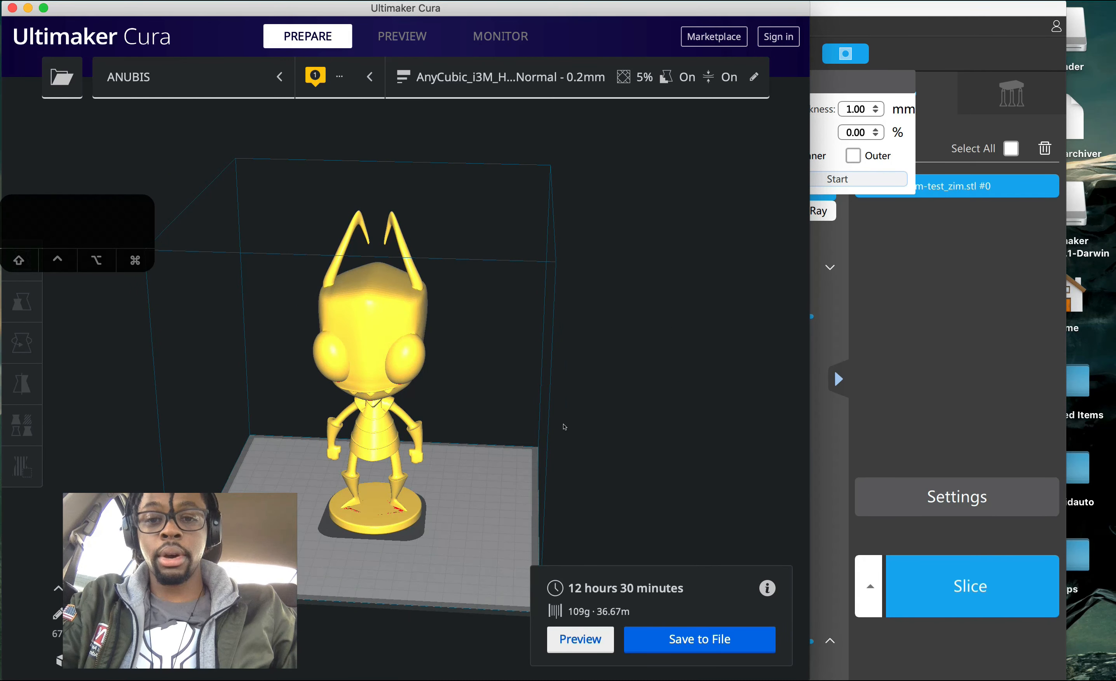
pyautogui.moveTo(565, 435); pyautogui.dragTo(408, 38, button='right')
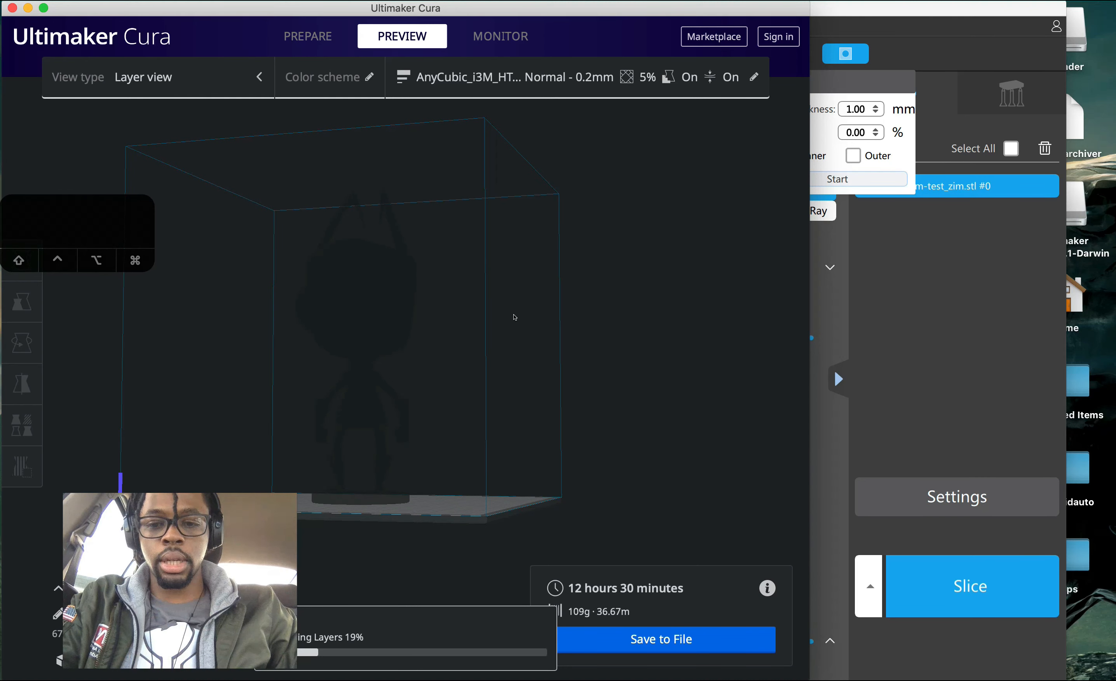
pyautogui.moveTo(144, 524); pyautogui.dragTo(752, 480)
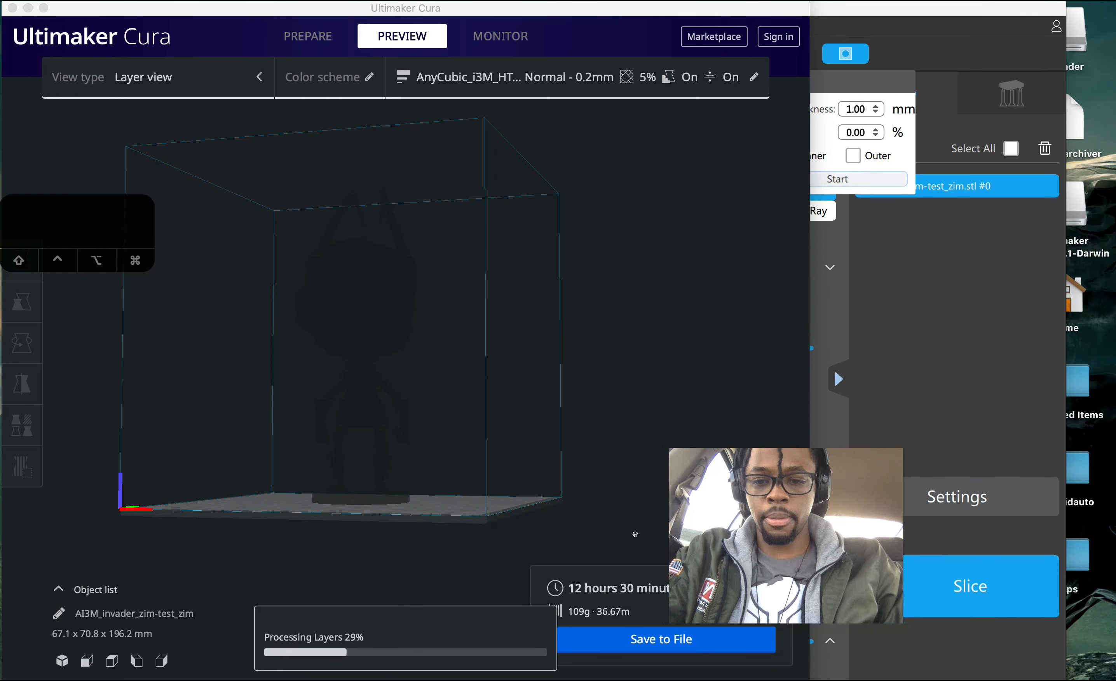
pyautogui.moveTo(767, 507); pyautogui.dragTo(161, 553)
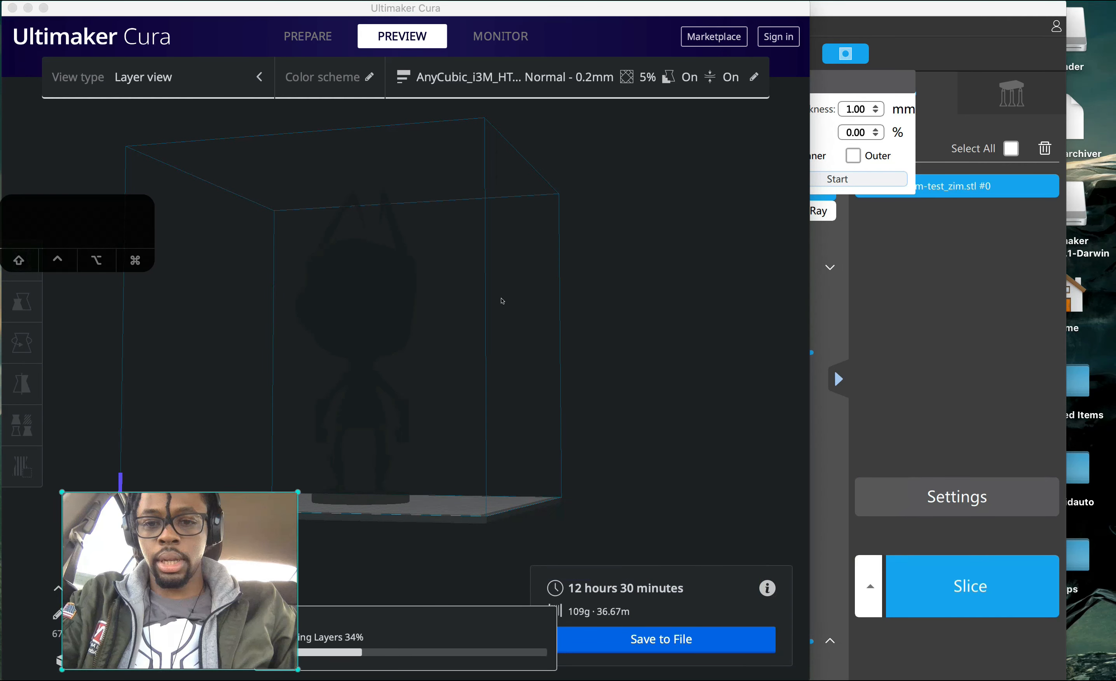
pyautogui.keyDown('ctrl'); pyautogui.moveTo(523, 266); pyautogui.dragTo(523, 314); pyautogui.keyUp('ctrl')
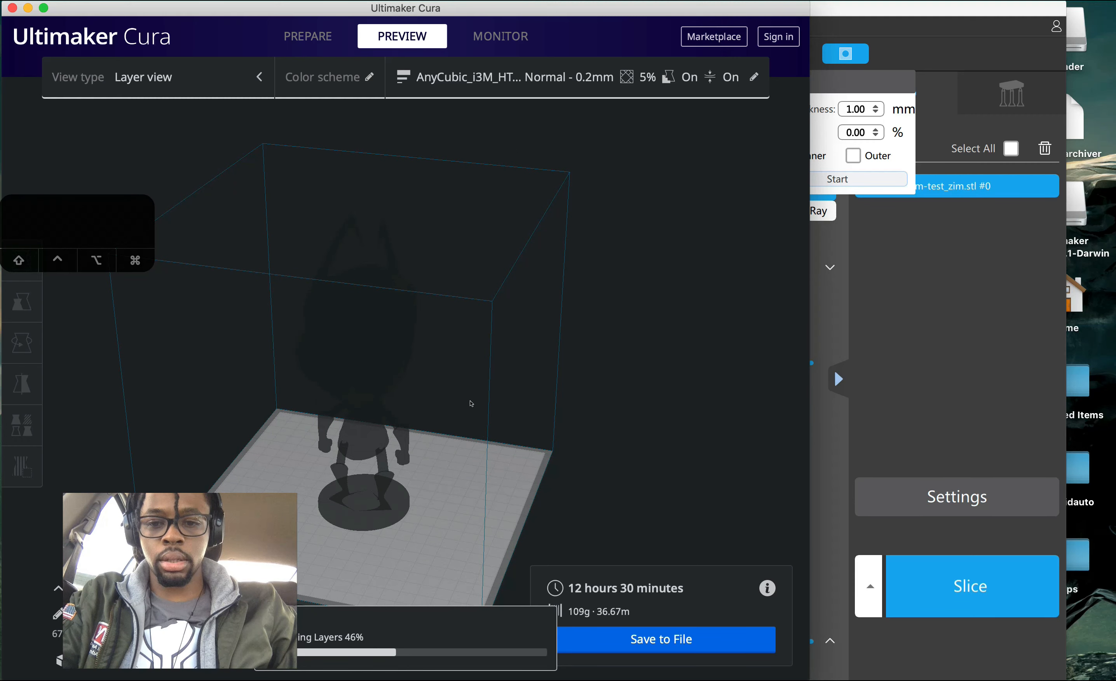
# - Switch to ChiTuBox and lower the layer view through the head to examine its hollow interior, checking back on Cura's layer processing
pyautogui.click(811, 343)
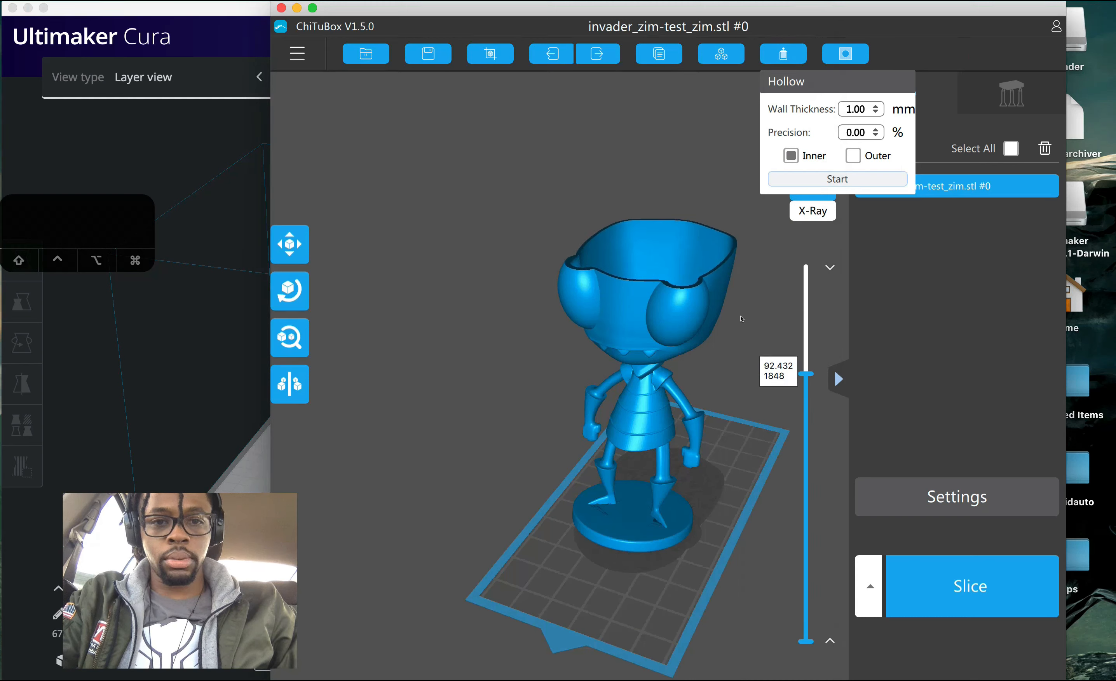
pyautogui.keyDown('ctrl'); pyautogui.moveTo(709, 215); pyautogui.dragTo(707, 267); pyautogui.keyUp('ctrl')
pyautogui.keyDown('ctrl'); pyautogui.scroll(-4, 706, 202); pyautogui.keyUp('ctrl')
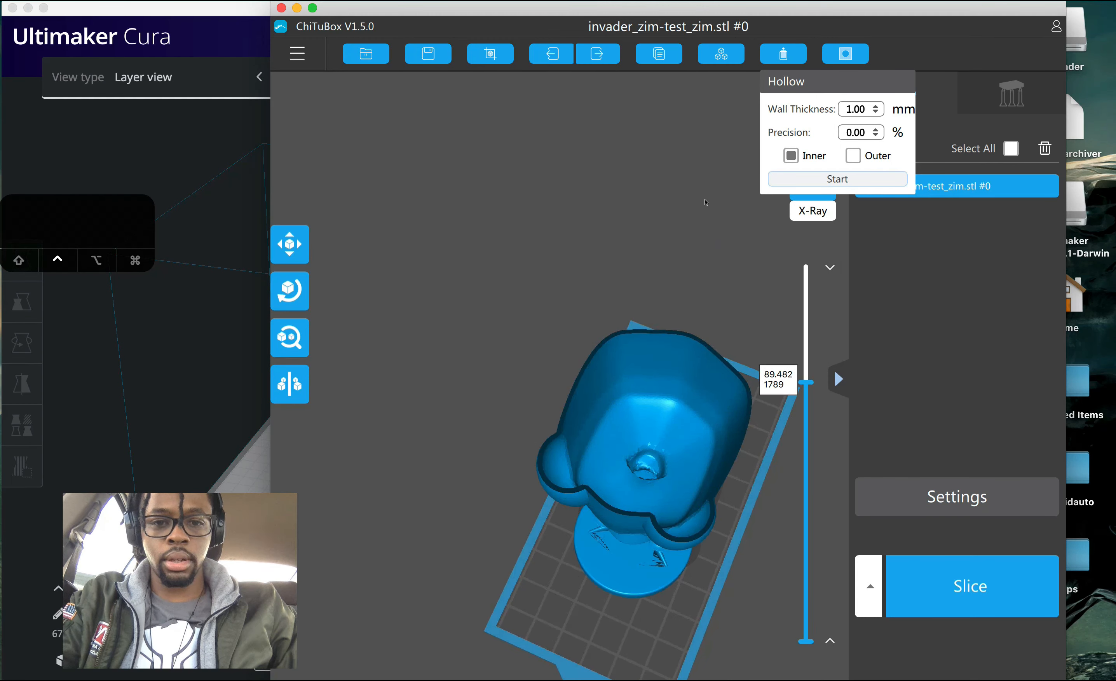
pyautogui.keyDown('ctrl'); pyautogui.moveTo(706, 202); pyautogui.dragTo(705, 161); pyautogui.keyUp('ctrl')
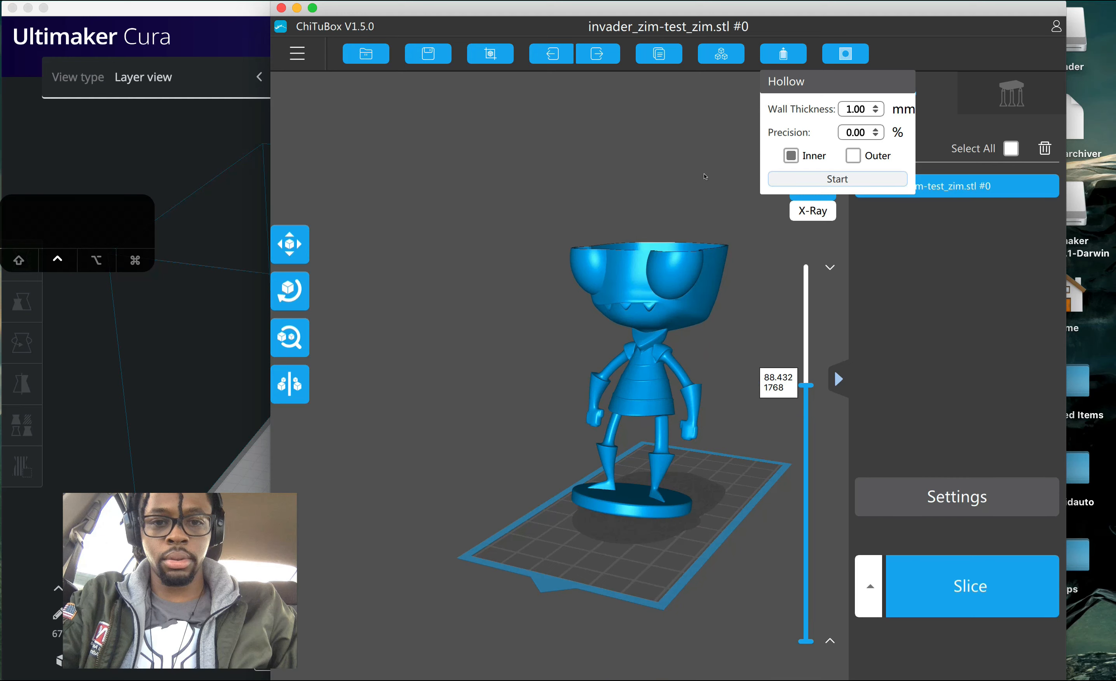
pyautogui.click(257, 181)
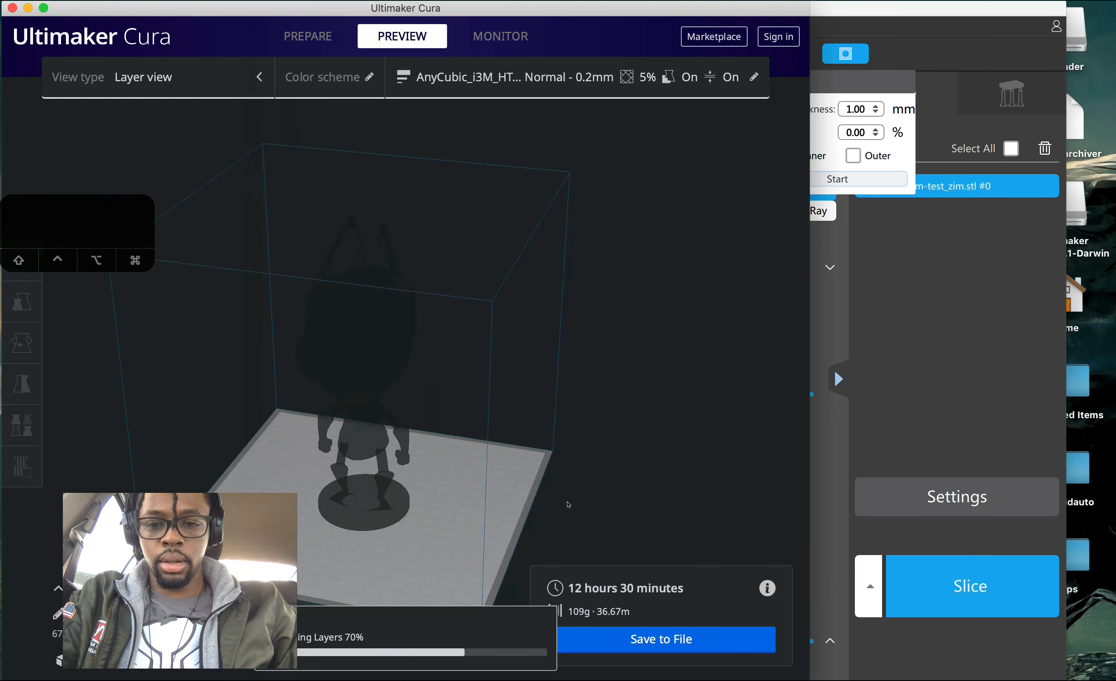
pyautogui.click(884, 332)
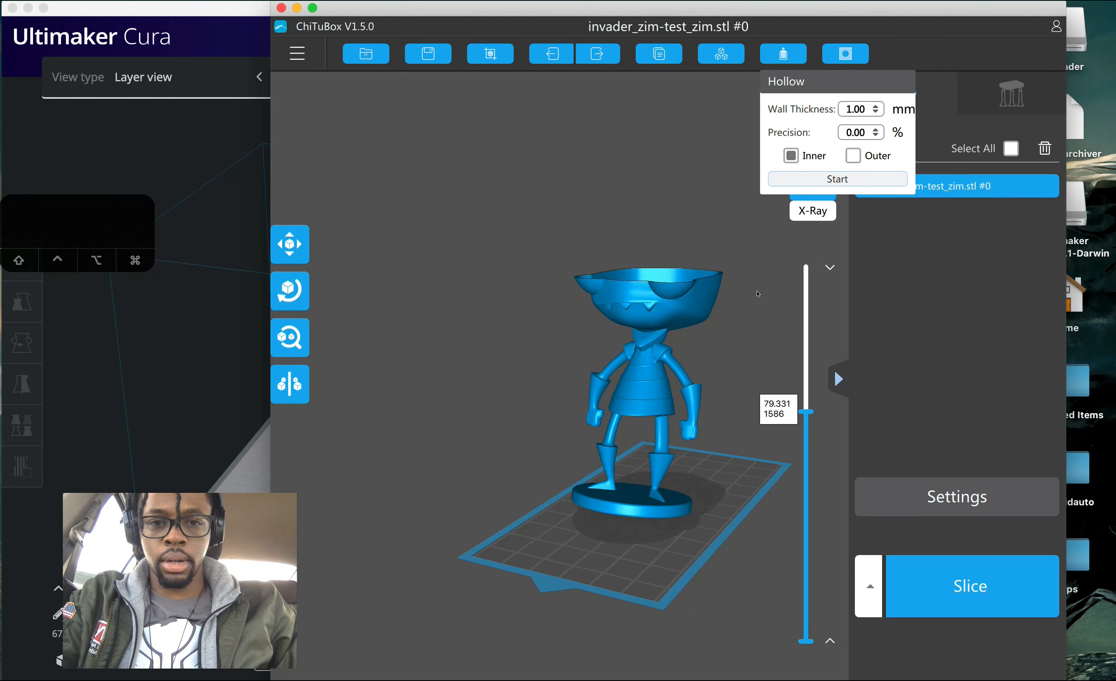
# - Switch to Cura and hide the helpers in the layer preview's line type color scheme
pyautogui.click(226, 279)
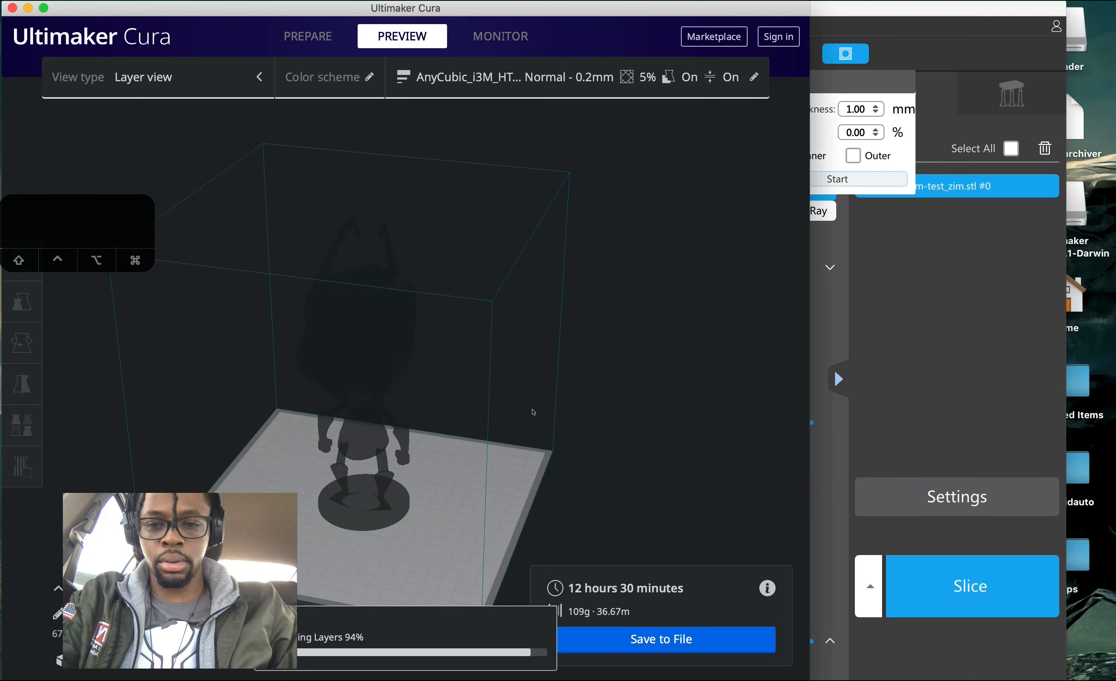
pyautogui.keyDown('ctrl'); pyautogui.moveTo(553, 325); pyautogui.dragTo(604, 420); pyautogui.keyUp('ctrl')
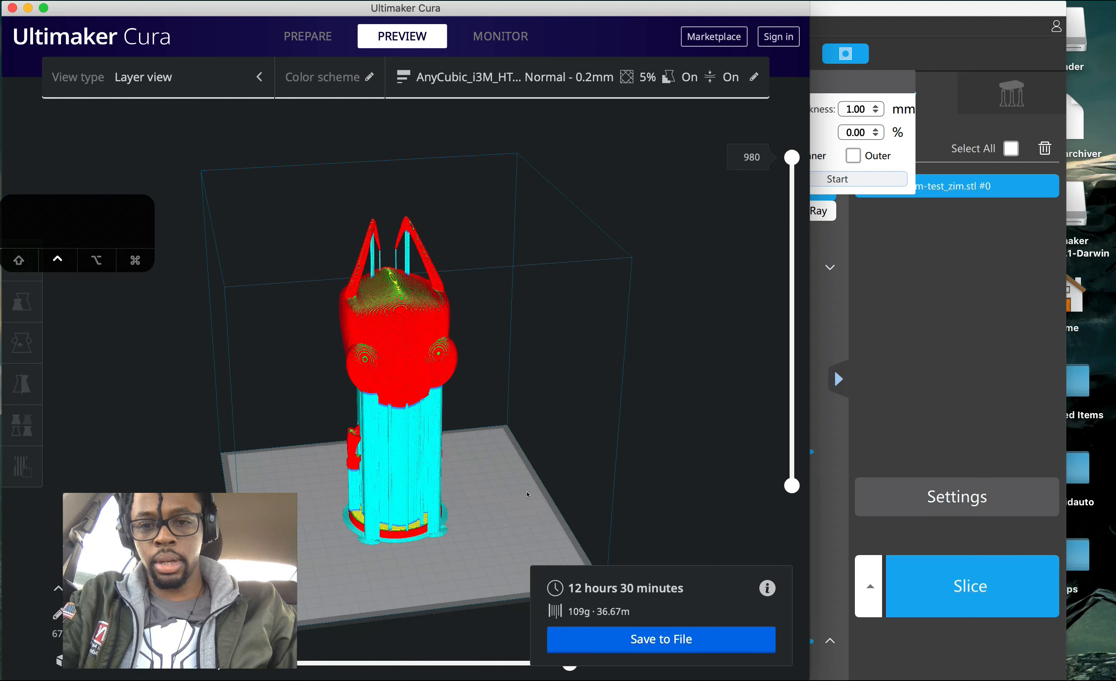
pyautogui.keyDown('ctrl'); pyautogui.moveTo(535, 424); pyautogui.dragTo(616, 421); pyautogui.keyUp('ctrl')
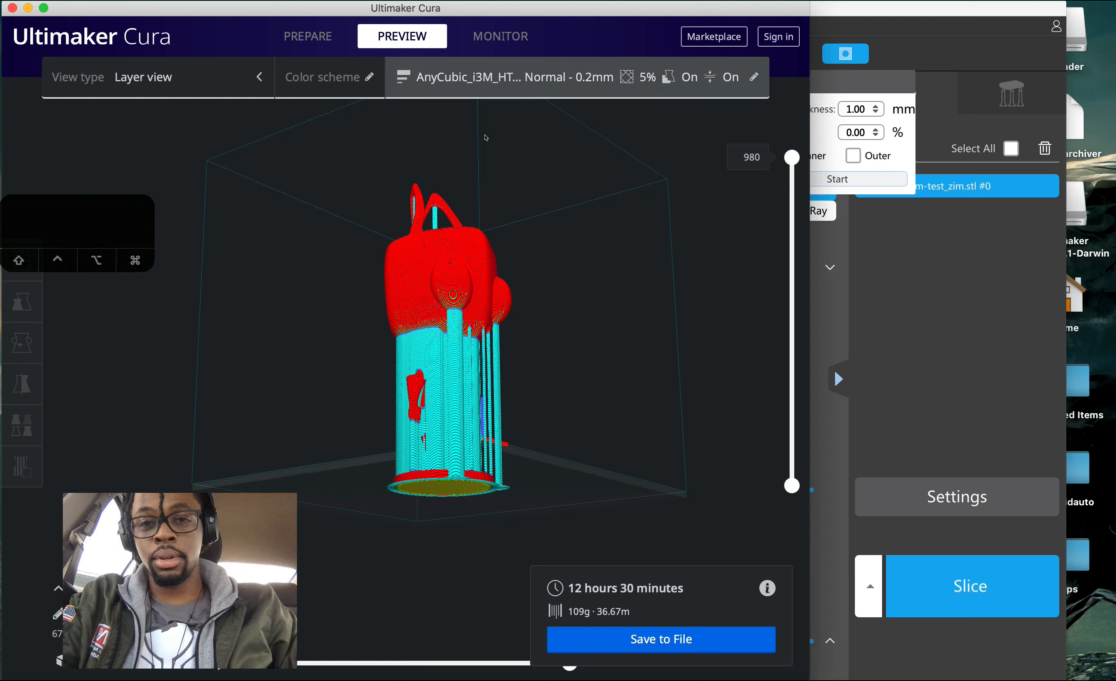
pyautogui.click(364, 79)
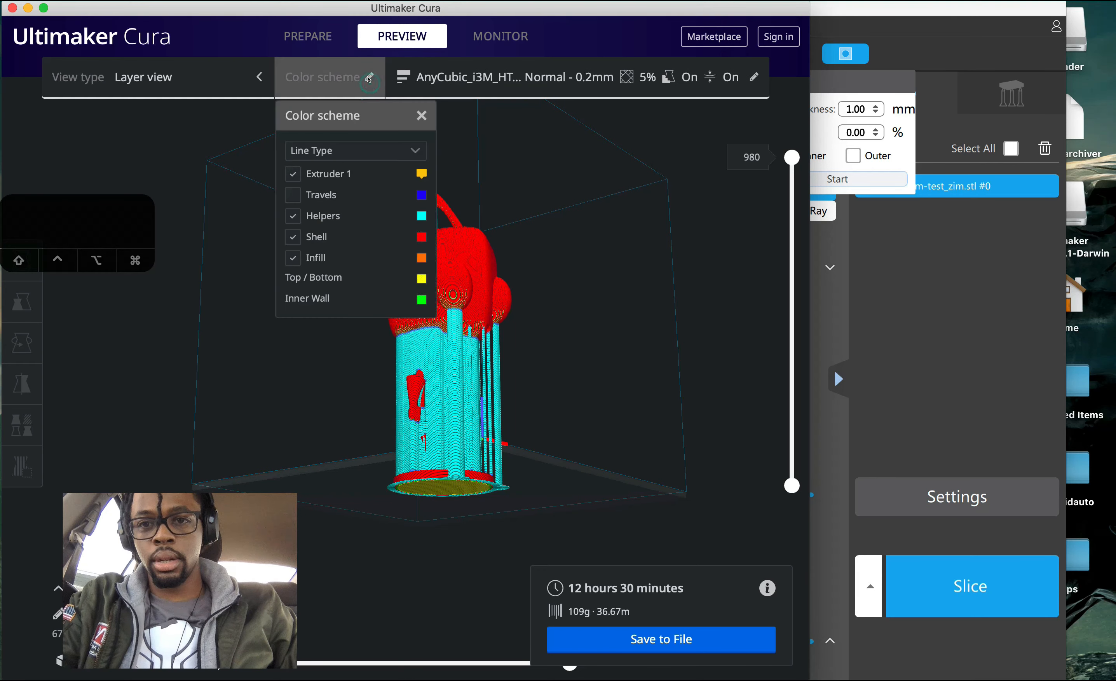
pyautogui.click(293, 218)
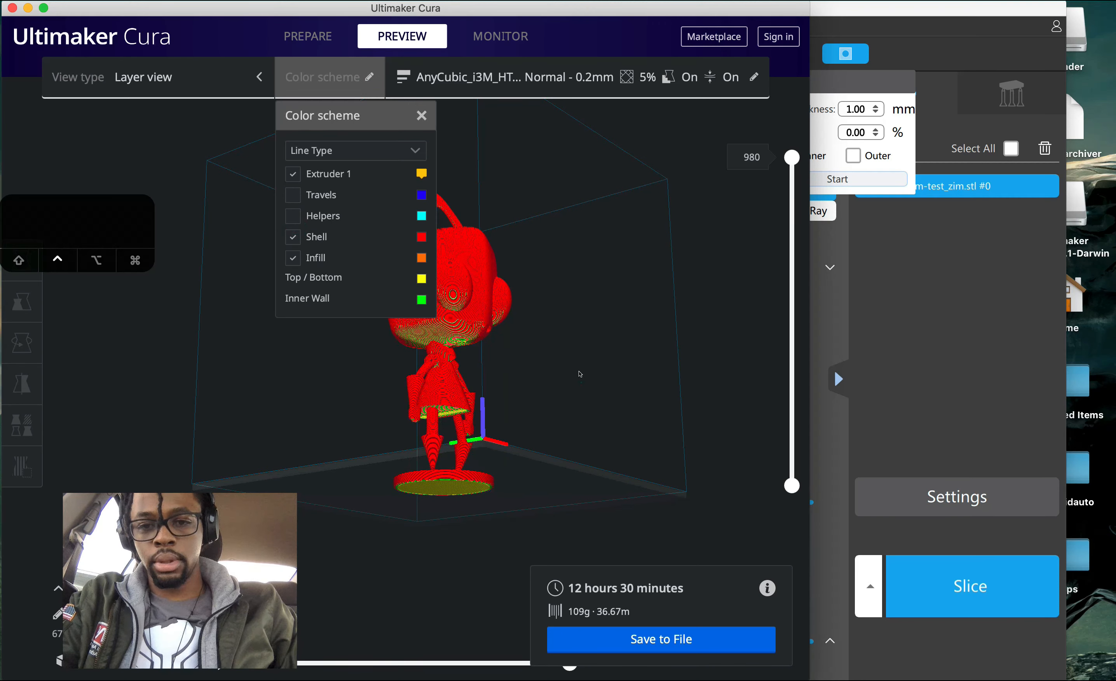
pyautogui.click(420, 116)
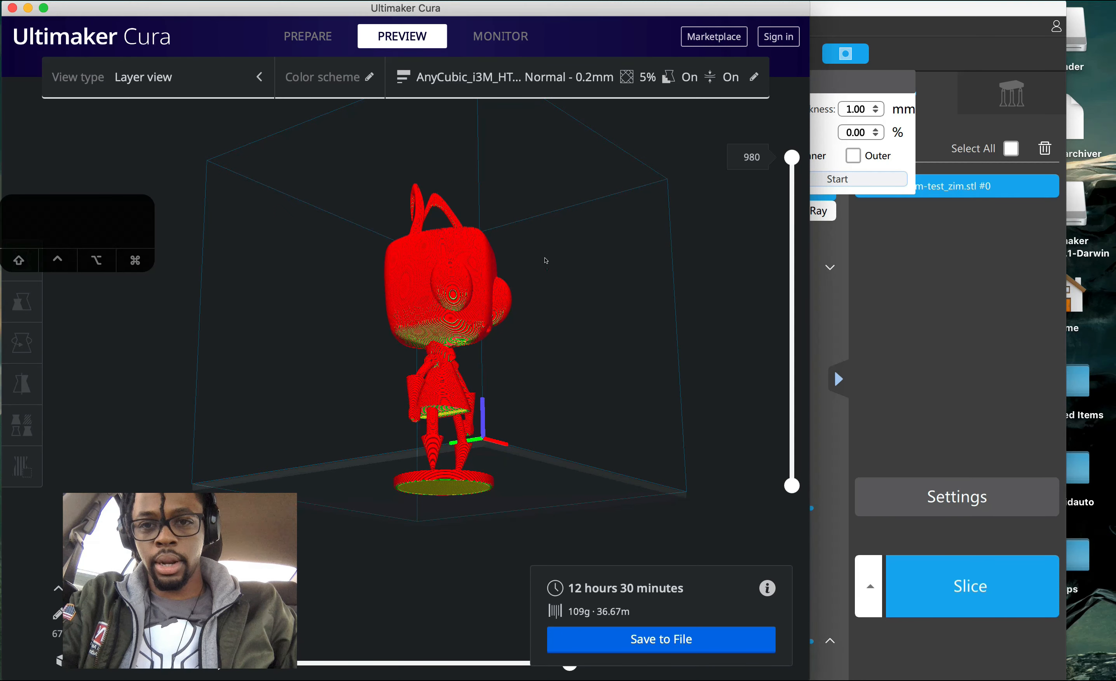
# - Examine the sliced figure without its supports, looking closely at the head, body and antennae
pyautogui.moveTo(547, 268); pyautogui.dragTo(496, 331, button='right')
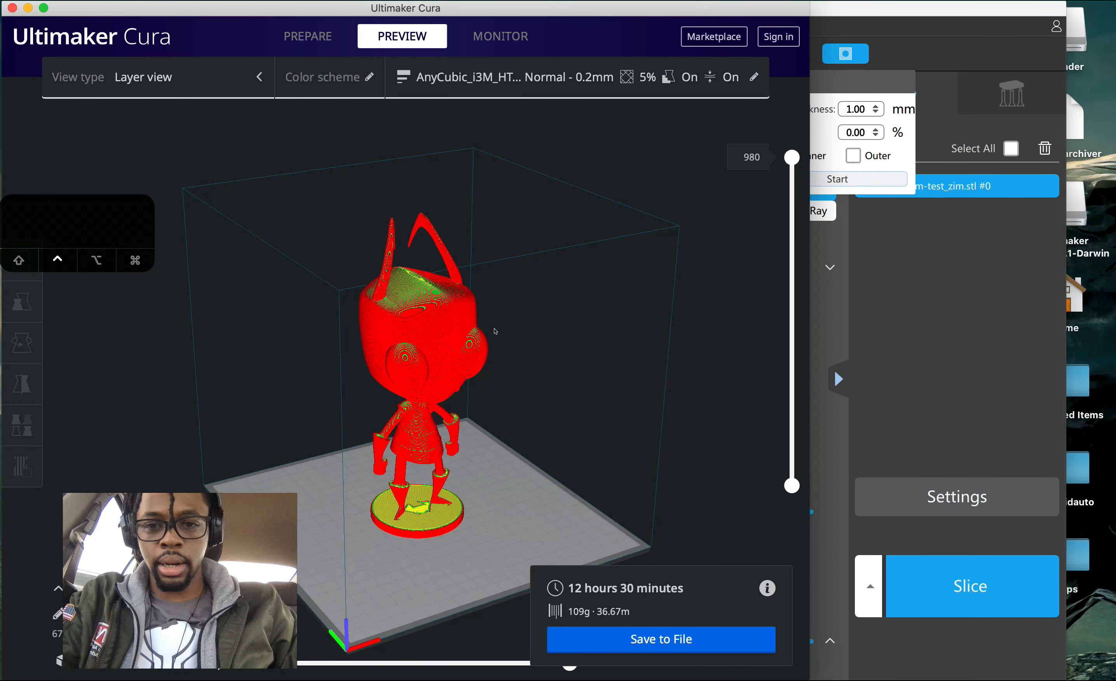
pyautogui.scroll(5, 492, 325)
pyautogui.moveTo(596, 369); pyautogui.dragTo(572, 326, button='right')
pyautogui.scroll(3, 384, 493)
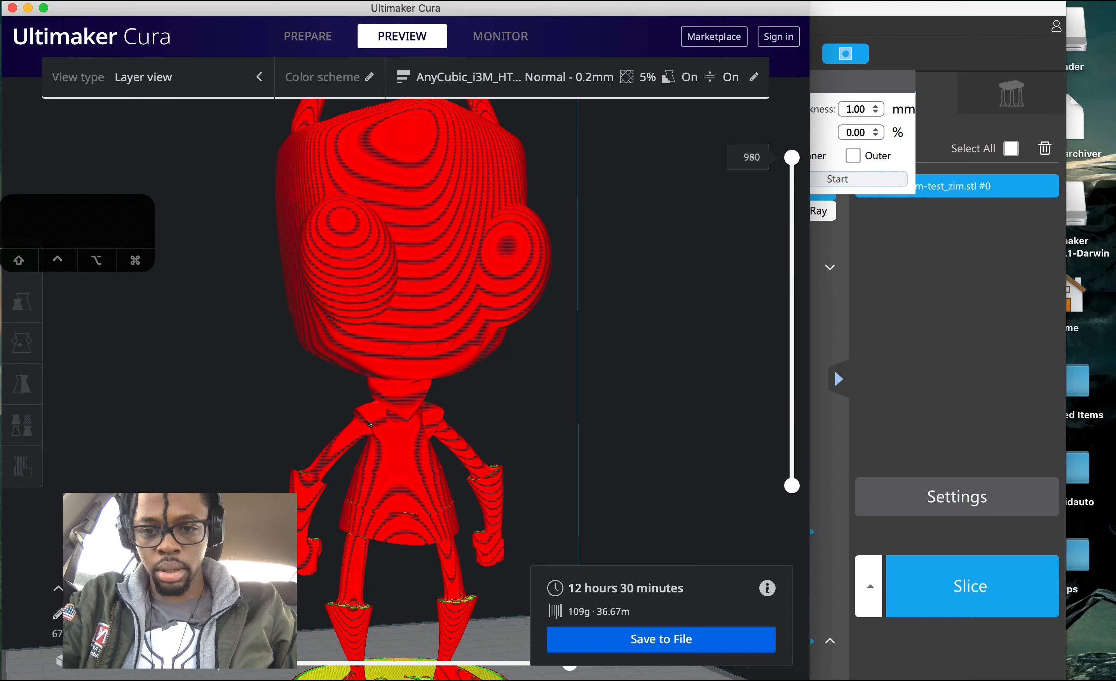
pyautogui.keyDown('ctrl'); pyautogui.moveTo(596, 384); pyautogui.dragTo(597, 389); pyautogui.keyUp('ctrl')
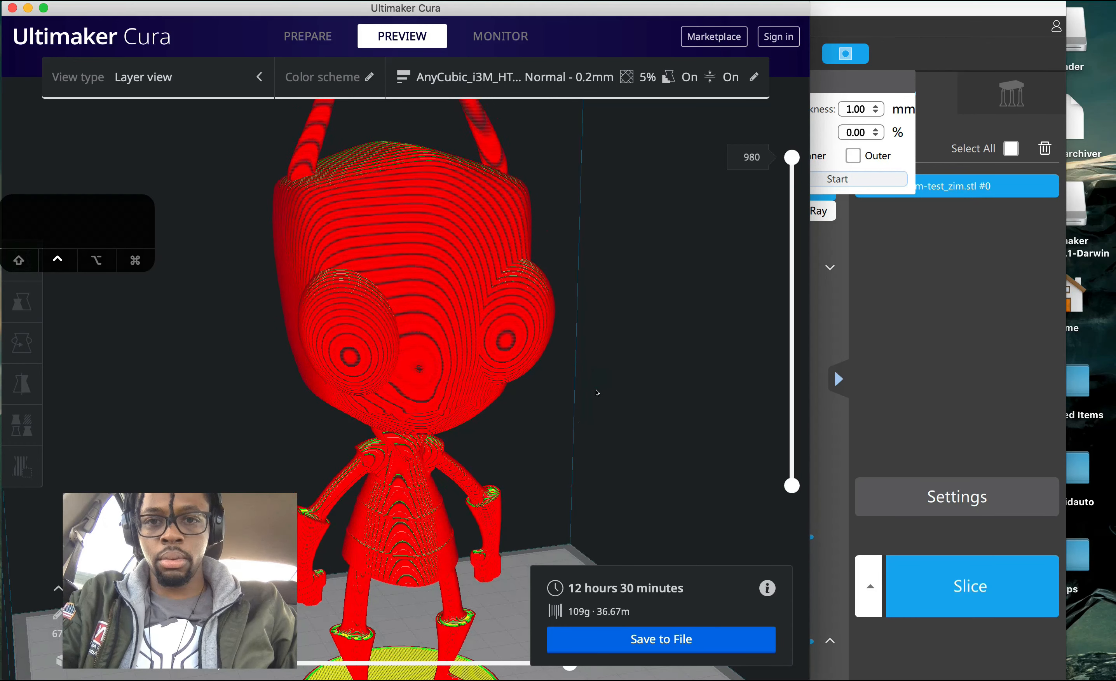
pyautogui.keyDown('shift'); pyautogui.moveTo(604, 317); pyautogui.dragTo(604, 357); pyautogui.keyUp('shift')
pyautogui.keyDown('shift'); pyautogui.moveTo(604, 392); pyautogui.dragTo(597, 401); pyautogui.keyUp('shift')
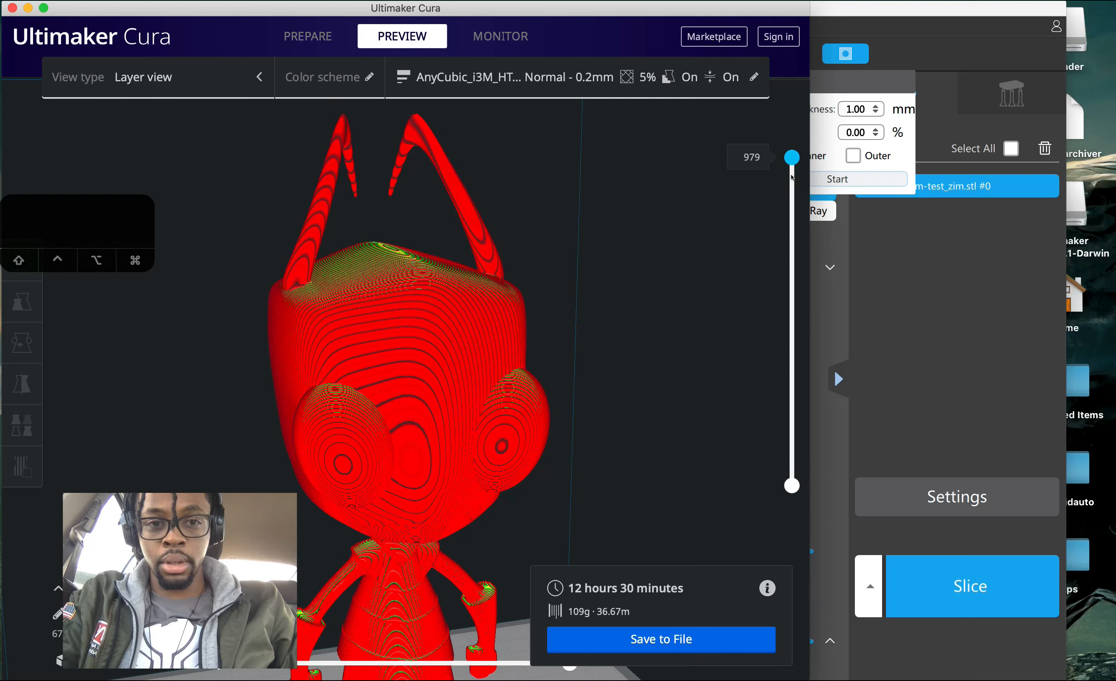
# - Lower the layer preview through the antennae at layer 928 to the torso at layer 316 and examine the infill
pyautogui.moveTo(792, 158); pyautogui.dragTo(791, 174)
pyautogui.moveTo(598, 252); pyautogui.dragTo(397, 278, button='right')
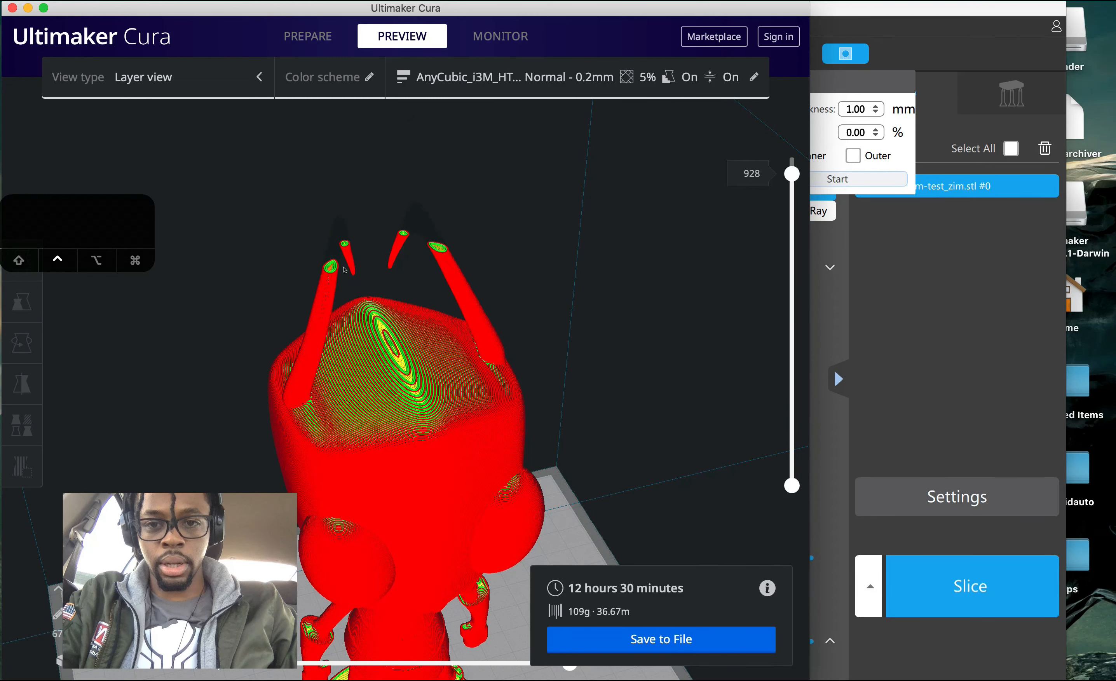
pyautogui.scroll(2, 325, 266)
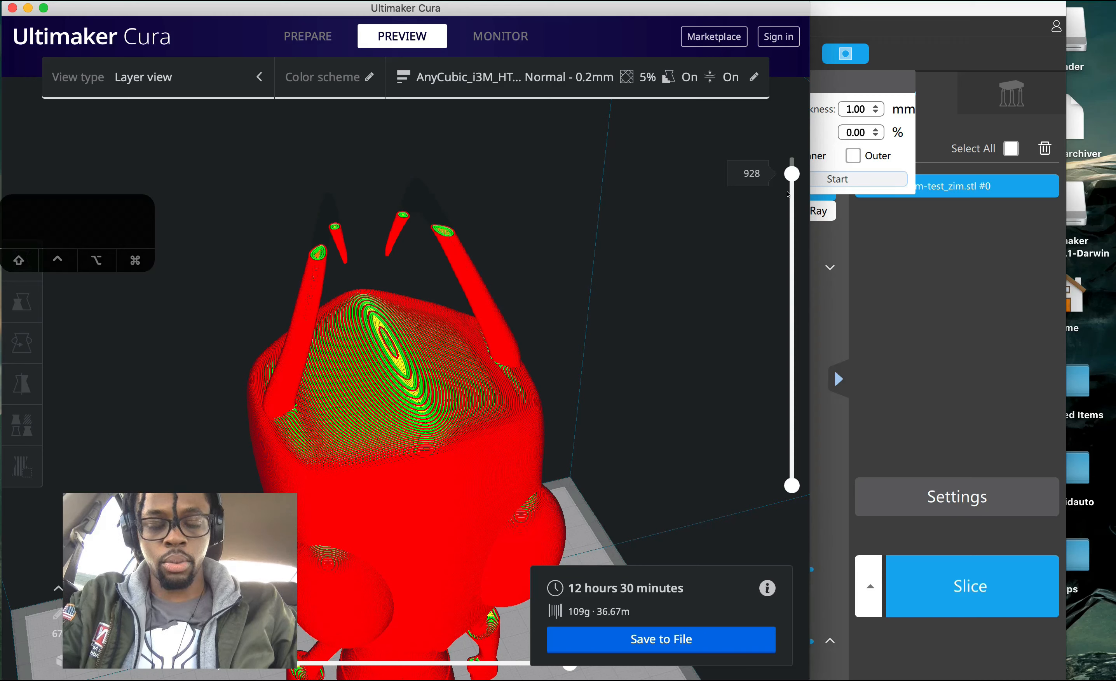
pyautogui.moveTo(793, 207); pyautogui.dragTo(790, 302)
pyautogui.keyDown('shift'); pyautogui.moveTo(697, 371); pyautogui.dragTo(788, 255, button='right'); pyautogui.keyUp('shift')
pyautogui.moveTo(794, 317); pyautogui.dragTo(807, 381)
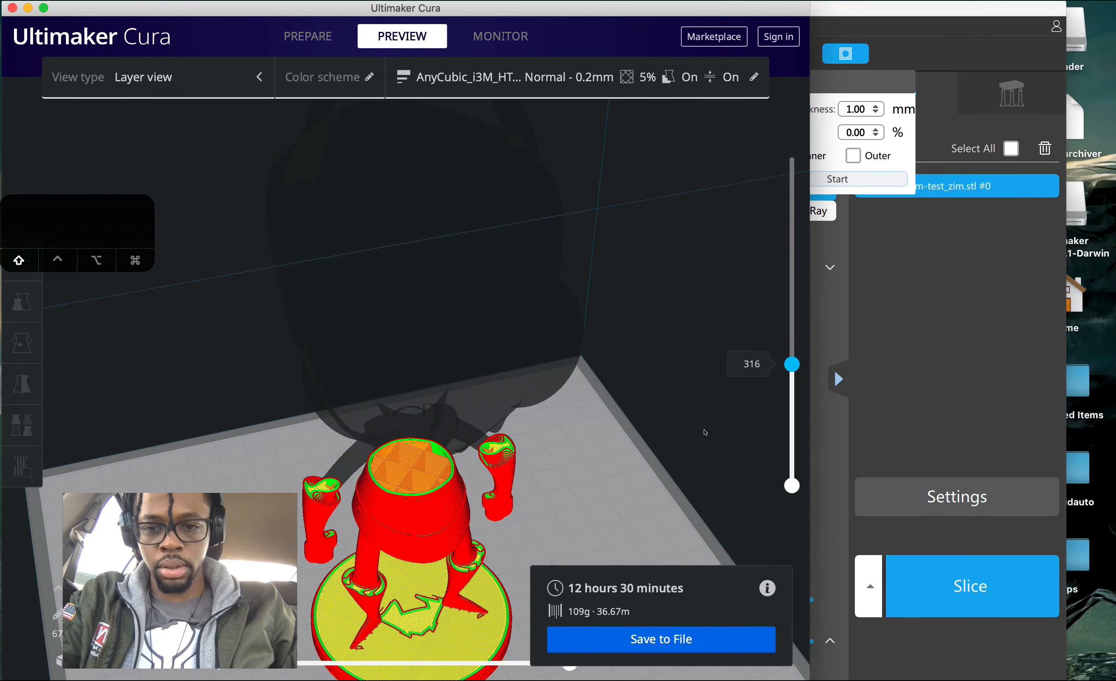
pyautogui.keyDown('shift'); pyautogui.moveTo(706, 439); pyautogui.dragTo(742, 333, button='right'); pyautogui.keyUp('shift')
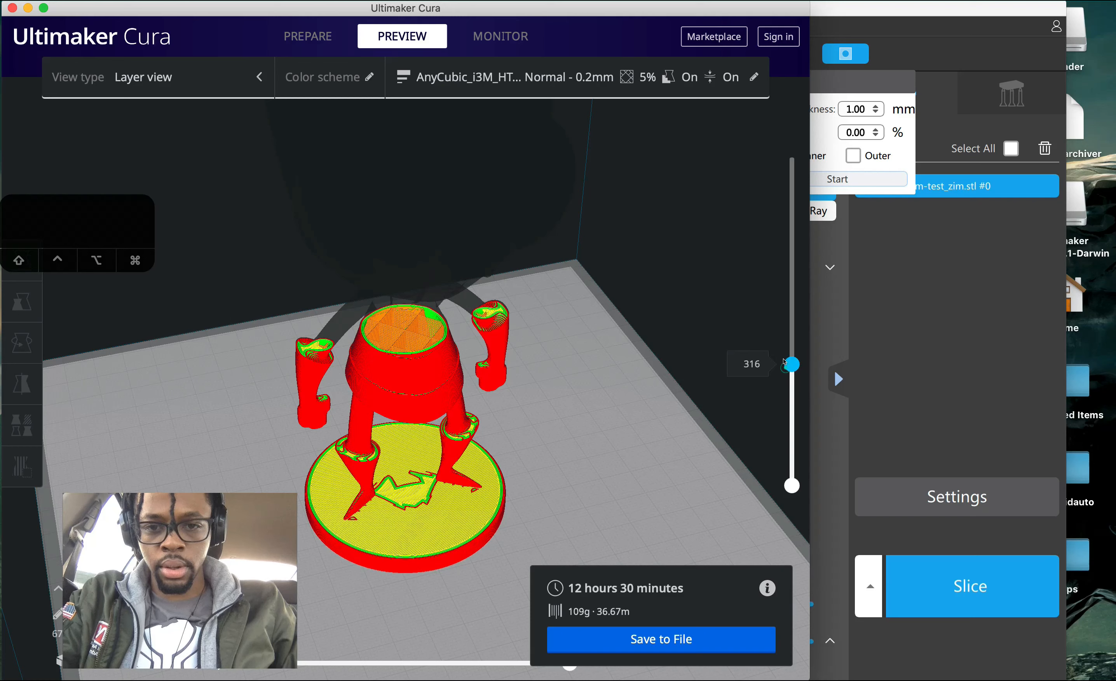
# - Run the layer preview down toward the base and back up to layer 980 to check the whole figure
pyautogui.moveTo(785, 371); pyautogui.dragTo(787, 481)
pyautogui.moveTo(768, 302); pyautogui.dragTo(760, 152)
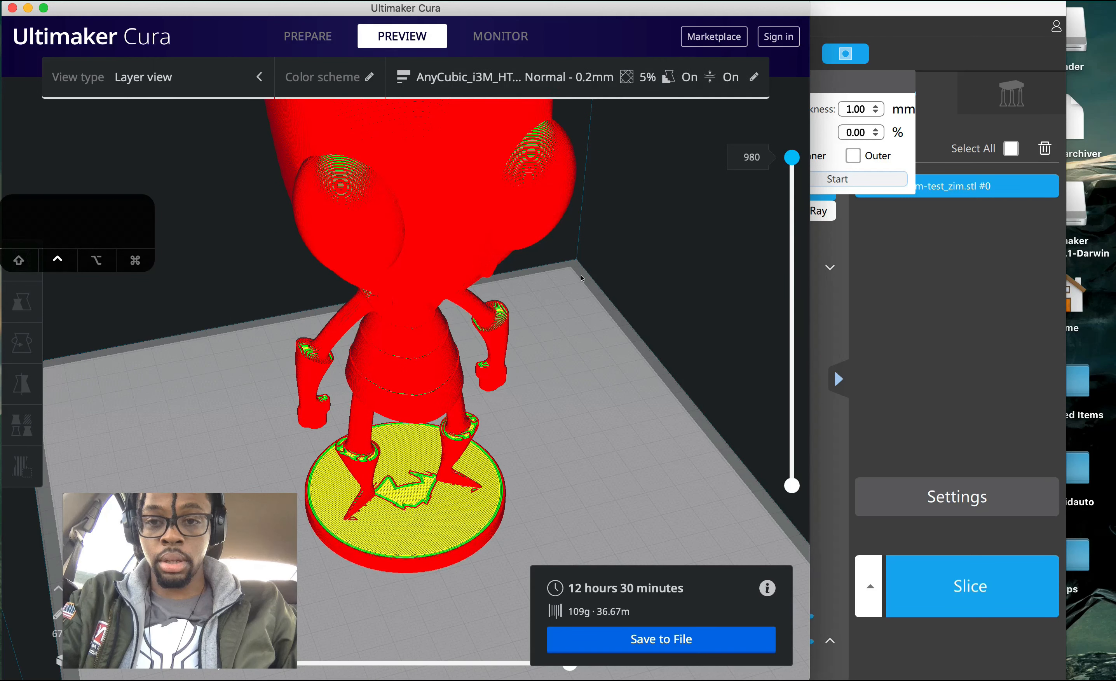
pyautogui.scroll(-3, 581, 278)
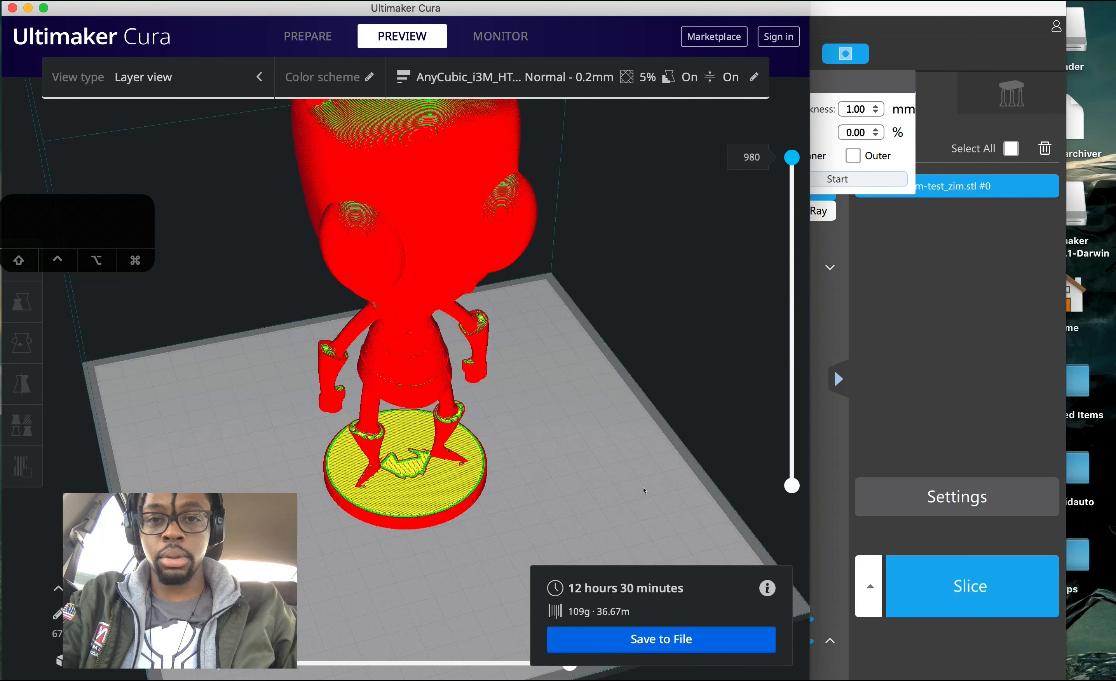
pyautogui.moveTo(540, 374); pyautogui.dragTo(536, 284, button='right')
# - Switch to ChiTuBox, restore the full layer range, and inspect the hollowed figure in X-Ray view
pyautogui.click(913, 284)
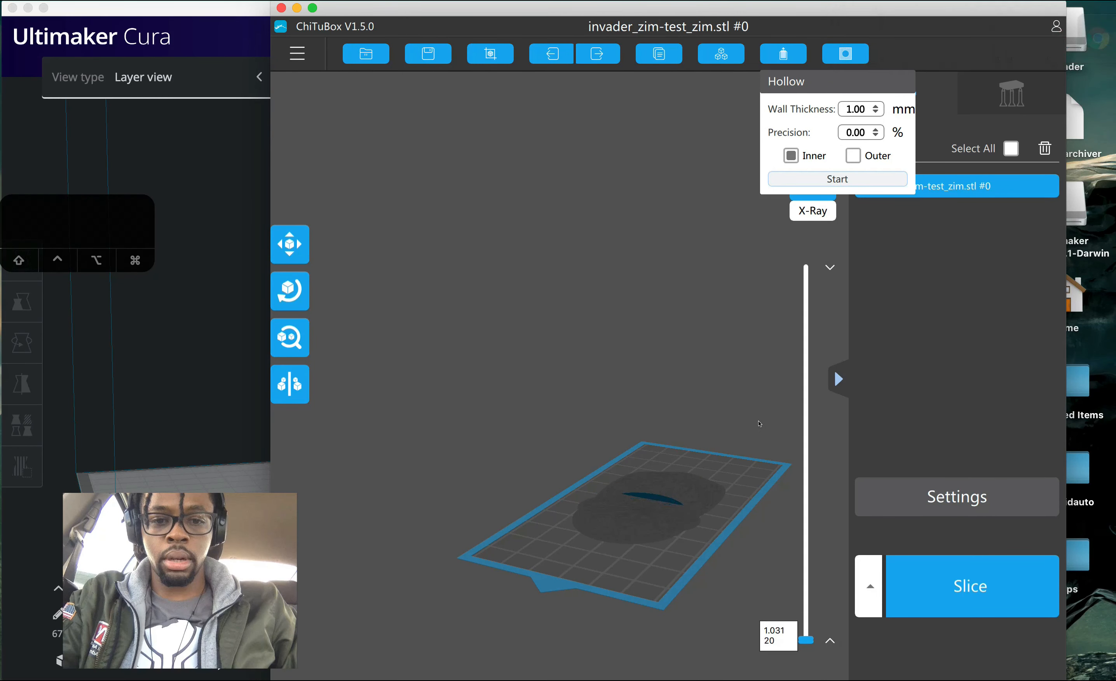
pyautogui.moveTo(728, 443); pyautogui.dragTo(703, 399, button='right')
pyautogui.click(756, 243)
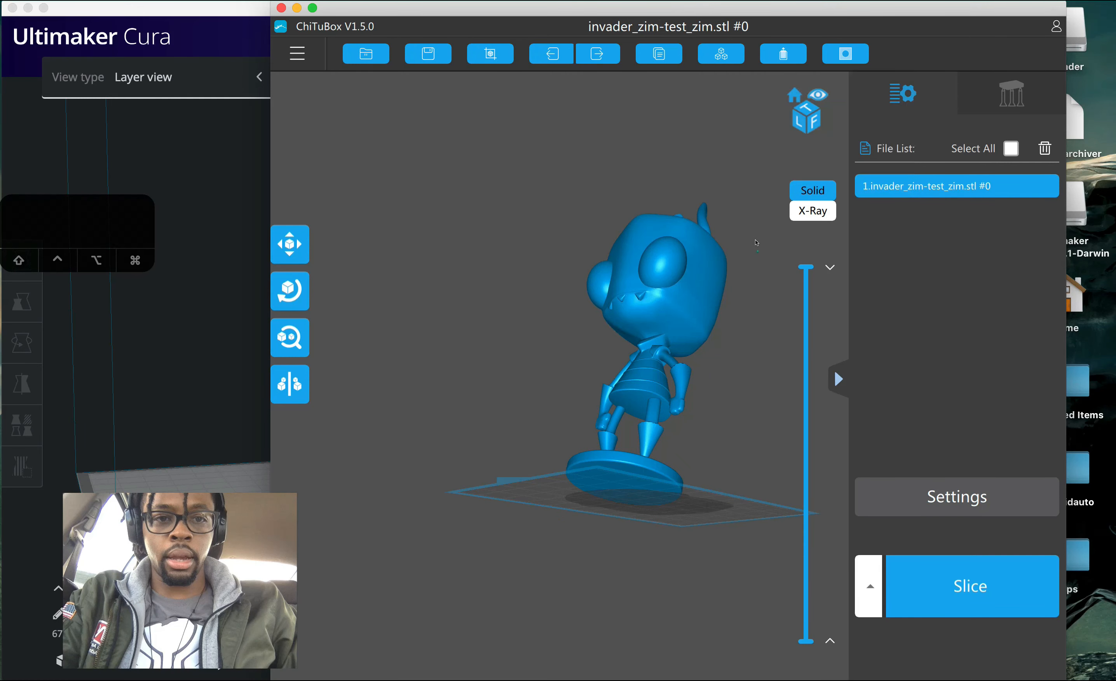
pyautogui.click(803, 213)
pyautogui.moveTo(744, 284); pyautogui.dragTo(740, 357, button='right')
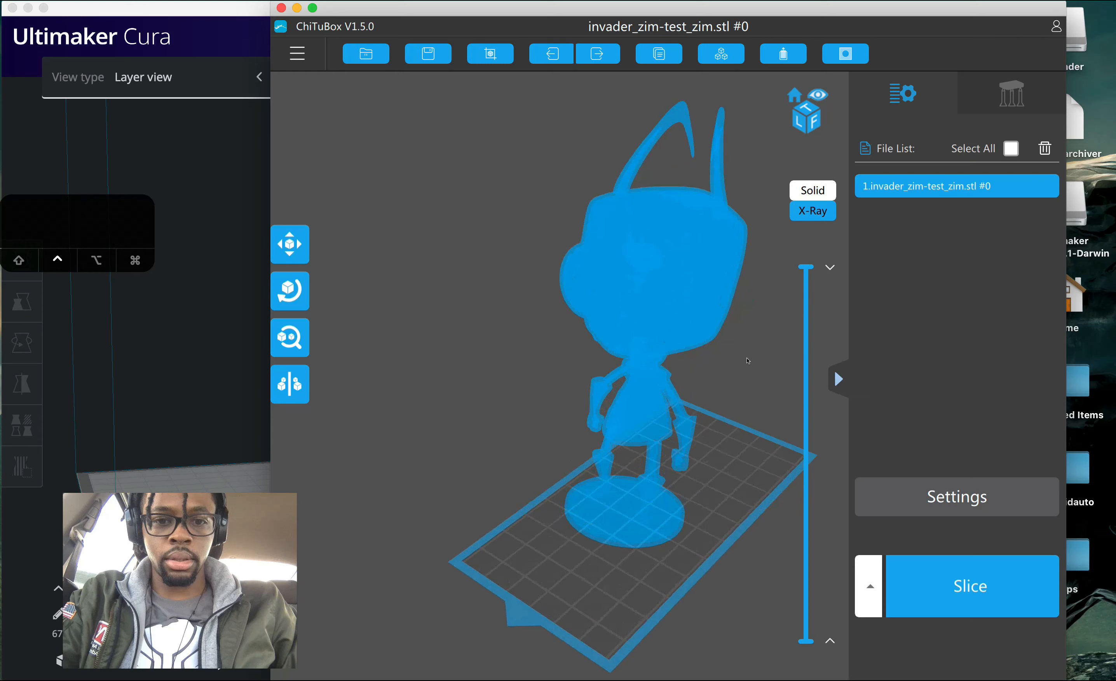
pyautogui.moveTo(808, 274)
pyautogui.mouseDown()
pyautogui.moveTo(805, 527)
pyautogui.moveTo(807, 267)
pyautogui.mouseUp()
pyautogui.moveTo(747, 406); pyautogui.dragTo(753, 333, button='right')
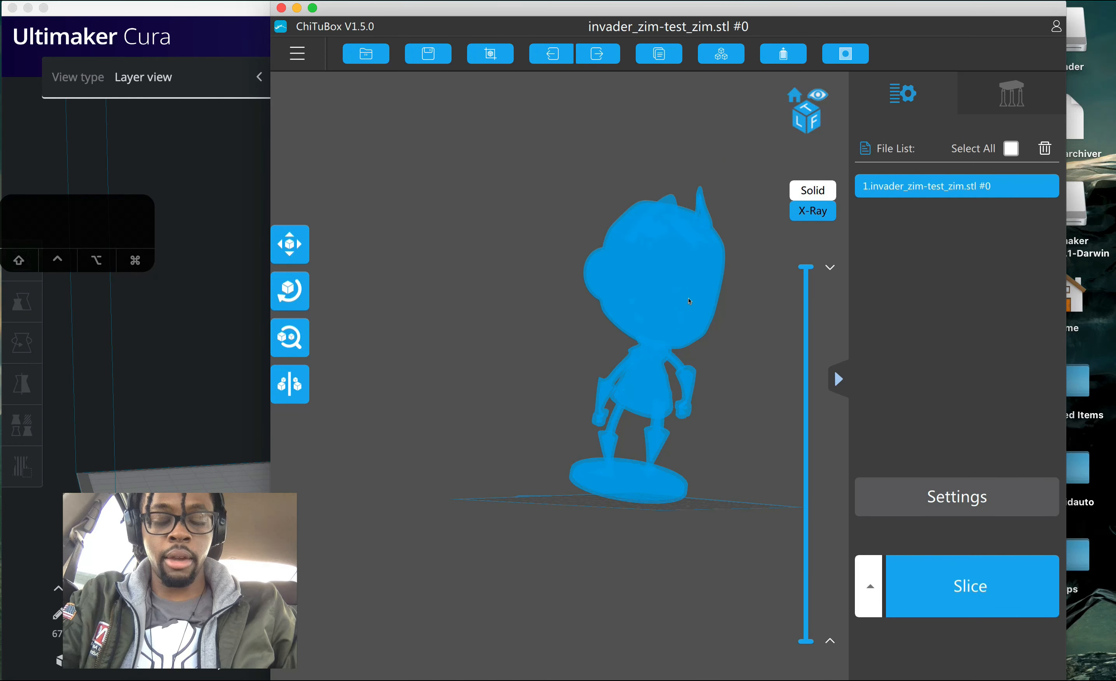
pyautogui.scroll(3, 698, 381)
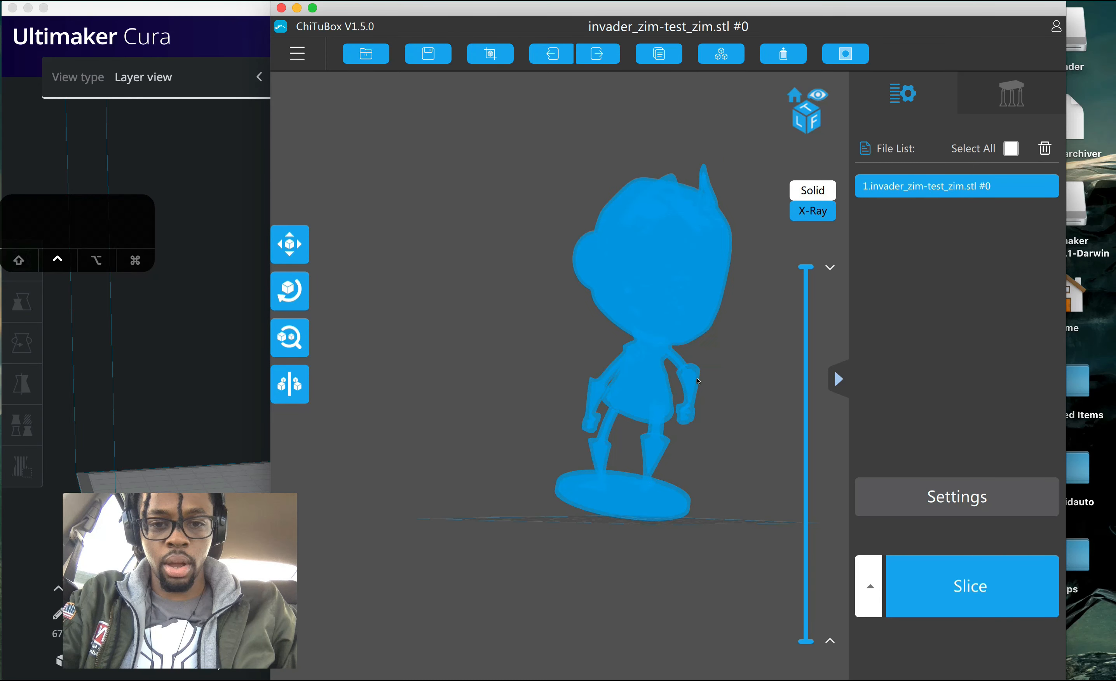
# - In solid view, dig a circular hole 3.00 mm in size and 1.50 mm deep under the base, with Keep the hole enabled
pyautogui.click(846, 54)
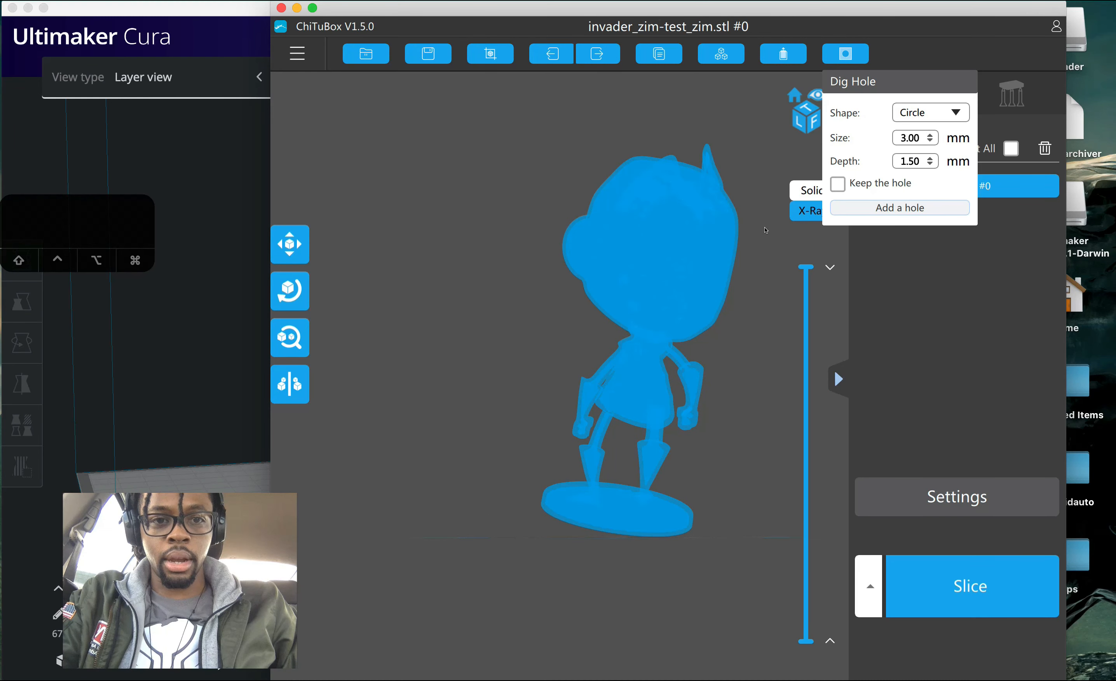
pyautogui.moveTo(755, 417); pyautogui.dragTo(722, 400)
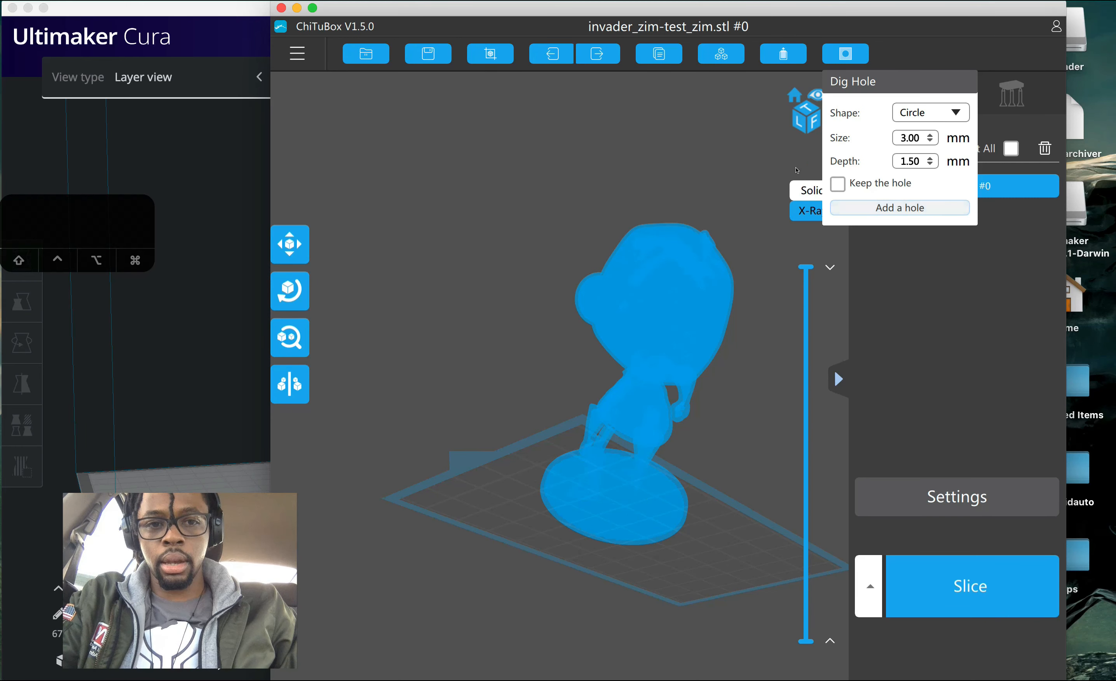
pyautogui.click(797, 191)
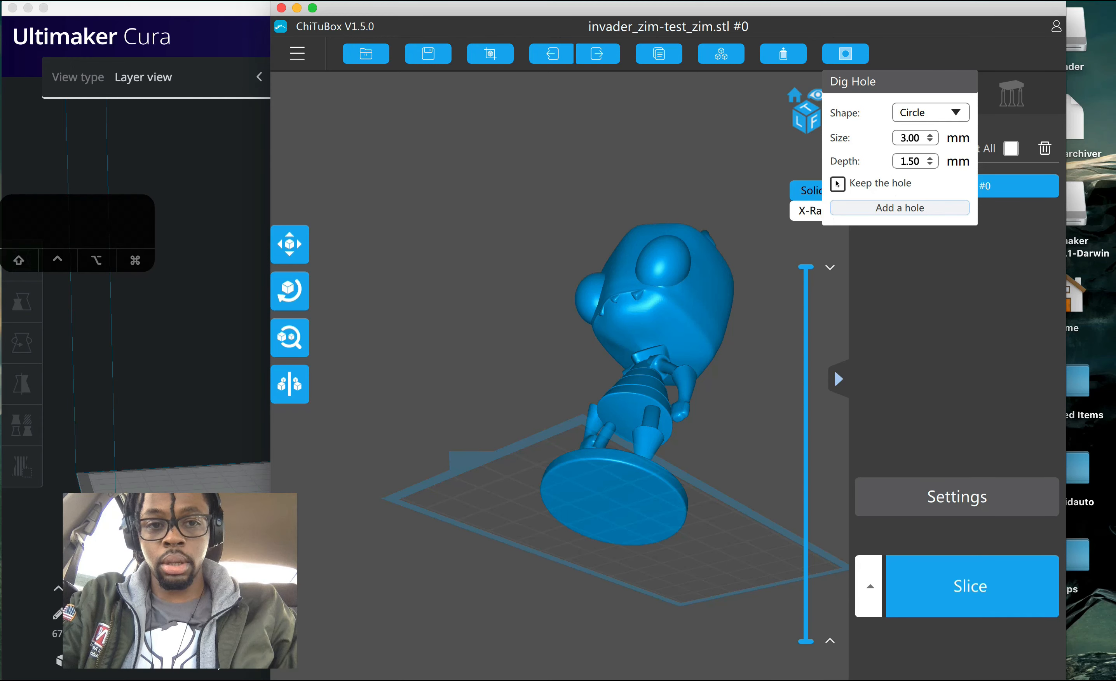
pyautogui.click(870, 208)
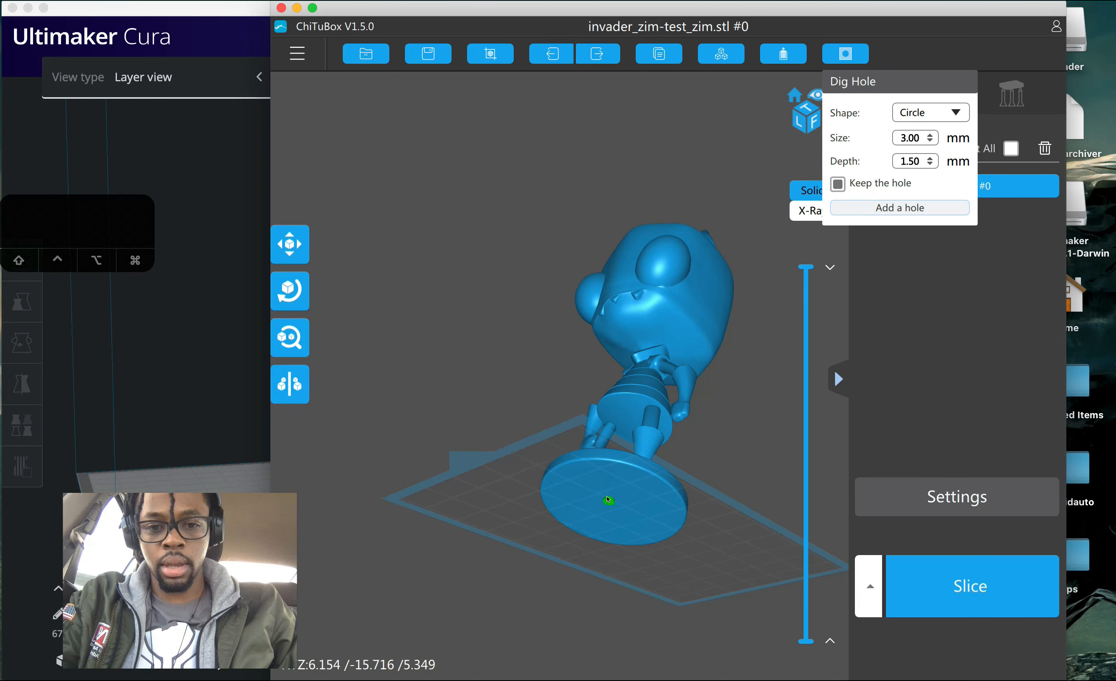
pyautogui.click(609, 506)
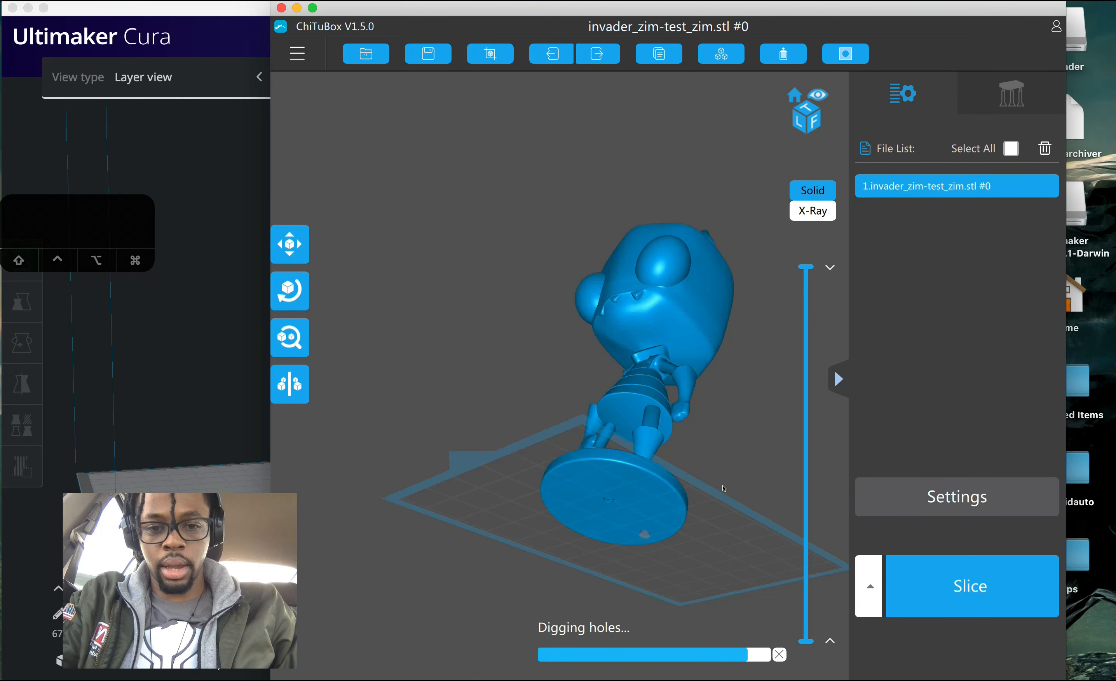
# - Inspect the hole under the base and delete the separate plug model from the file list
pyautogui.moveTo(722, 494); pyautogui.dragTo(704, 463)
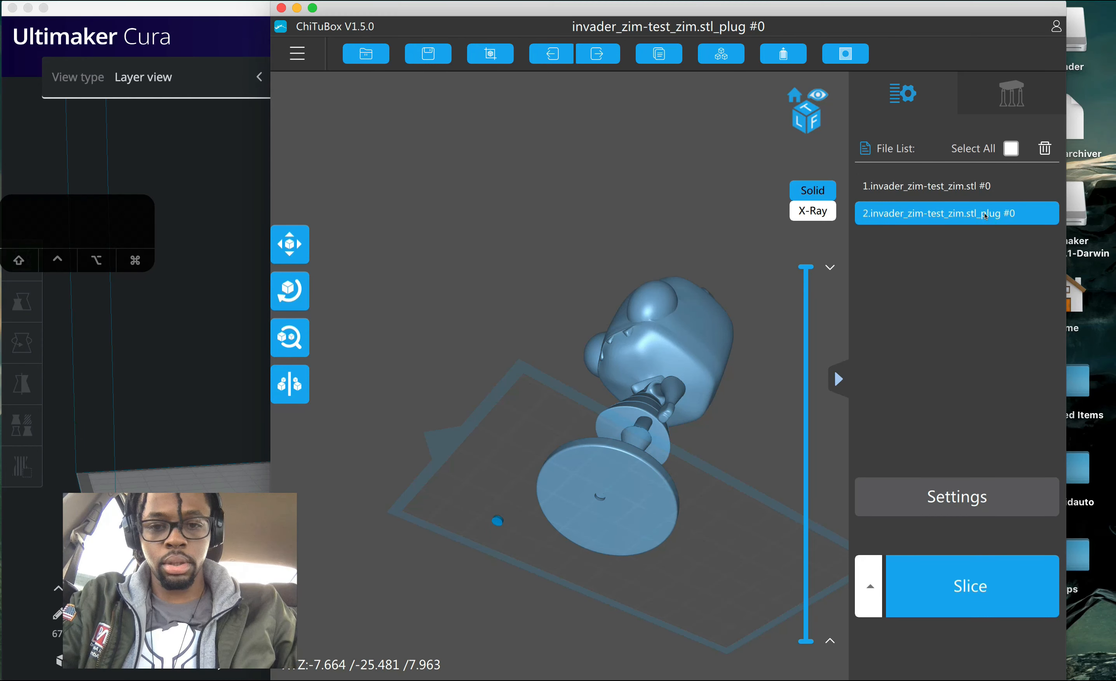
pyautogui.keyDown('ctrl'); pyautogui.moveTo(642, 350); pyautogui.dragTo(714, 324); pyautogui.keyUp('ctrl')
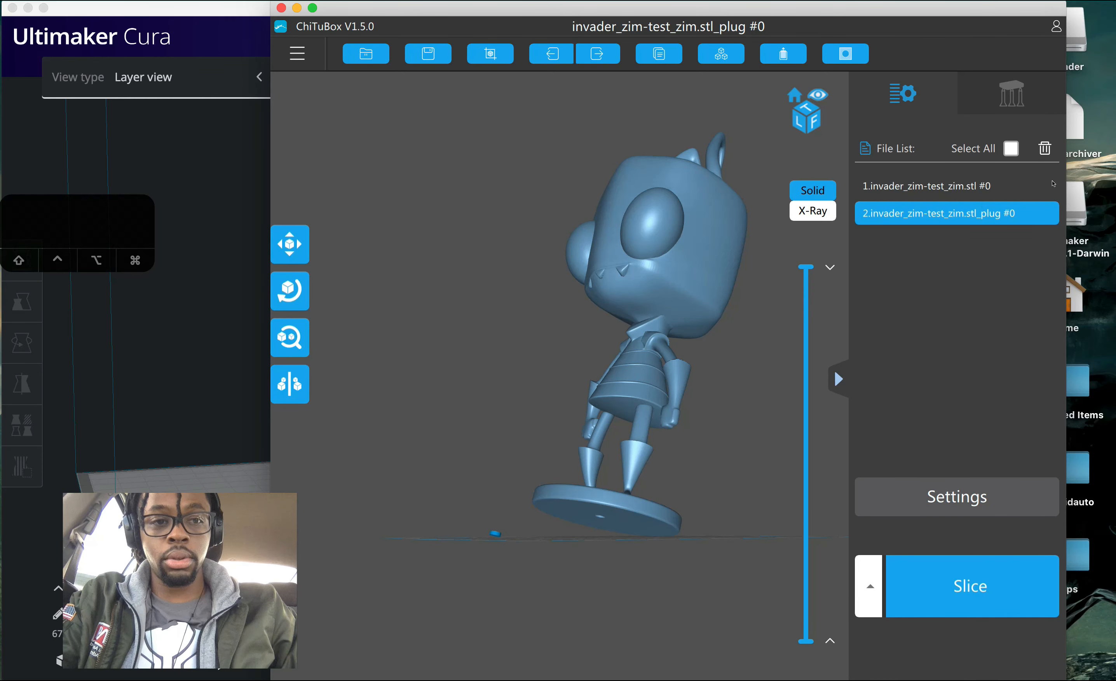
pyautogui.click(1044, 148)
pyautogui.keyDown('ctrl'); pyautogui.moveTo(724, 463); pyautogui.dragTo(699, 472); pyautogui.keyUp('ctrl')
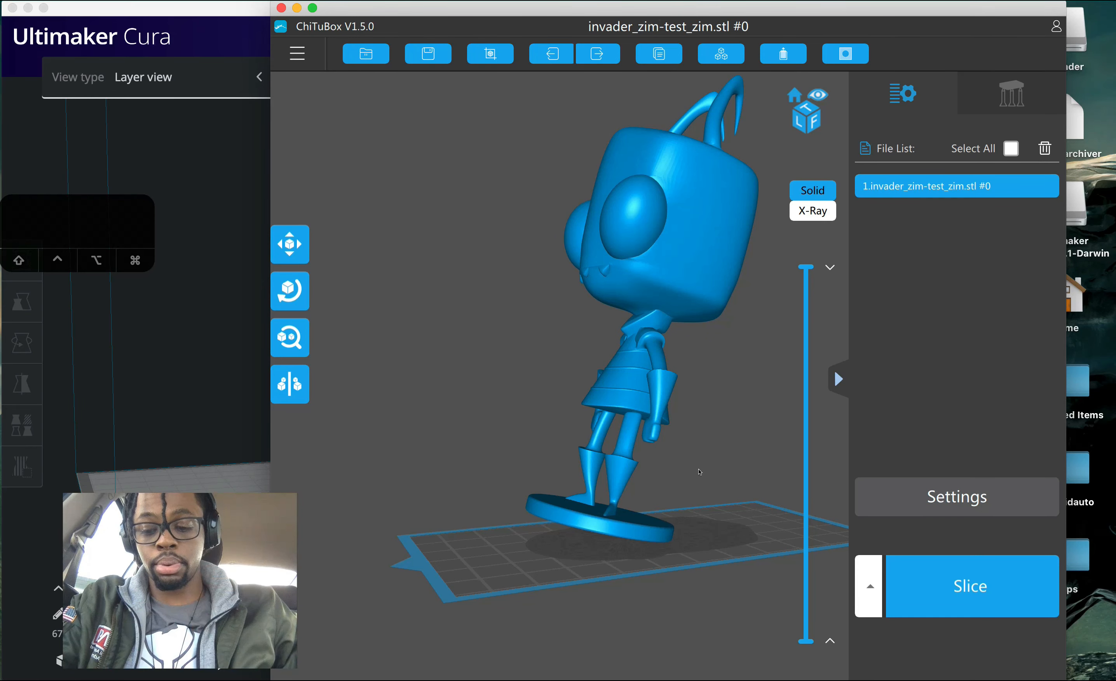
# - Examine the drilled base and hollow interior of the figure in X-Ray view from several angles
pyautogui.keyDown('ctrl'); pyautogui.moveTo(705, 407); pyautogui.dragTo(730, 433); pyautogui.keyUp('ctrl')
pyautogui.click(814, 212)
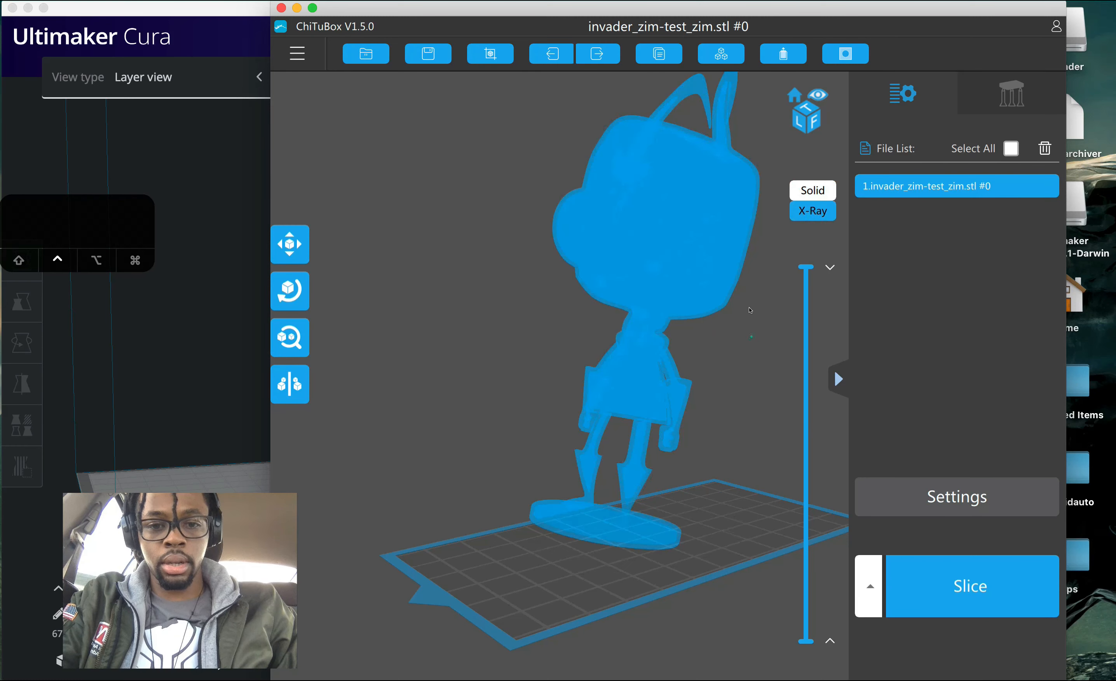
pyautogui.keyDown('ctrl'); pyautogui.moveTo(749, 330); pyautogui.dragTo(749, 290); pyautogui.keyUp('ctrl')
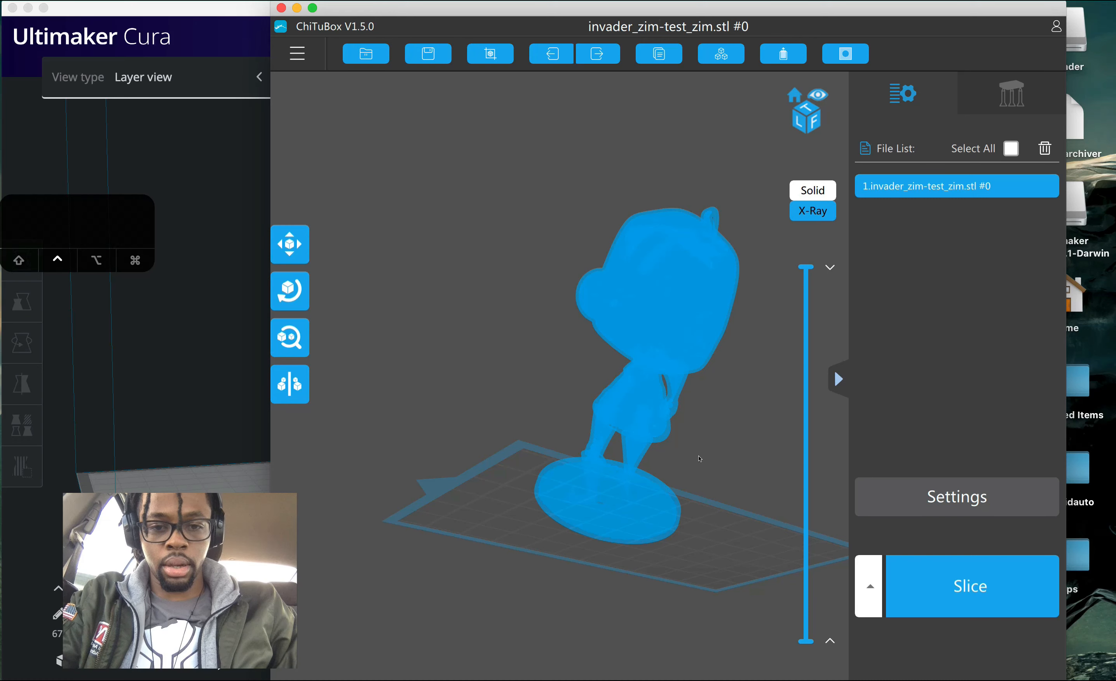
pyautogui.keyDown('ctrl'); pyautogui.moveTo(700, 458); pyautogui.dragTo(592, 473); pyautogui.keyUp('ctrl')
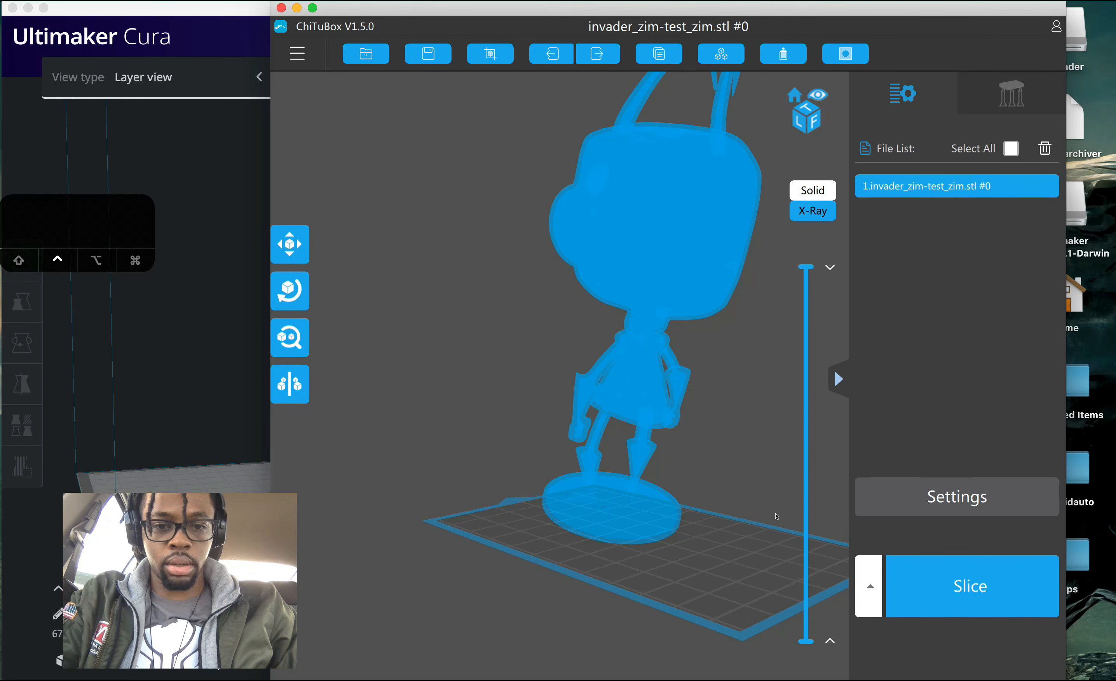
pyautogui.keyDown('ctrl'); pyautogui.moveTo(777, 516); pyautogui.dragTo(758, 481); pyautogui.keyUp('ctrl')
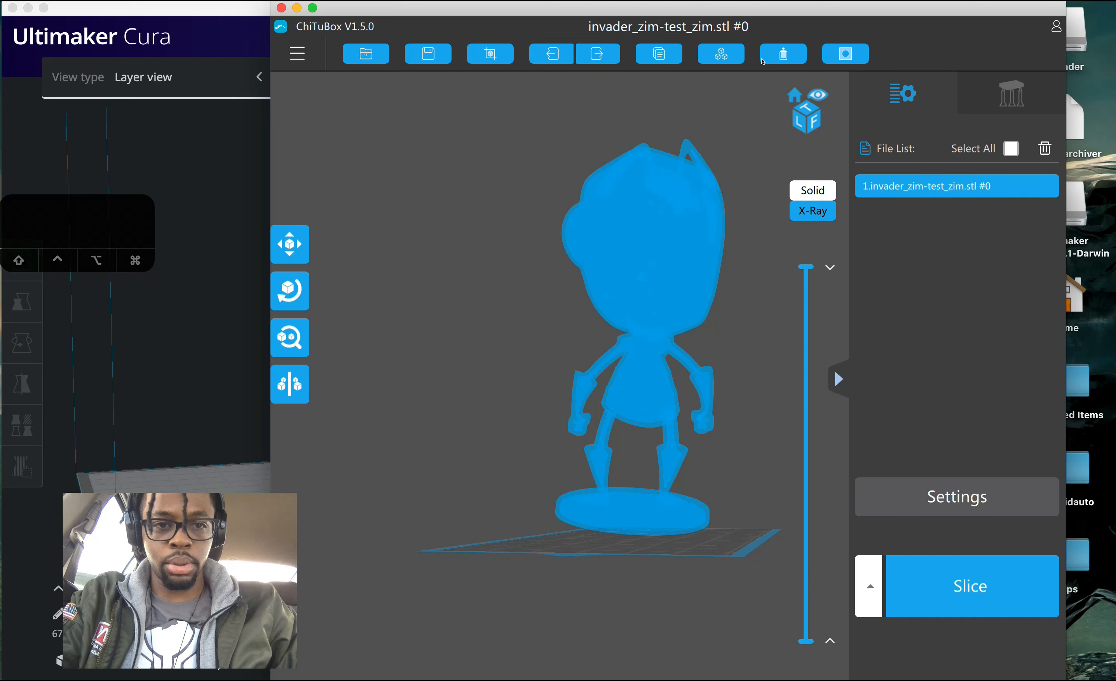
# - In solid view, dig a circular hole 3.00 mm in size and 1.50 mm deep under the torso, with Keep the hole enabled
pyautogui.click(812, 191)
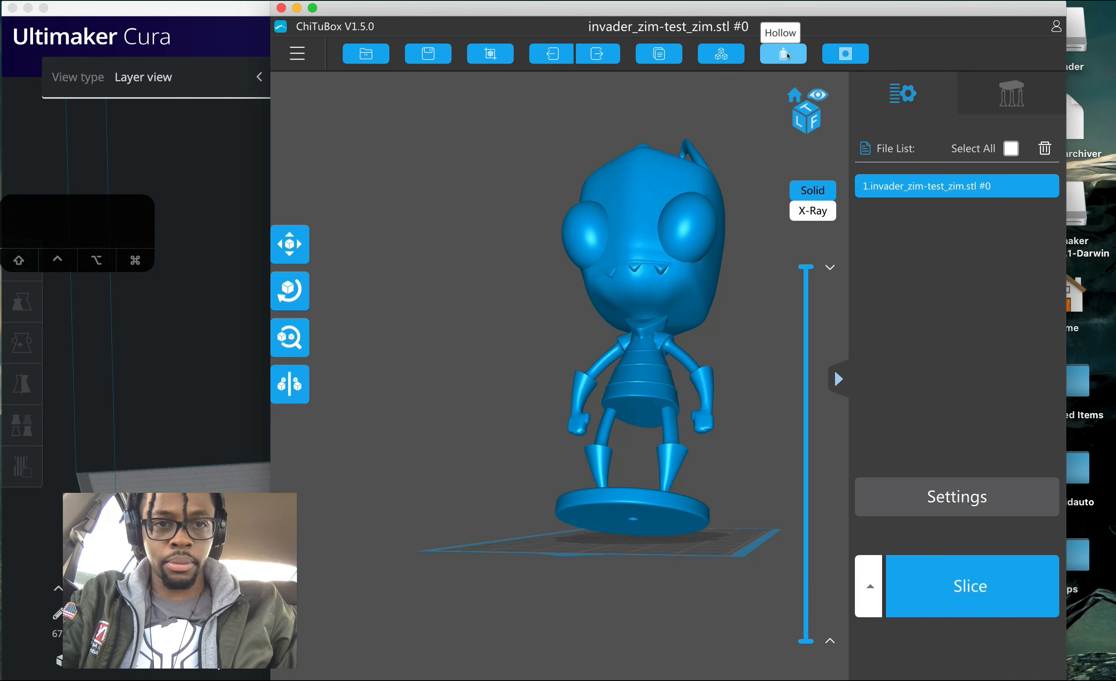
pyautogui.click(845, 54)
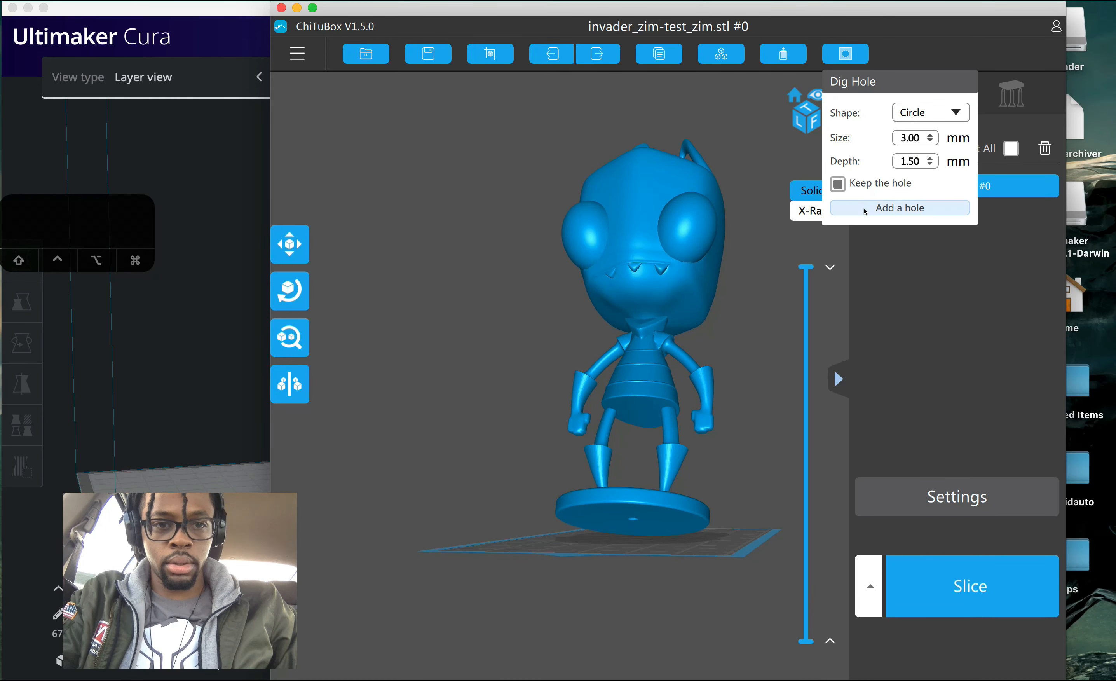
pyautogui.click(865, 212)
pyautogui.moveTo(816, 247)
pyautogui.keyDown('ctrl'); pyautogui.mouseDown()
pyautogui.moveTo(800, 281)
pyautogui.moveTo(798, 257)
pyautogui.mouseUp(); pyautogui.keyUp('ctrl')
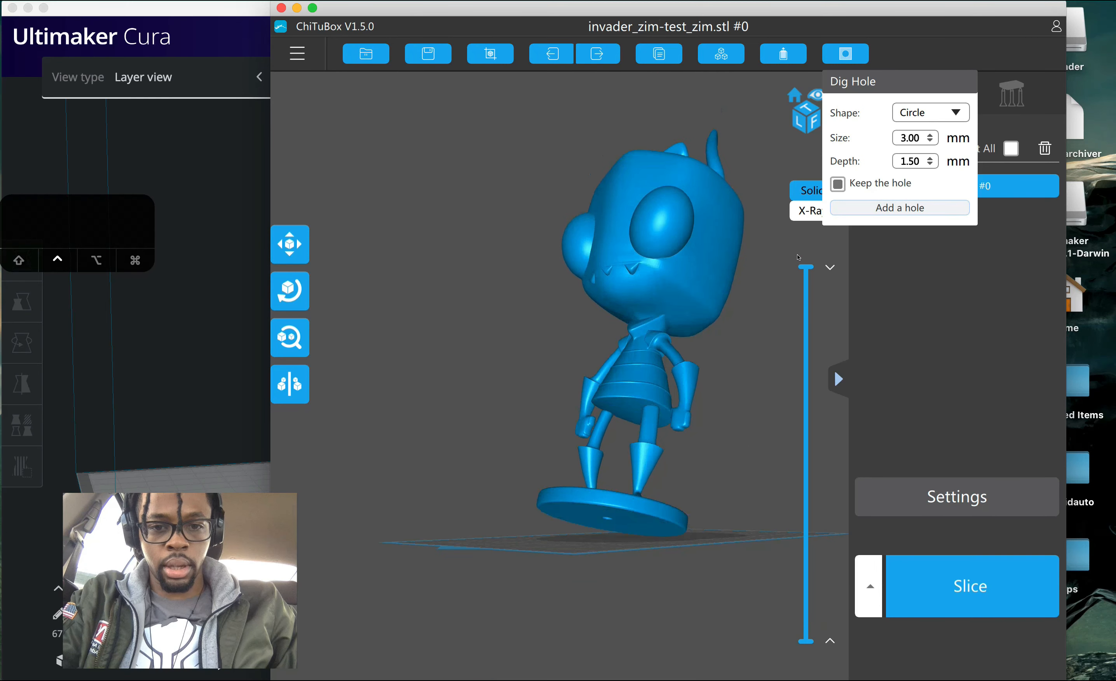
pyautogui.click(633, 410)
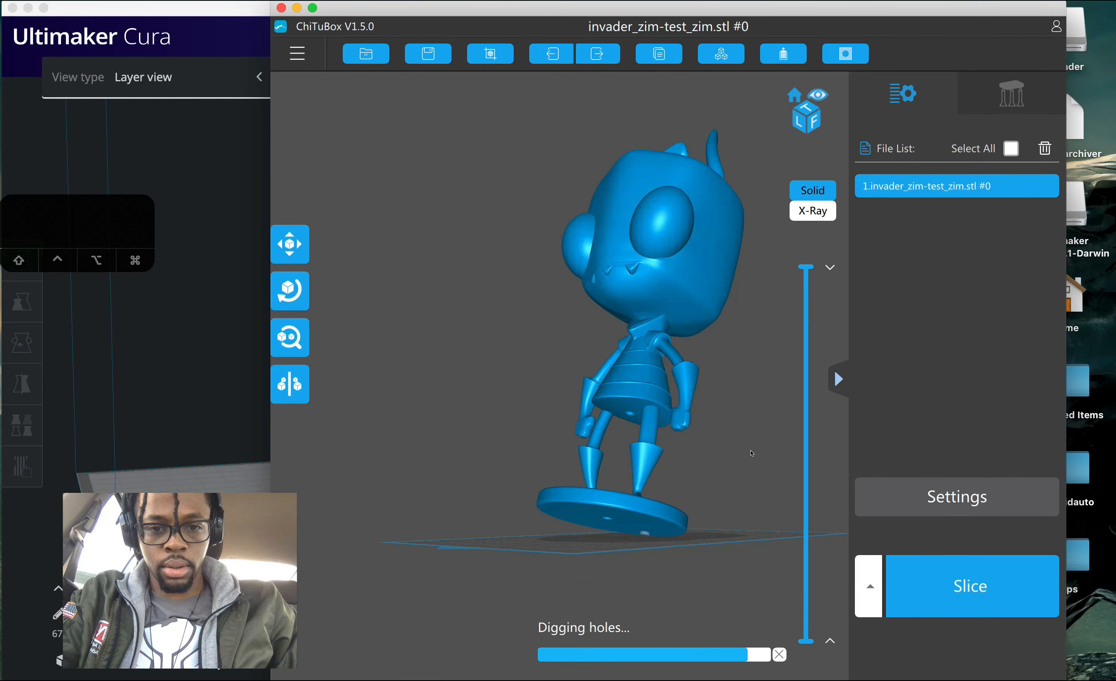
pyautogui.keyDown('ctrl'); pyautogui.moveTo(743, 390); pyautogui.dragTo(714, 455); pyautogui.keyUp('ctrl')
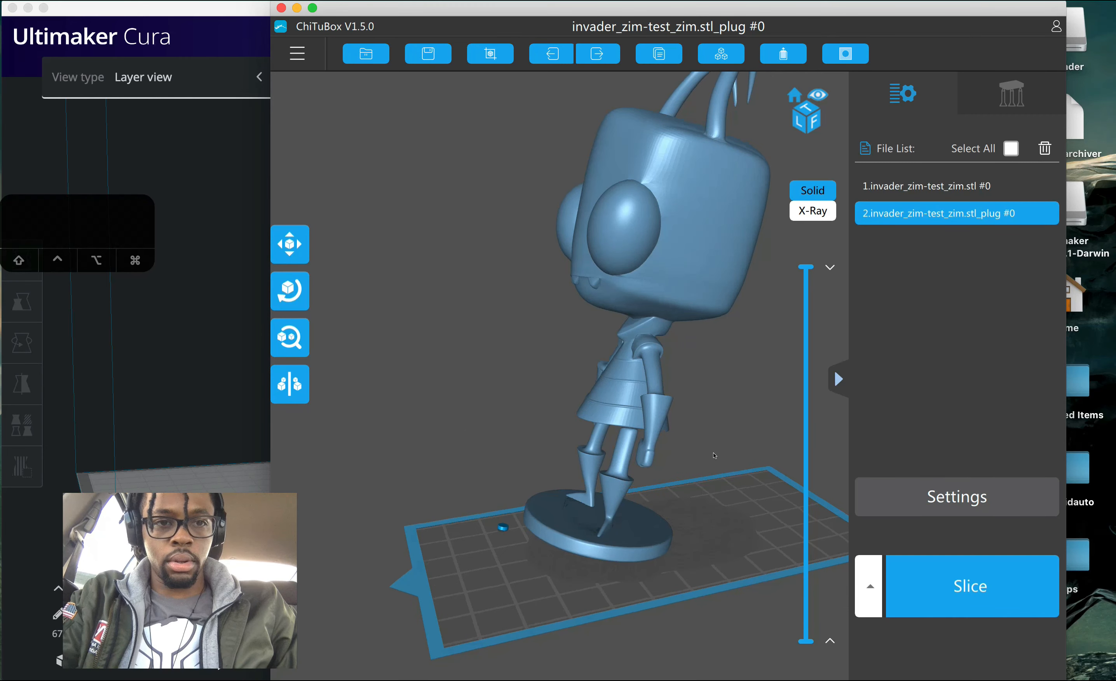
# - Check the overhanging areas in the support view, and delete the torso hole's plug model from the file list
pyautogui.click(1003, 90)
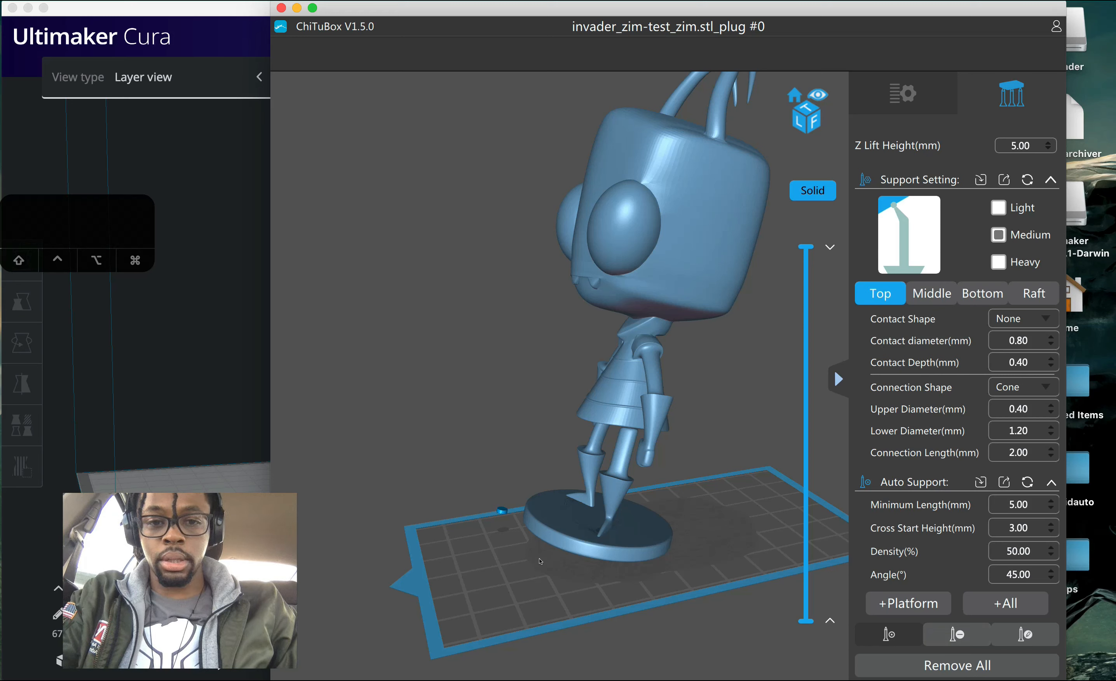
pyautogui.moveTo(735, 557); pyautogui.dragTo(517, 522)
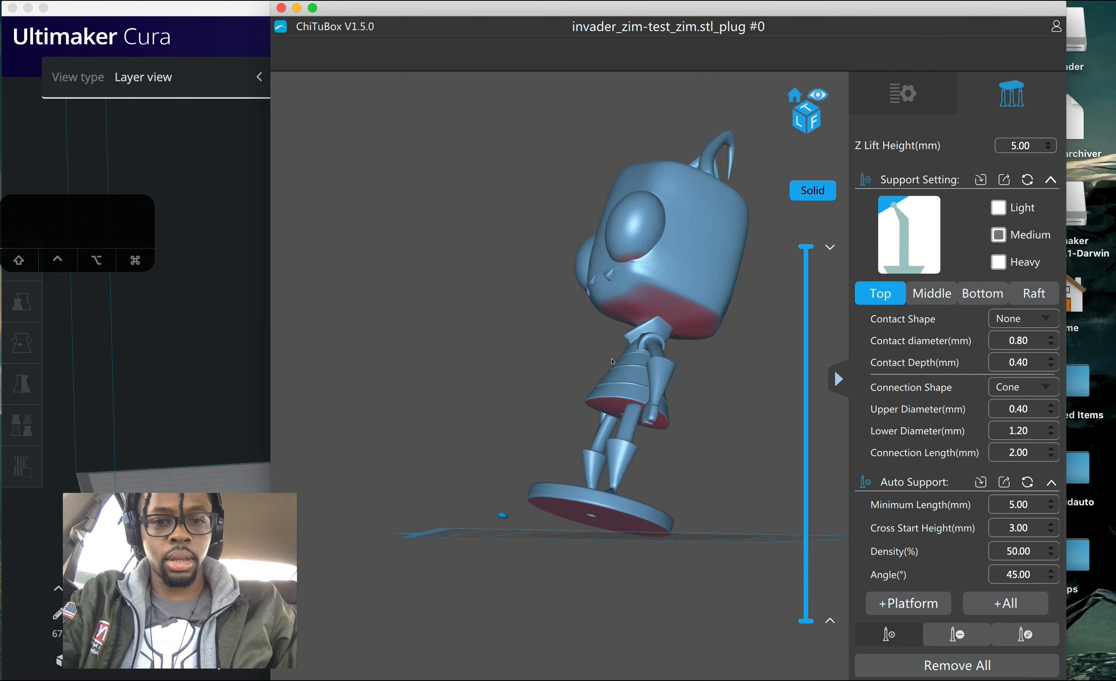
pyautogui.click(942, 95)
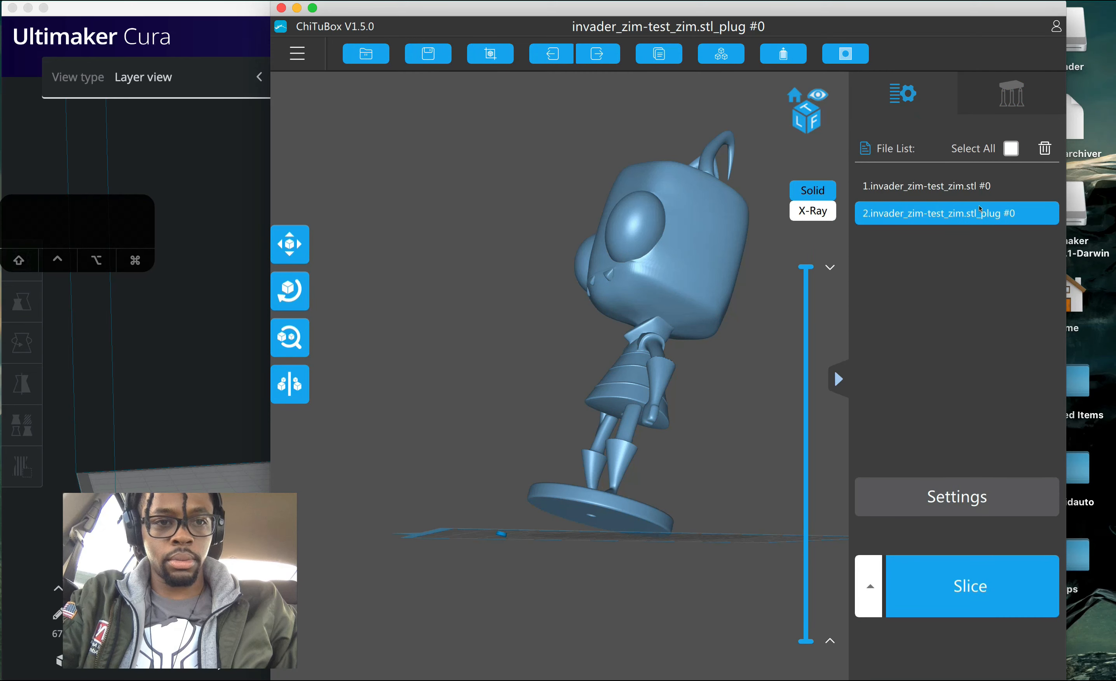
pyautogui.click(1045, 150)
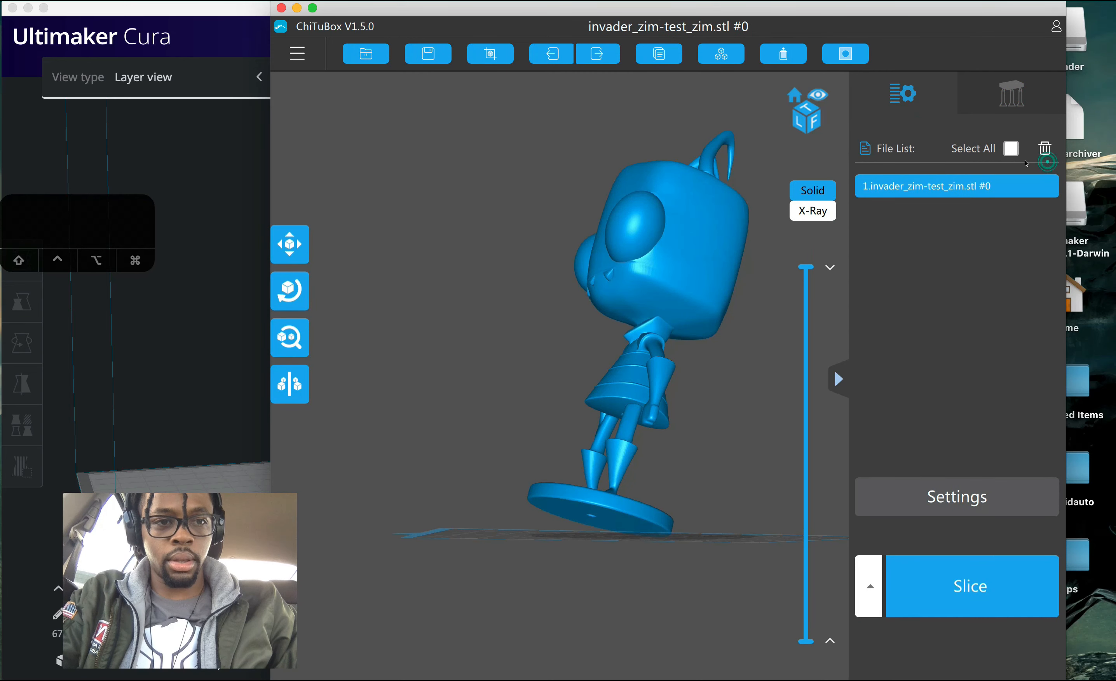
# - Place Medium supports along the lower rim of the base's underside
pyautogui.click(1012, 94)
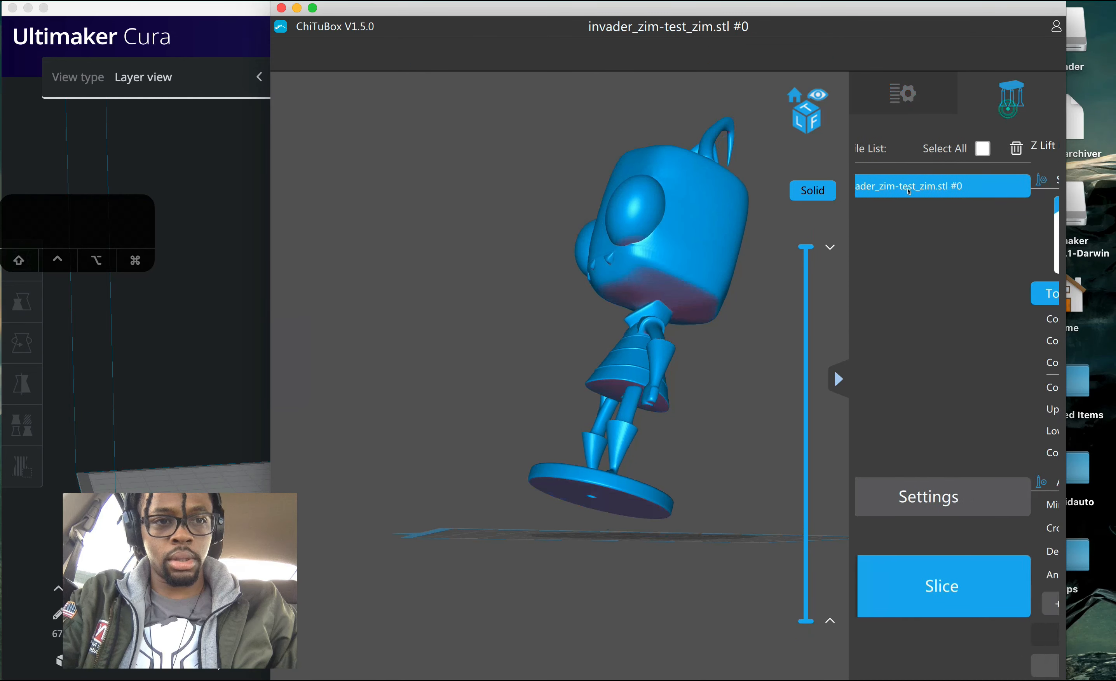
pyautogui.keyDown('ctrl'); pyautogui.moveTo(681, 503); pyautogui.dragTo(668, 406); pyautogui.keyUp('ctrl')
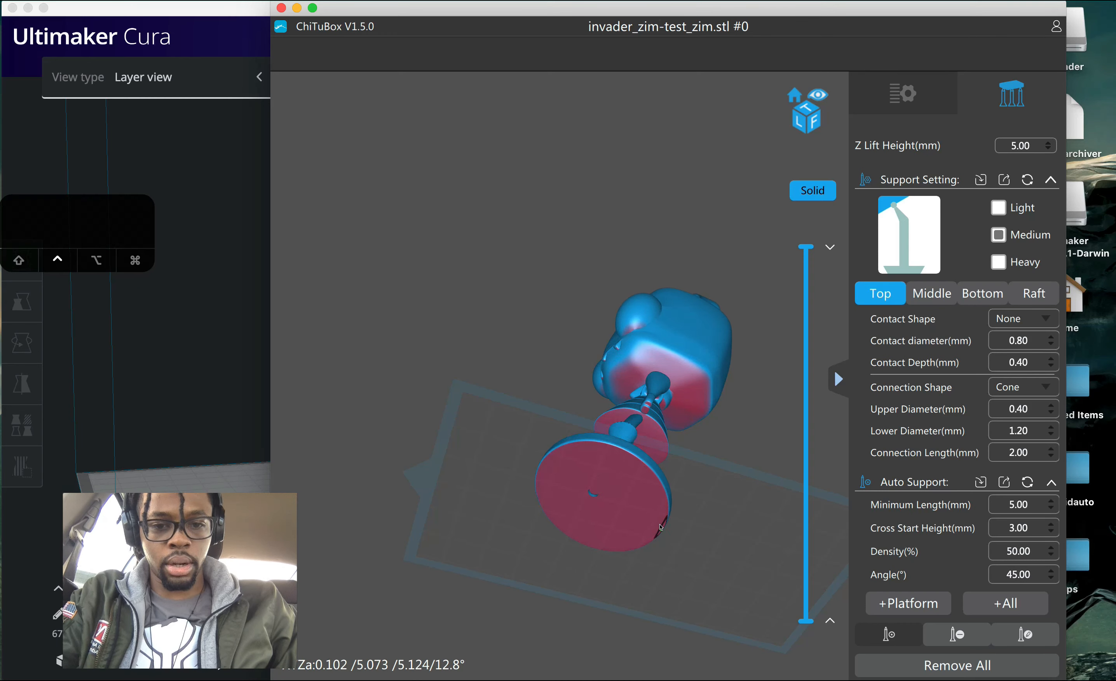
pyautogui.keyDown('ctrl'); pyautogui.scroll(5, 660, 527); pyautogui.keyUp('ctrl')
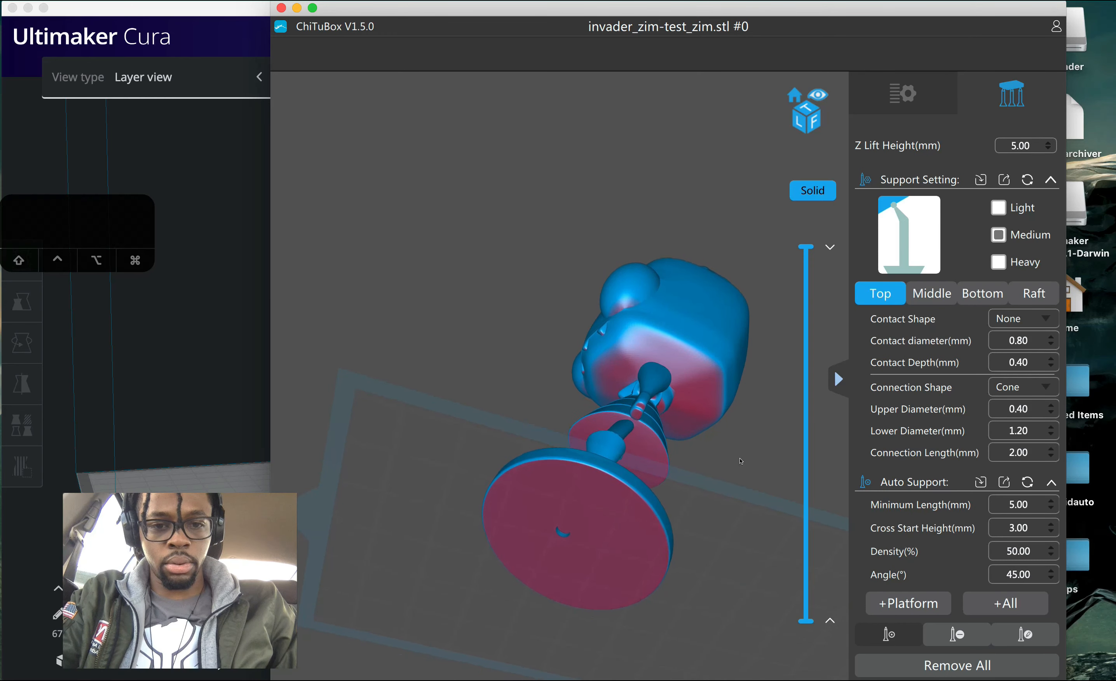
pyautogui.moveTo(739, 461); pyautogui.dragTo(732, 378)
pyautogui.moveTo(703, 493); pyautogui.dragTo(730, 521)
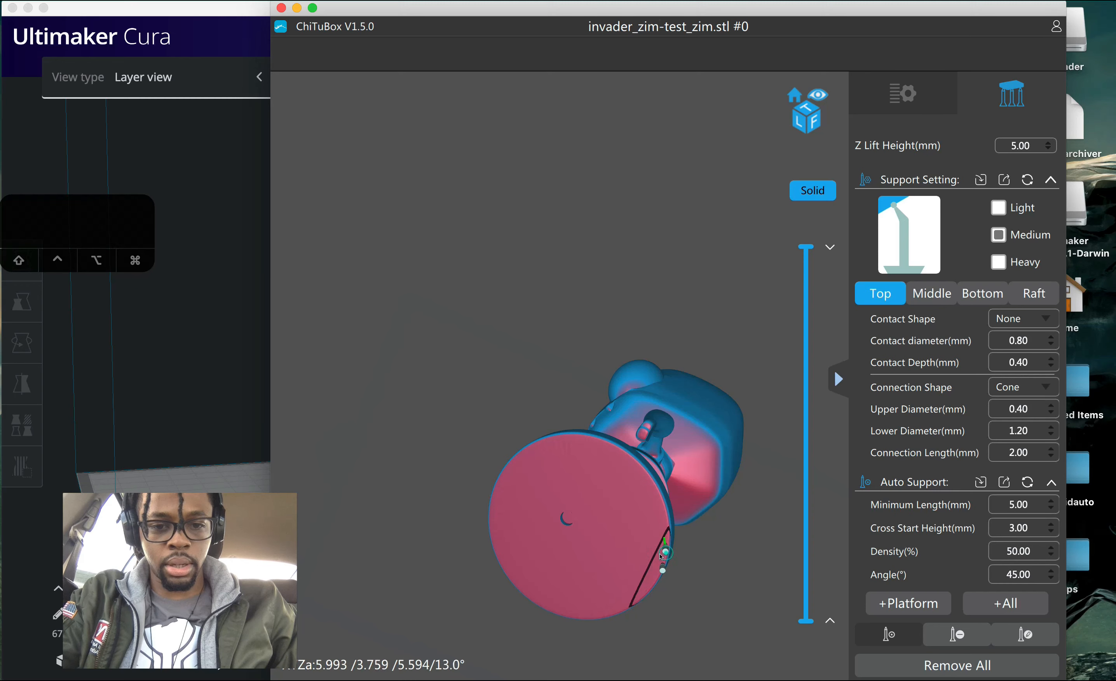
pyautogui.click(639, 596)
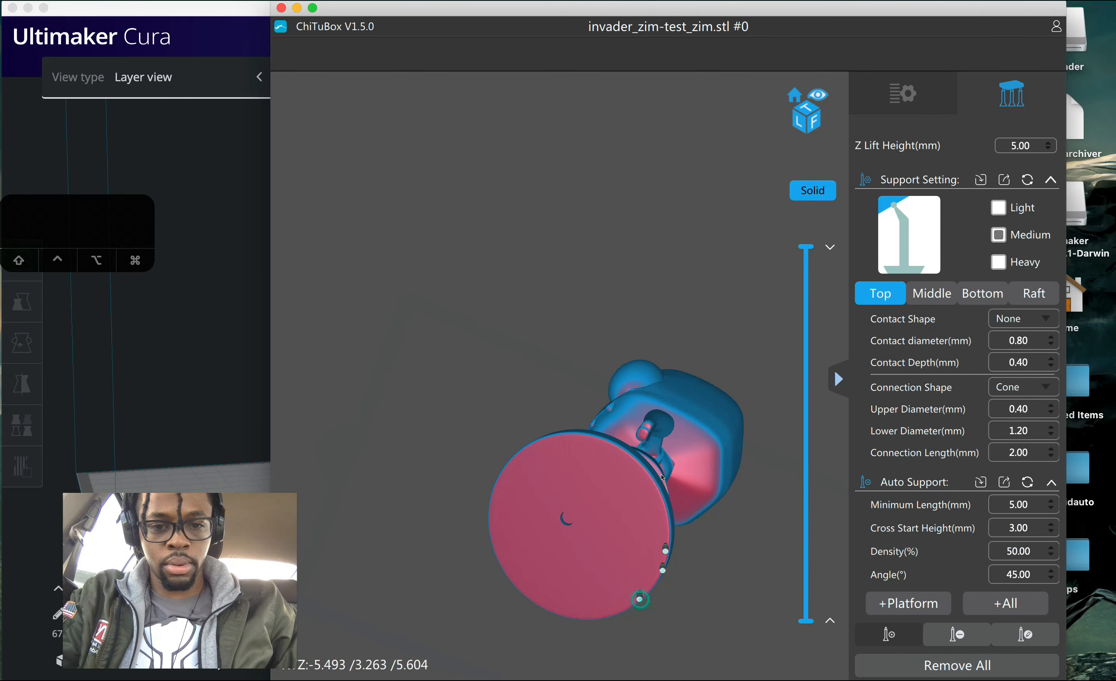
pyautogui.click(653, 494)
pyautogui.click(577, 598)
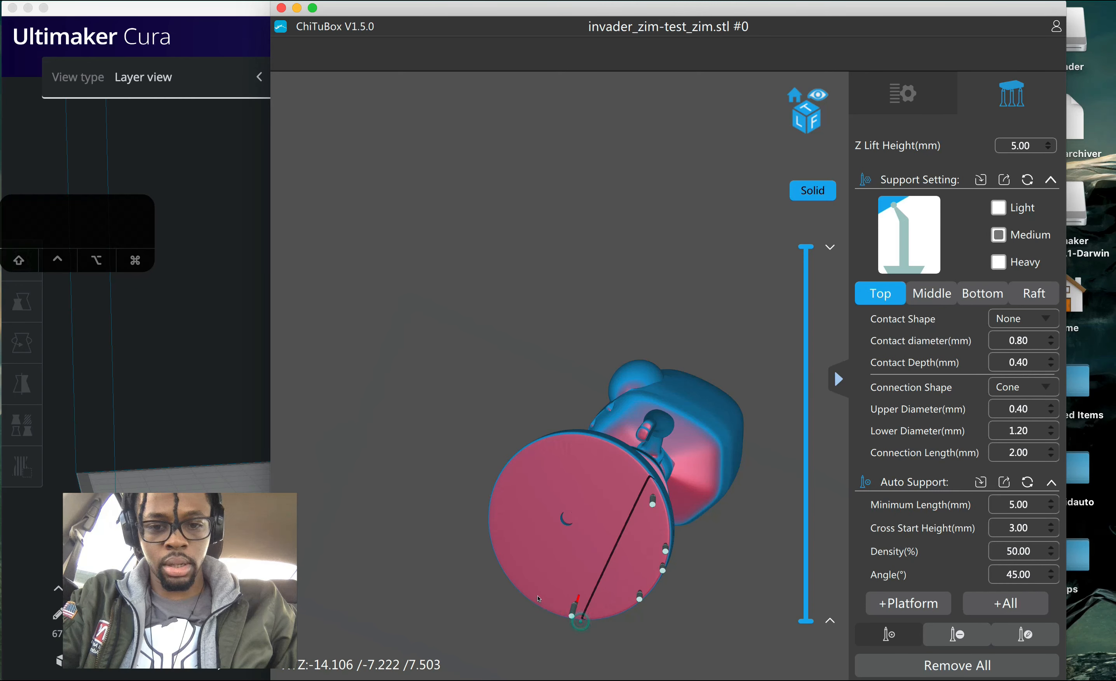
pyautogui.click(522, 605)
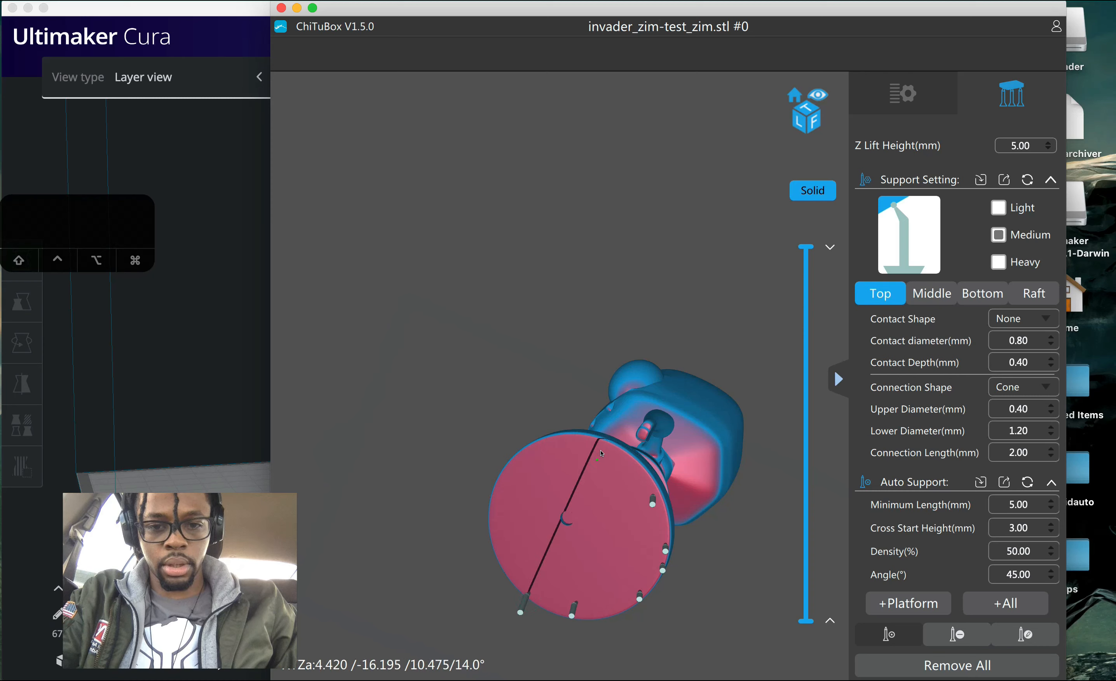
# - Fill the raised rim and the middle of the base's underside with more Medium supports
pyautogui.click(601, 453)
pyautogui.click(512, 500)
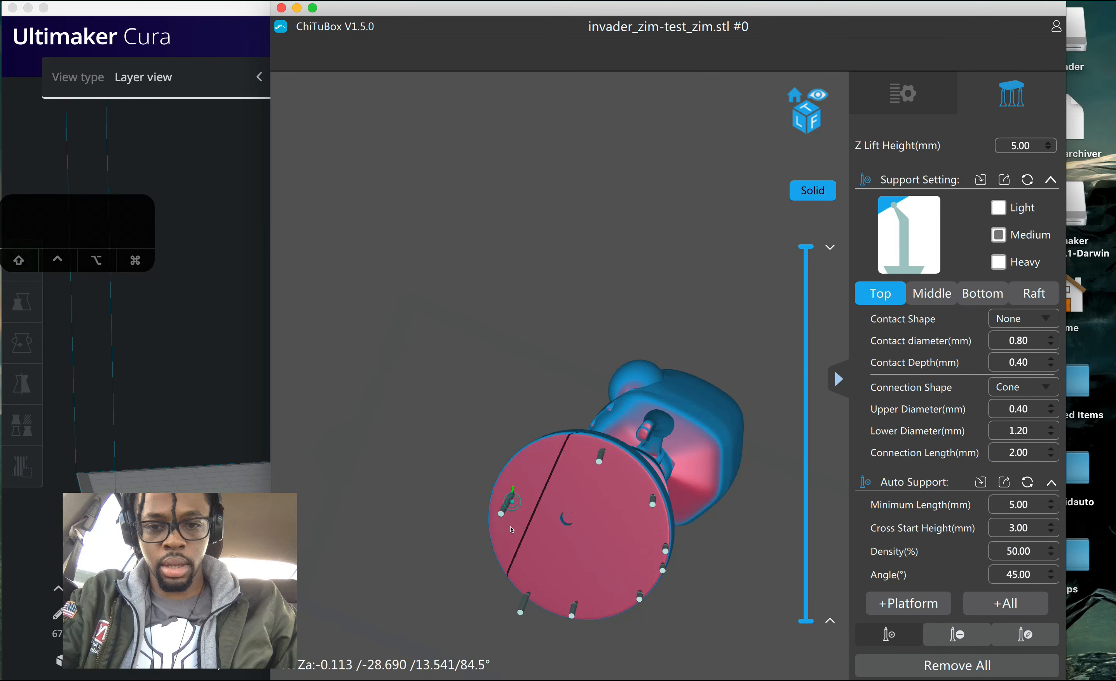
pyautogui.click(509, 557)
pyautogui.click(532, 475)
pyautogui.click(561, 571)
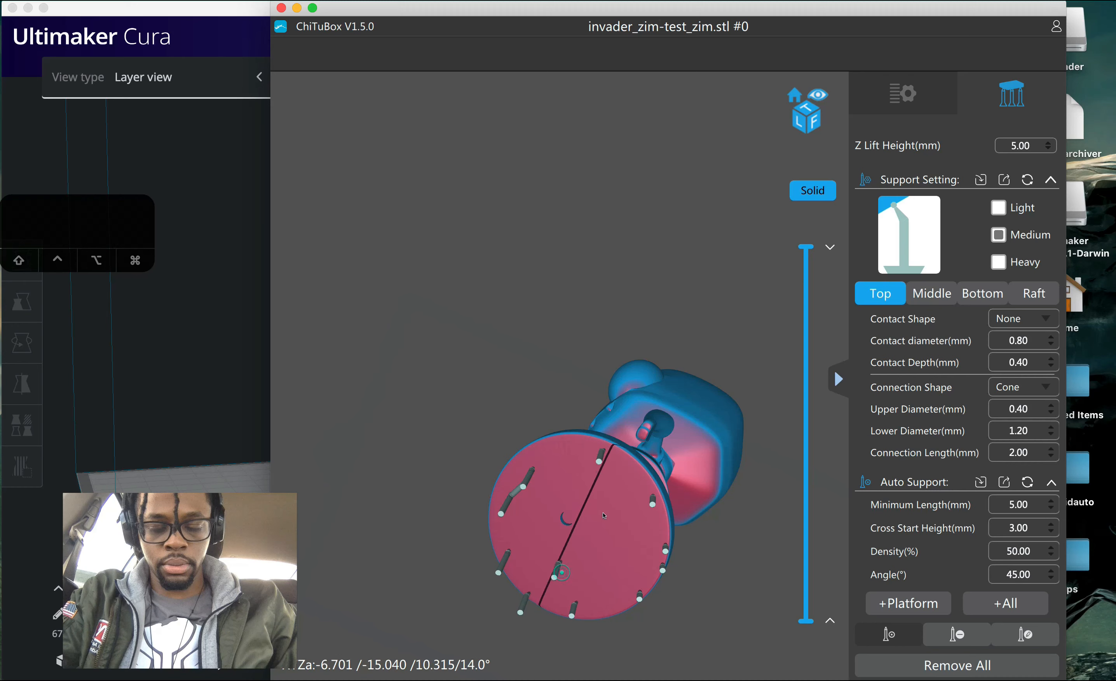
pyautogui.click(615, 517)
pyautogui.click(612, 583)
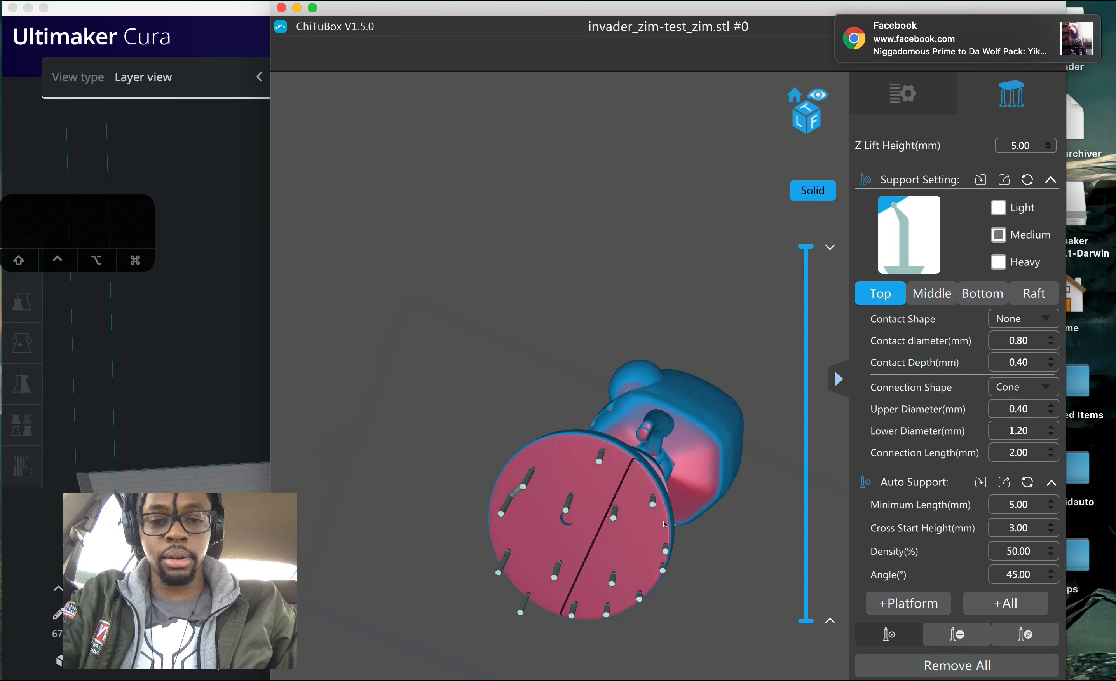
pyautogui.click(635, 470)
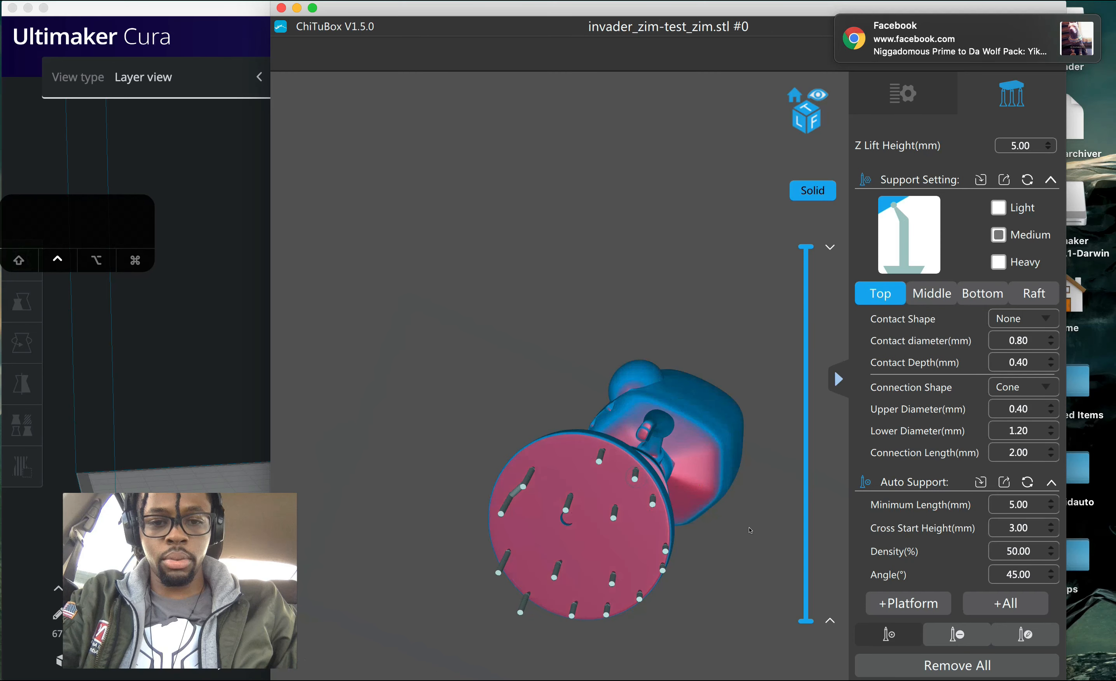
# - Add a row of Medium supports under the lowest rear part of the head
pyautogui.moveTo(714, 561); pyautogui.dragTo(720, 465)
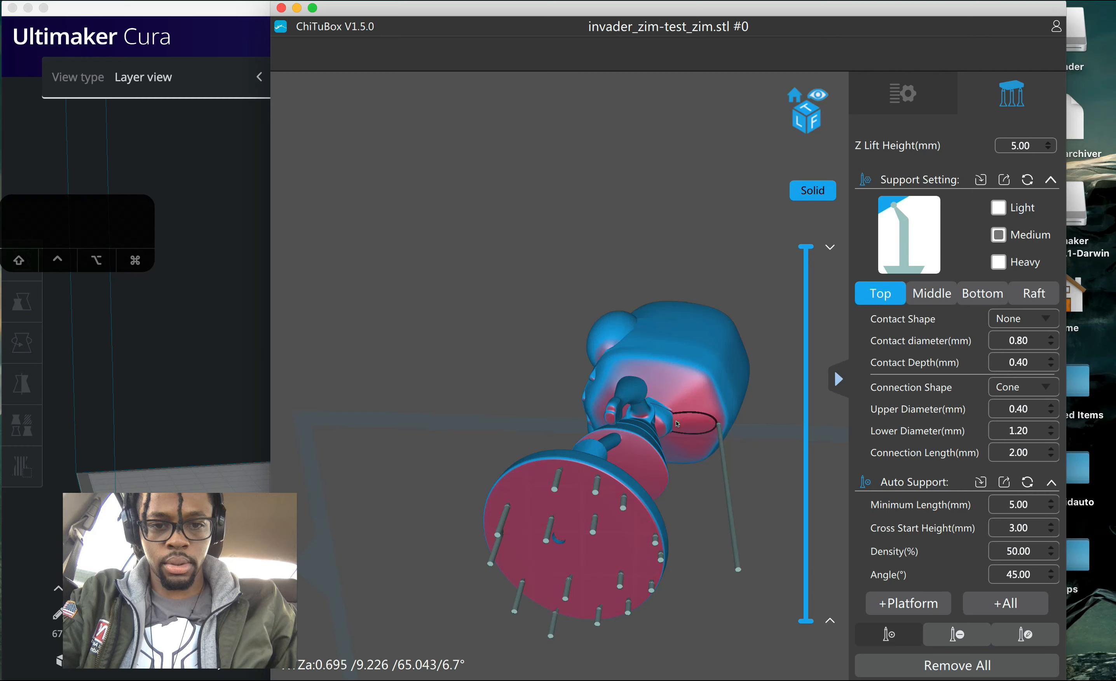
pyautogui.click(678, 425)
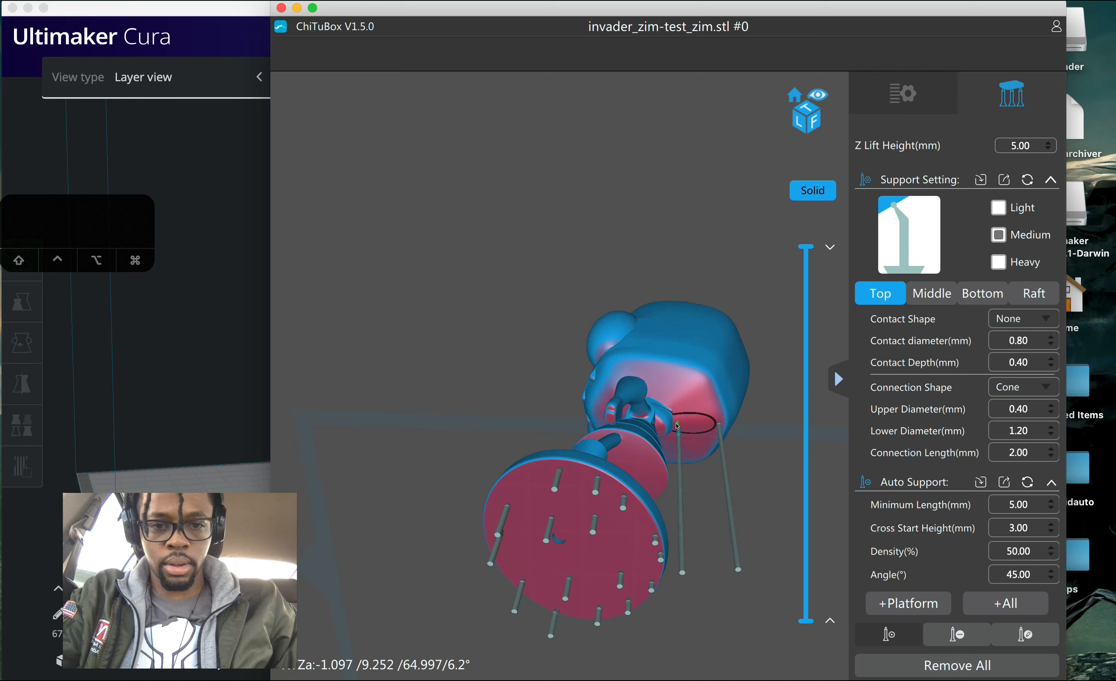
pyautogui.click(708, 431)
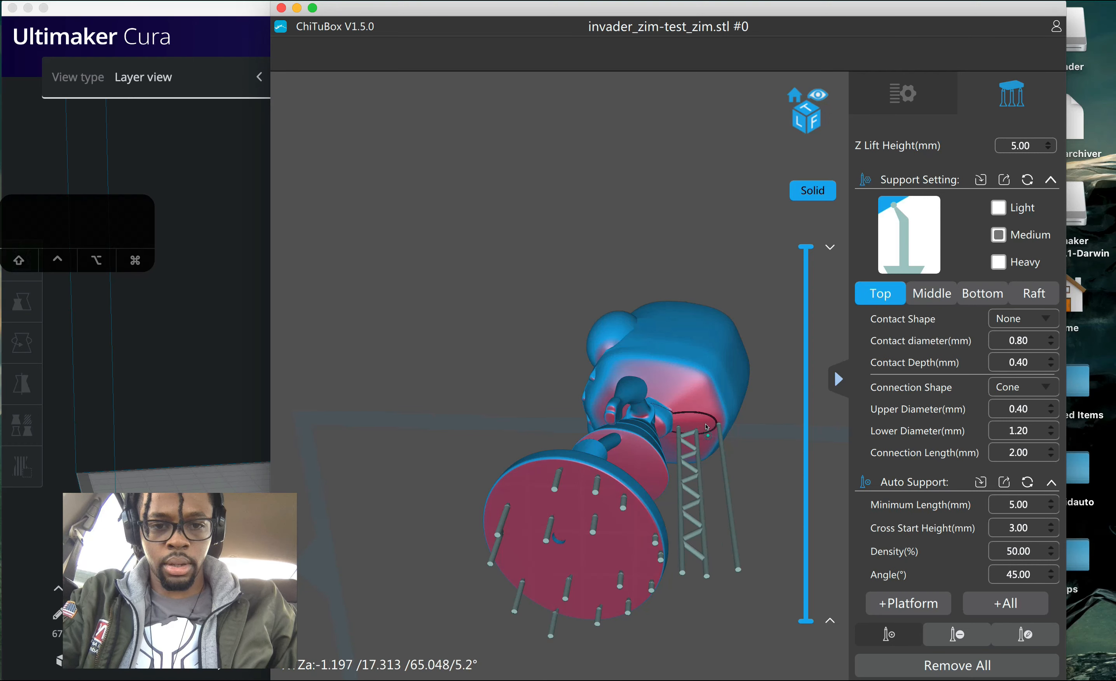
# - Add Medium supports along the rear edge of the torso's underside
pyautogui.keyDown('ctrl'); pyautogui.moveTo(755, 402); pyautogui.dragTo(657, 433); pyautogui.keyUp('ctrl')
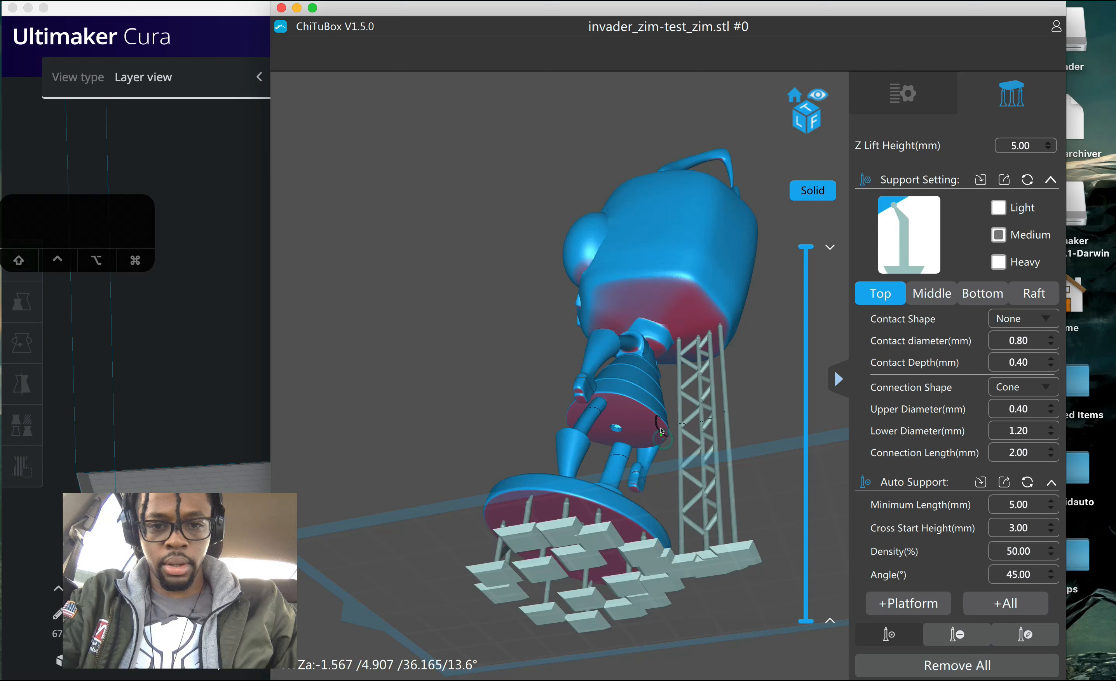
pyautogui.keyDown('ctrl'); pyautogui.moveTo(661, 431); pyautogui.dragTo(720, 421); pyautogui.keyUp('ctrl')
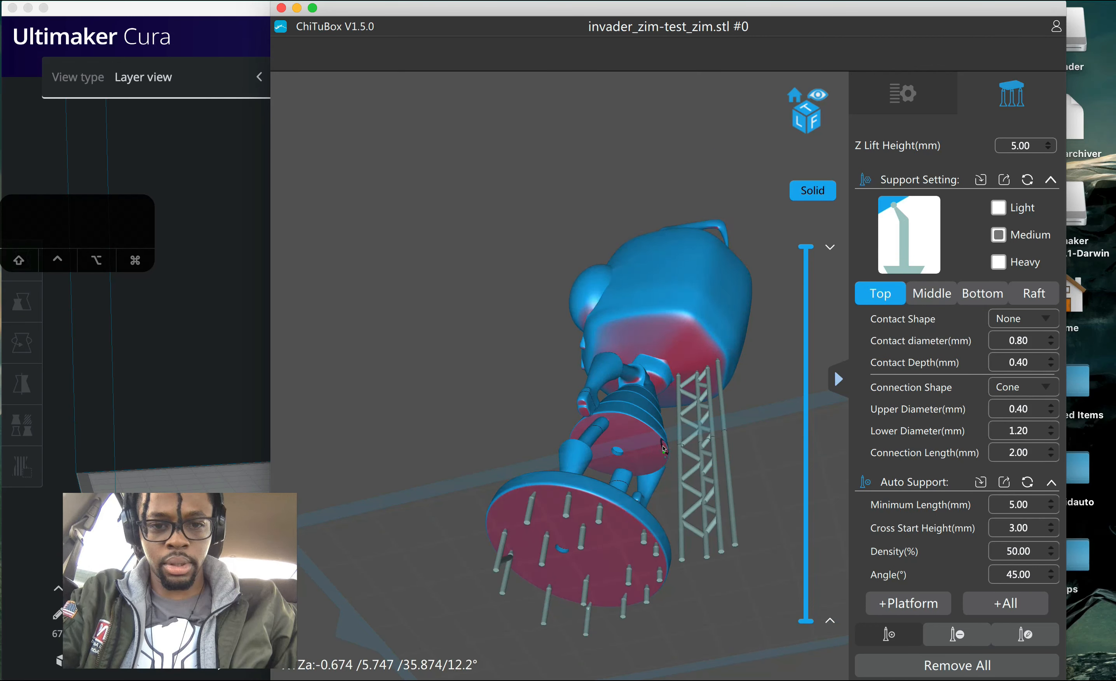
pyautogui.keyDown('ctrl'); pyautogui.moveTo(665, 448); pyautogui.dragTo(758, 339); pyautogui.keyUp('ctrl')
pyautogui.scroll(3, 658, 529)
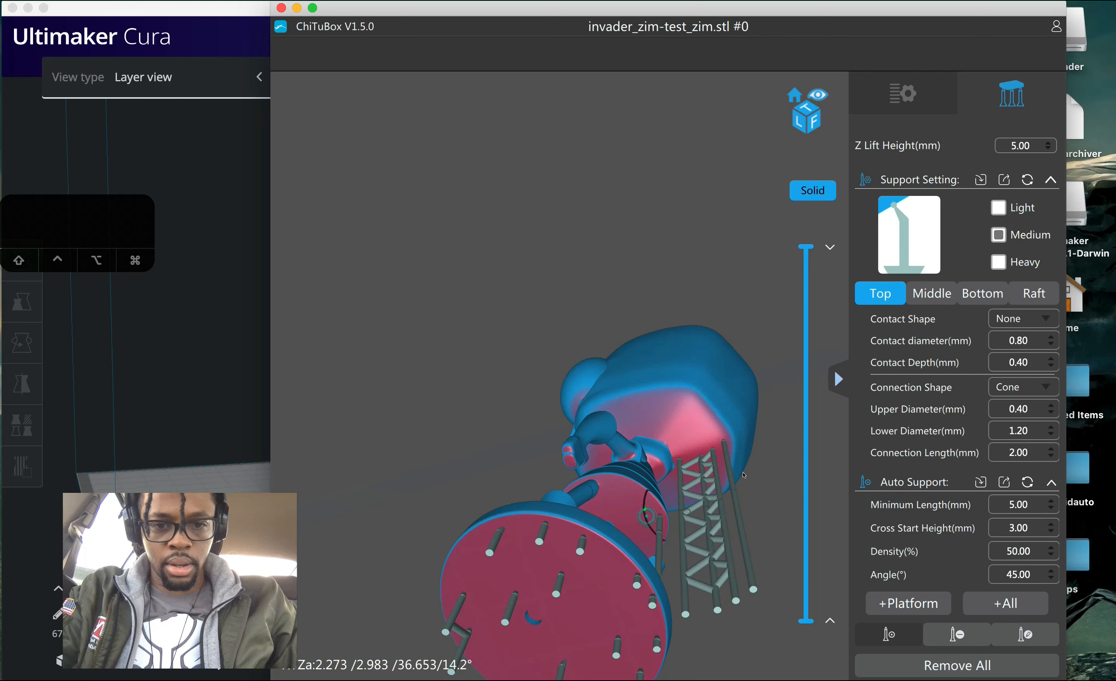
pyautogui.keyDown('ctrl'); pyautogui.moveTo(653, 501); pyautogui.dragTo(632, 413); pyautogui.keyUp('ctrl')
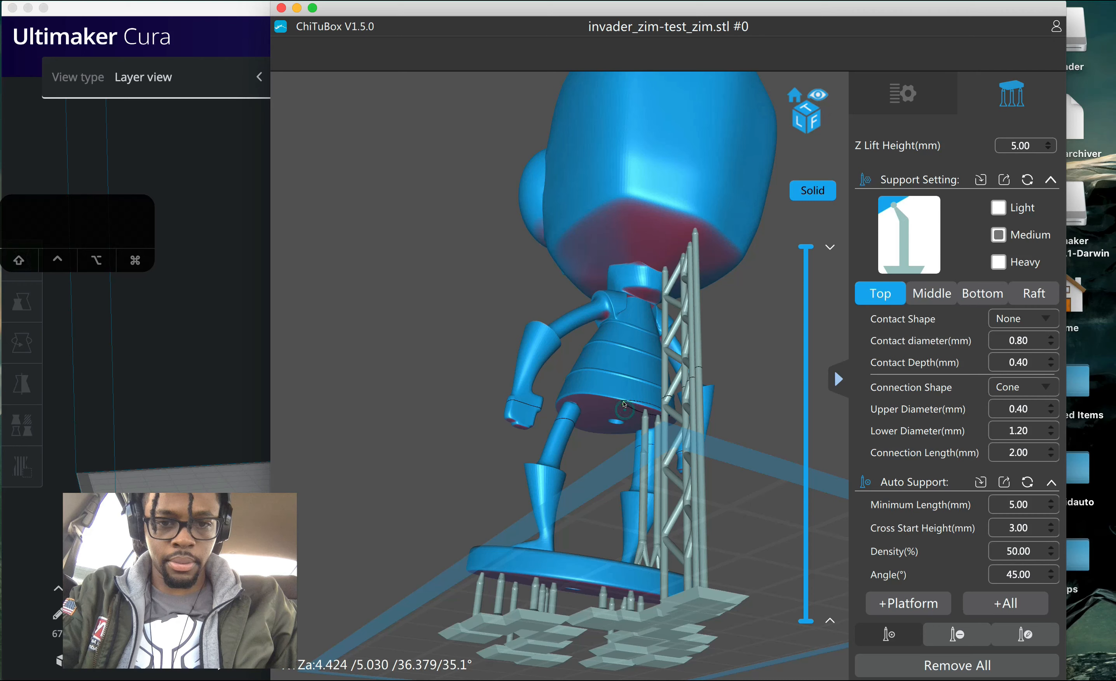
pyautogui.click(624, 413)
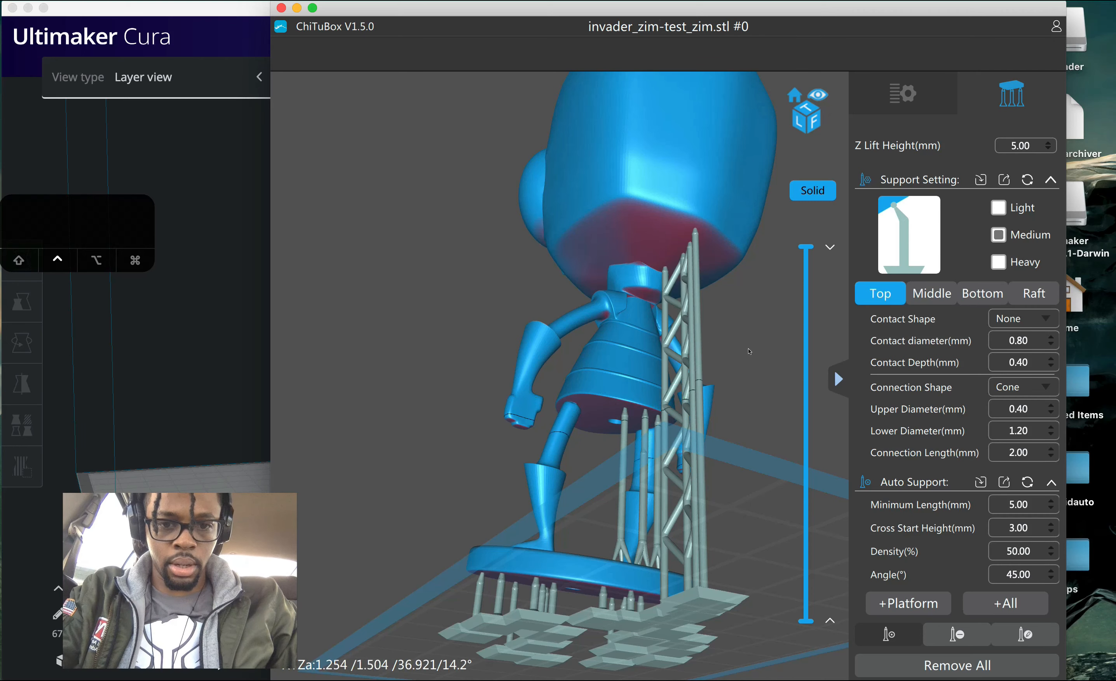
# - Add a Medium support under one hand and another under the head, in front of the existing row
pyautogui.keyDown('ctrl'); pyautogui.moveTo(751, 349); pyautogui.dragTo(595, 401); pyautogui.keyUp('ctrl')
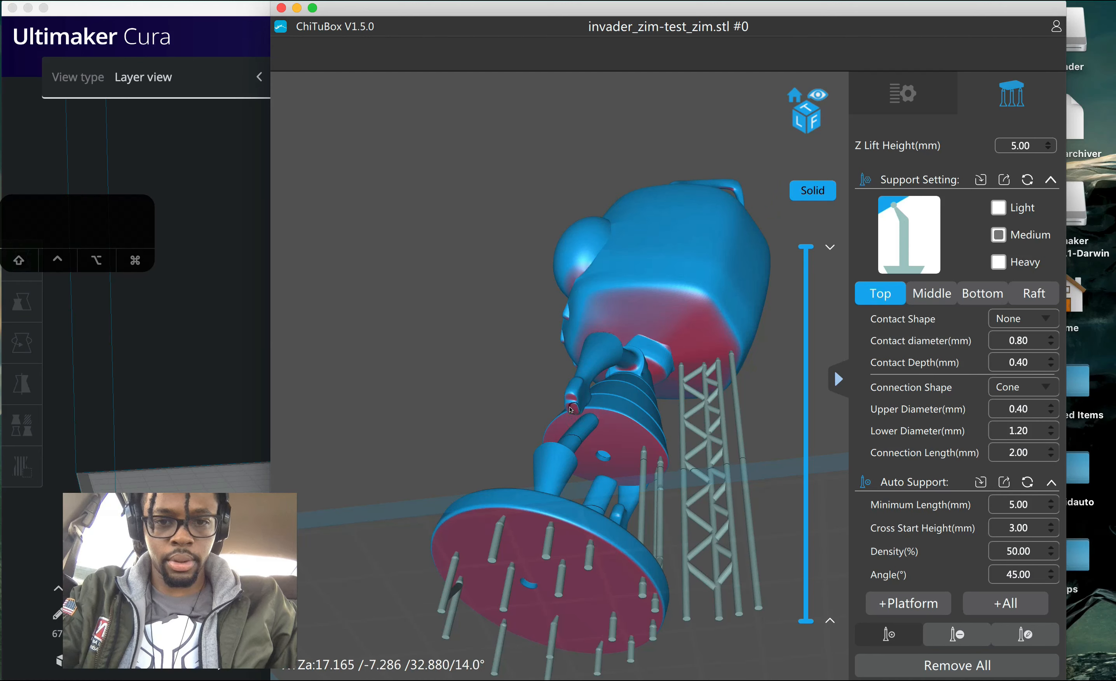
pyautogui.moveTo(755, 389)
pyautogui.keyDown('ctrl'); pyautogui.mouseDown()
pyautogui.moveTo(449, 464)
pyautogui.moveTo(572, 388)
pyautogui.mouseUp(); pyautogui.keyUp('ctrl')
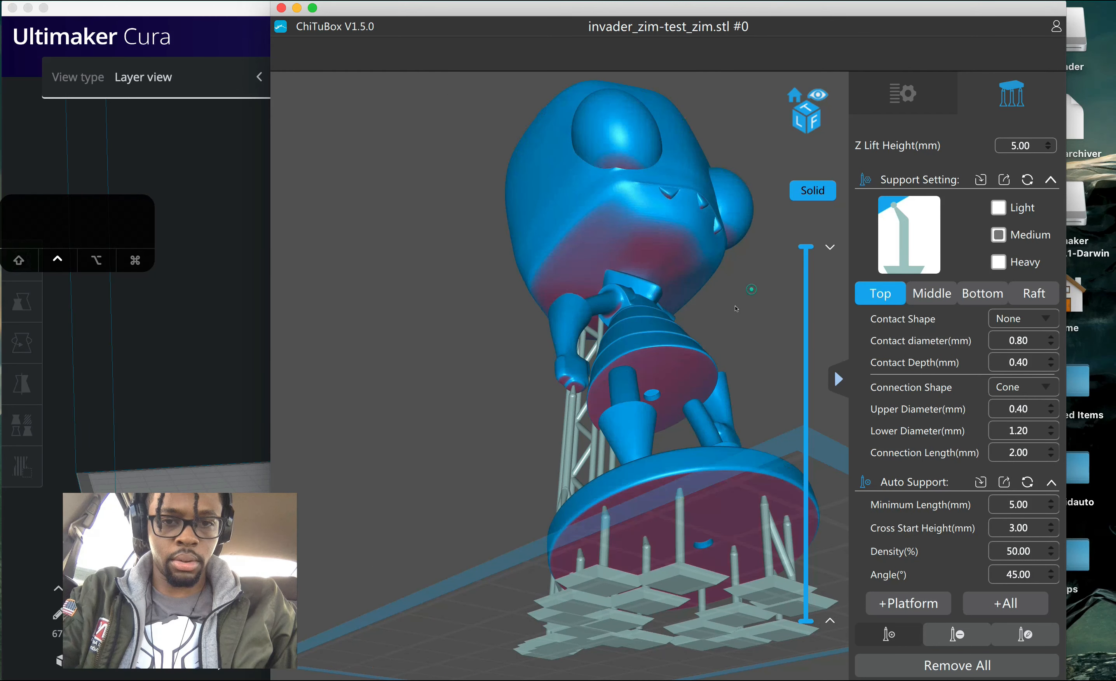
pyautogui.moveTo(736, 309)
pyautogui.keyDown('ctrl'); pyautogui.mouseDown()
pyautogui.moveTo(841, 319)
pyautogui.moveTo(634, 276)
pyautogui.moveTo(678, 321)
pyautogui.moveTo(780, 368)
pyautogui.mouseUp(); pyautogui.keyUp('ctrl')
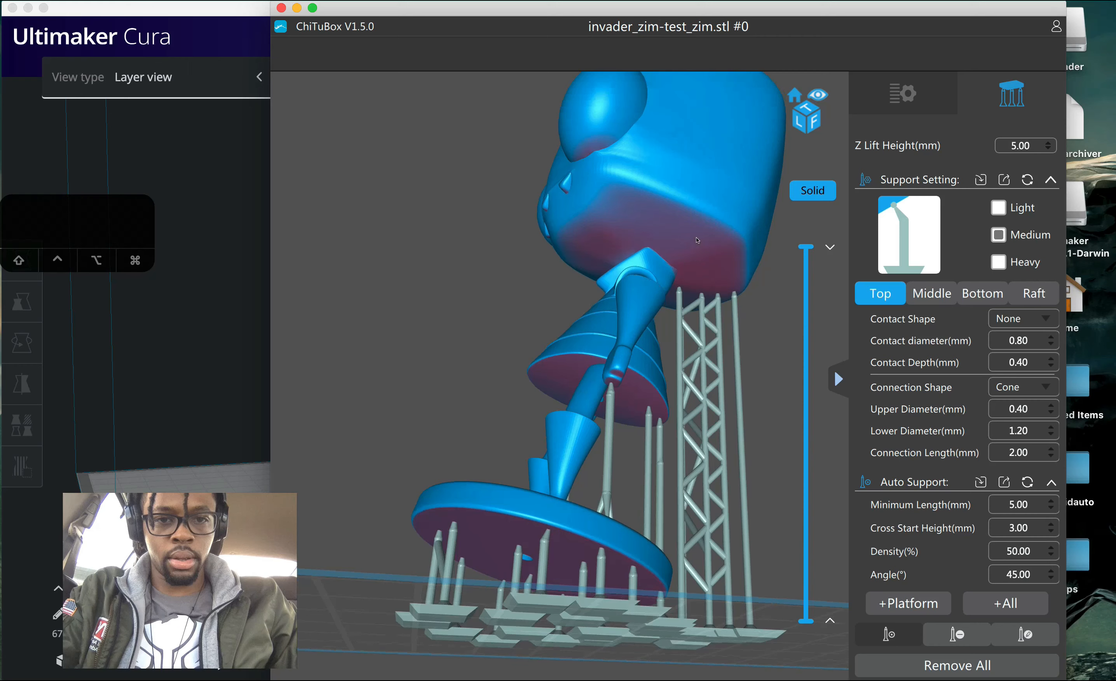
pyautogui.click(703, 255)
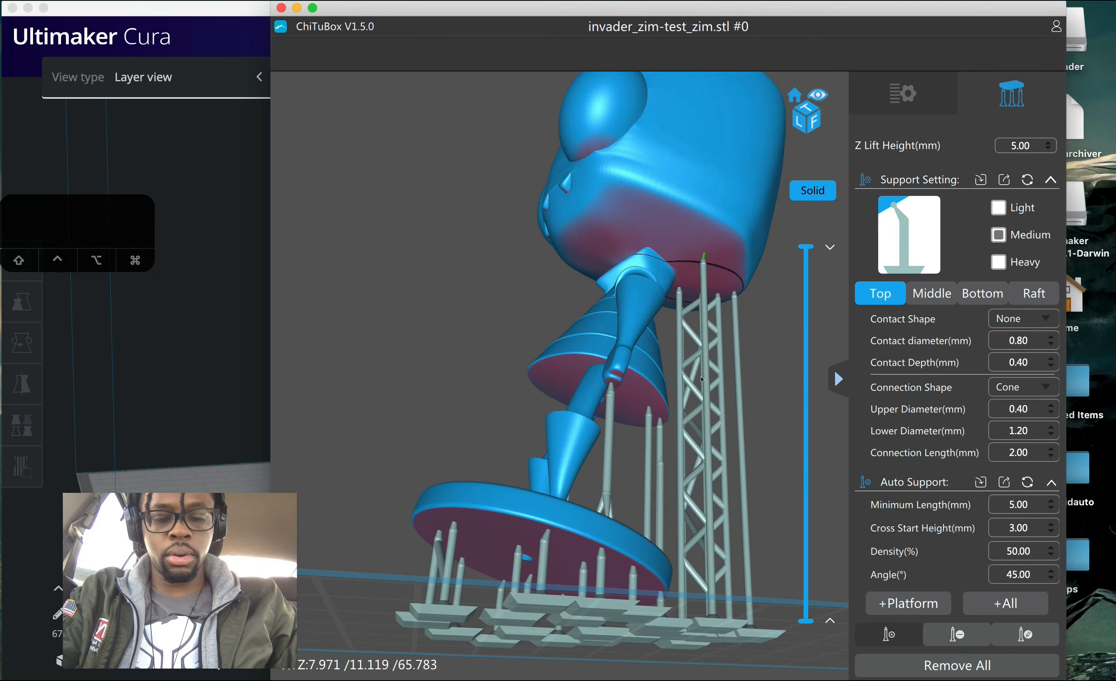
# - Add another Medium support under the outer edge of one hand and one under the opposite hand
pyautogui.moveTo(678, 348)
pyautogui.keyDown('ctrl'); pyautogui.mouseDown()
pyautogui.moveTo(615, 277)
pyautogui.moveTo(408, 262)
pyautogui.moveTo(406, 243)
pyautogui.mouseUp(); pyautogui.keyUp('ctrl')
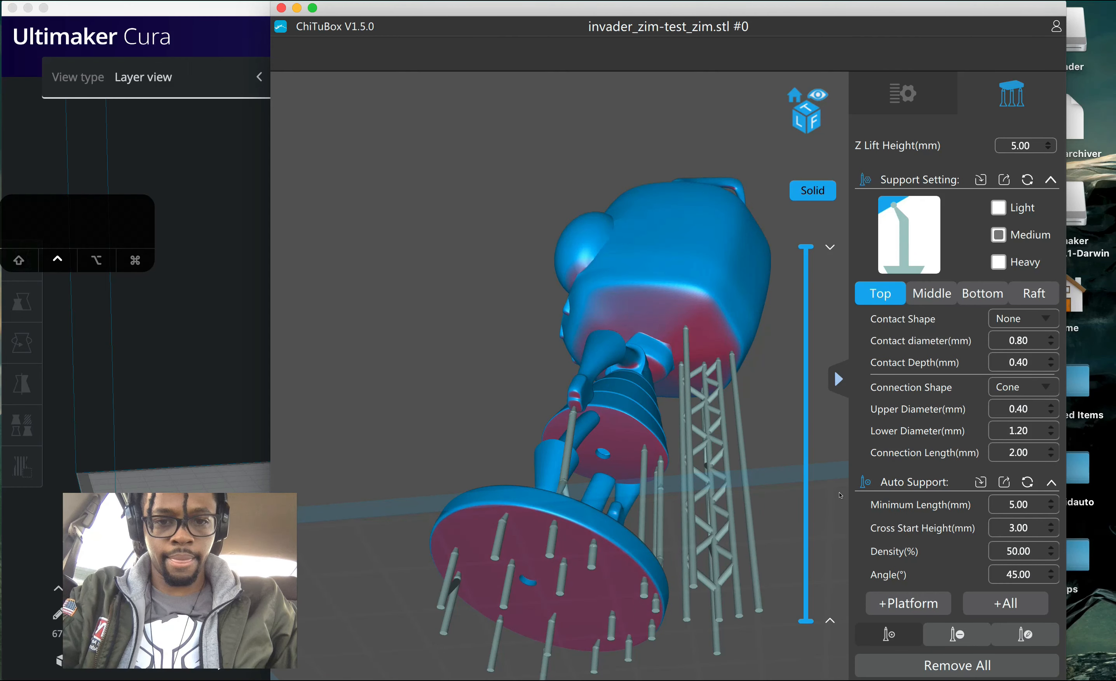
pyautogui.keyDown('ctrl'); pyautogui.moveTo(800, 527); pyautogui.dragTo(774, 471); pyautogui.keyUp('ctrl')
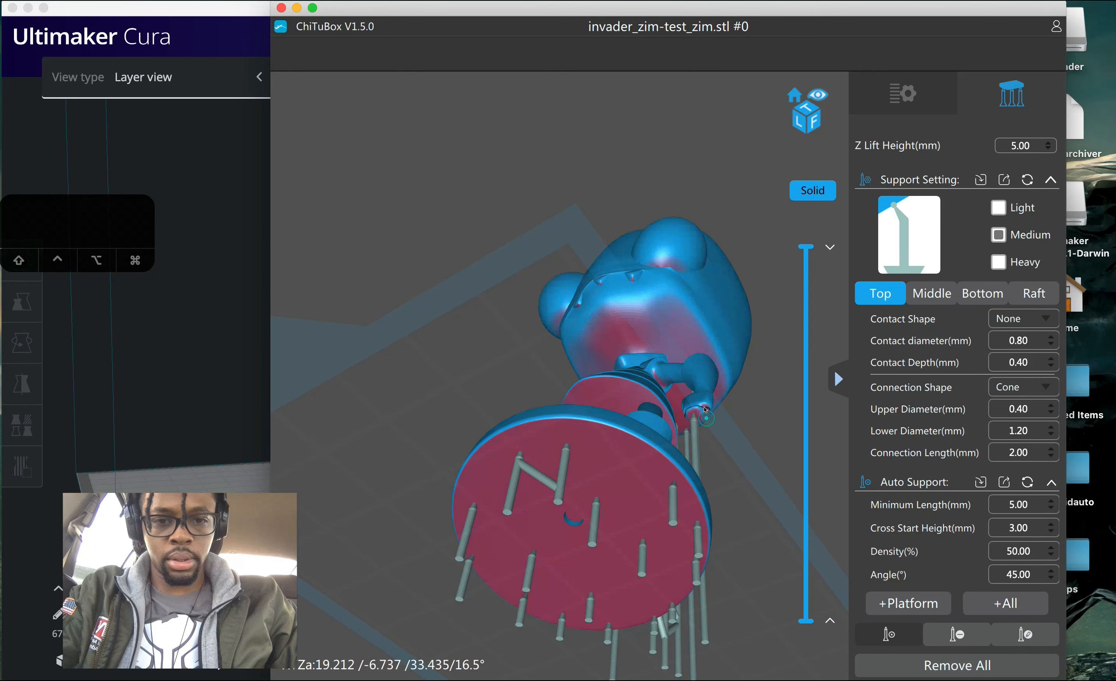
pyautogui.scroll(6, 733, 426)
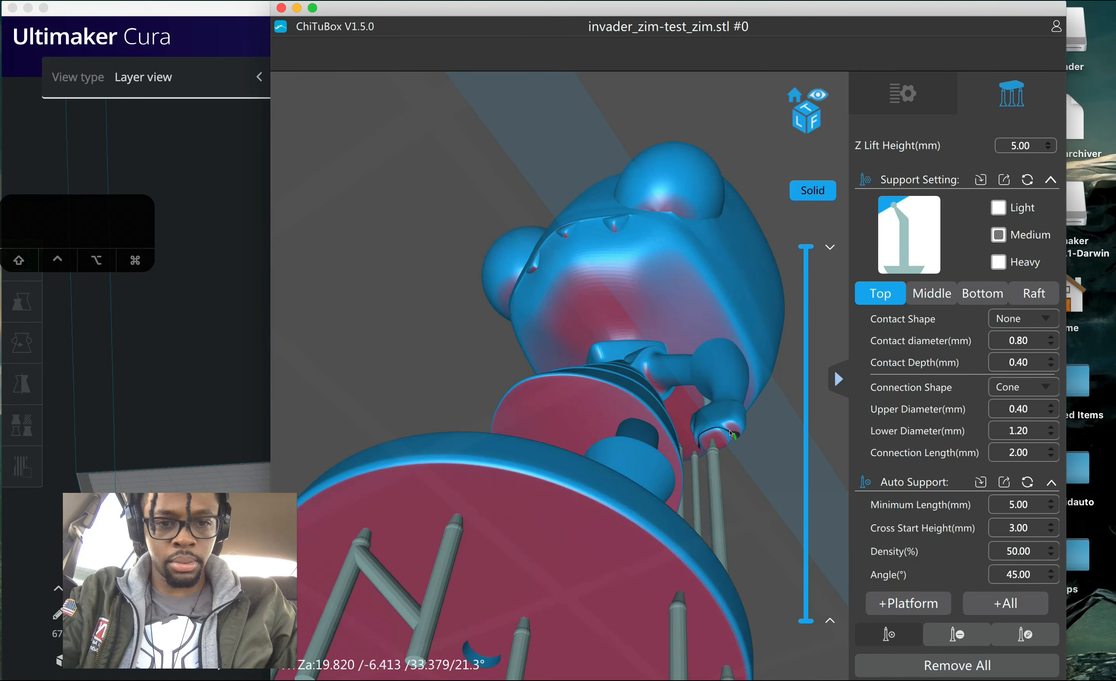
pyautogui.click(734, 430)
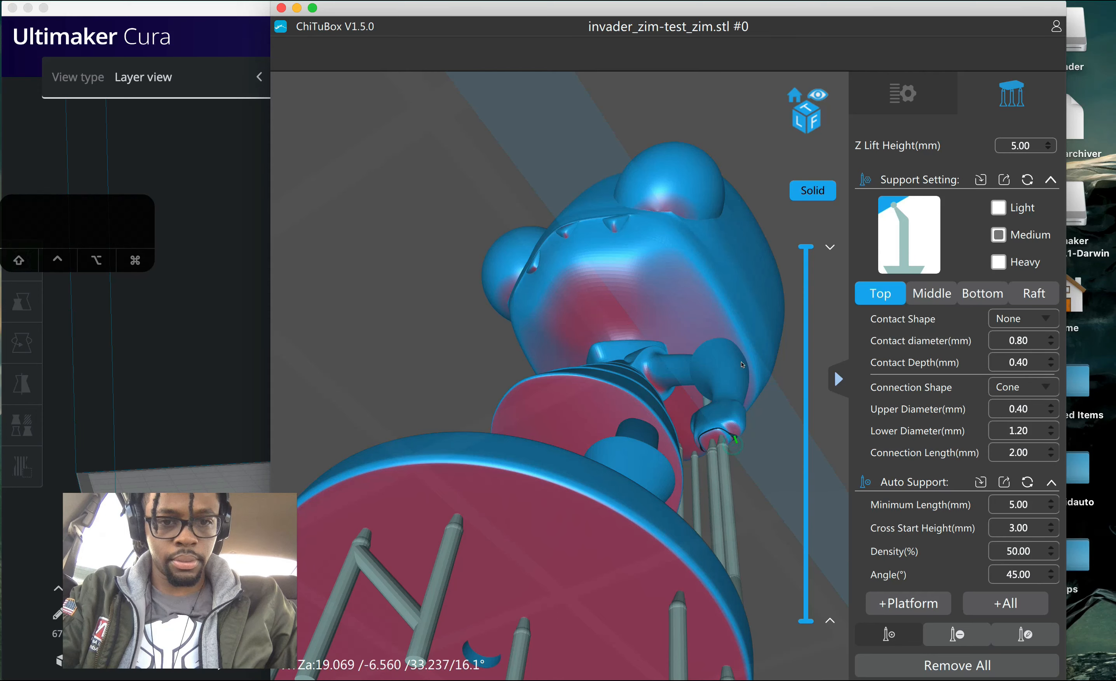
pyautogui.keyDown('ctrl'); pyautogui.moveTo(737, 404); pyautogui.dragTo(870, 364); pyautogui.keyUp('ctrl')
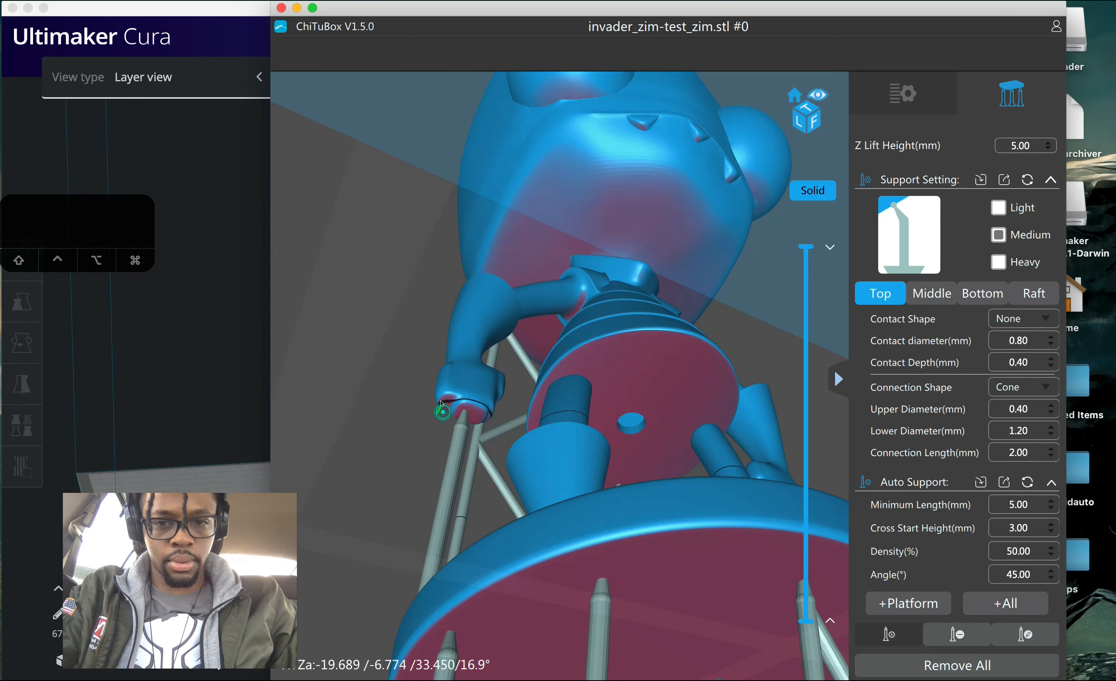
pyautogui.click(463, 412)
pyautogui.keyDown('ctrl'); pyautogui.moveTo(464, 411); pyautogui.dragTo(561, 328); pyautogui.keyUp('ctrl')
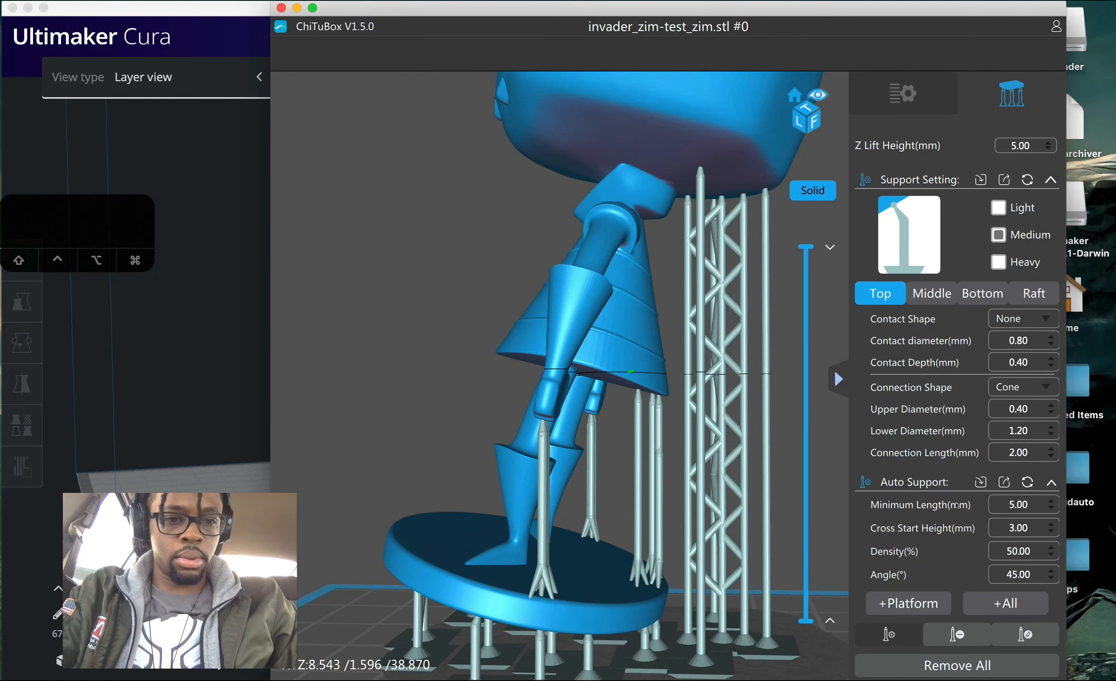
# - Slice the supported figure
pyautogui.click(909, 97)
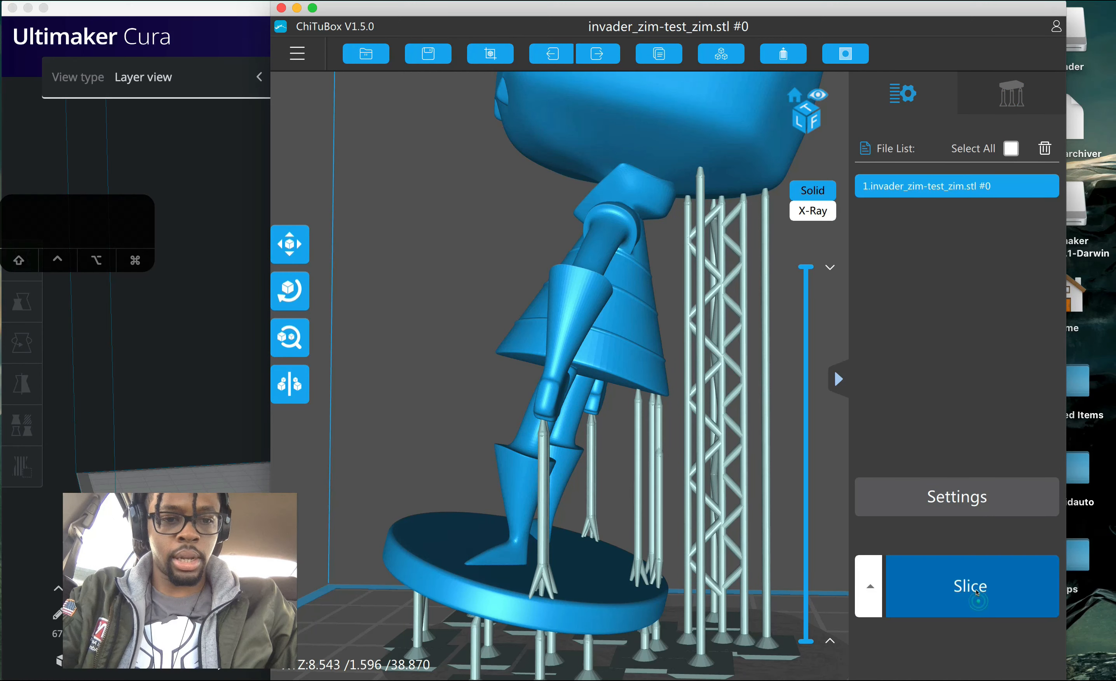
pyautogui.click(970, 585)
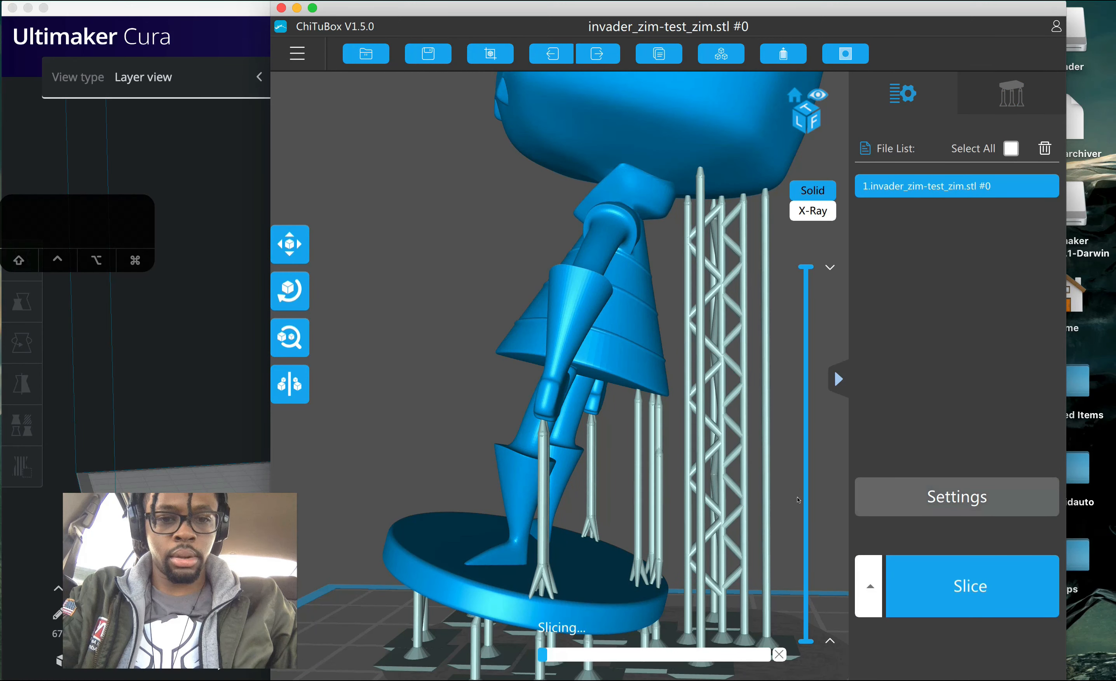
pyautogui.keyDown('ctrl'); pyautogui.scroll(-2, 767, 490); pyautogui.keyUp('ctrl')
pyautogui.keyDown('ctrl'); pyautogui.scroll(-3, 768, 490); pyautogui.keyUp('ctrl')
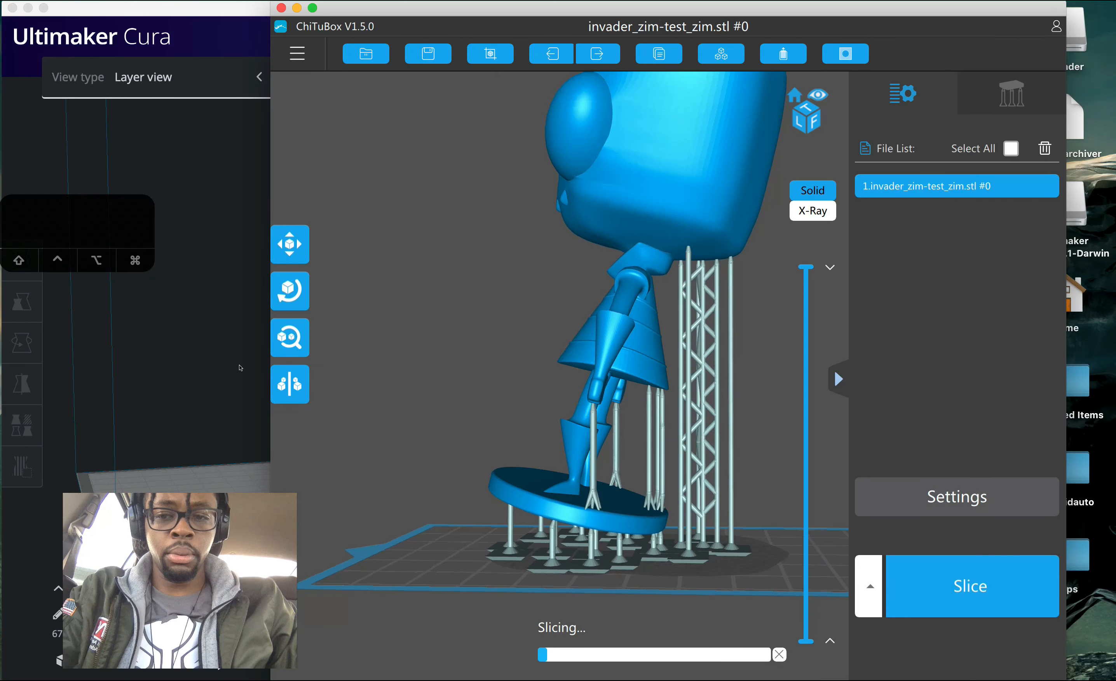
# - Switch to Ultimaker Cura to compare its print time and material estimate with the resin slice, and check the system clock
pyautogui.press('super+Tab')
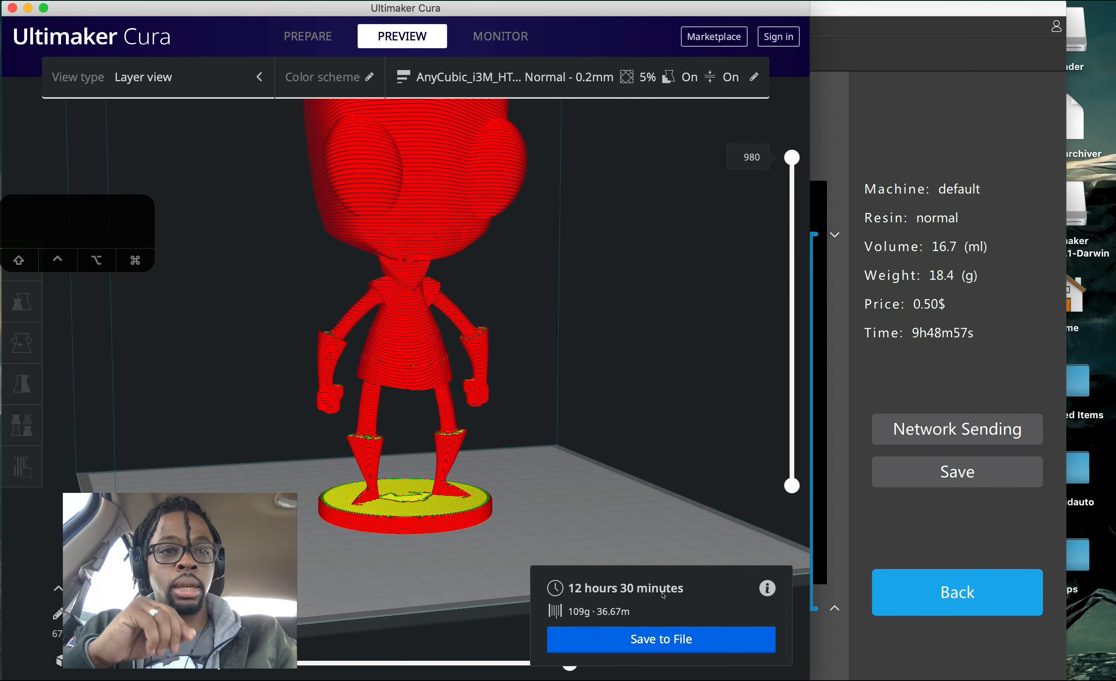
pyautogui.click(895, 1)
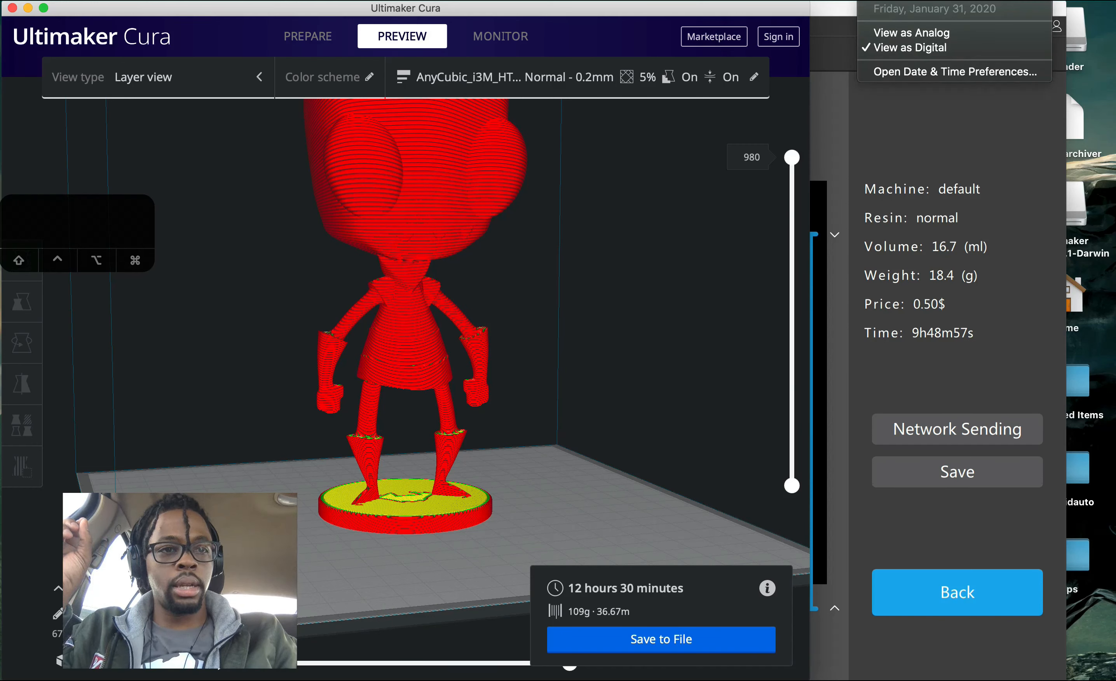
pyautogui.click(555, 427)
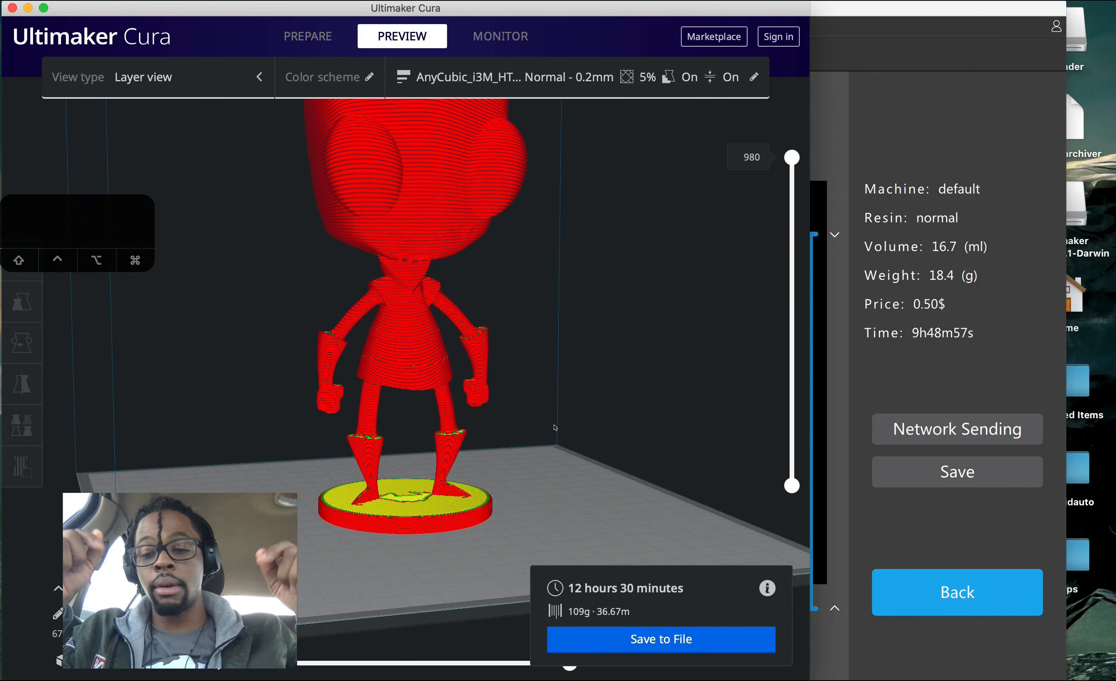